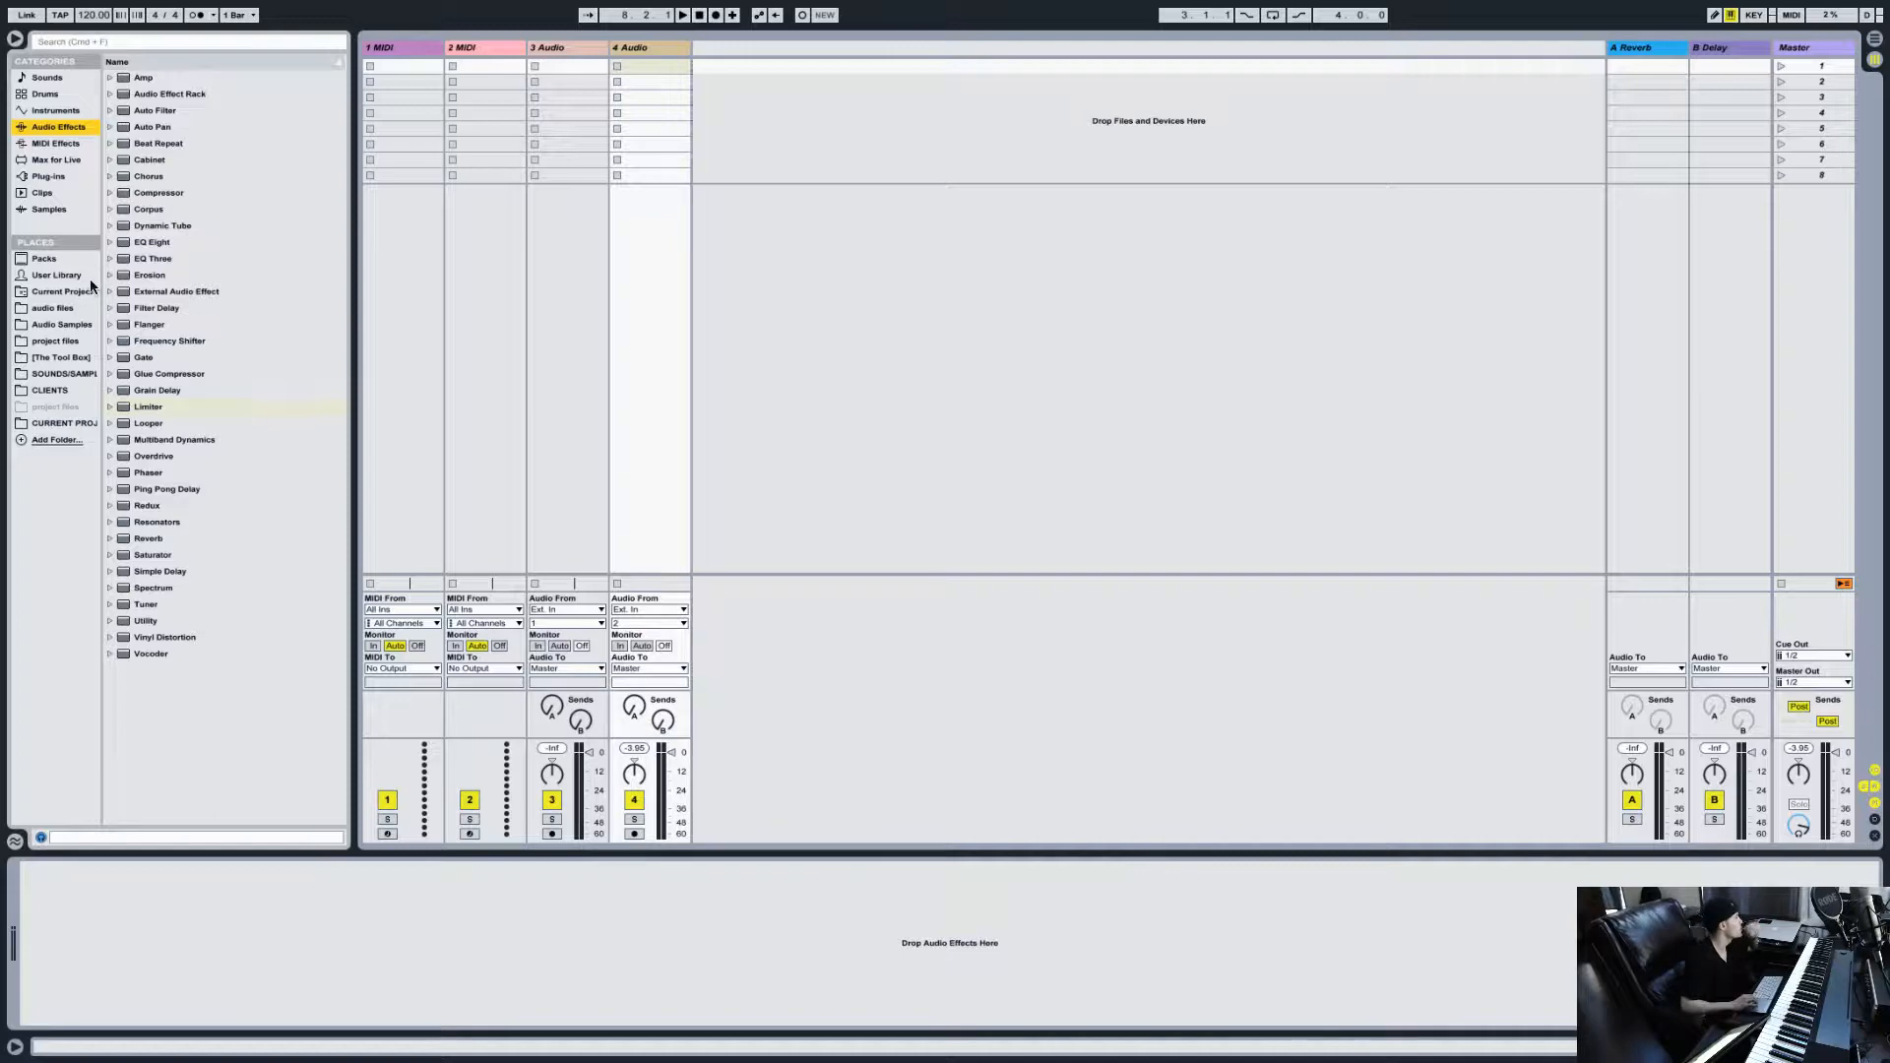
# Step: Browse the sample folders and open the (XCLU) Hip HOp 101 folder in the Loop folder of Audio Samples
pyautogui.click(50, 305)
pyautogui.scroll(-15, 197, 170)
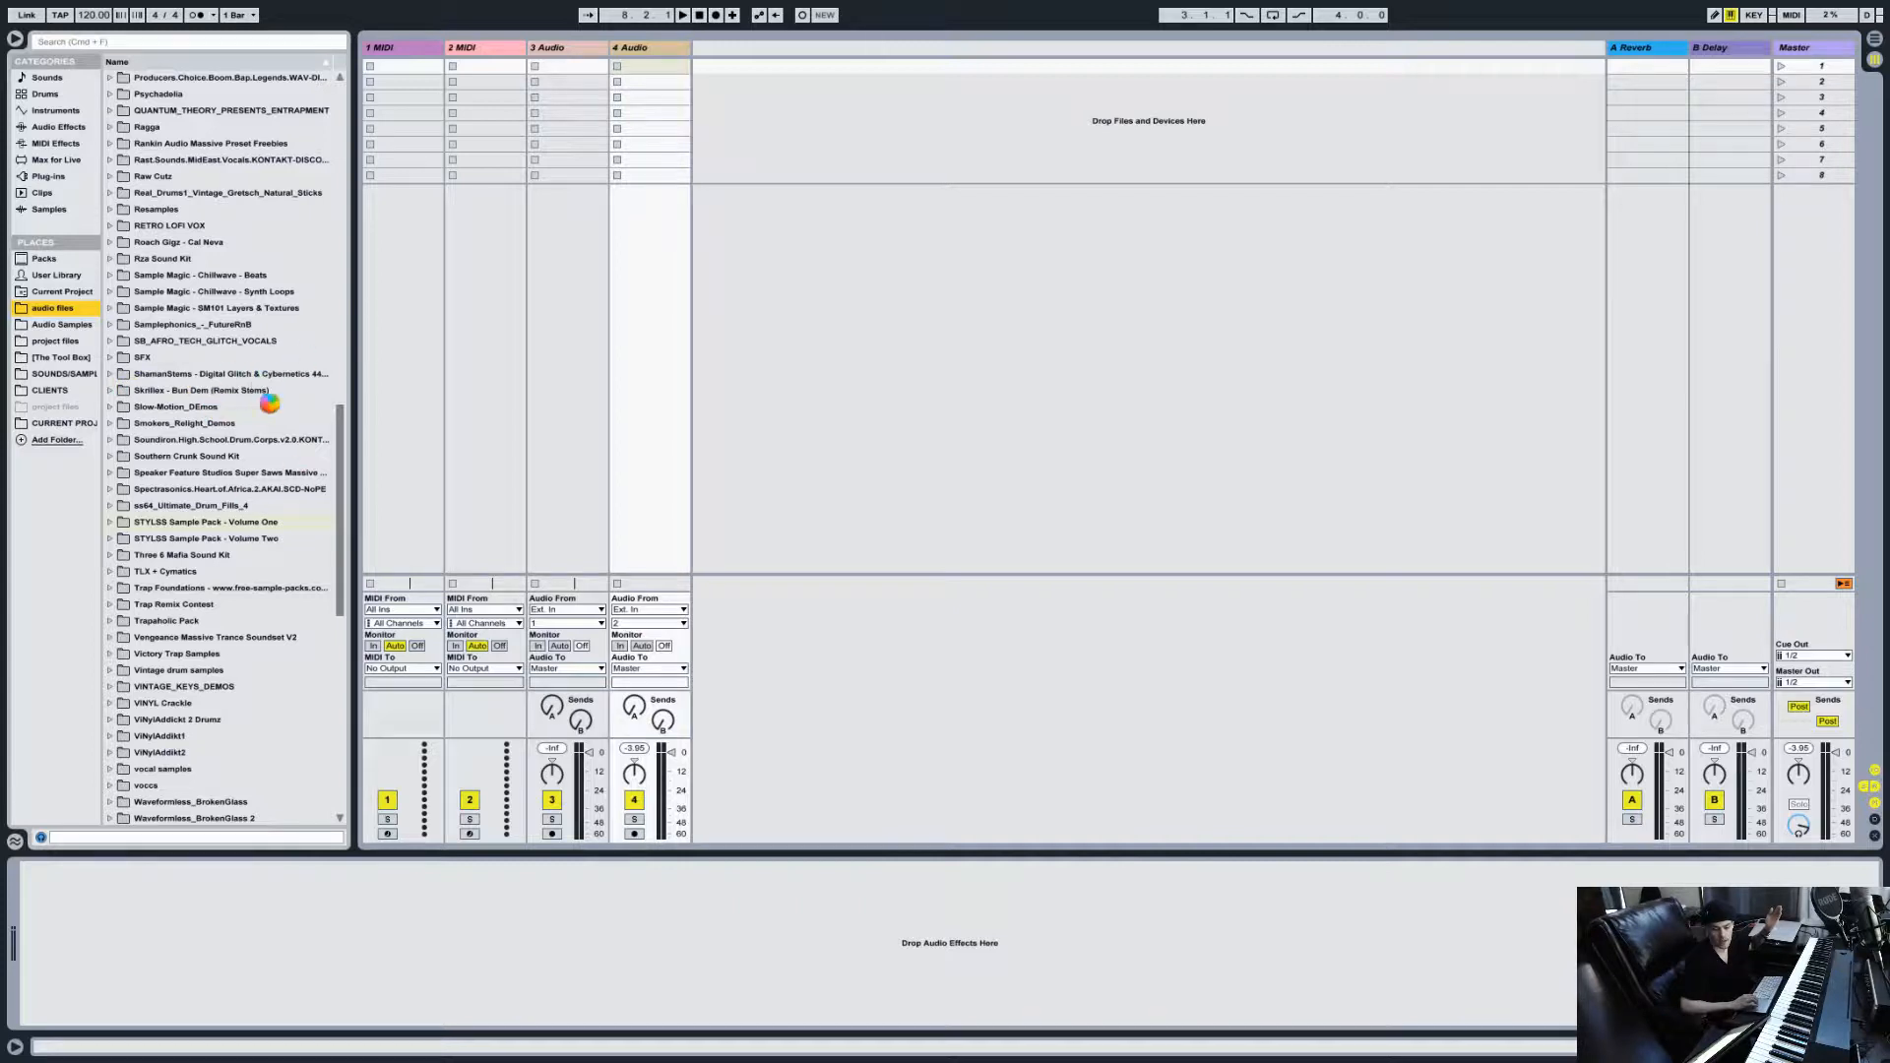
pyautogui.scroll(15, 237, 413)
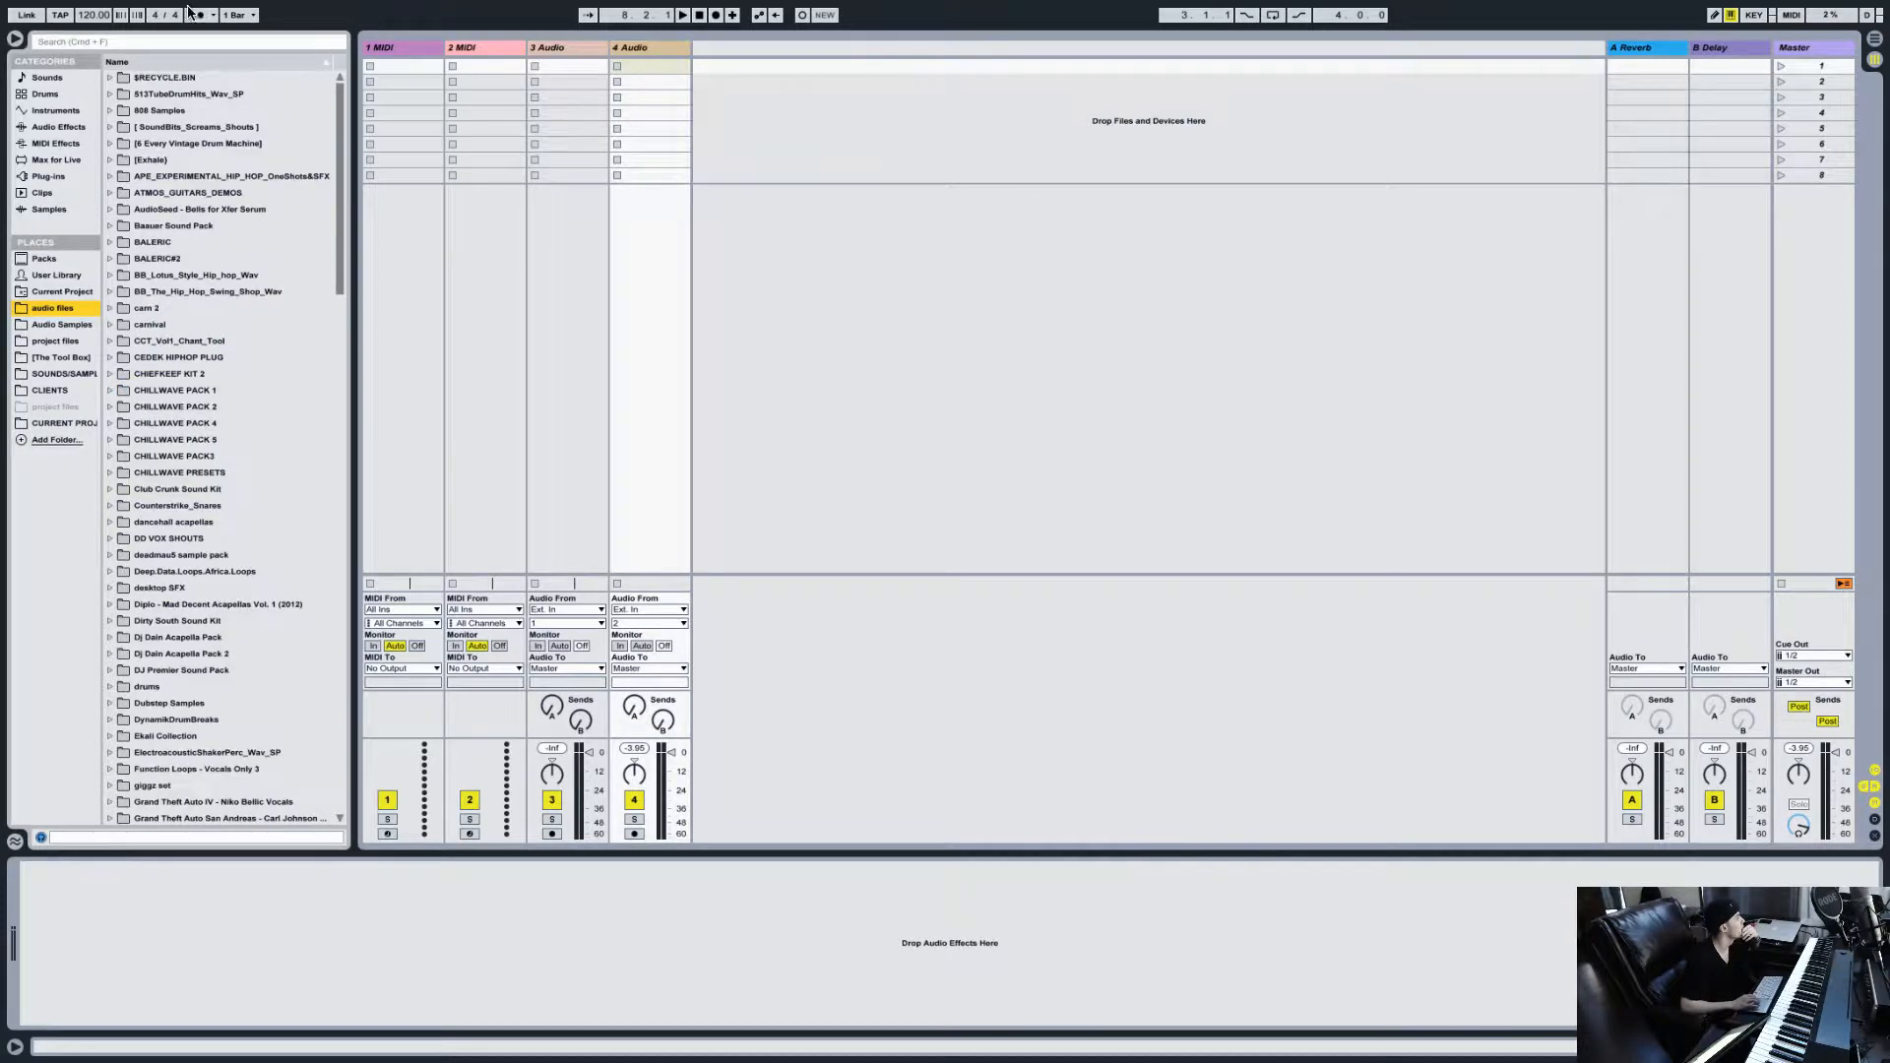
pyautogui.click(59, 357)
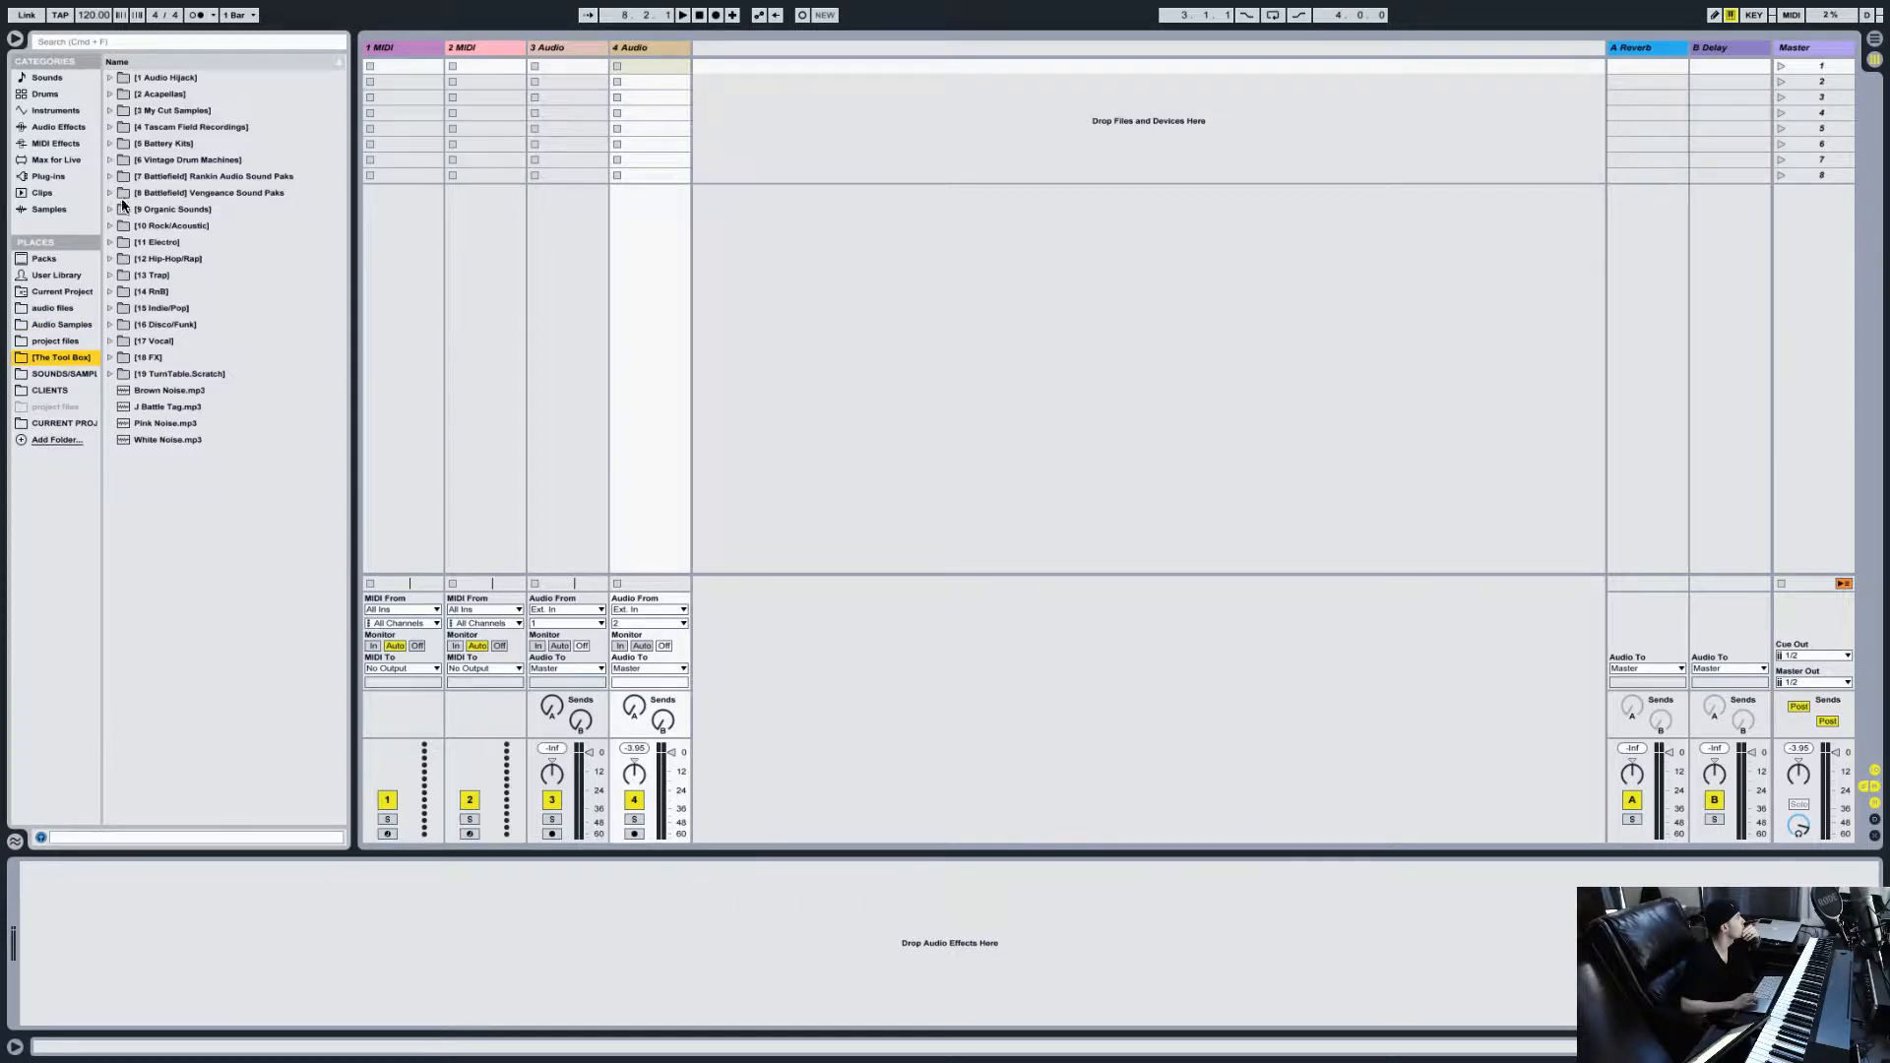
pyautogui.click(59, 325)
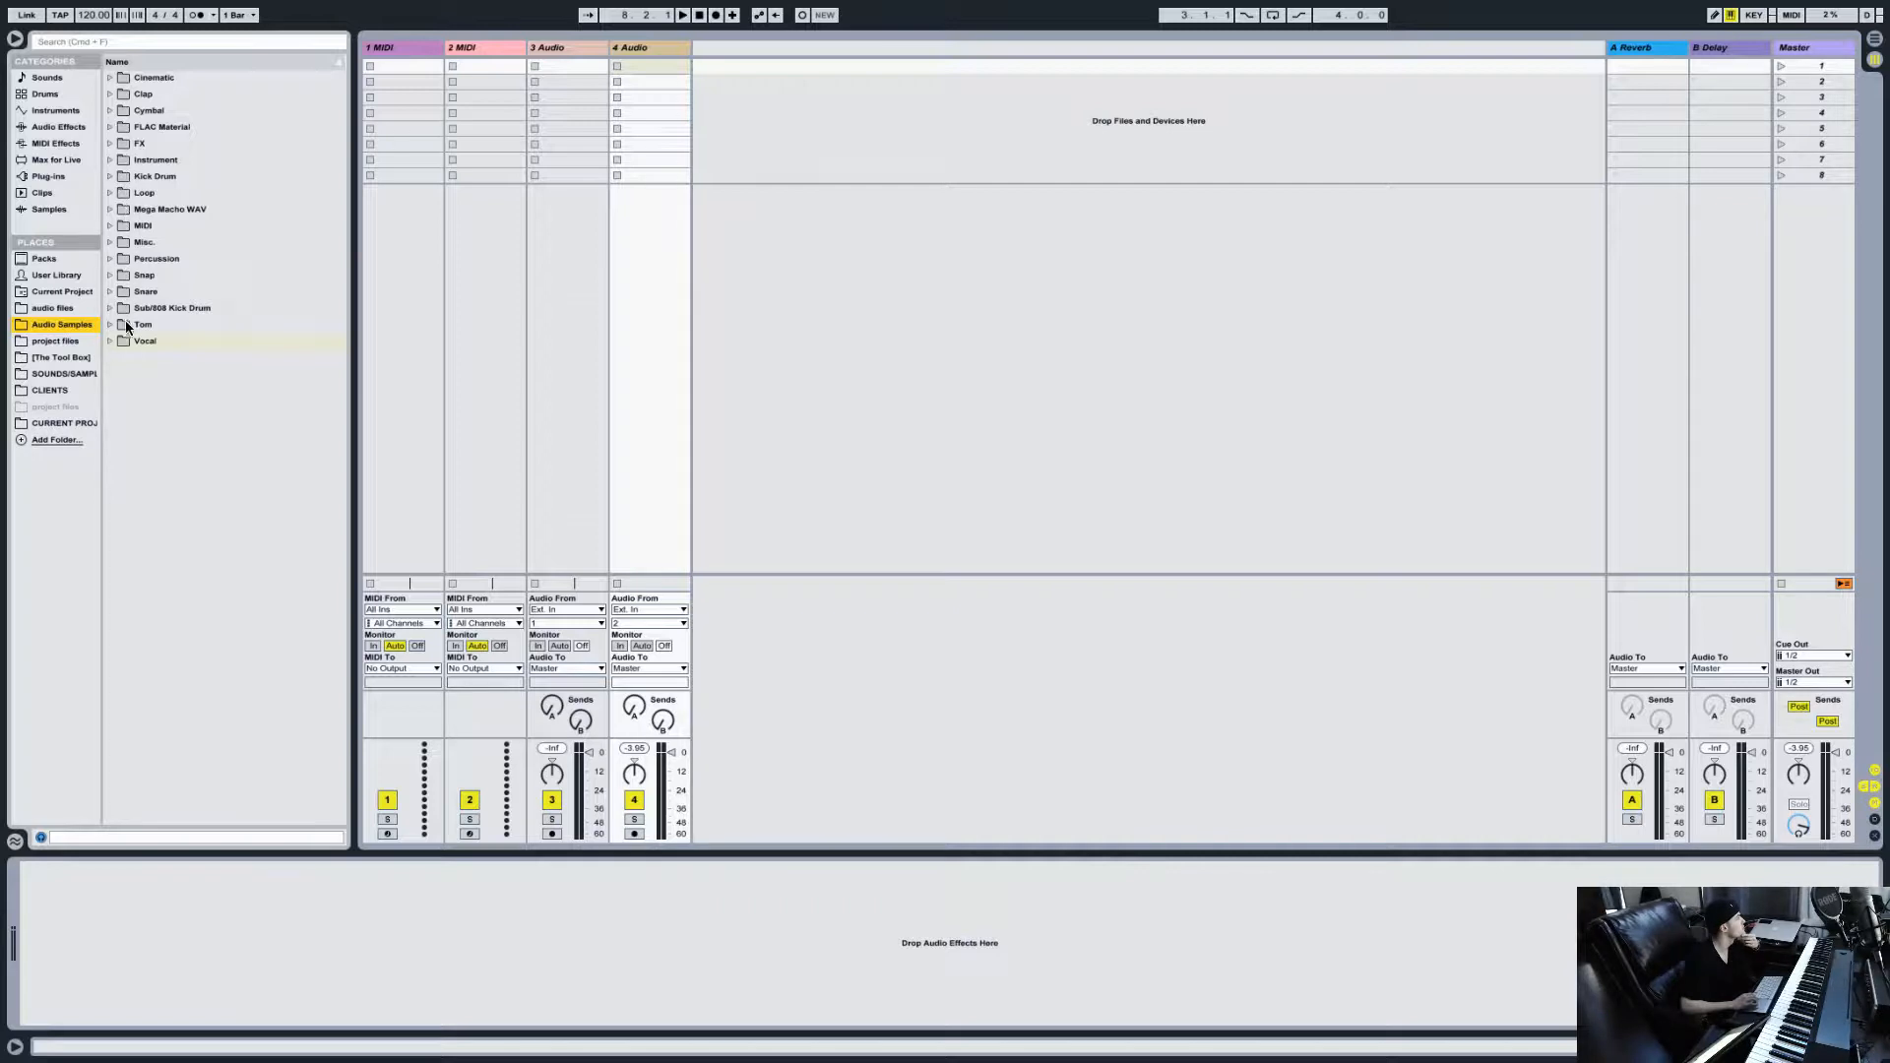
pyautogui.click(109, 193)
pyautogui.click(138, 210)
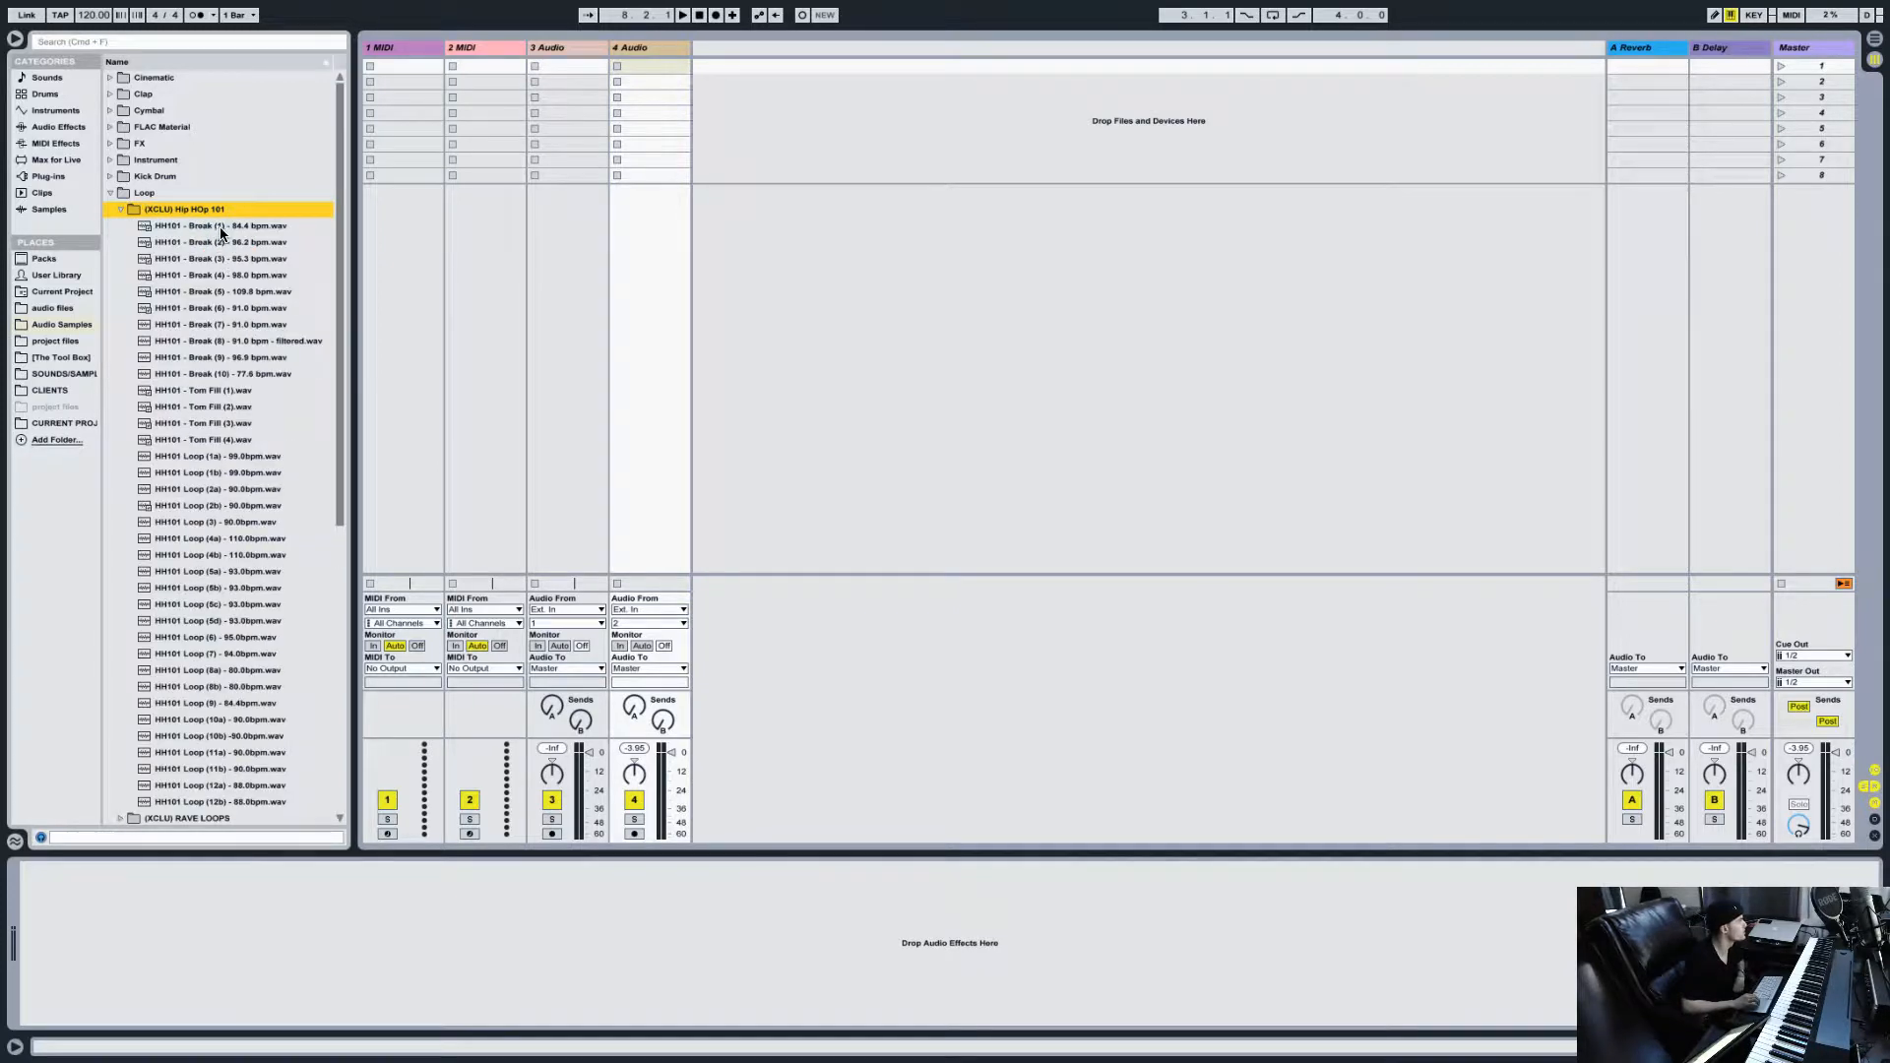
# Step: Audition the HH101 Break samples from Break (1) to Break (4) and select Break (3)
pyautogui.click(220, 226)
pyautogui.press('Down')
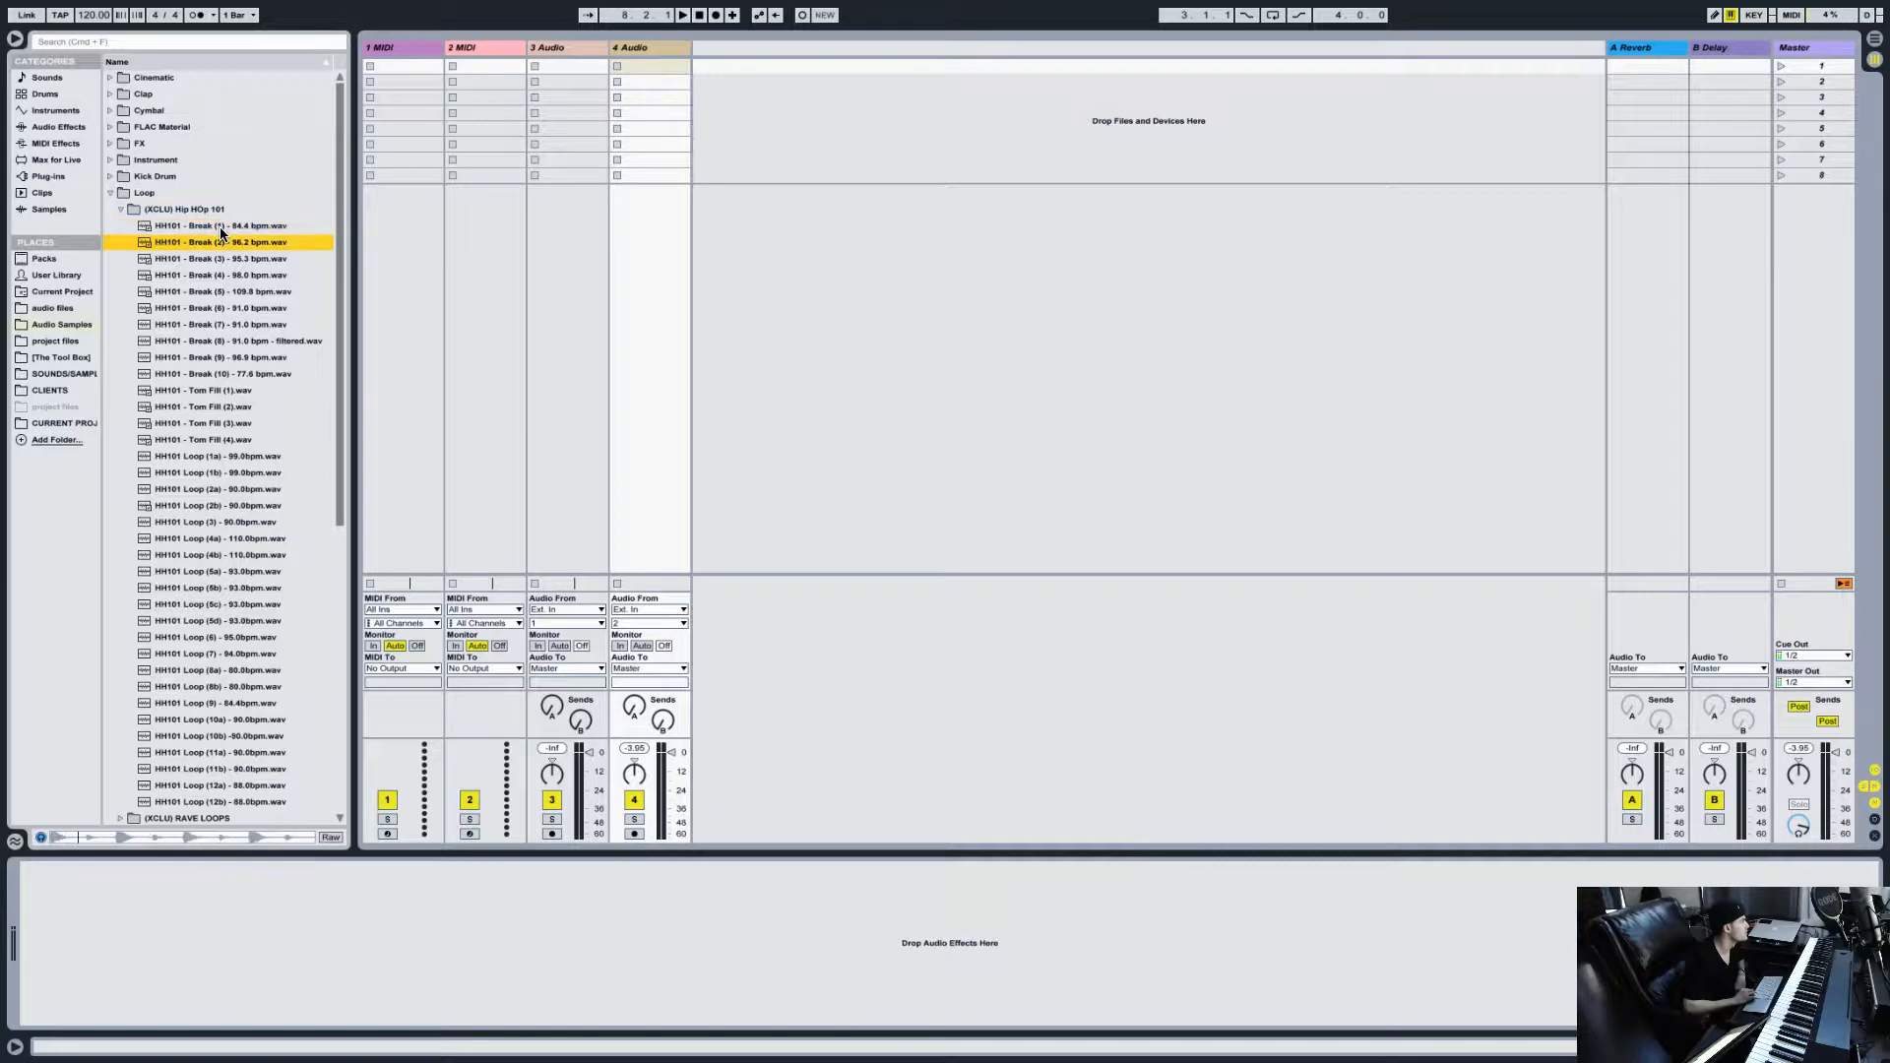
pyautogui.press('Down')
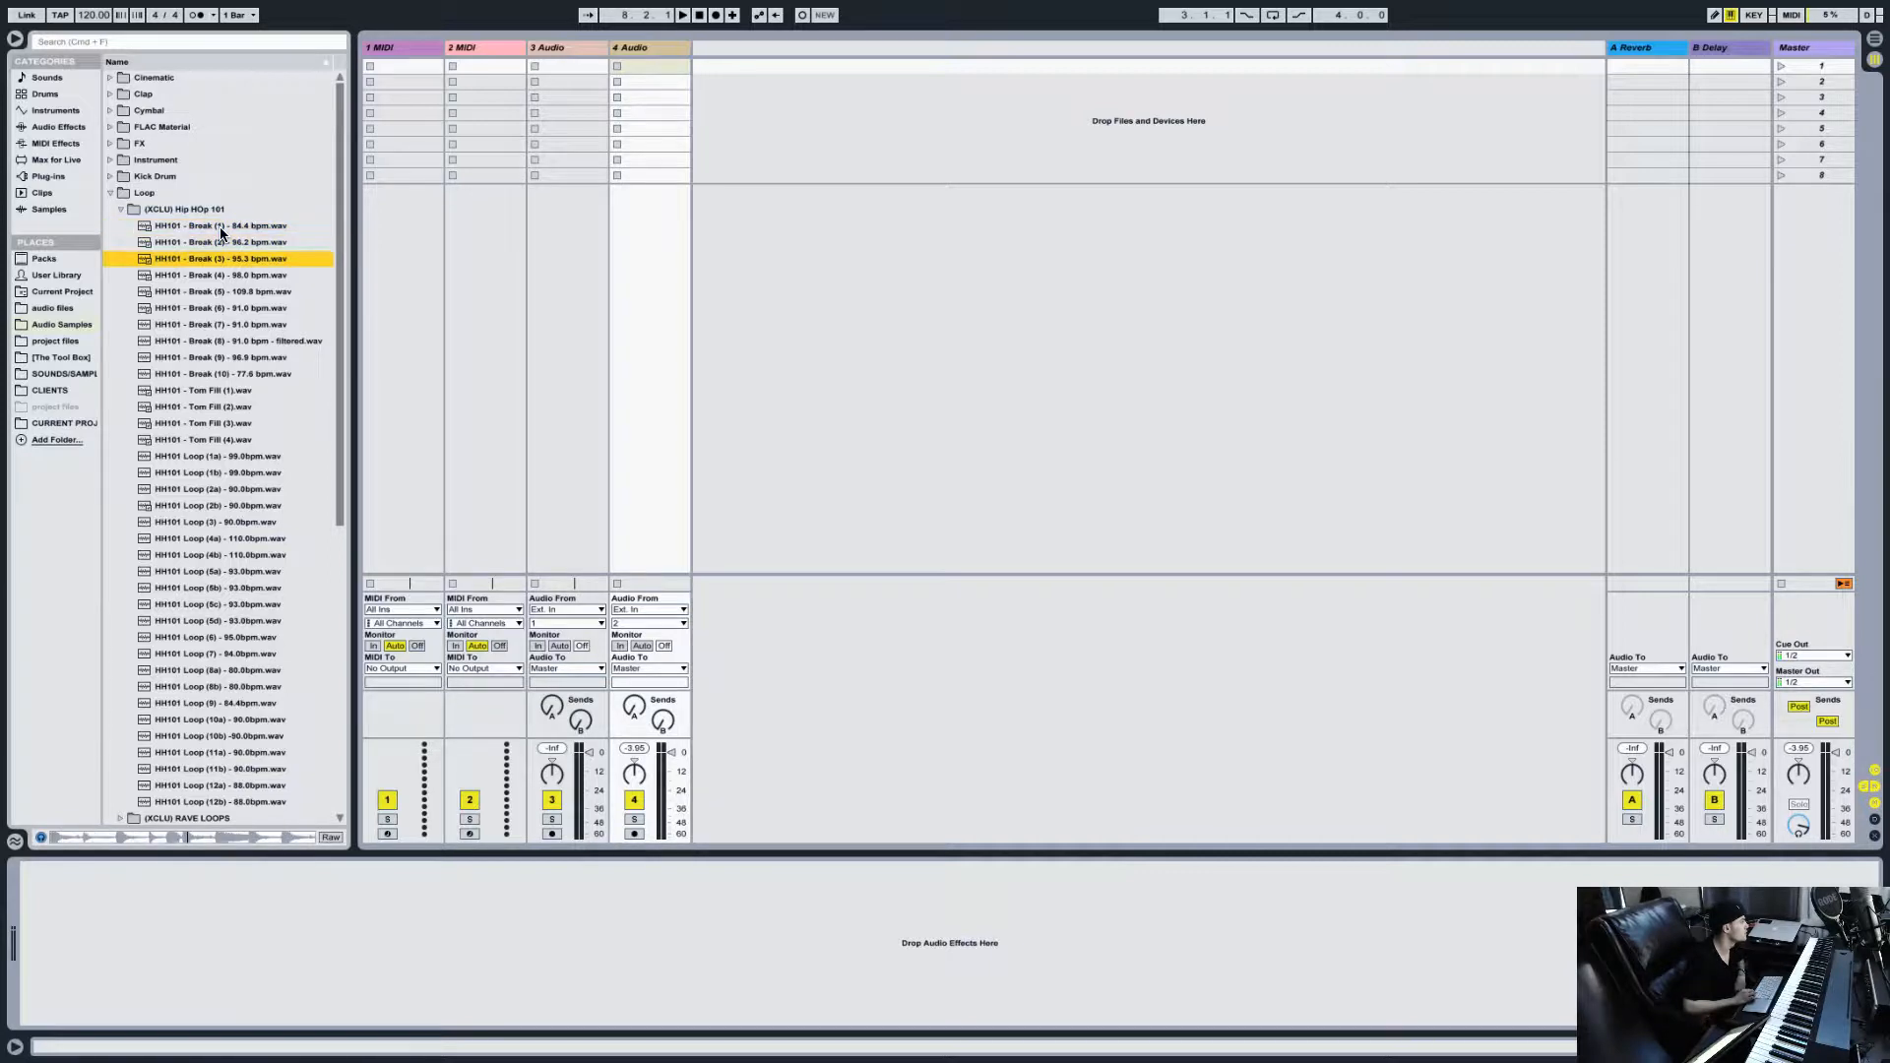
pyautogui.press('Down')
pyautogui.press('Down')
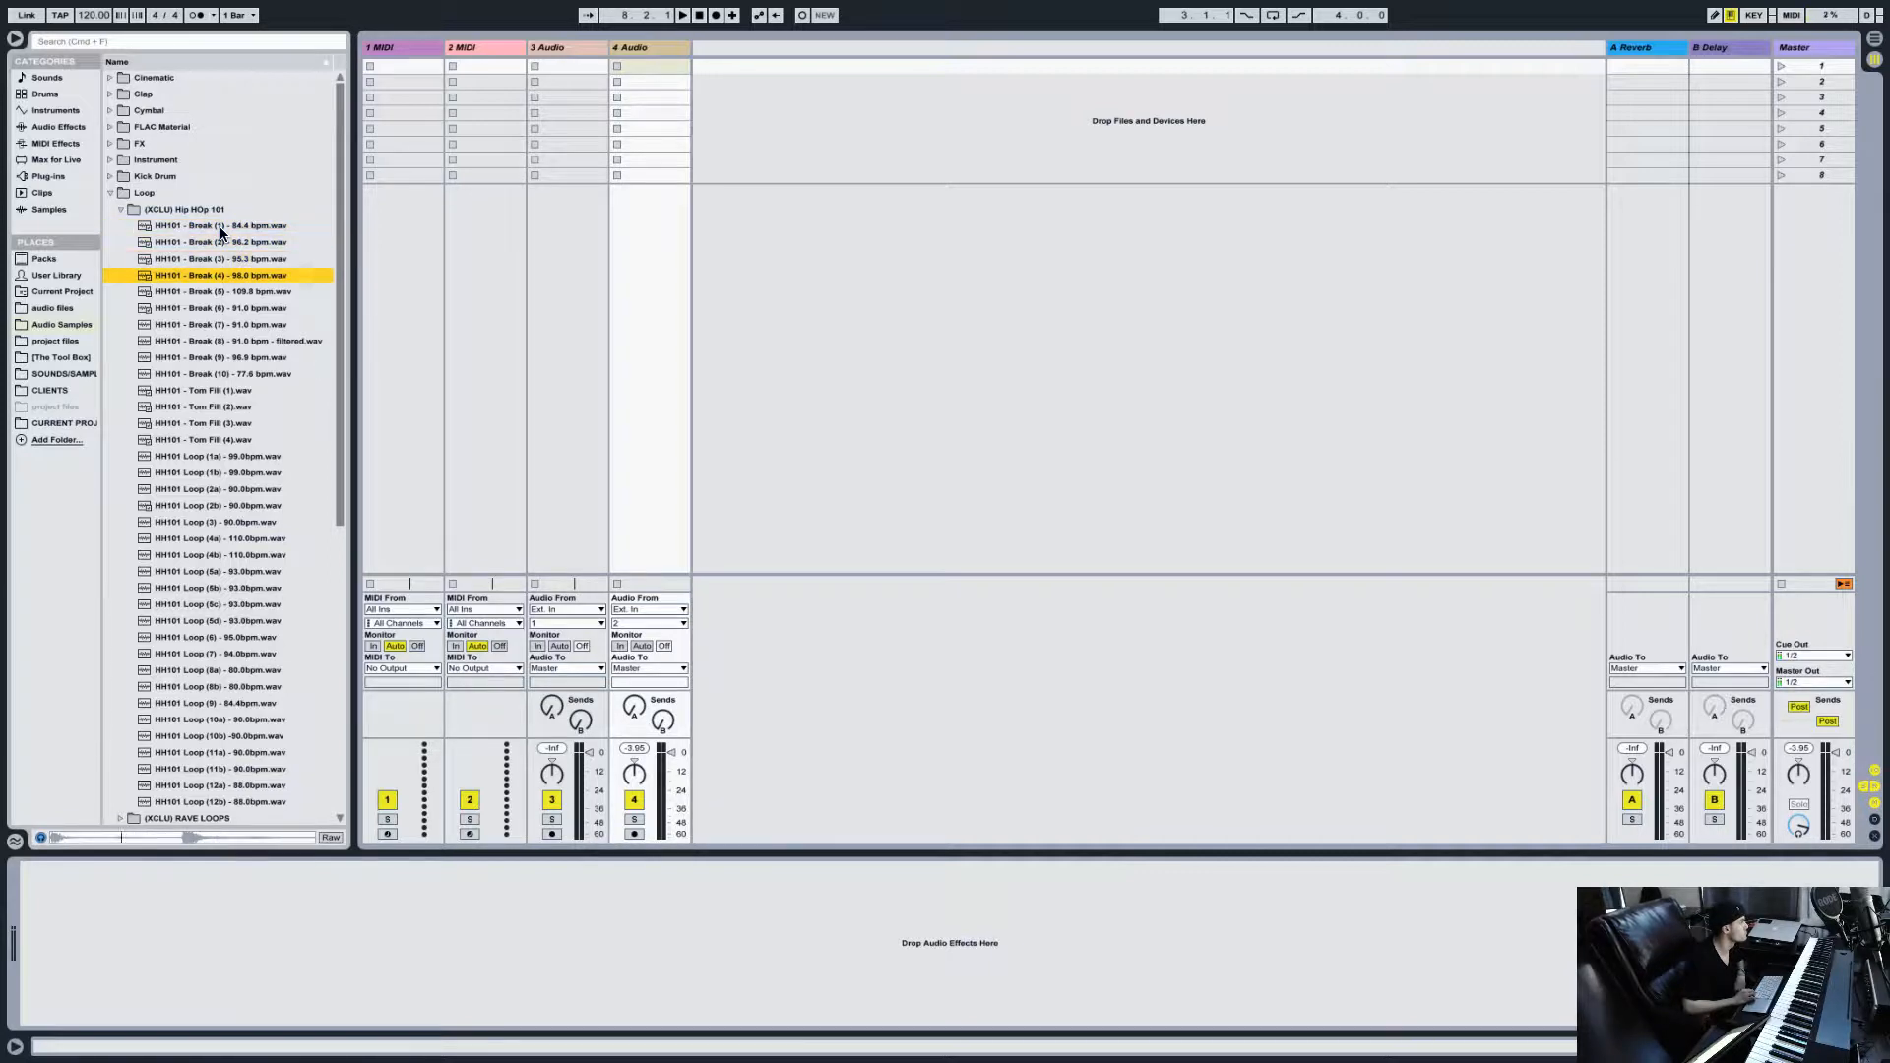
pyautogui.press('Up')
pyautogui.press('Up')
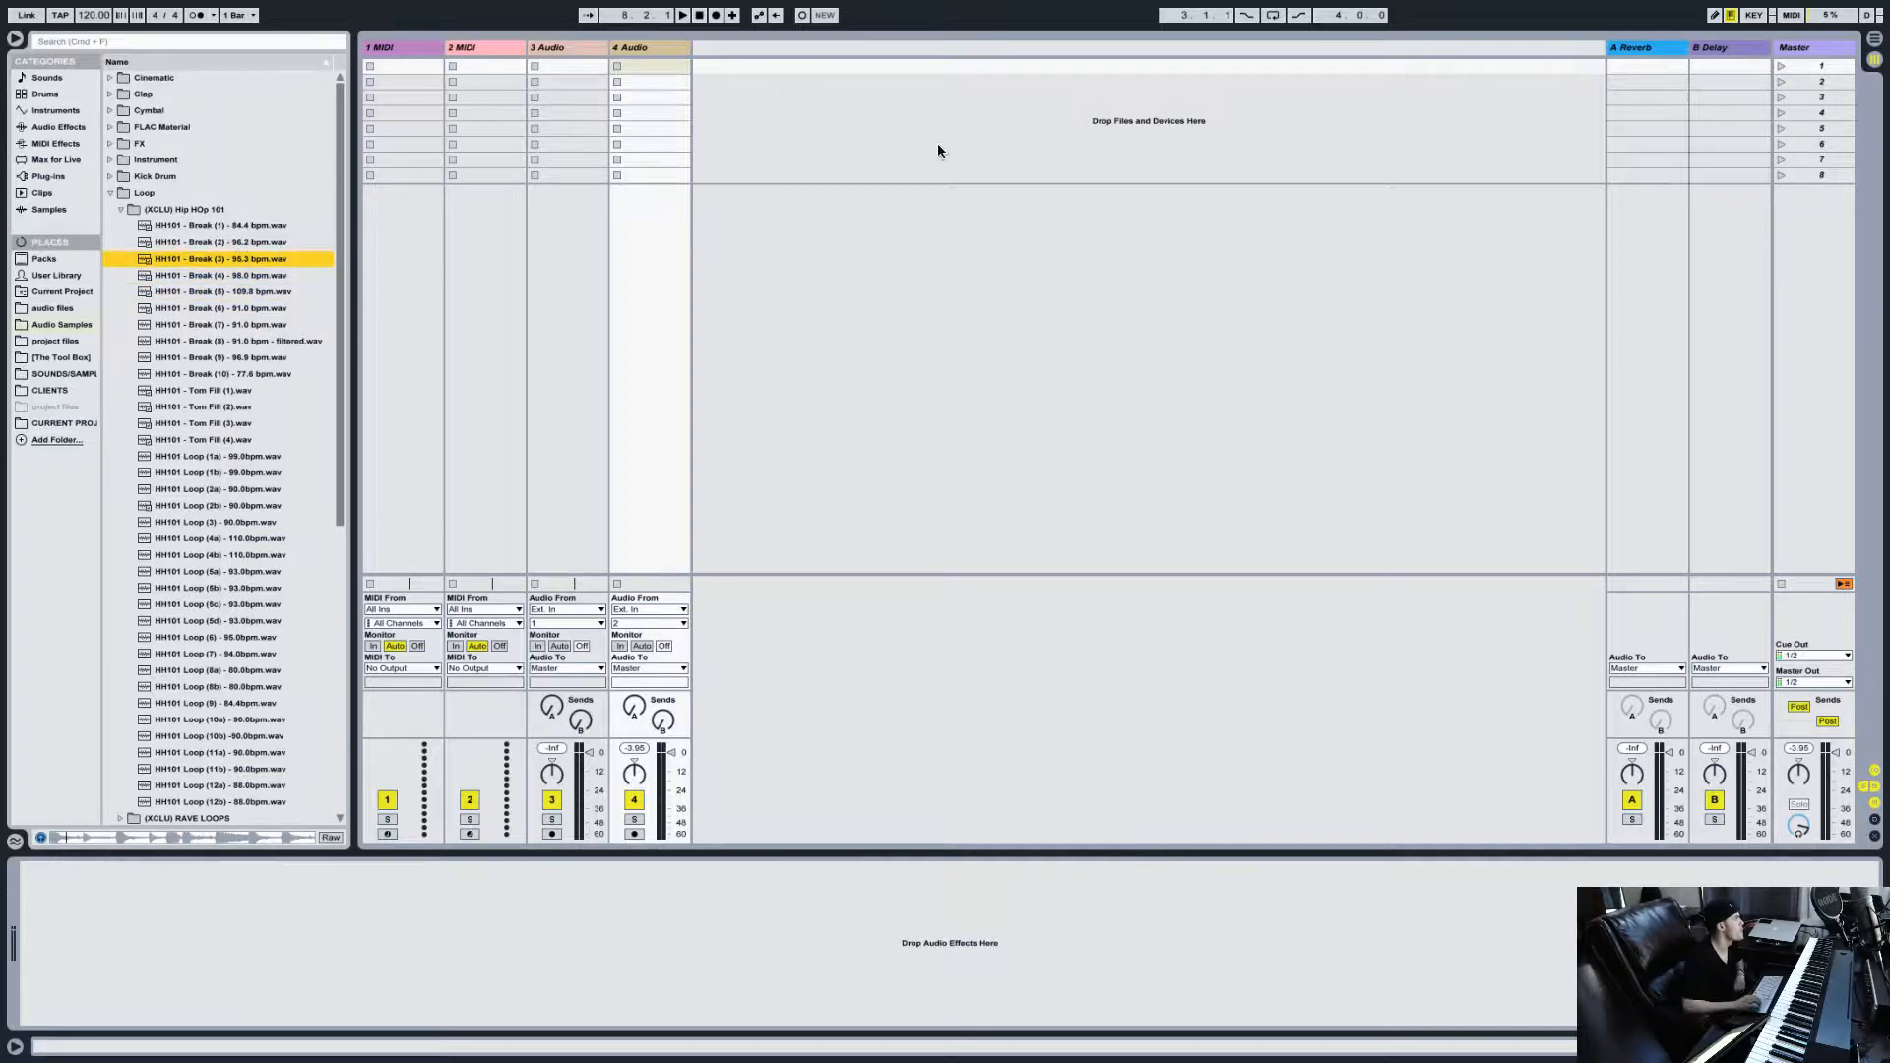
# Step: Place the HH101 - Break (3) sample at the start of the 4 Audio track in the Arrangement view
pyautogui.click(1875, 38)
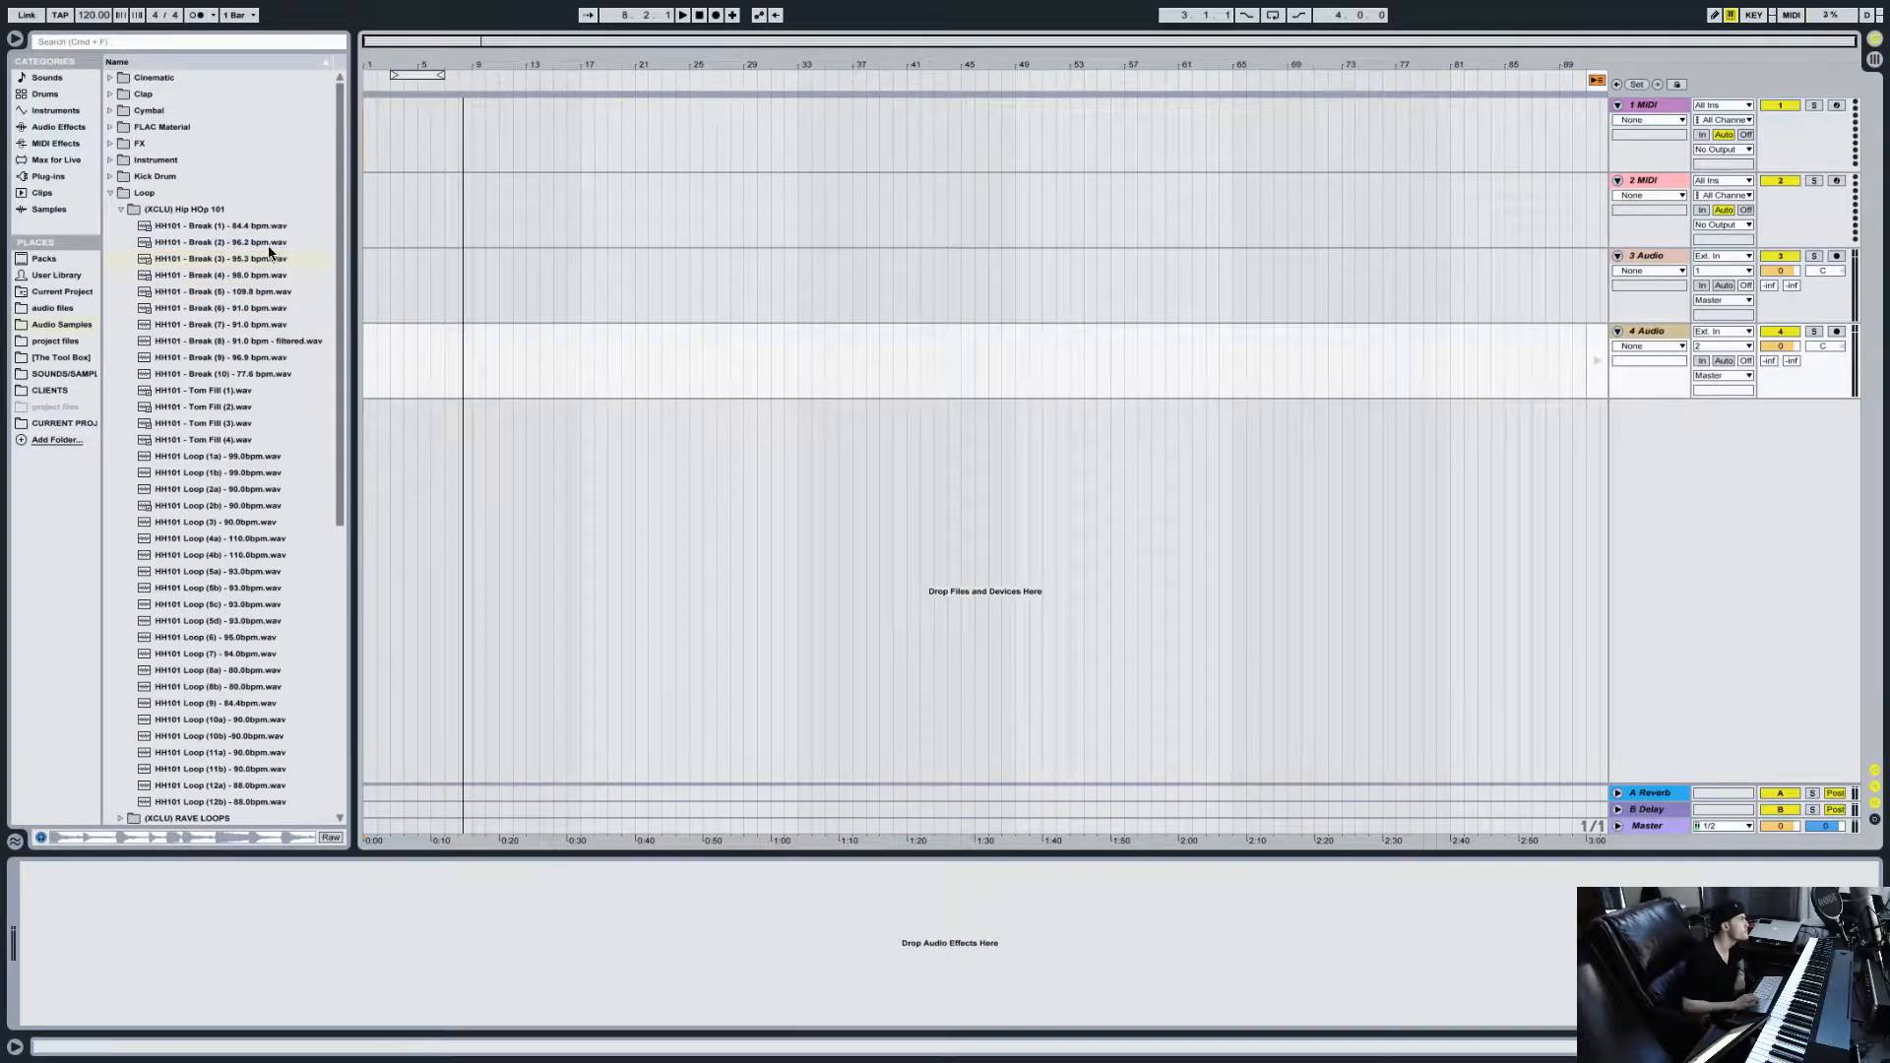
pyautogui.moveTo(248, 263); pyautogui.dragTo(364, 345)
pyautogui.click(1592, 80)
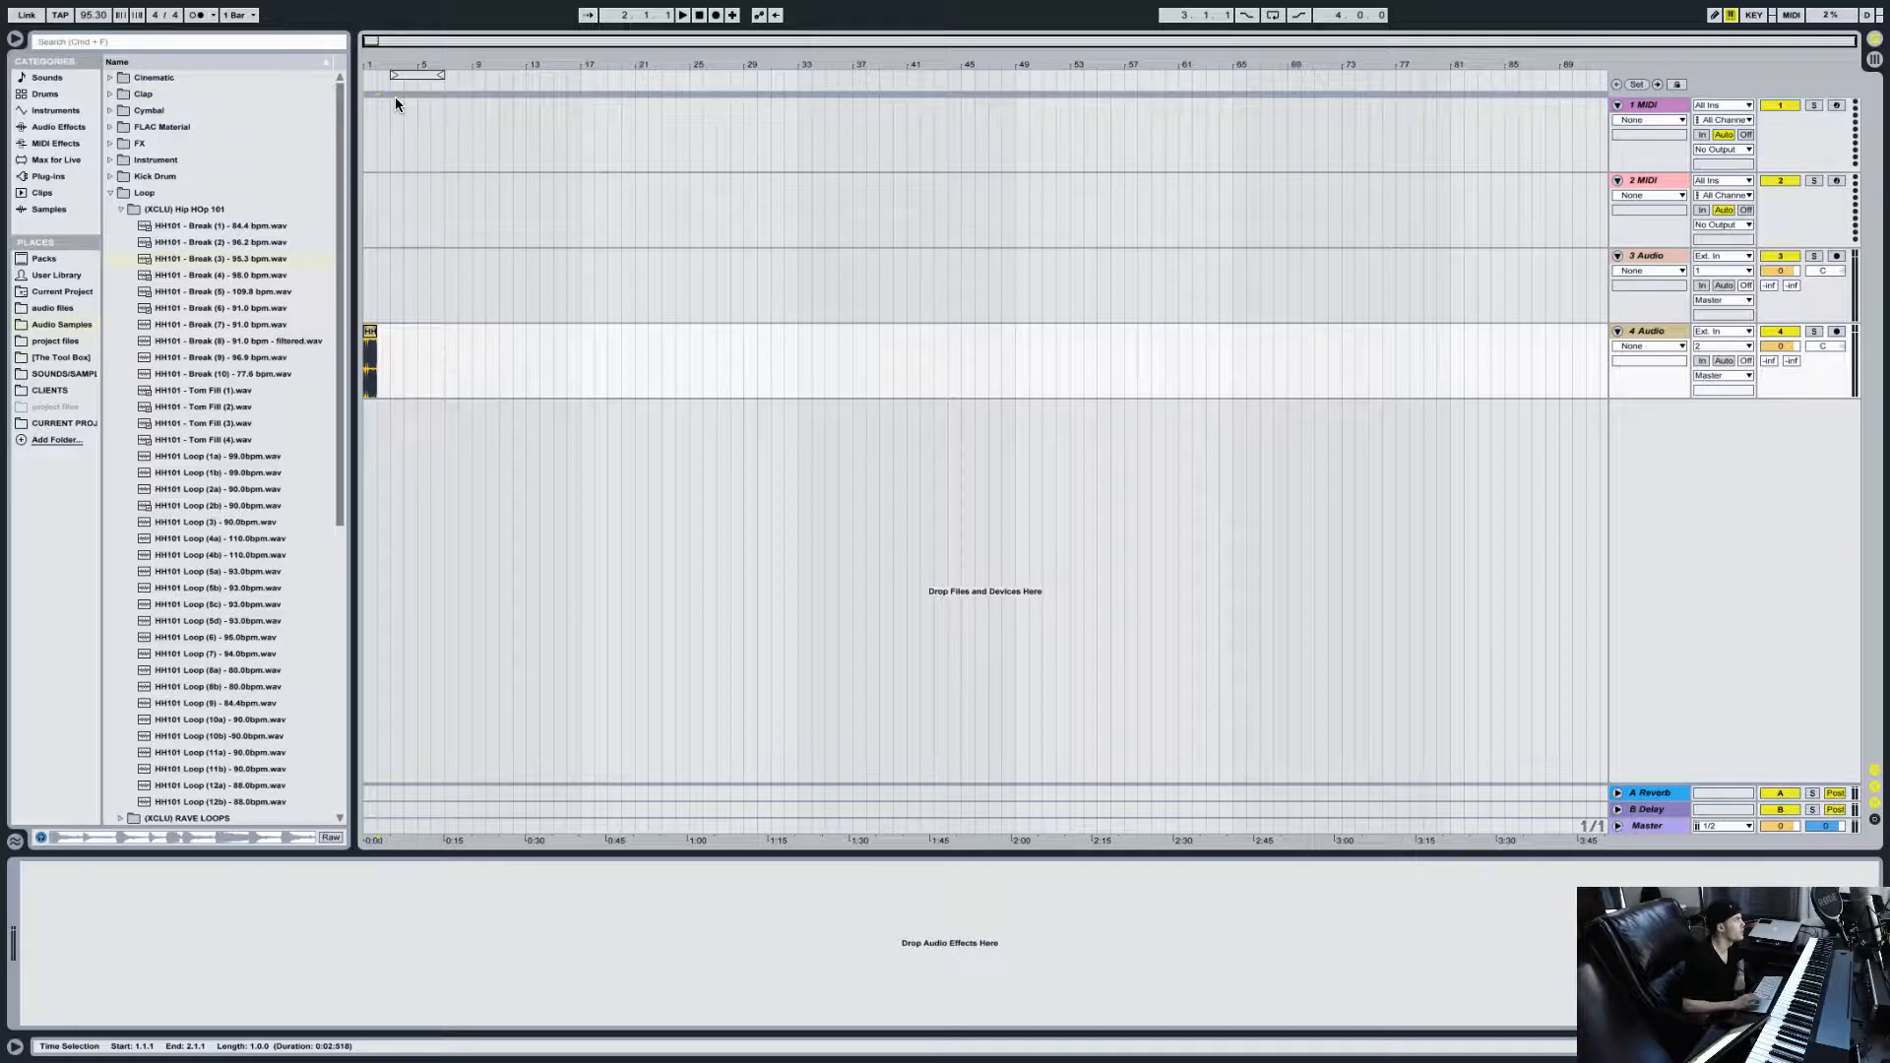
# Step: Turn off warping for the Break (3) clip and return to the 4 Audio track's effects chain
pyautogui.moveTo(369, 45); pyautogui.dragTo(607, 341)
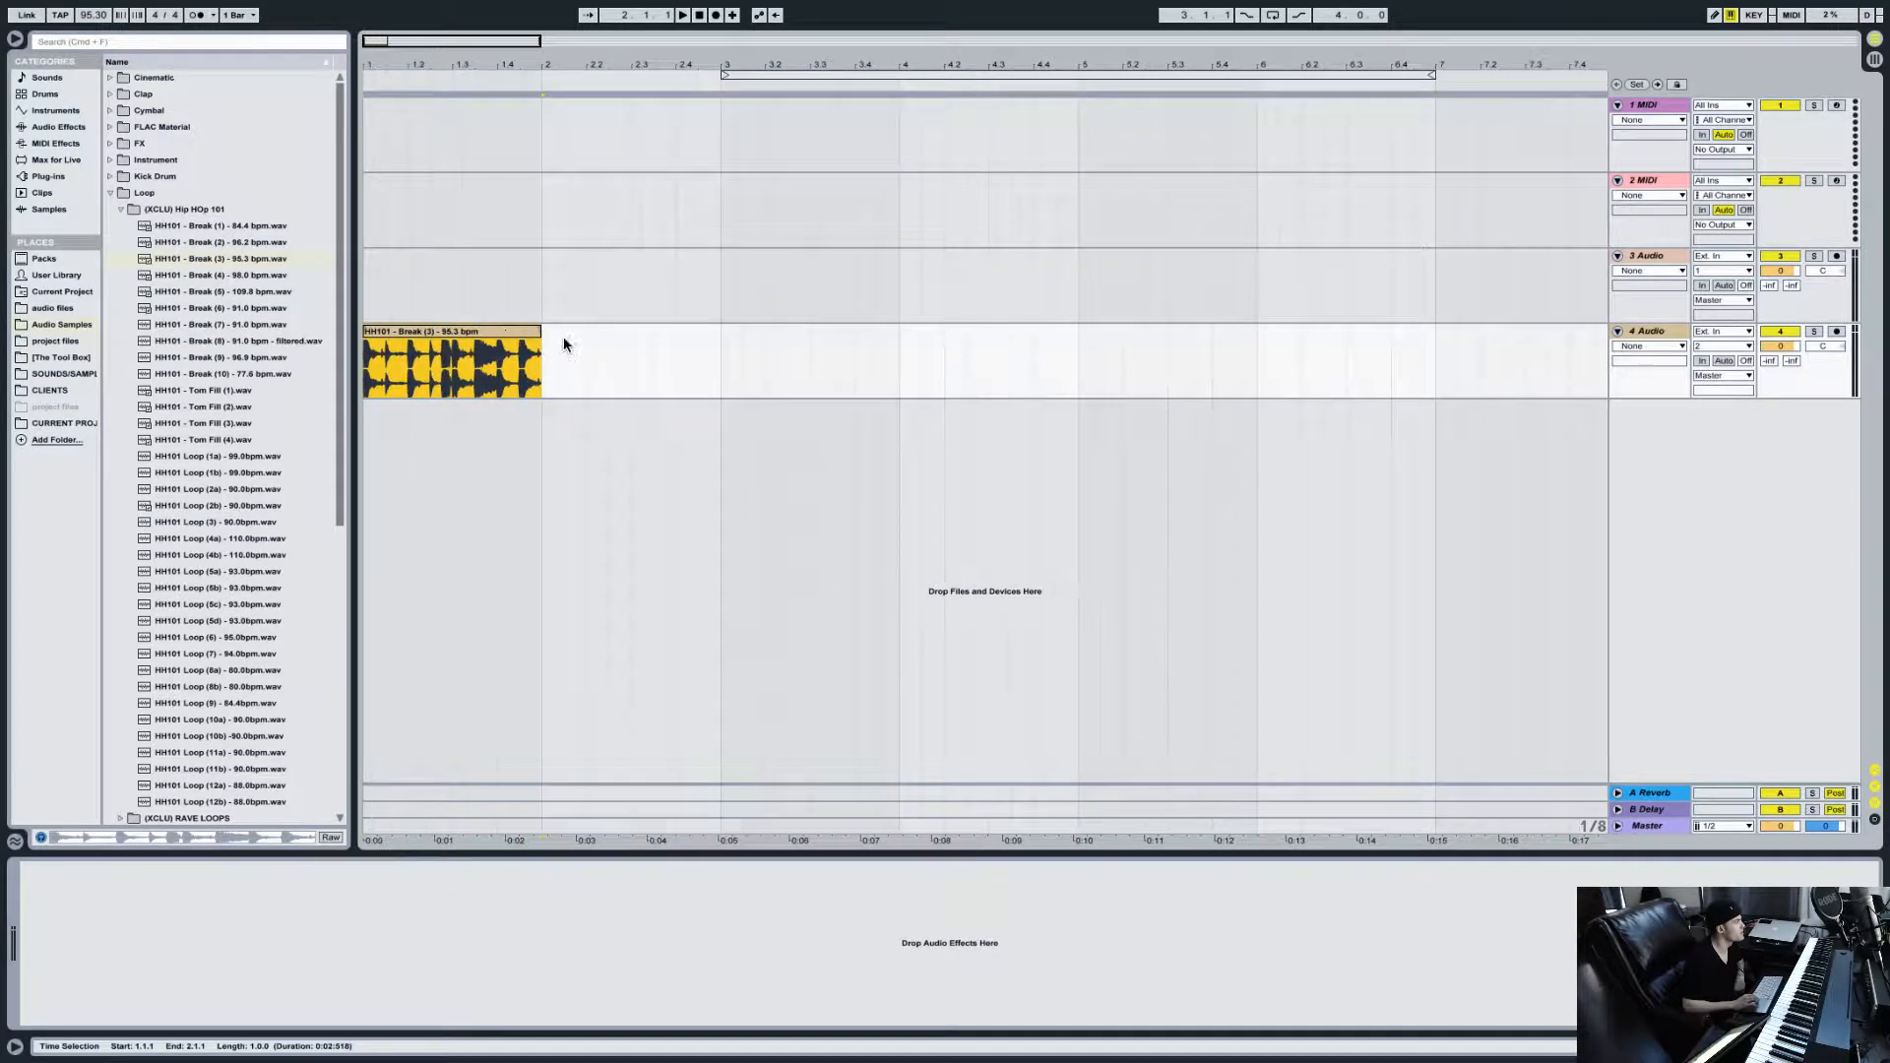
pyautogui.doubleClick(458, 337)
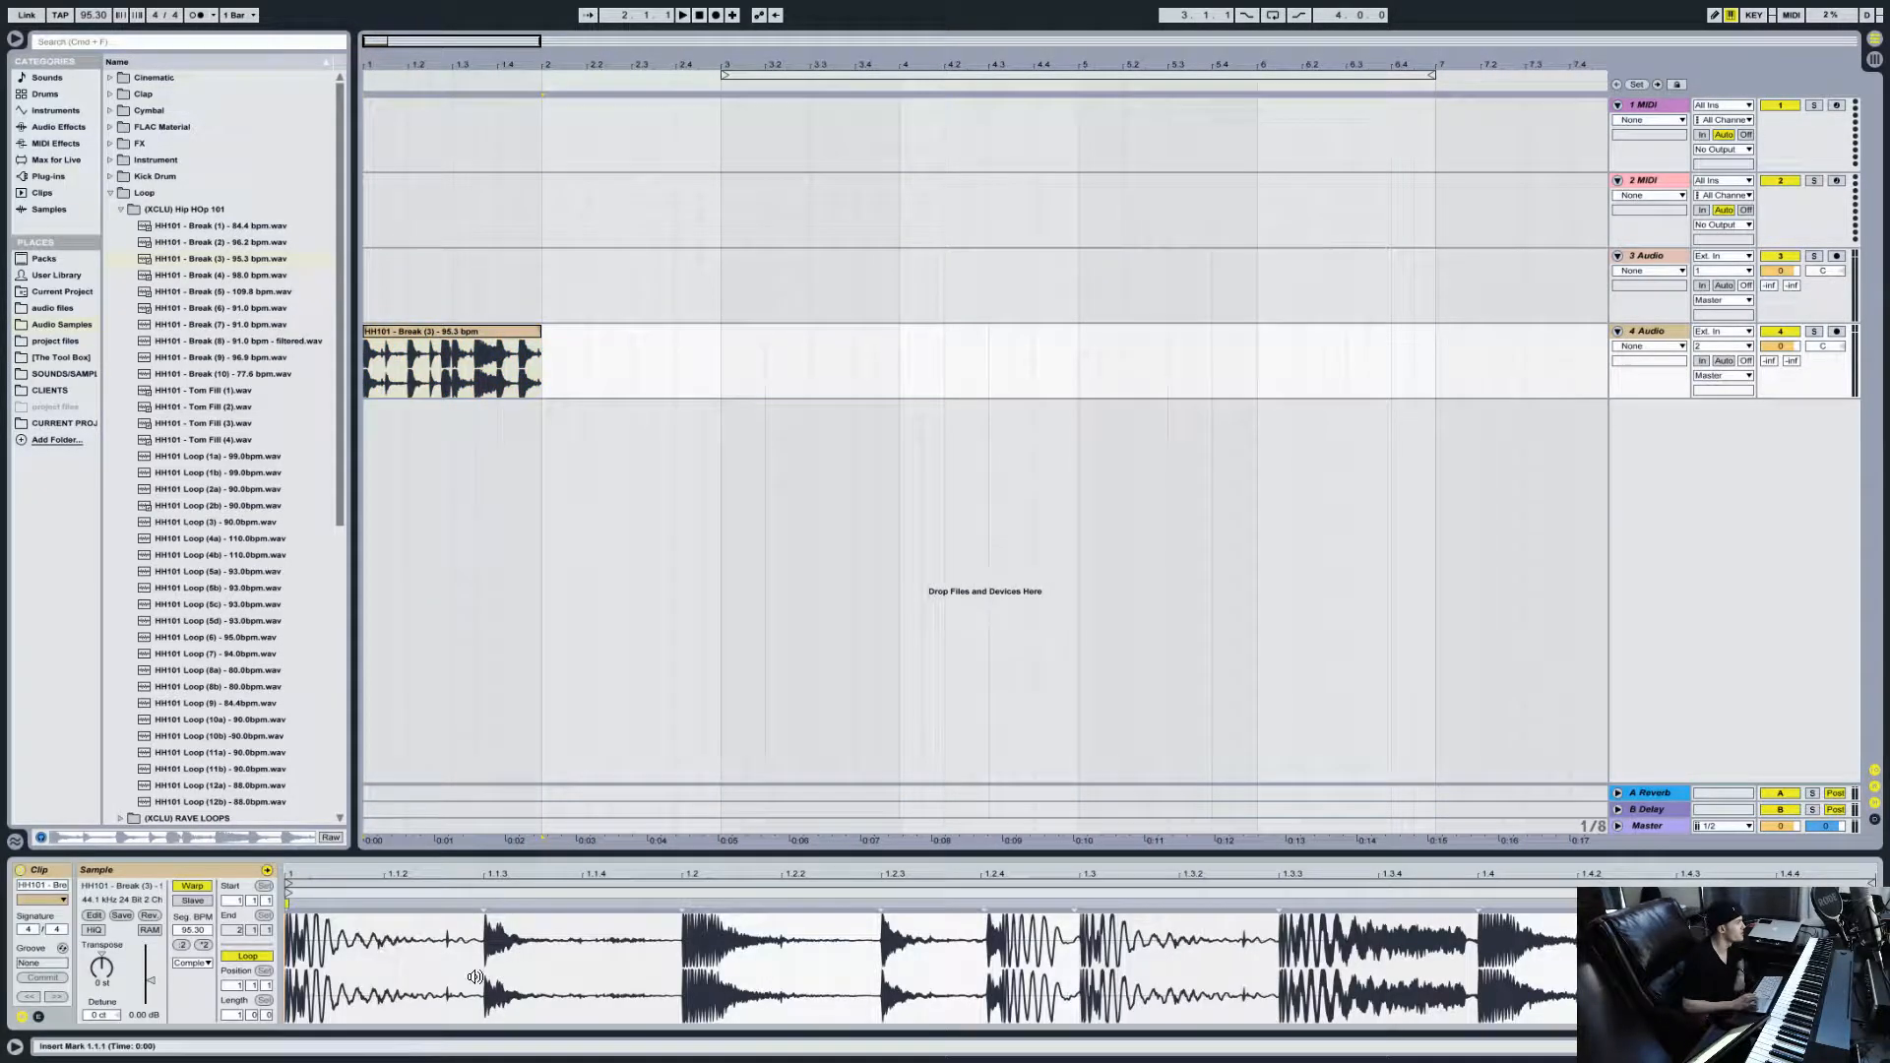
pyautogui.click(191, 886)
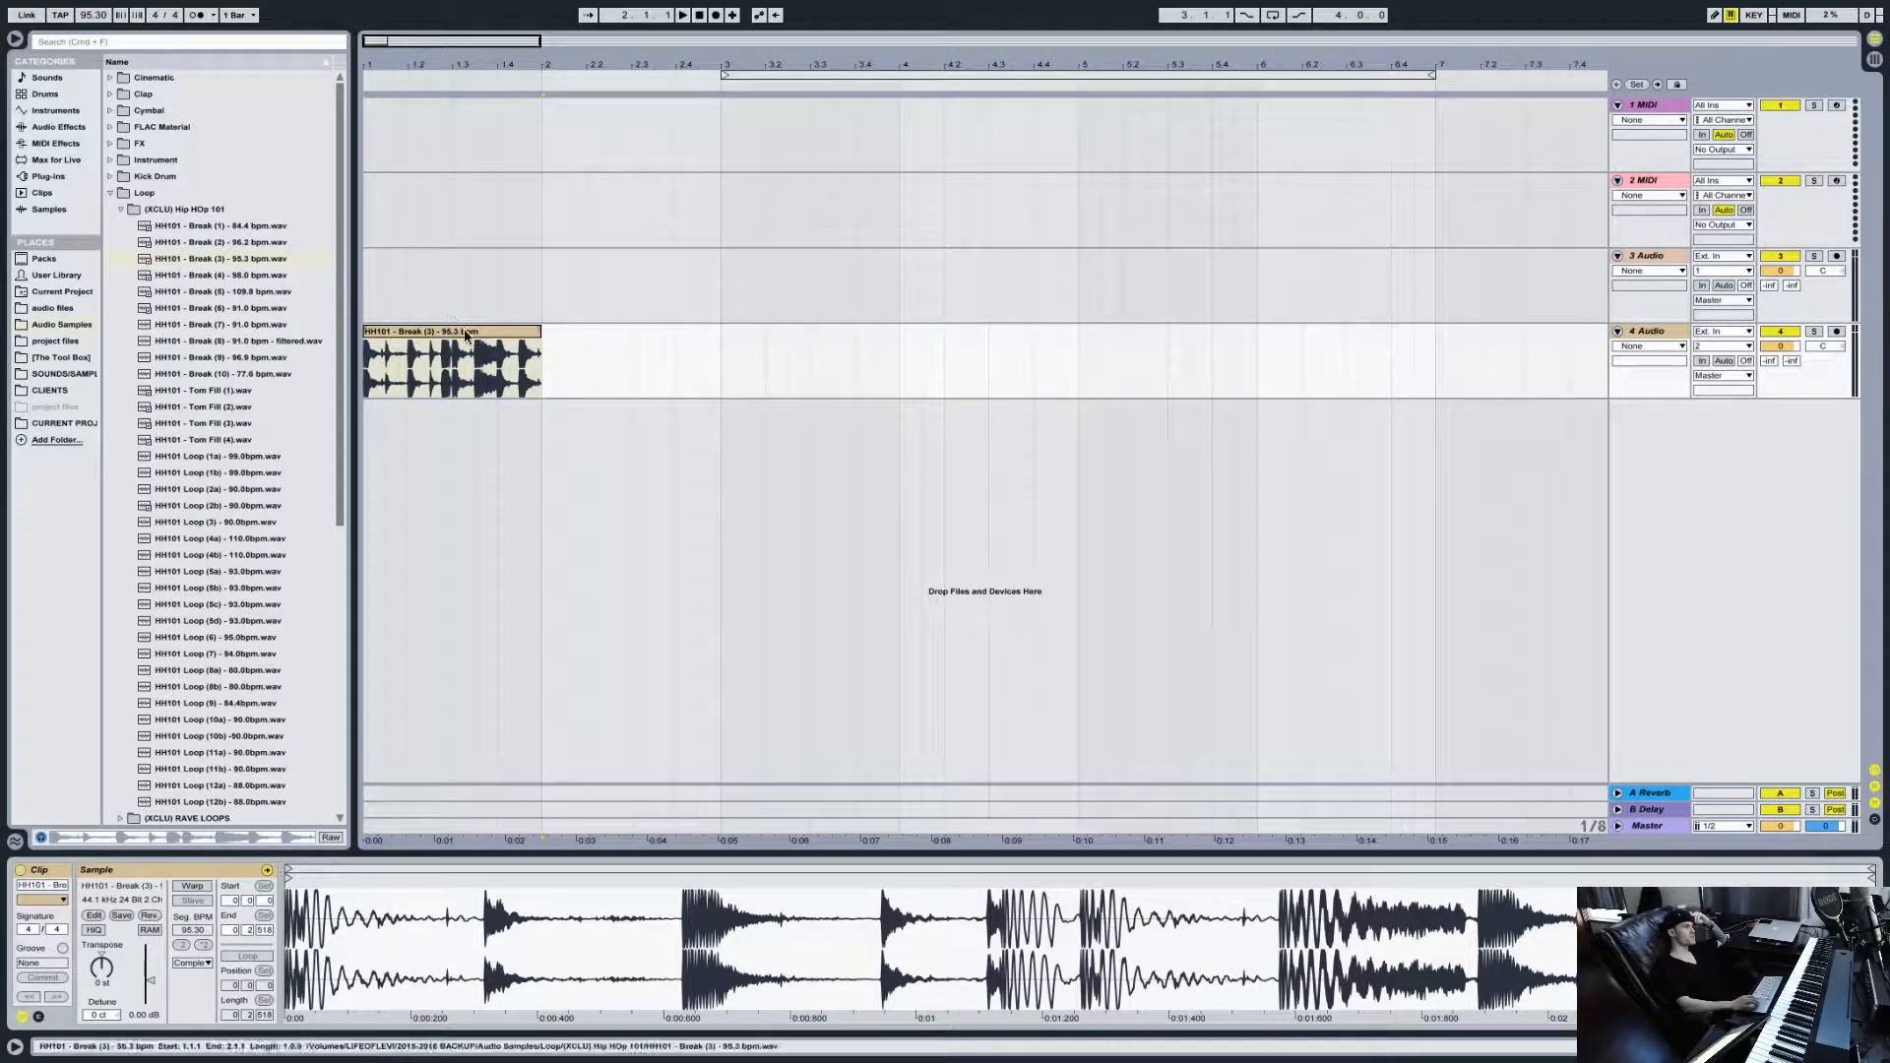
pyautogui.click(468, 335)
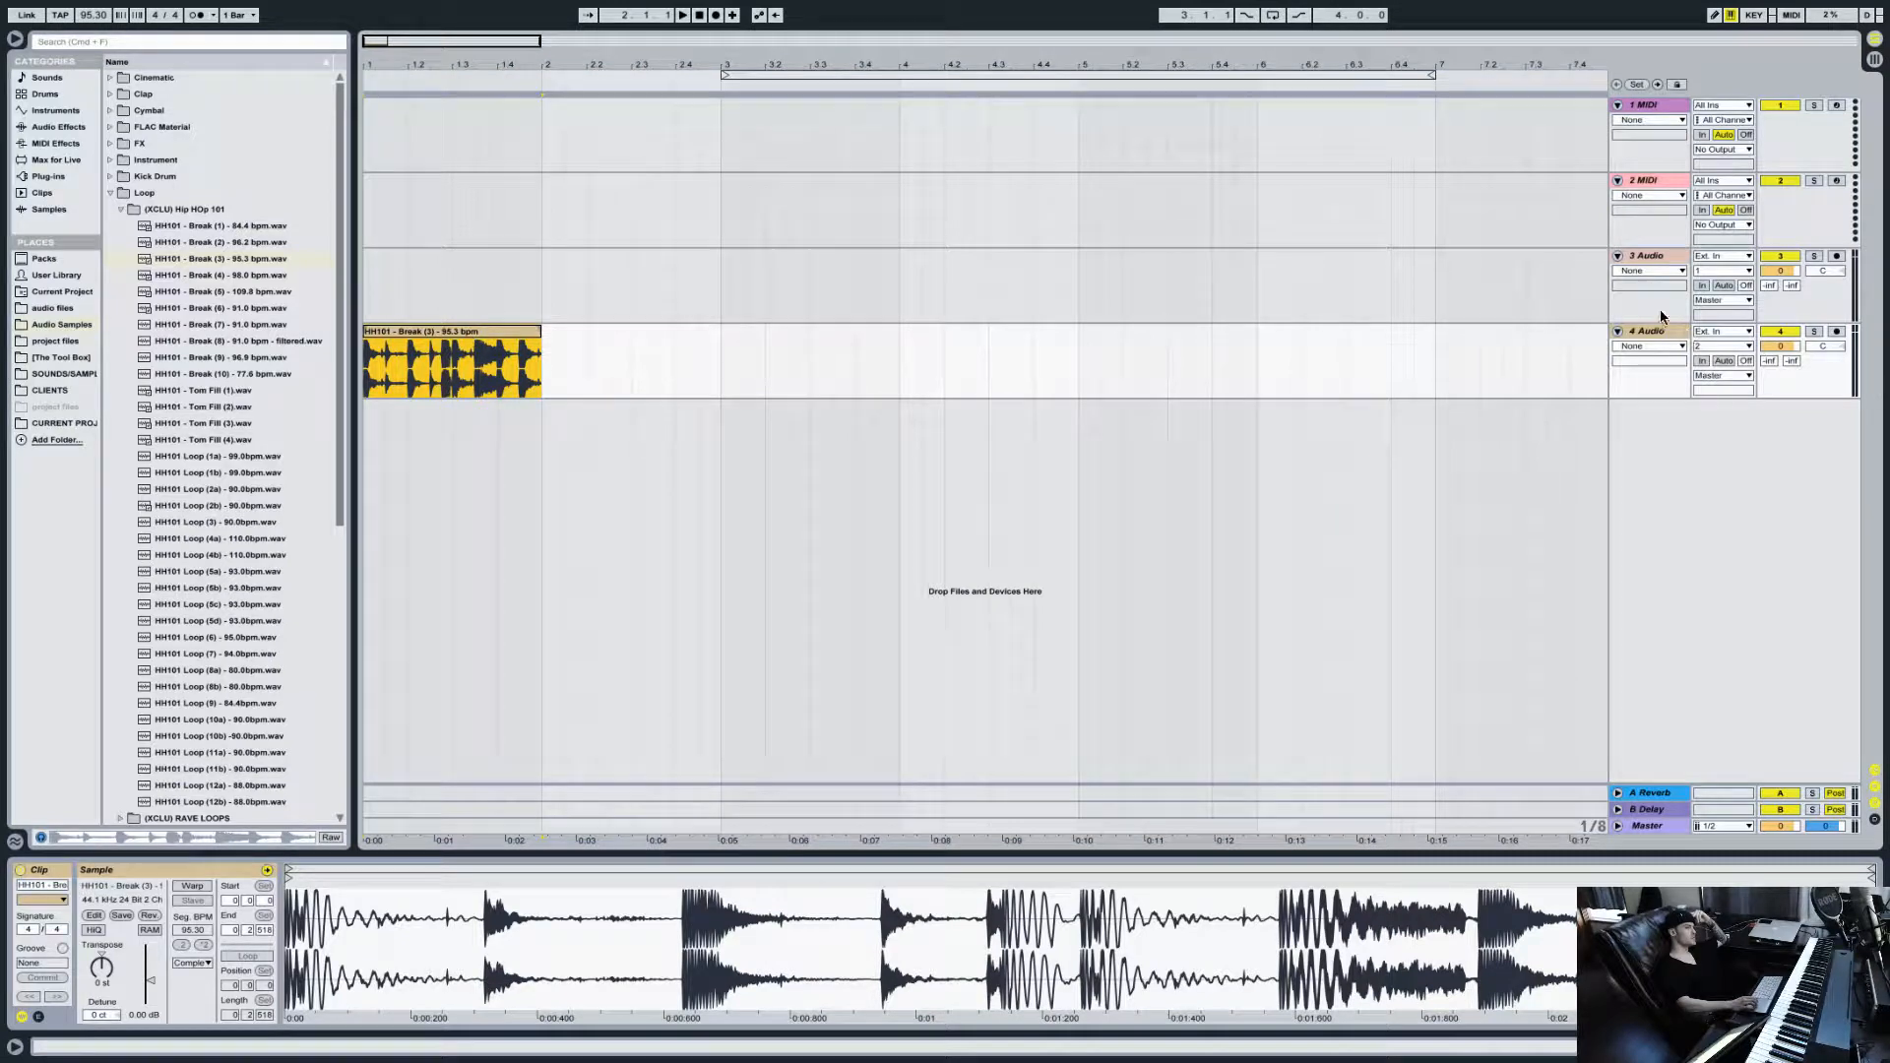
pyautogui.click(1641, 334)
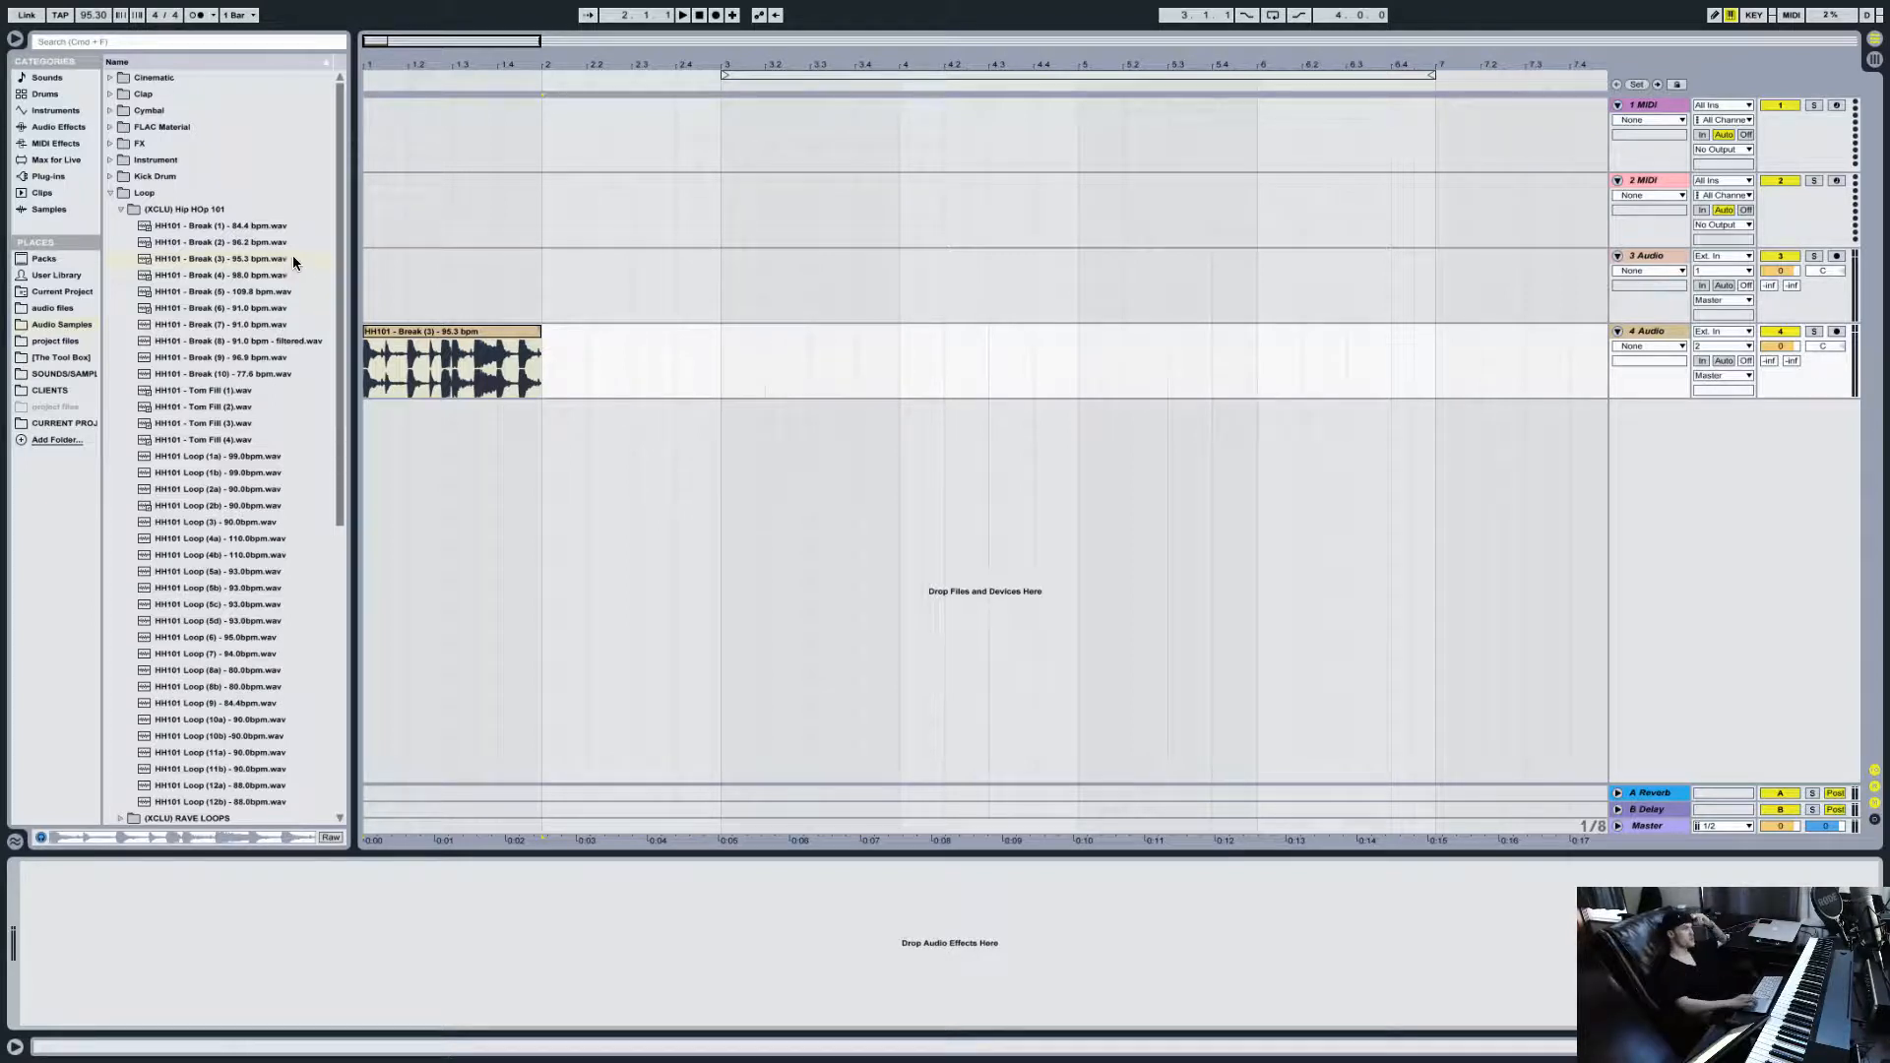
# Step: Add a Compressor audio effect to the 4 Audio track and expand its sidechain section
pyautogui.click(120, 210)
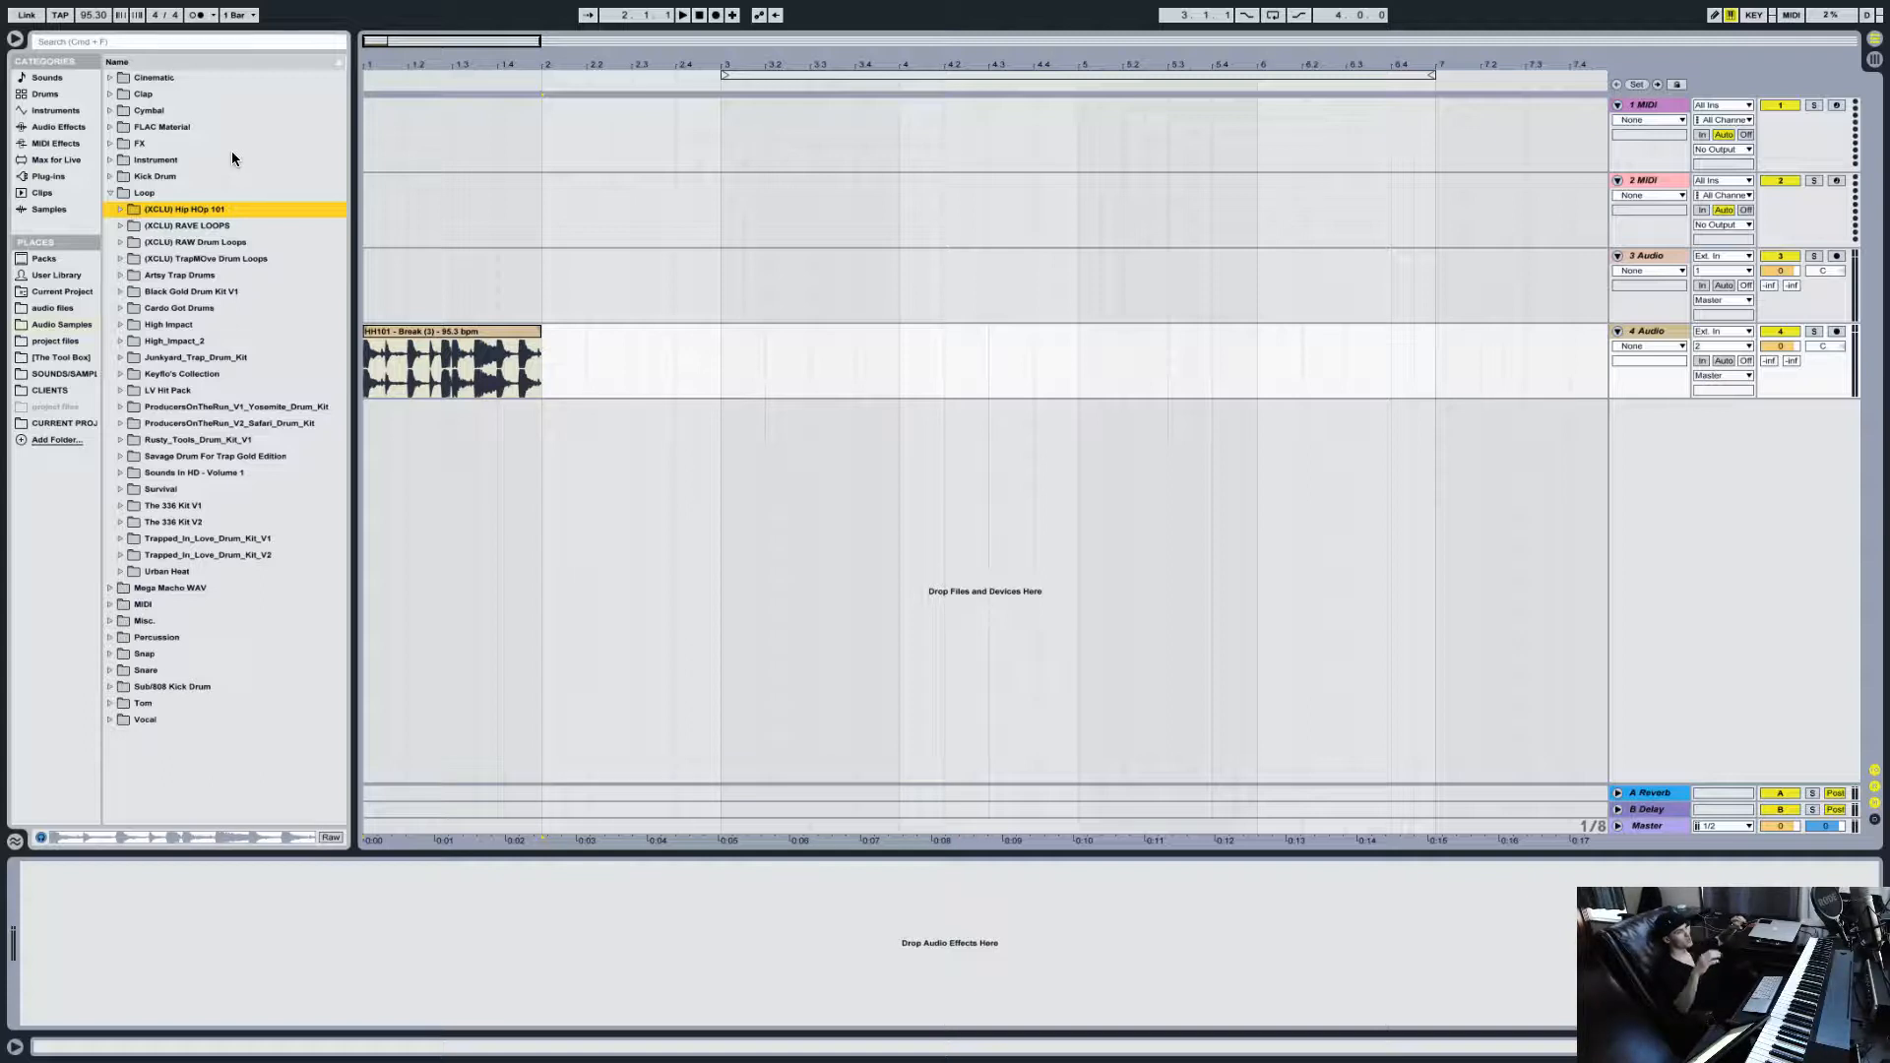
pyautogui.click(108, 193)
pyautogui.click(64, 130)
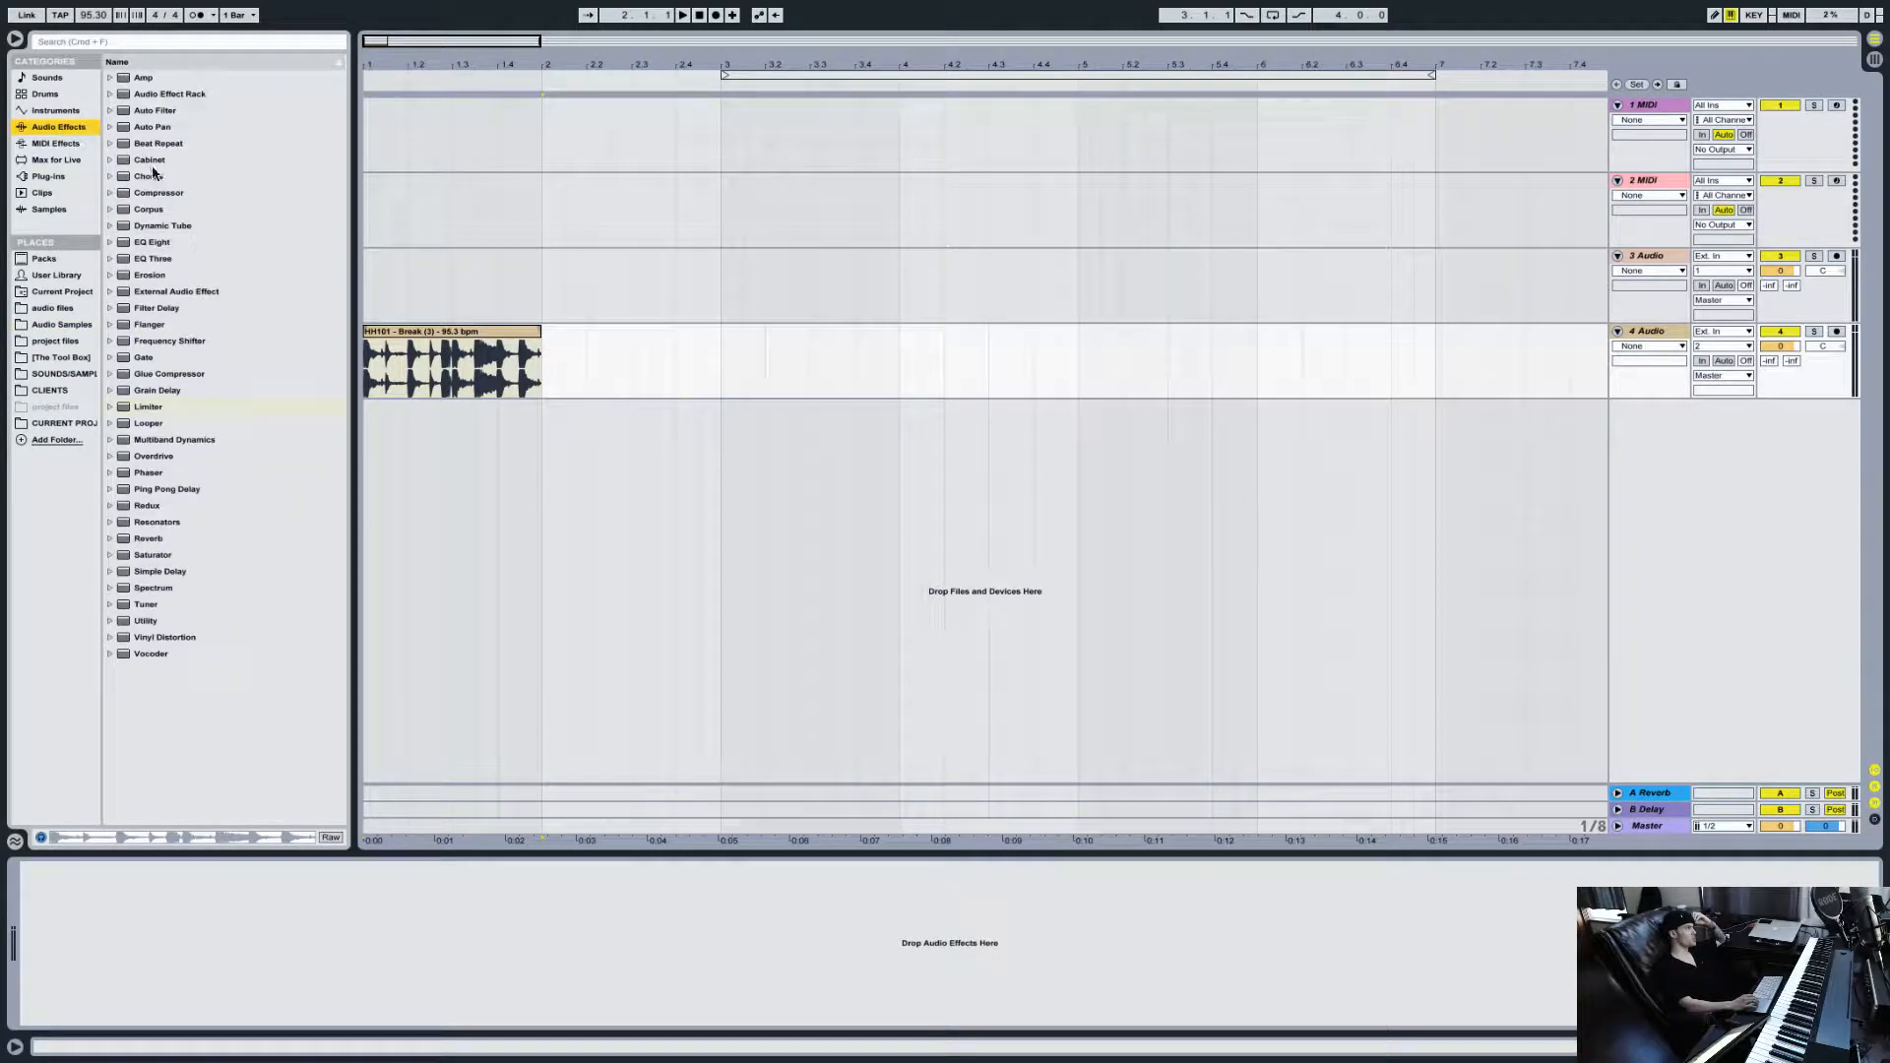
pyautogui.moveTo(161, 195); pyautogui.dragTo(525, 374)
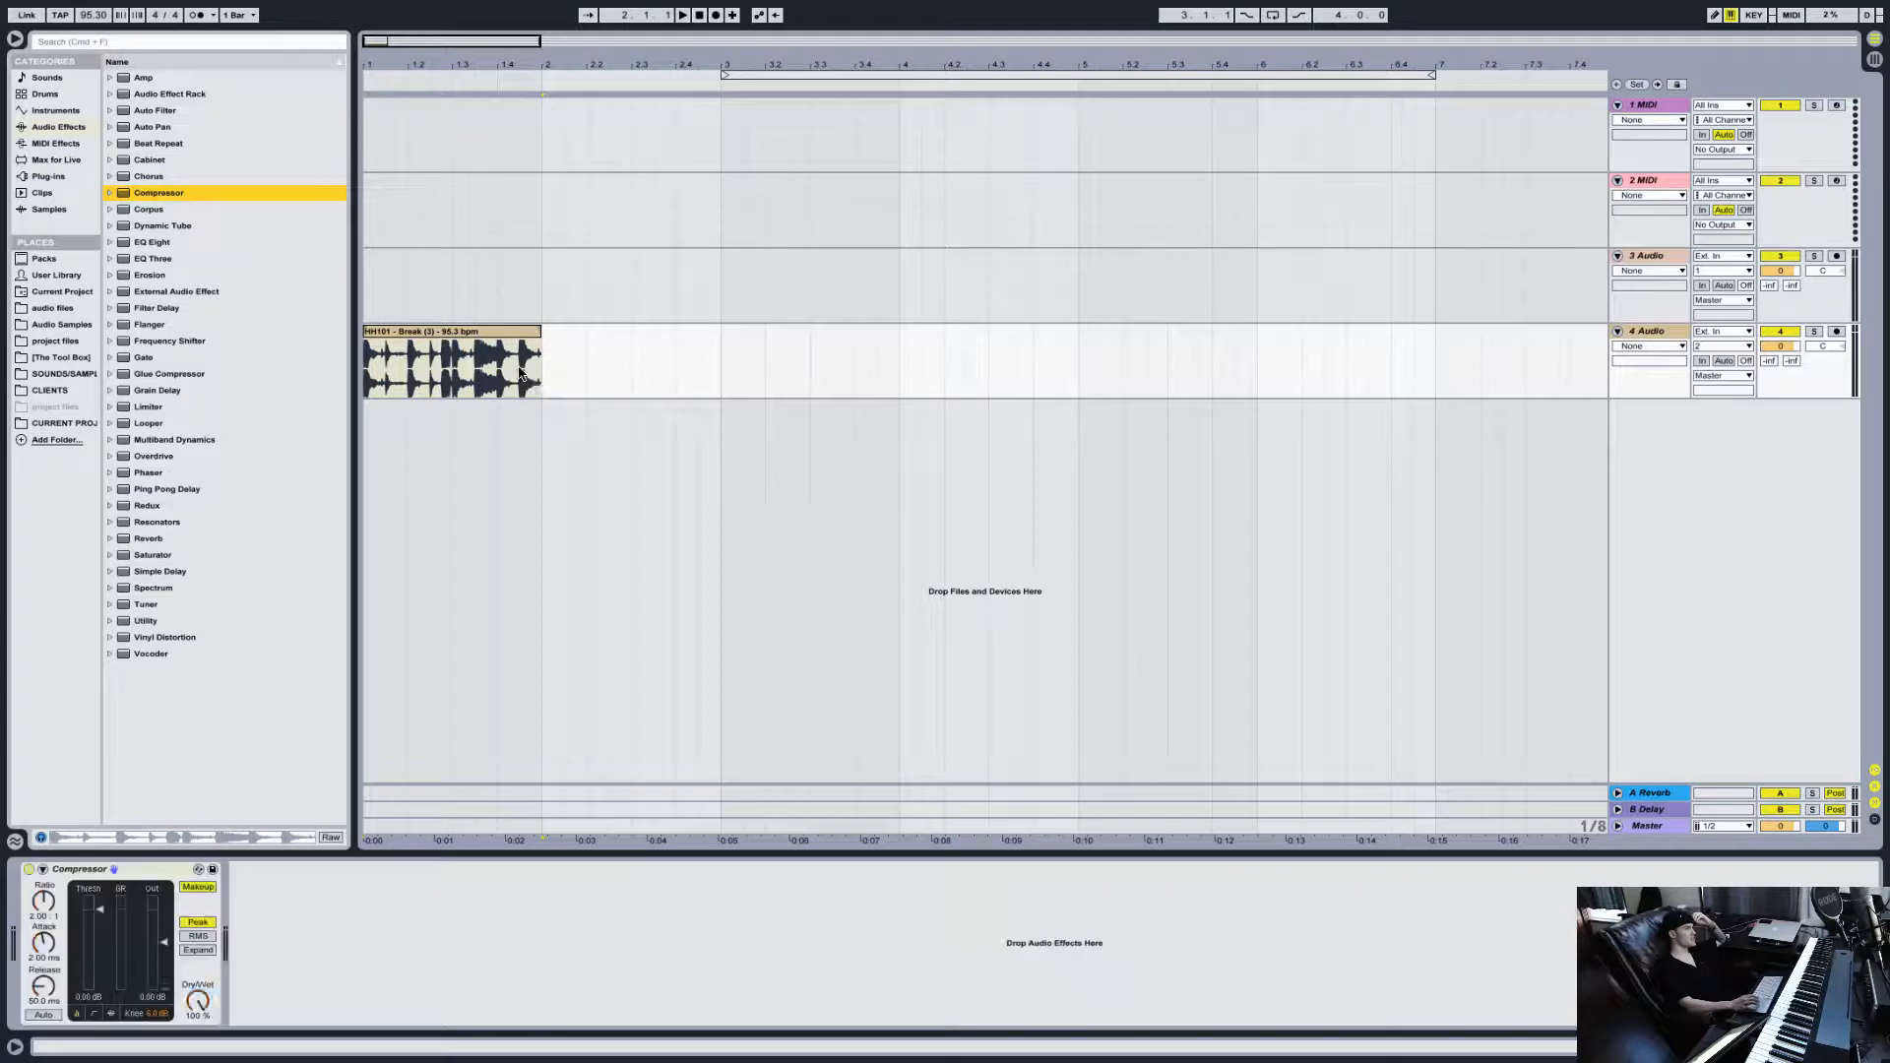
pyautogui.click(42, 870)
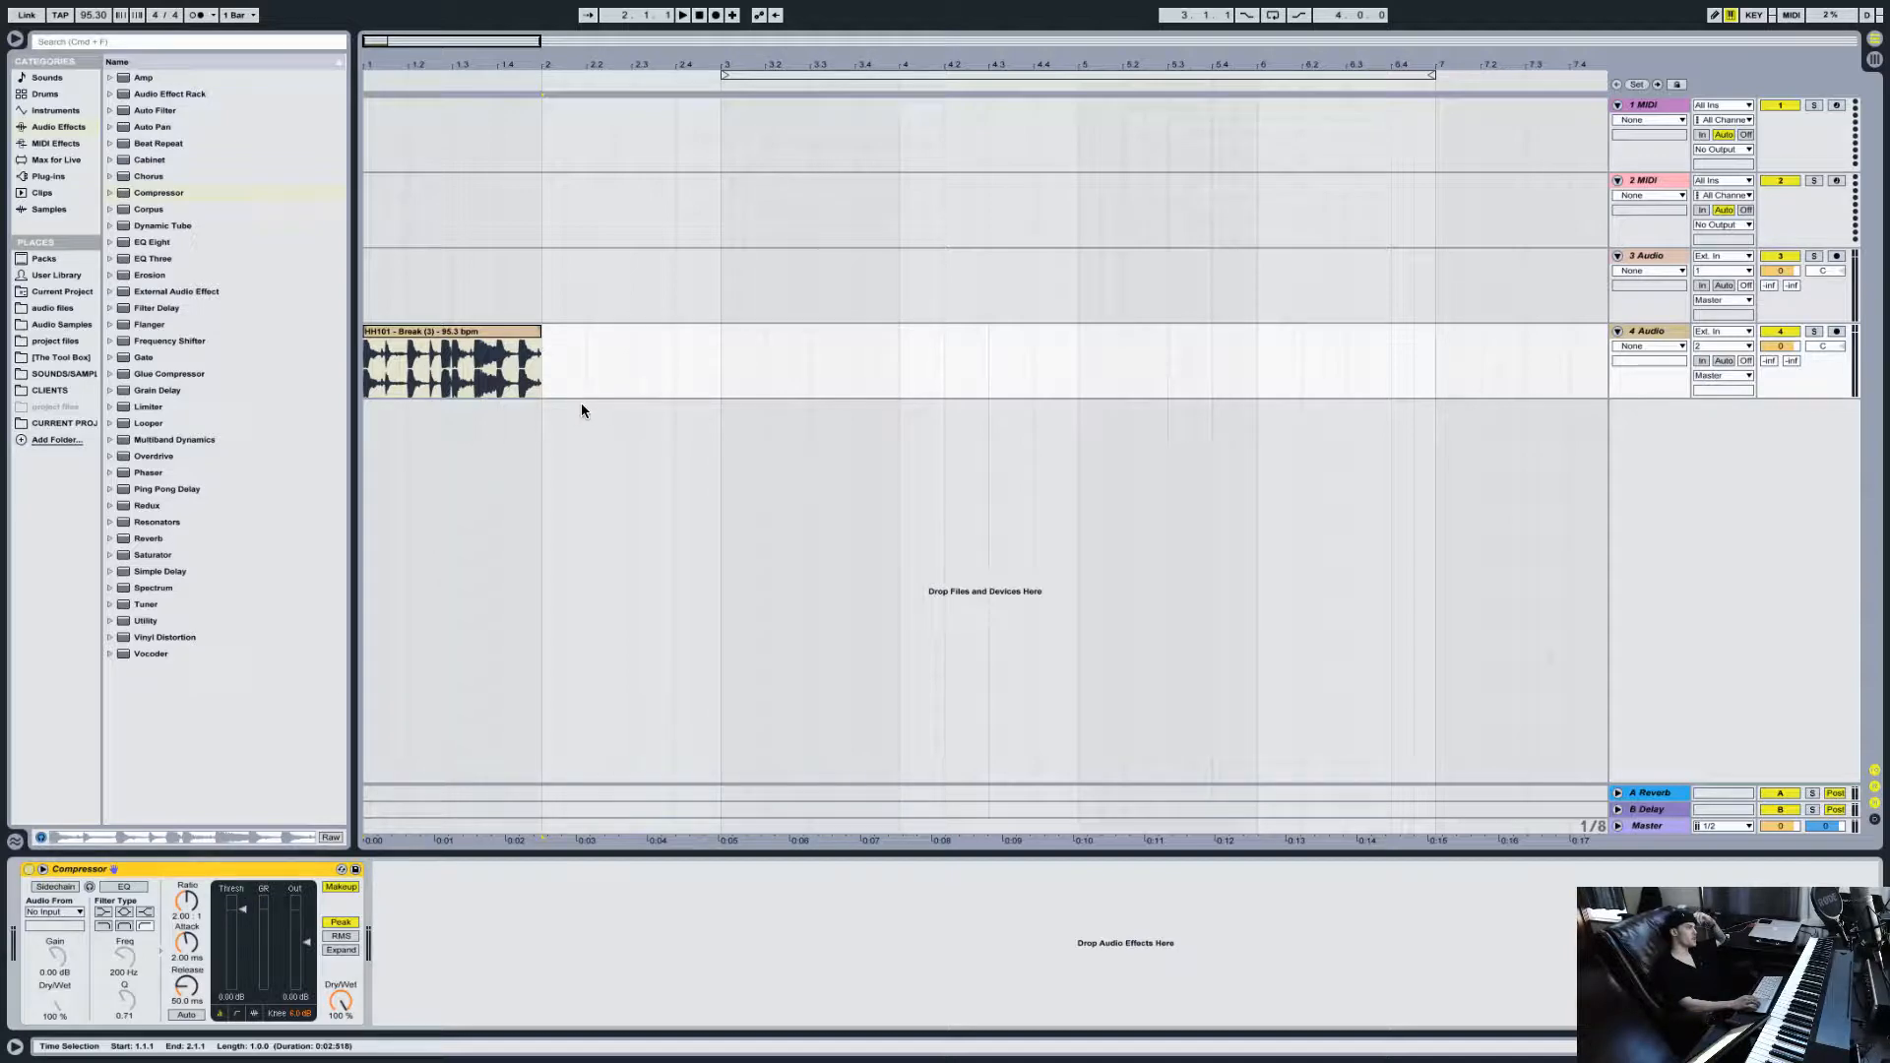
# Step: Raise the Break (3) clip's gain to 5.63 dB
pyautogui.click(367, 330)
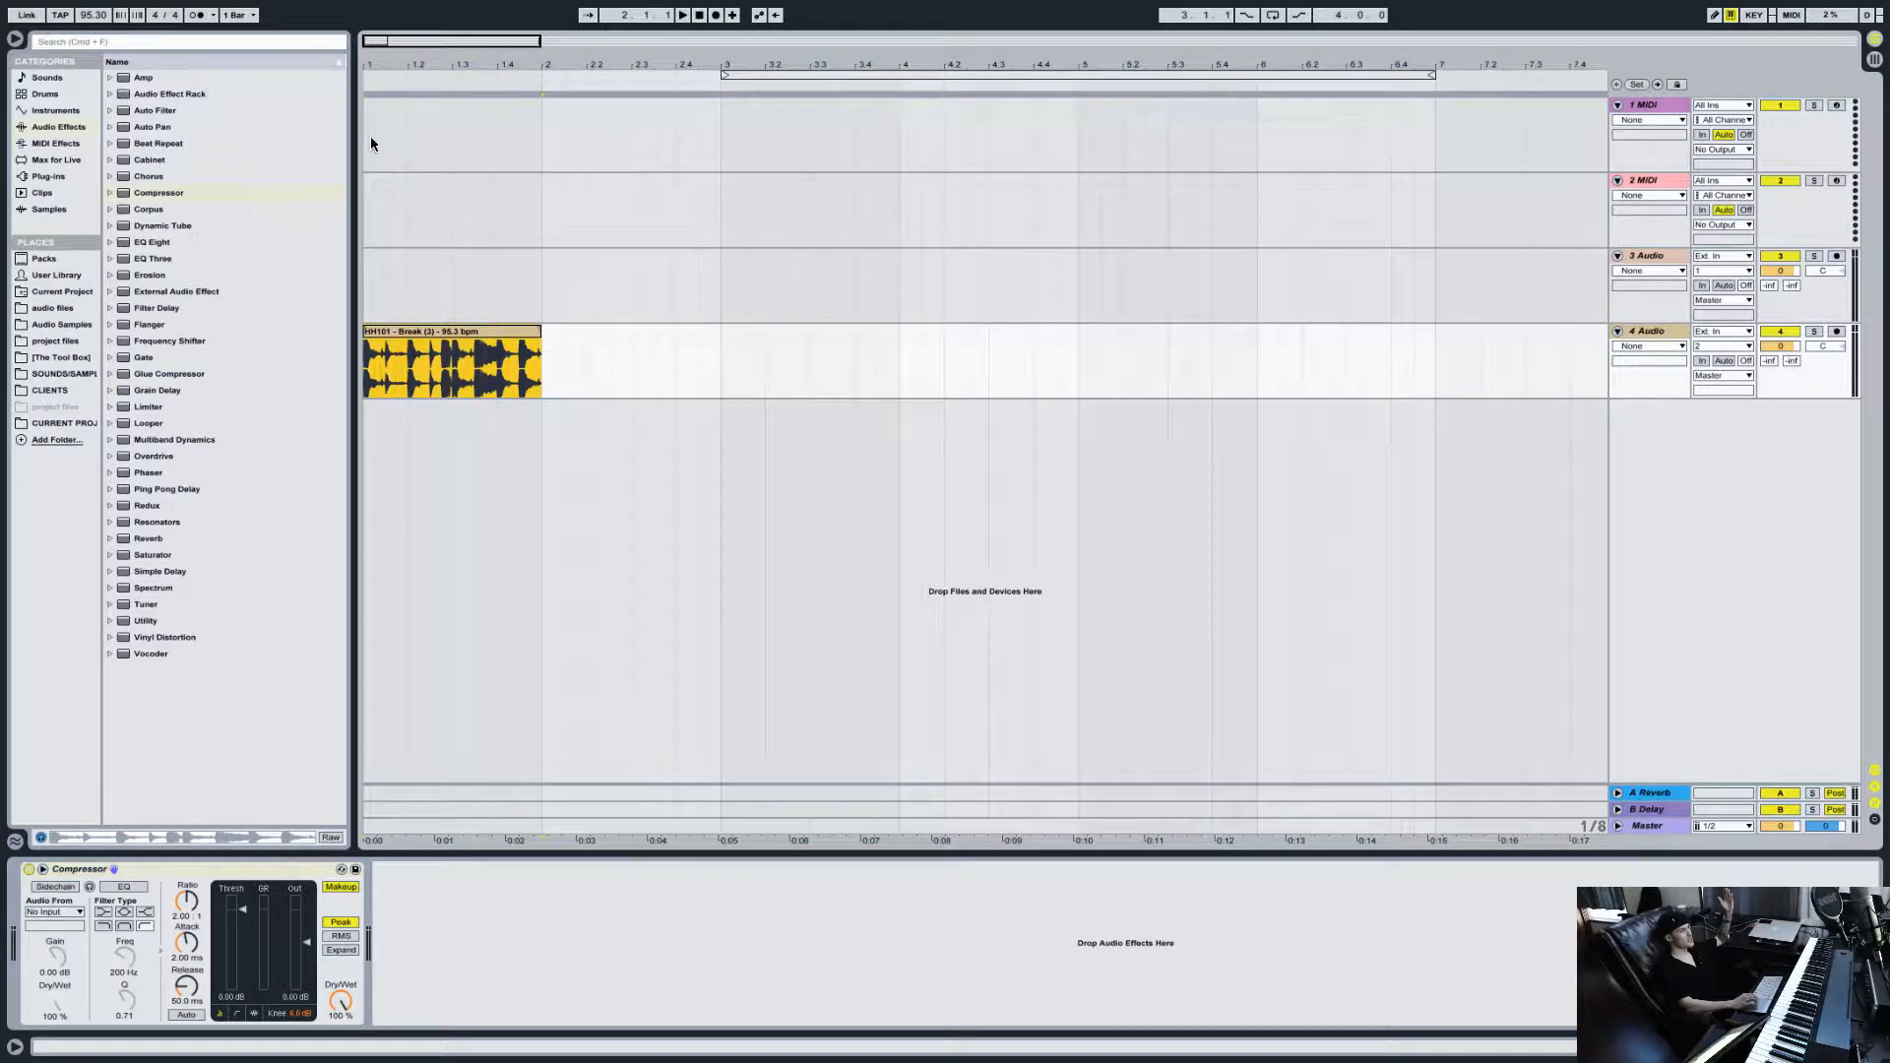
pyautogui.moveTo(371, 41); pyautogui.dragTo(371, 140)
pyautogui.hscroll(-3, 793, 493)
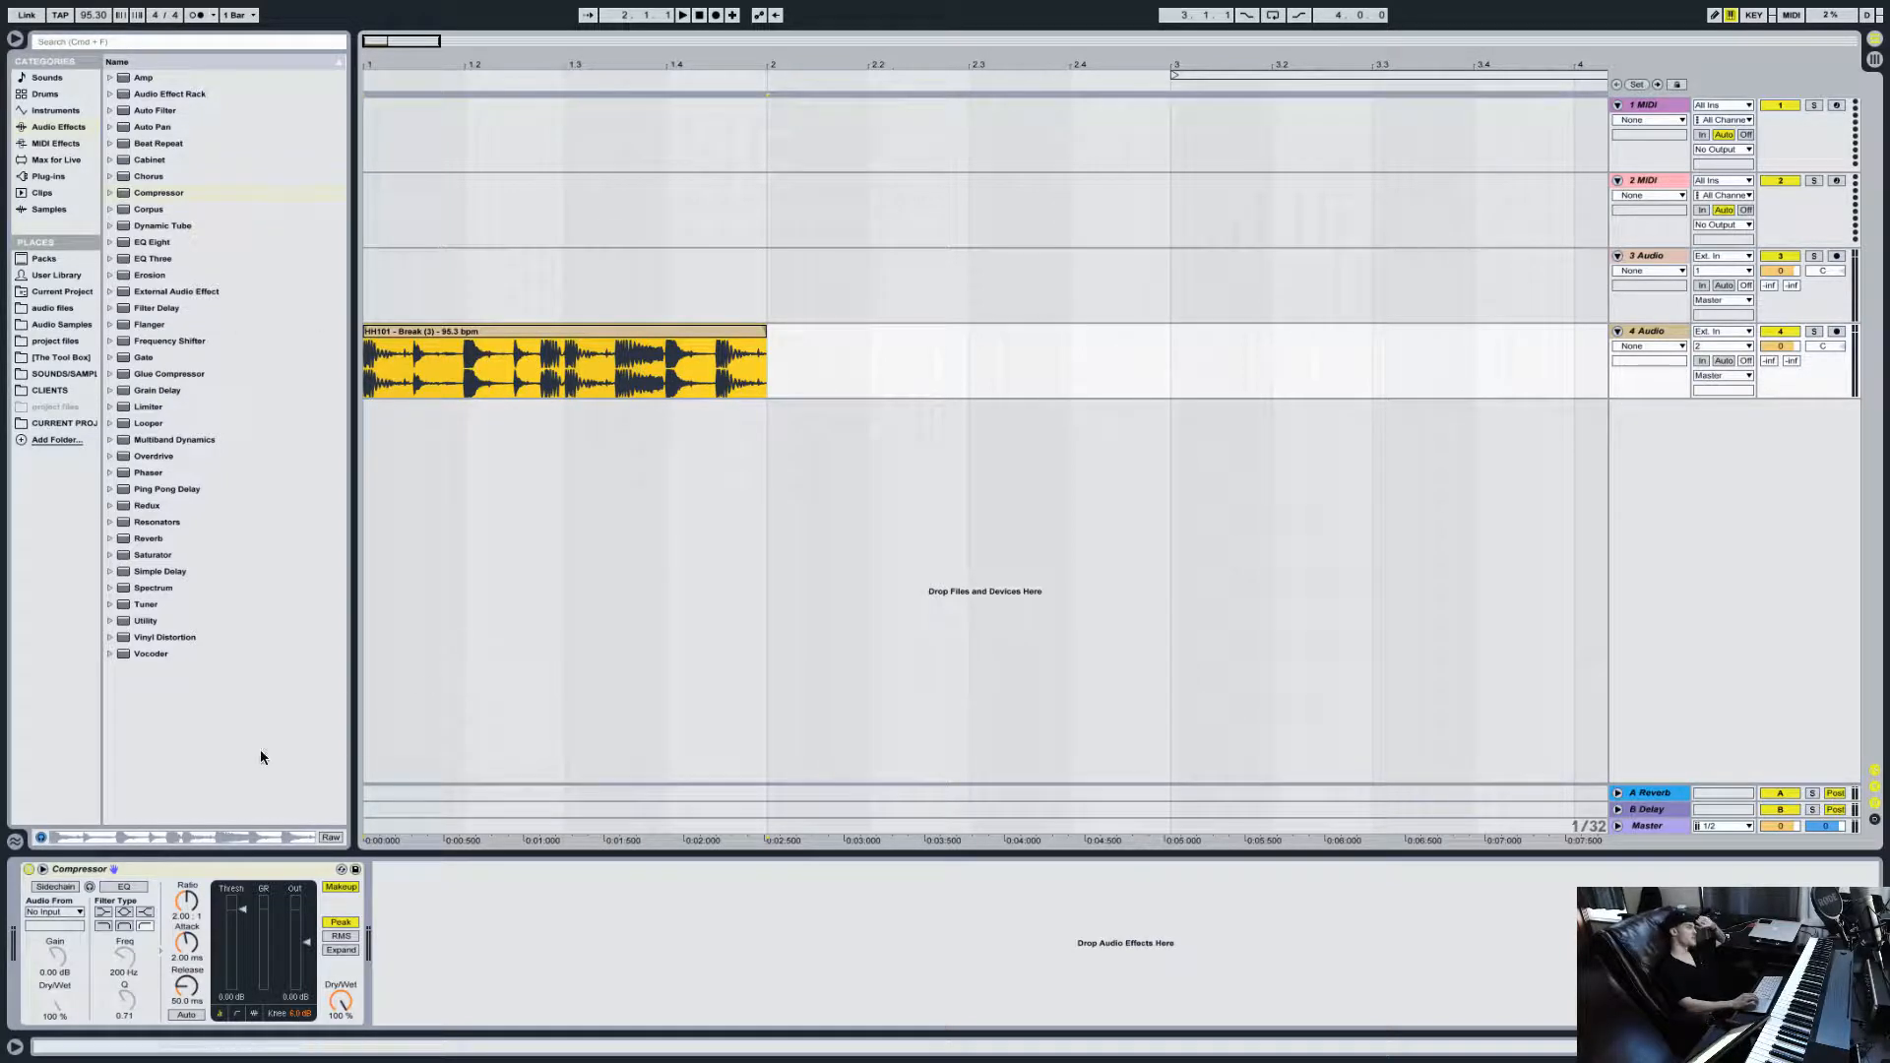
pyautogui.click(370, 352)
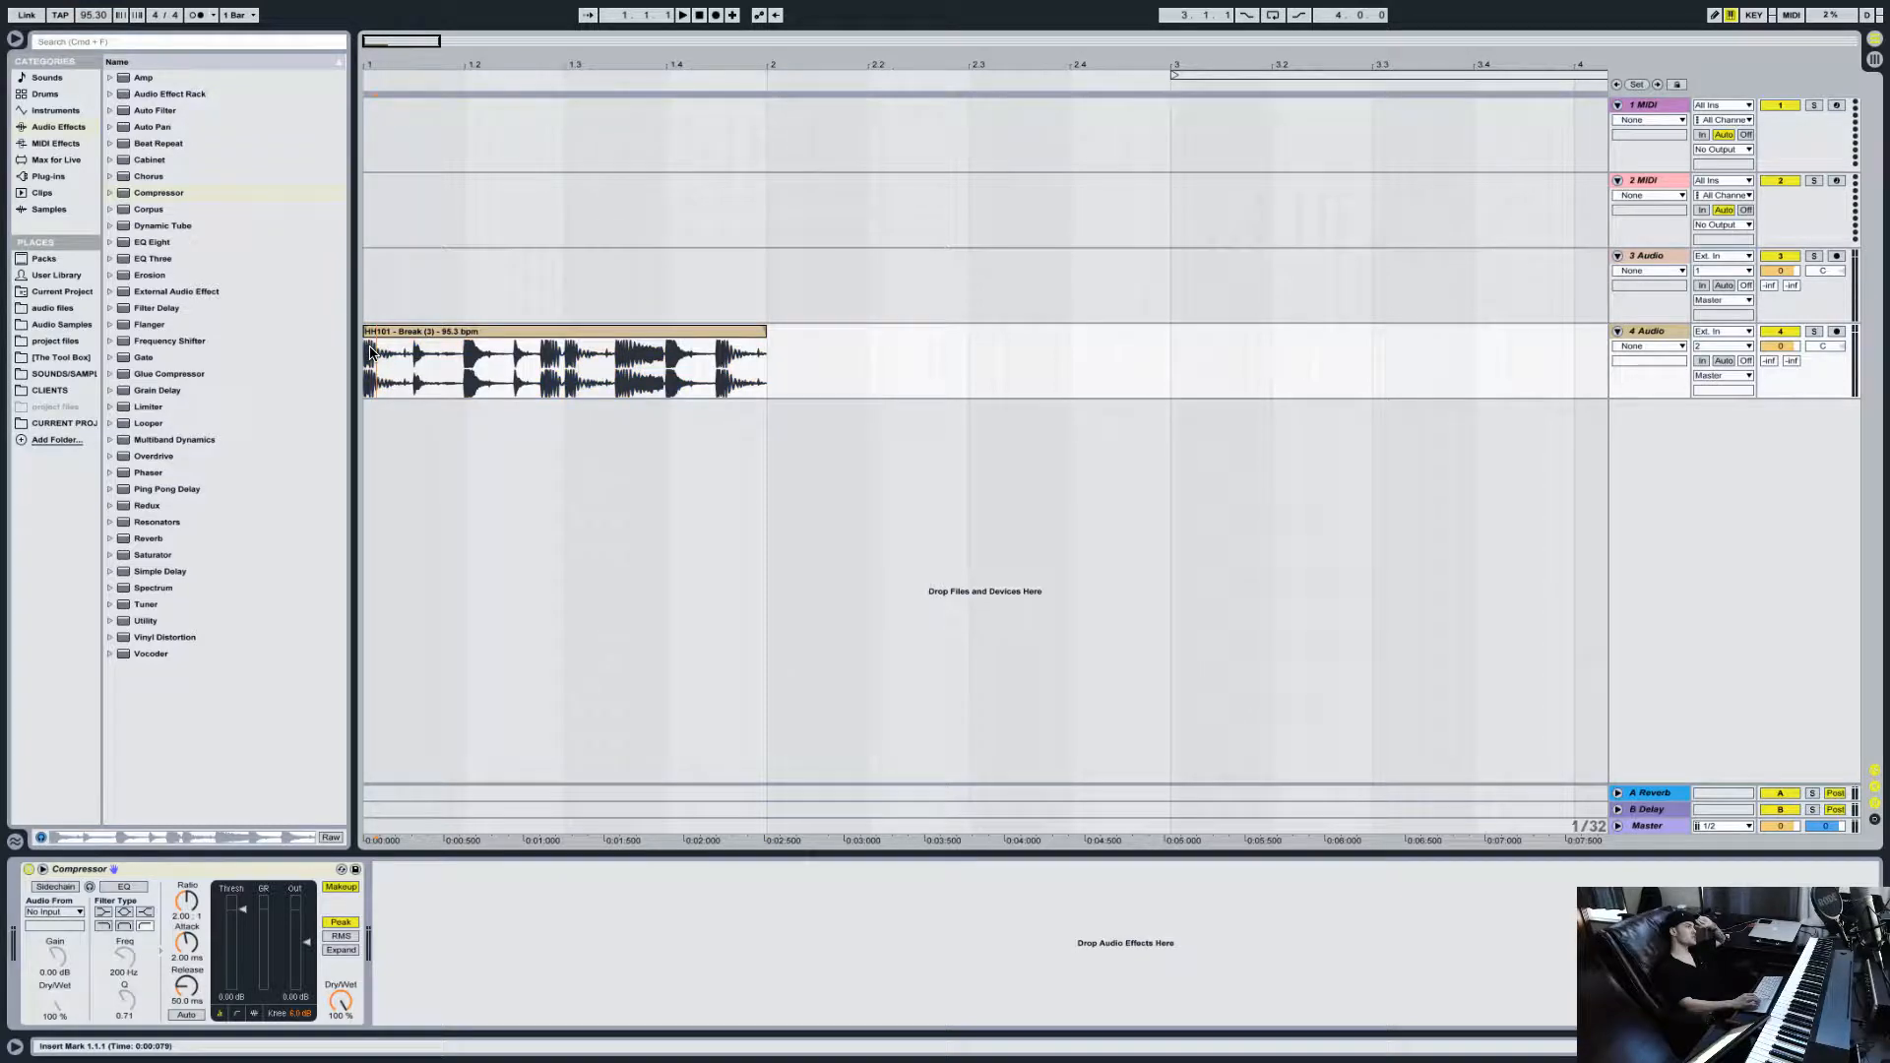
pyautogui.doubleClick(495, 352)
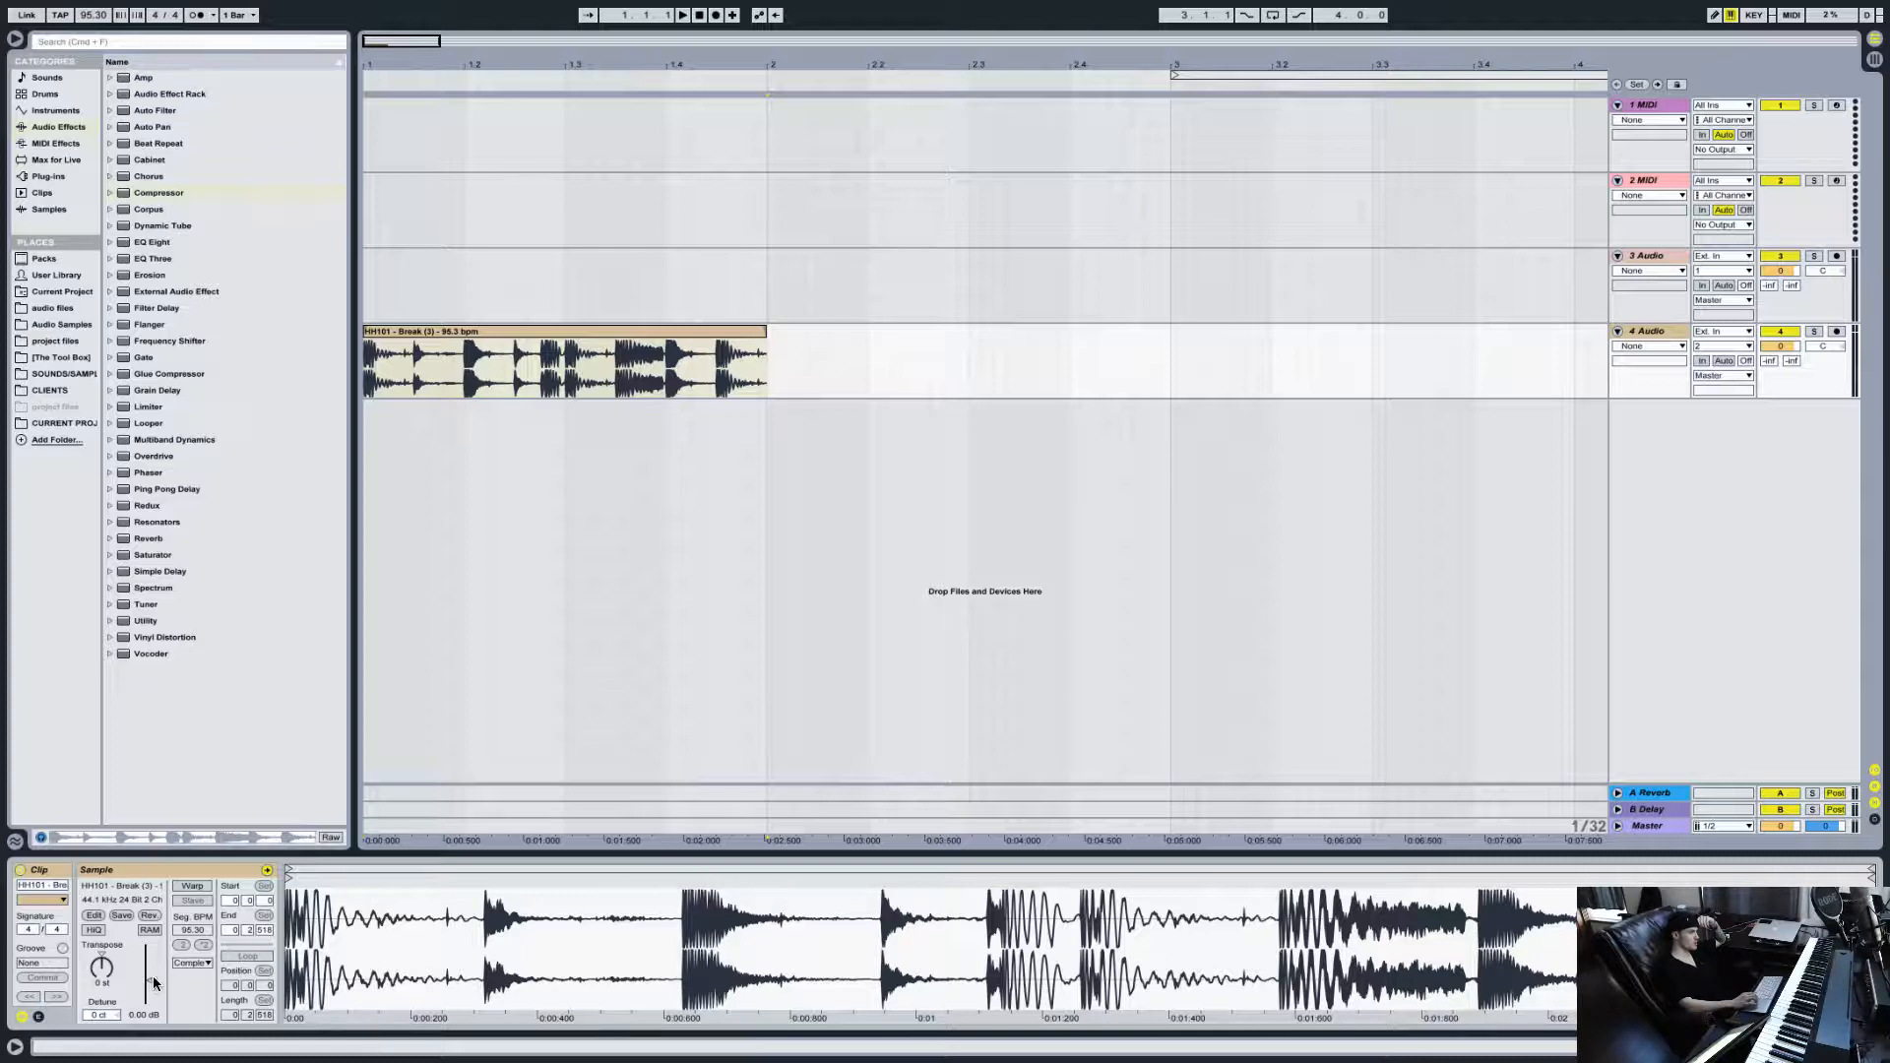
pyautogui.moveTo(149, 980); pyautogui.dragTo(149, 967)
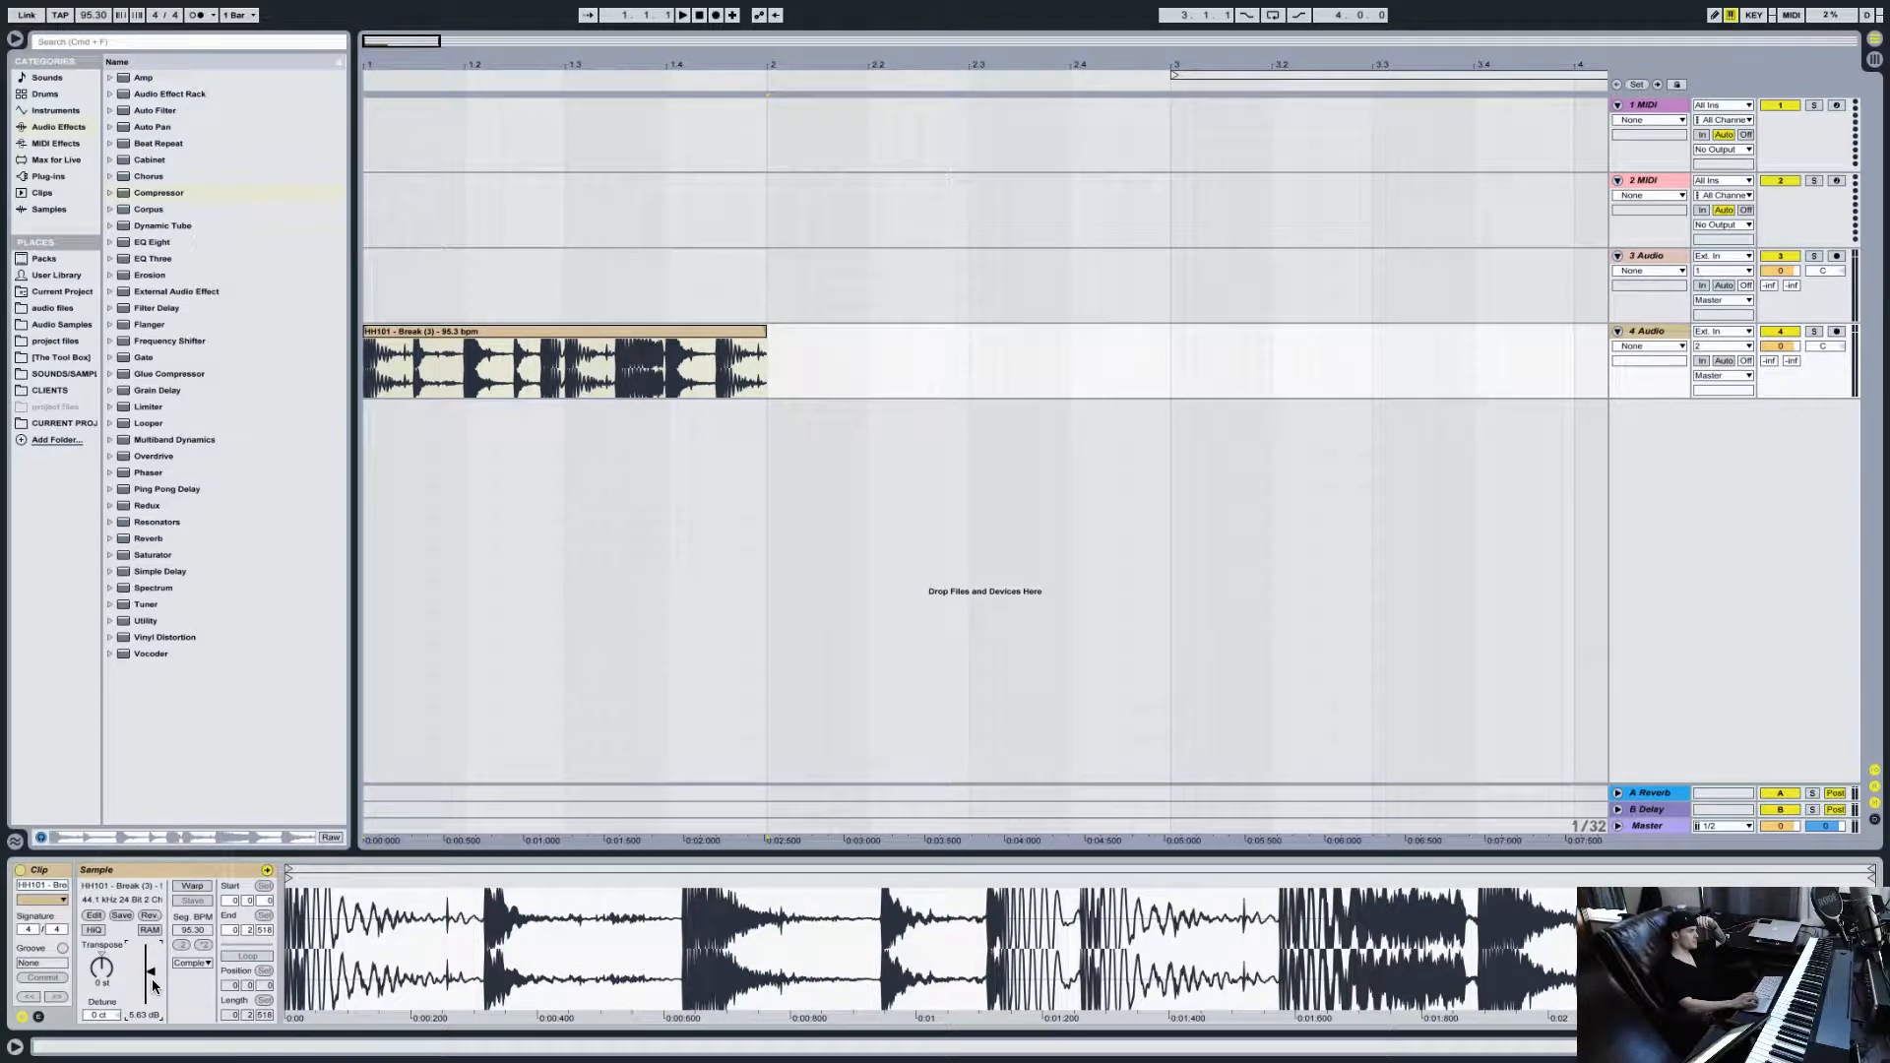
# Step: Reset the Break (3) clip's gain to 0 dB and return to the 4 Audio track's effects chain
pyautogui.click(1661, 333)
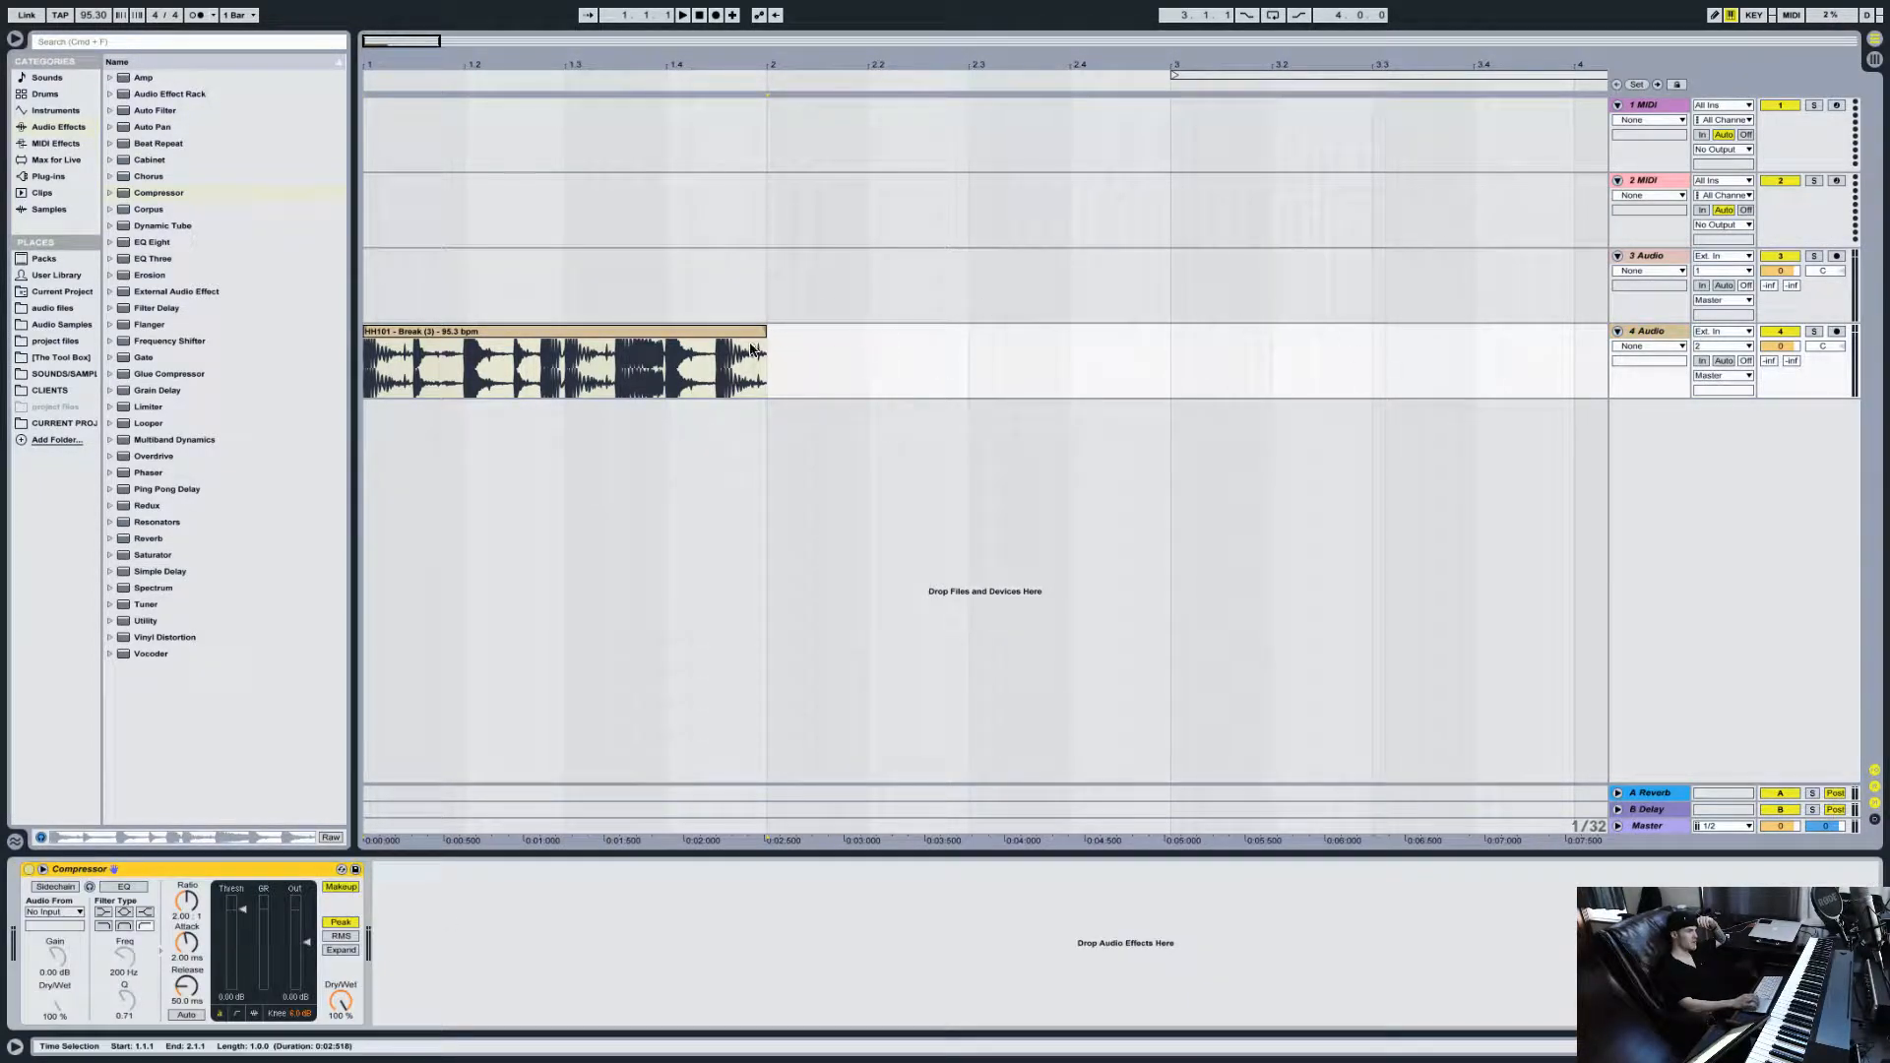
pyautogui.doubleClick(727, 334)
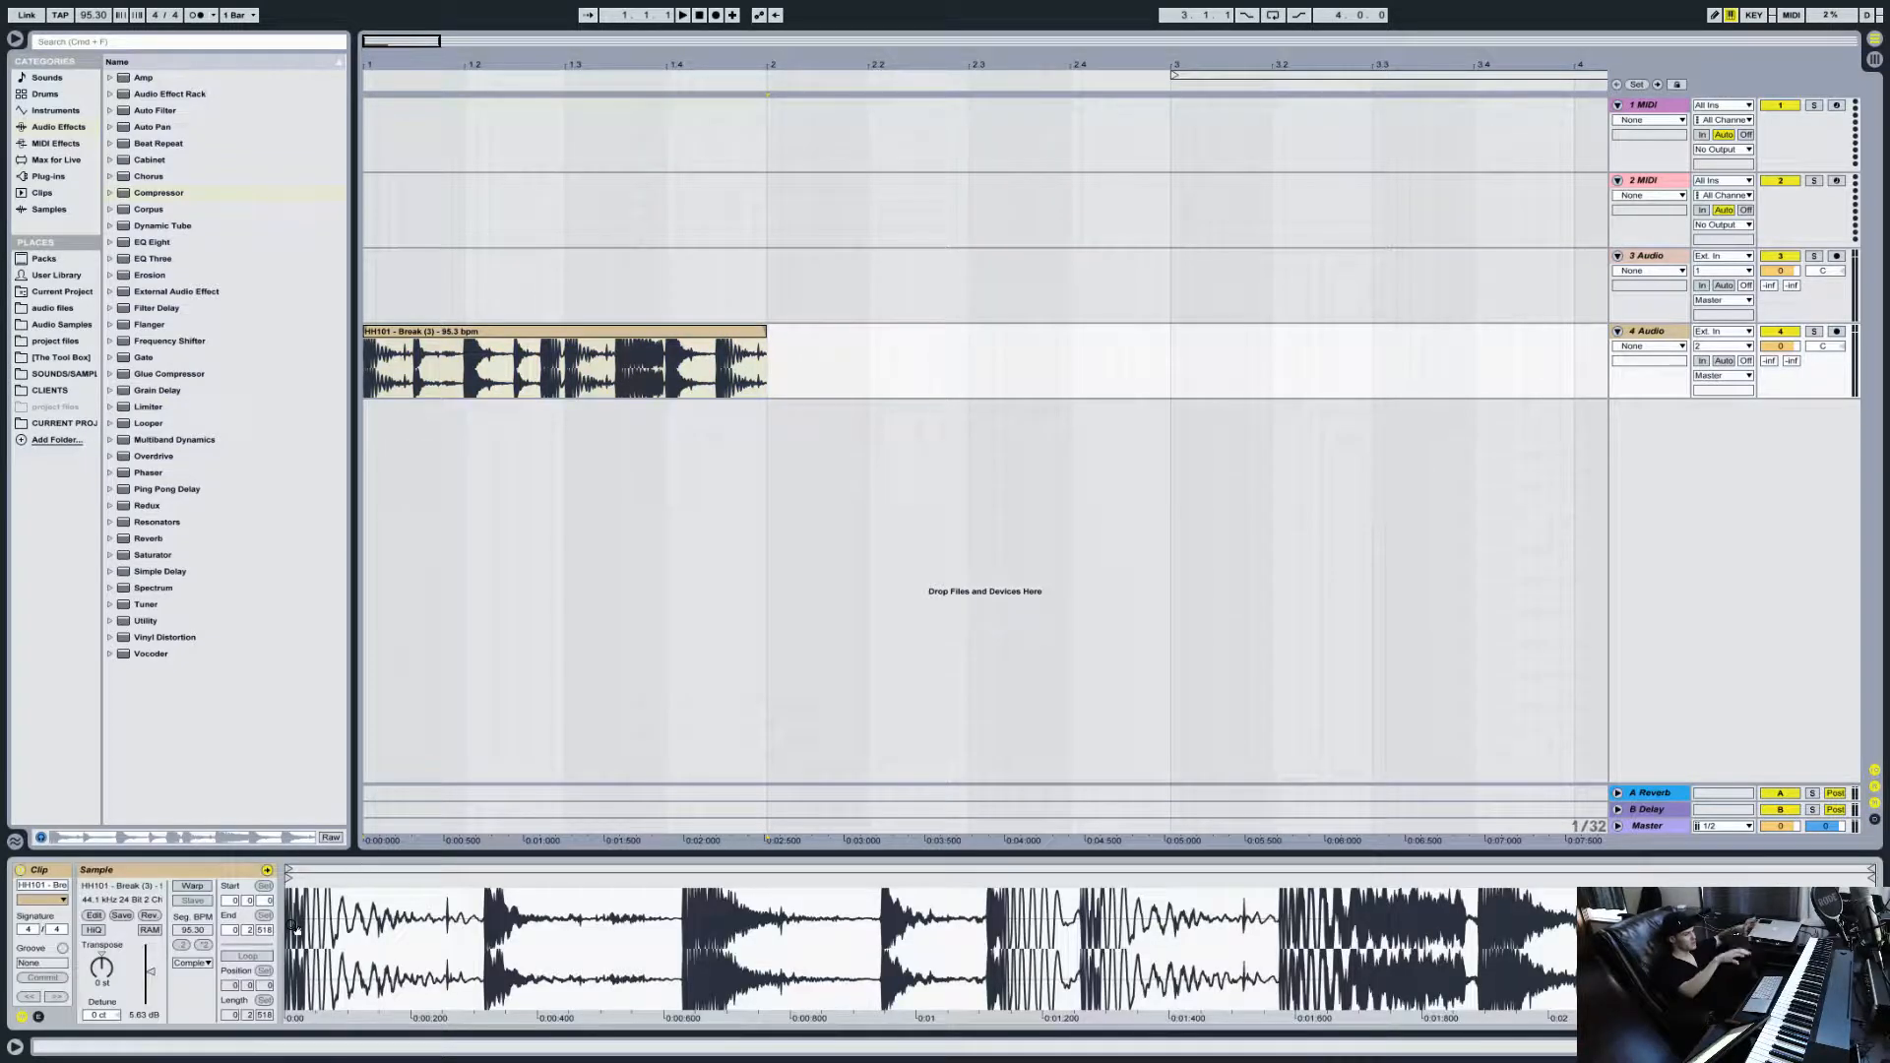
pyautogui.click(140, 1014)
pyautogui.press('Delete')
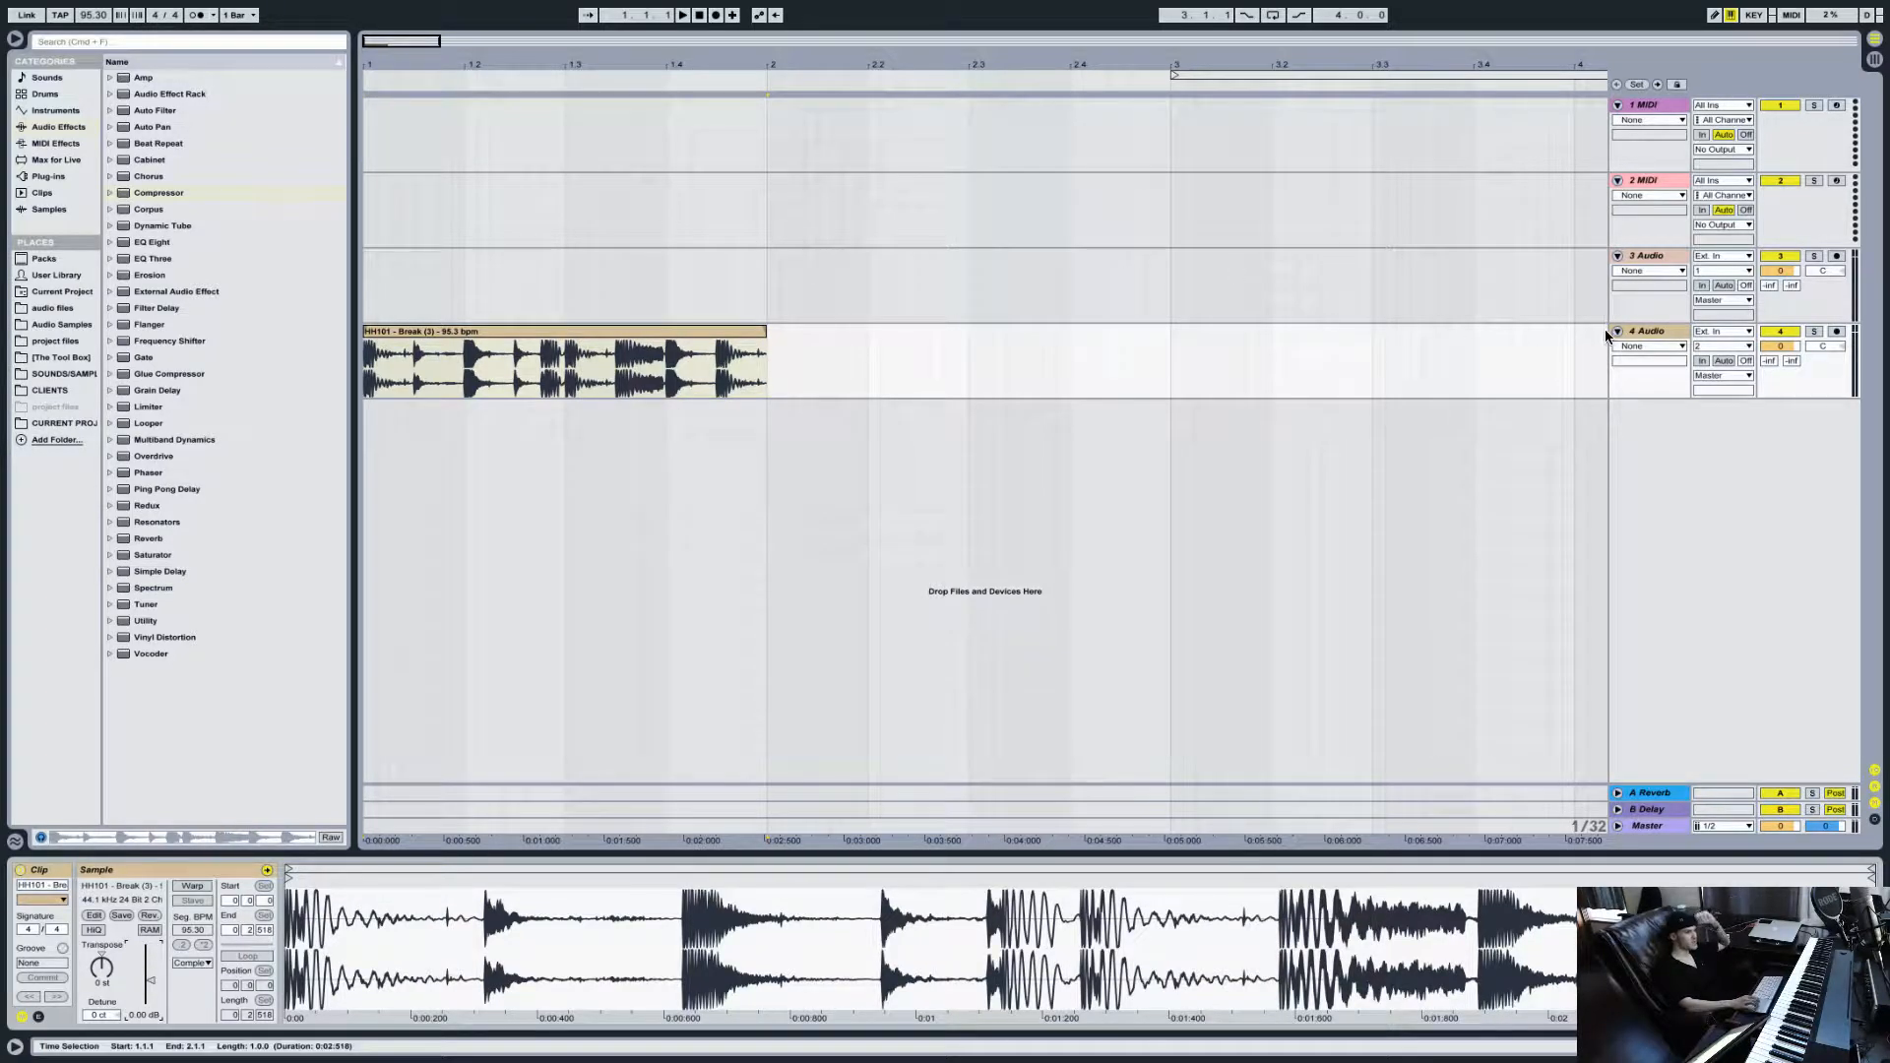
pyautogui.doubleClick(1650, 329)
pyautogui.click(577, 325)
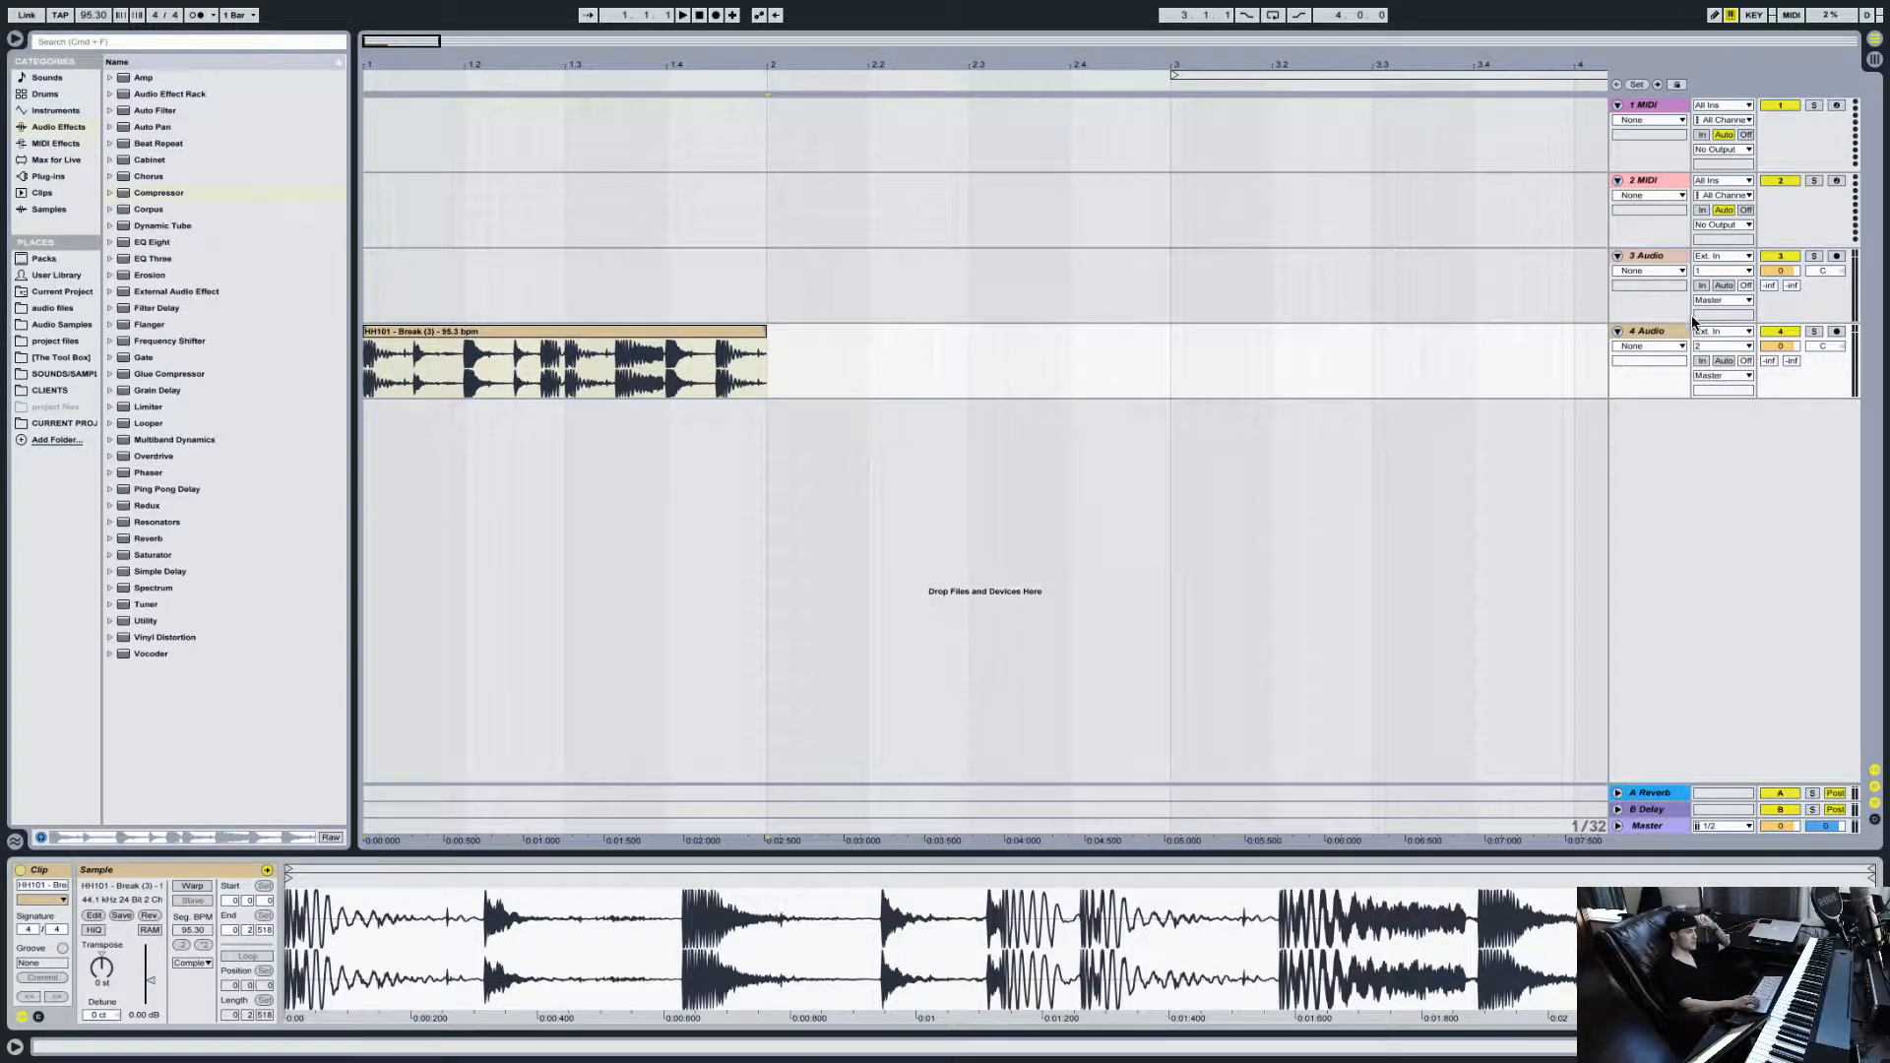
pyautogui.click(1638, 339)
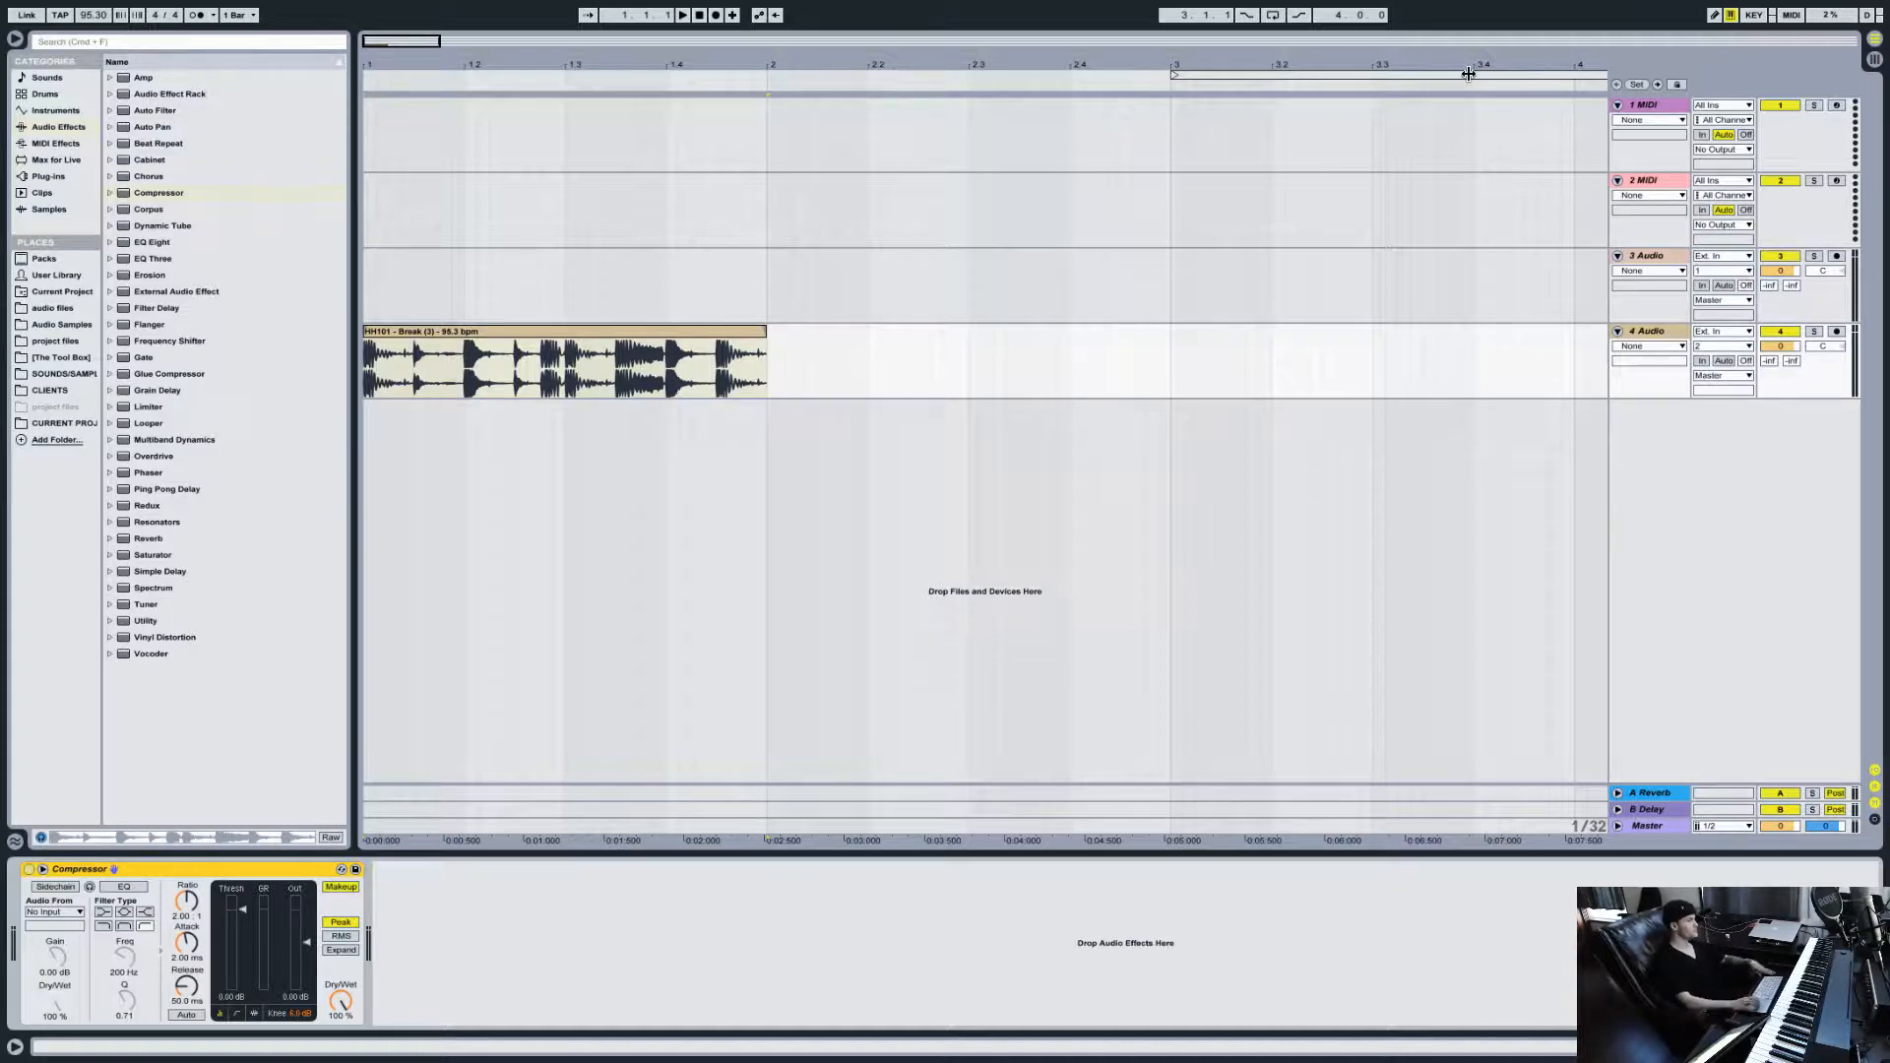
# Step: Try lowering the 4 Audio track's volume to -12.2 dB and reset it to 0 dB
pyautogui.click(1781, 346)
pyautogui.moveTo(1782, 346)
pyautogui.mouseDown()
pyautogui.moveTo(1782, 325)
pyautogui.moveTo(1784, 374)
pyautogui.mouseUp()
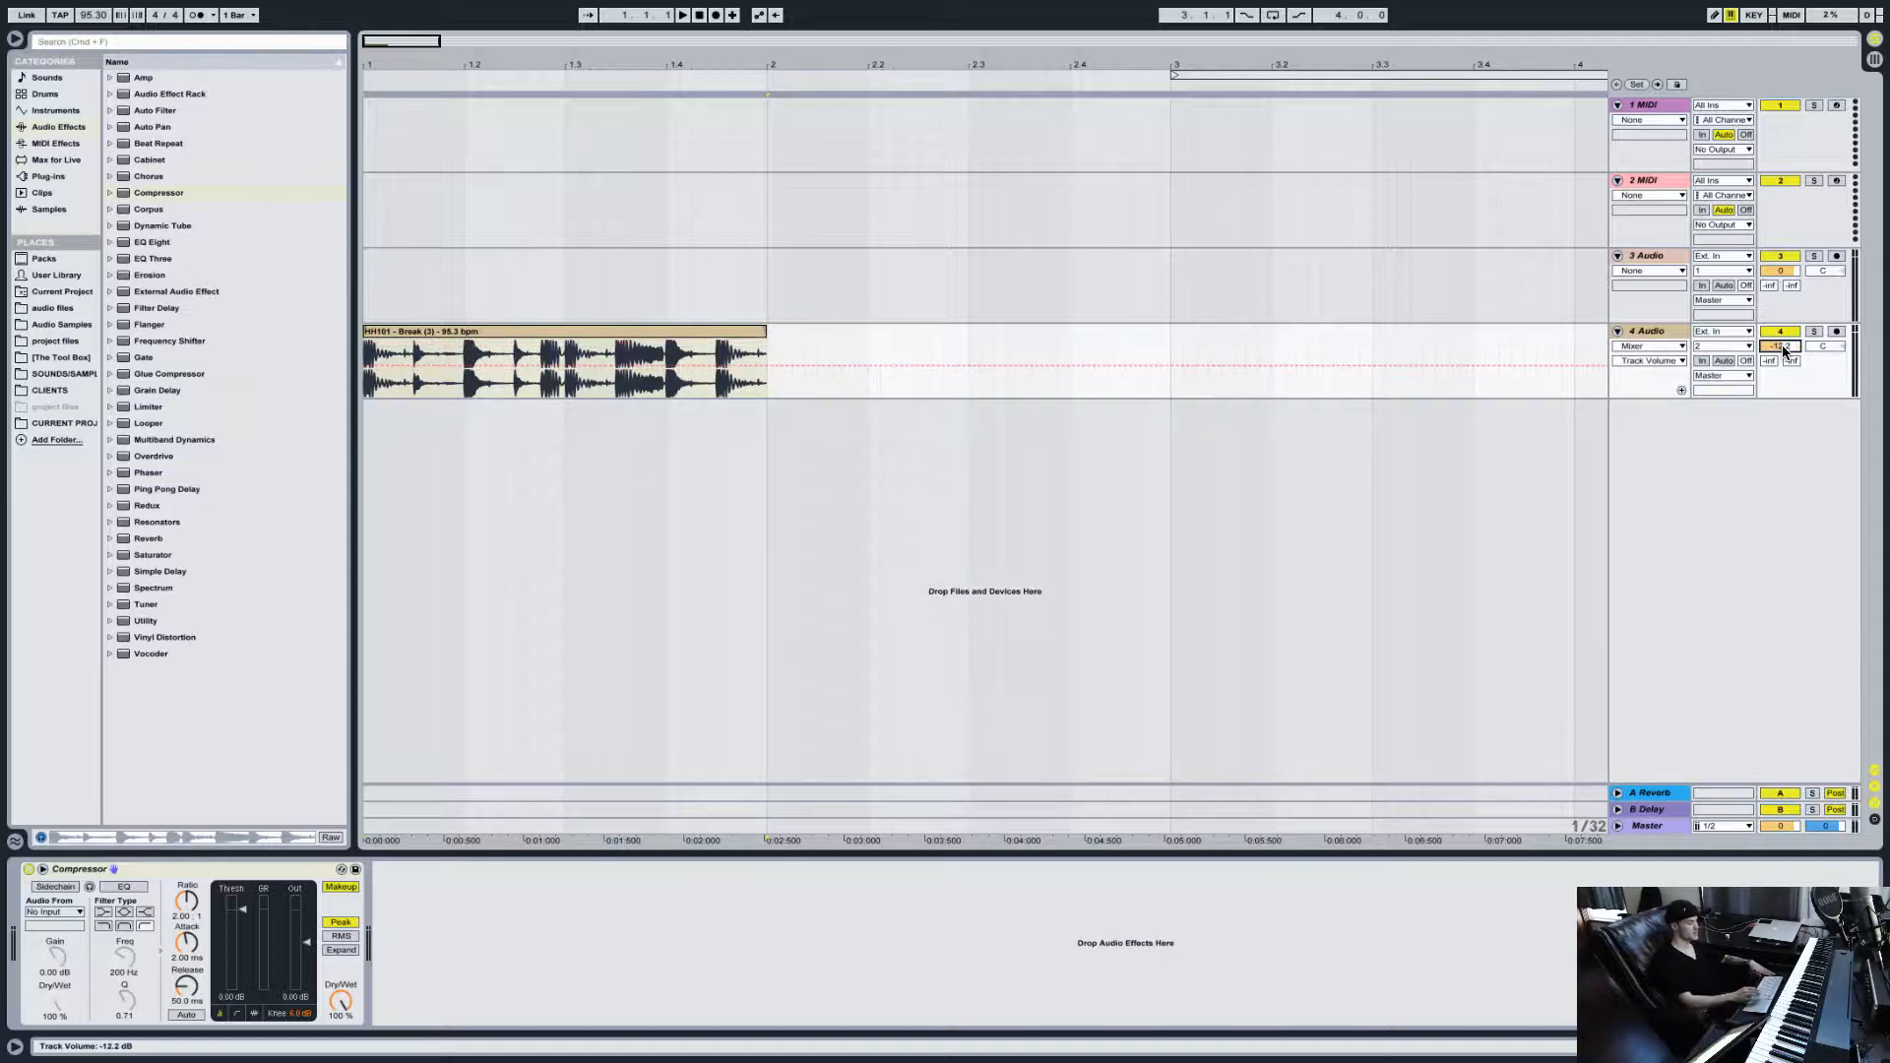
pyautogui.press('Delete')
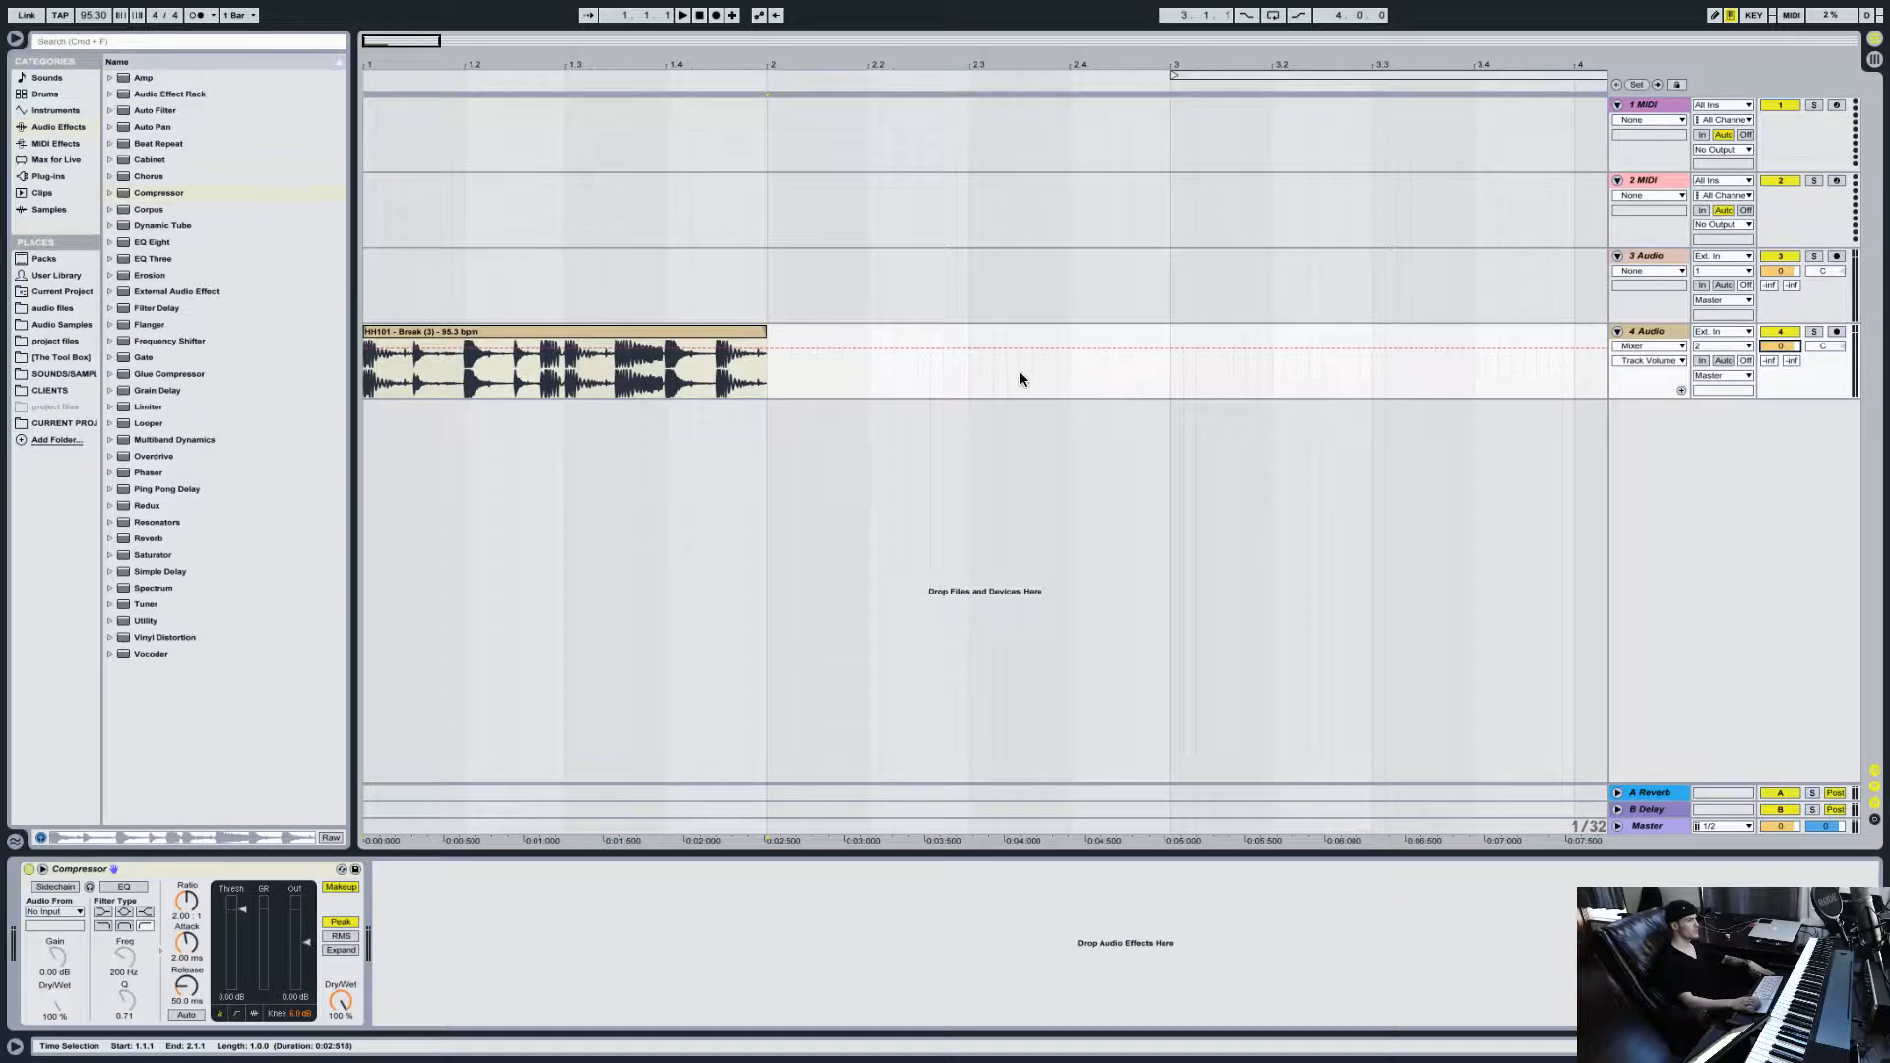
# Step: Raise the Compressor's ratio on the 4 Audio track to inf : 1
pyautogui.click(179, 891)
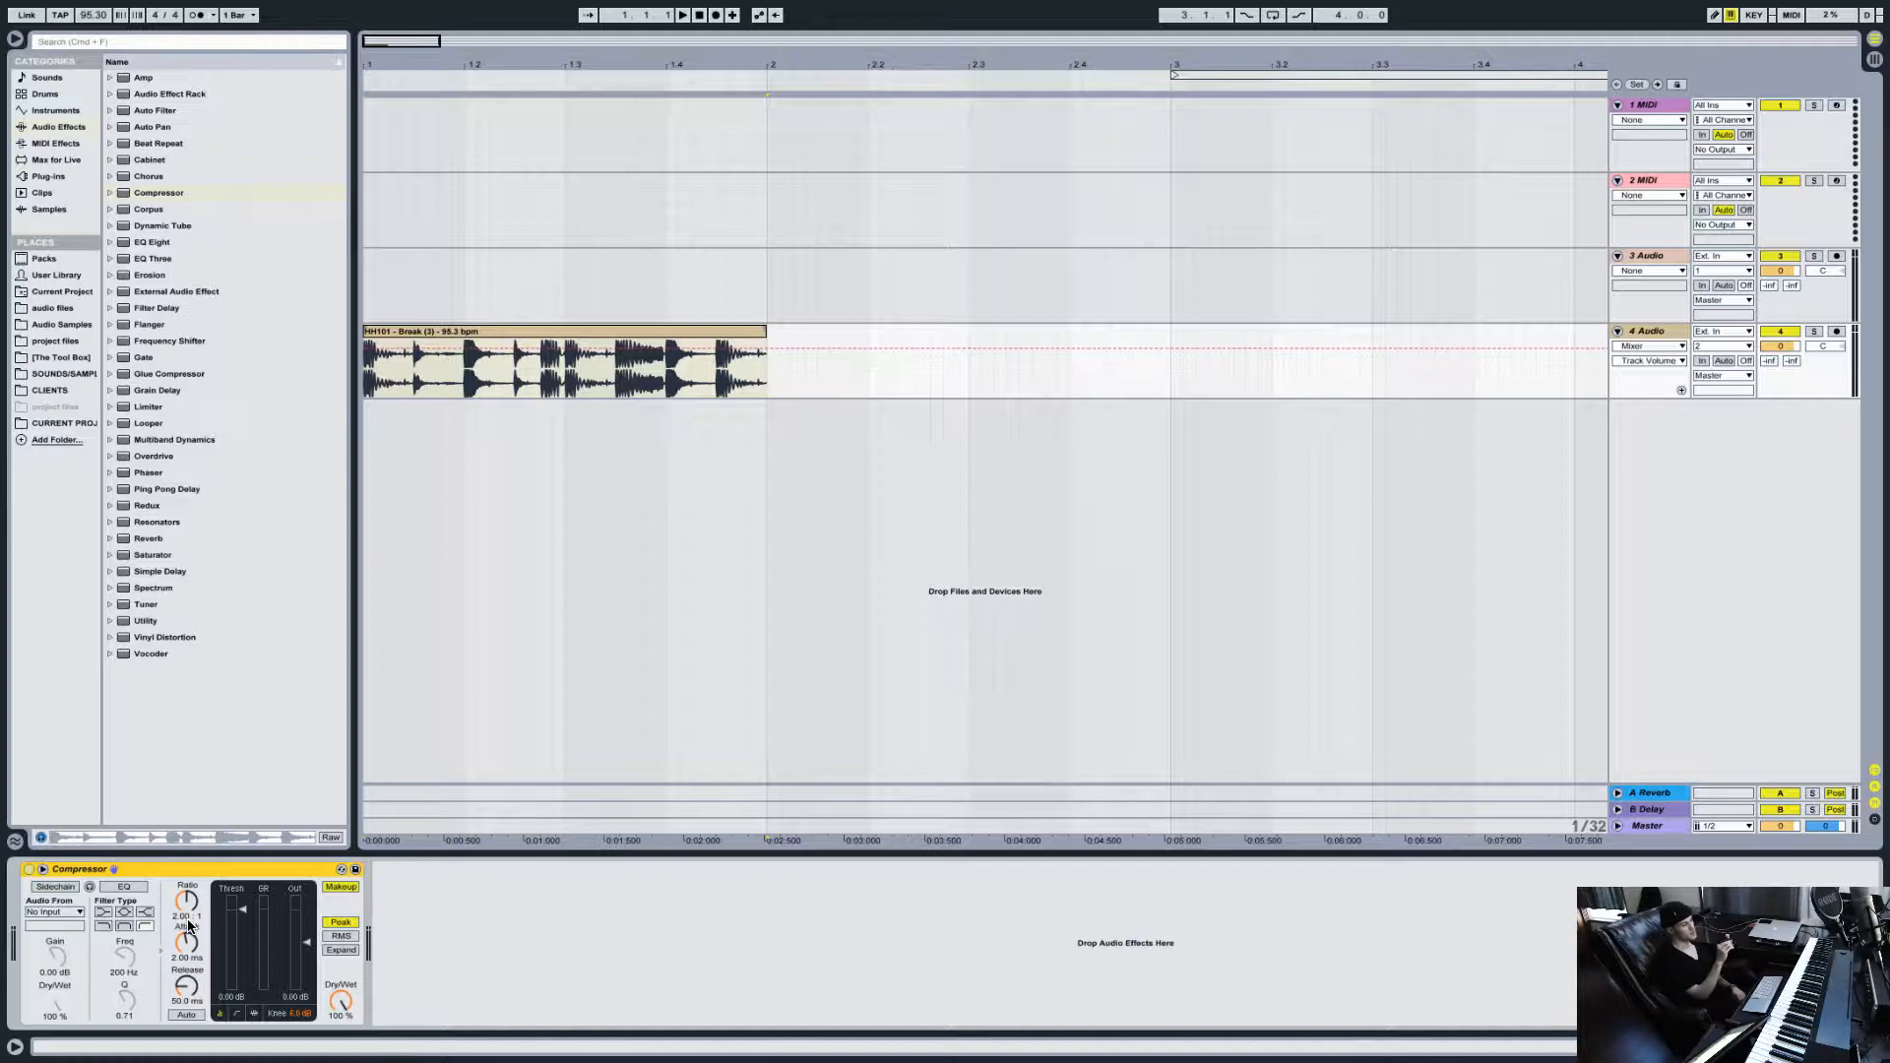
pyautogui.moveTo(187, 920); pyautogui.dragTo(187, 847)
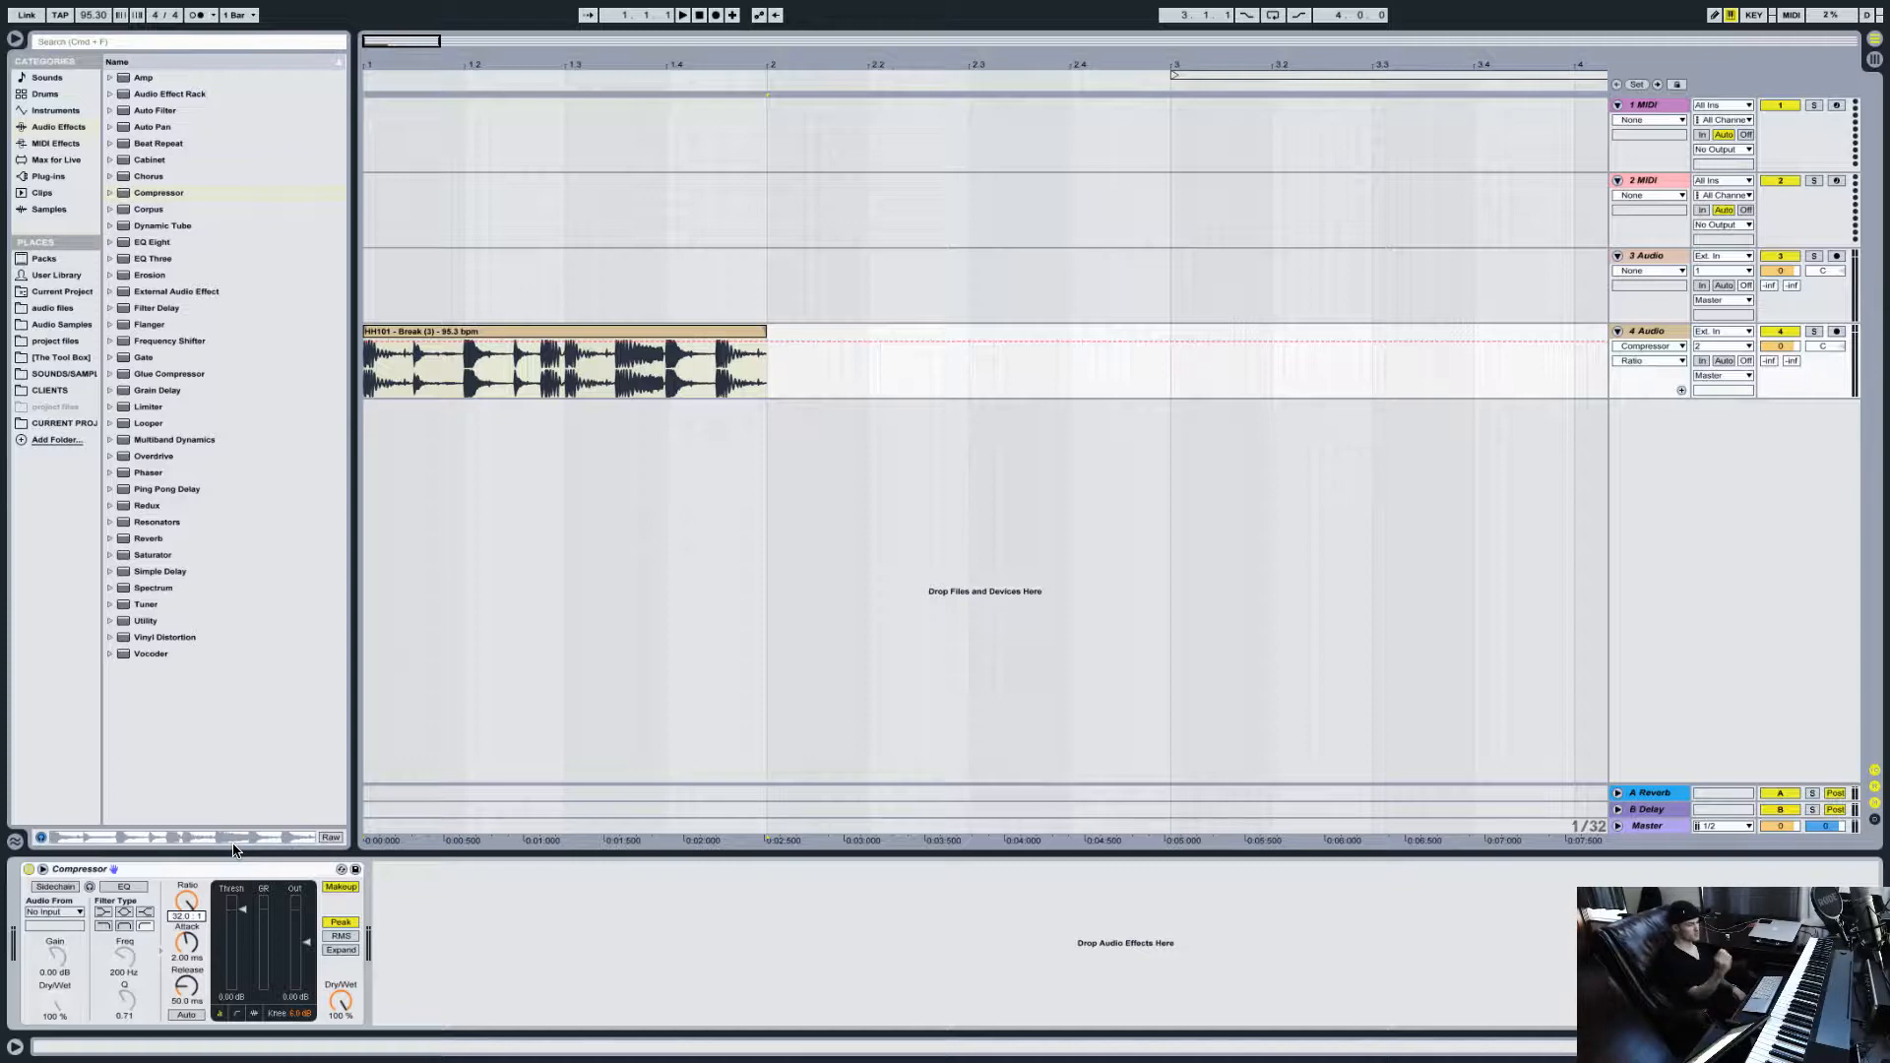
pyautogui.moveTo(187, 901)
pyautogui.mouseDown()
pyautogui.moveTo(187, 955)
pyautogui.moveTo(188, 911)
pyautogui.mouseUp()
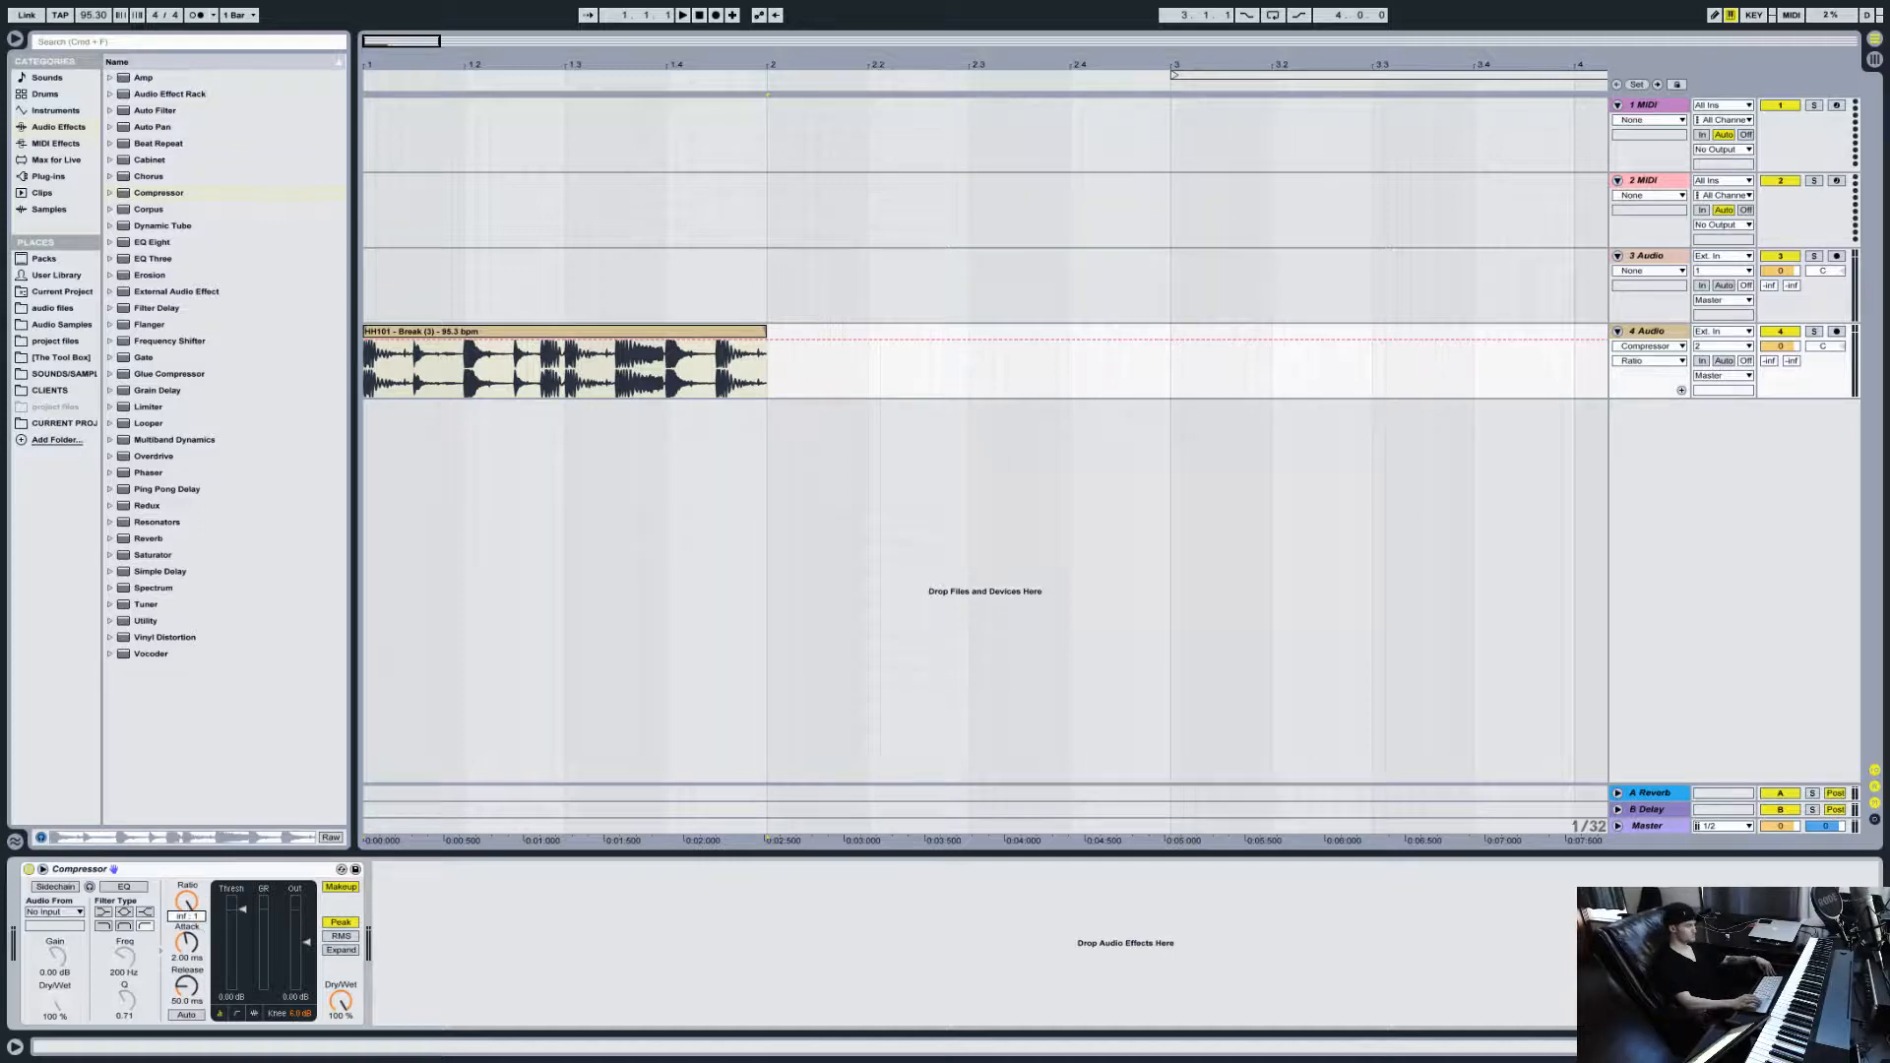
# Step: Set the Compressor's ratio to 3.15 : 1, its attack to 0.01 ms, and slightly lengthen its release
pyautogui.moveTo(190, 909); pyautogui.dragTo(194, 958)
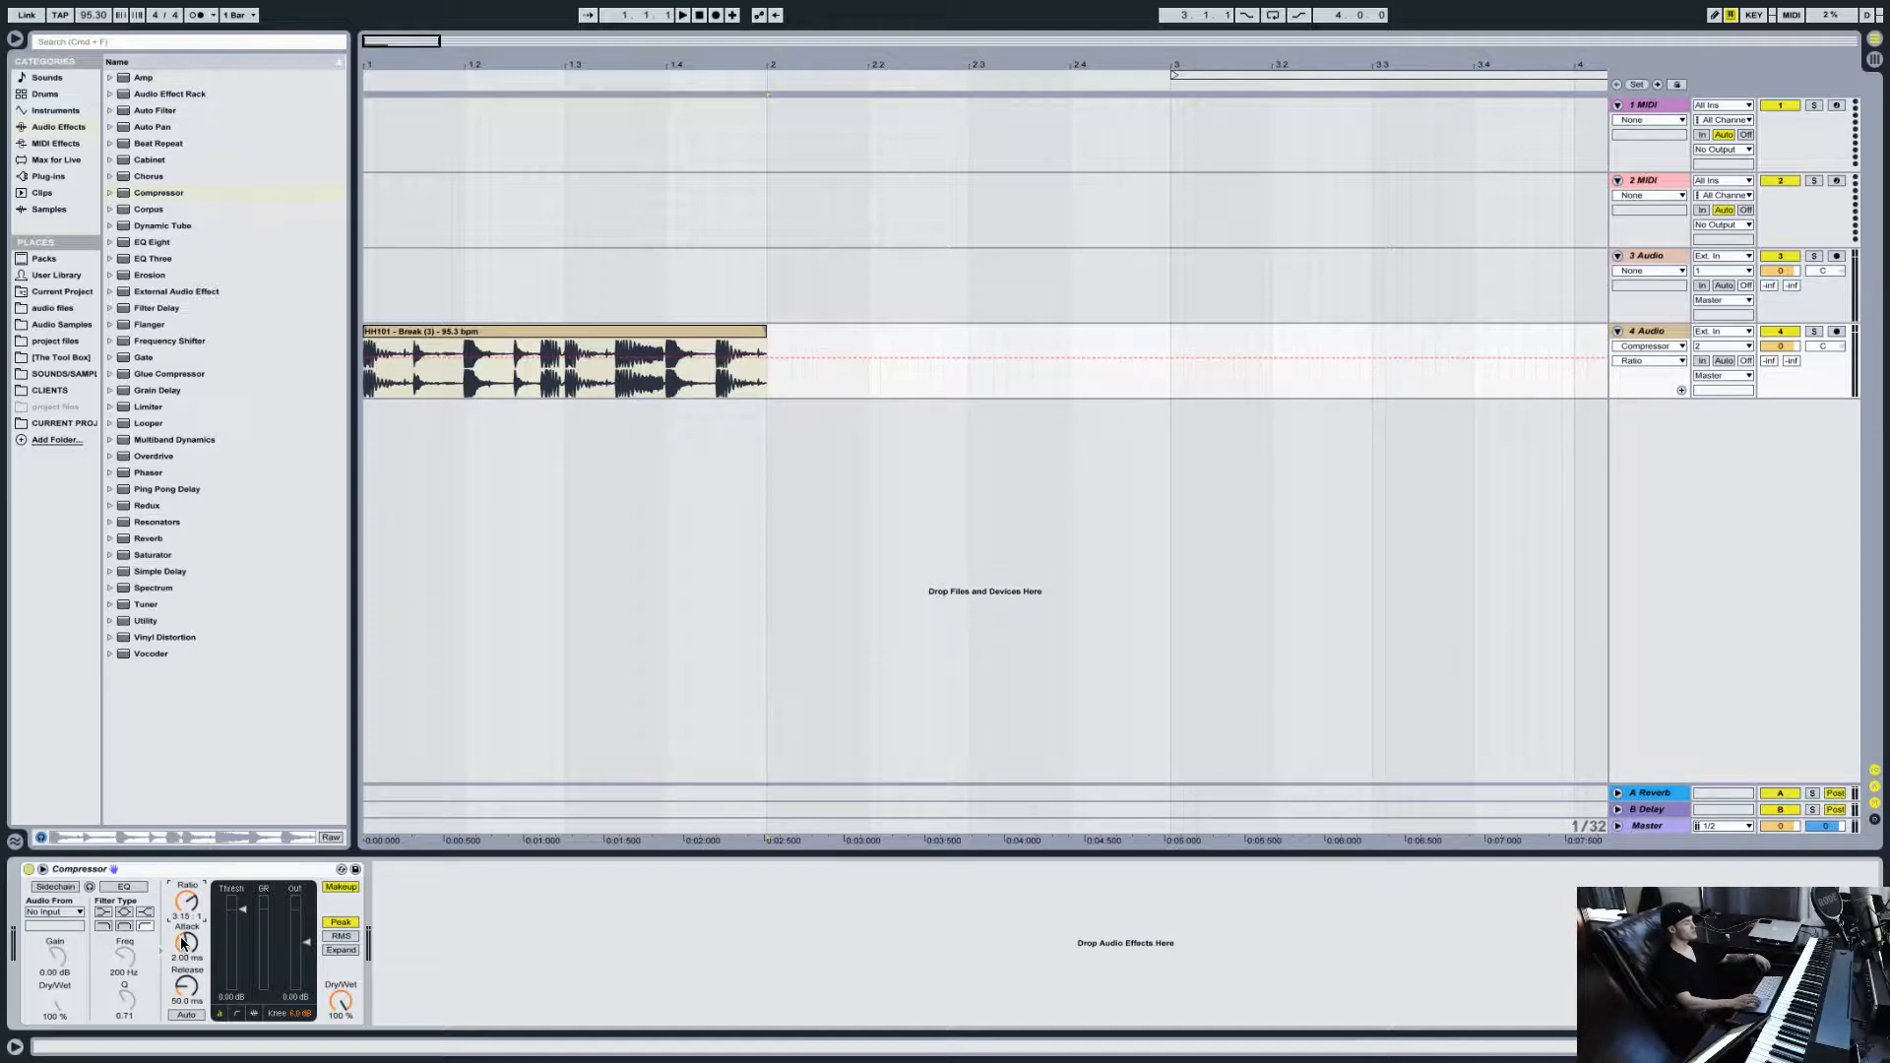
pyautogui.moveTo(182, 943); pyautogui.dragTo(189, 990)
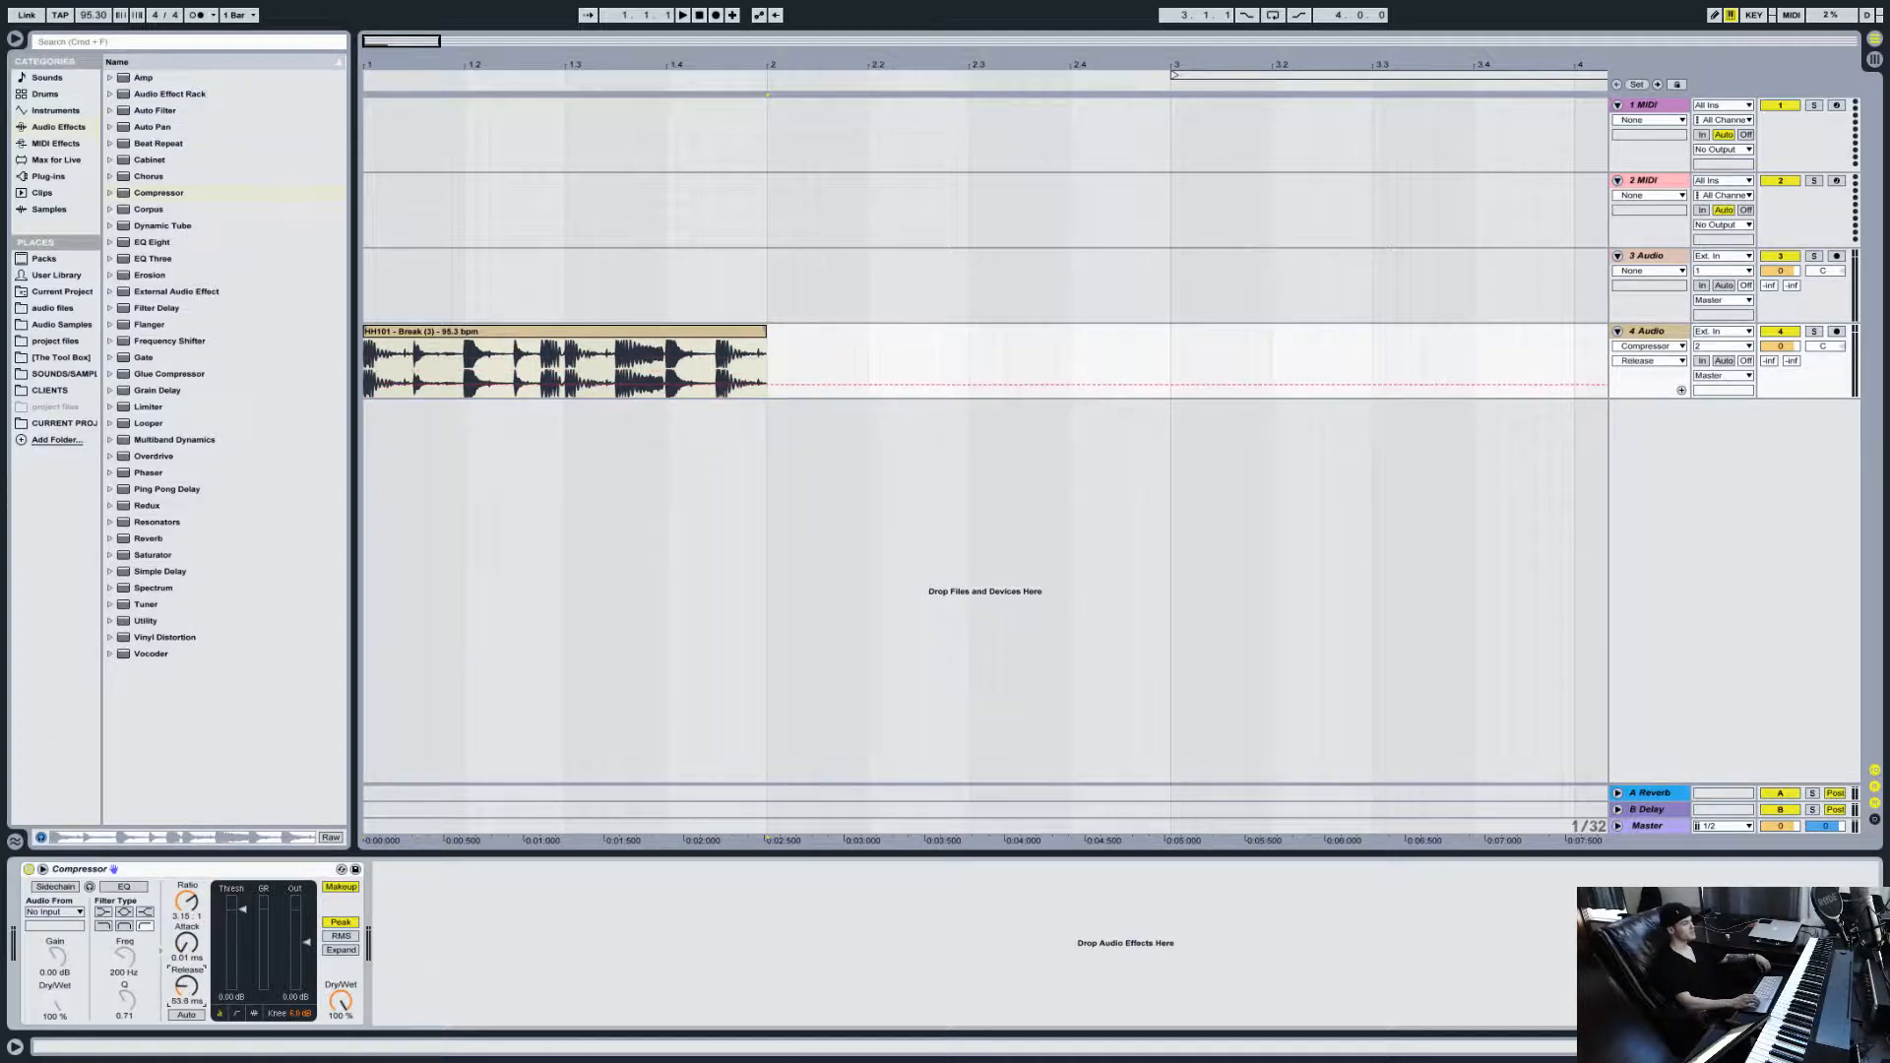
pyautogui.click(188, 959)
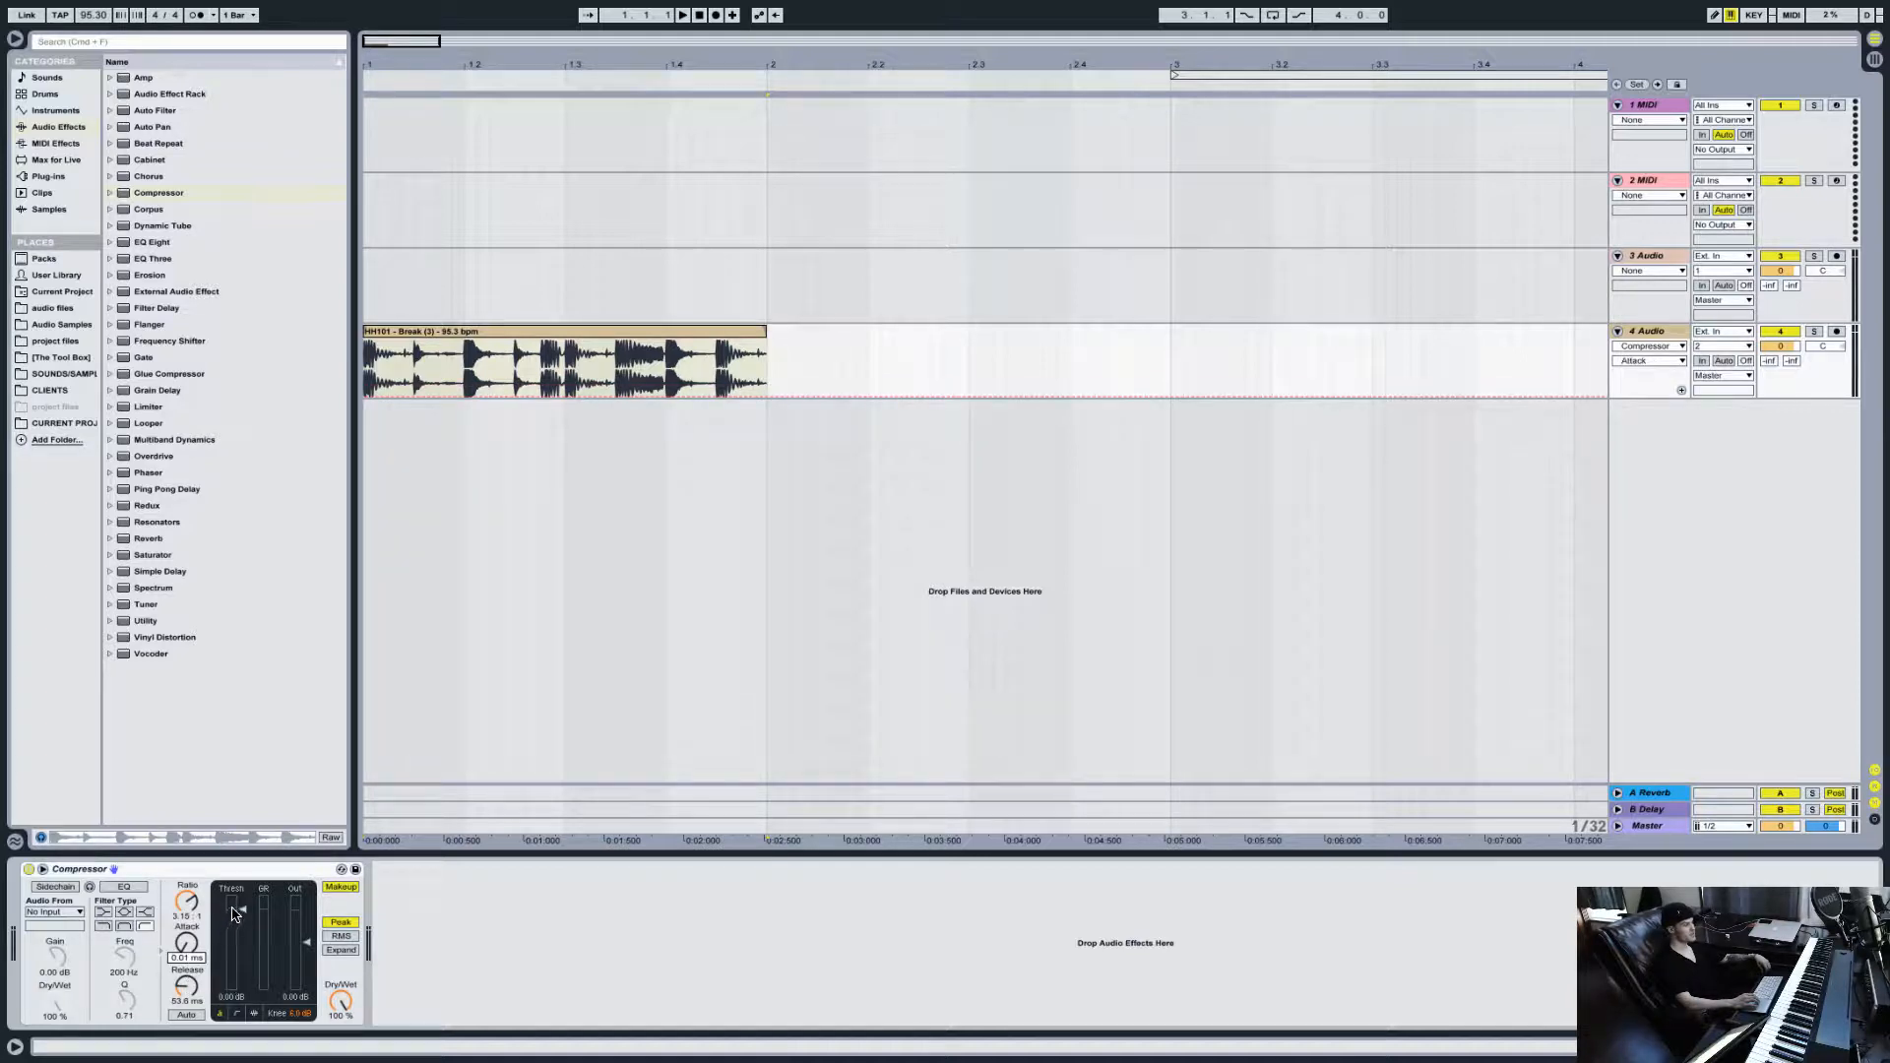
# Step: Switch the Compressor to its transfer curve view and lower the threshold to about -14.3 dB
pyautogui.click(237, 1013)
pyautogui.moveTo(326, 921); pyautogui.dragTo(341, 943)
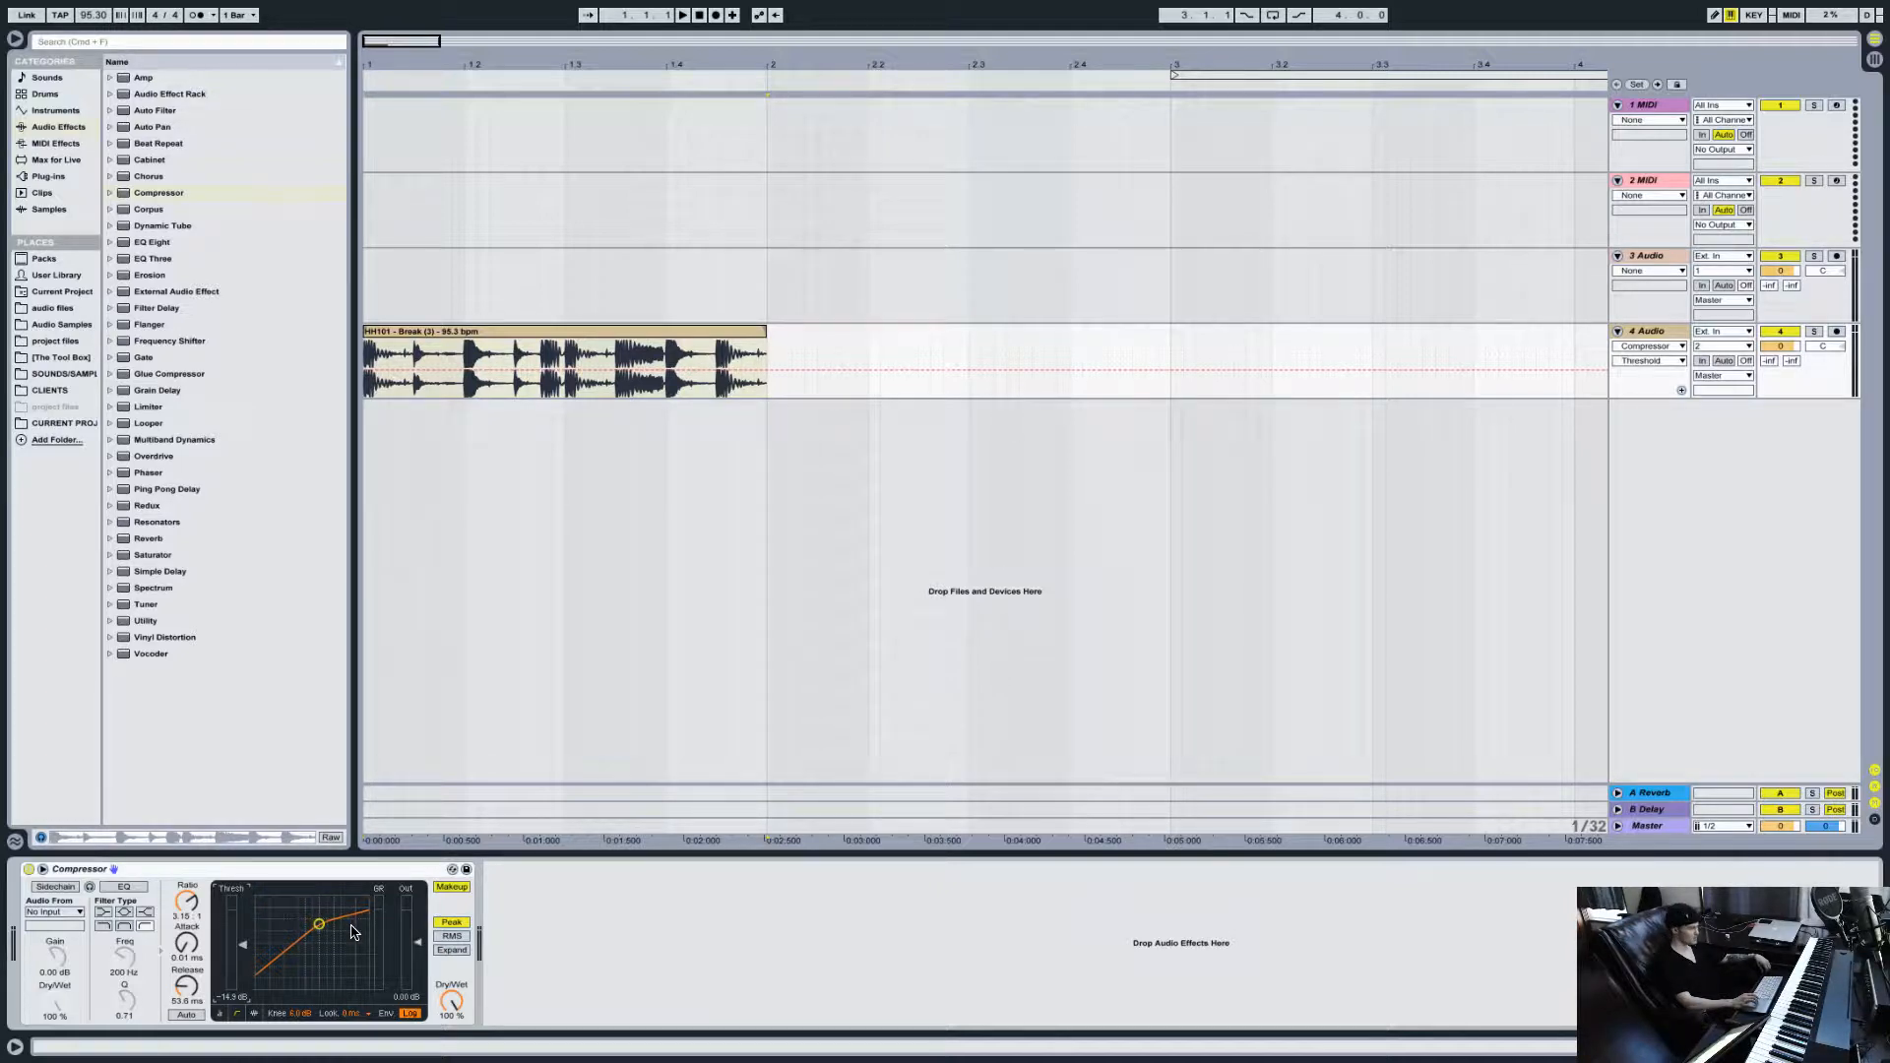
# Step: Try the Compressor's attack at 11.4 ms and its release at 1.00 ms, resetting each to its earlier value
pyautogui.moveTo(186, 943); pyautogui.dragTo(186, 908)
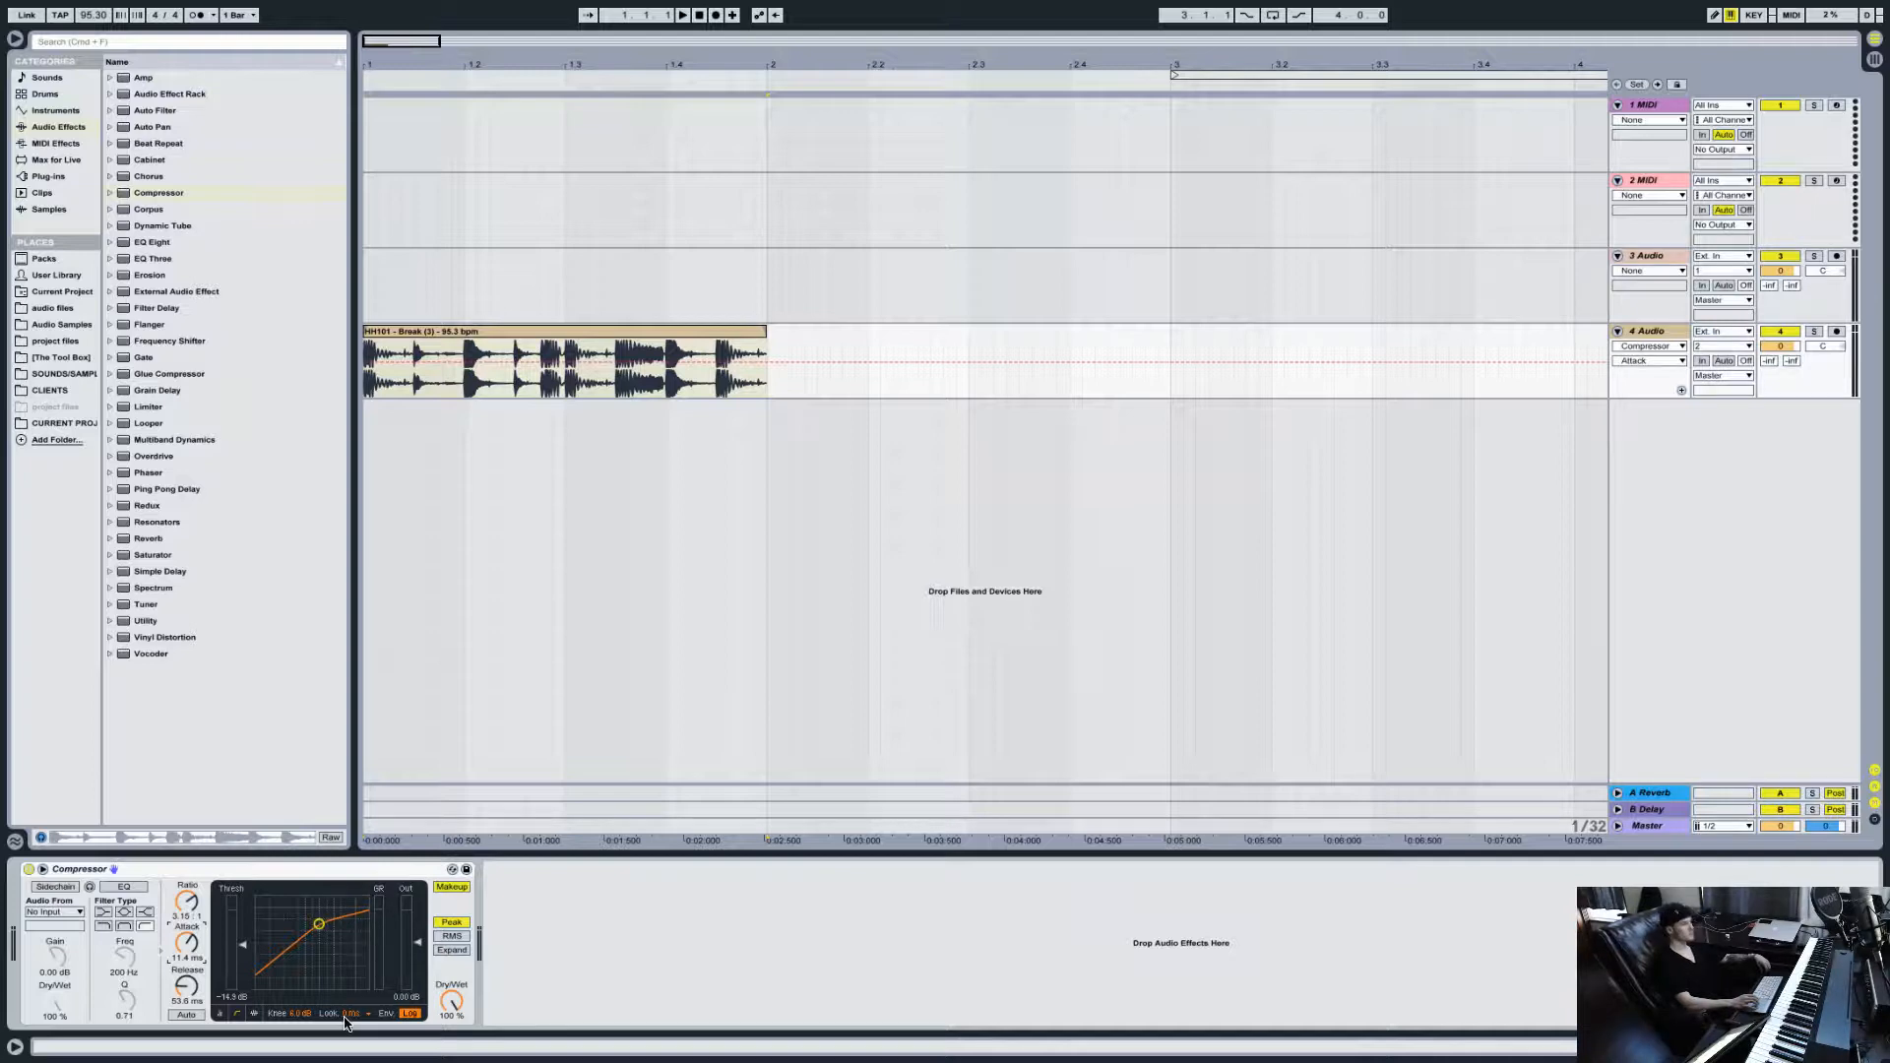
pyautogui.moveTo(186, 942); pyautogui.dragTo(186, 959)
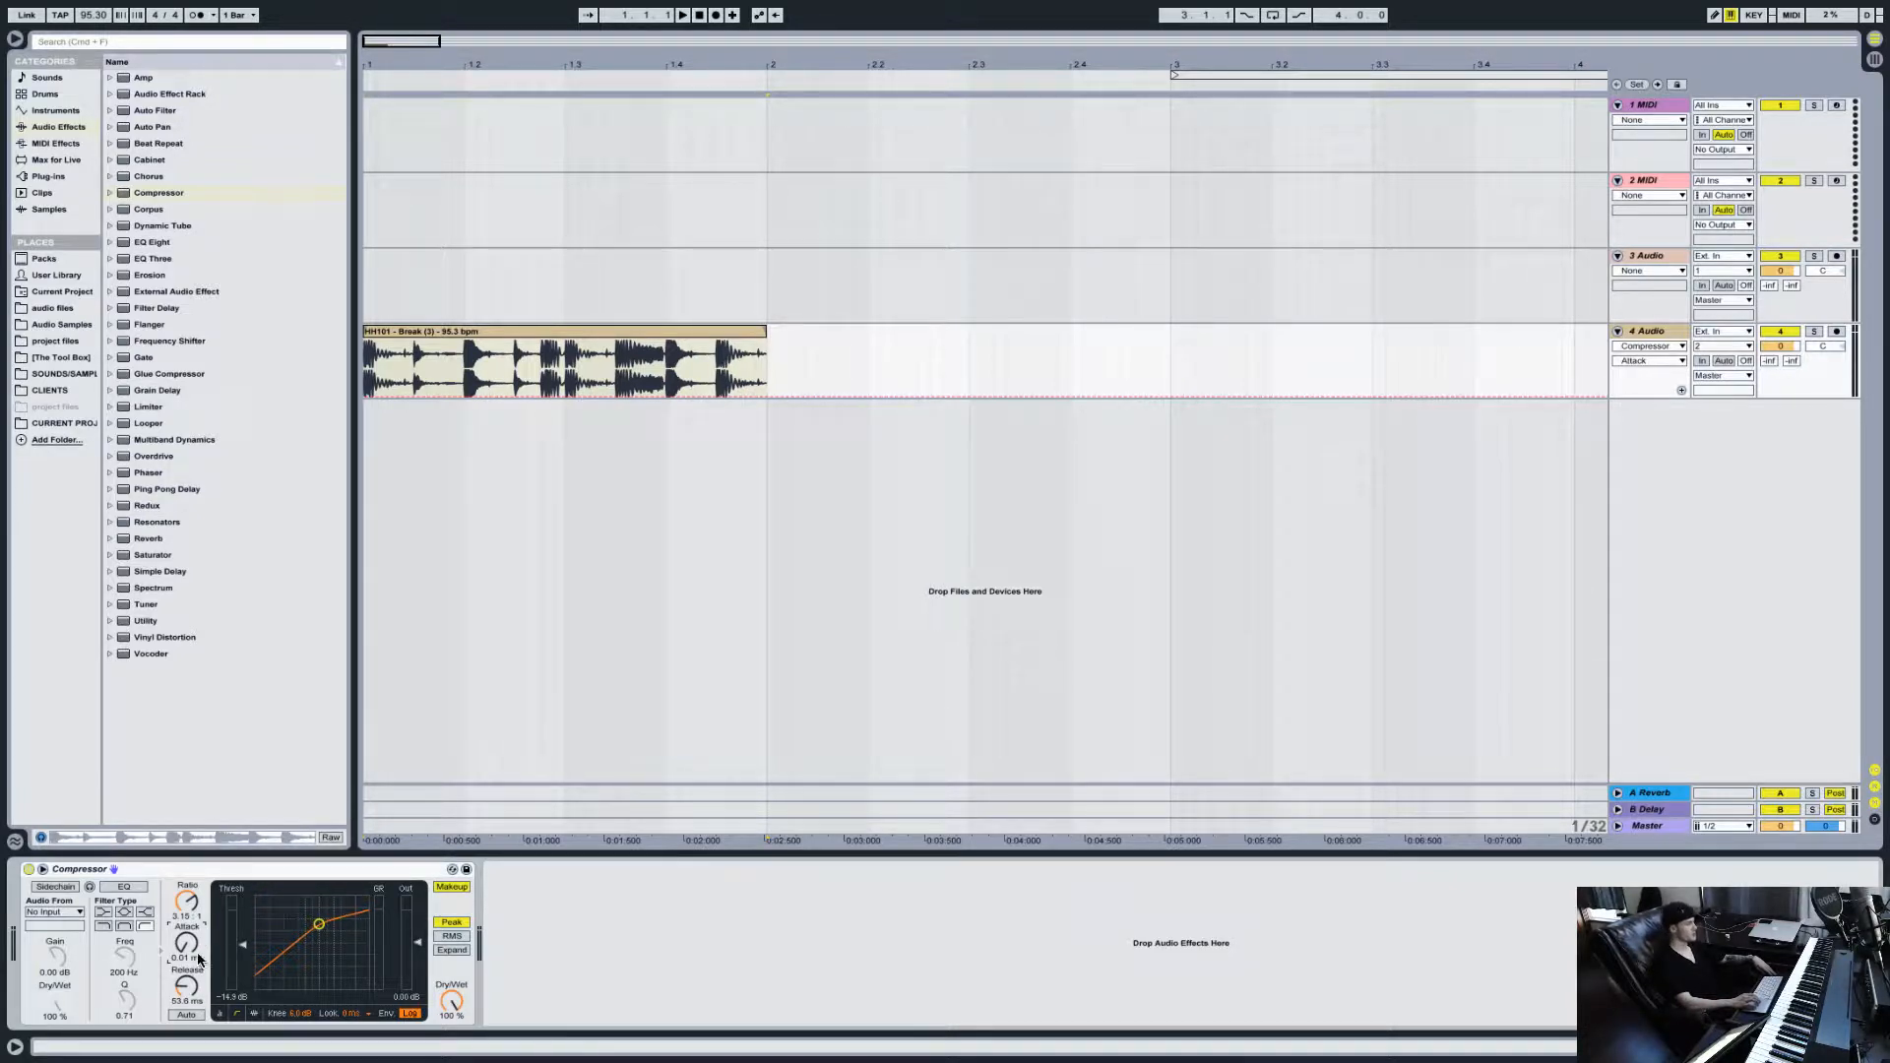
pyautogui.moveTo(187, 982); pyautogui.dragTo(187, 1024)
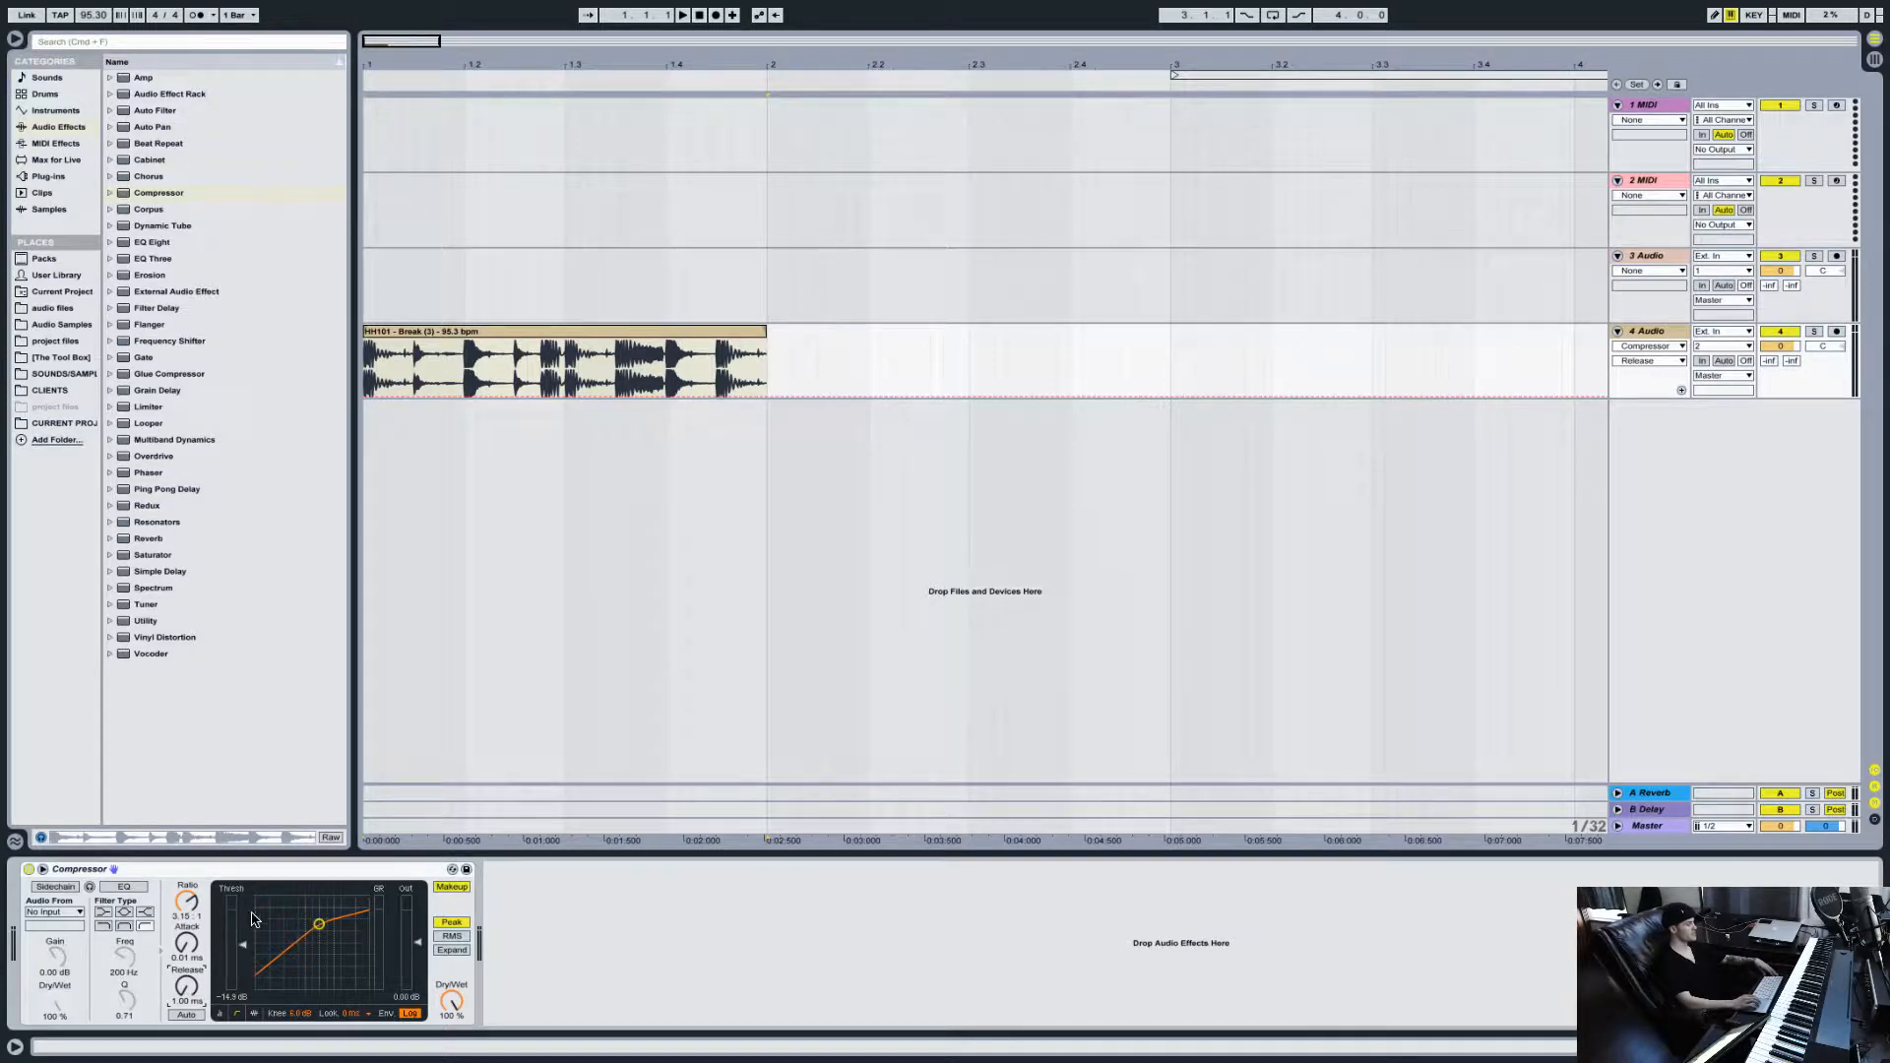
pyautogui.moveTo(165, 1006); pyautogui.dragTo(166, 960)
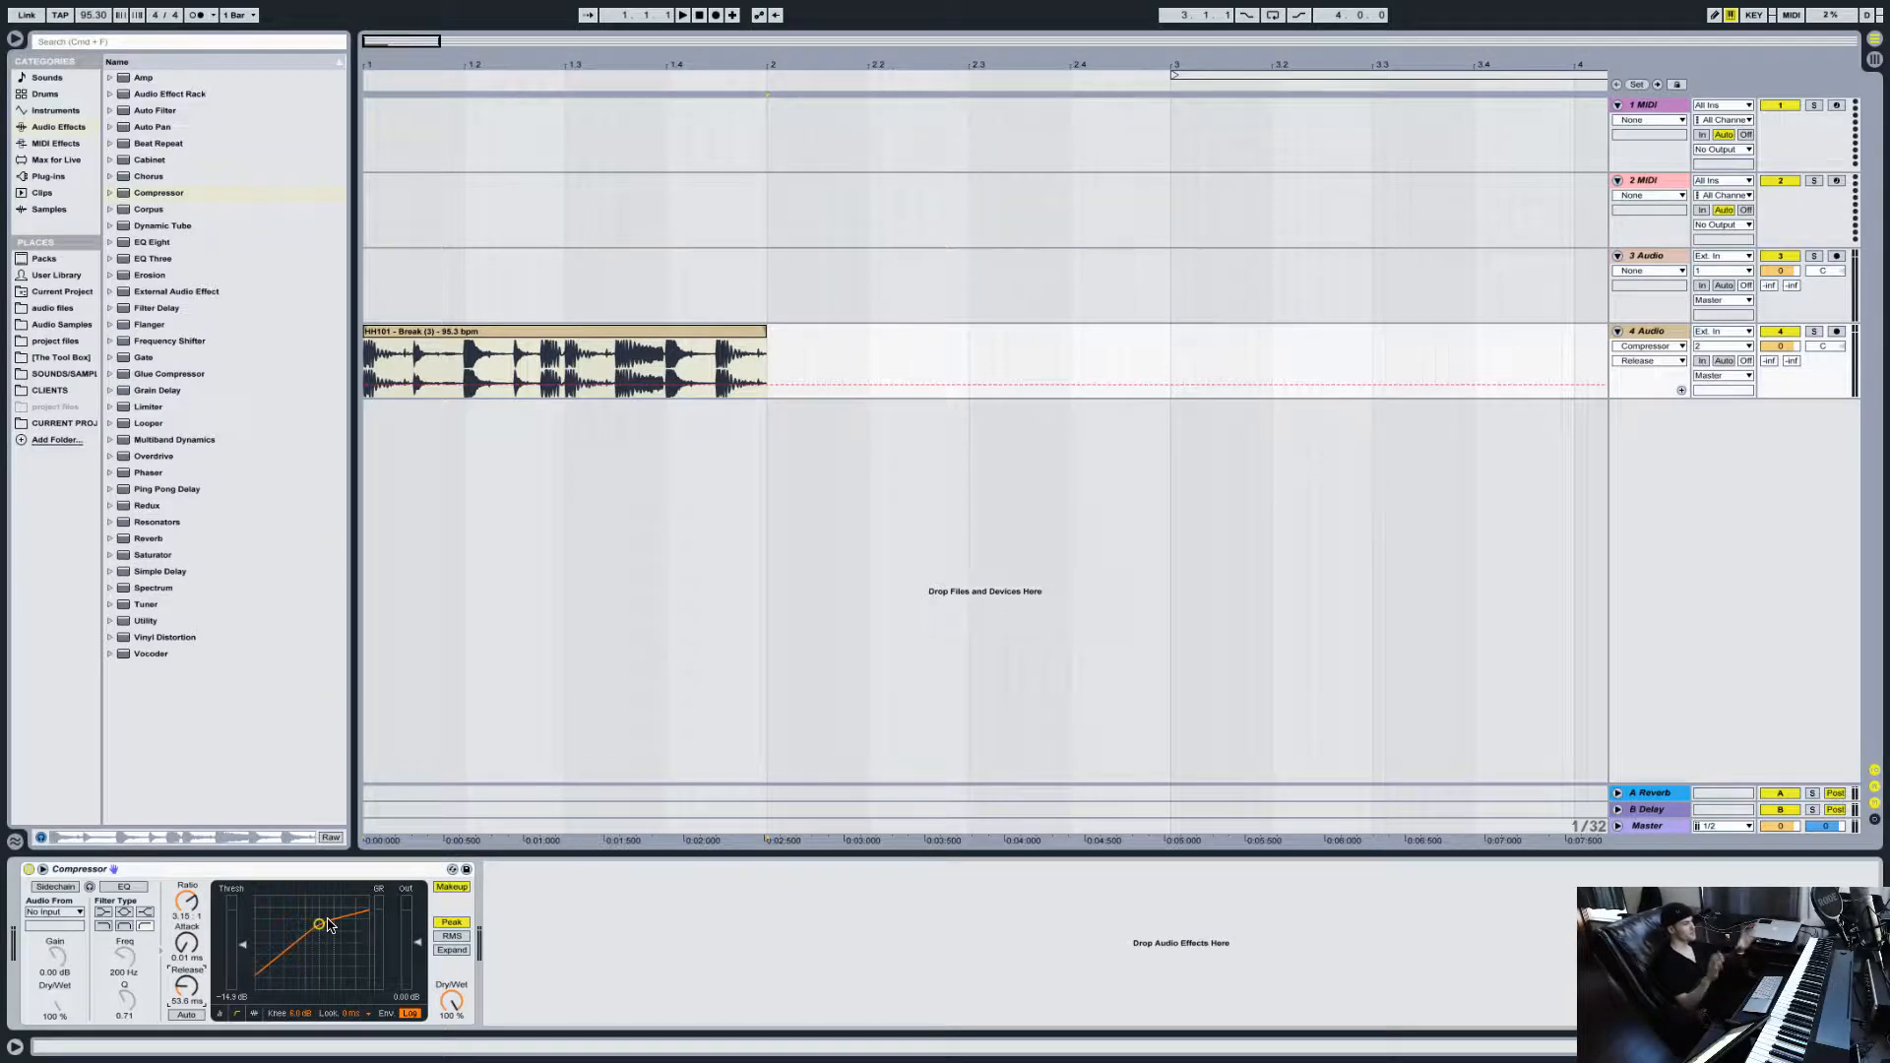
# Step: Try different knee softness settings on the Compressor's curve and raise the threshold to -4.04 dB
pyautogui.moveTo(307, 1014); pyautogui.dragTo(307, 955)
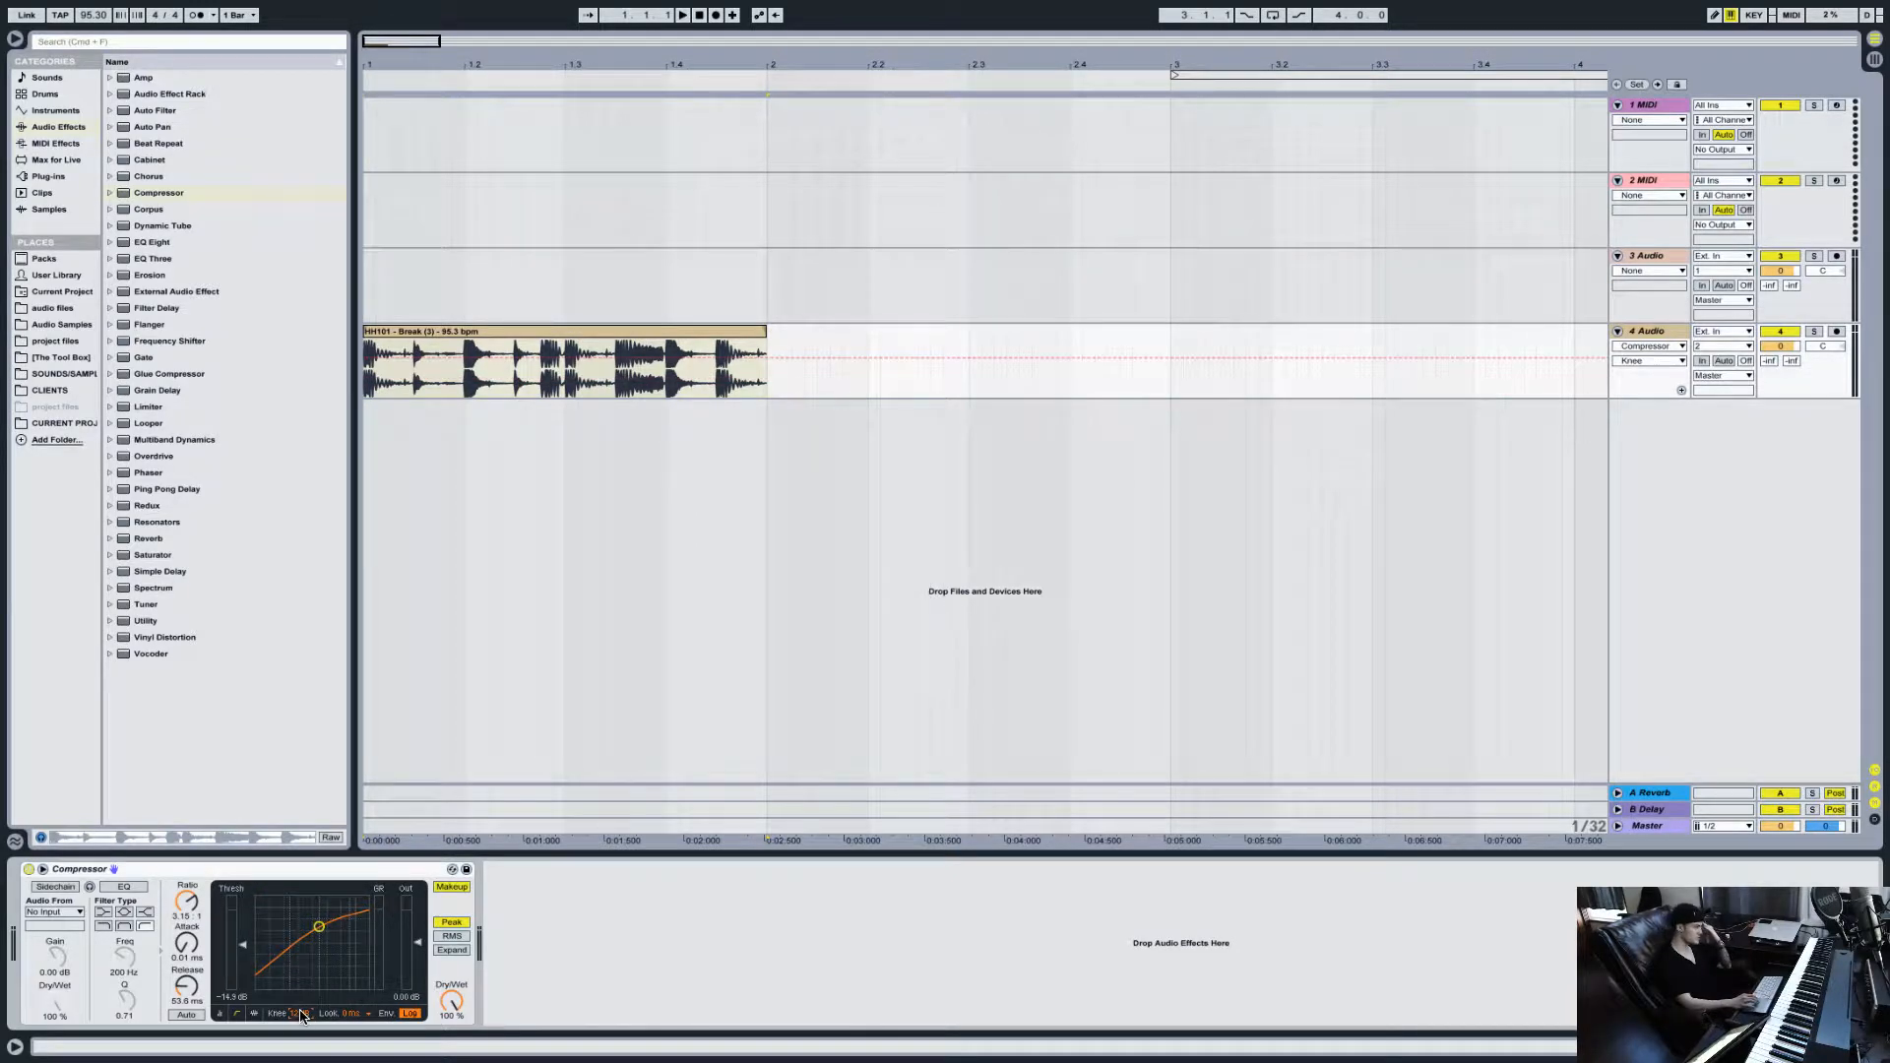
pyautogui.moveTo(301, 1015); pyautogui.dragTo(301, 1058)
pyautogui.press('space')
pyautogui.moveTo(322, 930)
pyautogui.mouseDown()
pyautogui.moveTo(364, 903)
pyautogui.moveTo(305, 930)
pyautogui.moveTo(340, 914)
pyautogui.mouseUp()
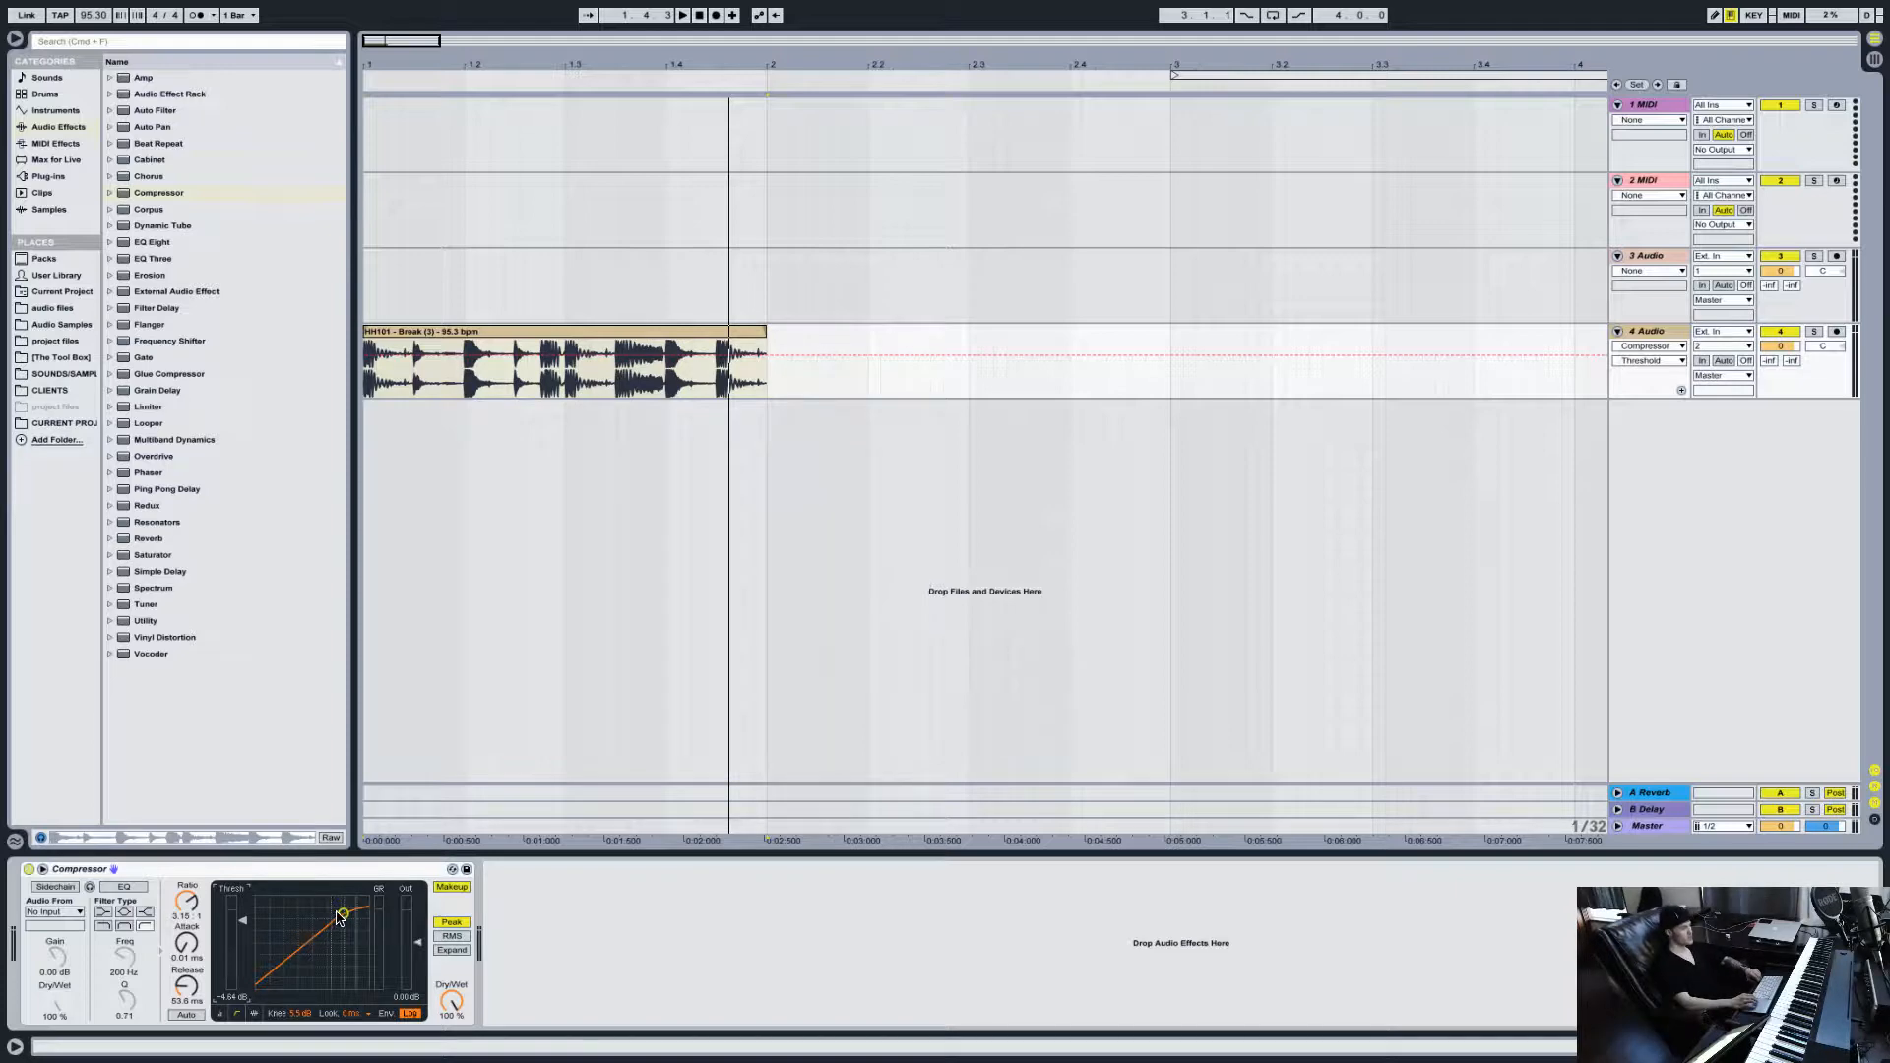
# Step: Adjust the Compressor's knee and set its lookahead to 10 ms
pyautogui.click(285, 1014)
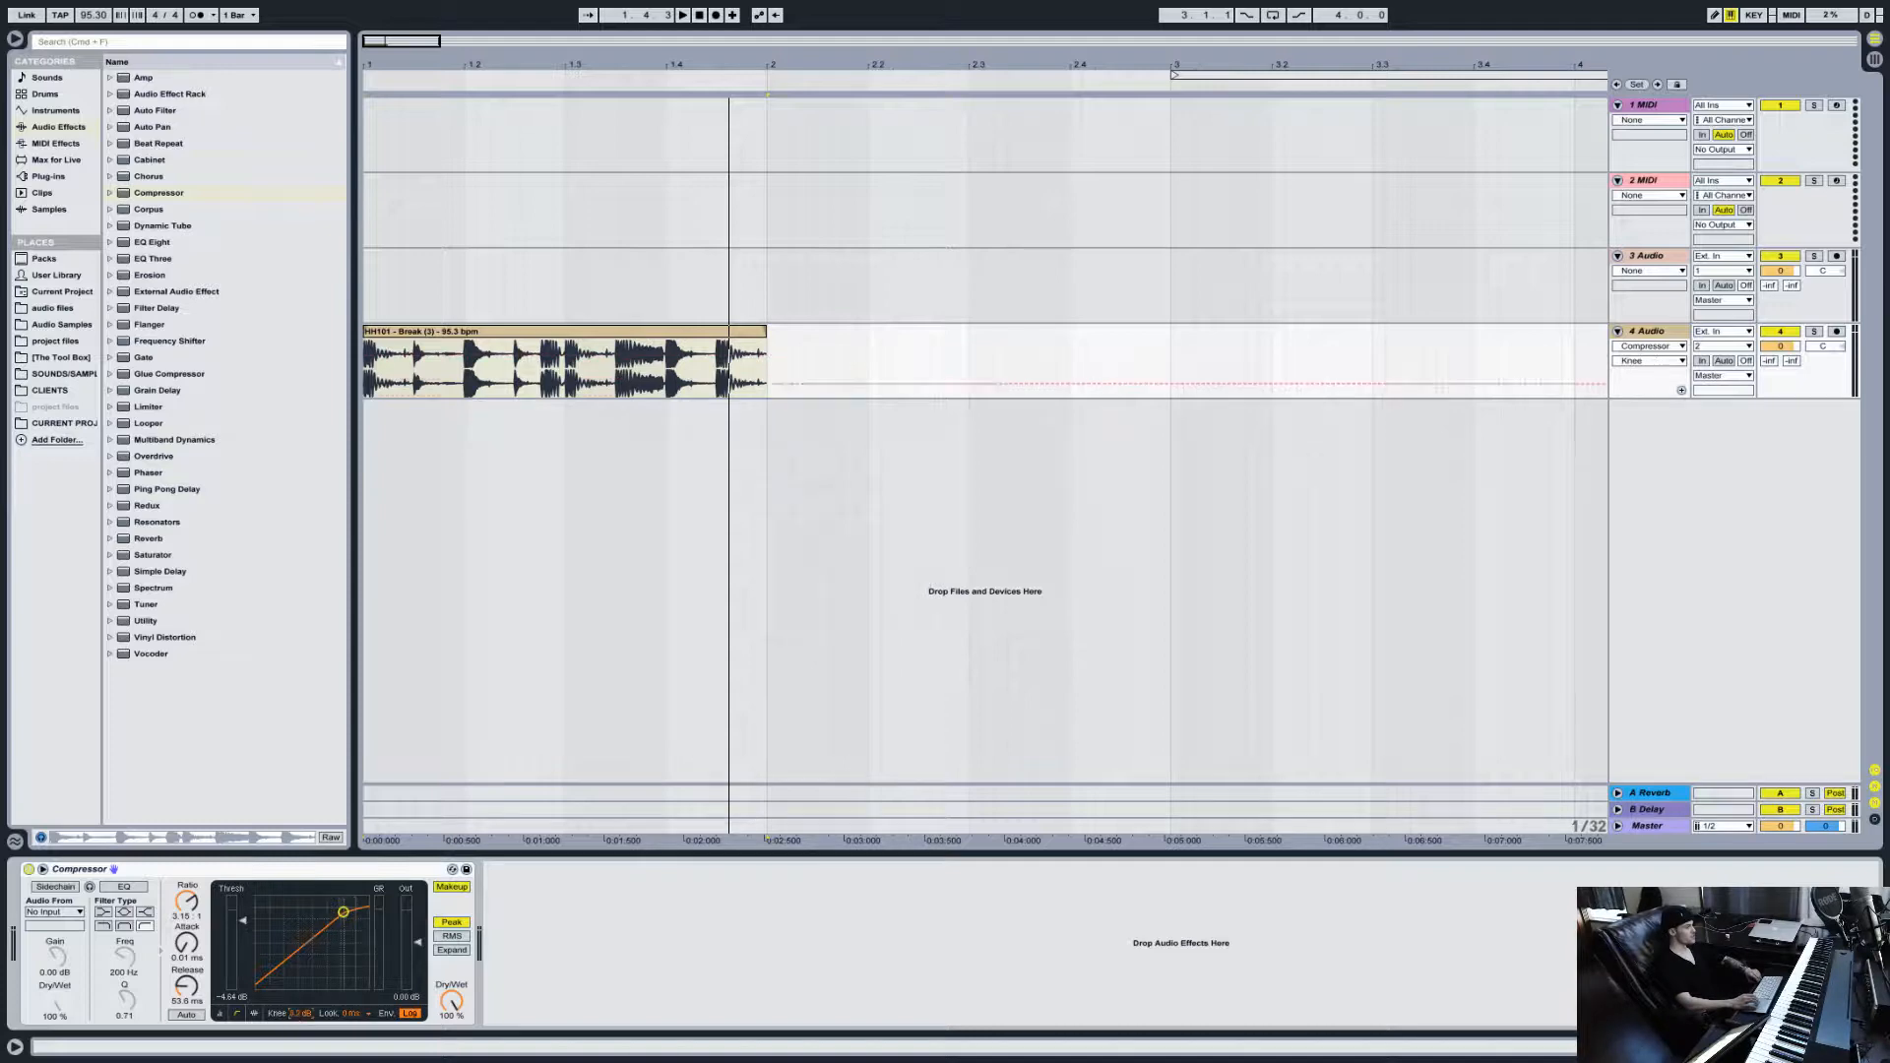
pyautogui.moveTo(303, 1017); pyautogui.dragTo(365, 1004)
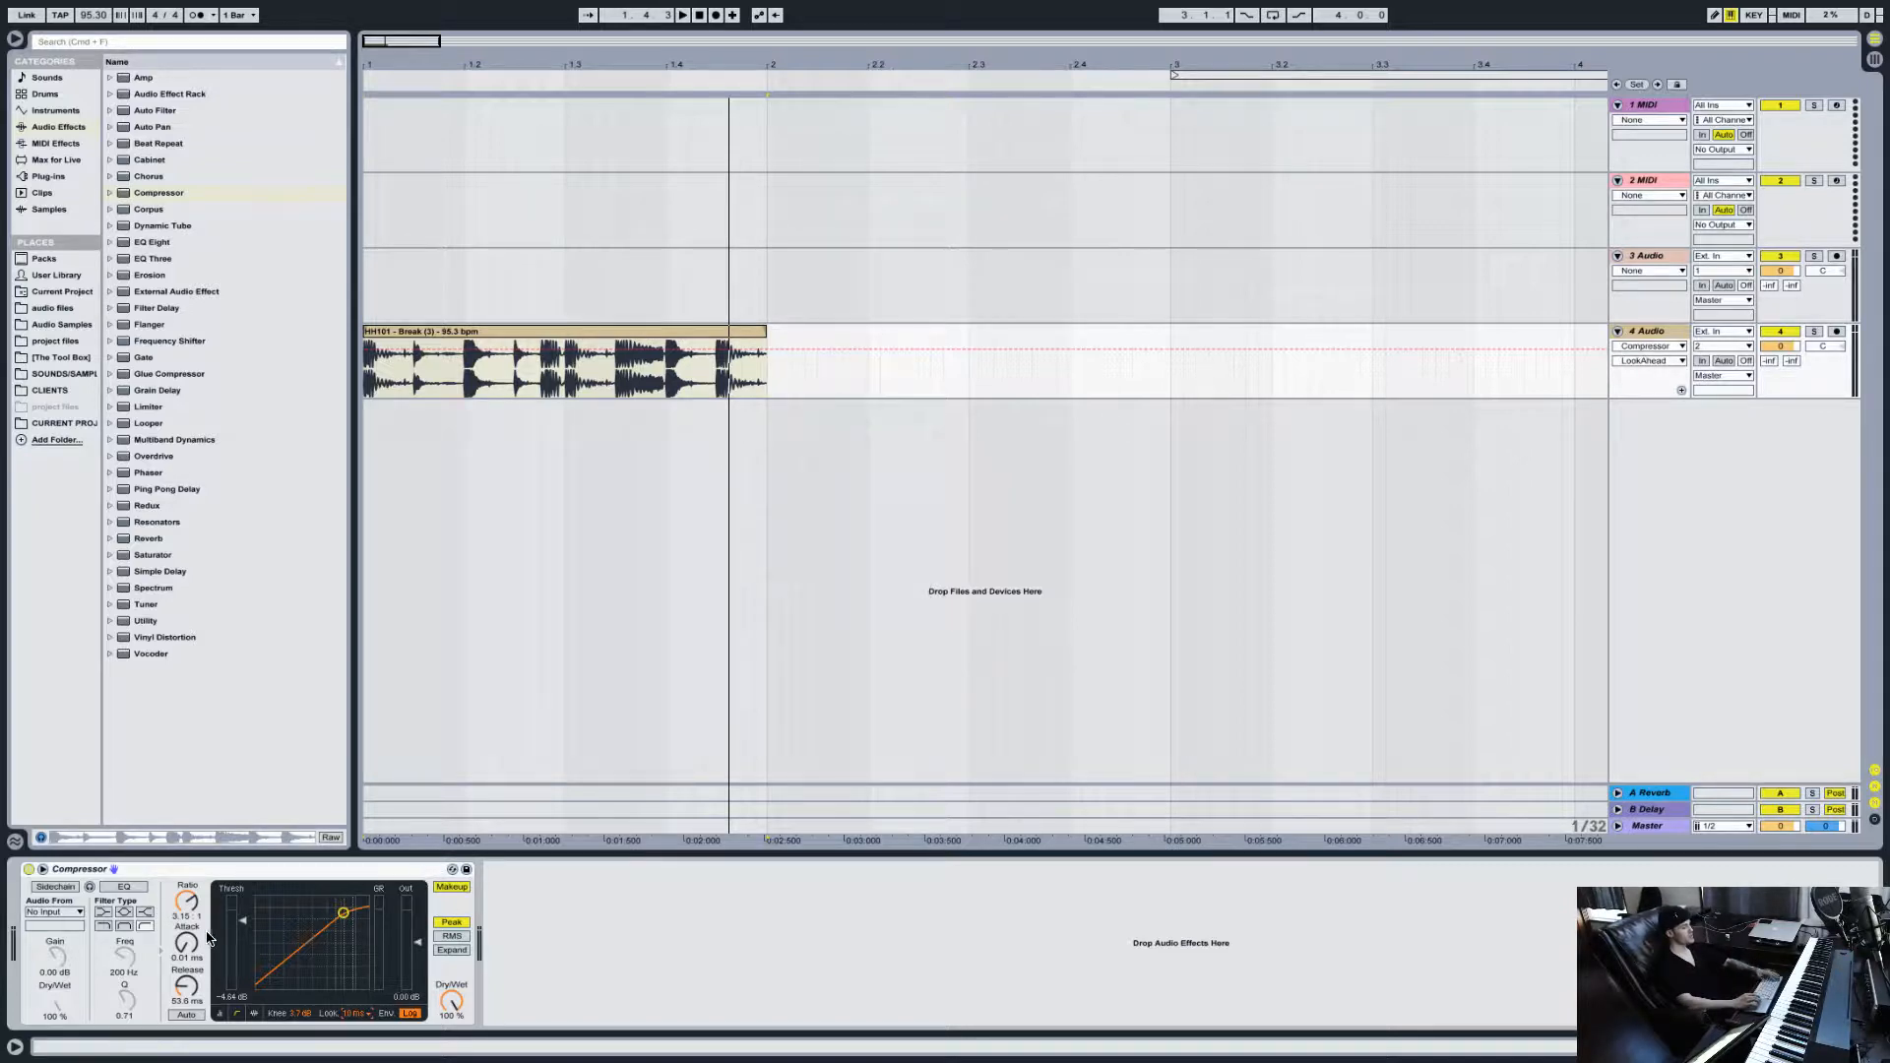
# Step: Turn off the Compressor's makeup gain and lower its threshold to about -14.5 dB
pyautogui.click(452, 887)
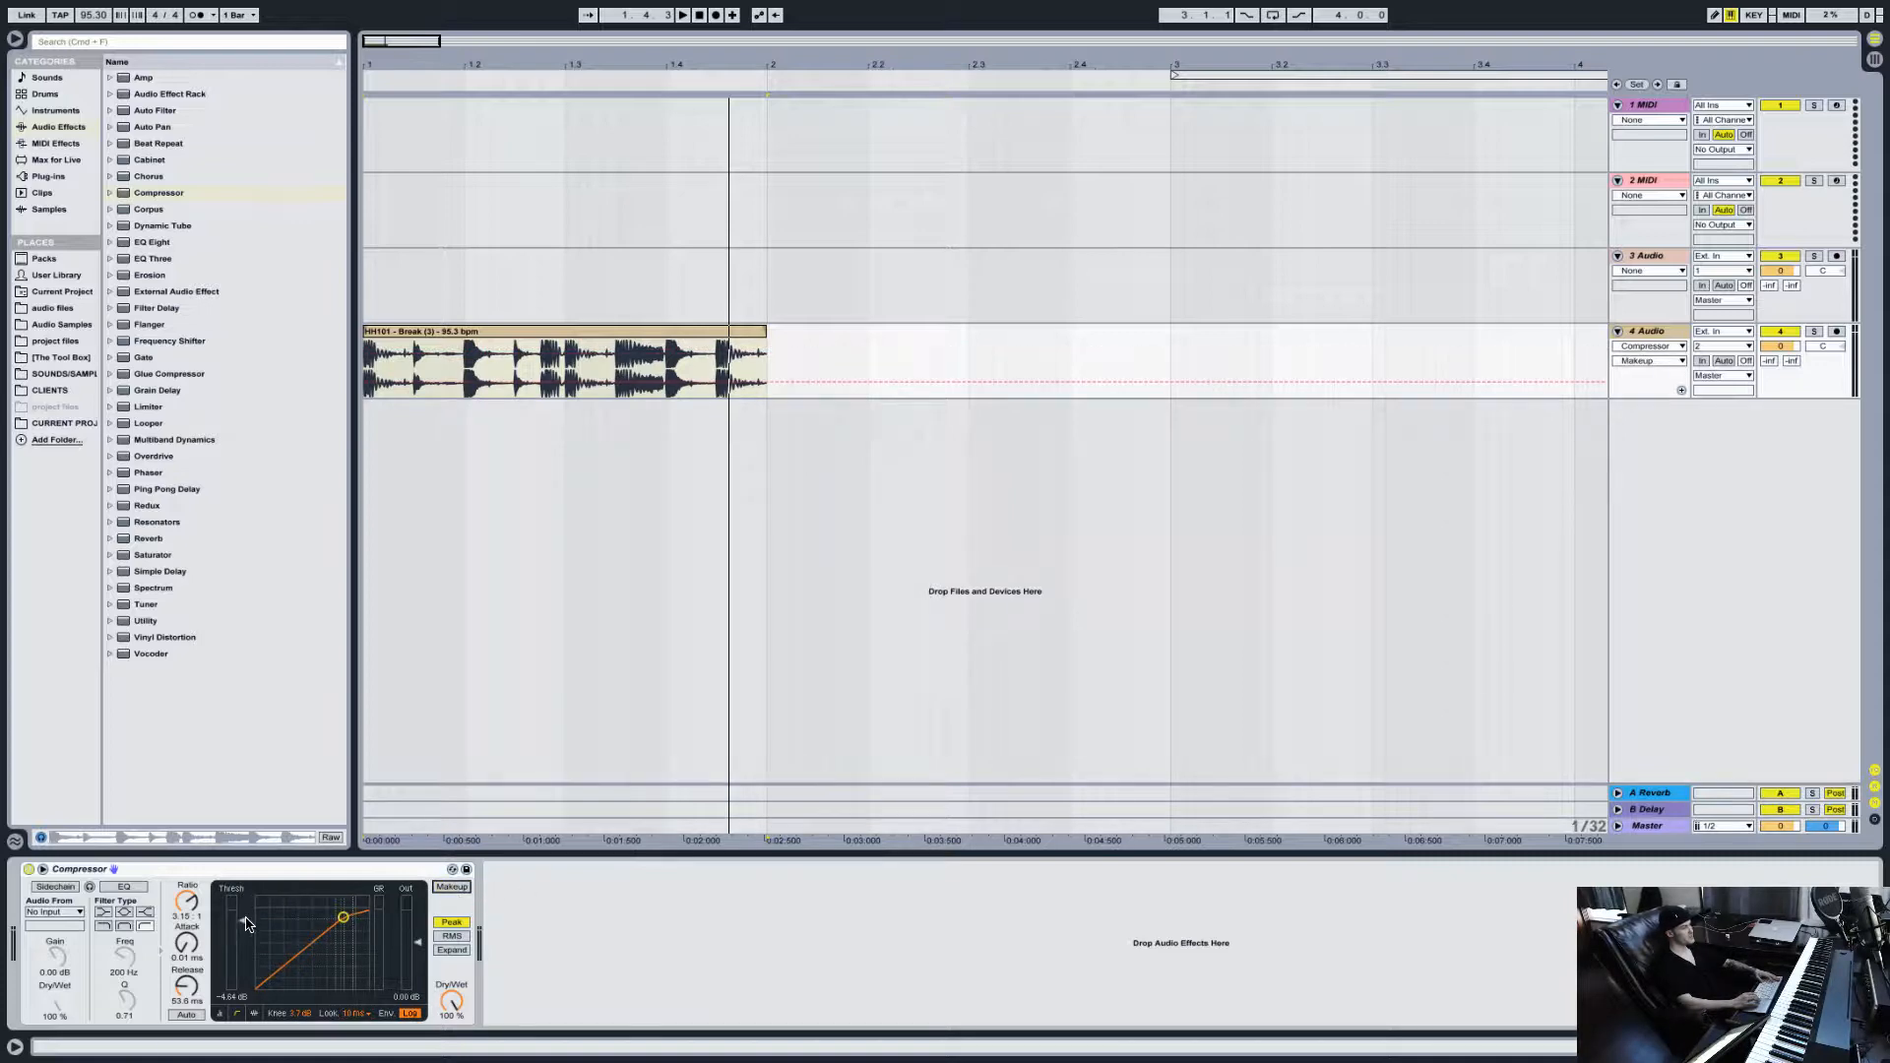
pyautogui.moveTo(239, 925); pyautogui.dragTo(241, 942)
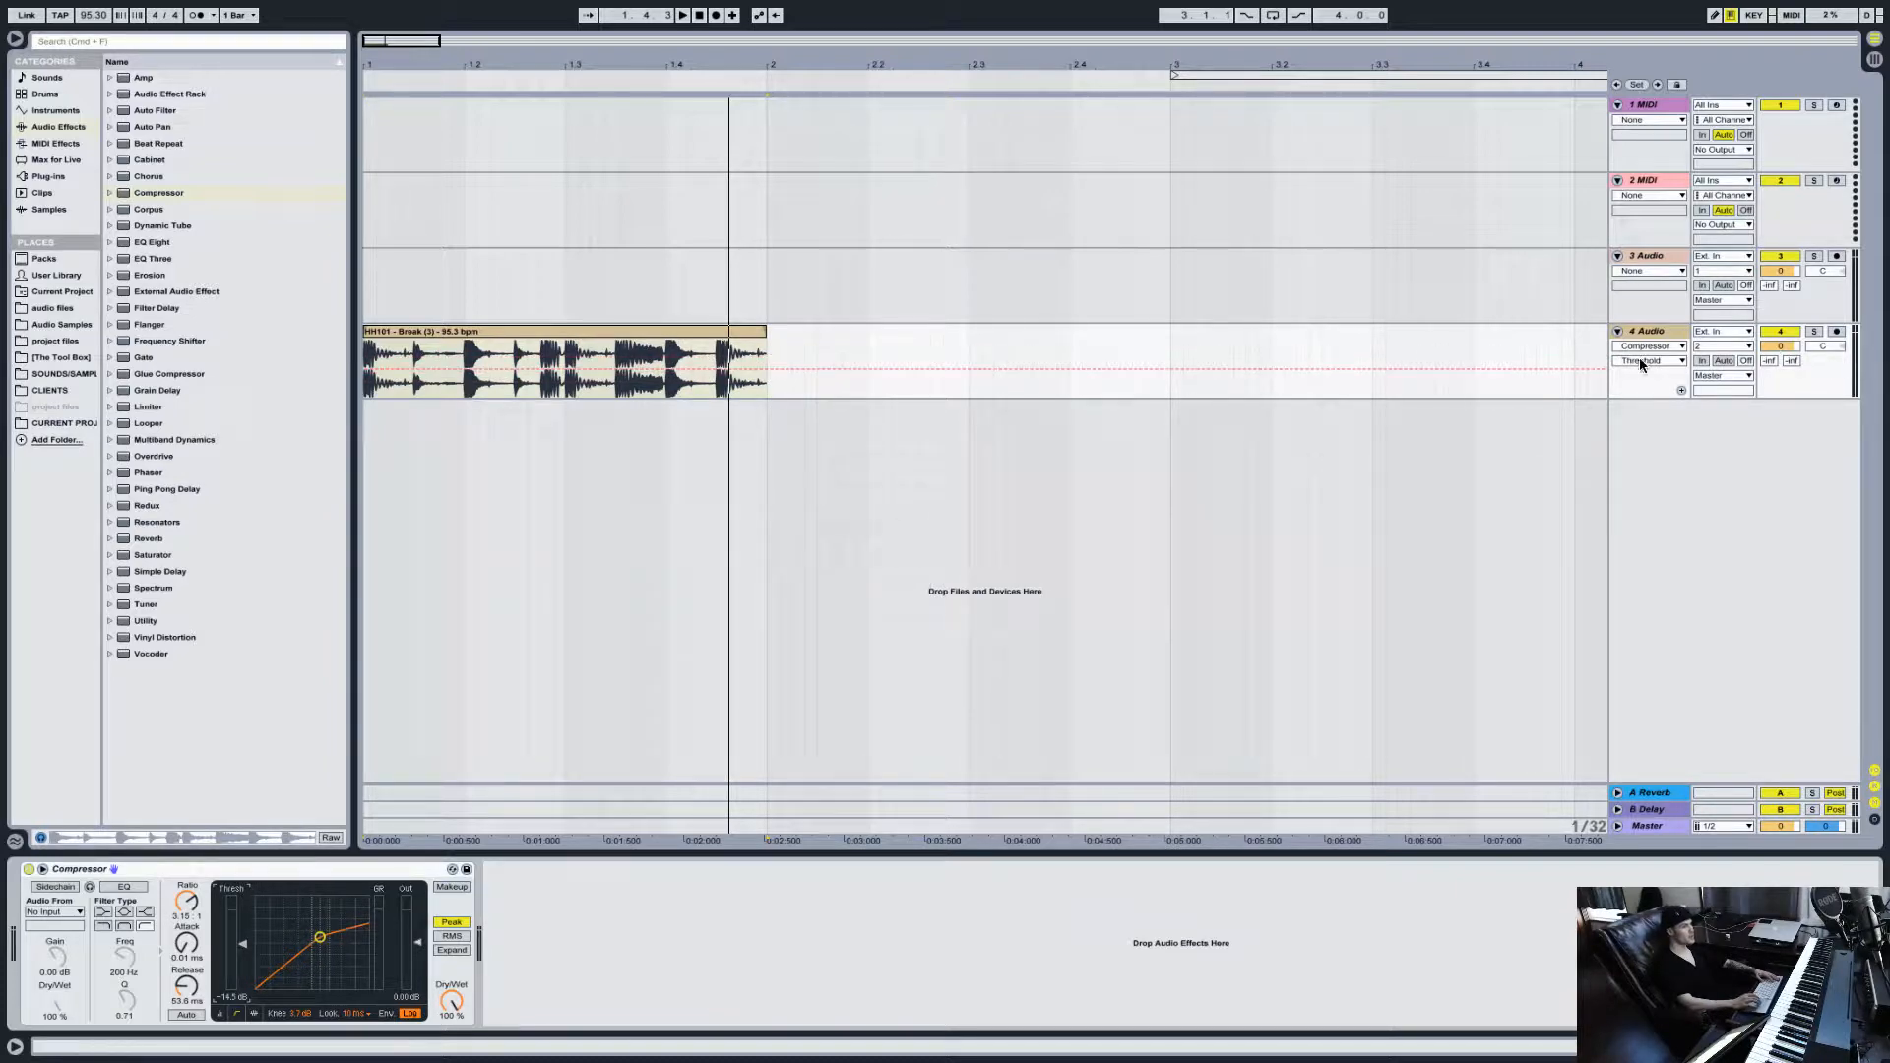
# Step: Add a new audio track below 4 Audio and set its input to Resampling
pyautogui.press('super+t')
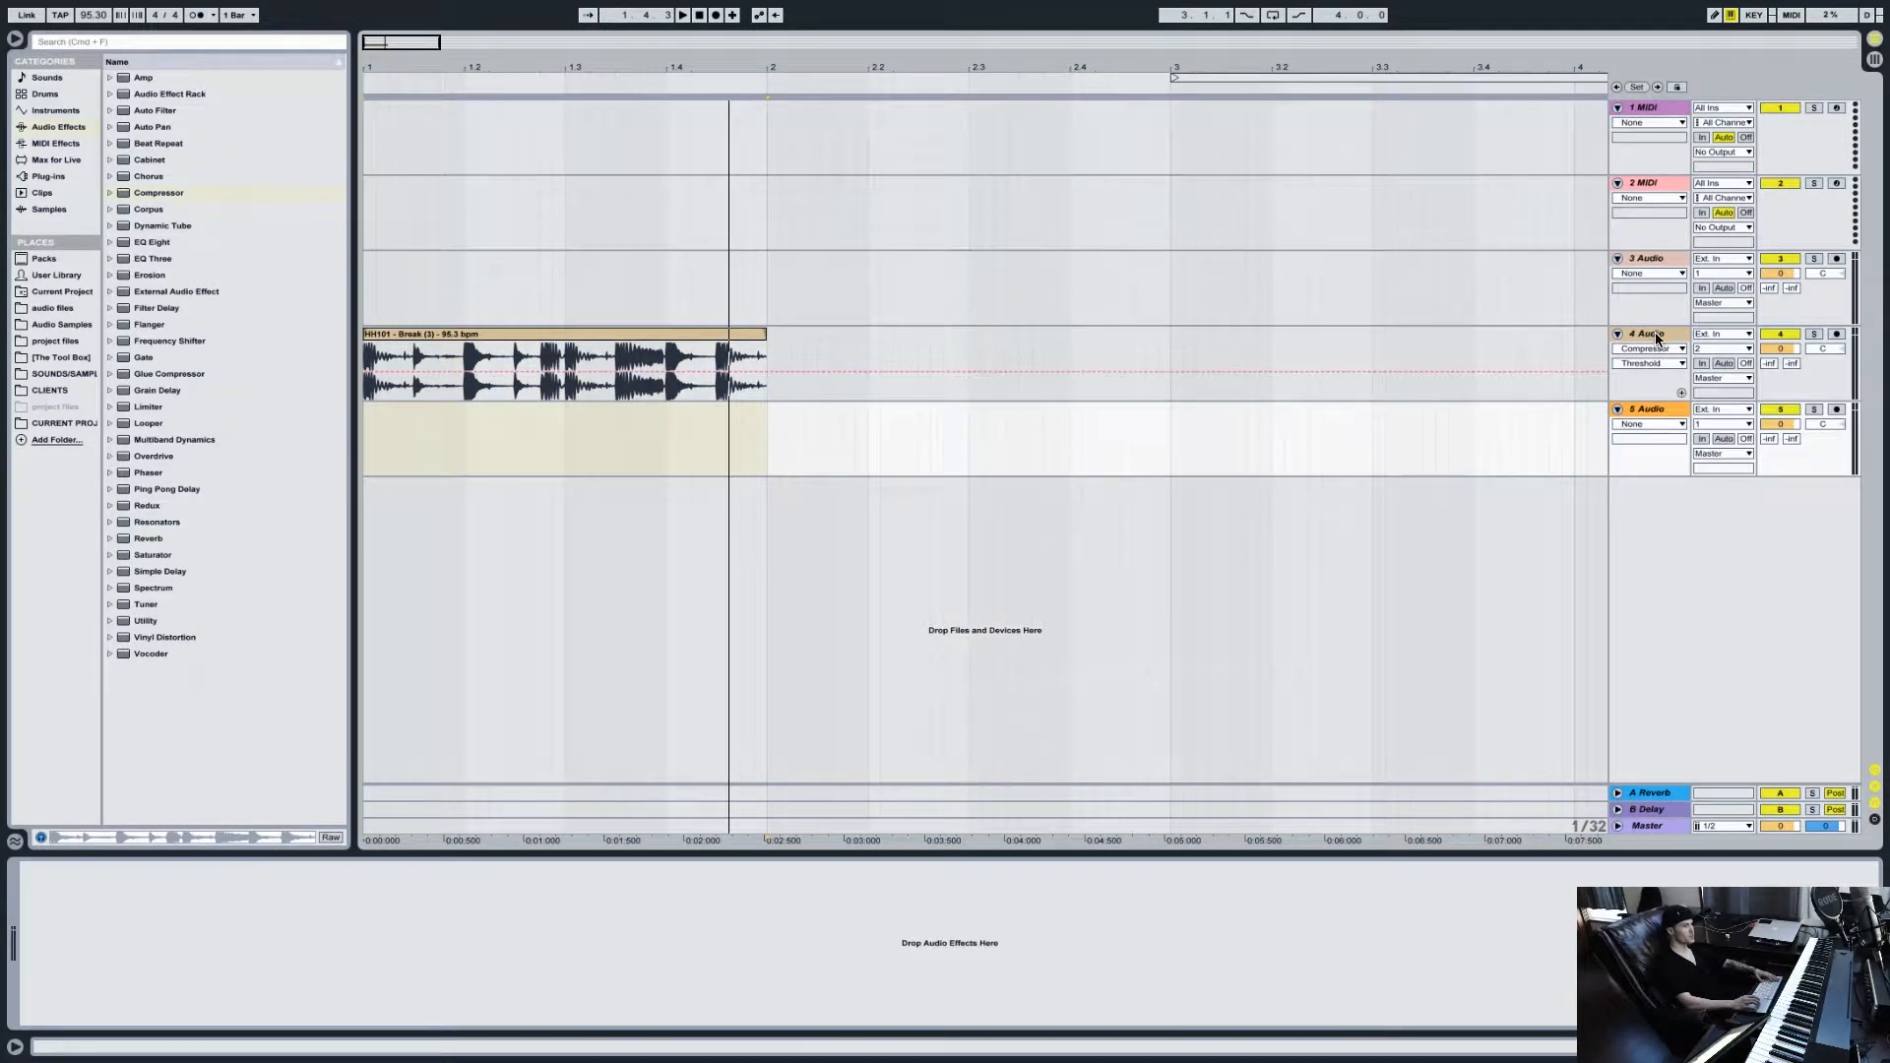
pyautogui.click(1657, 339)
pyautogui.click(1729, 415)
pyautogui.click(1729, 414)
pyautogui.click(1729, 413)
pyautogui.click(1717, 476)
pyautogui.click(1642, 335)
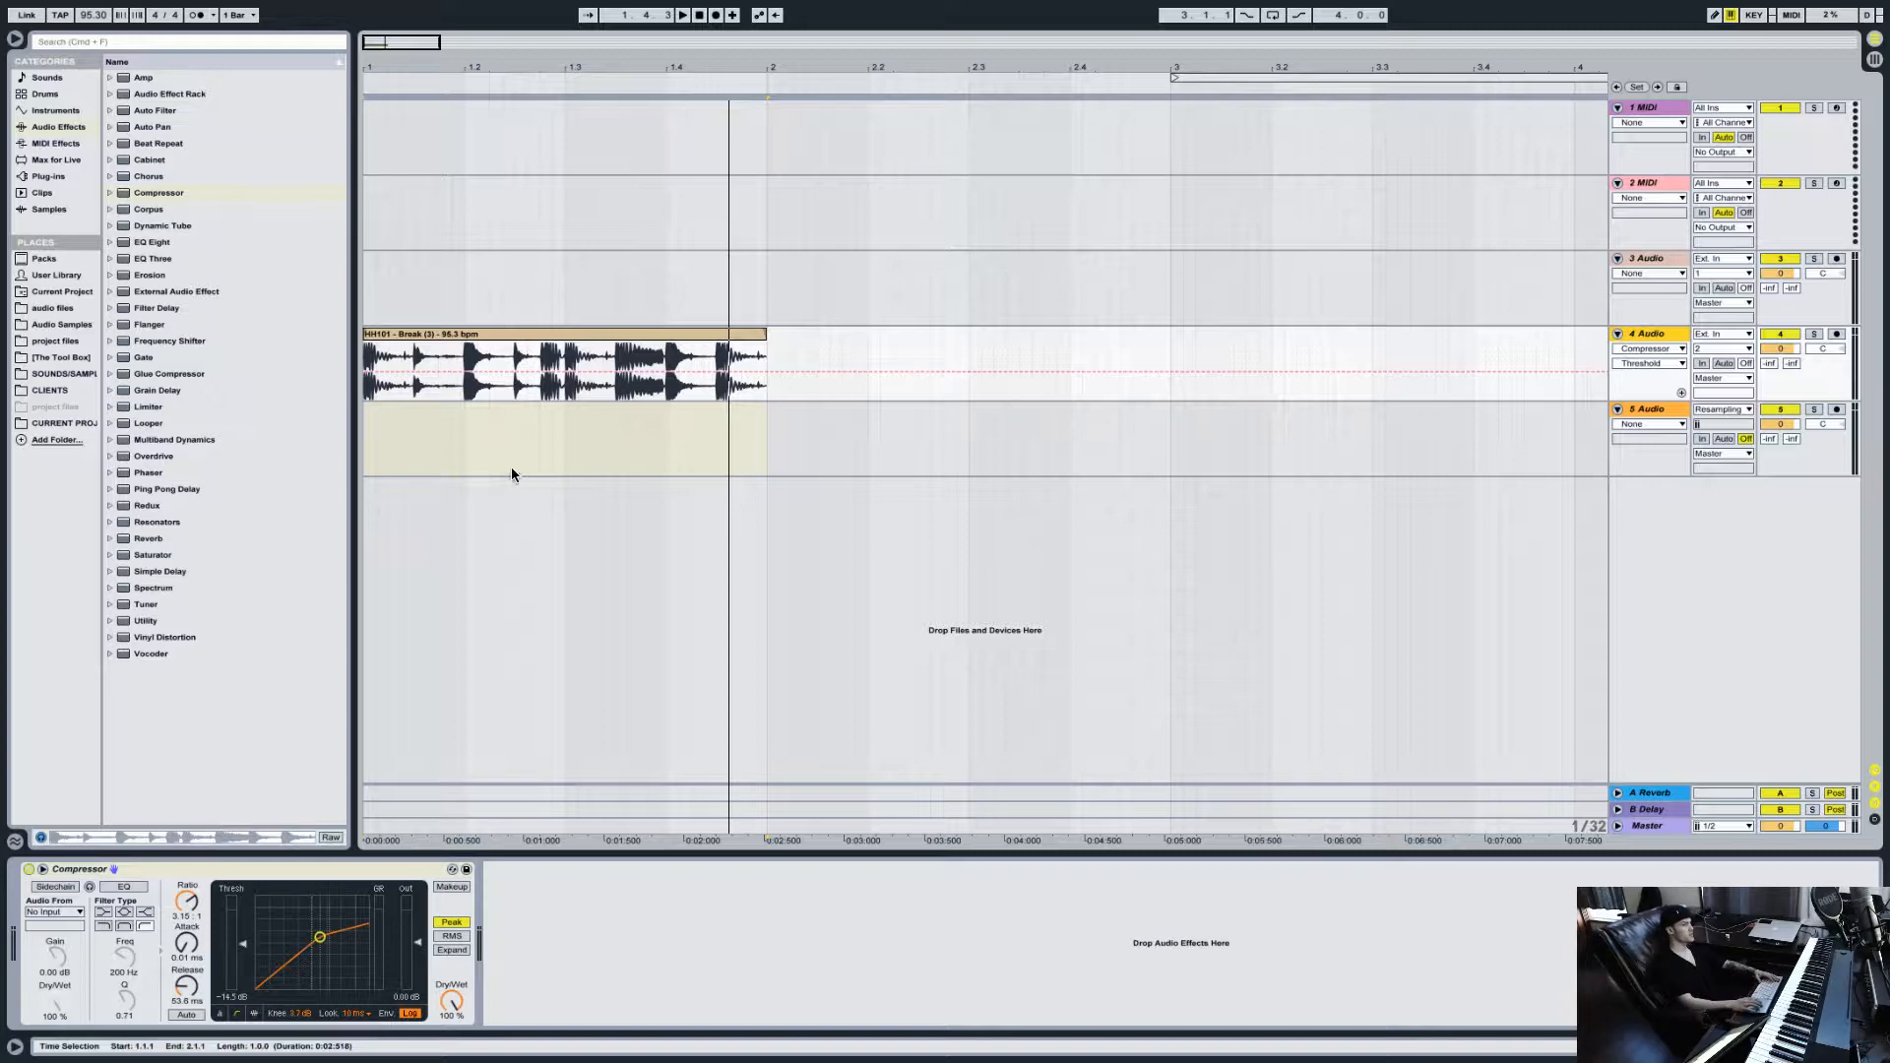
# Step: Arm the 5 Audio track for recording and return to the 4 Audio track's effects chain
pyautogui.click(696, 384)
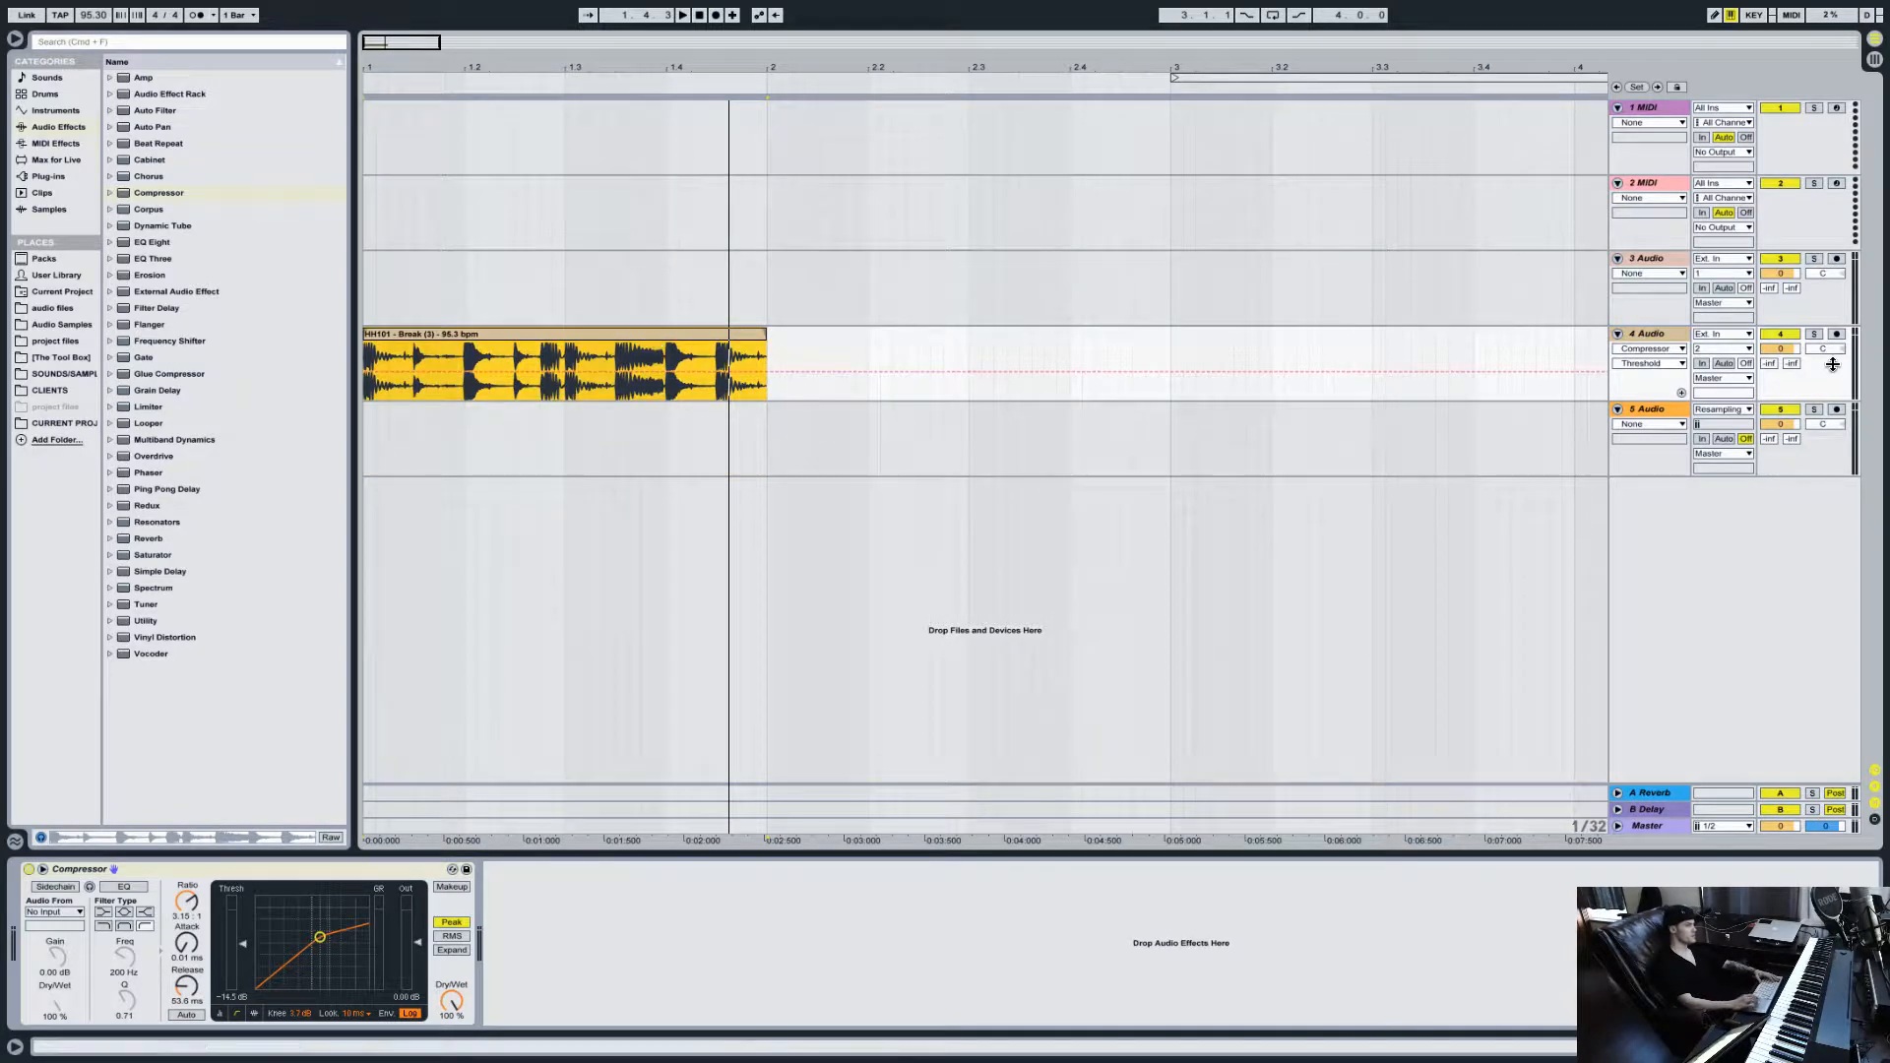
pyautogui.click(1835, 408)
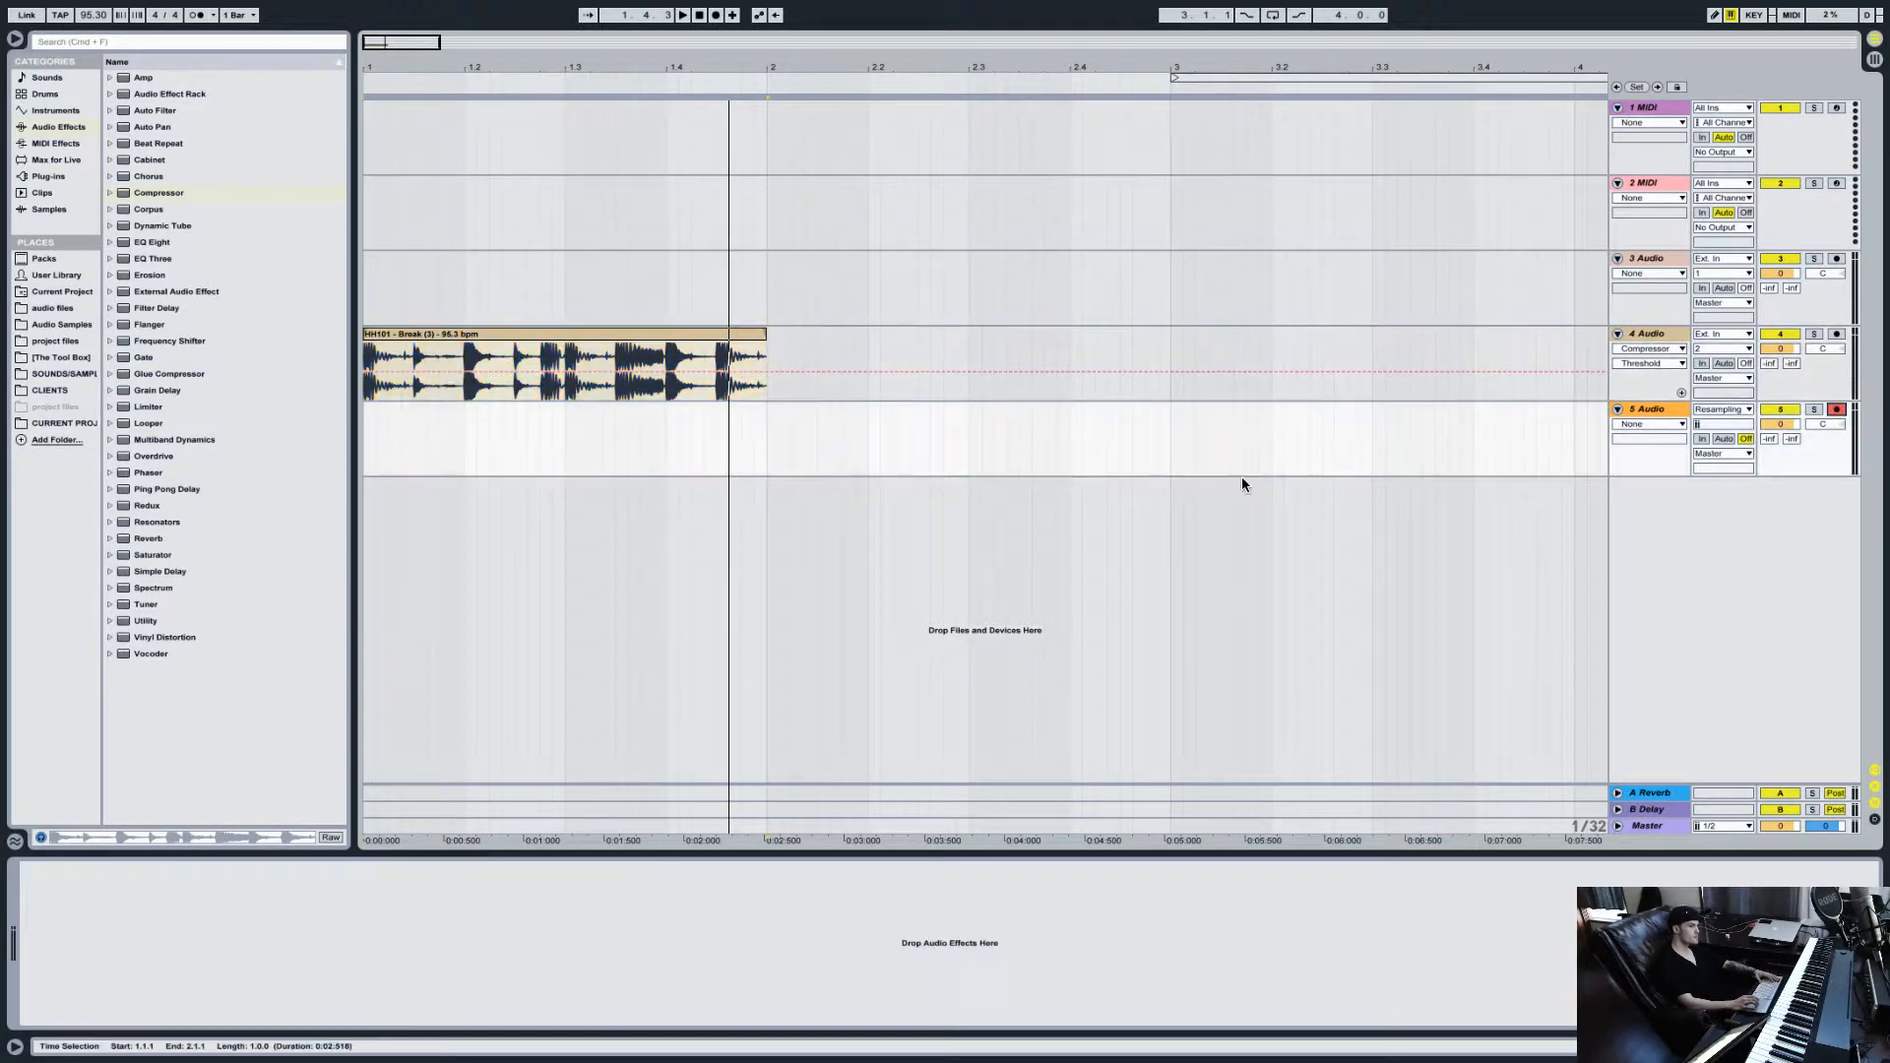
pyautogui.click(1654, 334)
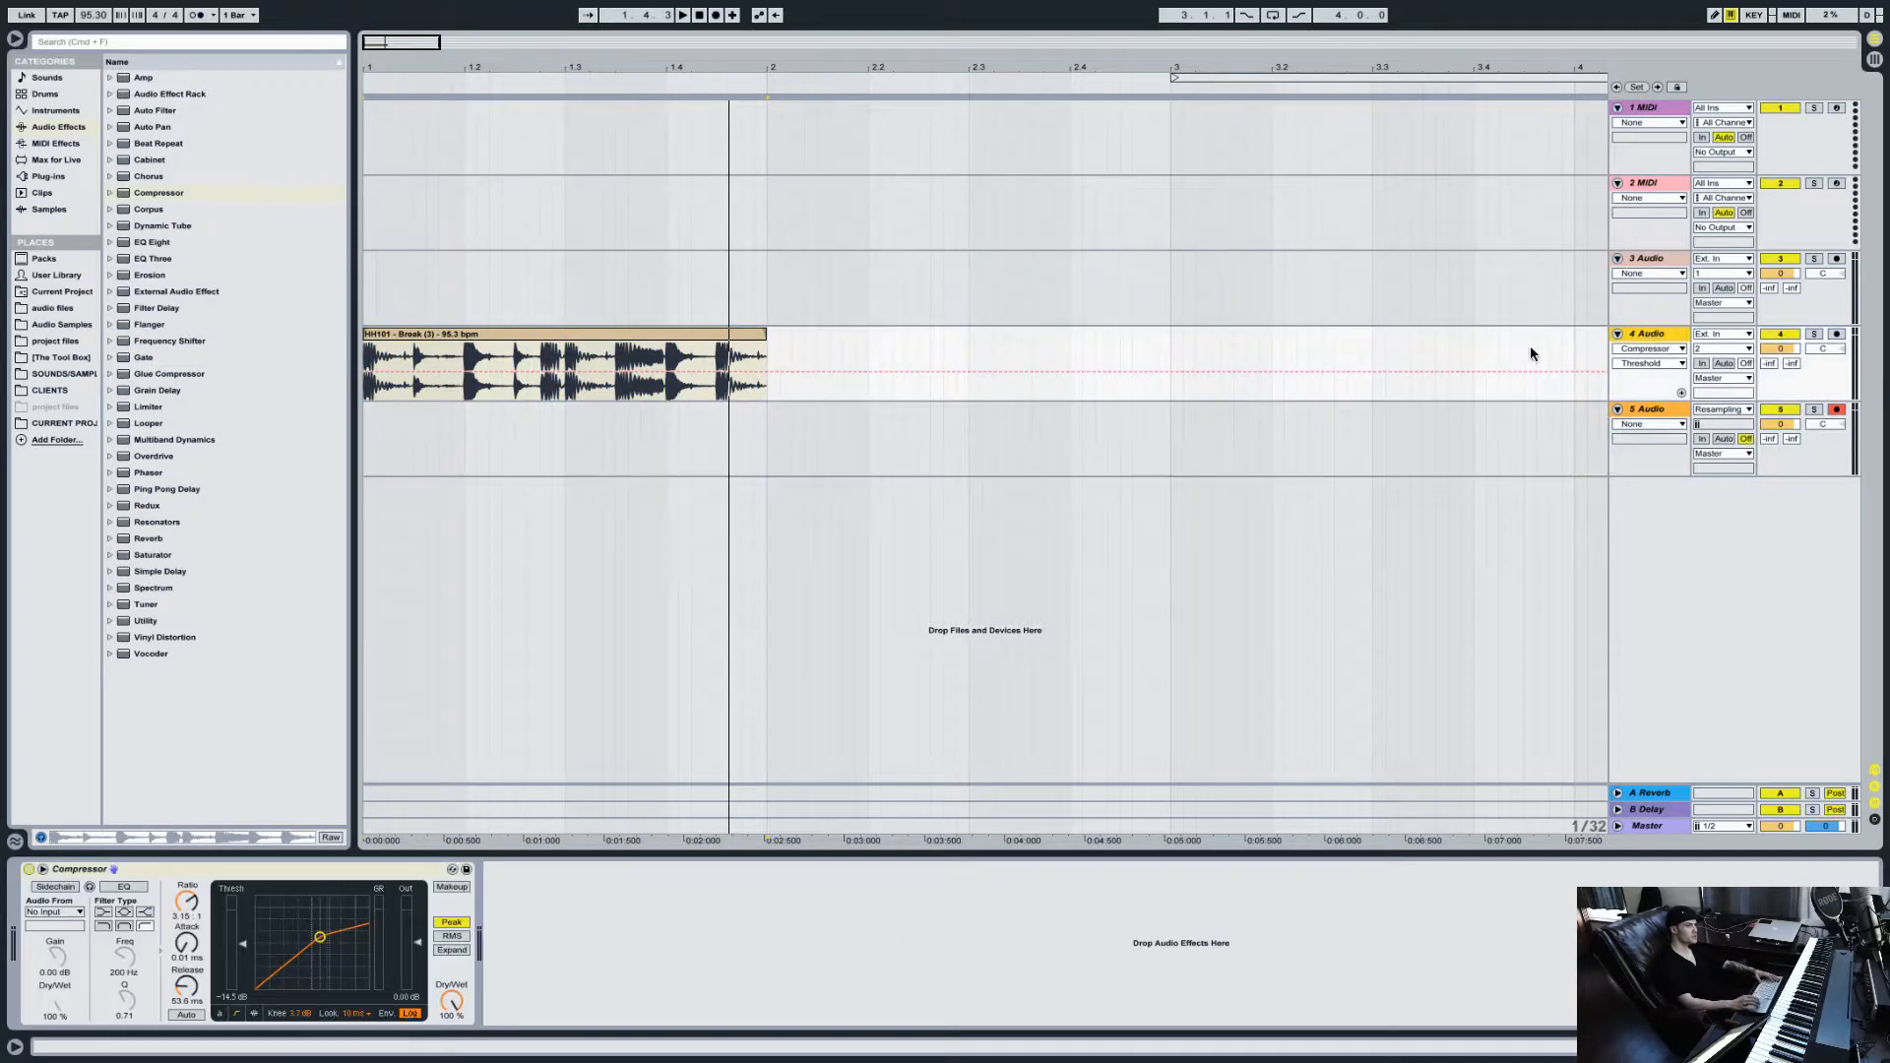
# Step: Play the break and fine-tune the Compressor's threshold to about -12.3 dB
pyautogui.moveTo(239, 947)
pyautogui.mouseDown()
pyautogui.moveTo(239, 967)
pyautogui.moveTo(242, 947)
pyautogui.mouseUp()
pyautogui.press('space')
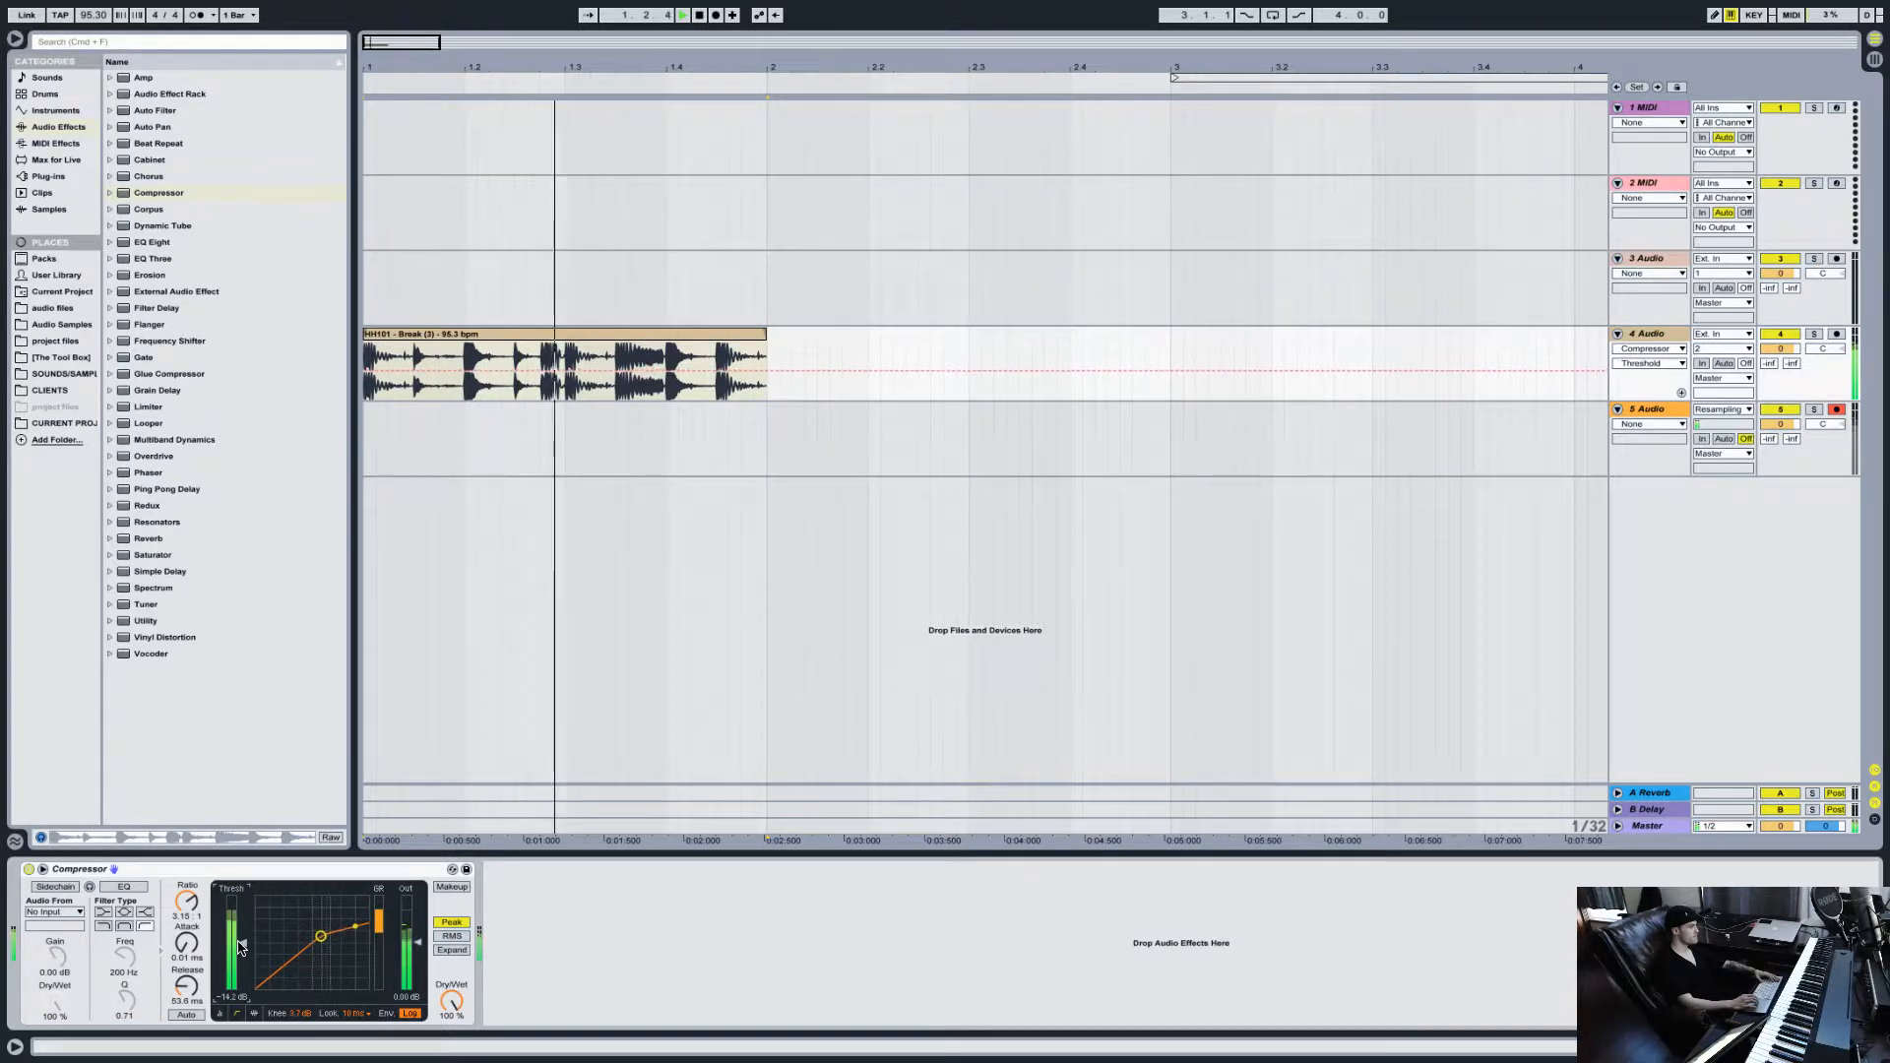
pyautogui.moveTo(240, 948); pyautogui.dragTo(241, 940)
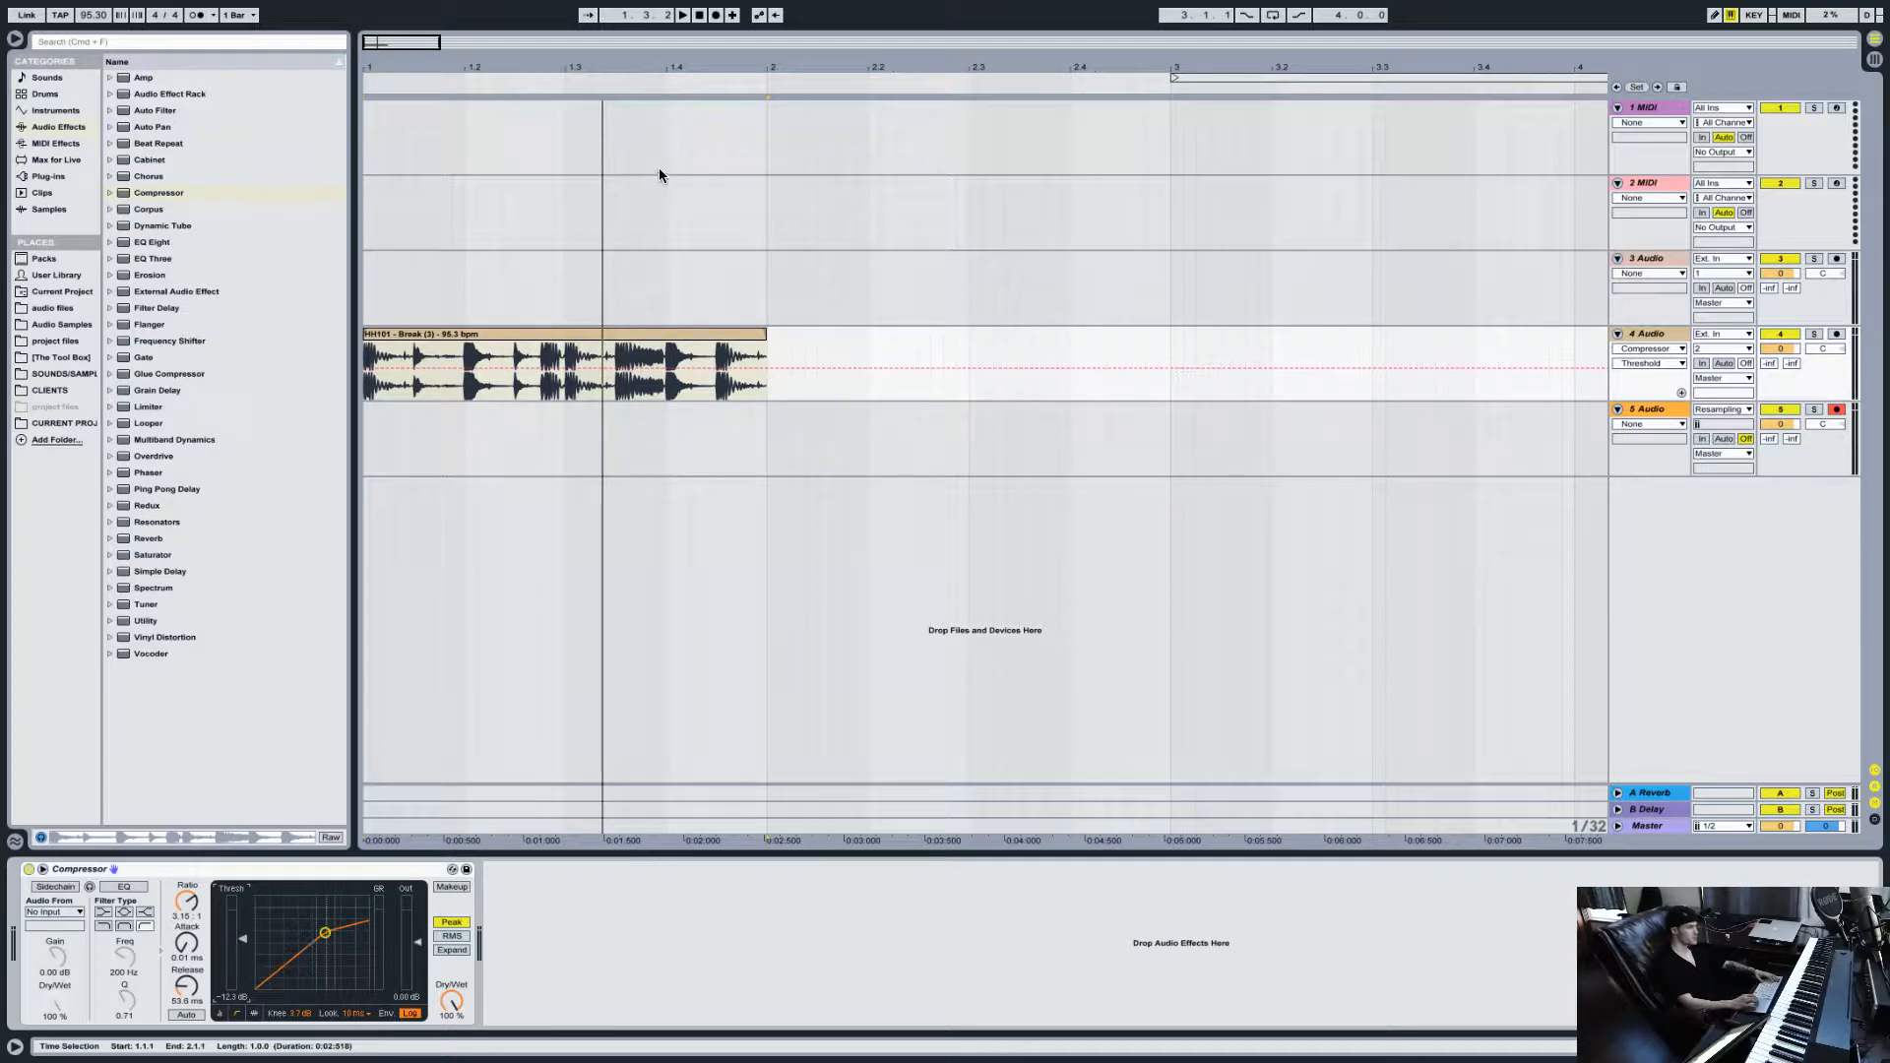
# Step: Record the compressed break onto the 5 Audio track, stopping just after bar 2
pyautogui.click(718, 15)
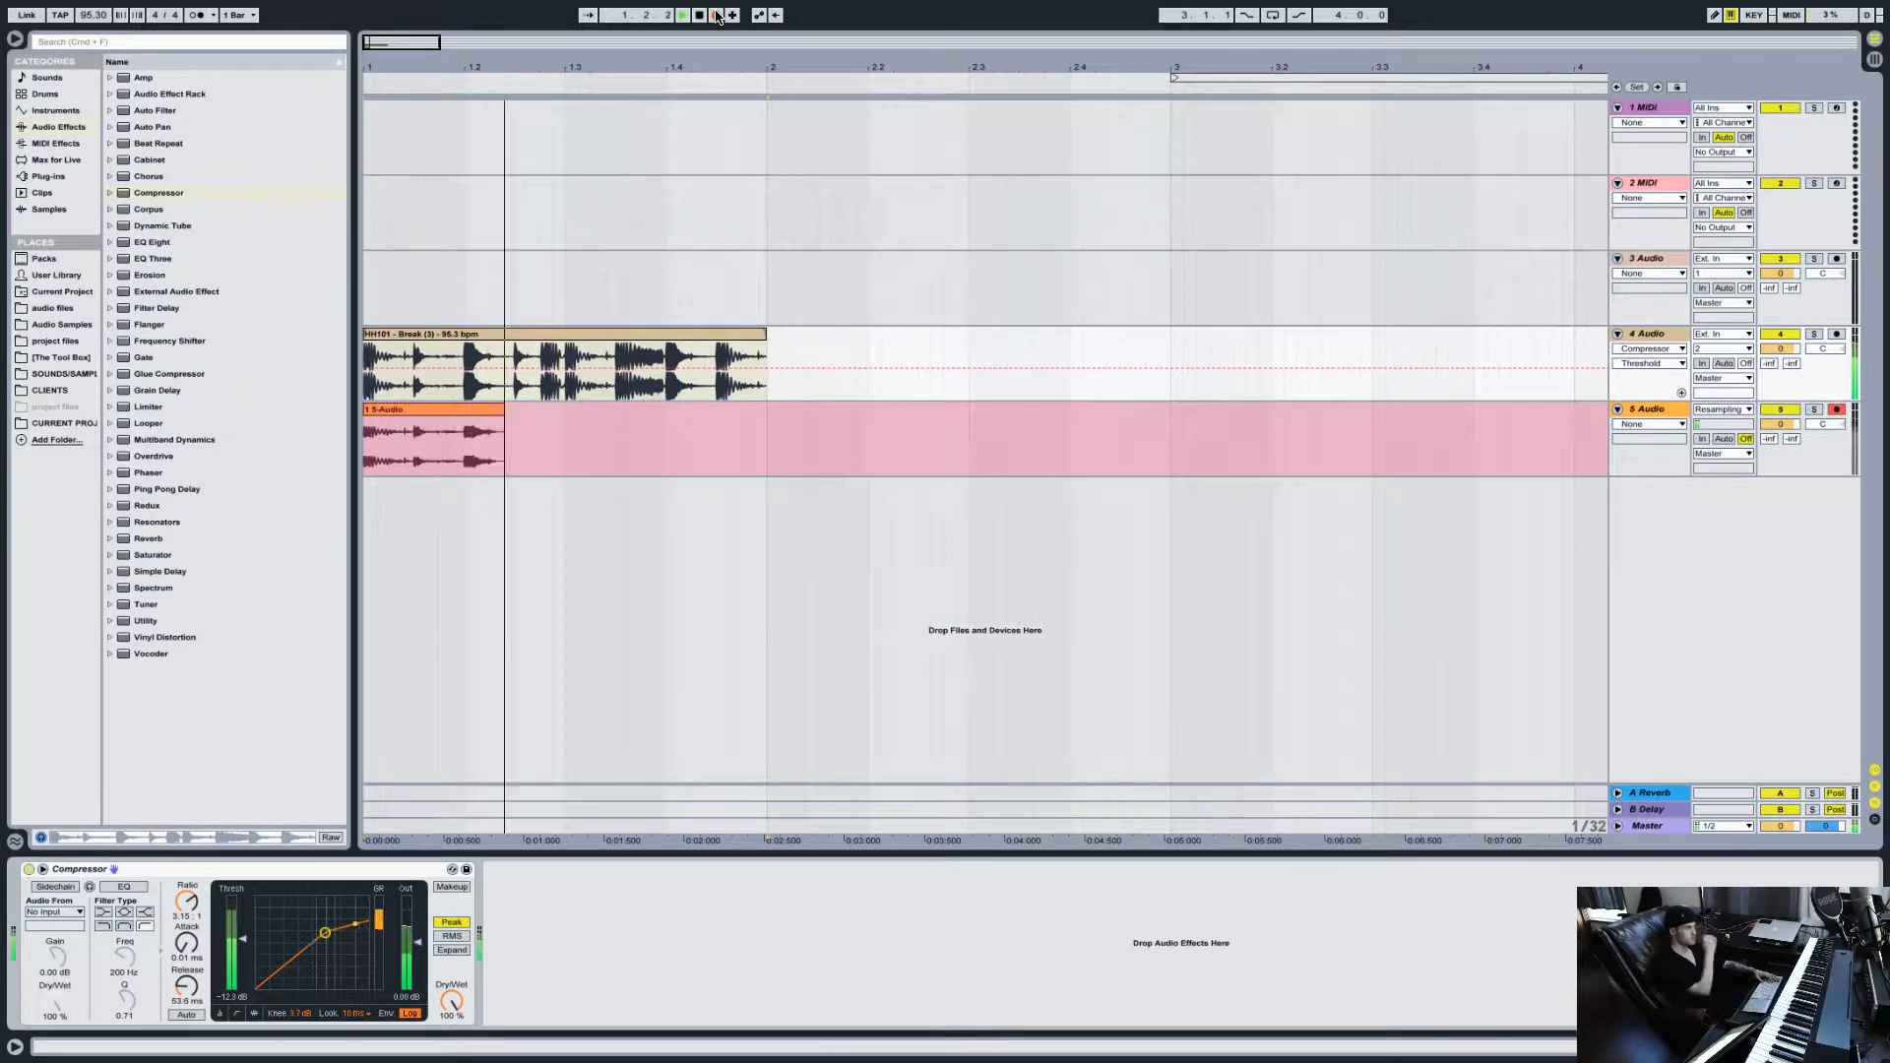
pyautogui.press('space')
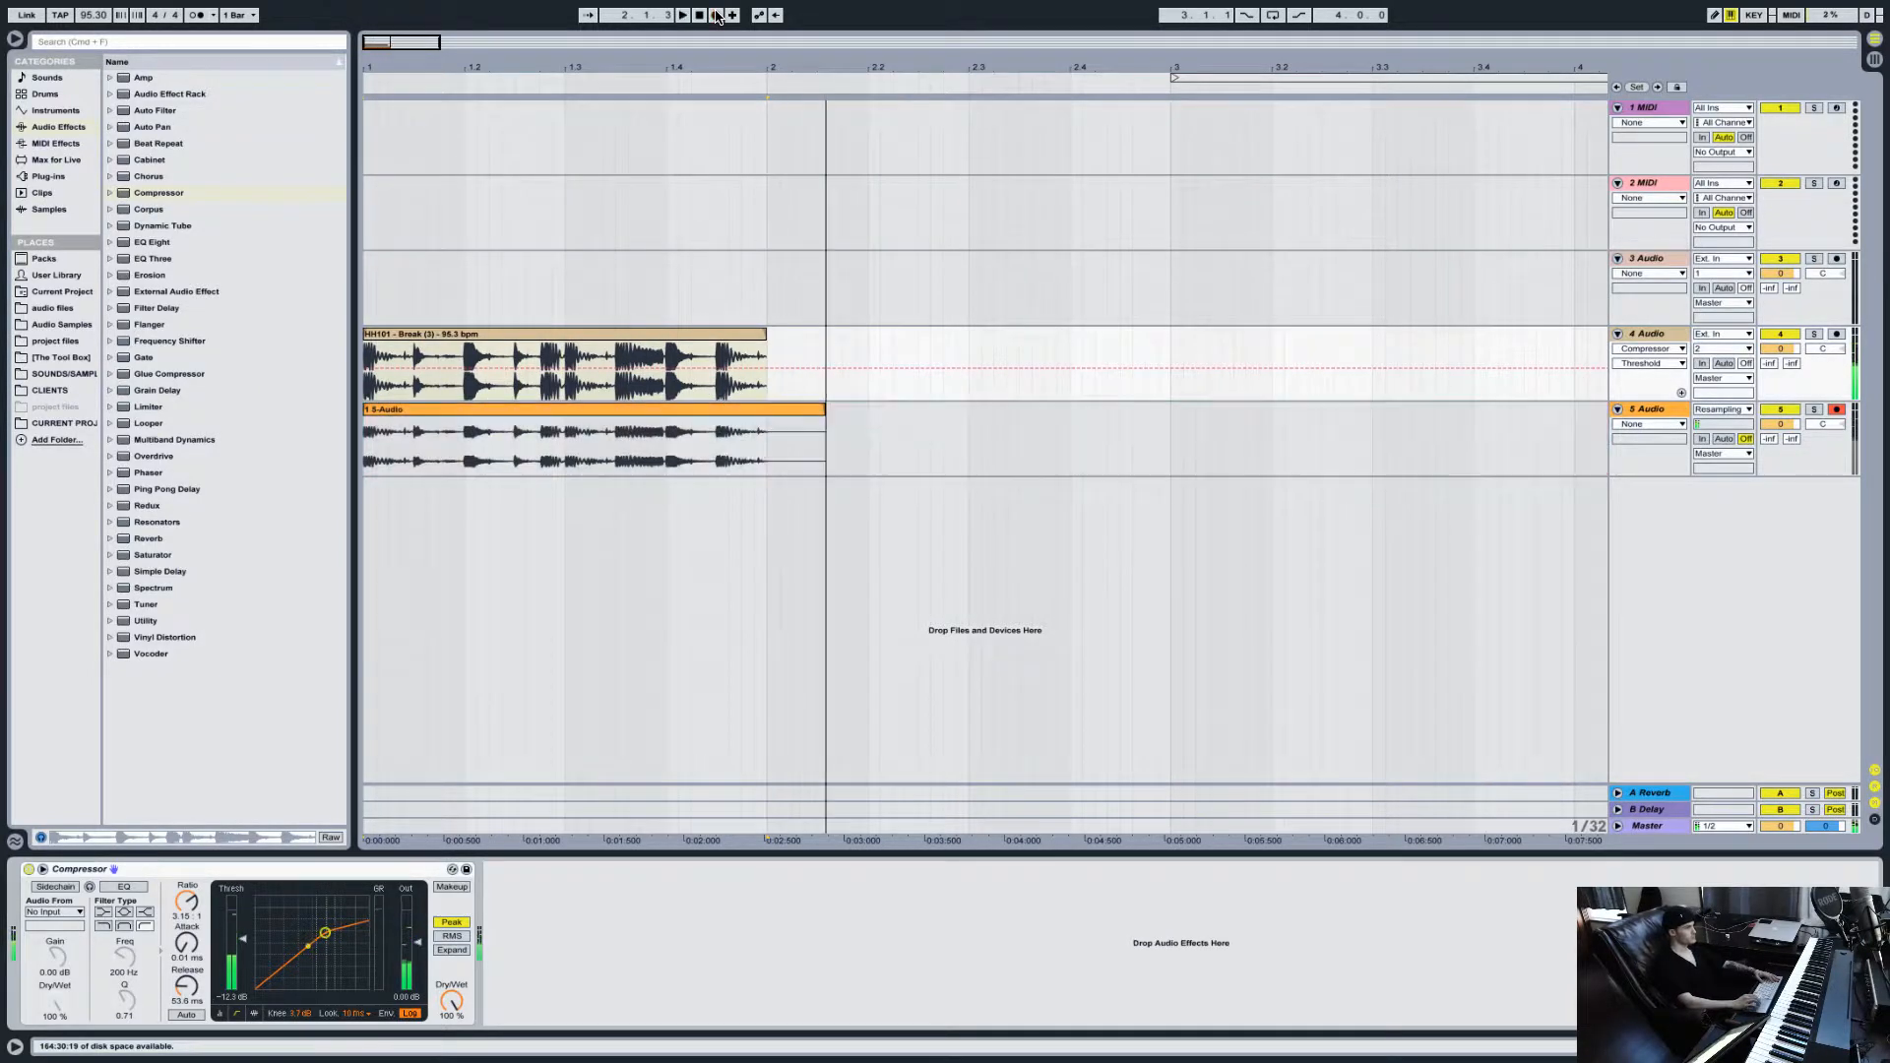
# Step: Compare the original Break (3) clip's waveform with the resampled 5-Audio clip, examining the individual drum hits up close
pyautogui.moveTo(375, 43); pyautogui.dragTo(375, 149)
pyautogui.hscroll(-5, 1284, 480)
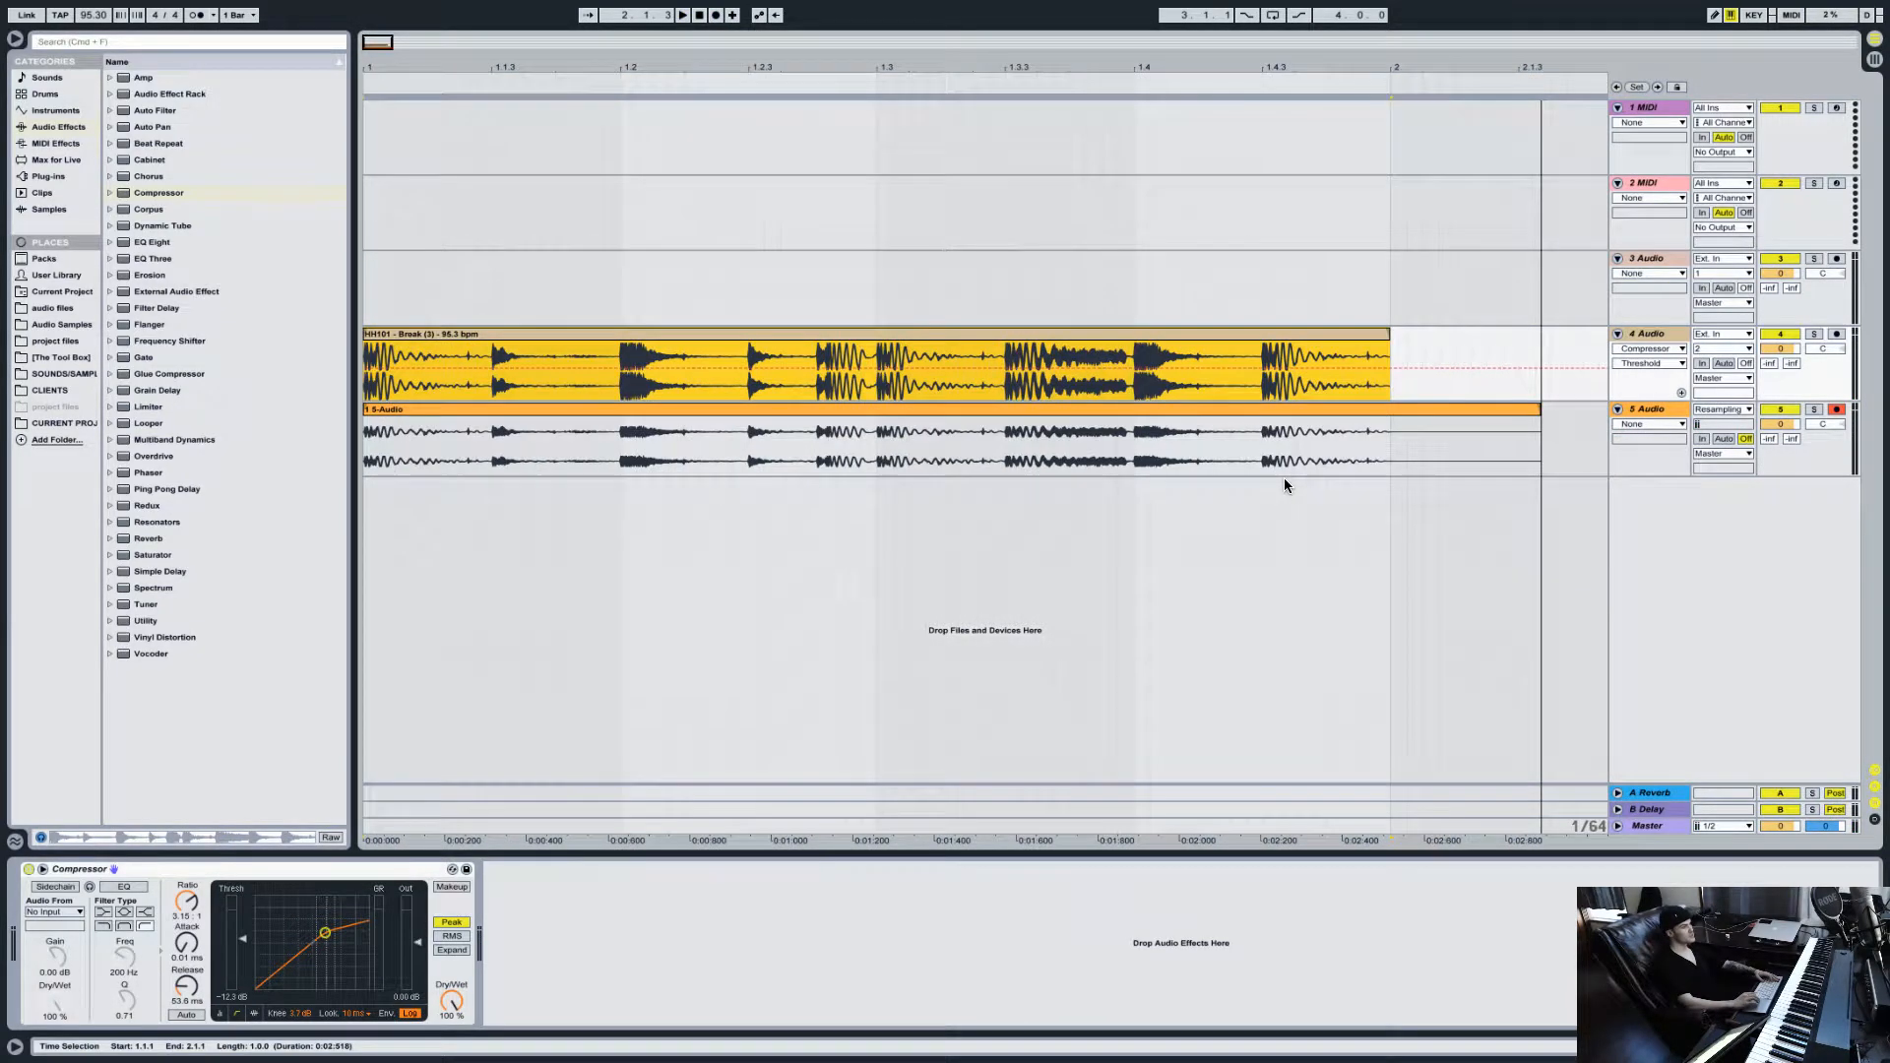
pyautogui.doubleClick(696, 408)
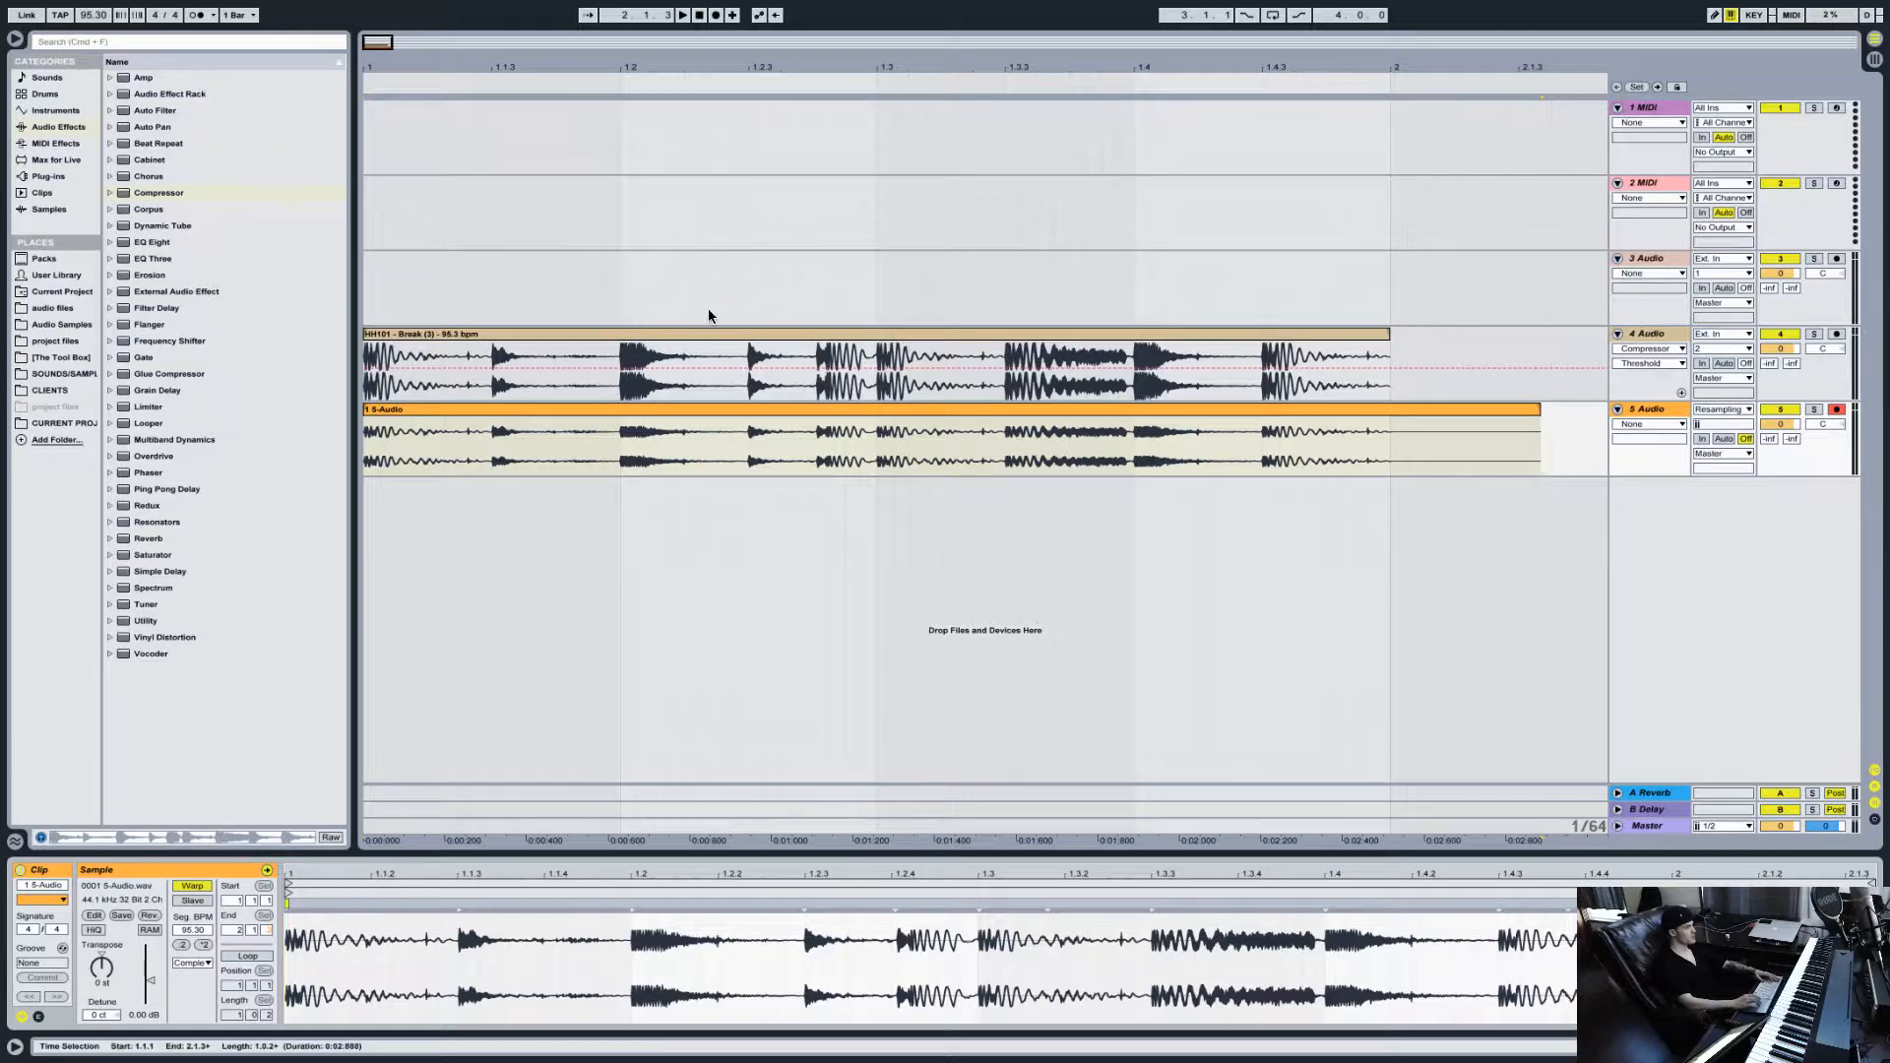
pyautogui.click(699, 333)
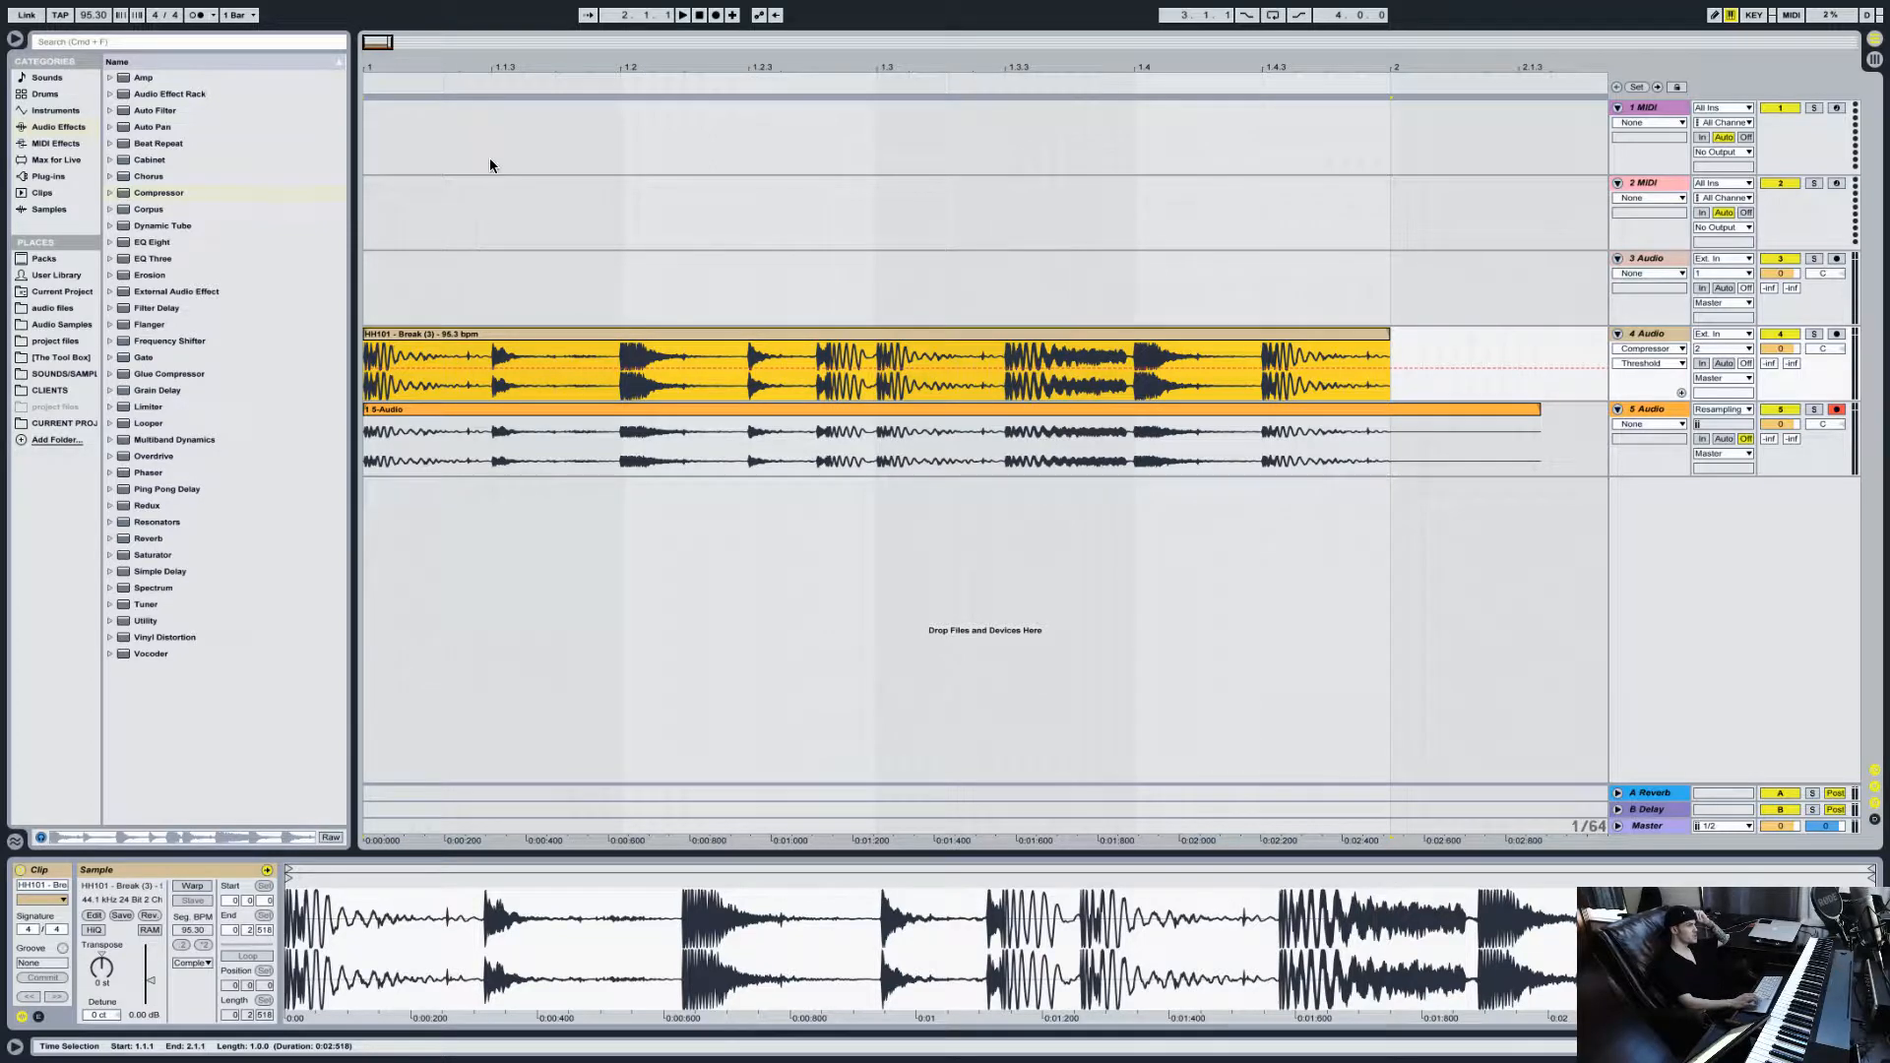
pyautogui.moveTo(376, 42); pyautogui.dragTo(376, 89)
pyautogui.hscroll(-5, 993, 629)
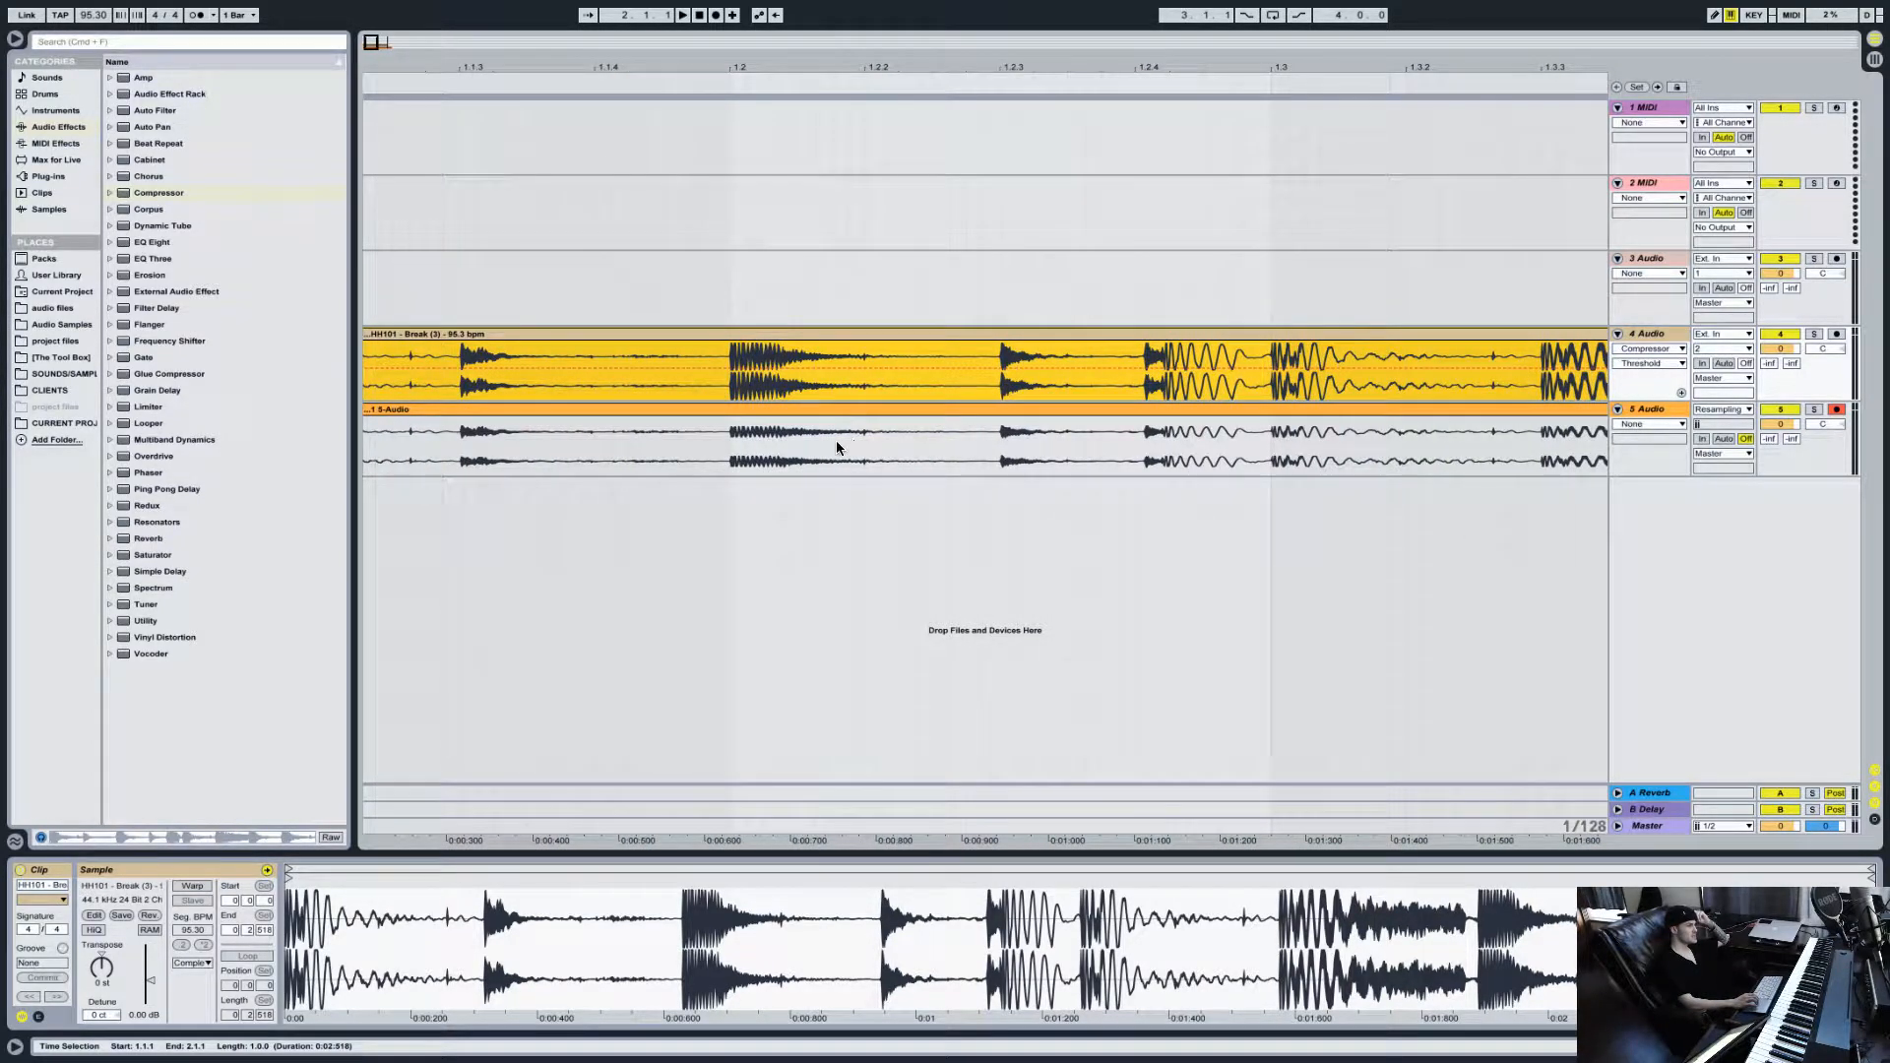
pyautogui.hscroll(-3, 637, 430)
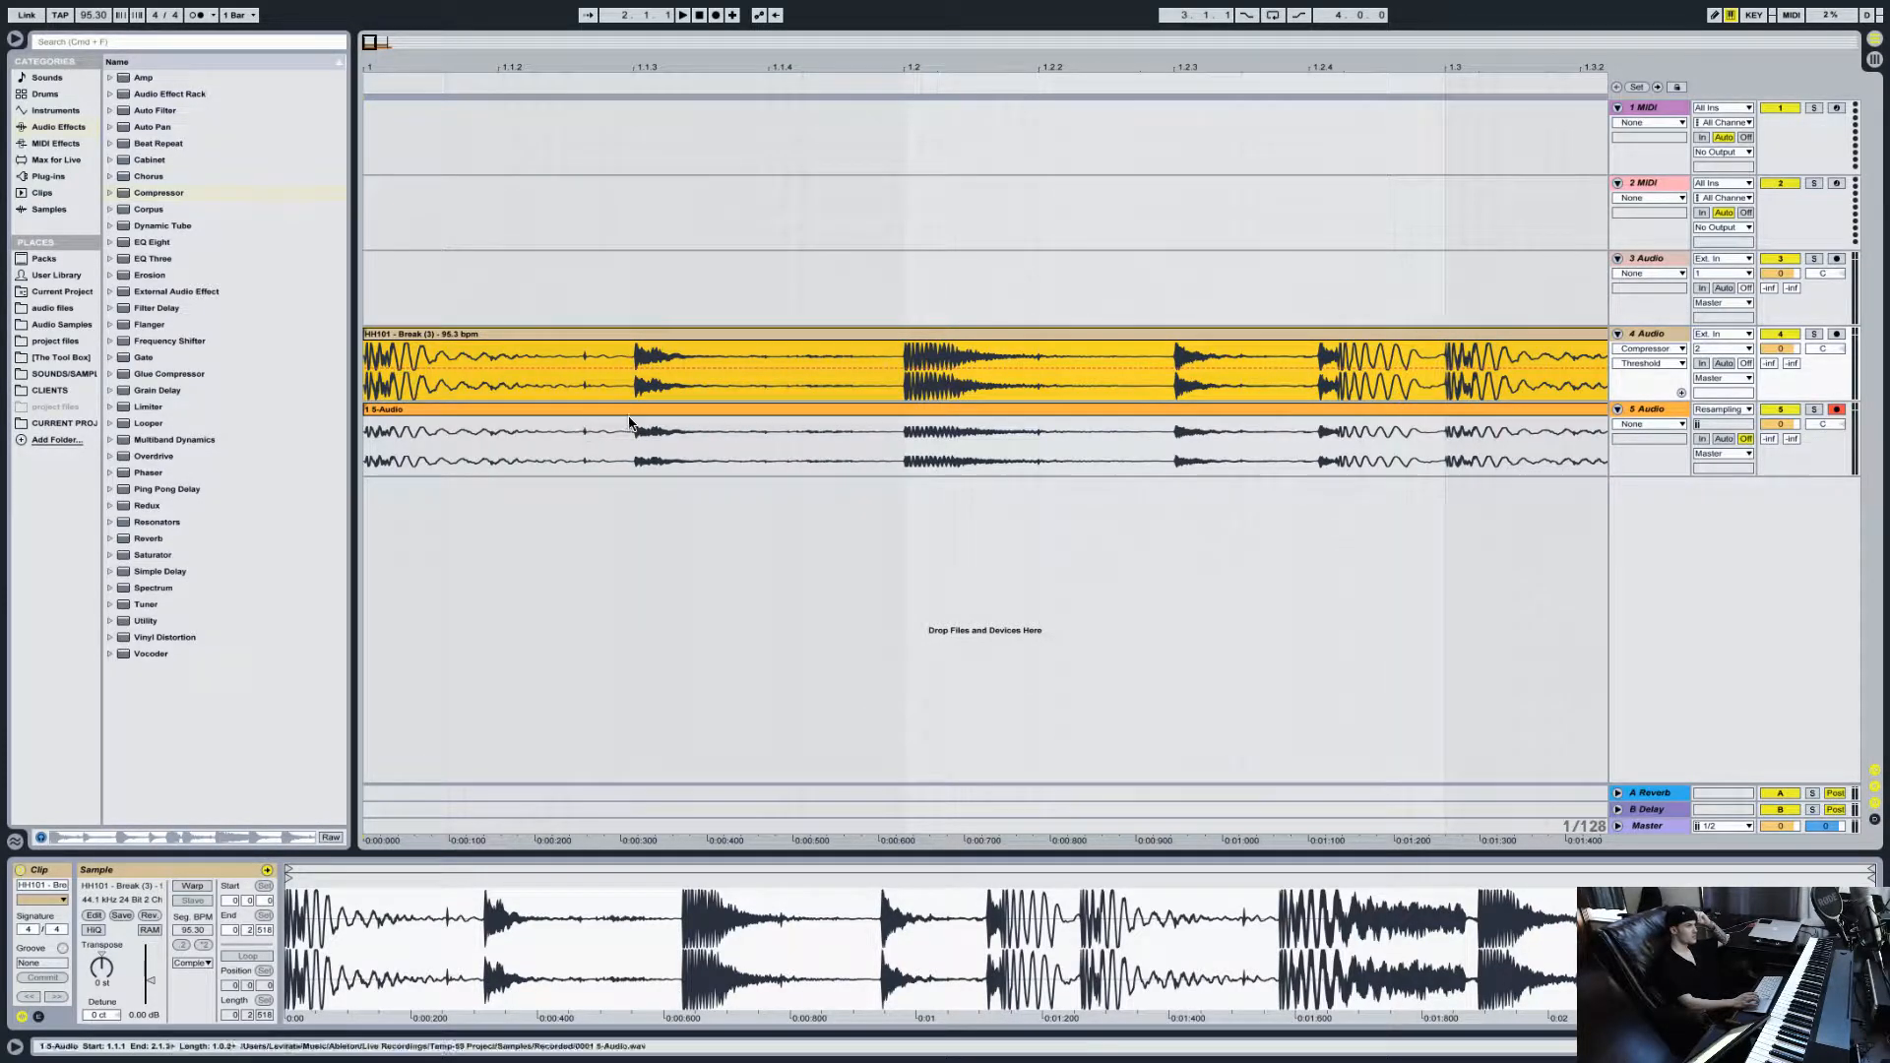
pyautogui.hscroll(4, 895, 415)
pyautogui.hscroll(7, 894, 407)
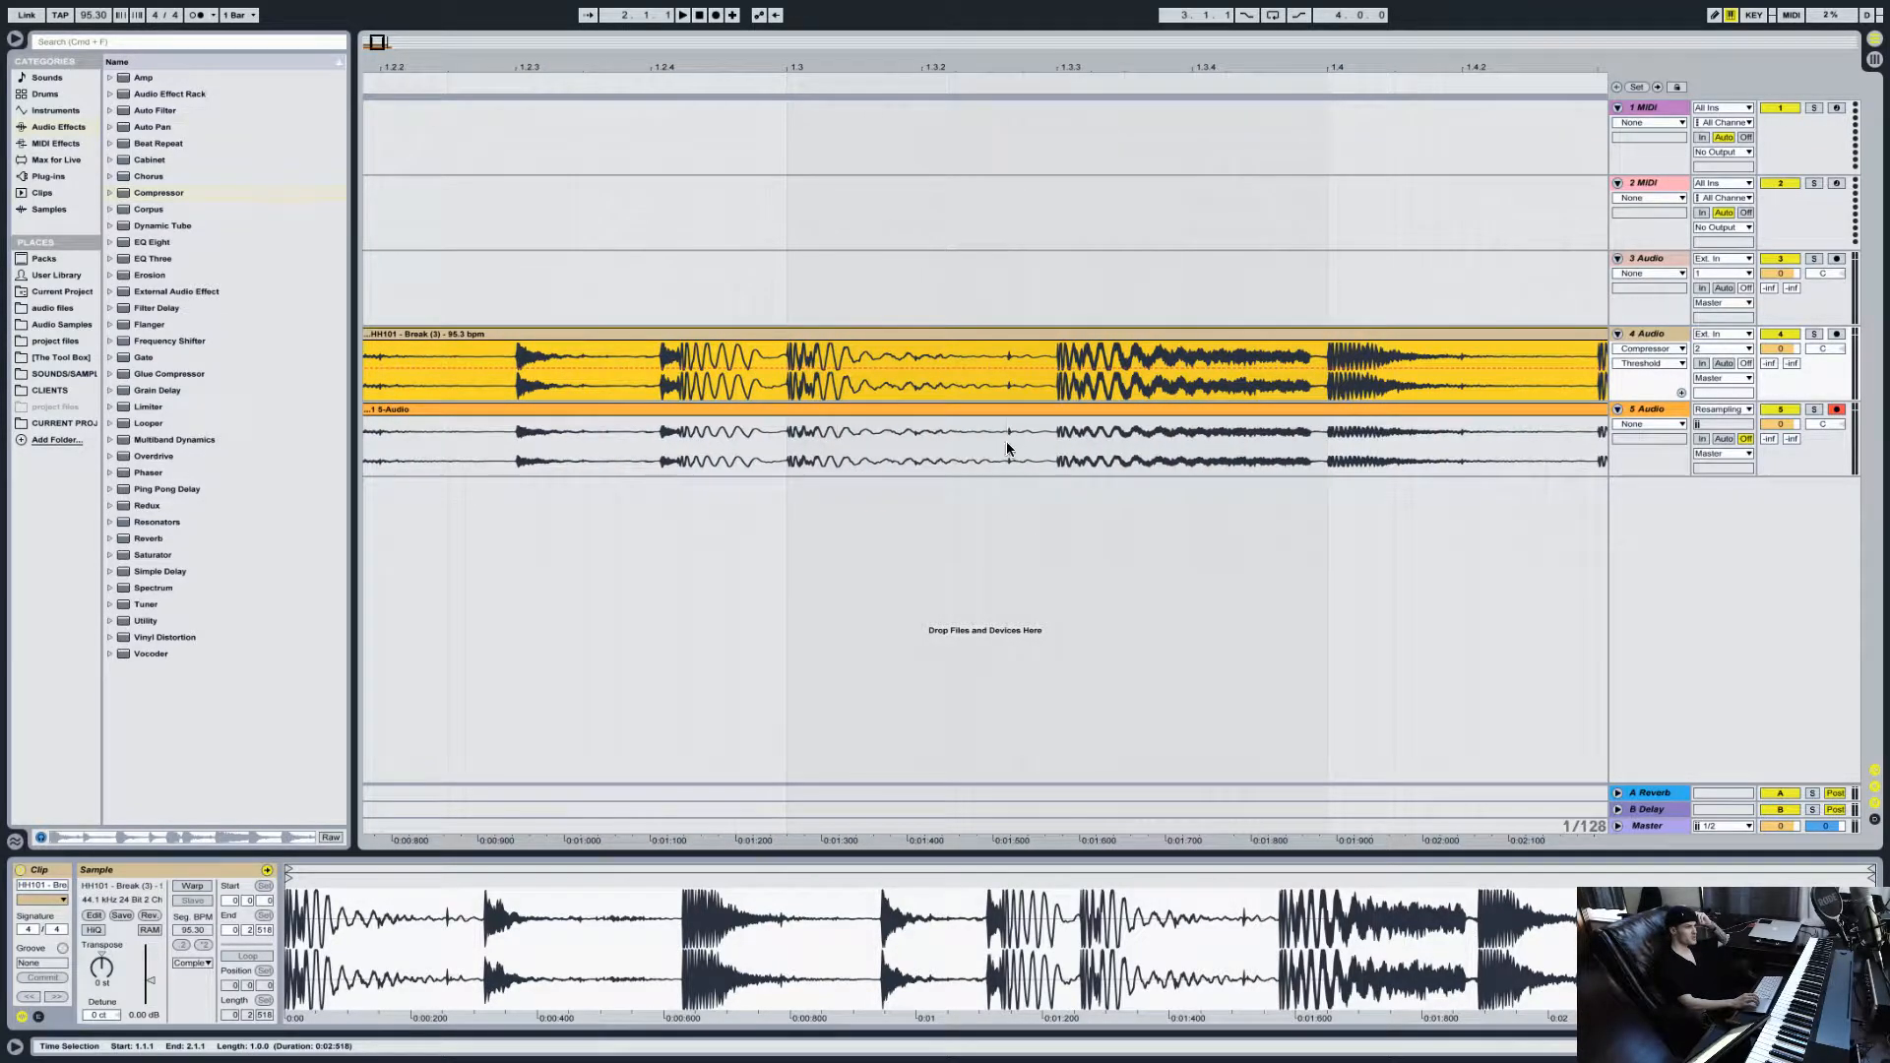
pyautogui.hscroll(7, 992, 394)
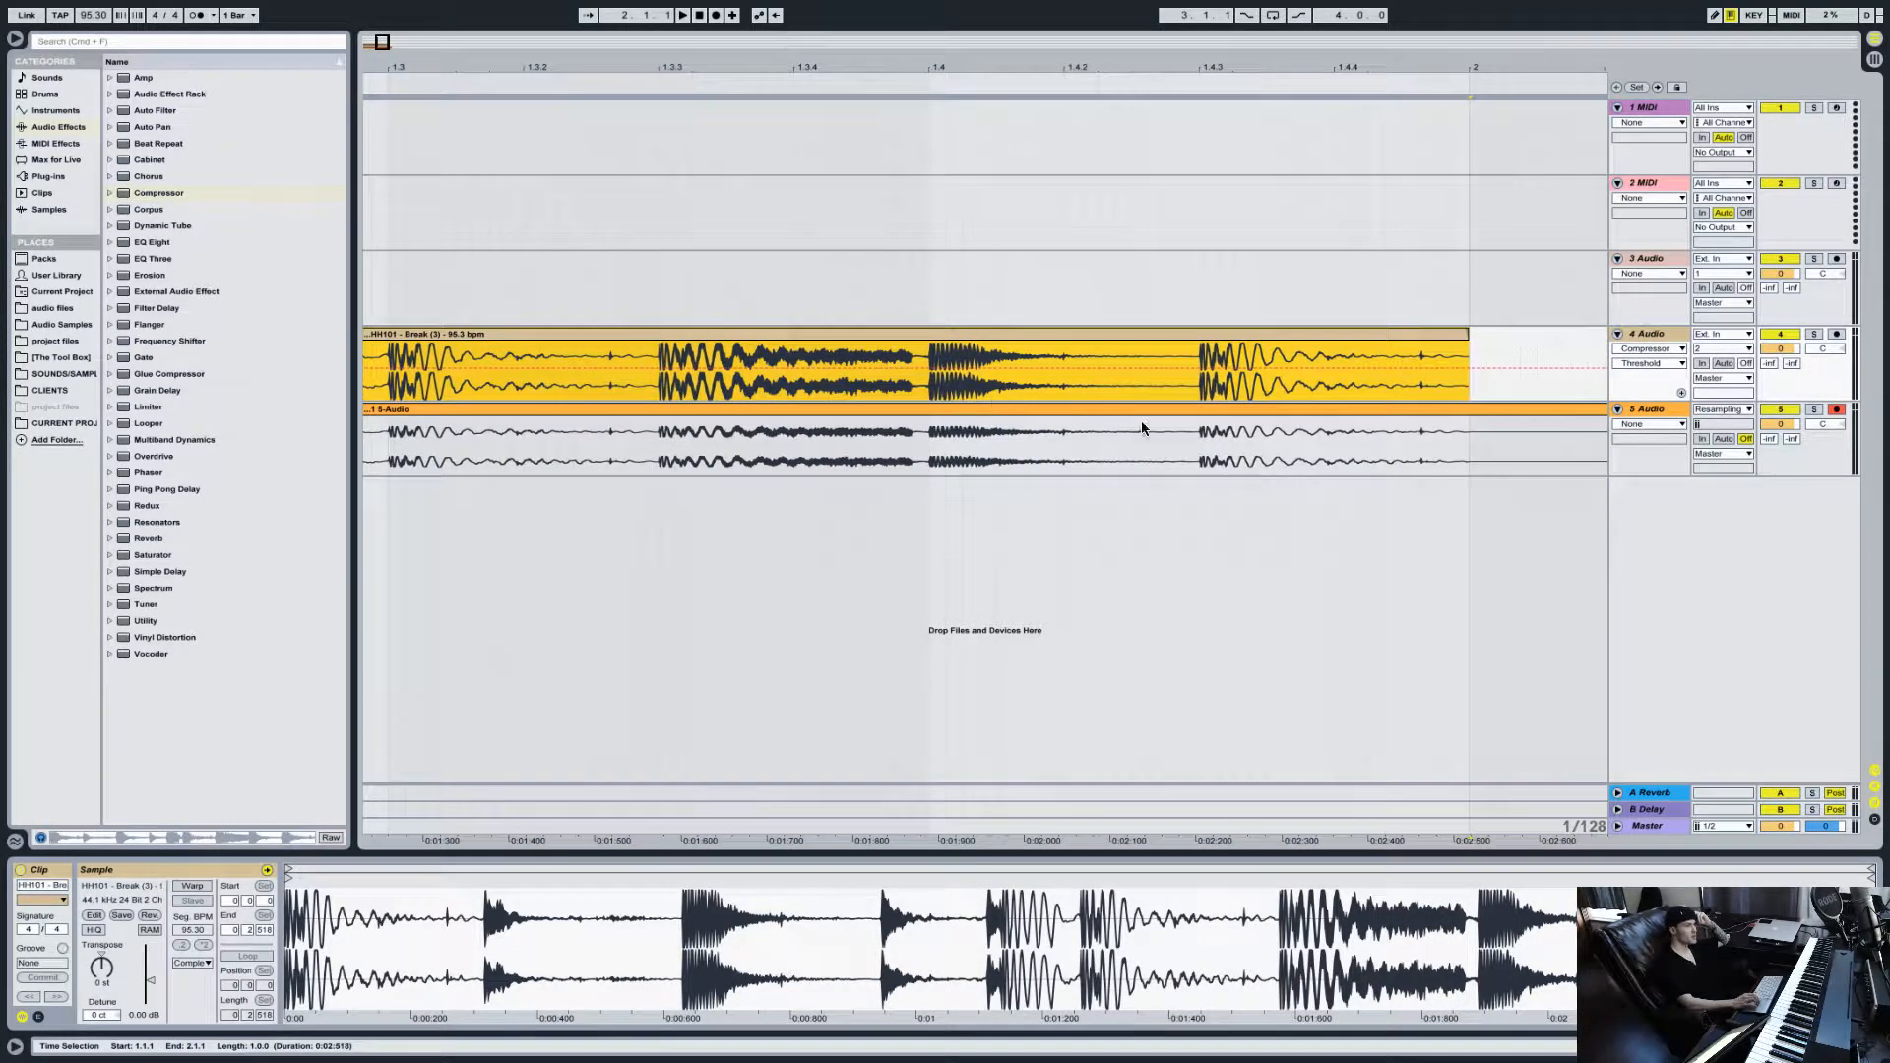
pyautogui.hscroll(-1, 1168, 432)
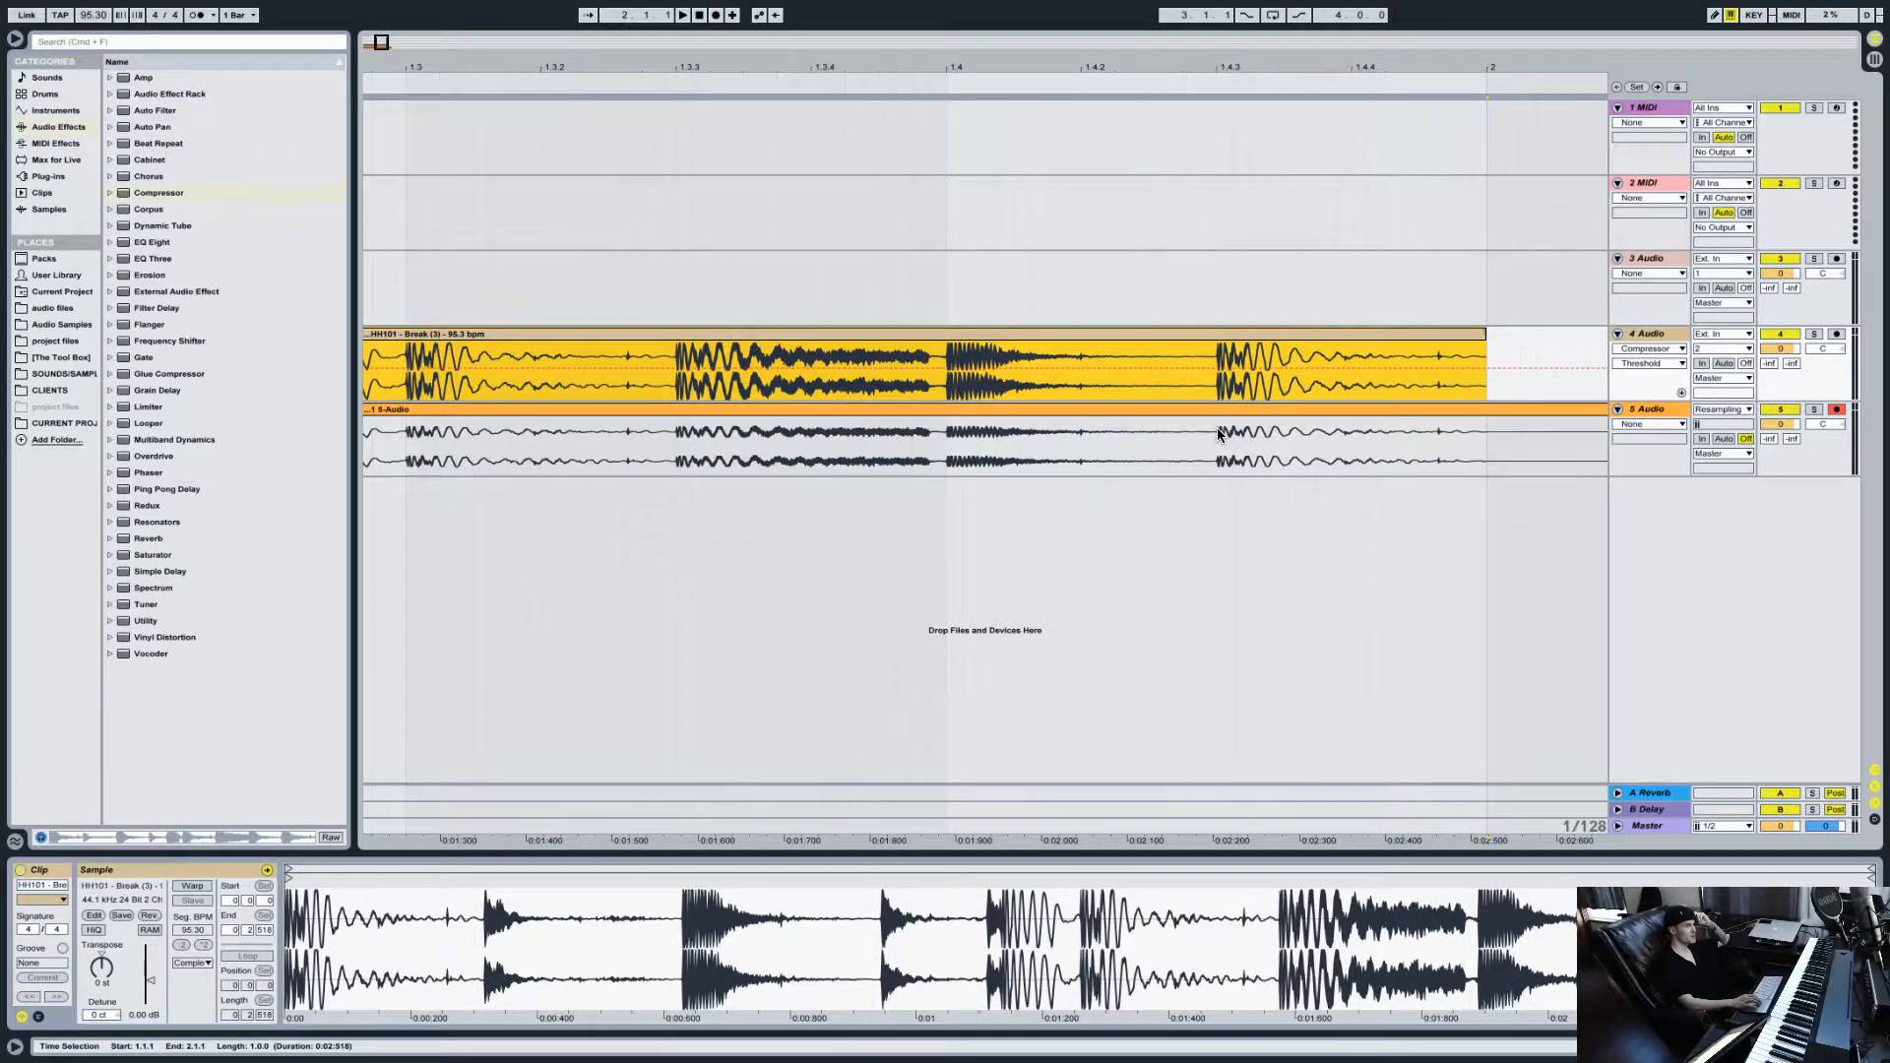
pyautogui.hscroll(-9, 1216, 432)
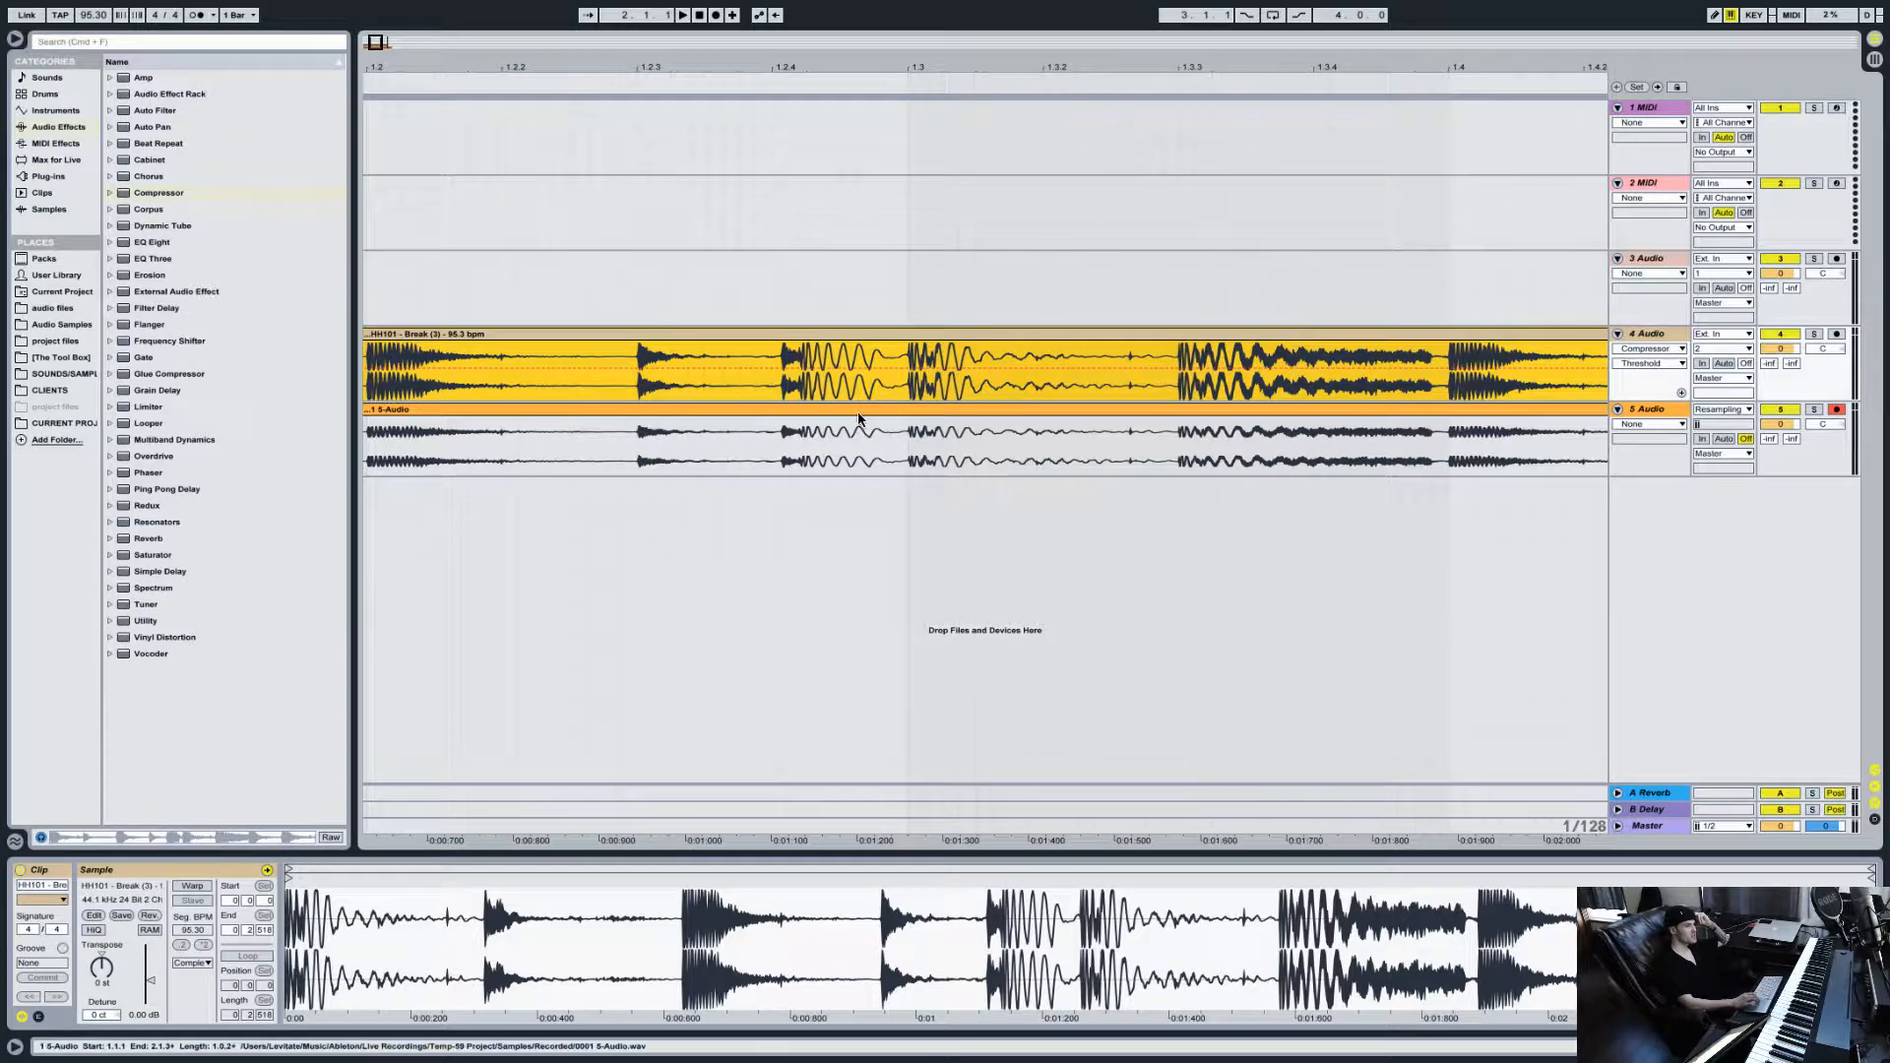
pyautogui.hscroll(-10, 788, 439)
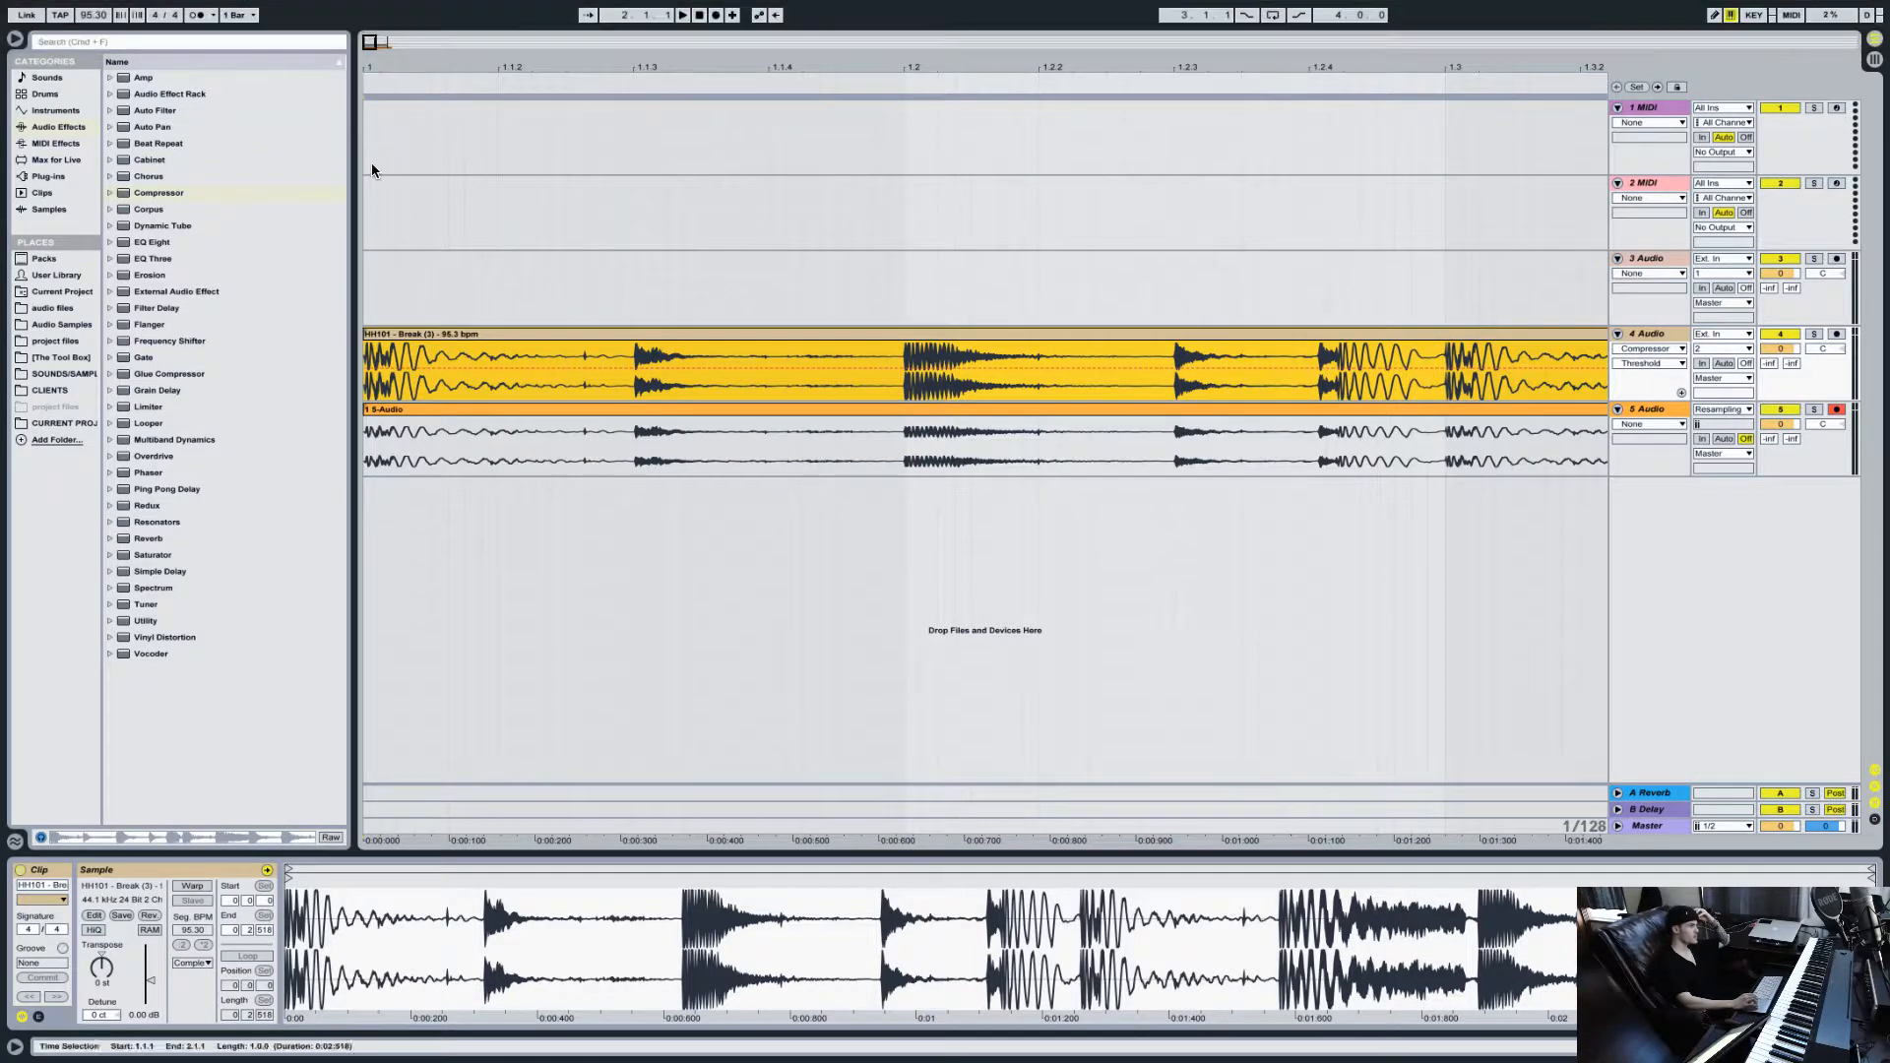
pyautogui.moveTo(370, 43); pyautogui.dragTo(369, 12)
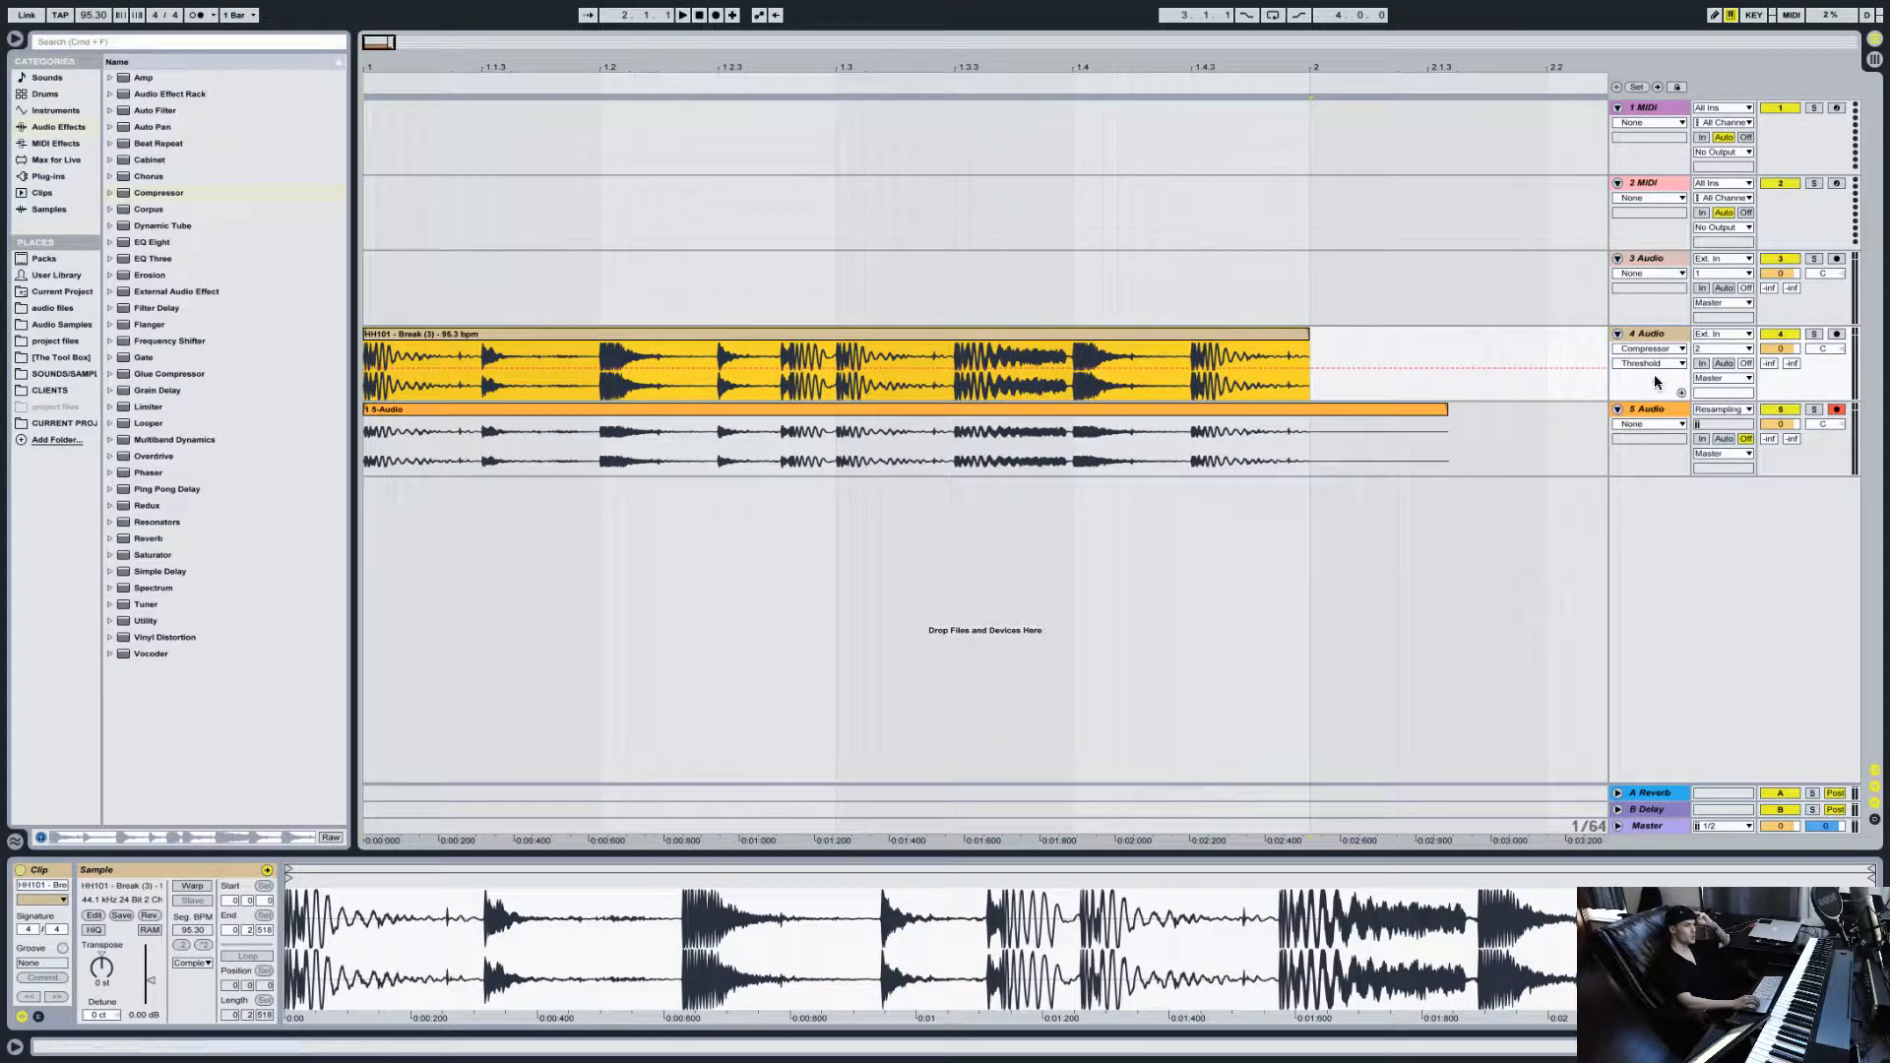
# Step: Add an audio track below 5 Audio, set its input to Resampling, arm it for recording, and mute 5 Audio
pyautogui.click(1631, 418)
pyautogui.press('super+t')
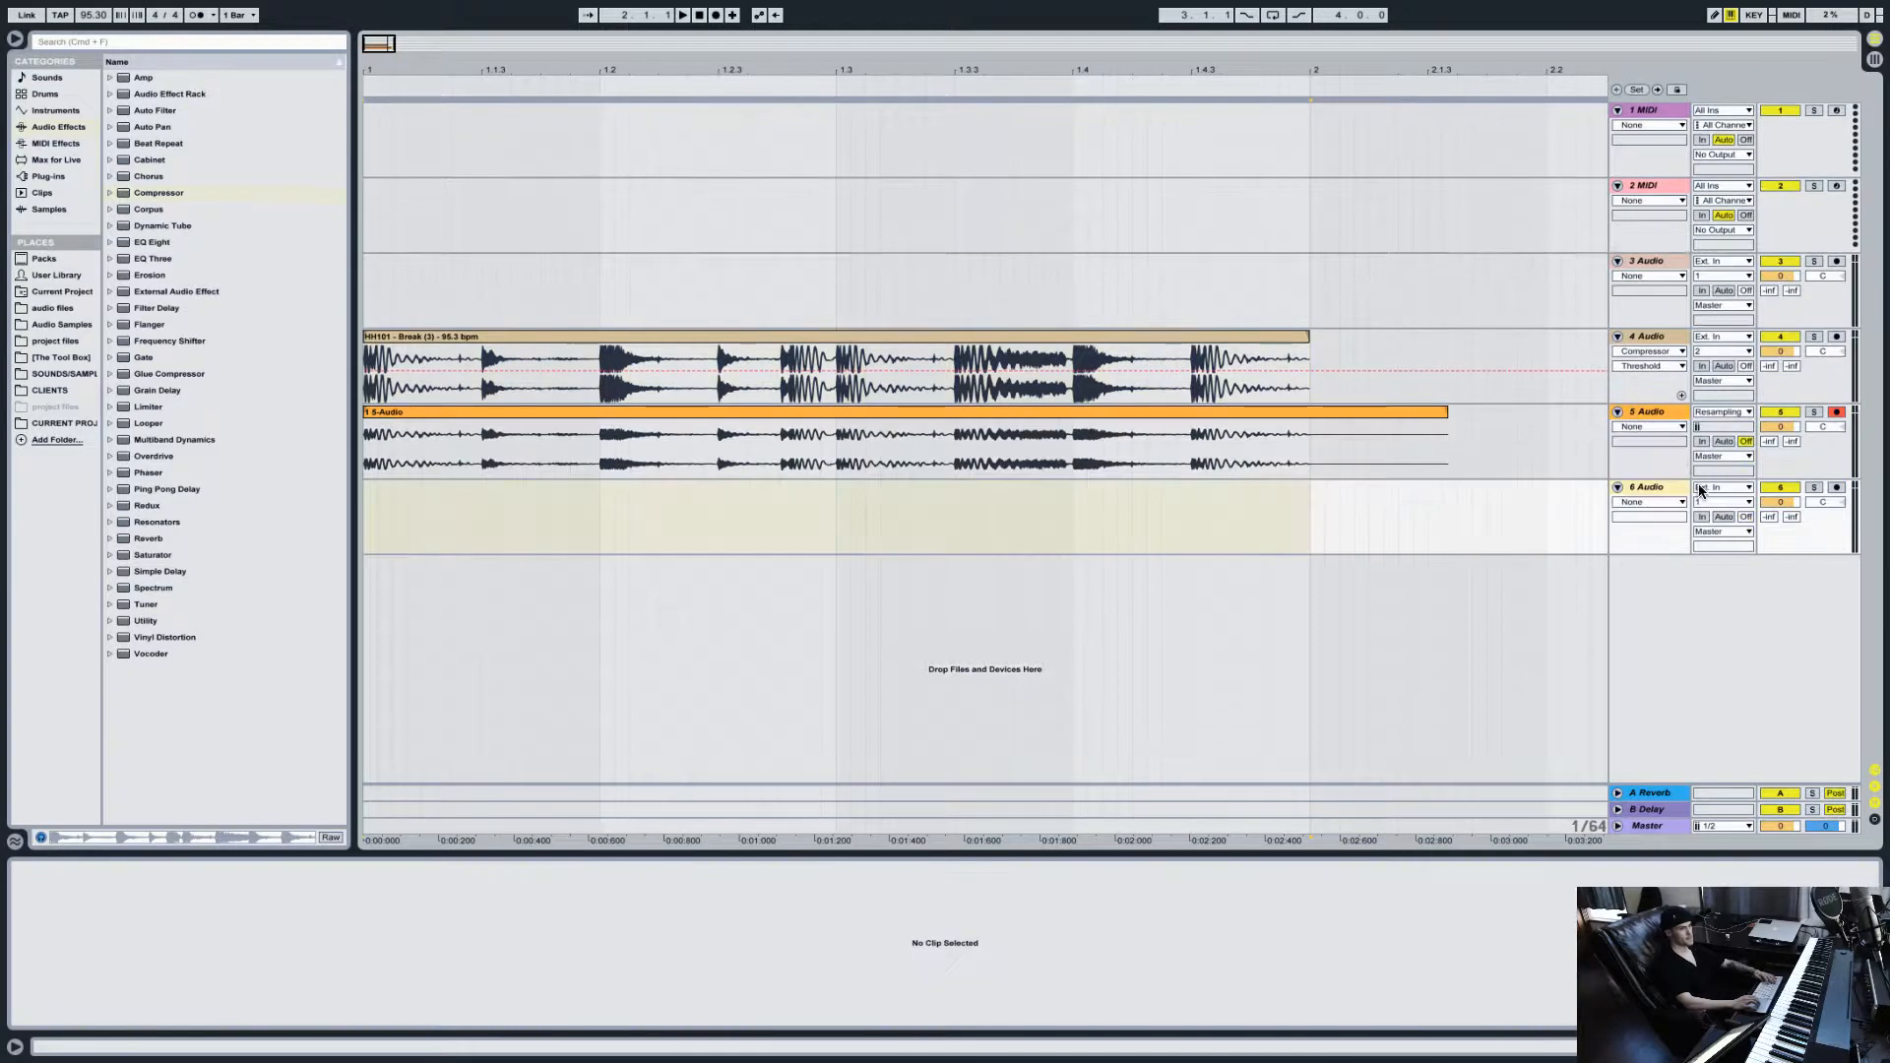
pyautogui.click(1723, 488)
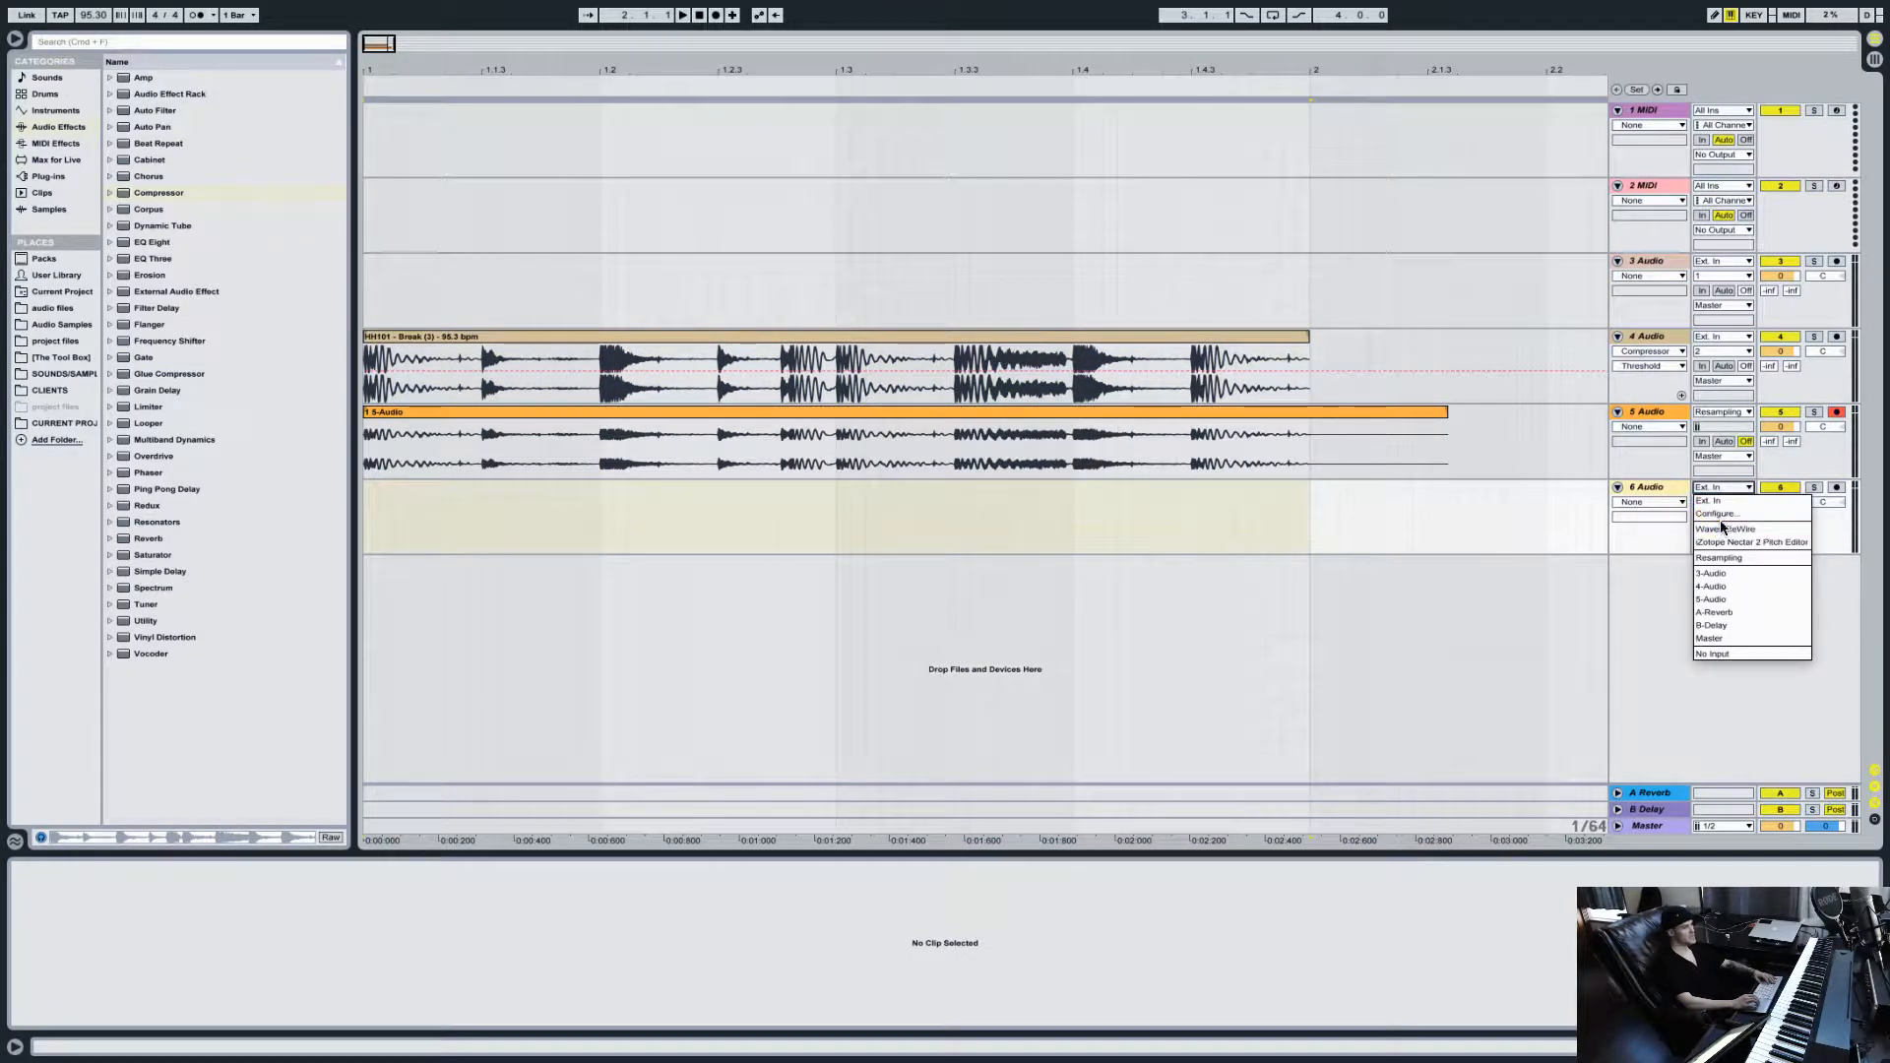
pyautogui.click(1722, 558)
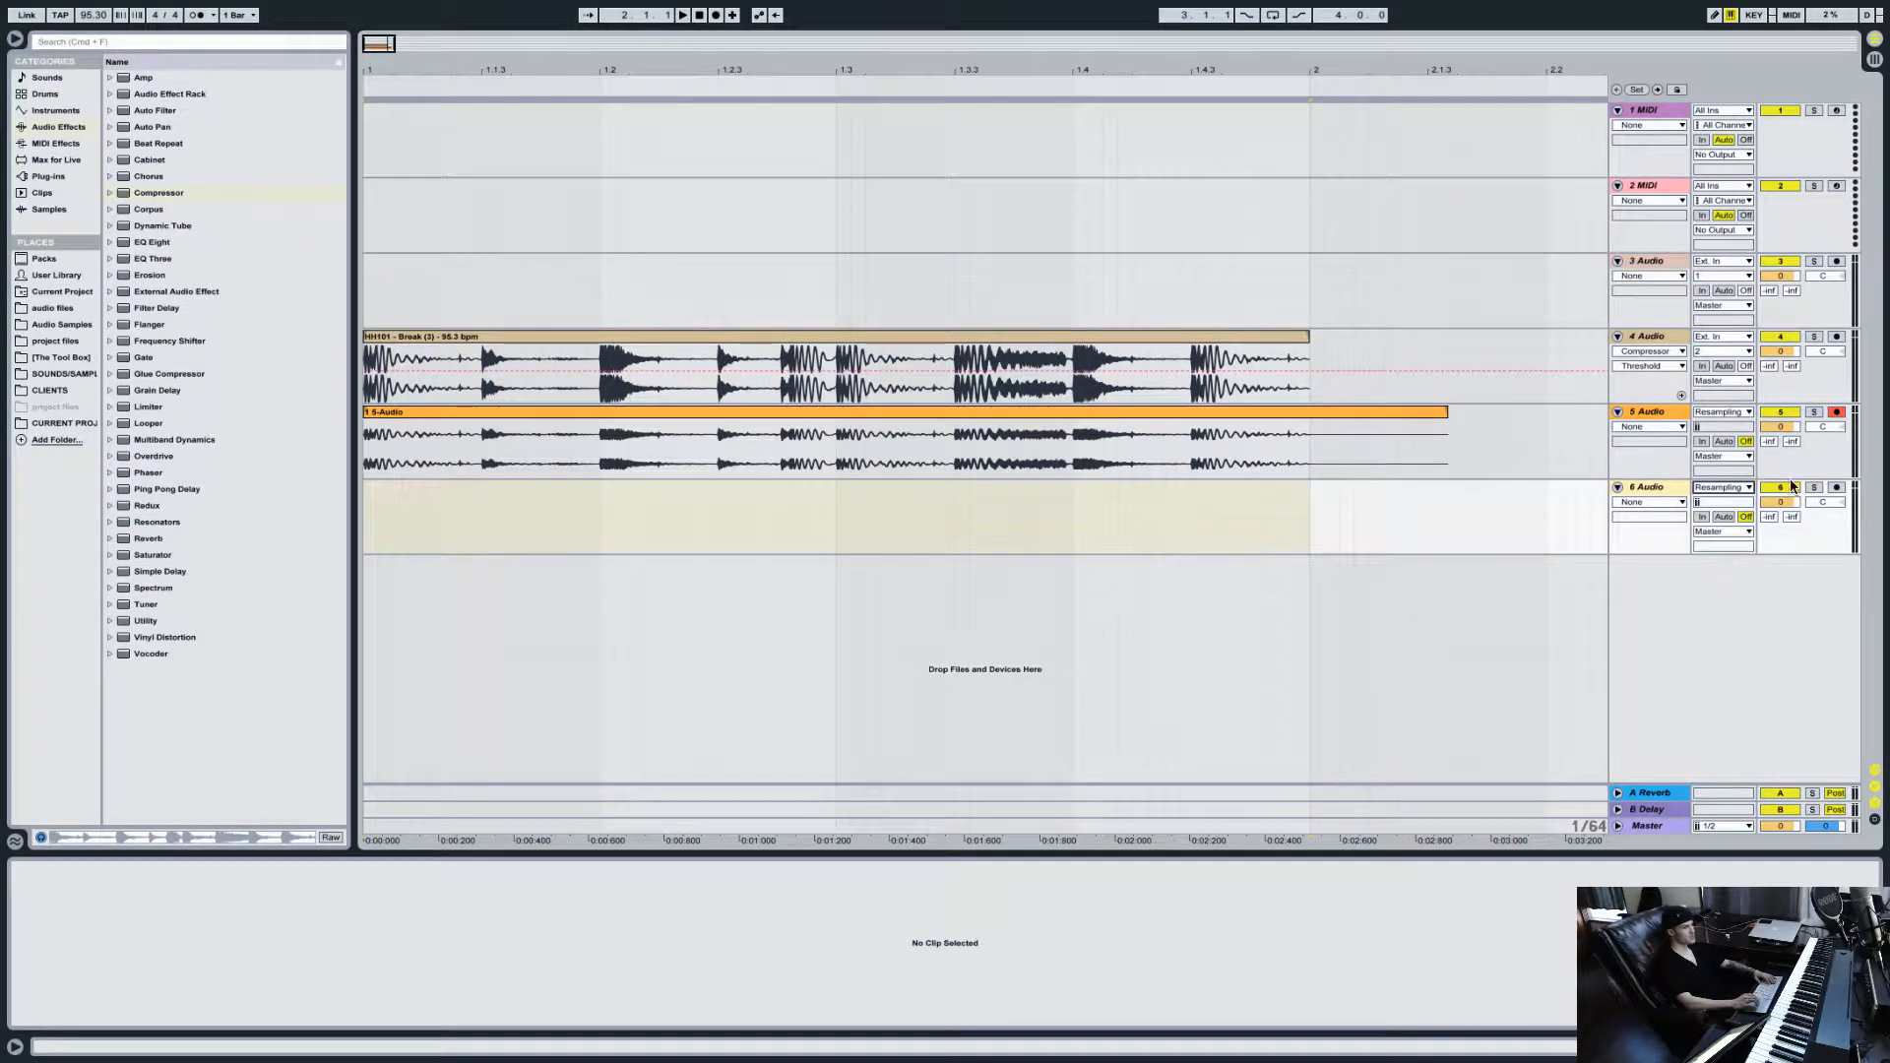
pyautogui.click(1836, 487)
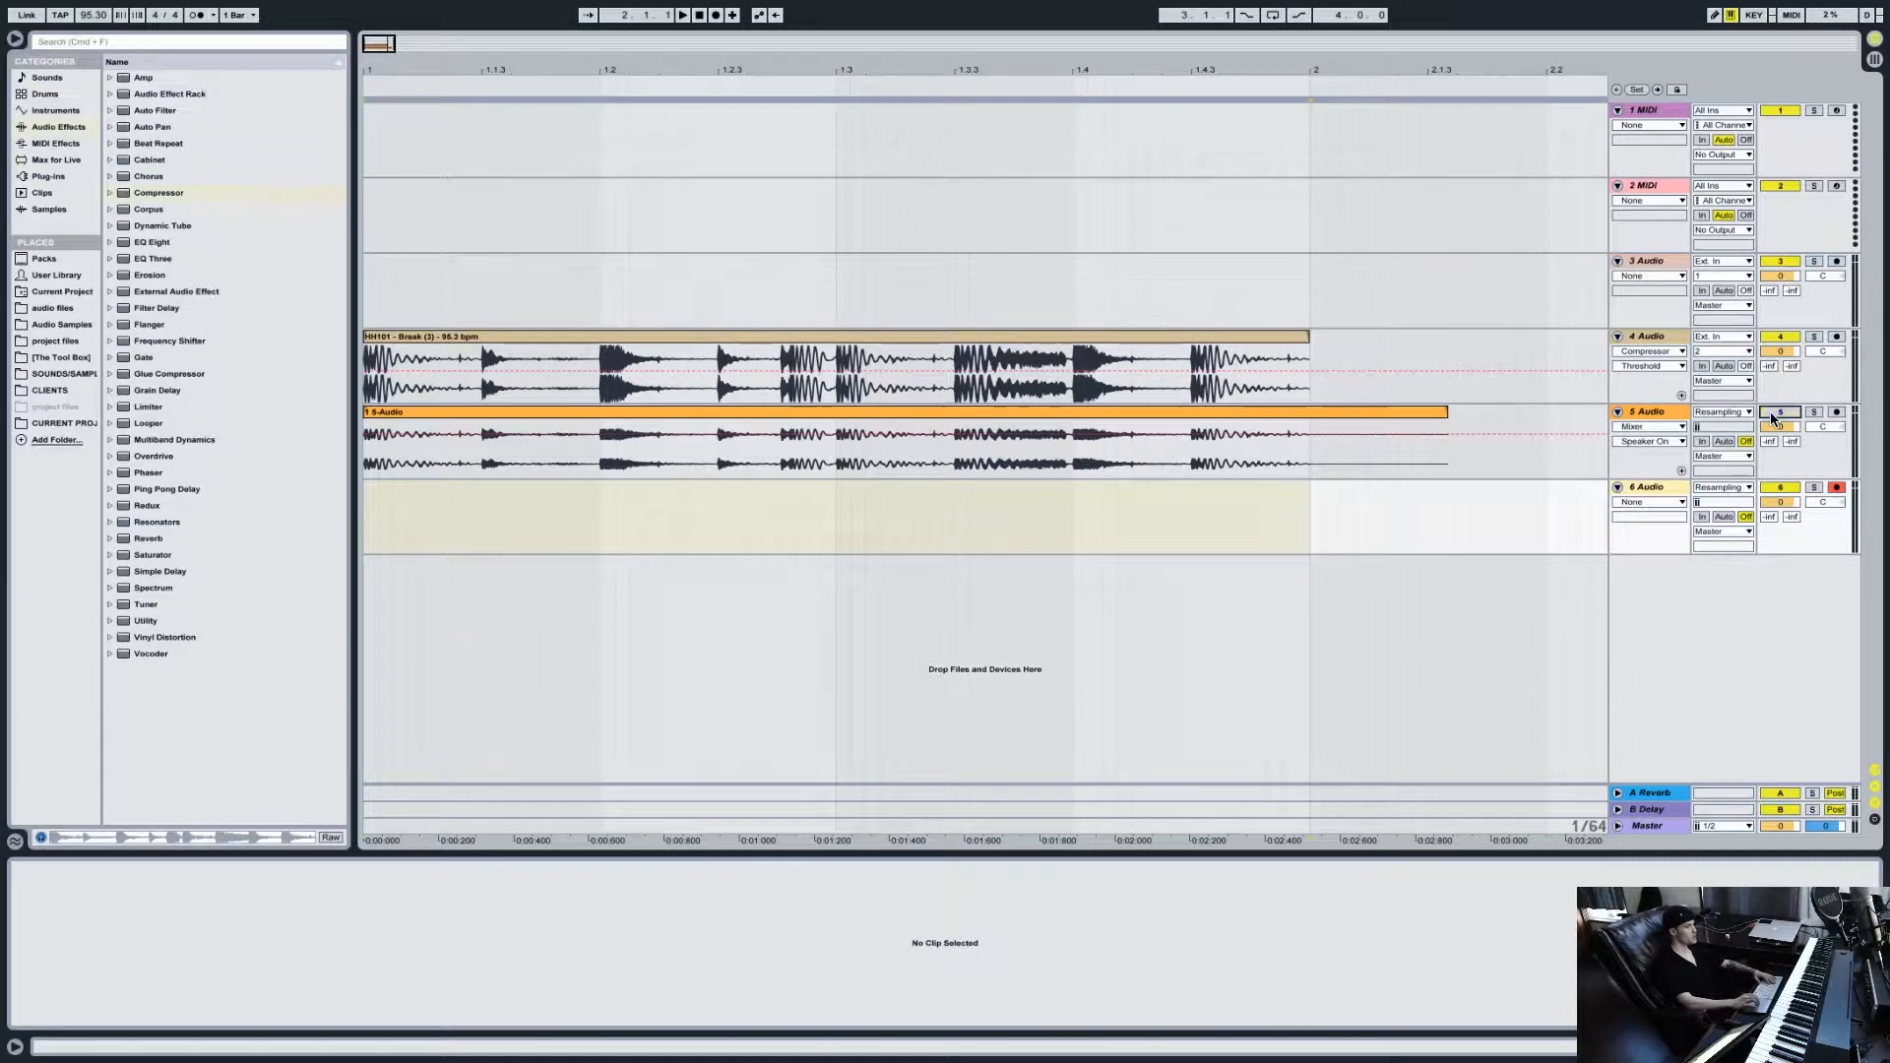
pyautogui.click(1639, 489)
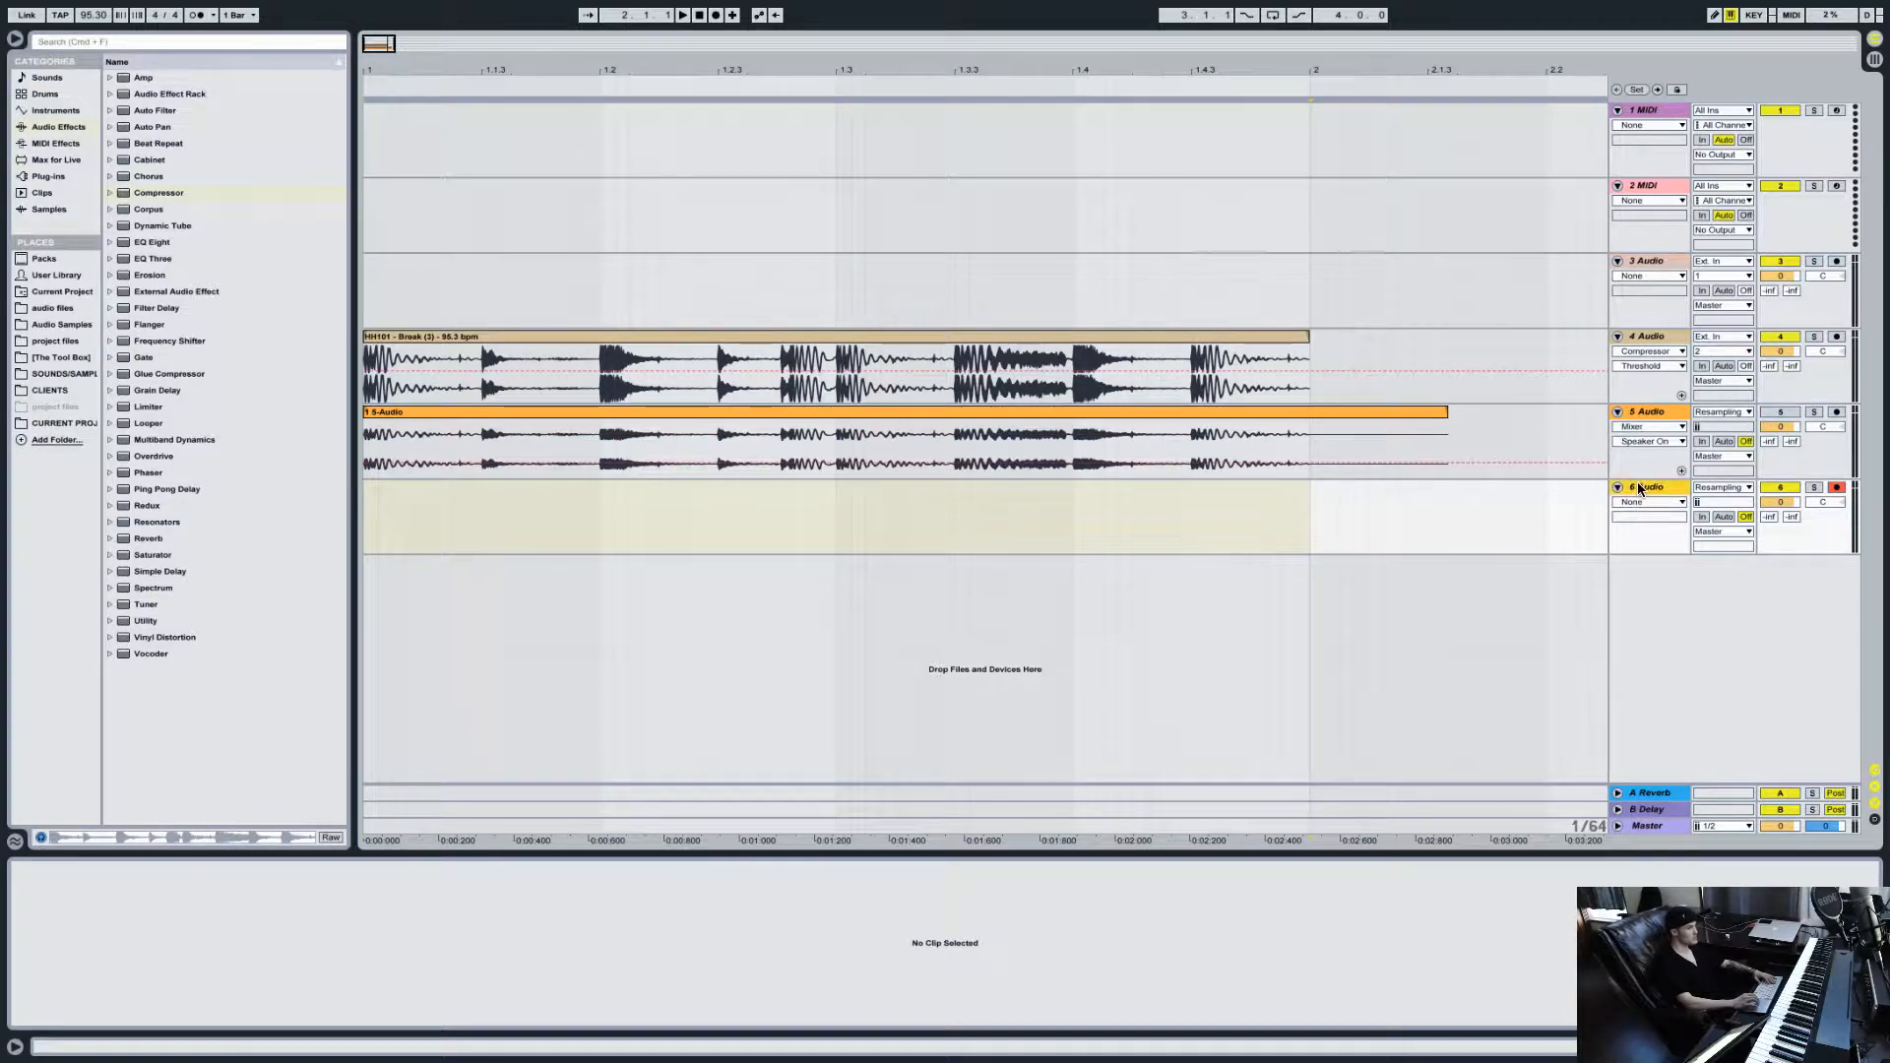
# Step: Turn on Makeup in the 4 Audio Compressor and record the break onto the 6 Audio track, stopping just after bar 2
pyautogui.click(1656, 328)
pyautogui.click(452, 887)
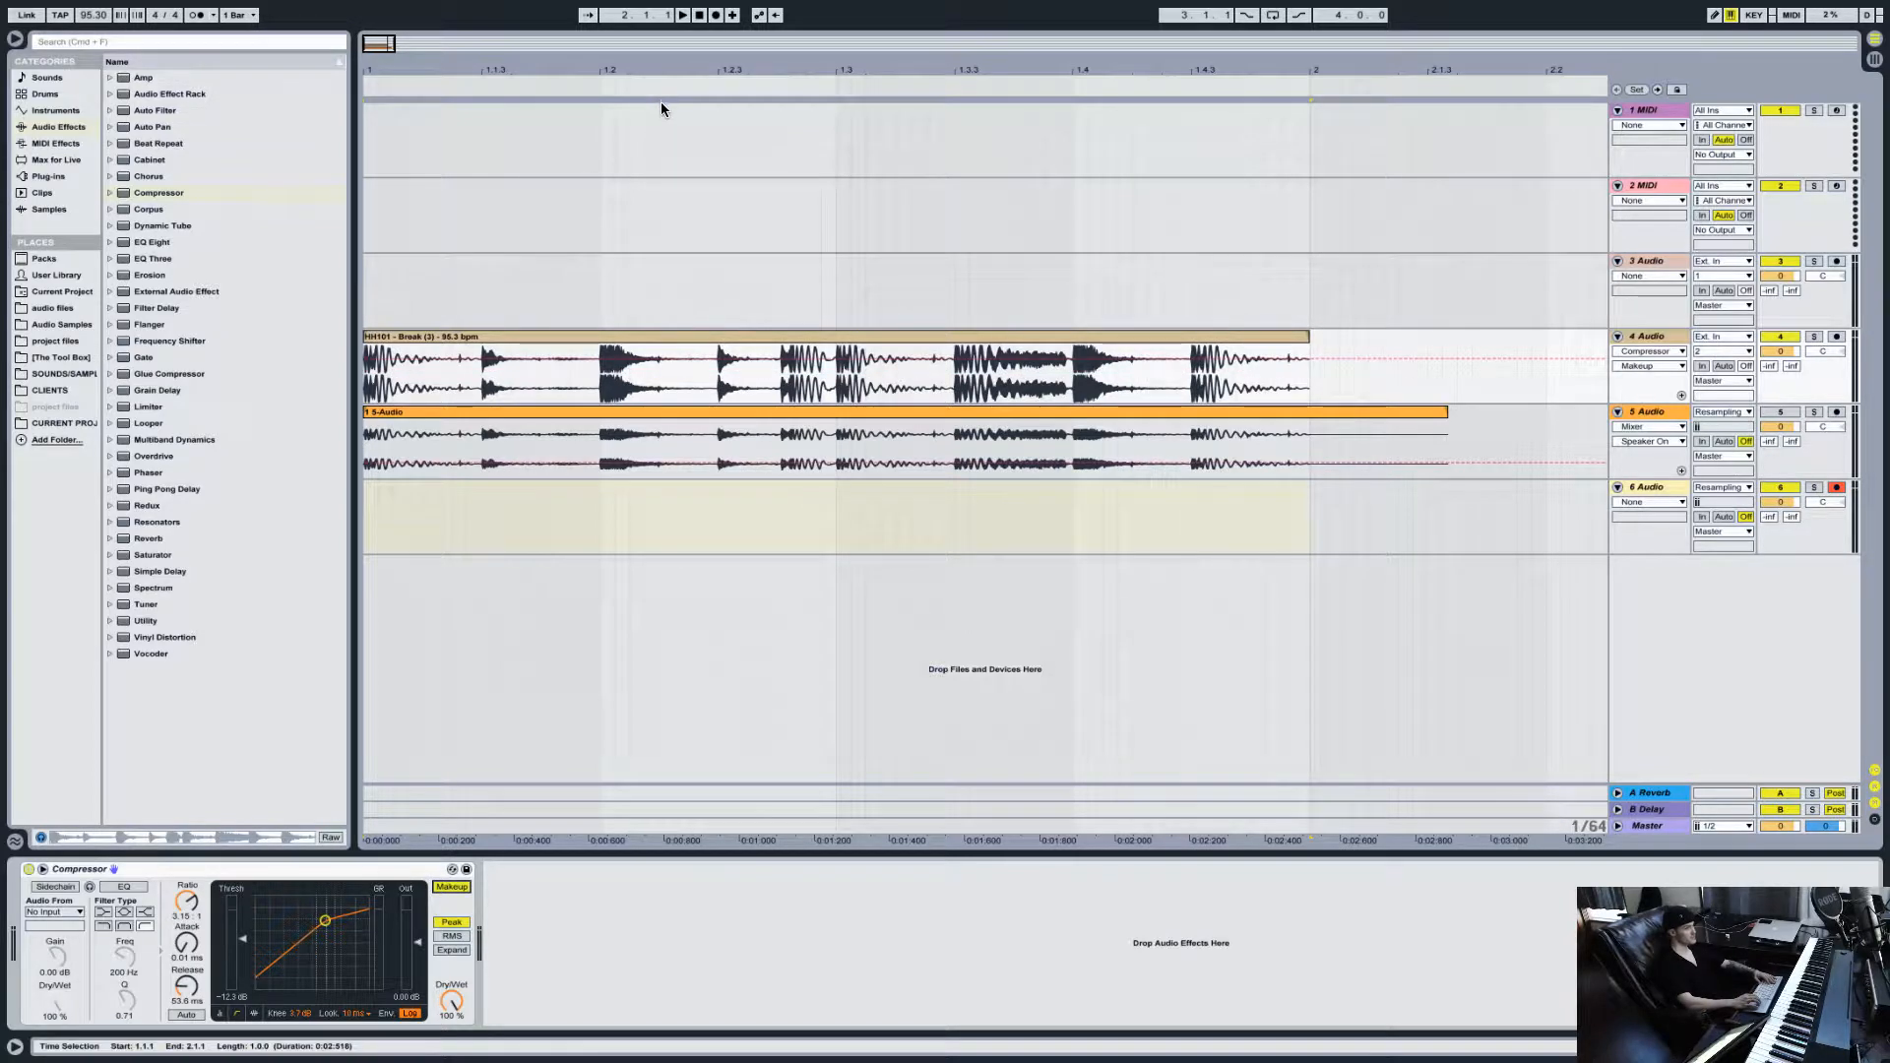
pyautogui.click(716, 17)
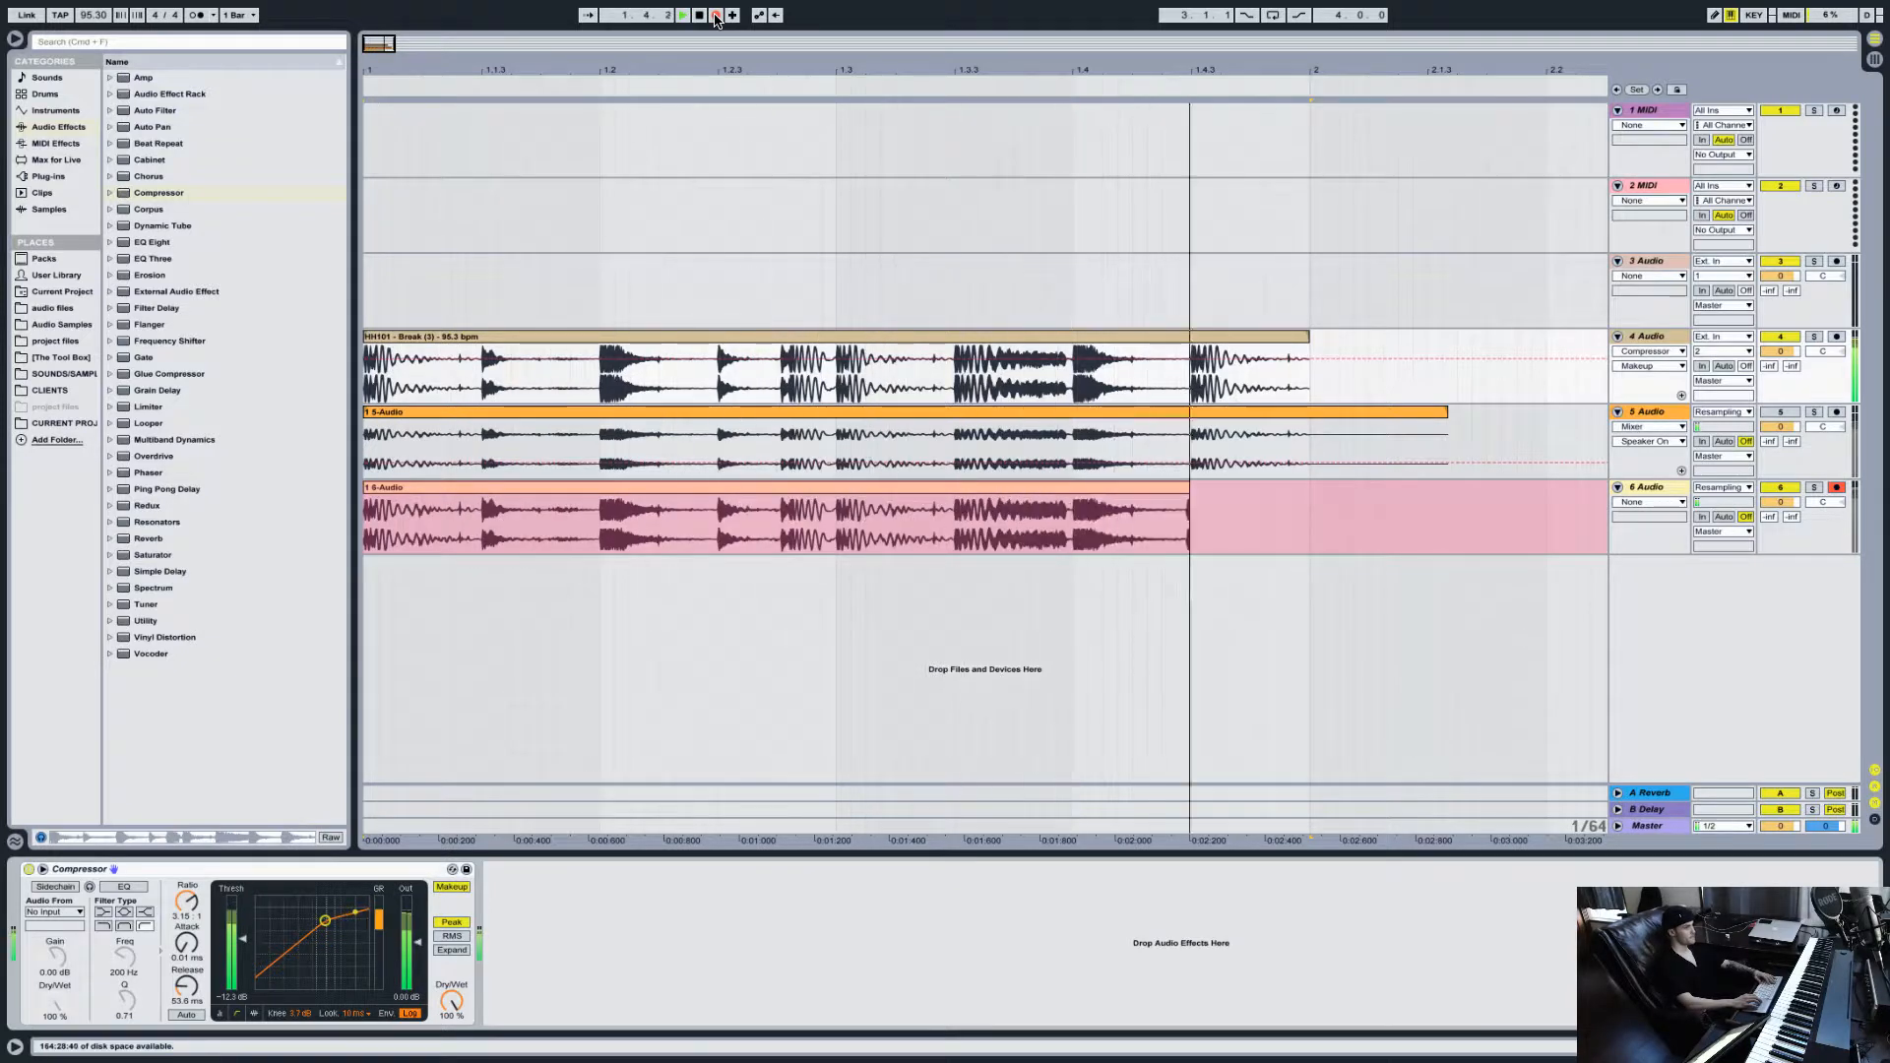
pyautogui.press('space')
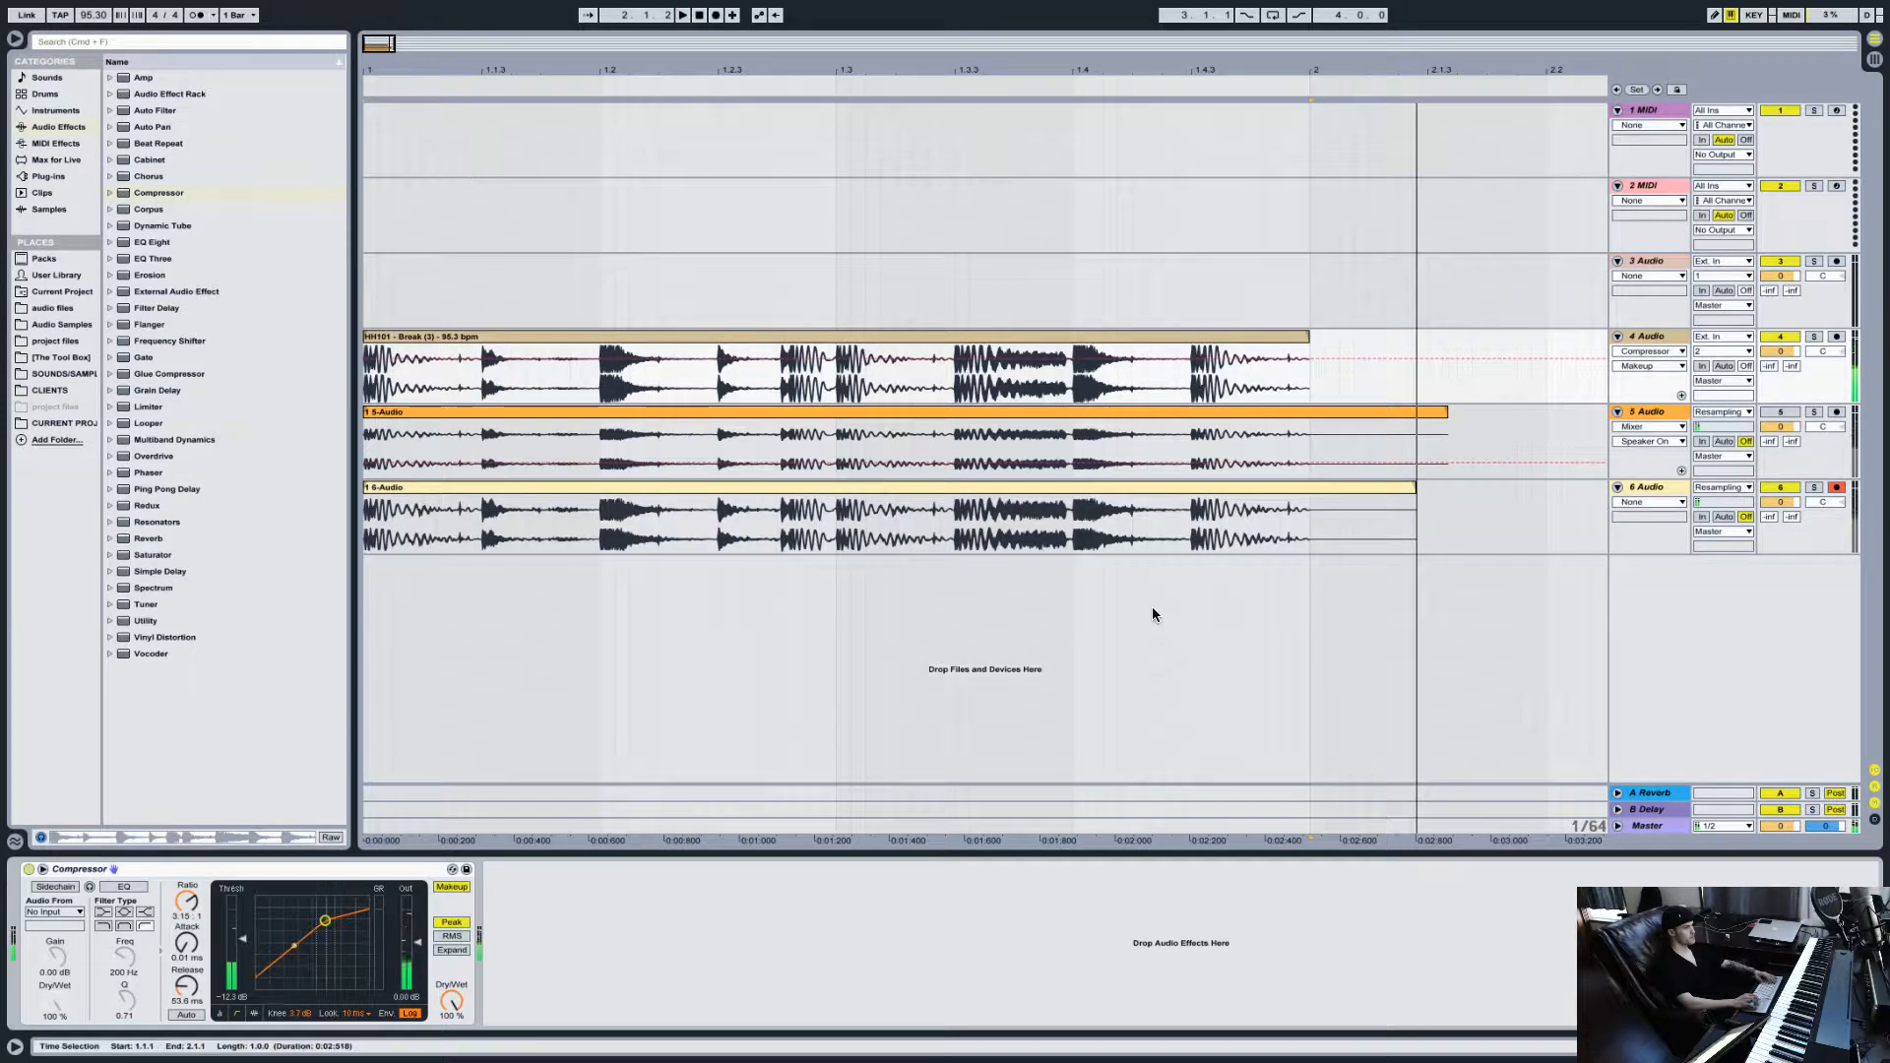
# Step: Compare the 6-Audio waveform with the 5-Audio and original break clips up close, examining the quiet tail before beat 1.2
pyautogui.click(1732, 519)
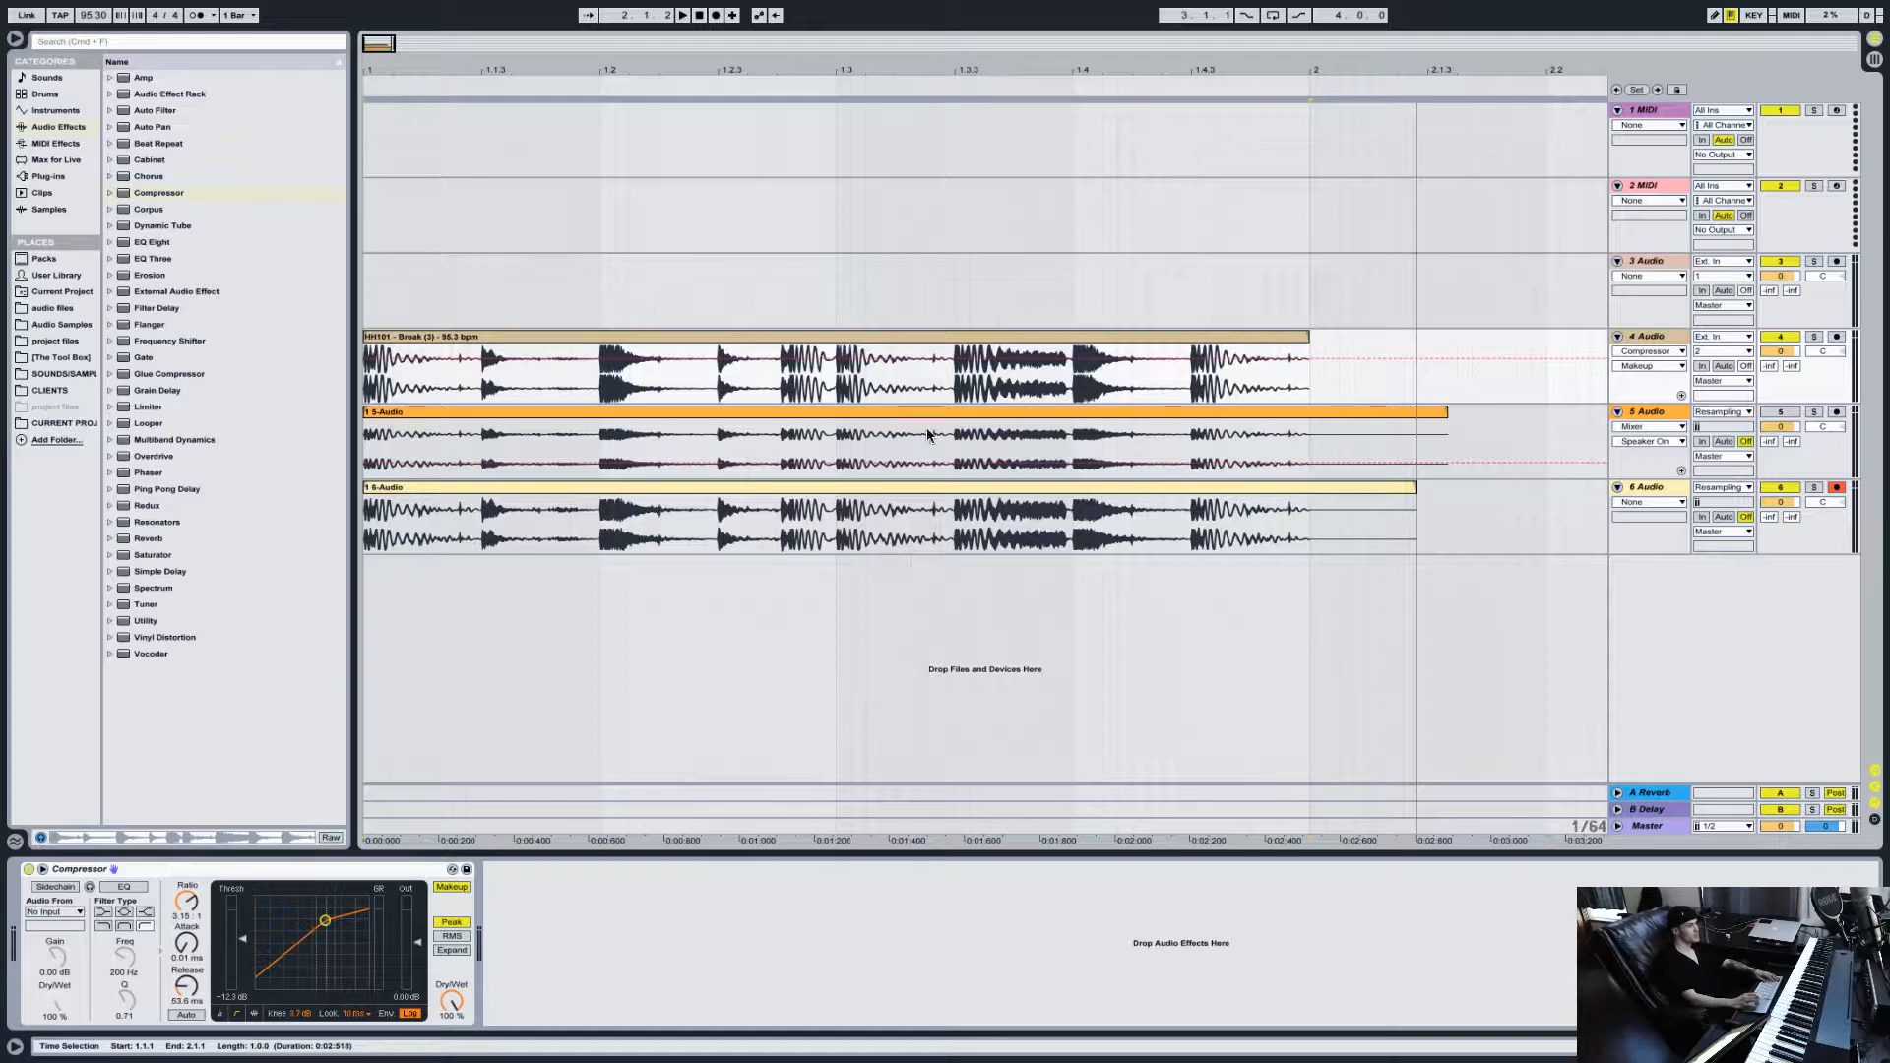
pyautogui.click(1359, 409)
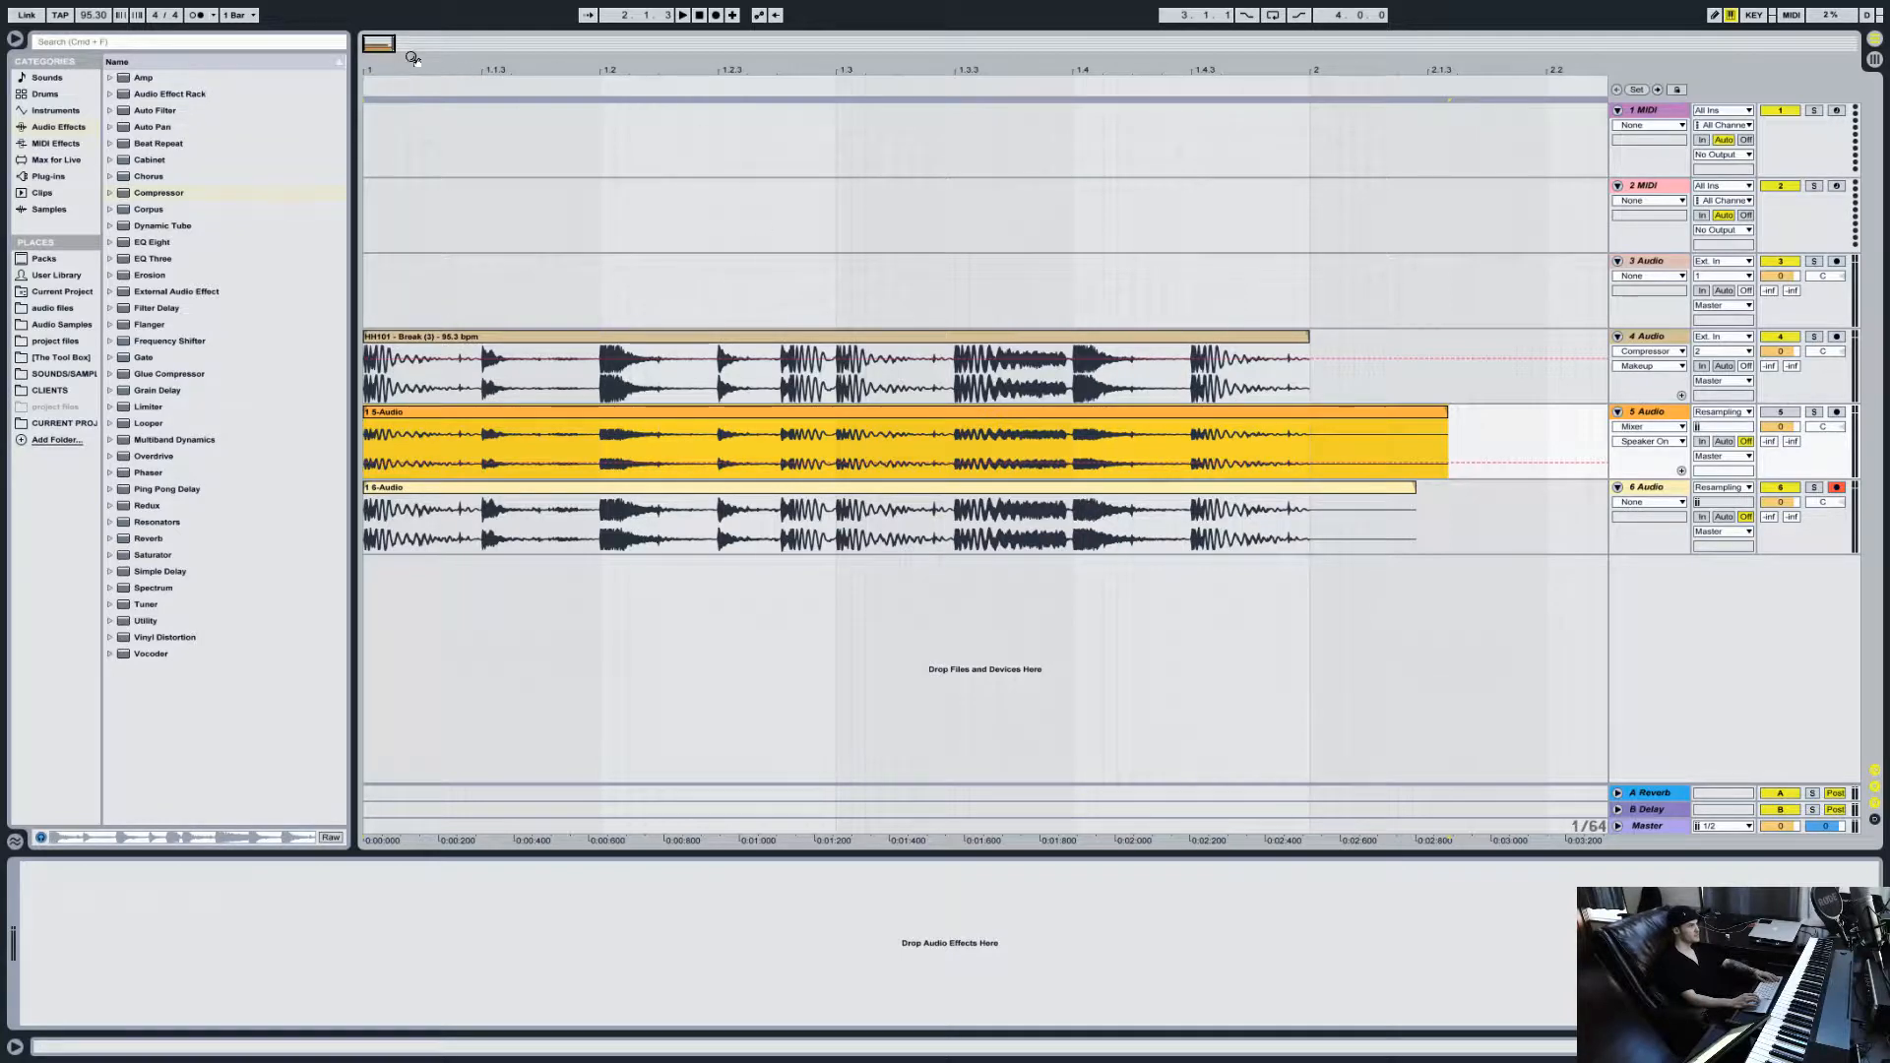
pyautogui.moveTo(375, 48); pyautogui.dragTo(375, 109)
pyautogui.hscroll(-6, 1018, 485)
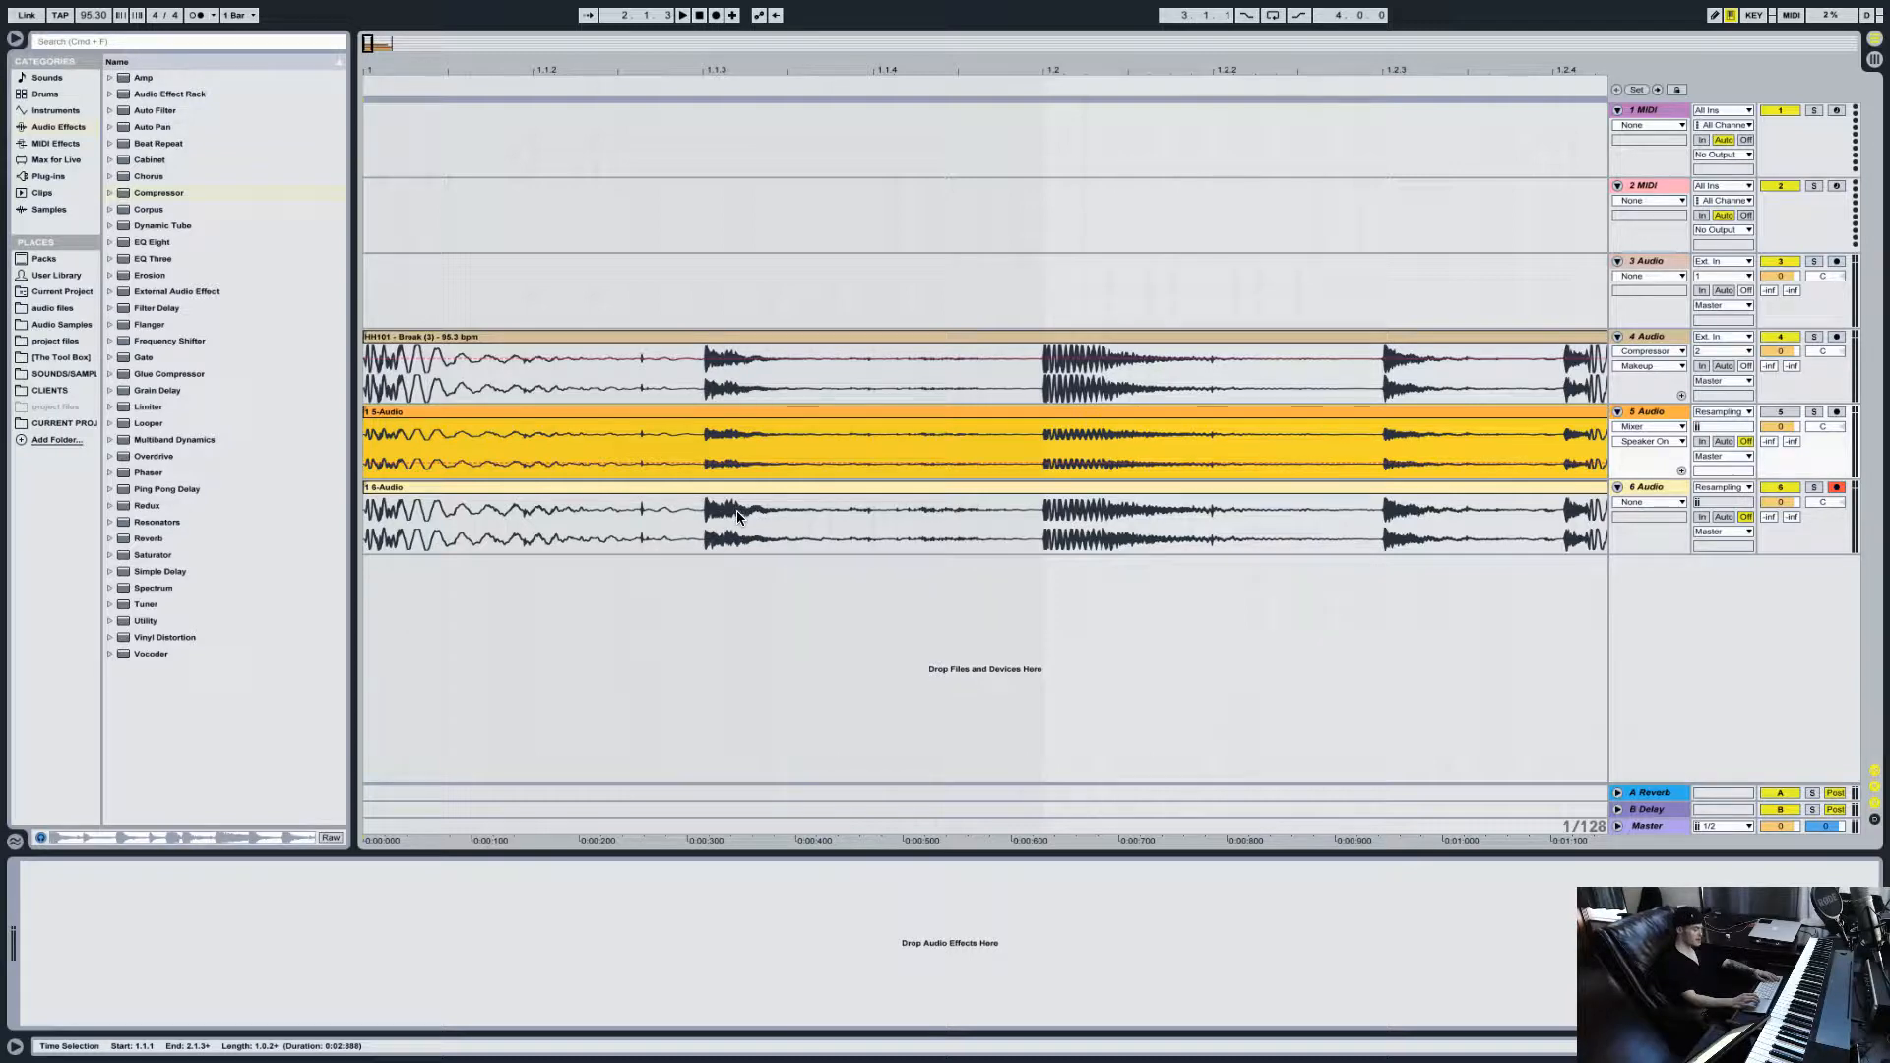
pyautogui.moveTo(949, 519); pyautogui.dragTo(1003, 519)
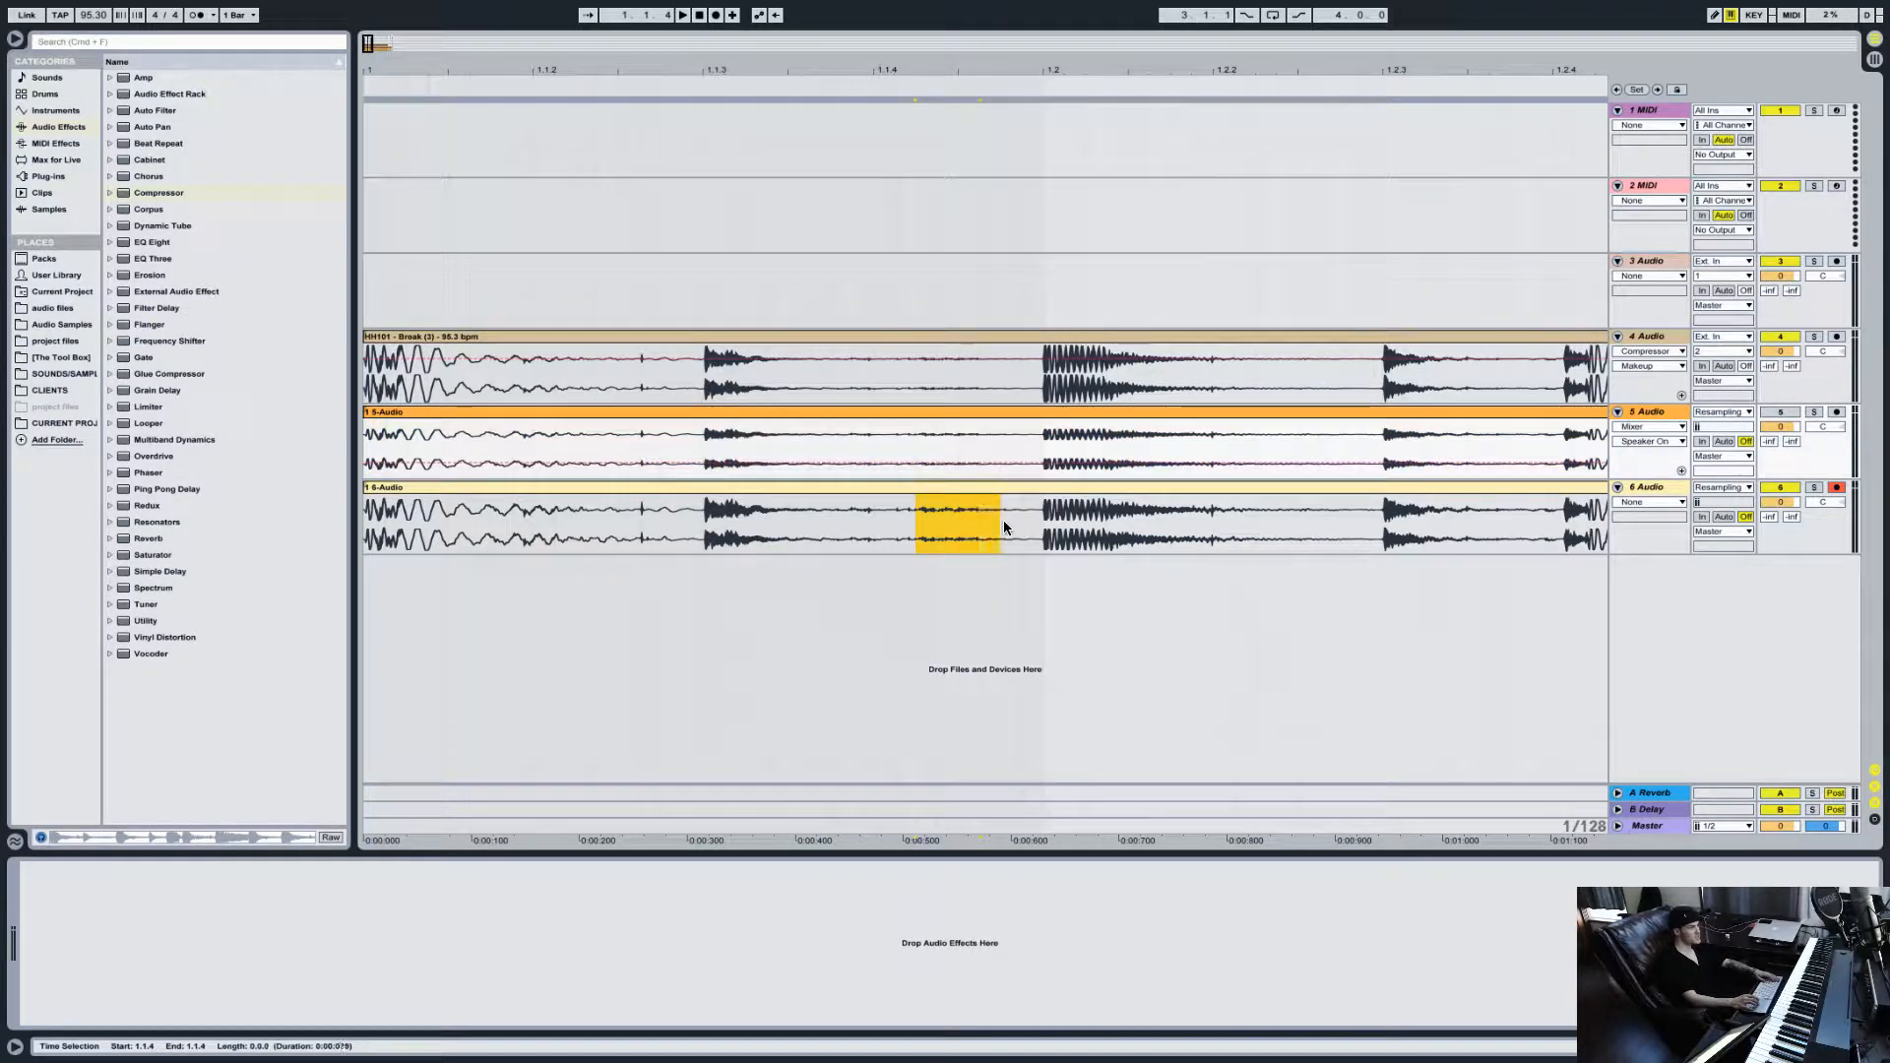
# Step: Move the 6 Audio track above 5 Audio so it sits directly below the original break track
pyautogui.moveTo(1637, 477); pyautogui.dragTo(1634, 418)
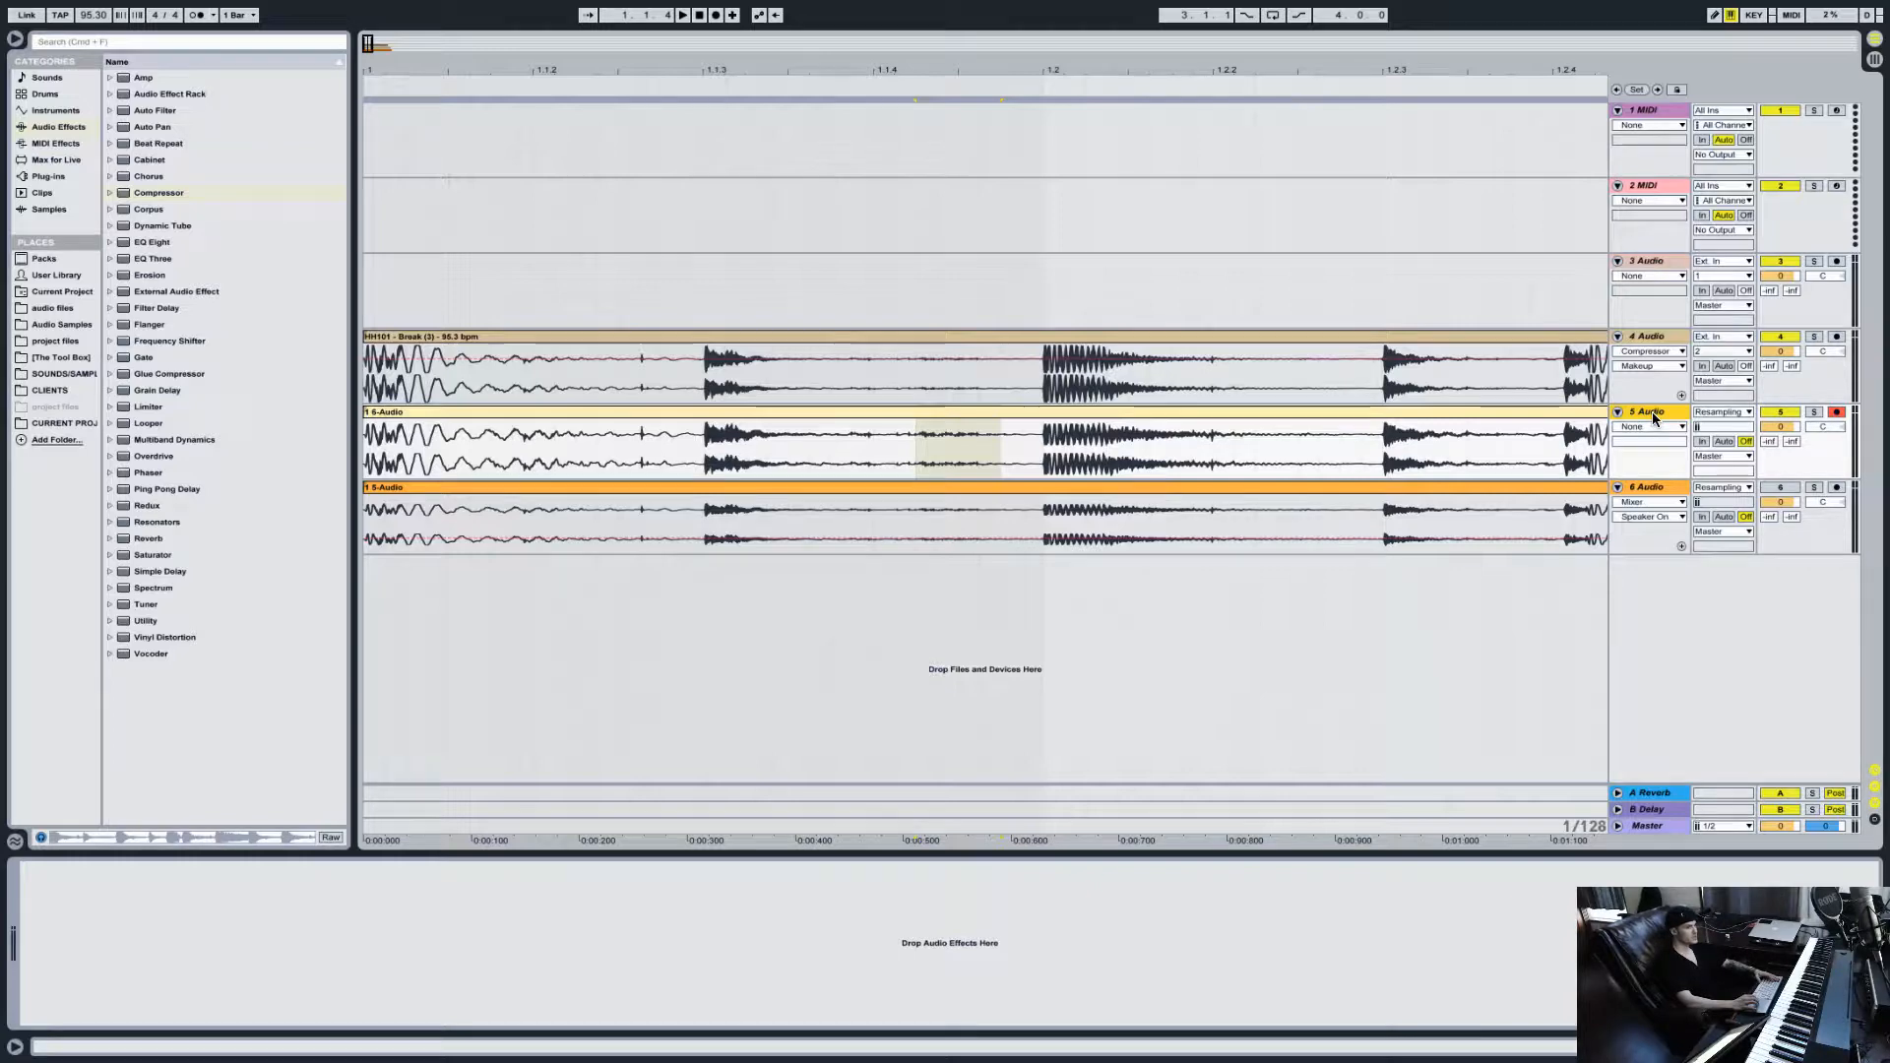
pyautogui.click(1657, 338)
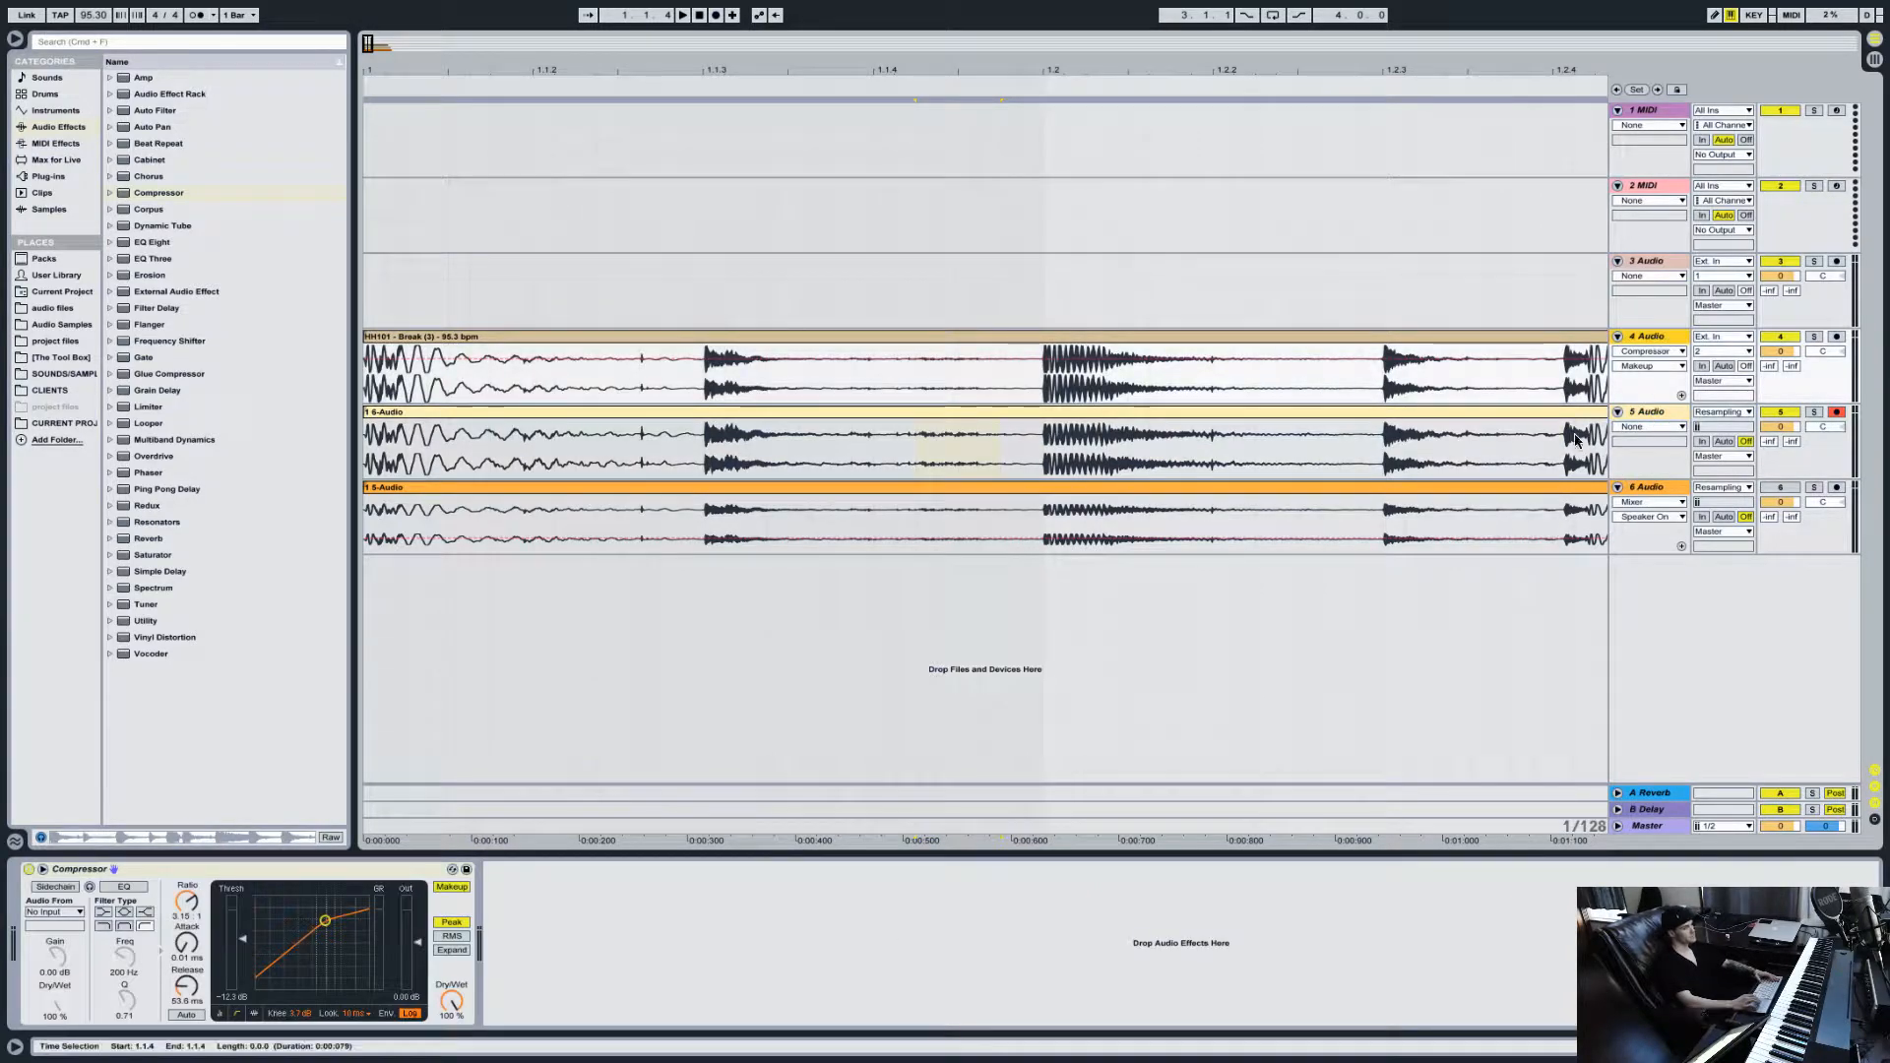
pyautogui.click(1639, 415)
# Step: Play the makeup-gain recording and the 4 Audio break soloed in turn to compare their sound, ending with no track soloed
pyautogui.click(1814, 411)
pyautogui.press('space')
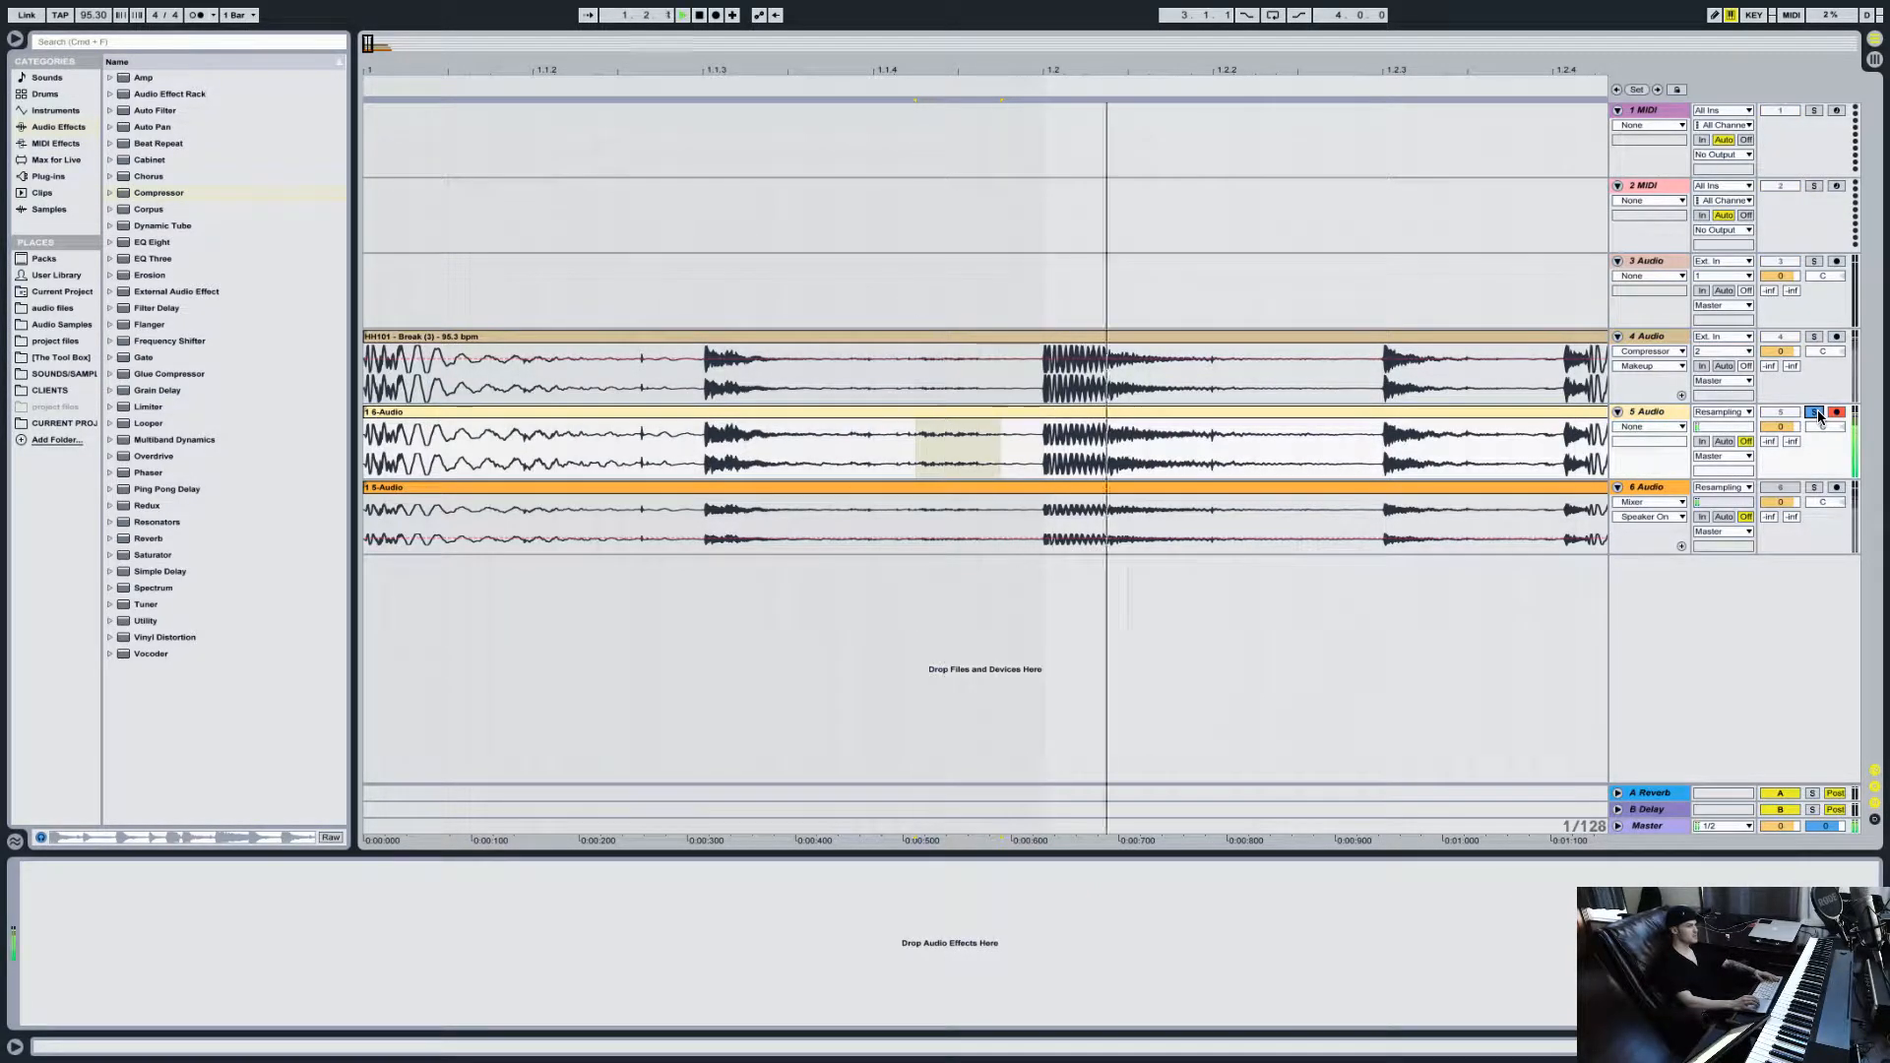
pyautogui.press('space')
pyautogui.click(504, 424)
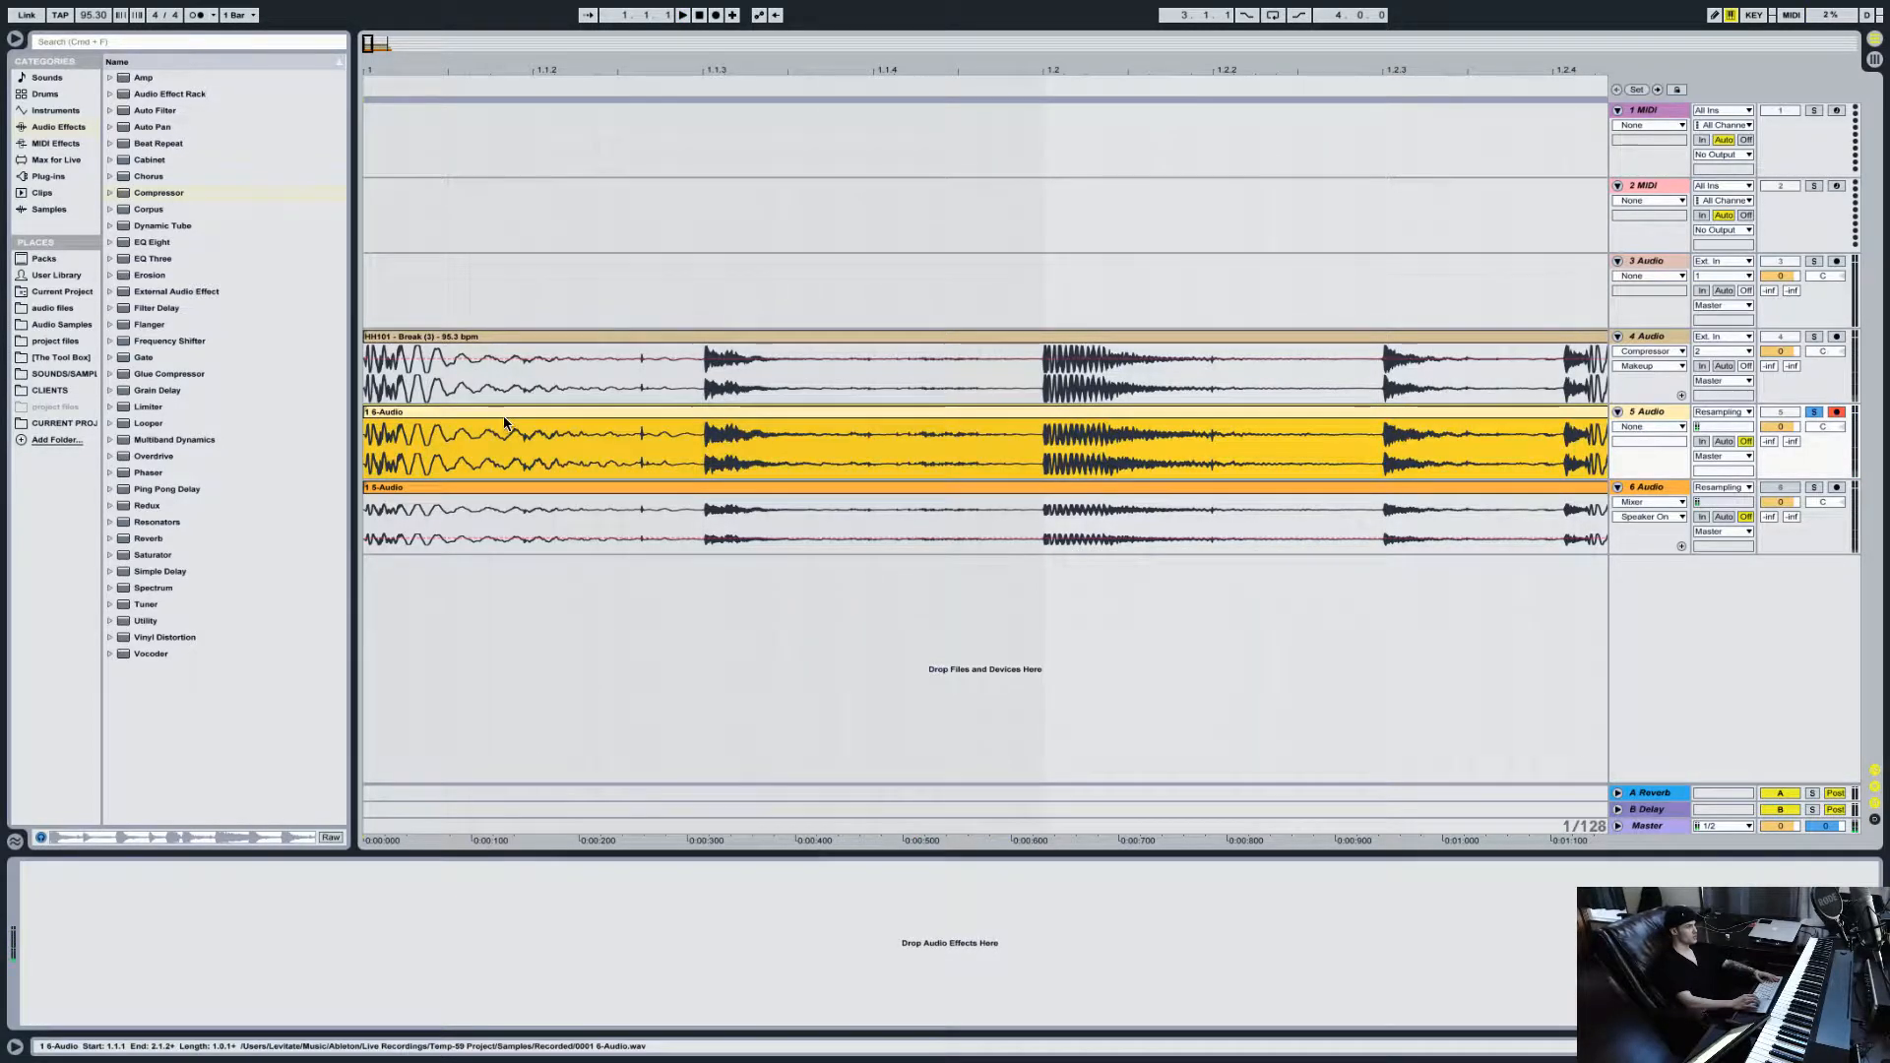
pyautogui.click(1815, 336)
pyautogui.press('space')
pyautogui.press('space')
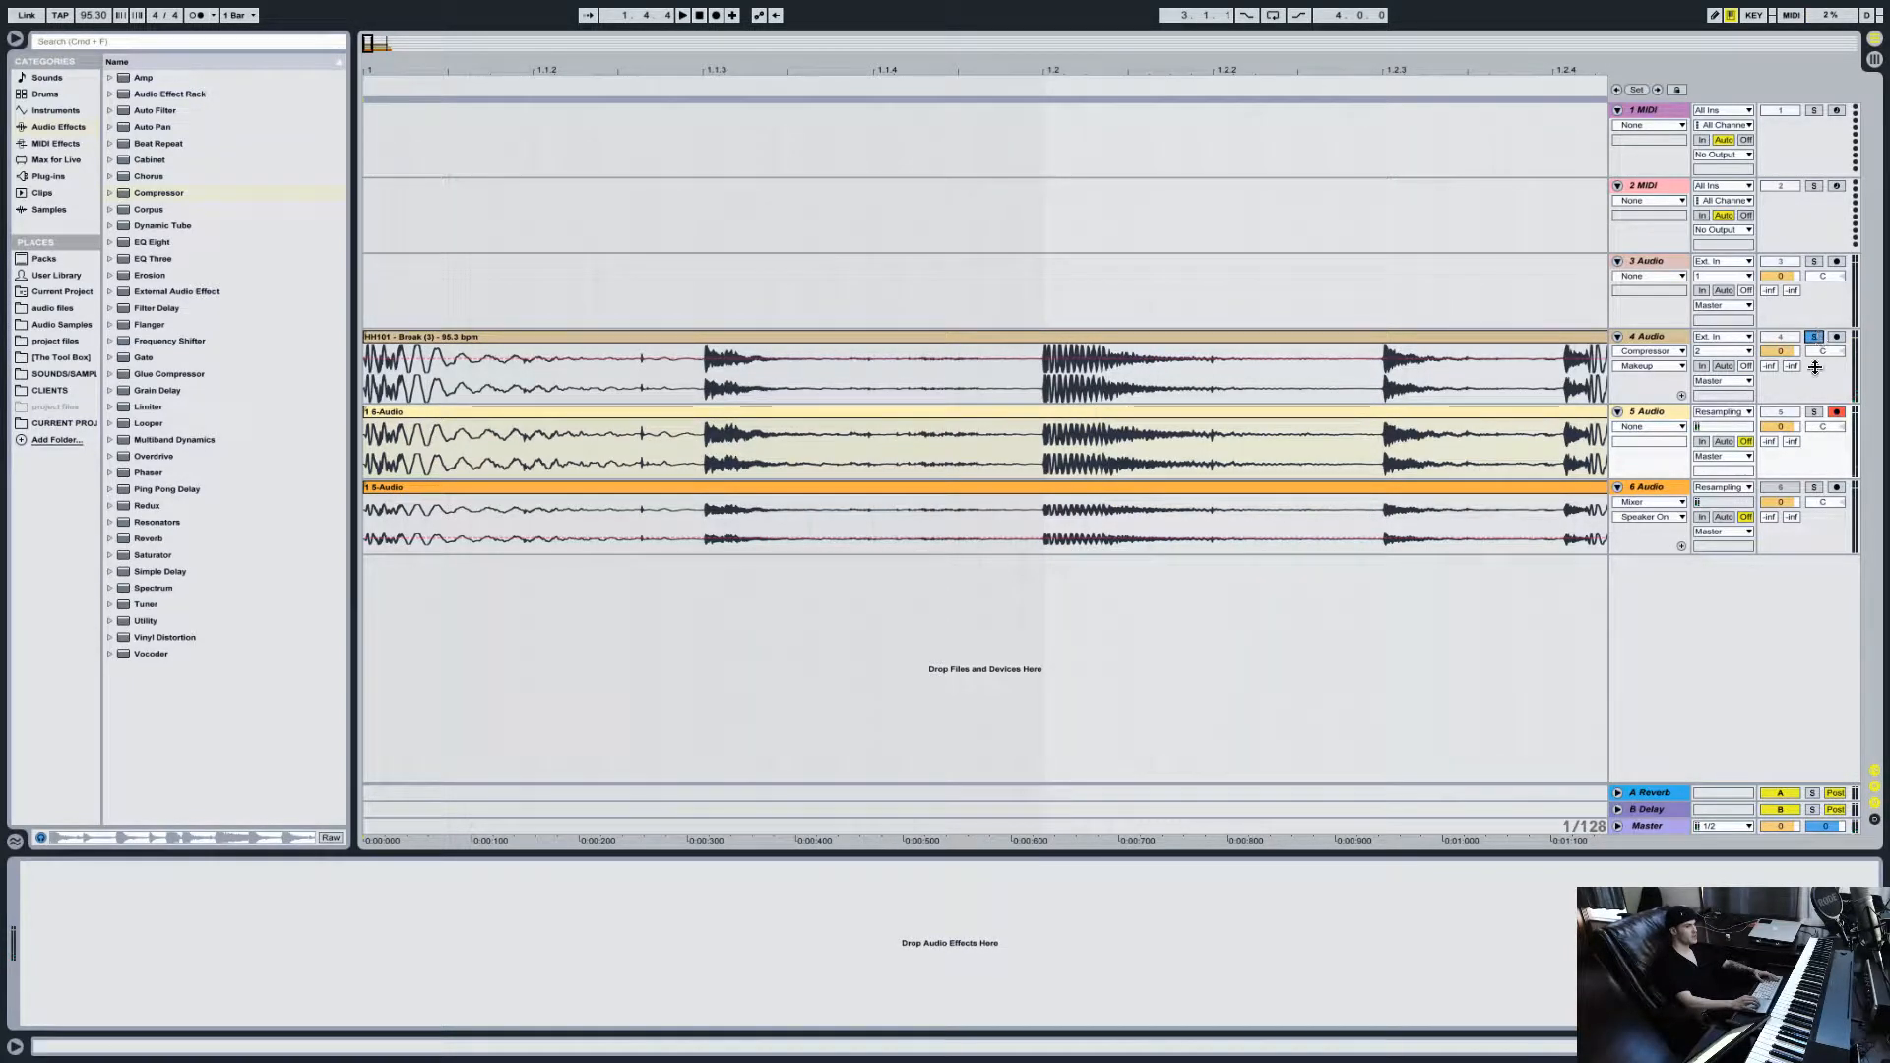
pyautogui.press('space')
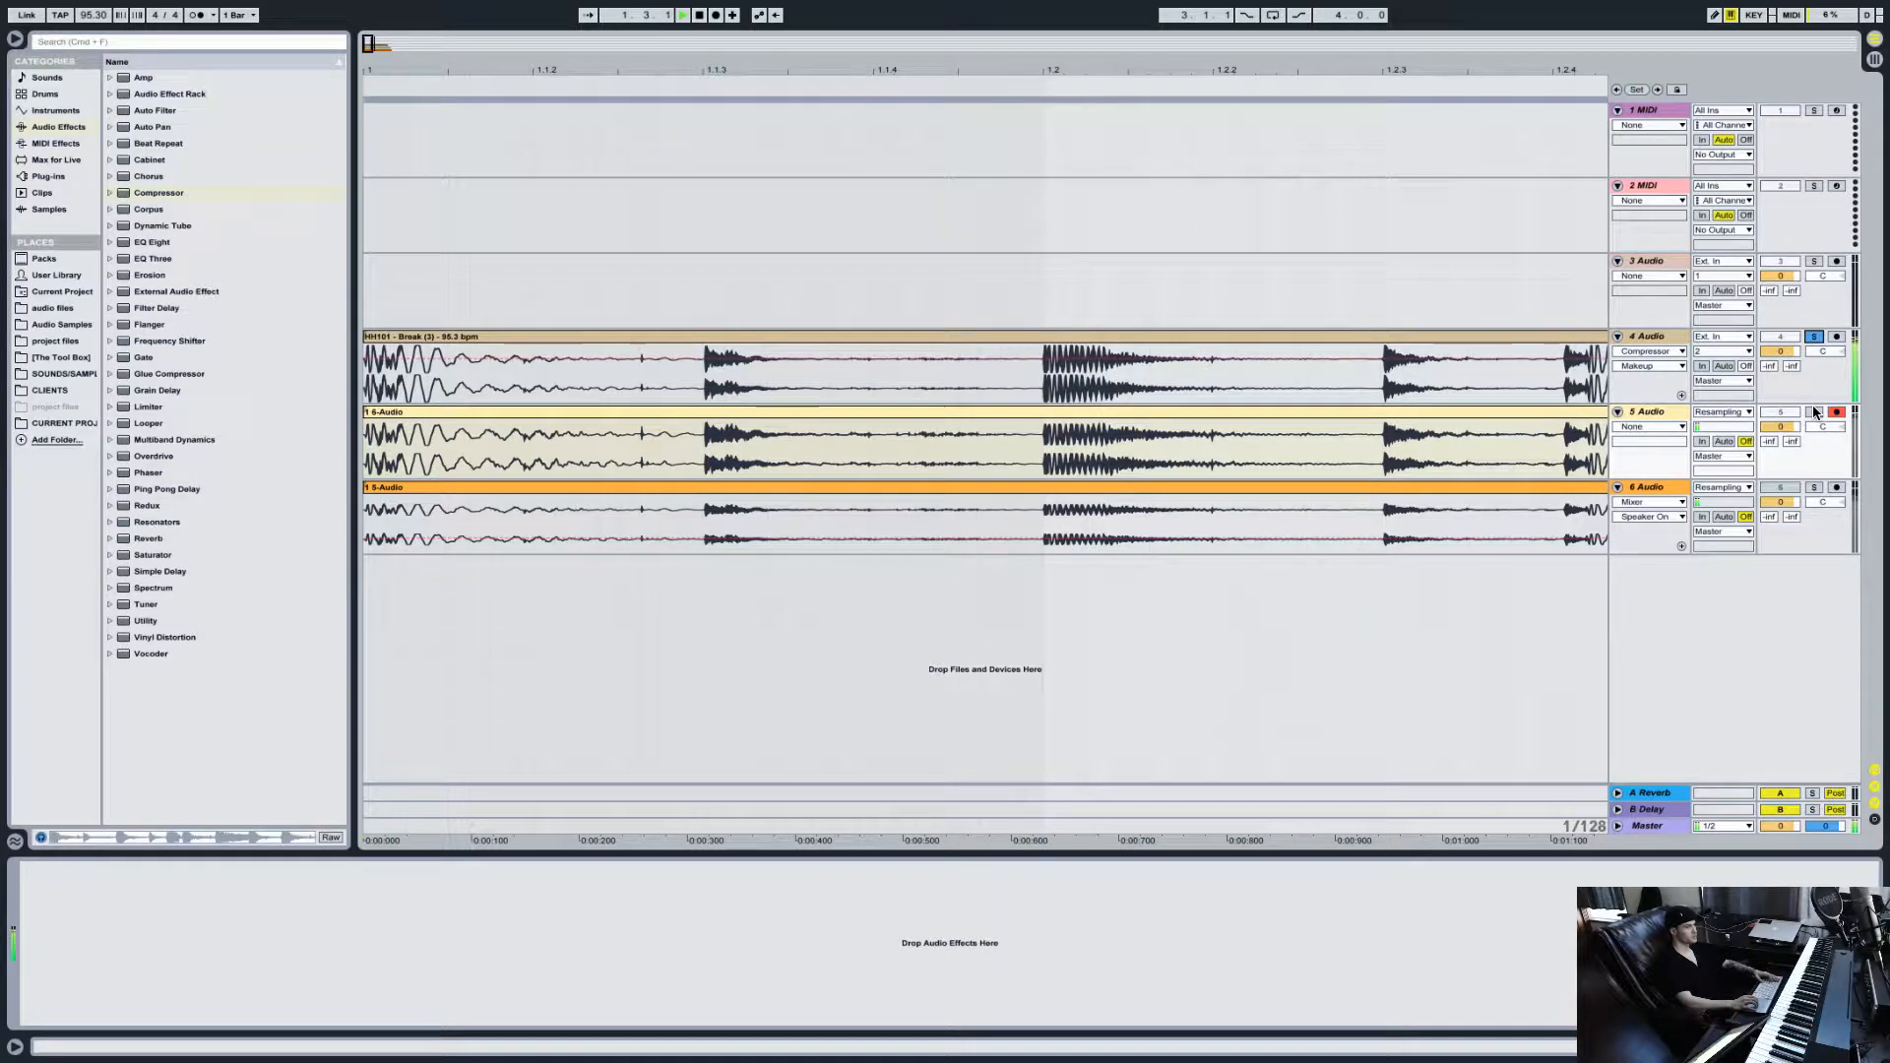
pyautogui.click(1814, 413)
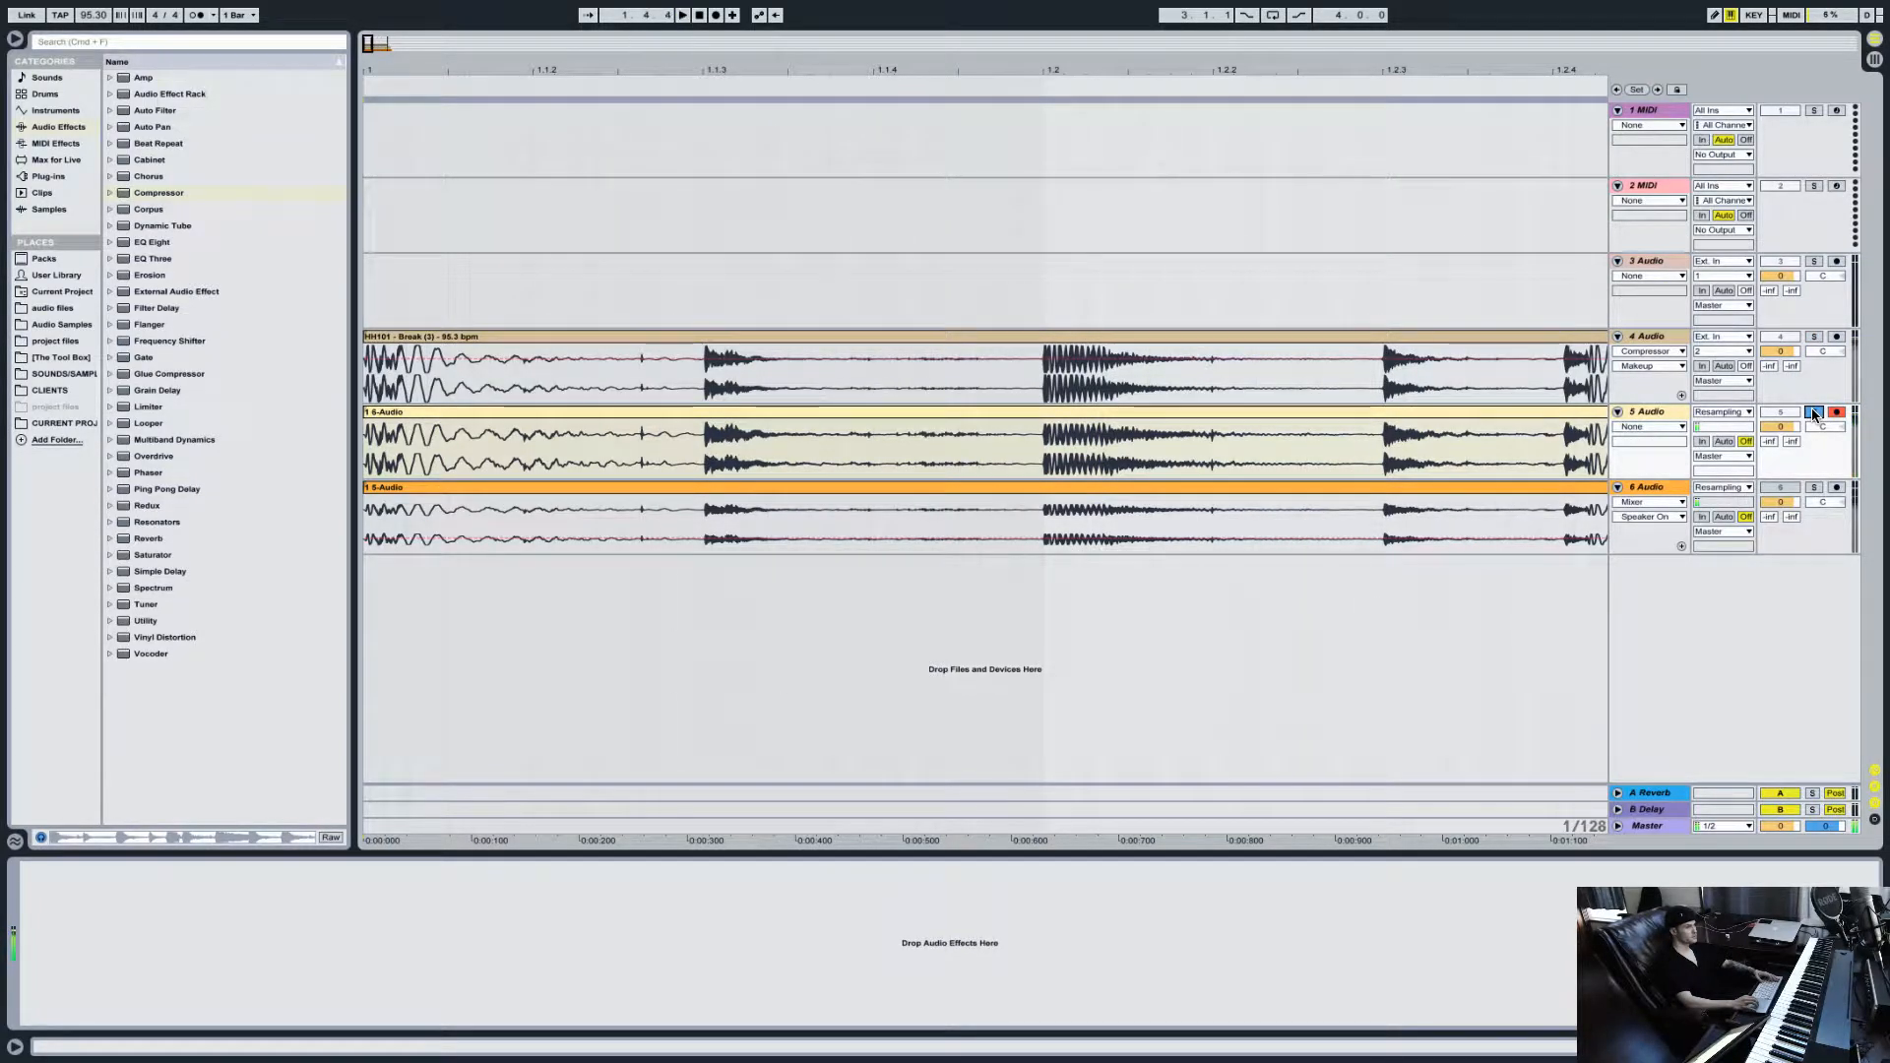
pyautogui.click(1815, 412)
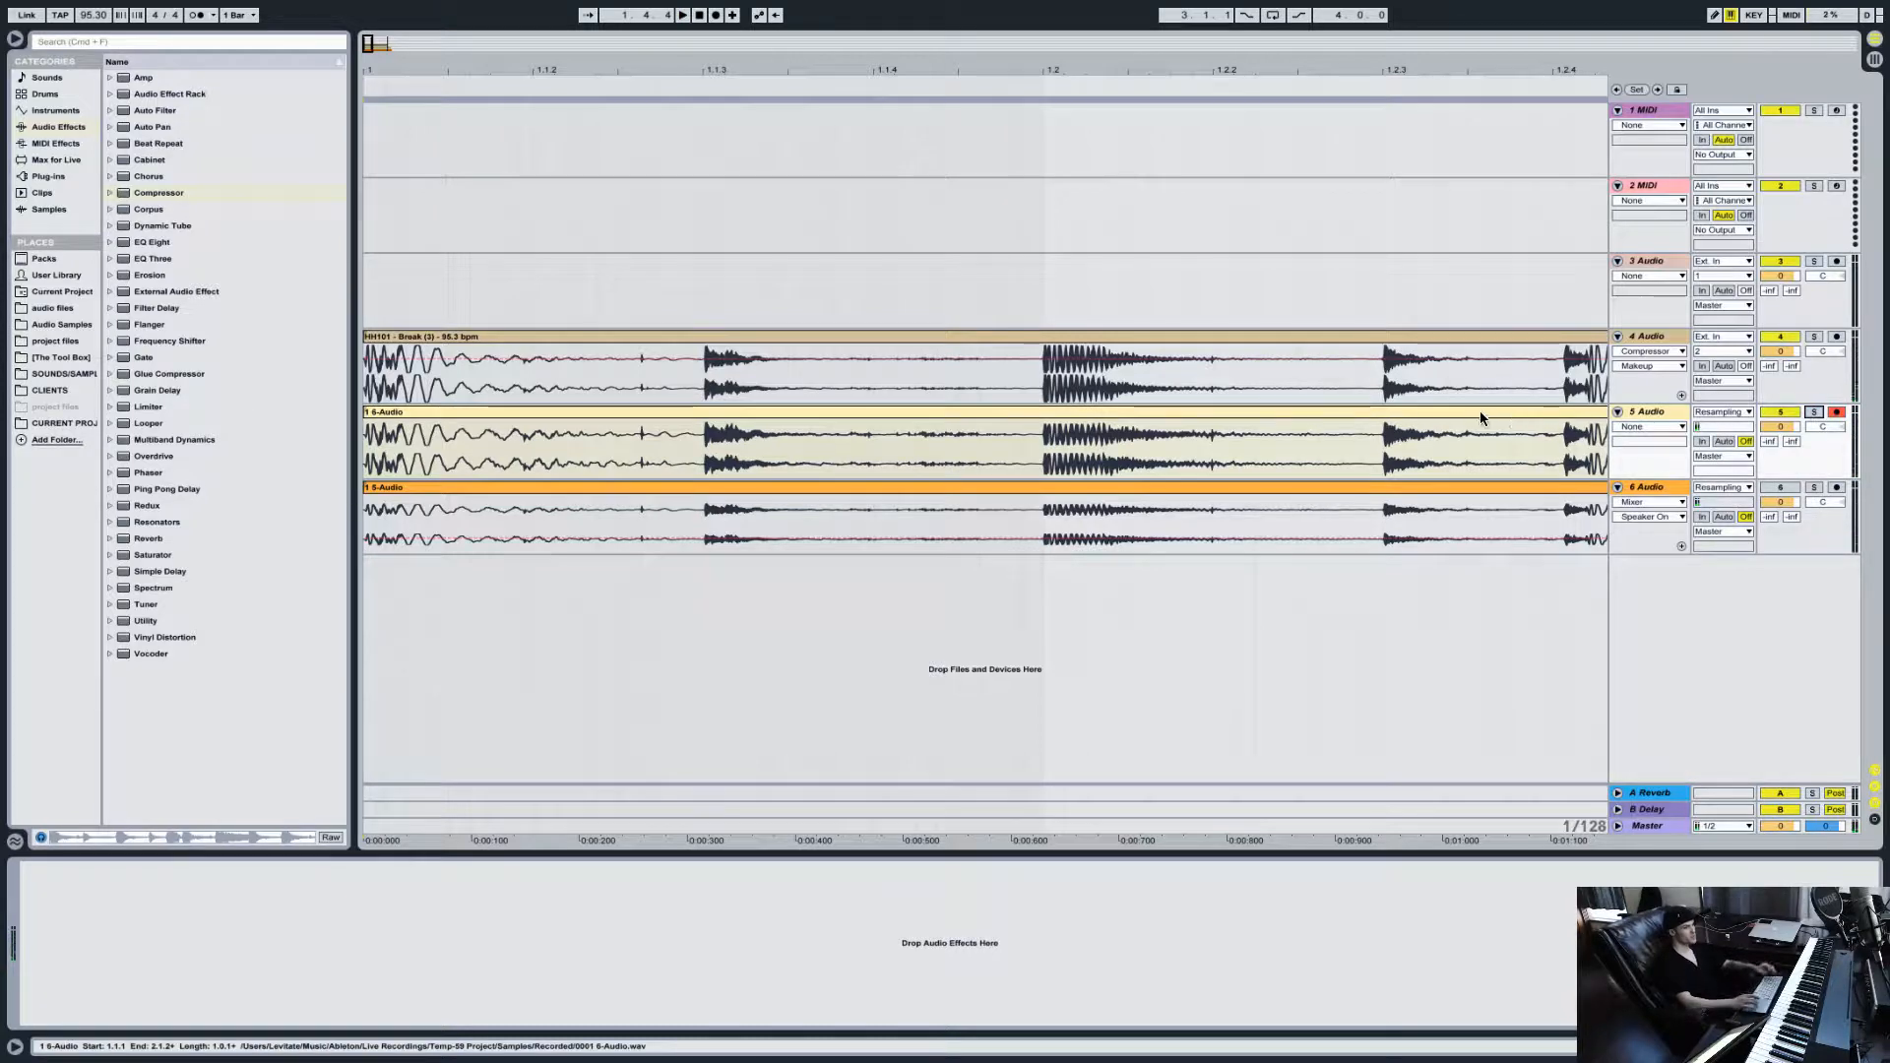
# Step: Mute the 5 Audio track and set the 4 Audio Compressor to a 7.88:1 ratio and a -34.2 dB threshold
pyautogui.click(1781, 413)
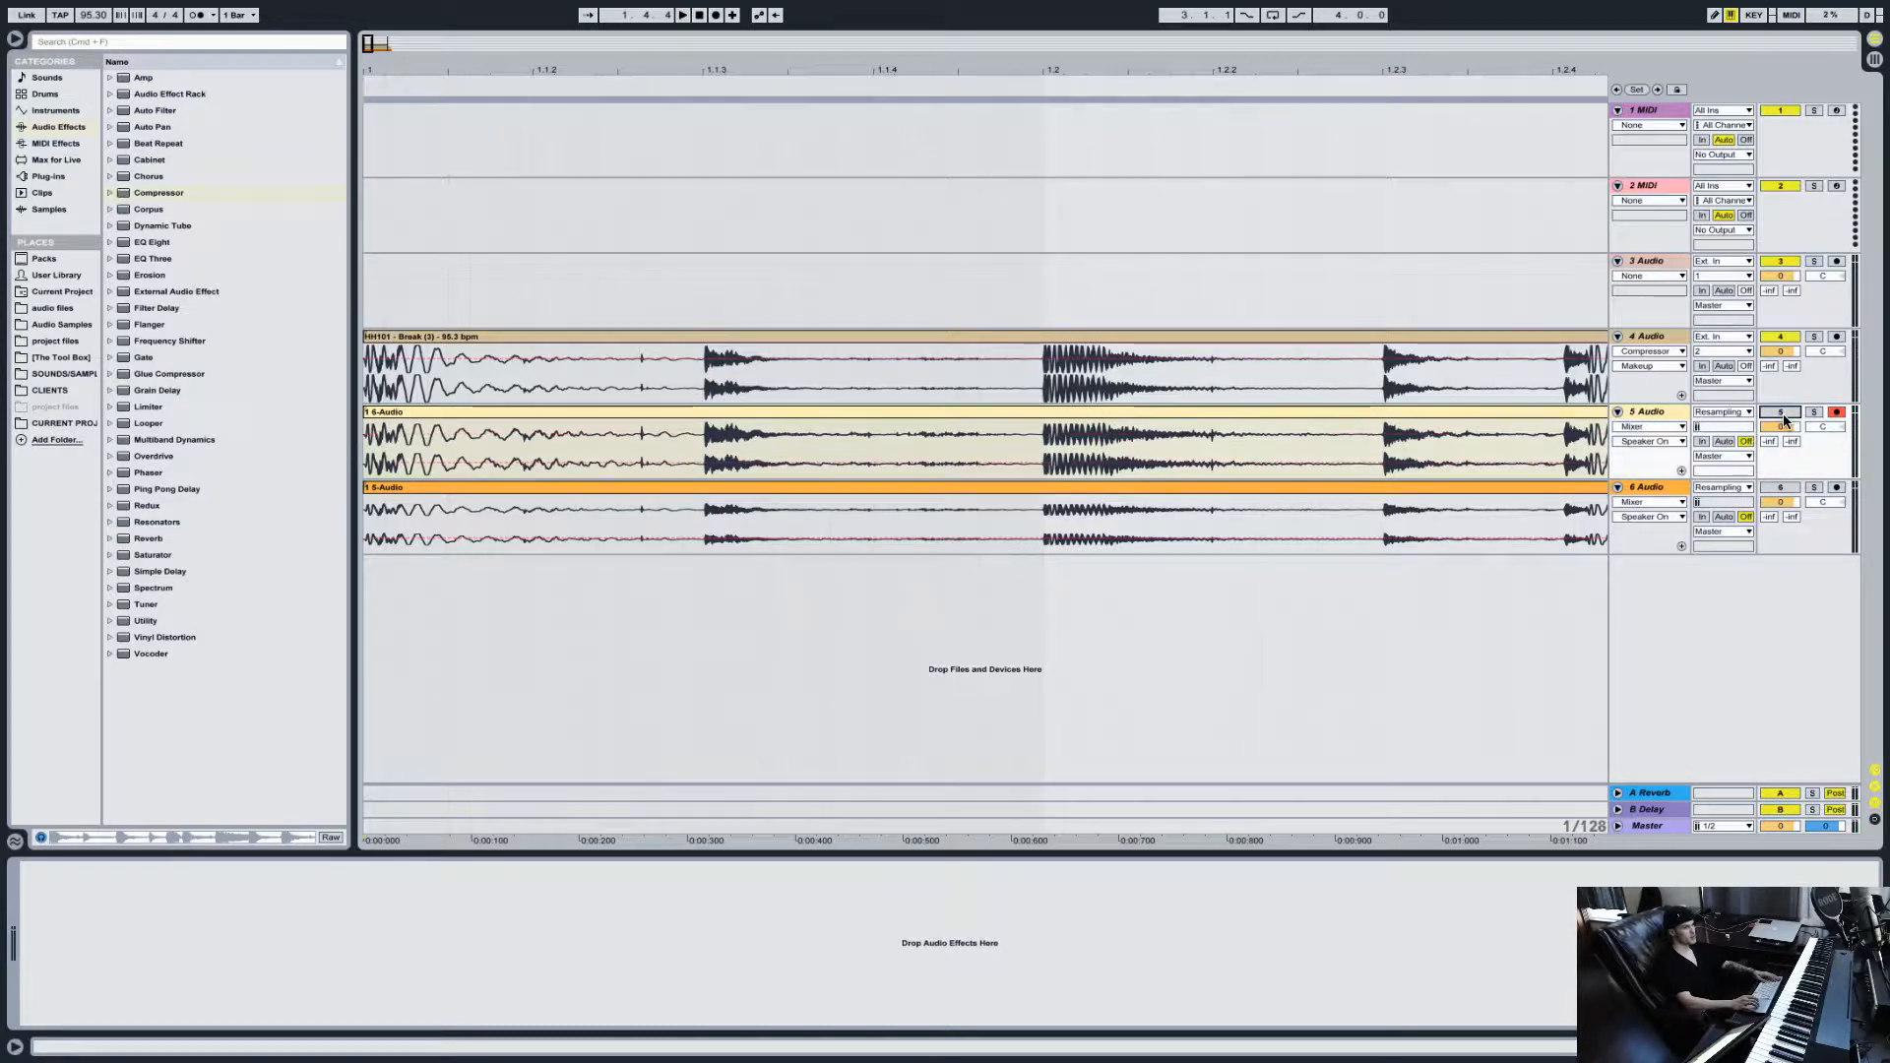
pyautogui.click(1652, 337)
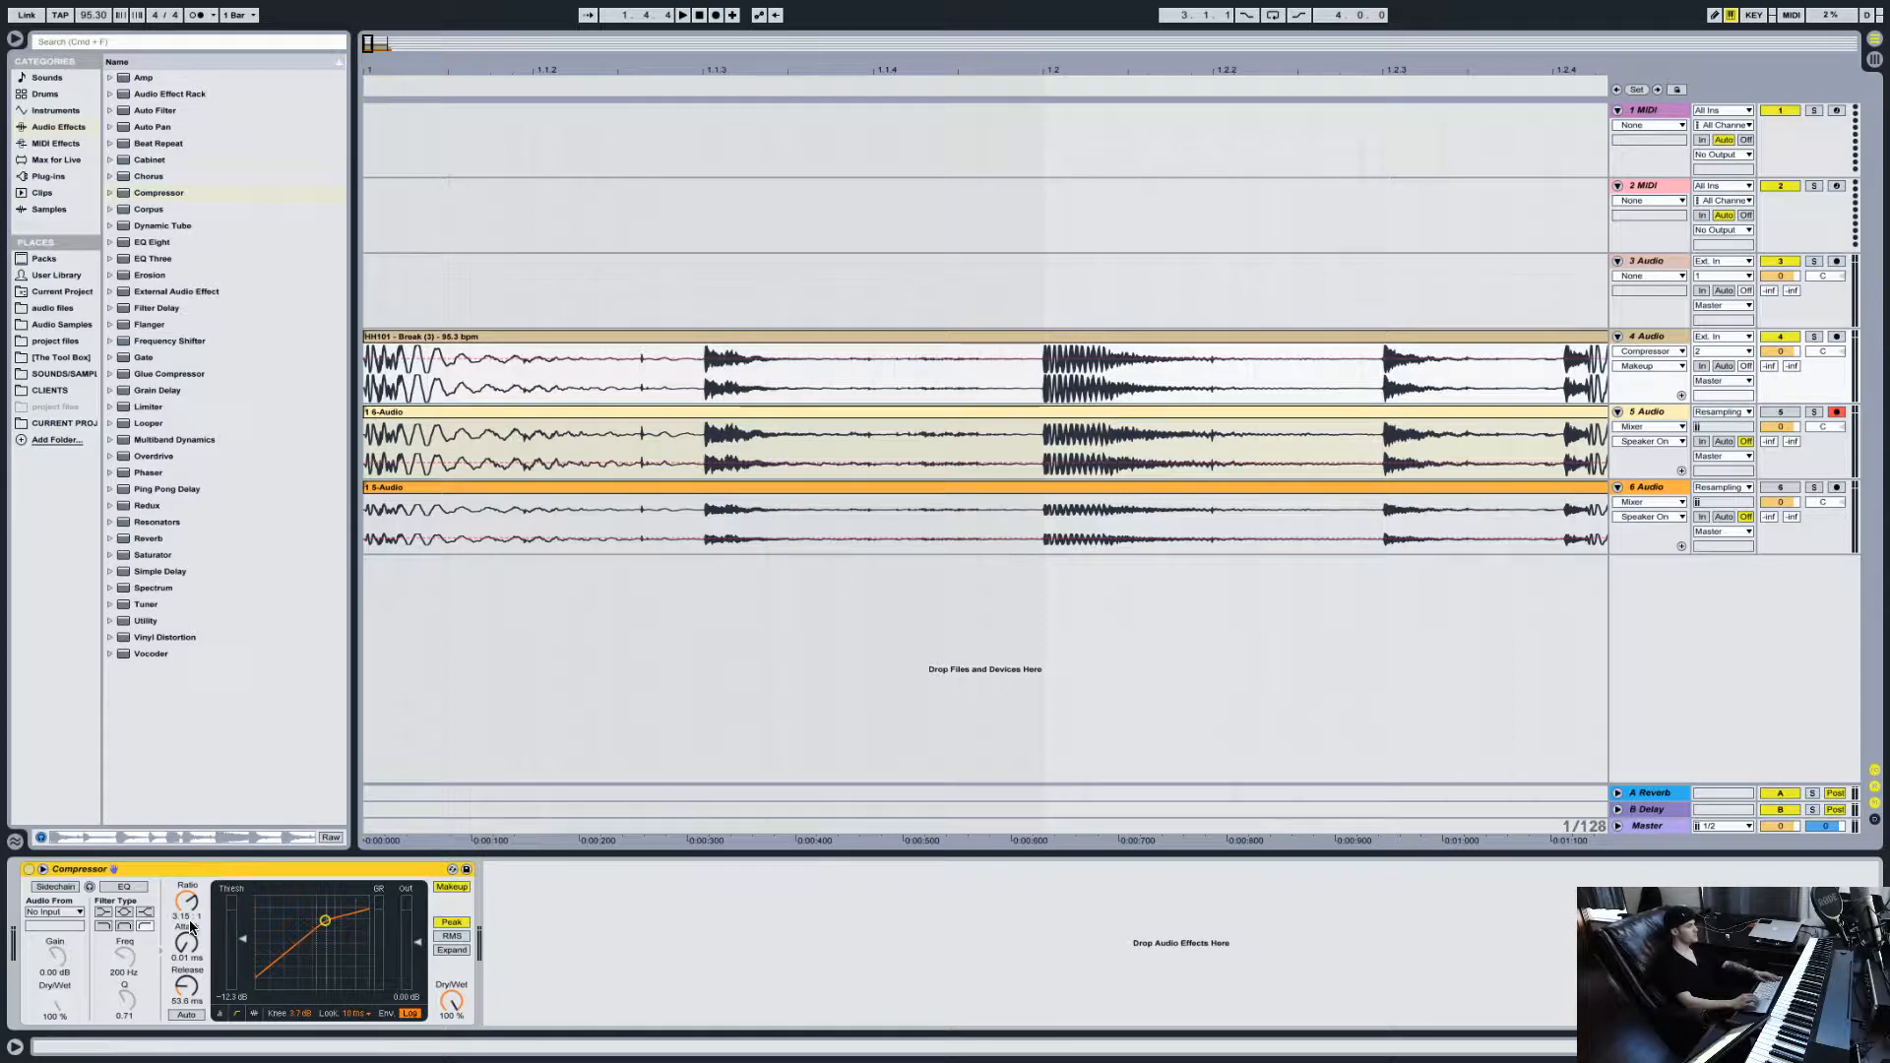
pyautogui.click(241, 941)
pyautogui.moveTo(241, 941)
pyautogui.mouseDown()
pyautogui.moveTo(241, 956)
pyautogui.moveTo(187, 886)
pyautogui.moveTo(187, 856)
pyautogui.moveTo(187, 922)
pyautogui.moveTo(242, 970)
pyautogui.mouseUp()
pyautogui.click(242, 959)
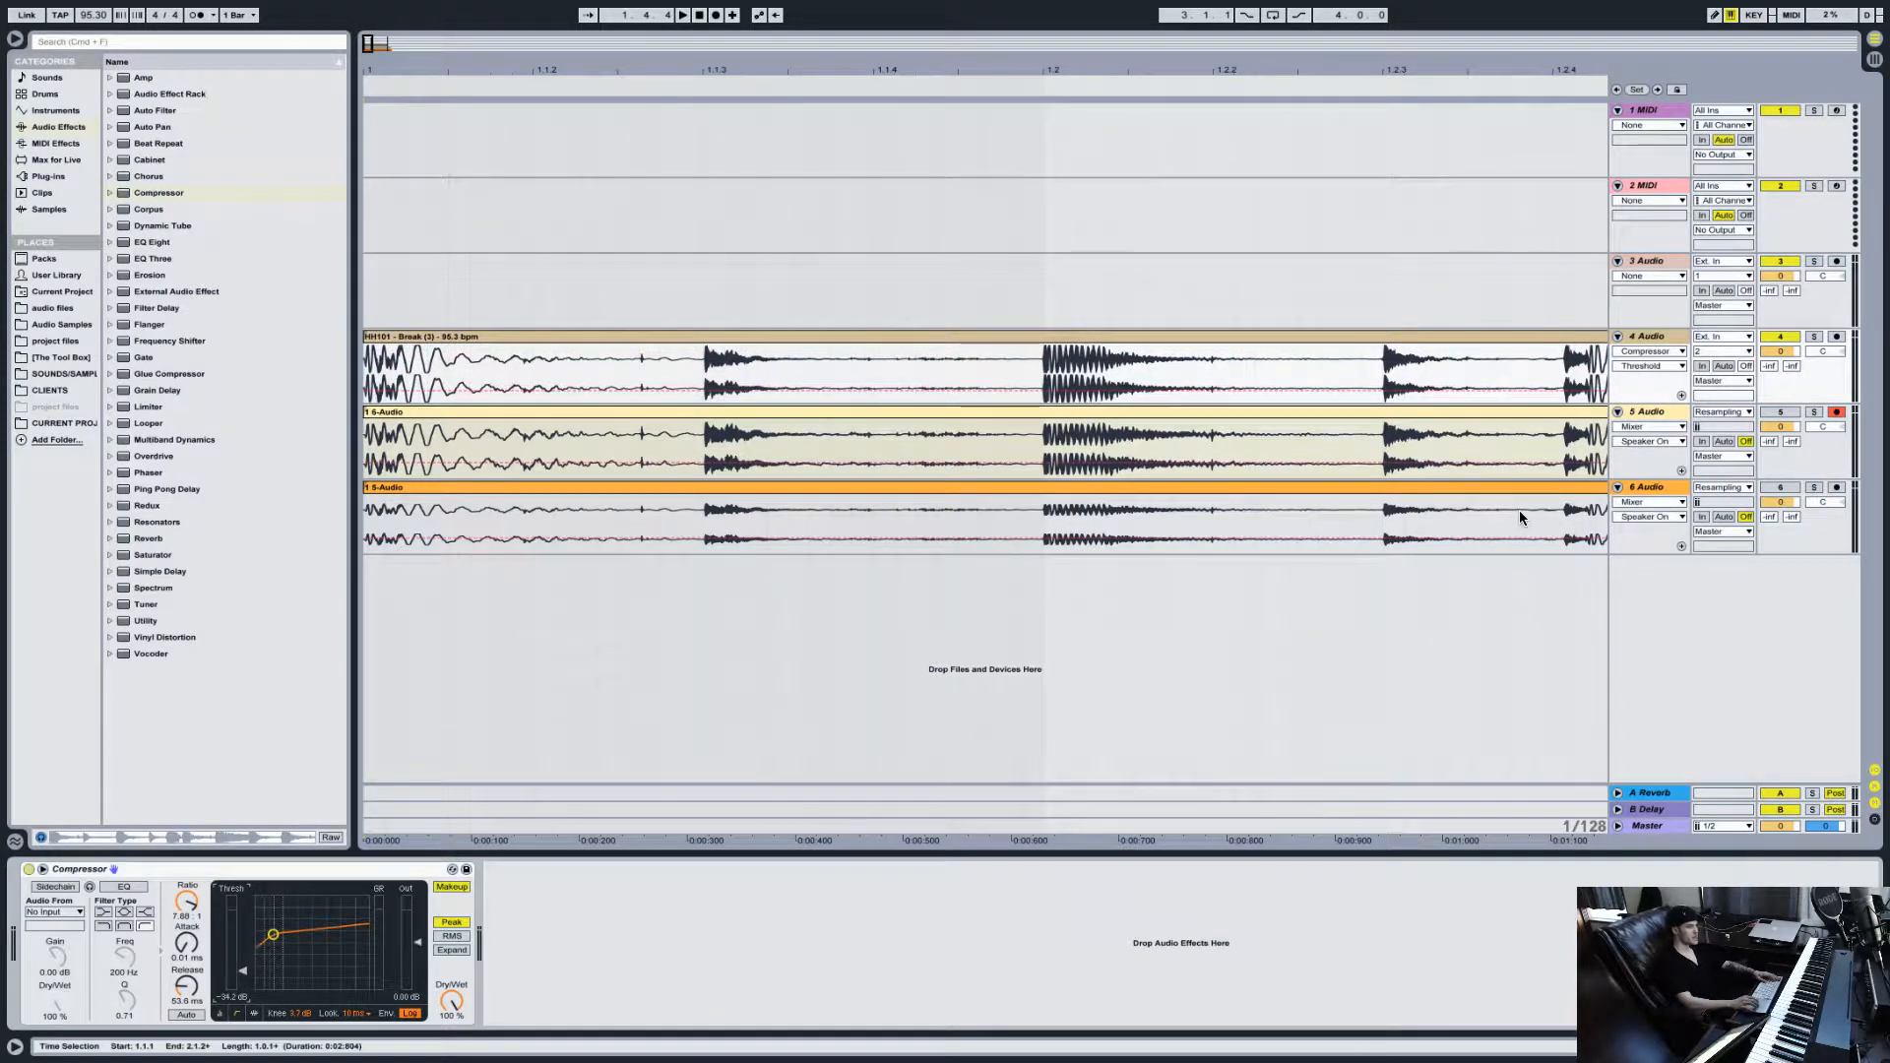
# Step: Insert an audio track directly below 4 Audio, set its input to Resampling, and arm it for recording
pyautogui.click(1656, 411)
pyautogui.click(1659, 335)
pyautogui.press('super+t')
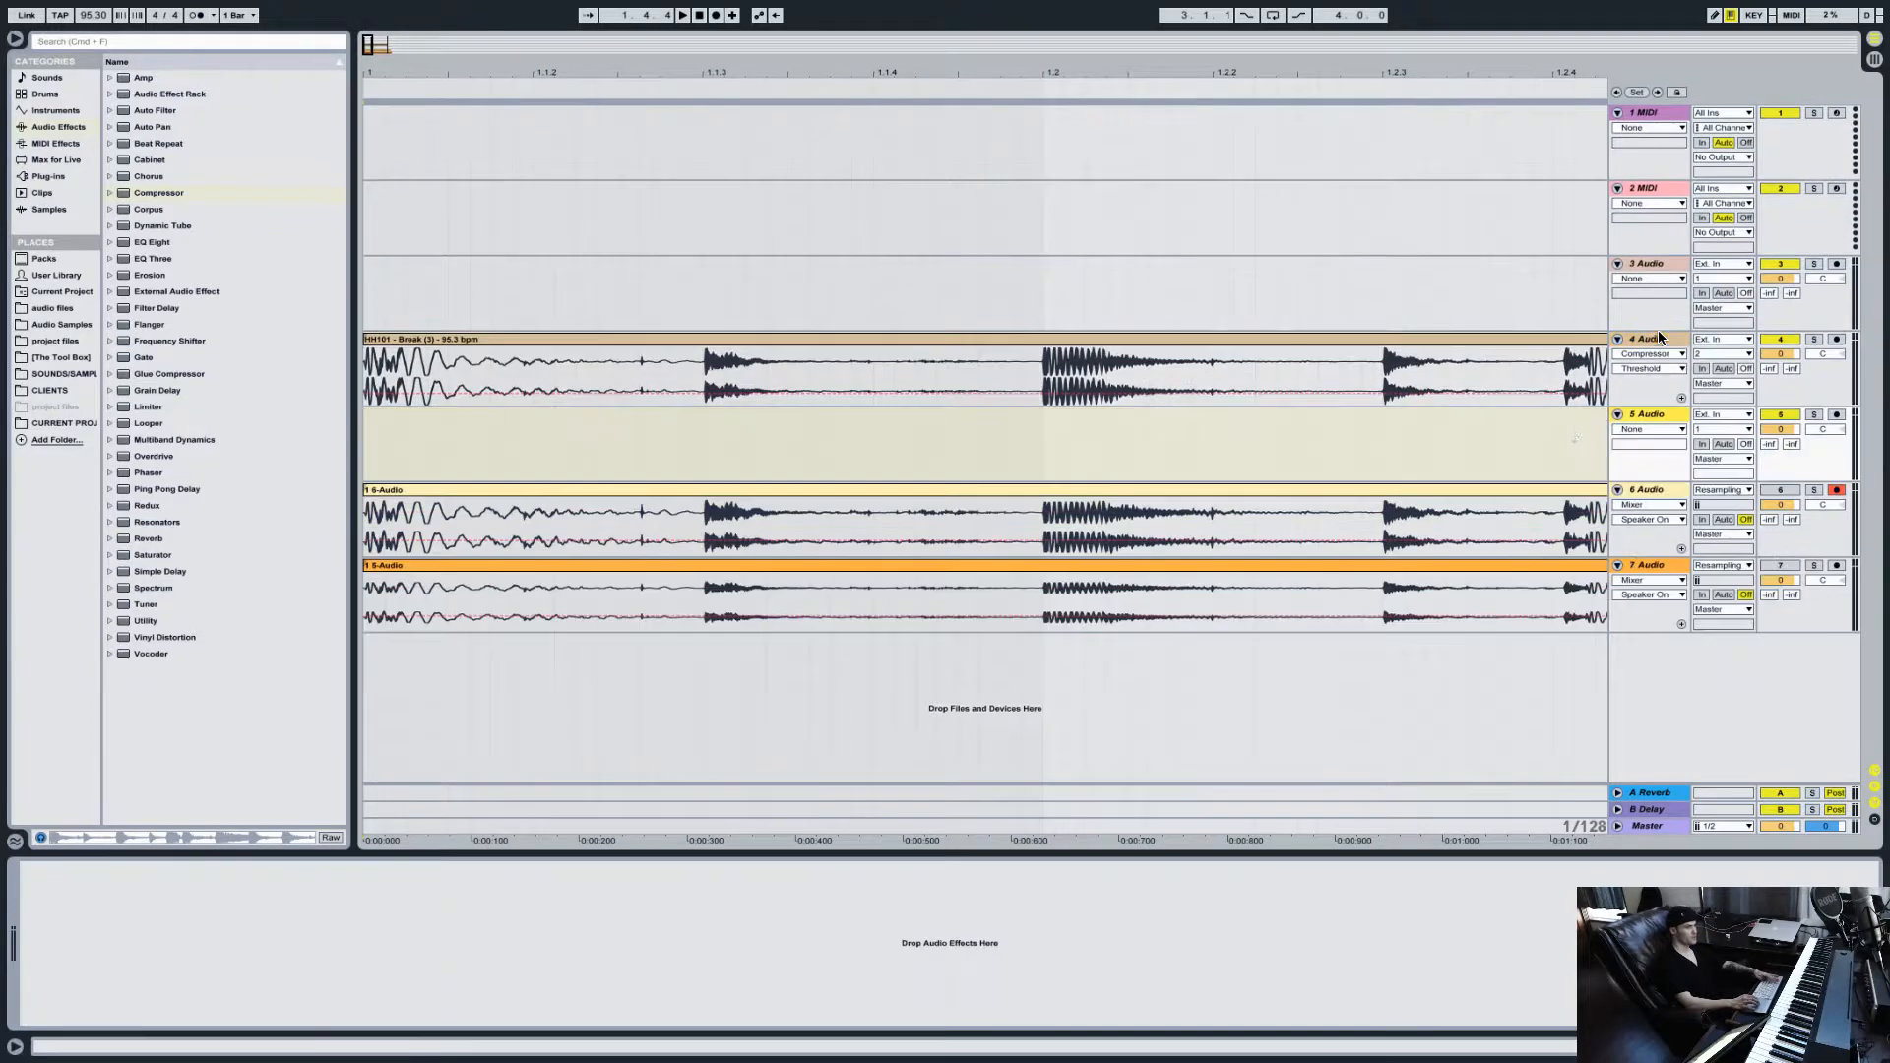
pyautogui.click(1732, 413)
pyautogui.click(1736, 486)
# Step: Solo 4 Audio and record the heavily compressed break onto the 5 Audio track, stopping just after bar 2
pyautogui.click(1815, 340)
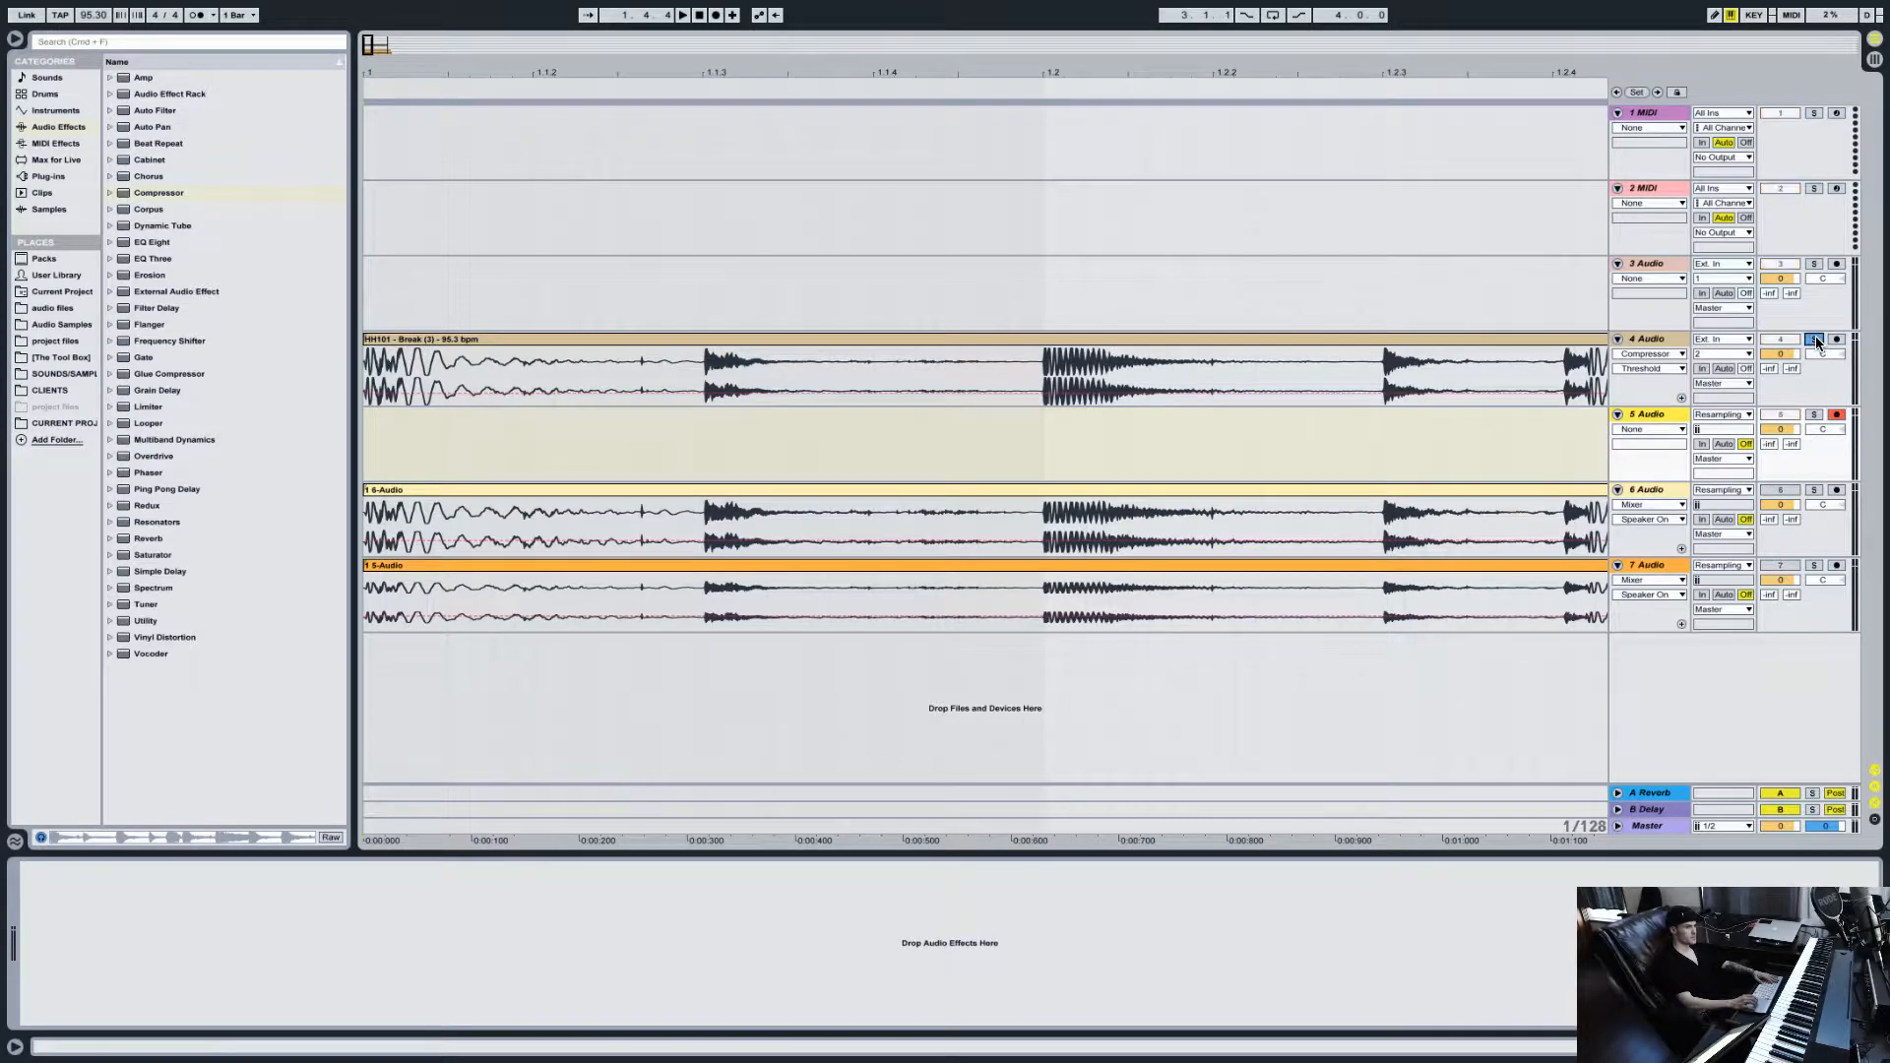
pyautogui.click(717, 15)
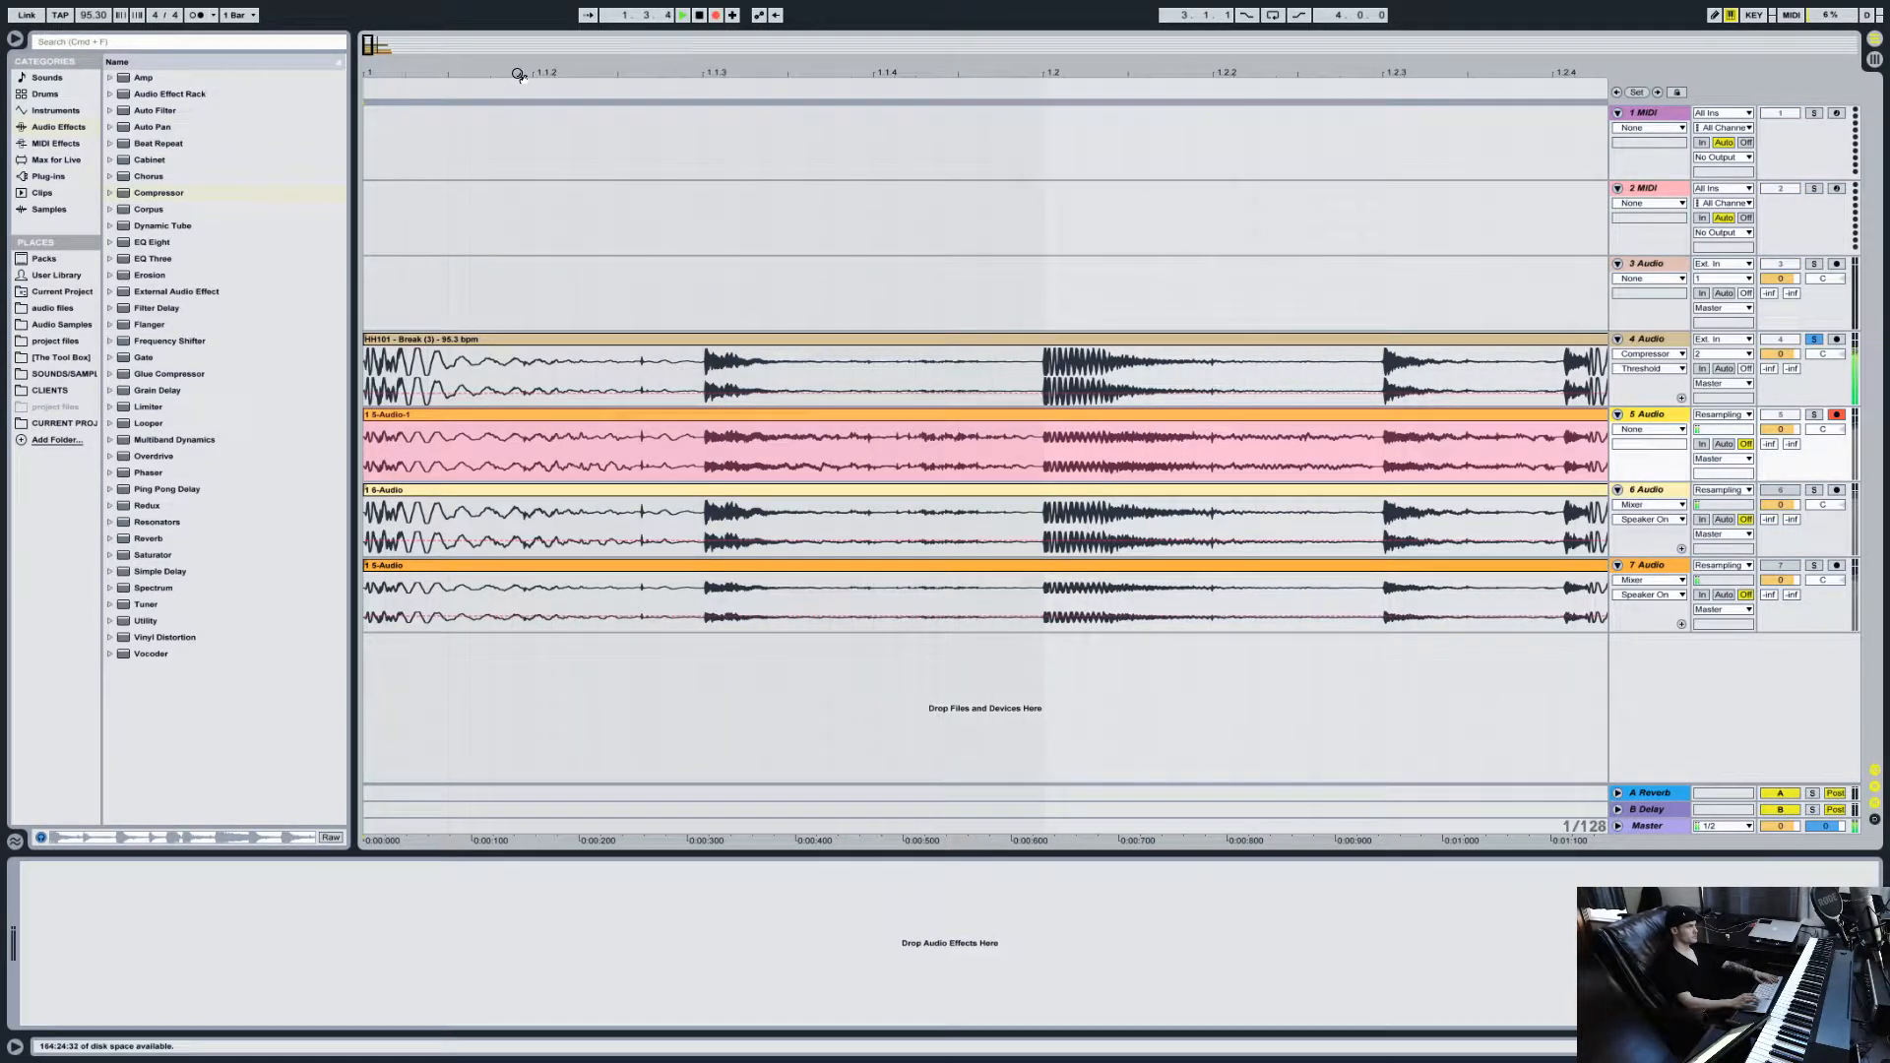
pyautogui.press('space')
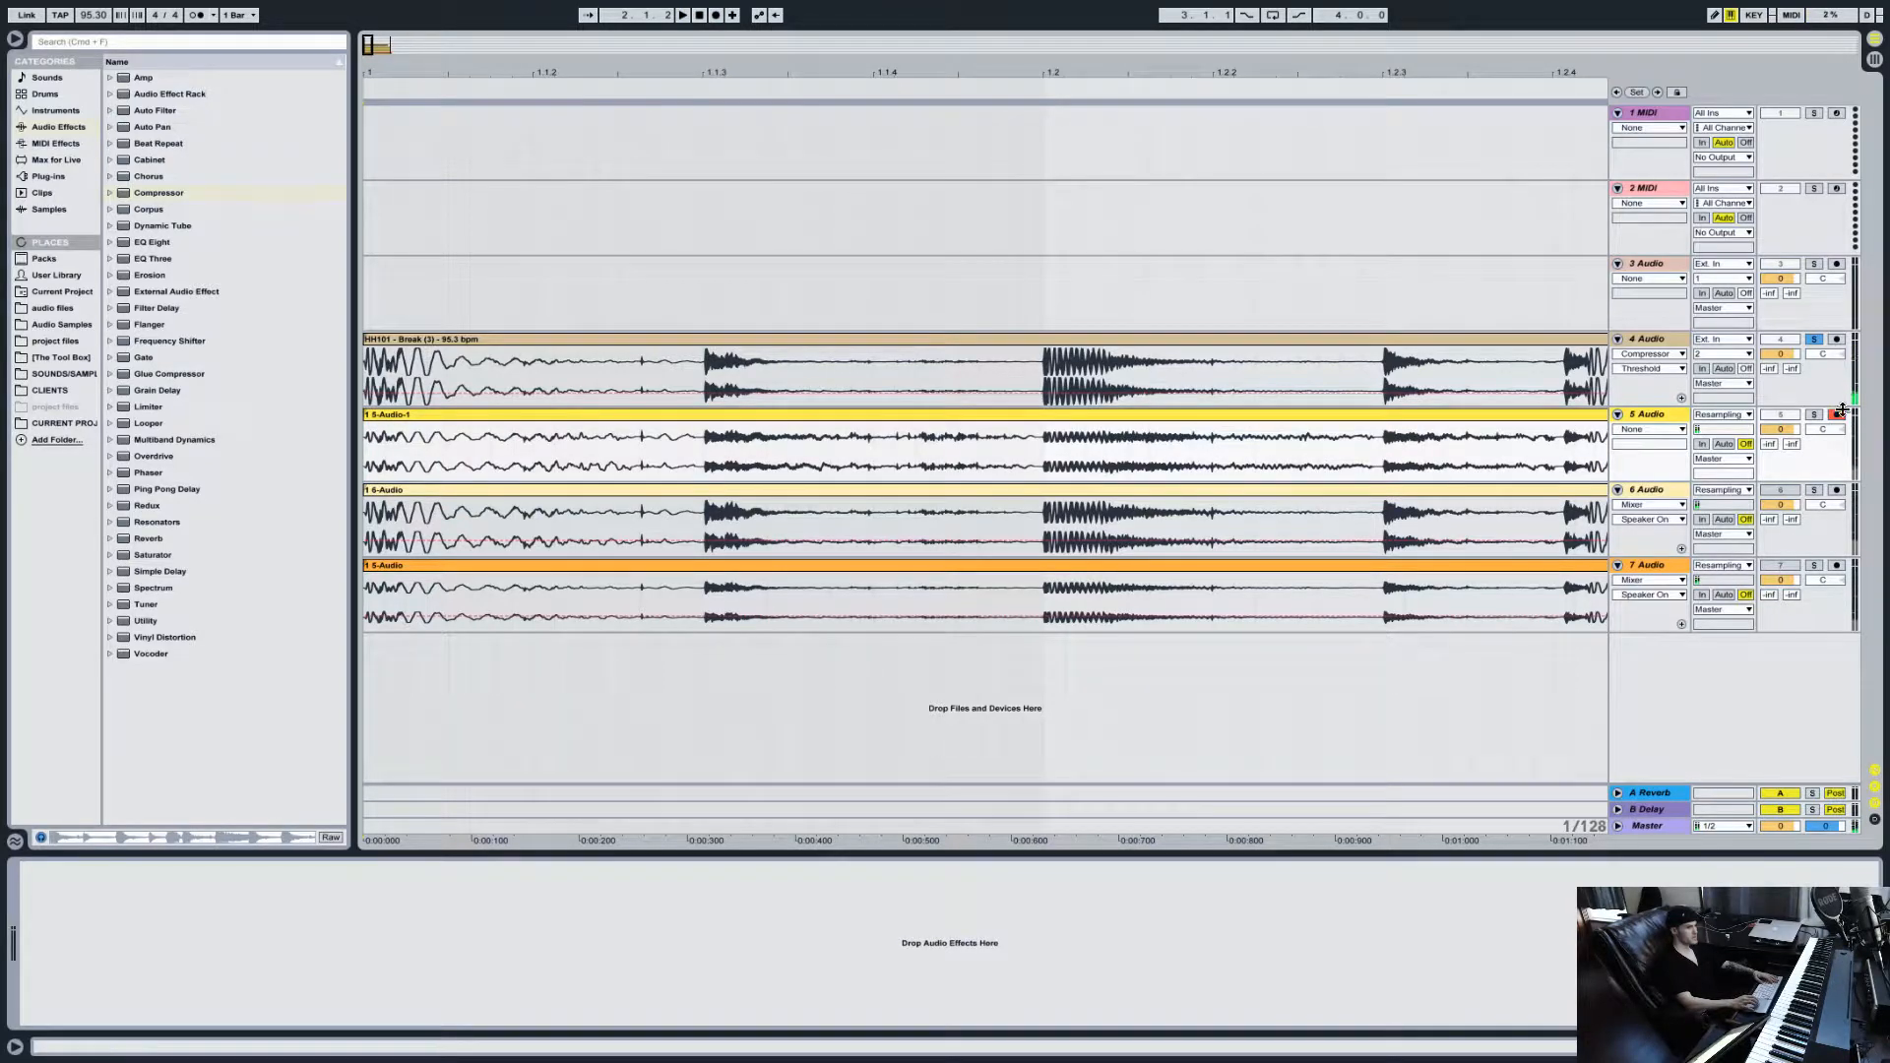
pyautogui.click(1668, 339)
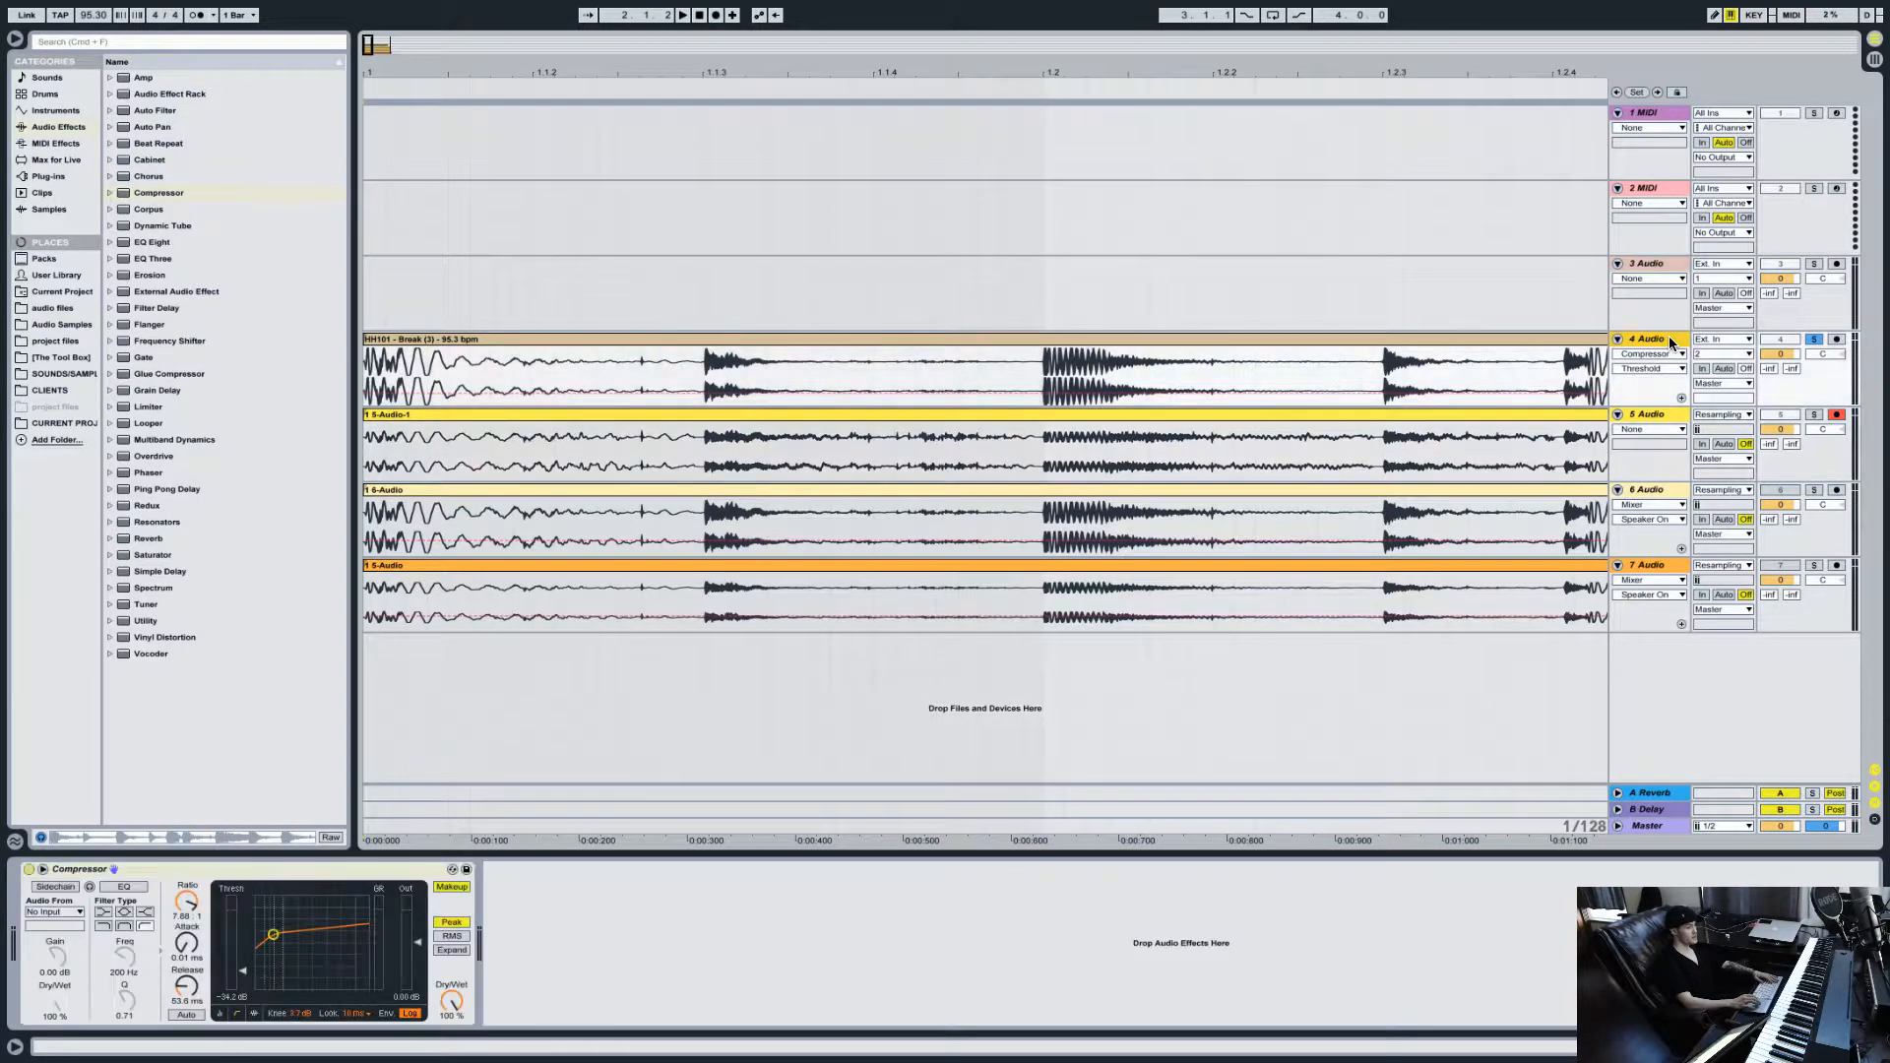
# Step: Examine the 5-Audio-1 waveform's hits and the quiet passages between them against the original and the earlier recordings
pyautogui.moveTo(898, 461); pyautogui.dragTo(1025, 445)
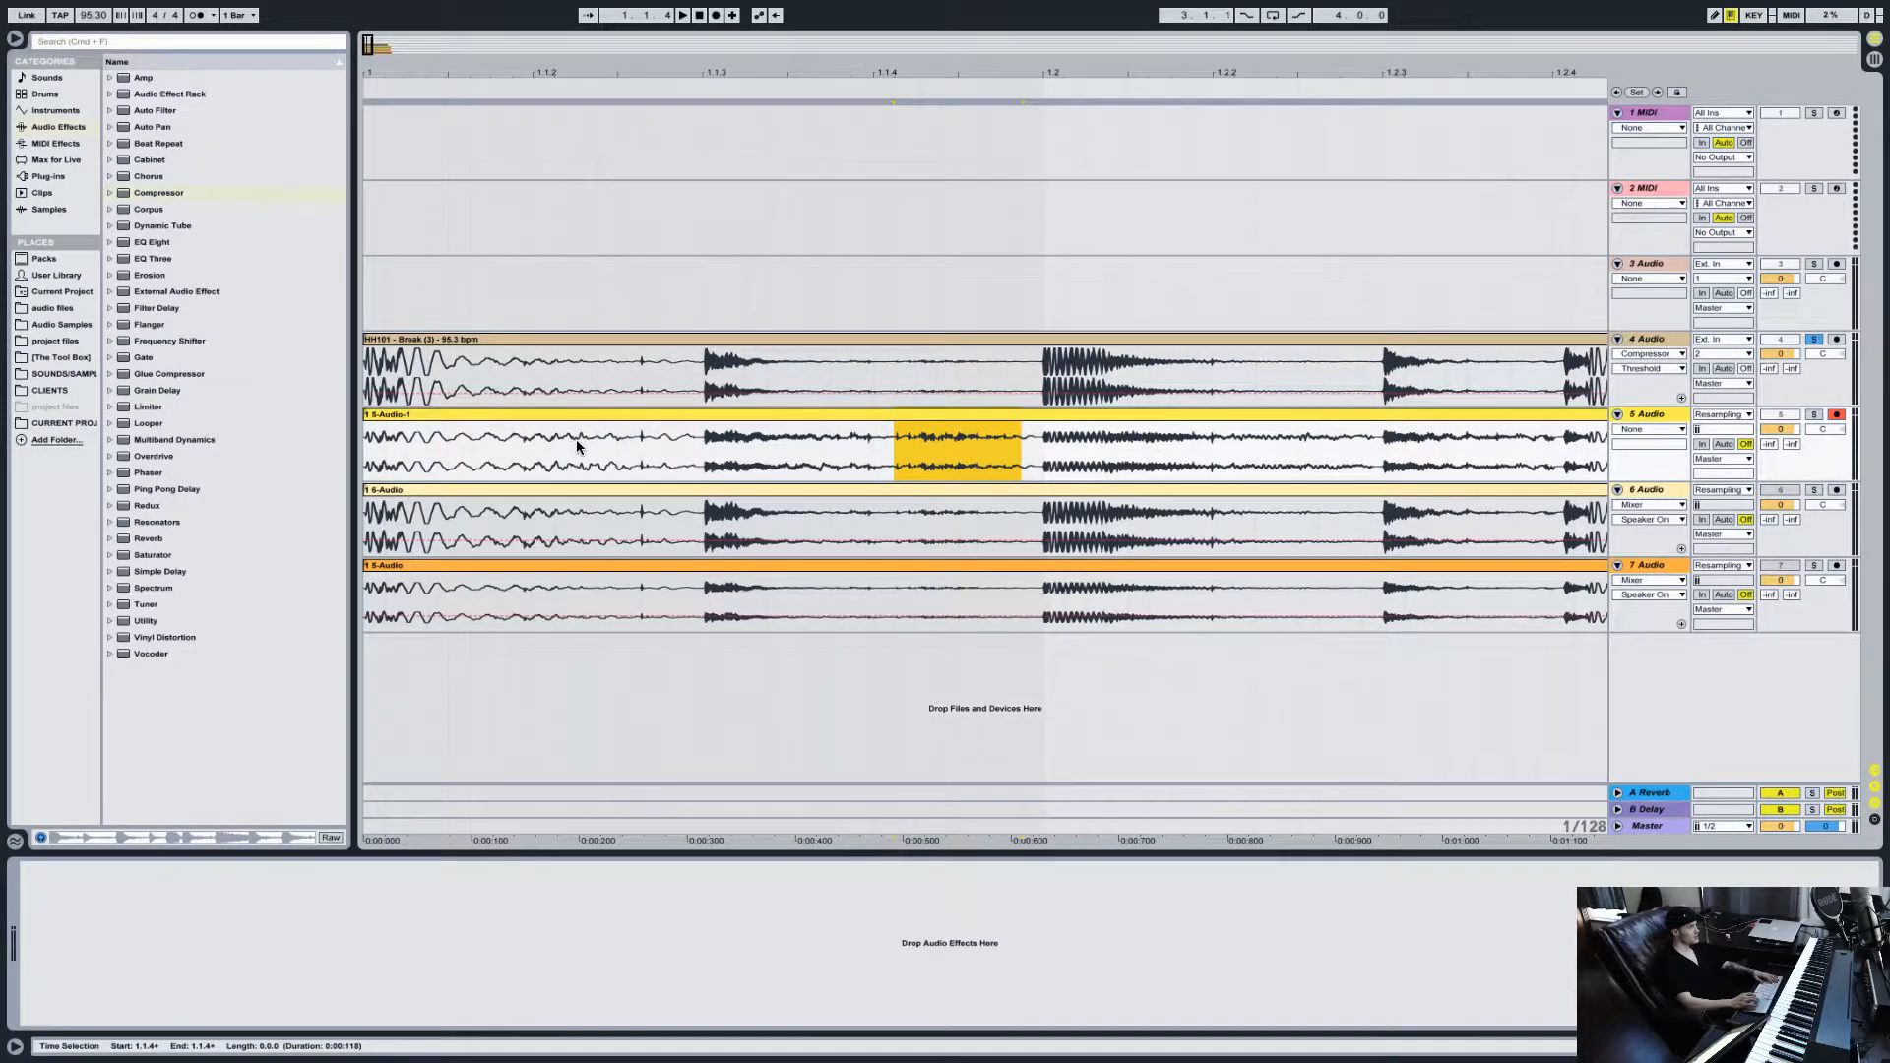
pyautogui.moveTo(579, 439); pyautogui.dragTo(659, 445)
pyautogui.hscroll(3, 1059, 559)
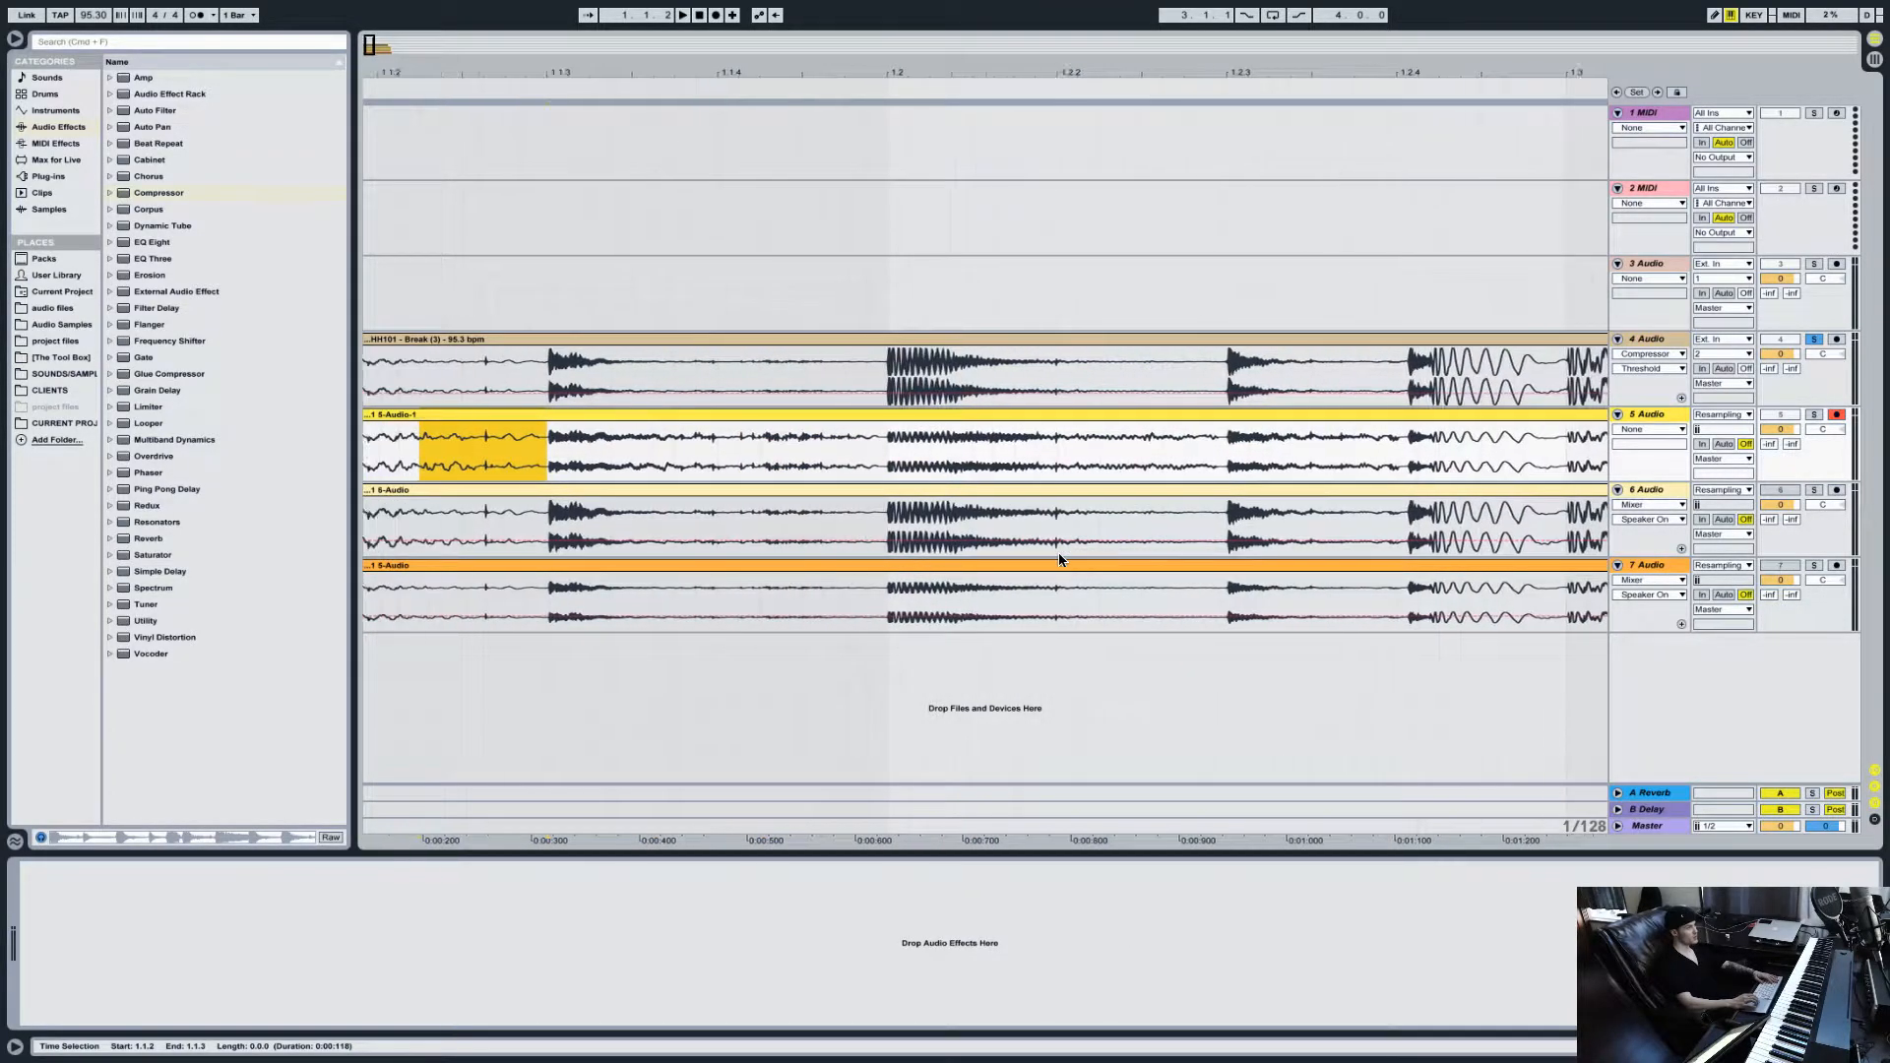
pyautogui.moveTo(1073, 458); pyautogui.dragTo(1203, 458)
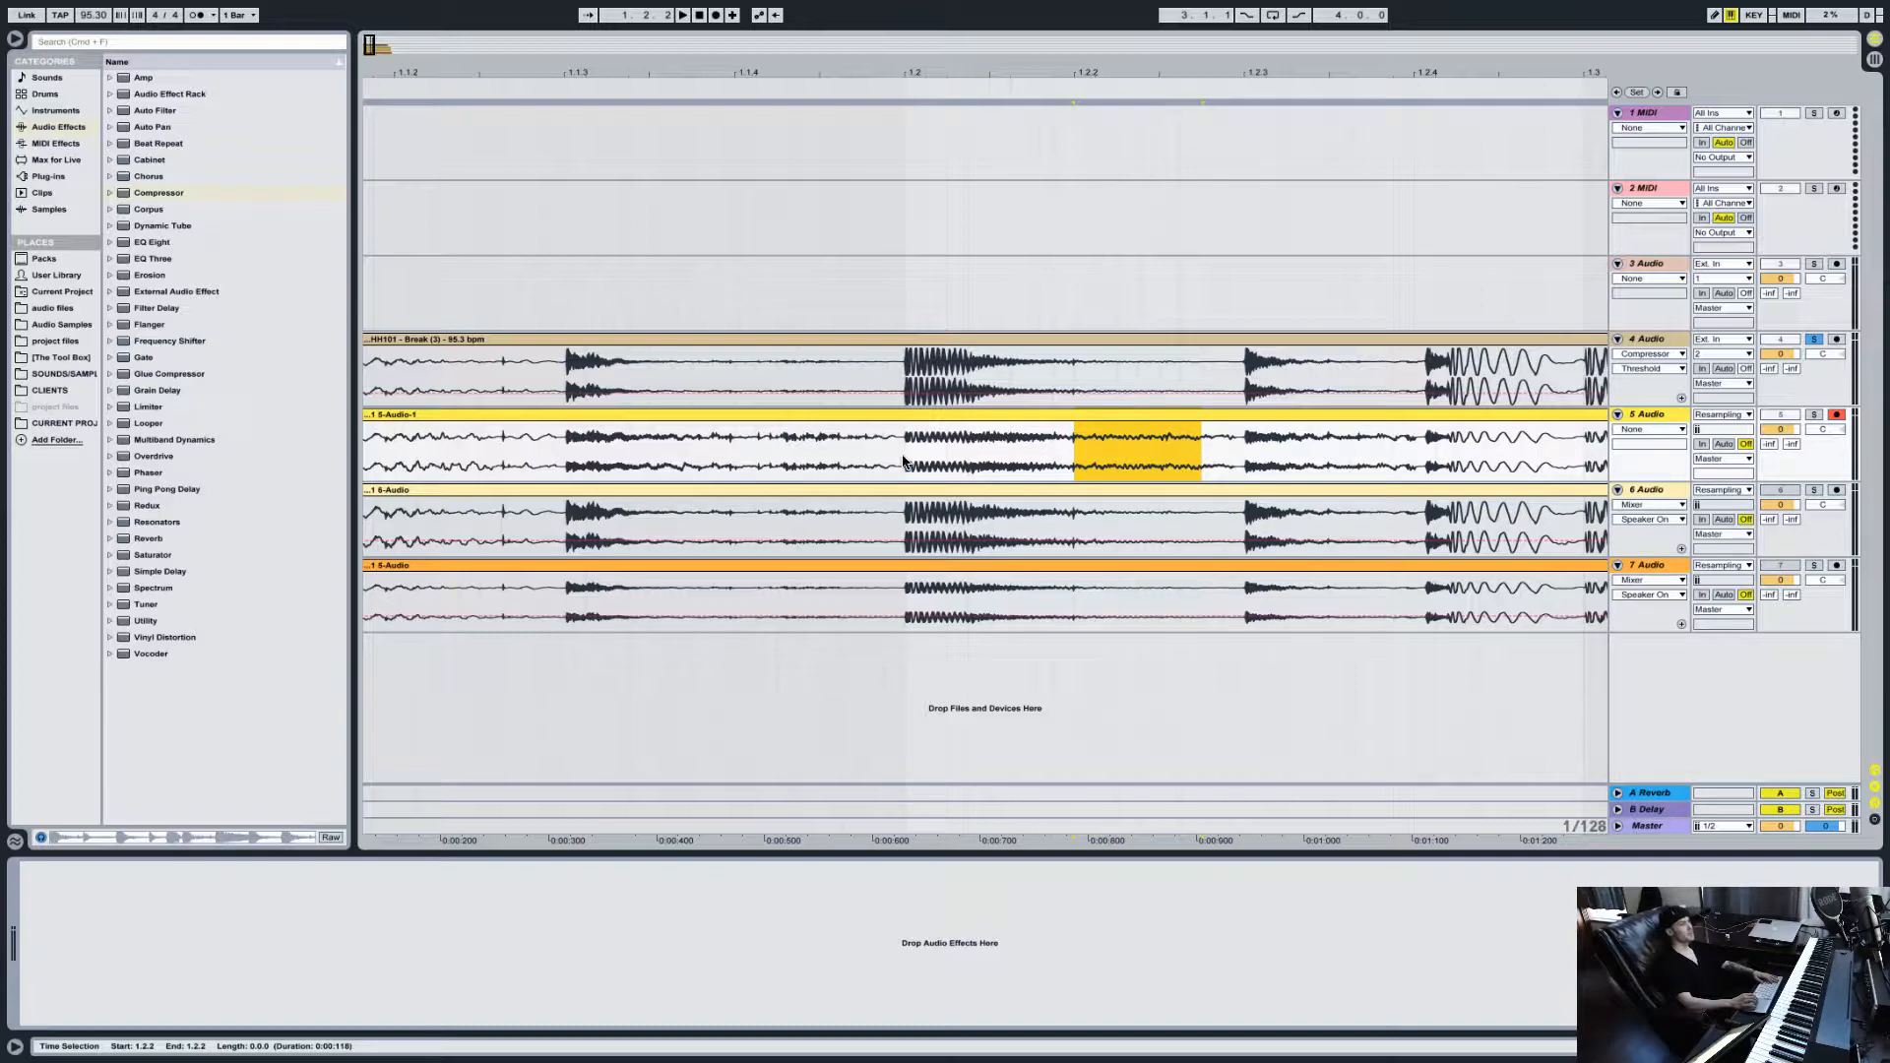
pyautogui.moveTo(897, 459); pyautogui.dragTo(1090, 458)
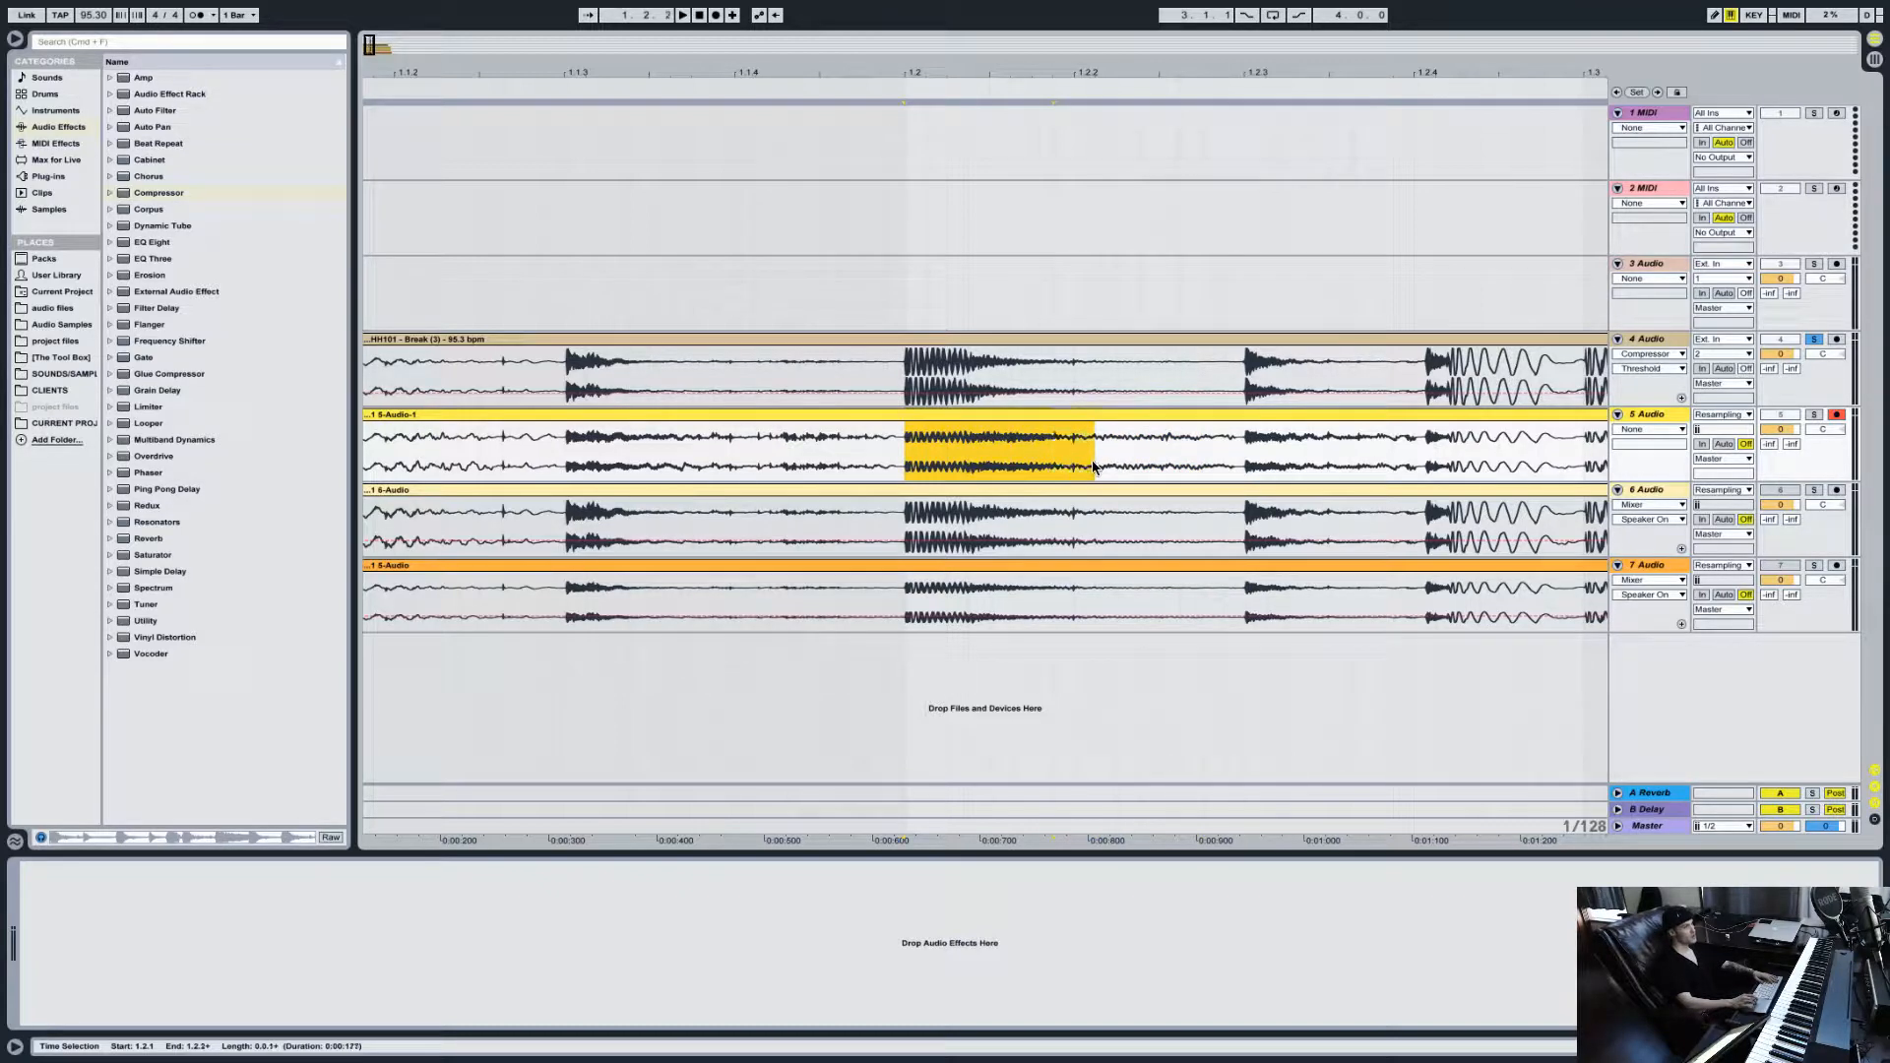
pyautogui.hscroll(3, 1090, 459)
pyautogui.hscroll(5, 1093, 465)
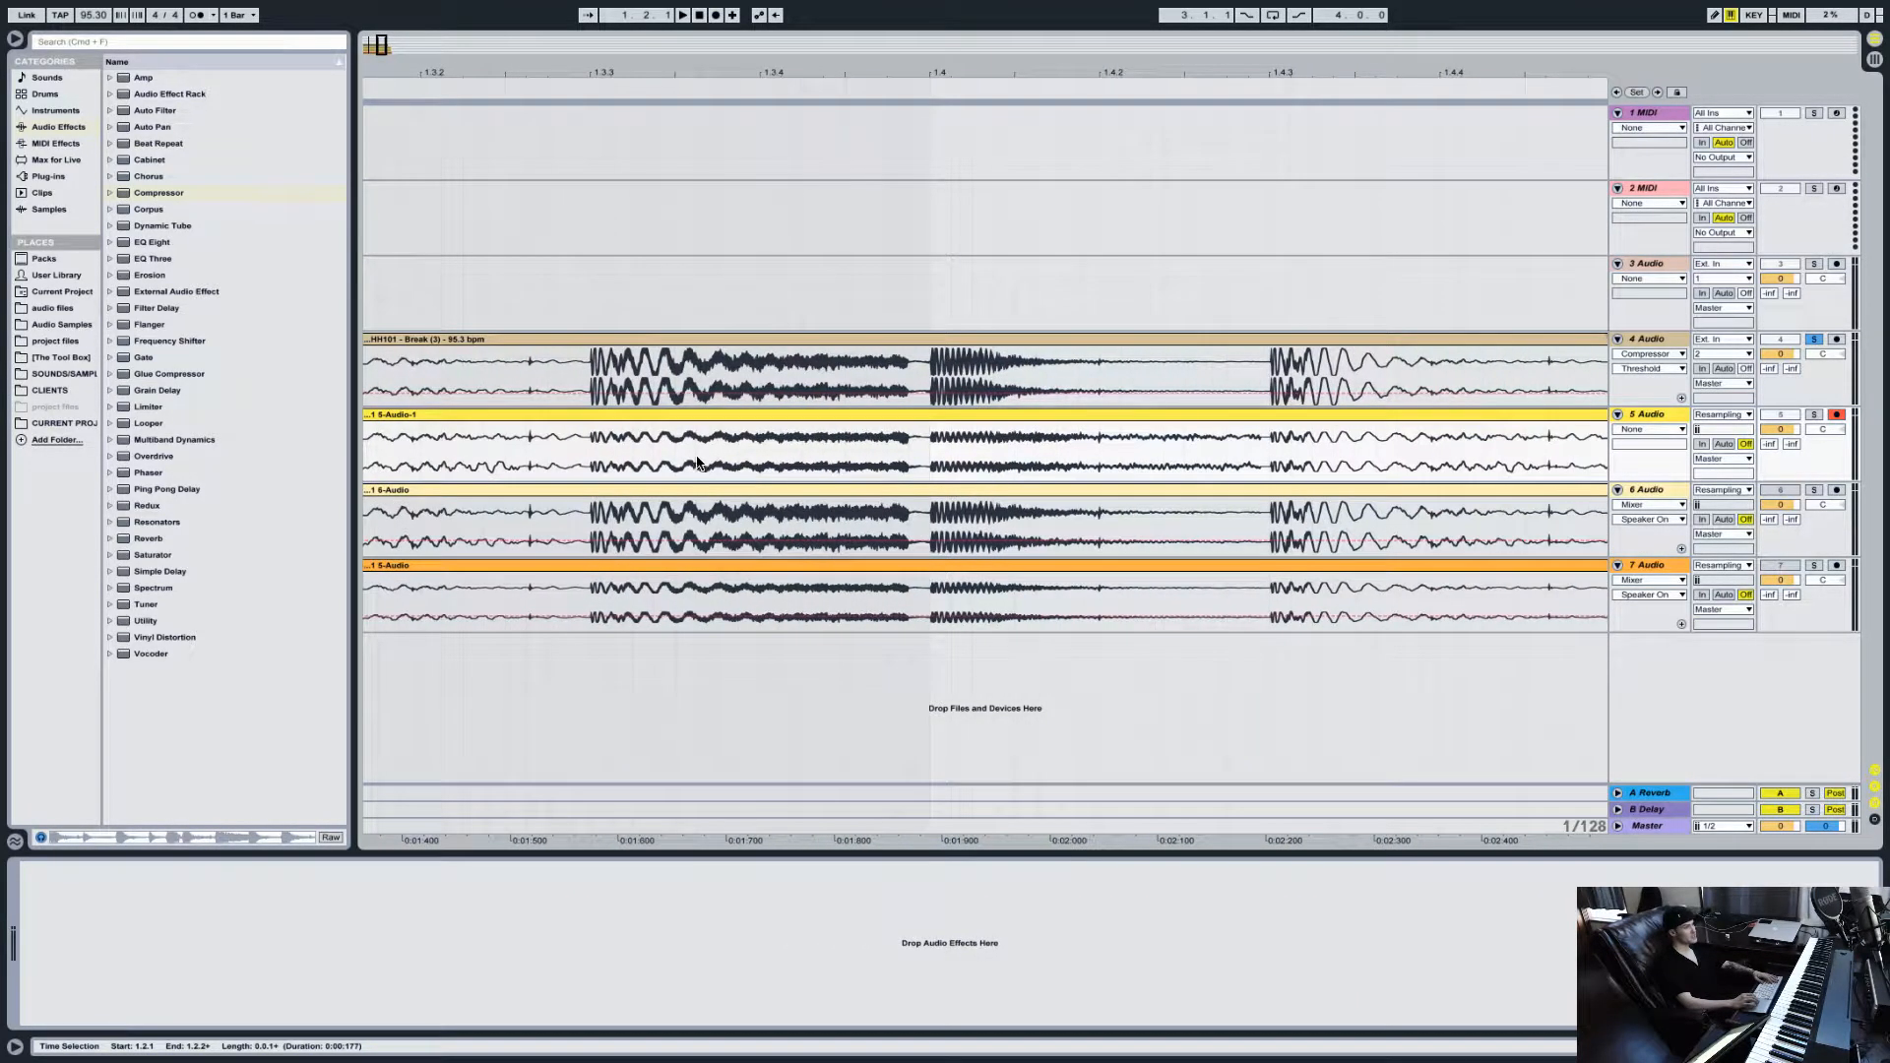
pyautogui.hscroll(-8, 1319, 477)
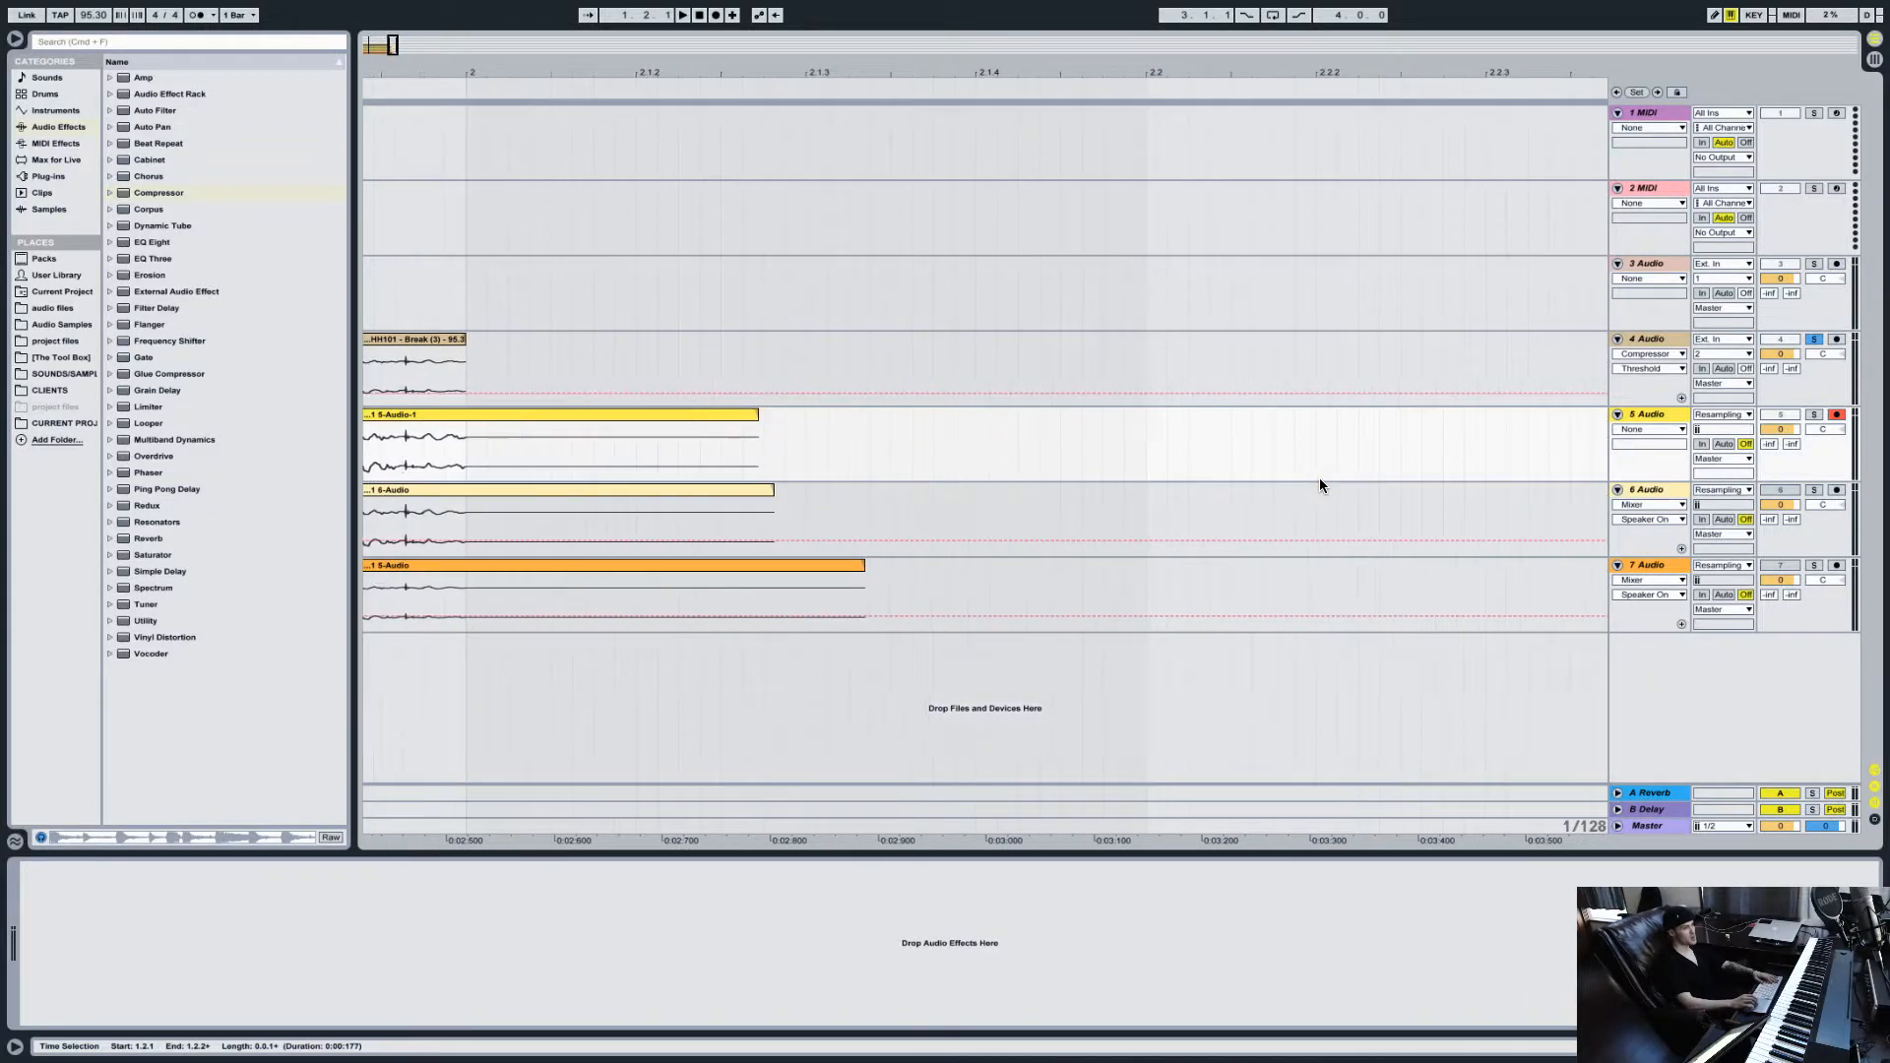
# Step: Solo the 5 Audio track and listen to the 5-Audio-1 recording from the beginning of the arrangement
pyautogui.click(1814, 415)
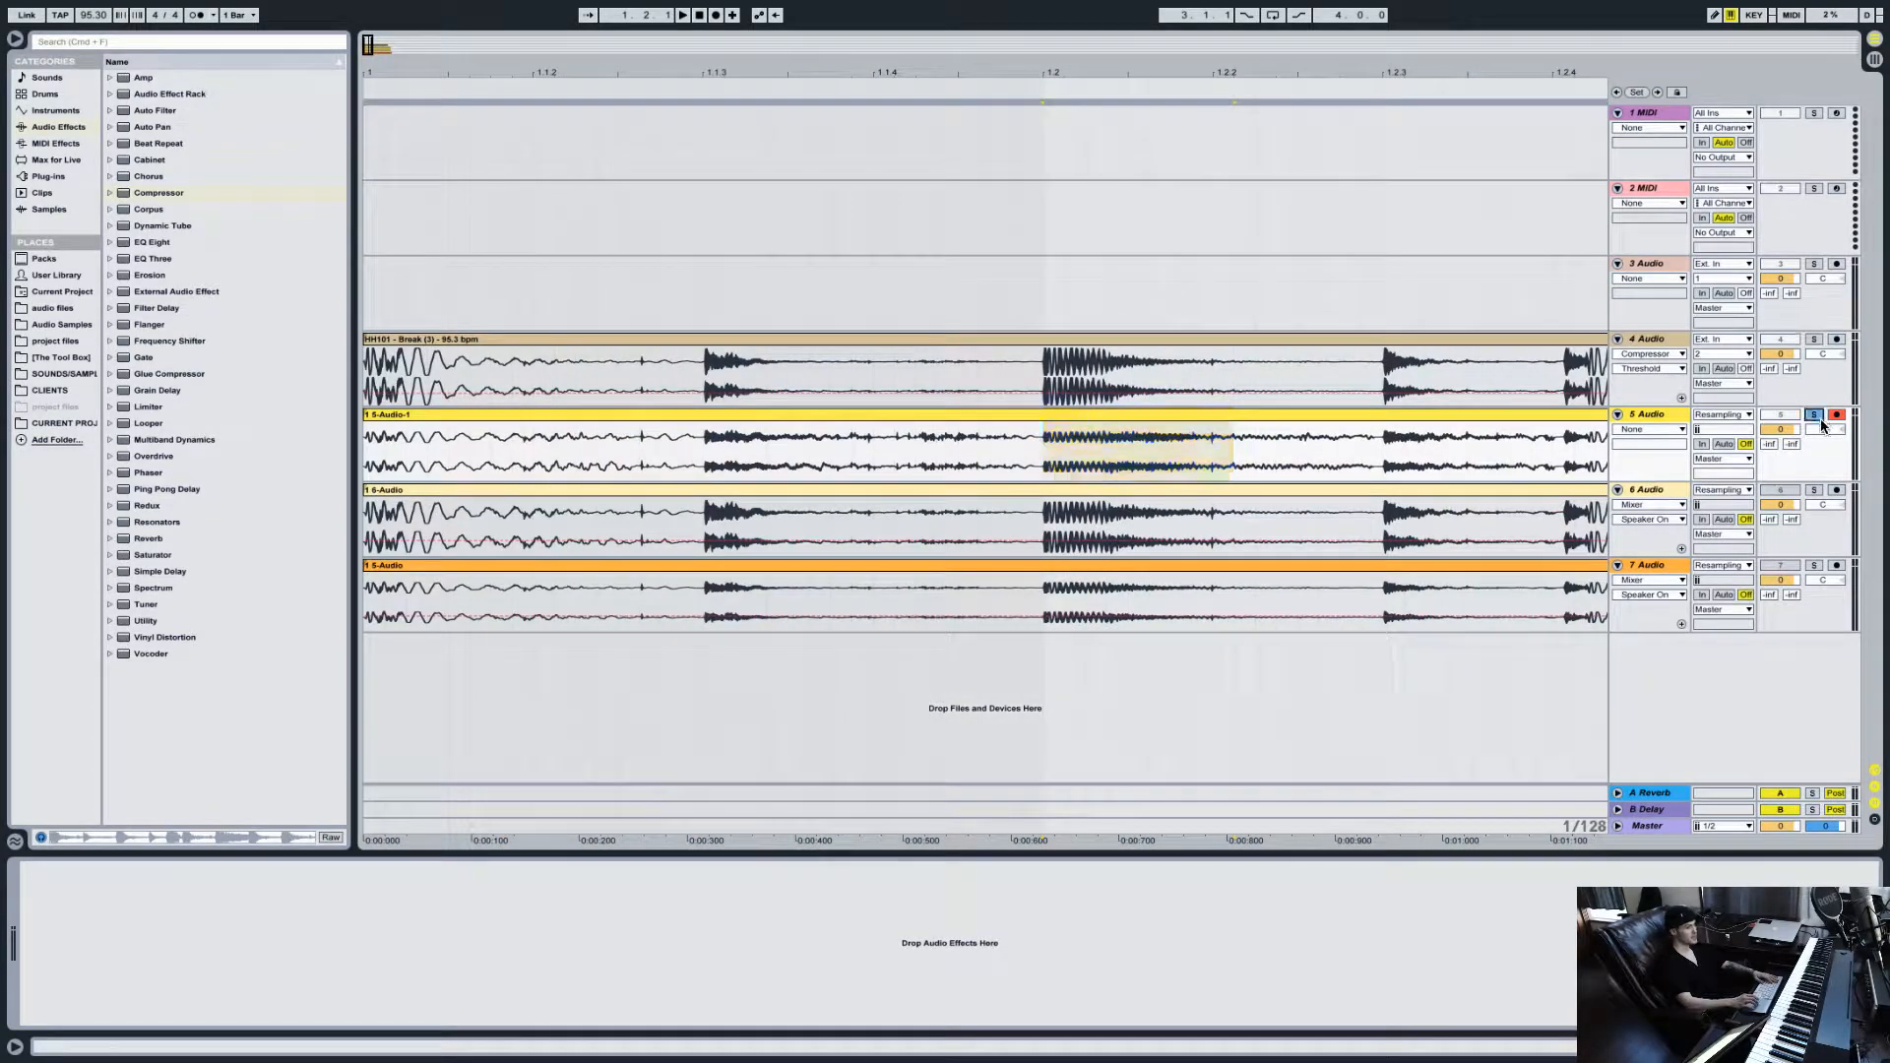
pyautogui.click(551, 414)
pyautogui.press('space')
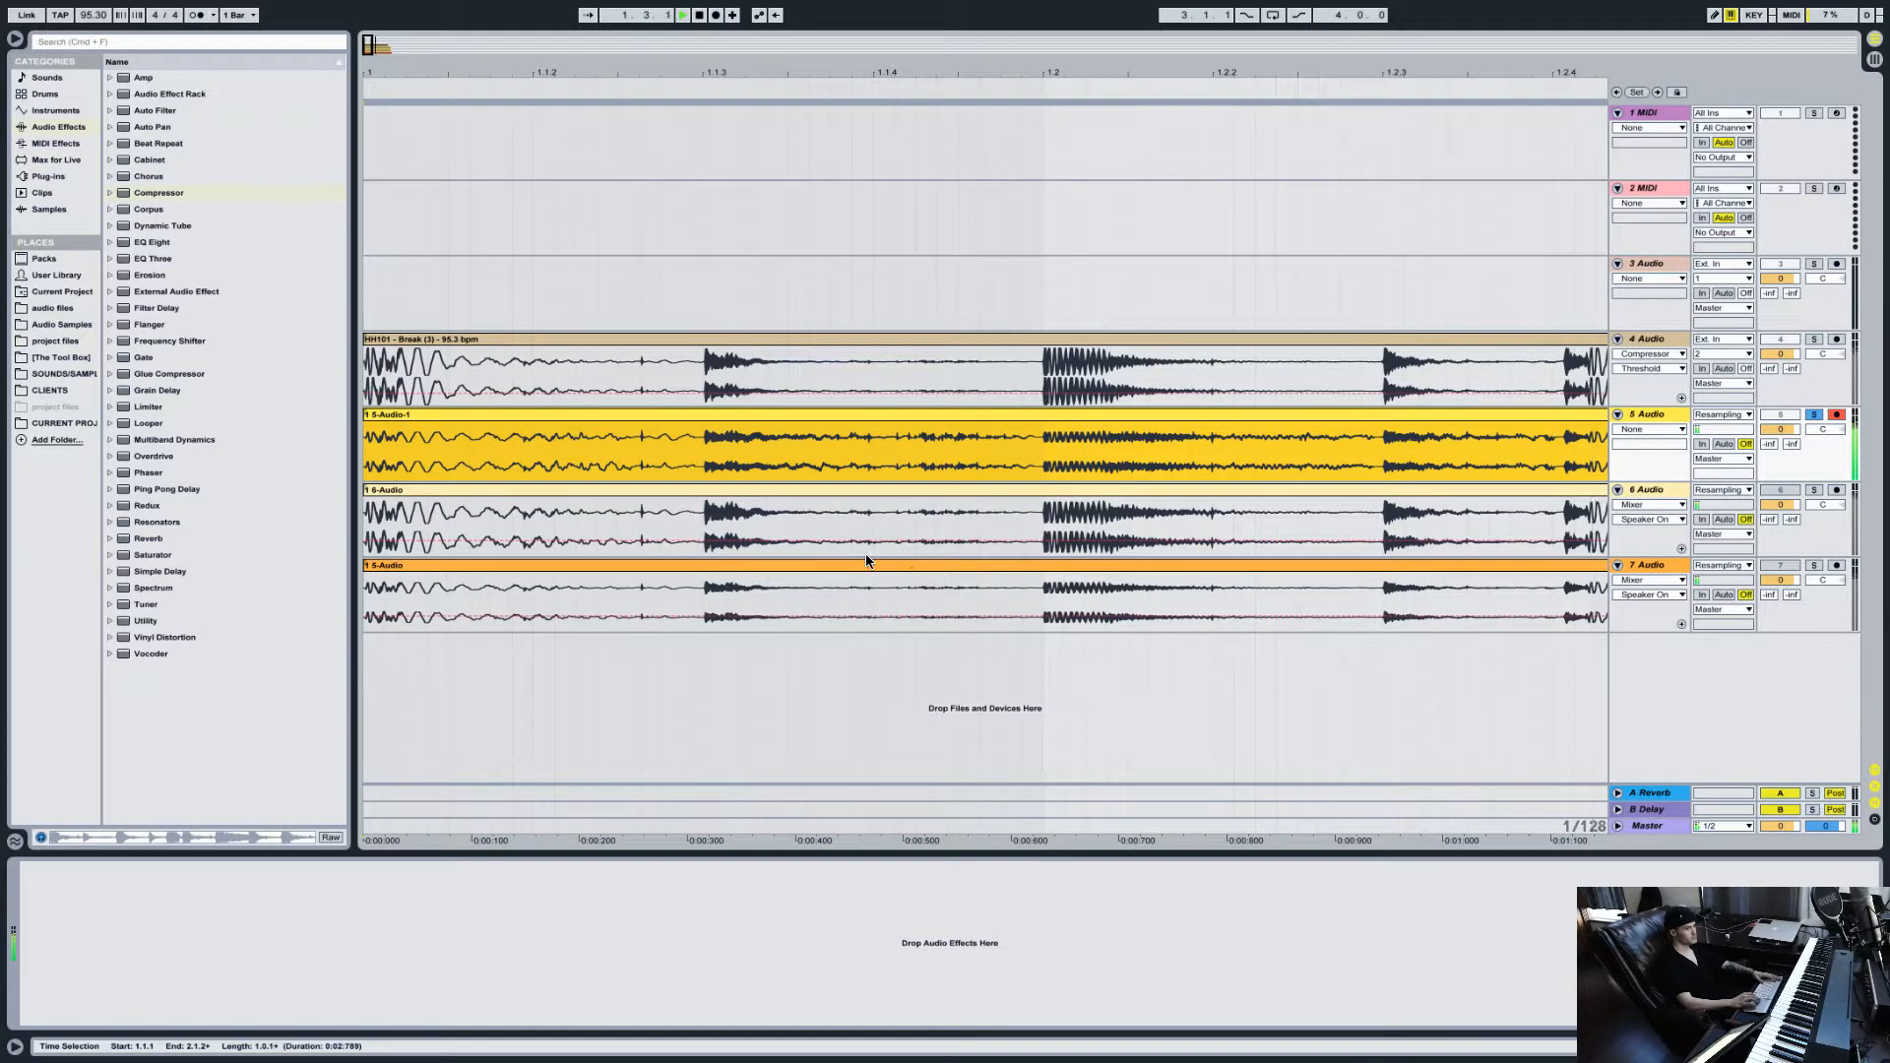
pyautogui.press('space')
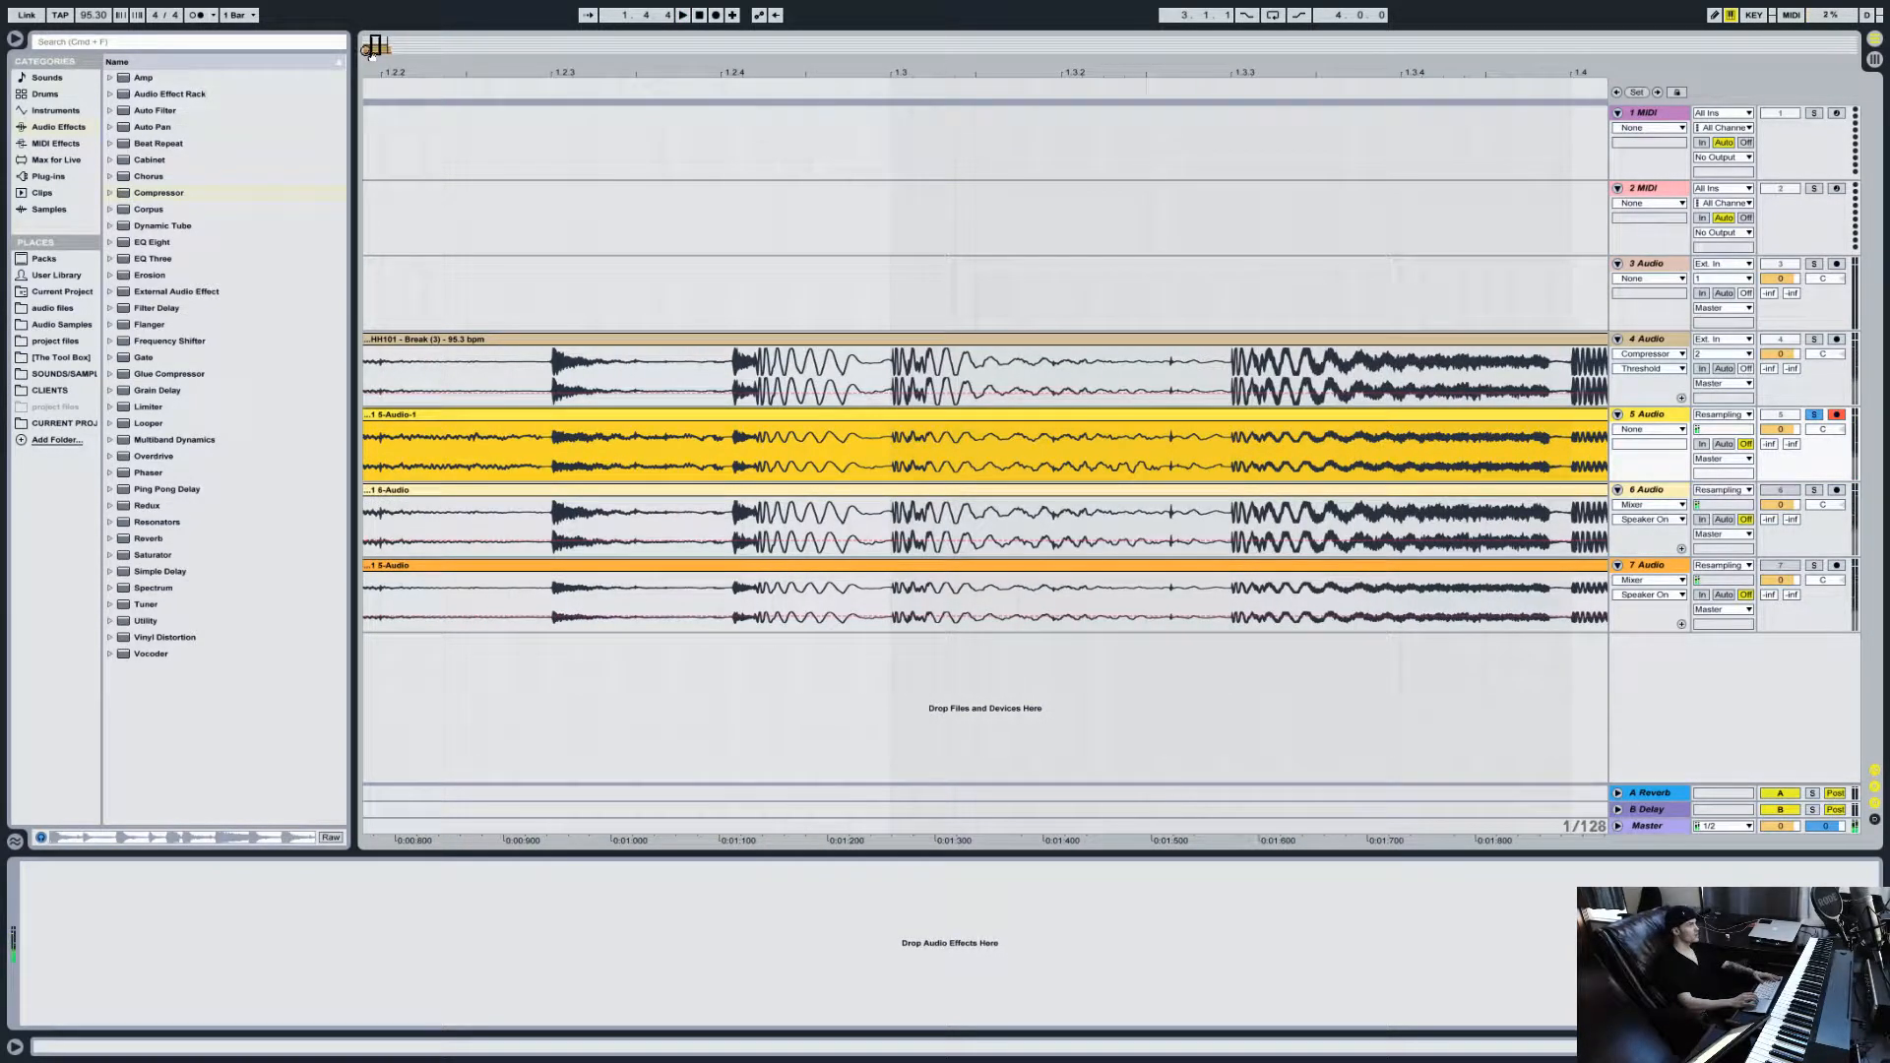
pyautogui.moveTo(377, 47); pyautogui.dragTo(378, 19)
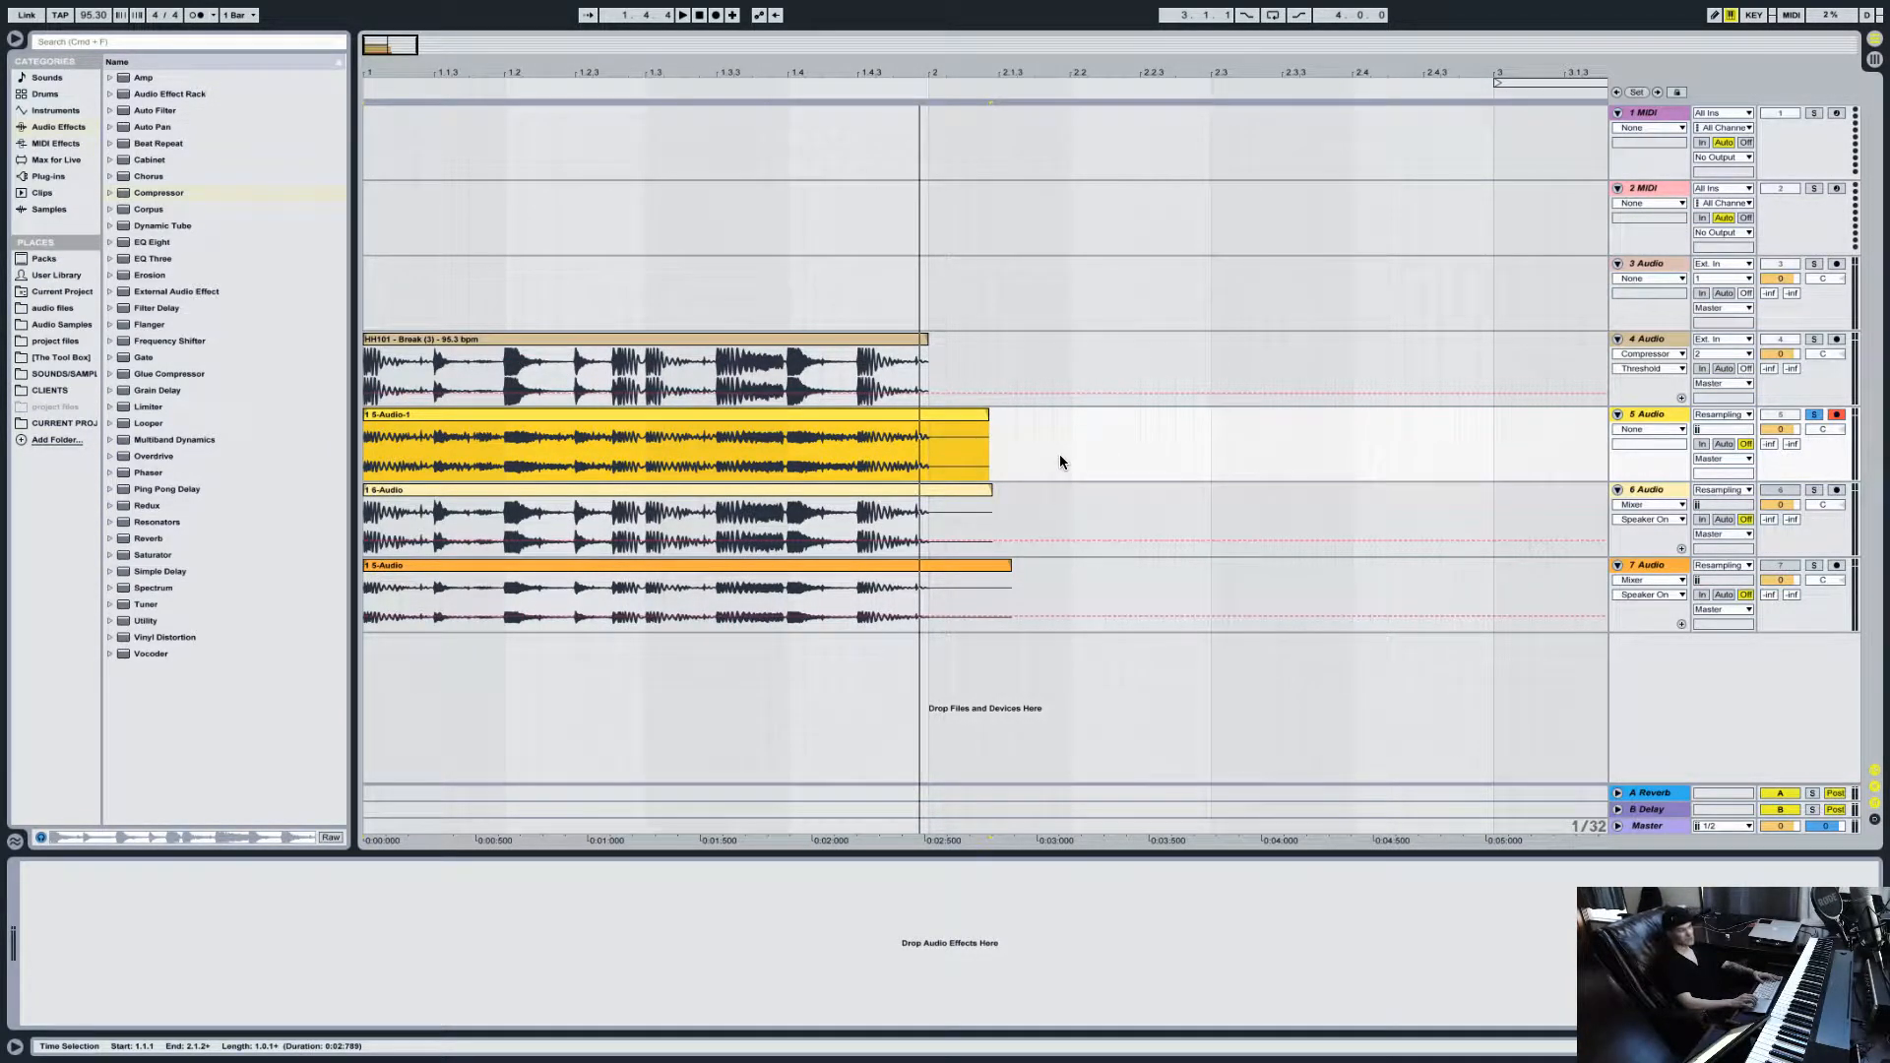
pyautogui.press('space')
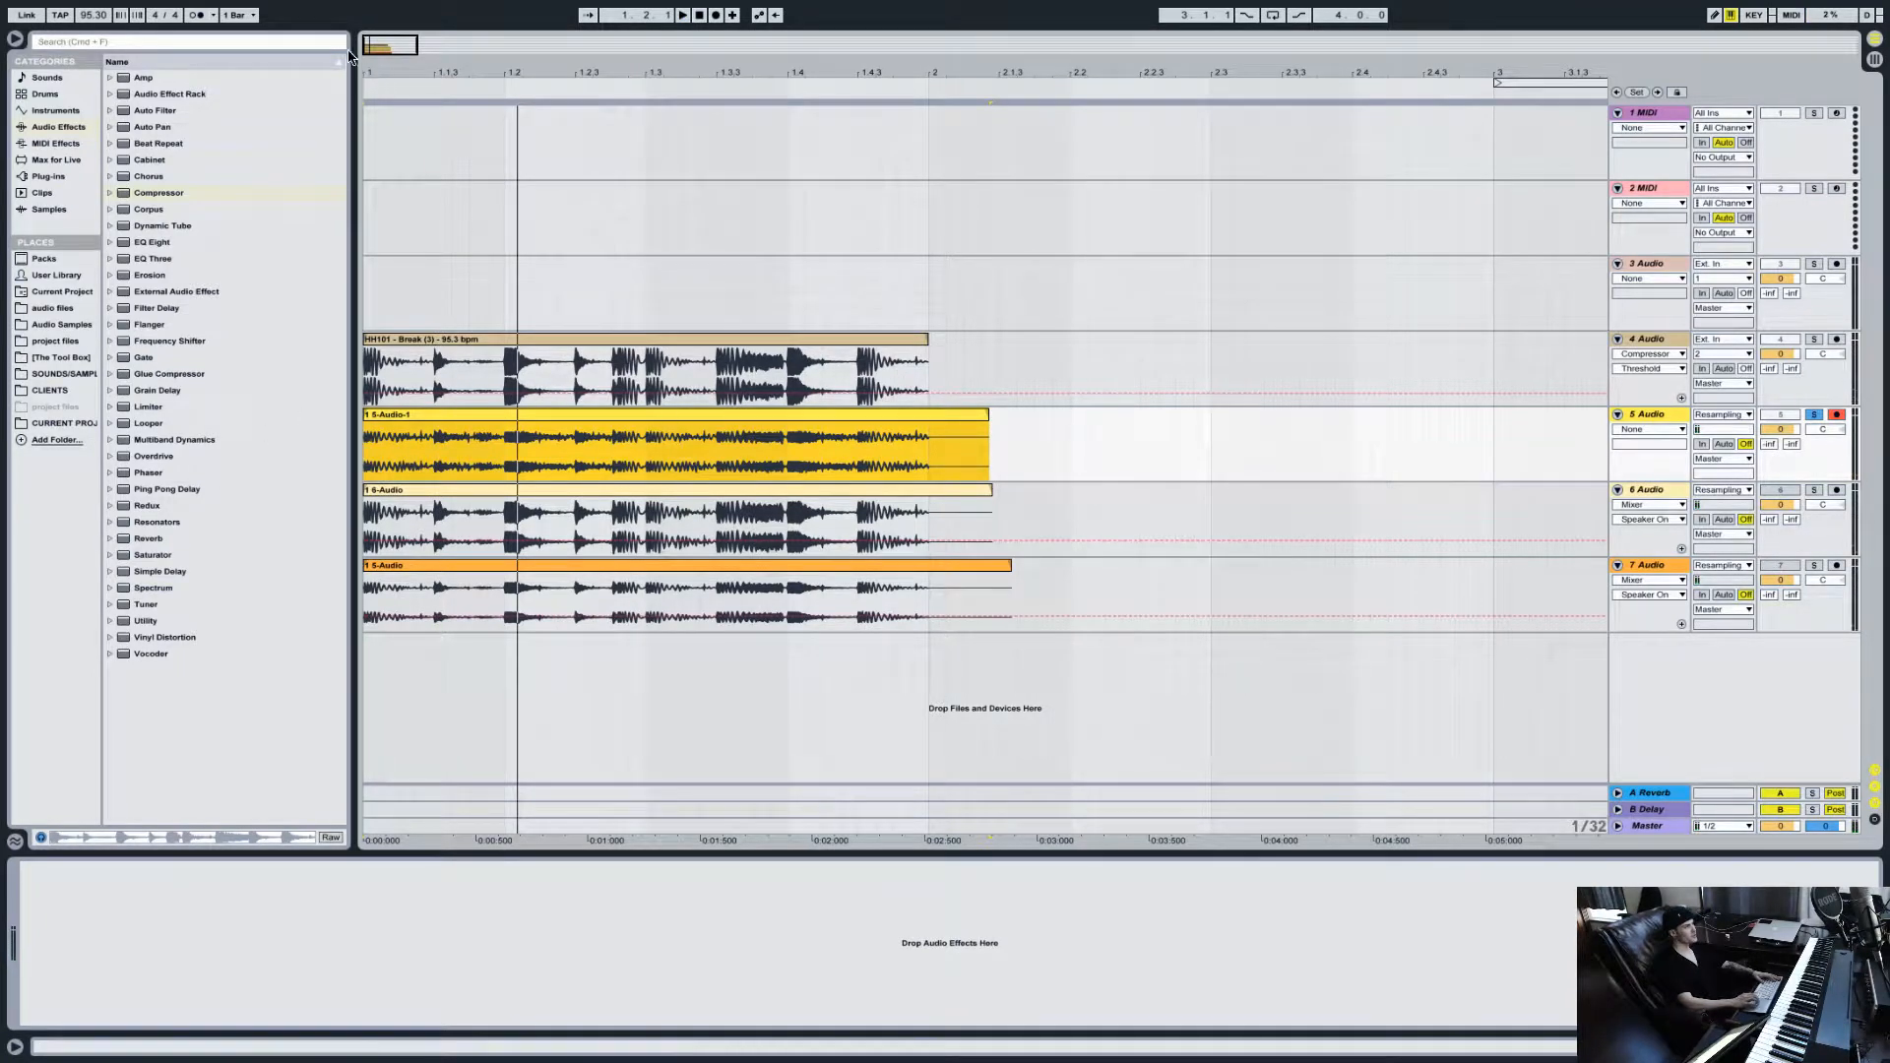
pyautogui.scroll(5, 634, 235)
pyautogui.hscroll(-5, 793, 330)
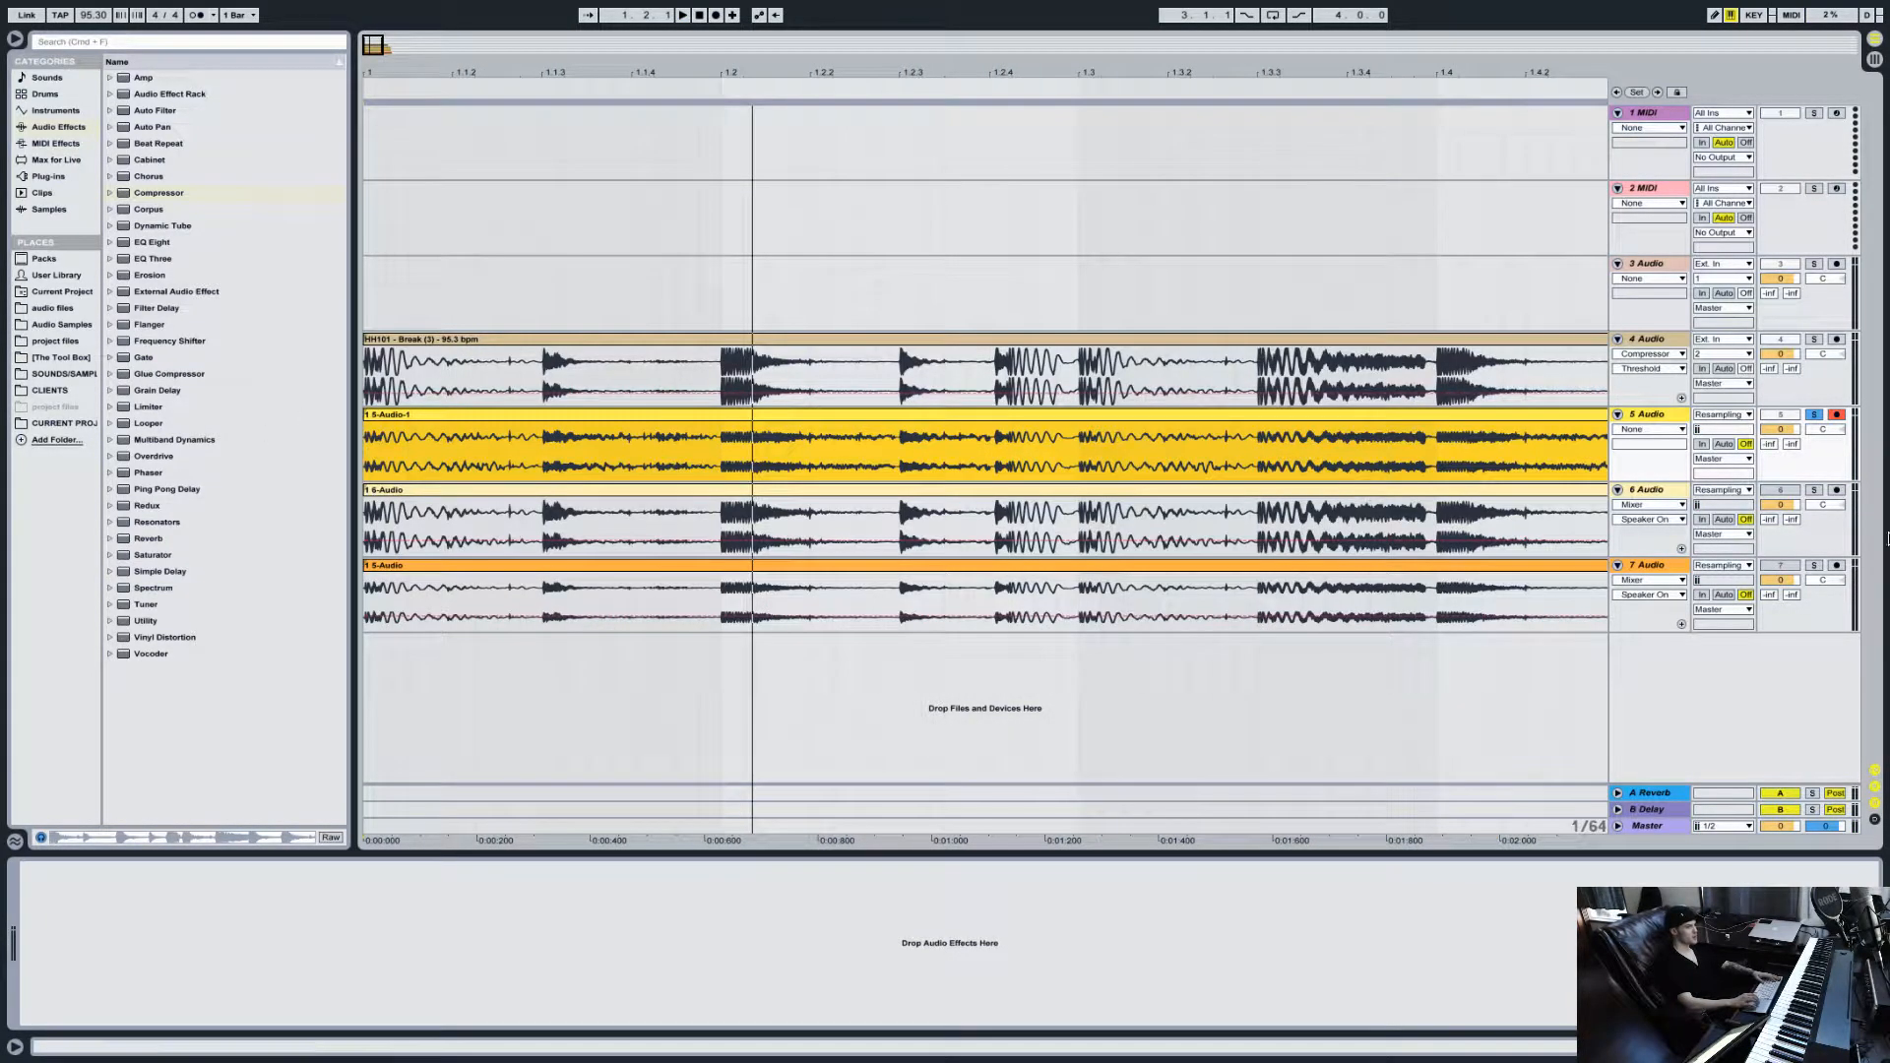
# Step: Solo 4 Audio, bypass its Compressor, and listen to the unprocessed break from the start
pyautogui.click(1816, 339)
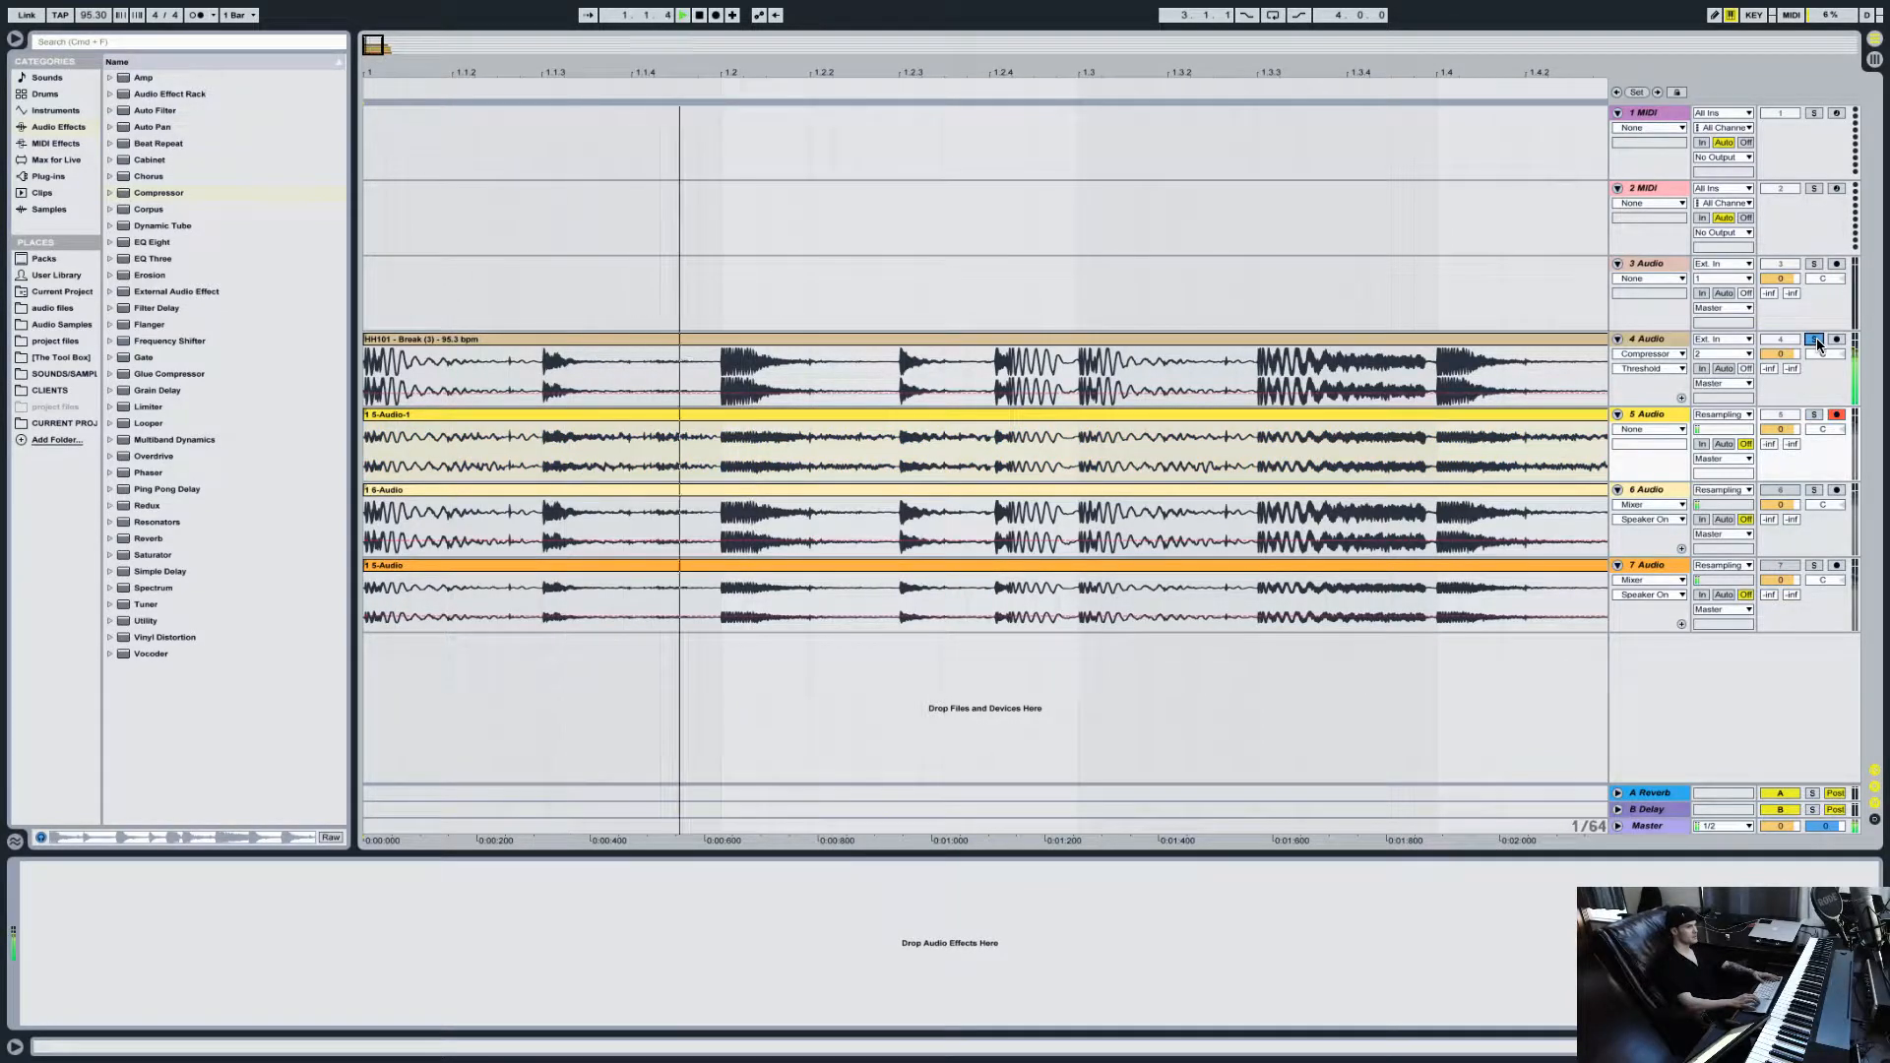
pyautogui.click(1660, 343)
pyautogui.click(28, 869)
pyautogui.press('space')
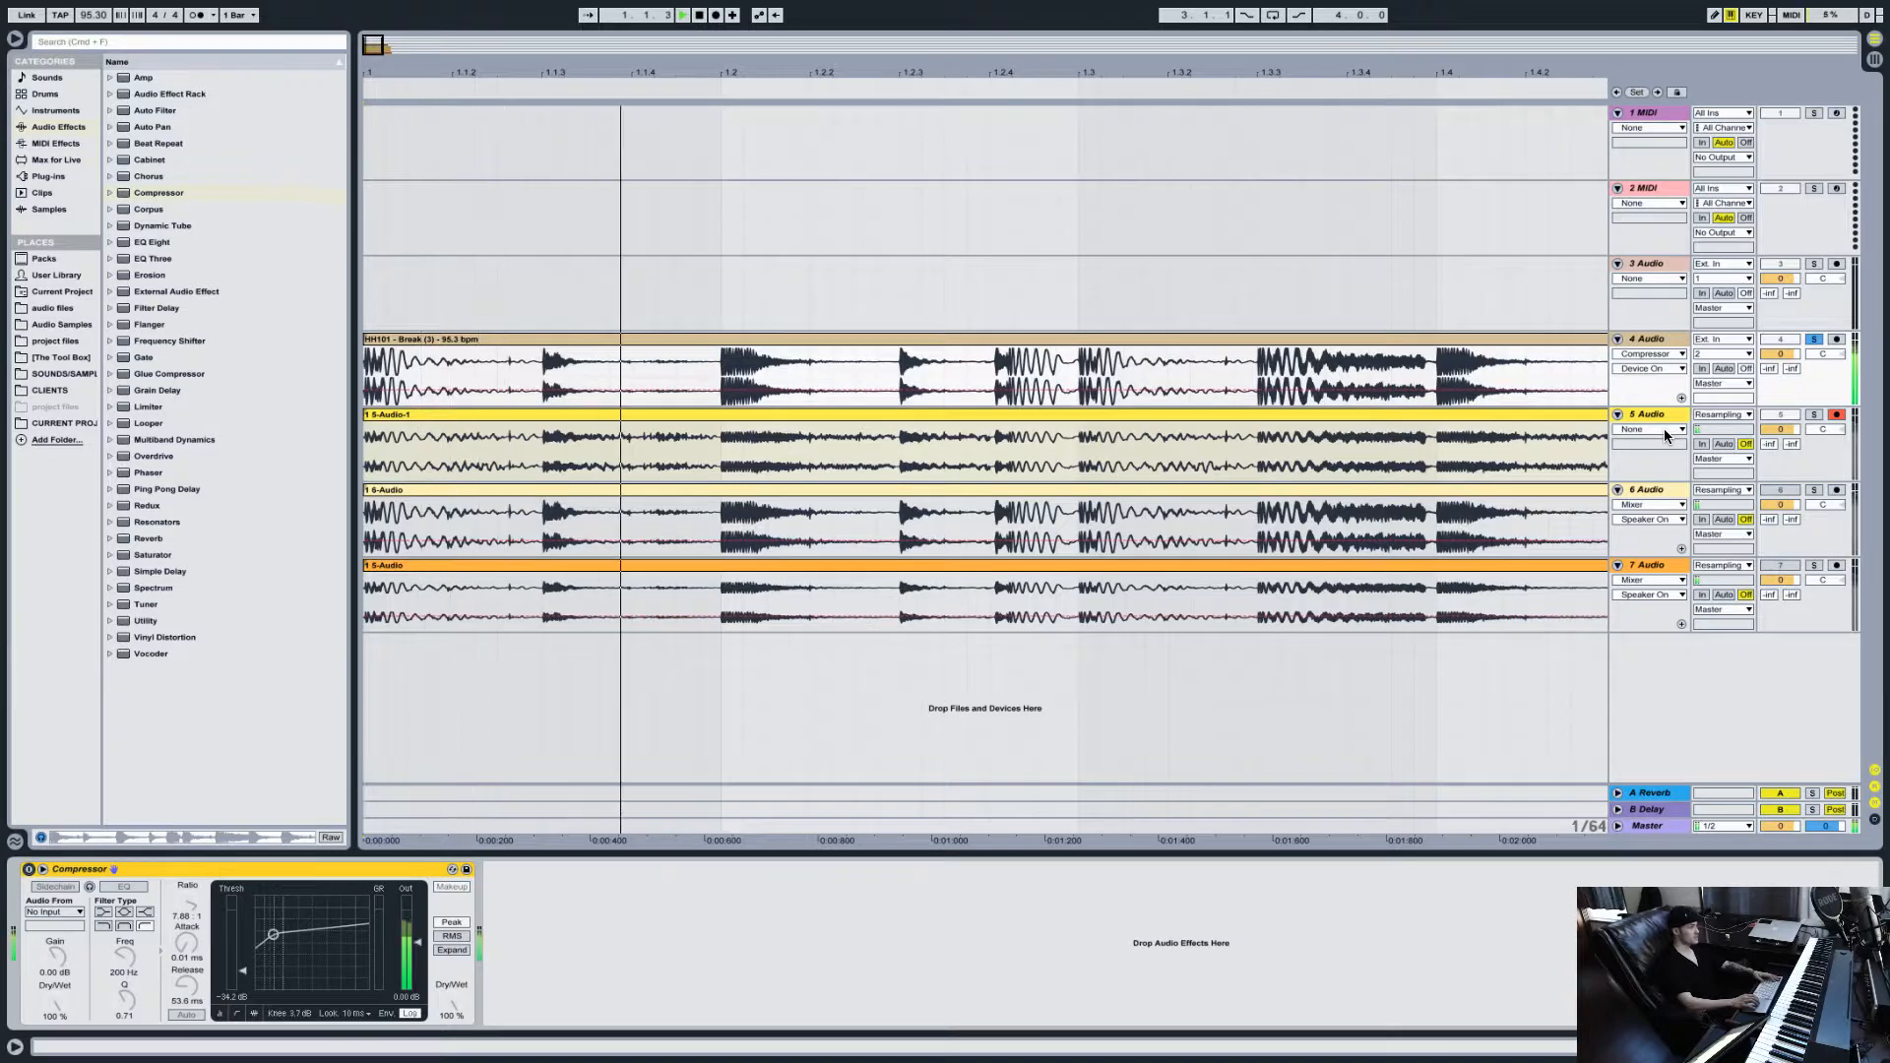
pyautogui.press('space')
pyautogui.moveTo(377, 49); pyautogui.dragTo(377, 14)
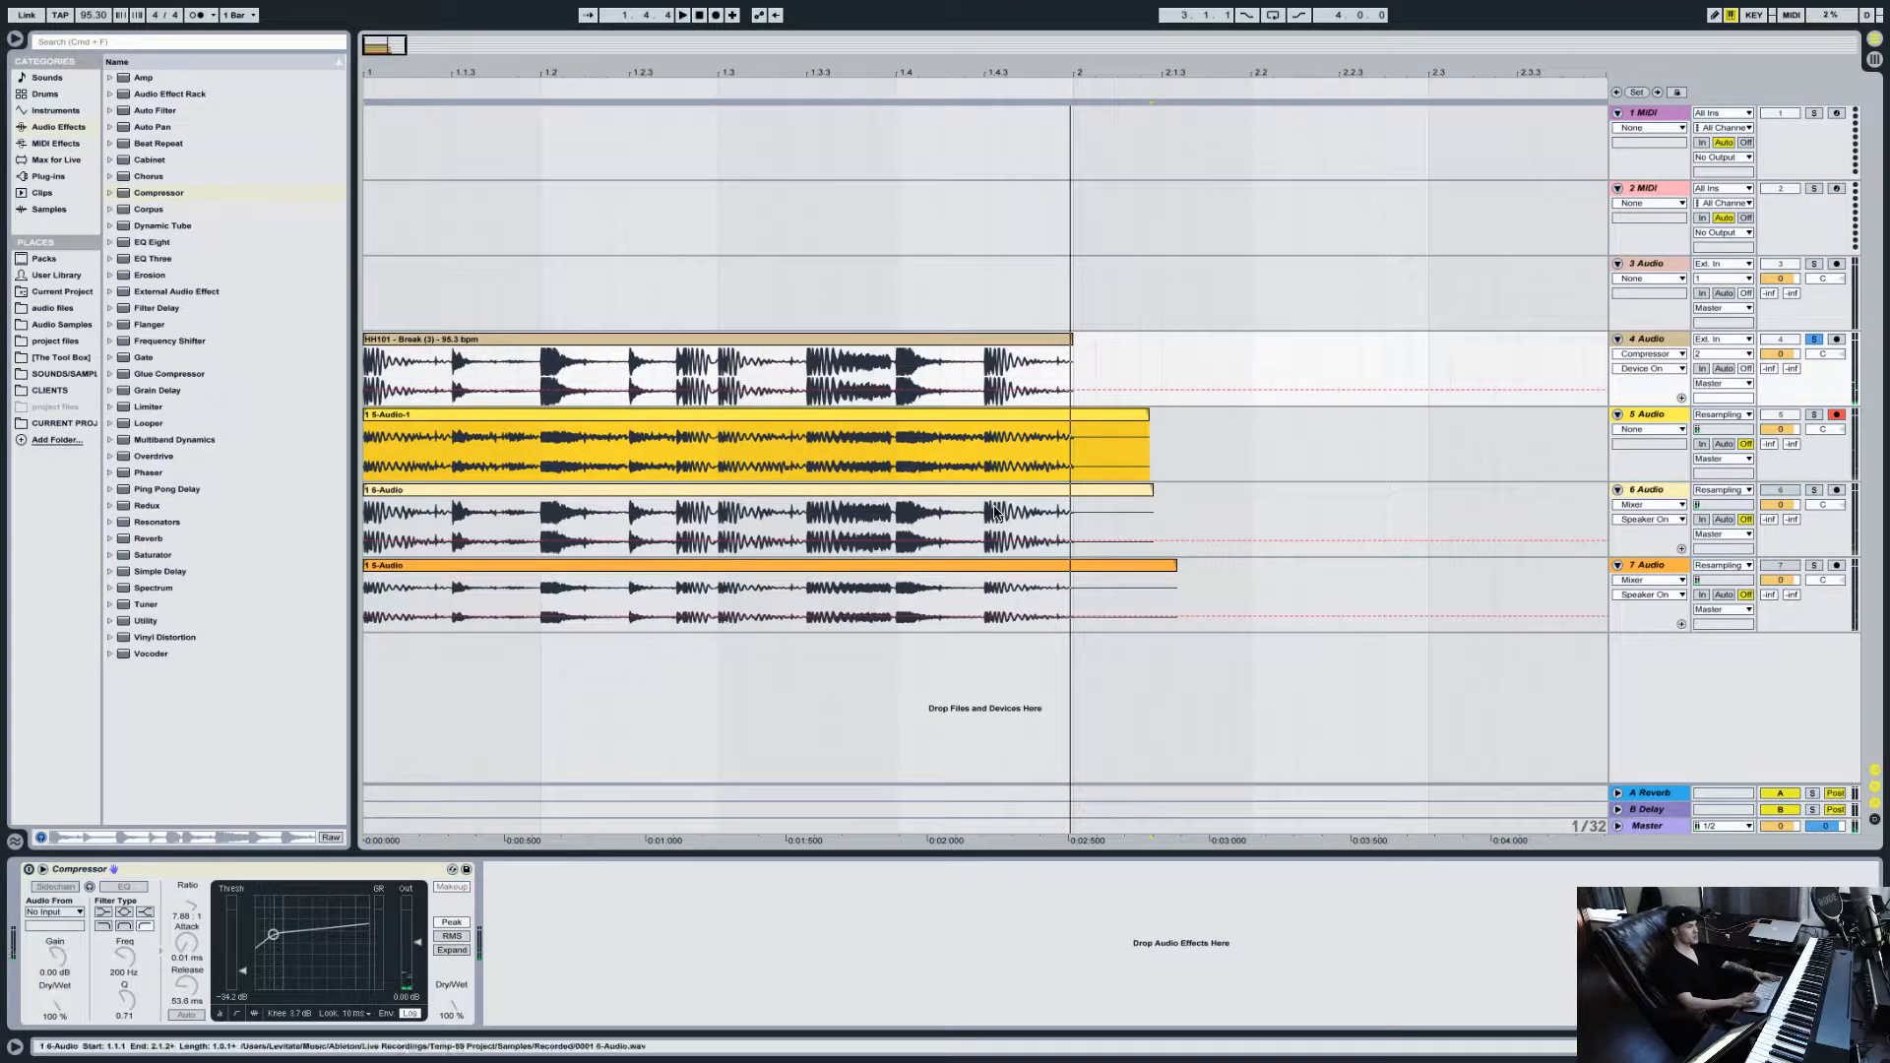
pyautogui.press('space')
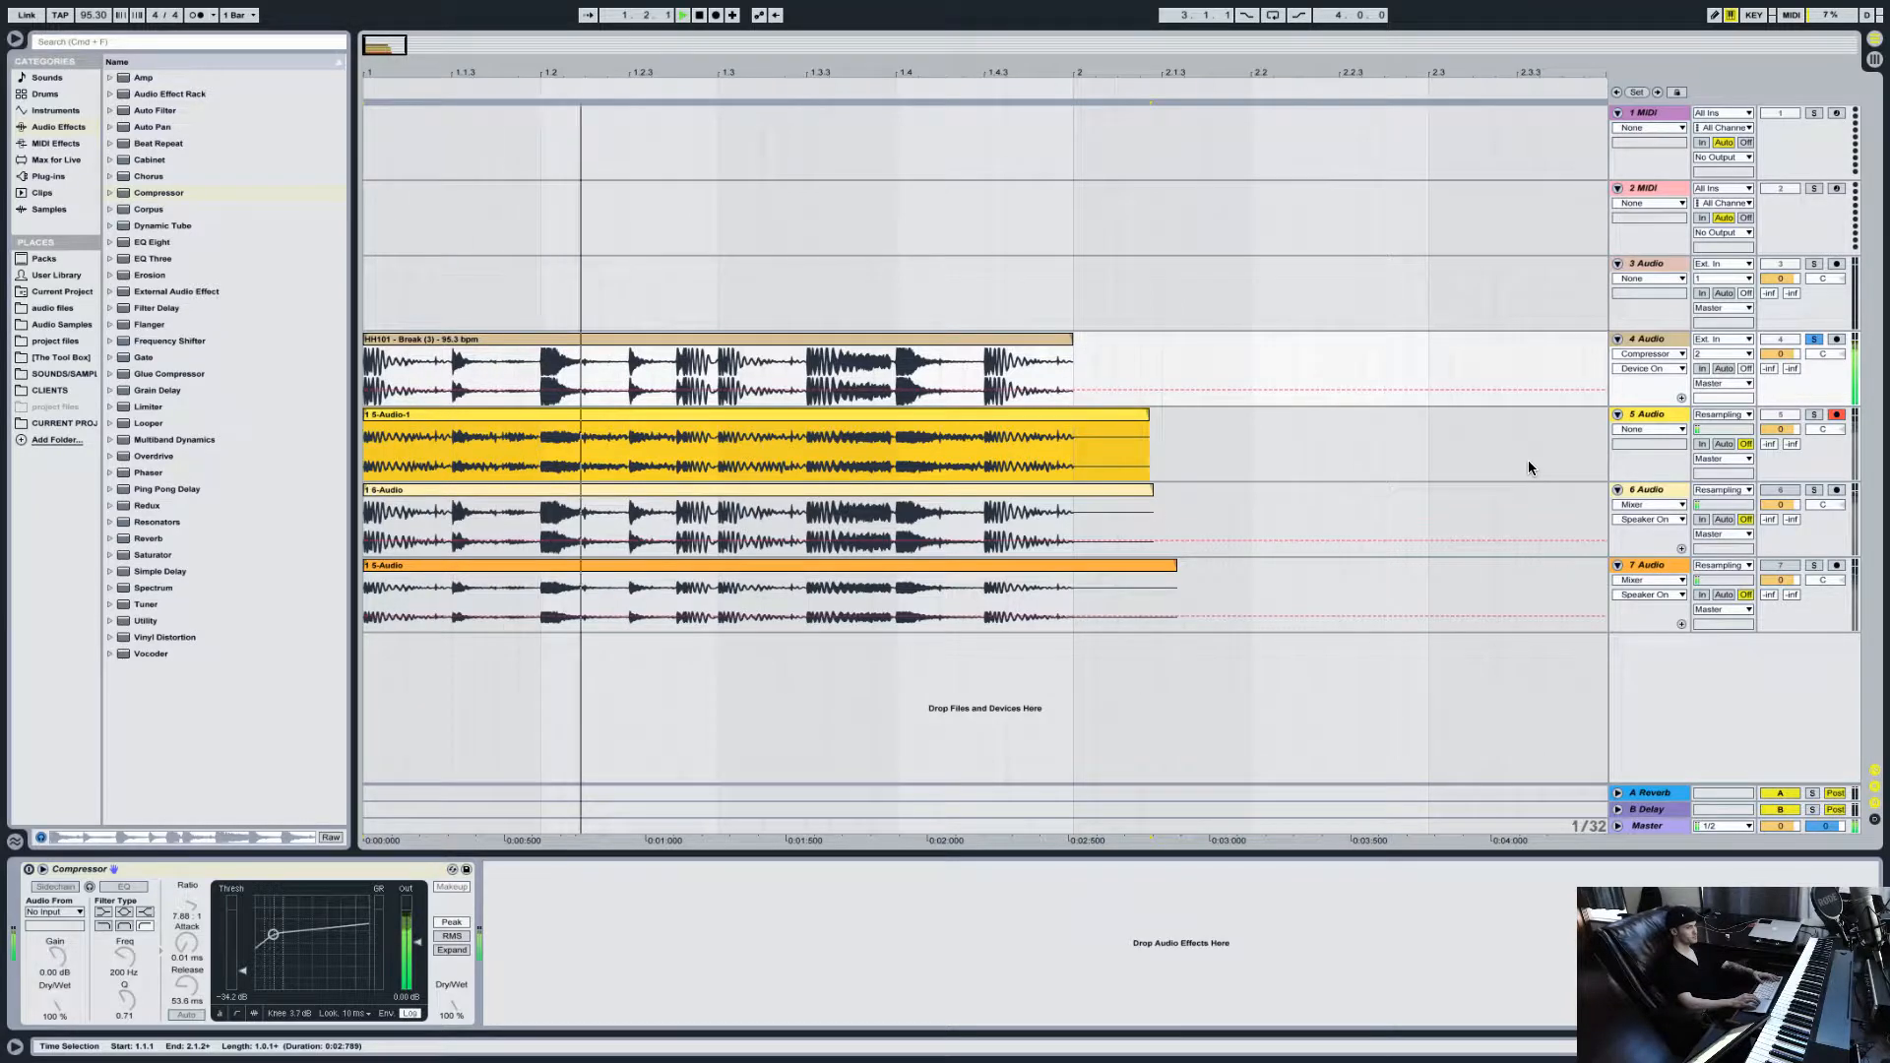
pyautogui.press('space')
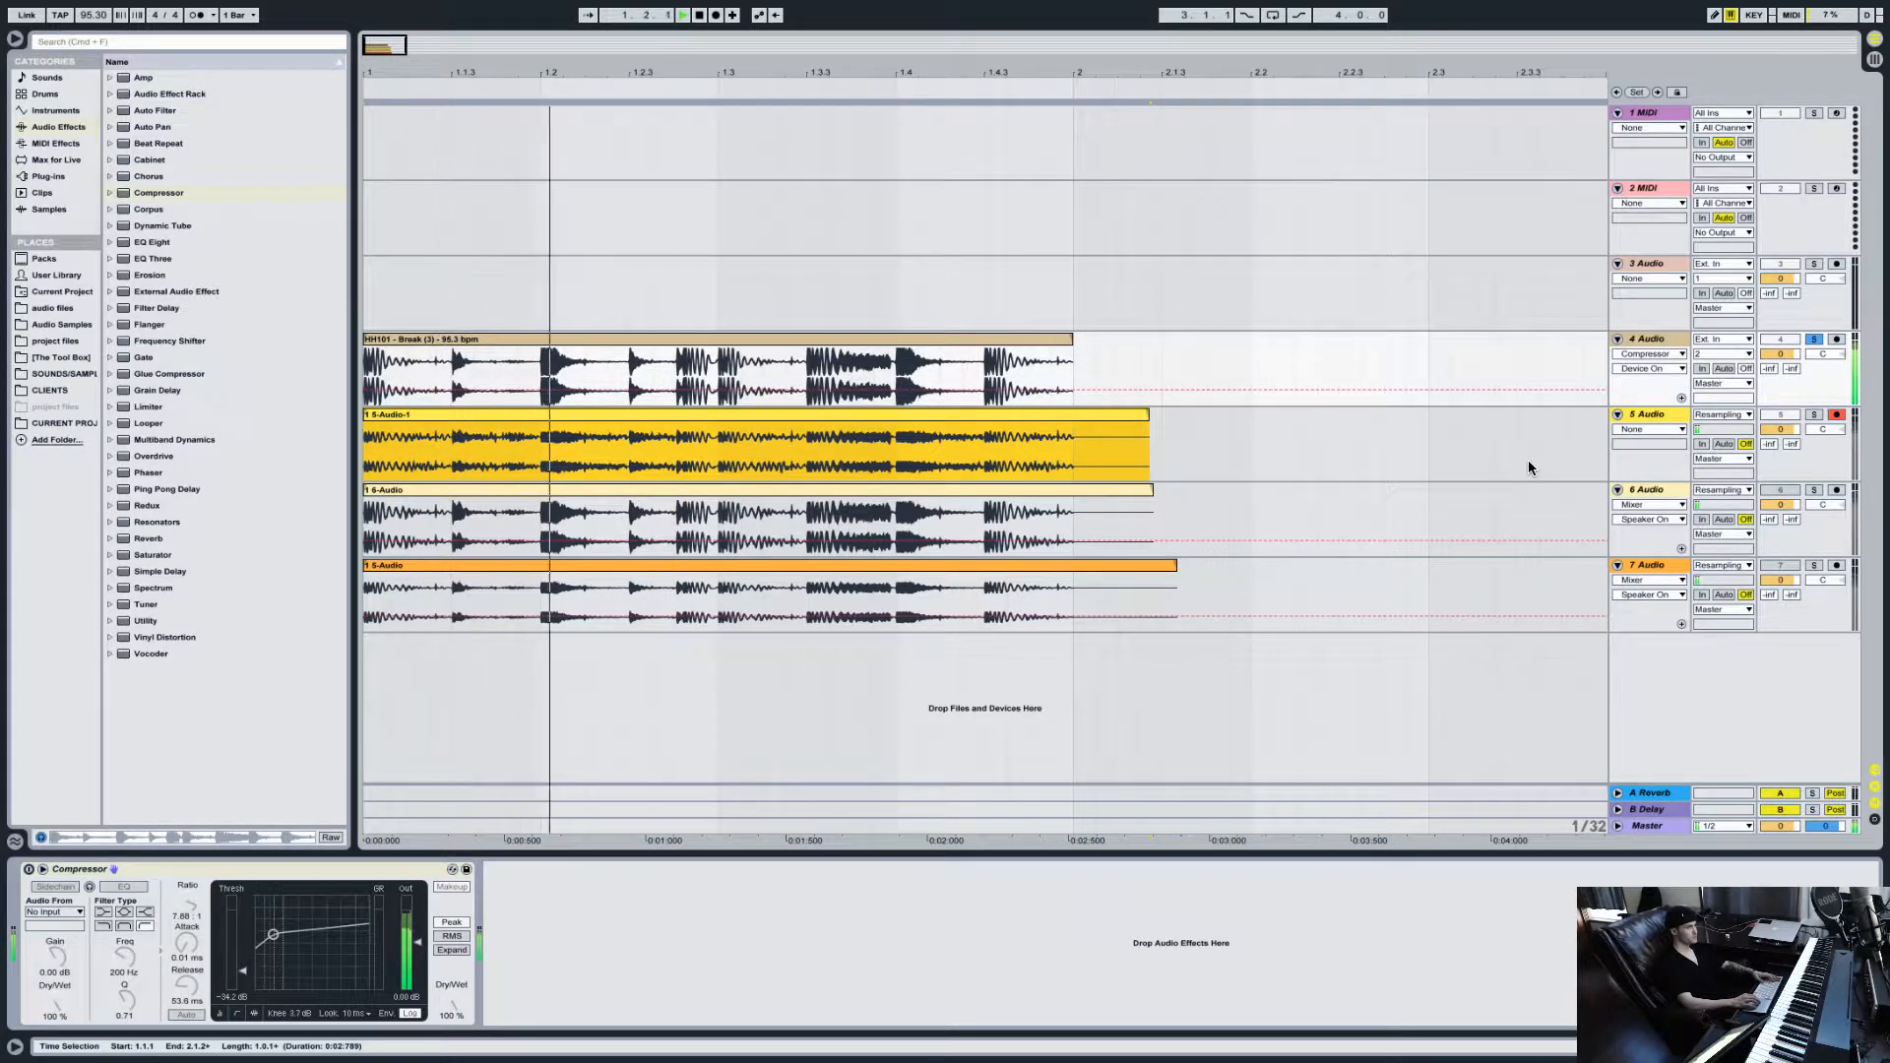
pyautogui.press('space')
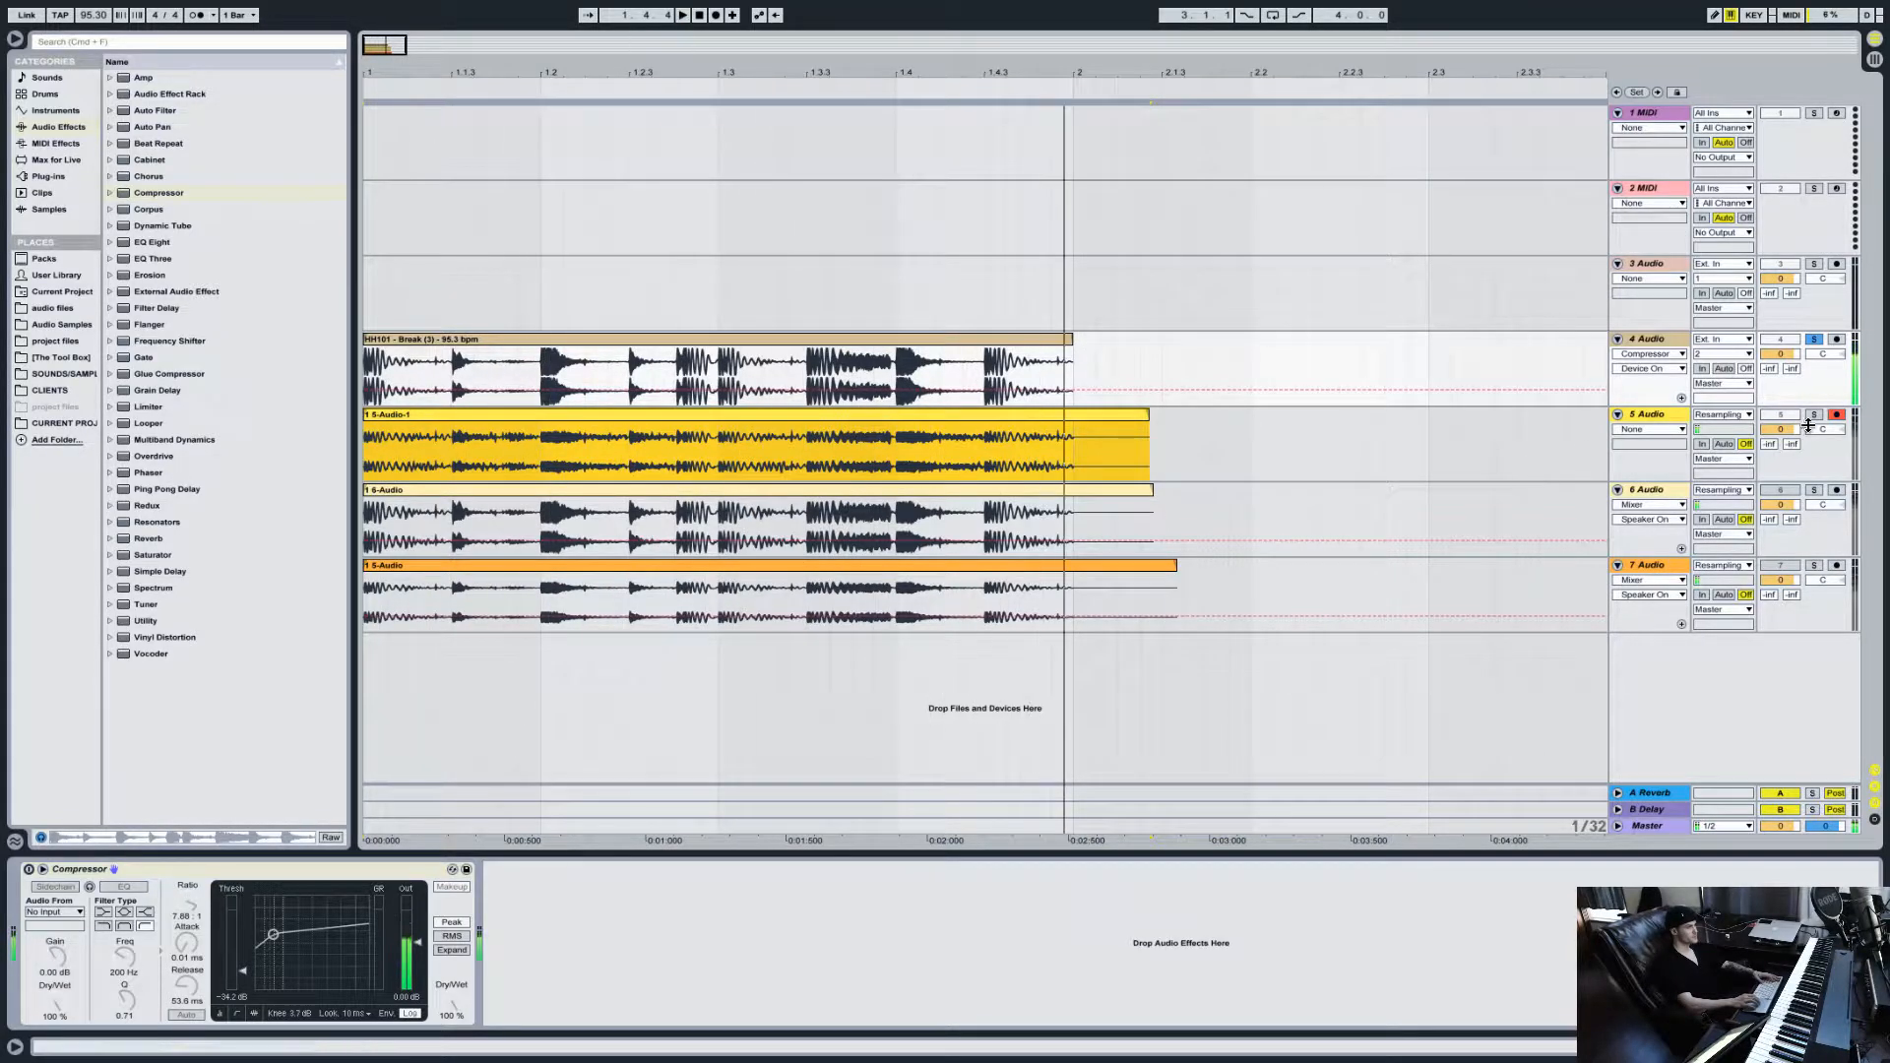
# Step: Listen to the heavily compressed 5 Audio recording and the 6 Audio recording, each soloed and played from the start
pyautogui.click(1816, 414)
pyautogui.press('space')
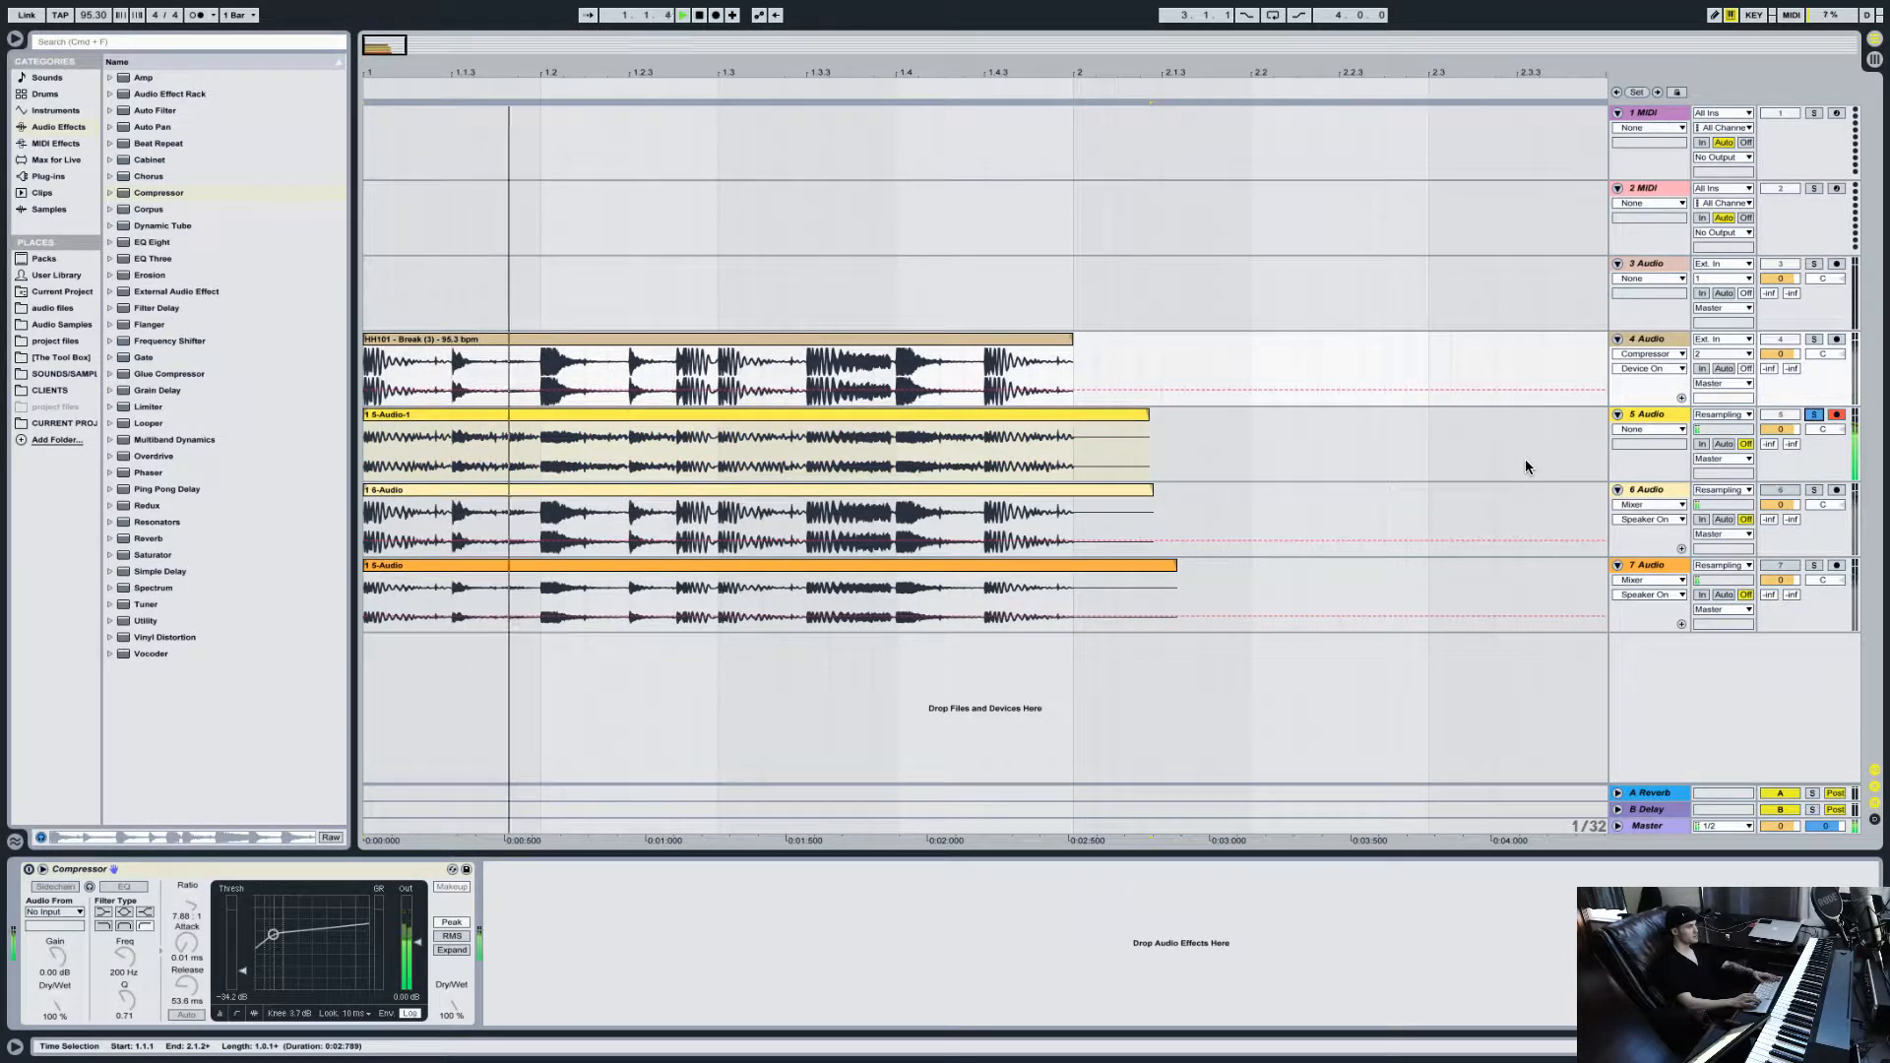
pyautogui.press('space')
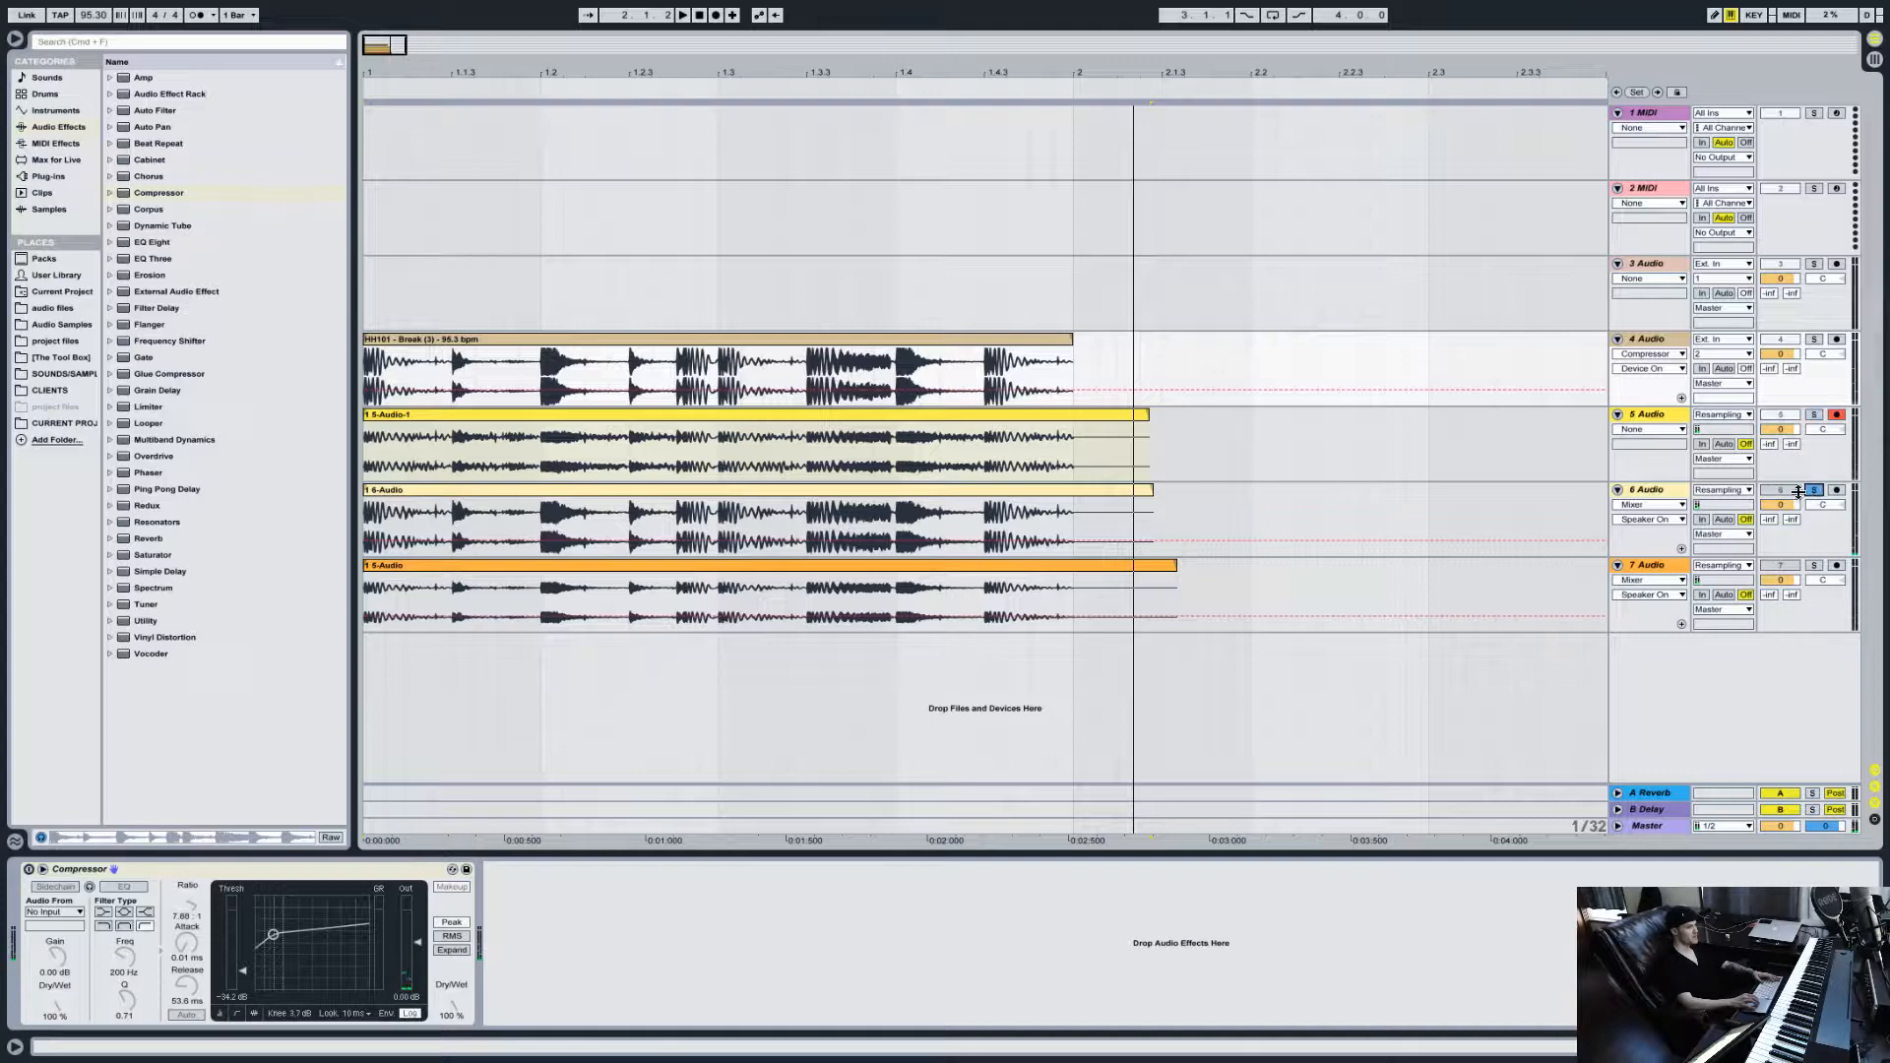
pyautogui.press('space')
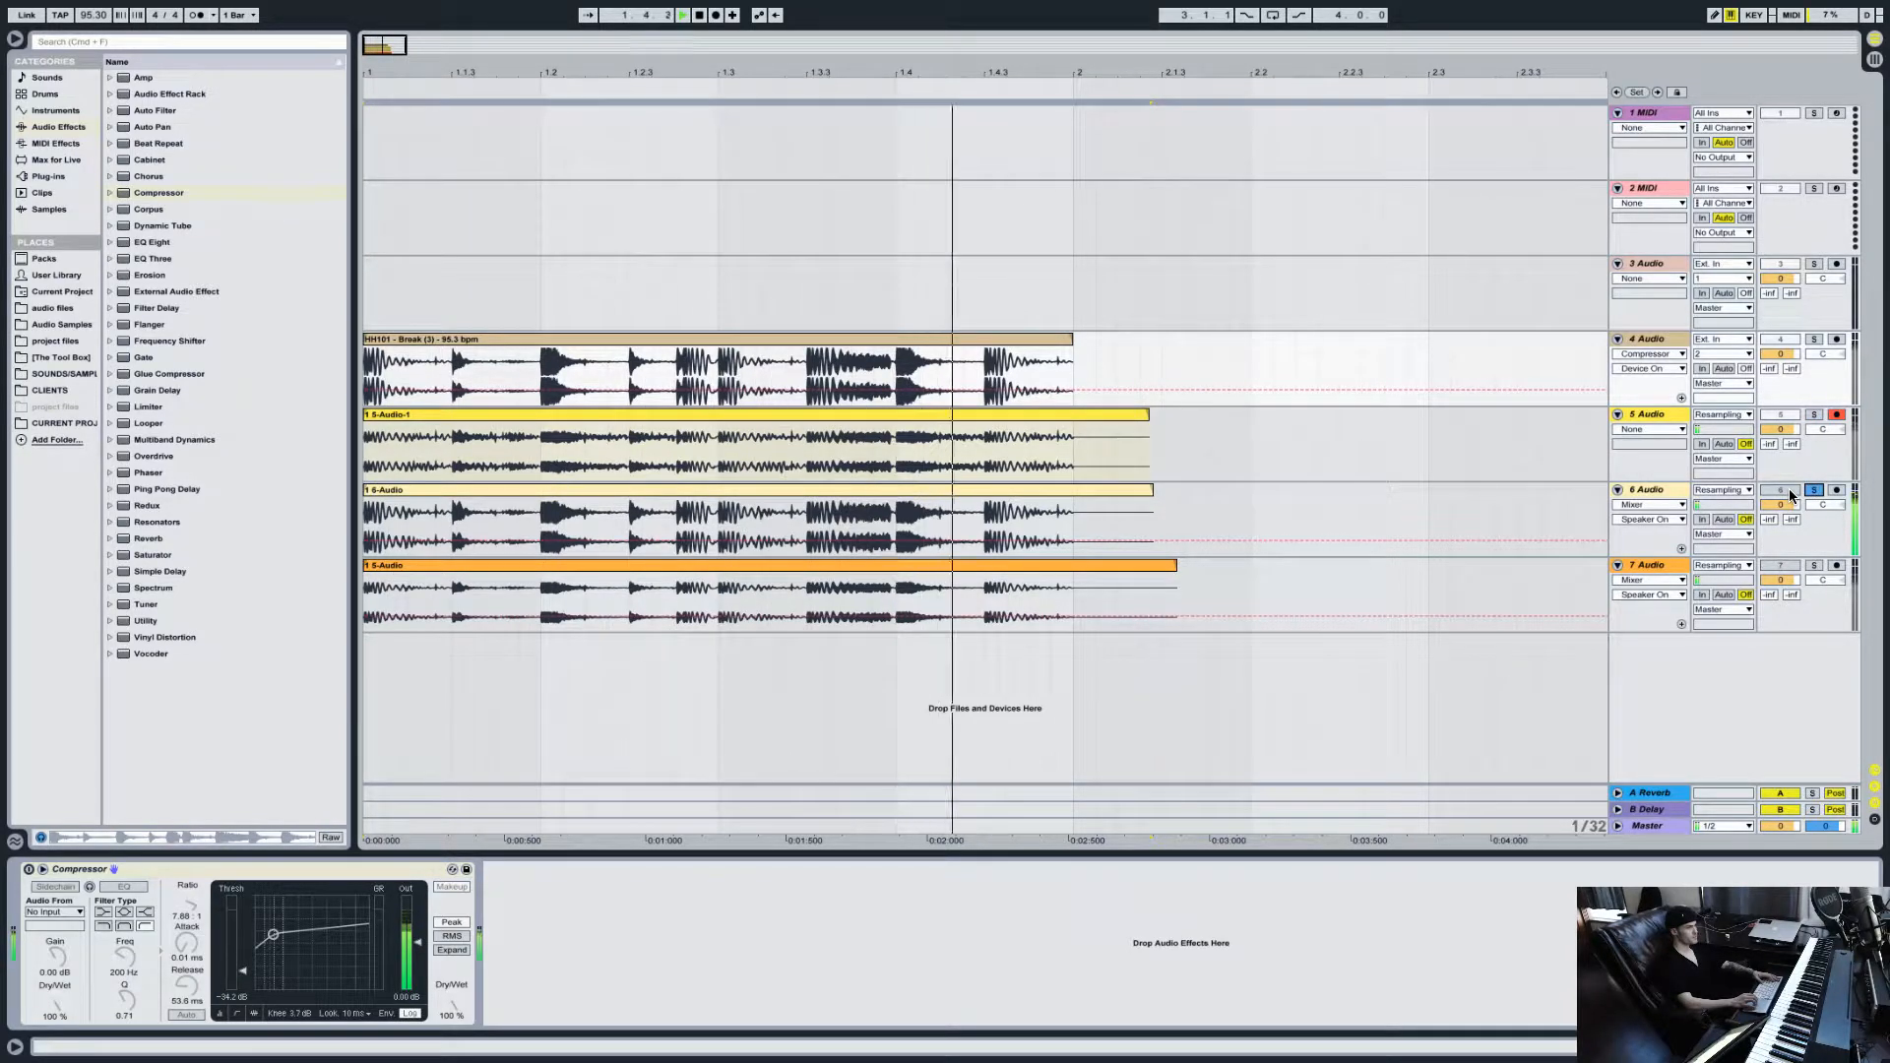
pyautogui.press('space')
# Step: Compare the unprocessed break on 4 Audio with the 6 Audio recording by soloing and playing each one
pyautogui.click(1814, 339)
pyautogui.press('space')
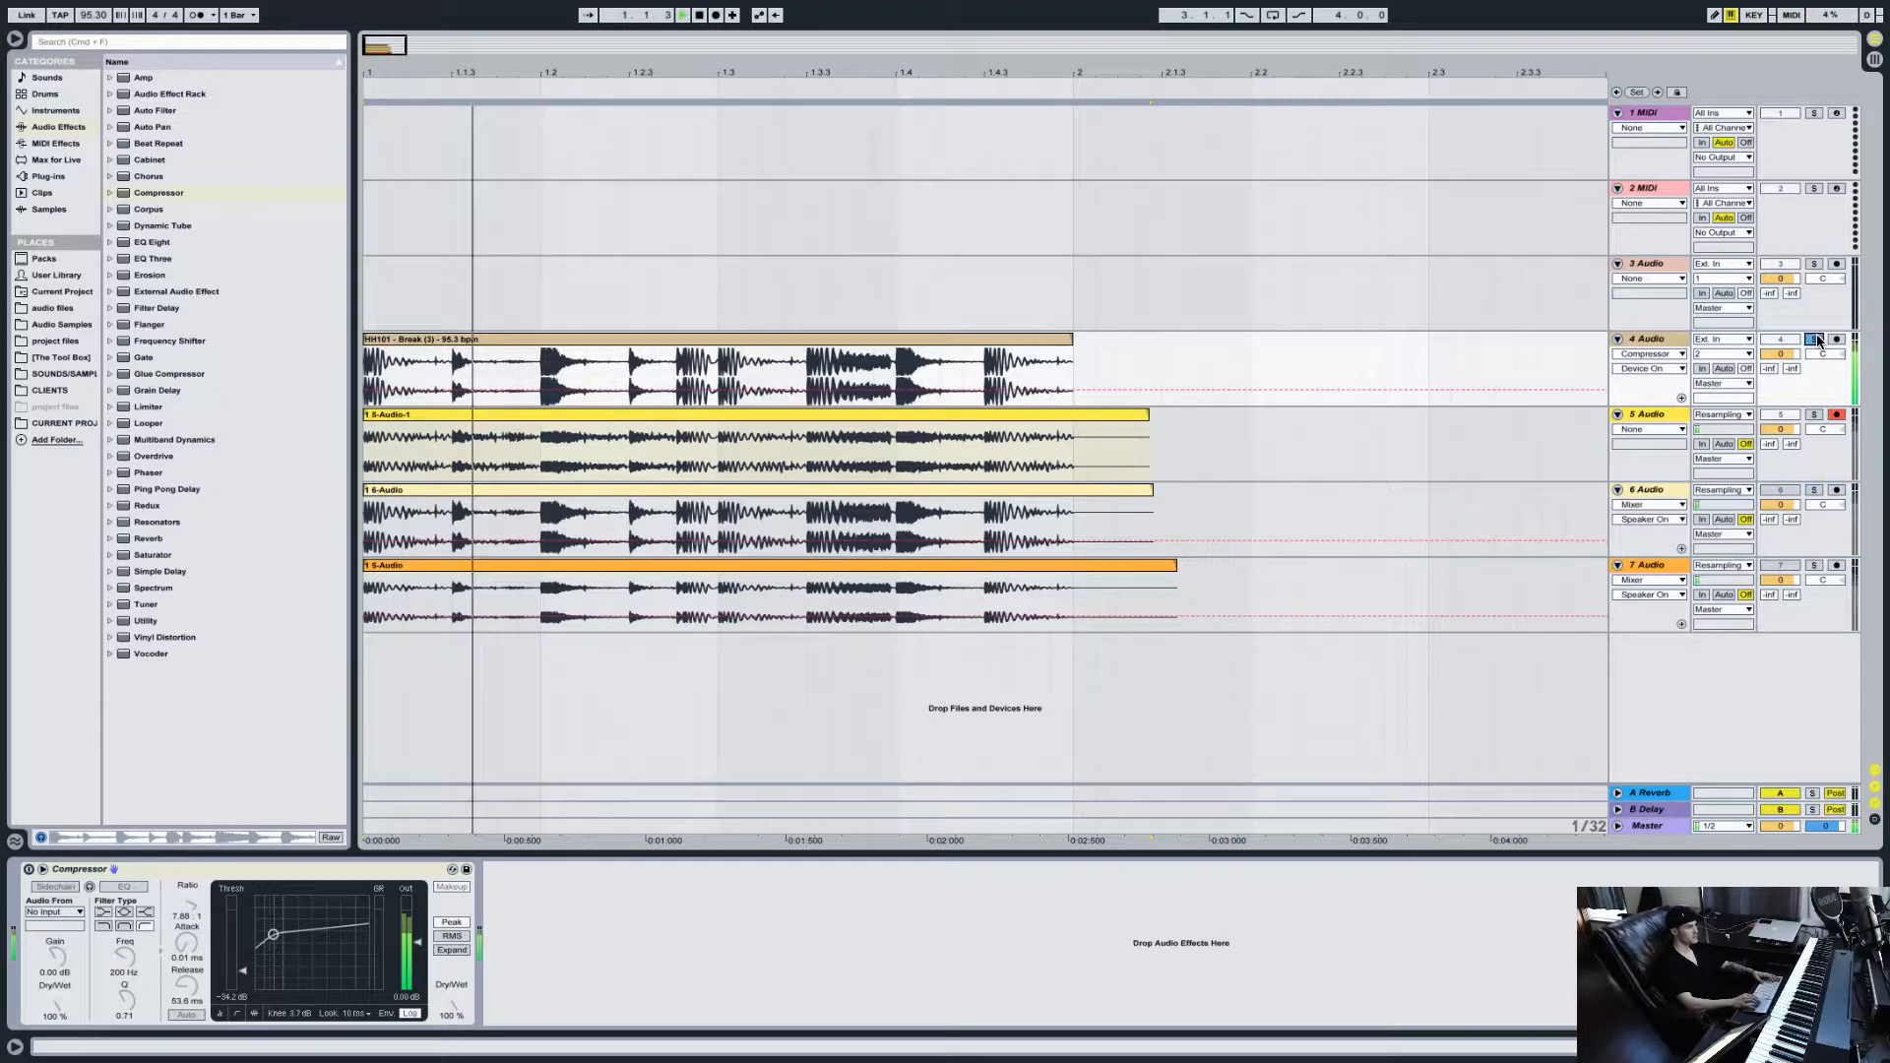
pyautogui.press('space')
pyautogui.click(1814, 490)
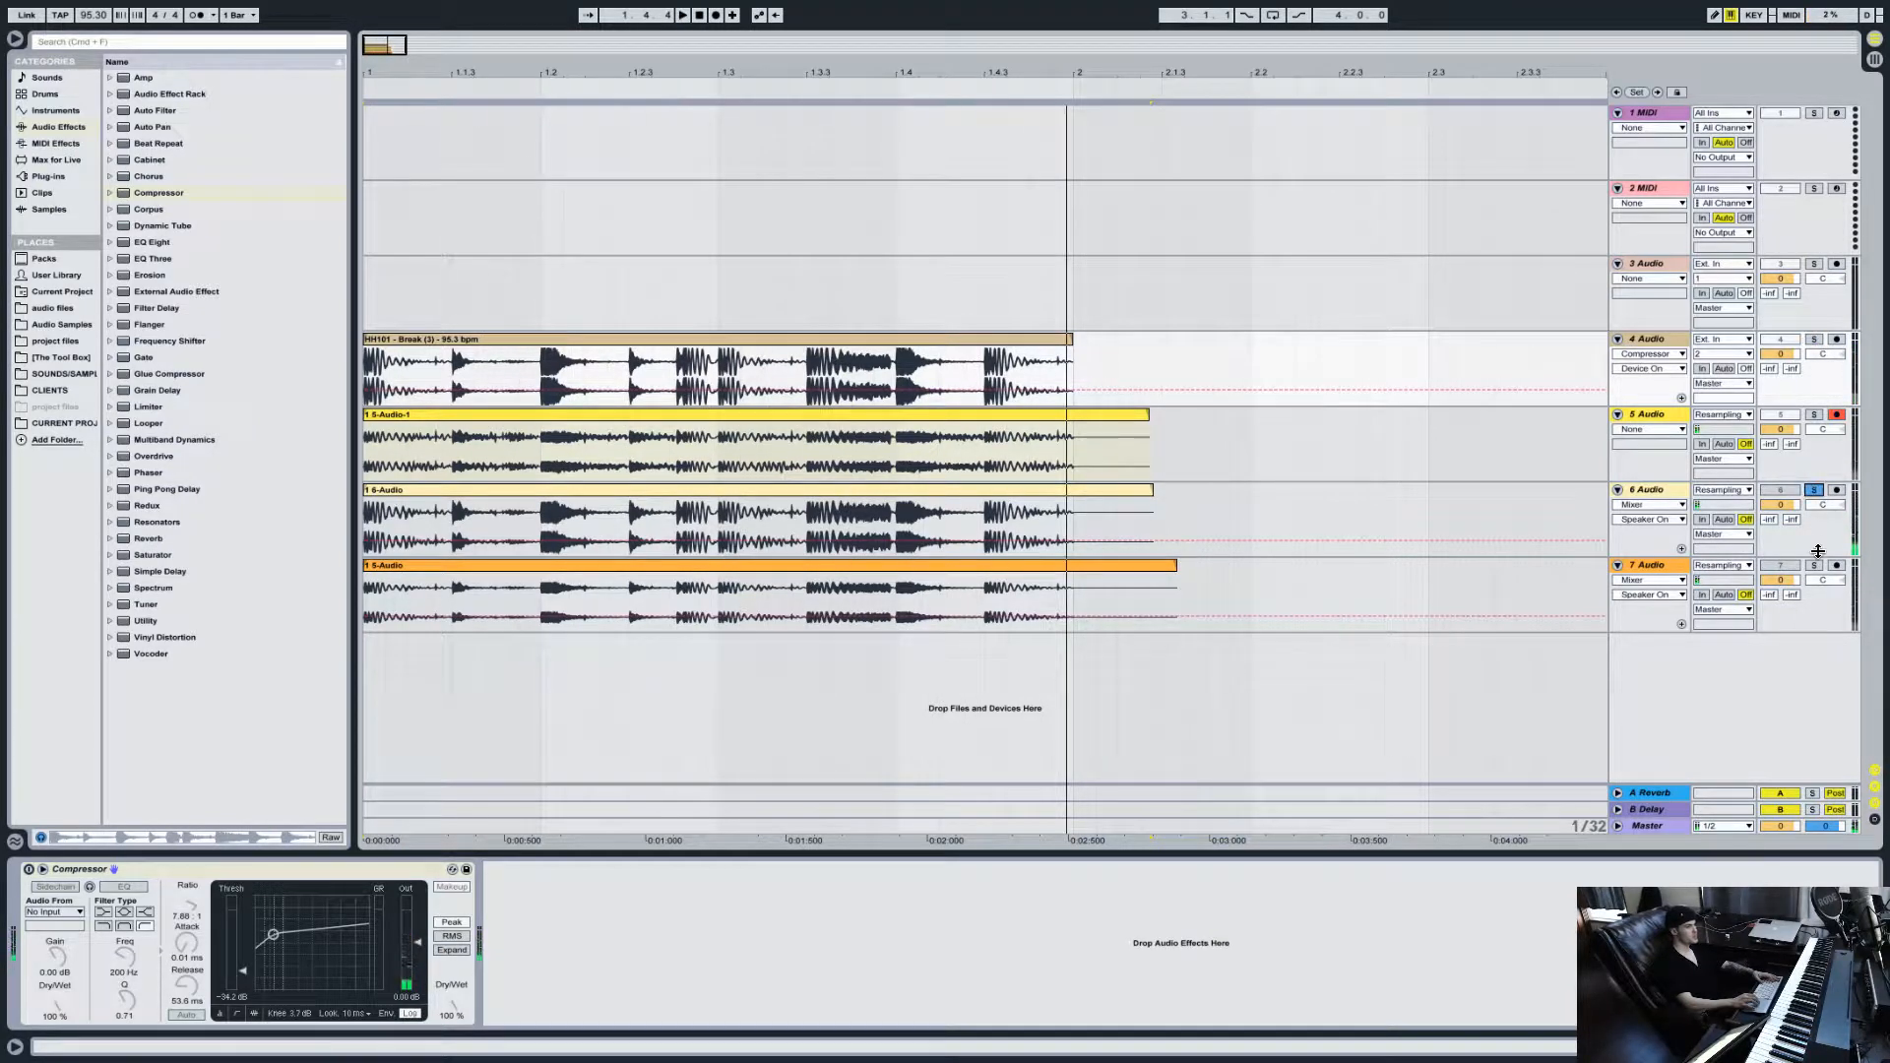
pyautogui.press('space')
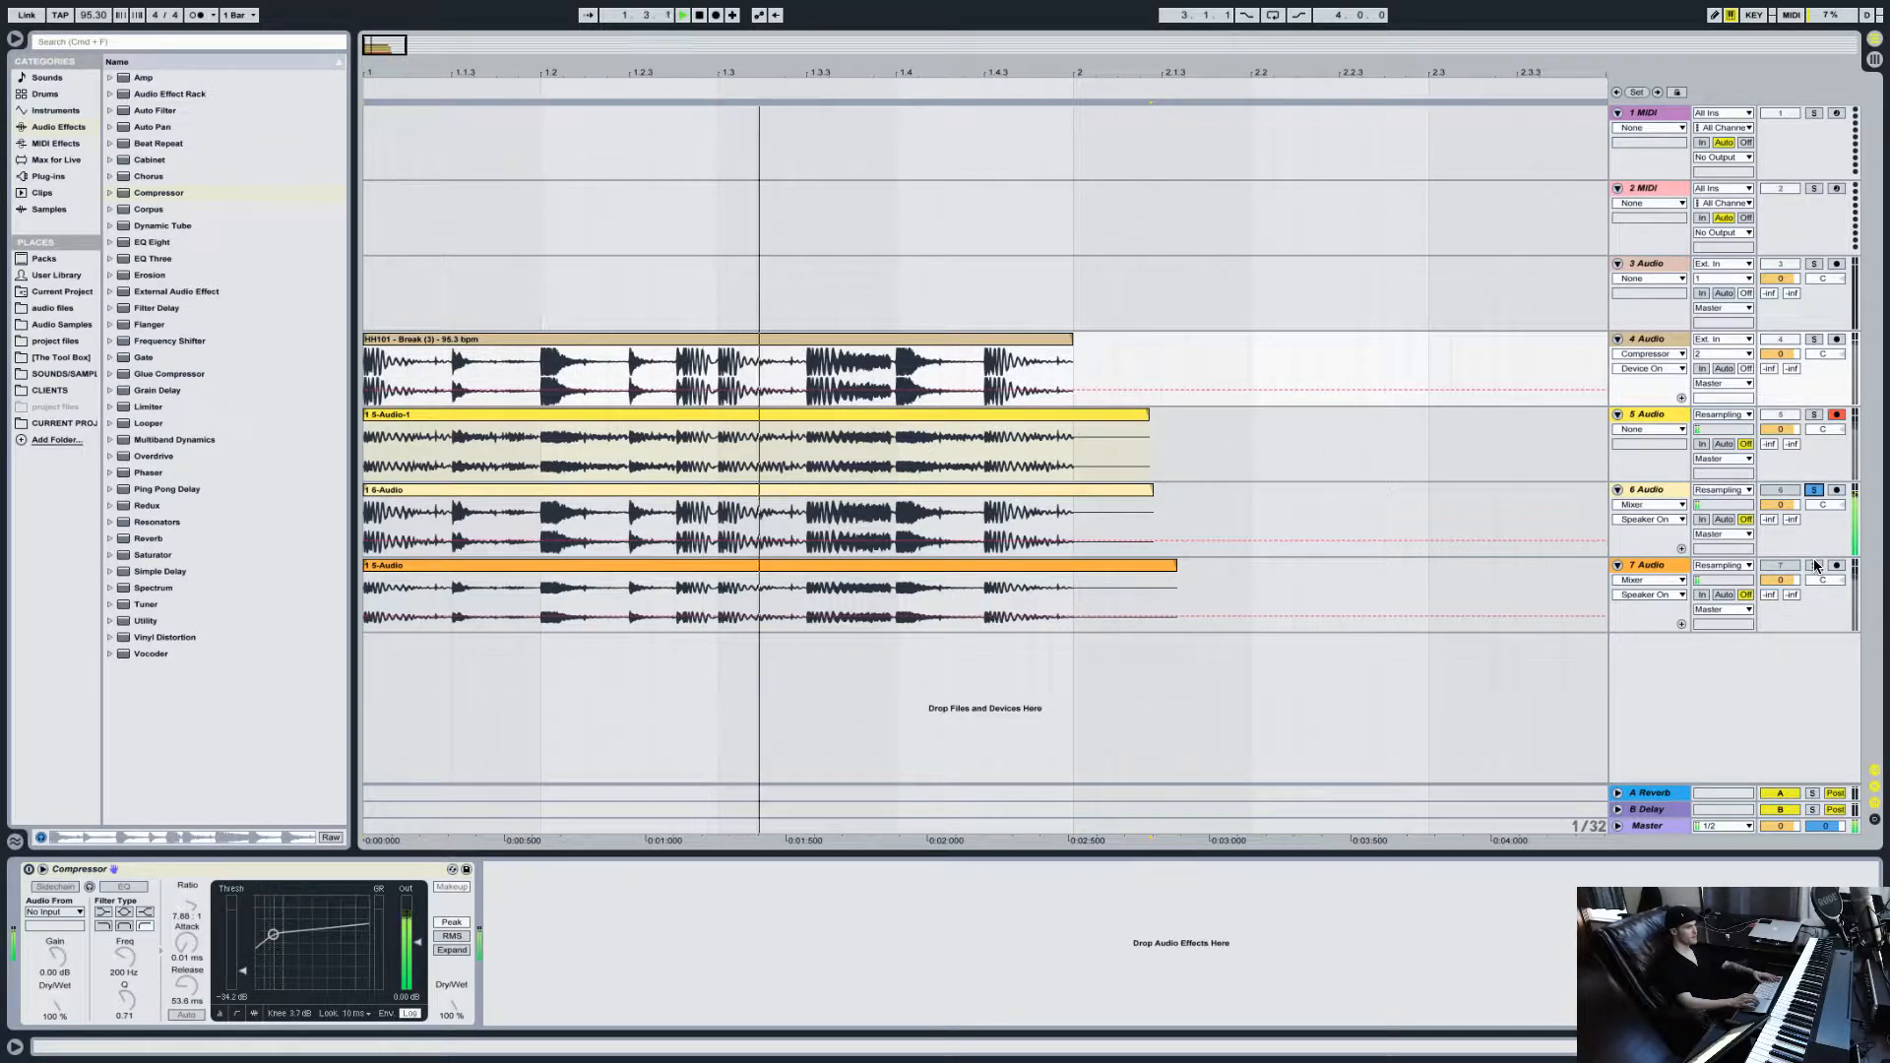
pyautogui.press('space')
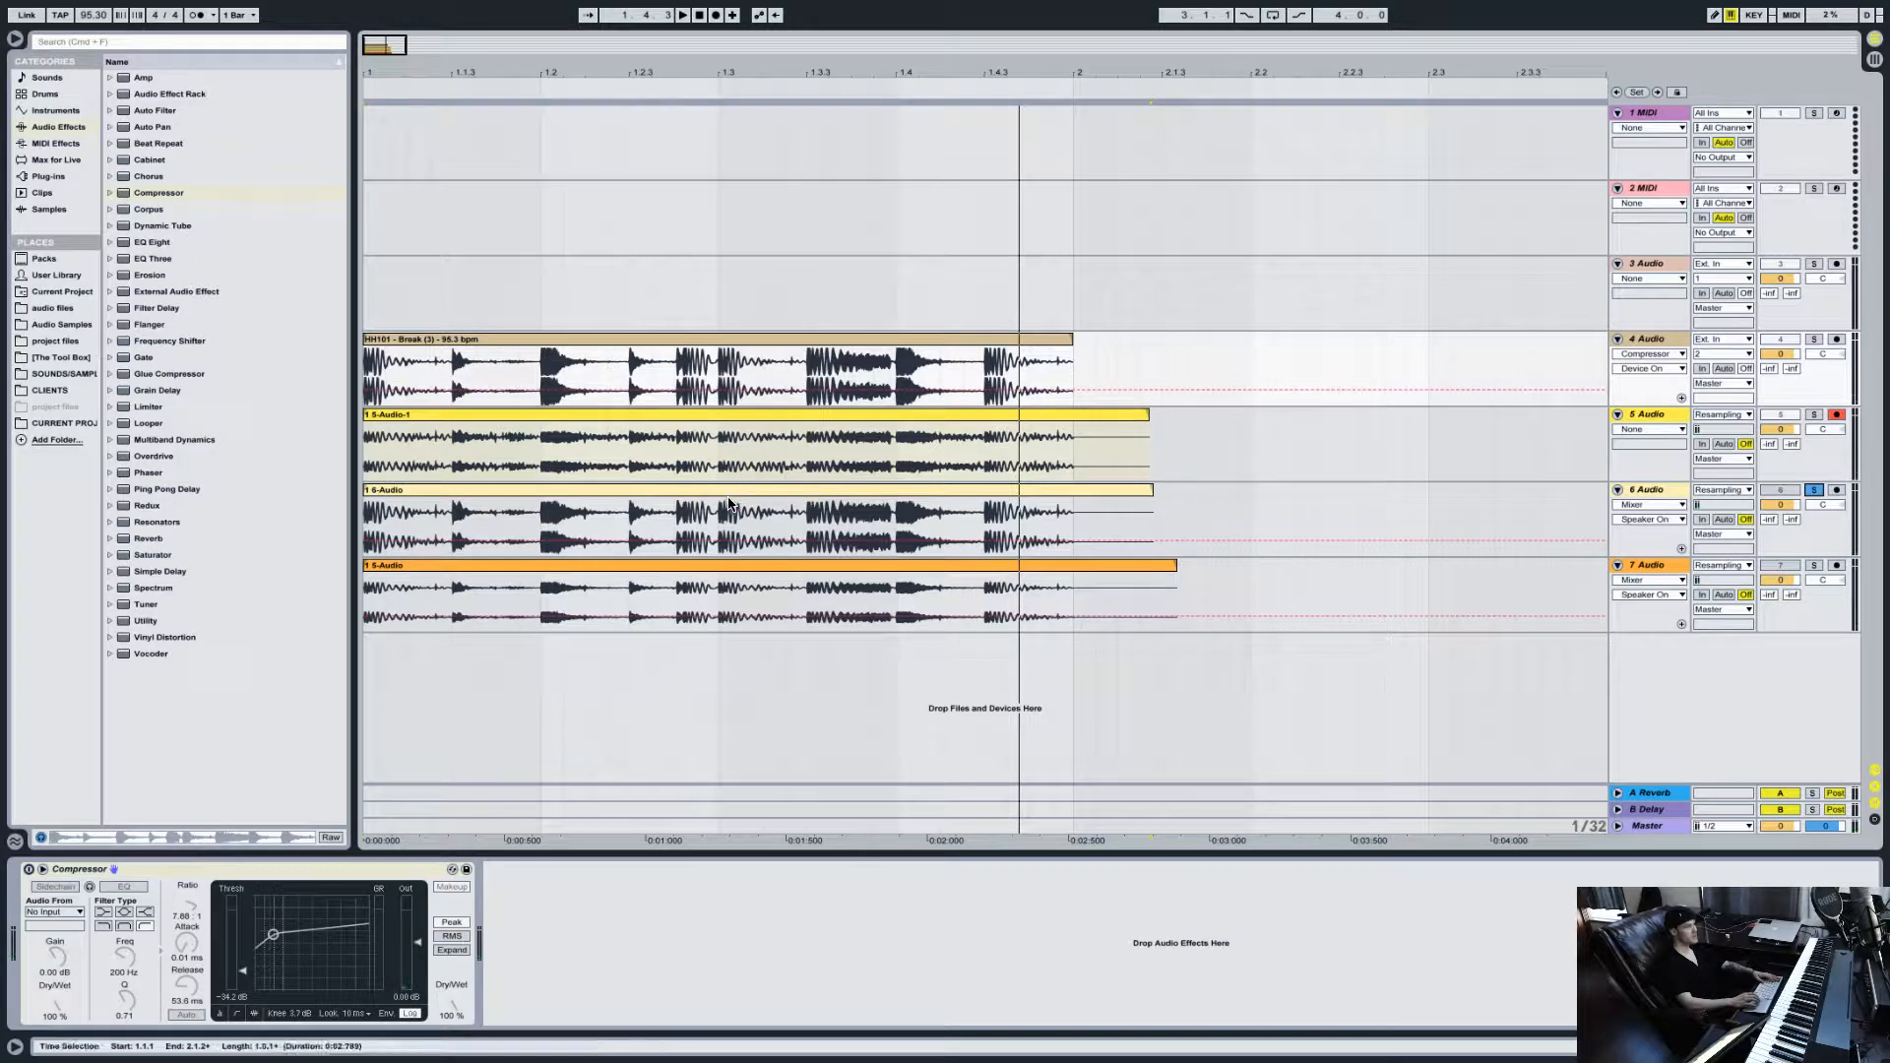
pyautogui.click(558, 491)
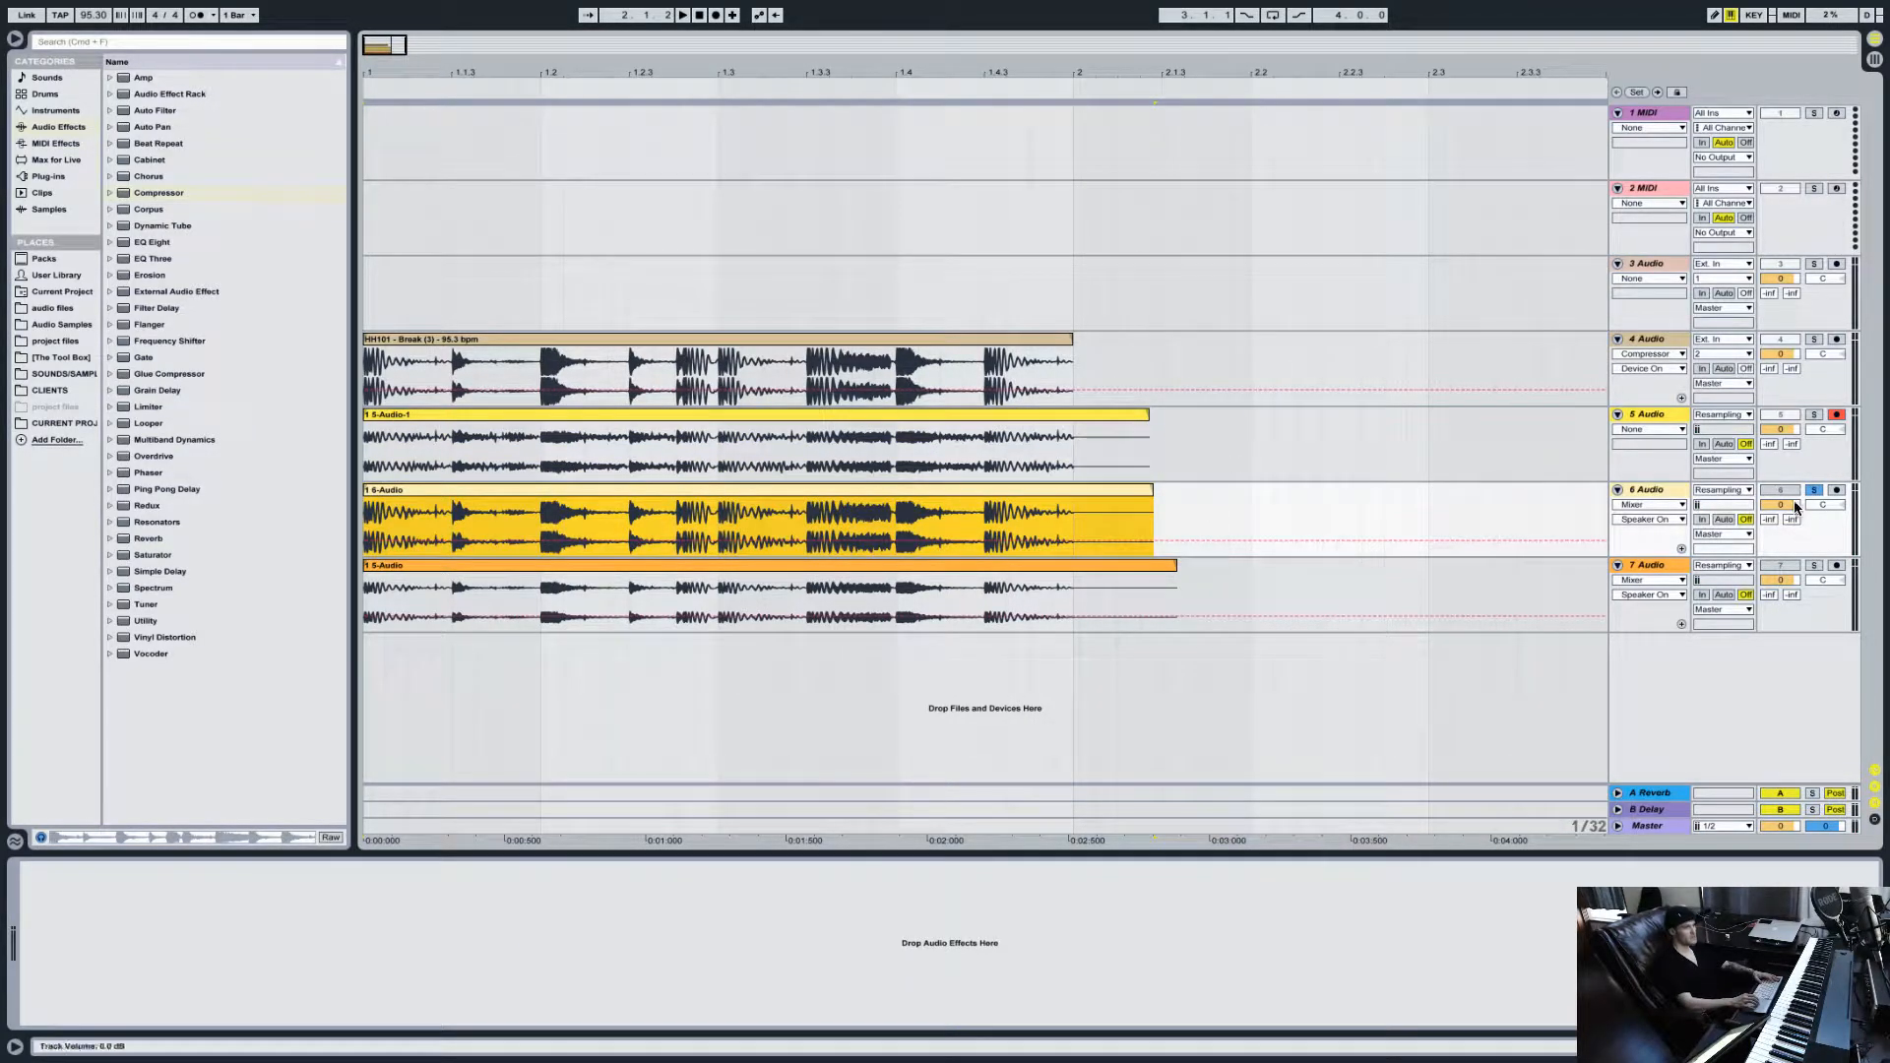
# Step: Compare the 7 Audio recording with the unprocessed 4 Audio break by soloing and playing each one
pyautogui.click(1816, 567)
pyautogui.click(1670, 567)
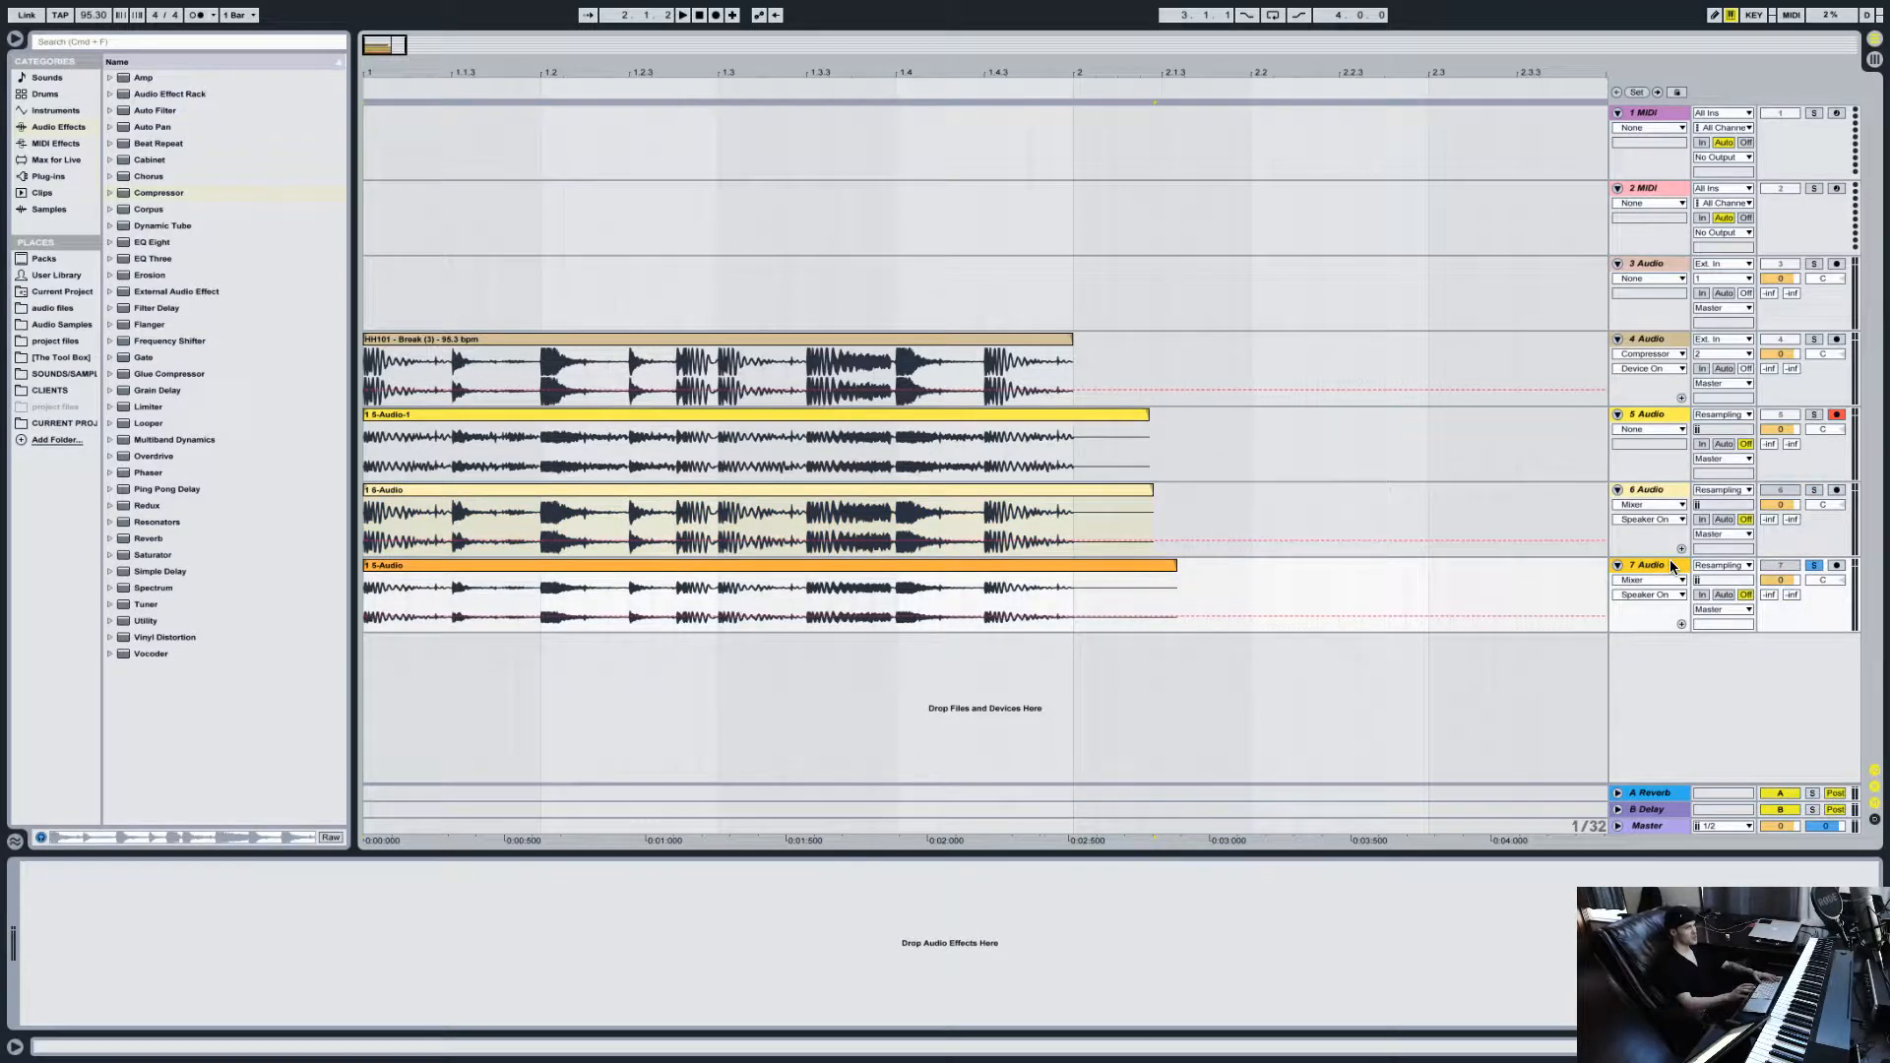
pyautogui.press('space')
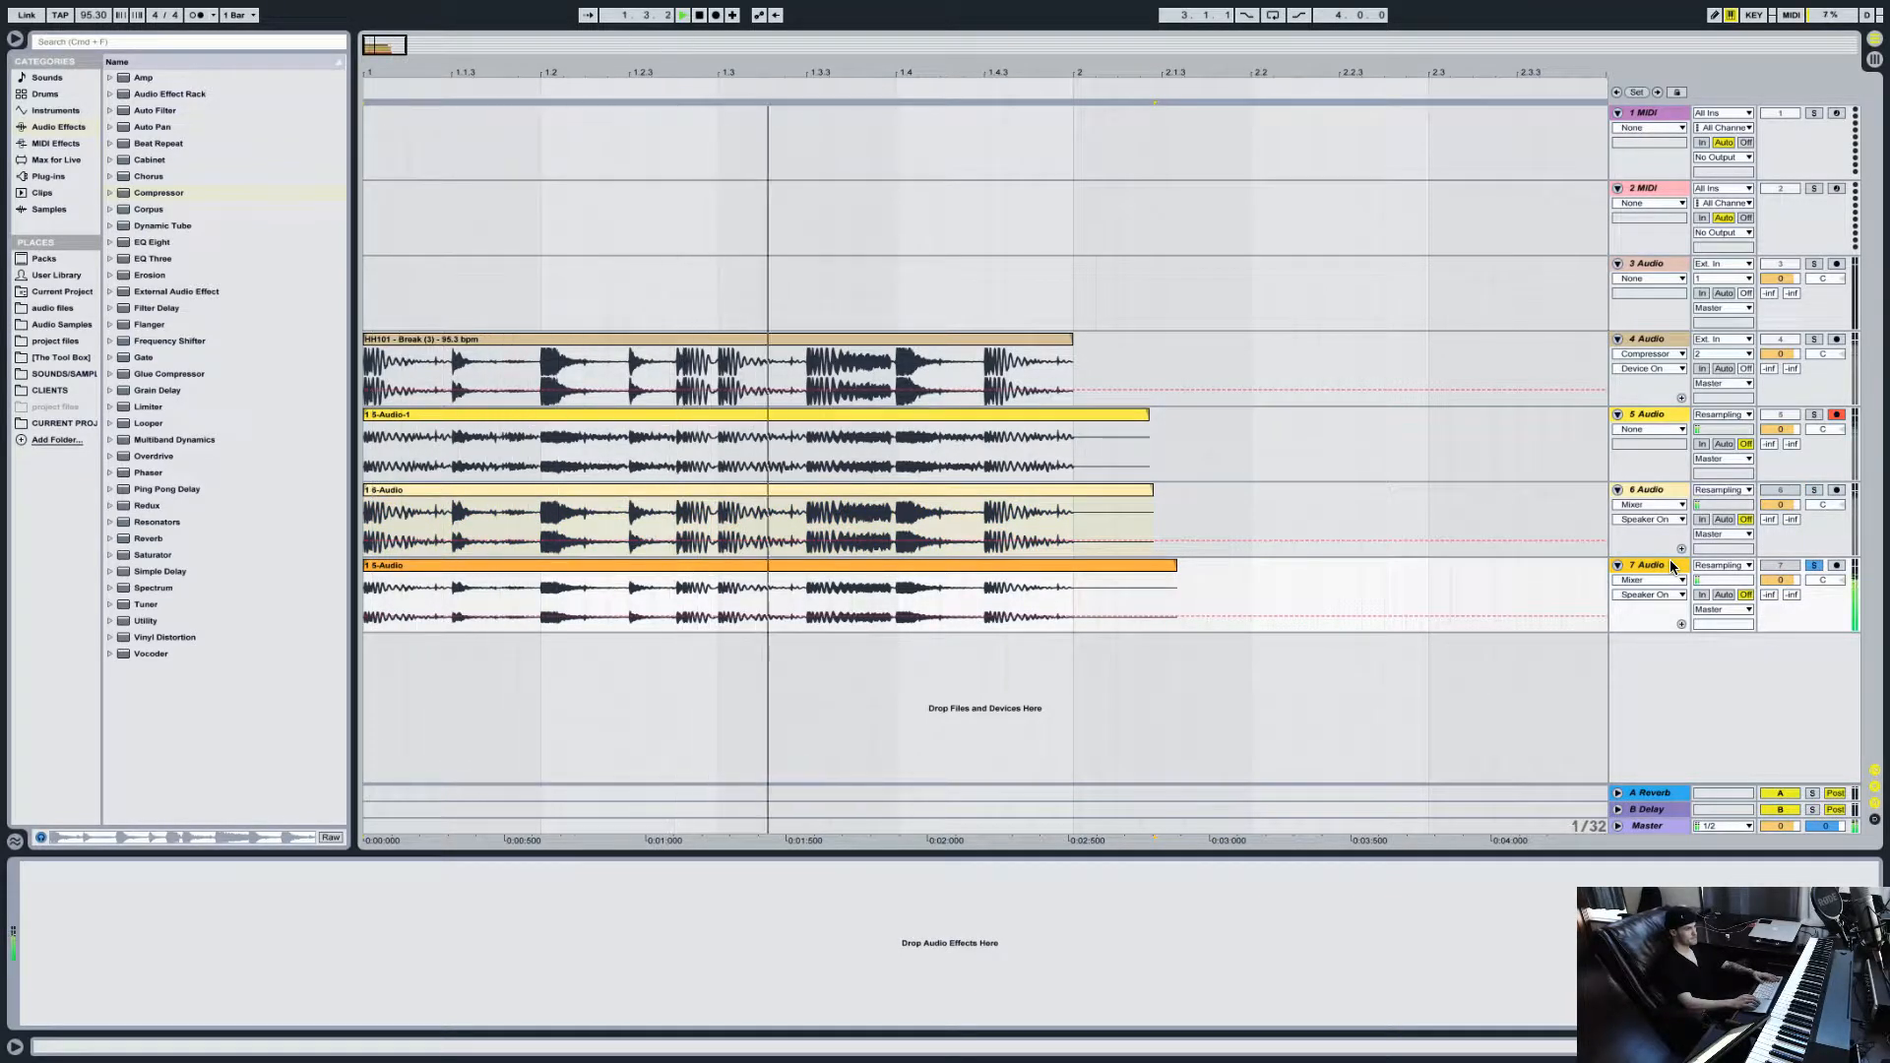
pyautogui.press('space')
pyautogui.click(1814, 340)
pyautogui.press('space')
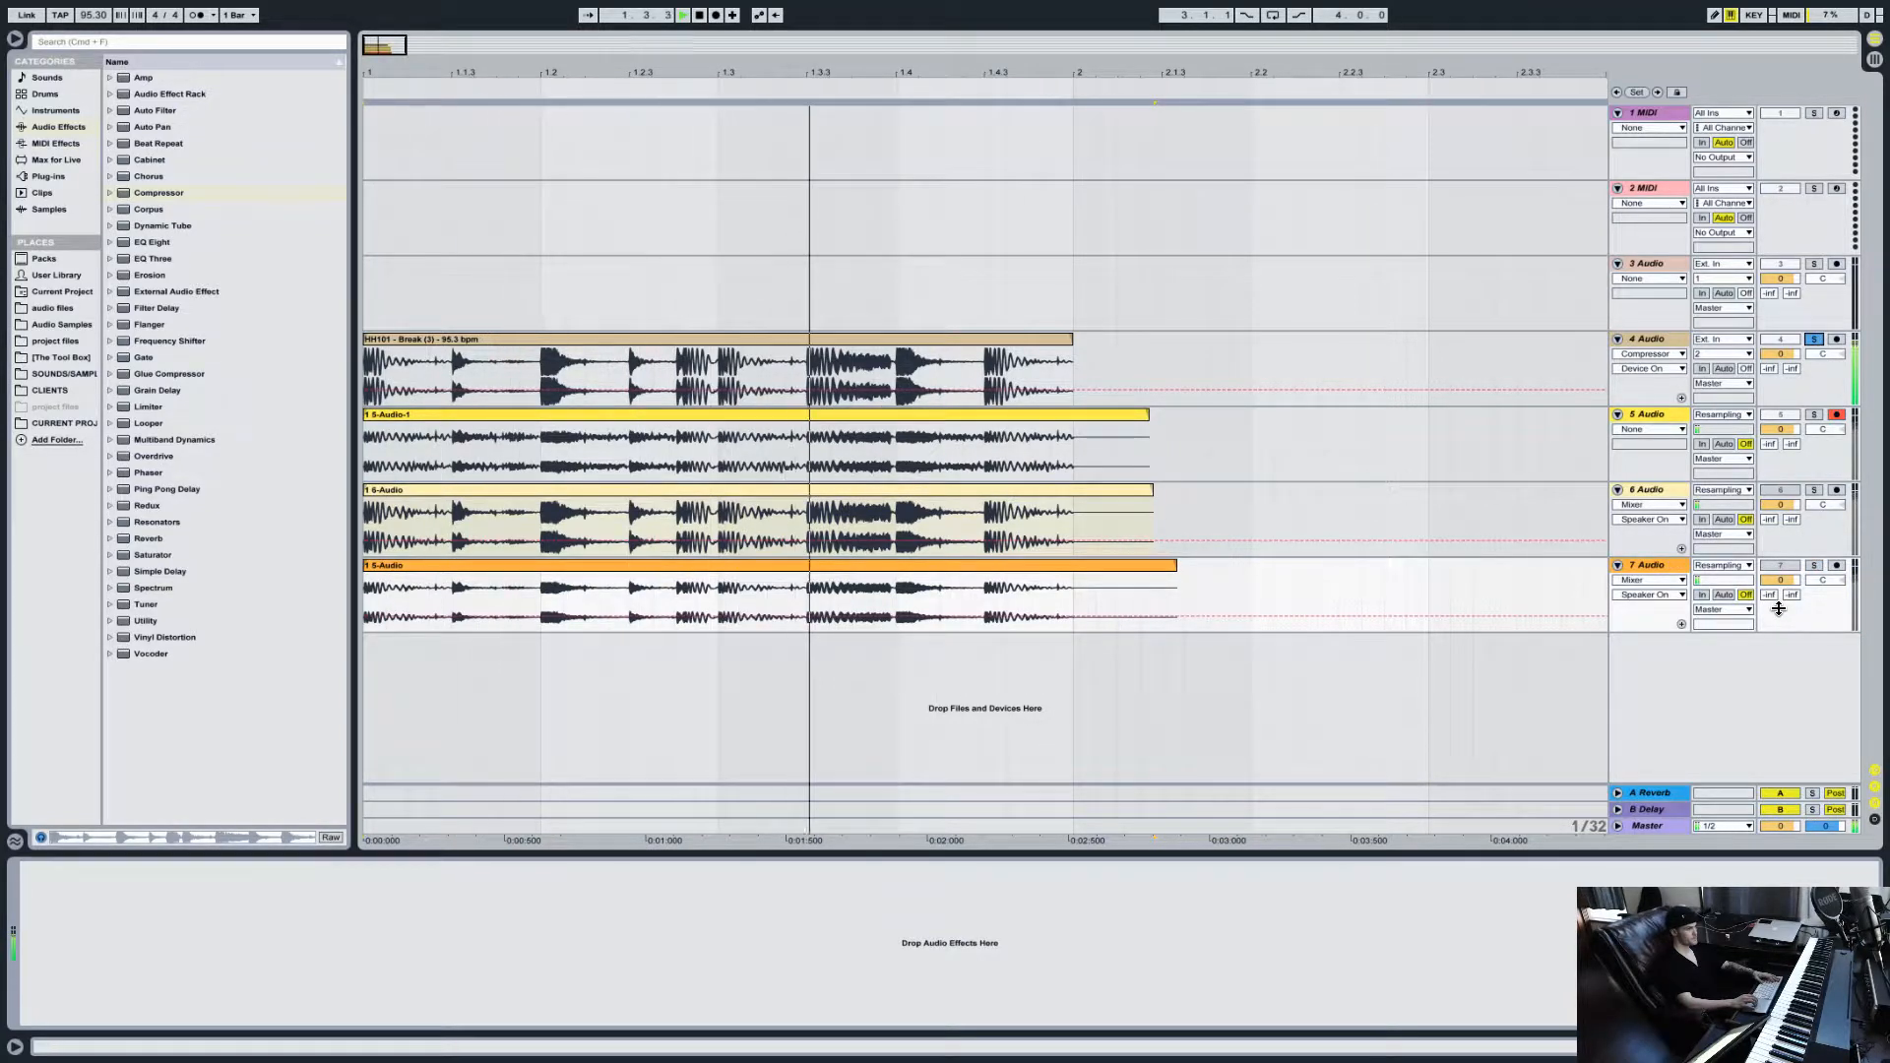
pyautogui.press('space')
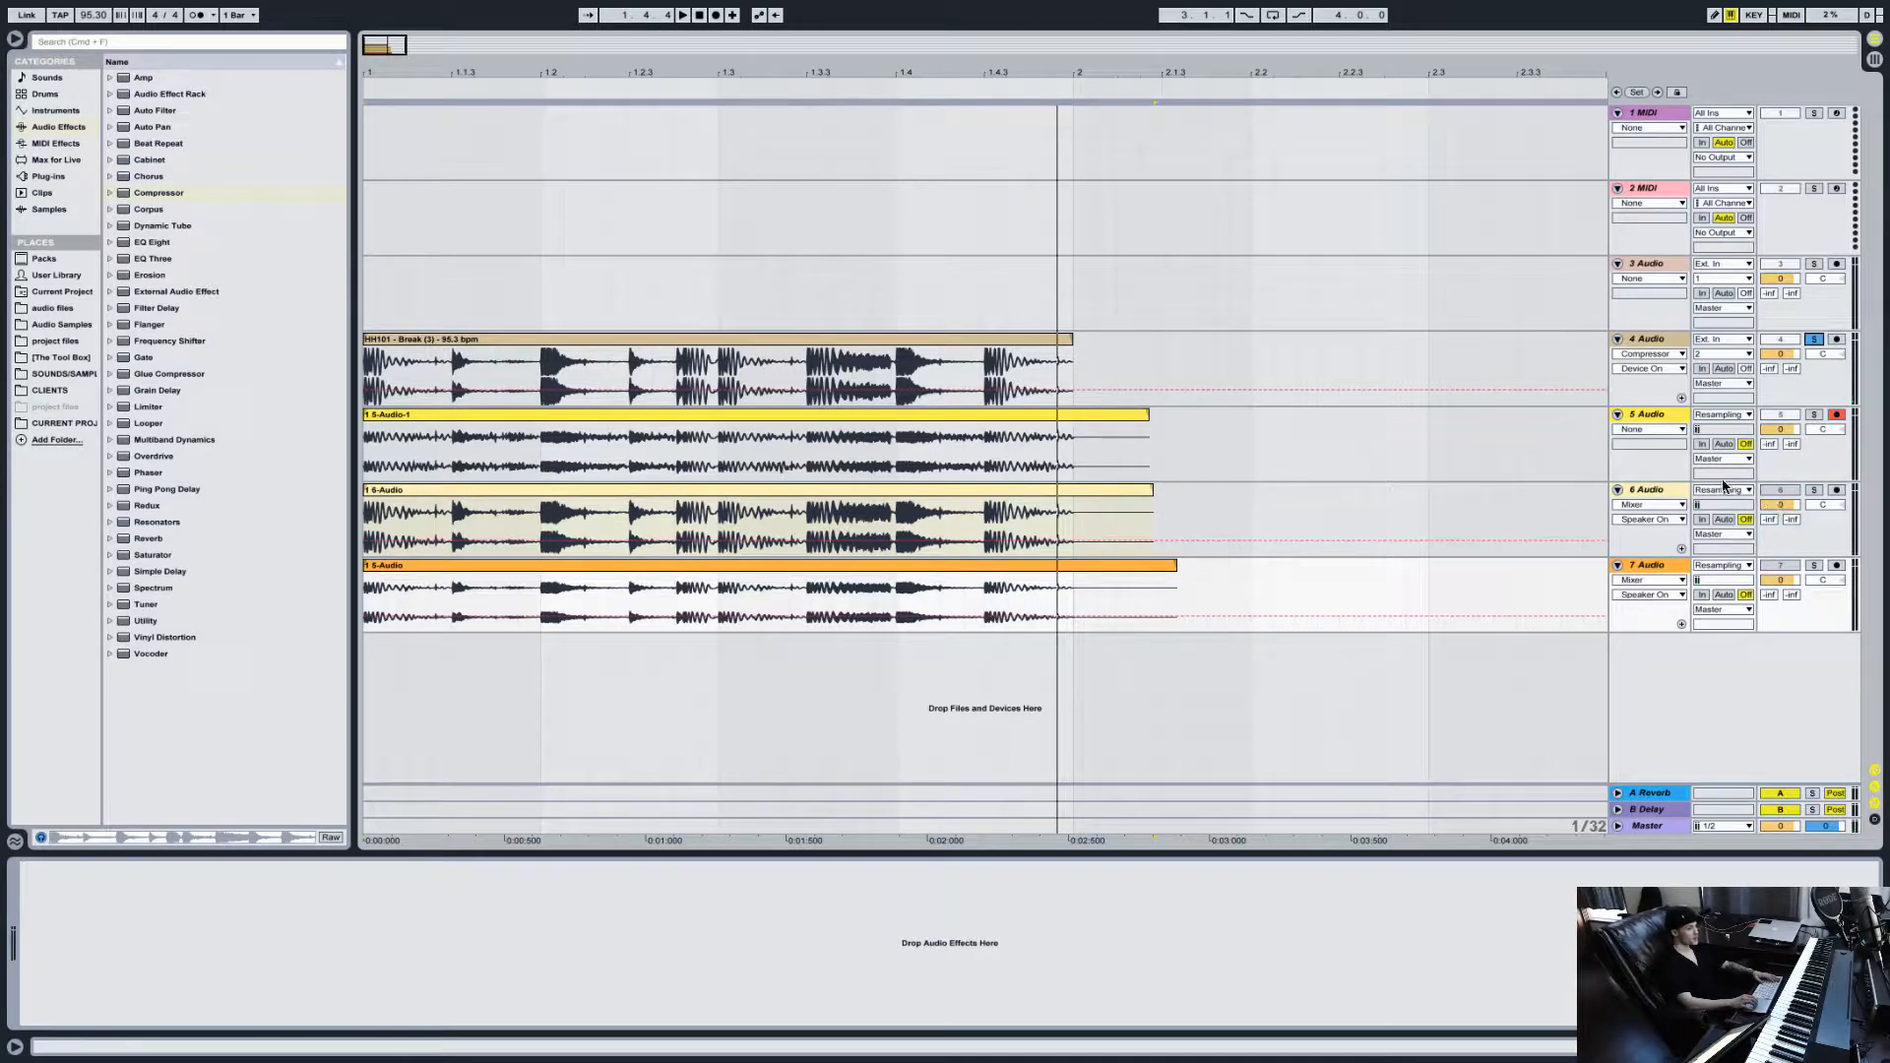
# Step: Listen to the 6 Audio recording in solo once more, stop just after bar 2, and turn its solo off
pyautogui.click(1813, 490)
pyautogui.press('space')
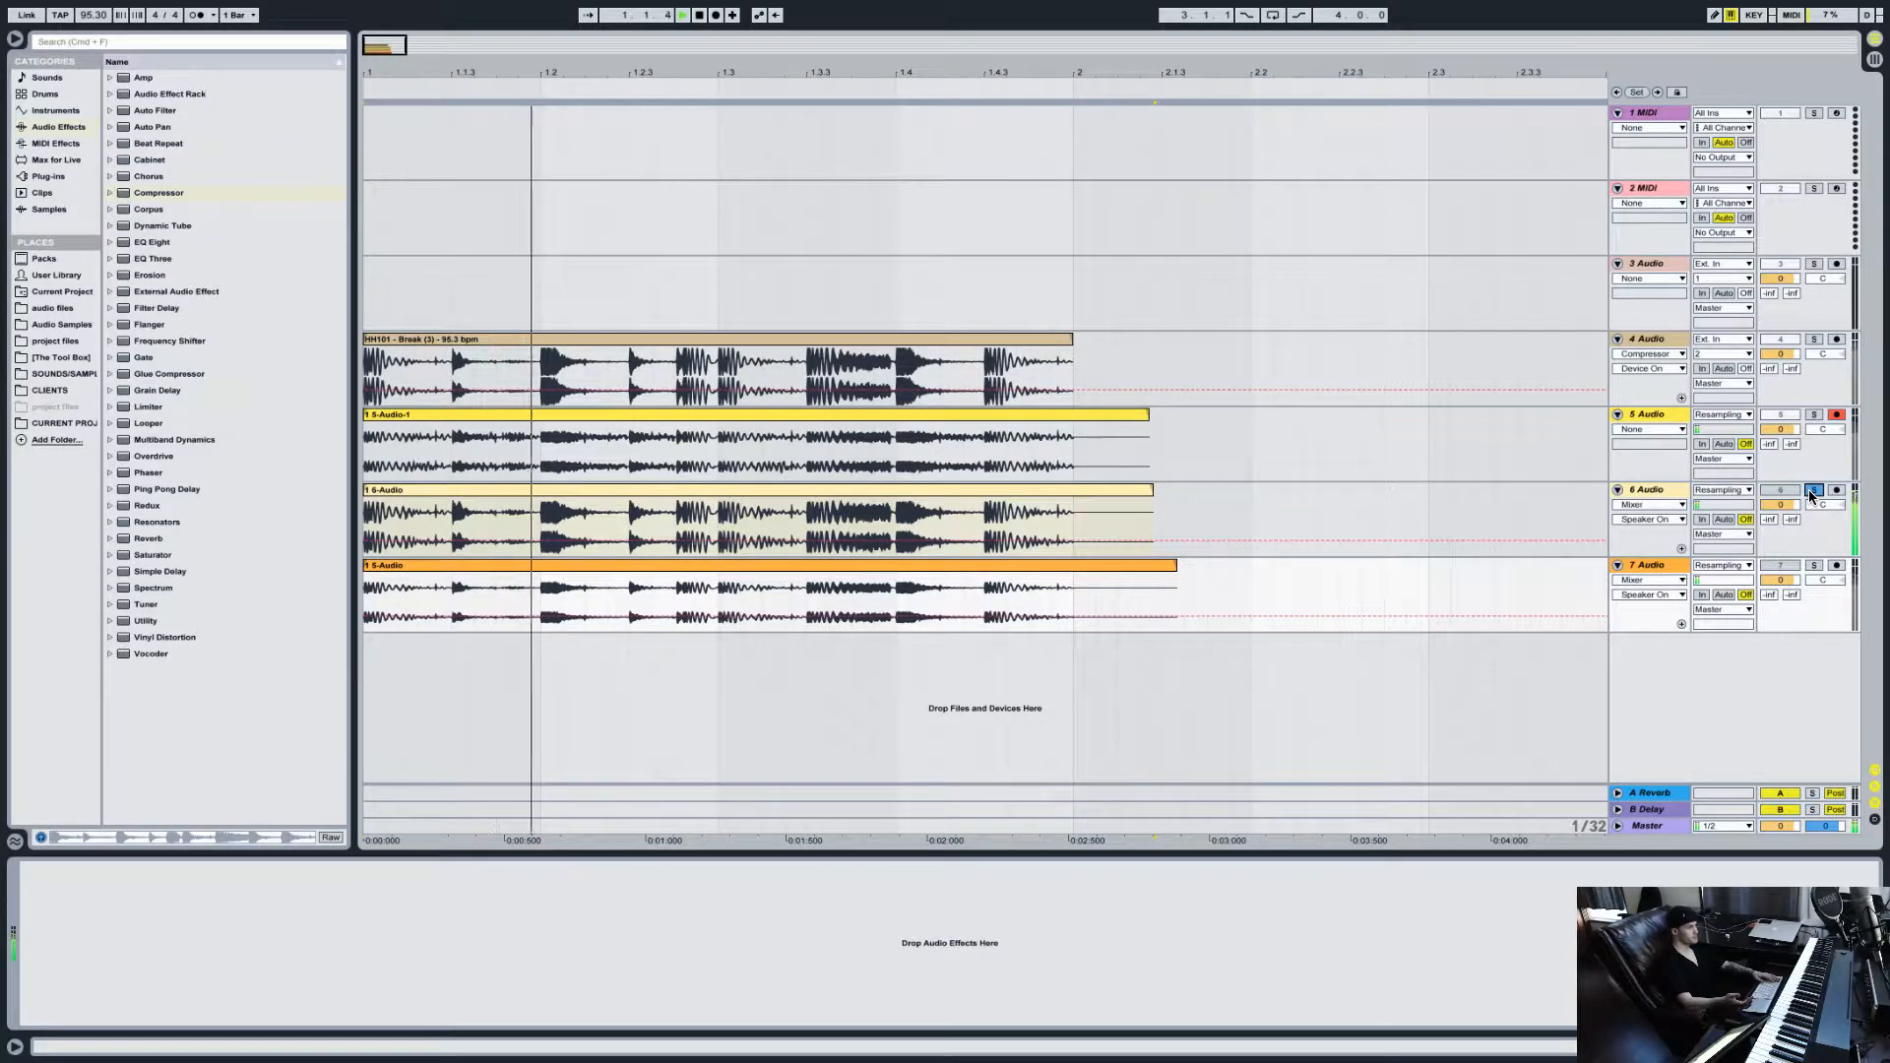
pyautogui.press('space')
pyautogui.click(1813, 490)
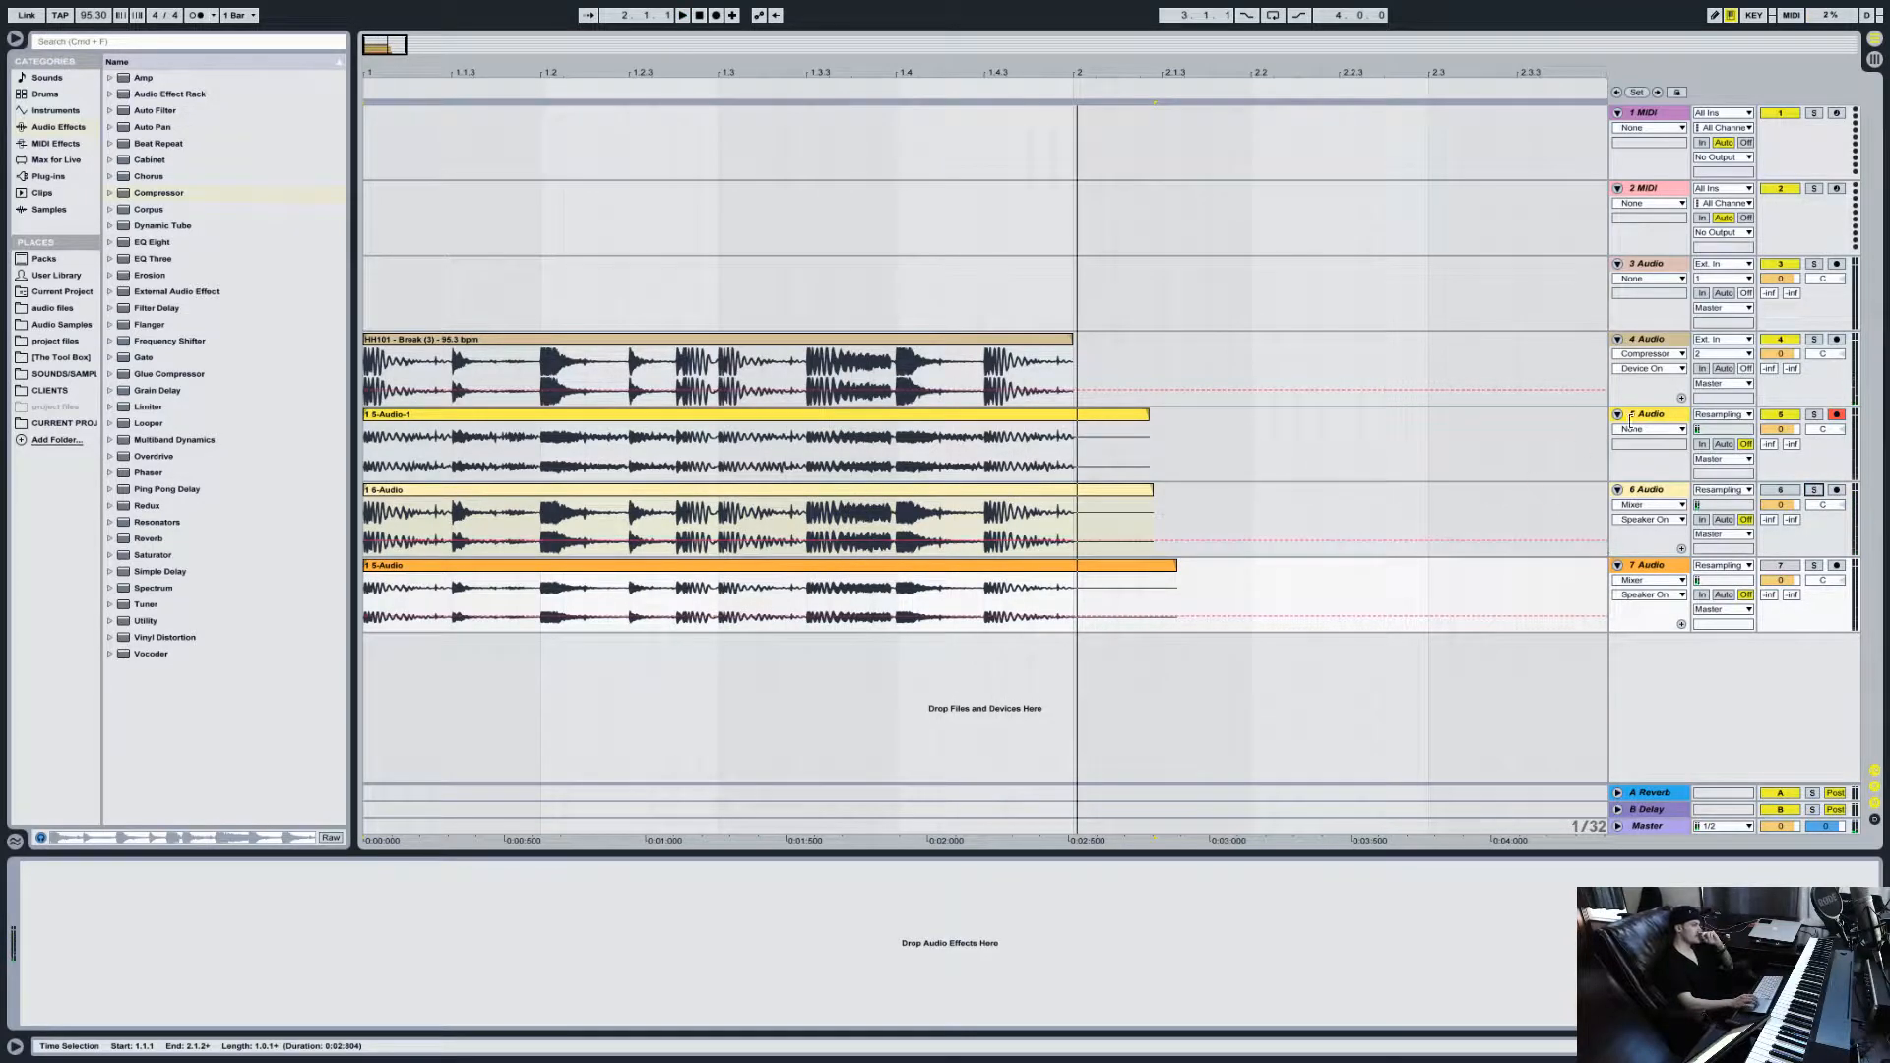
pyautogui.click(1658, 491)
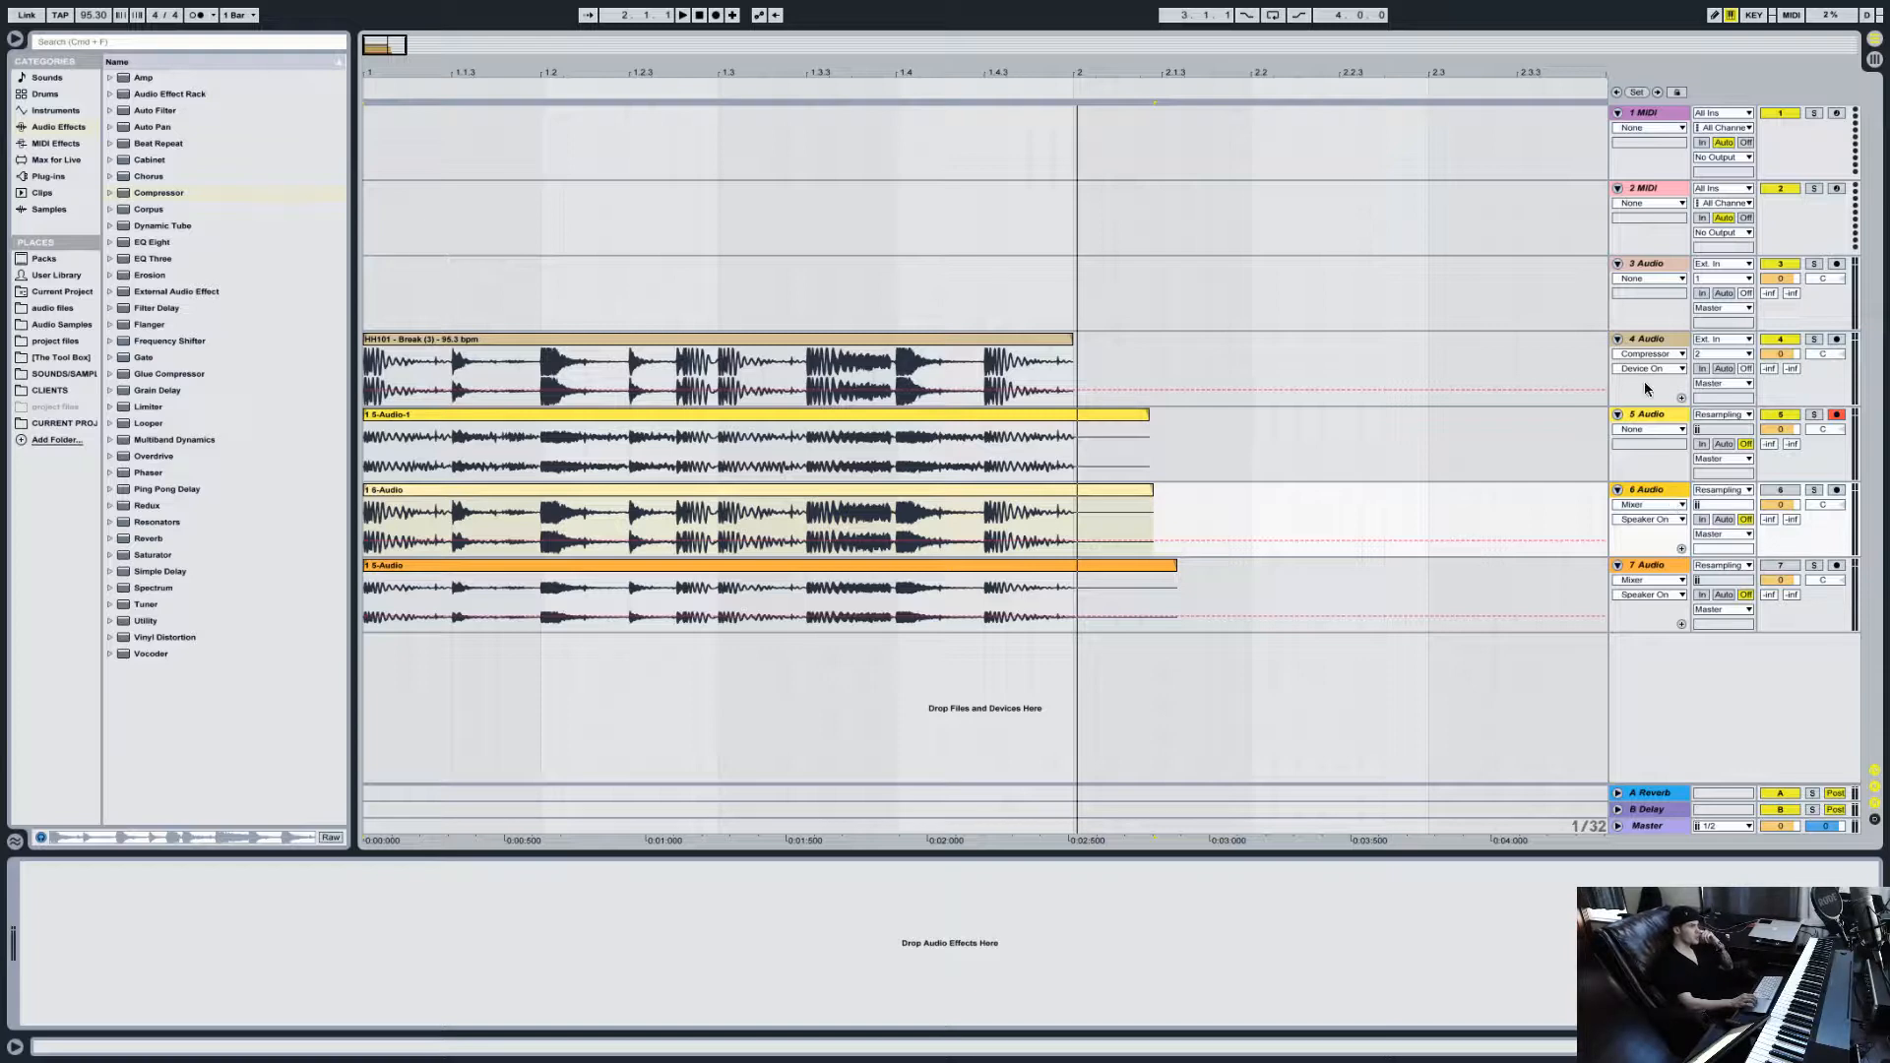
# Step: Turn the 4 Audio Compressor back on and set its ratio to 2.88:1 and its attack to 31.2 ms
pyautogui.click(1661, 338)
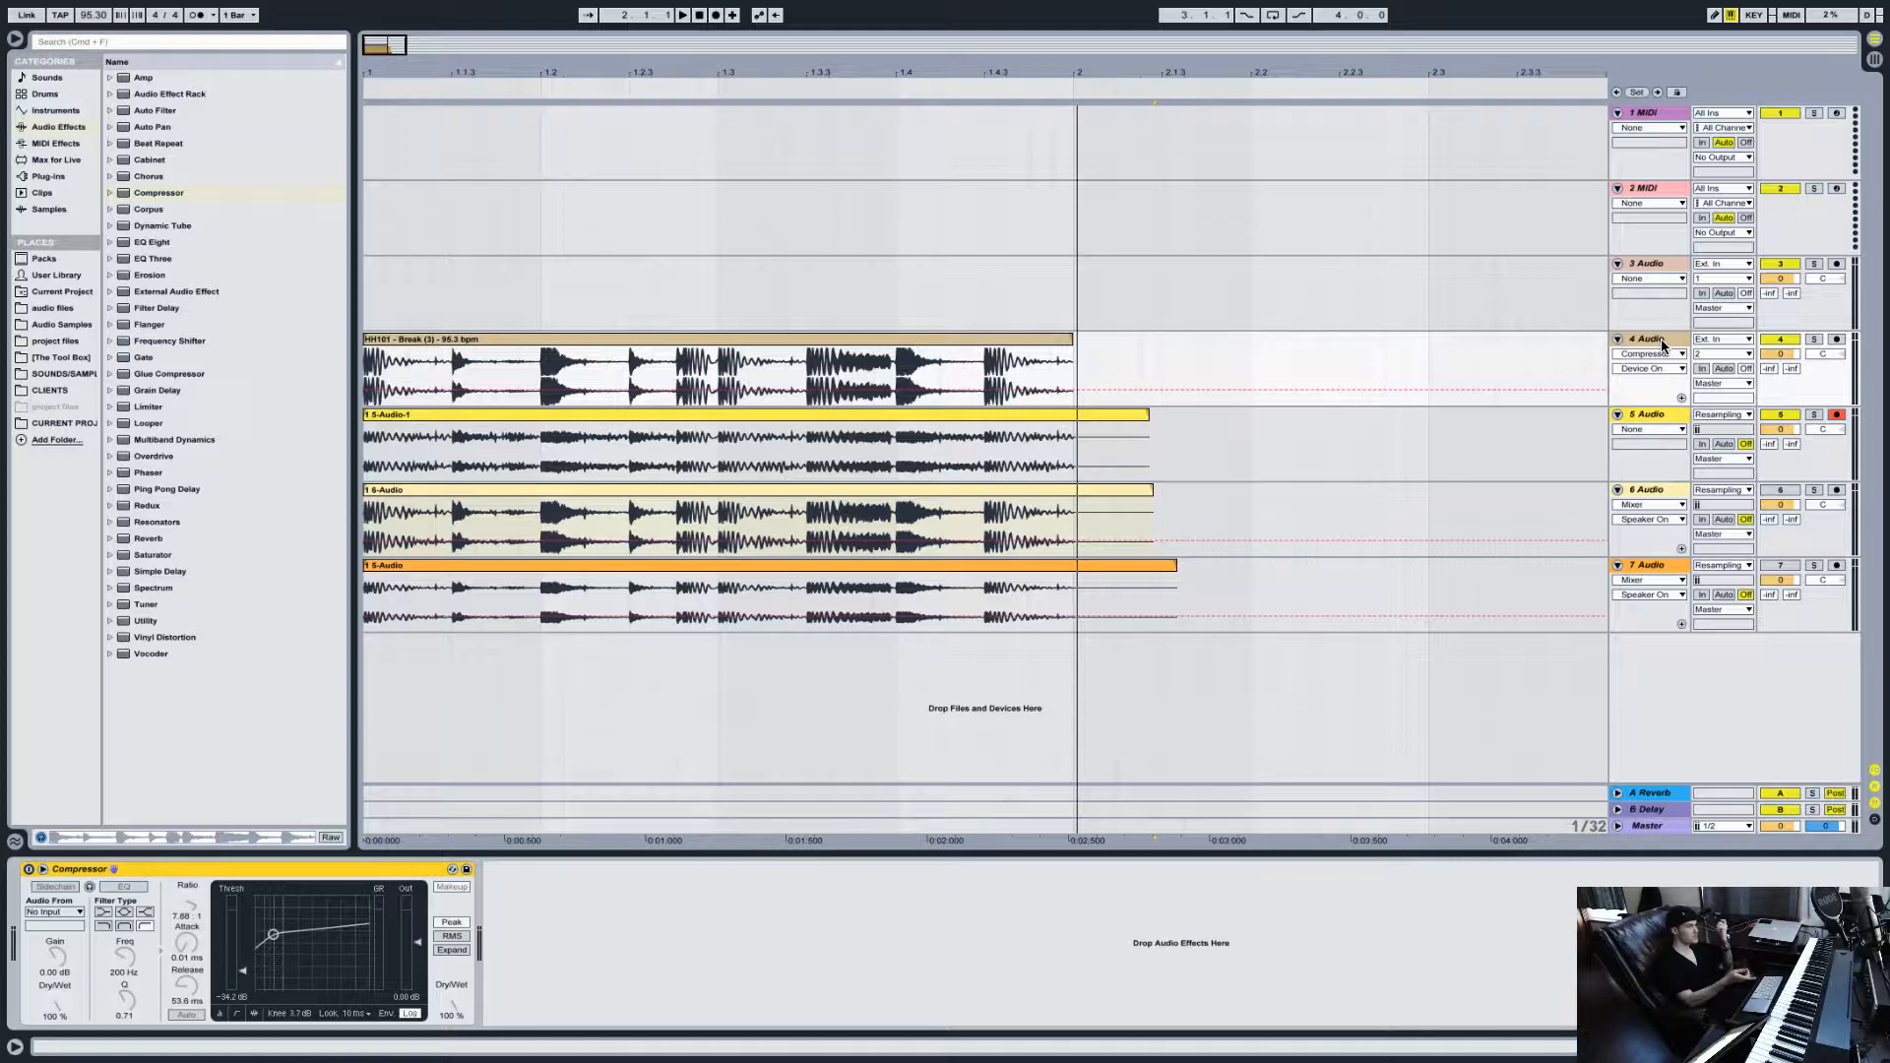
pyautogui.click(29, 869)
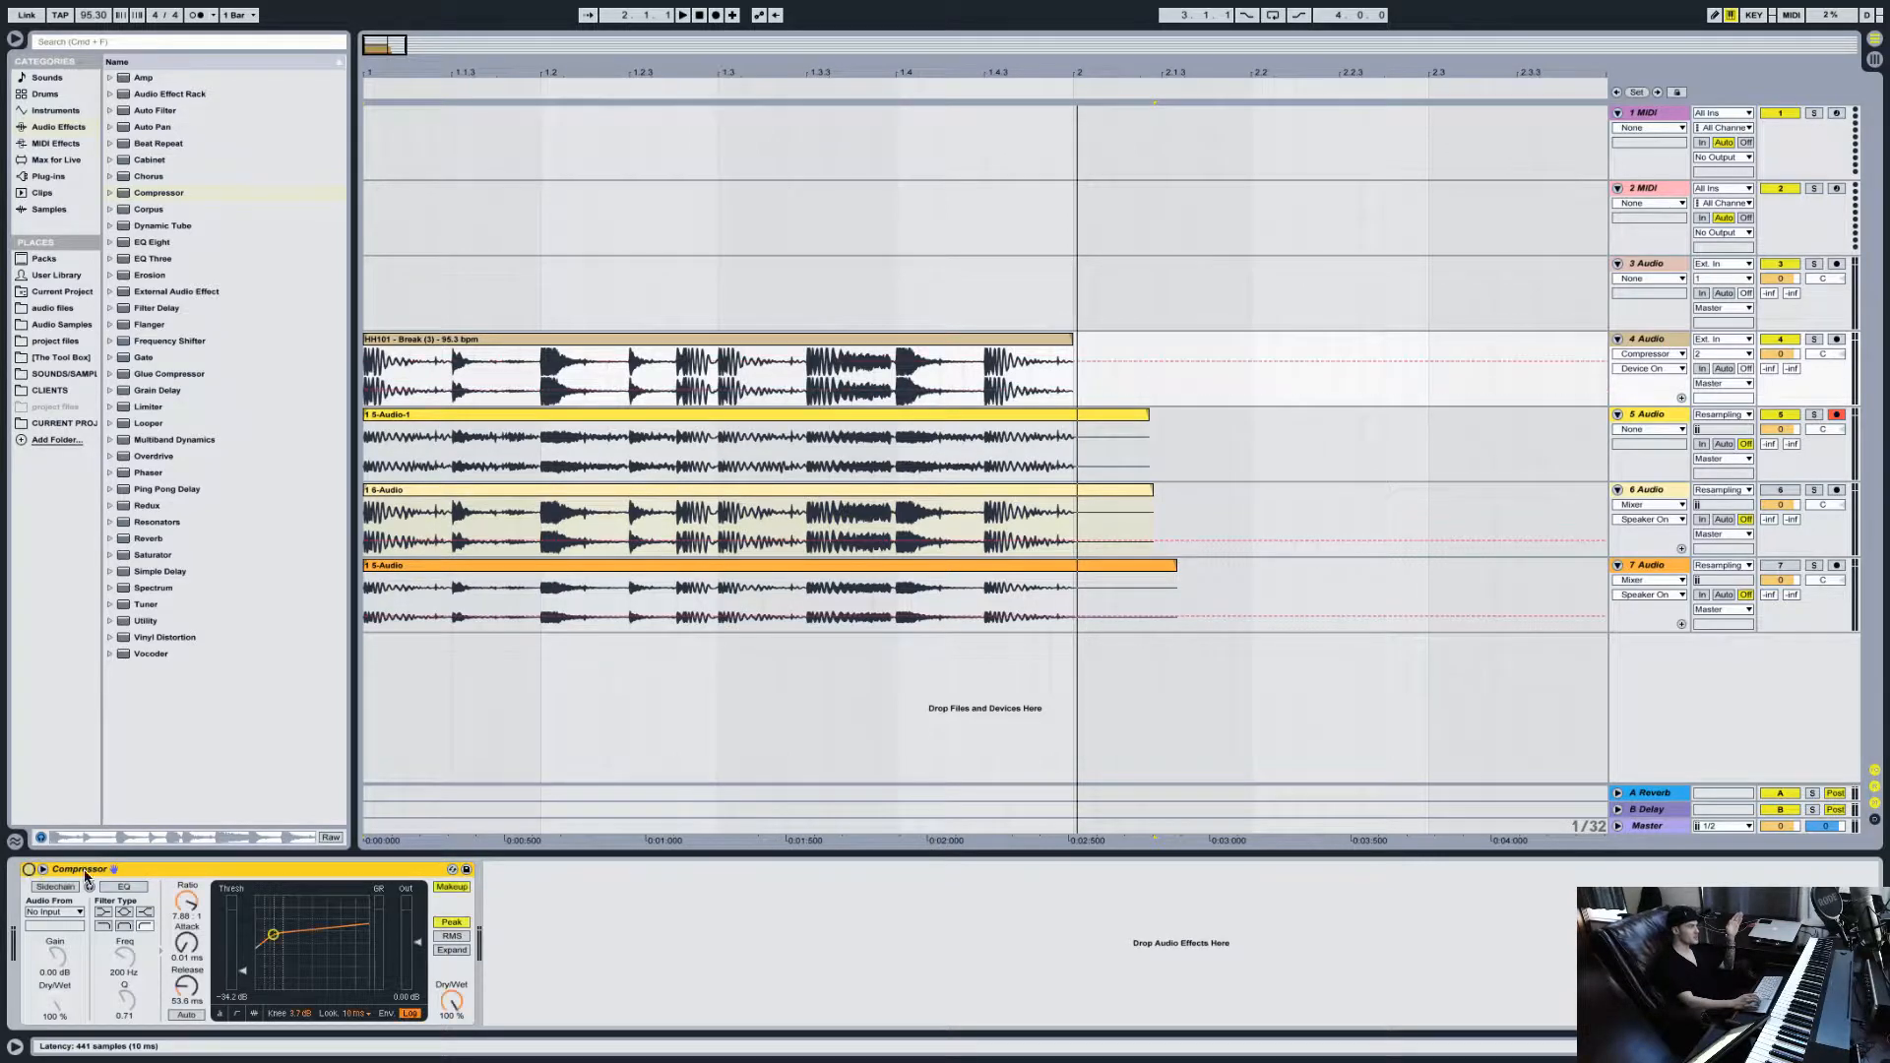
pyautogui.moveTo(188, 903); pyautogui.dragTo(188, 940)
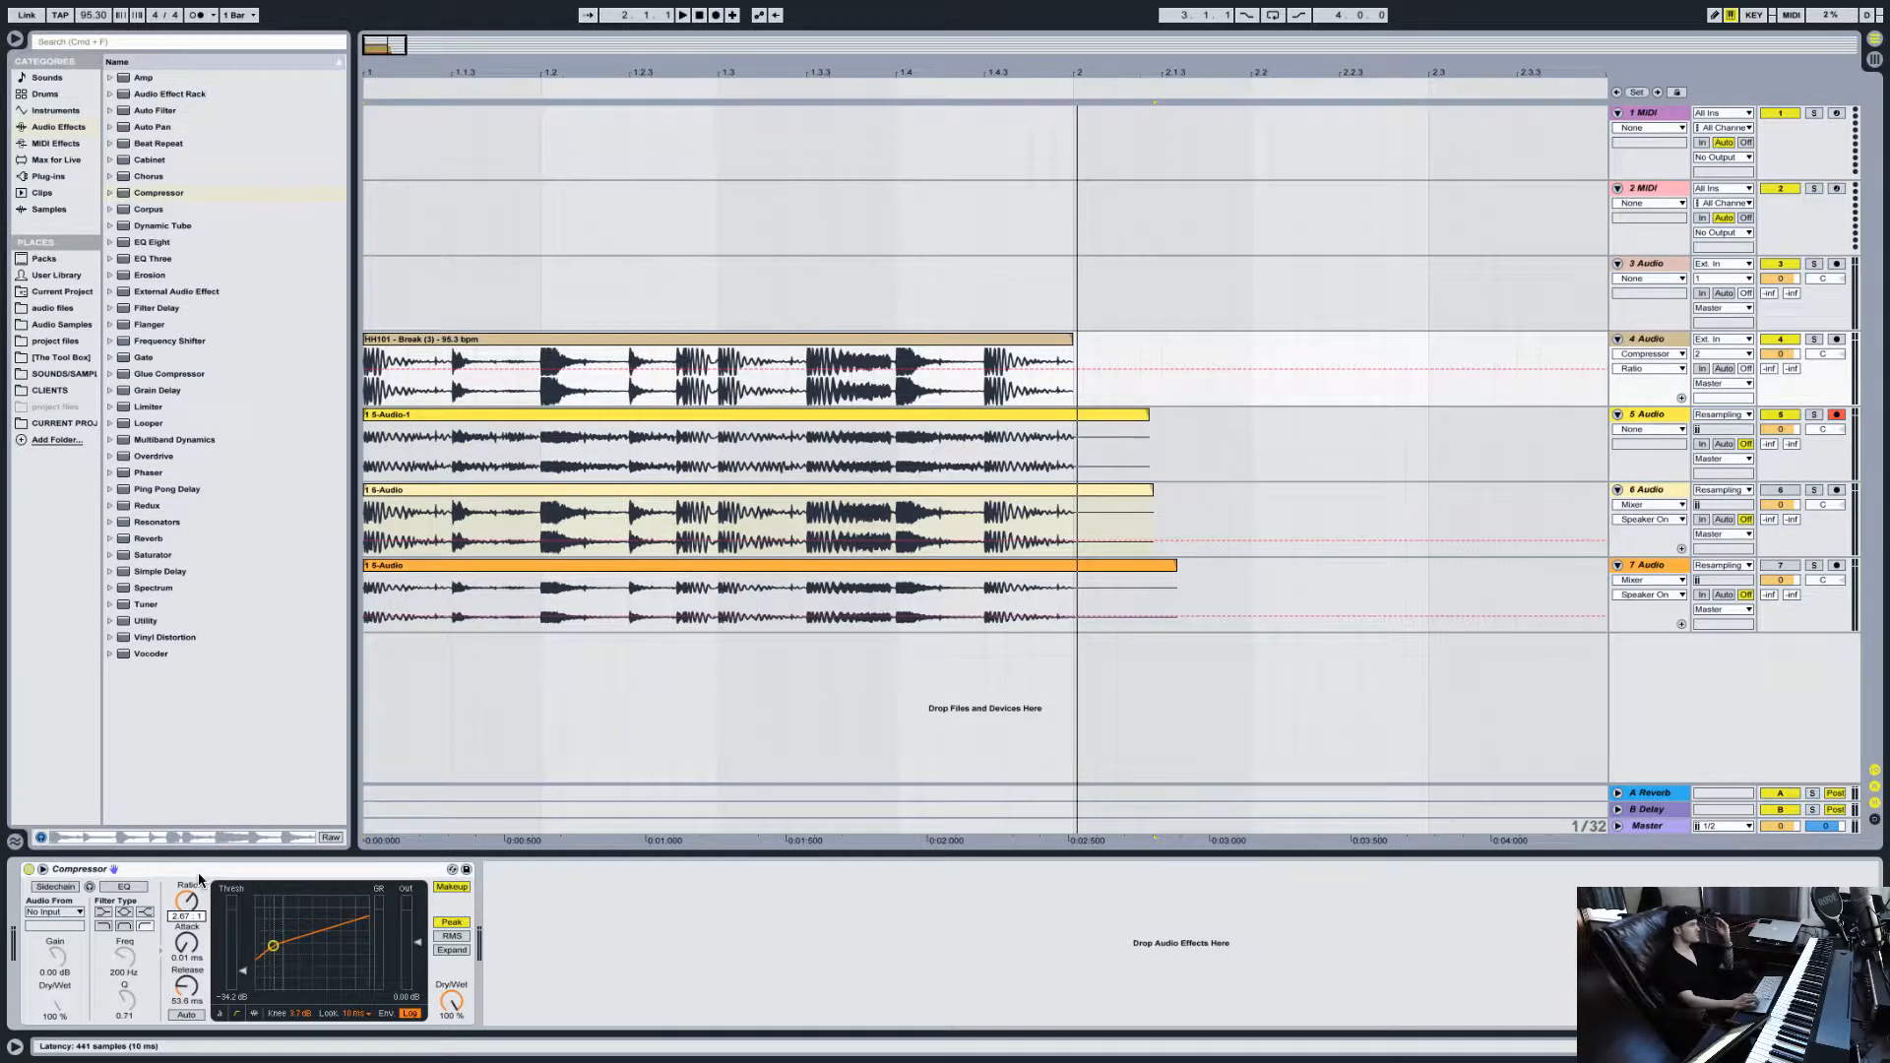
pyautogui.moveTo(187, 901); pyautogui.dragTo(186, 891)
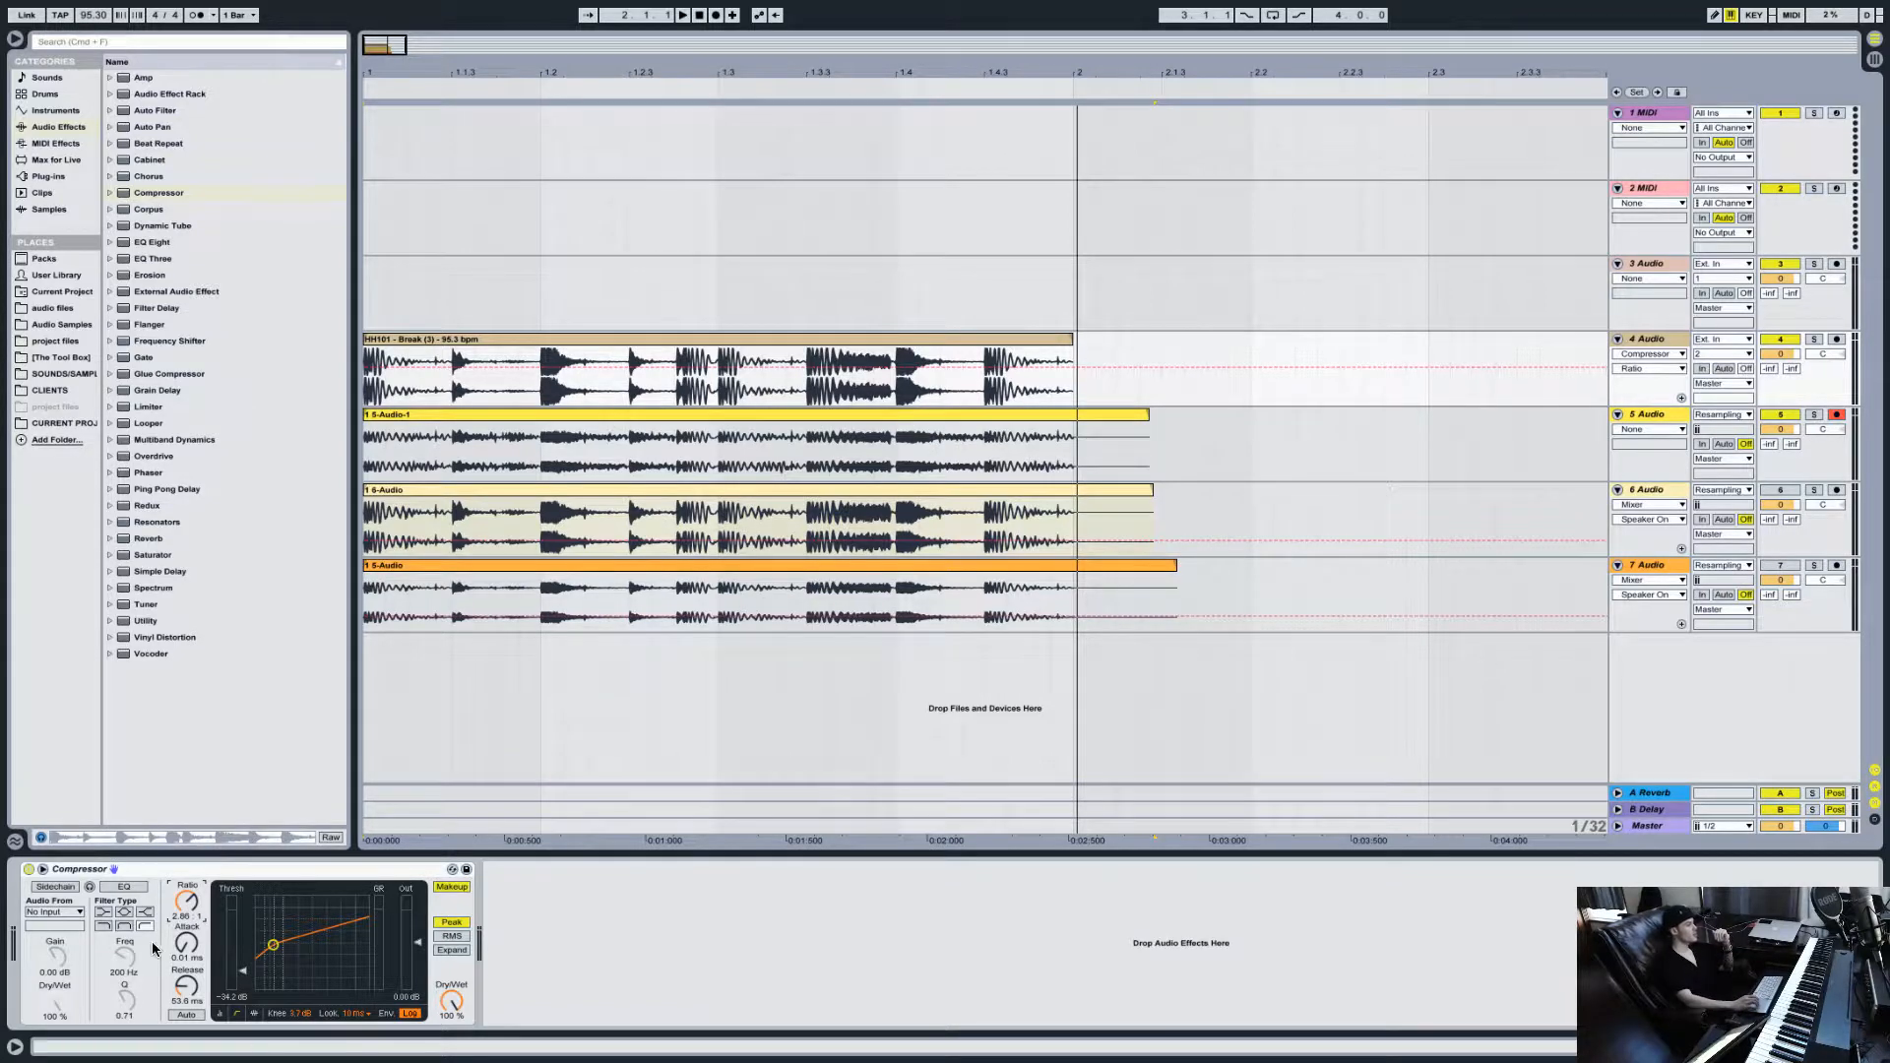
pyautogui.moveTo(187, 943); pyautogui.dragTo(186, 905)
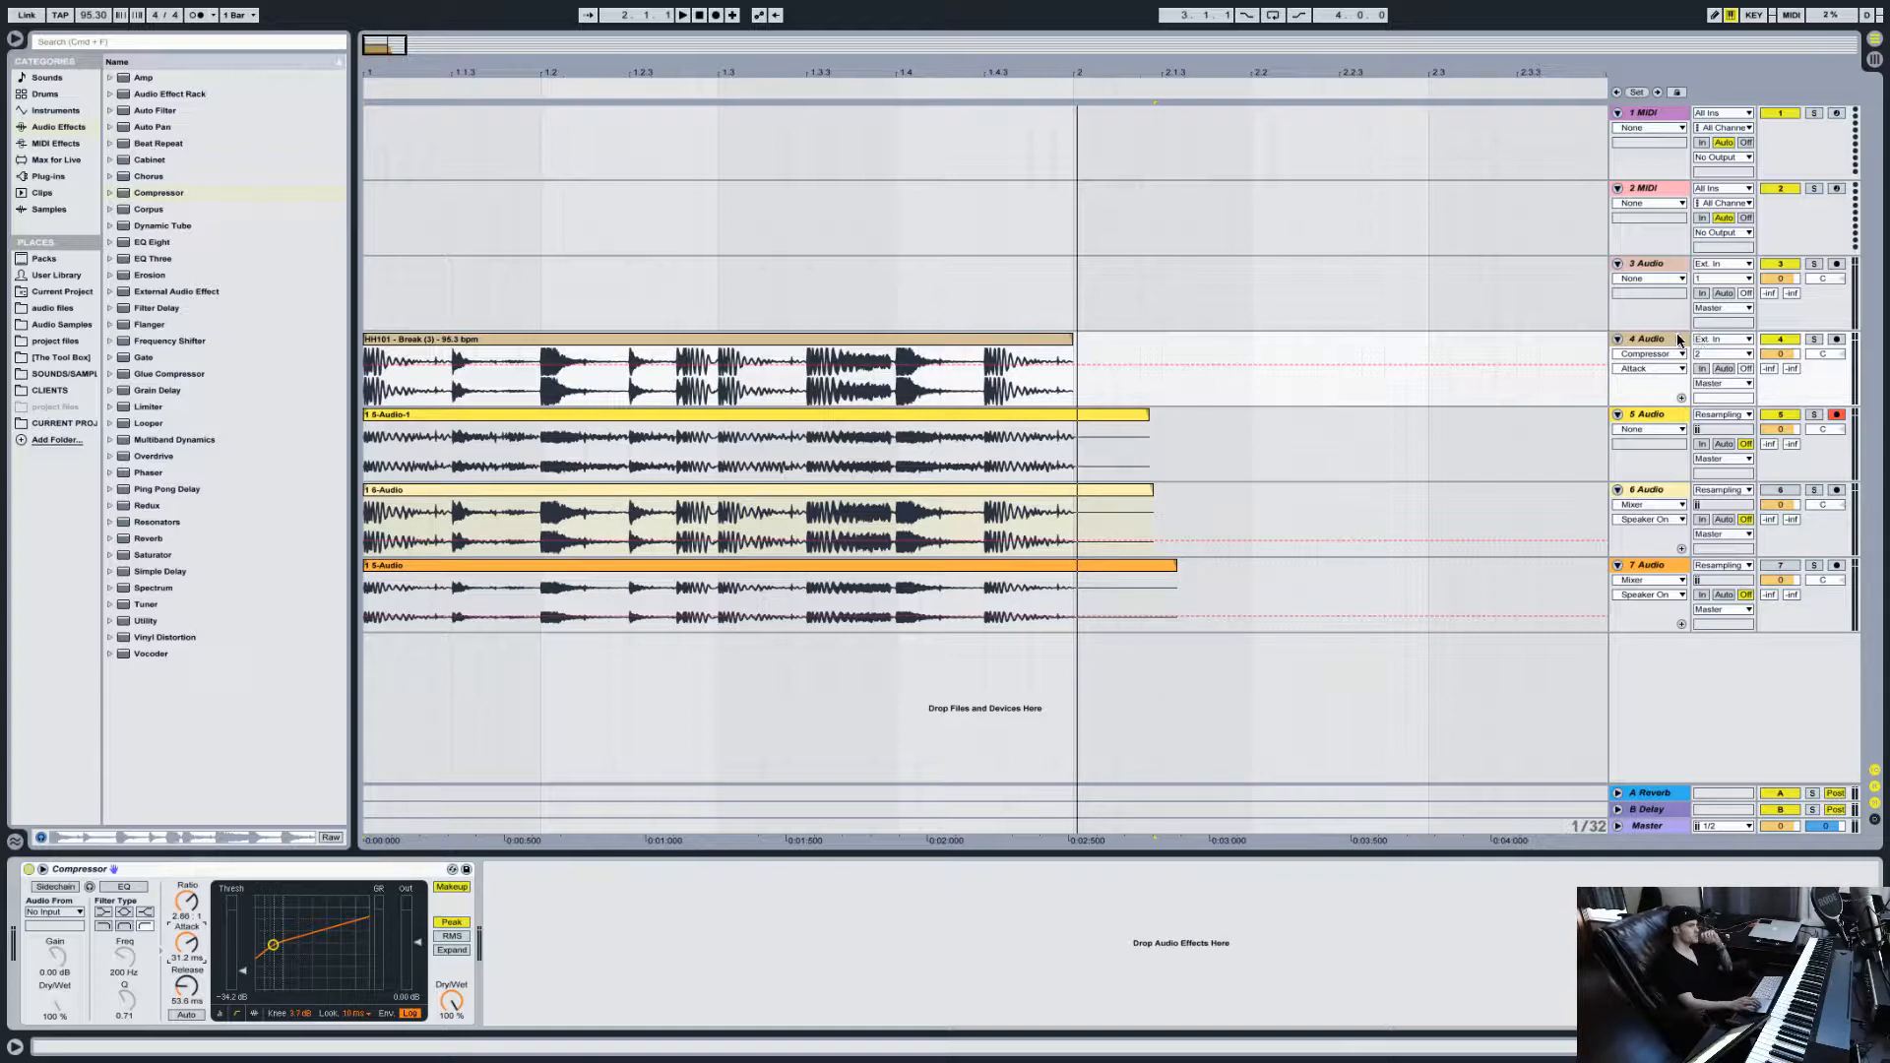
# Step: Mute 5 Audio, raise the 4 Audio Compressor's release slightly, and solo the 4 Audio track
pyautogui.click(1769, 420)
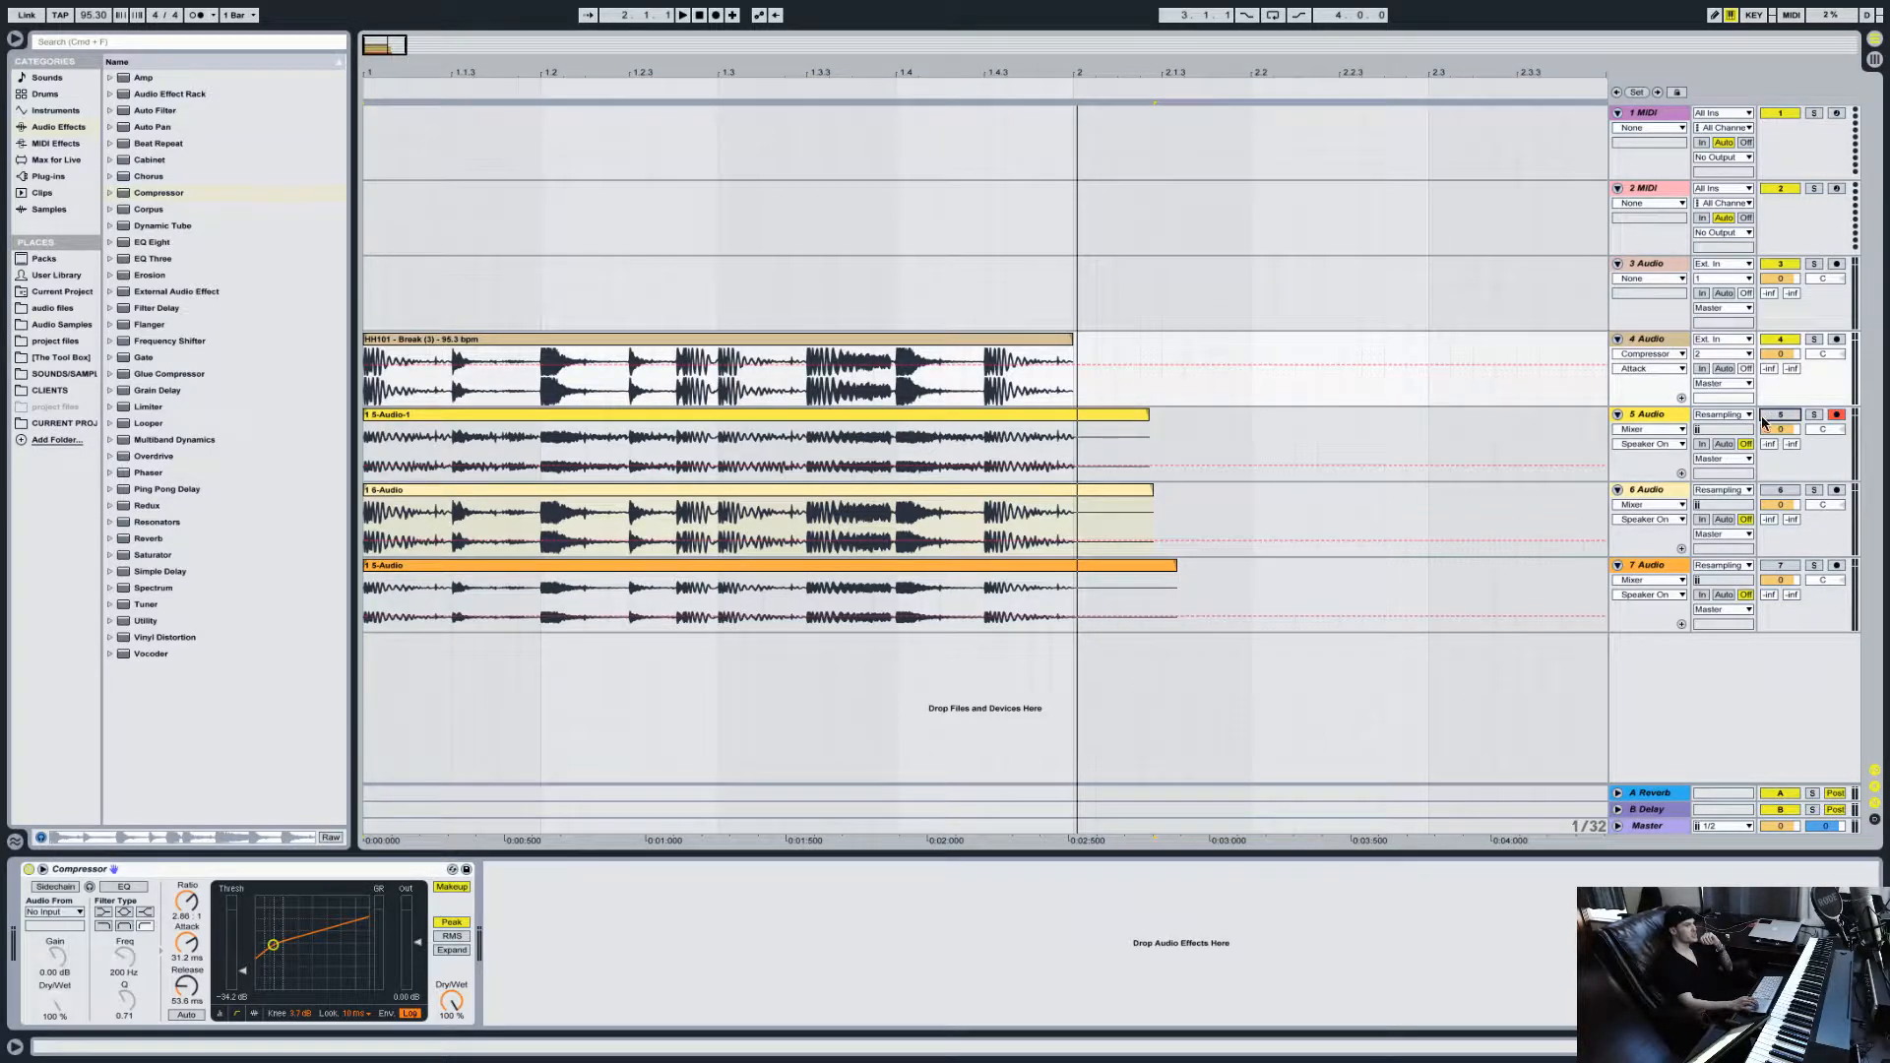
pyautogui.click(184, 989)
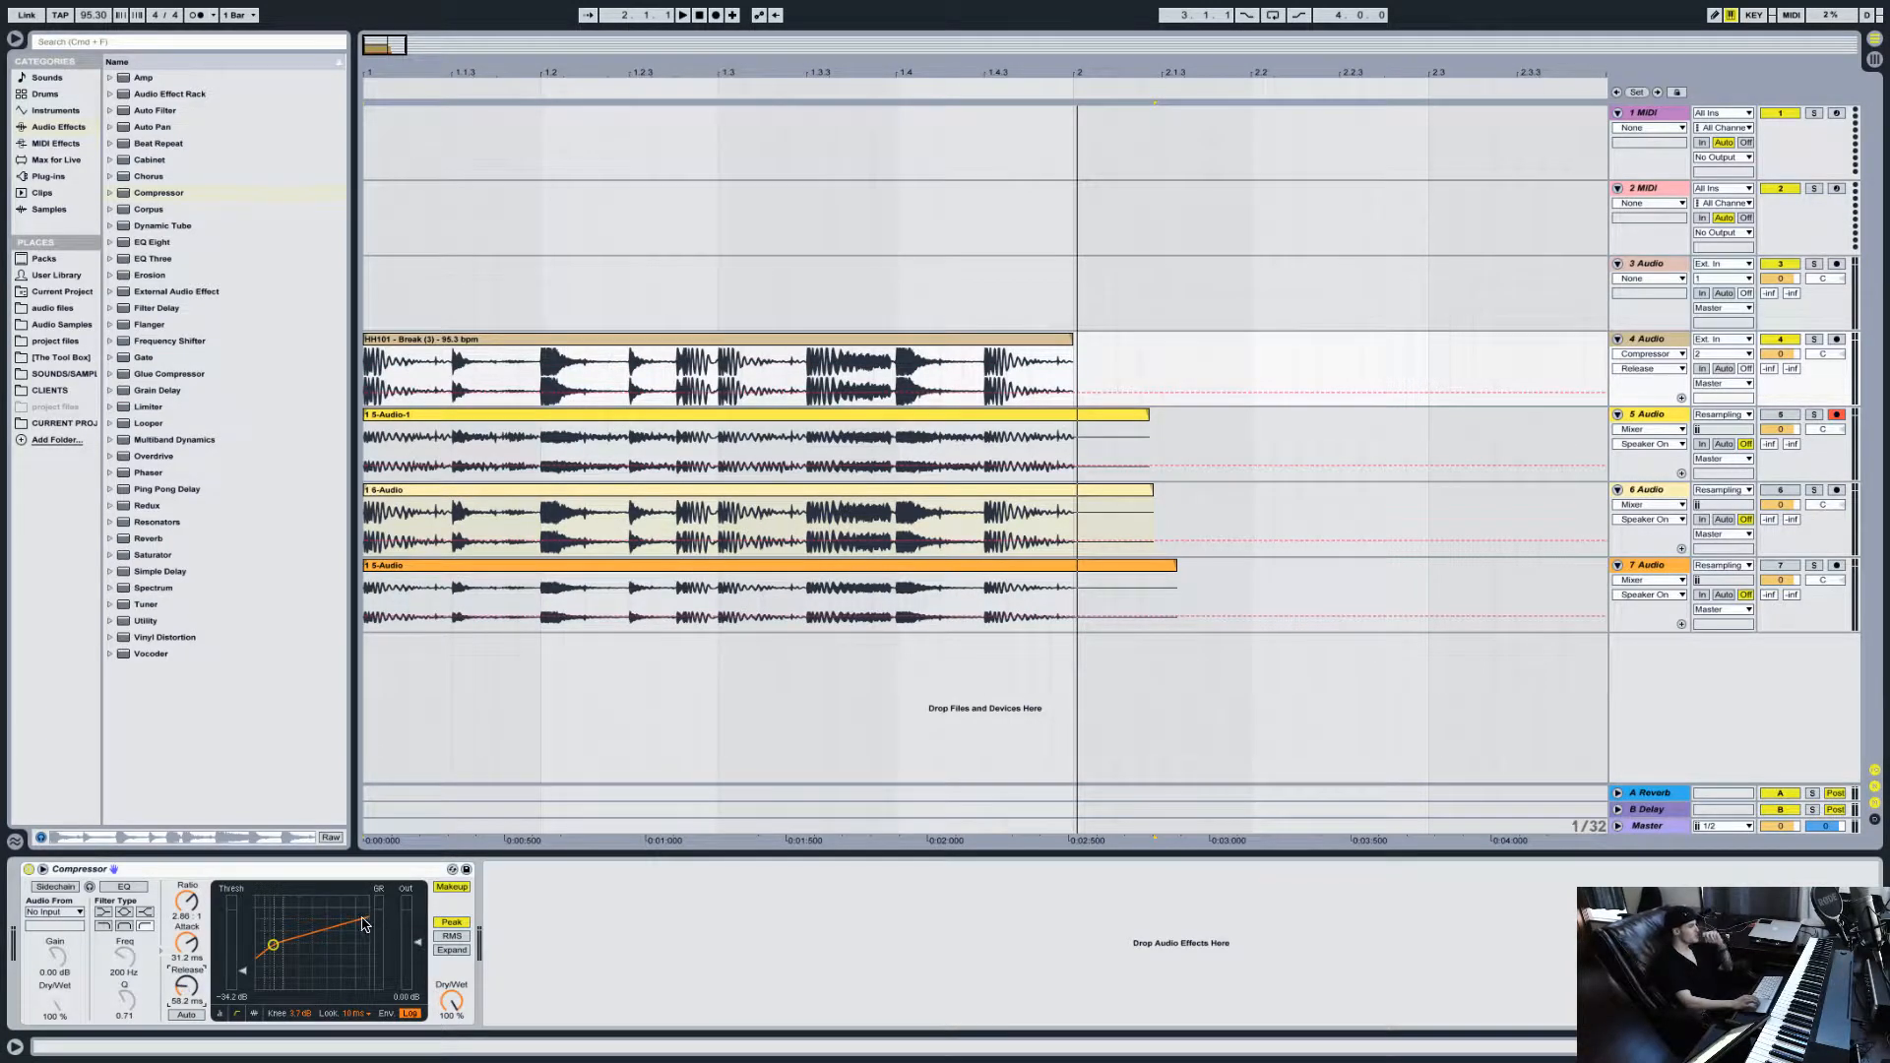
pyautogui.click(1814, 339)
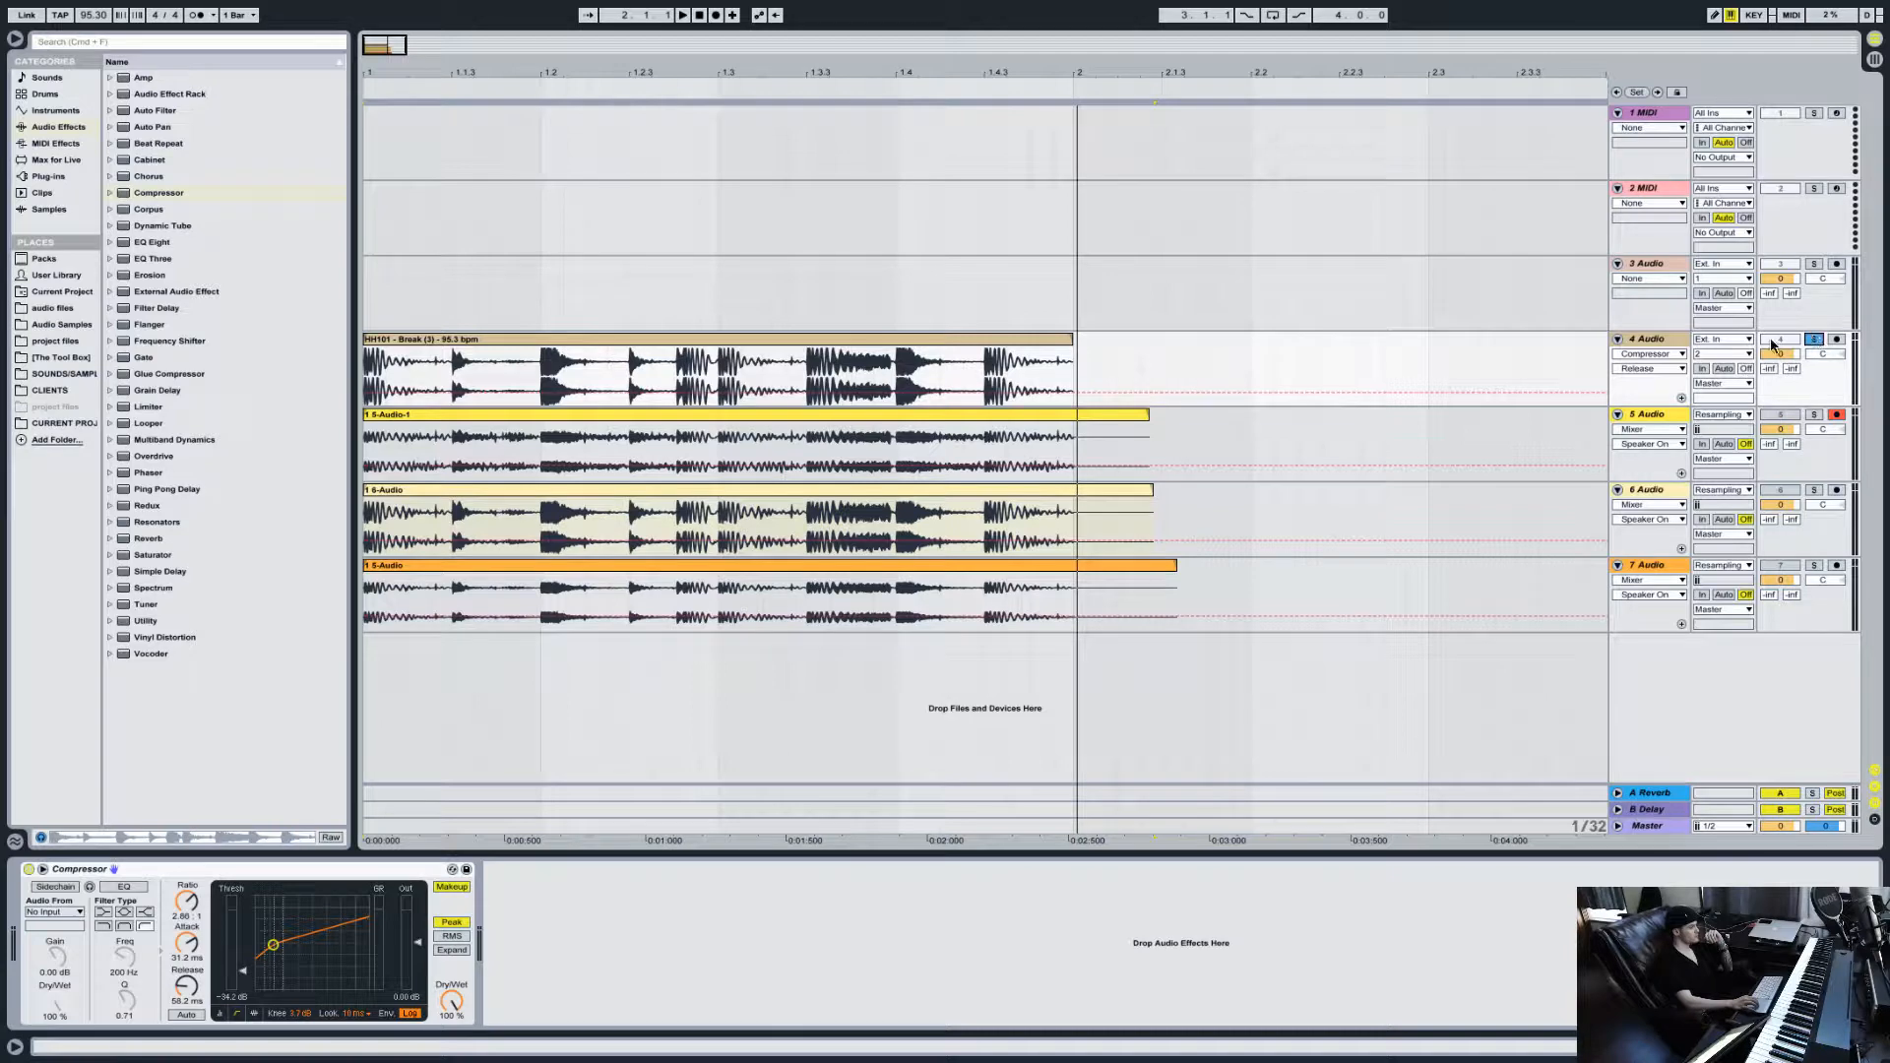
# Step: Play the soloed 4 Audio break, unfold the Master track, turn off the Compressor's Makeup, and play the break again
pyautogui.press('space')
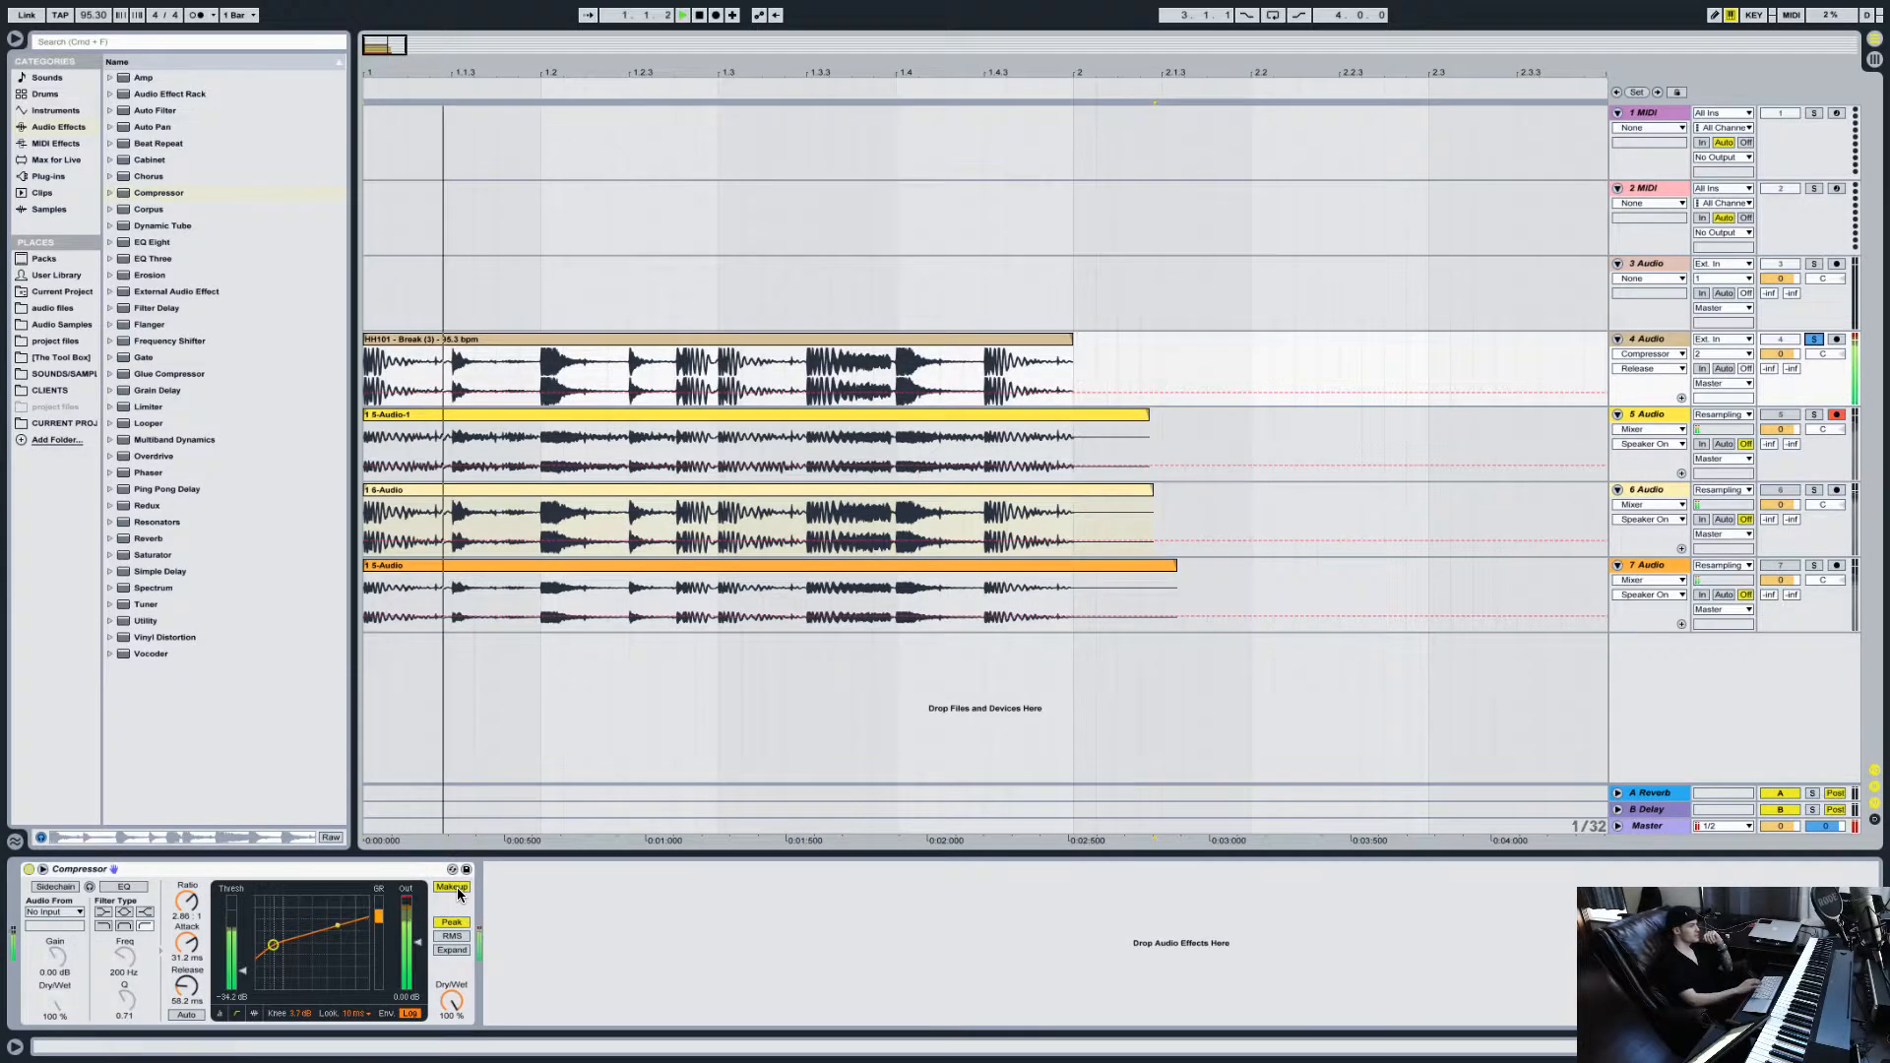
pyautogui.press('space')
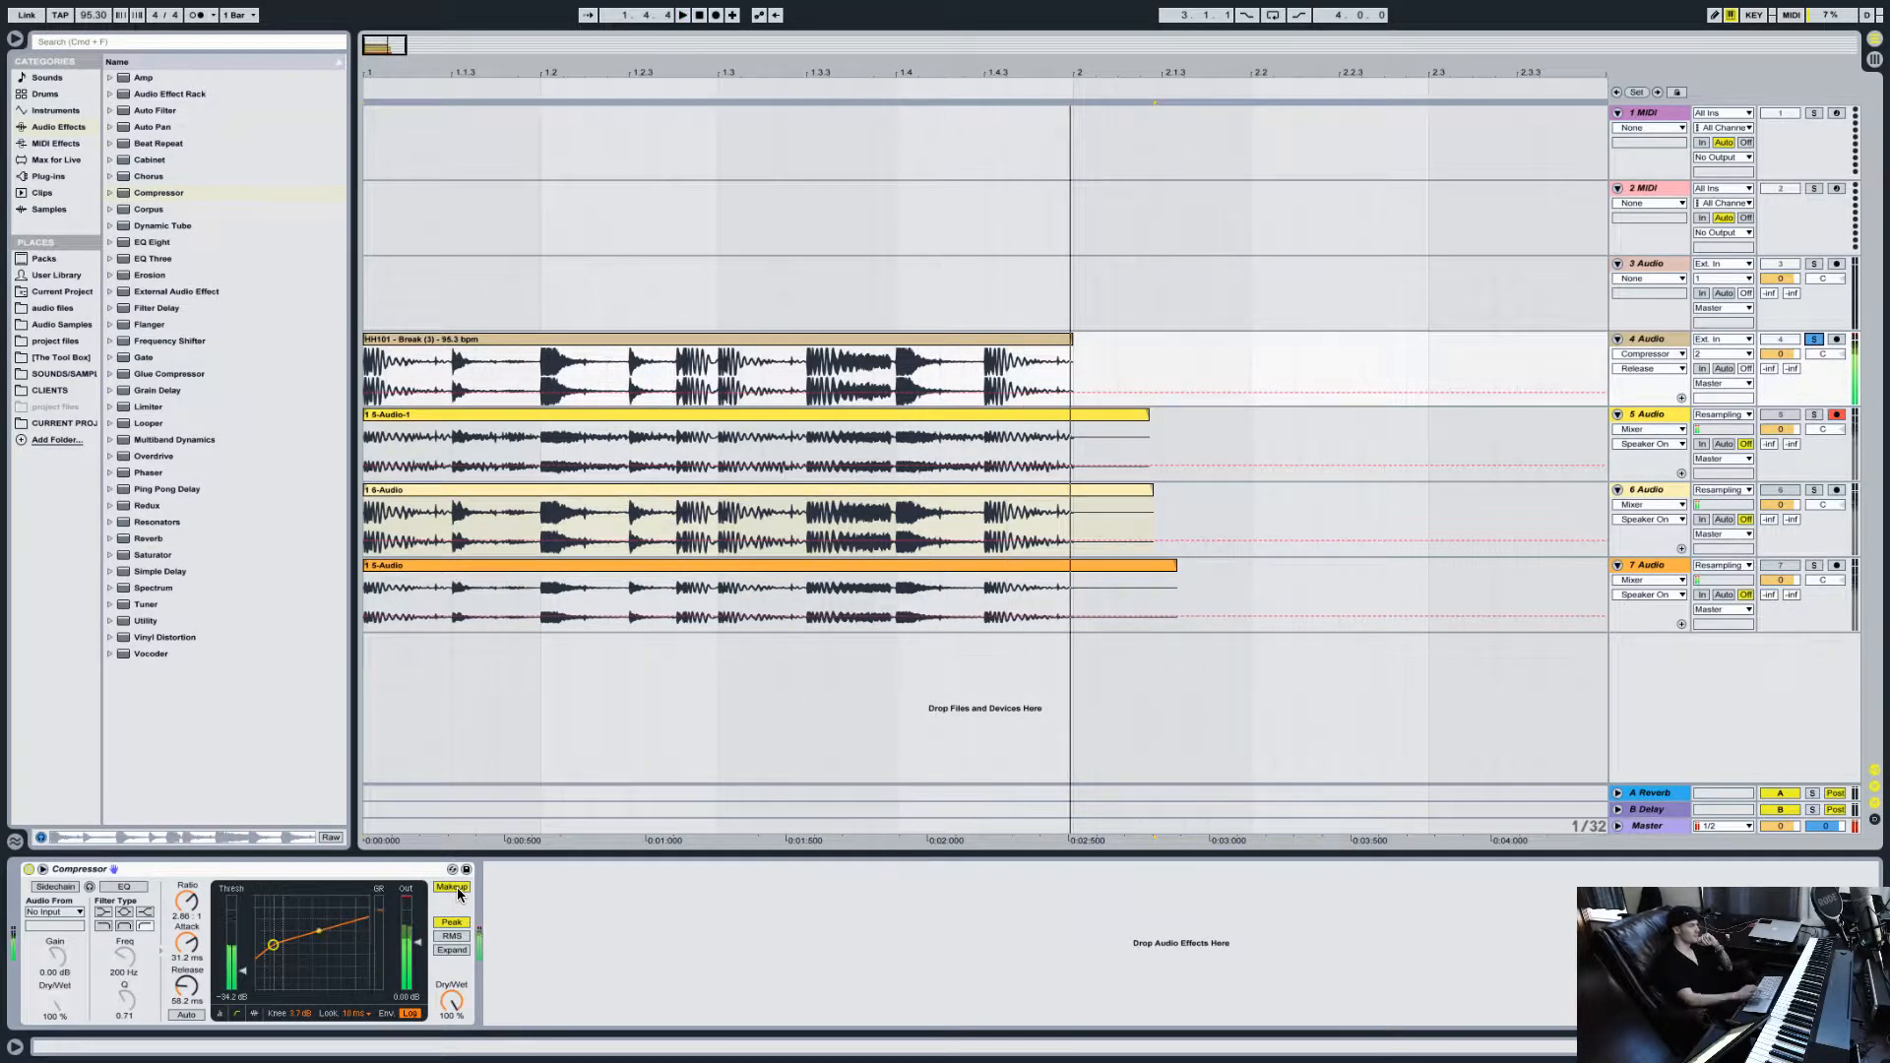
pyautogui.click(1617, 826)
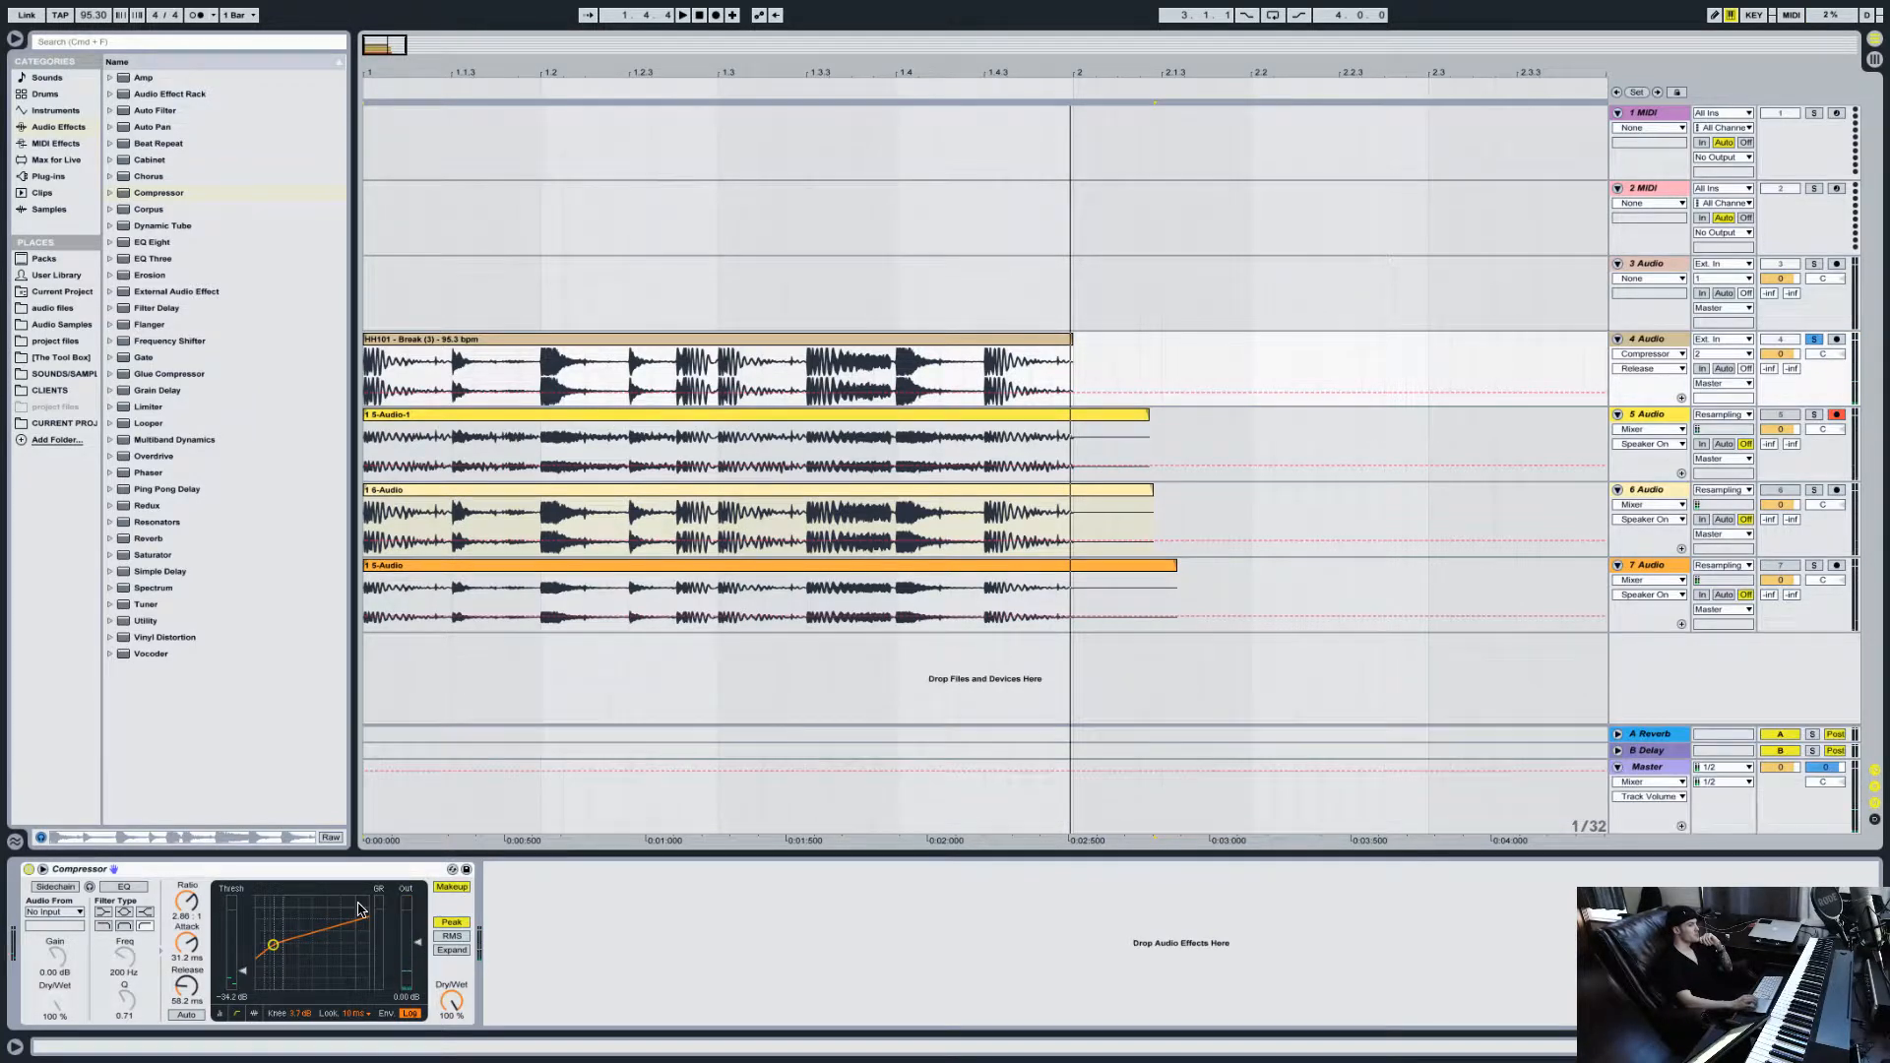
pyautogui.click(438, 889)
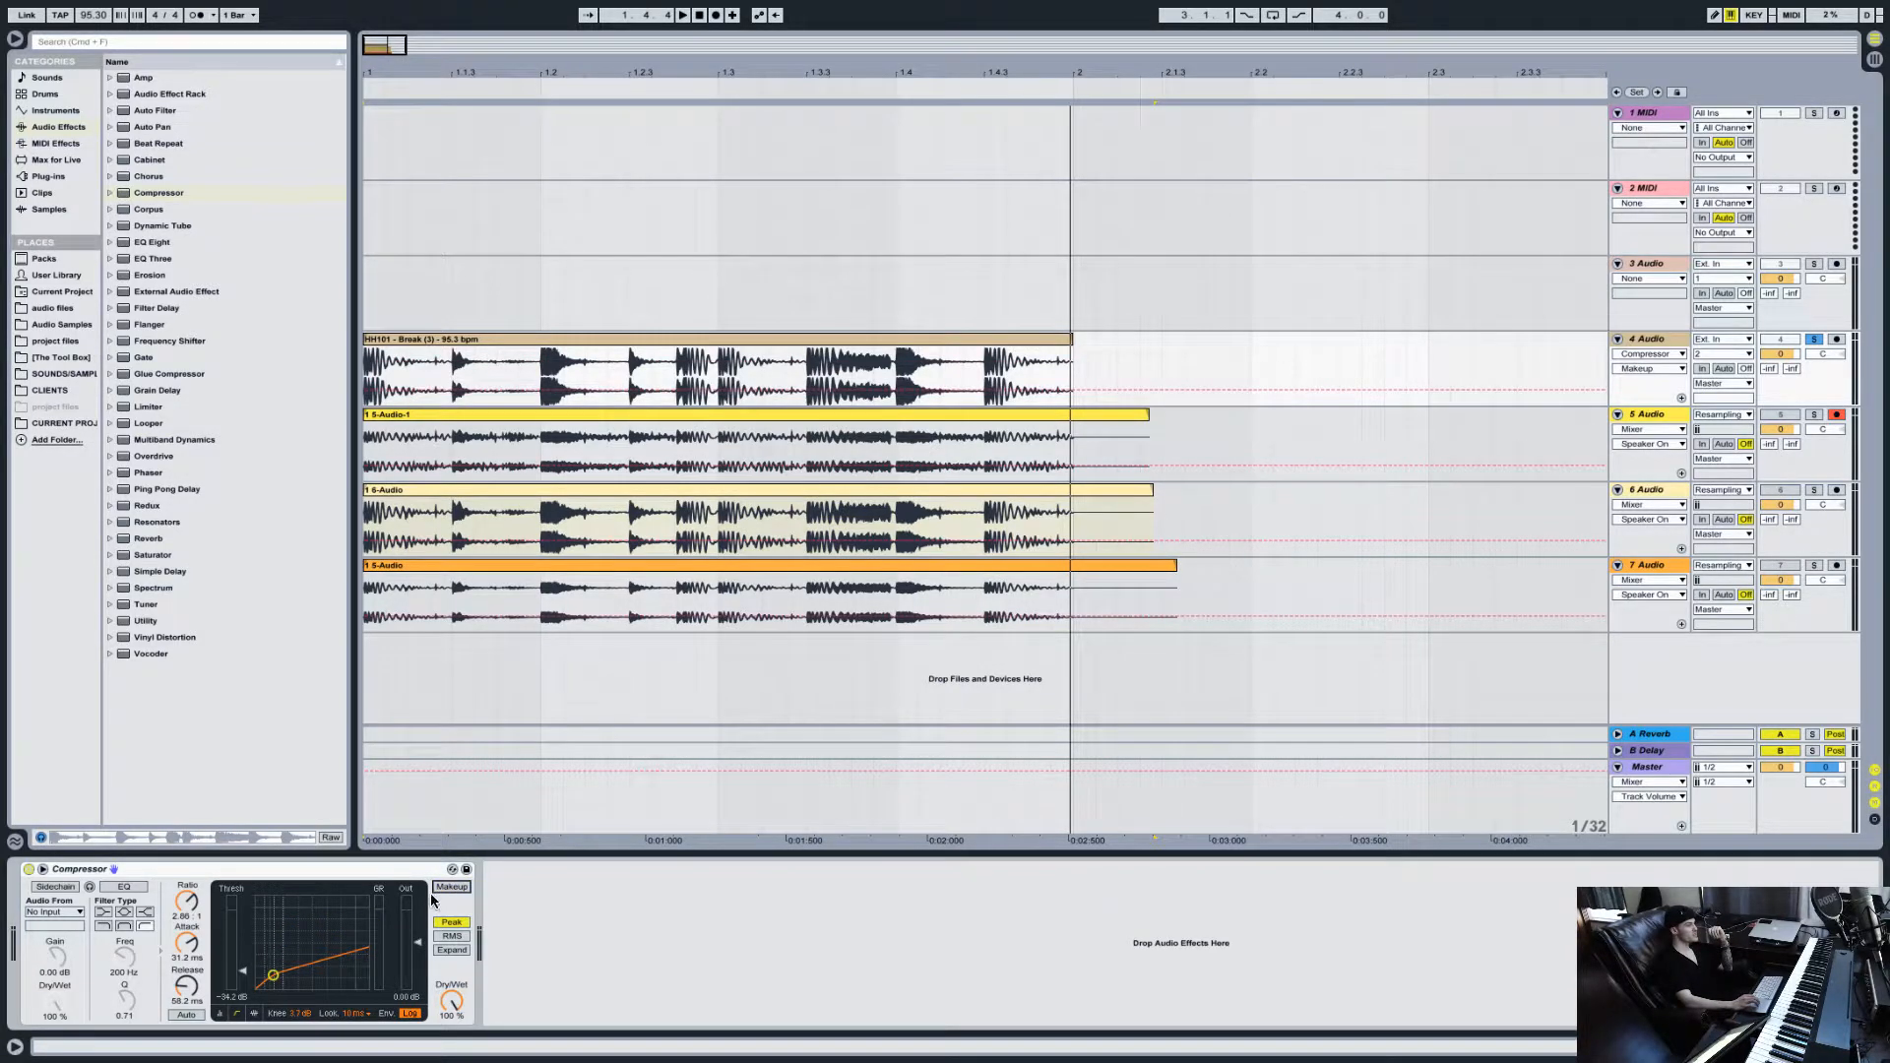
pyautogui.press('space')
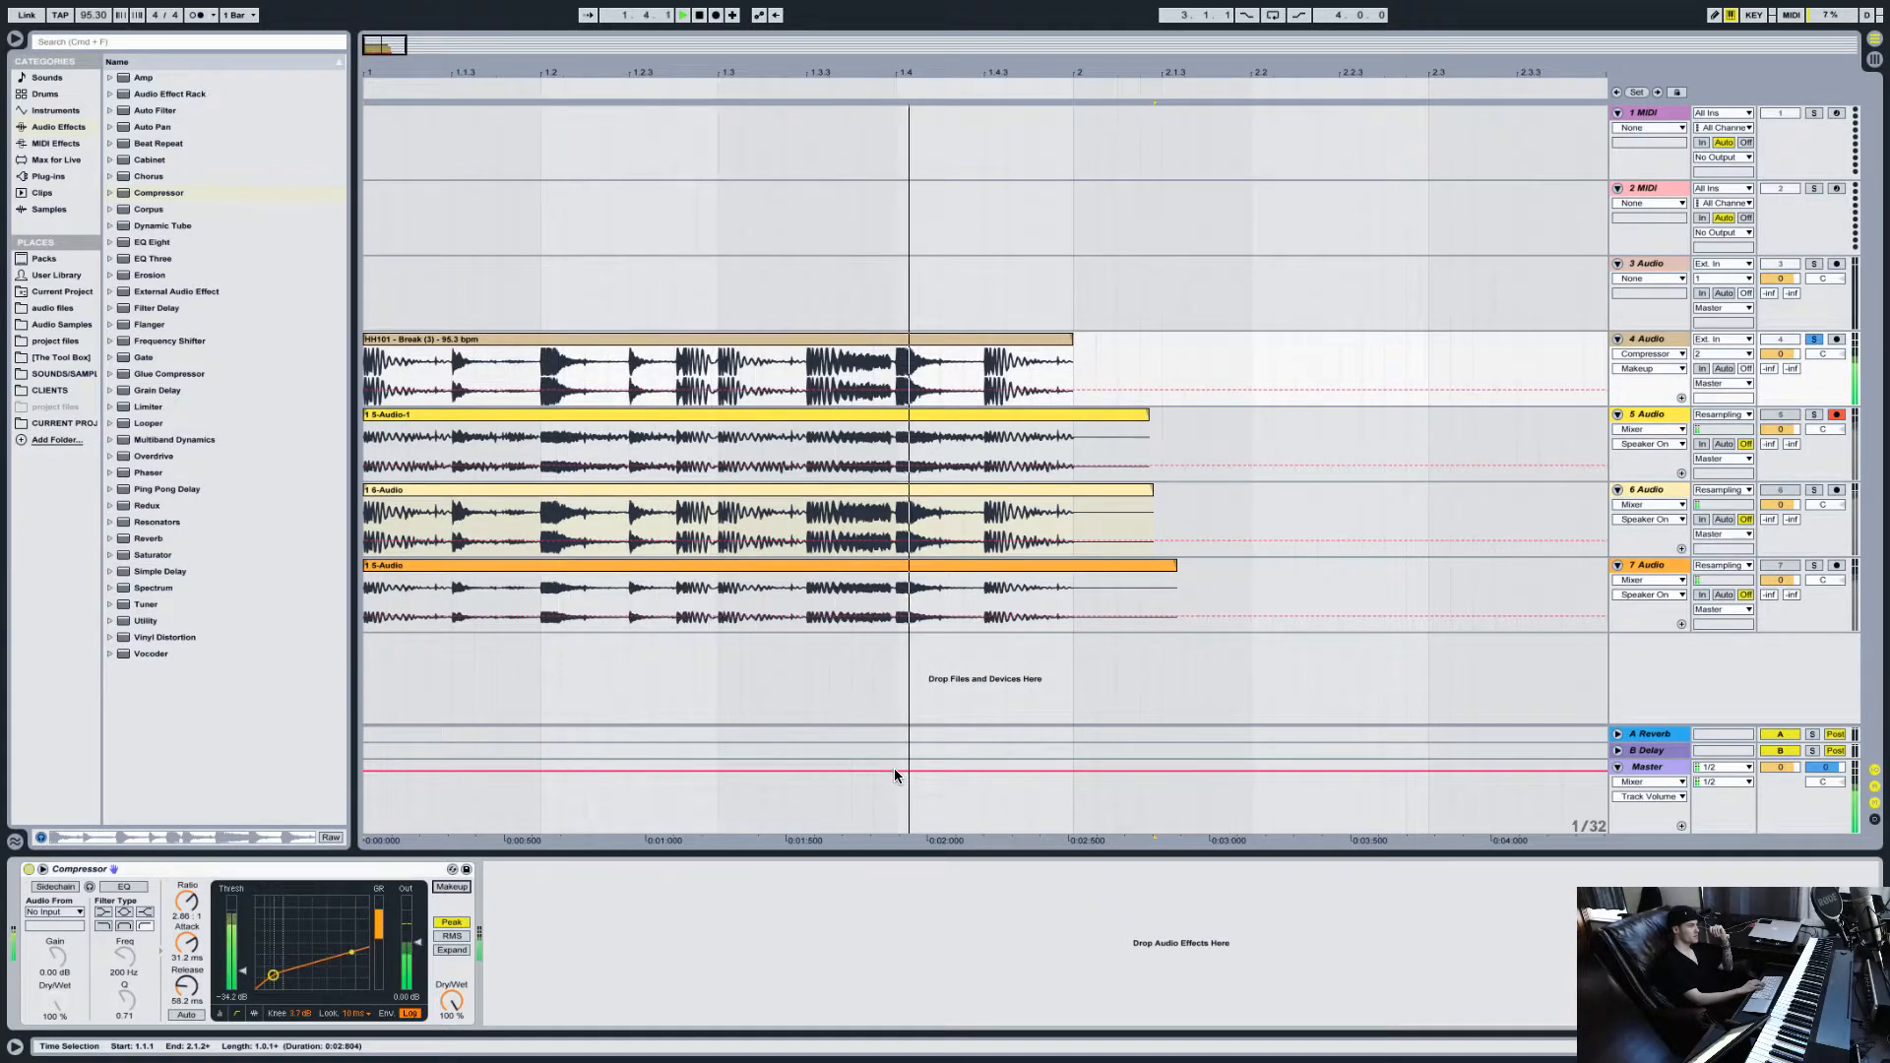
pyautogui.press('space')
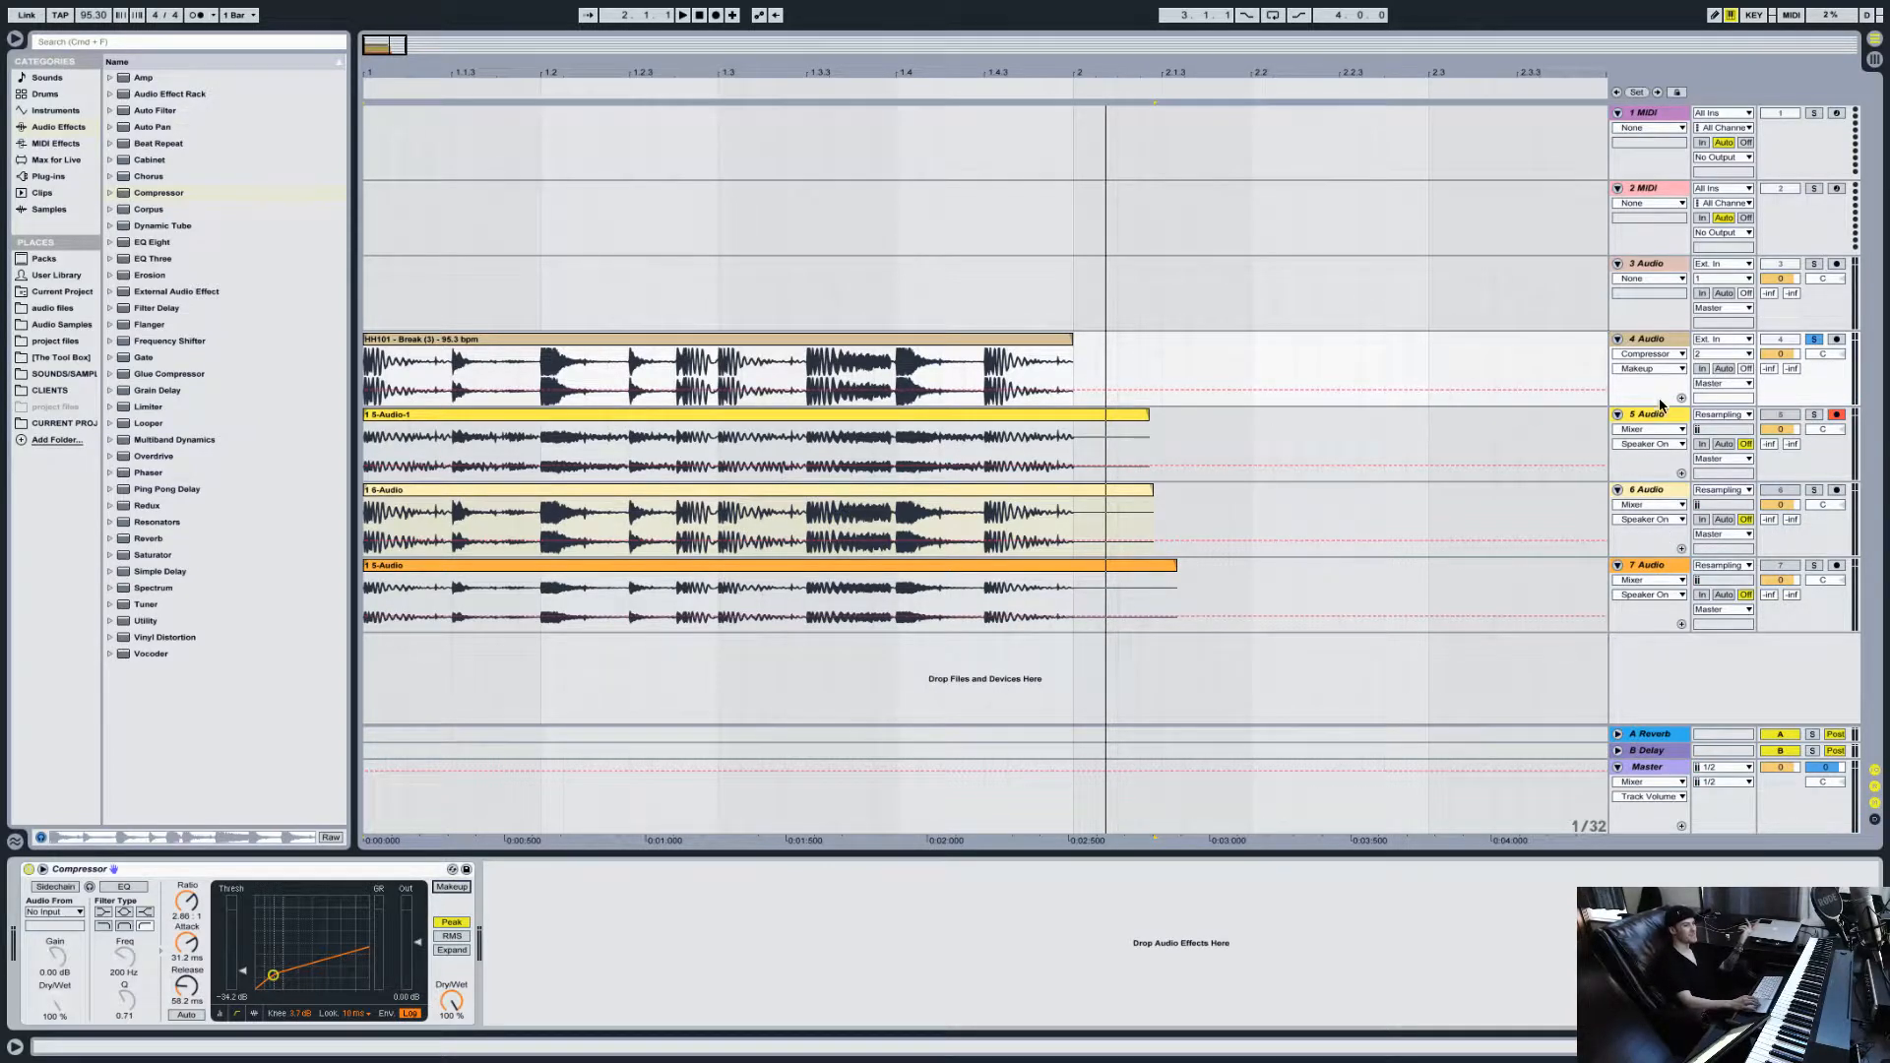
# Step: Record the soloed 4 Audio break onto a new Resampling audio track directly below it, stopping just after bar 2
pyautogui.click(1653, 339)
pyautogui.press('super+t')
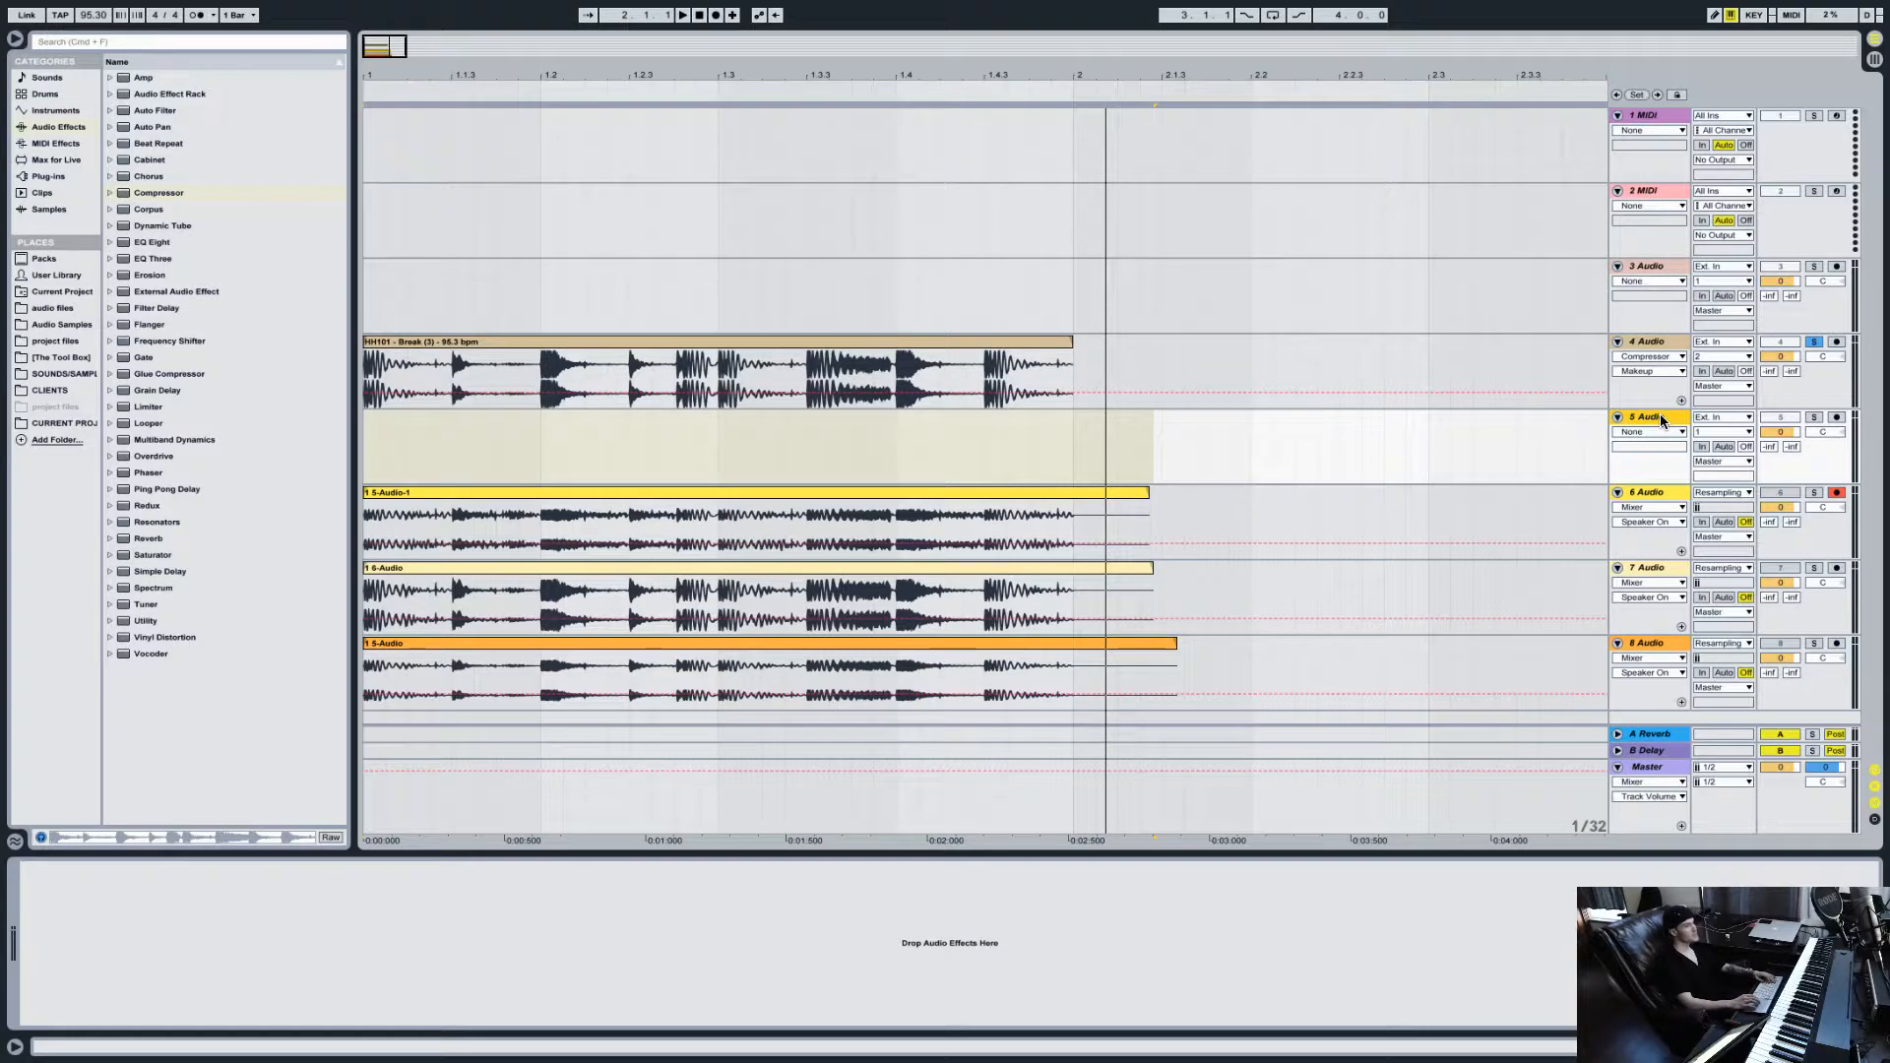
pyautogui.click(1736, 417)
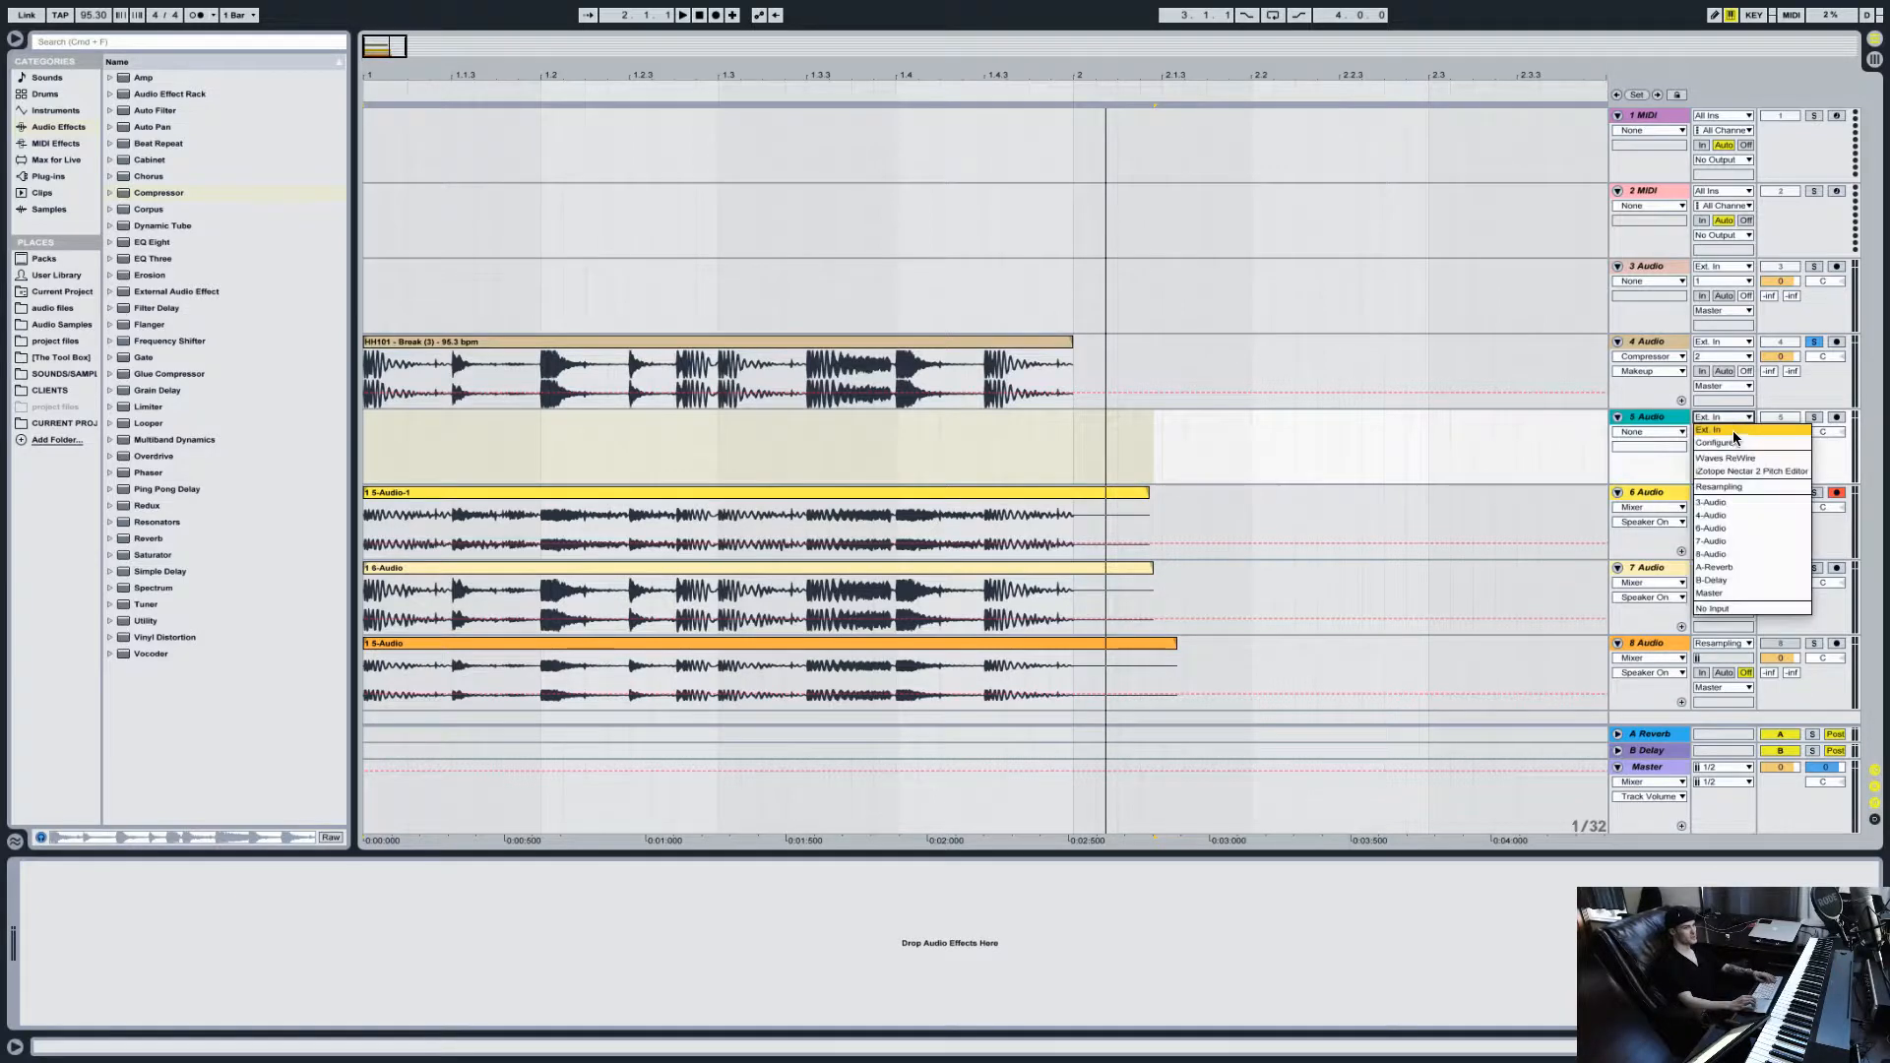
pyautogui.click(1734, 484)
pyautogui.click(1836, 417)
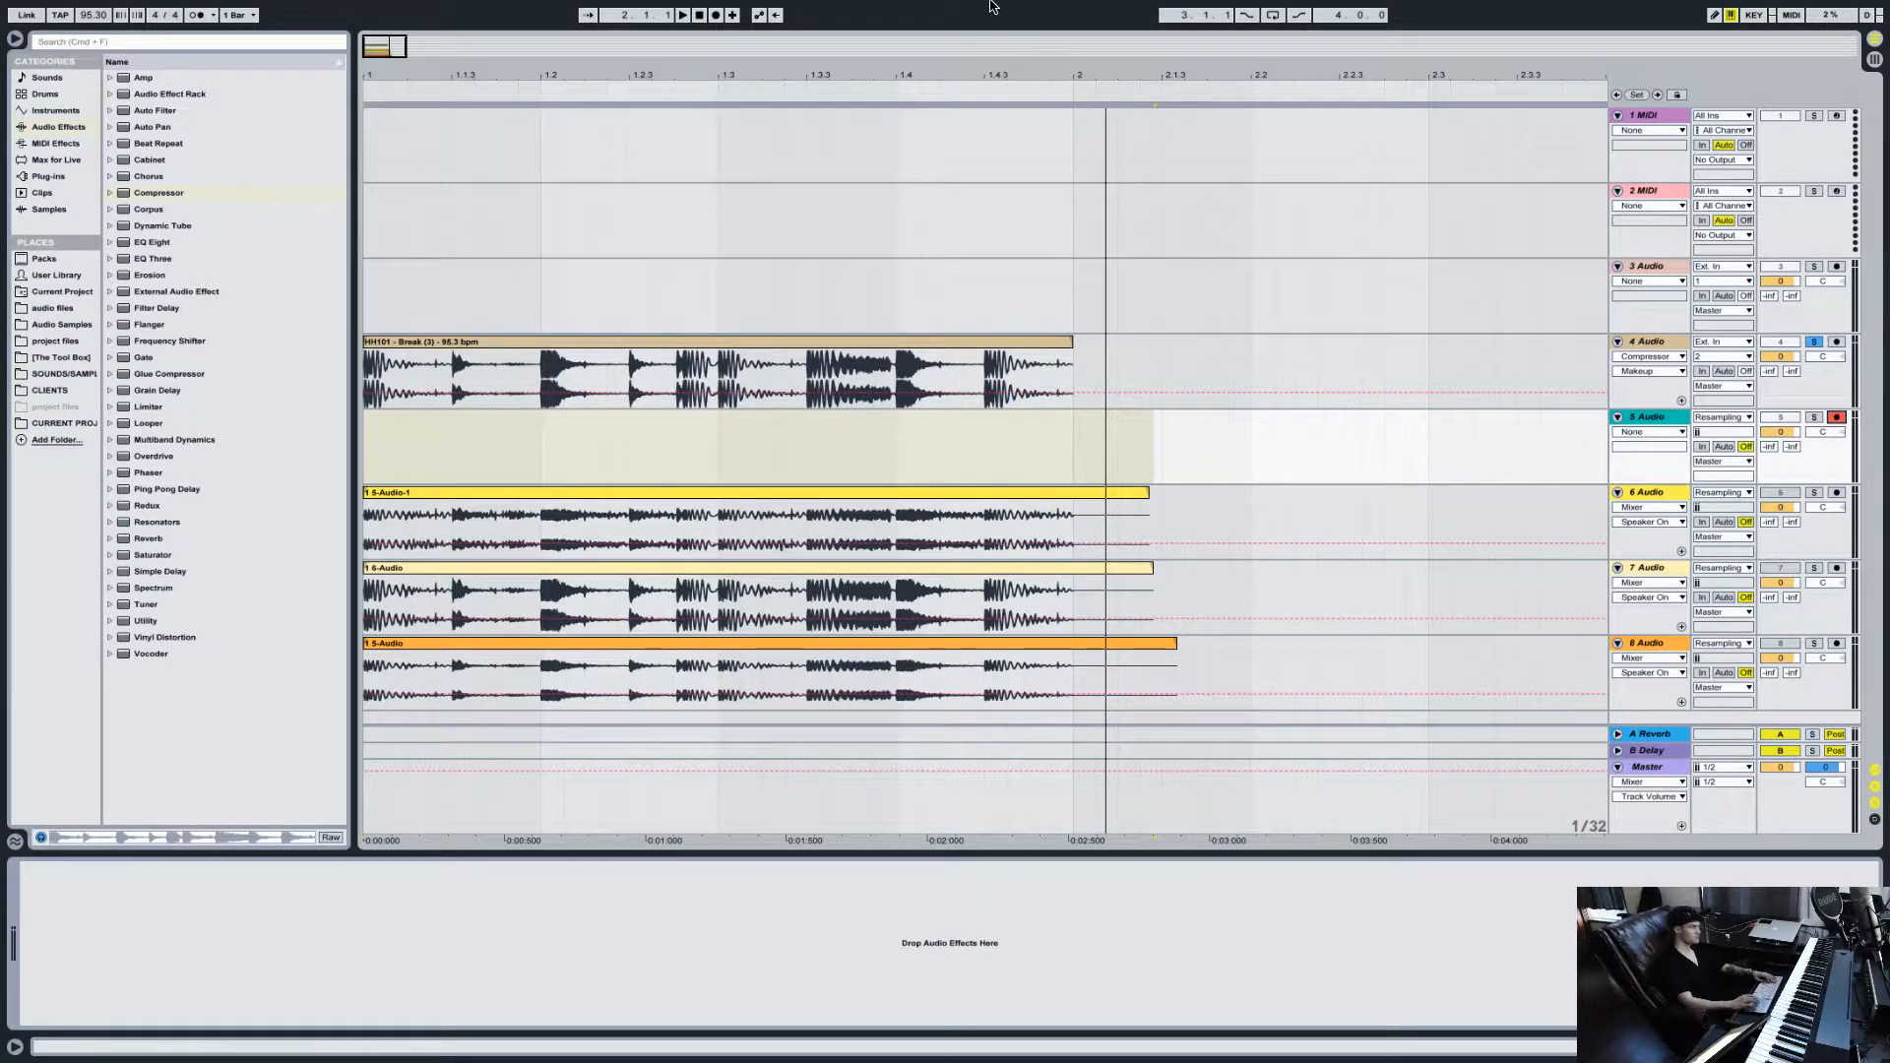
pyautogui.click(715, 15)
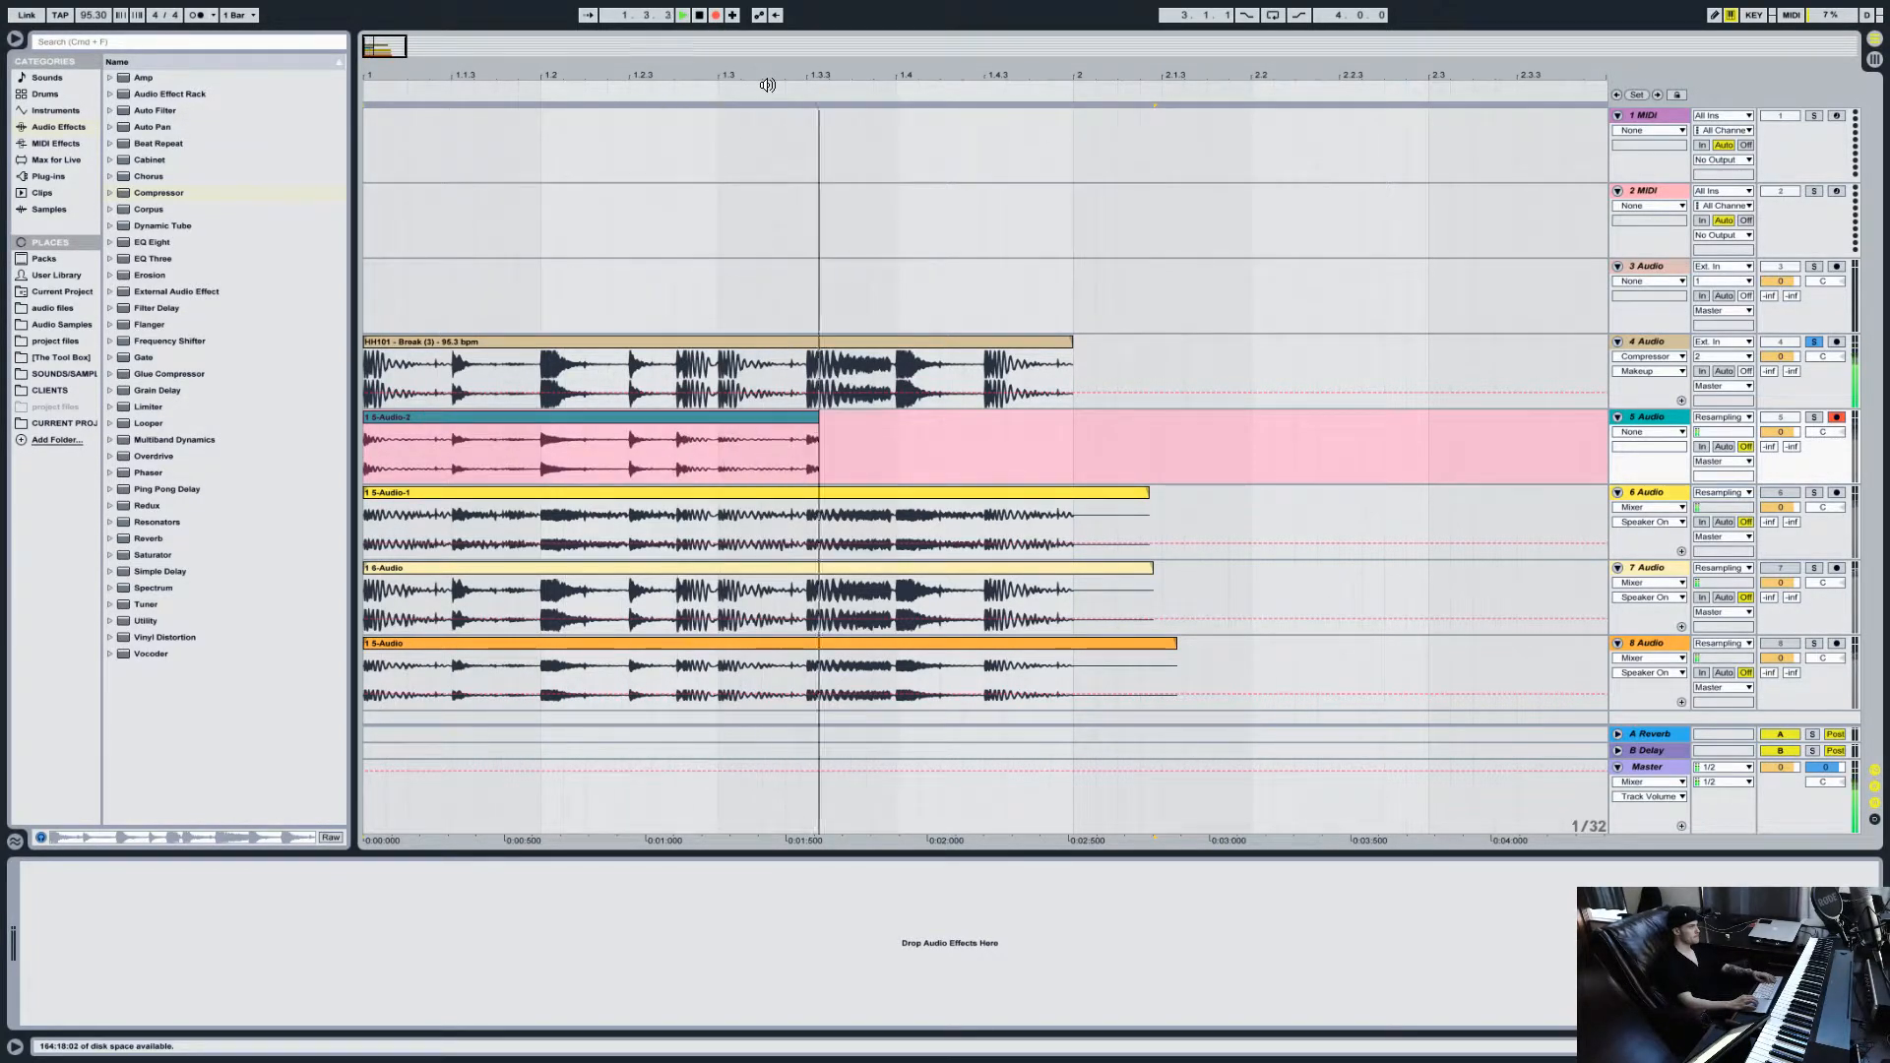
pyautogui.press('space')
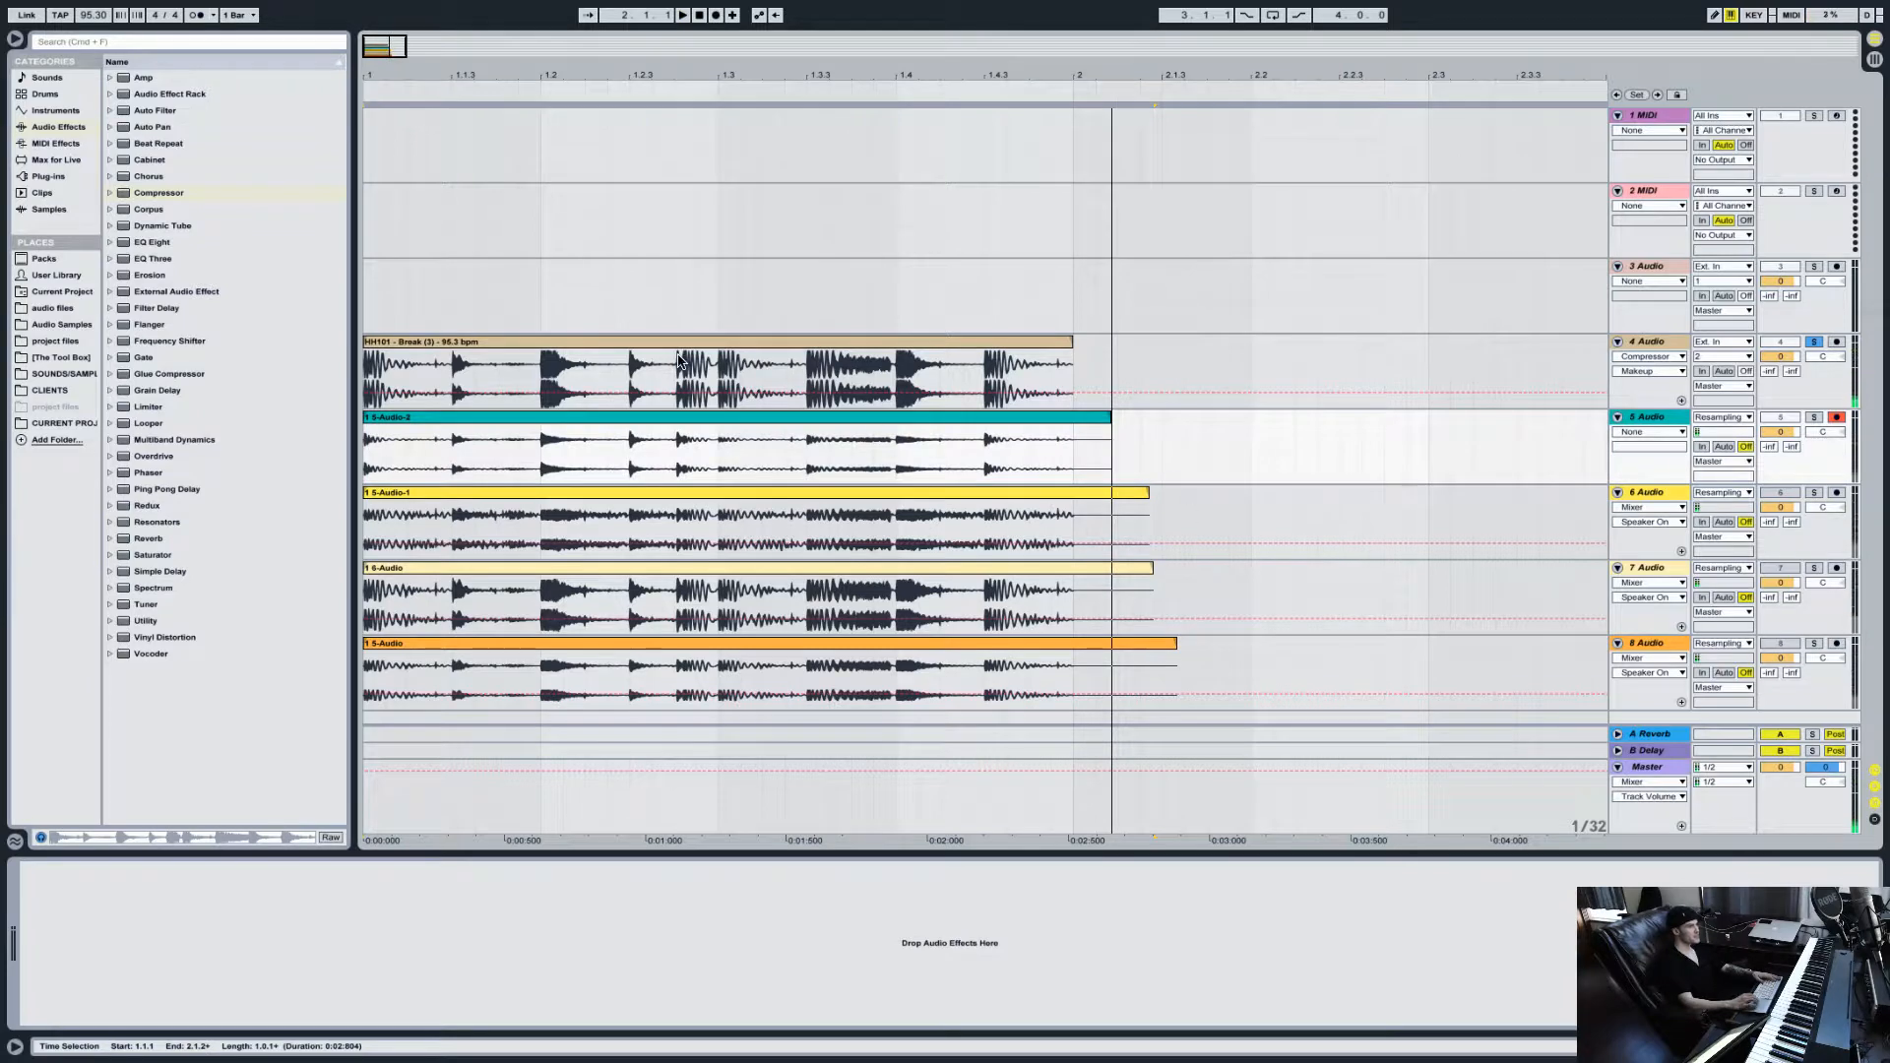
# Step: Raise the clip gain of the new 5 Audio recording to 5.63 dB
pyautogui.moveTo(375, 49); pyautogui.dragTo(375, 111)
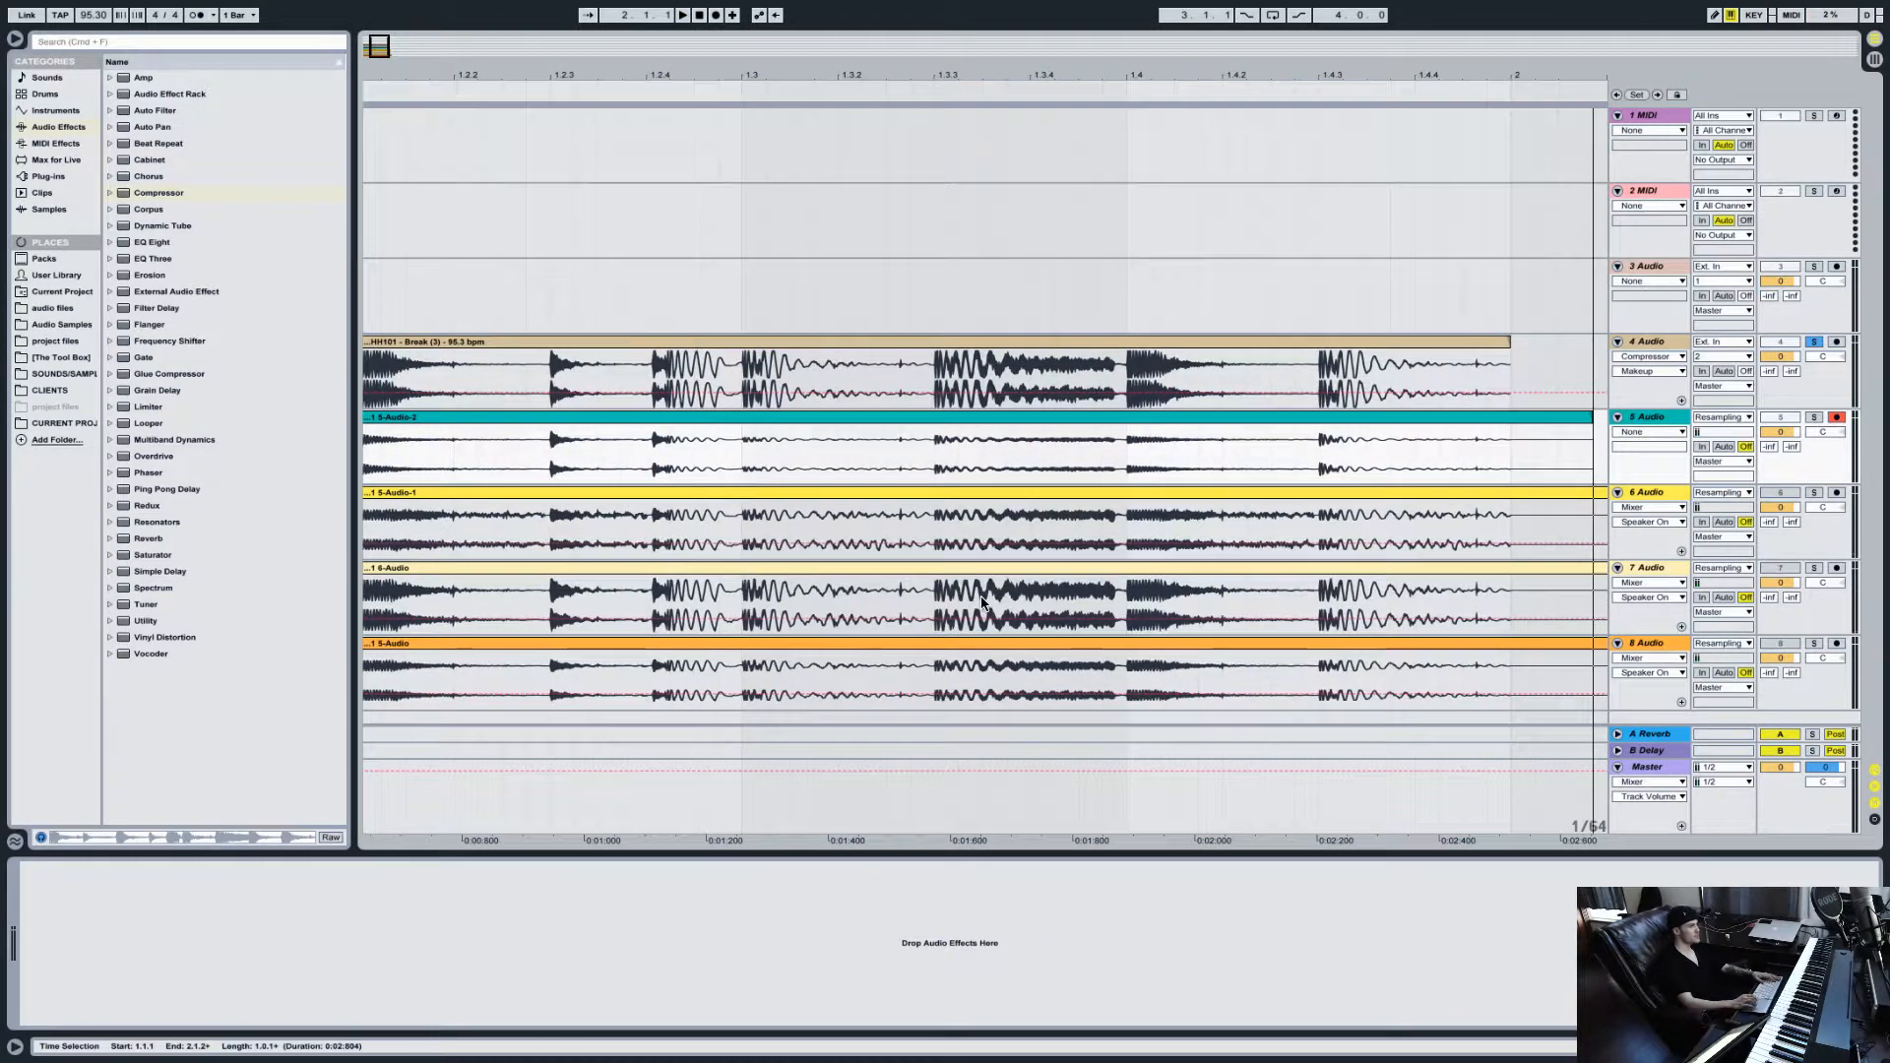
pyautogui.hscroll(-5, 980, 598)
pyautogui.click(716, 417)
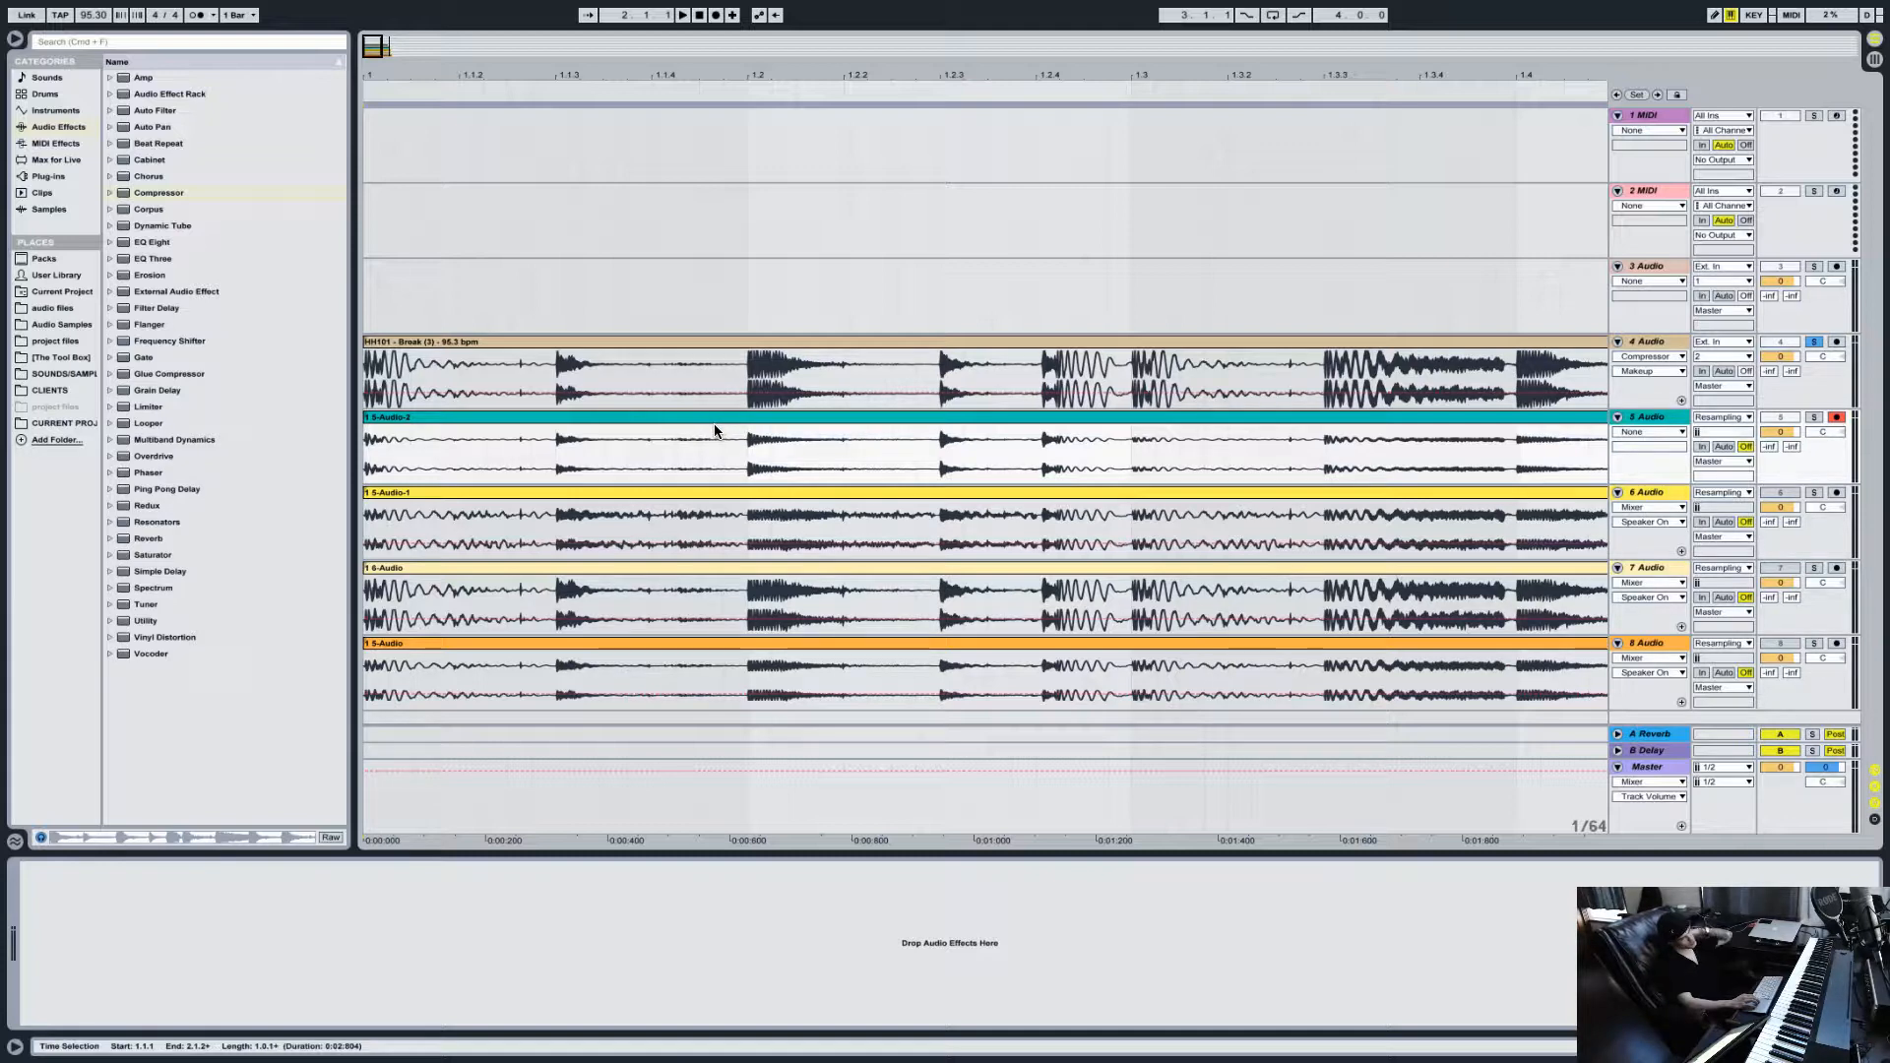
pyautogui.doubleClick(706, 415)
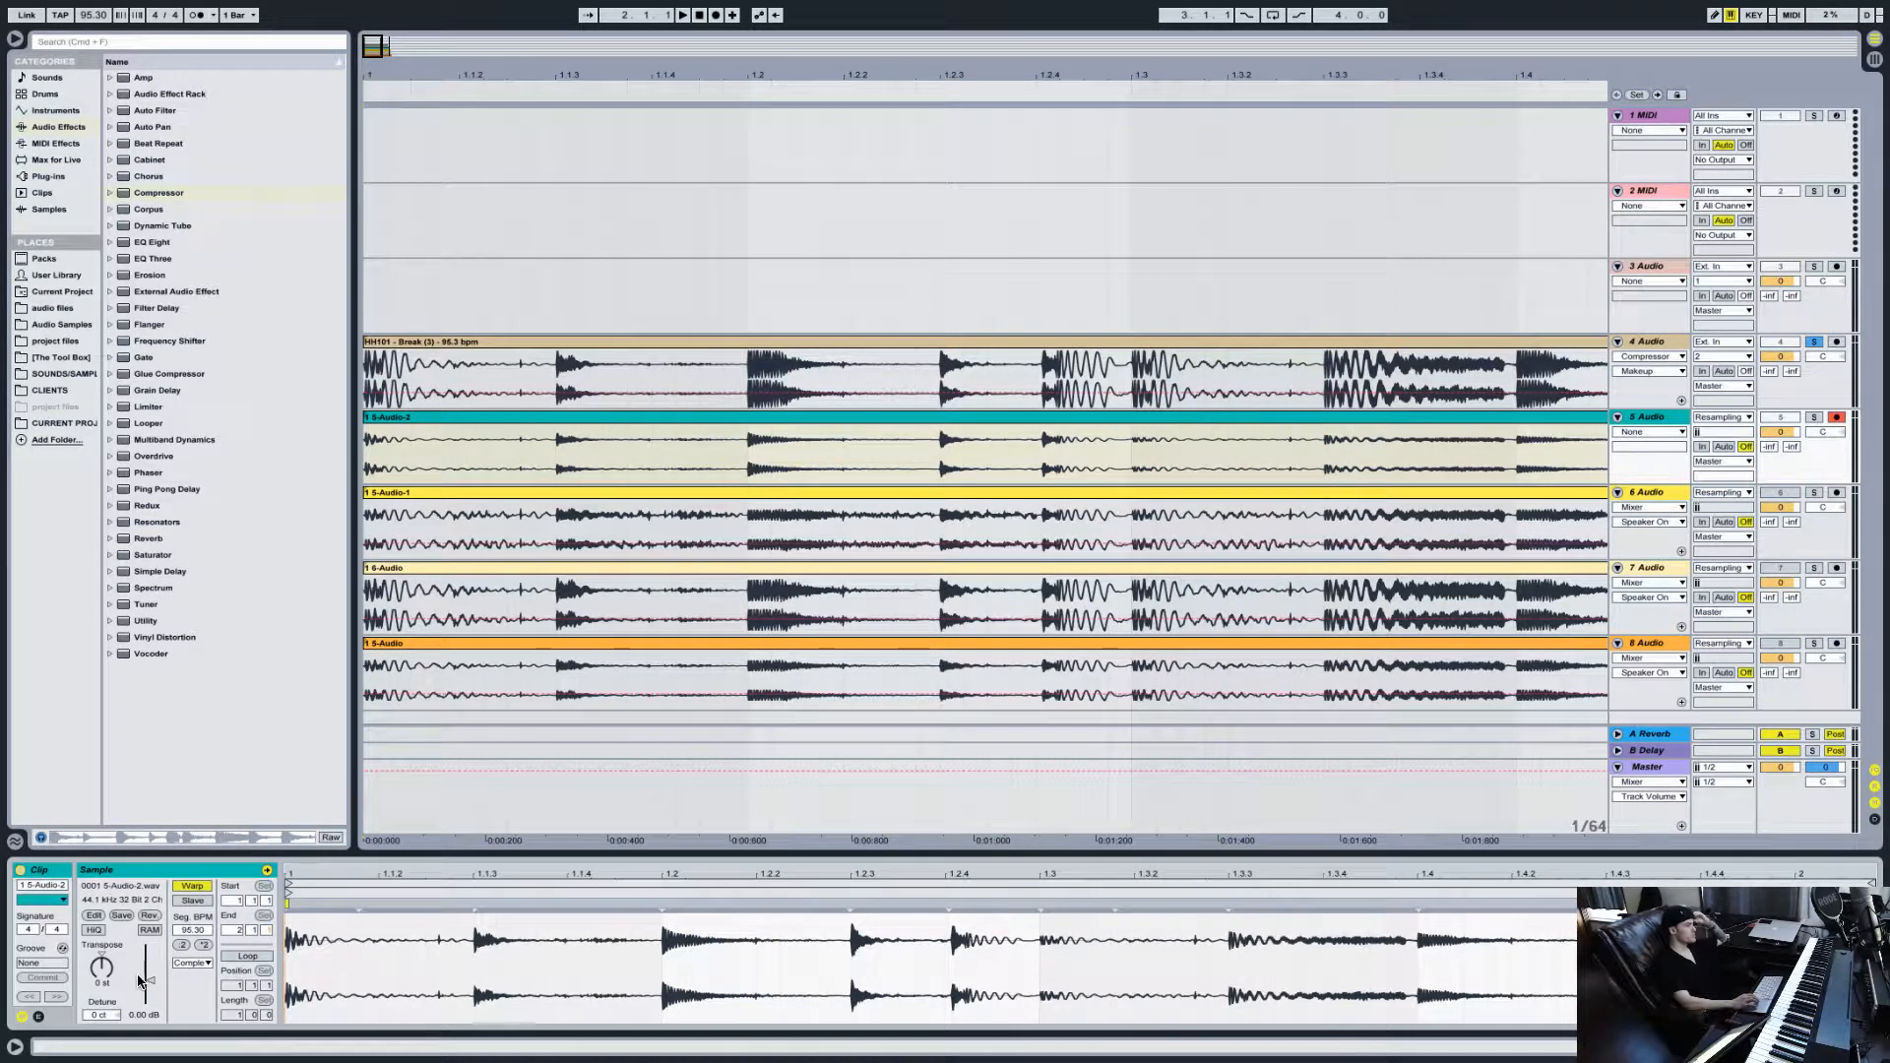
pyautogui.moveTo(155, 980); pyautogui.dragTo(149, 973)
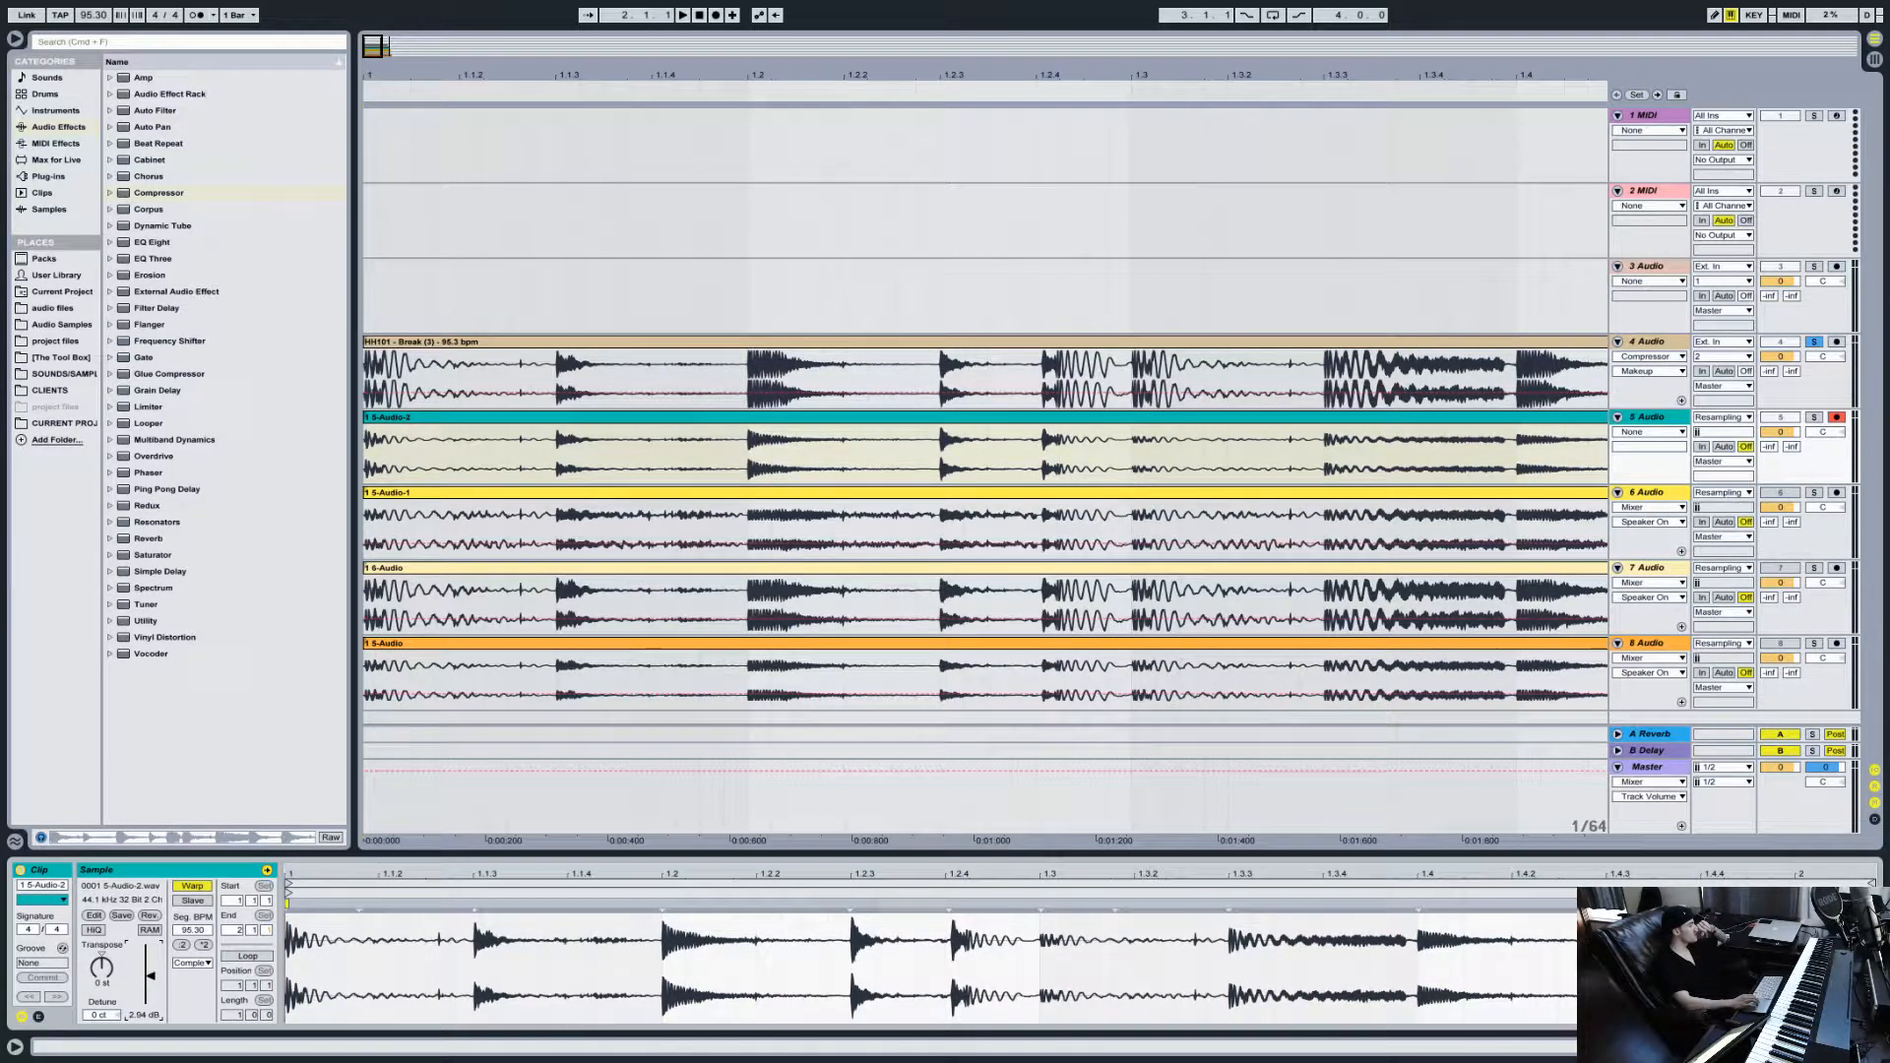
pyautogui.moveTo(149, 975); pyautogui.dragTo(150, 968)
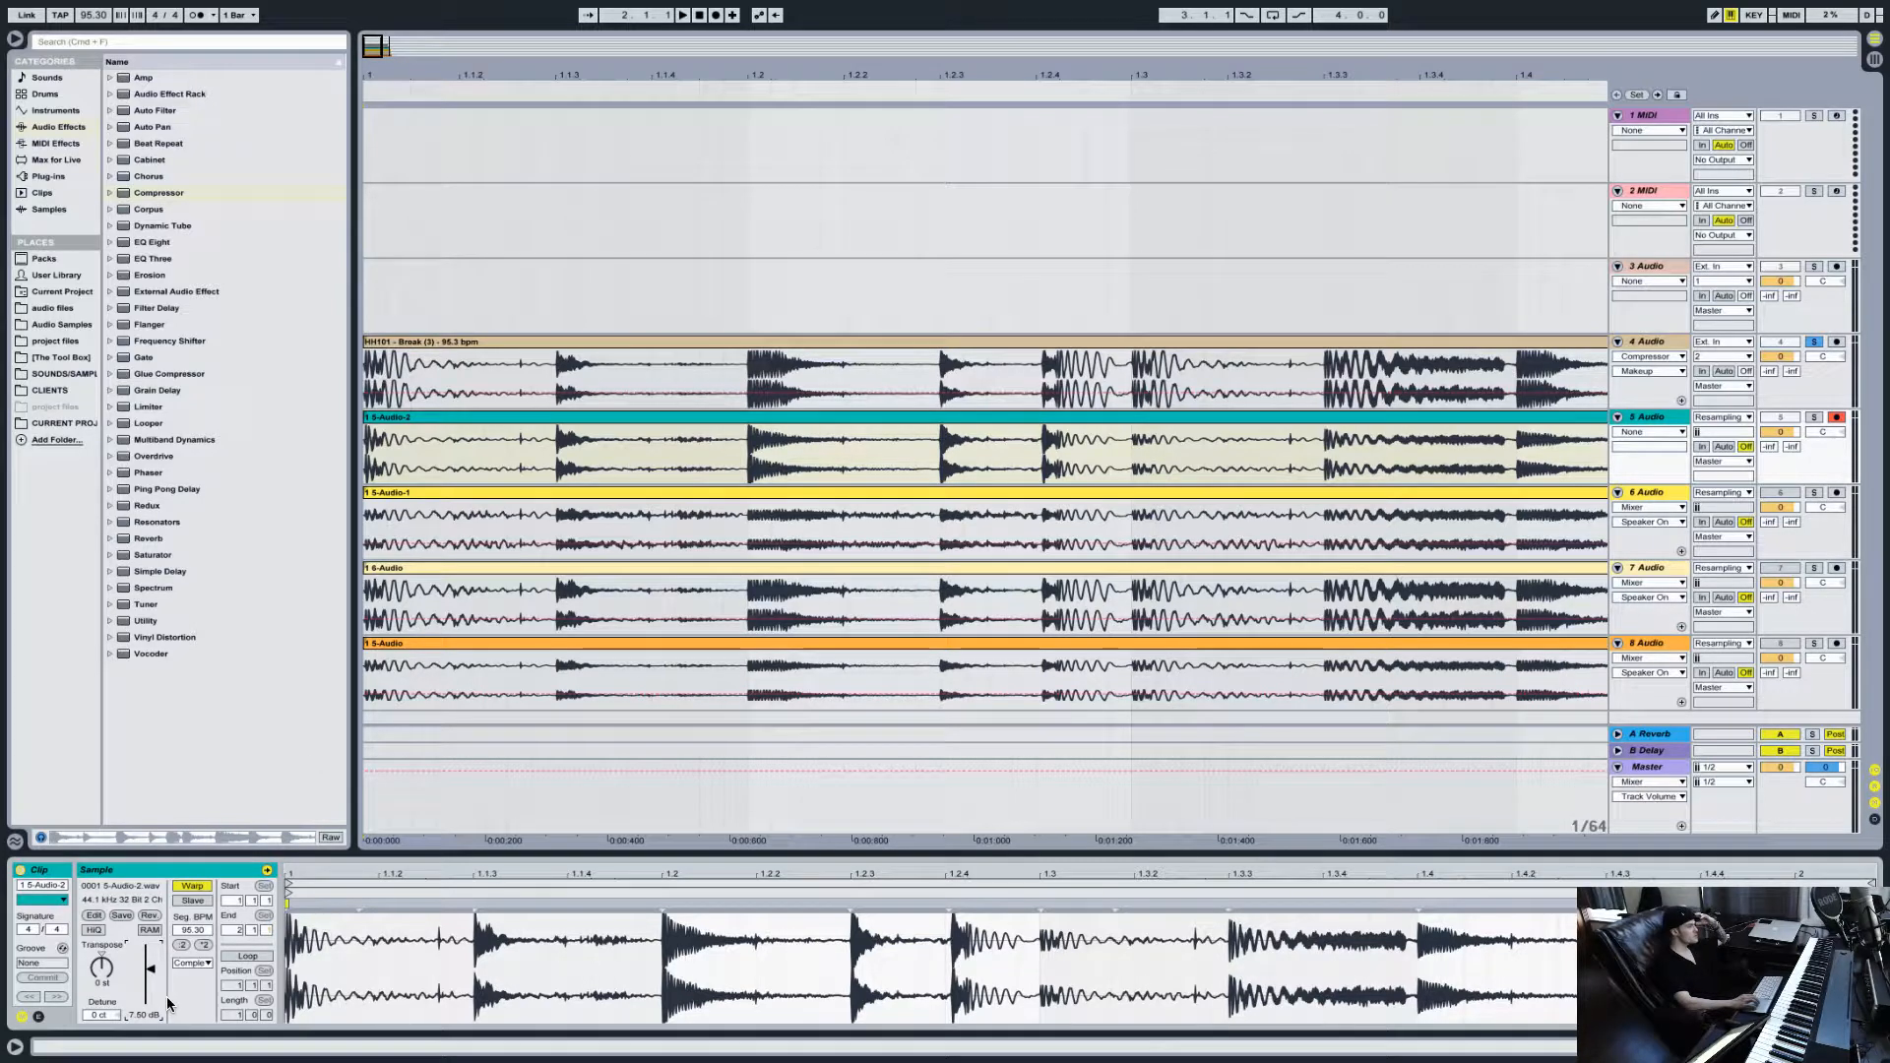
pyautogui.moveTo(155, 977); pyautogui.dragTo(154, 980)
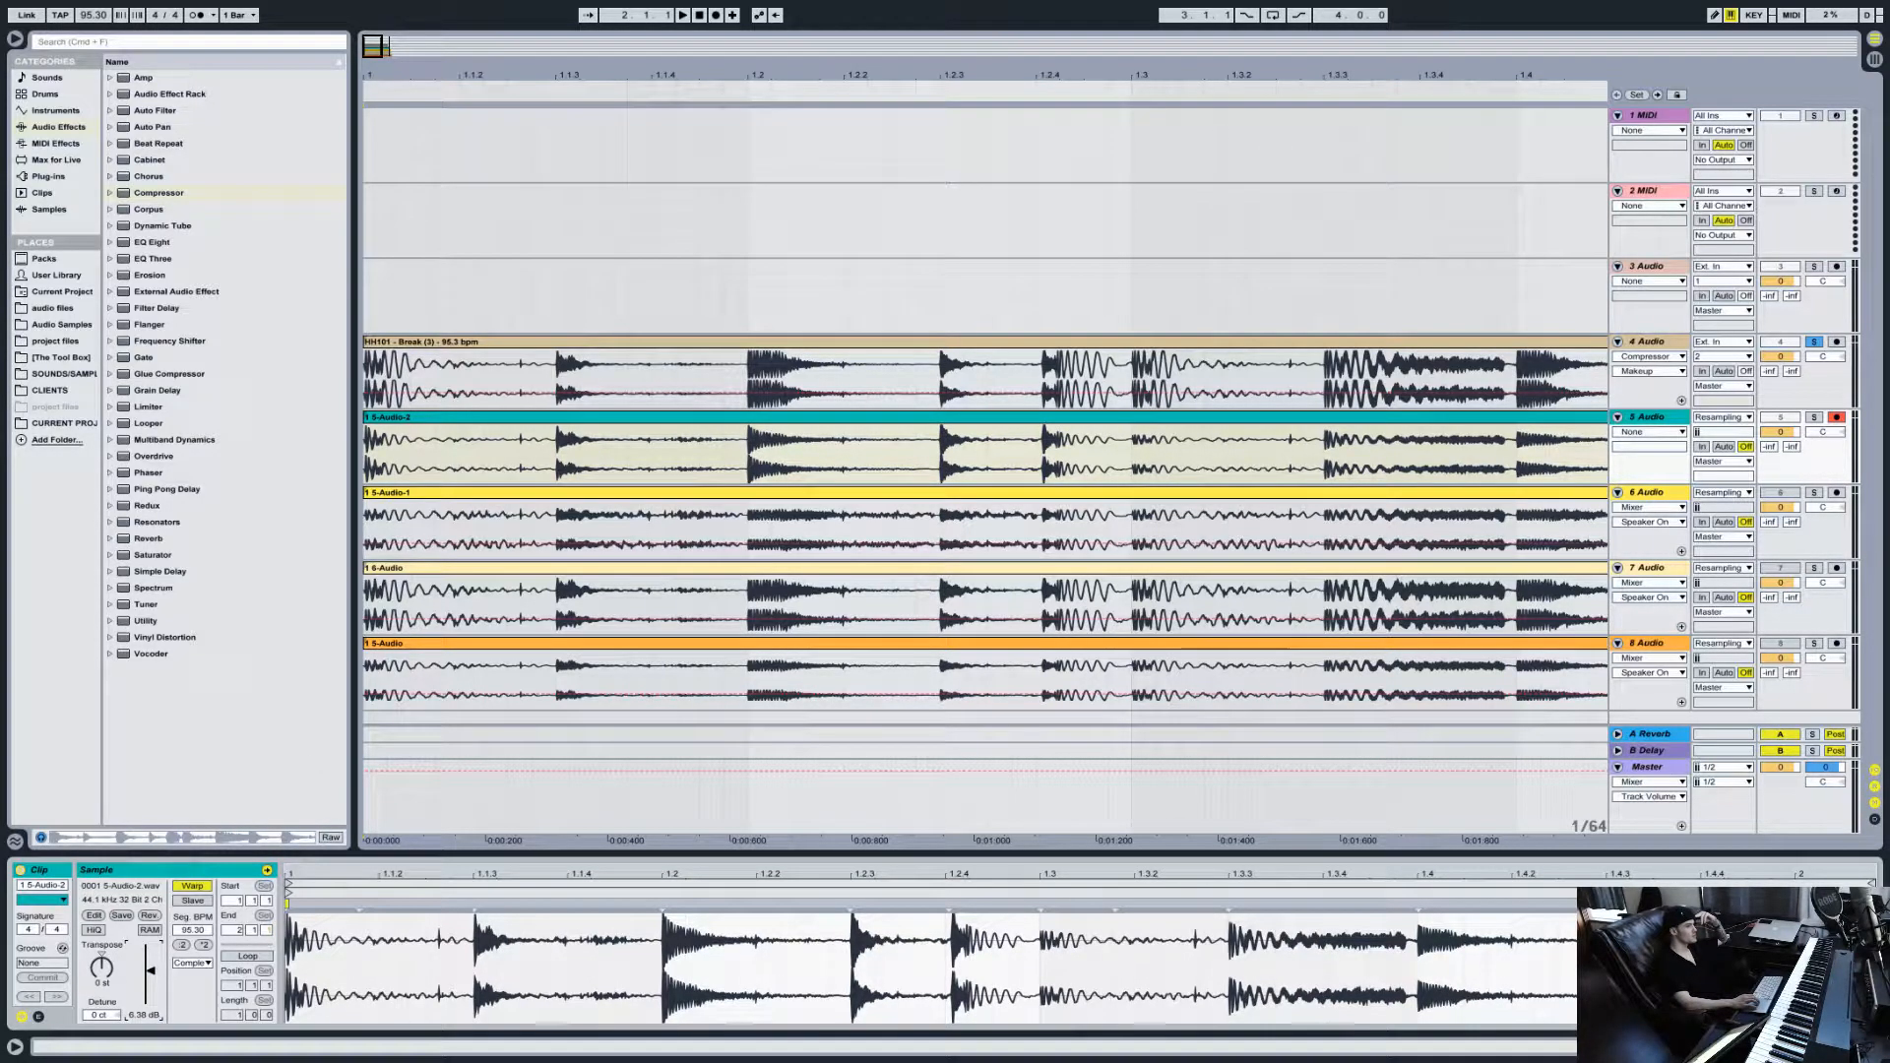
pyautogui.moveTo(155, 980); pyautogui.dragTo(154, 983)
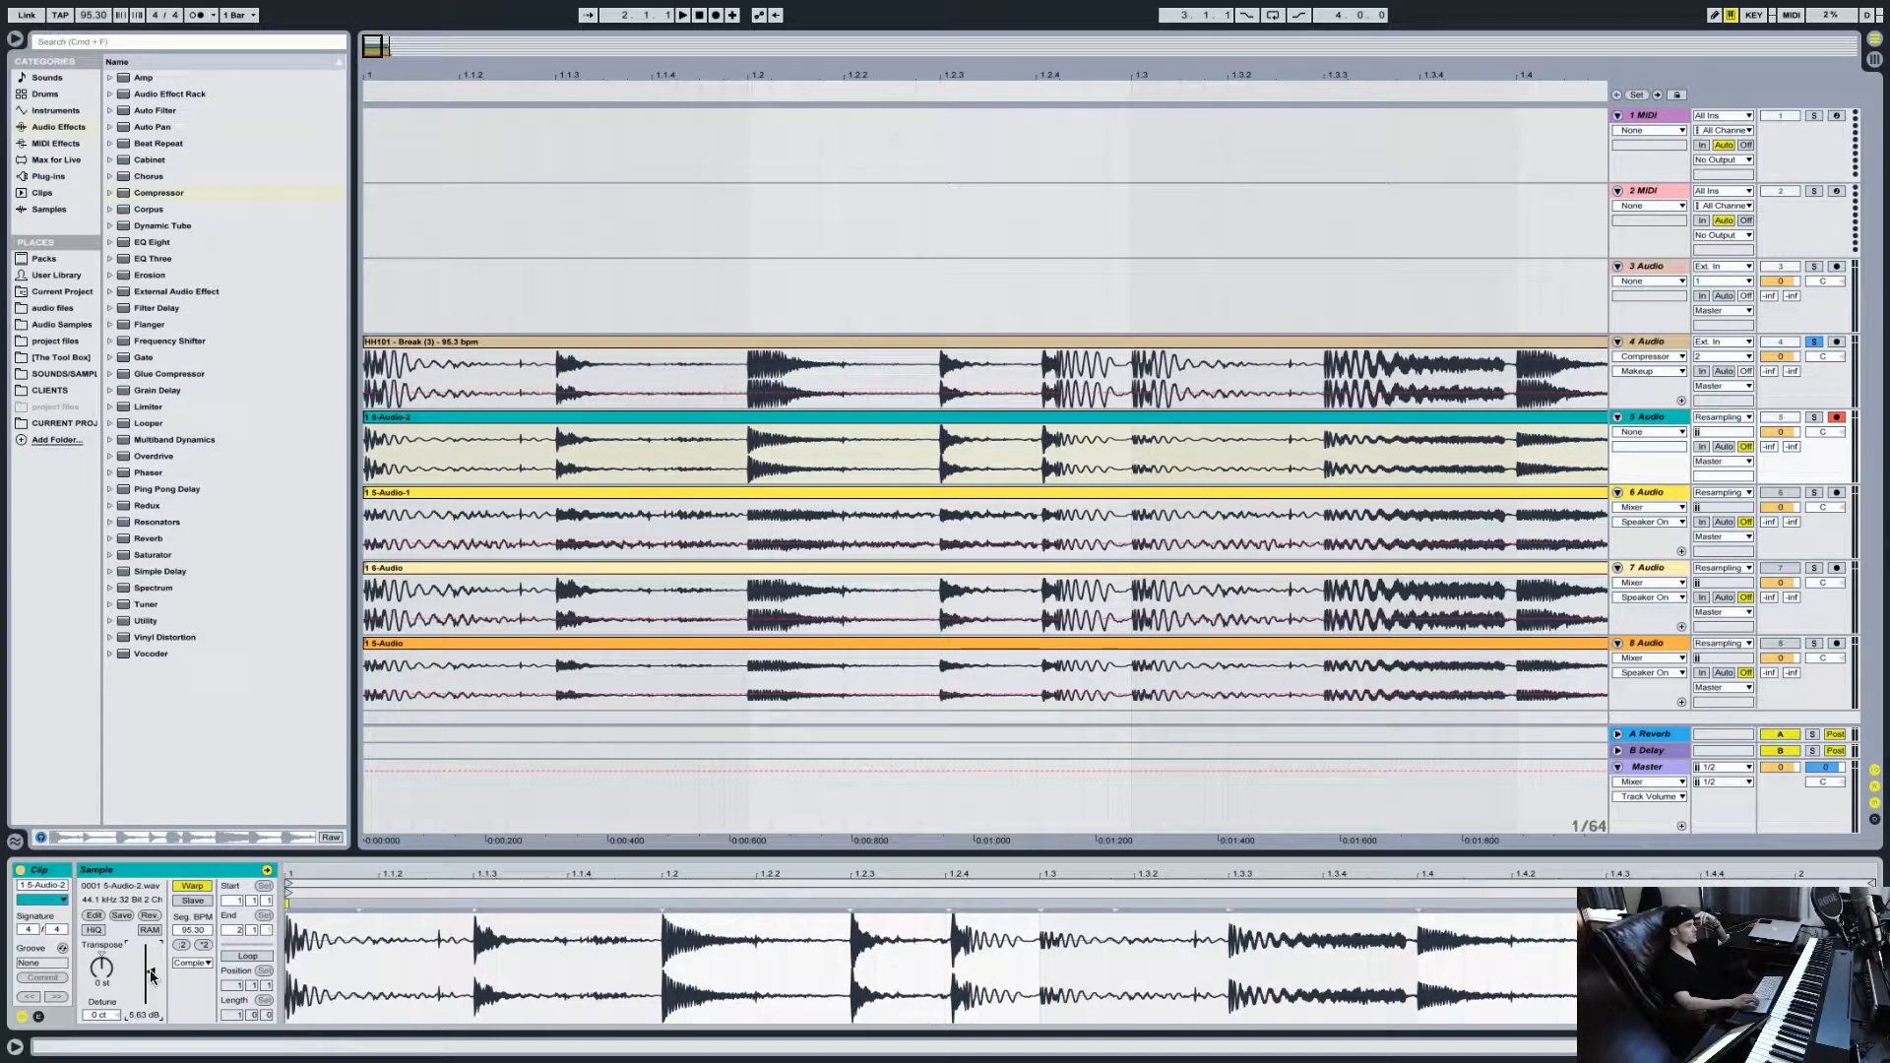
# Step: Examine the transients and tails of the 5 Audio waveform against the original break and the other recordings along the whole bar
pyautogui.moveTo(374, 65); pyautogui.dragTo(374, 130)
pyautogui.hscroll(-5, 671, 335)
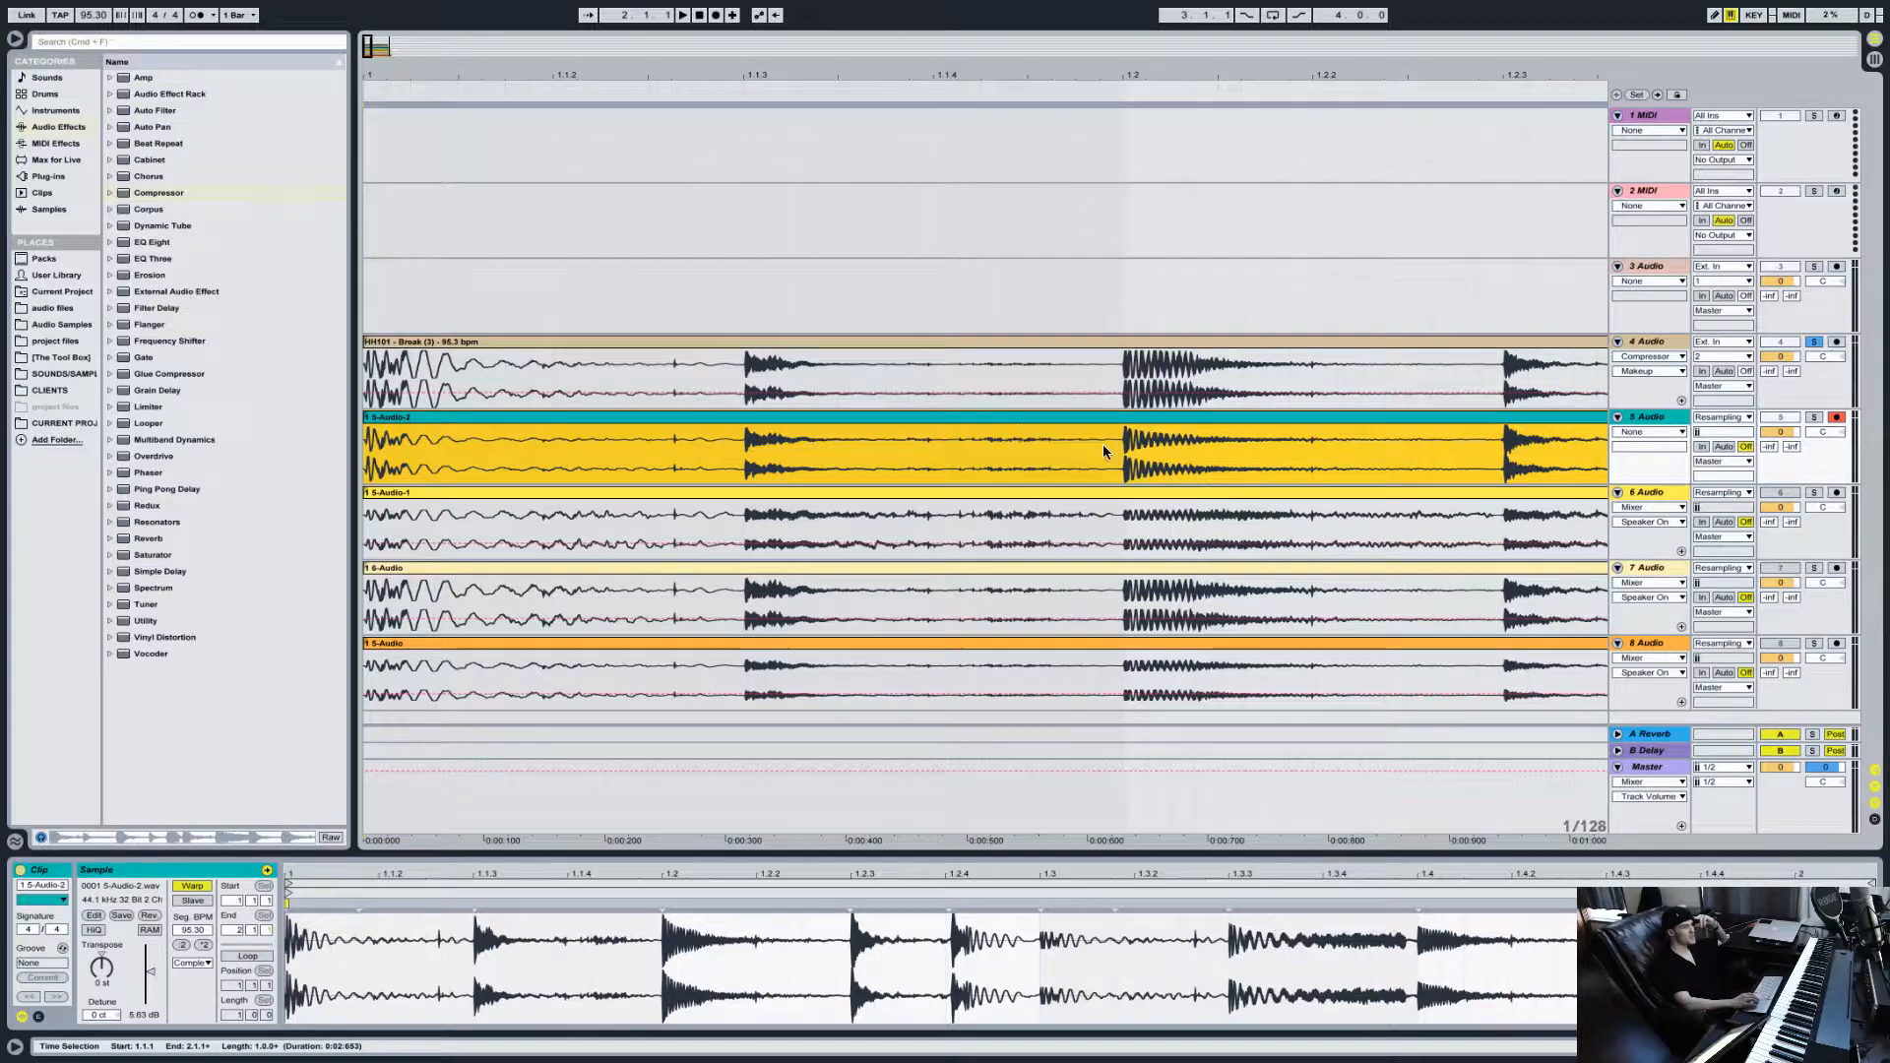
pyautogui.hscroll(5, 1108, 447)
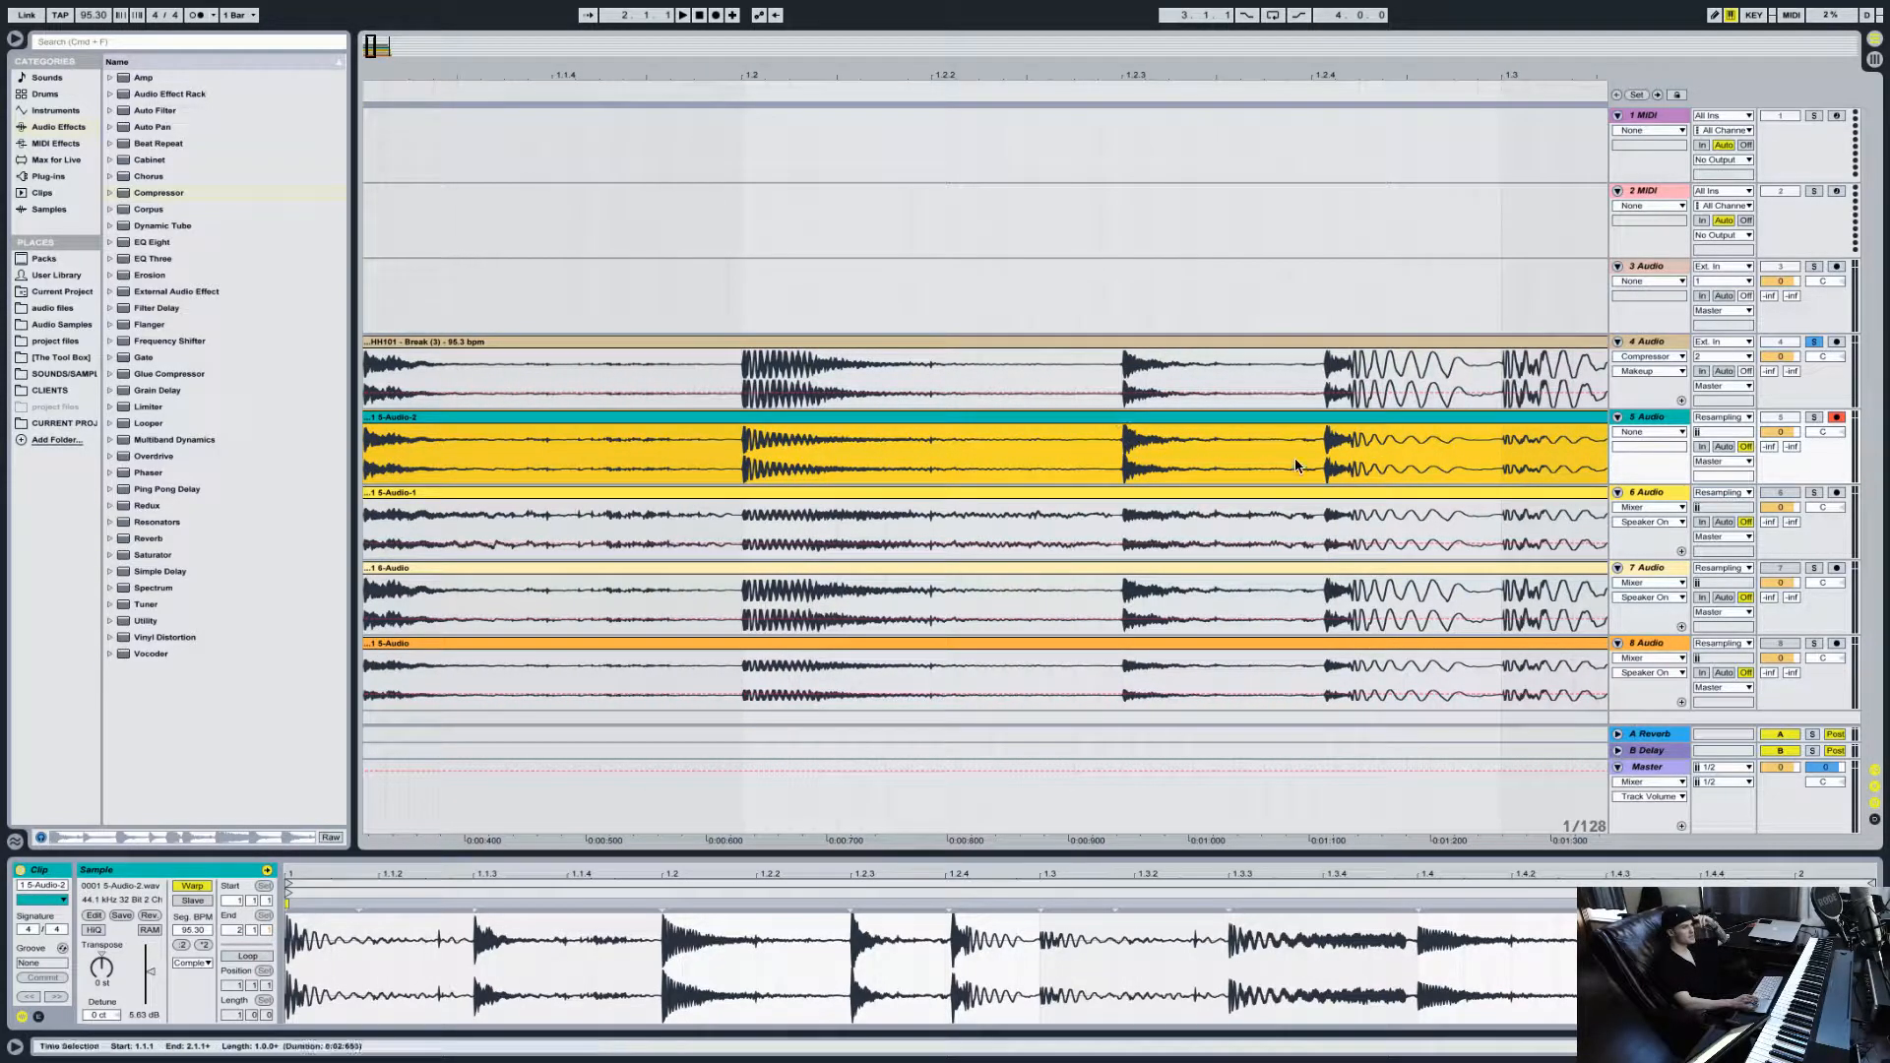
pyautogui.hscroll(5, 1273, 458)
pyautogui.hscroll(12, 1049, 417)
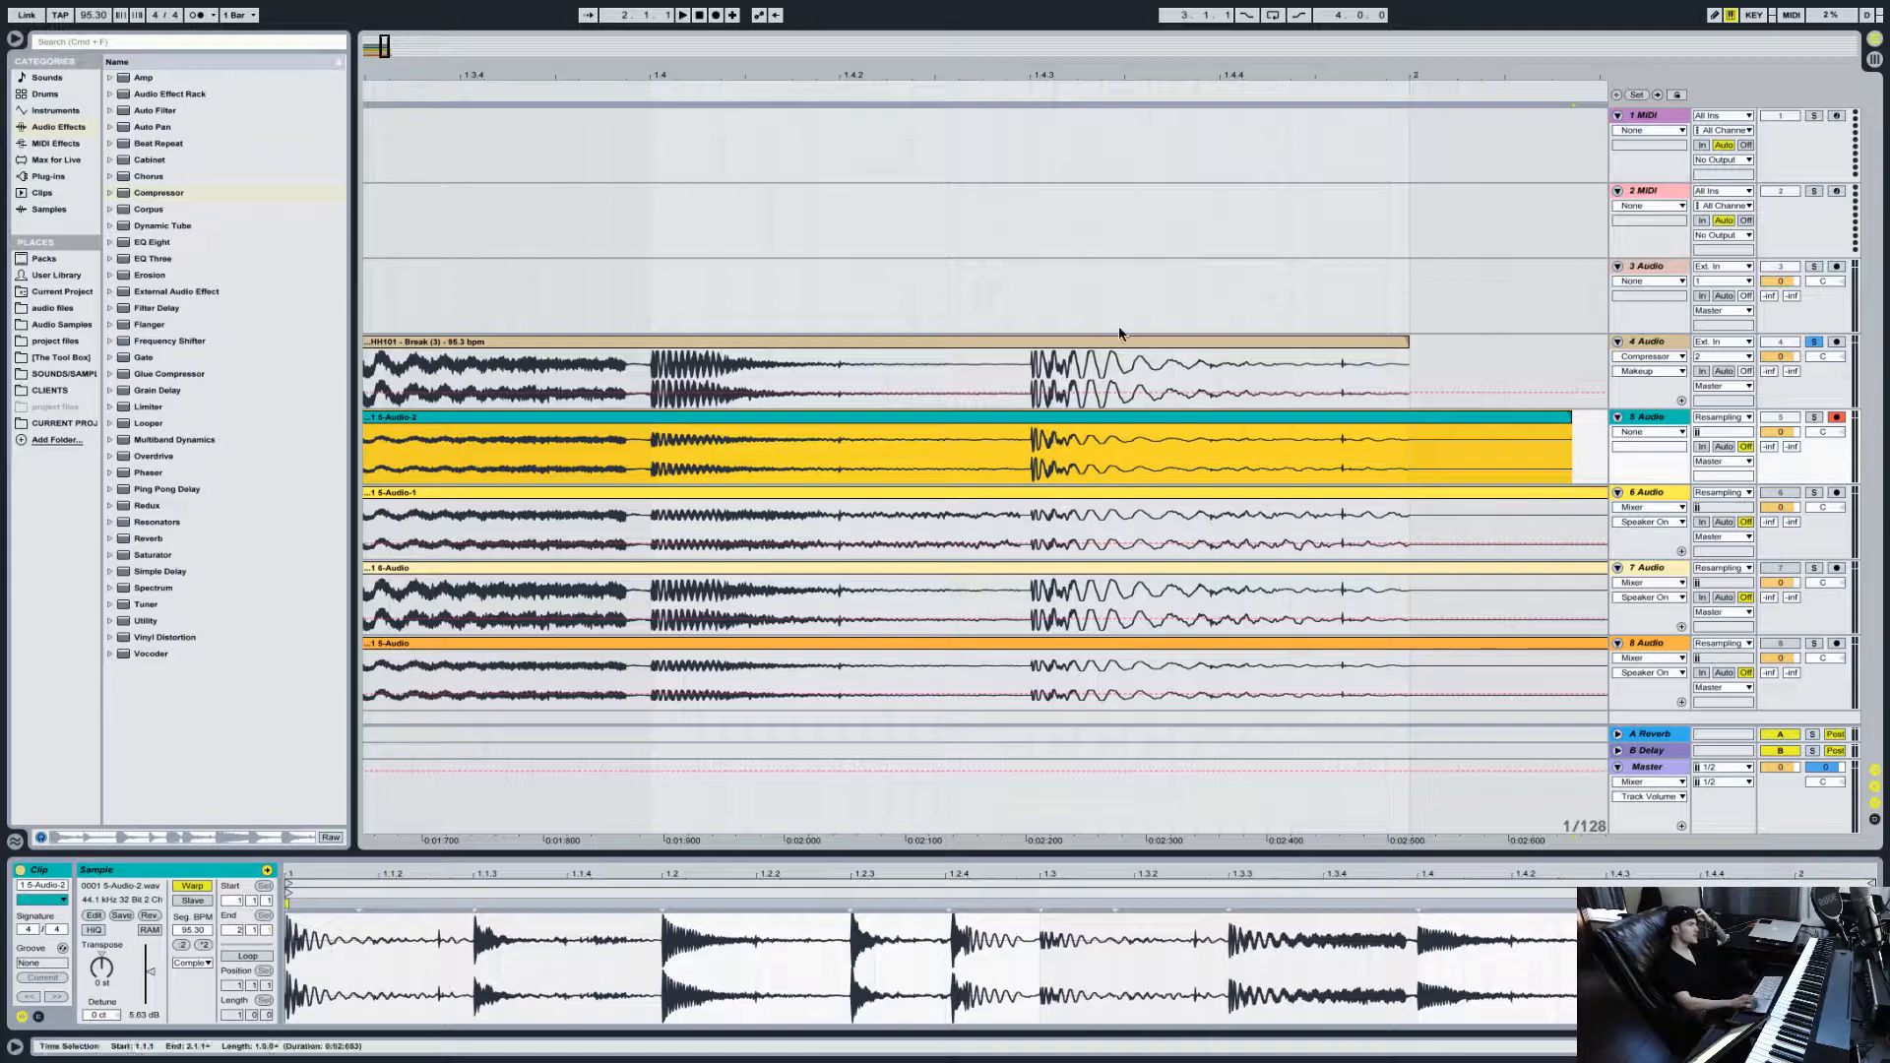
pyautogui.hscroll(-4, 564, 339)
pyautogui.hscroll(-12, 564, 339)
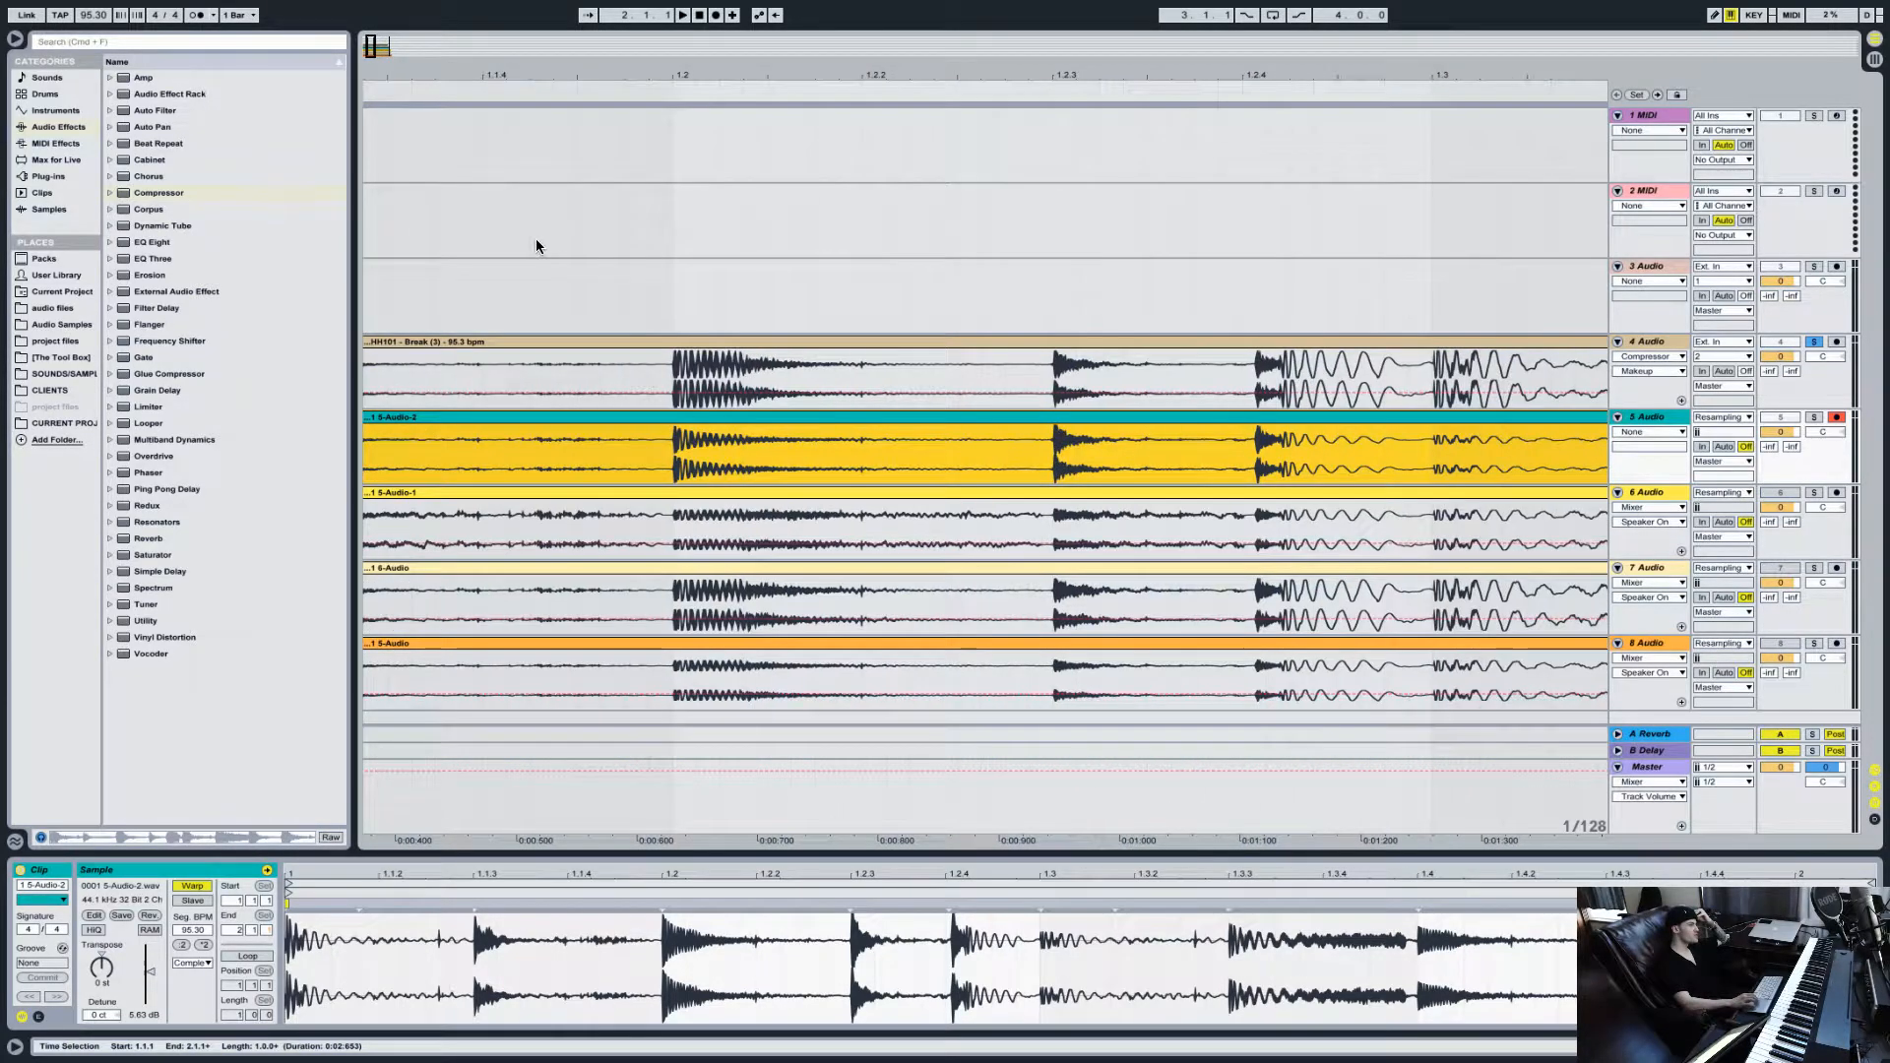
pyautogui.moveTo(372, 47); pyautogui.dragTo(377, 14)
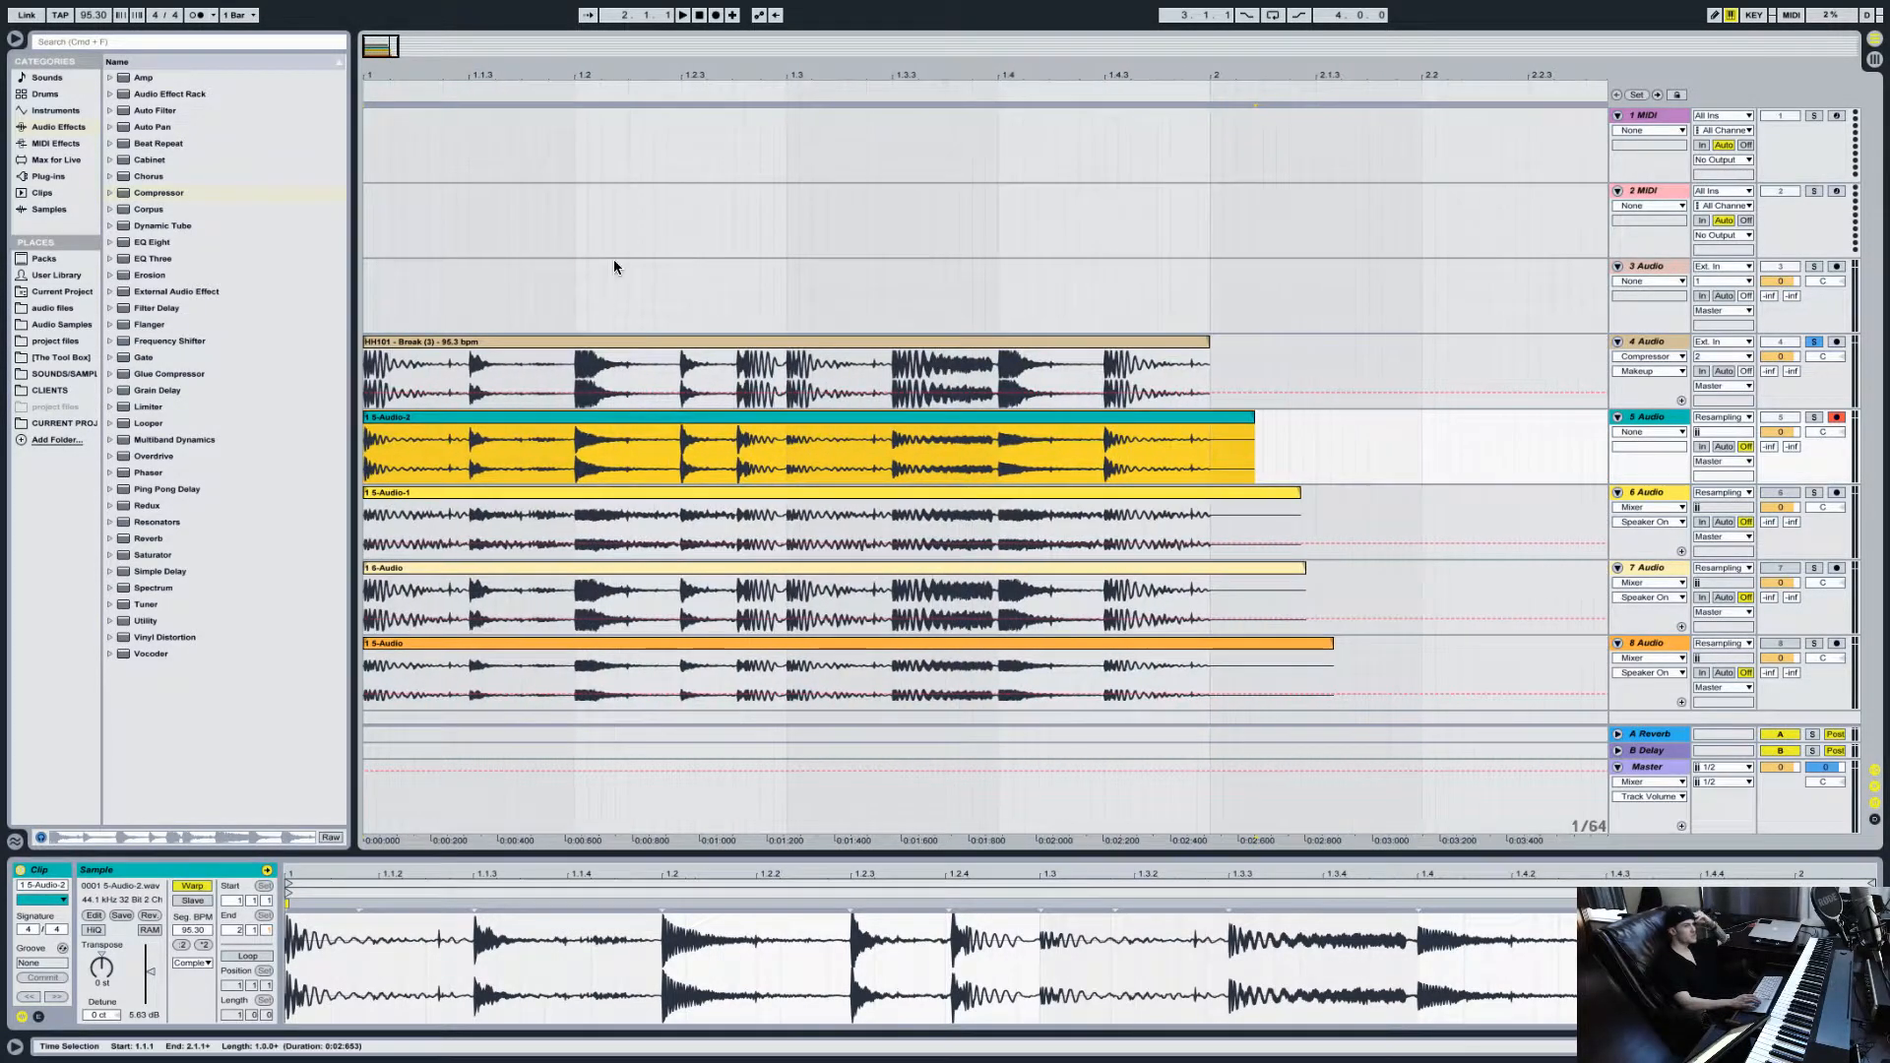
# Step: Play the 5 Audio recording in solo and turn off the Compressor on 4 Audio
pyautogui.click(1814, 419)
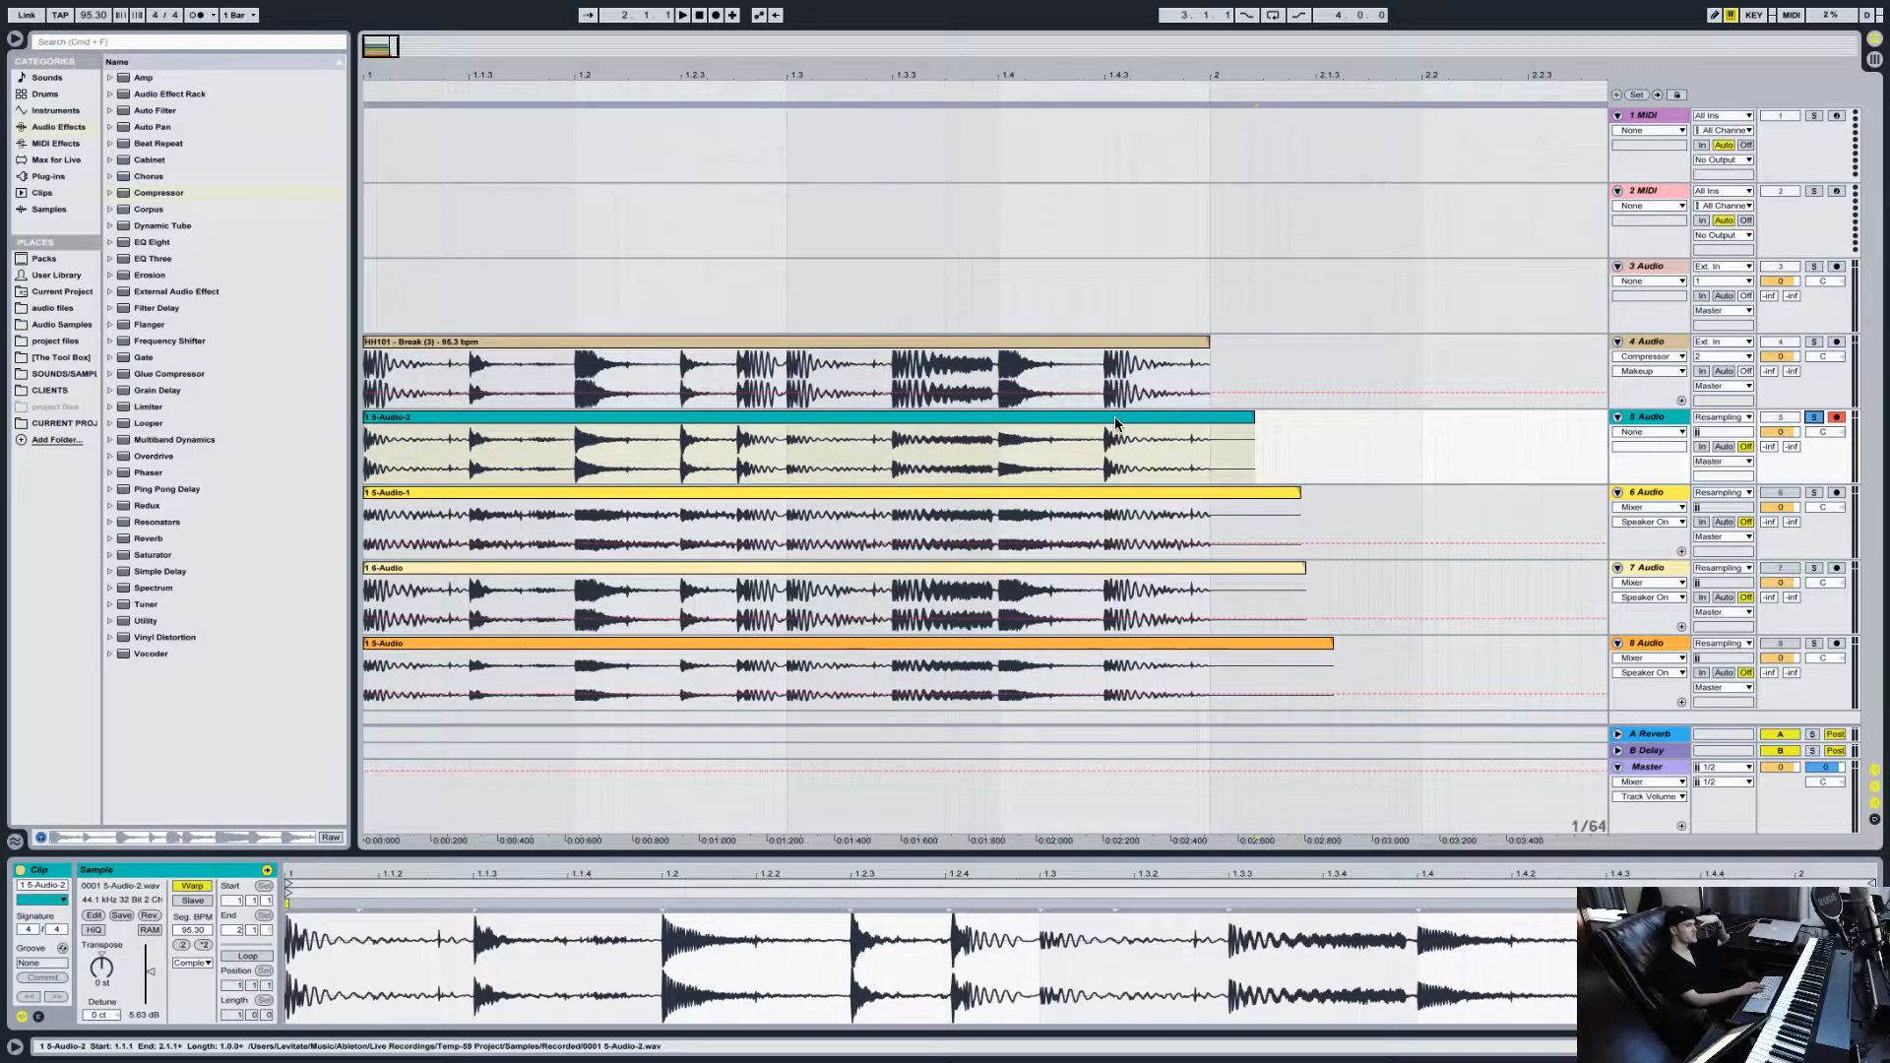
pyautogui.press('space')
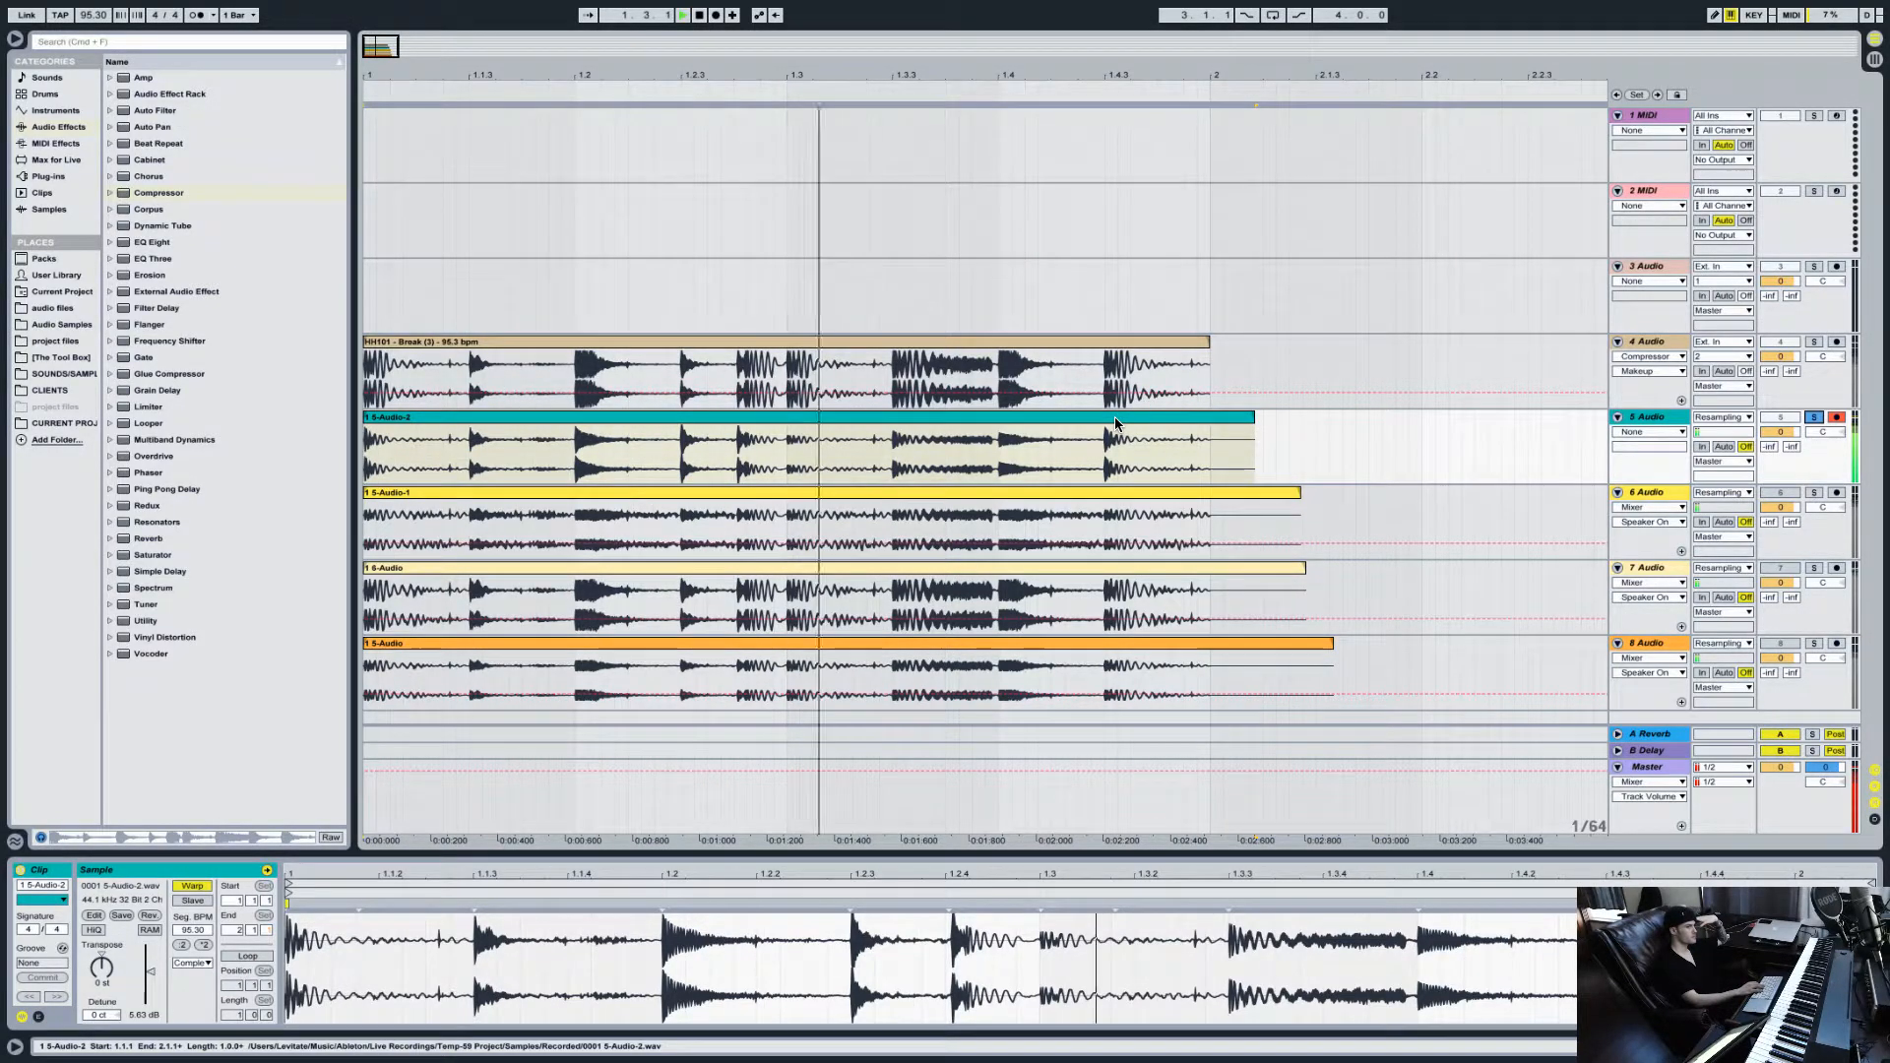
pyautogui.click(1655, 344)
pyautogui.doubleClick(1642, 347)
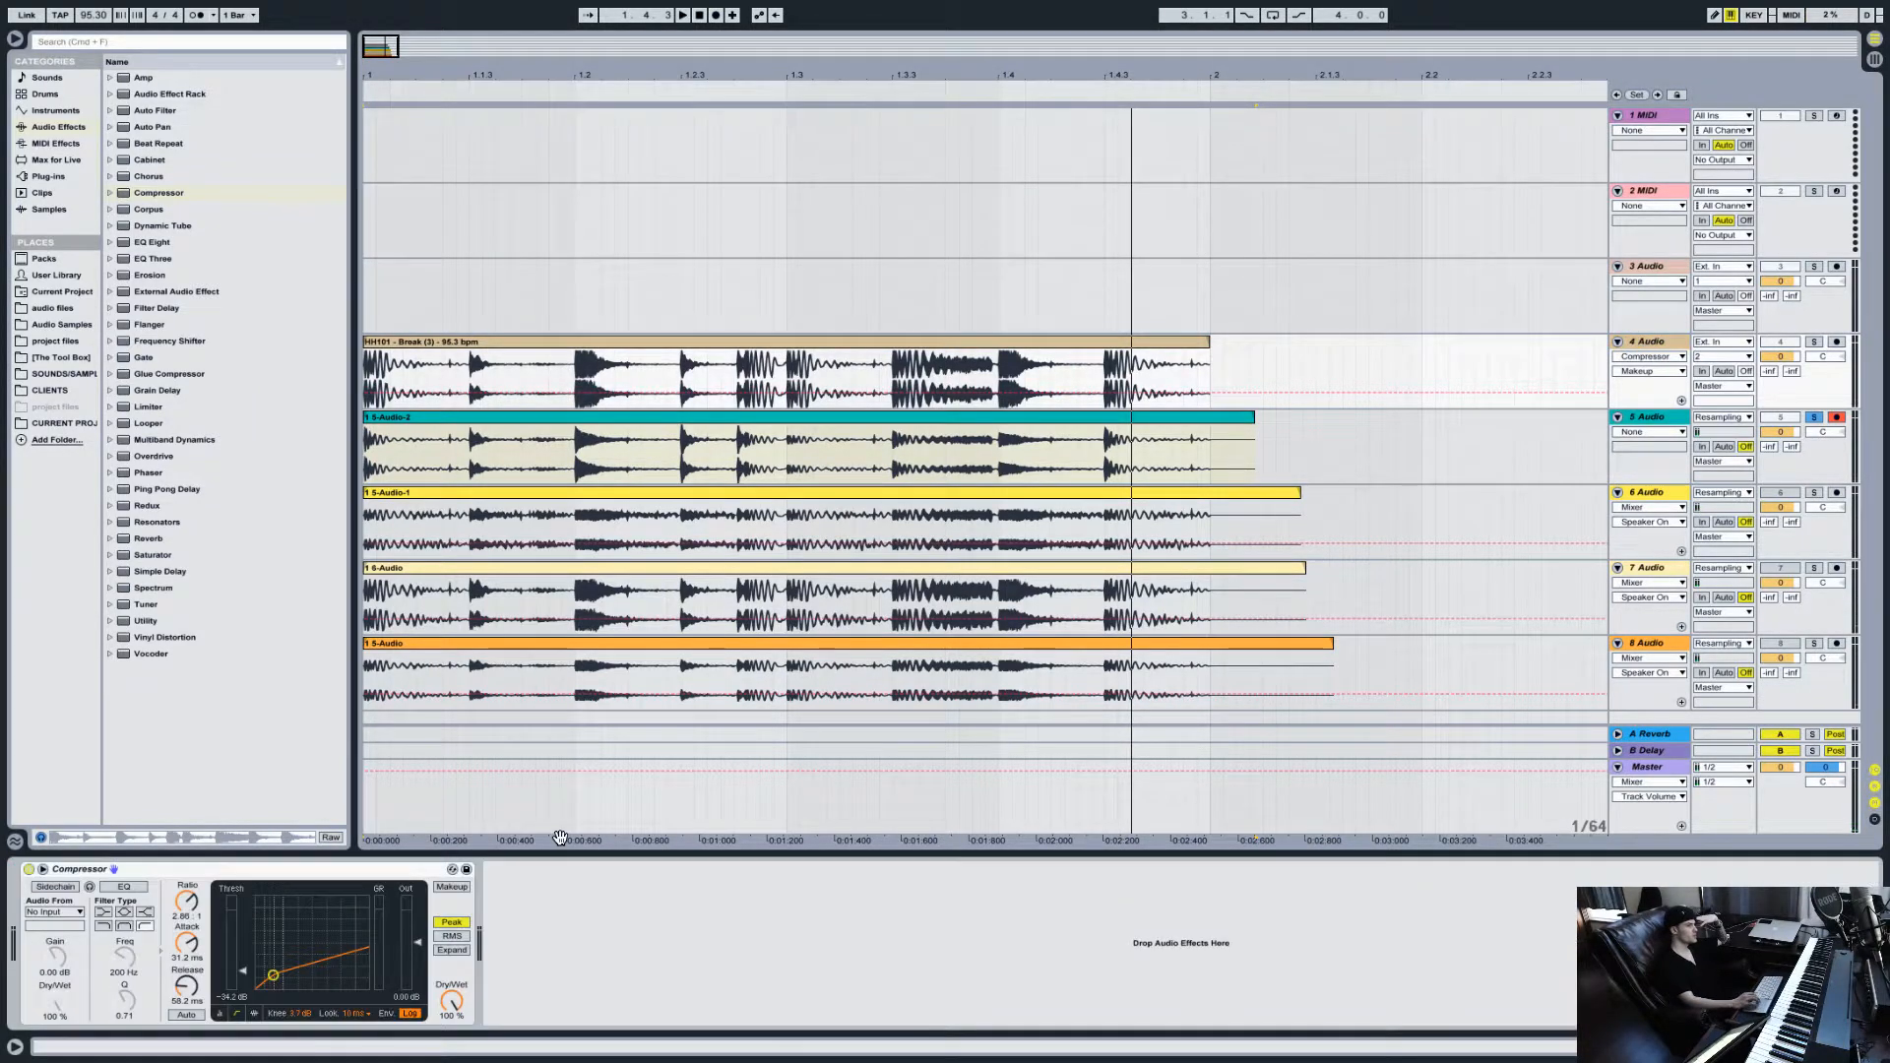
pyautogui.click(29, 870)
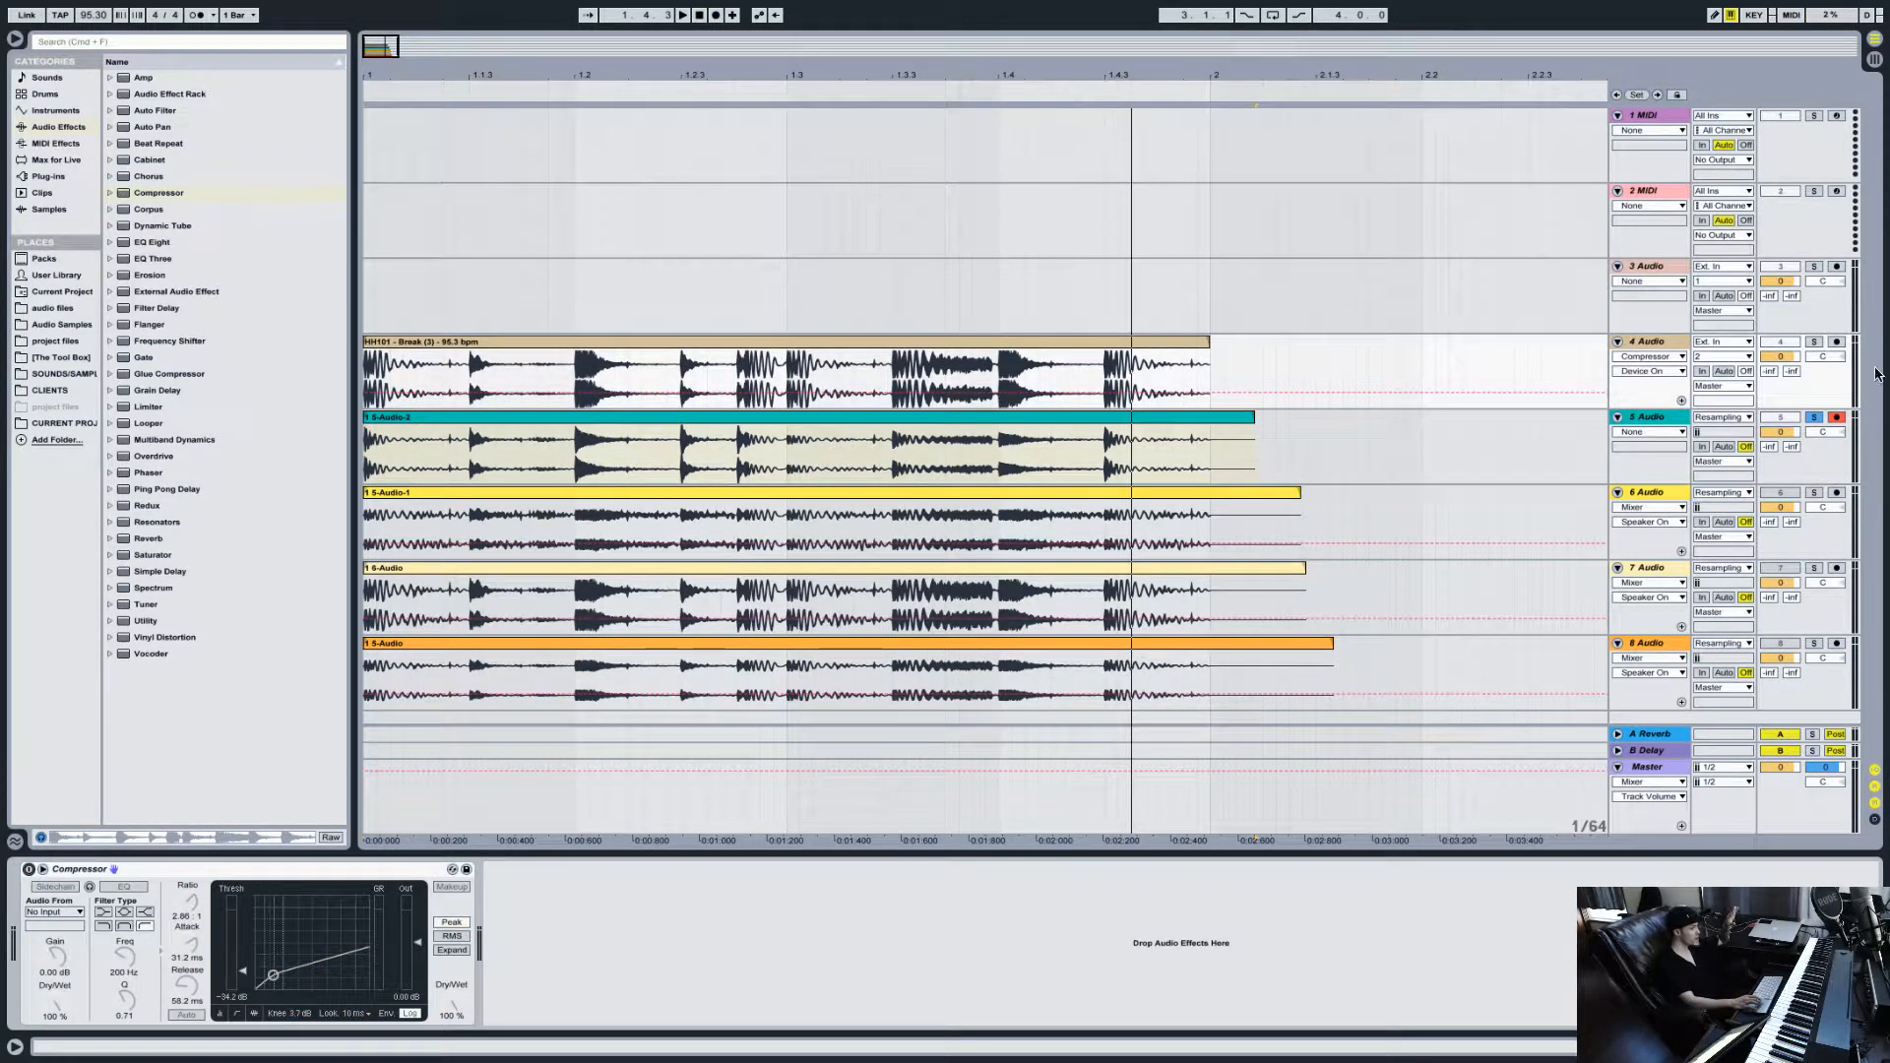
# Step: Compare the uncompressed 4 Audio break with the 5 Audio recording by soloing and playing each one
pyautogui.click(1814, 342)
pyautogui.press('space')
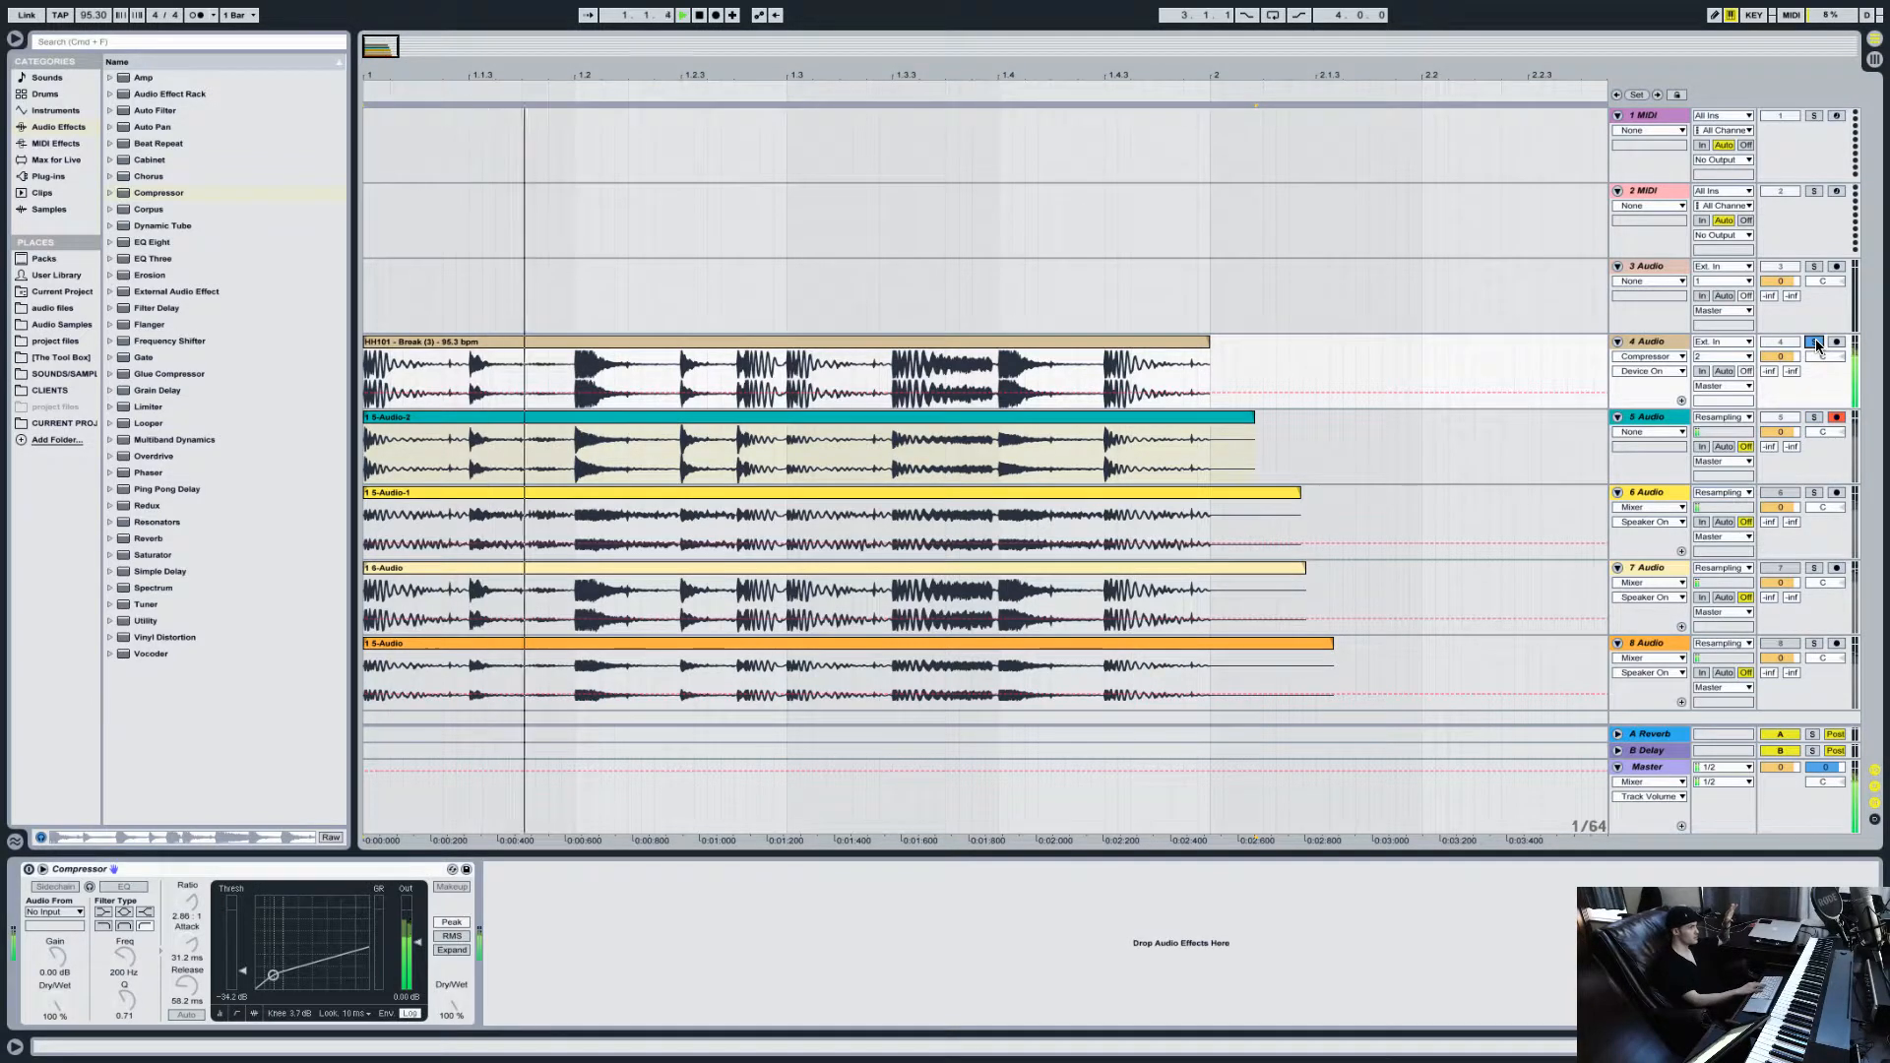
pyautogui.press('space')
pyautogui.click(1816, 417)
pyautogui.press('space')
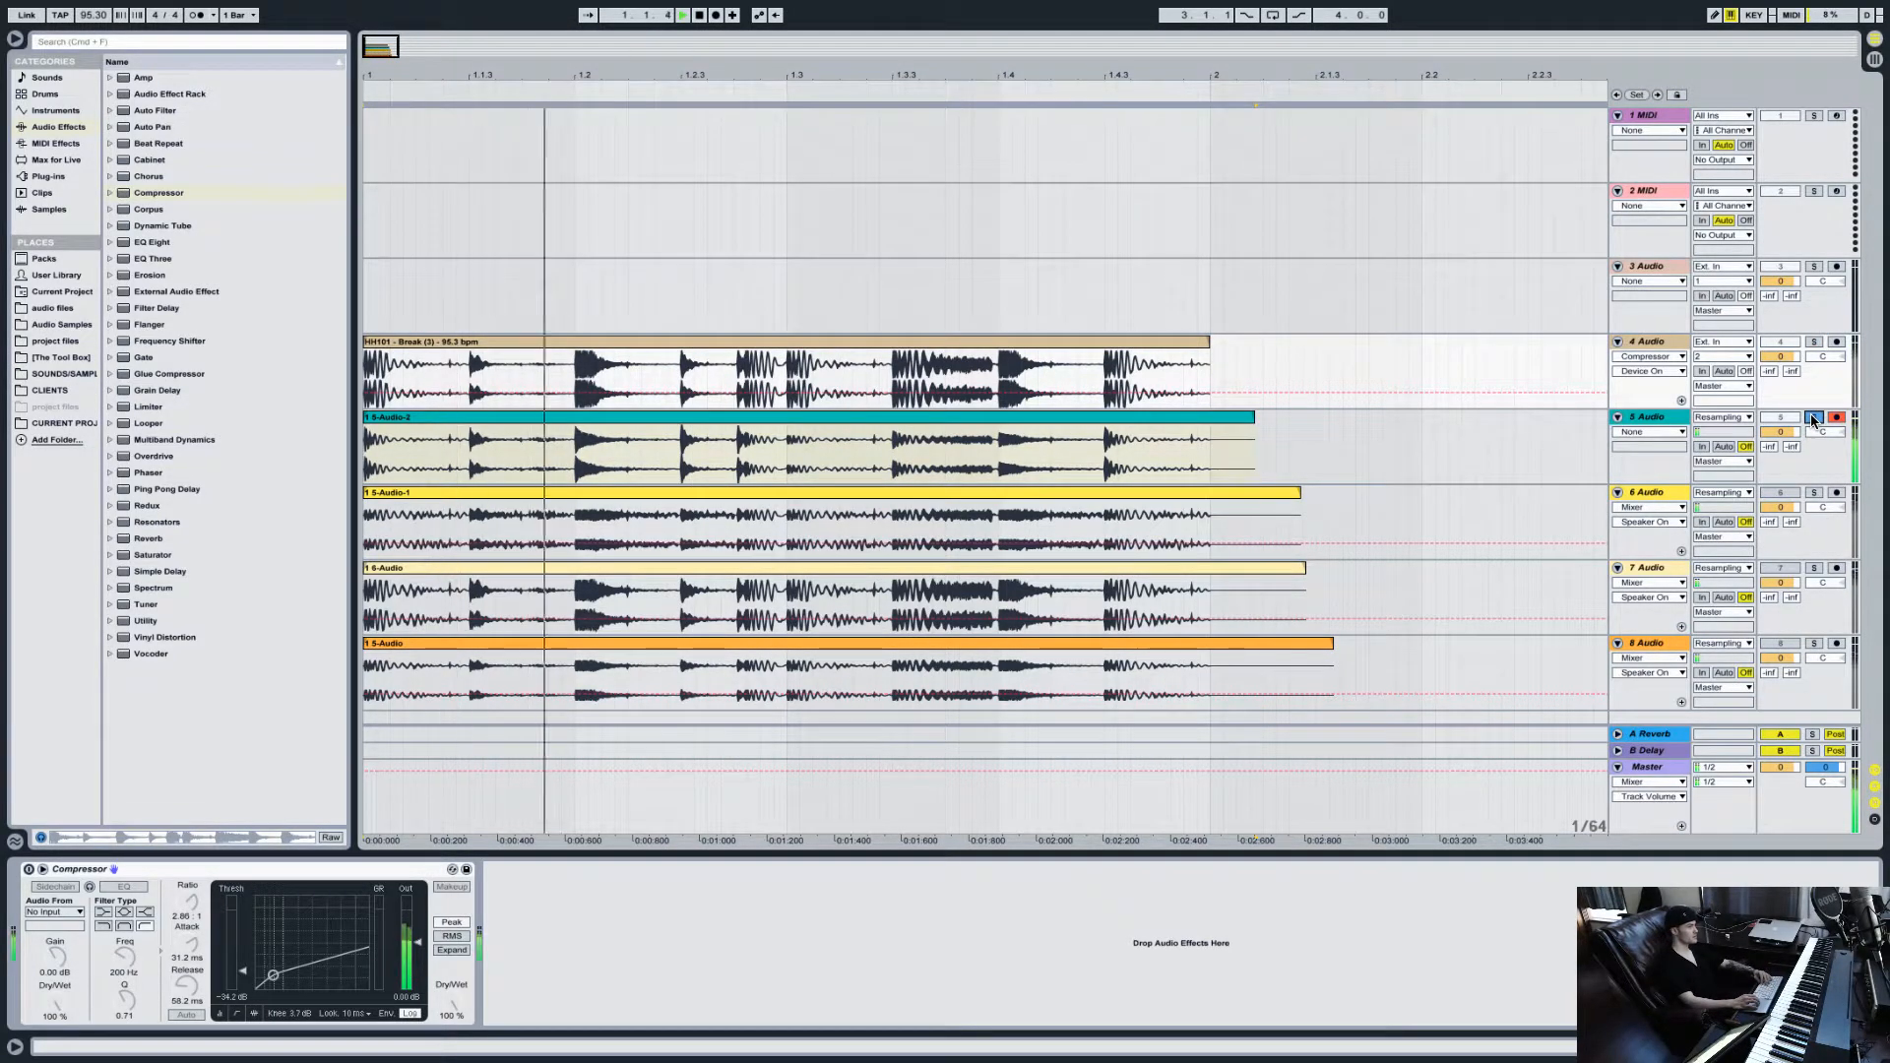
pyautogui.press('space')
# Step: Raise the 5 Audio track volume to 3.5 dB while playing it in solo
pyautogui.click(1773, 433)
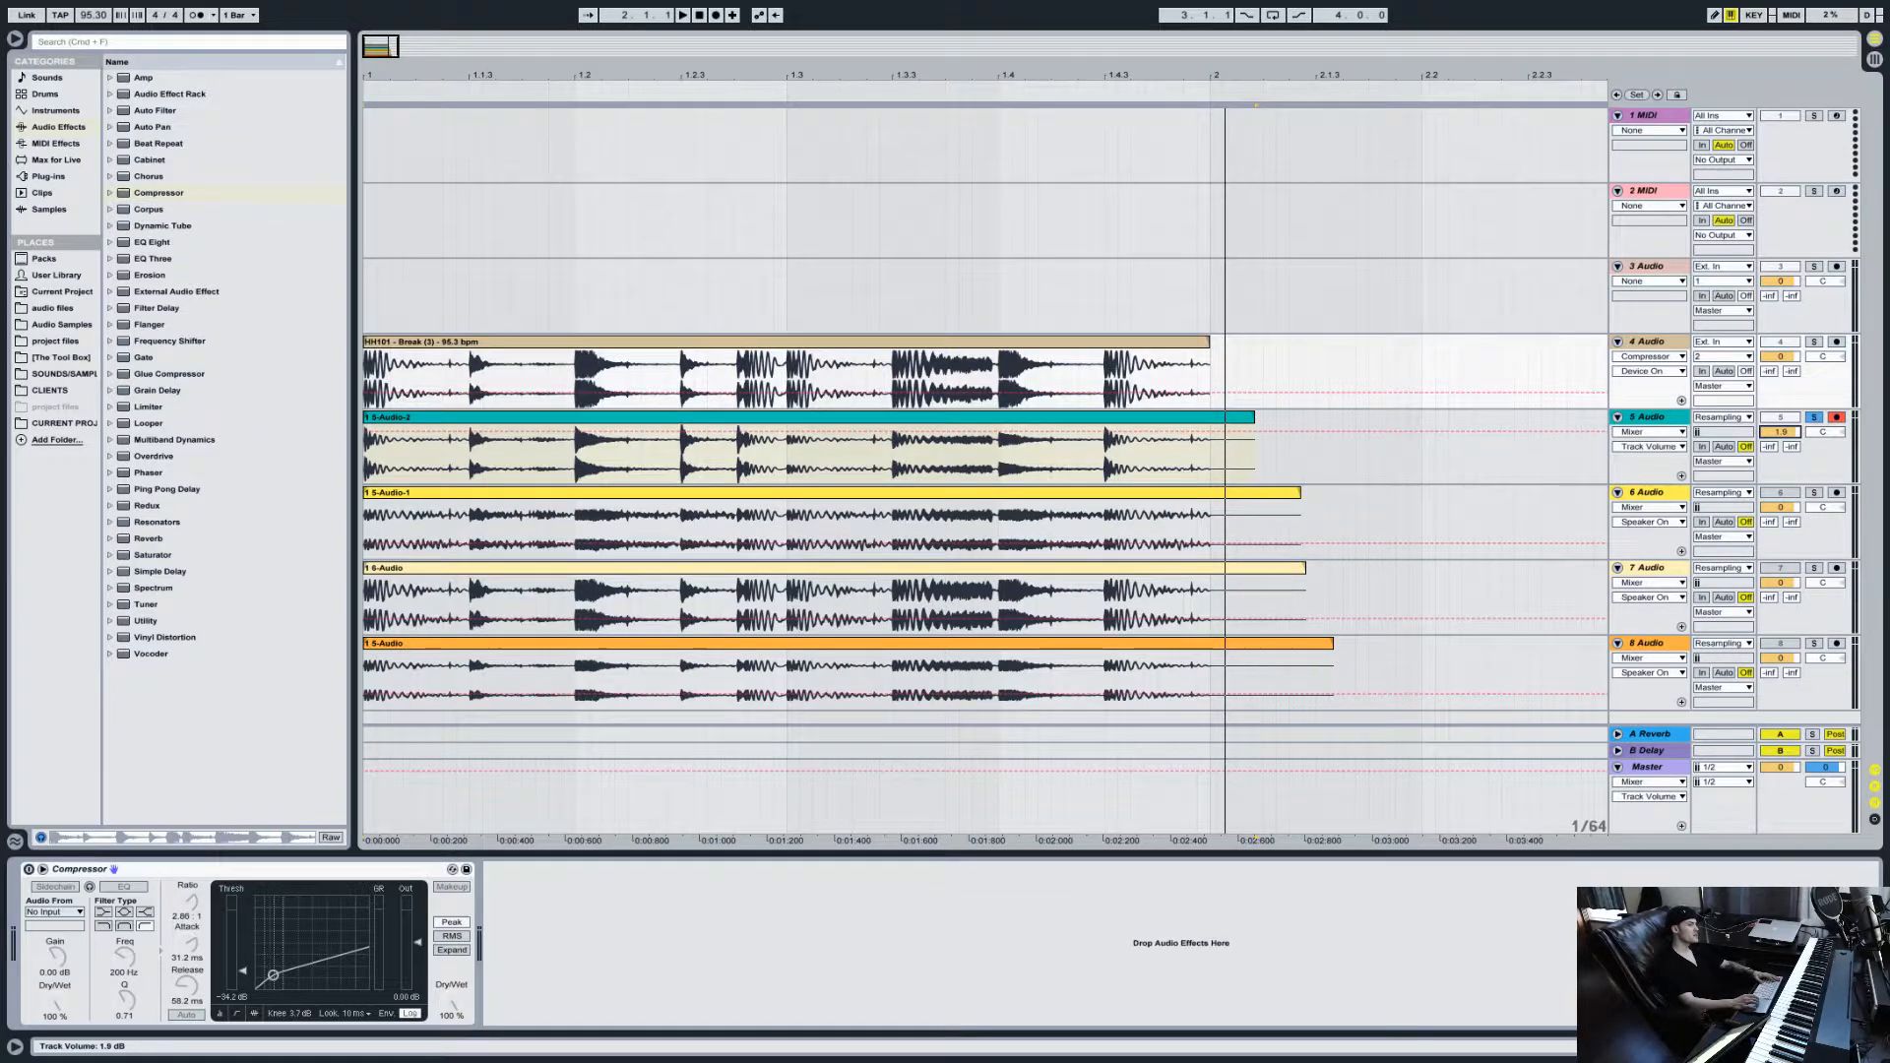
pyautogui.moveTo(1779, 431); pyautogui.dragTo(1780, 424)
pyautogui.press('space')
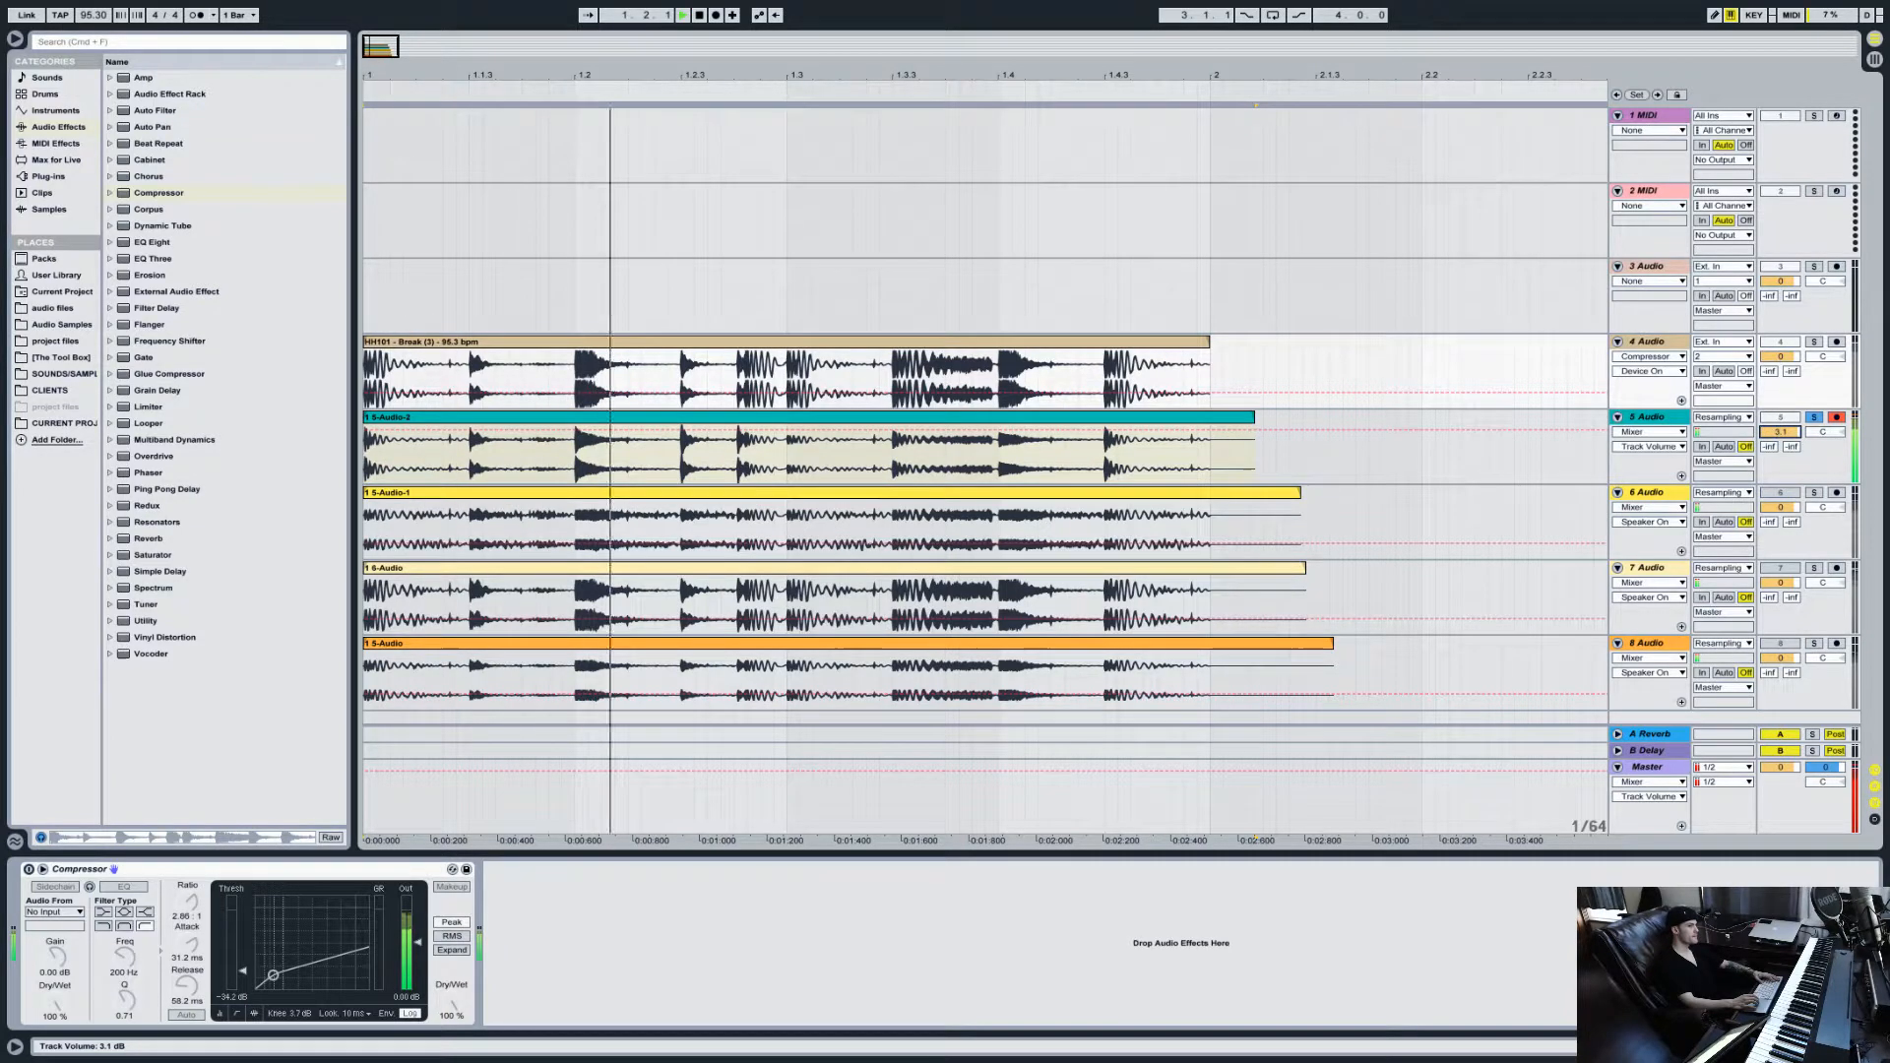
# Step: Compare the 4 Audio break with the 5 Audio recording in solo once more, stop playback, and select the Master track
pyautogui.click(1814, 341)
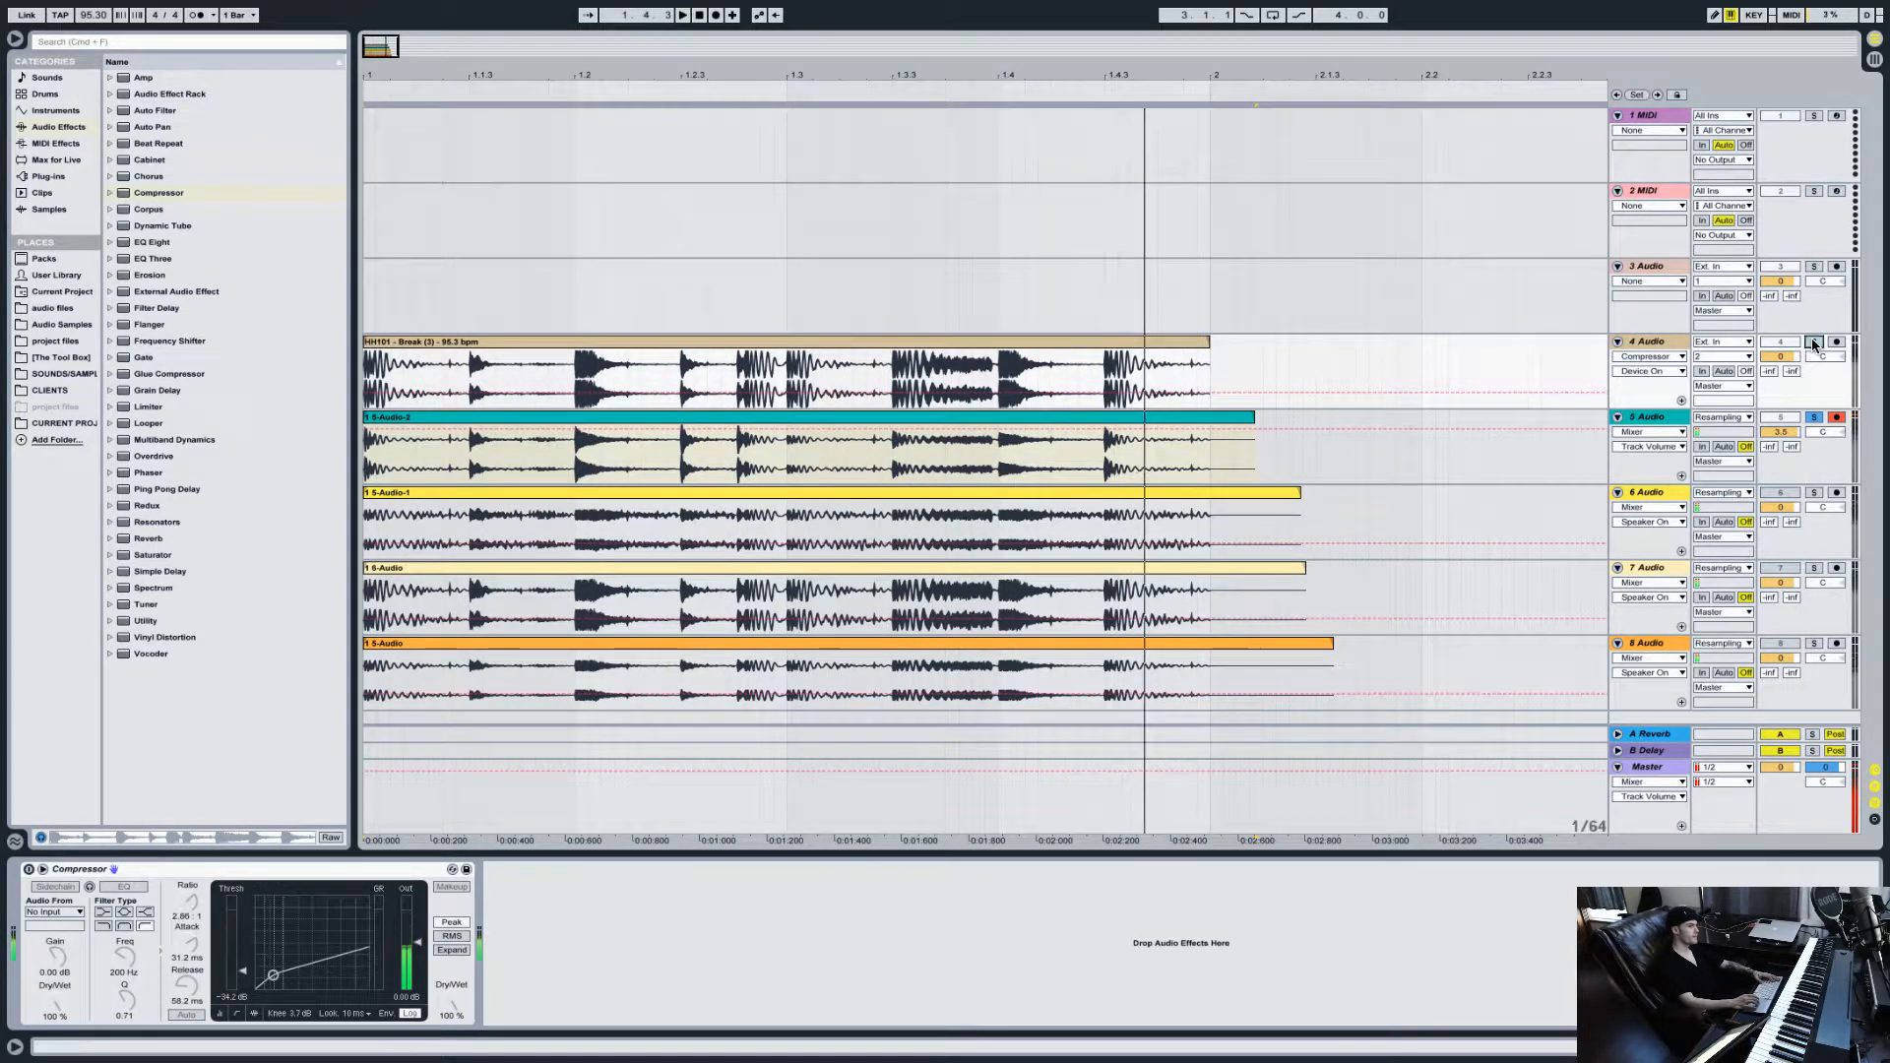
pyautogui.click(1812, 418)
pyautogui.click(1782, 433)
pyautogui.press('space')
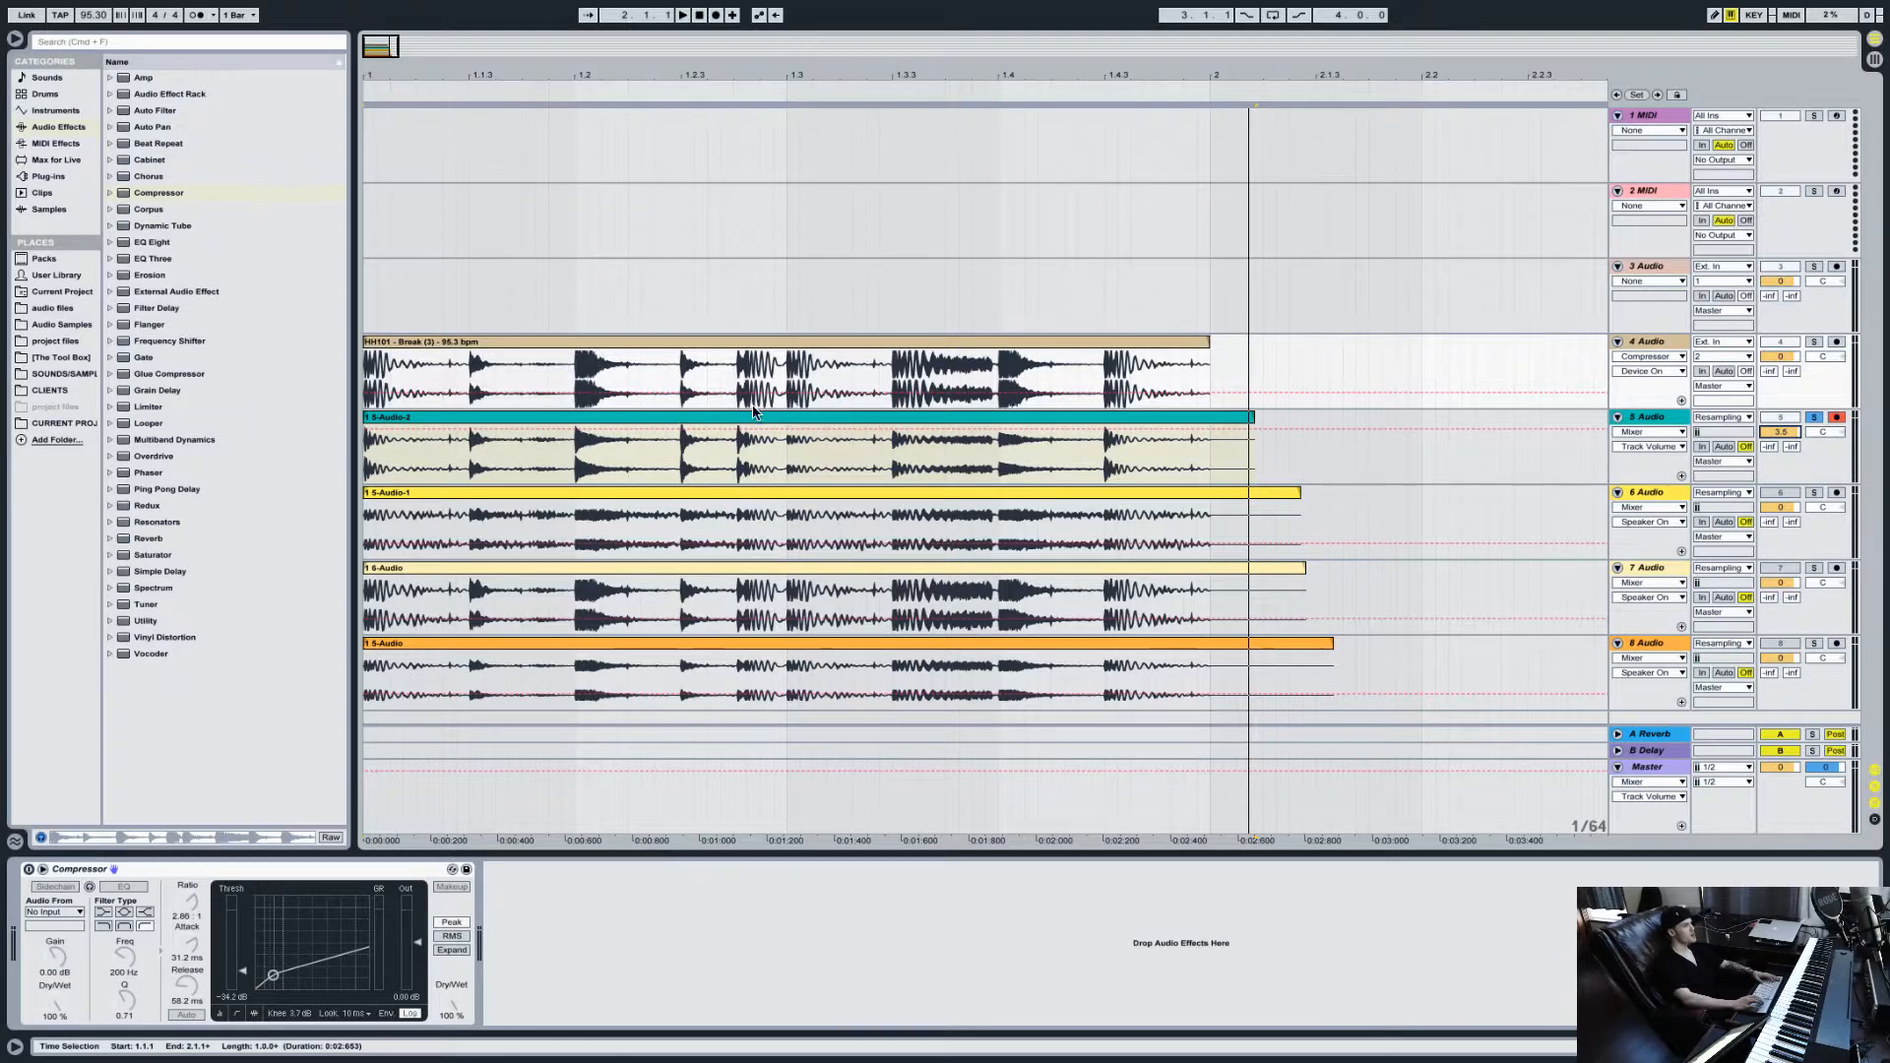
pyautogui.press('Down')
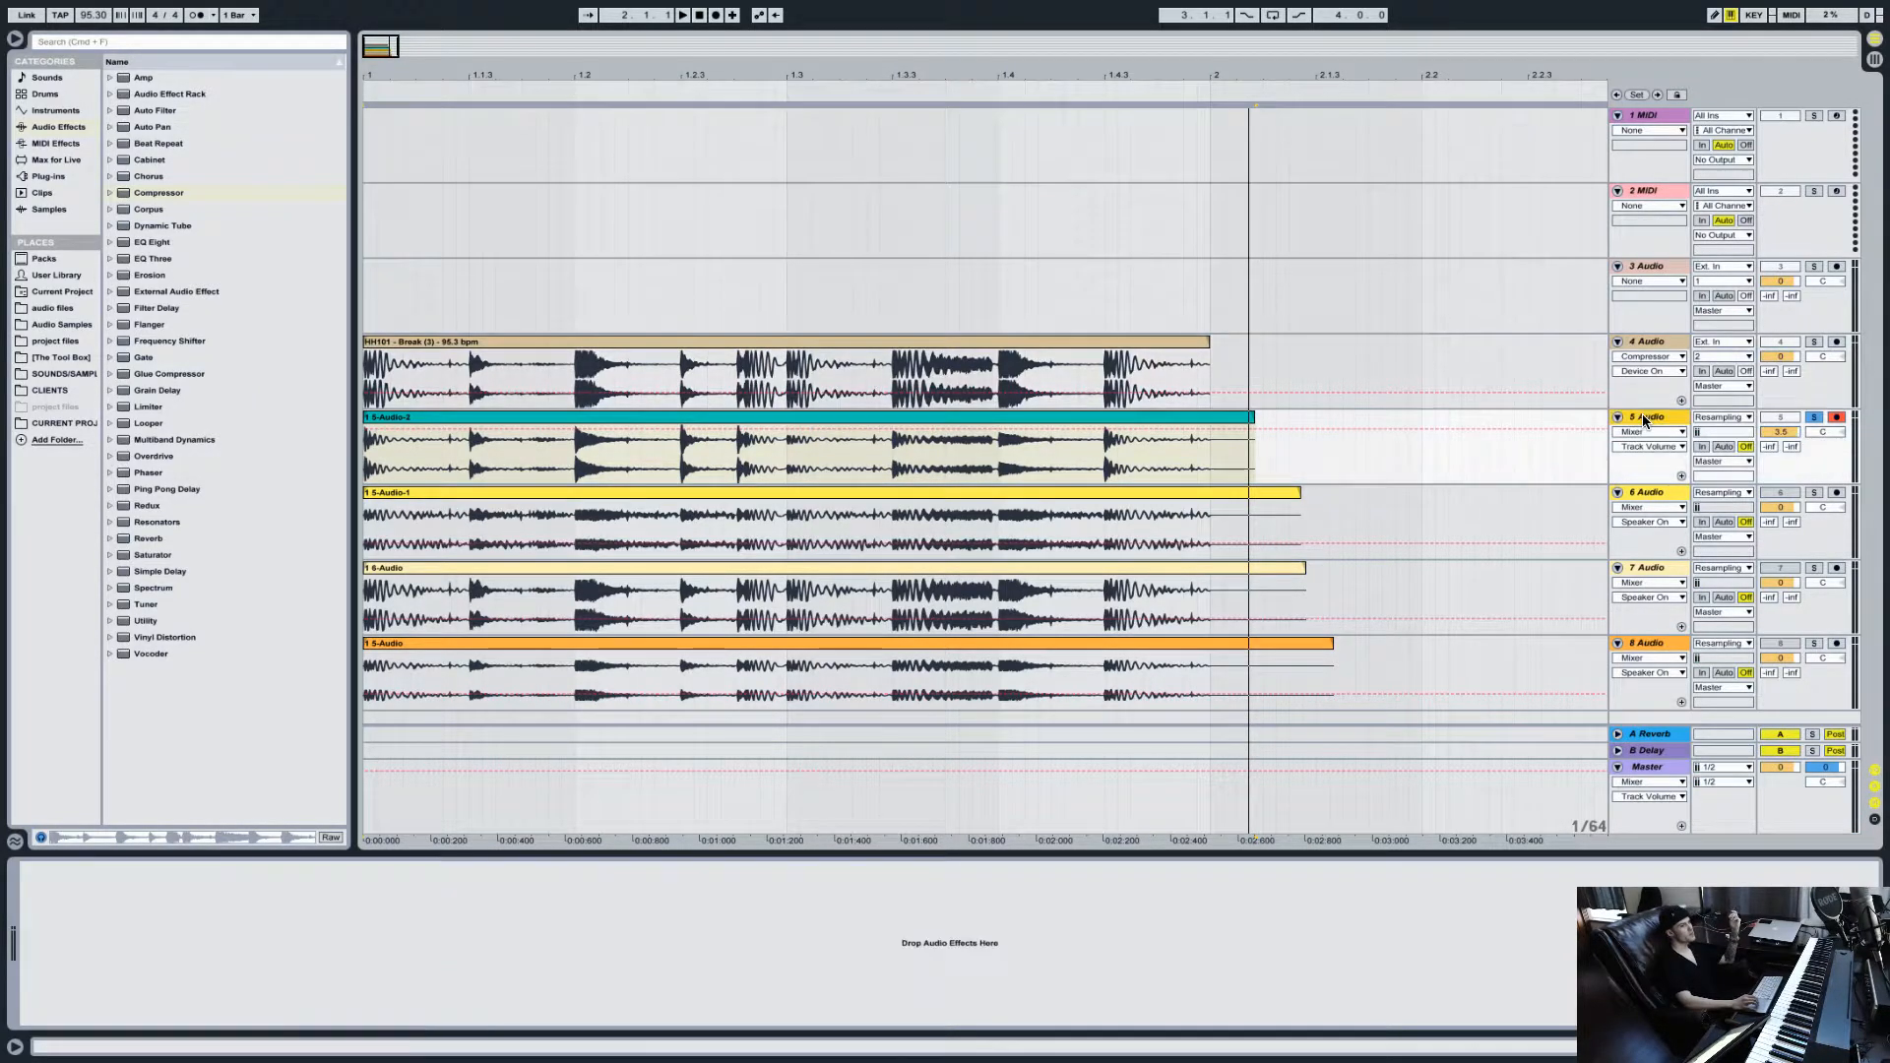
pyautogui.click(1654, 764)
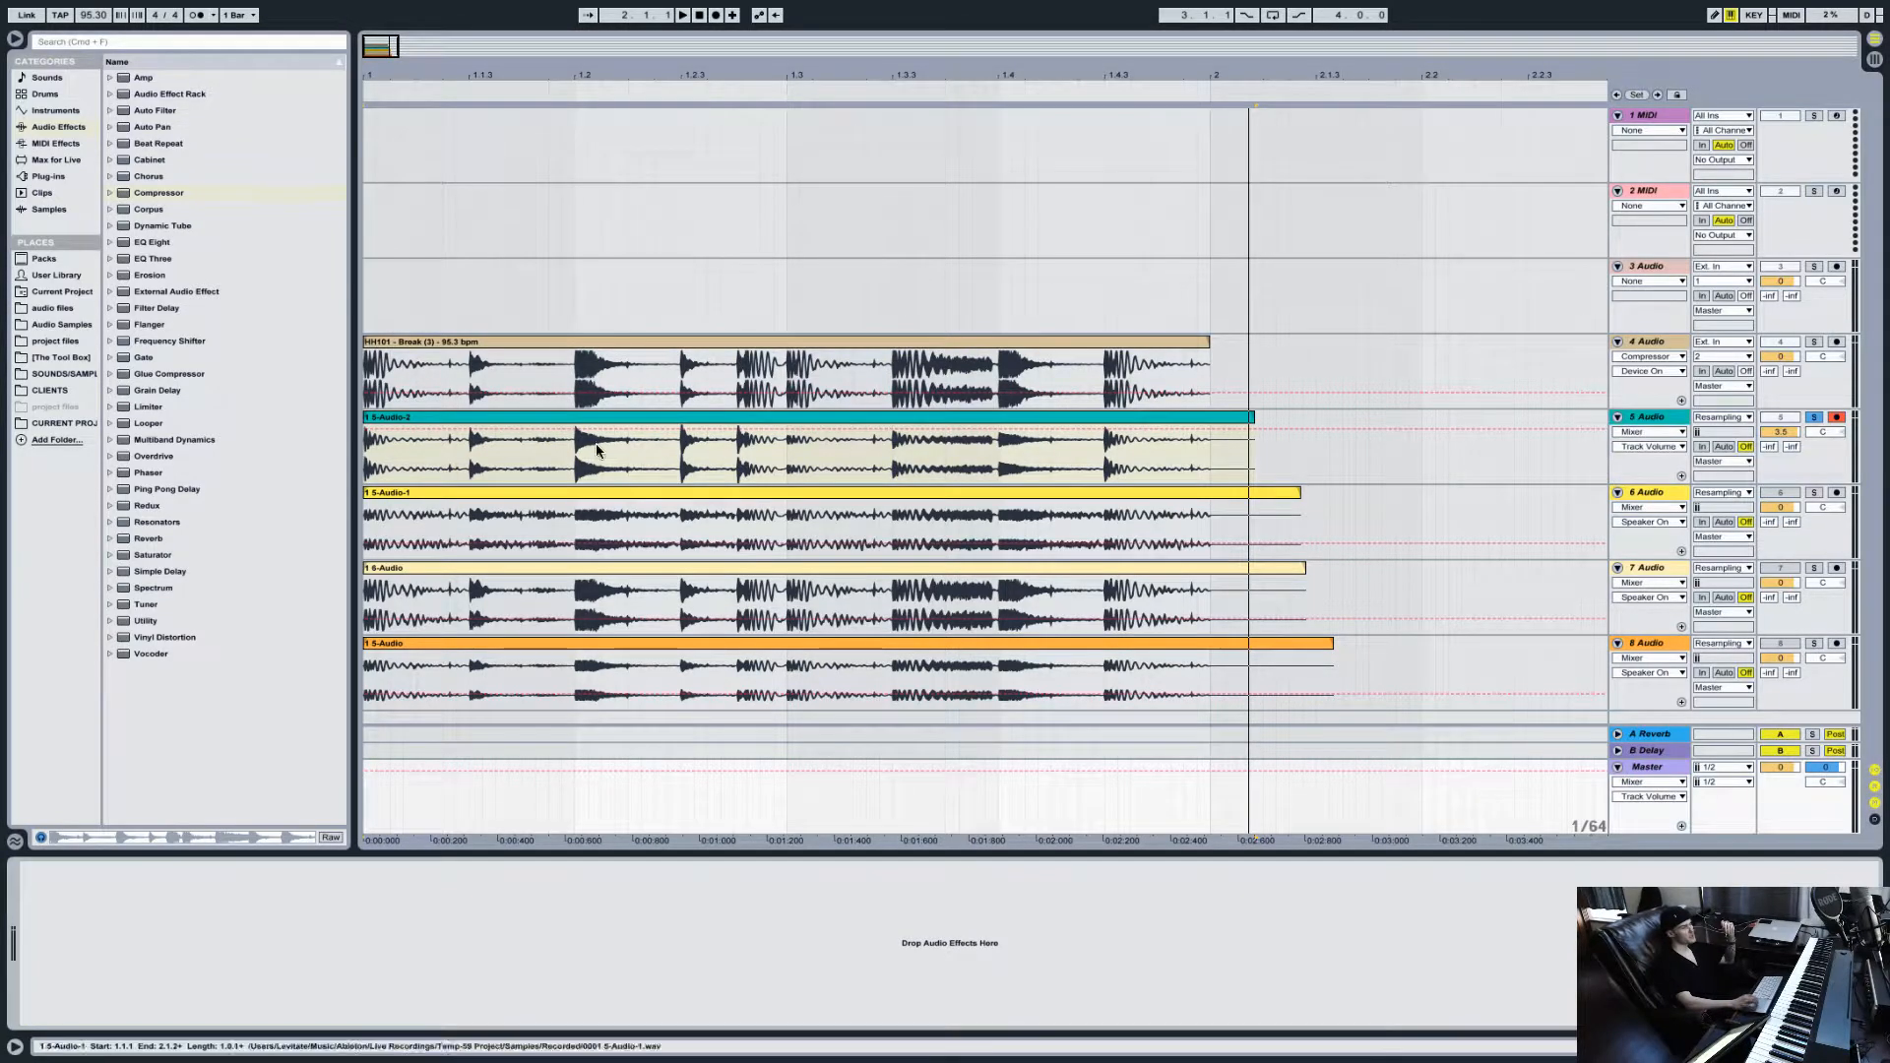
# Step: Try a Saturator in Digital Clip mode on the Master track while playing the 5 Audio recording, and remove the effect
pyautogui.doubleClick(153, 554)
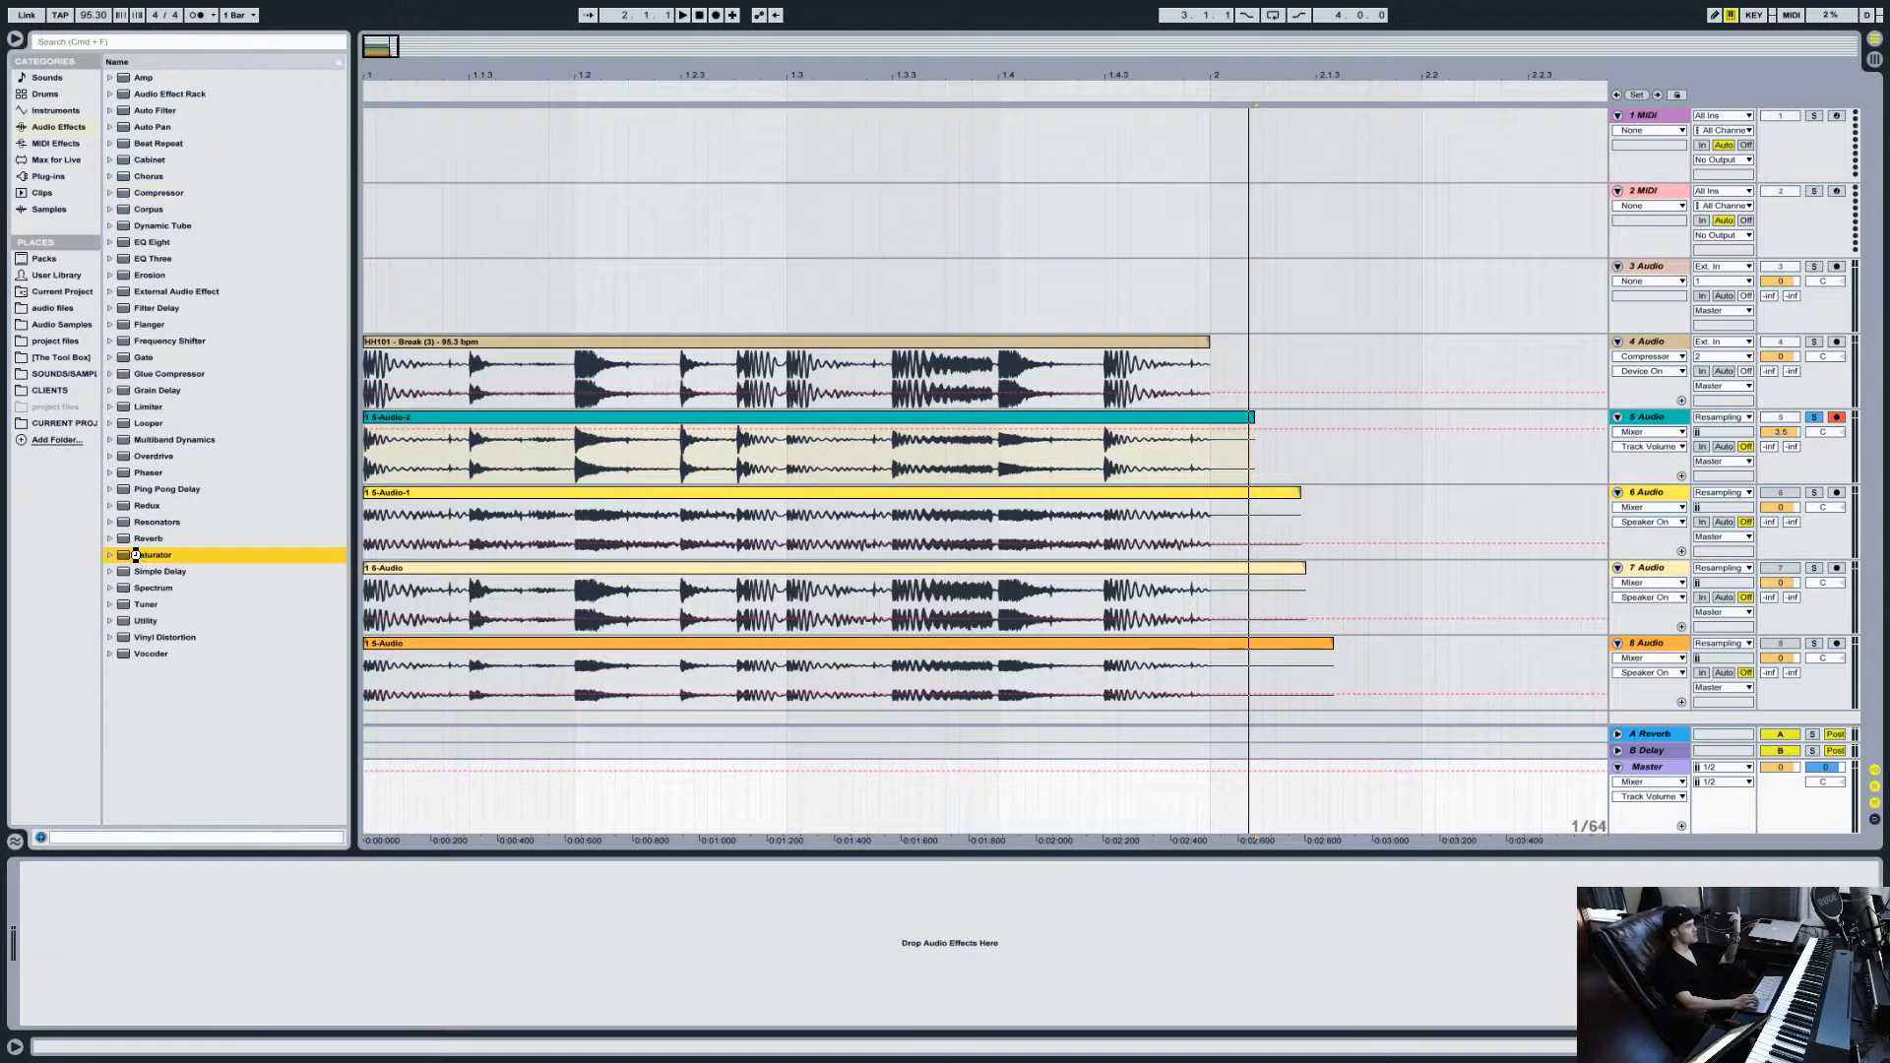
pyautogui.click(138, 959)
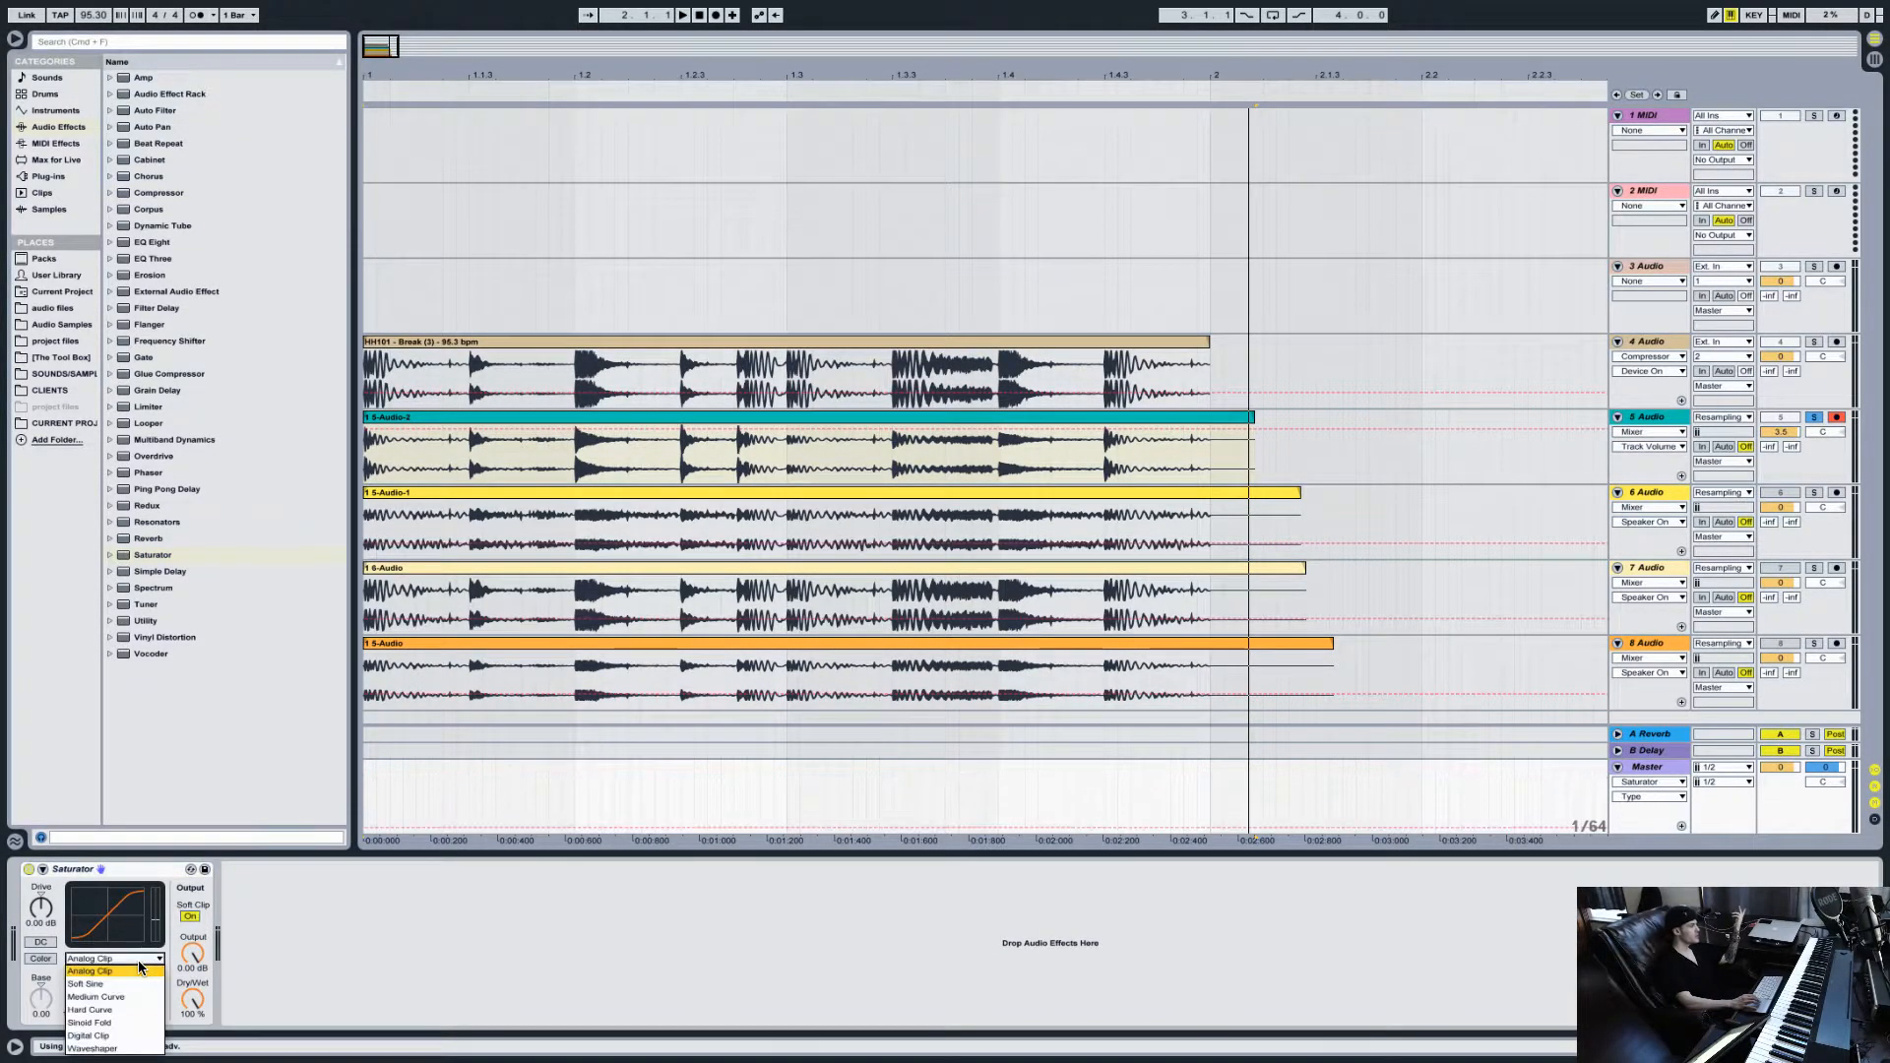
pyautogui.click(88, 1035)
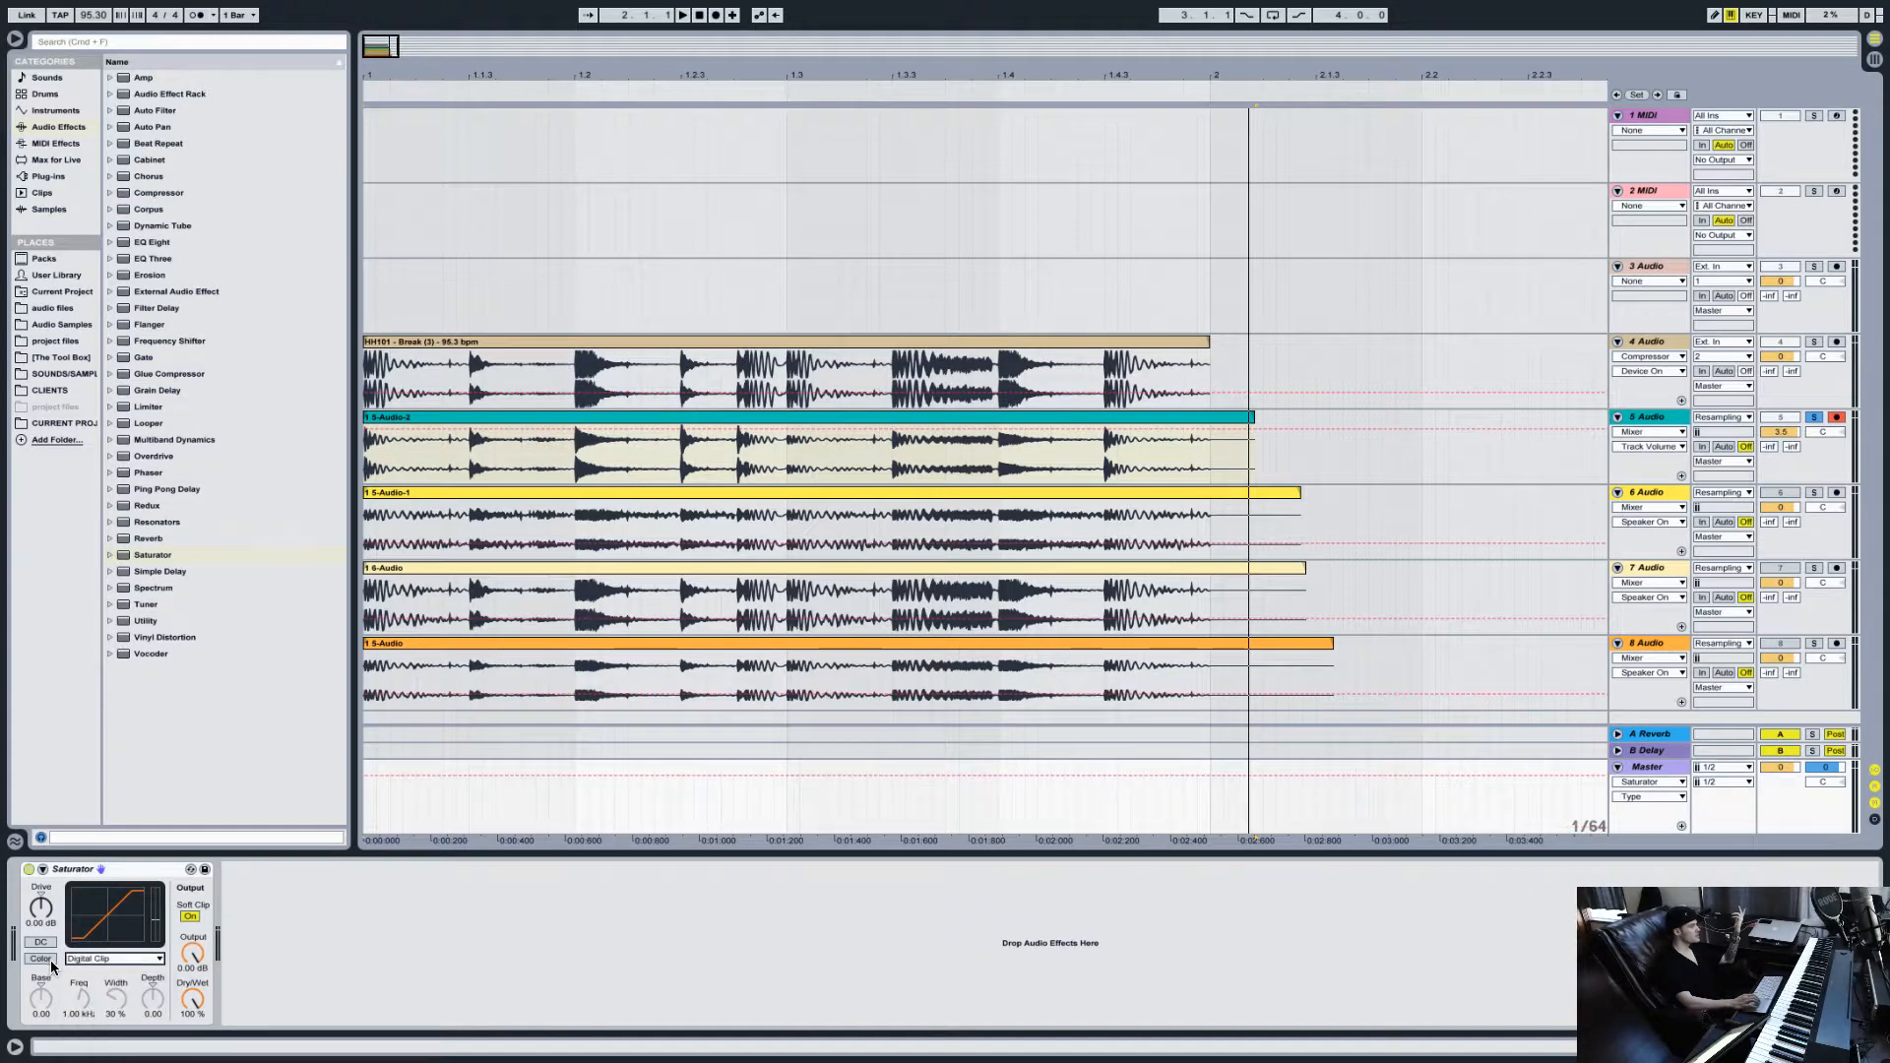
pyautogui.press('space')
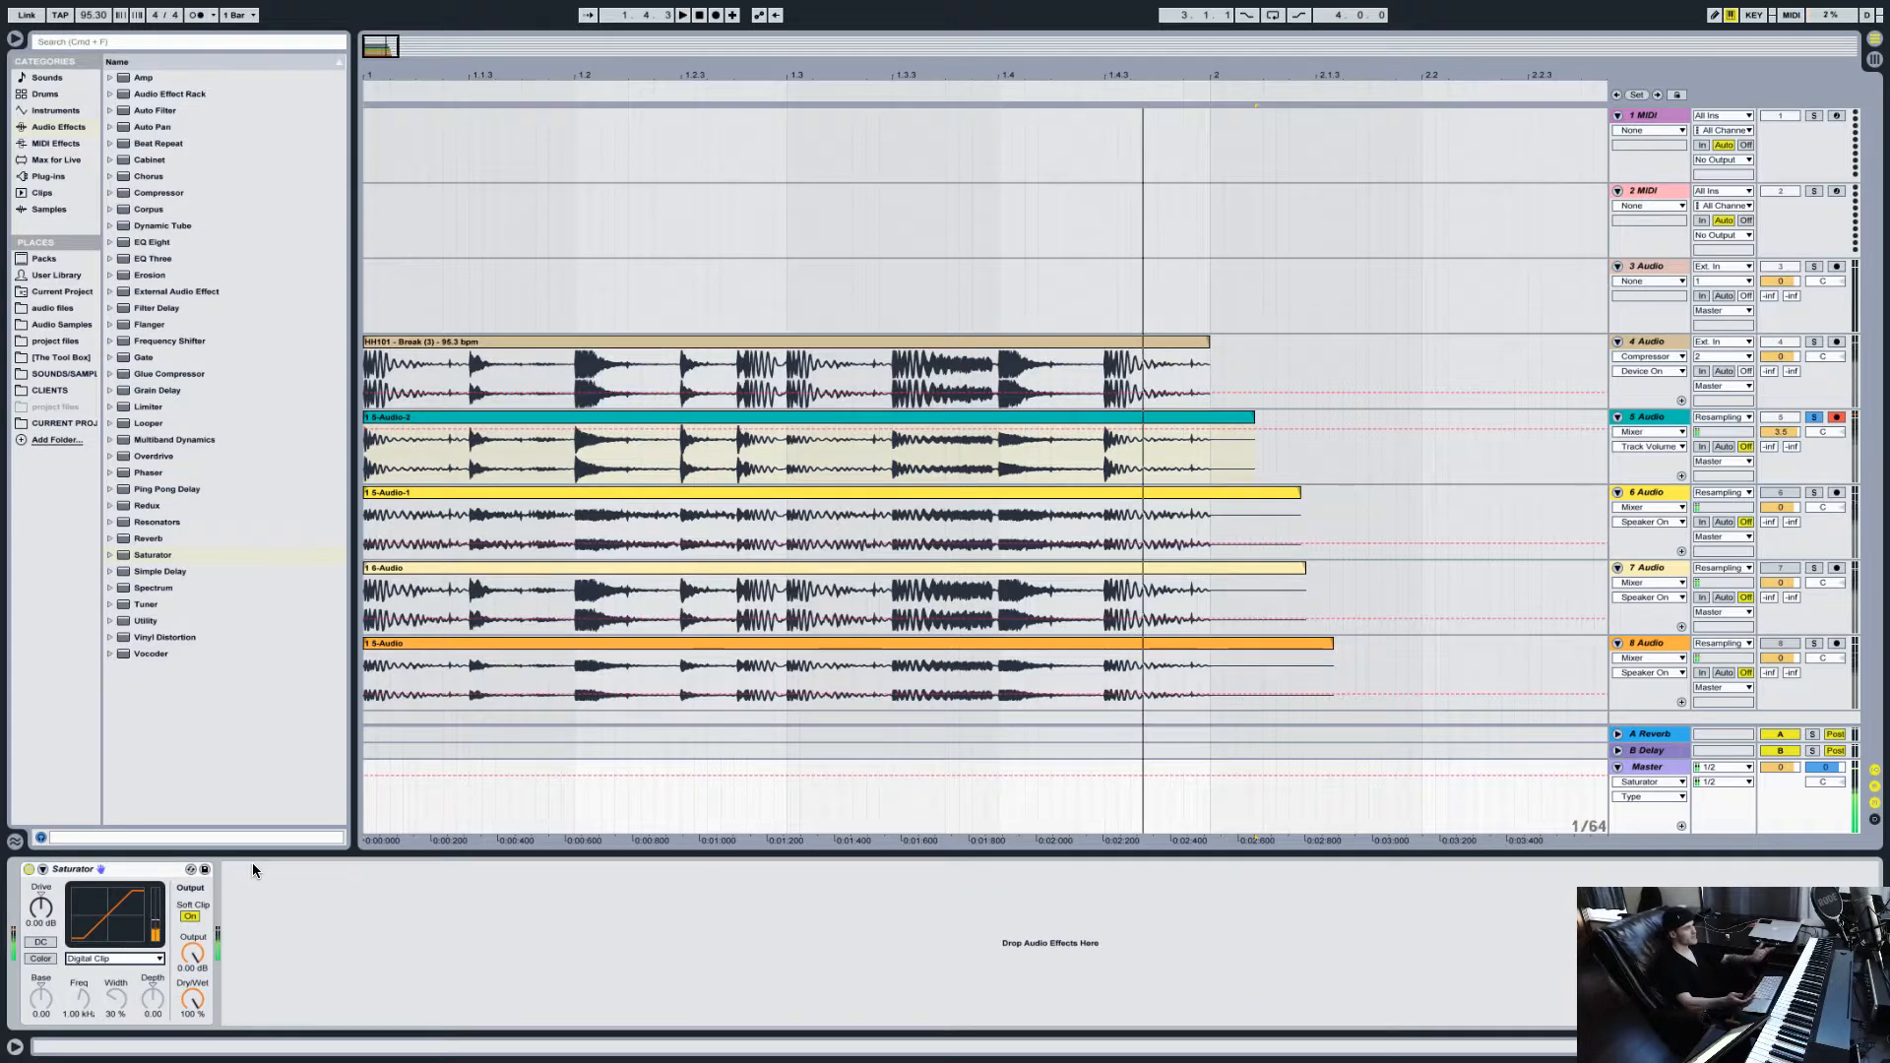
pyautogui.press('space')
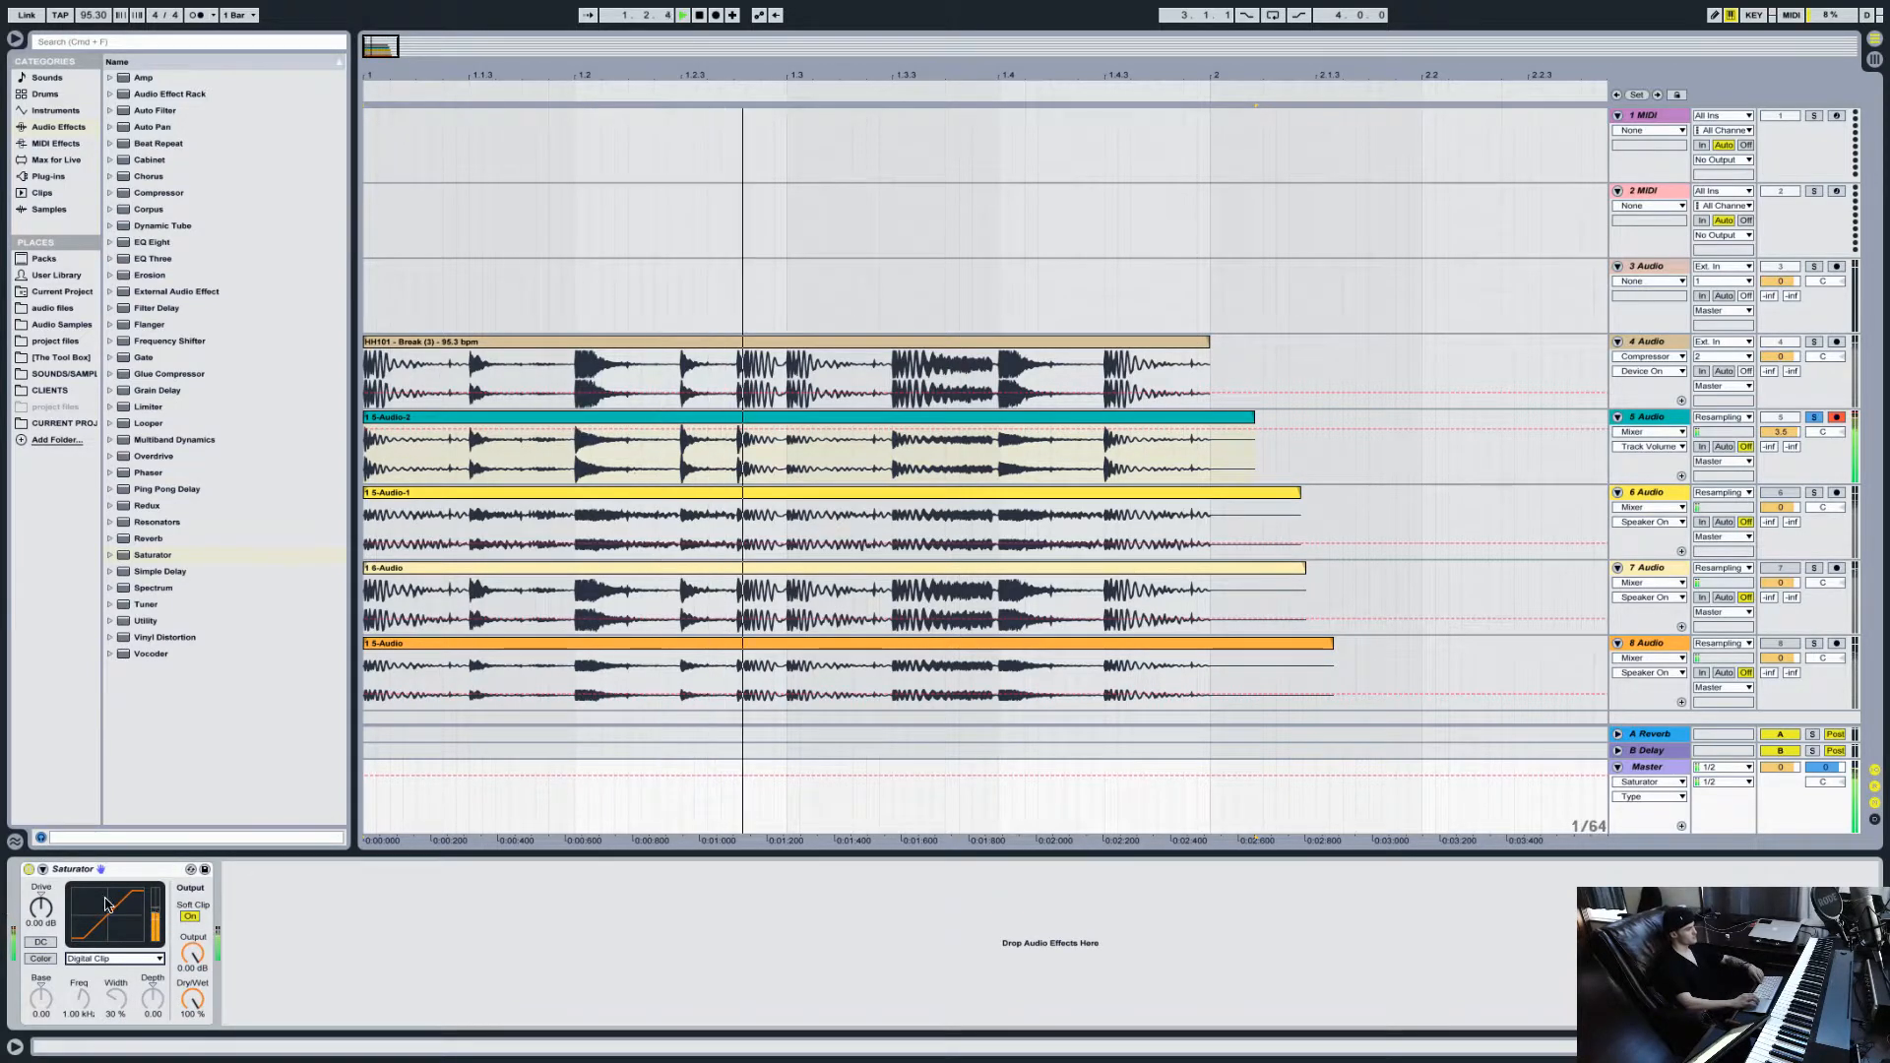
pyautogui.press('space')
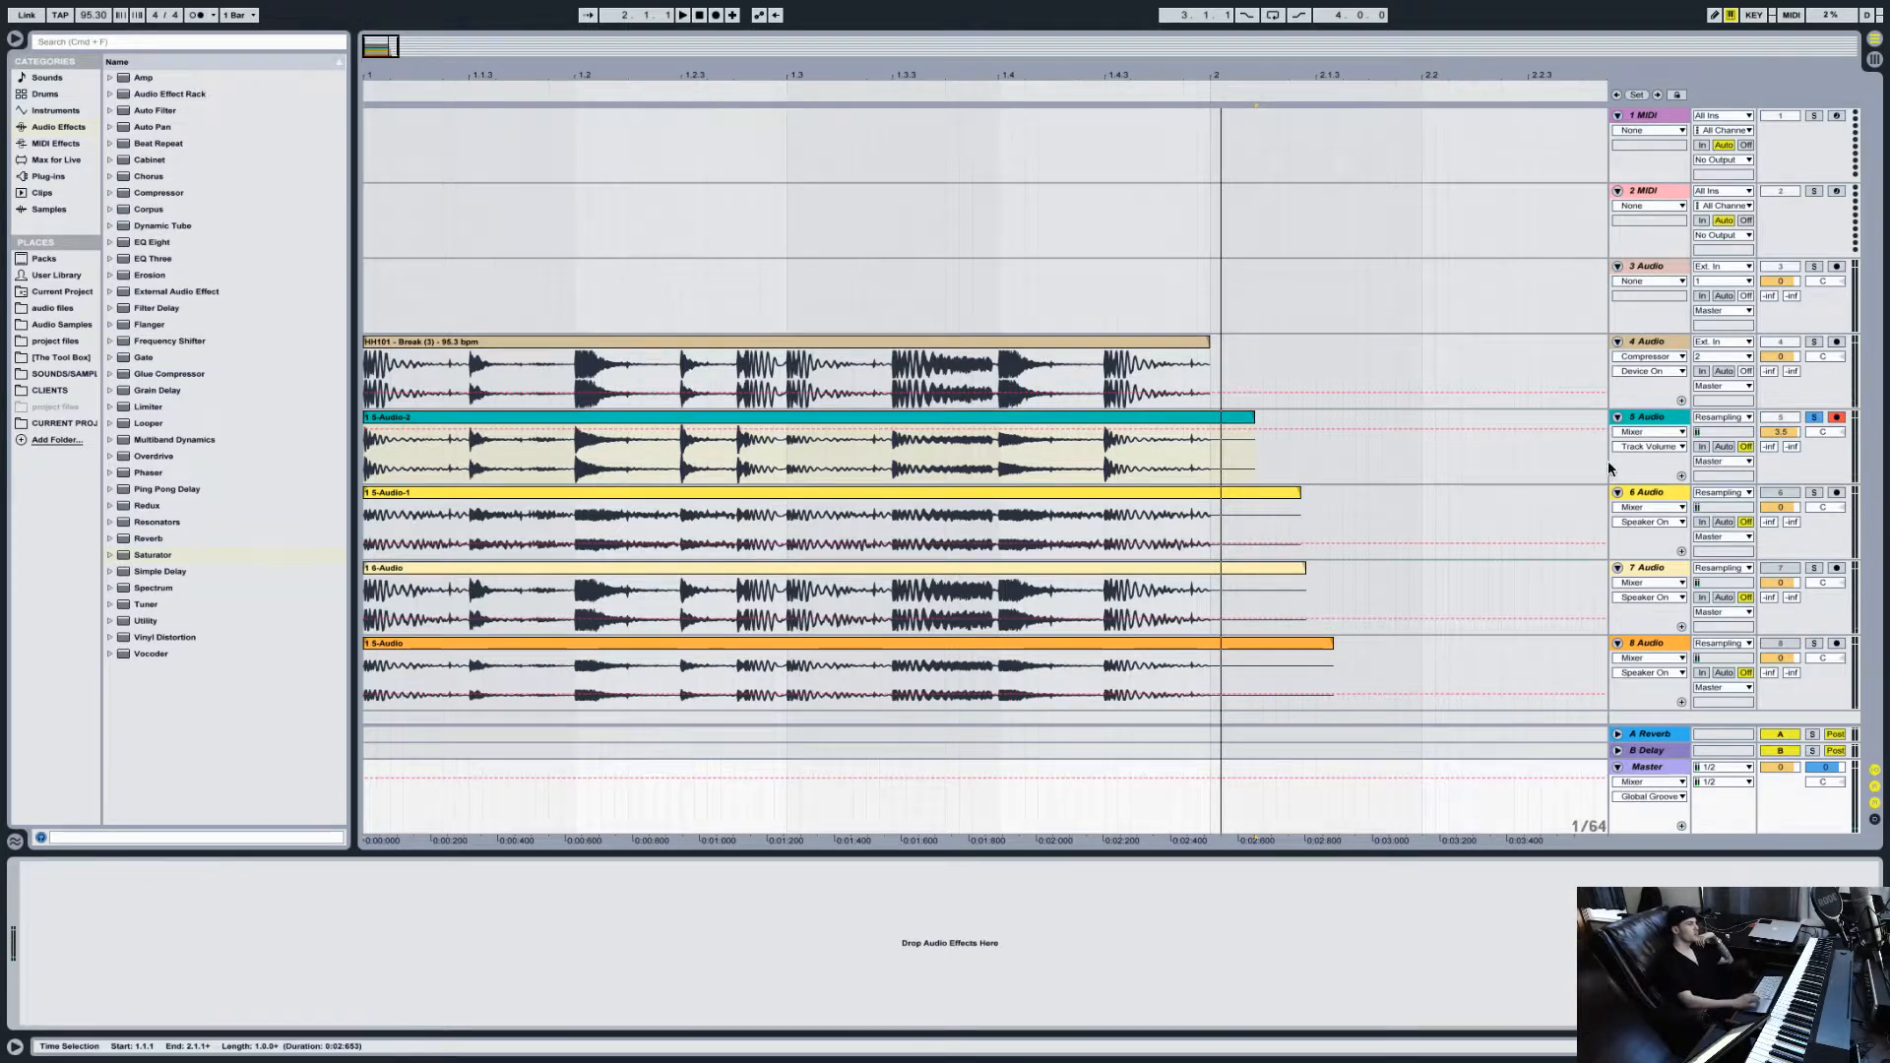
# Step: Solo the 4 Audio track and turn its Compressor back on
pyautogui.click(1652, 343)
pyautogui.click(1814, 342)
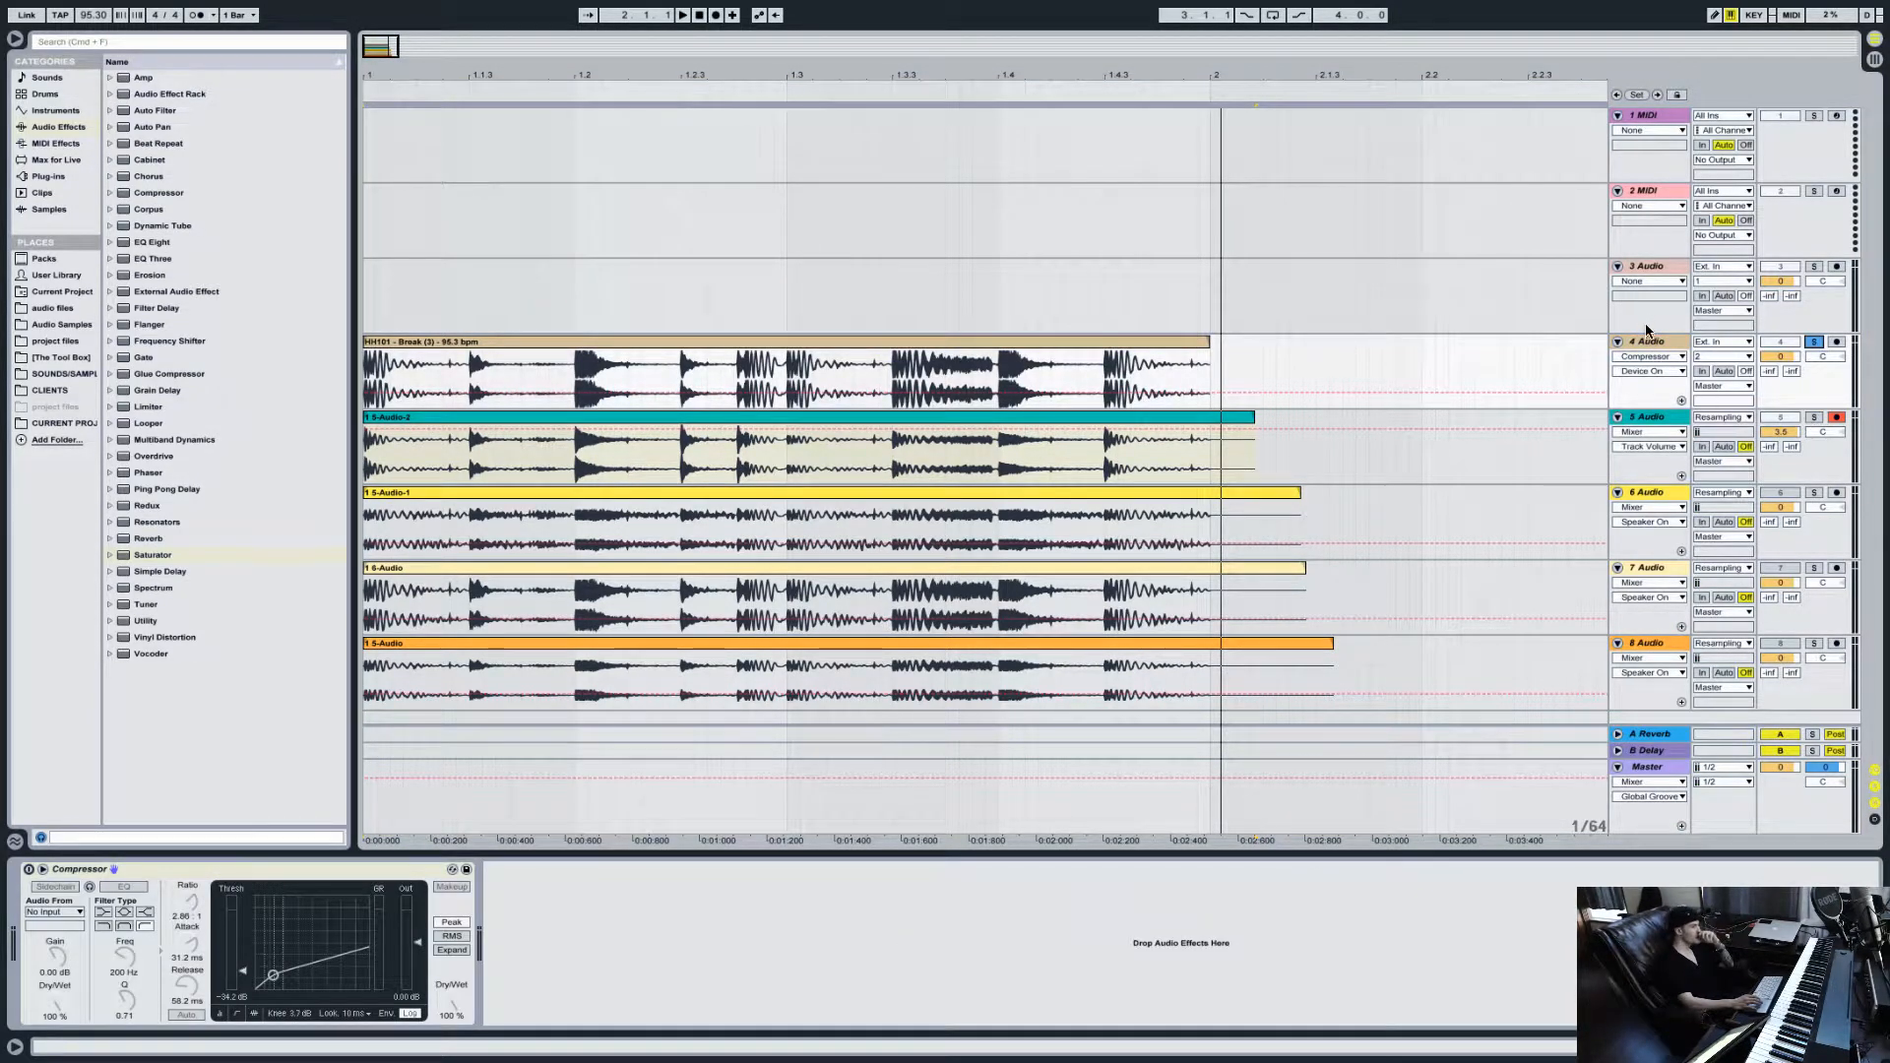
pyautogui.click(183, 870)
pyautogui.click(28, 869)
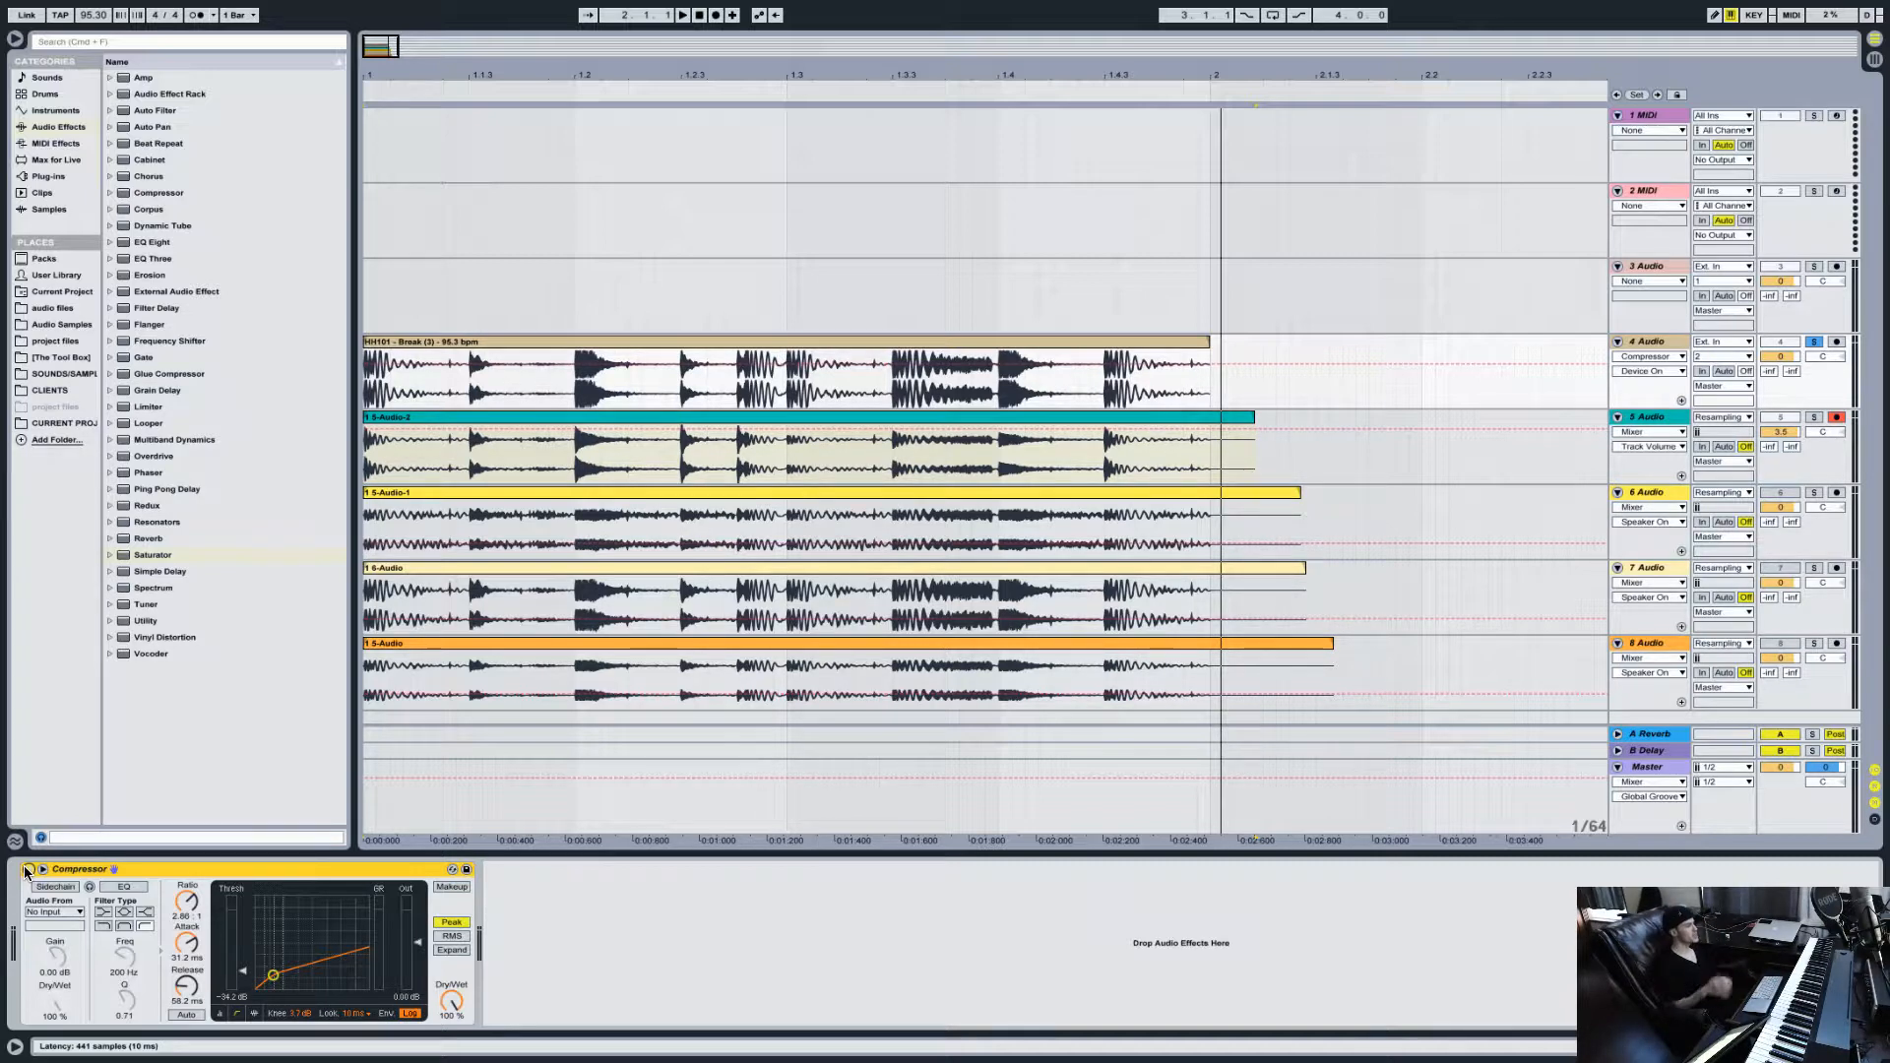
# Step: Set the 4 Audio Compressor's ratio to 3.15:1 and its release to 79.6 ms
pyautogui.click(187, 901)
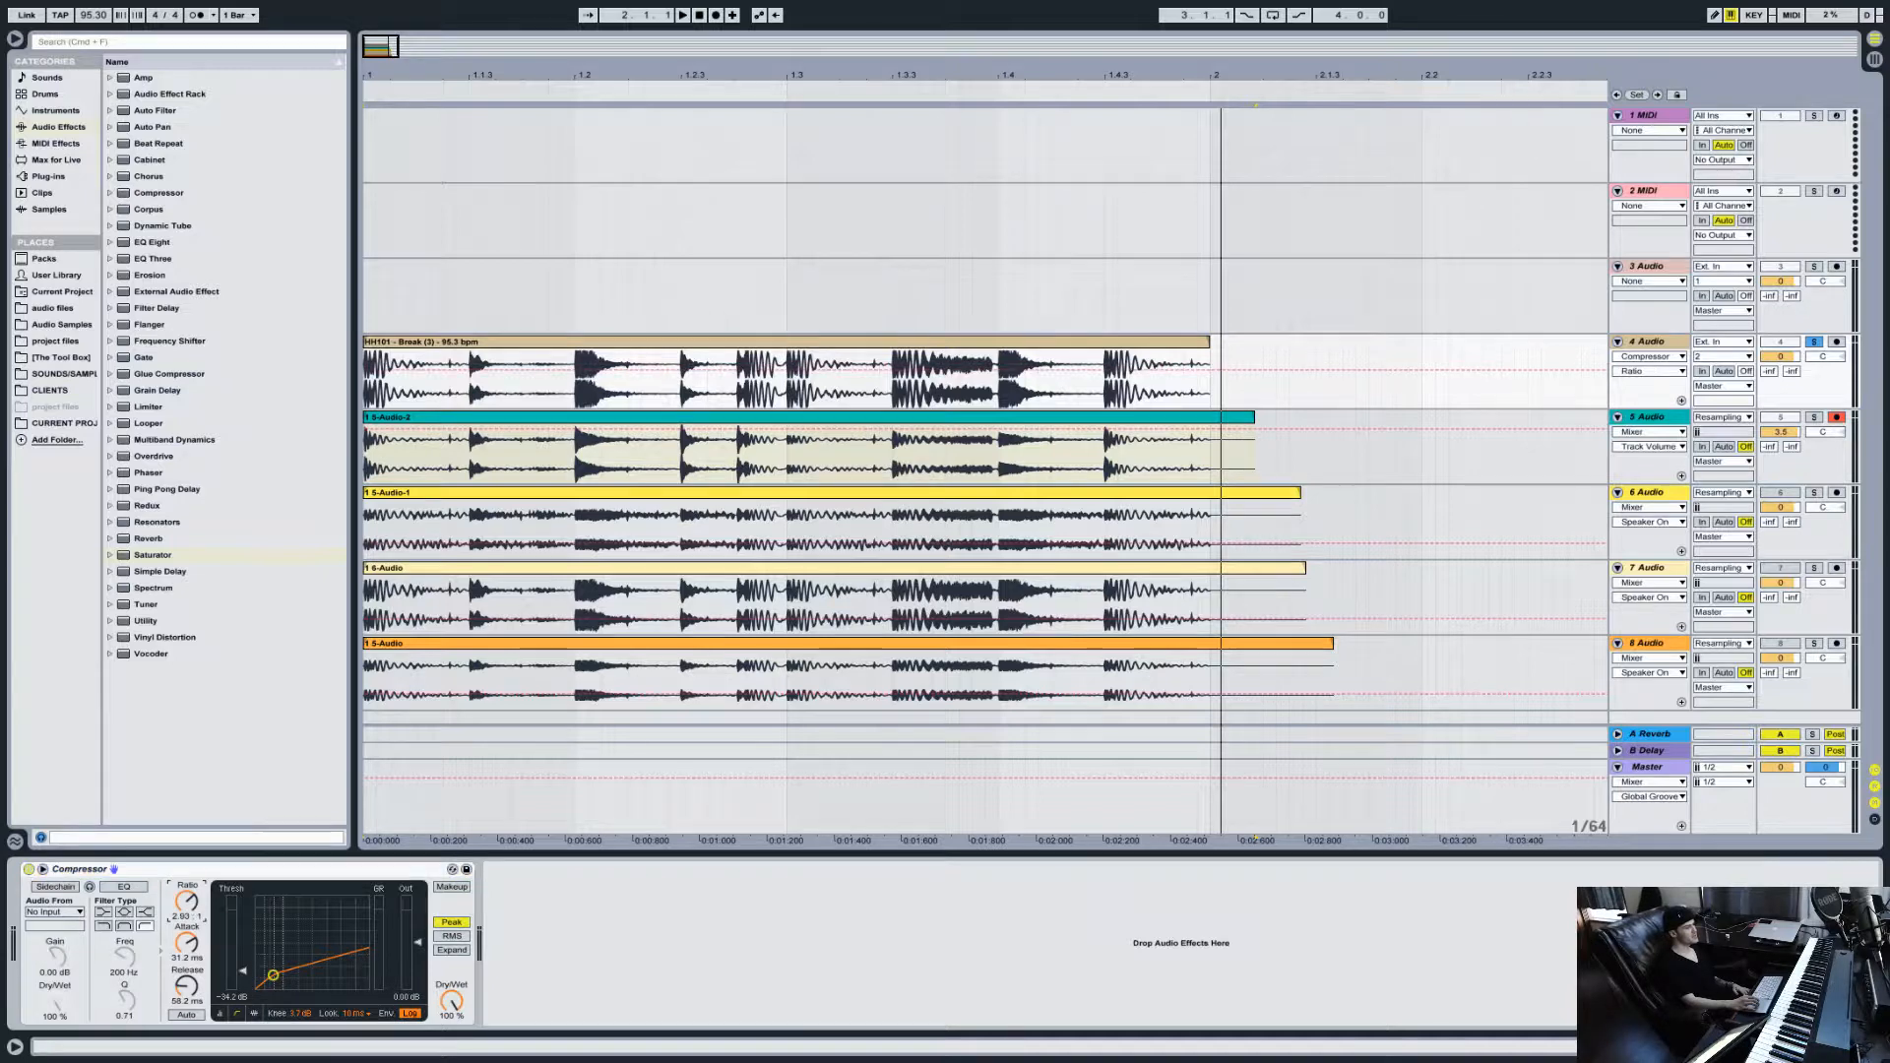
pyautogui.moveTo(194, 907); pyautogui.dragTo(194, 902)
pyautogui.moveTo(185, 987); pyautogui.dragTo(185, 975)
pyautogui.moveTo(187, 902); pyautogui.dragTo(187, 900)
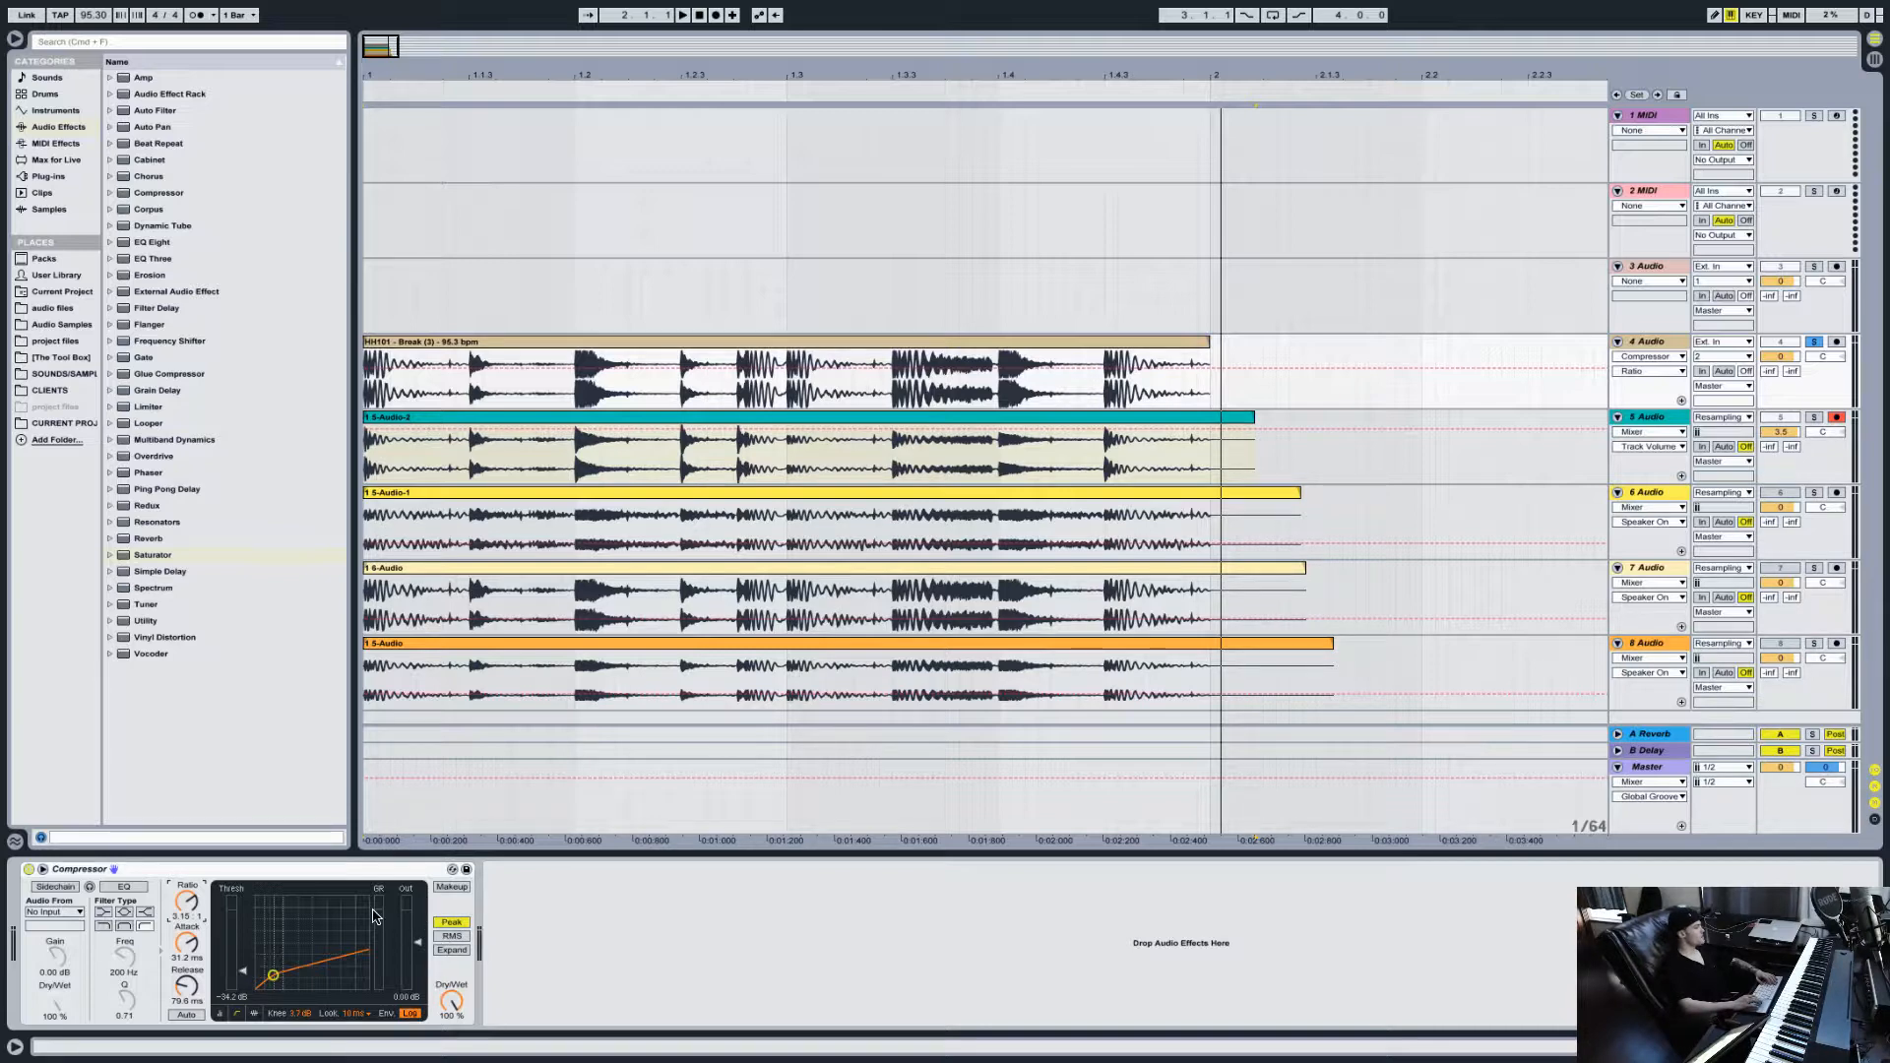
pyautogui.click(382, 870)
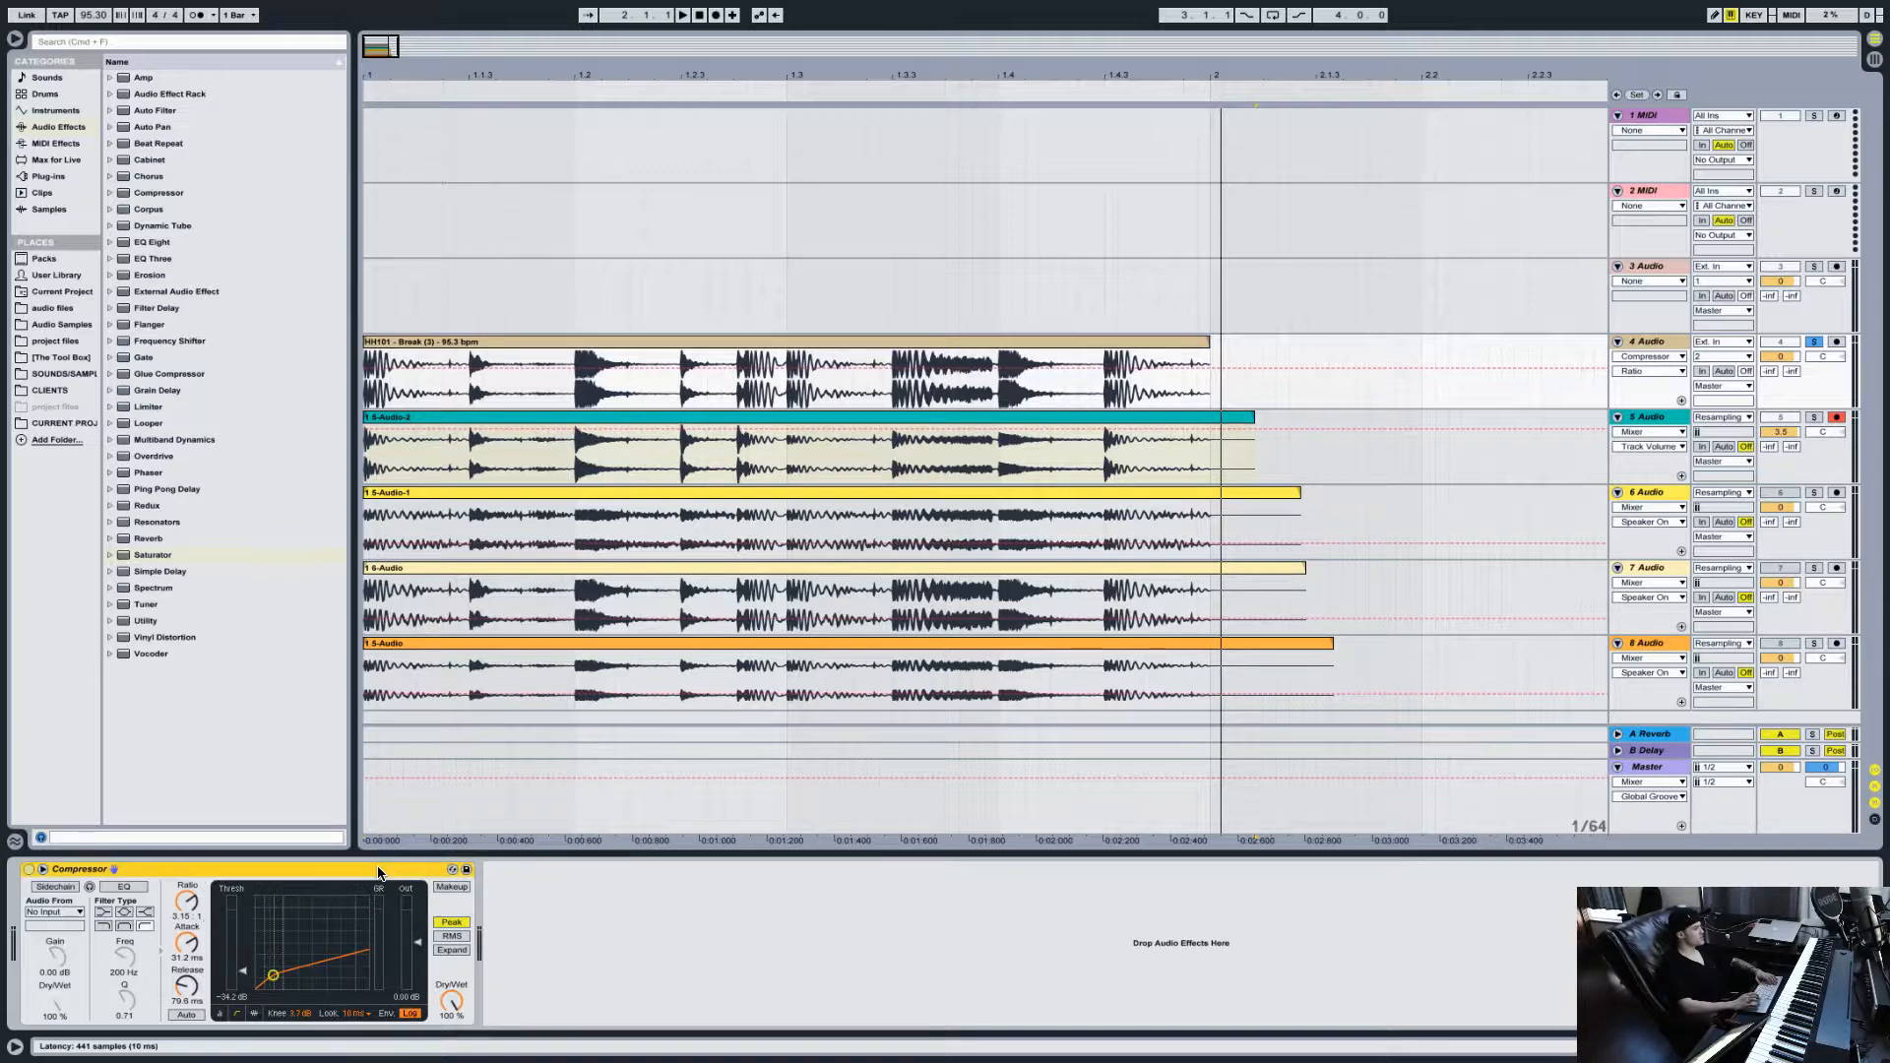
# Step: Switch the Compressor through the Expand, RMS and Peak models, settle on RMS, and choose a 10 ms lookahead
pyautogui.click(451, 950)
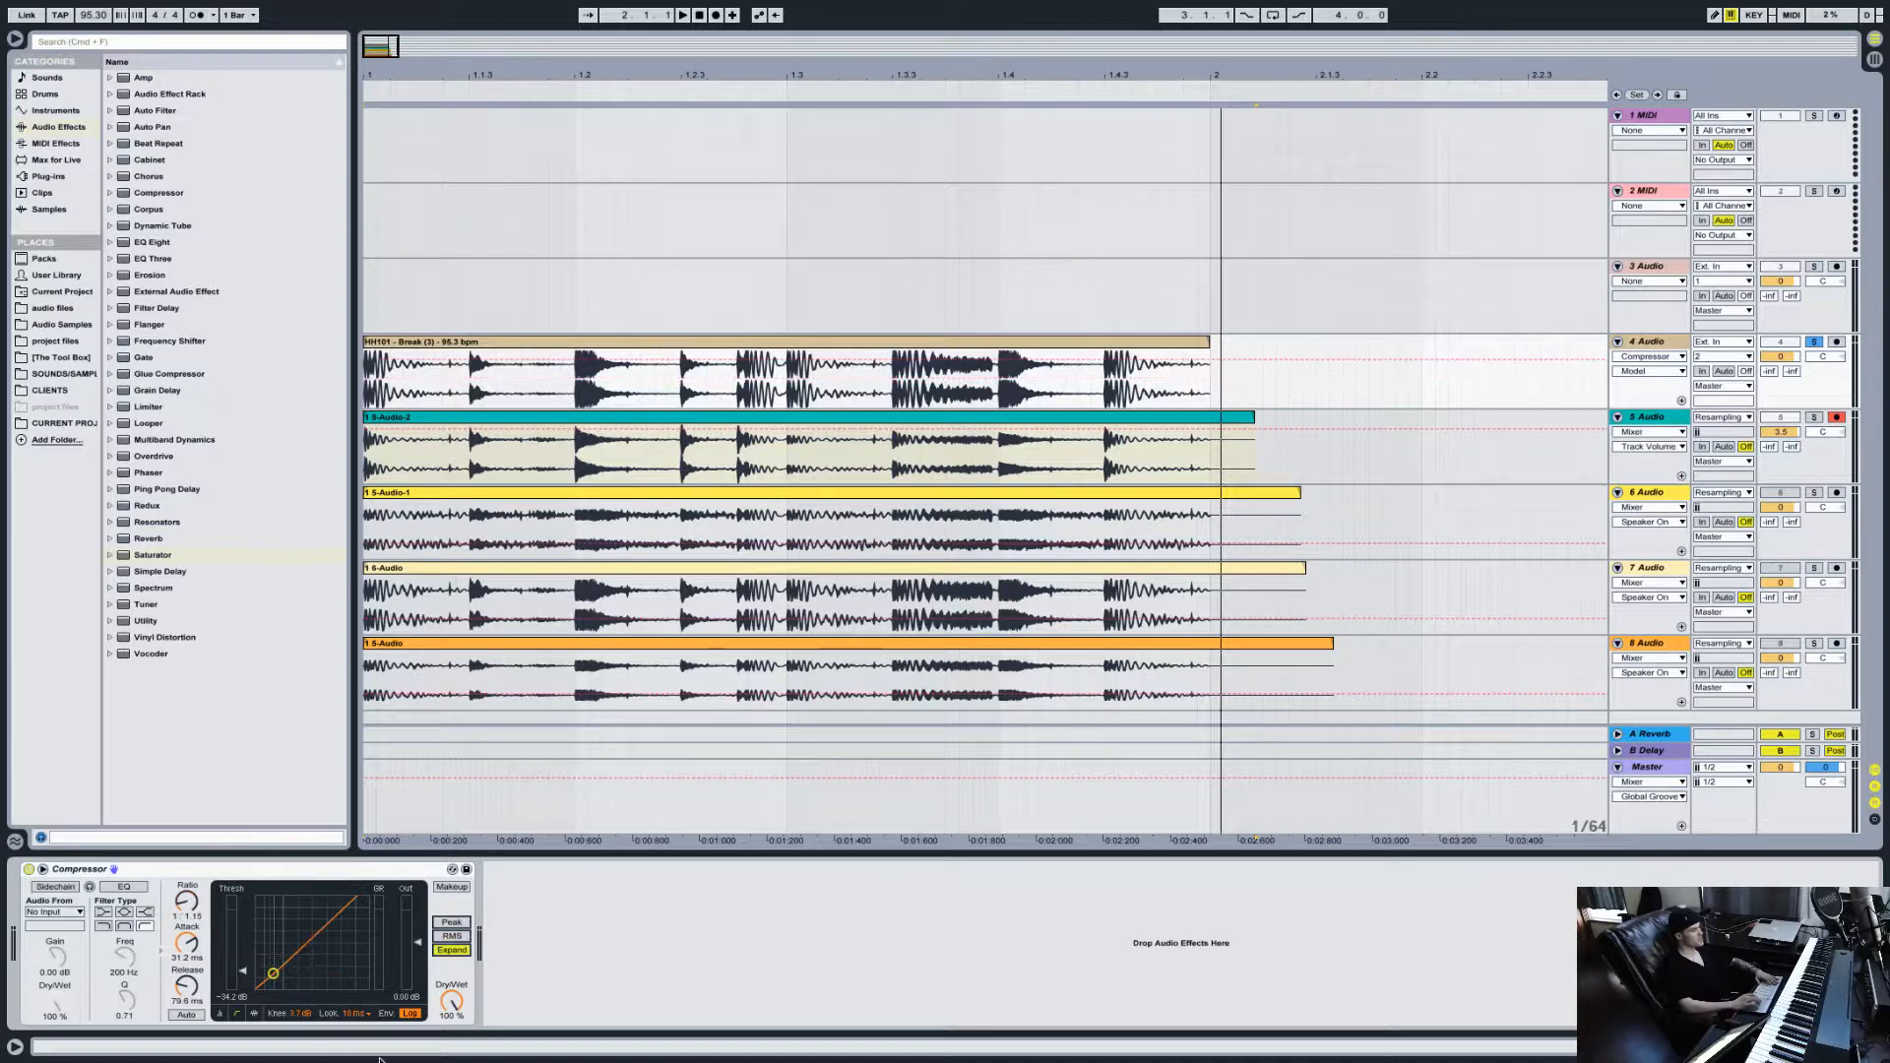
pyautogui.click(449, 936)
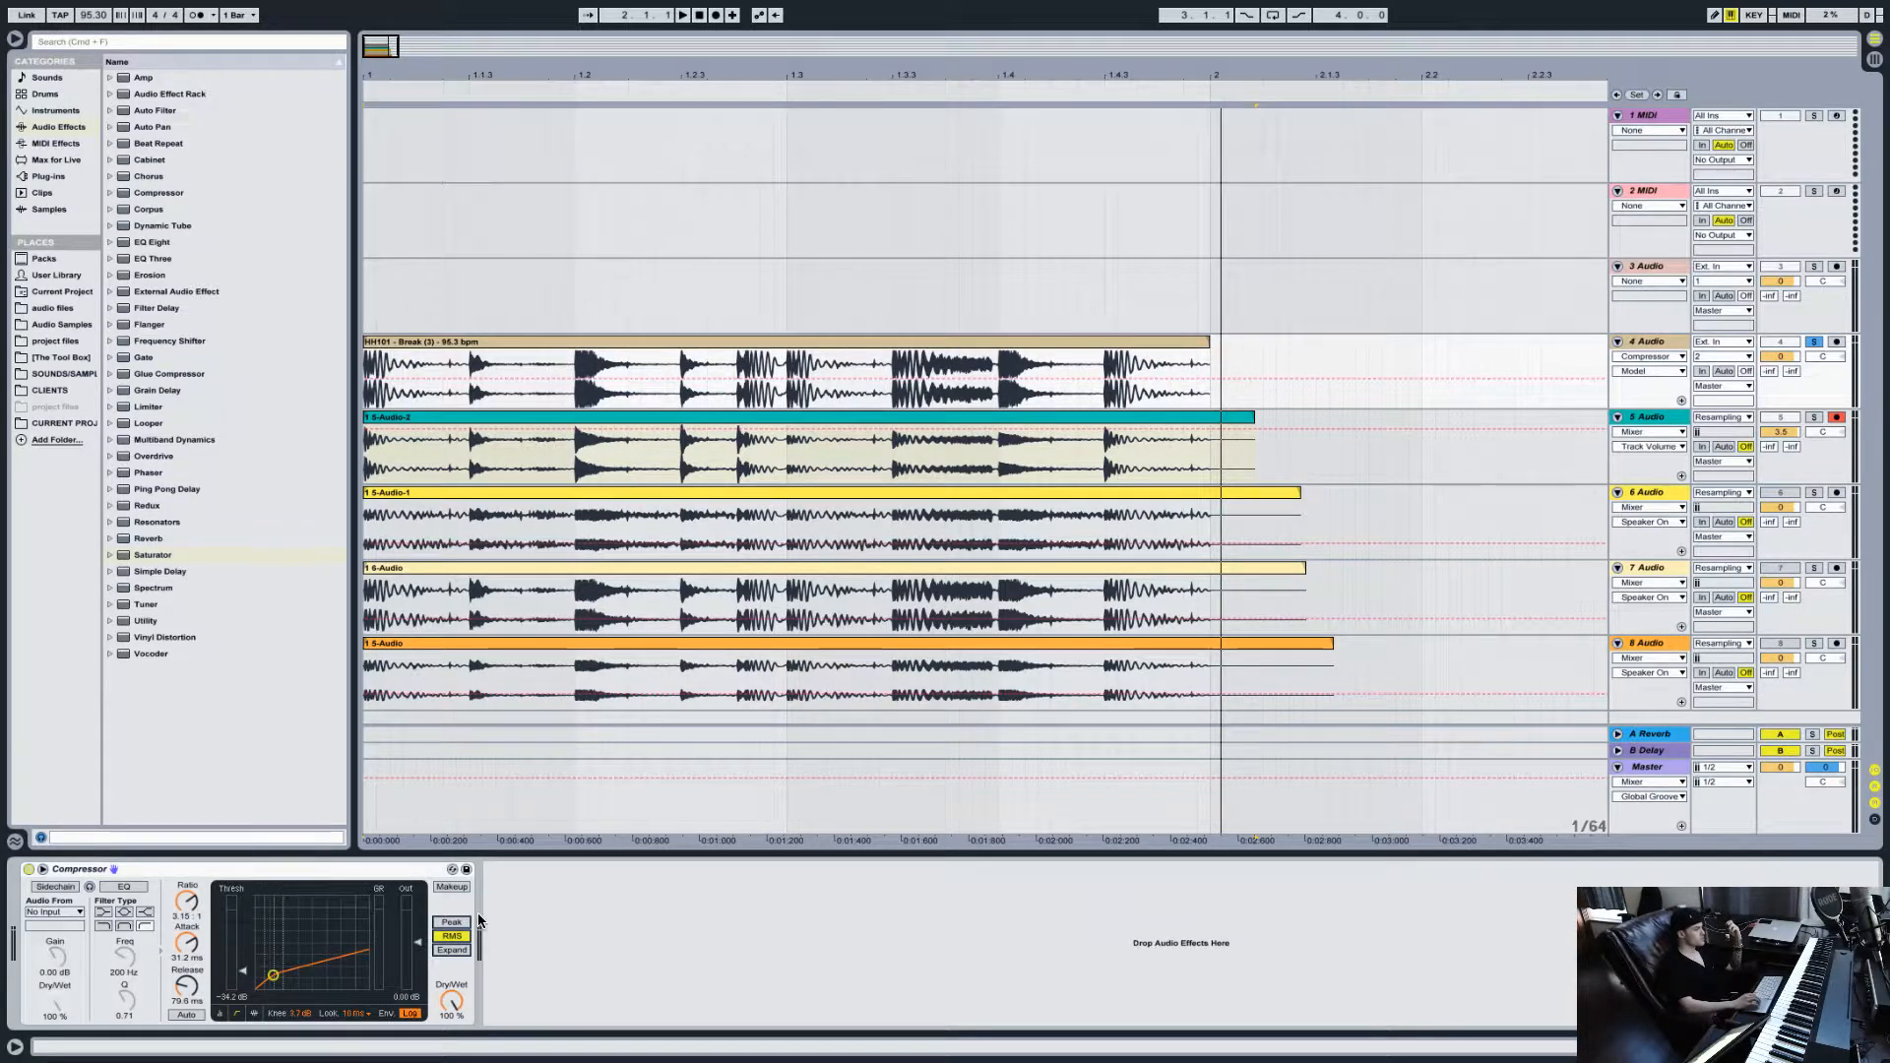
pyautogui.click(440, 926)
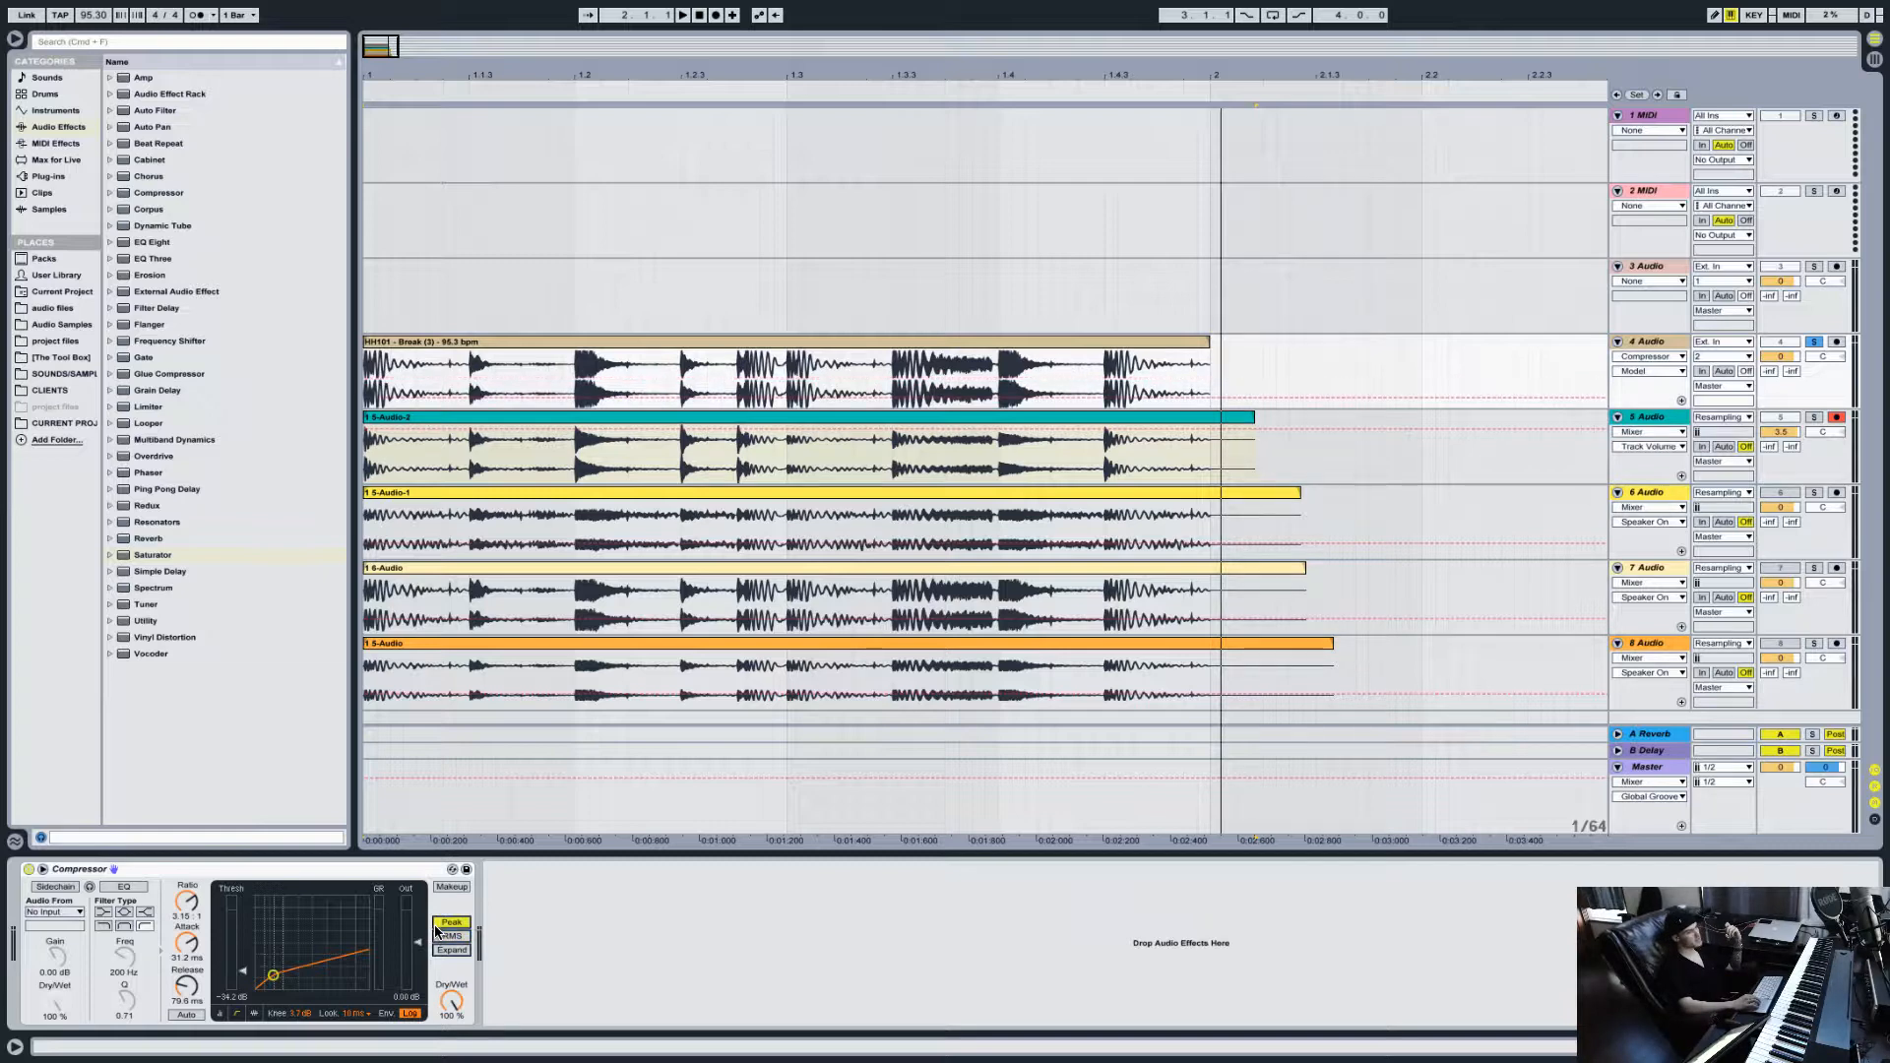
pyautogui.click(445, 936)
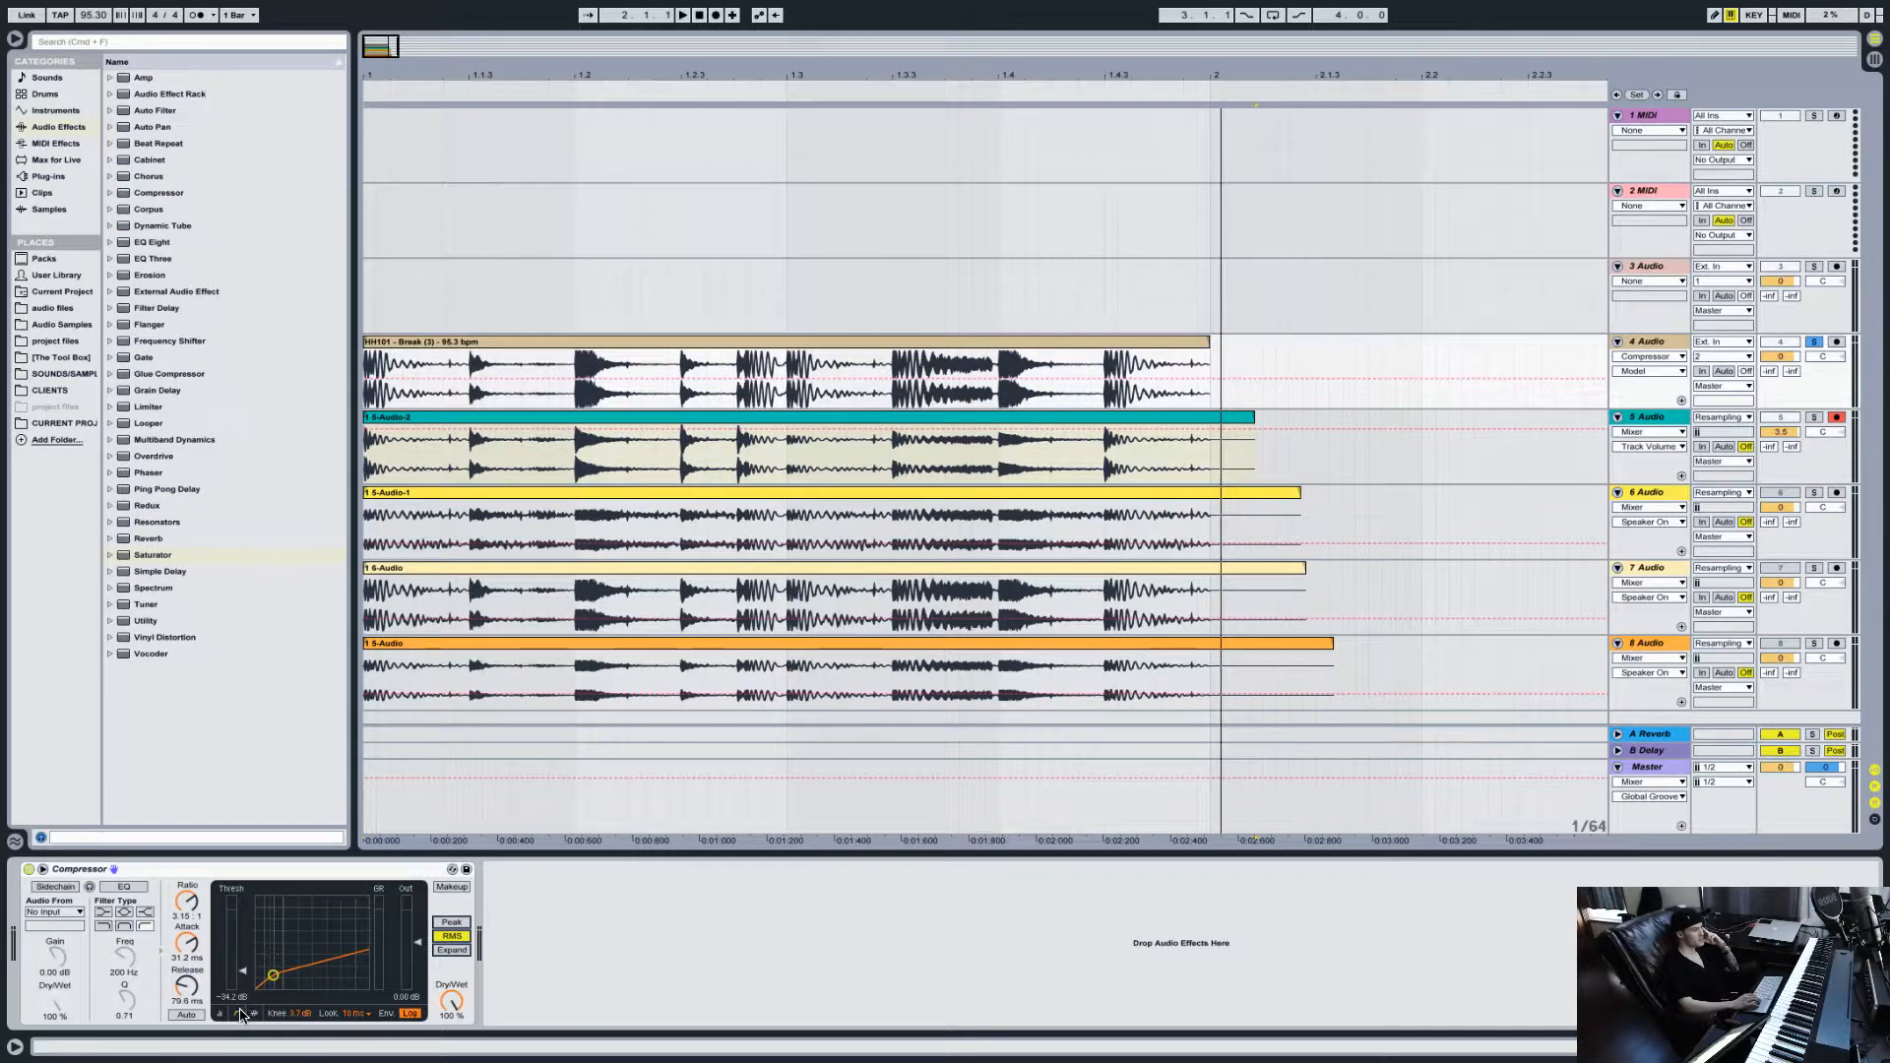
pyautogui.click(351, 1013)
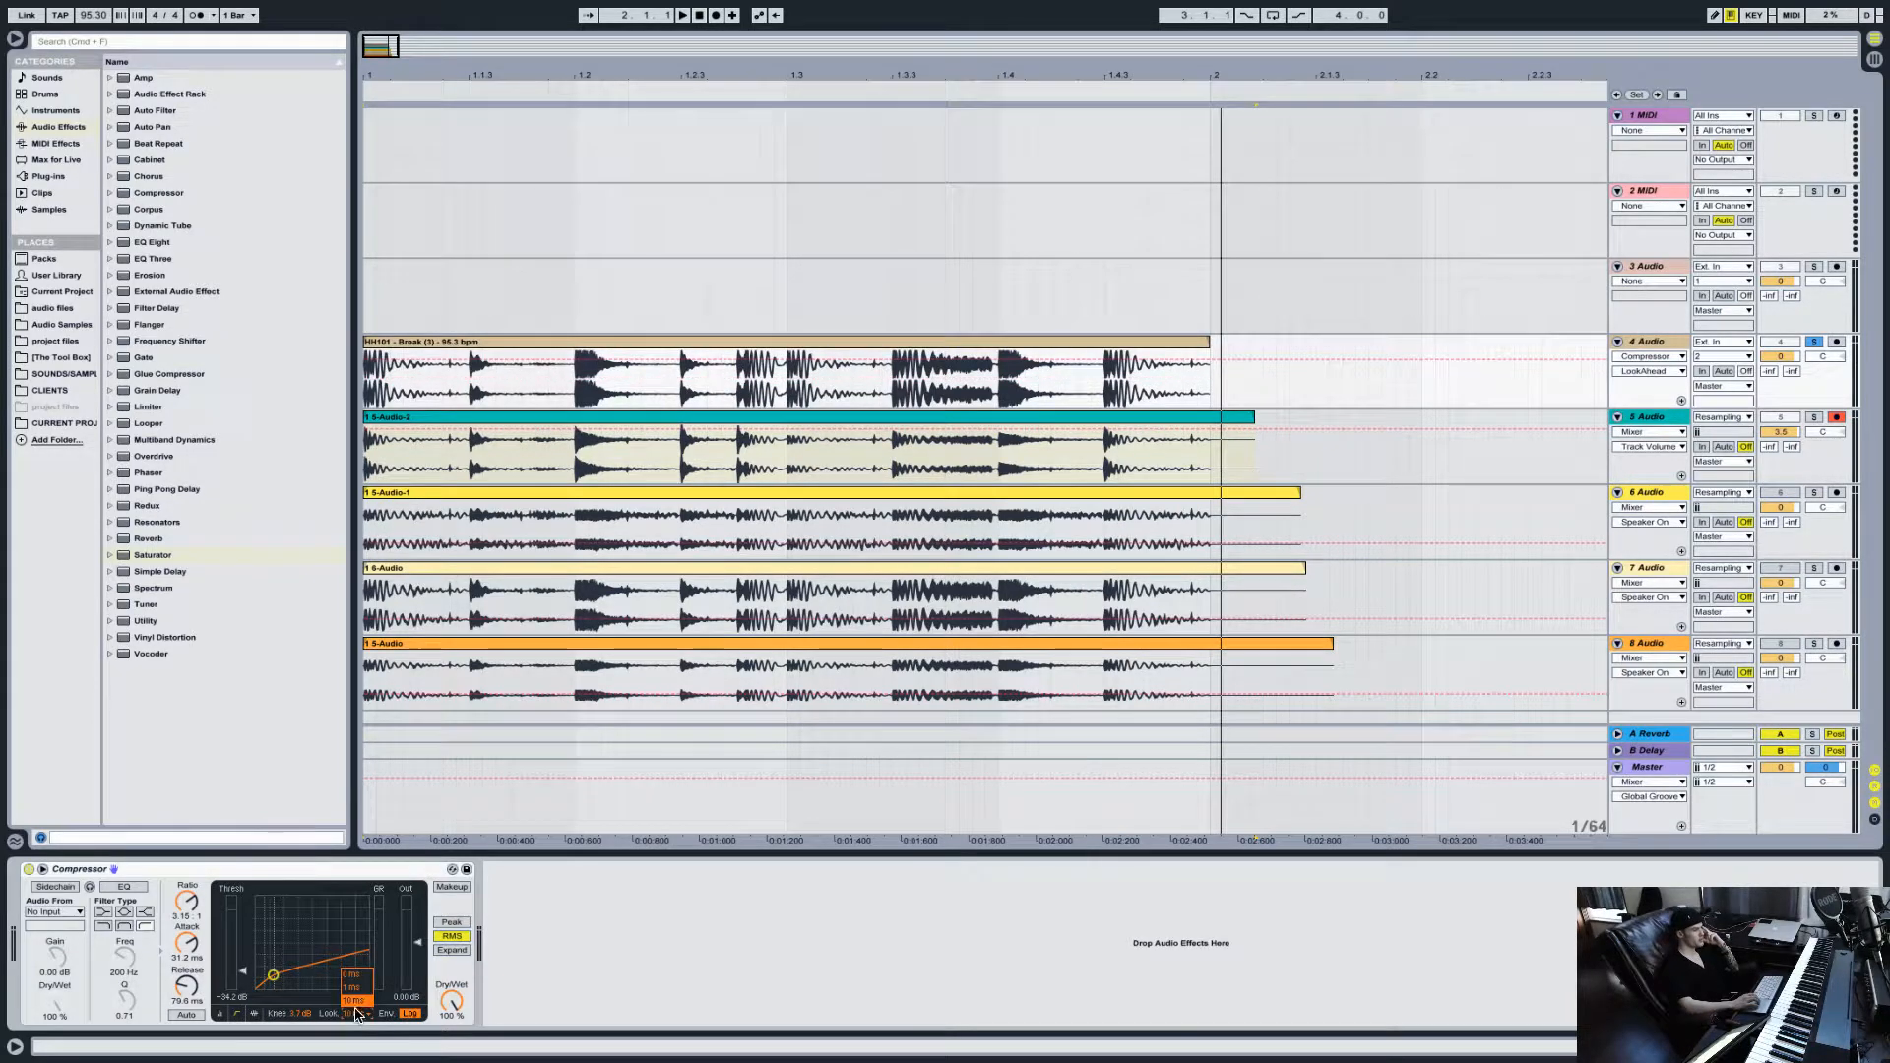
pyautogui.click(356, 1001)
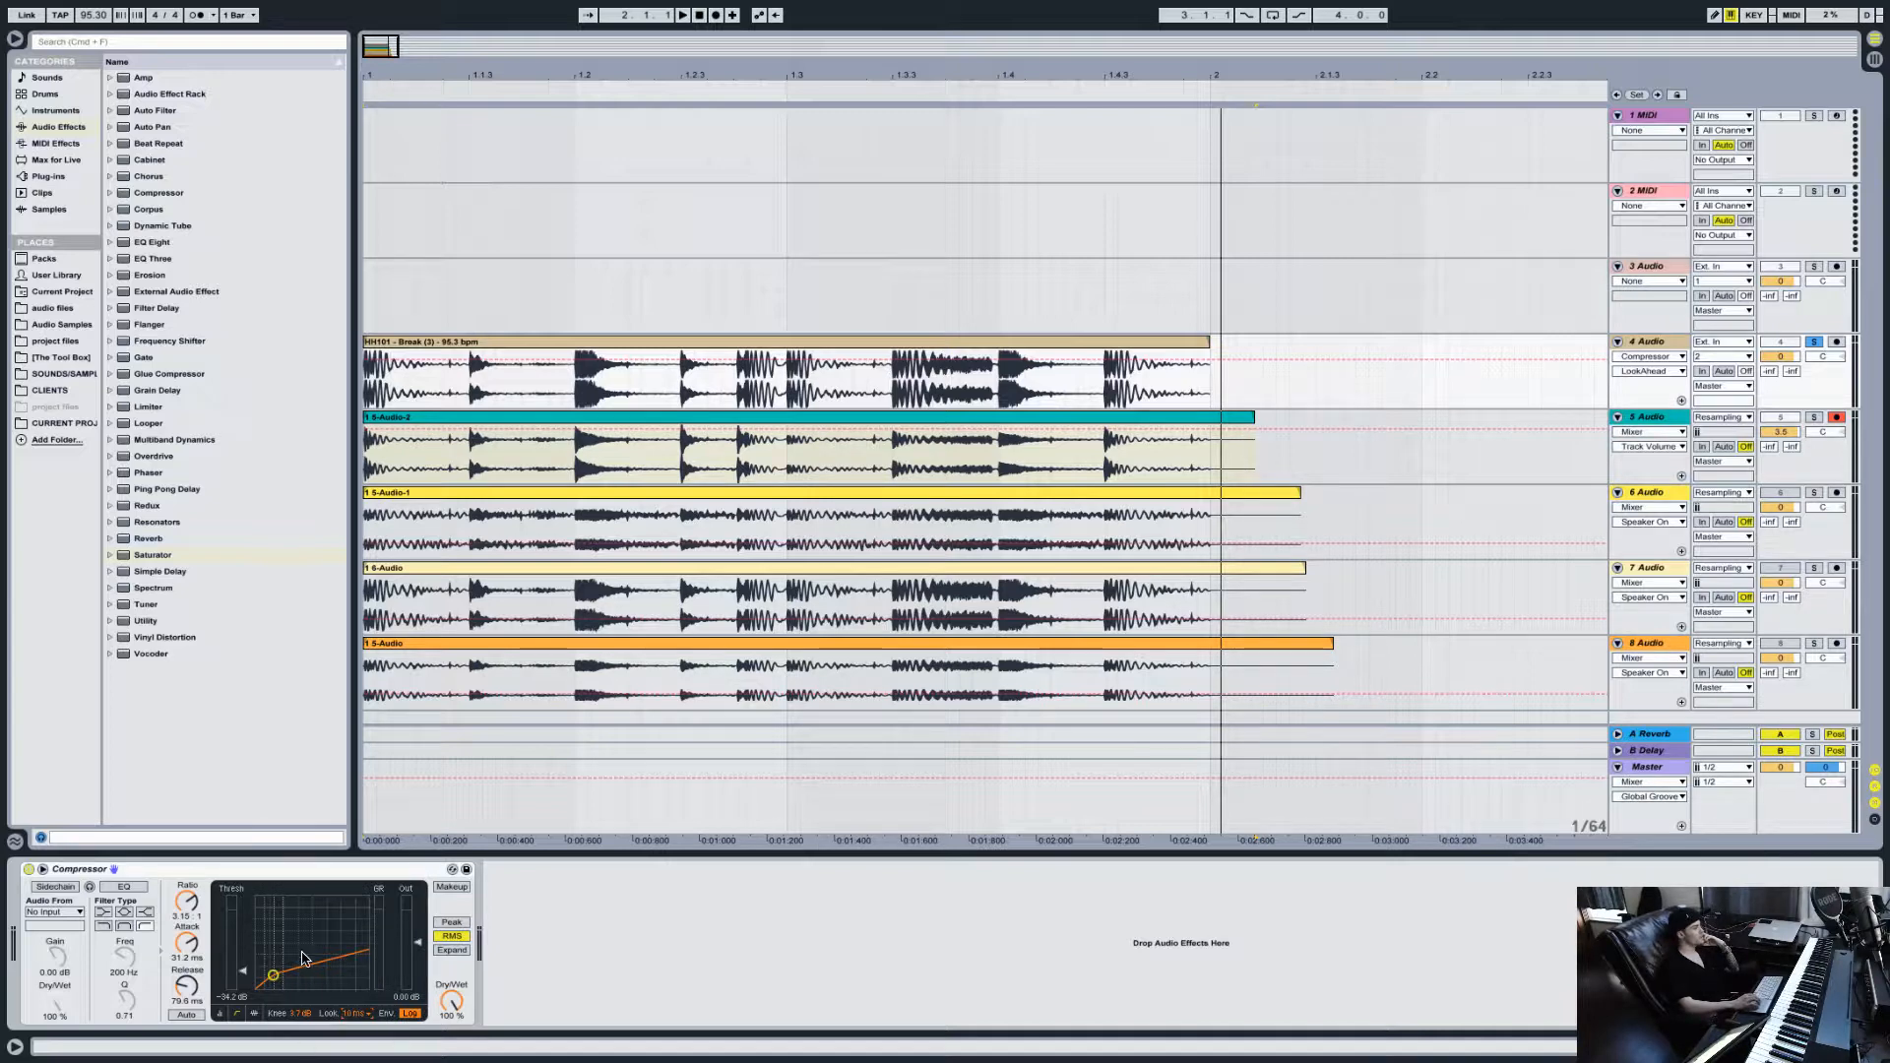
# Step: Set the Compressor's ratio to 3.60:1 and its threshold to -27.2 dB while playing the 4 Audio break
pyautogui.moveTo(202, 918); pyautogui.dragTo(202, 903)
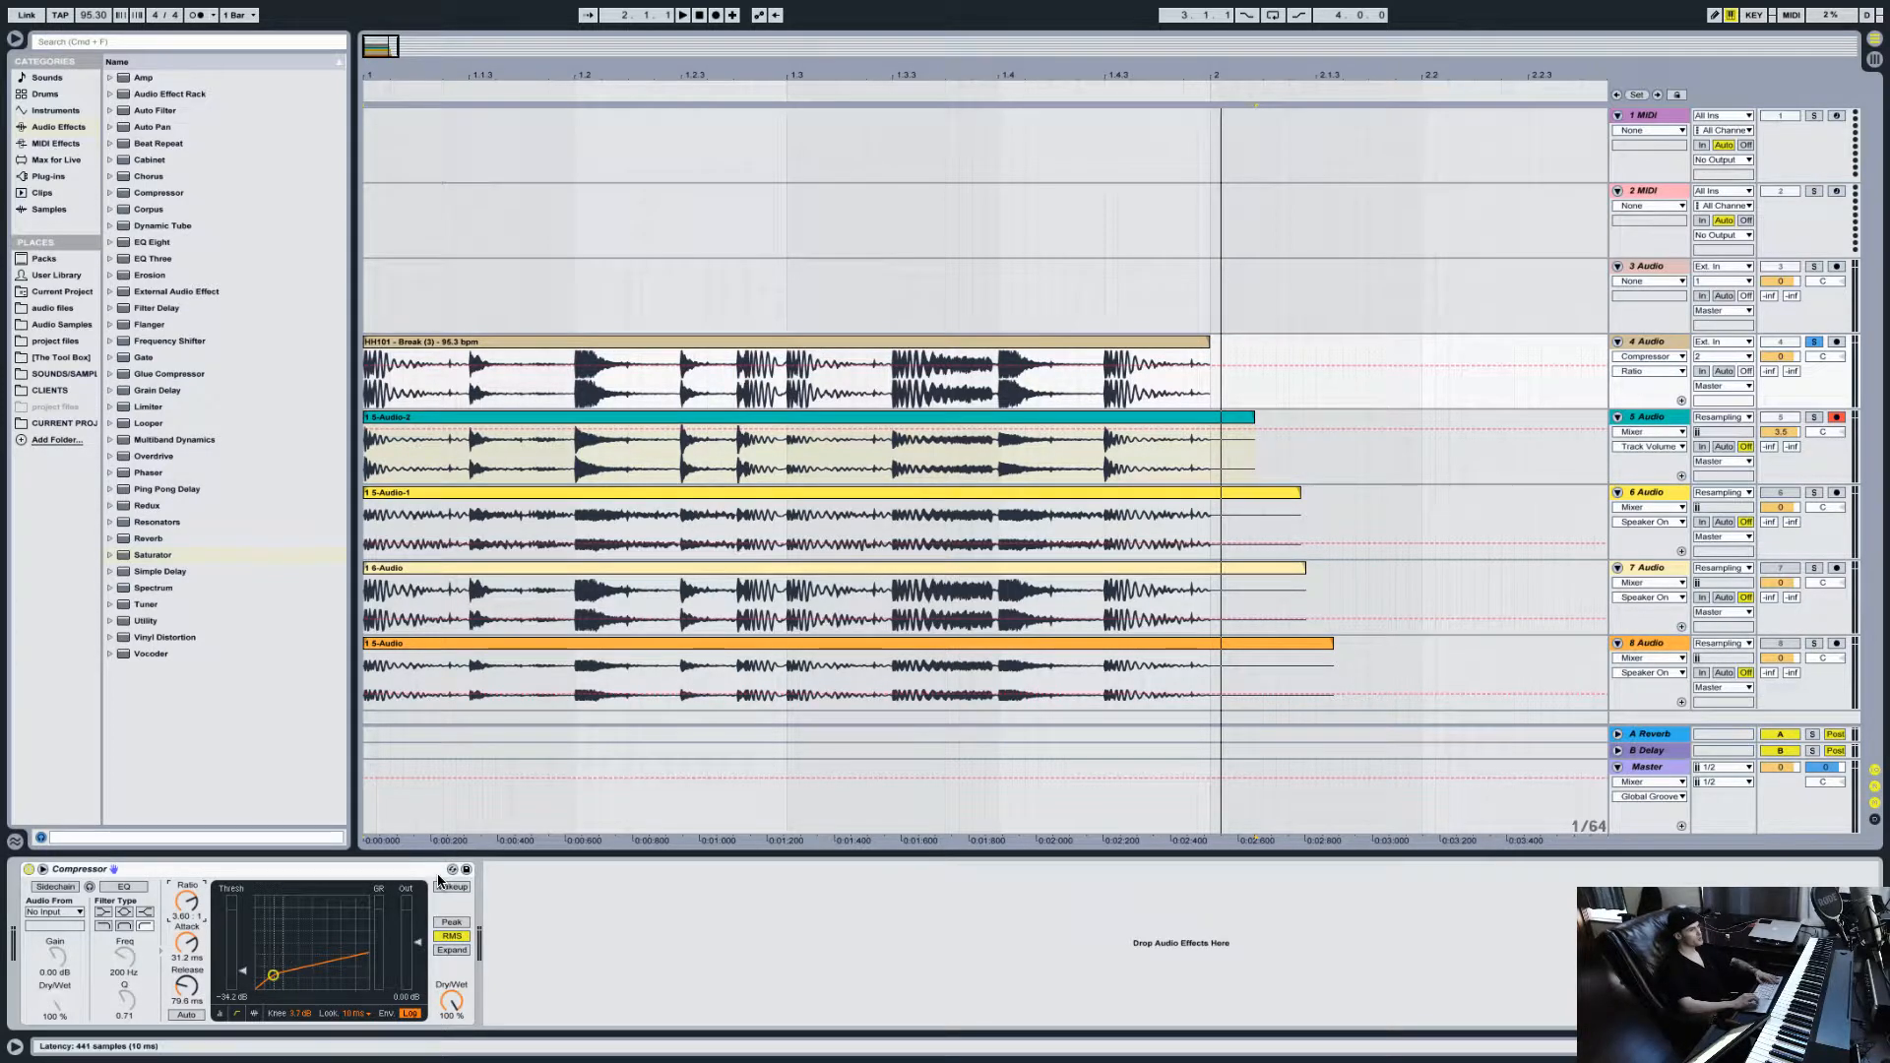
pyautogui.press('space')
pyautogui.moveTo(242, 970); pyautogui.dragTo(243, 968)
pyautogui.press('space')
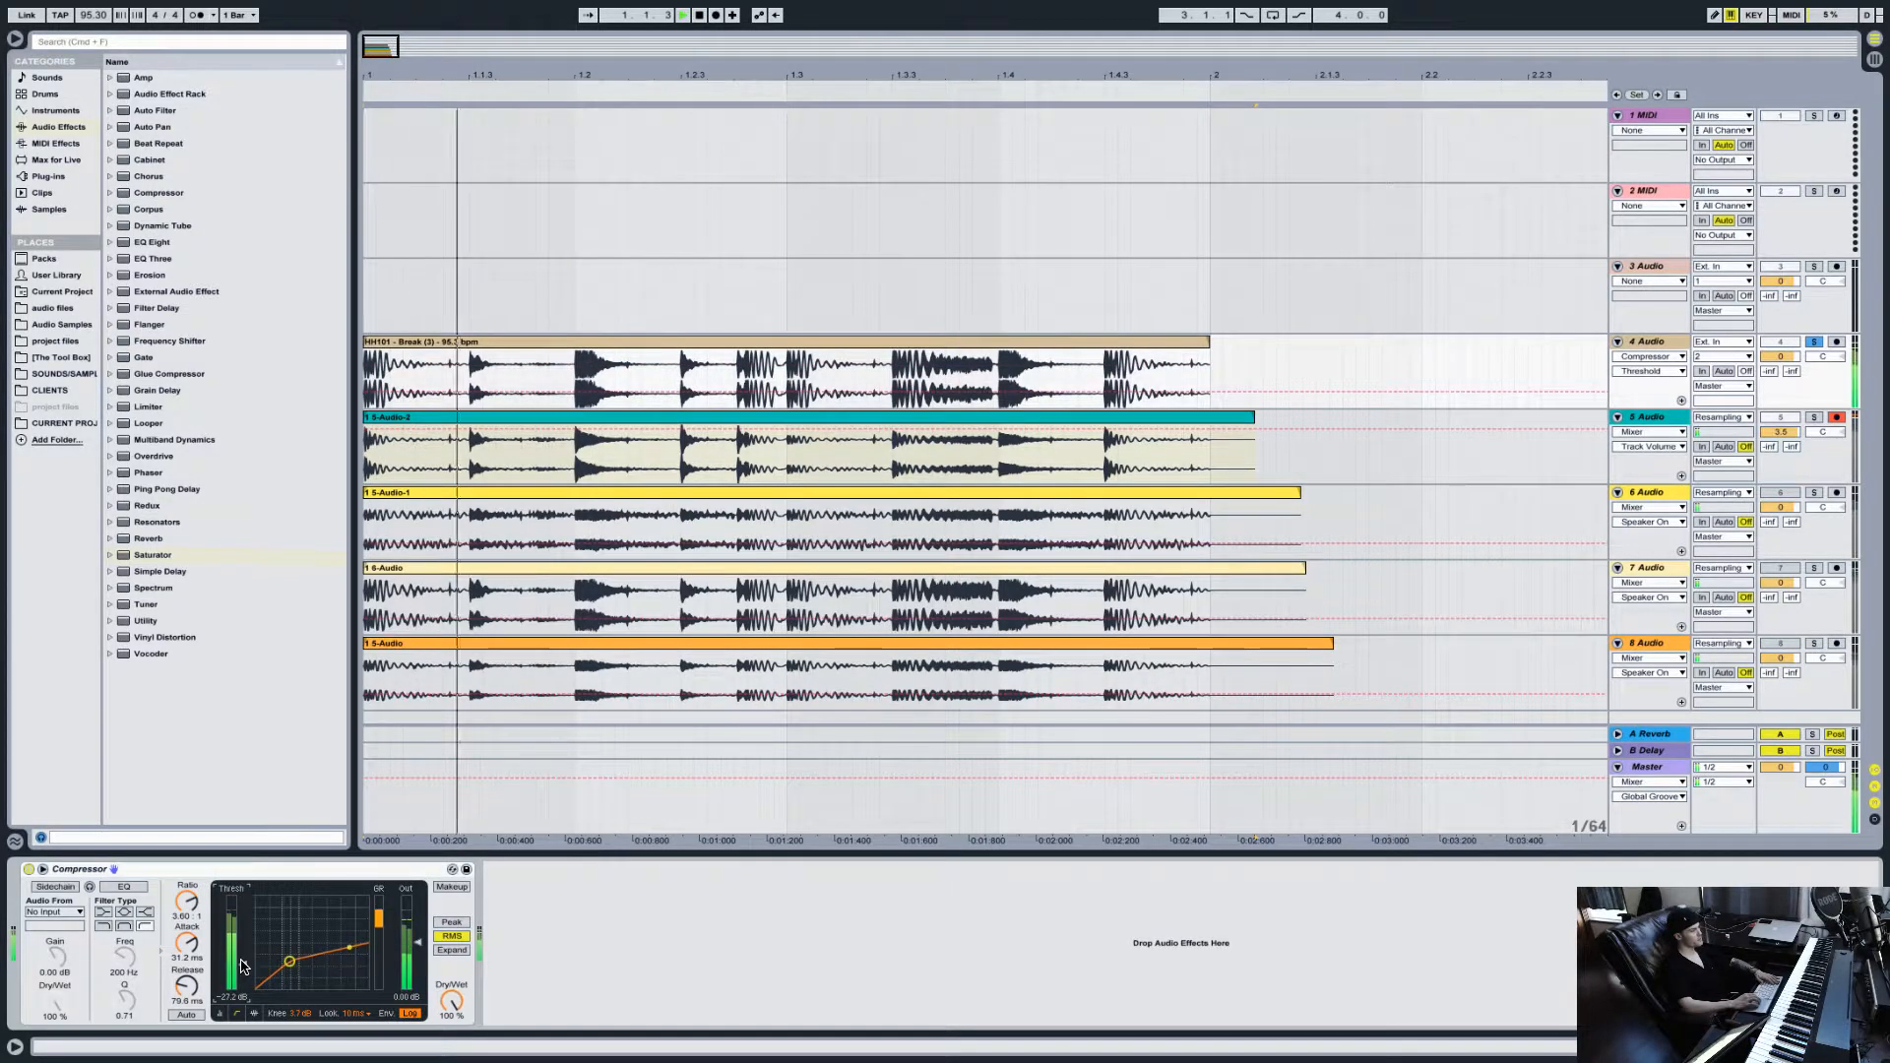
# Step: Compare the Compressor's Peak and RMS models by playing the 4 Audio break with each, ending on RMS
pyautogui.press('space')
pyautogui.click(445, 923)
pyautogui.press('space')
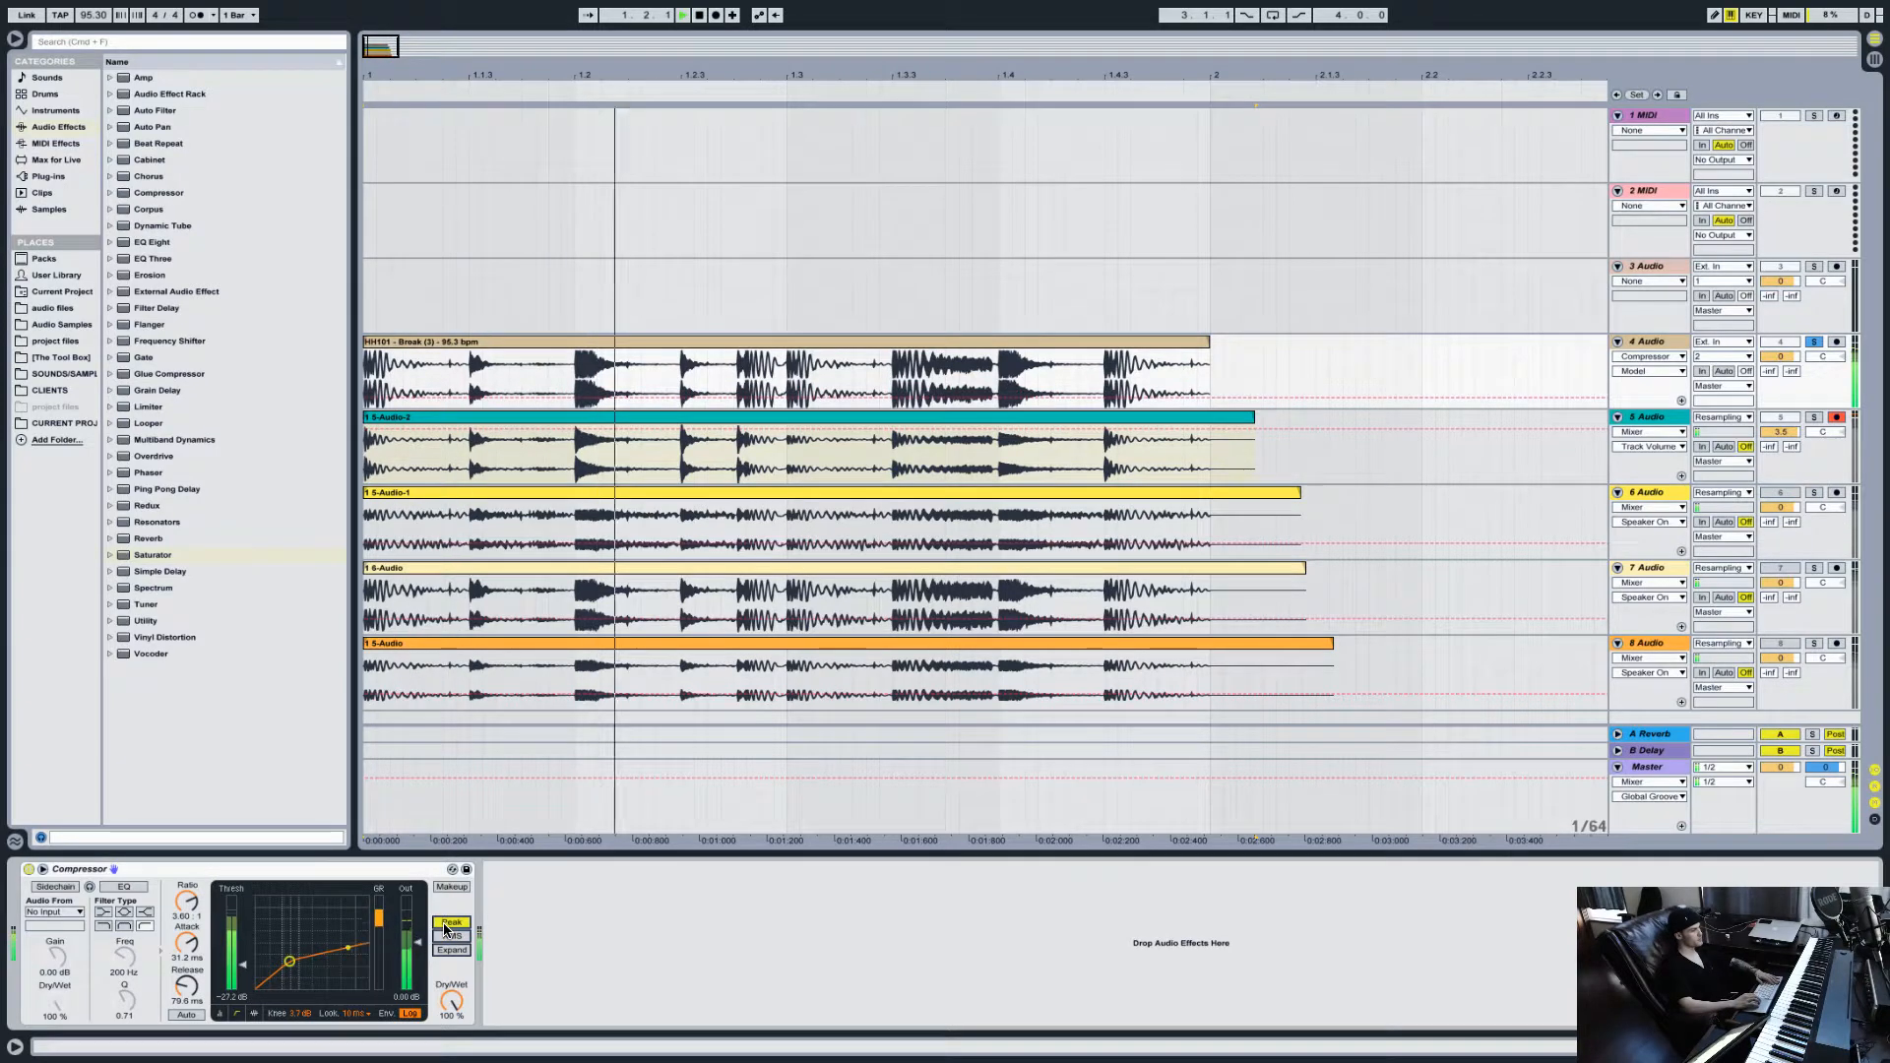
pyautogui.press('space')
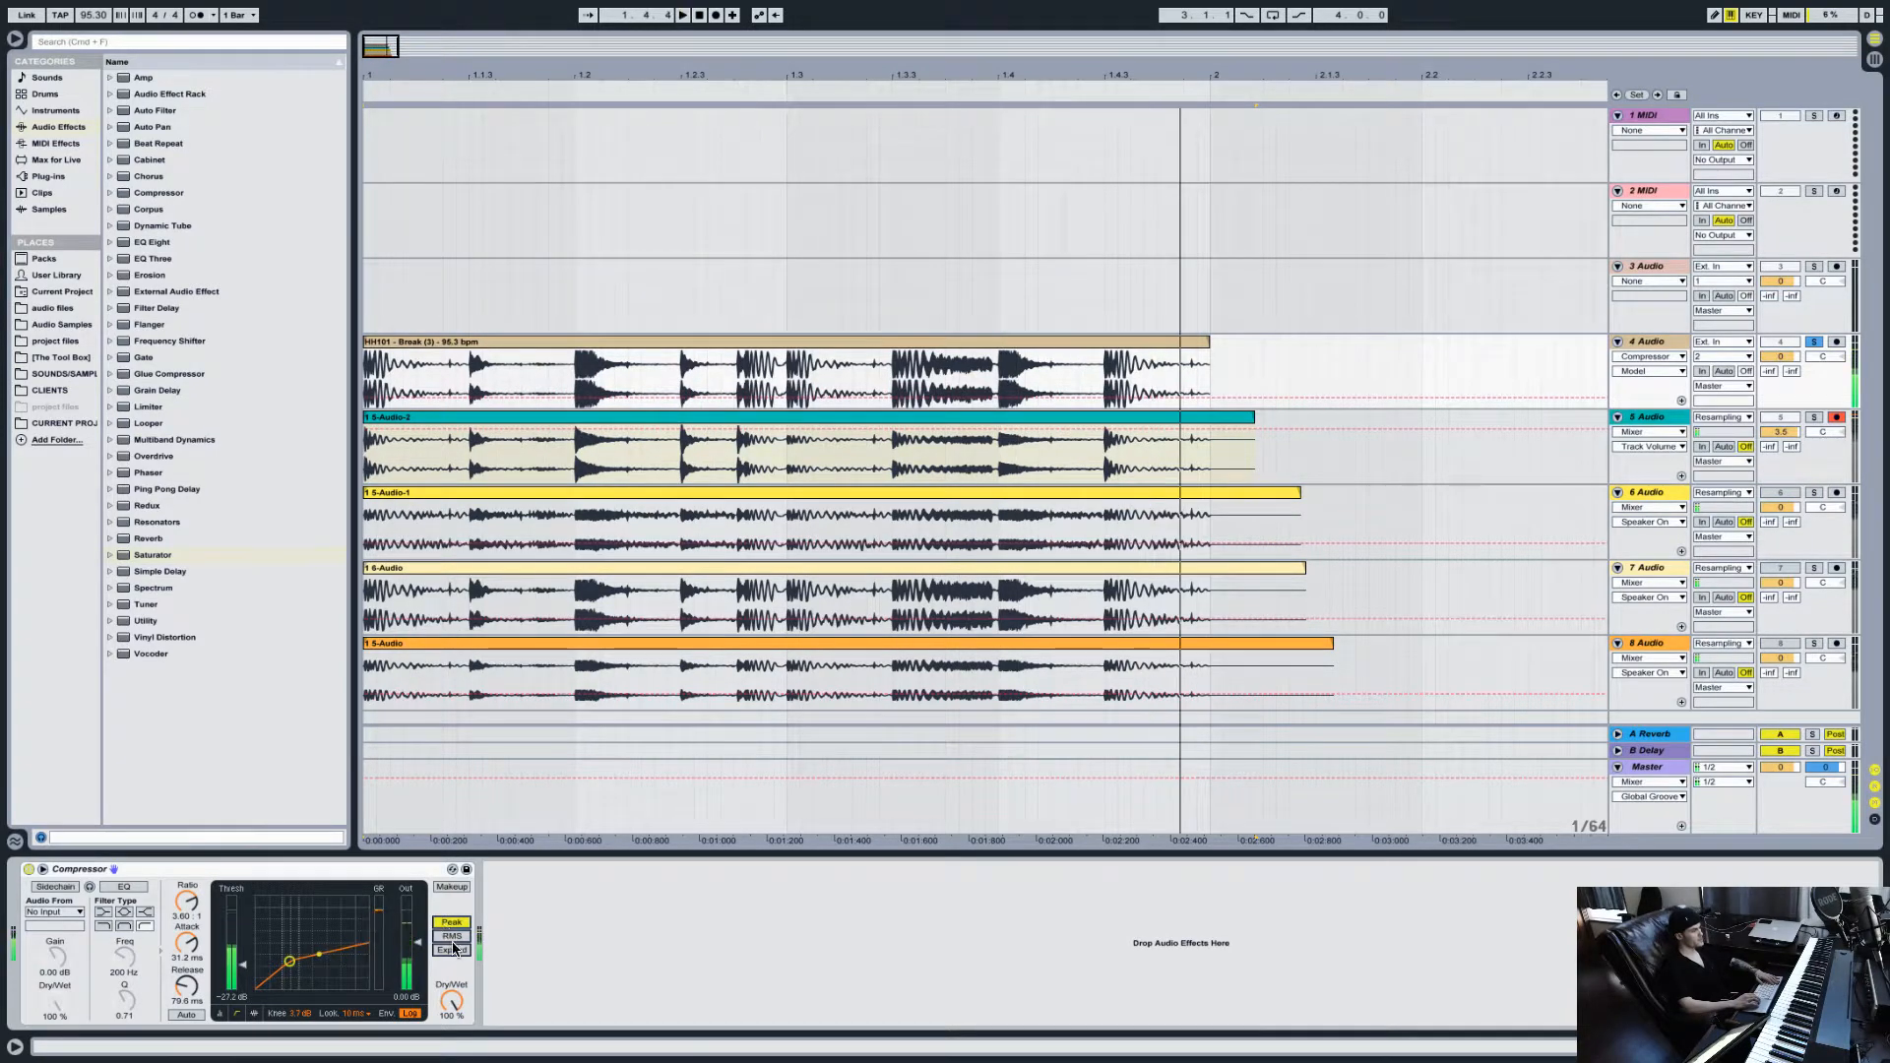
pyautogui.click(453, 936)
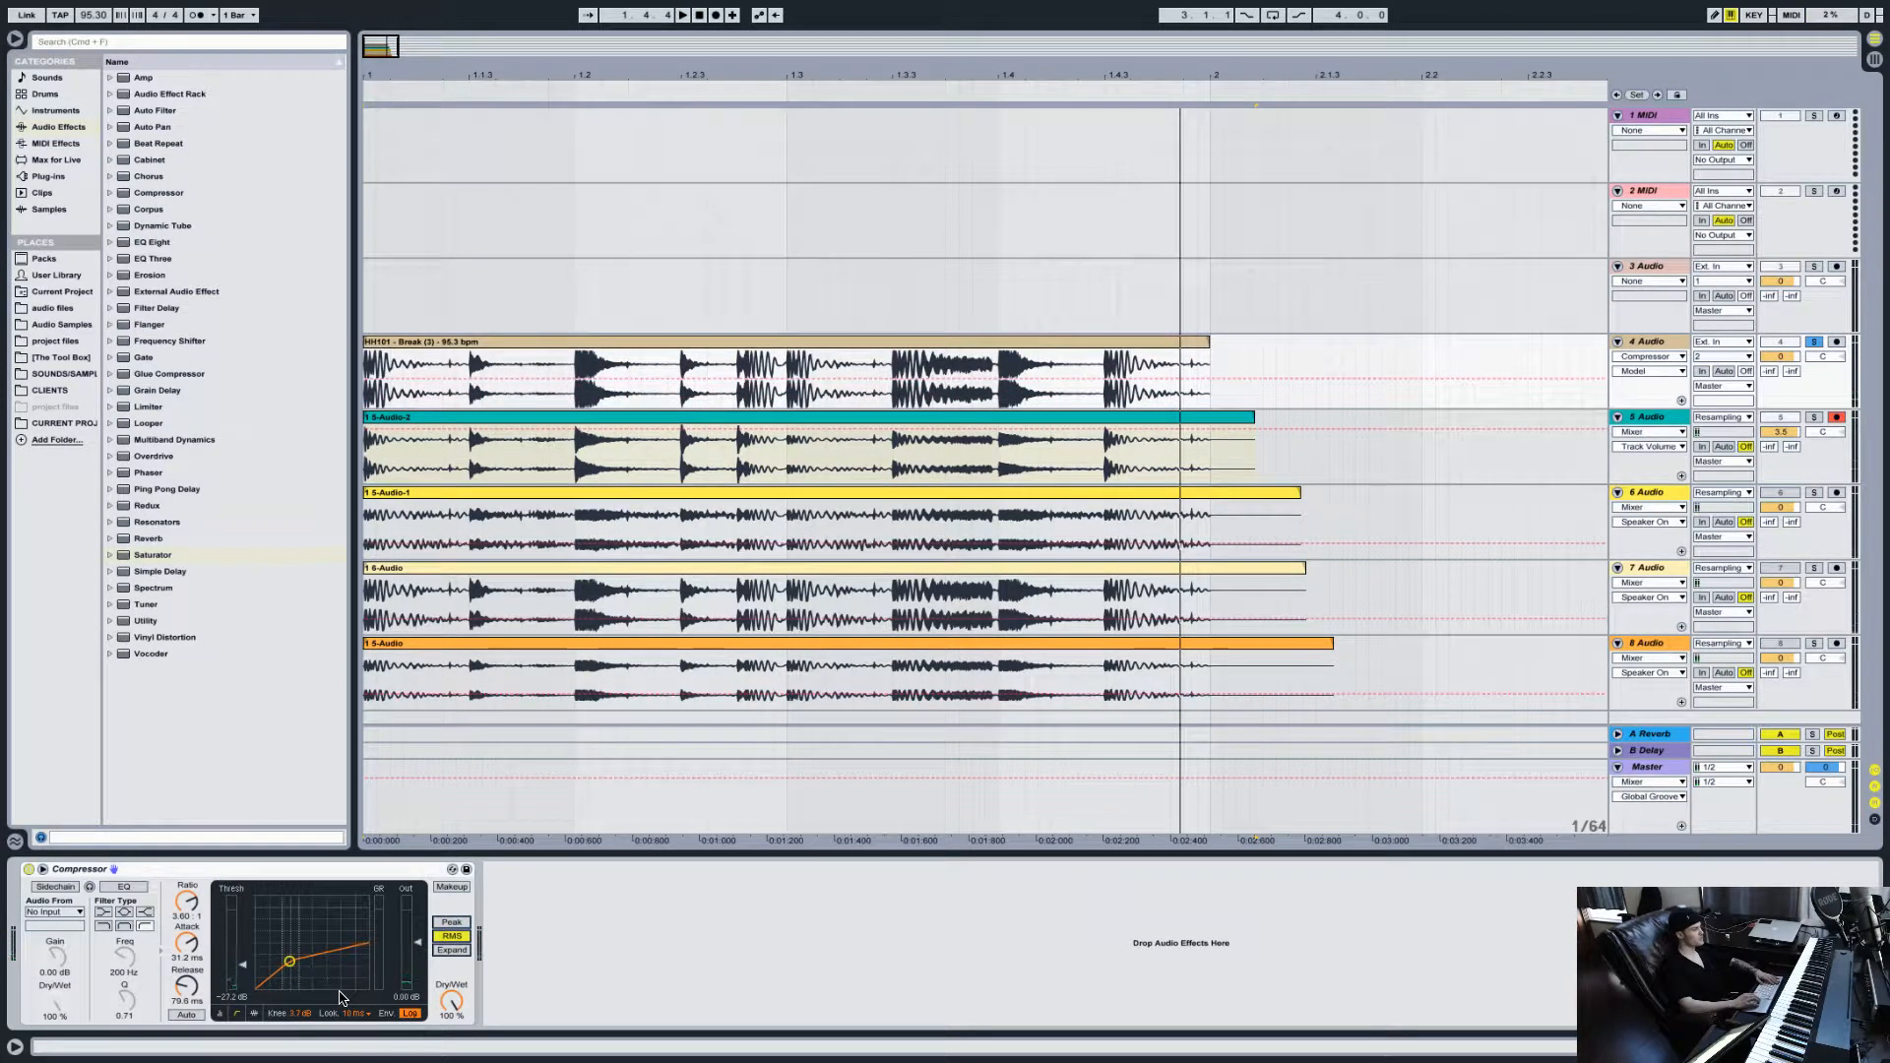
pyautogui.press('space')
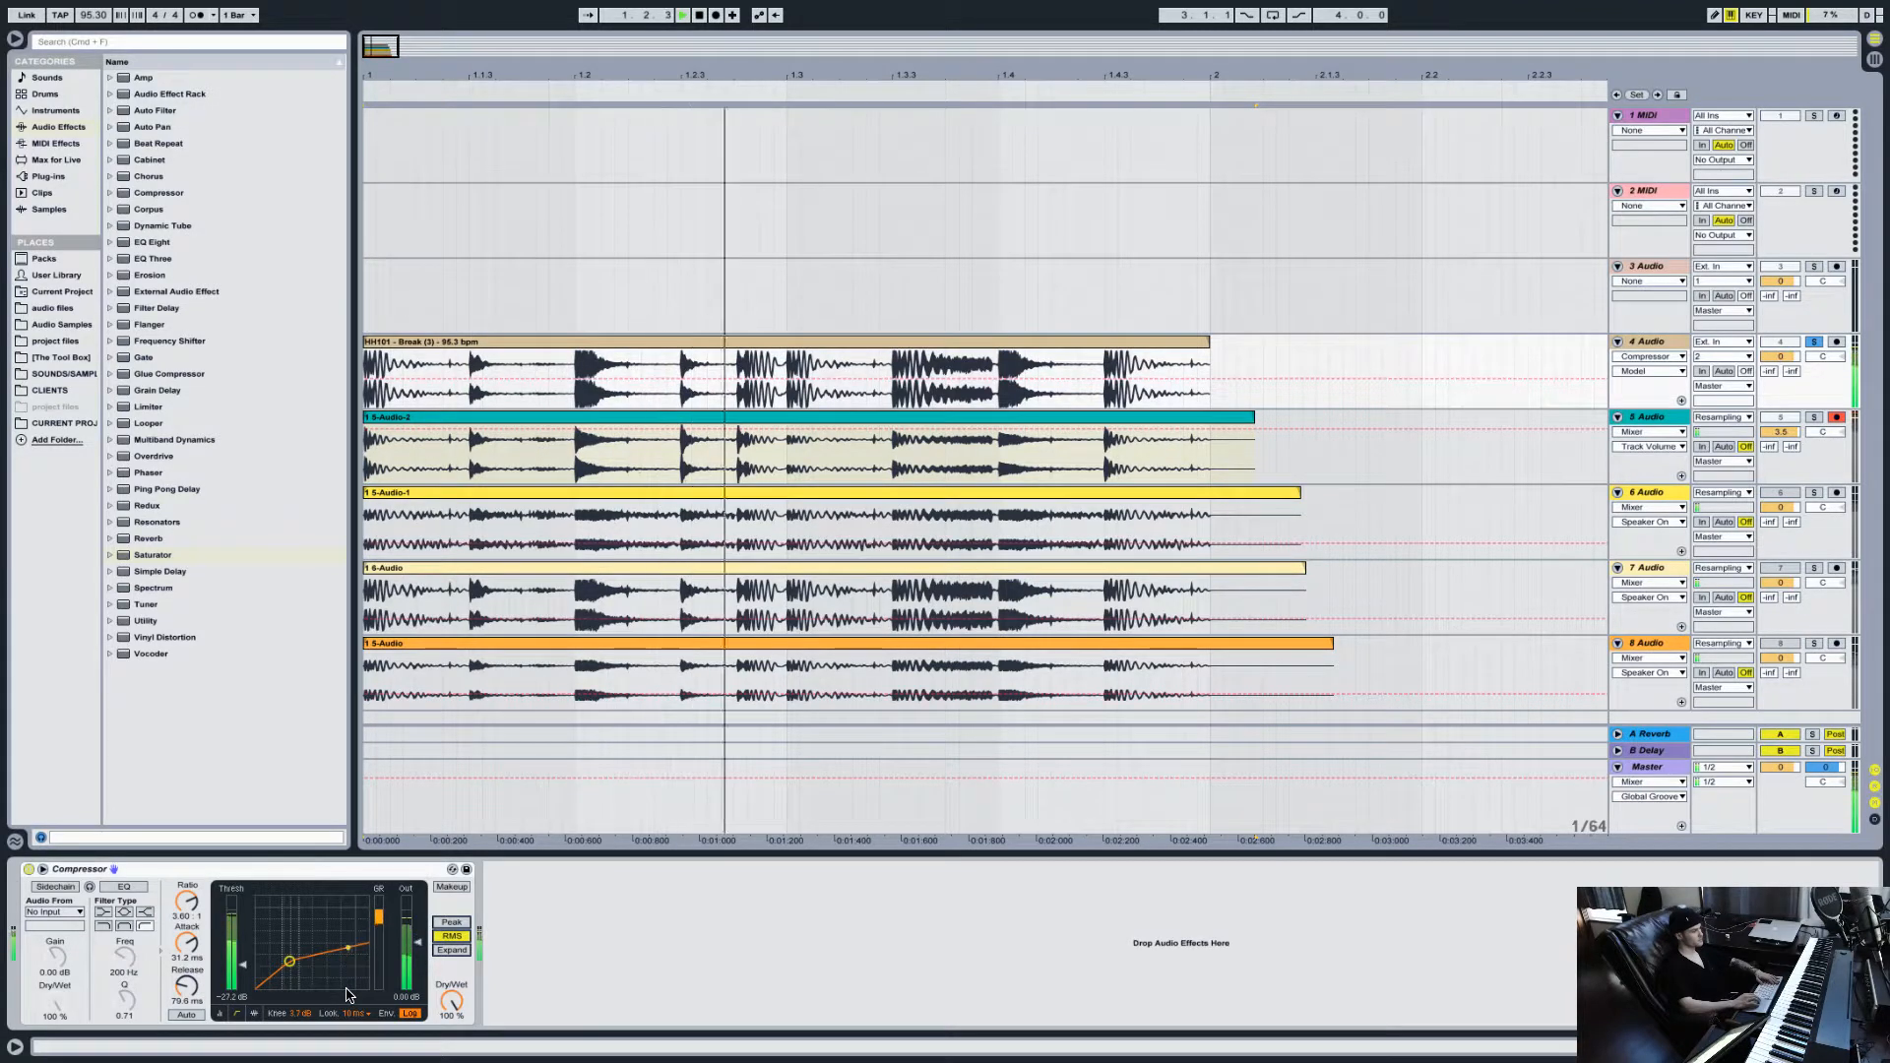
pyautogui.press('space')
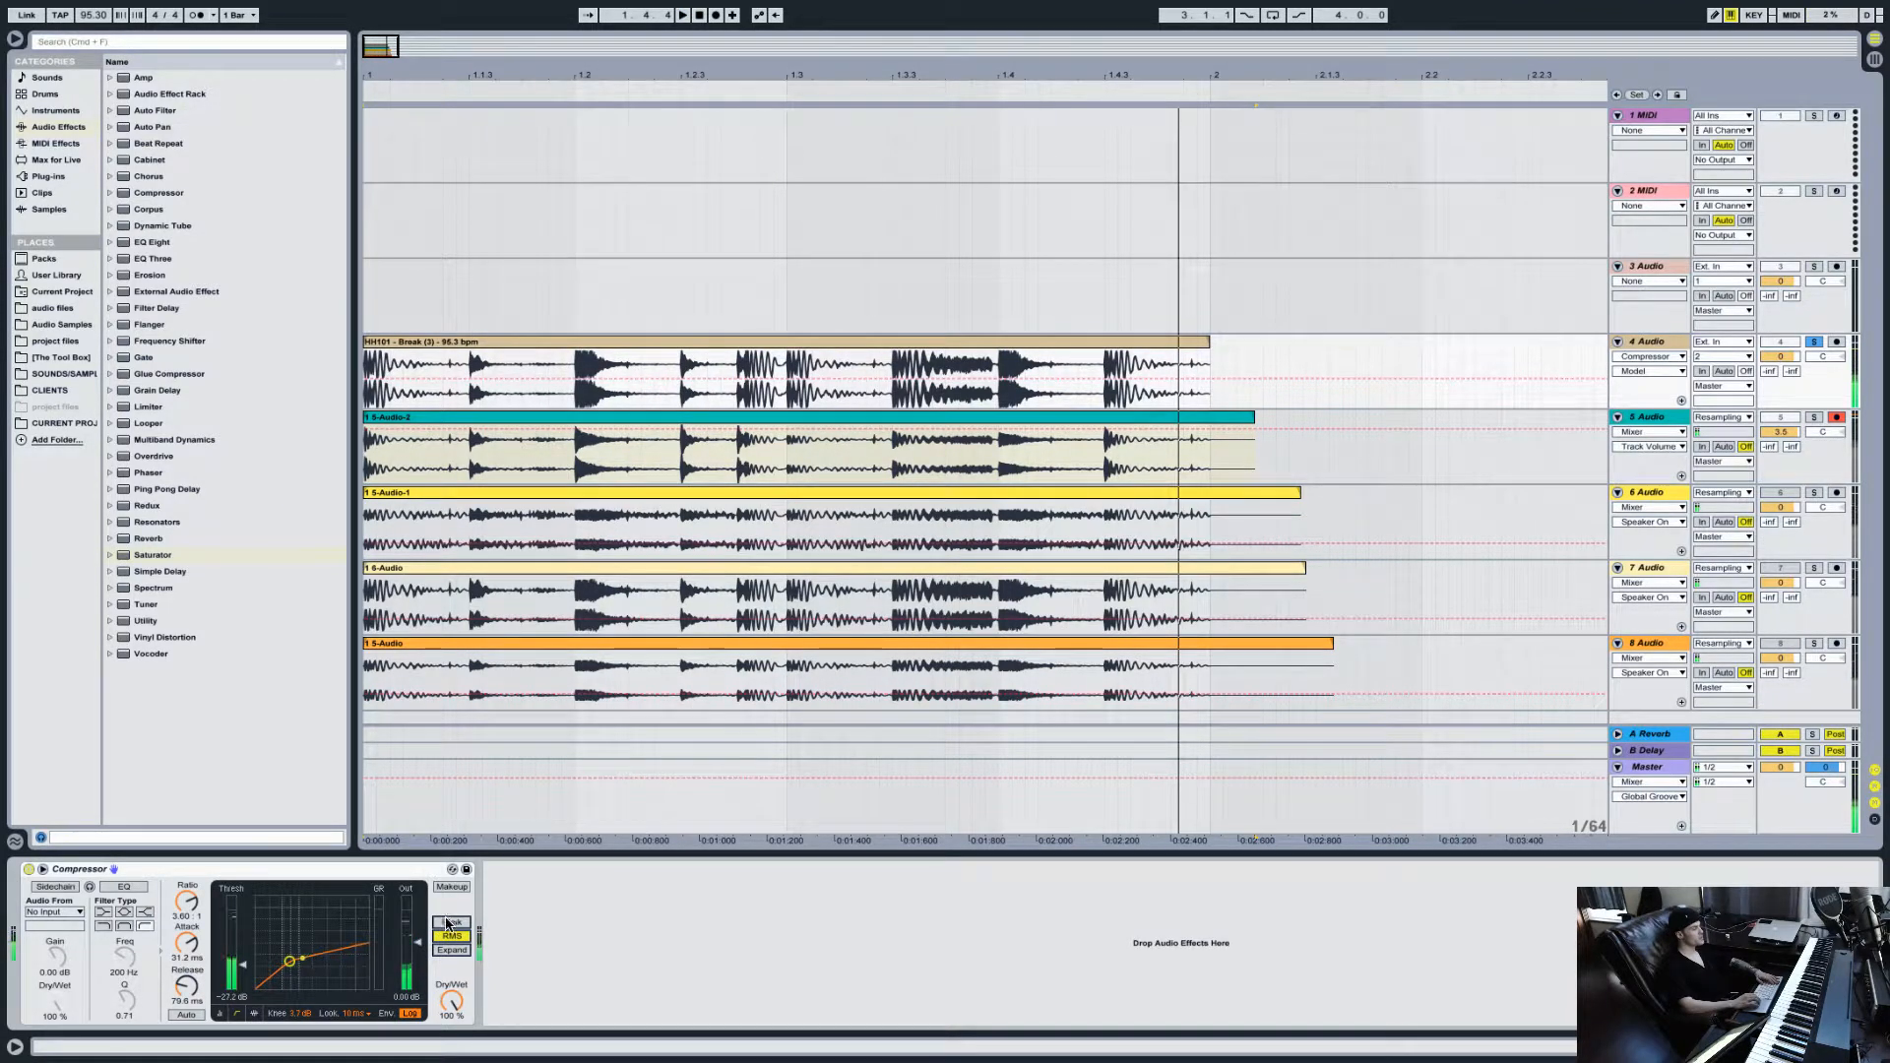
# Step: Toggle the Compressor's envelope mode between Lin and Log, leave it on Lin, and play the 4 Audio break
pyautogui.click(412, 1014)
pyautogui.click(412, 1014)
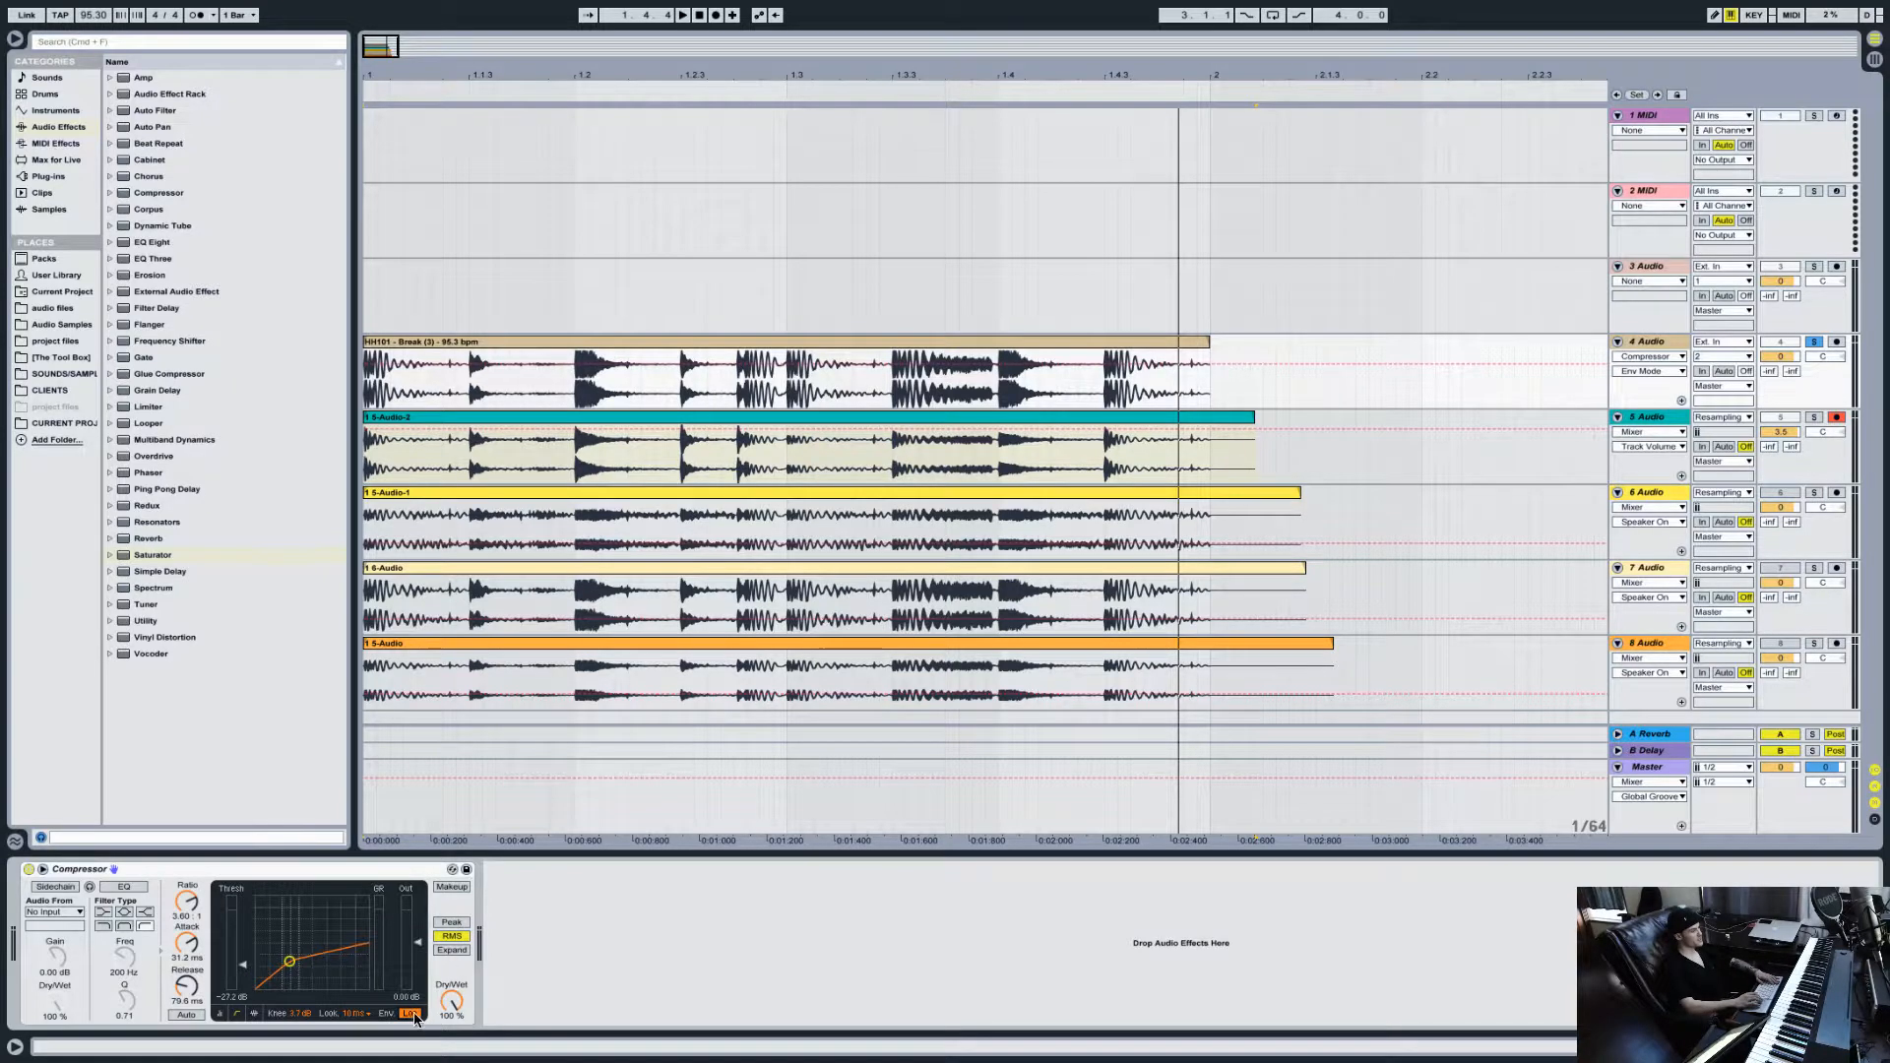
pyautogui.click(412, 1014)
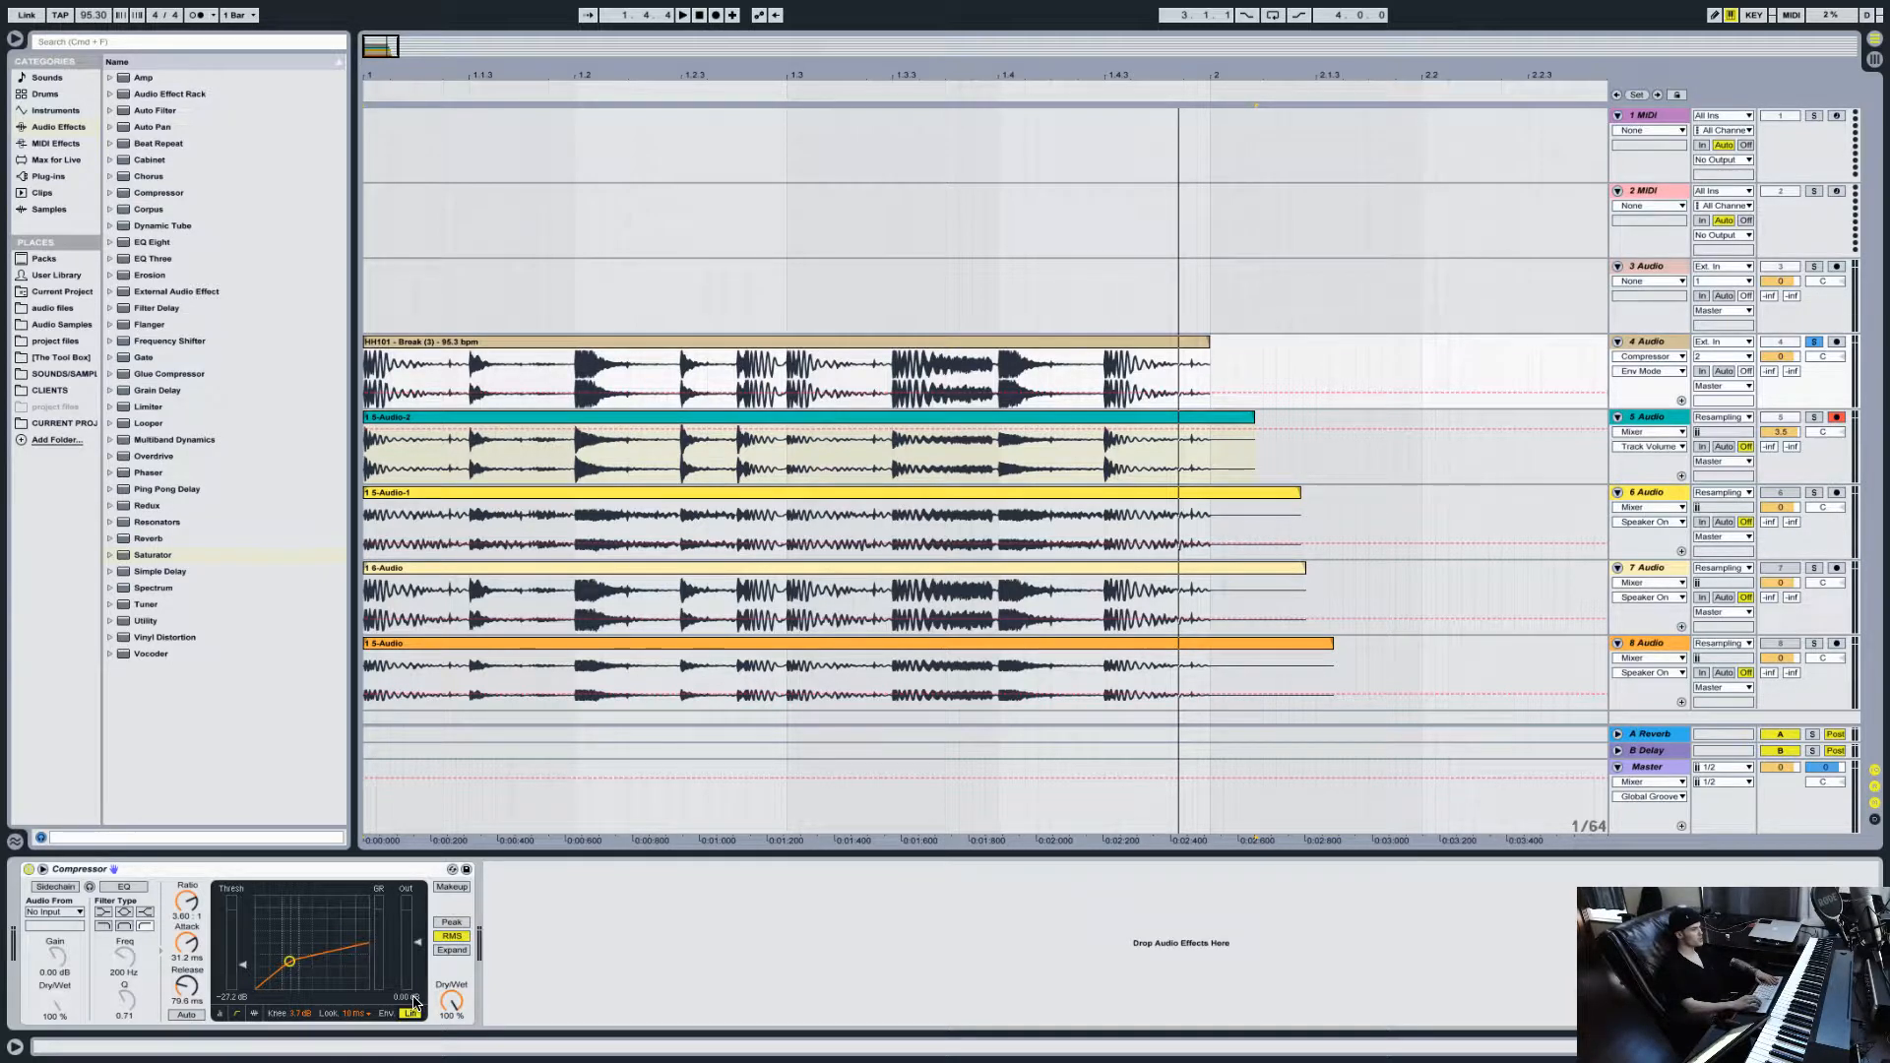
pyautogui.press('space')
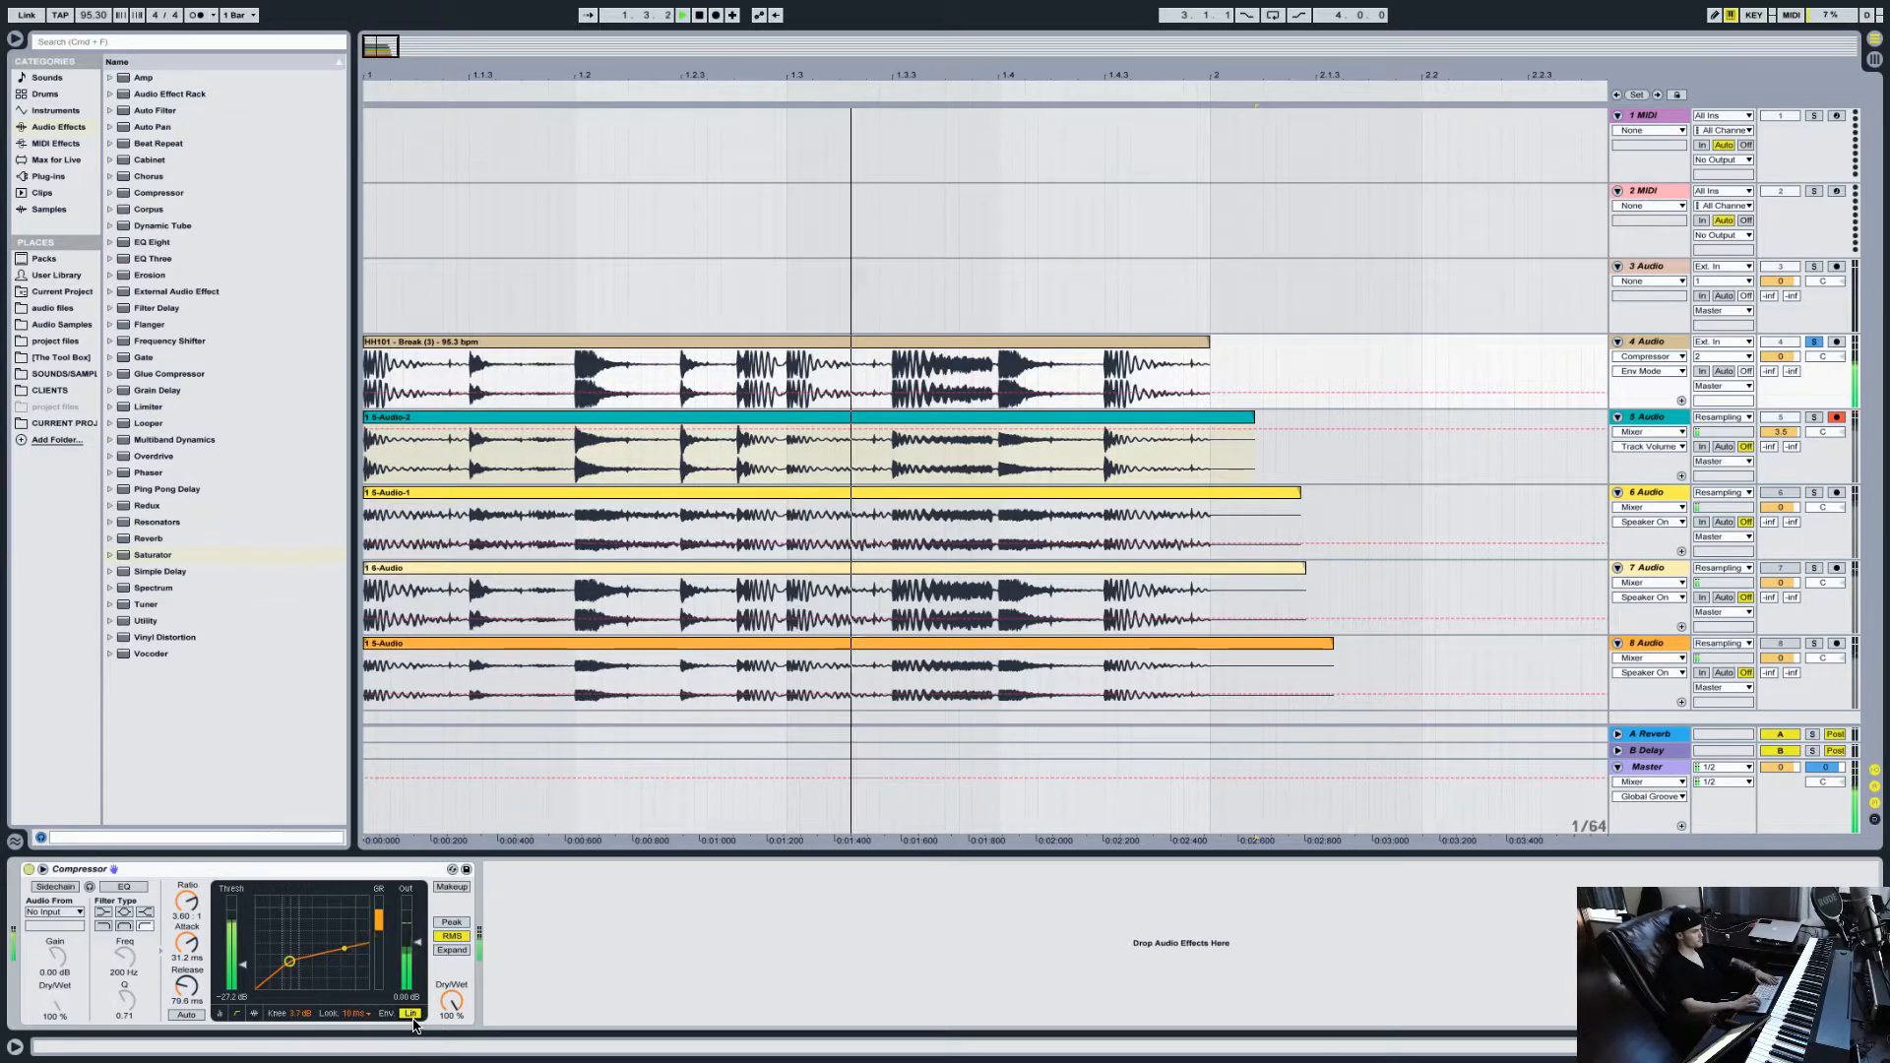
# Step: Set the Compressor's attack to 44.8 ms and restart playback of the drum break
pyautogui.press('space')
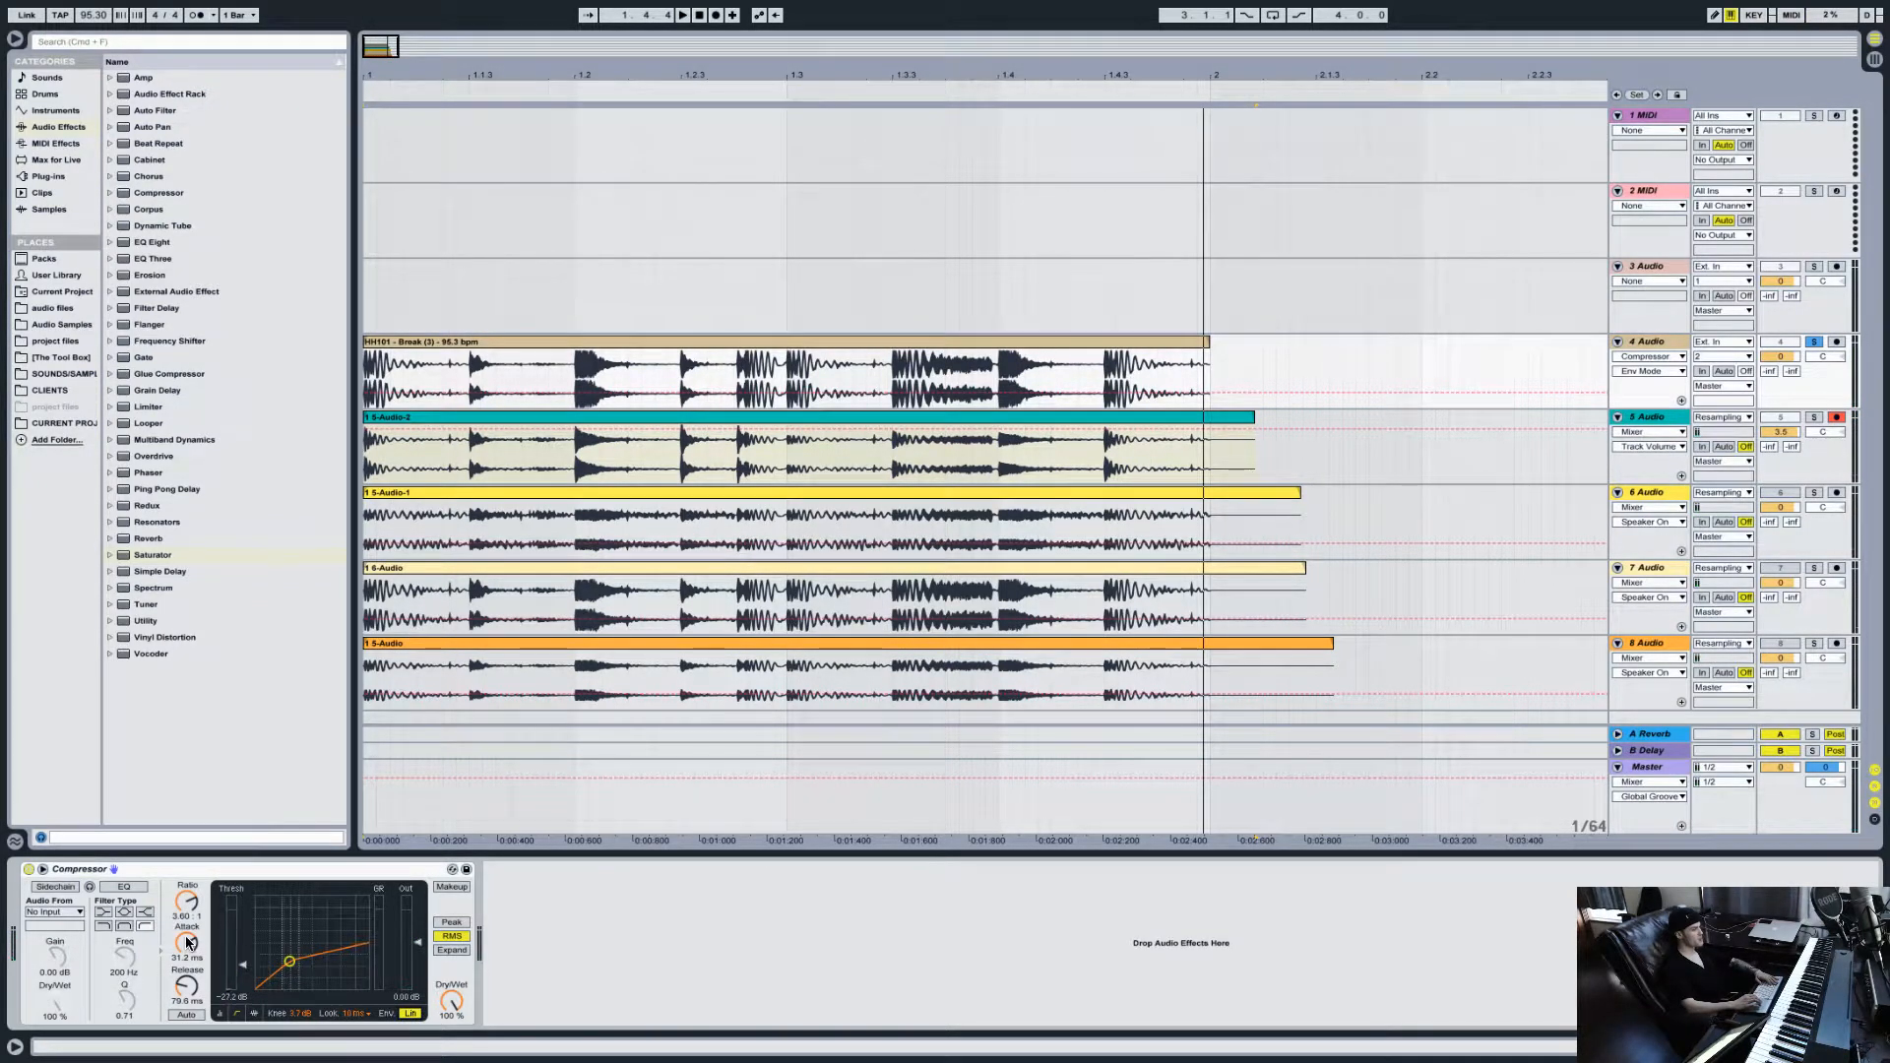
pyautogui.moveTo(187, 942); pyautogui.dragTo(187, 925)
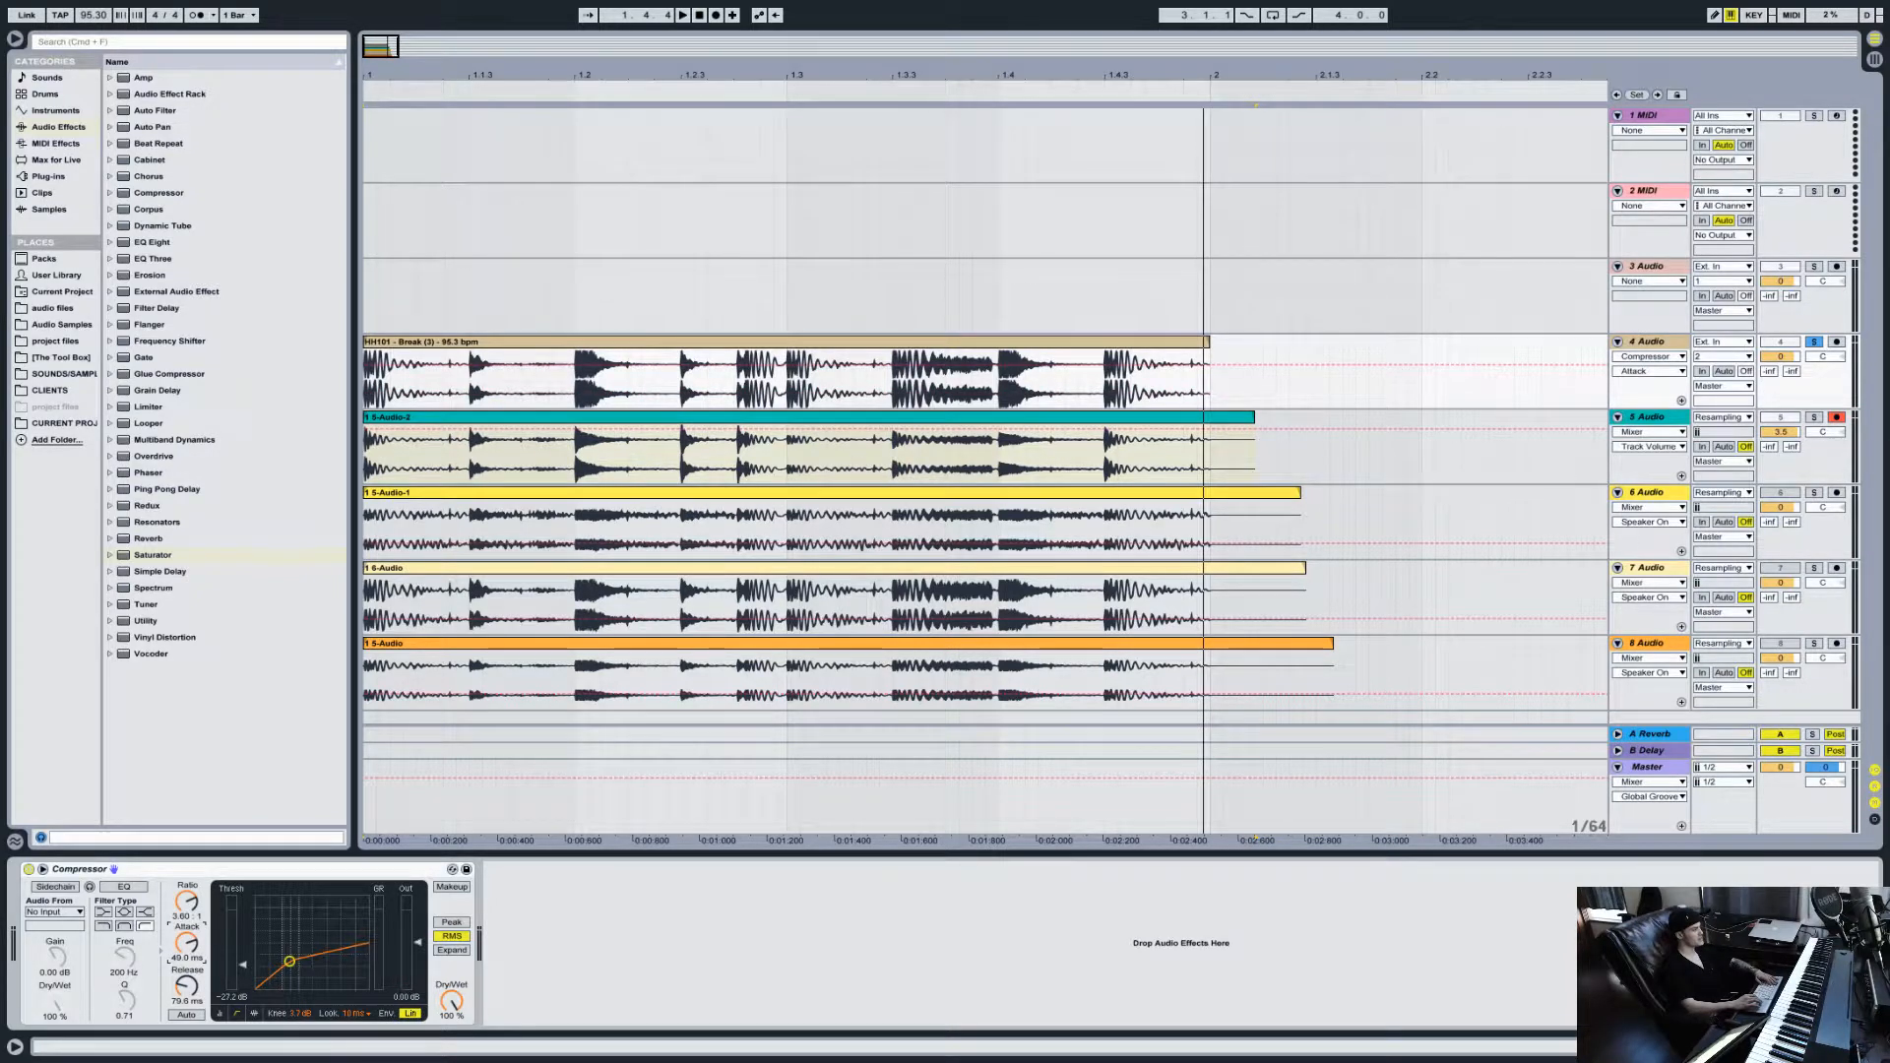
pyautogui.press('space')
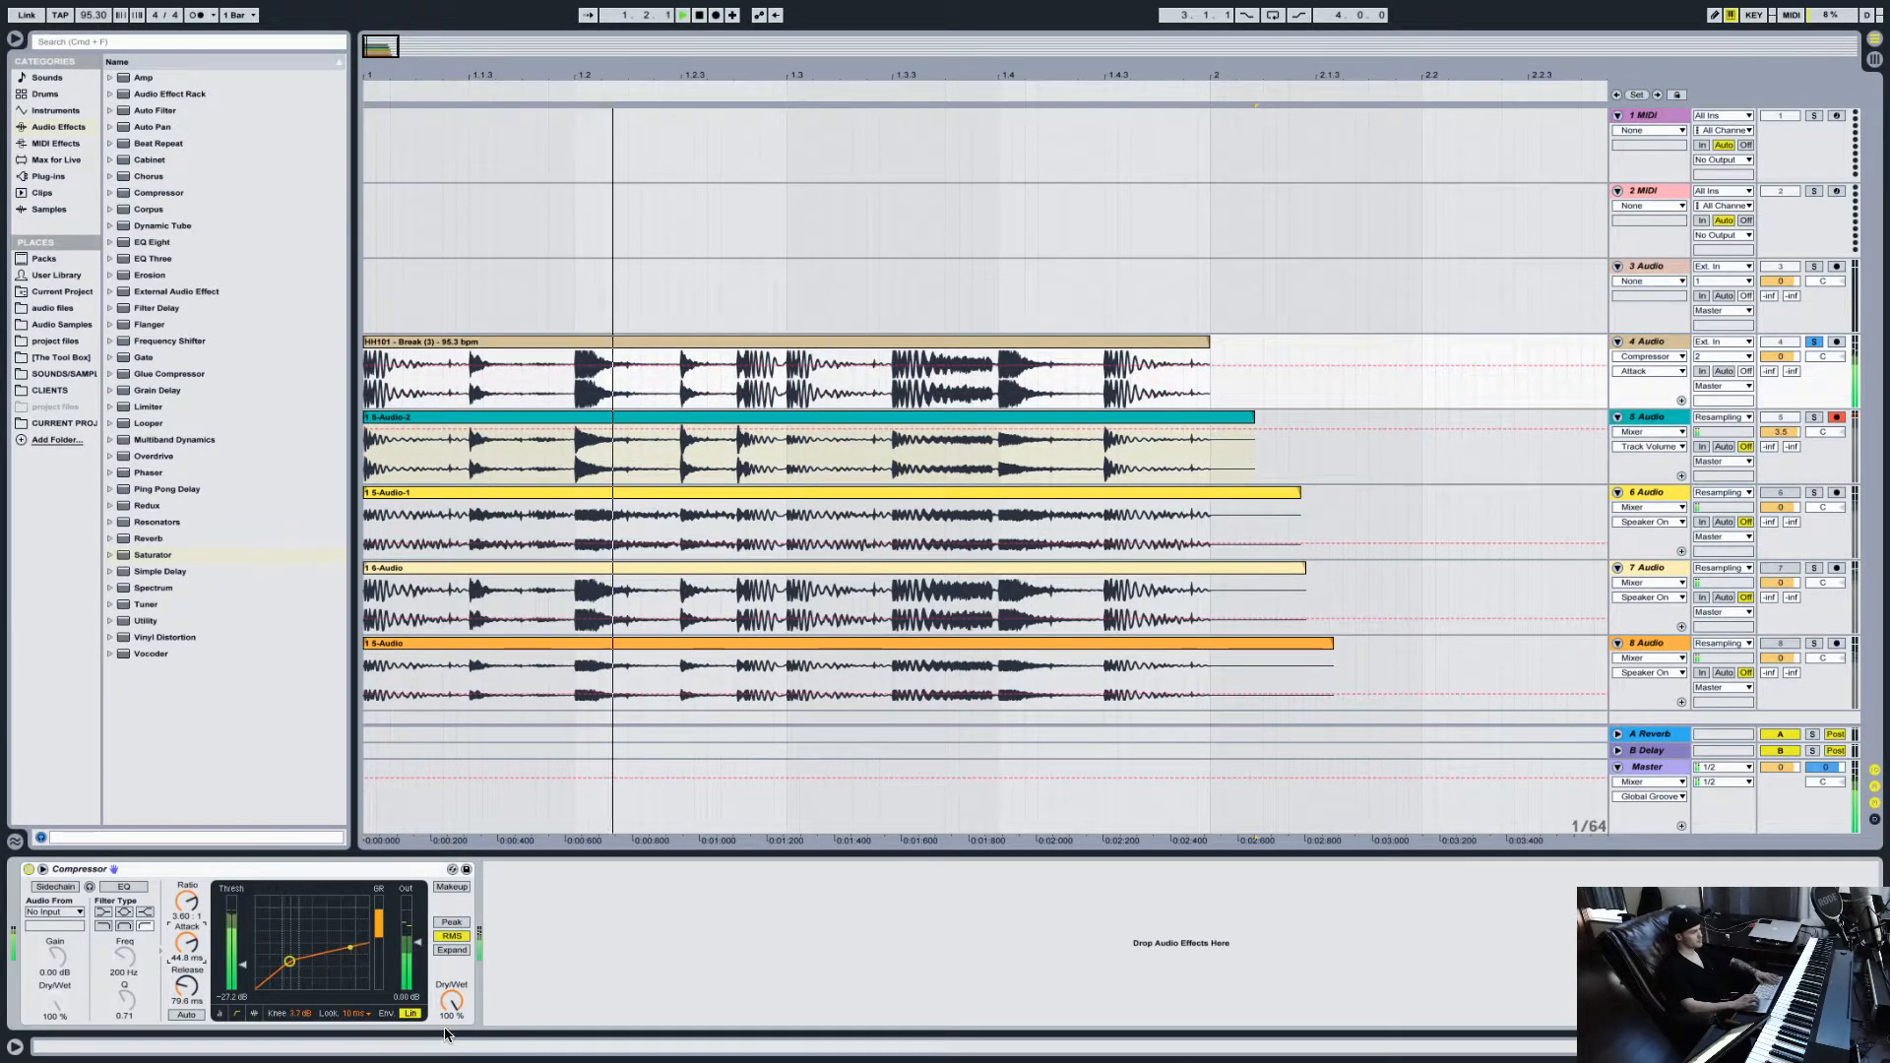
# Step: Switch the Compressor's envelope mode to Log and audition the drum break
pyautogui.click(411, 1013)
pyautogui.press('space')
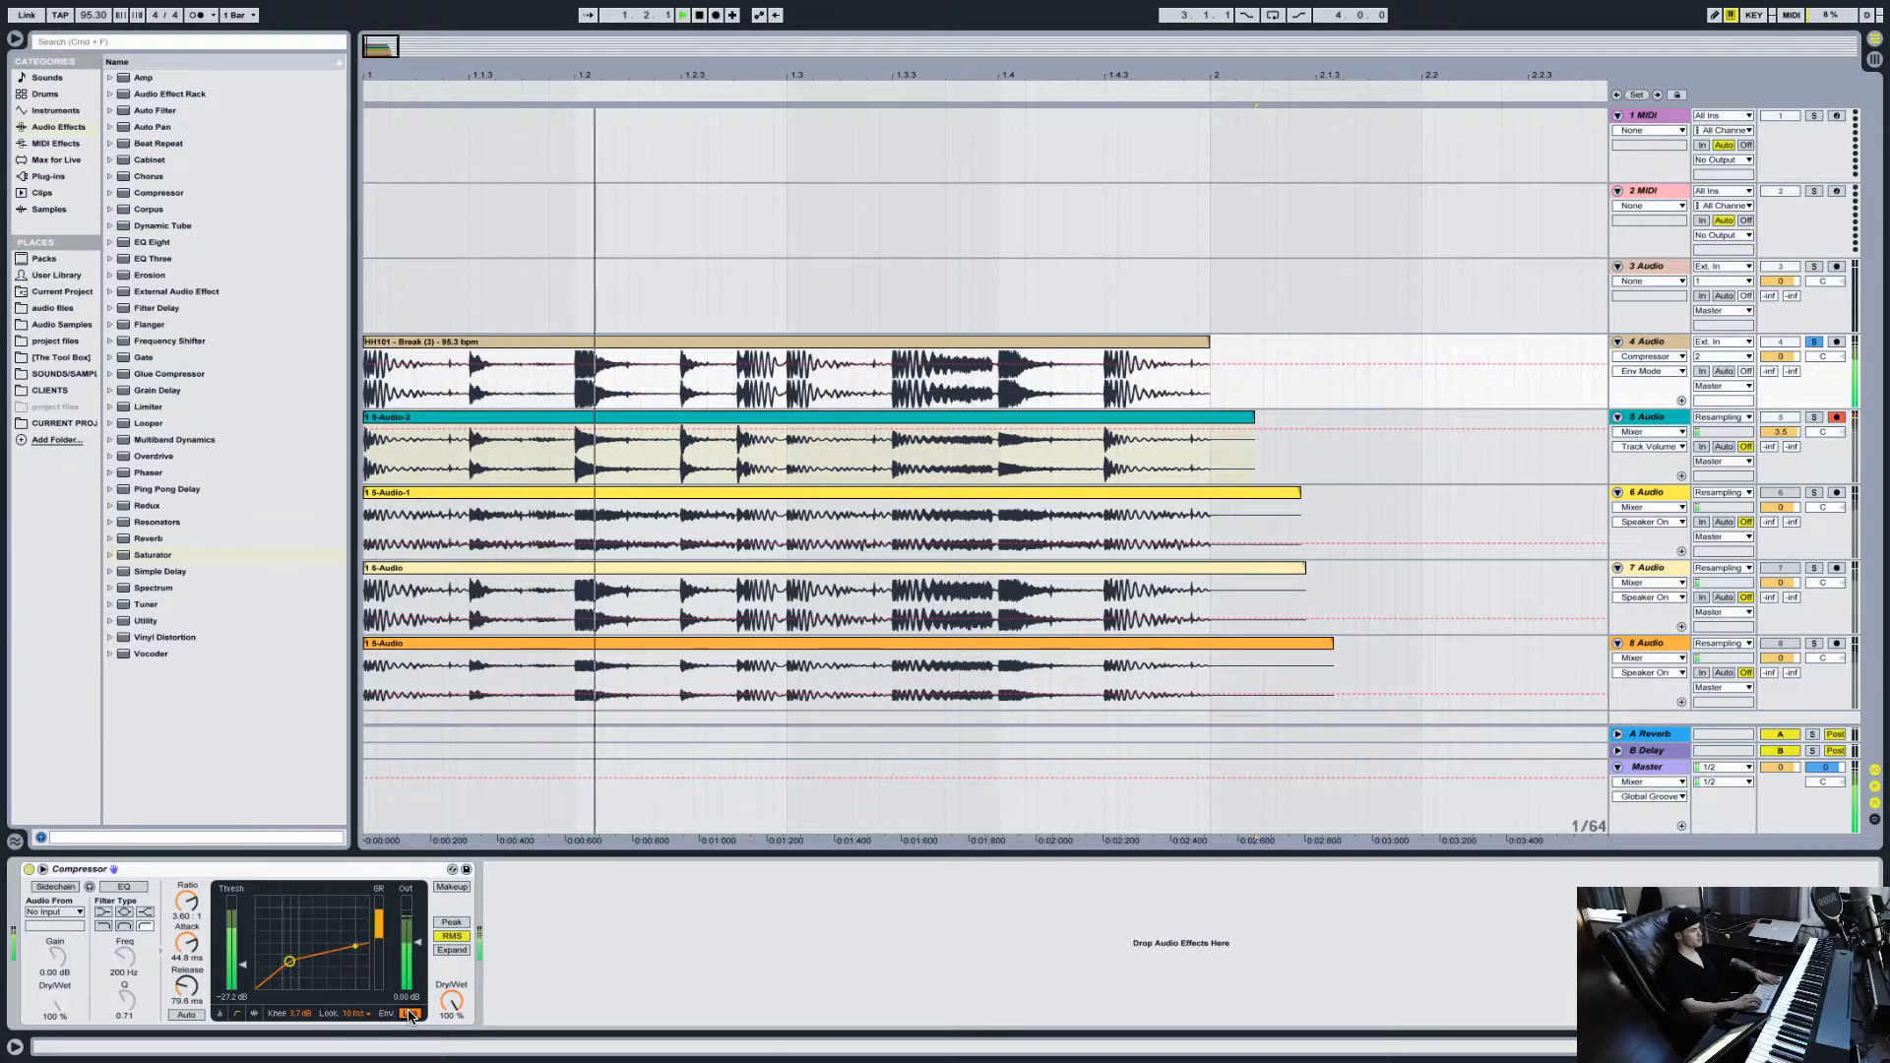
pyautogui.press('space')
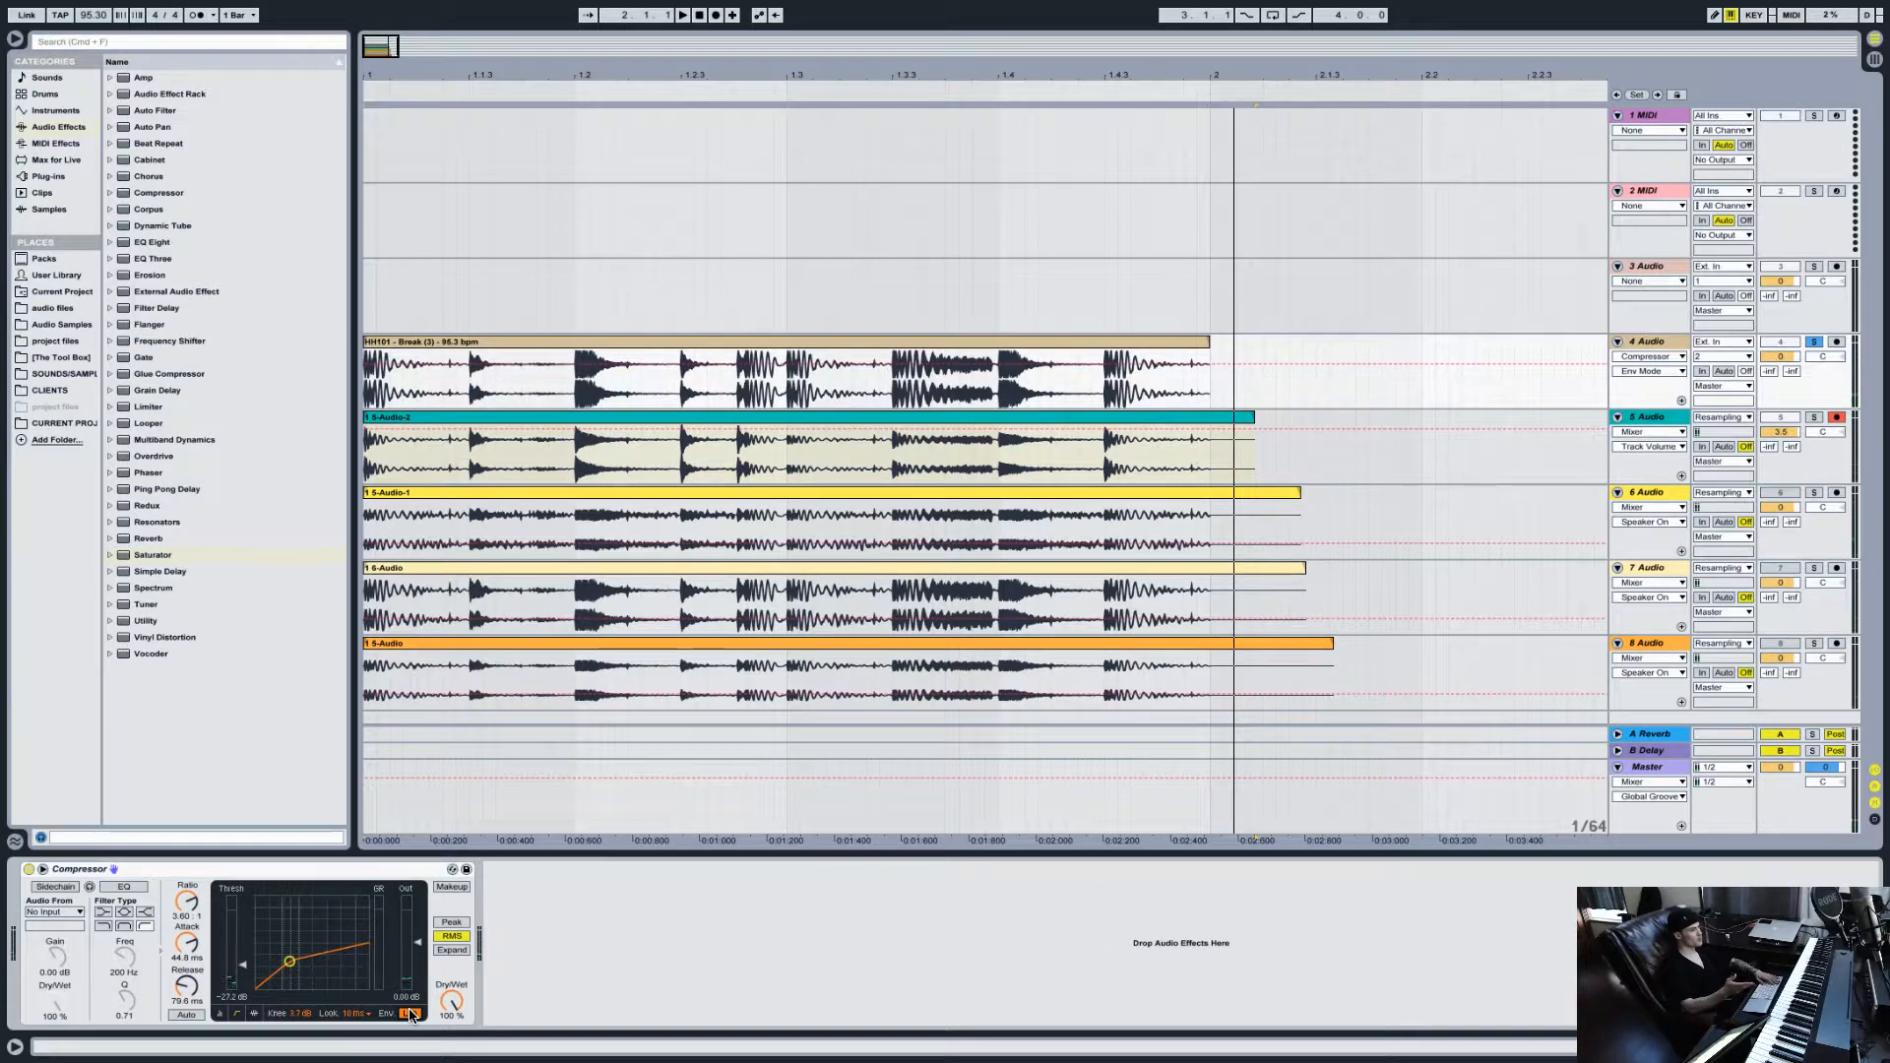
# Step: Switch the Compressor's level detection to Peak and audition the drum break
pyautogui.click(453, 923)
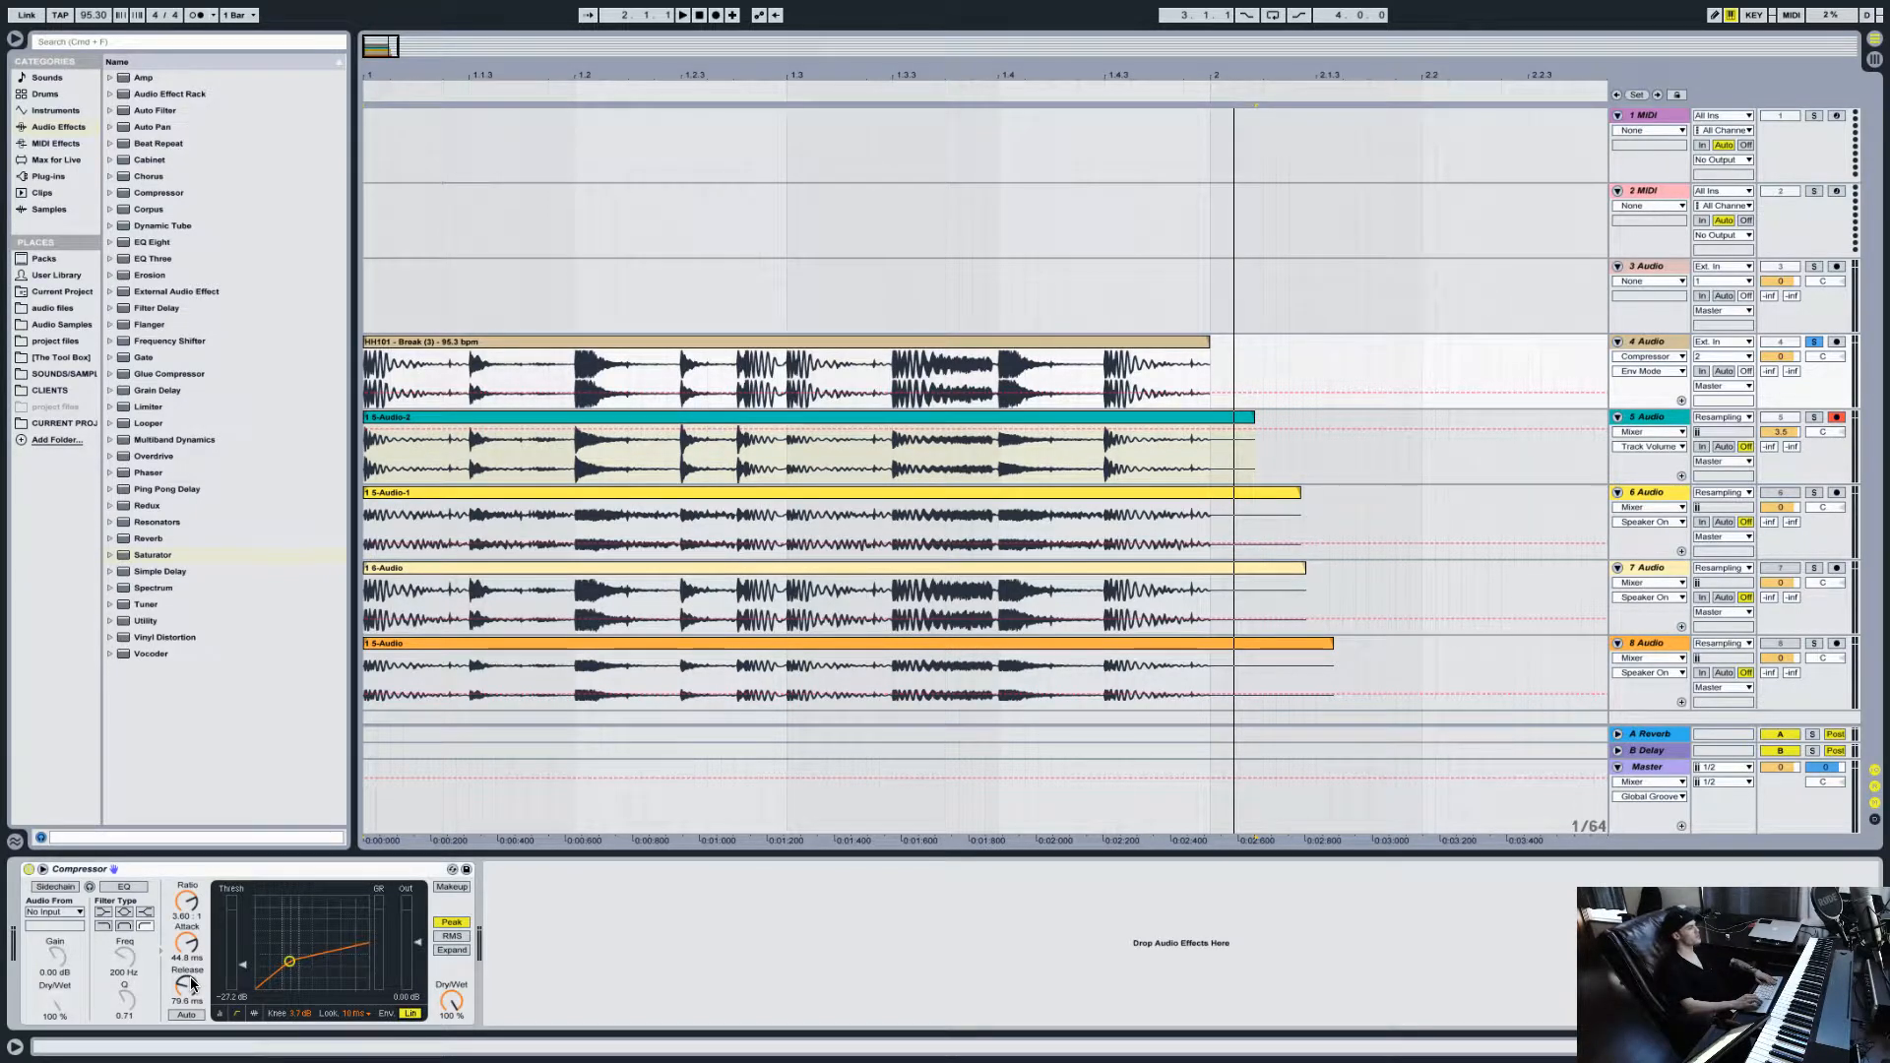
pyautogui.press('space')
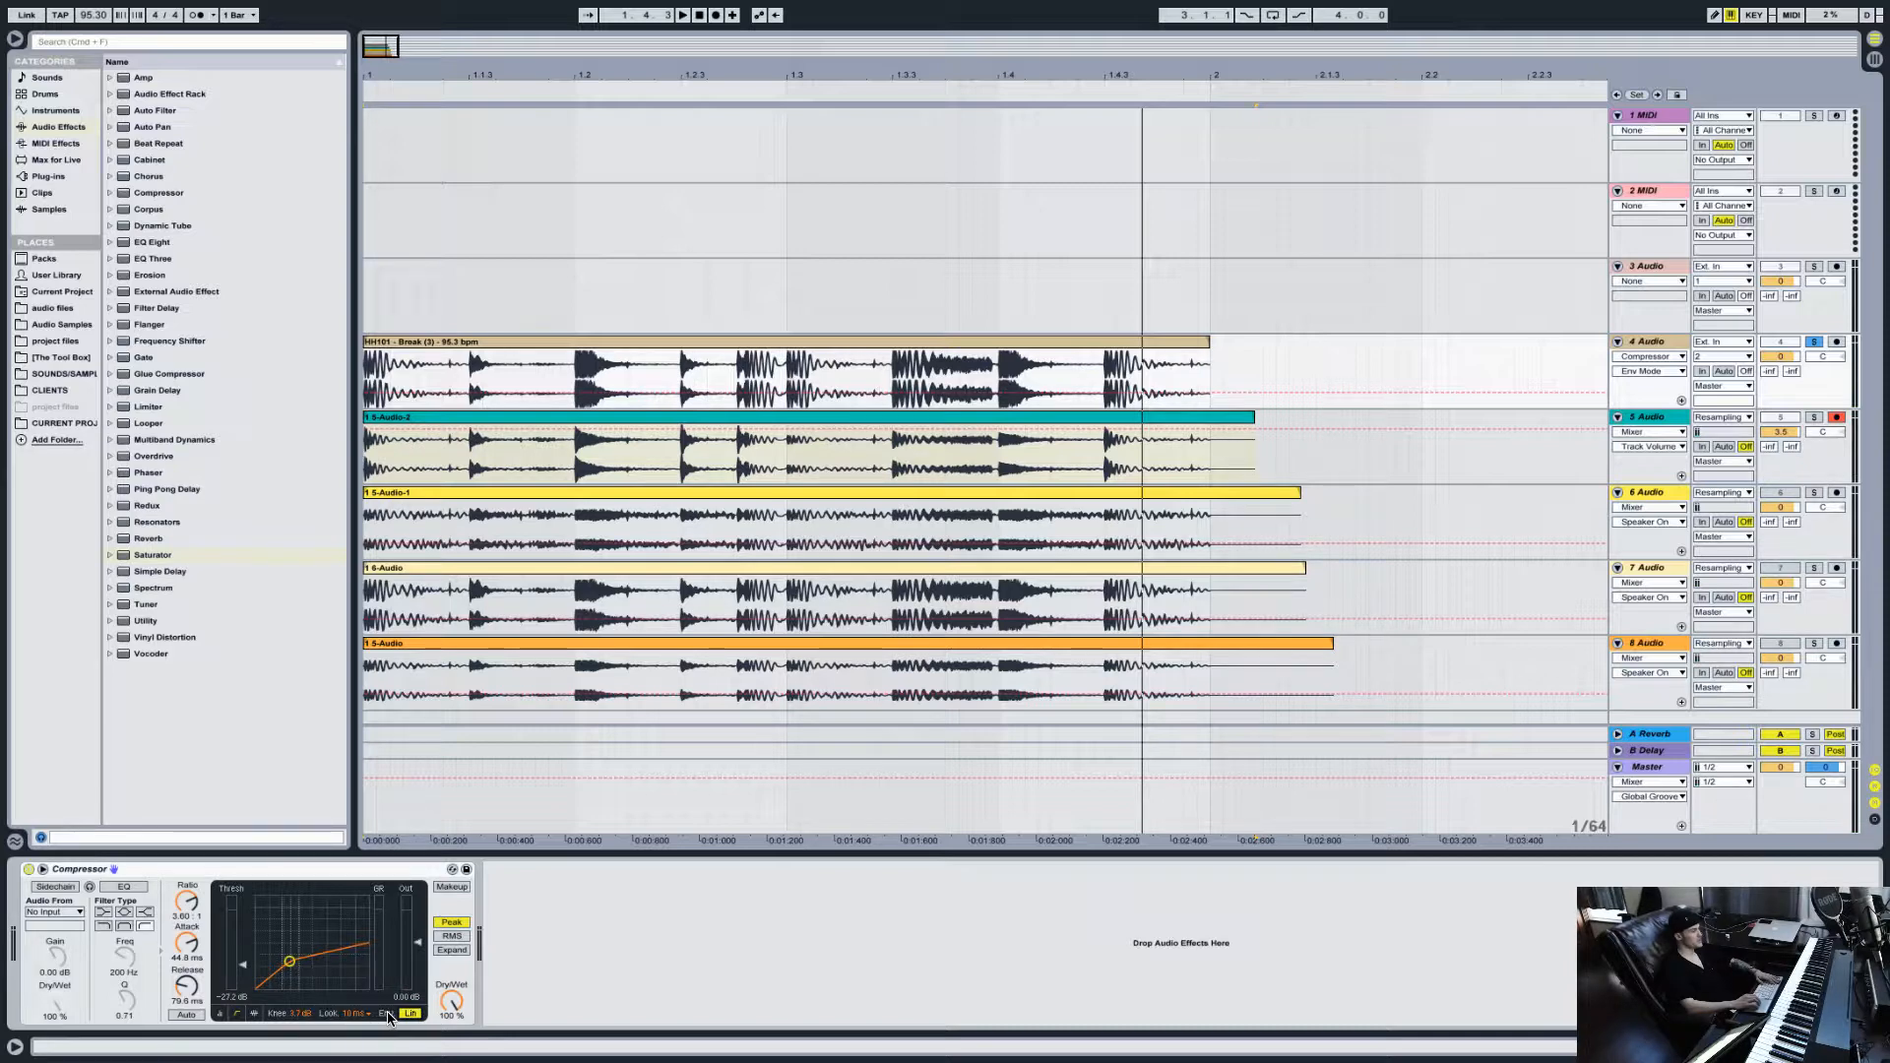
pyautogui.press('space')
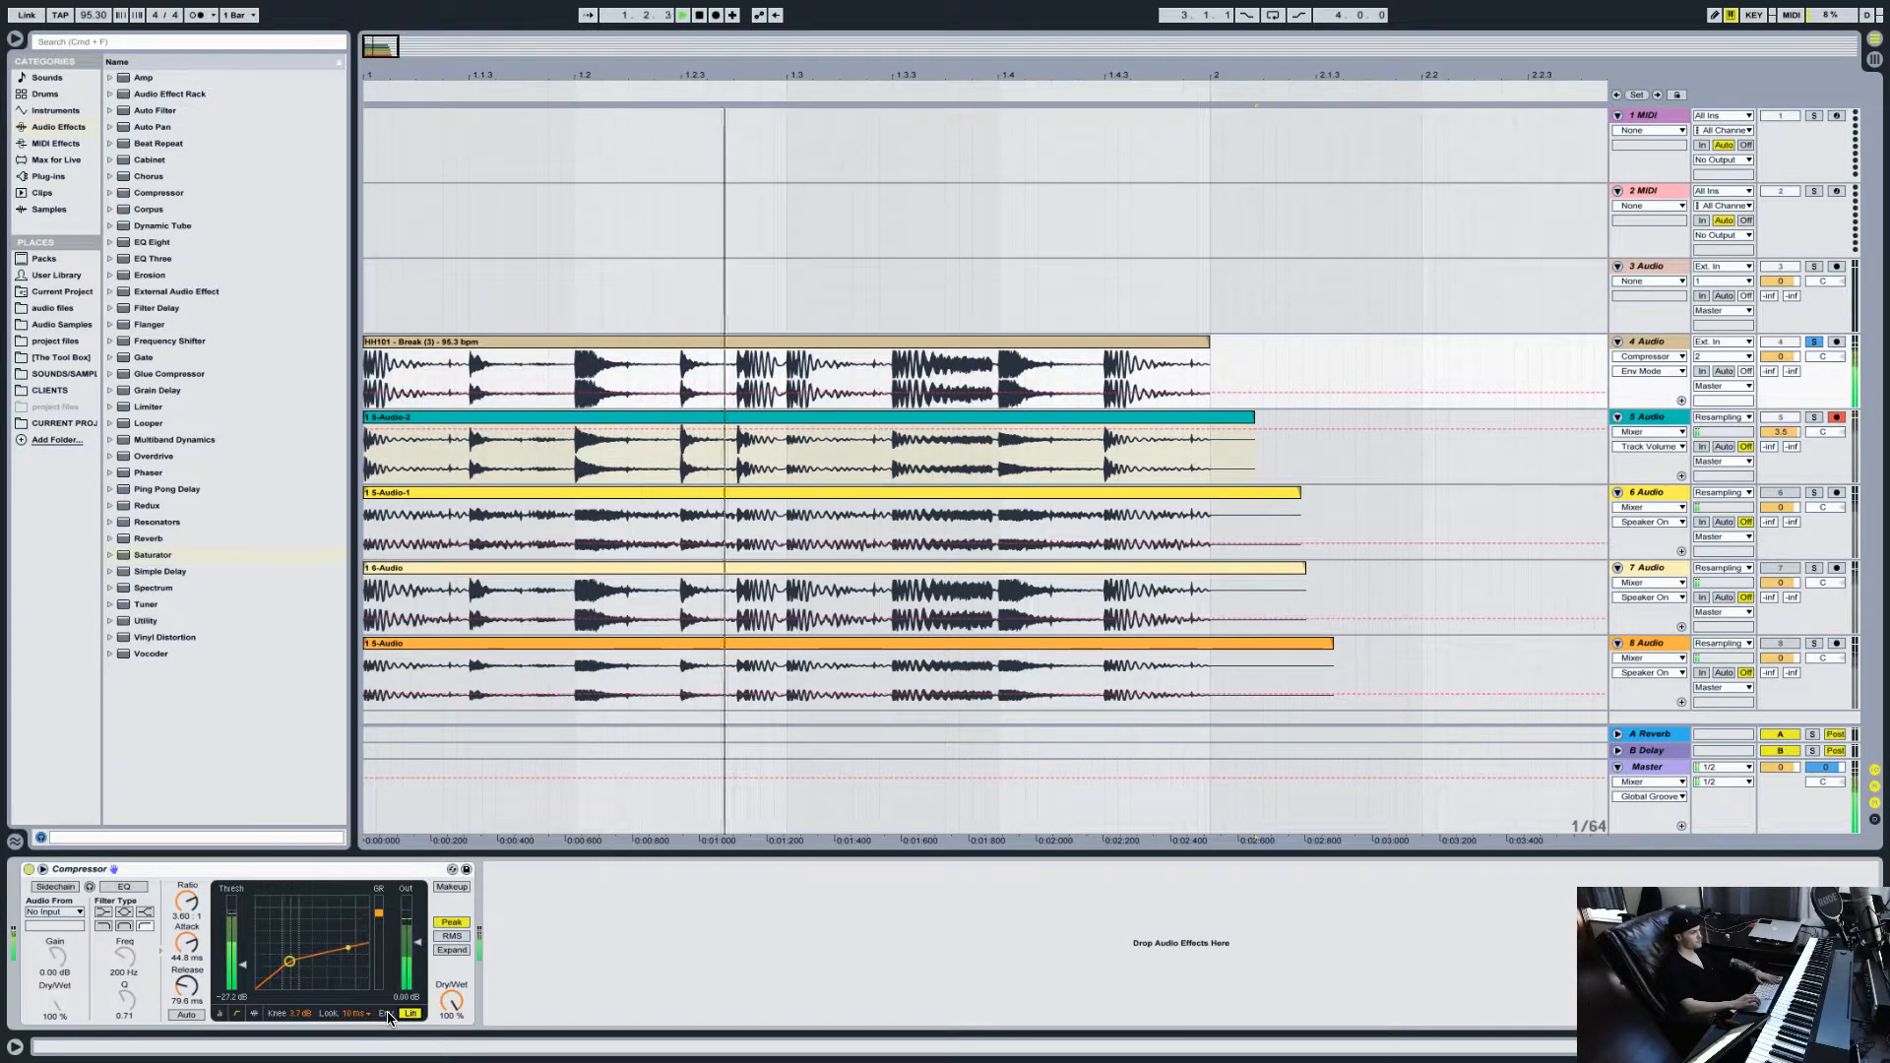
pyautogui.press('space')
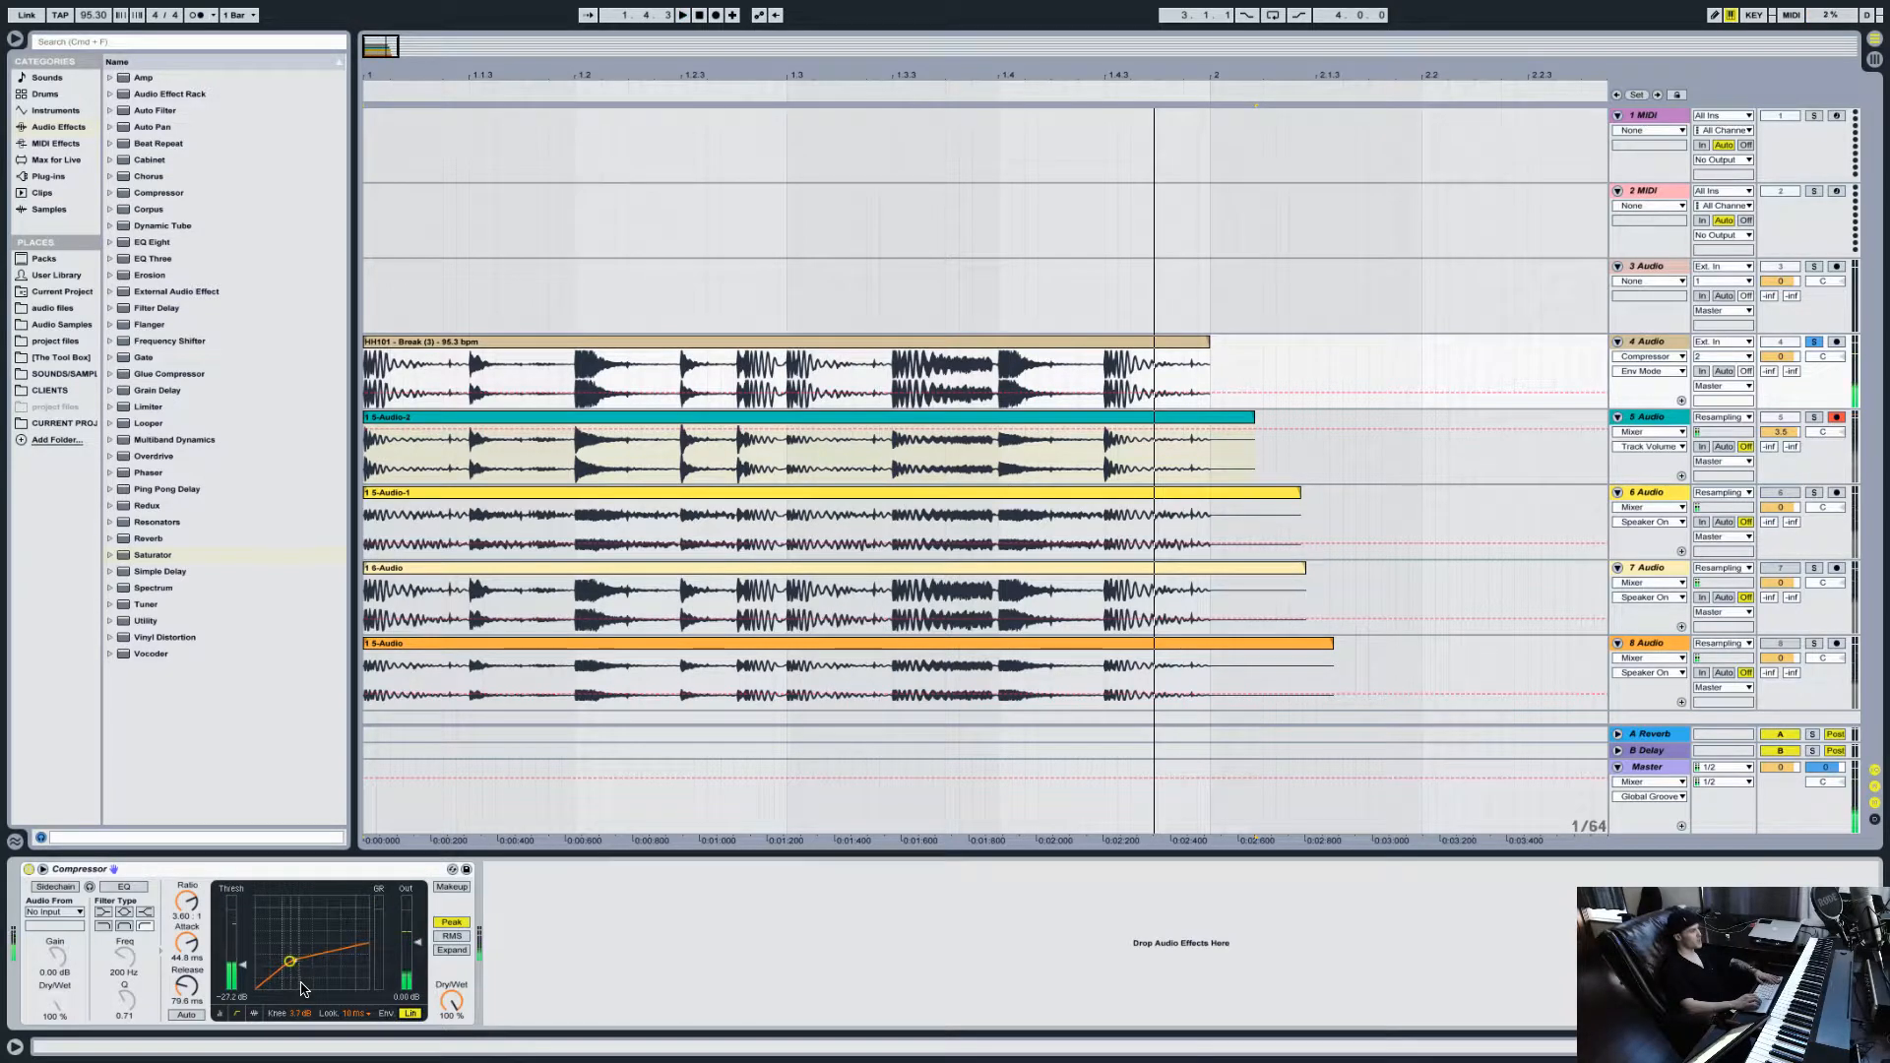
# Step: Set the Compressor's release to 1.00 ms, ratio to inf : 1 and attack to 0.01 ms
pyautogui.moveTo(177, 975); pyautogui.dragTo(178, 1014)
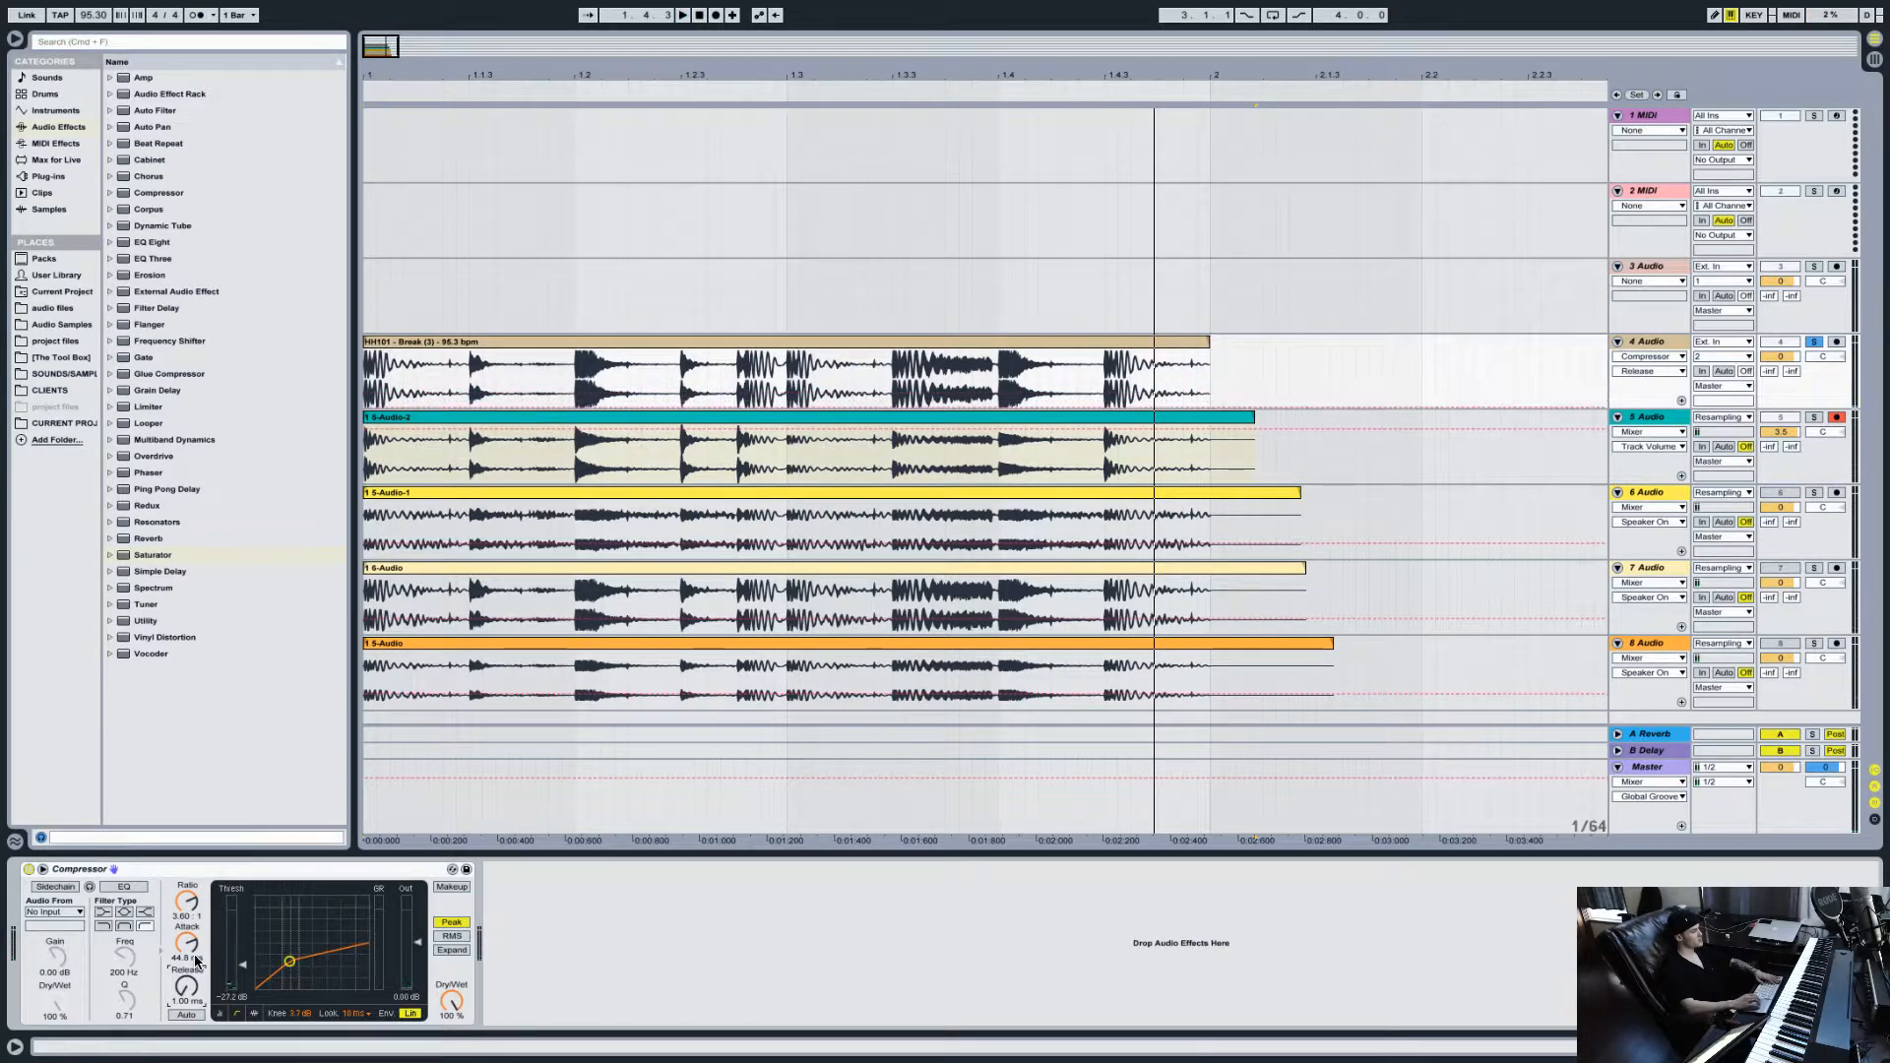
pyautogui.moveTo(187, 903); pyautogui.dragTo(197, 771)
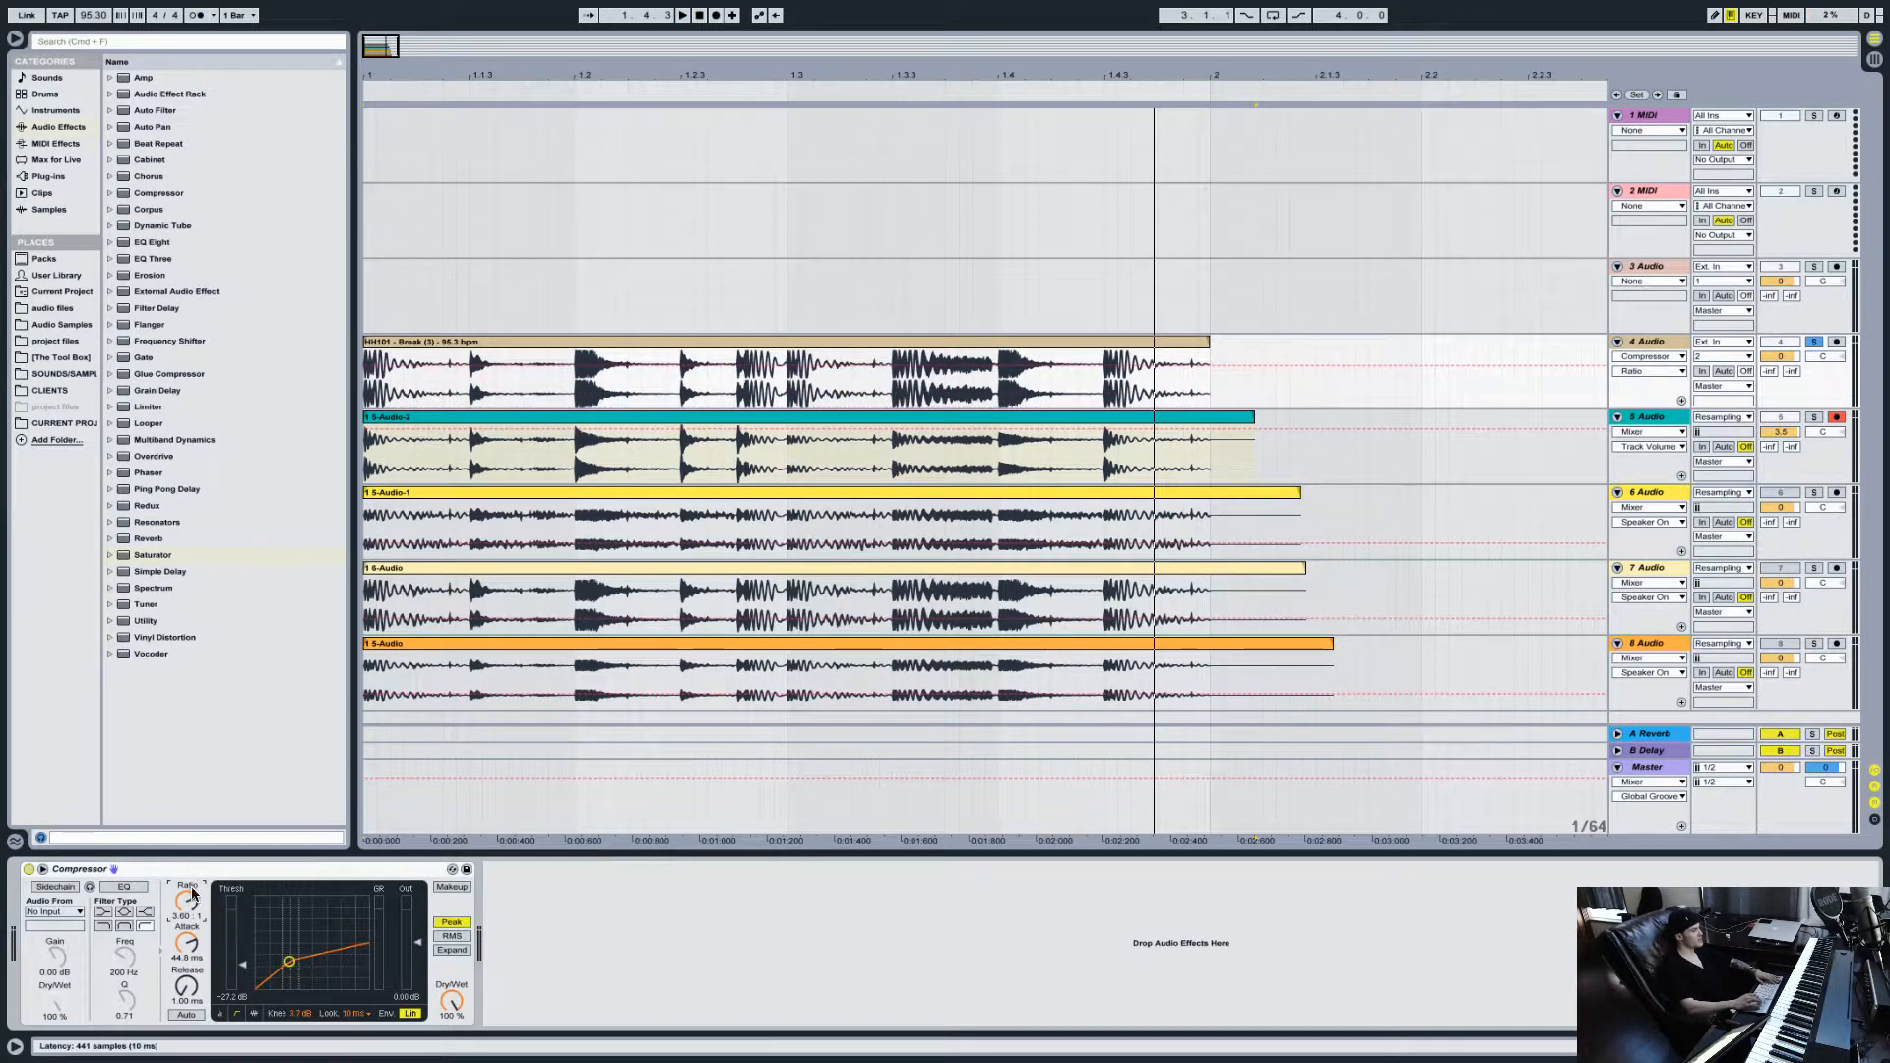
pyautogui.moveTo(185, 943); pyautogui.dragTo(193, 948)
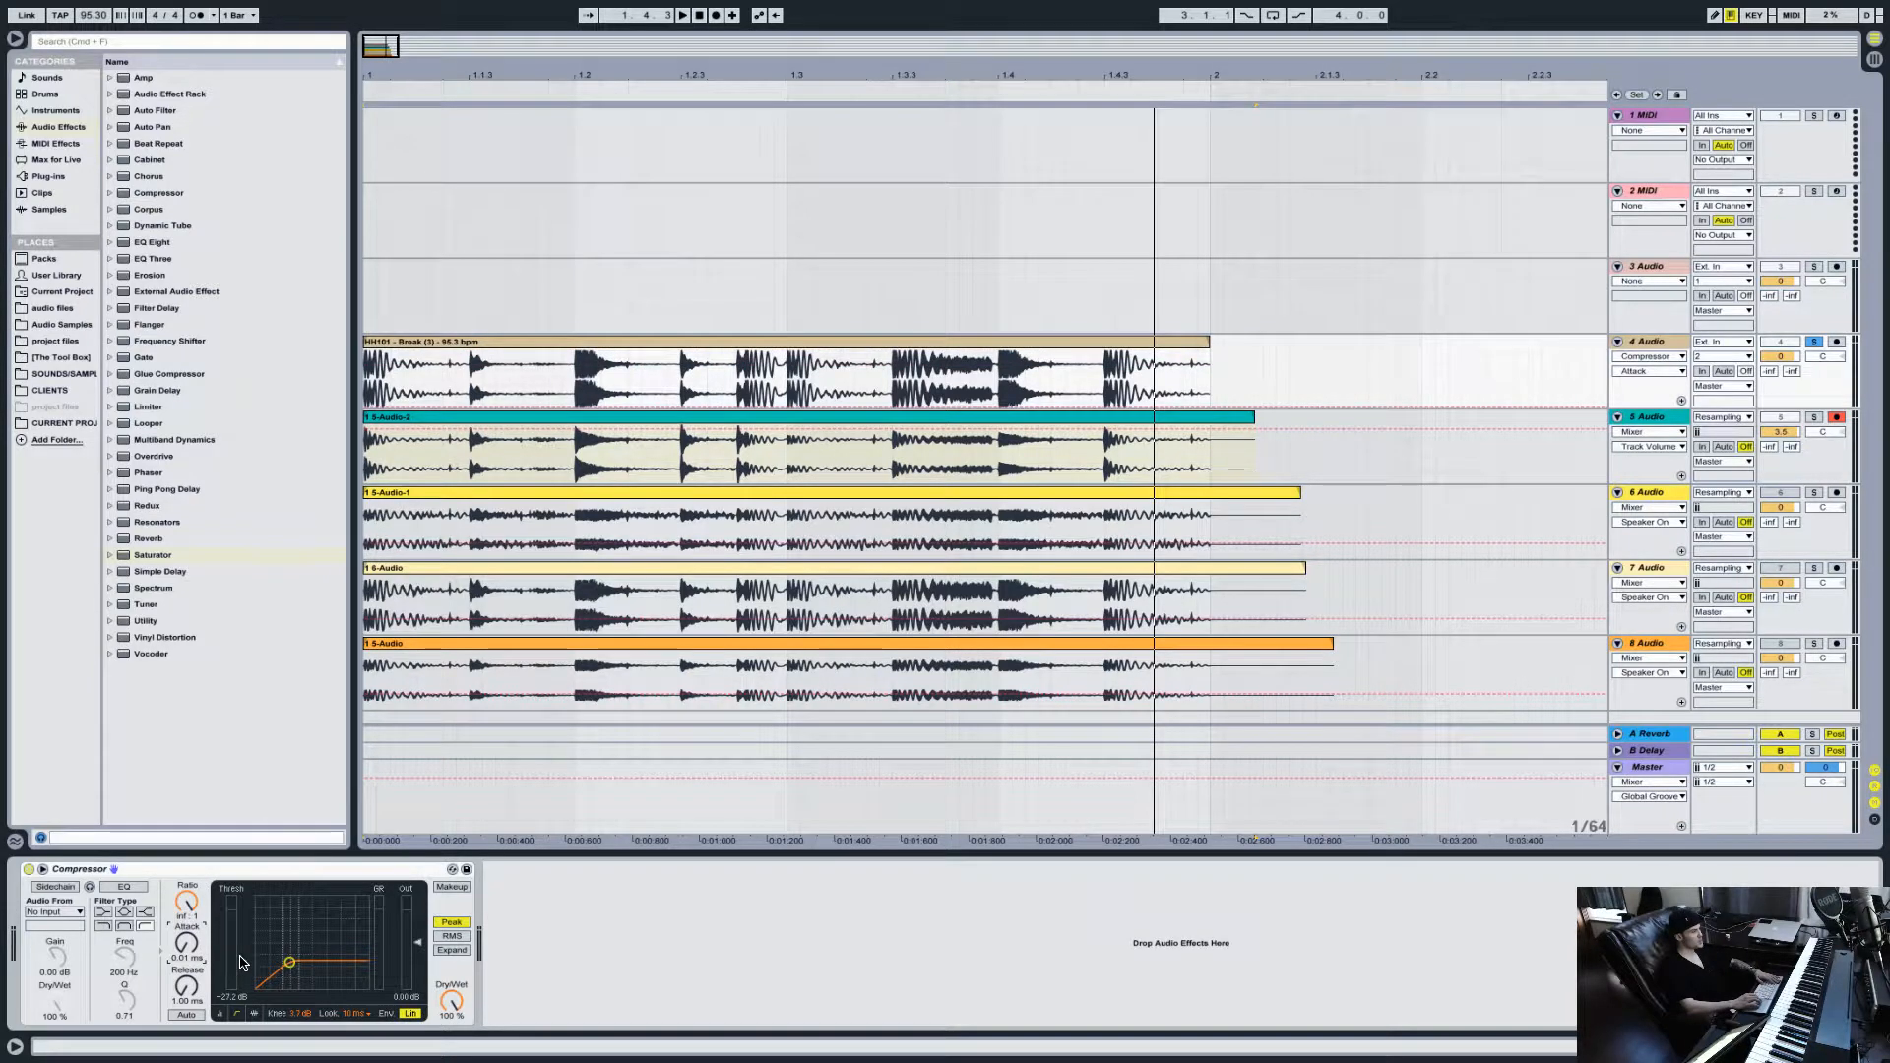
# Step: Set the Compressor's threshold to about -30 dB, the knee to 0.0 dB and the lookahead to 0 ms
pyautogui.moveTo(243, 965); pyautogui.dragTo(304, 1024)
pyautogui.click(304, 1013)
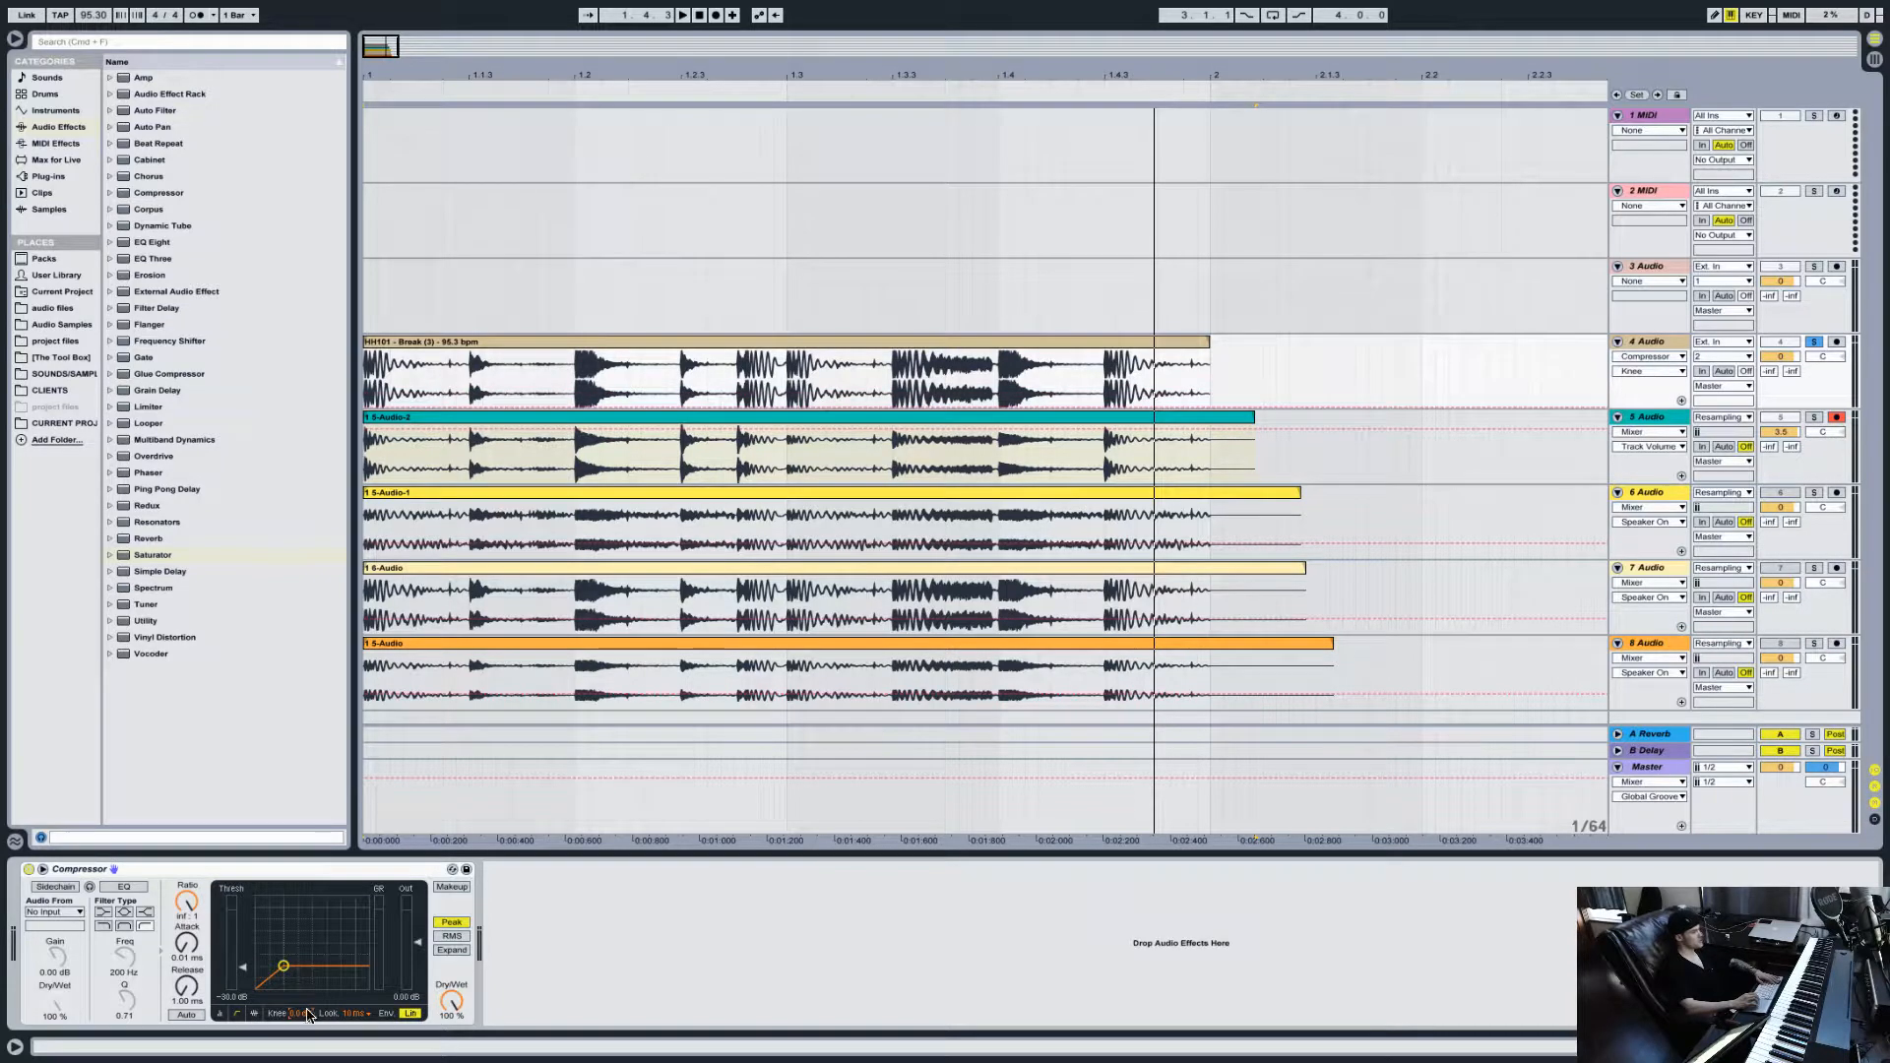
pyautogui.click(359, 1013)
pyautogui.click(351, 974)
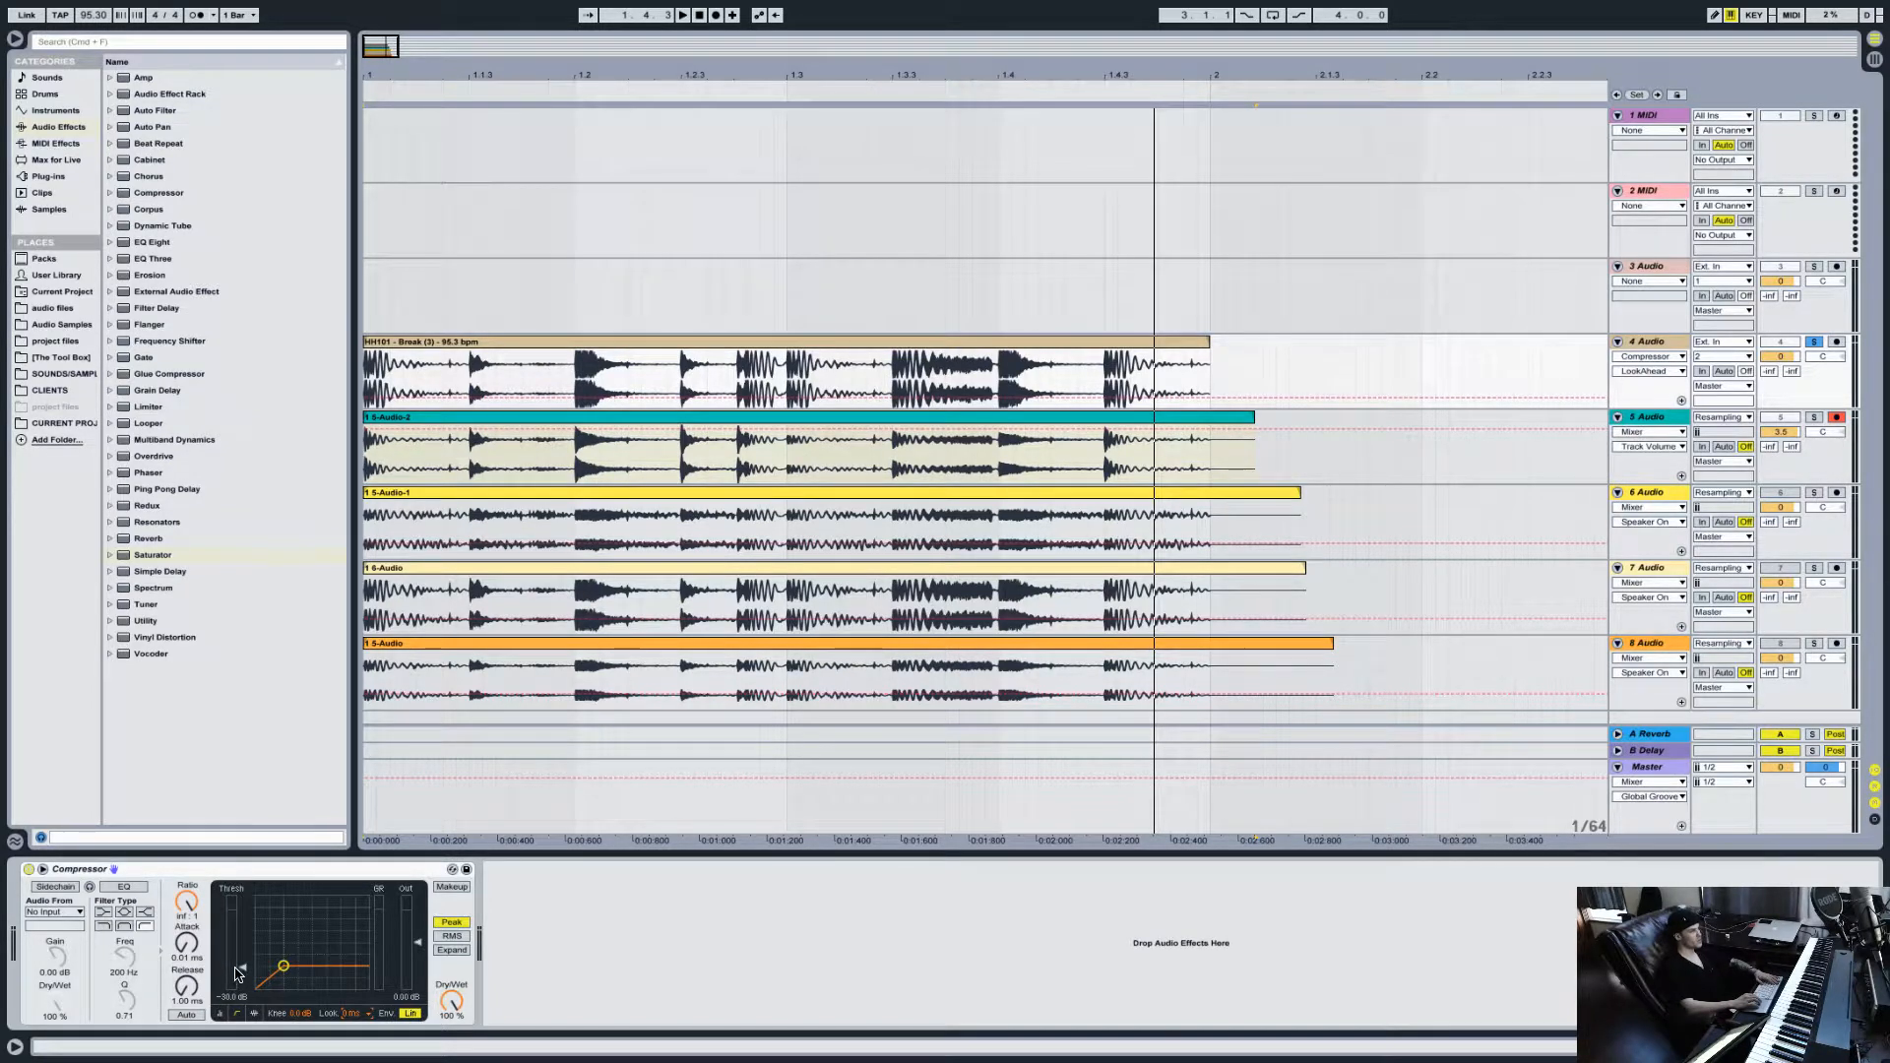
# Step: While auditioning the drum break, enable the Compressor's makeup gain and set the threshold to about -20.1 dB
pyautogui.press('space')
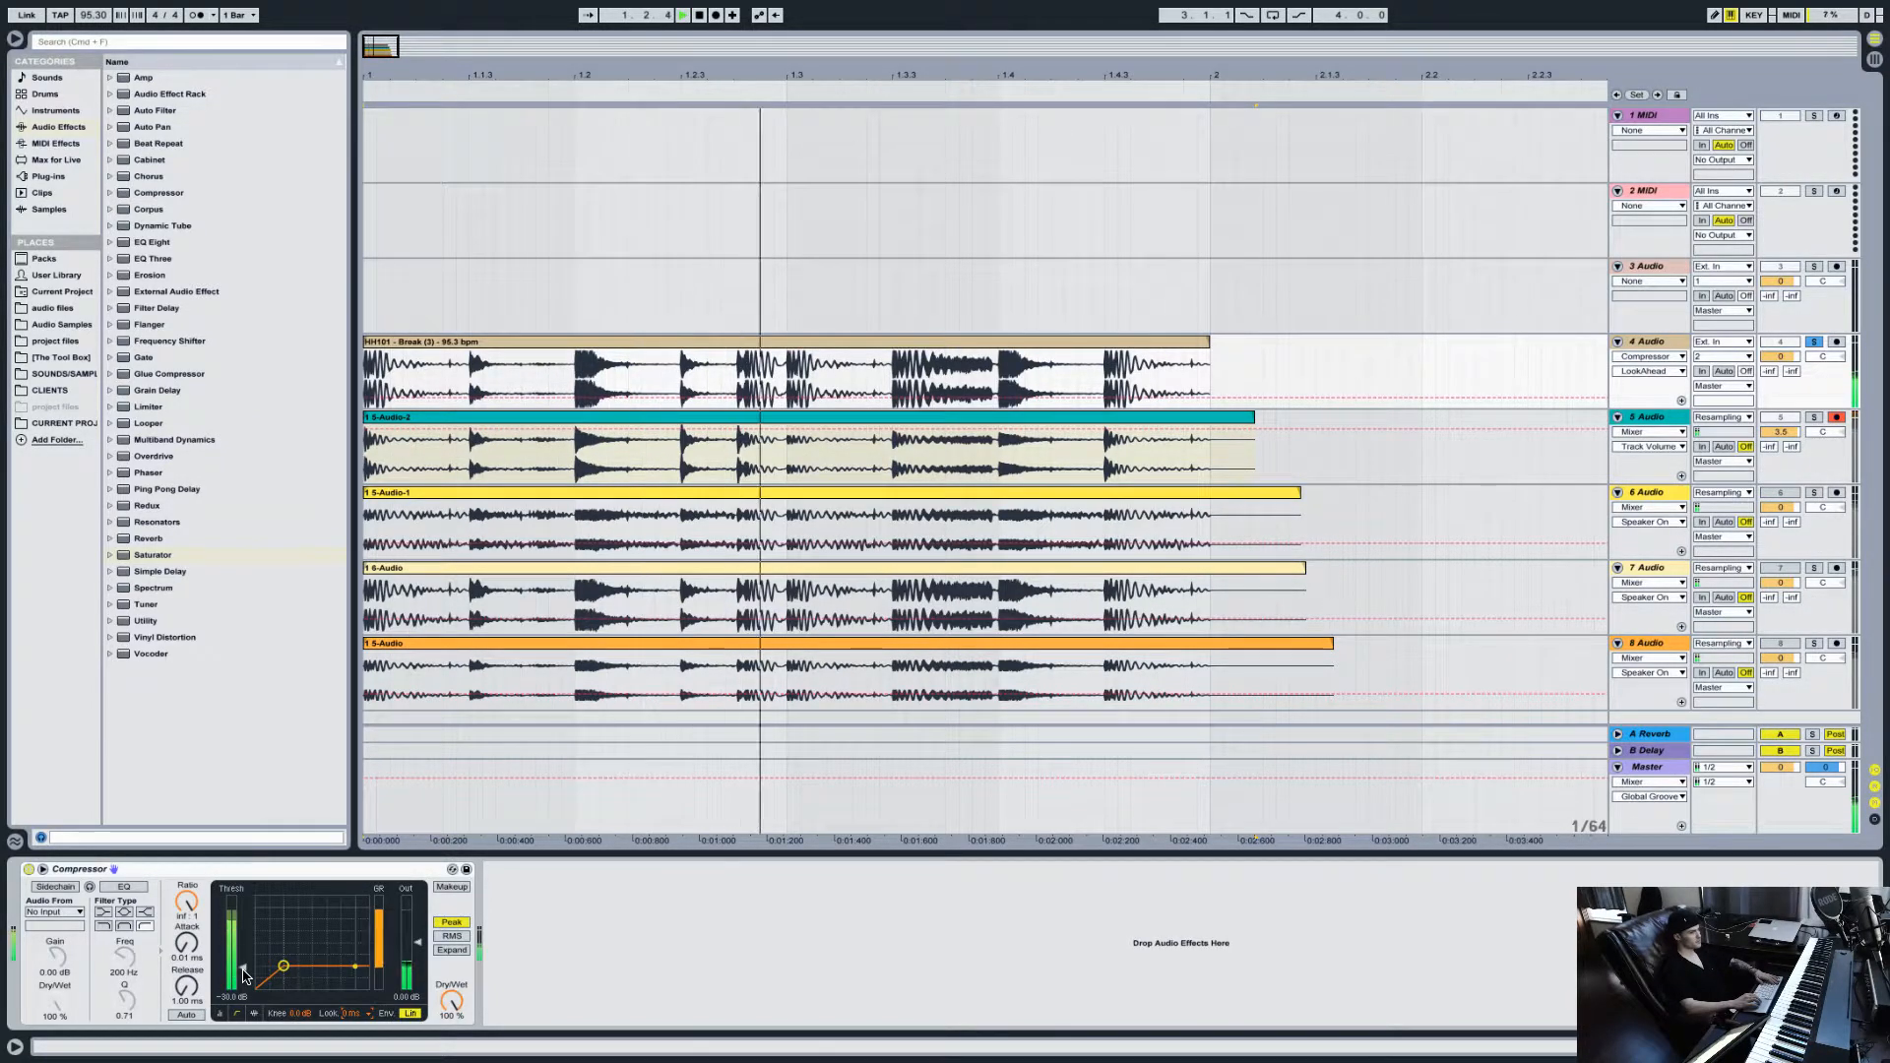
pyautogui.moveTo(244, 974); pyautogui.dragTo(244, 944)
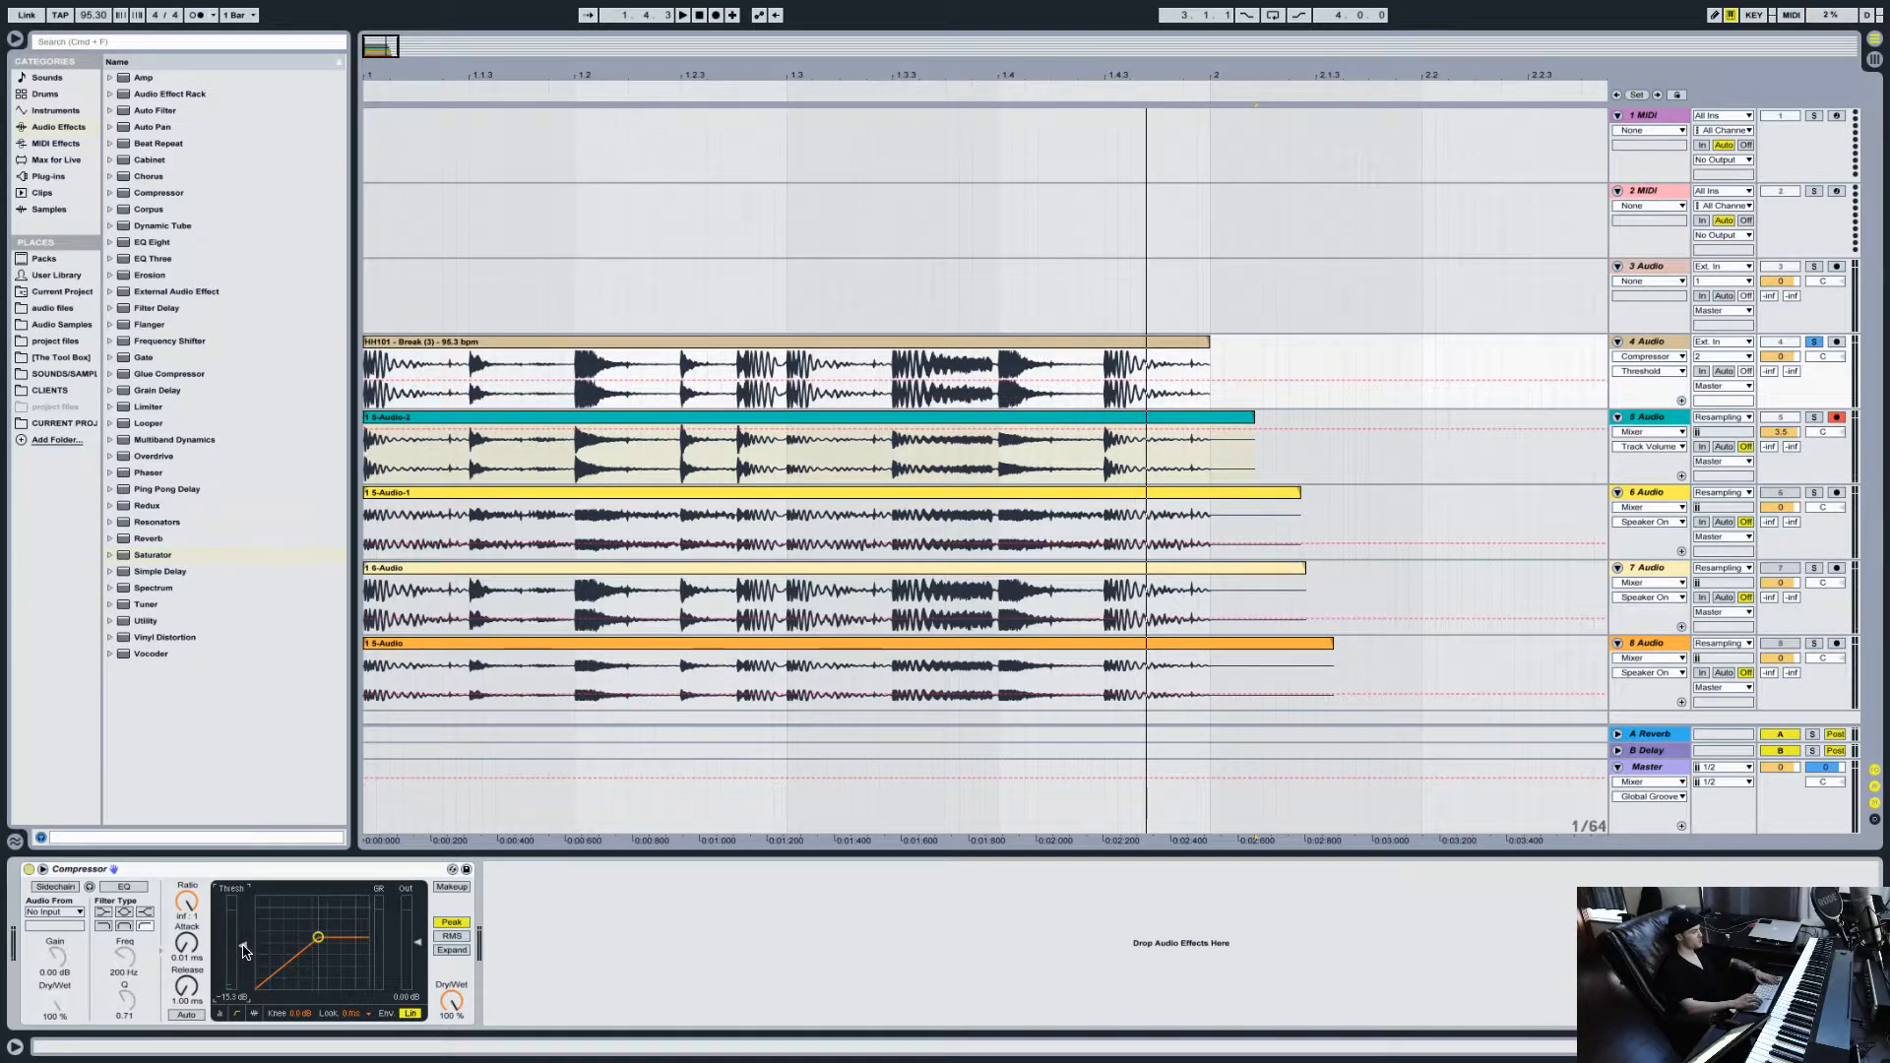
pyautogui.press('space')
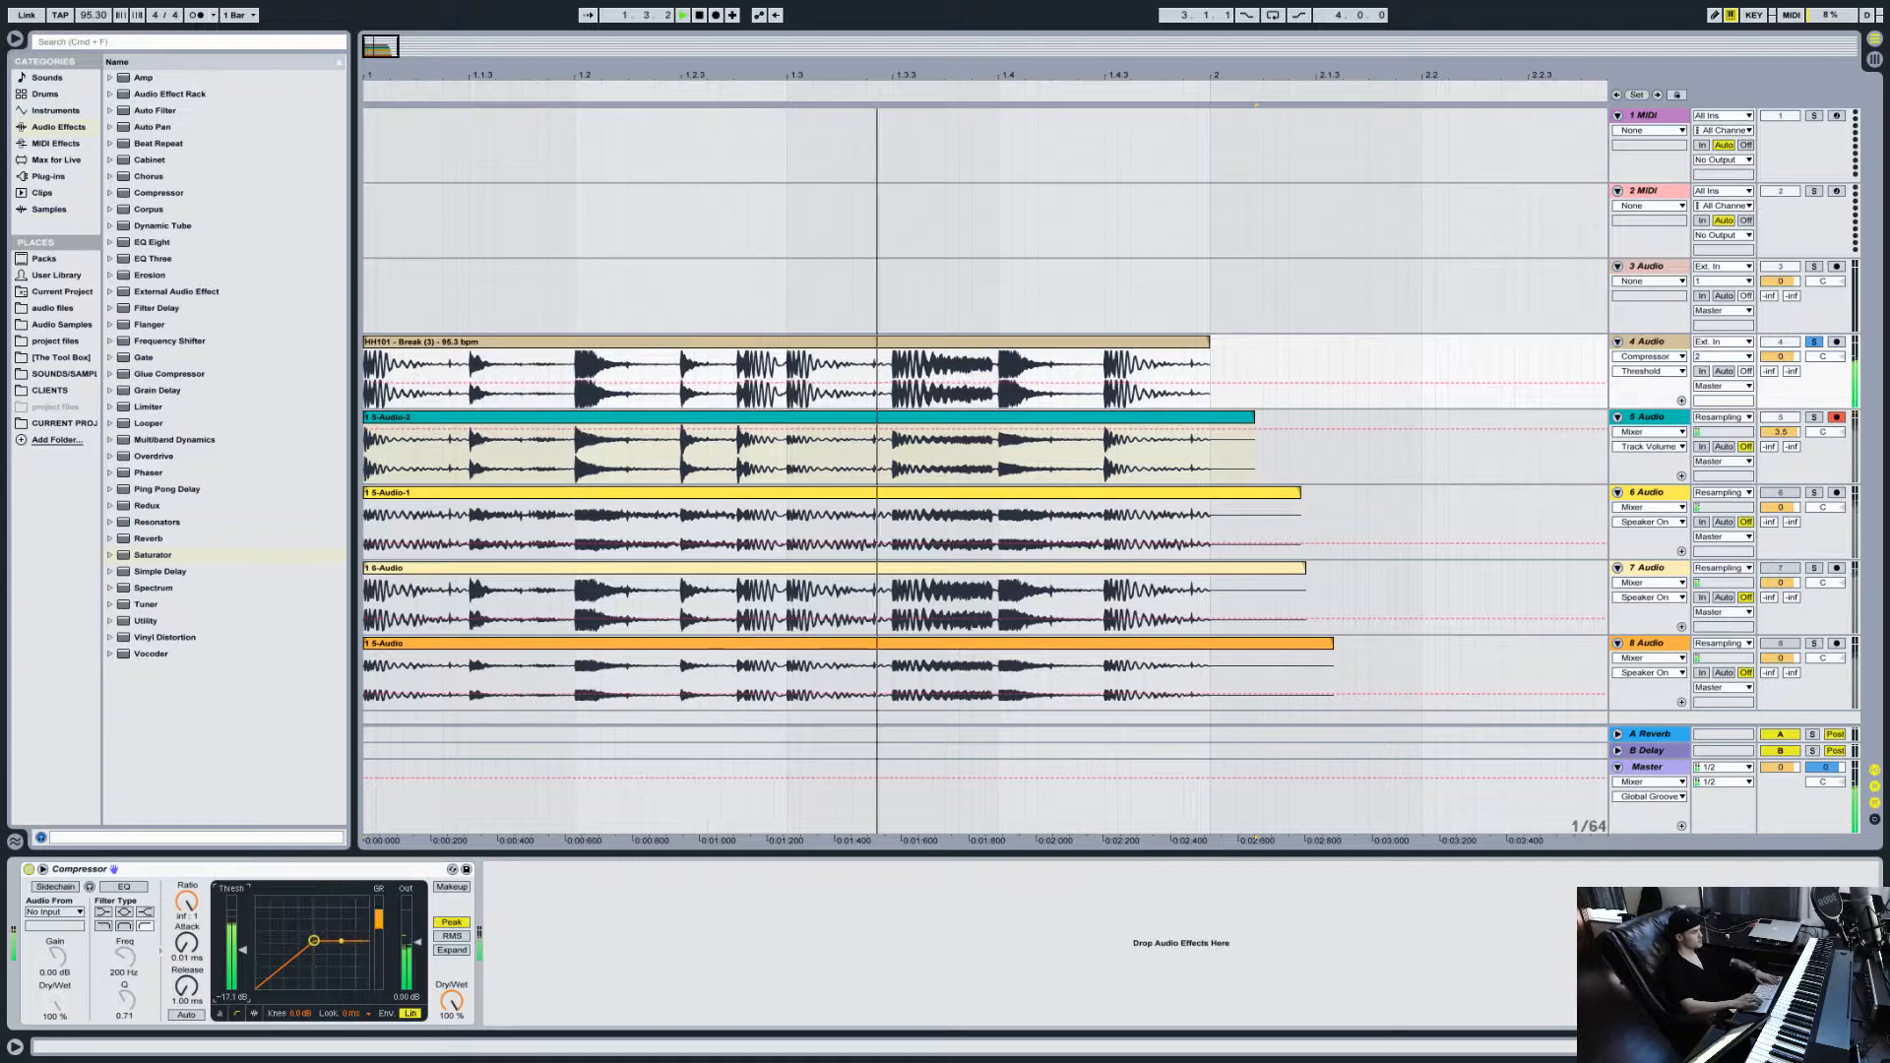
pyautogui.click(452, 887)
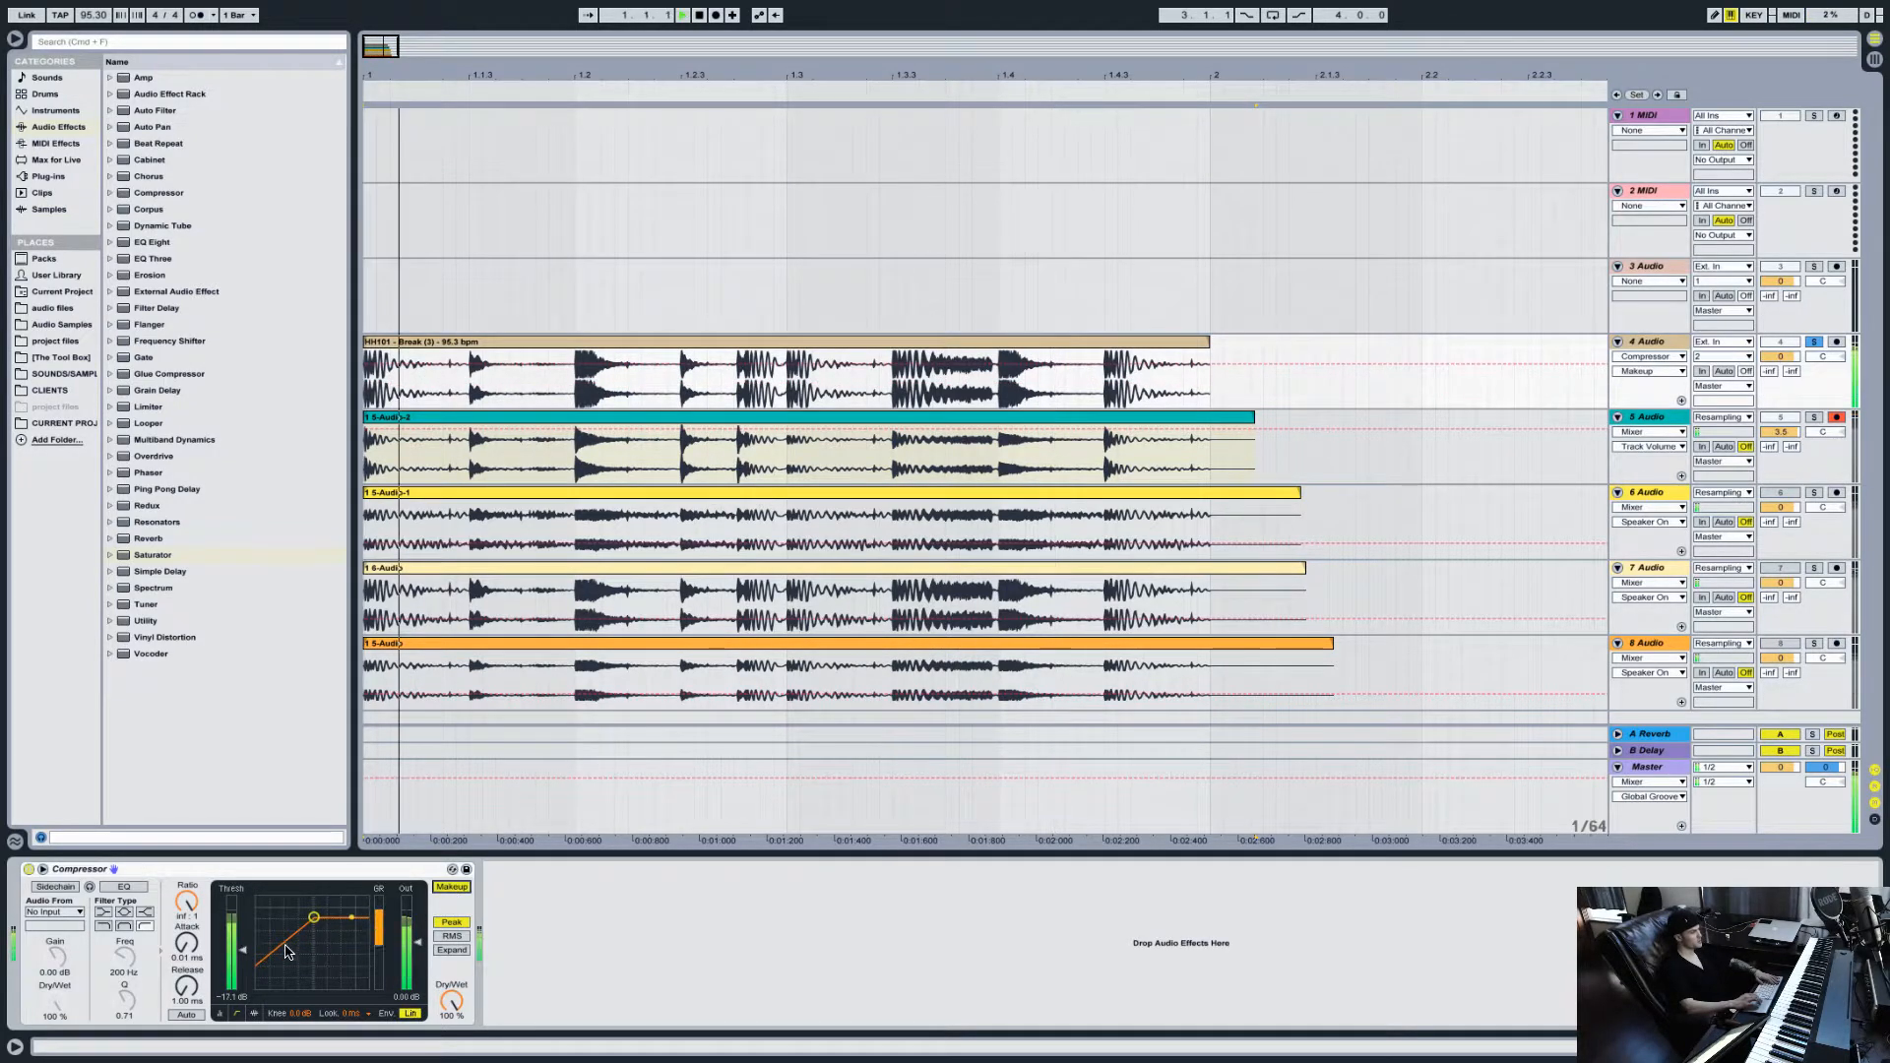
pyautogui.moveTo(243, 949); pyautogui.dragTo(245, 959)
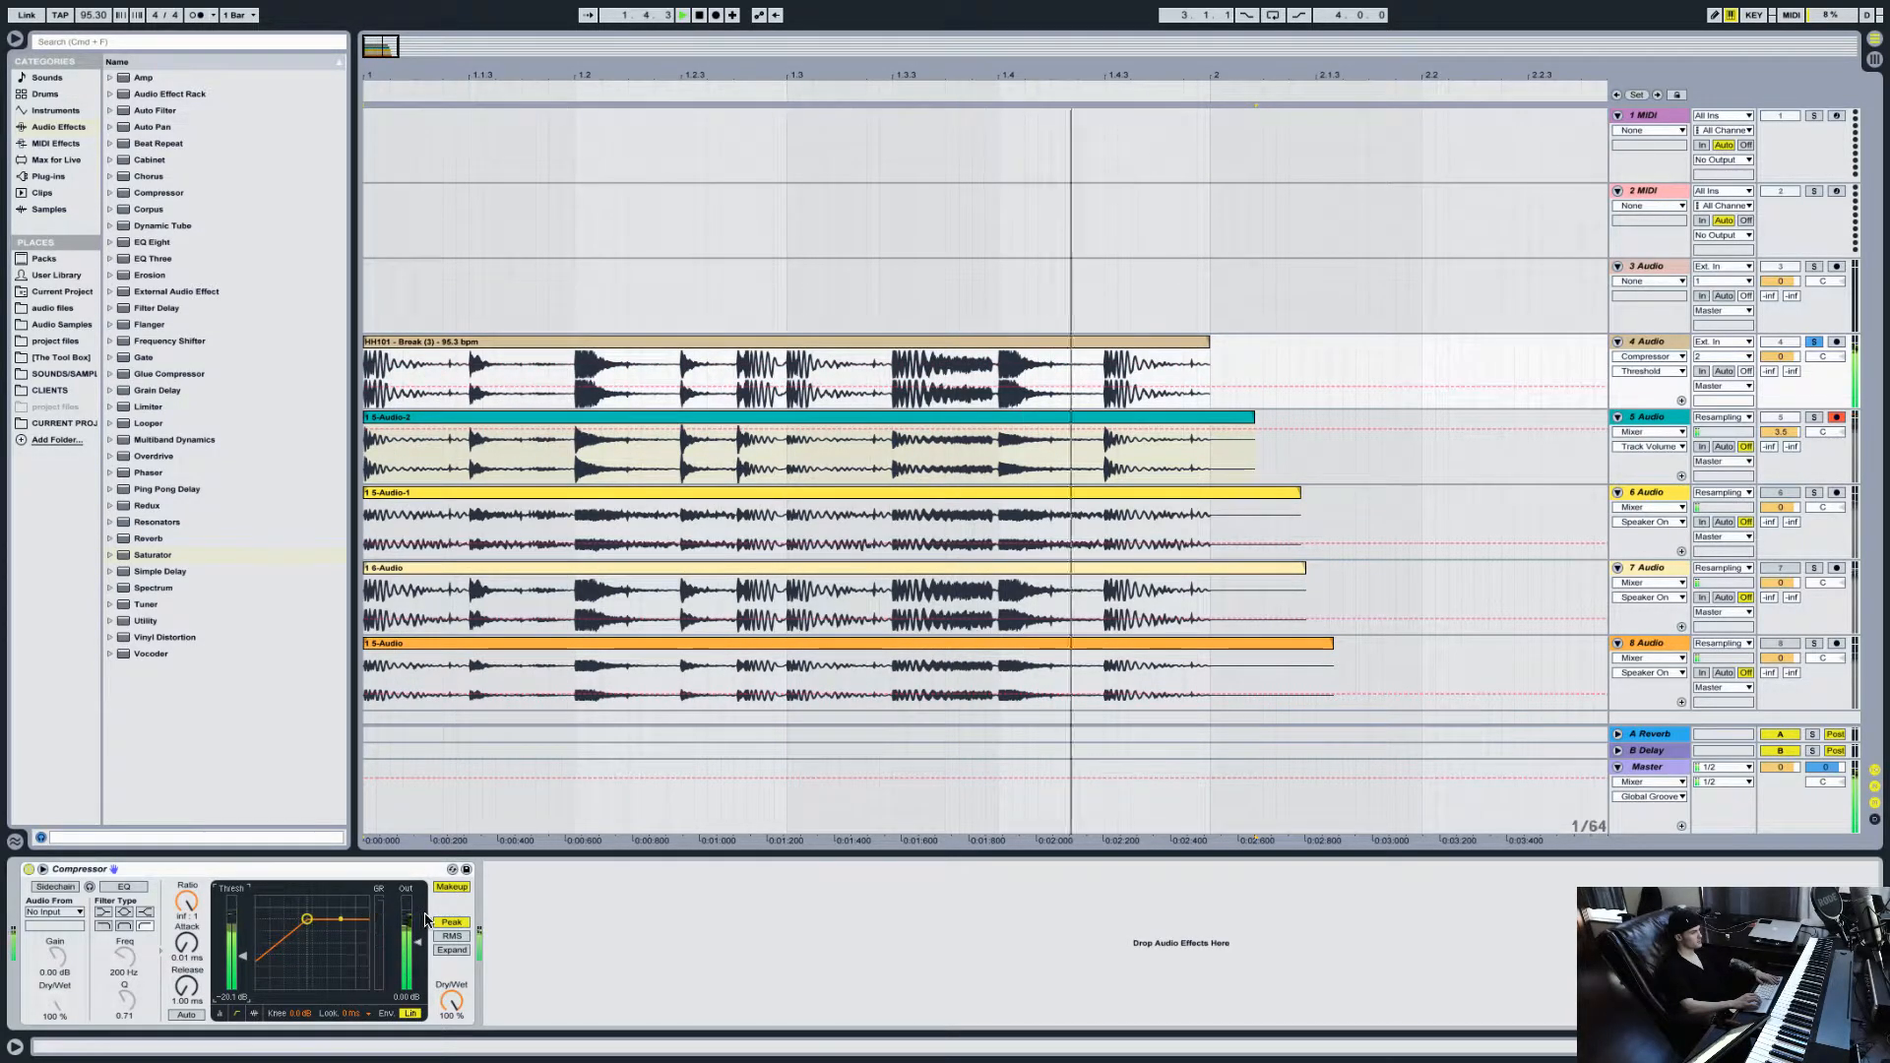
# Step: Disable the Compressor's makeup gain, switch level detection to RMS and audition the drum break
pyautogui.click(449, 887)
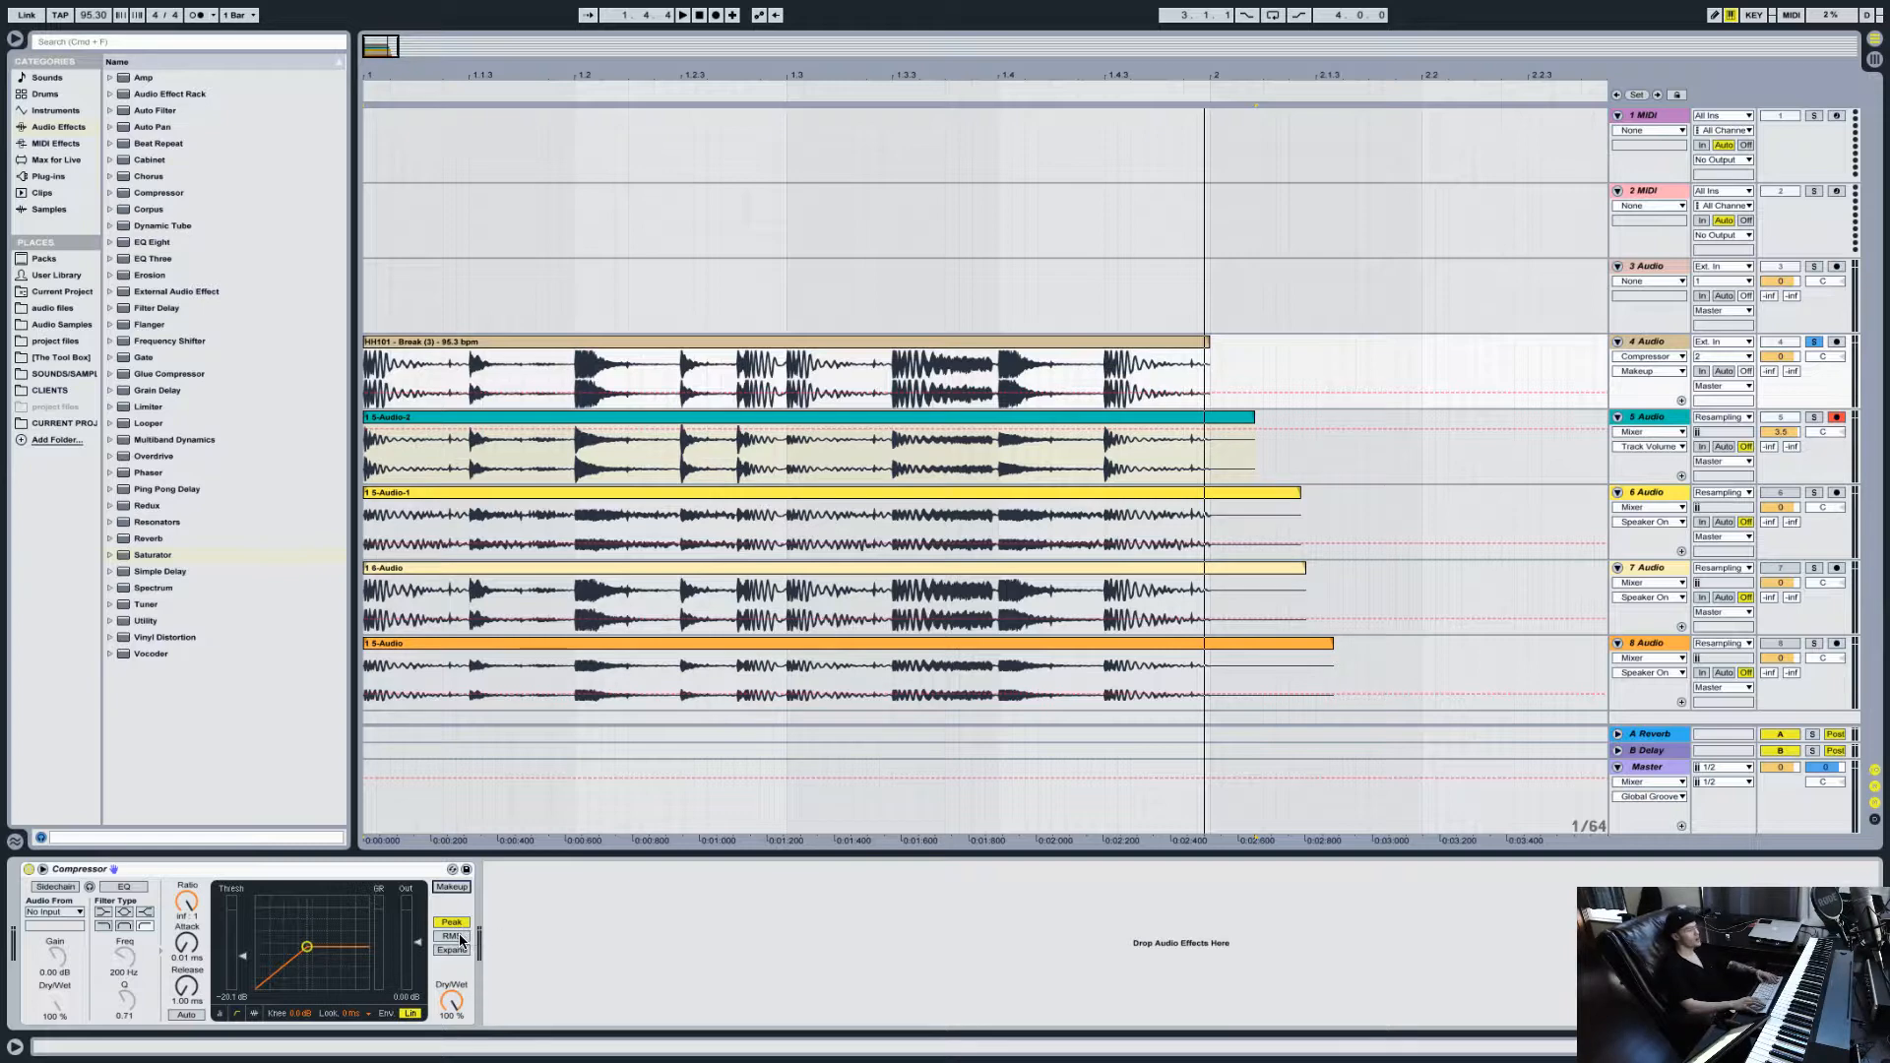
pyautogui.click(457, 937)
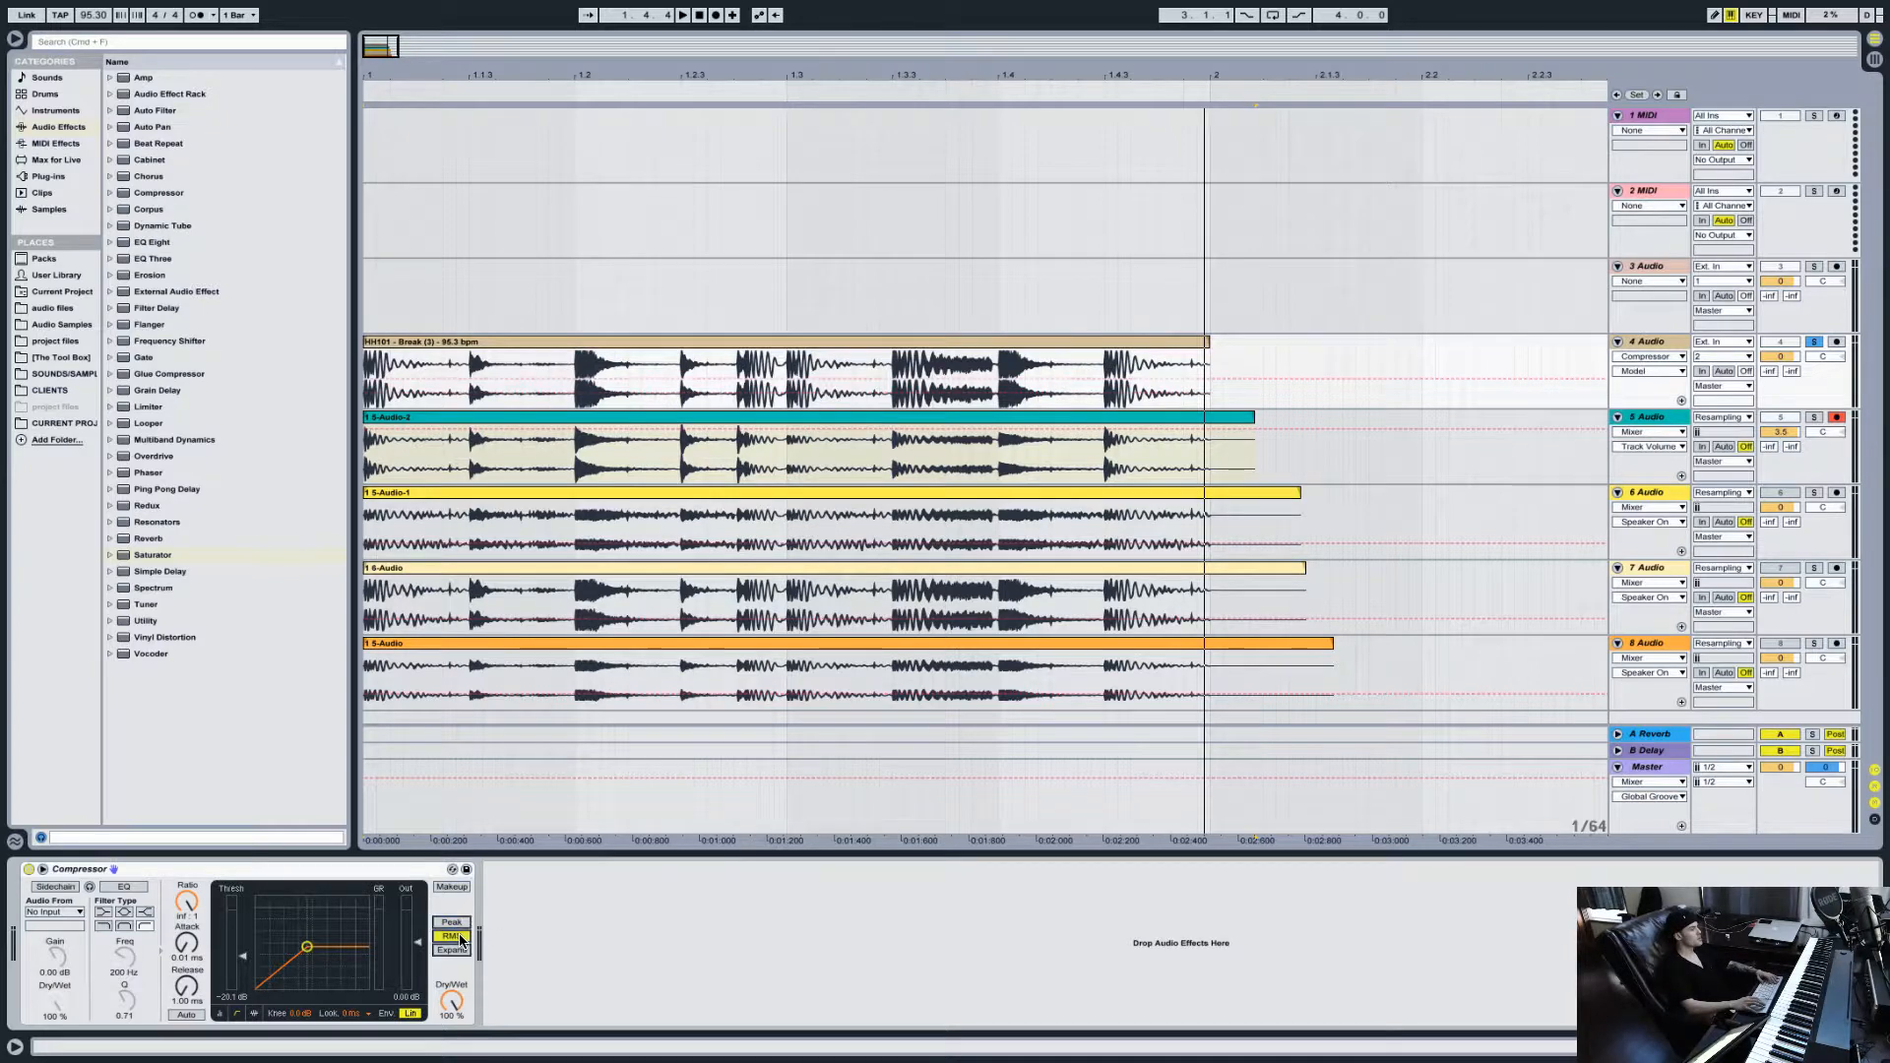
pyautogui.press('space')
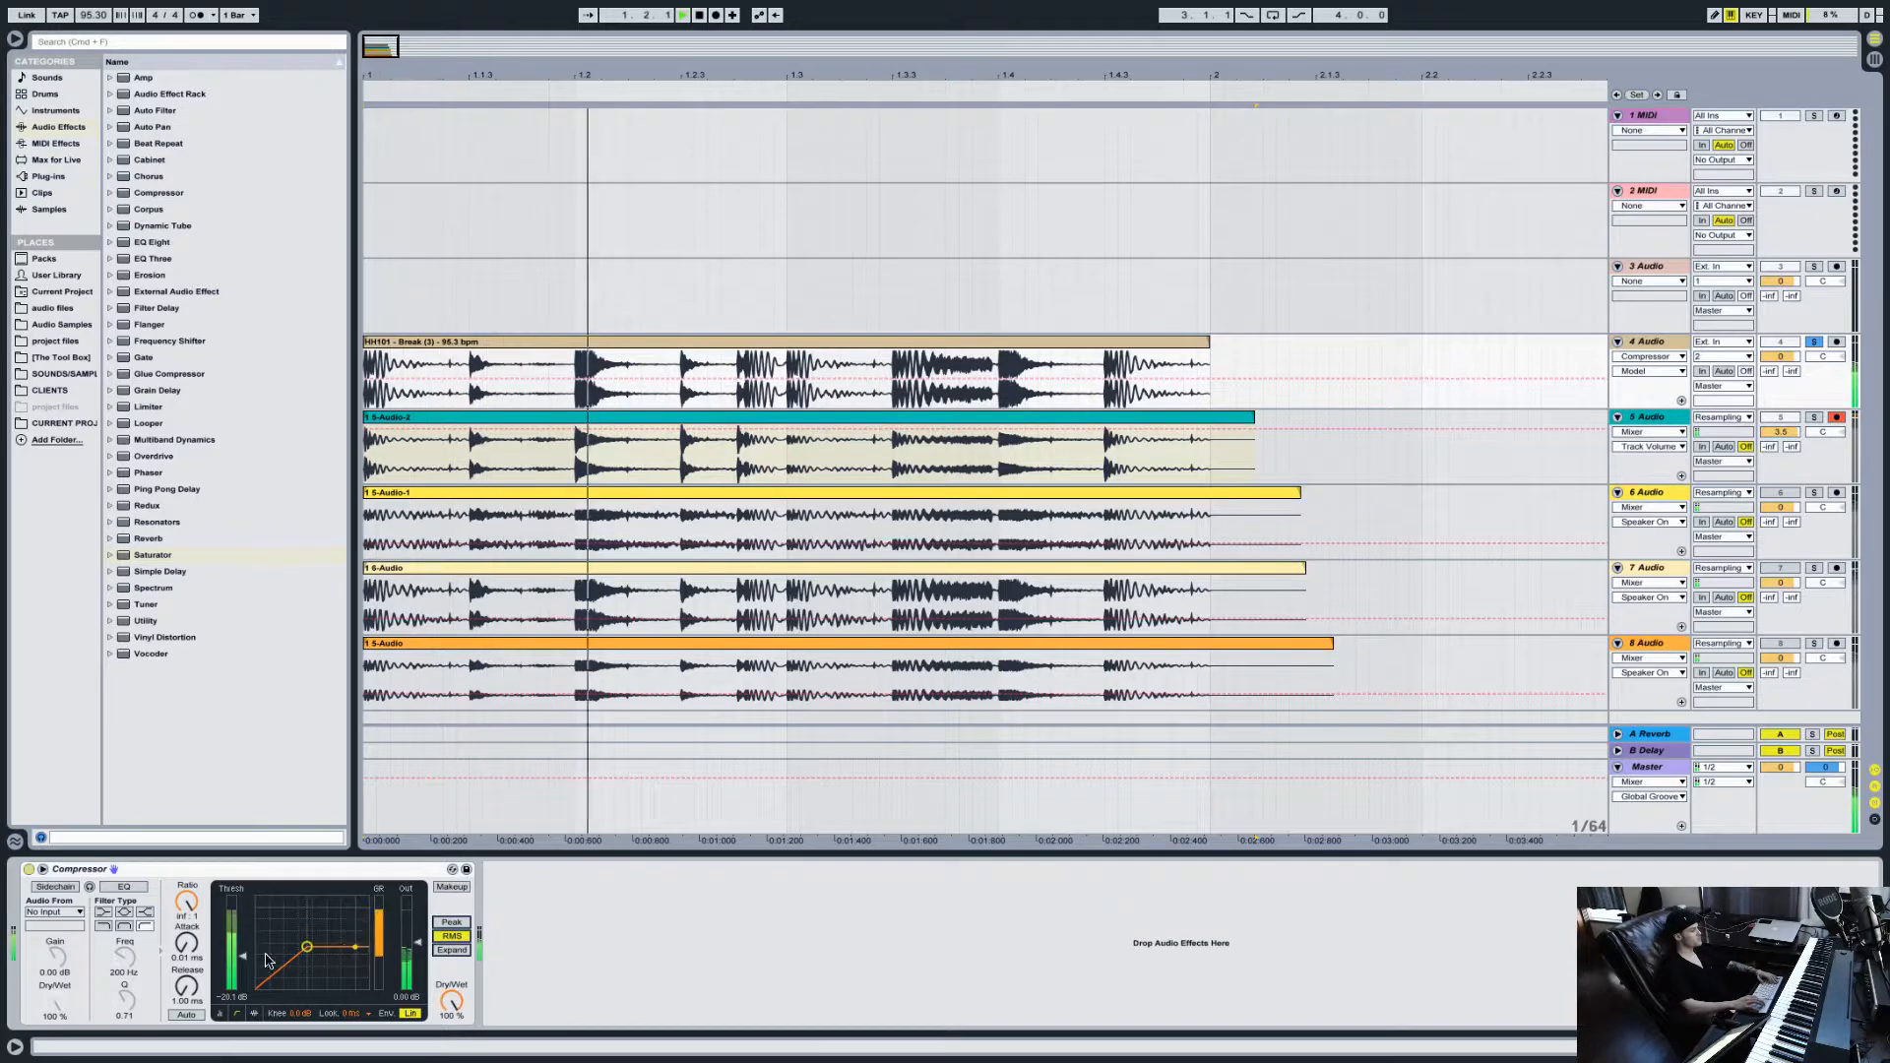
pyautogui.press('space')
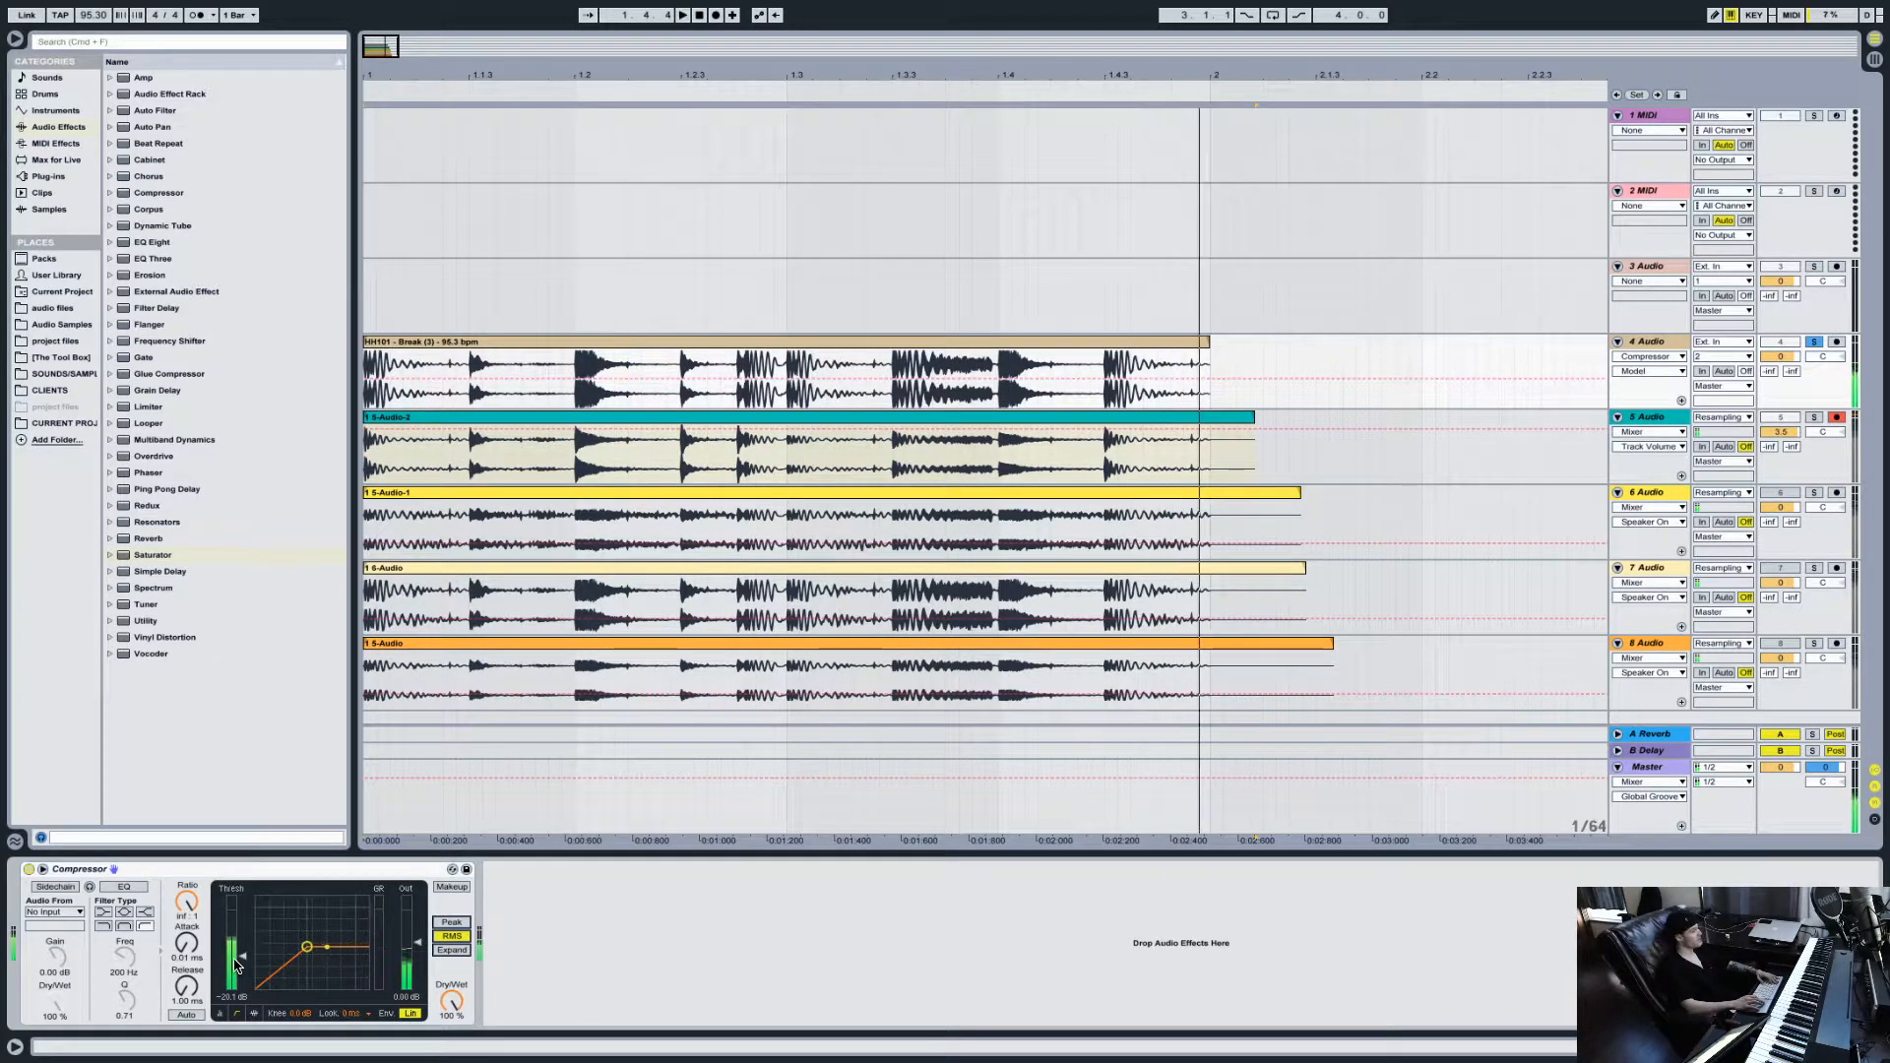
# Step: Enable the Compressor's makeup gain and audition the RMS-compressed drum break
pyautogui.click(450, 887)
pyautogui.press('space')
pyautogui.press('space')
# Step: Set the Compressor's envelope mode to Log and audition the drum break with makeup gain on
pyautogui.click(412, 1014)
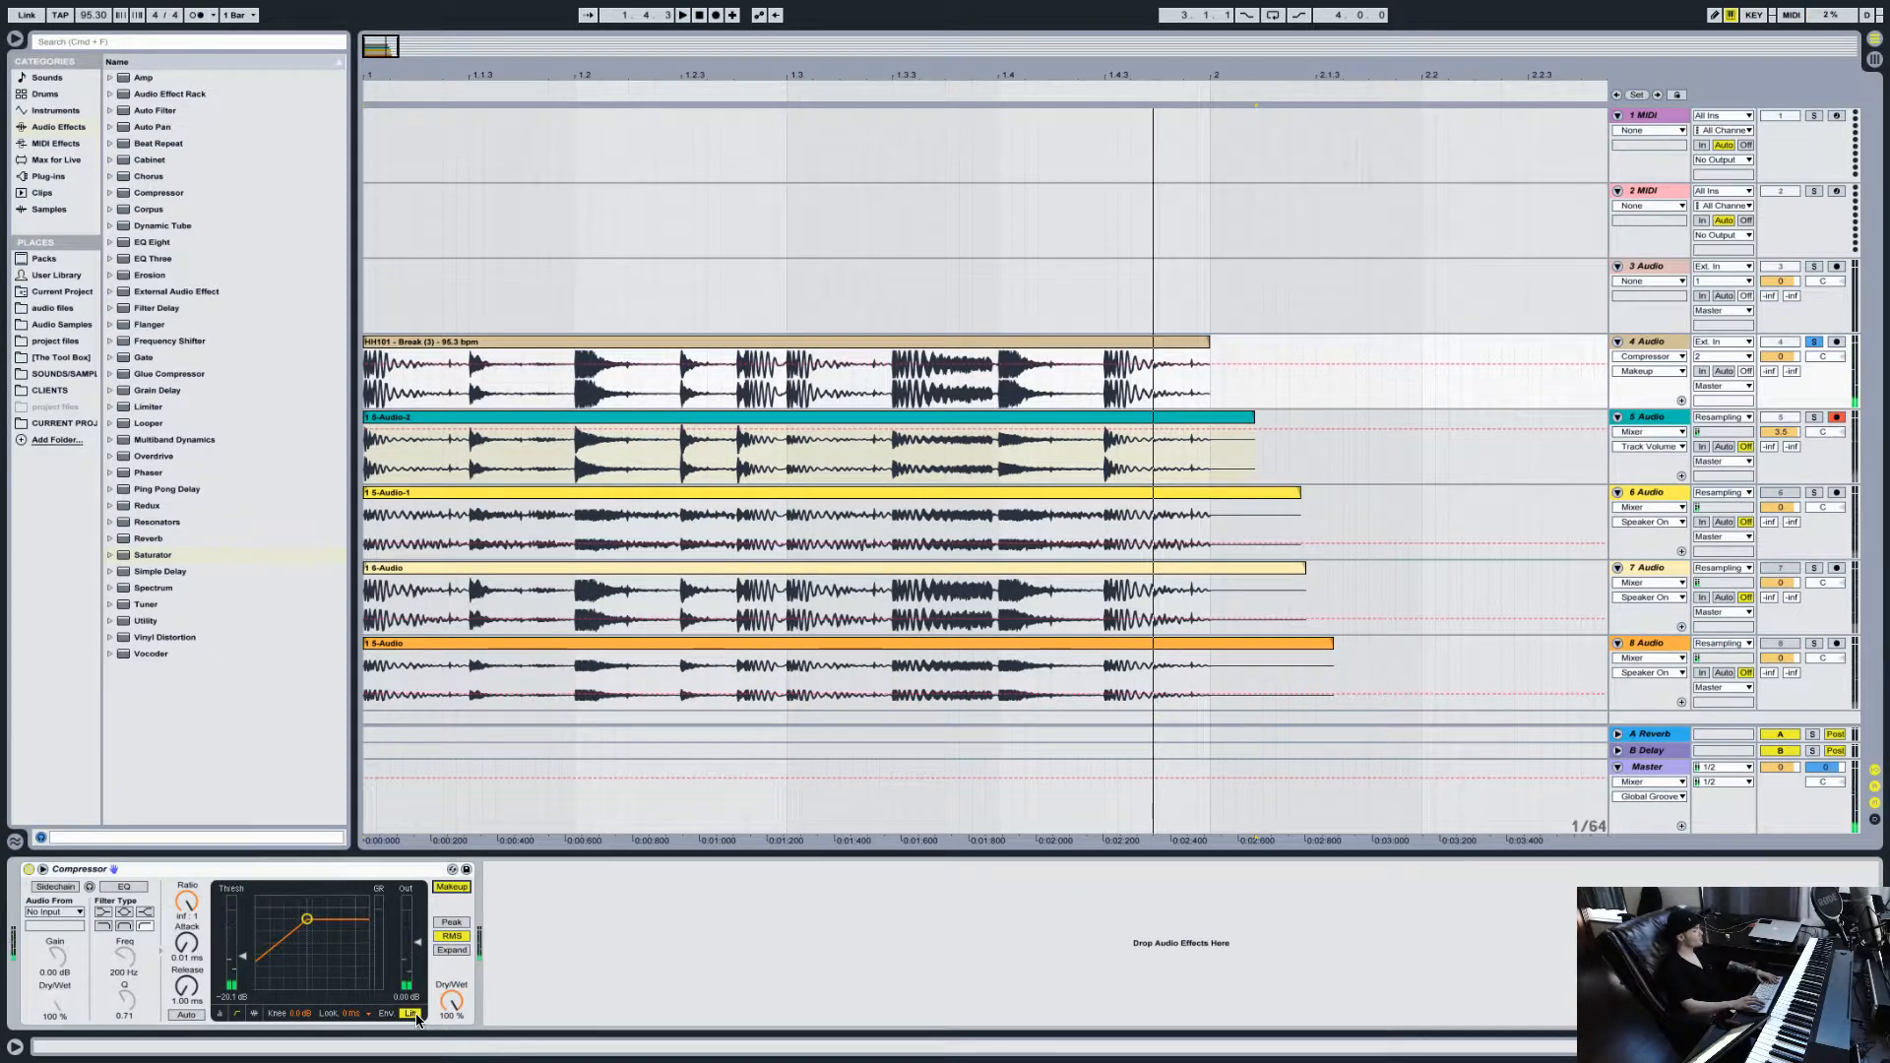
pyautogui.press('space')
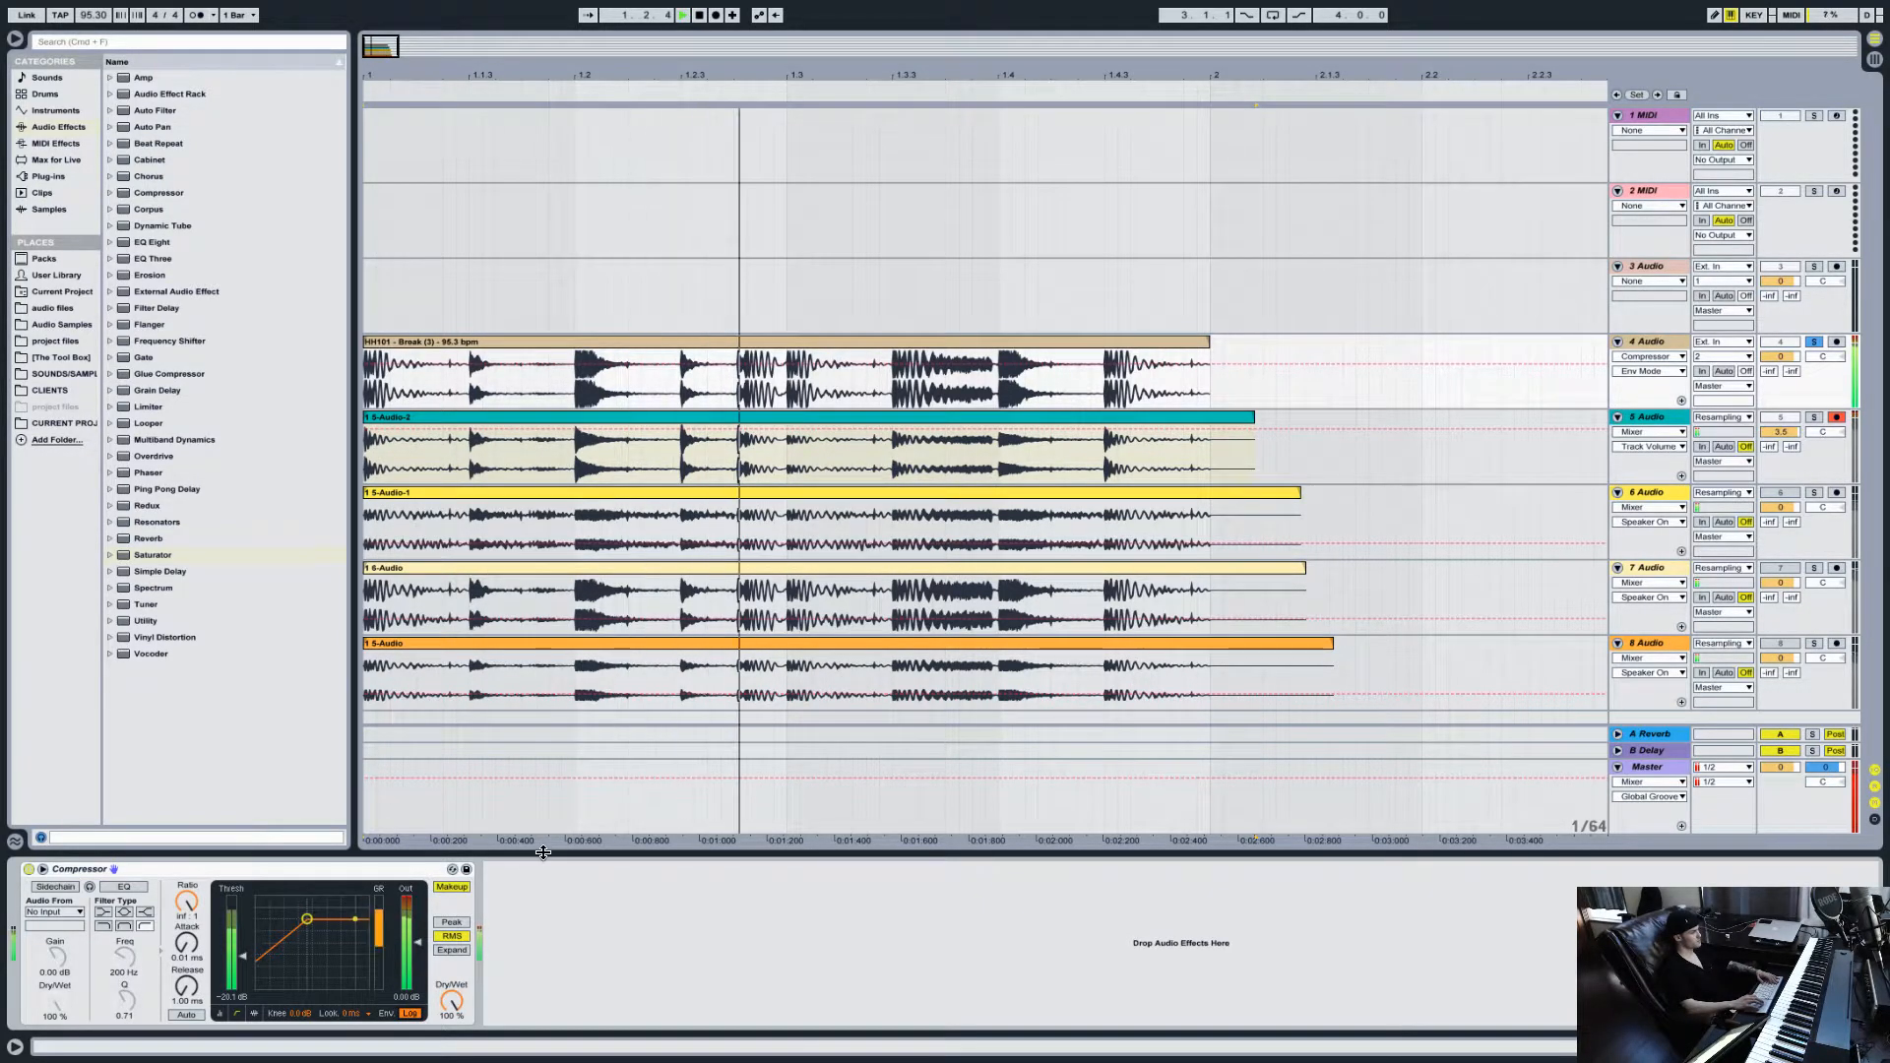
pyautogui.press('space')
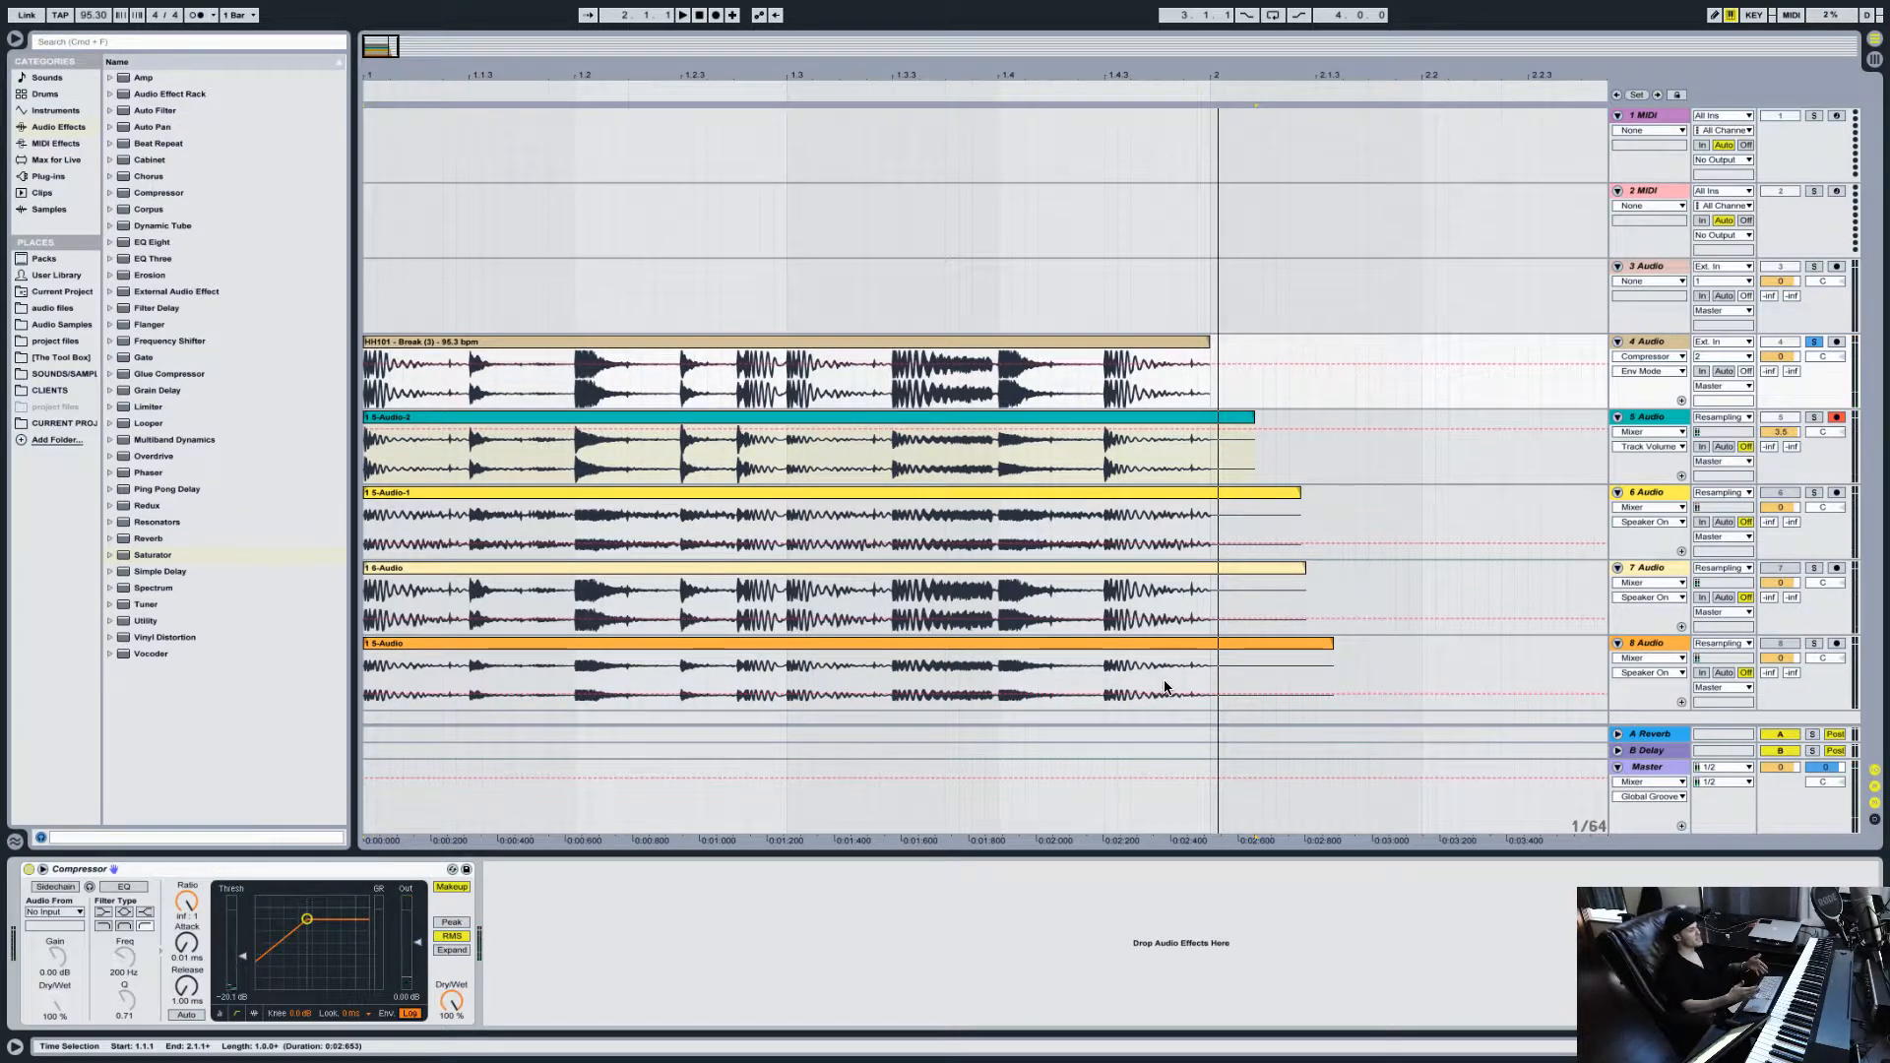
# Step: Set the Compressor's lookahead to 10 ms and audition the drum break
pyautogui.click(353, 1014)
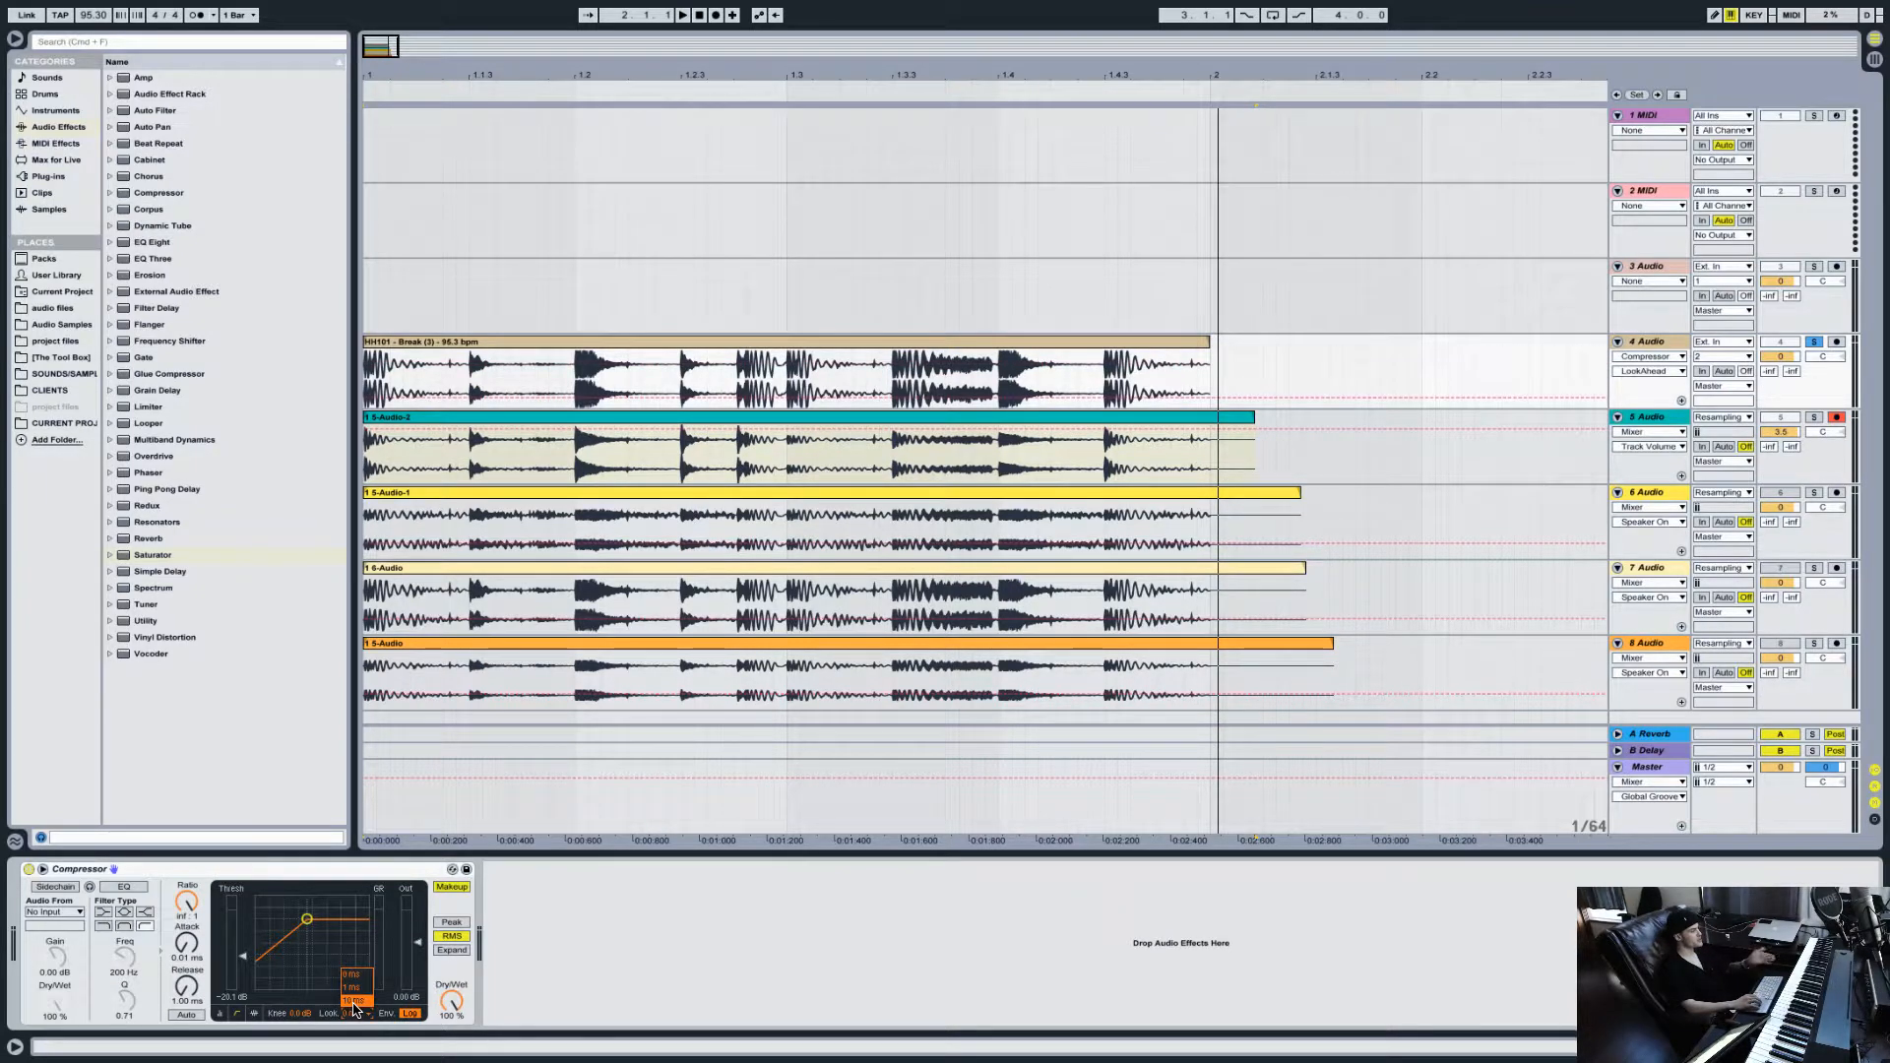
pyautogui.click(353, 1001)
pyautogui.press('space')
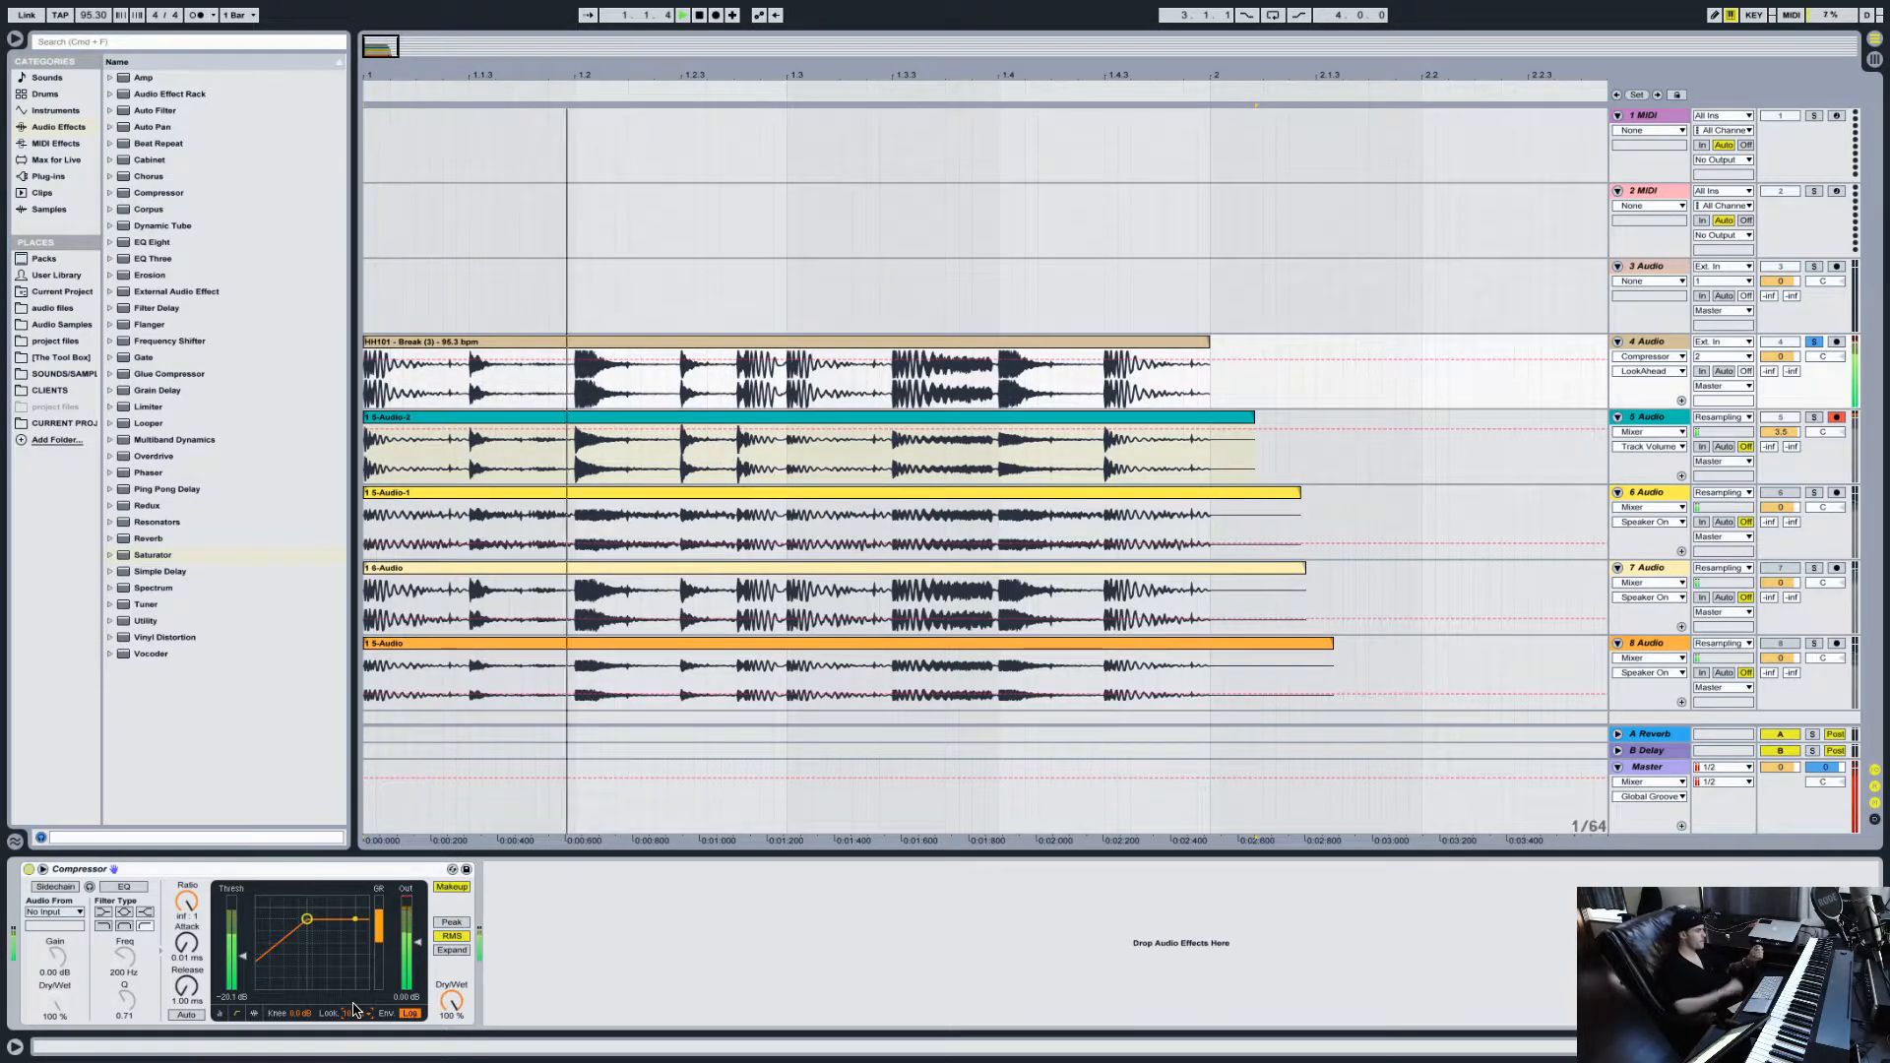
pyautogui.press('space')
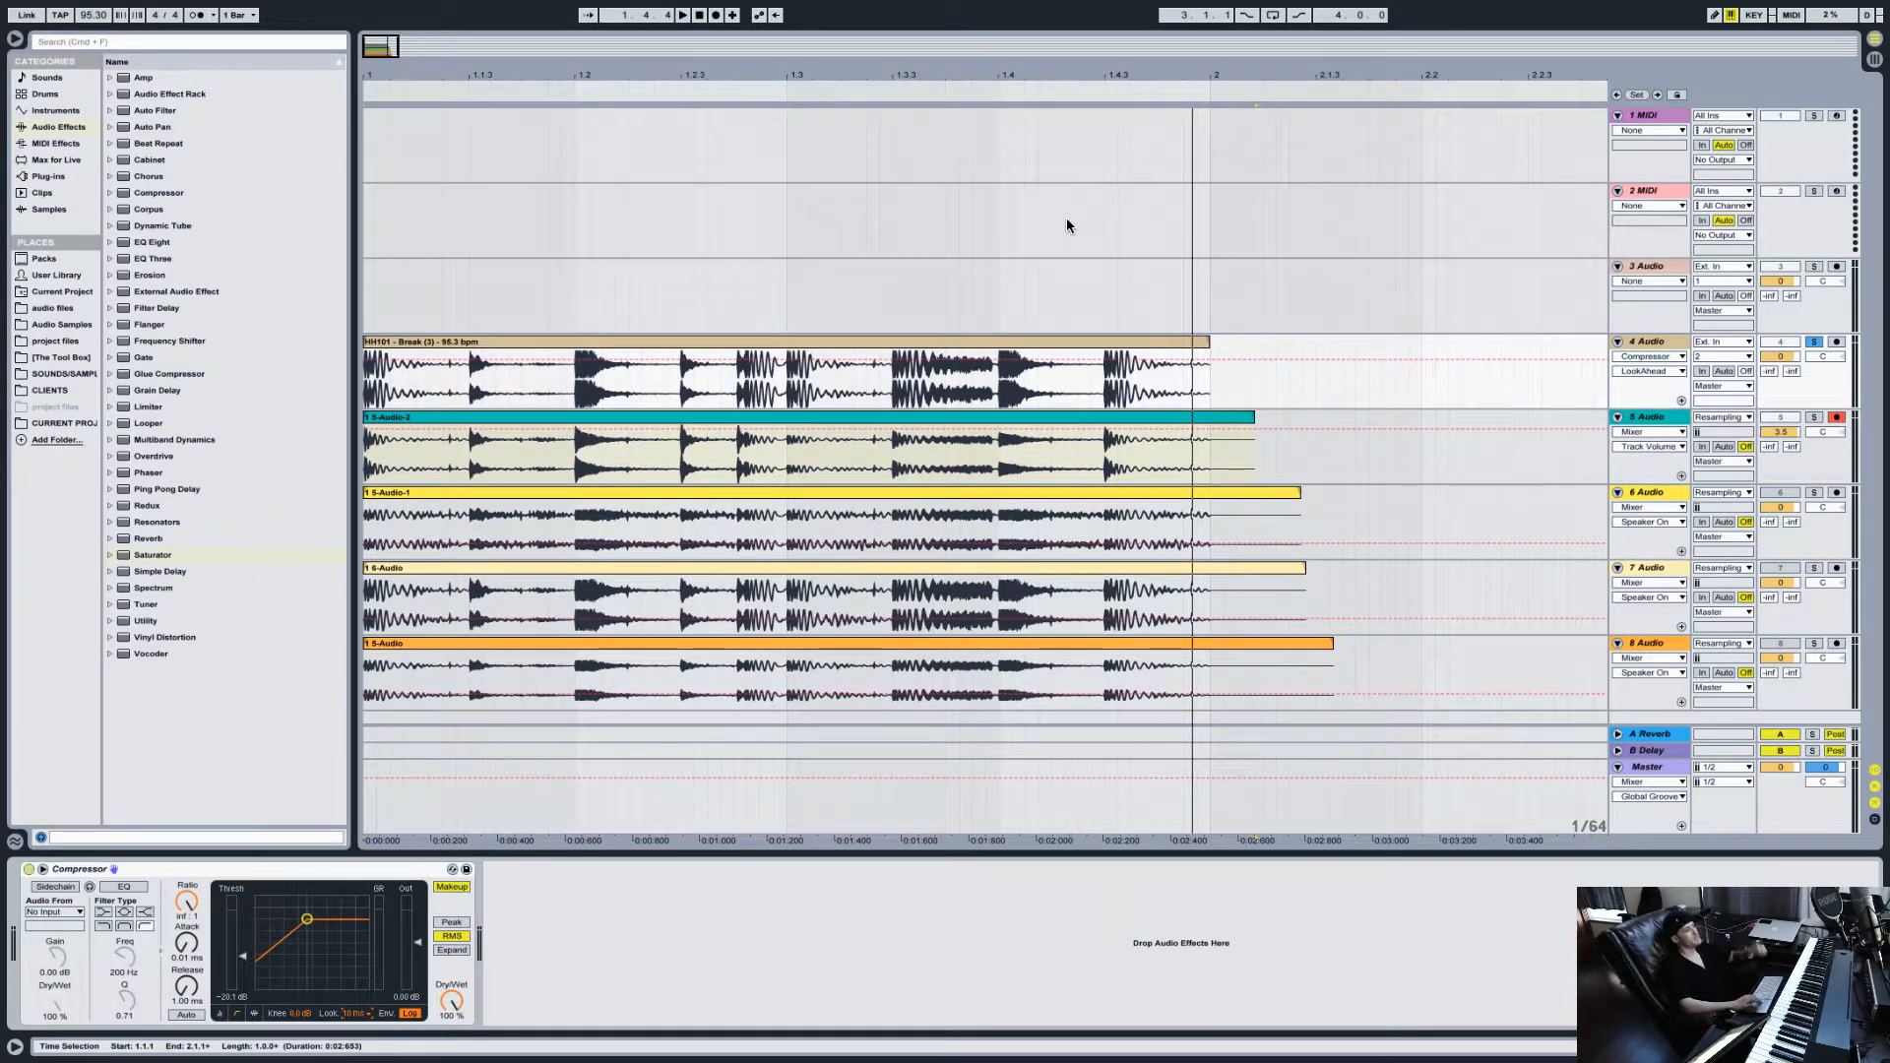
# Step: Load the Operator instrument onto the second MIDI track
pyautogui.press('-')
pyautogui.press('+')
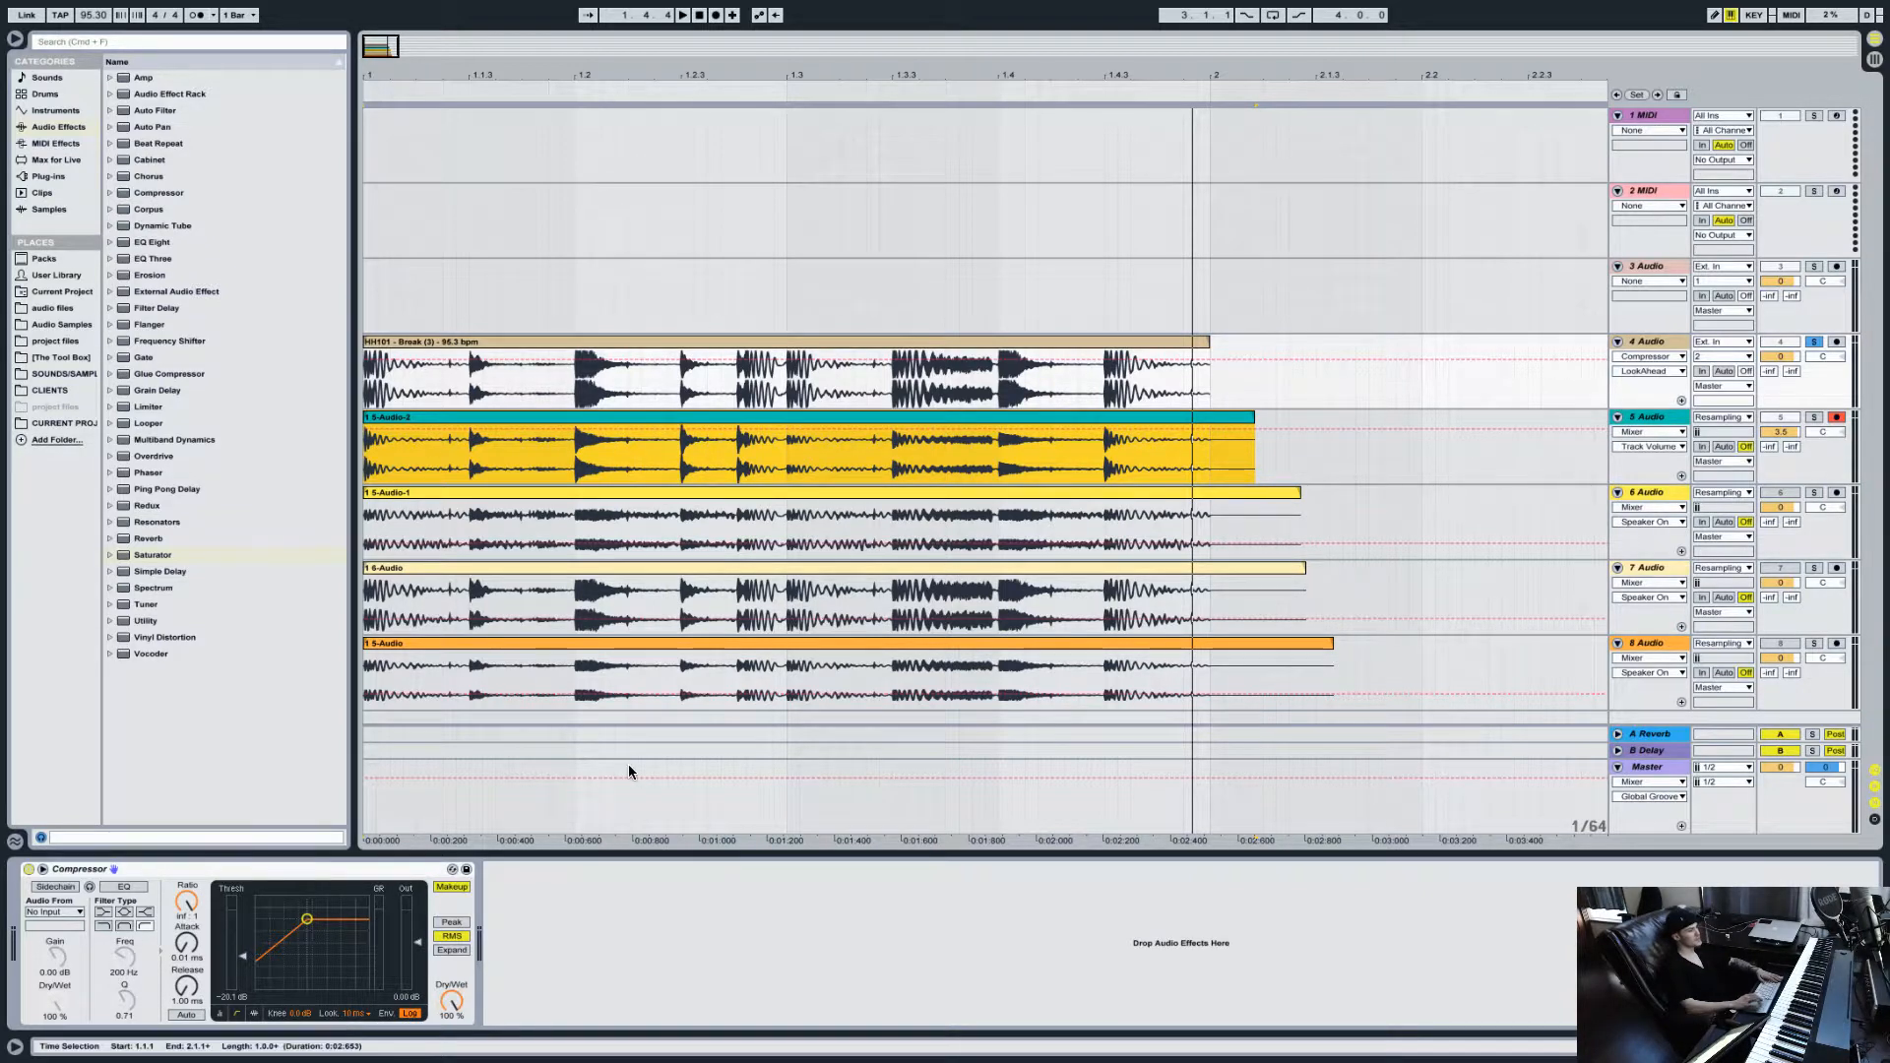
pyautogui.hscroll(10, 892, 652)
pyautogui.hscroll(5, 892, 652)
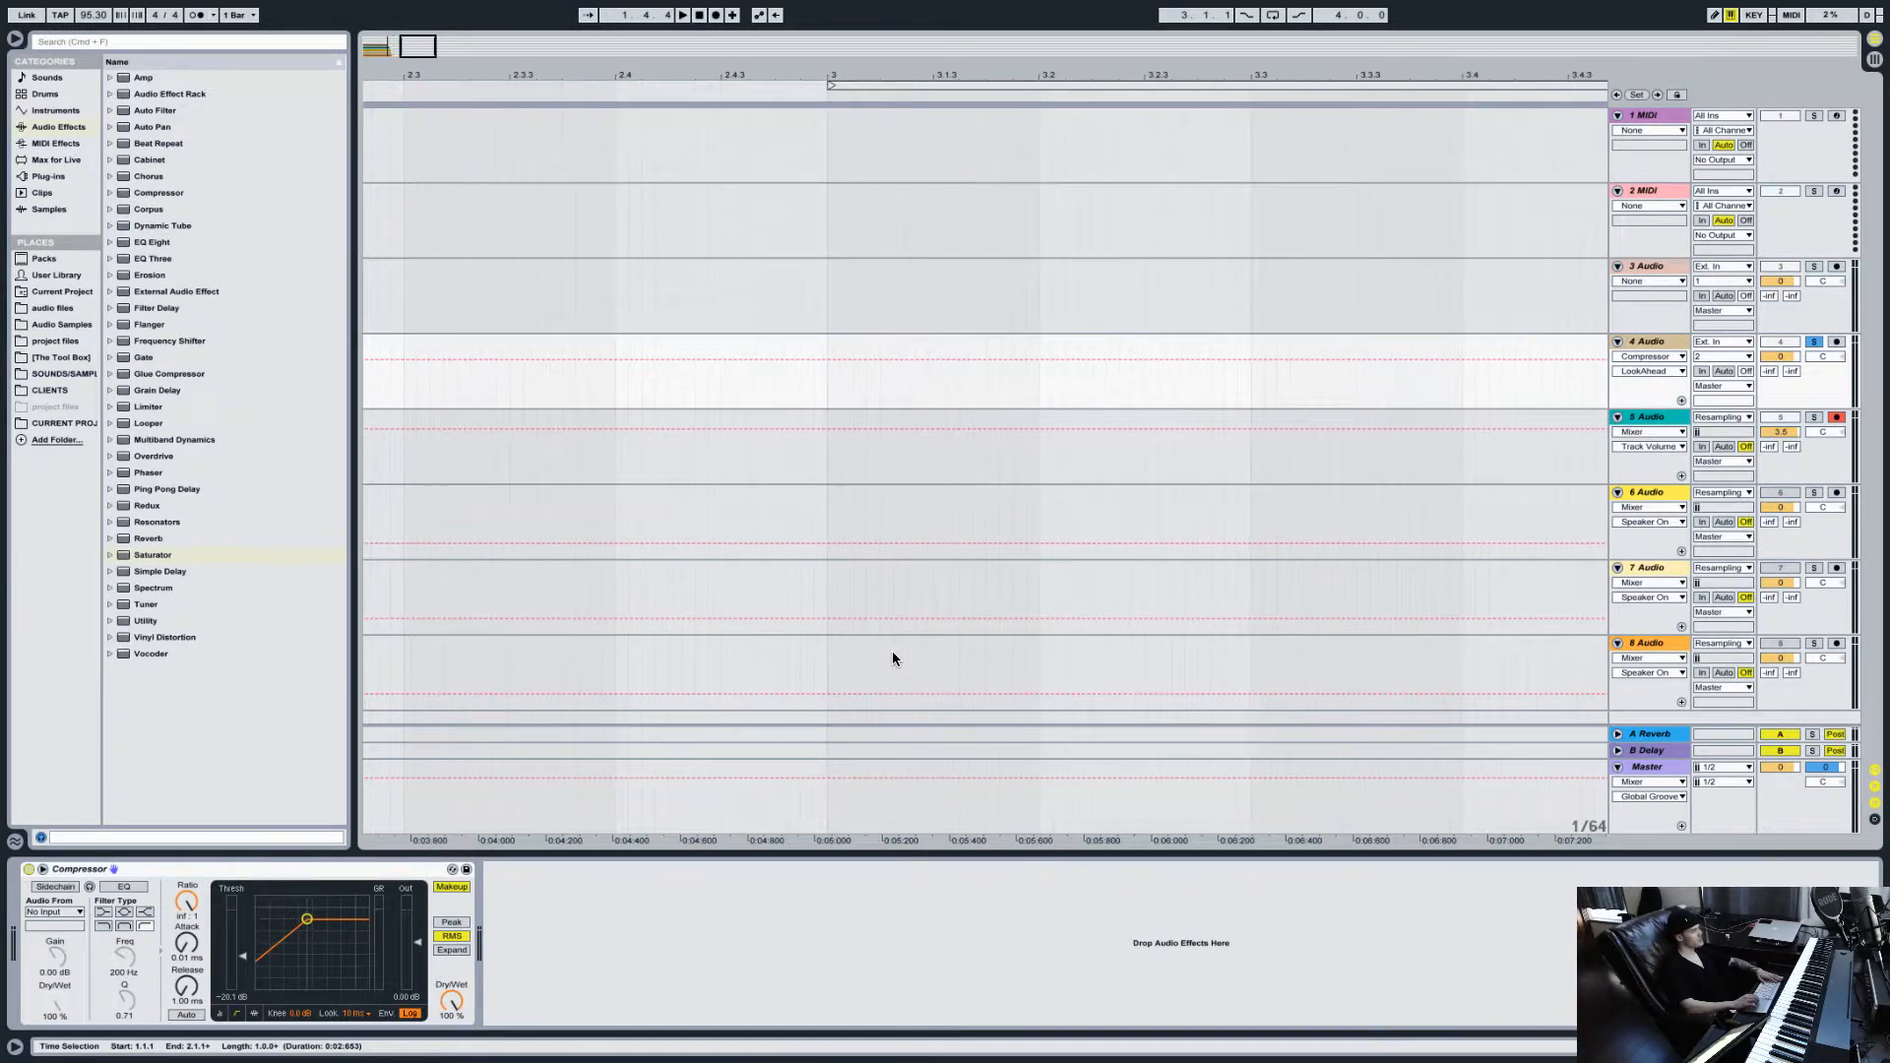
pyautogui.click(65, 112)
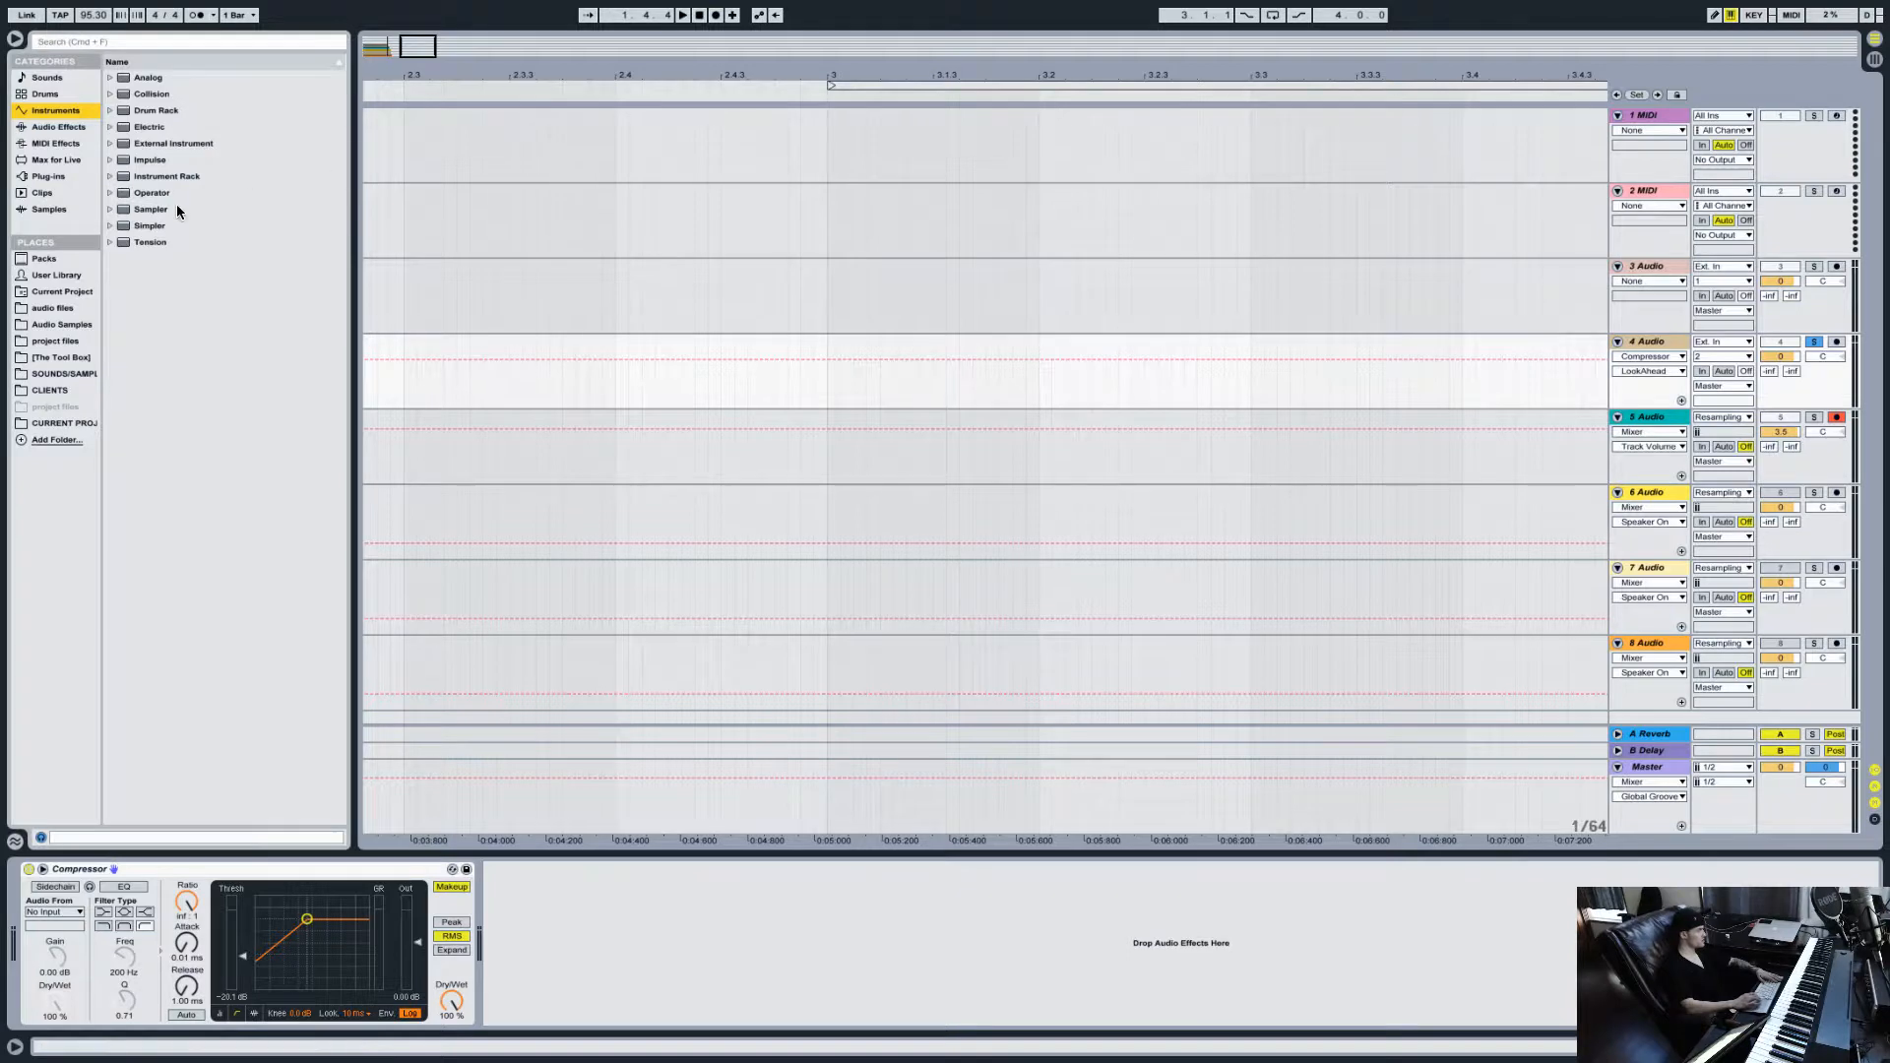
pyautogui.moveTo(153, 196); pyautogui.dragTo(1651, 198)
# Step: Insert an empty MIDI clip on the Operator track spanning 1.1.1 to 1.3.1
pyautogui.hscroll(-10, 1095, 375)
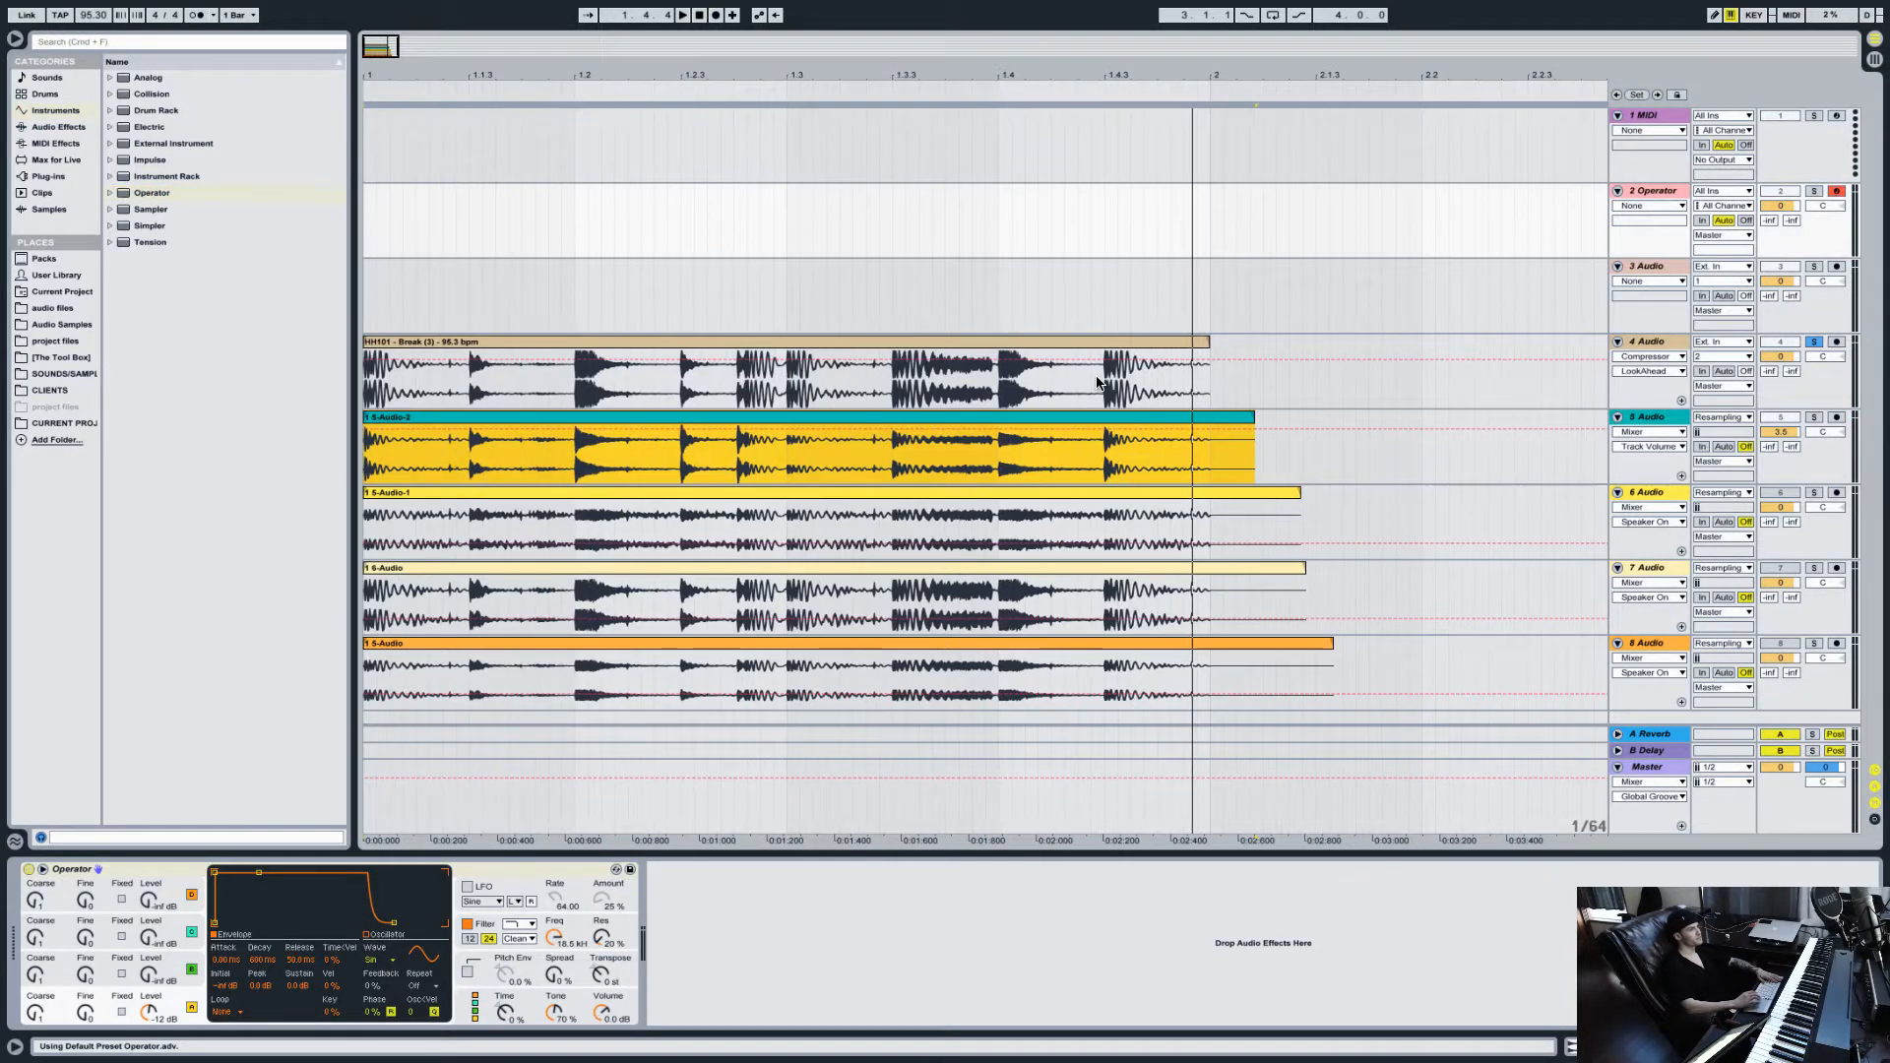
pyautogui.moveTo(785, 202); pyautogui.dragTo(209, 217)
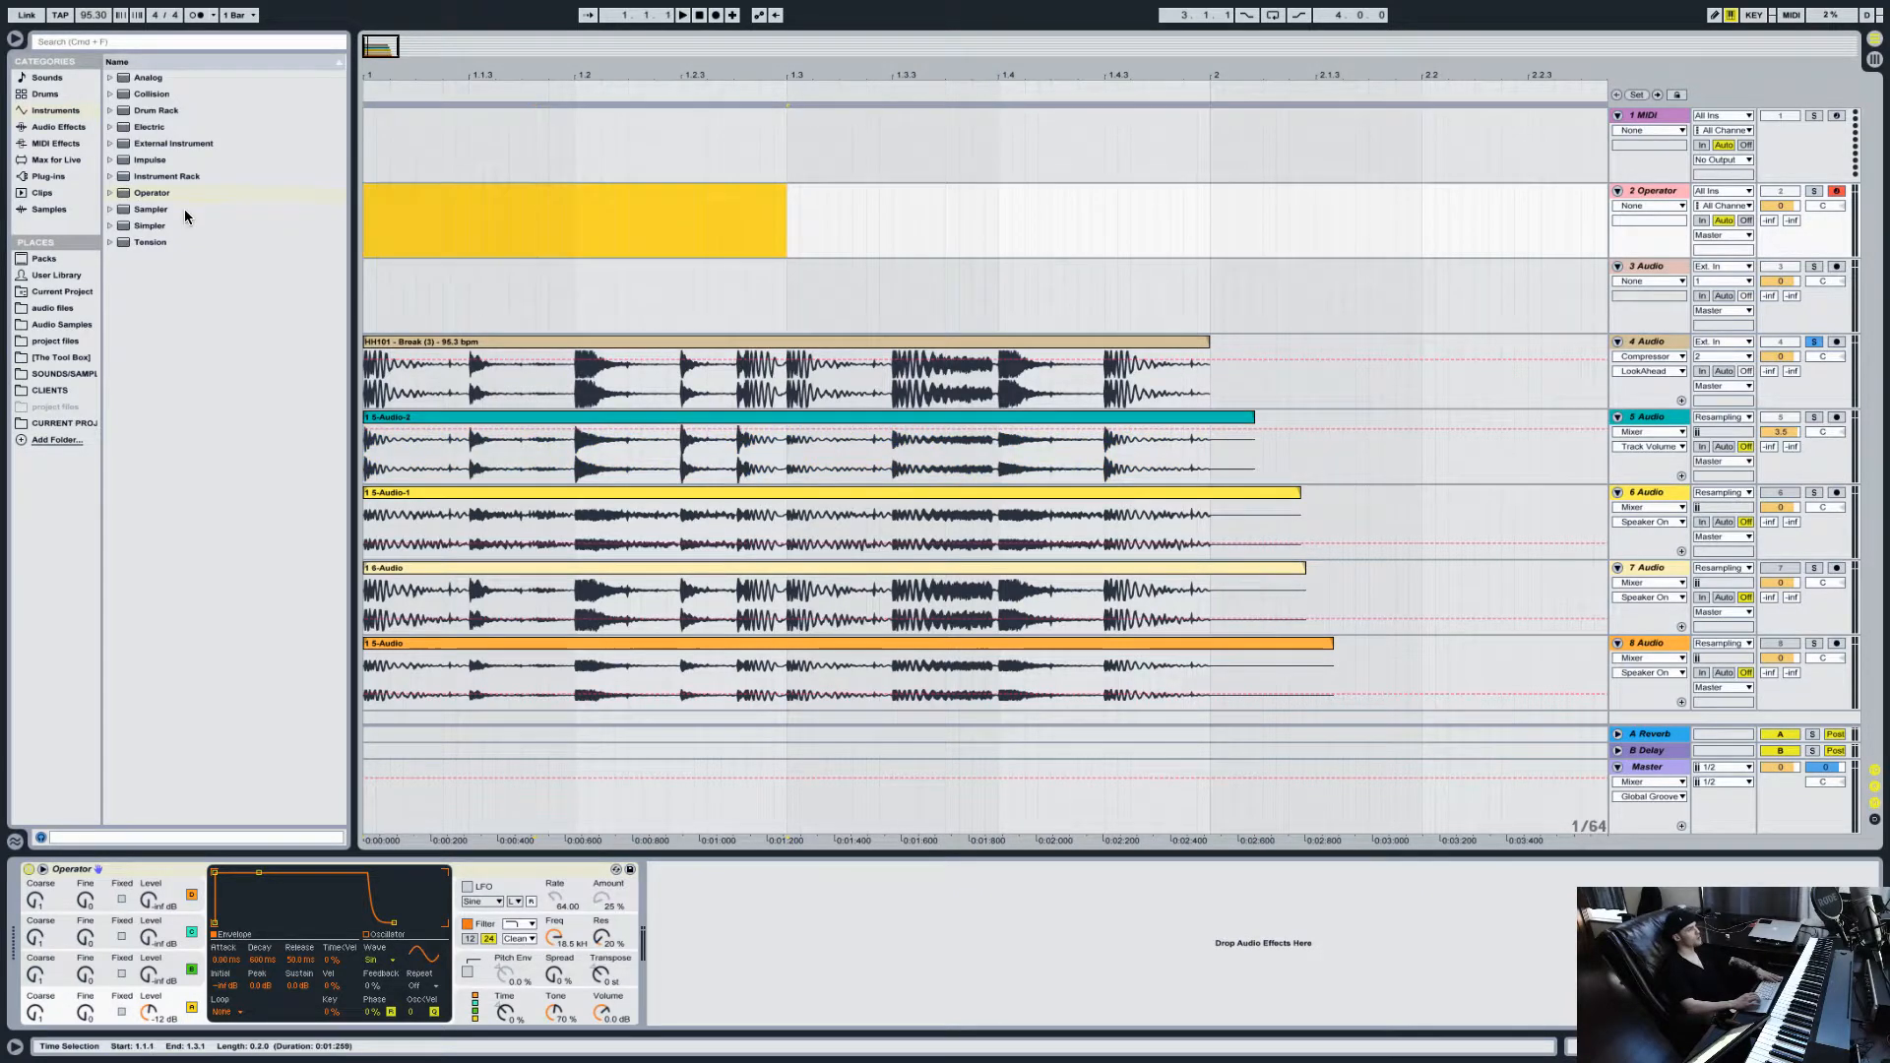
pyautogui.rightClick(624, 199)
pyautogui.click(718, 303)
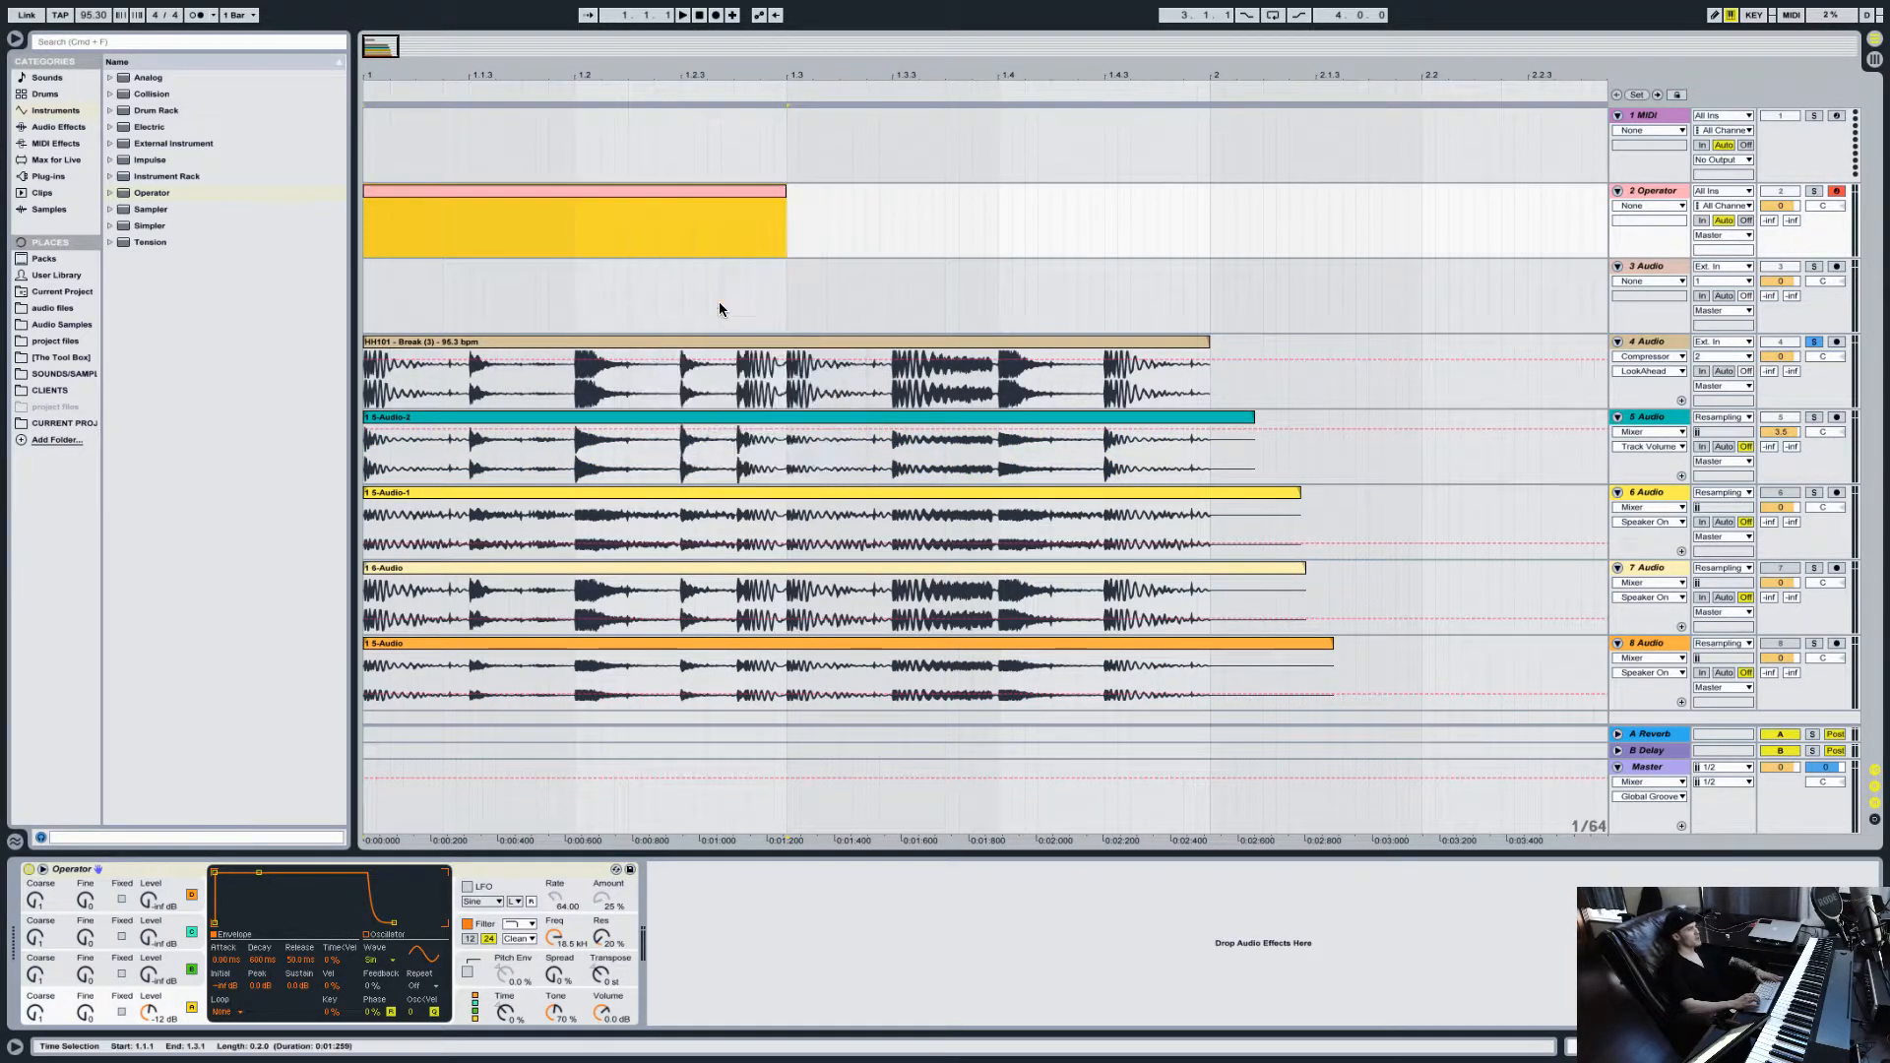
# Step: Shape Operator's oscillator waveform by drawing its first three harmonics at descending levels
pyautogui.click(428, 966)
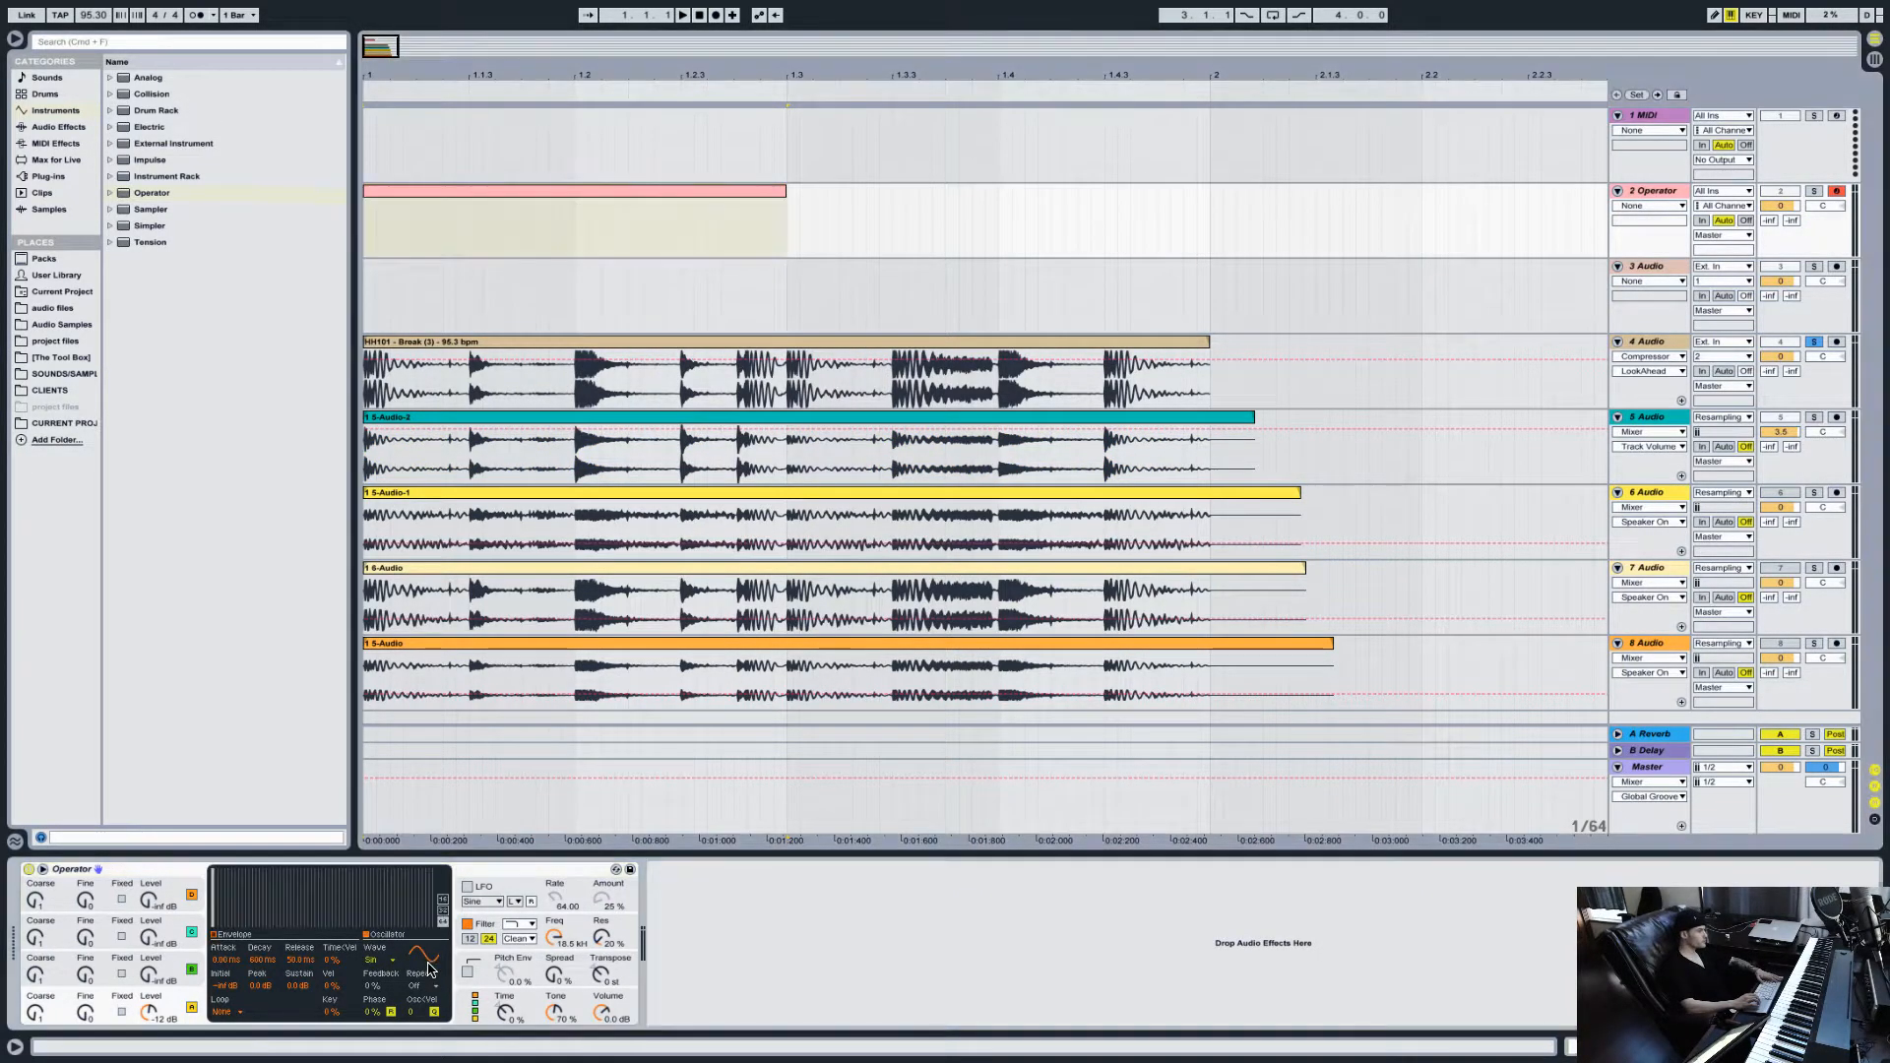
pyautogui.click(218, 892)
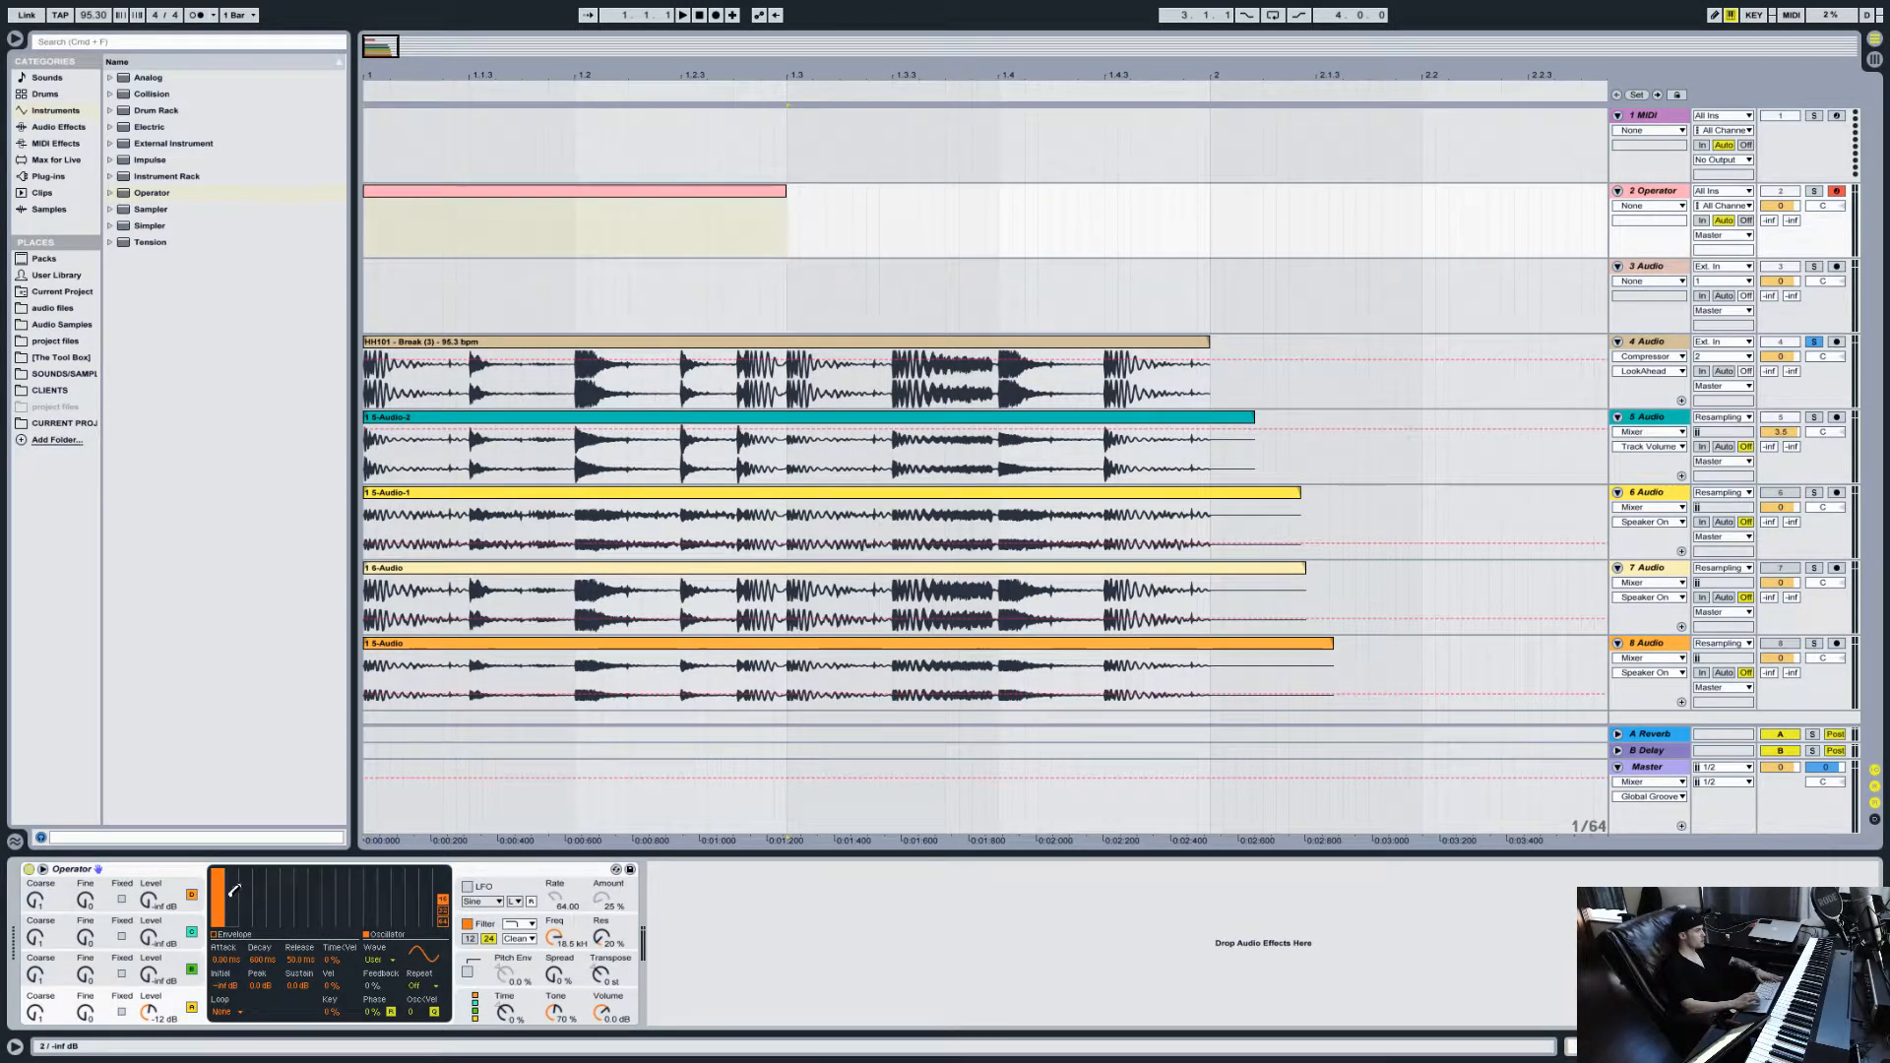
pyautogui.moveTo(229, 884); pyautogui.dragTo(218, 849)
pyautogui.click(238, 883)
# Step: Add one note to the Operator clip, extend it legato across the whole clip, and transpose it to F0
pyautogui.doubleClick(556, 187)
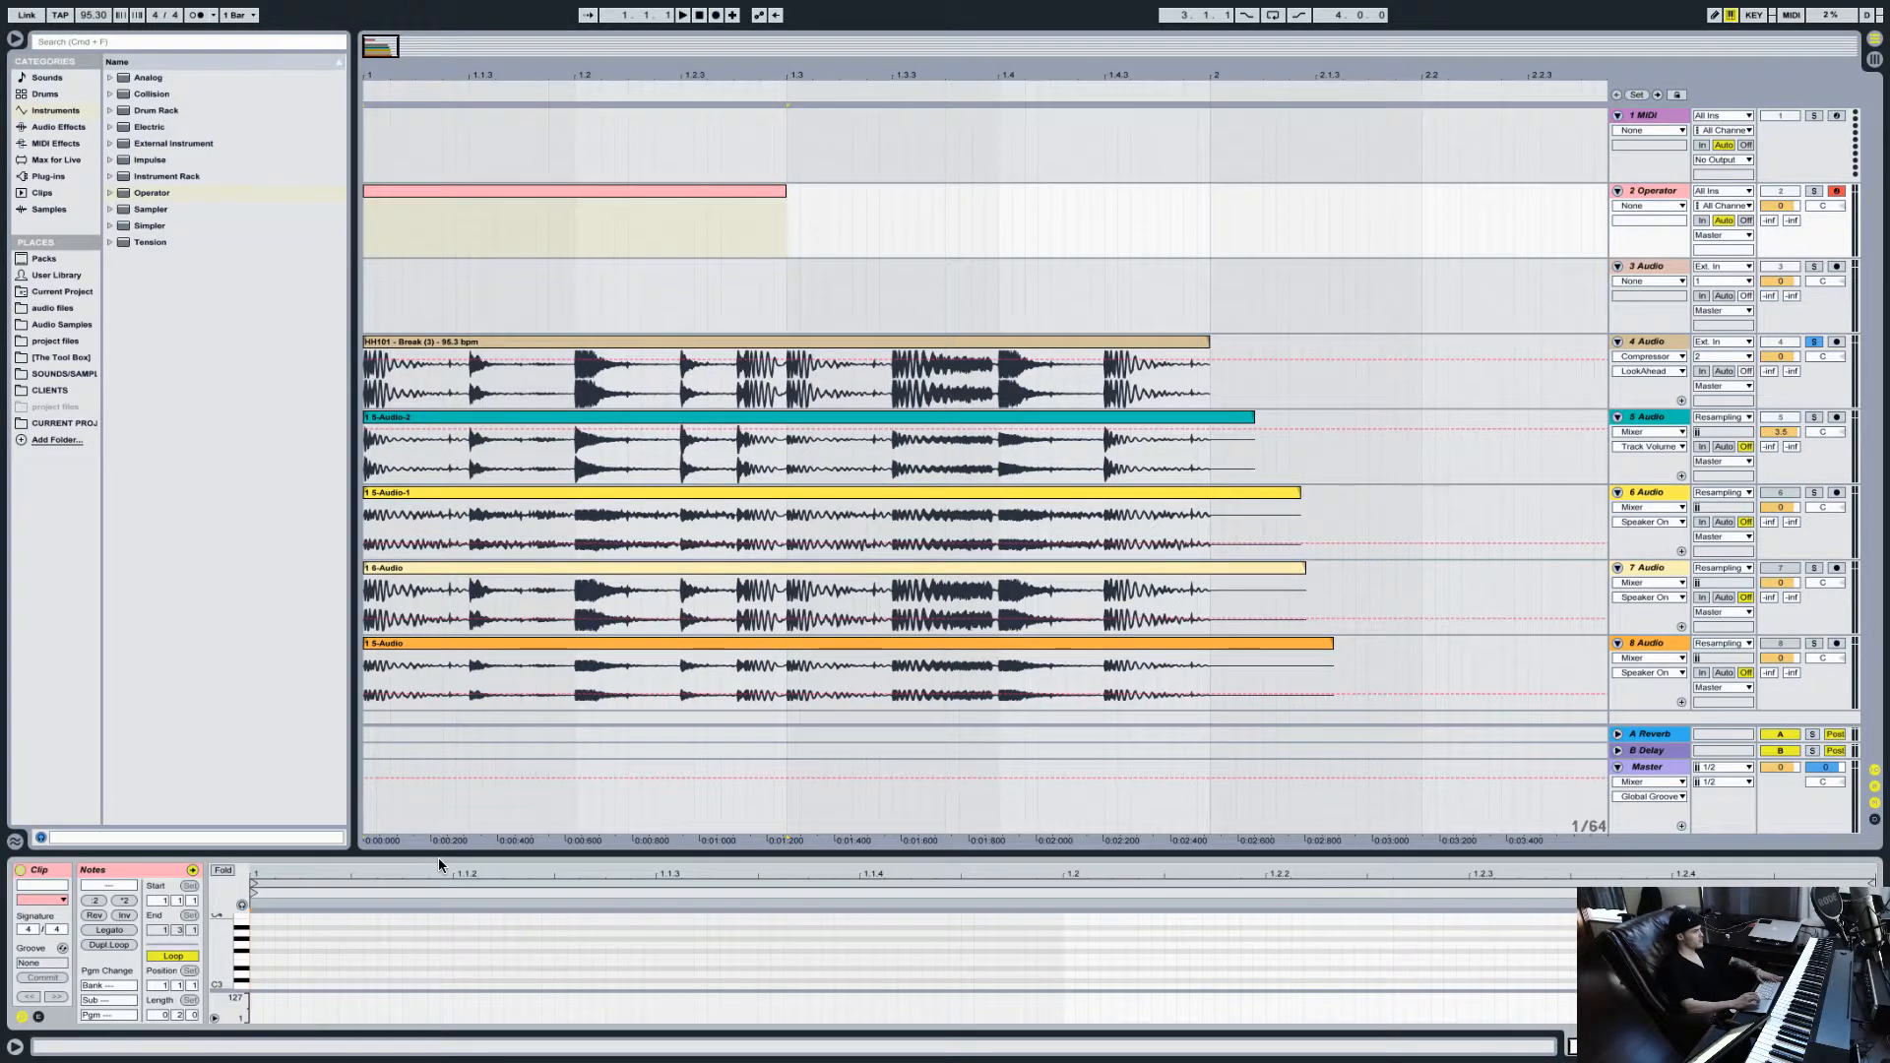
pyautogui.moveTo(439, 853); pyautogui.dragTo(437, 568)
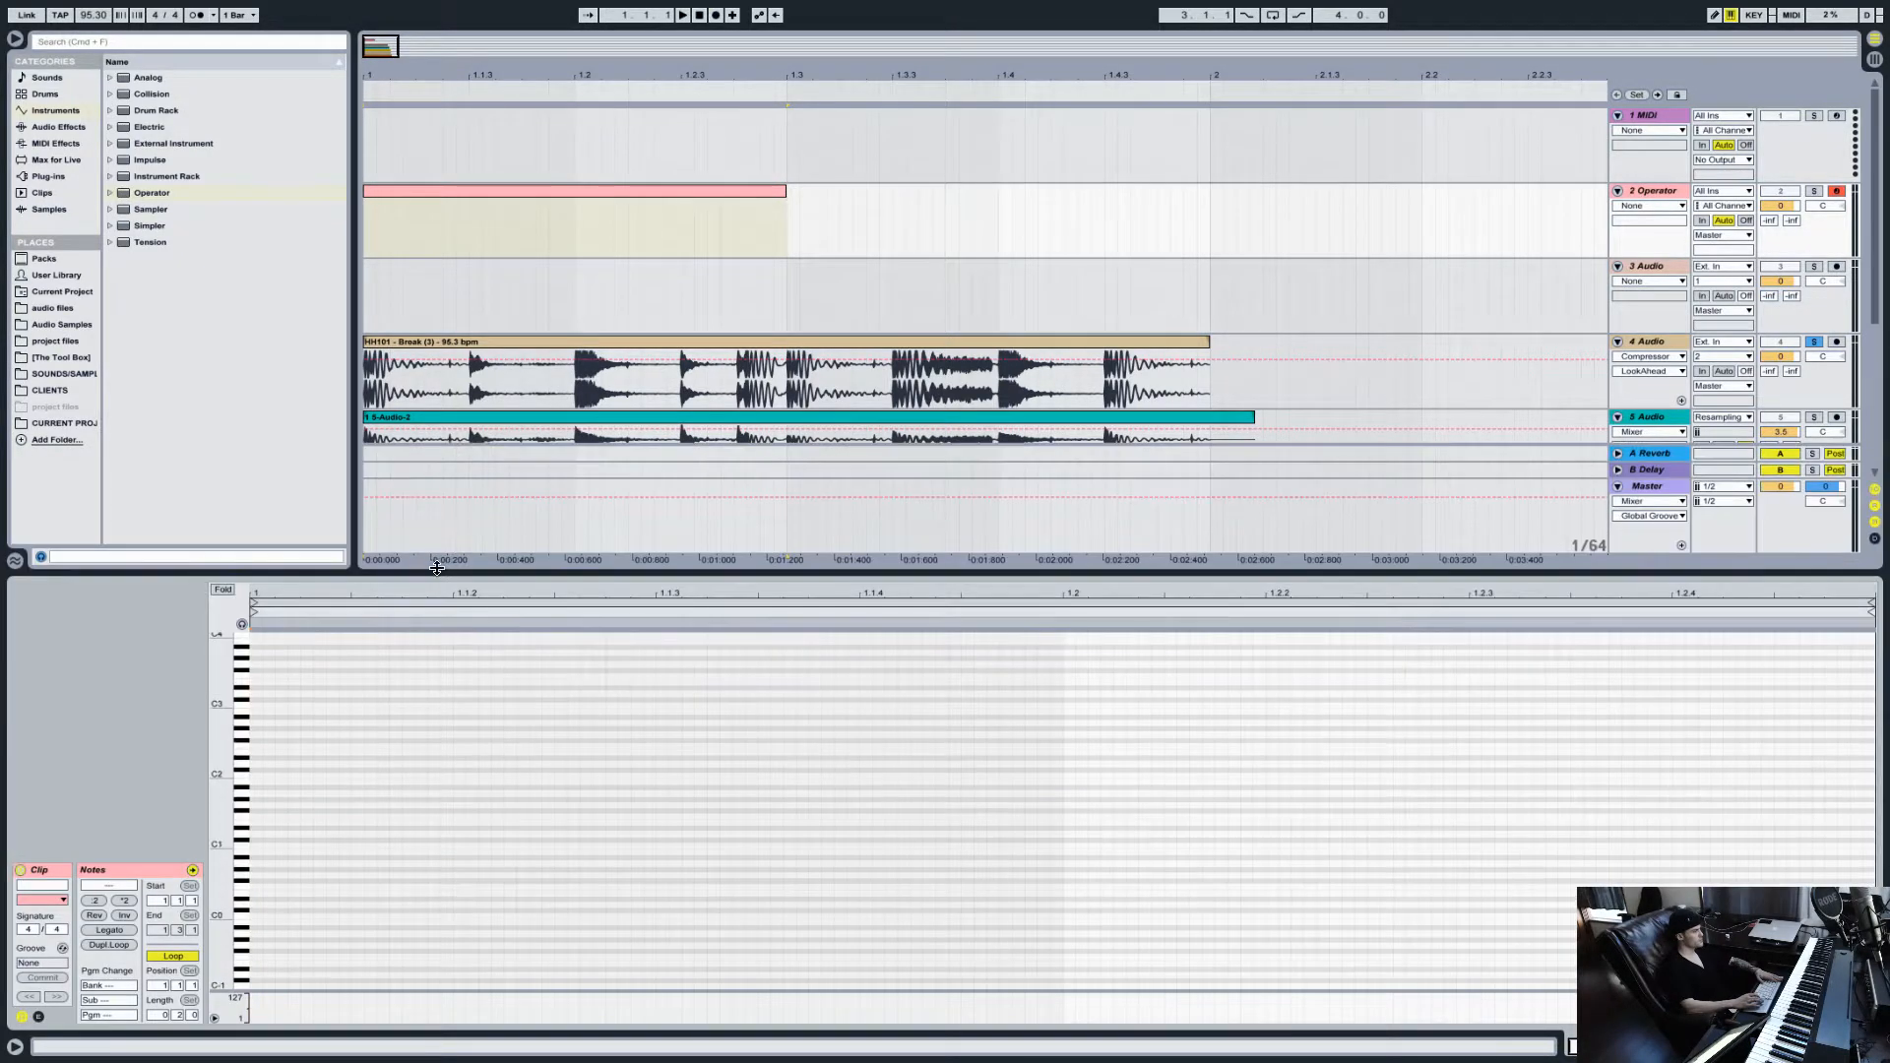
pyautogui.doubleClick(256, 744)
pyautogui.click(126, 930)
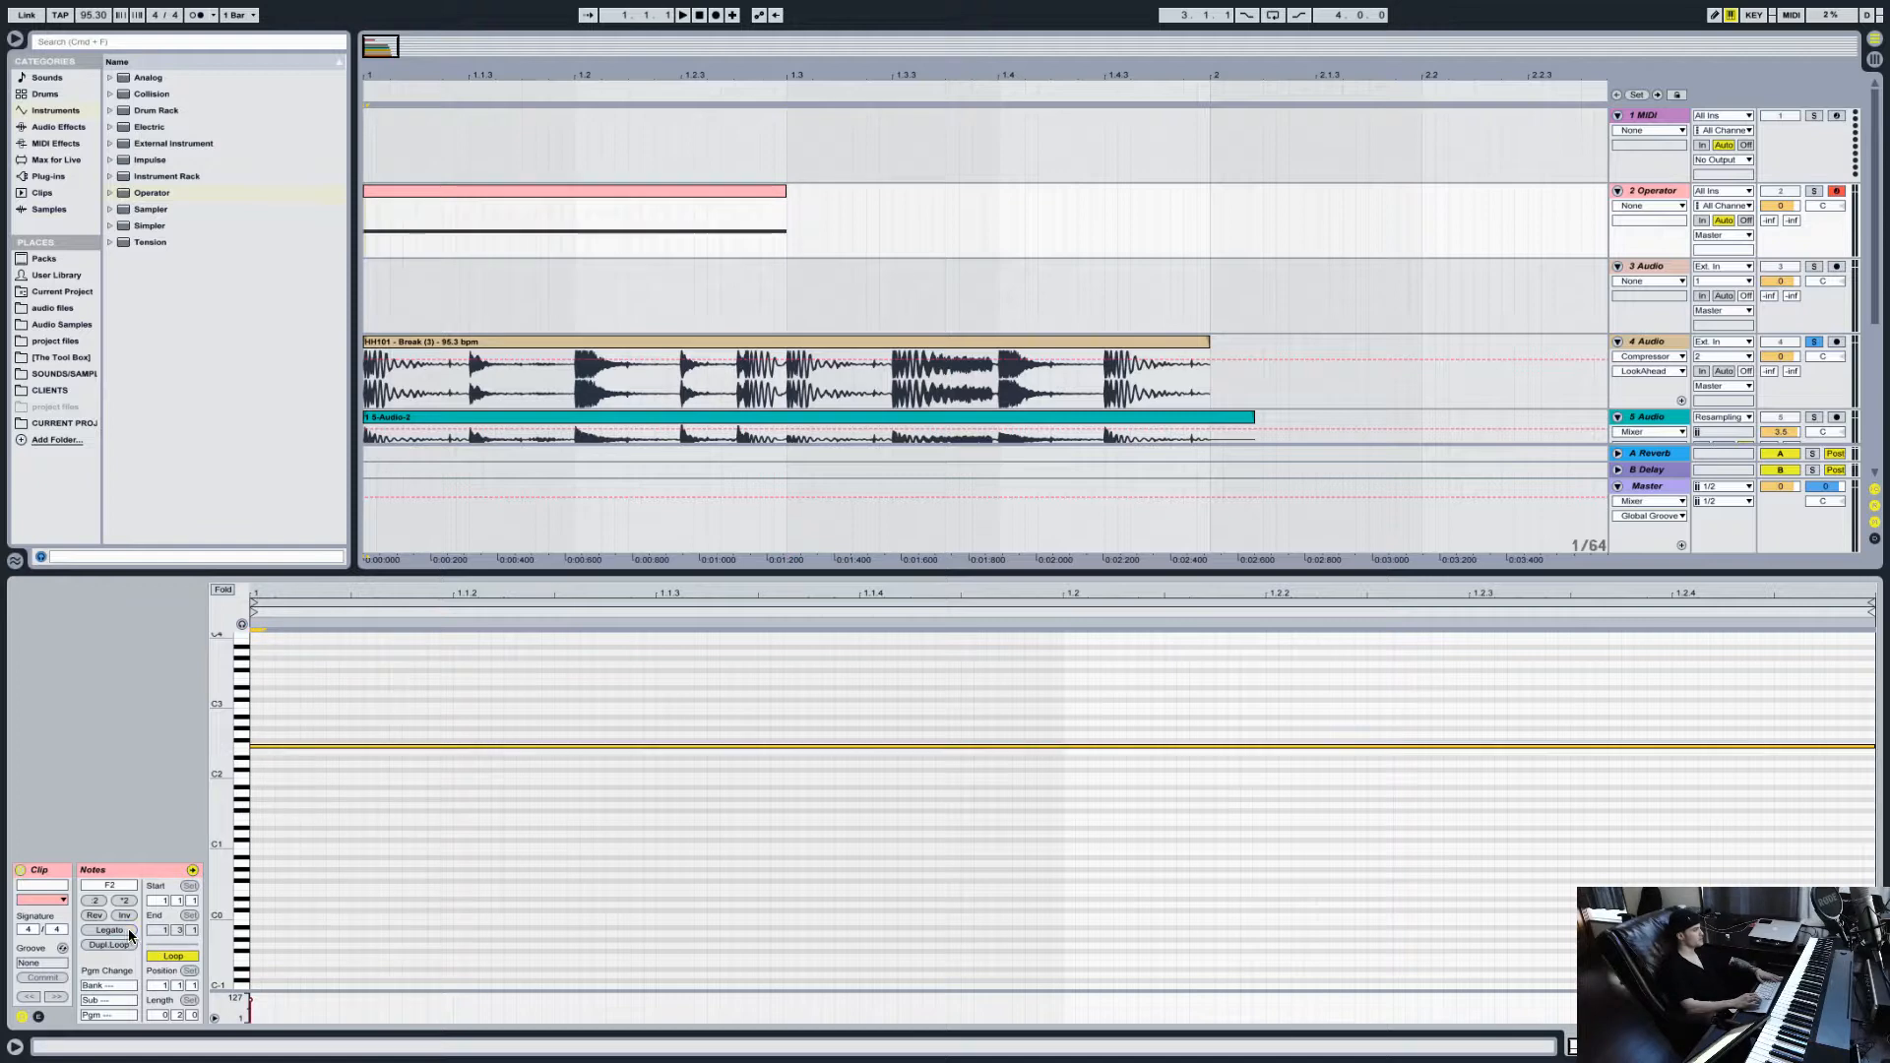
pyautogui.hotkey('shift', 'Down')
pyautogui.hotkey('shift', 'Down')
pyautogui.hotkey('shift', 'Down')
pyautogui.hotkey('shift', 'Up')
# Step: Solo the Operator track and set Operator's output volume to 3.8 dB while auditioning the note
pyautogui.press('space')
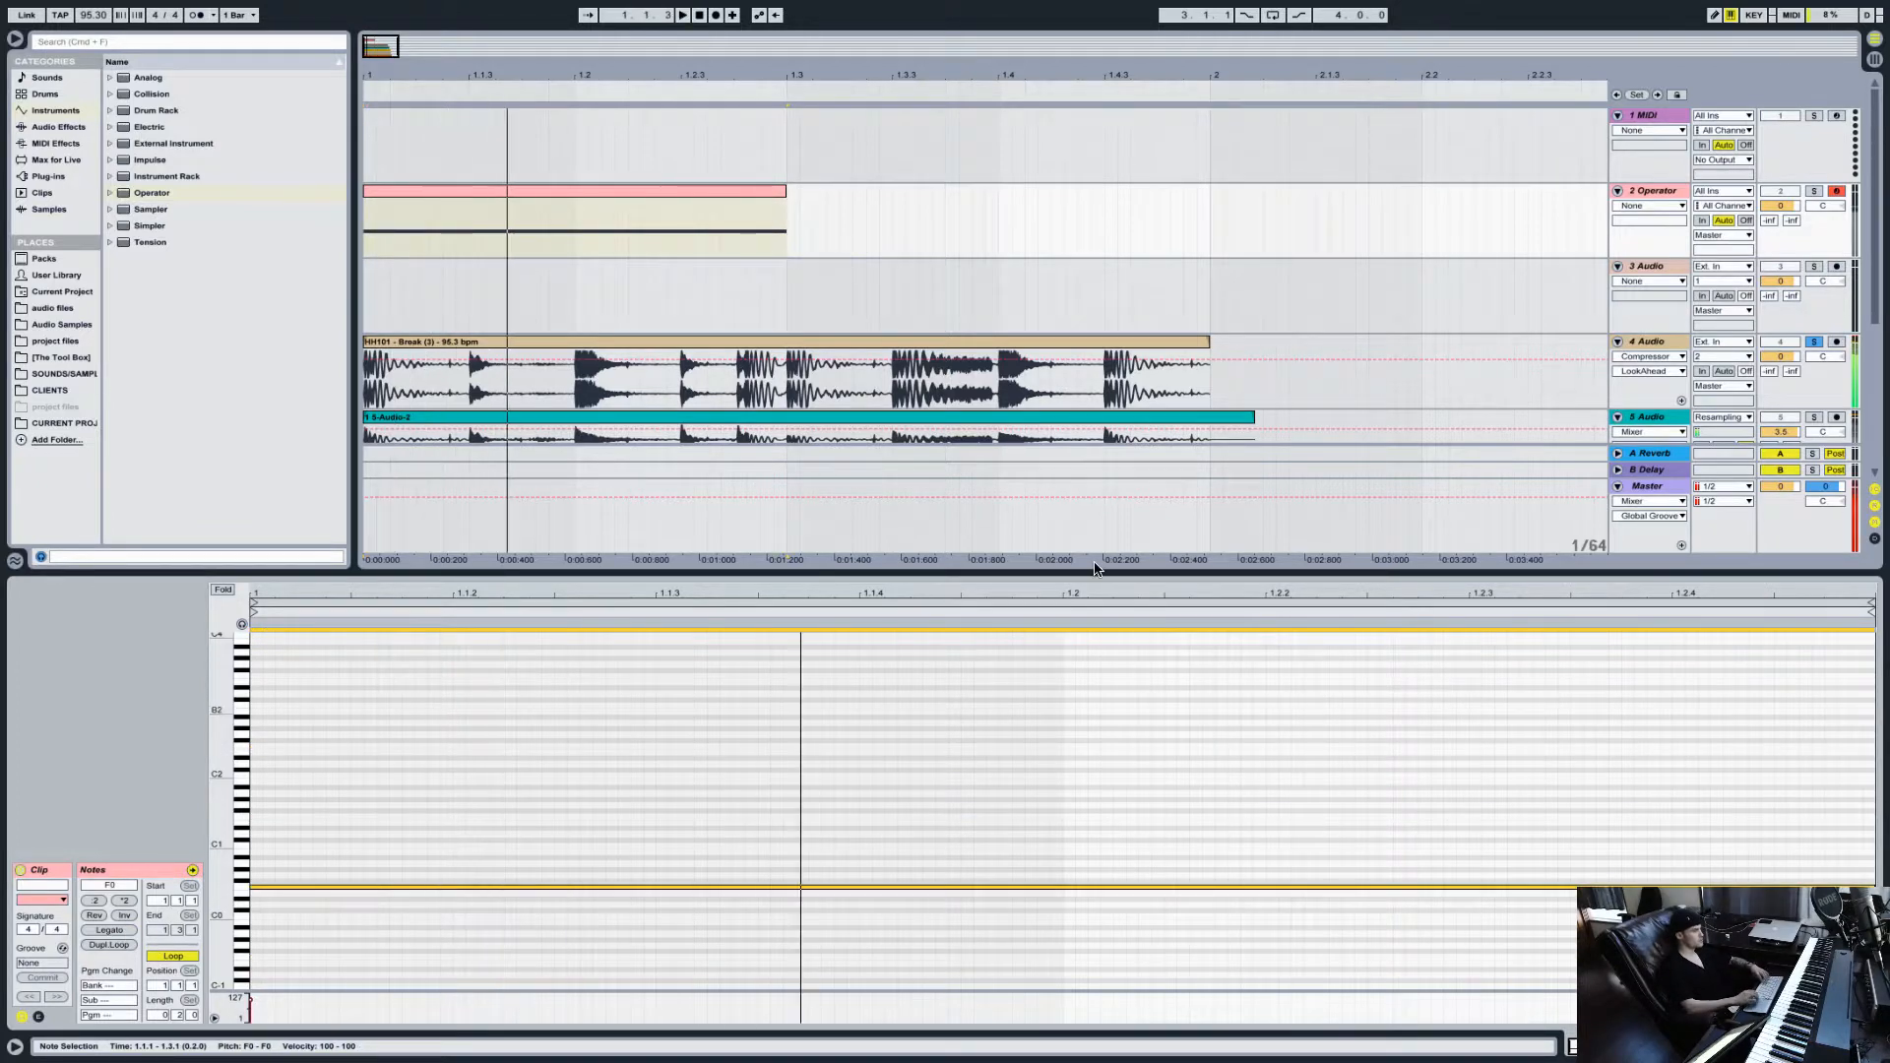
pyautogui.click(1814, 192)
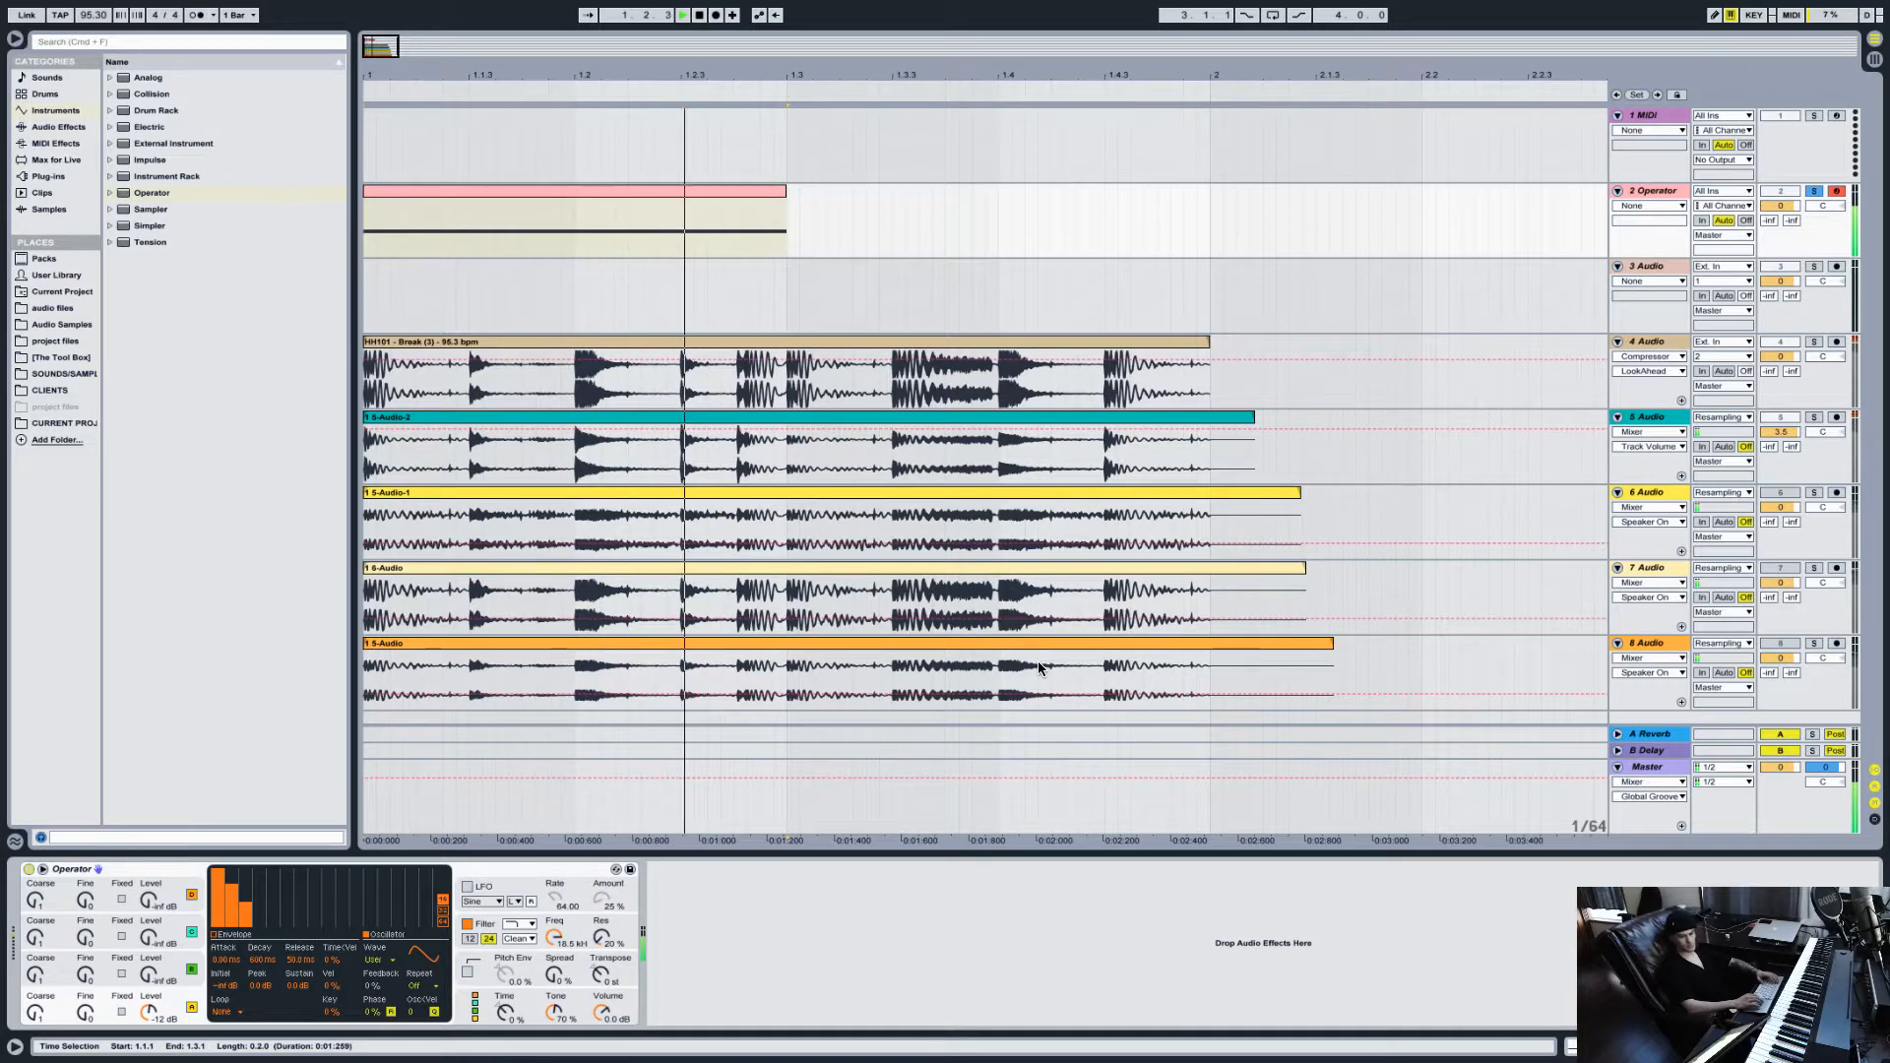
pyautogui.press('space')
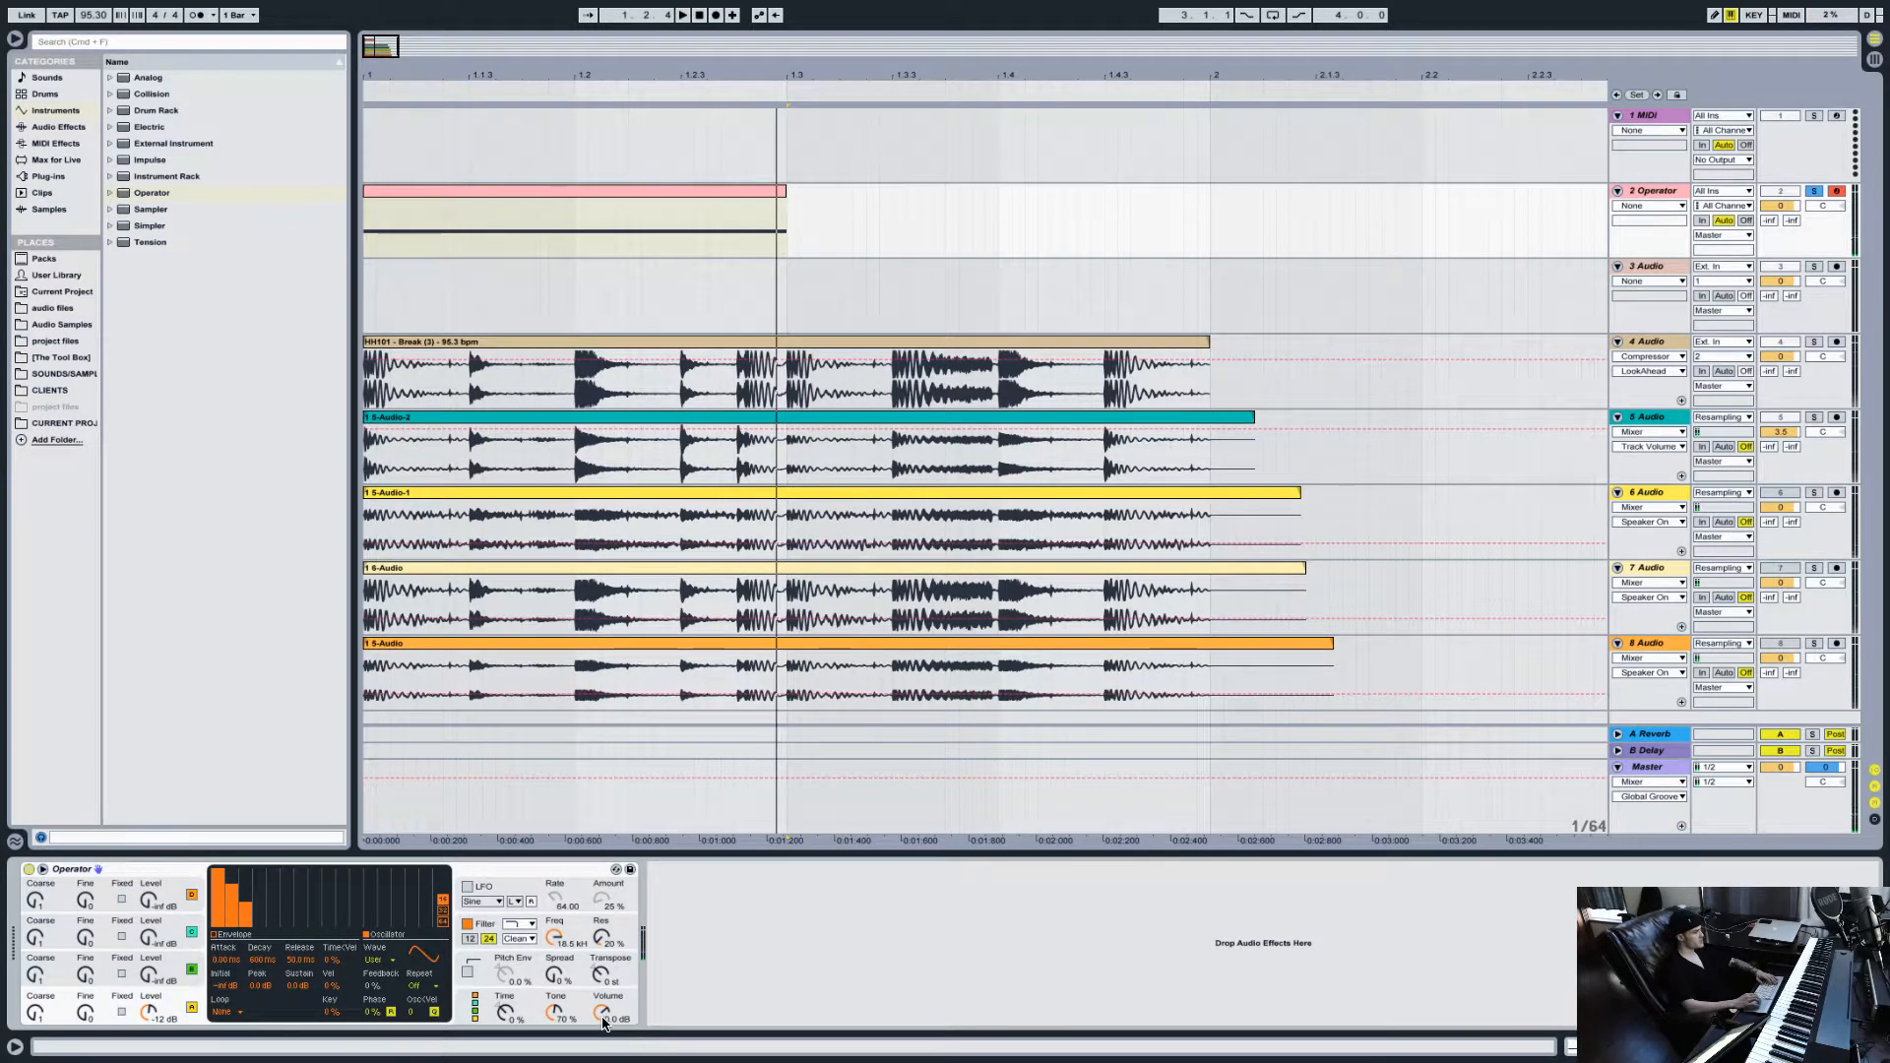
pyautogui.moveTo(604, 1024); pyautogui.dragTo(602, 1021)
pyautogui.press('space')
pyautogui.press('space')
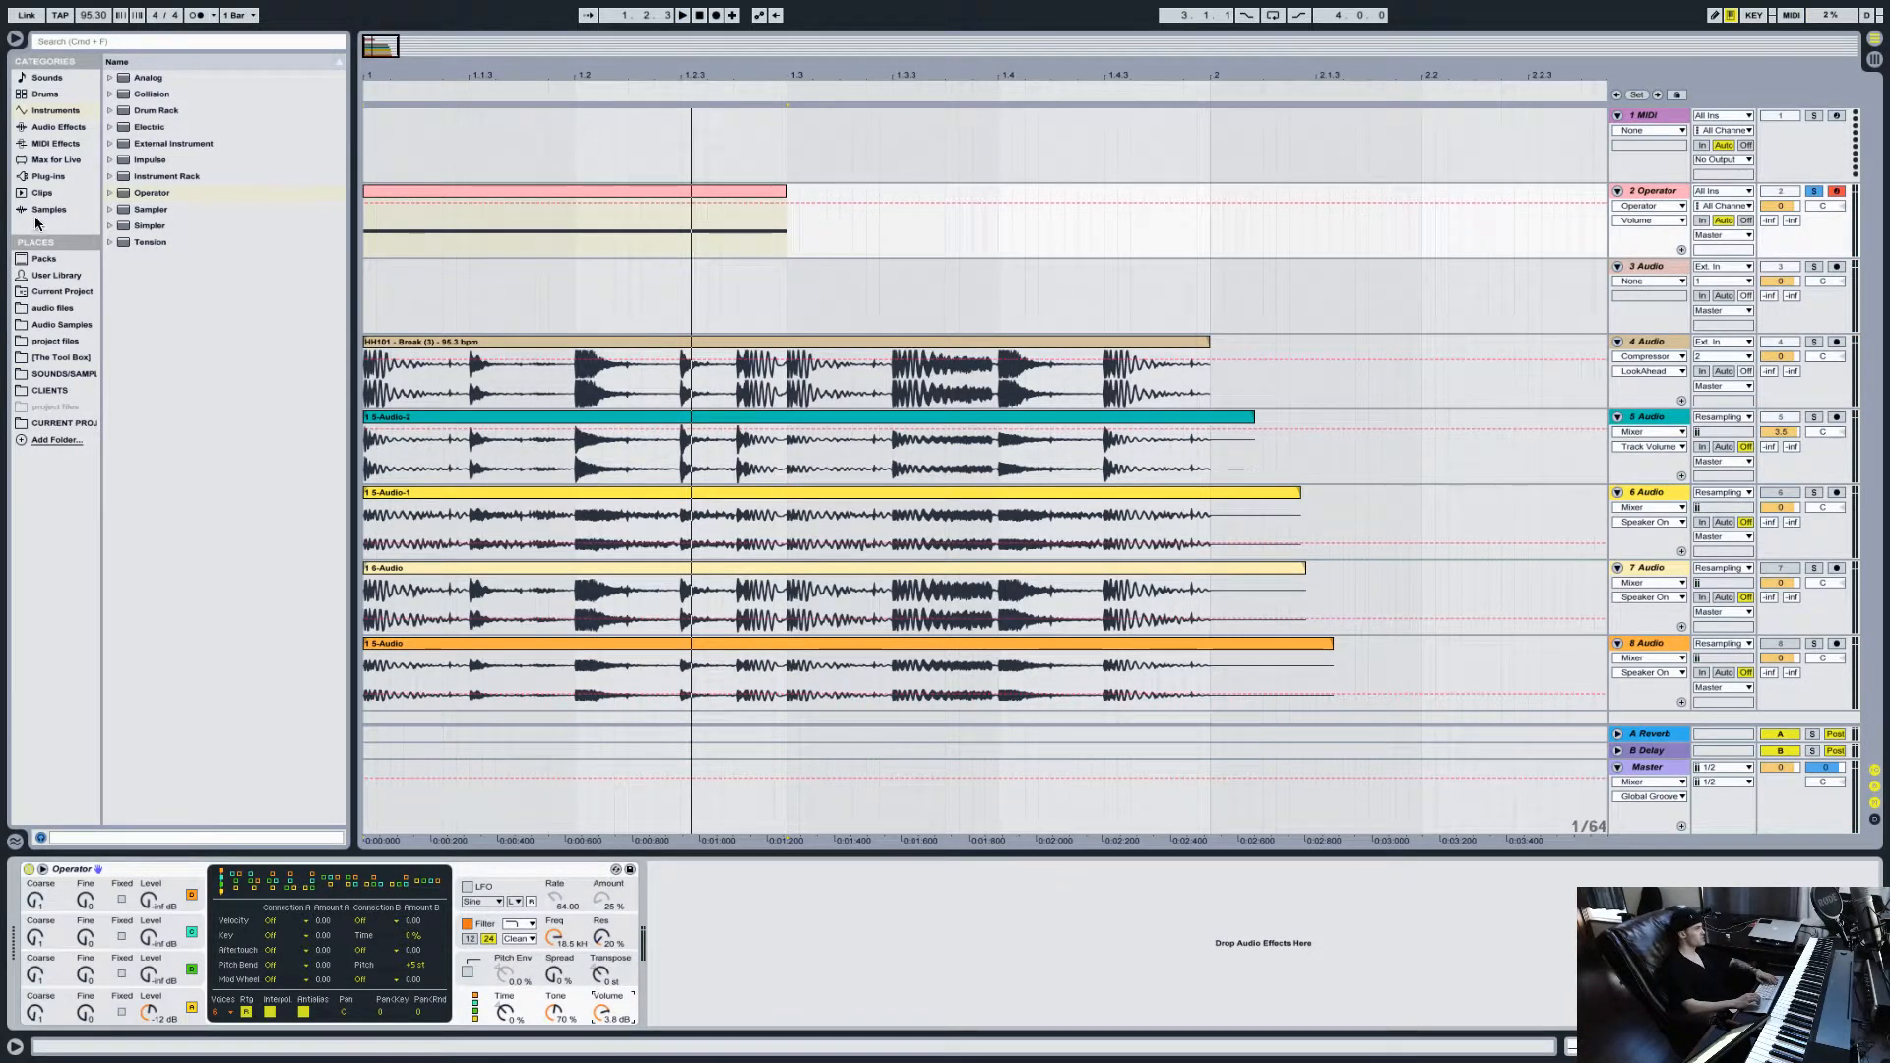
# Step: Browse the Audio Samples place and expand the HipHop101 Kicks folder within Kick Drum
pyautogui.click(53, 311)
pyautogui.scroll(-20, 221, 434)
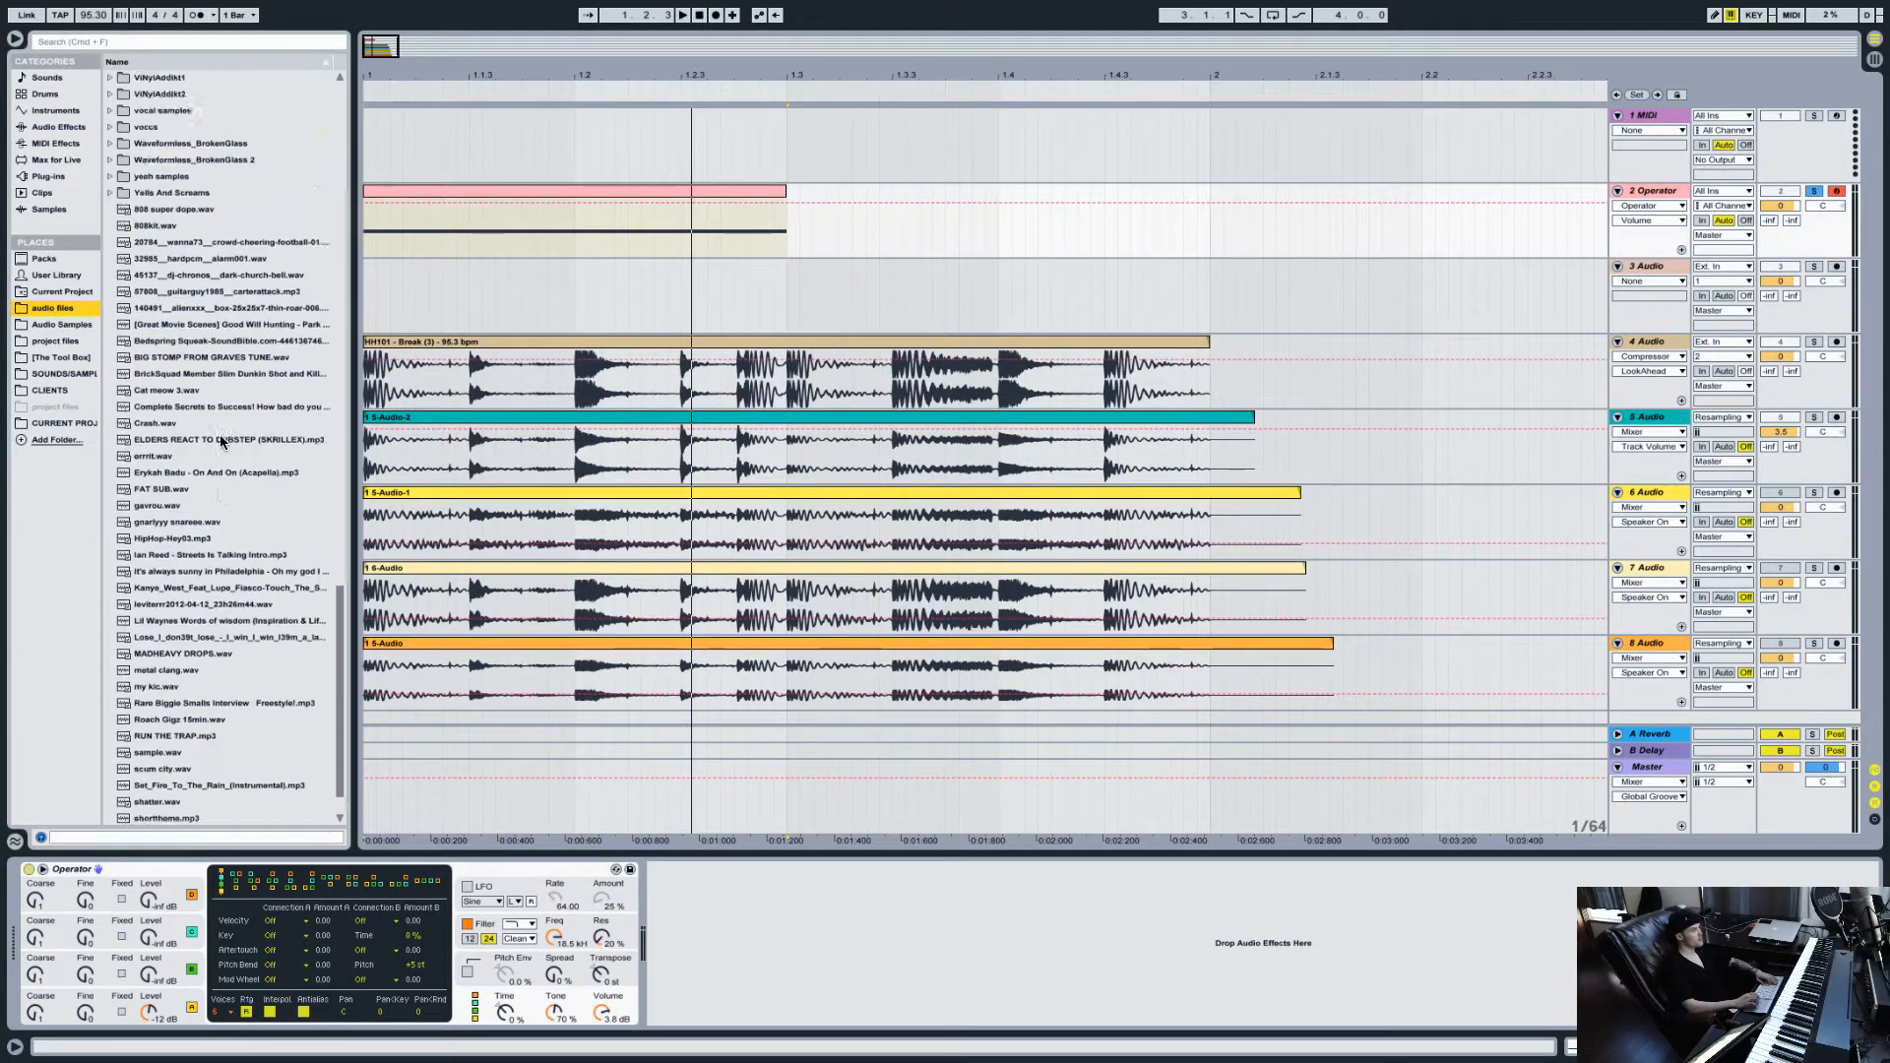
pyautogui.scroll(20, 220, 434)
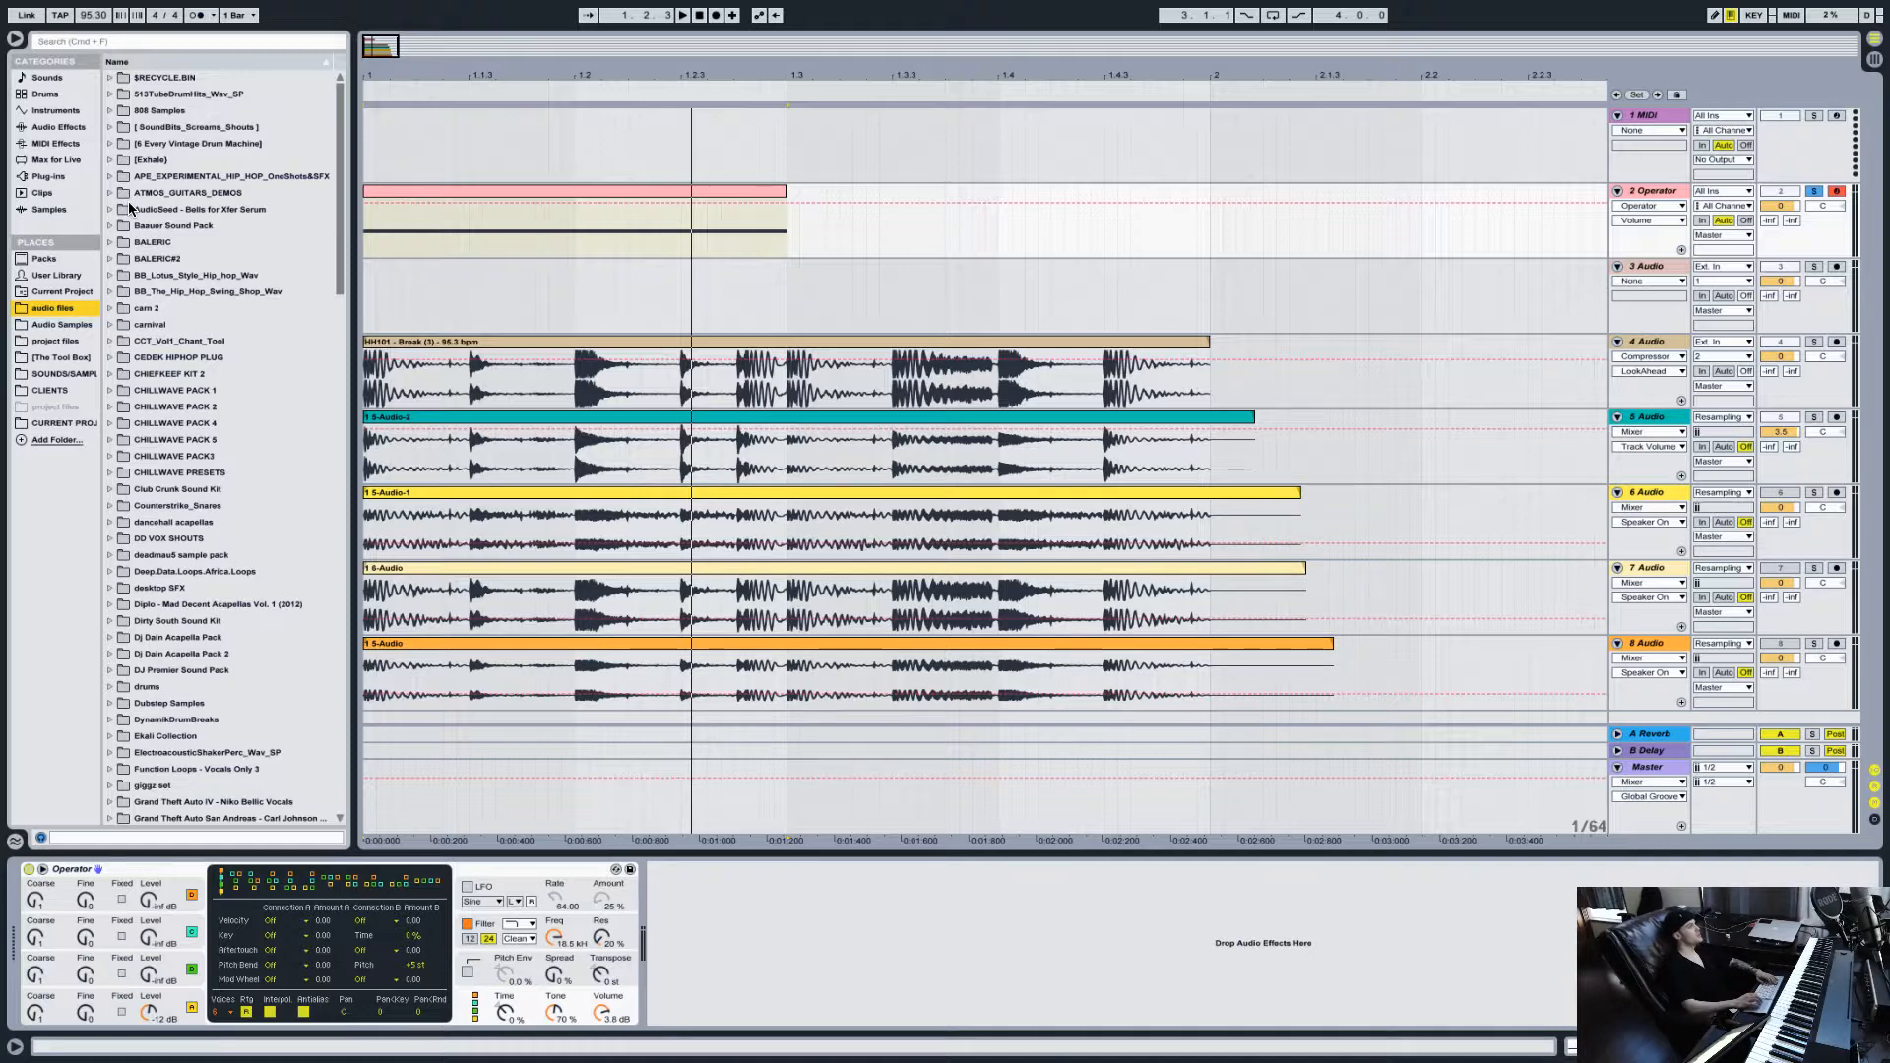
pyautogui.click(61, 325)
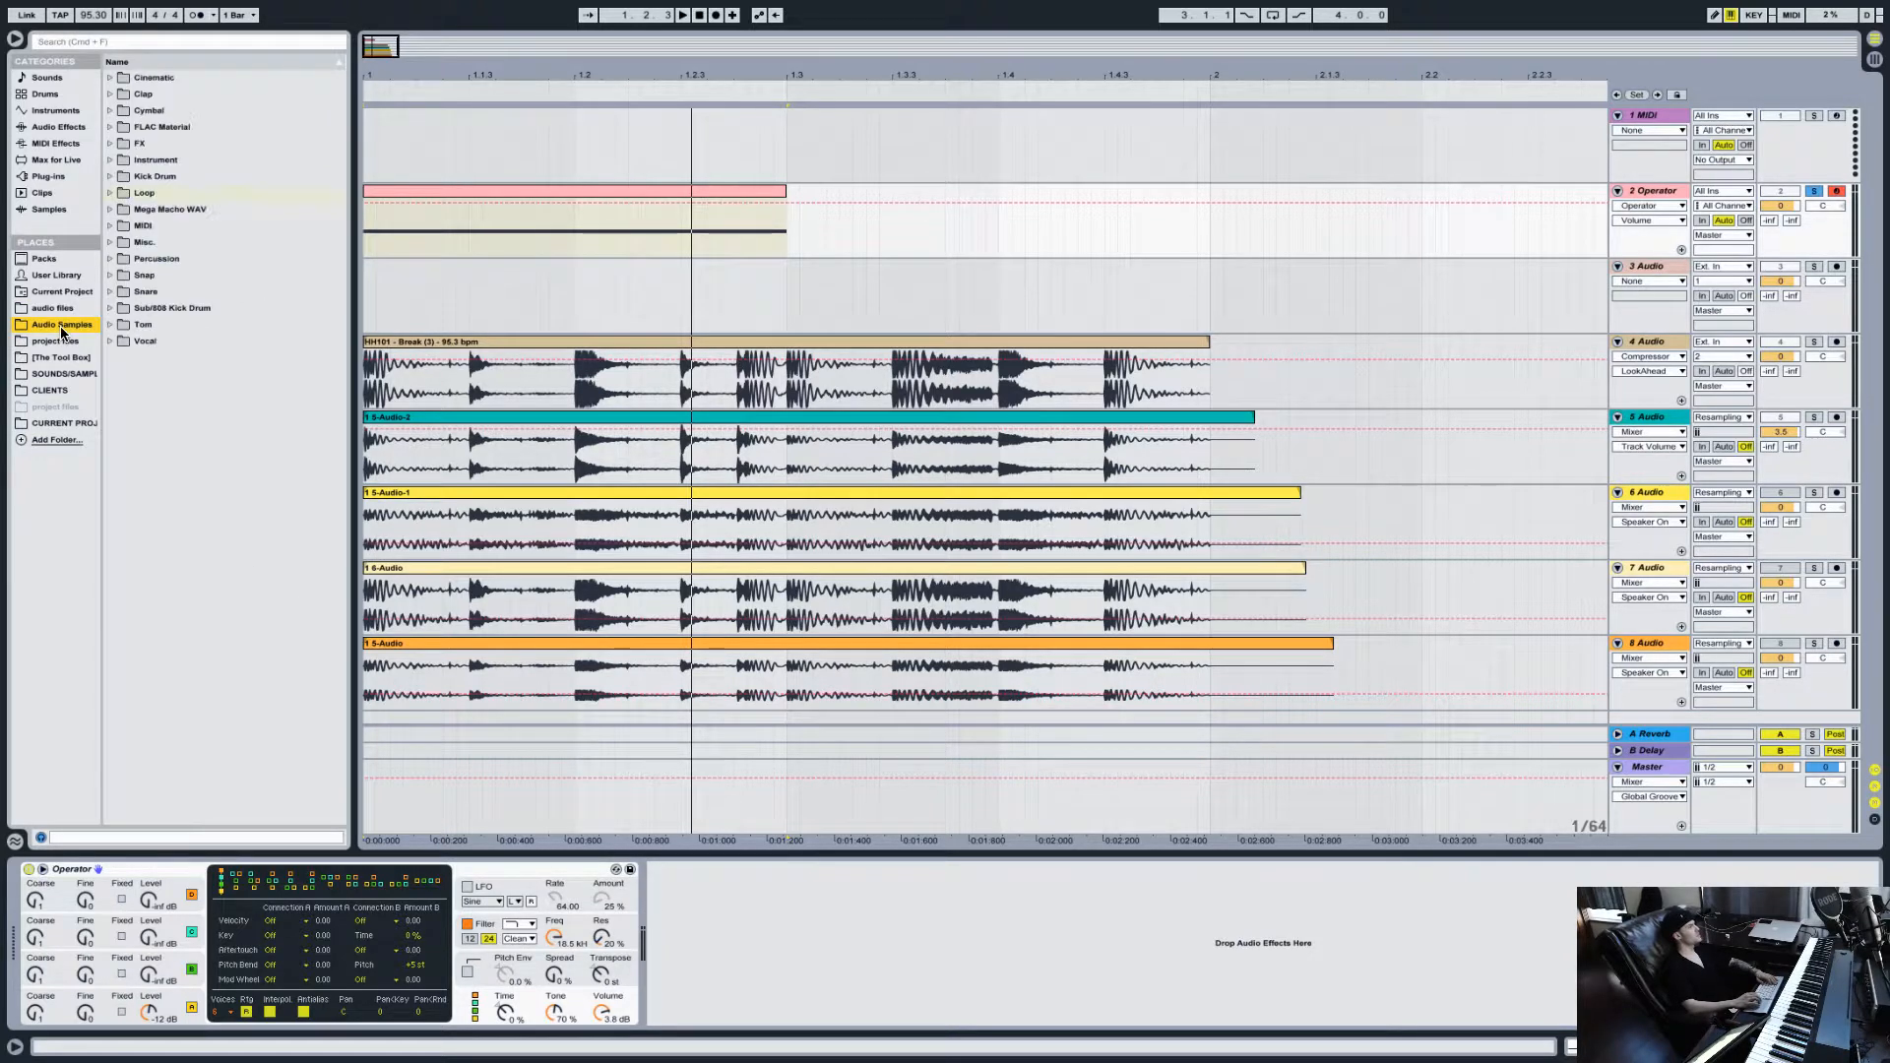
pyautogui.click(117, 177)
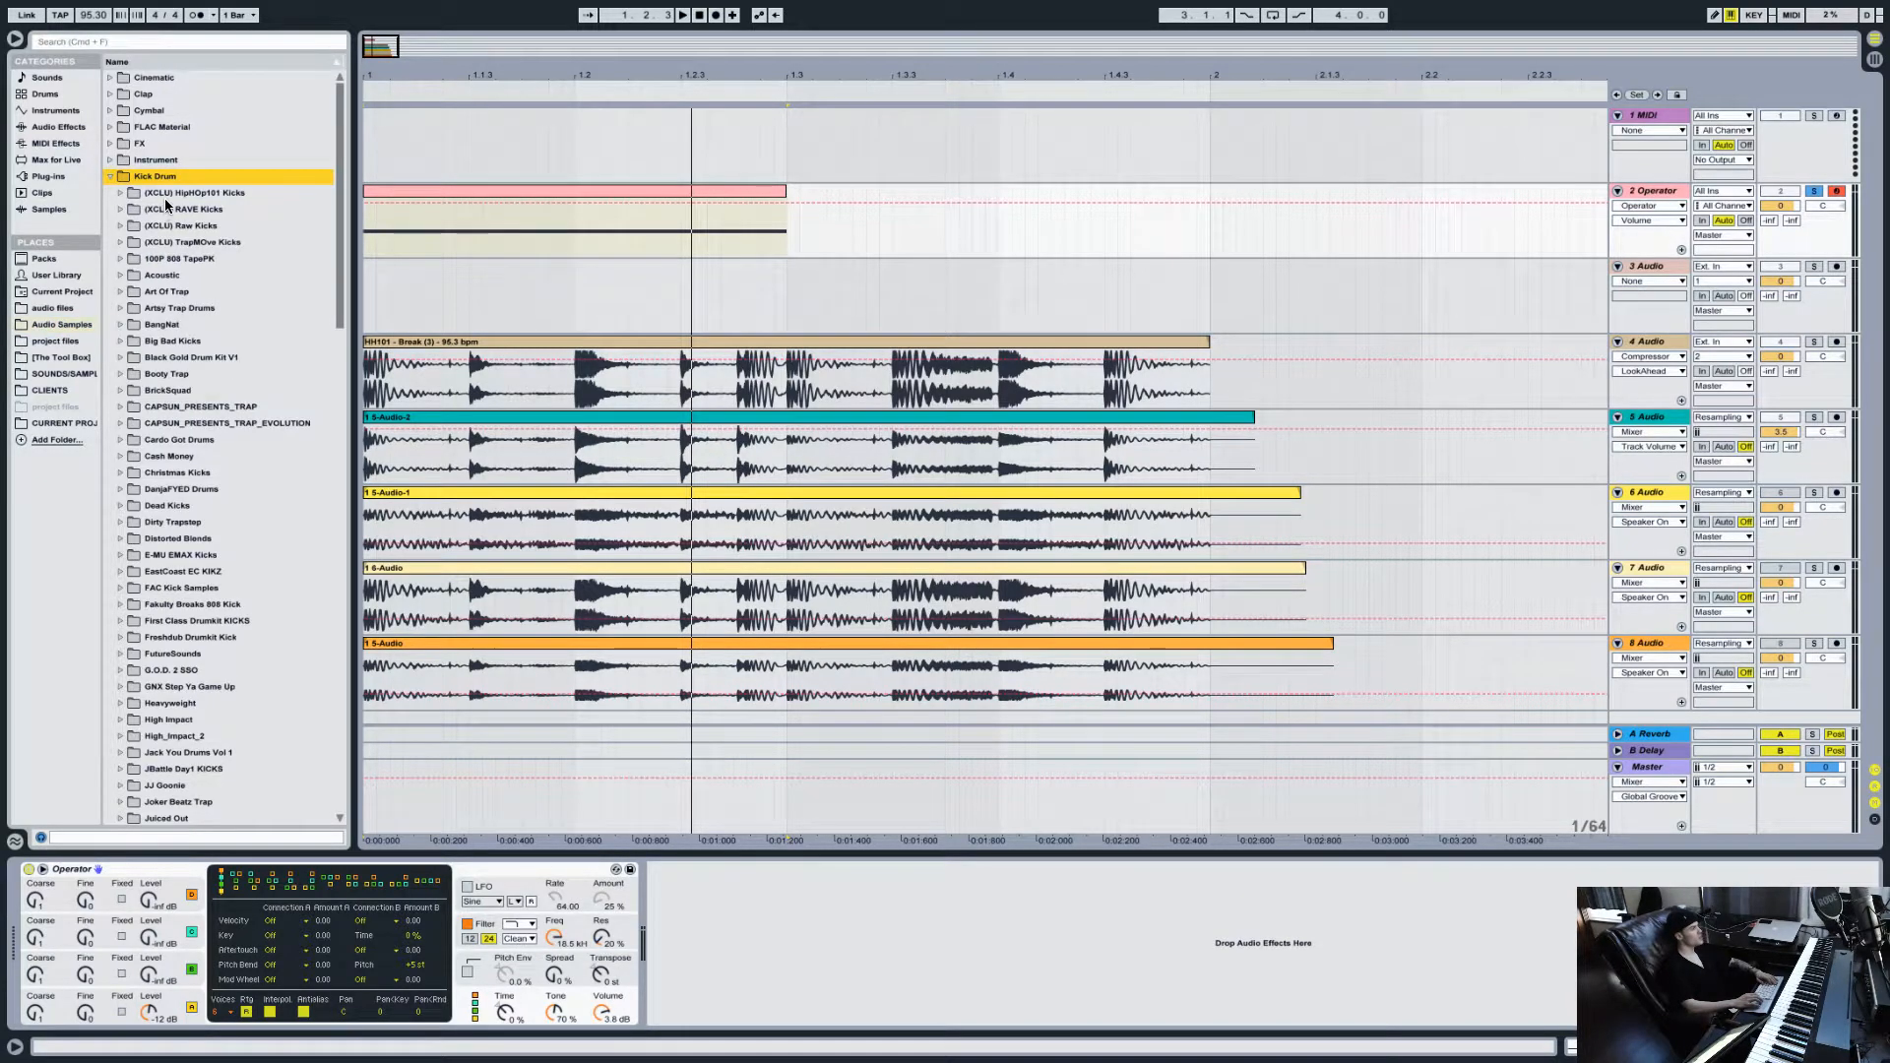
pyautogui.click(169, 210)
pyautogui.click(183, 196)
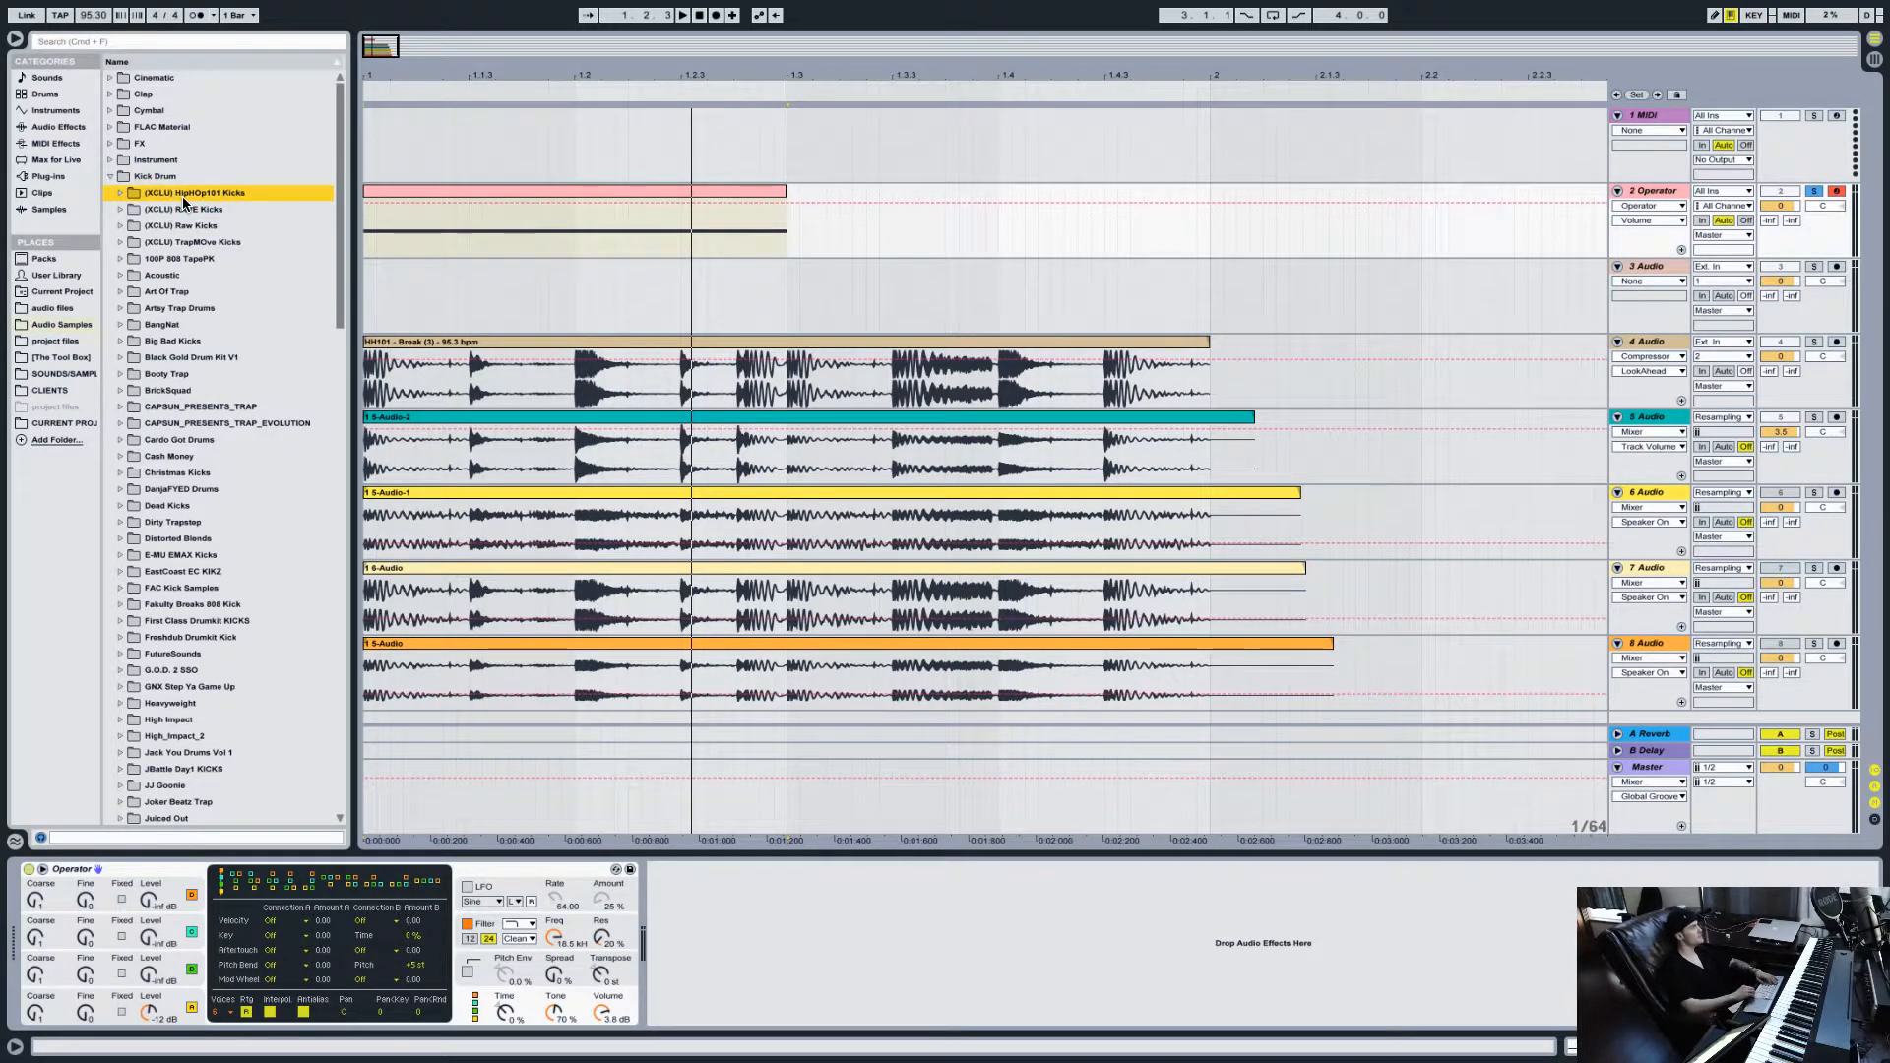
pyautogui.doubleClick(242, 196)
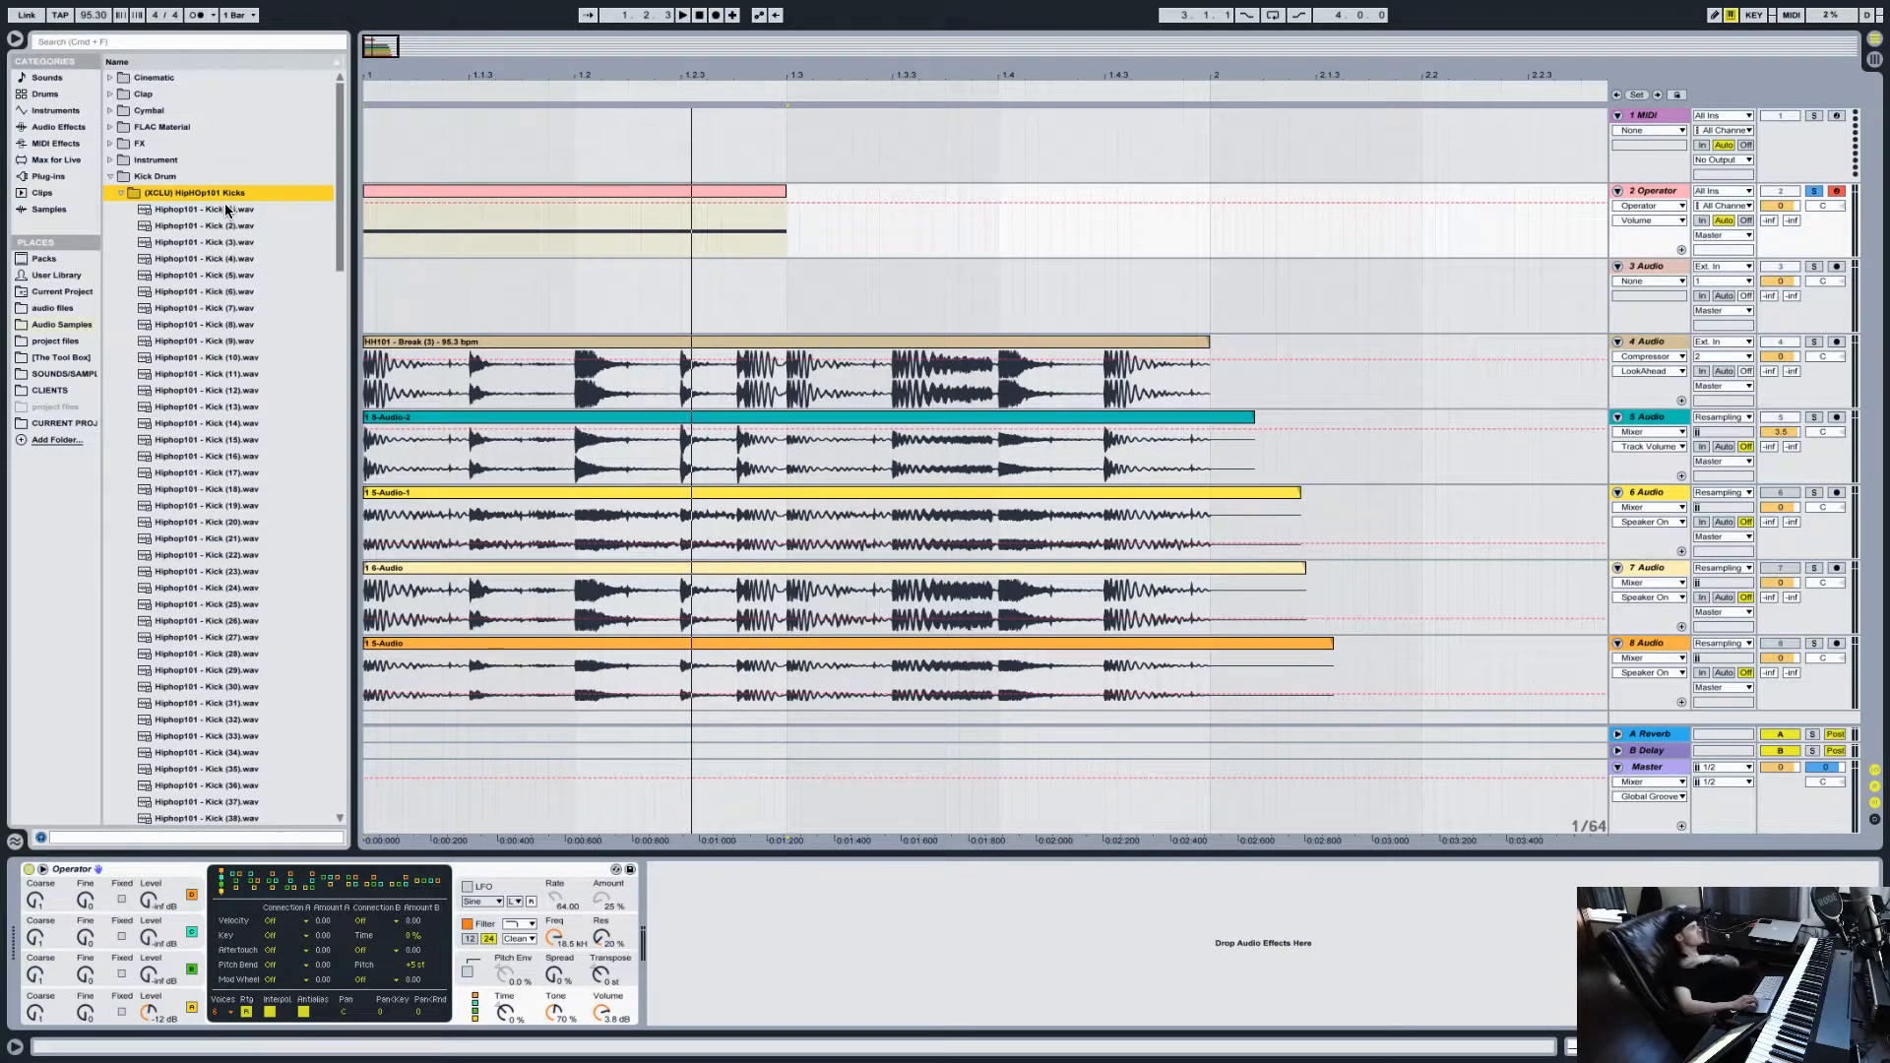
# Step: Try Hiphop101 - Kick (1).wav at the start of the third track, audition it soloed, and remove it
pyautogui.click(225, 208)
pyautogui.moveTo(227, 209); pyautogui.dragTo(366, 288)
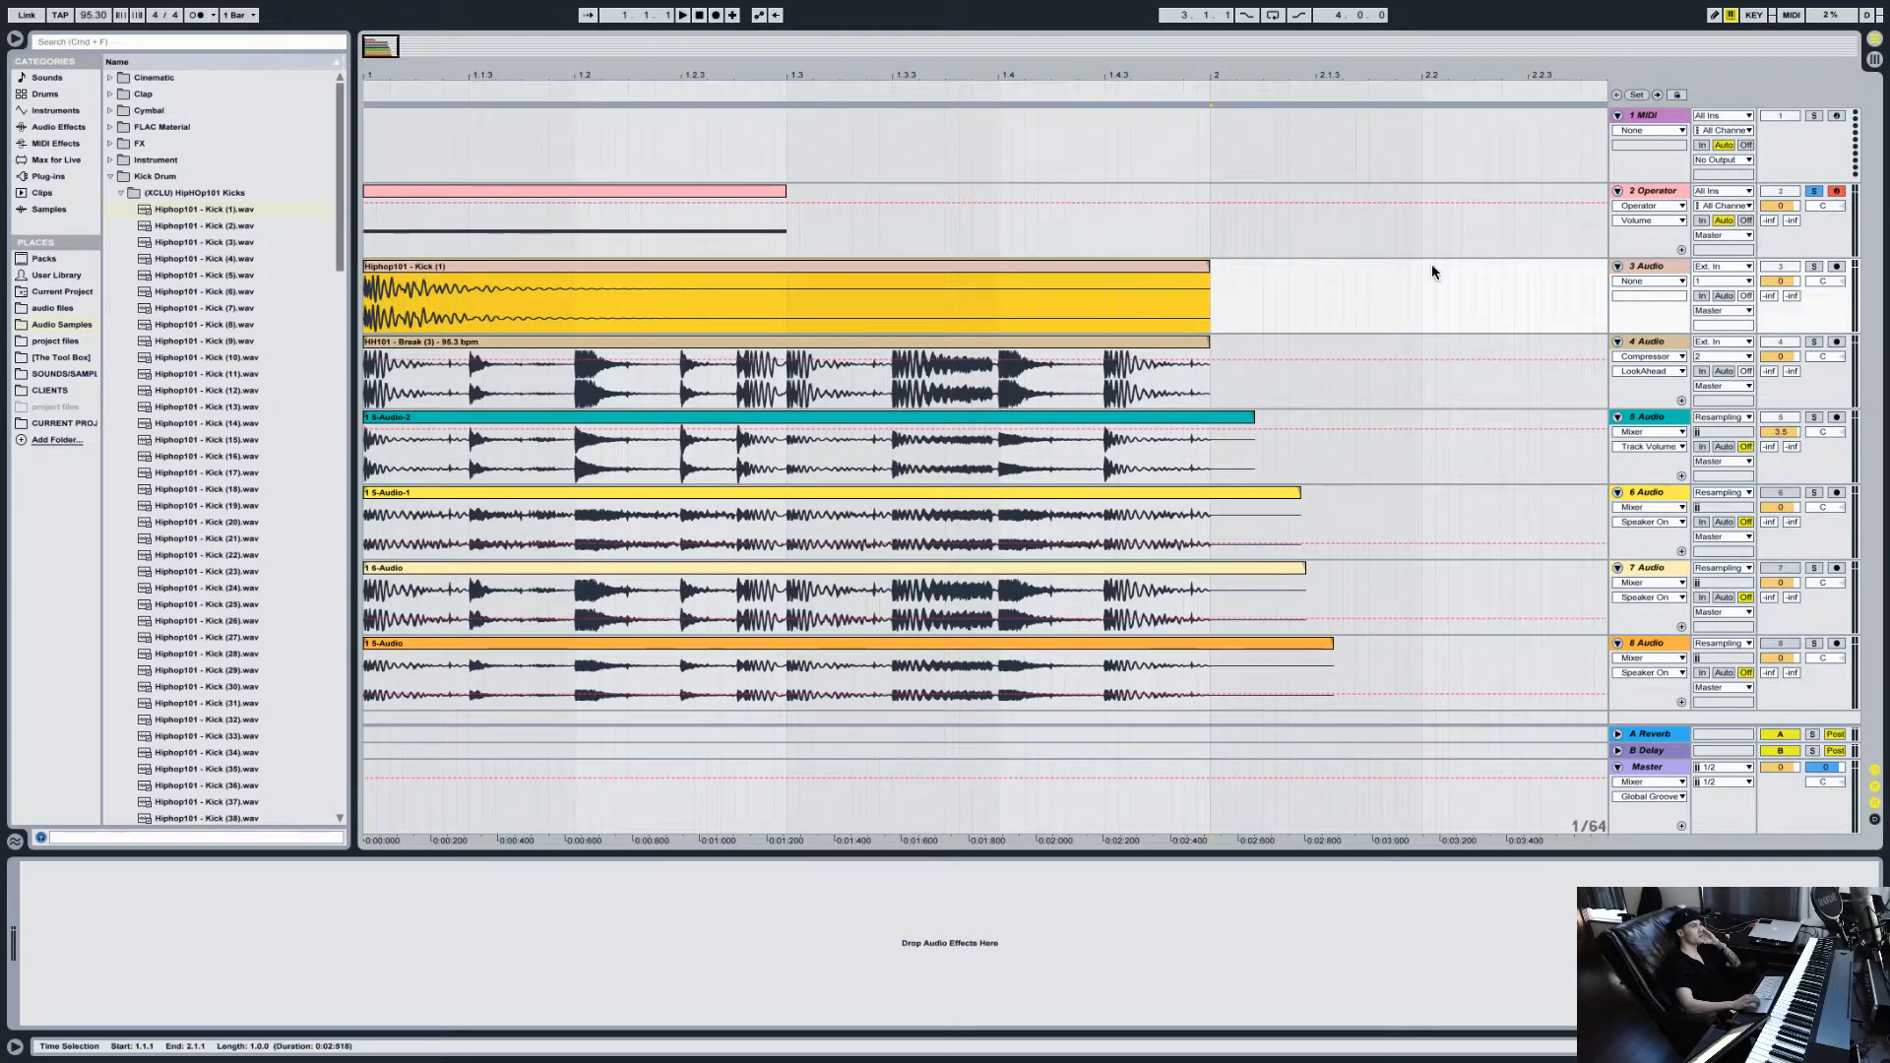
pyautogui.click(1813, 267)
pyautogui.press('space')
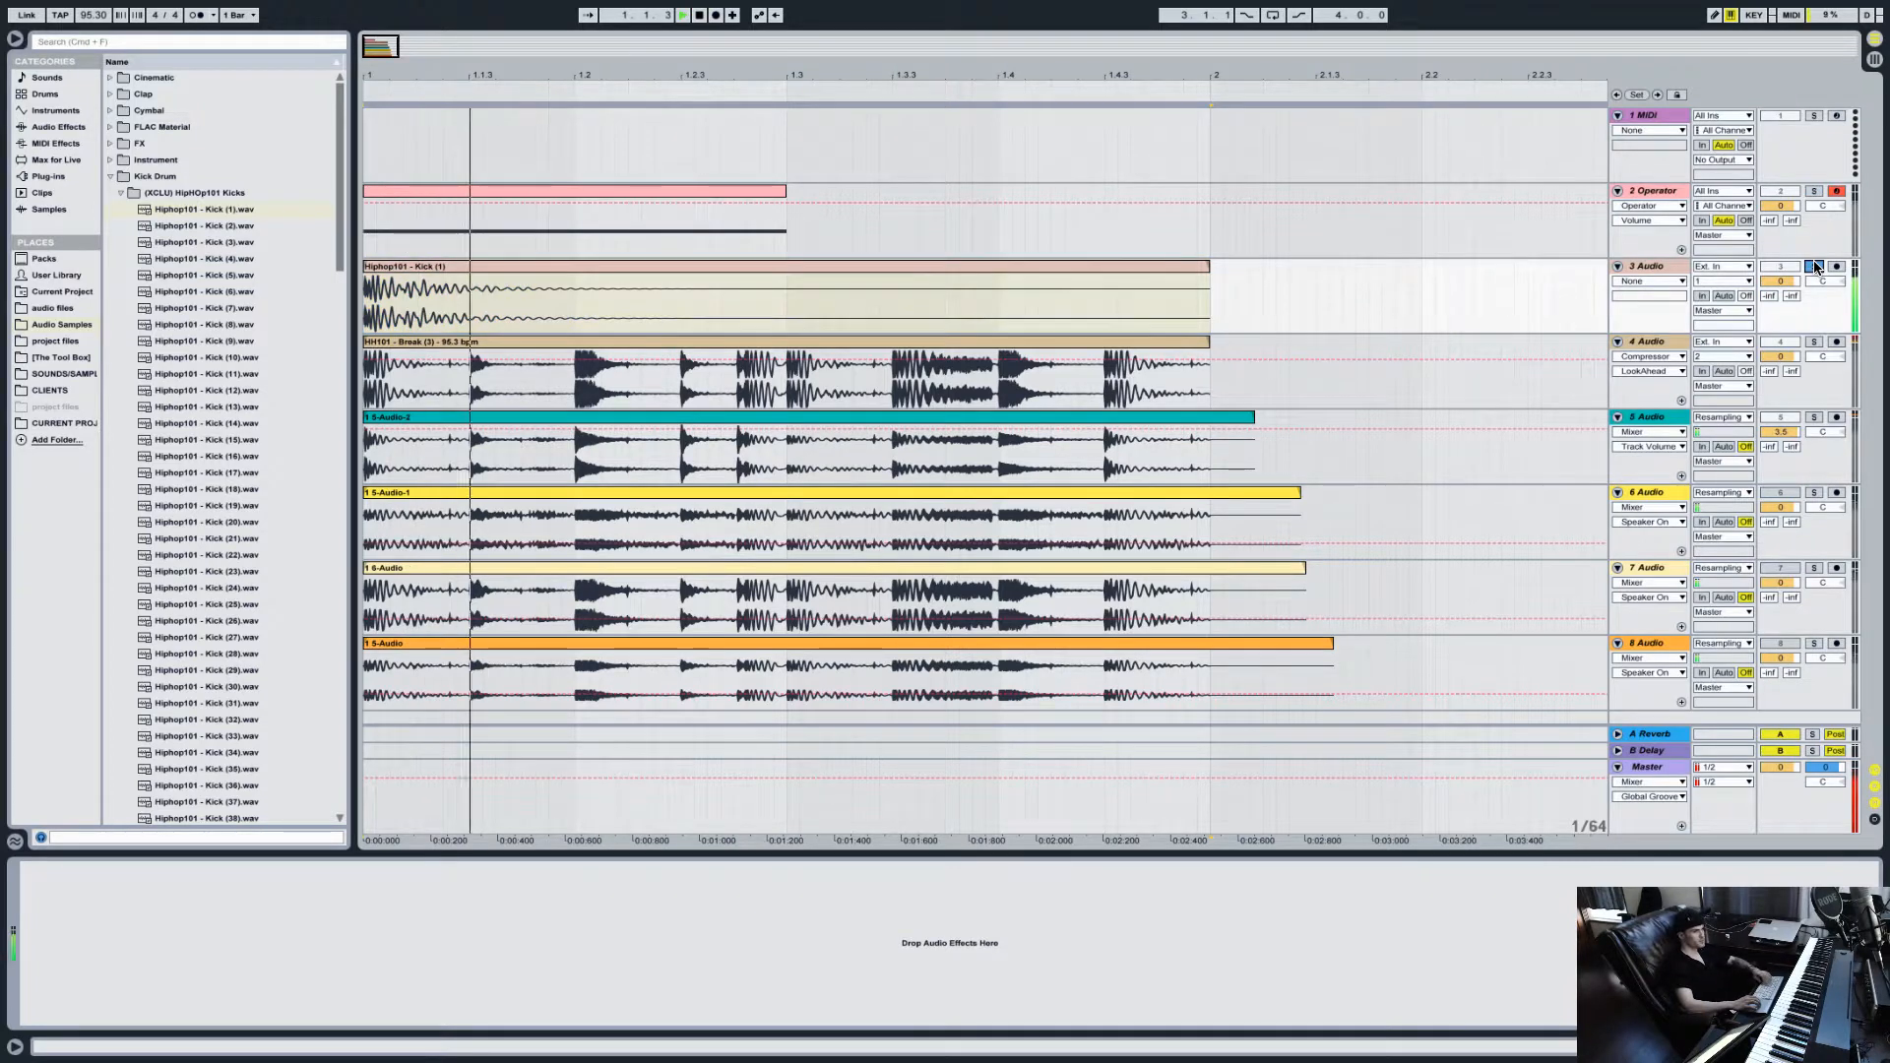
pyautogui.click(463, 287)
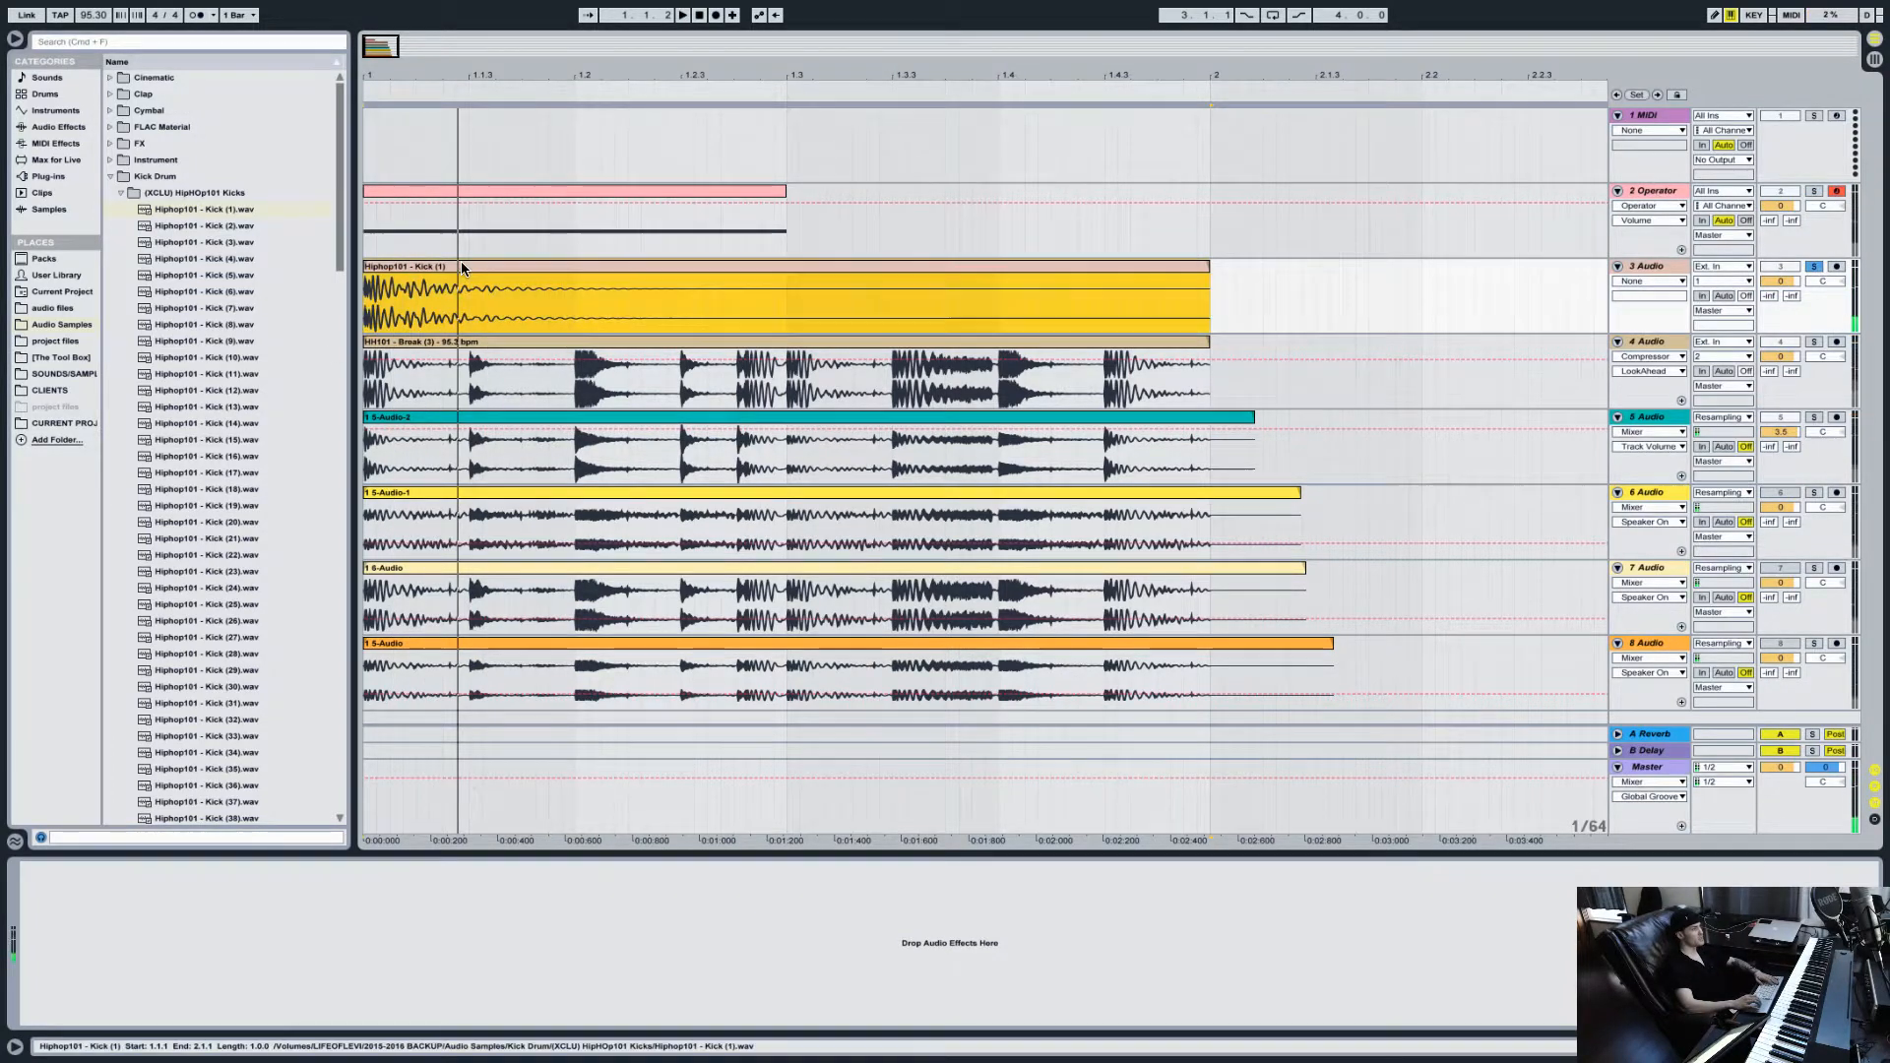
pyautogui.press('XF86Eject')
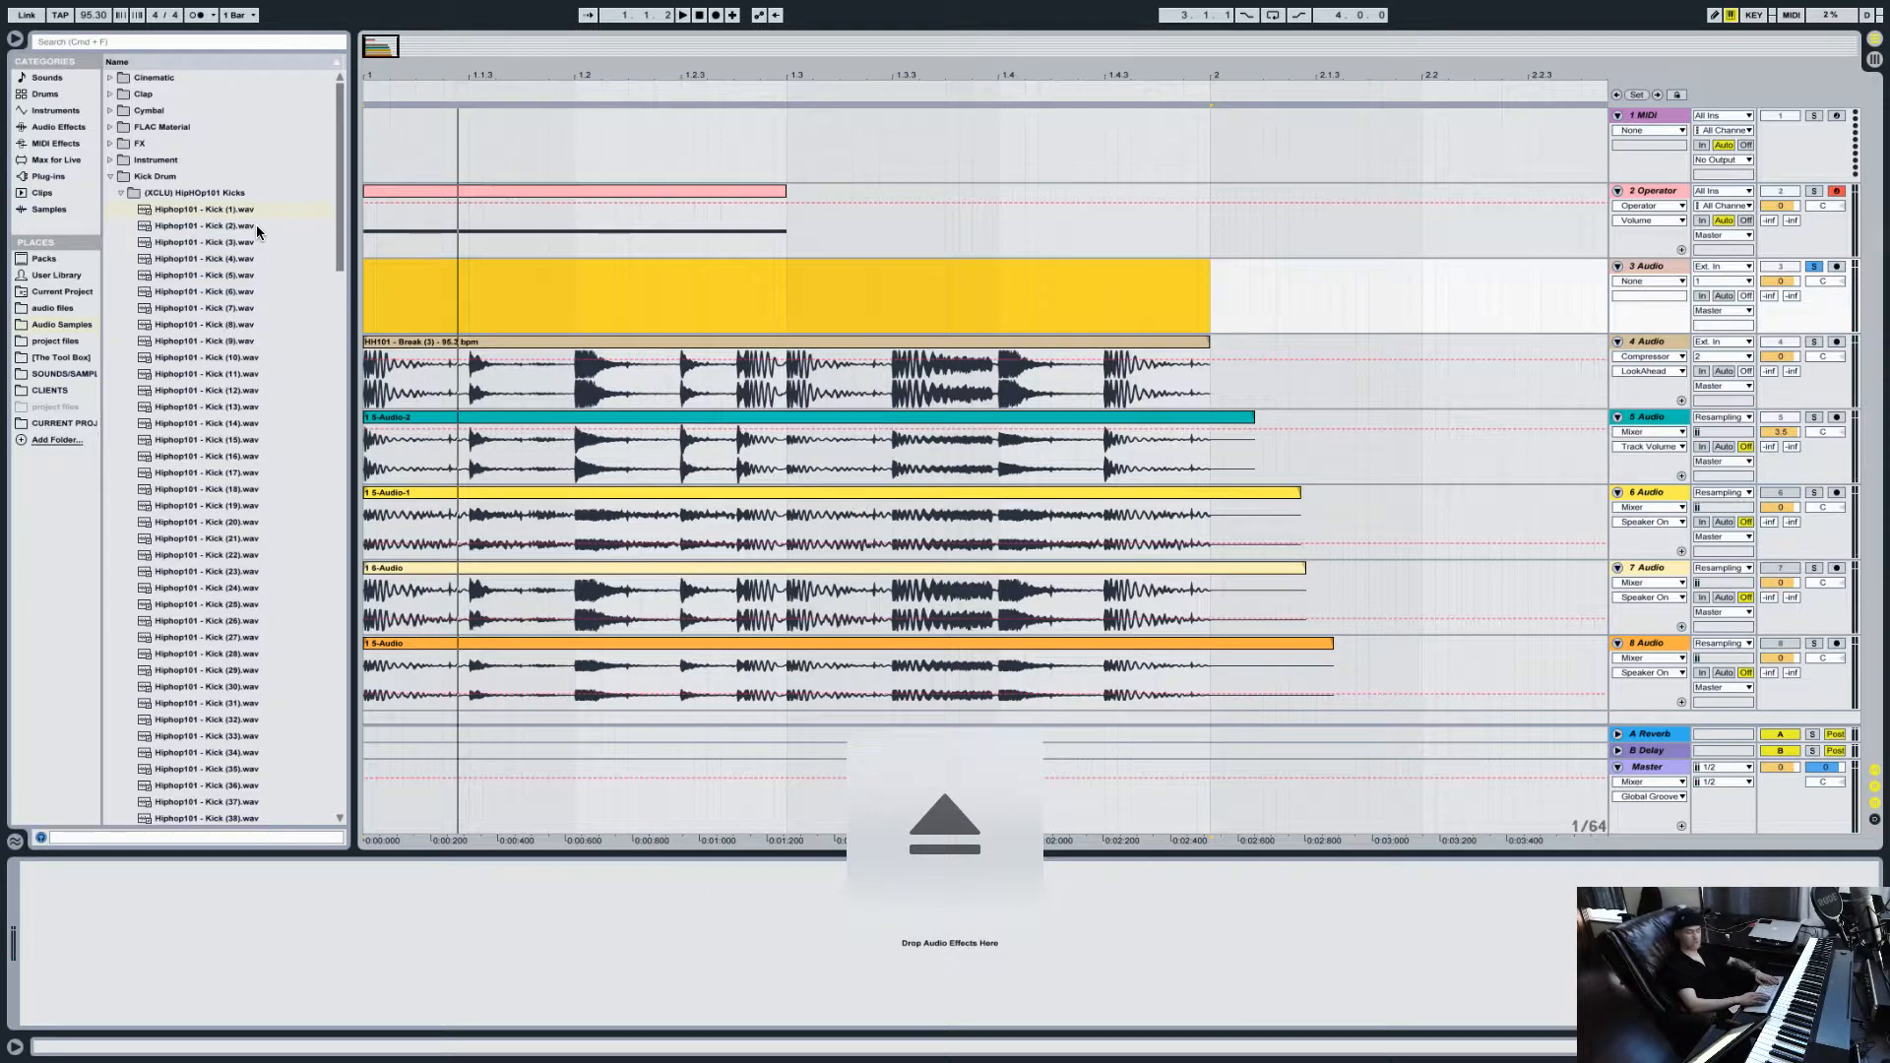
pyautogui.press('XF86Eject')
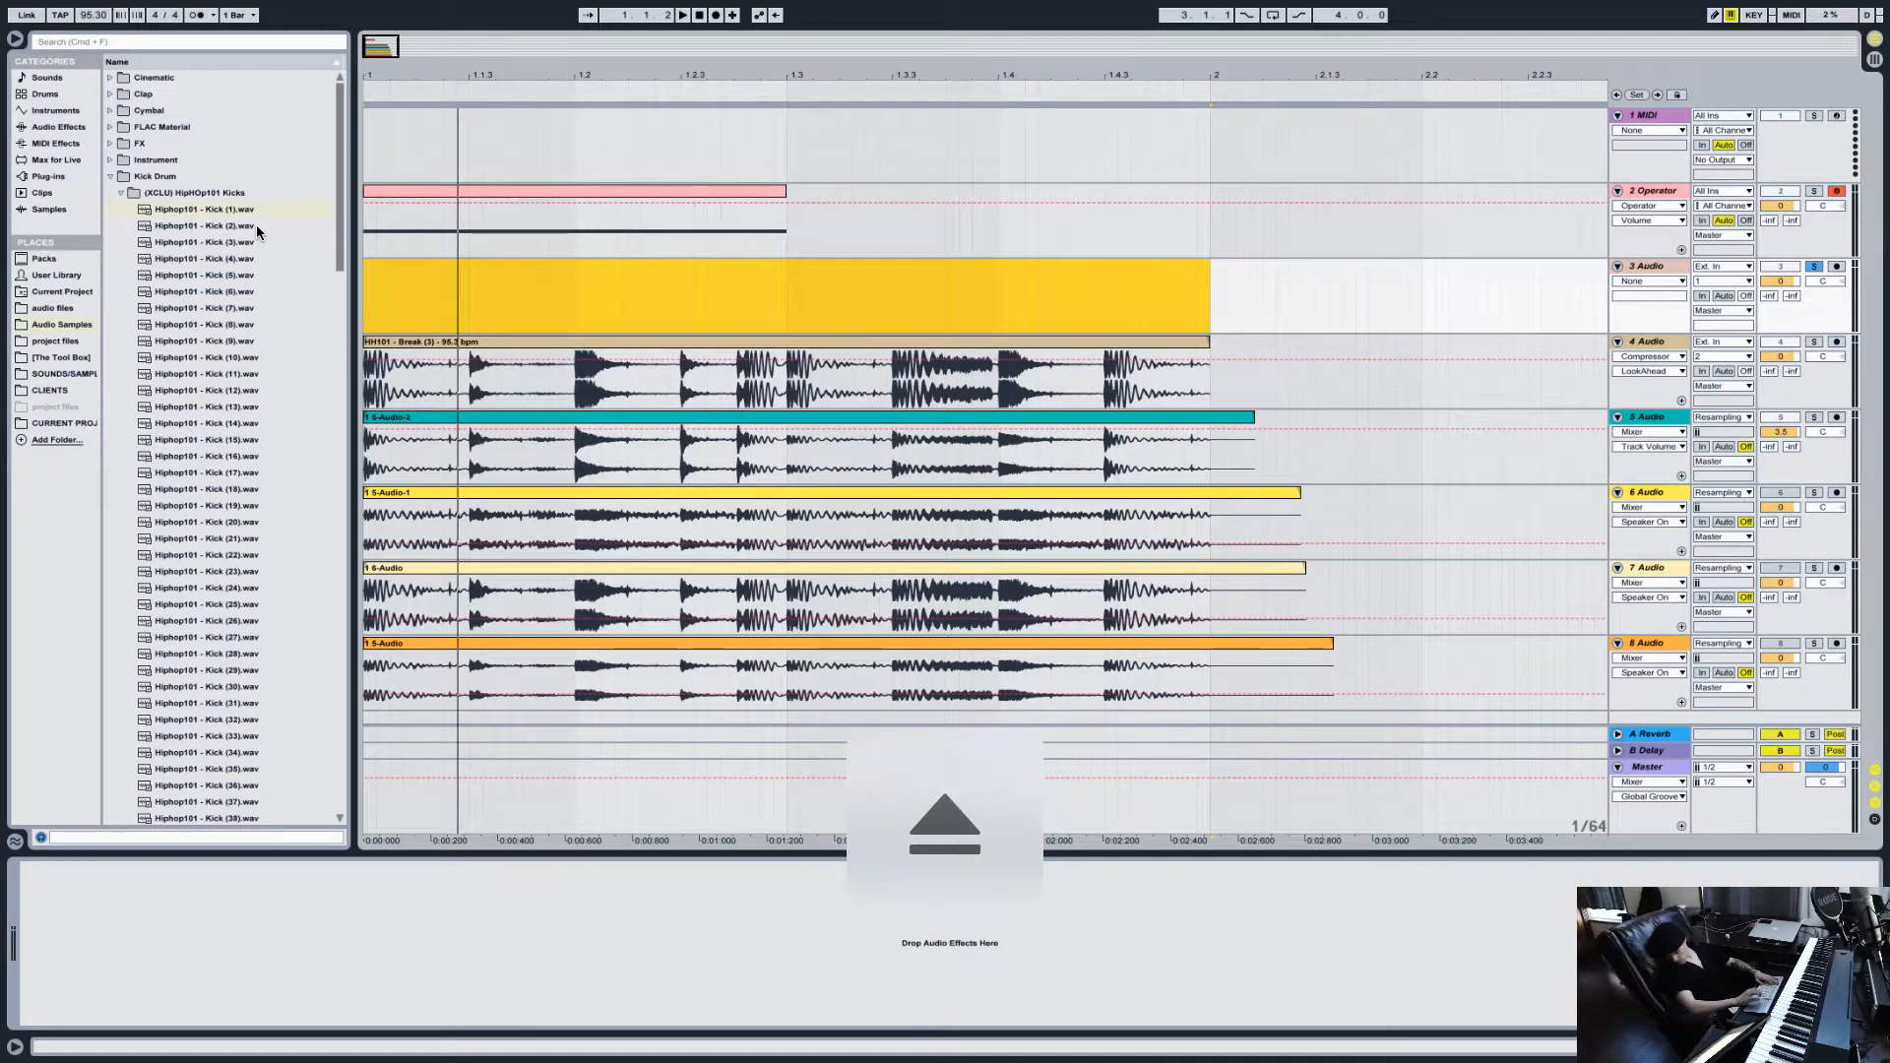
# Step: Preview the next kick samples, place Hiphop101 - Kick (5) at the start of the third track, and show its fades
pyautogui.click(177, 227)
pyautogui.press('Down')
pyautogui.press('Down')
pyautogui.press('Down')
pyautogui.press('Down')
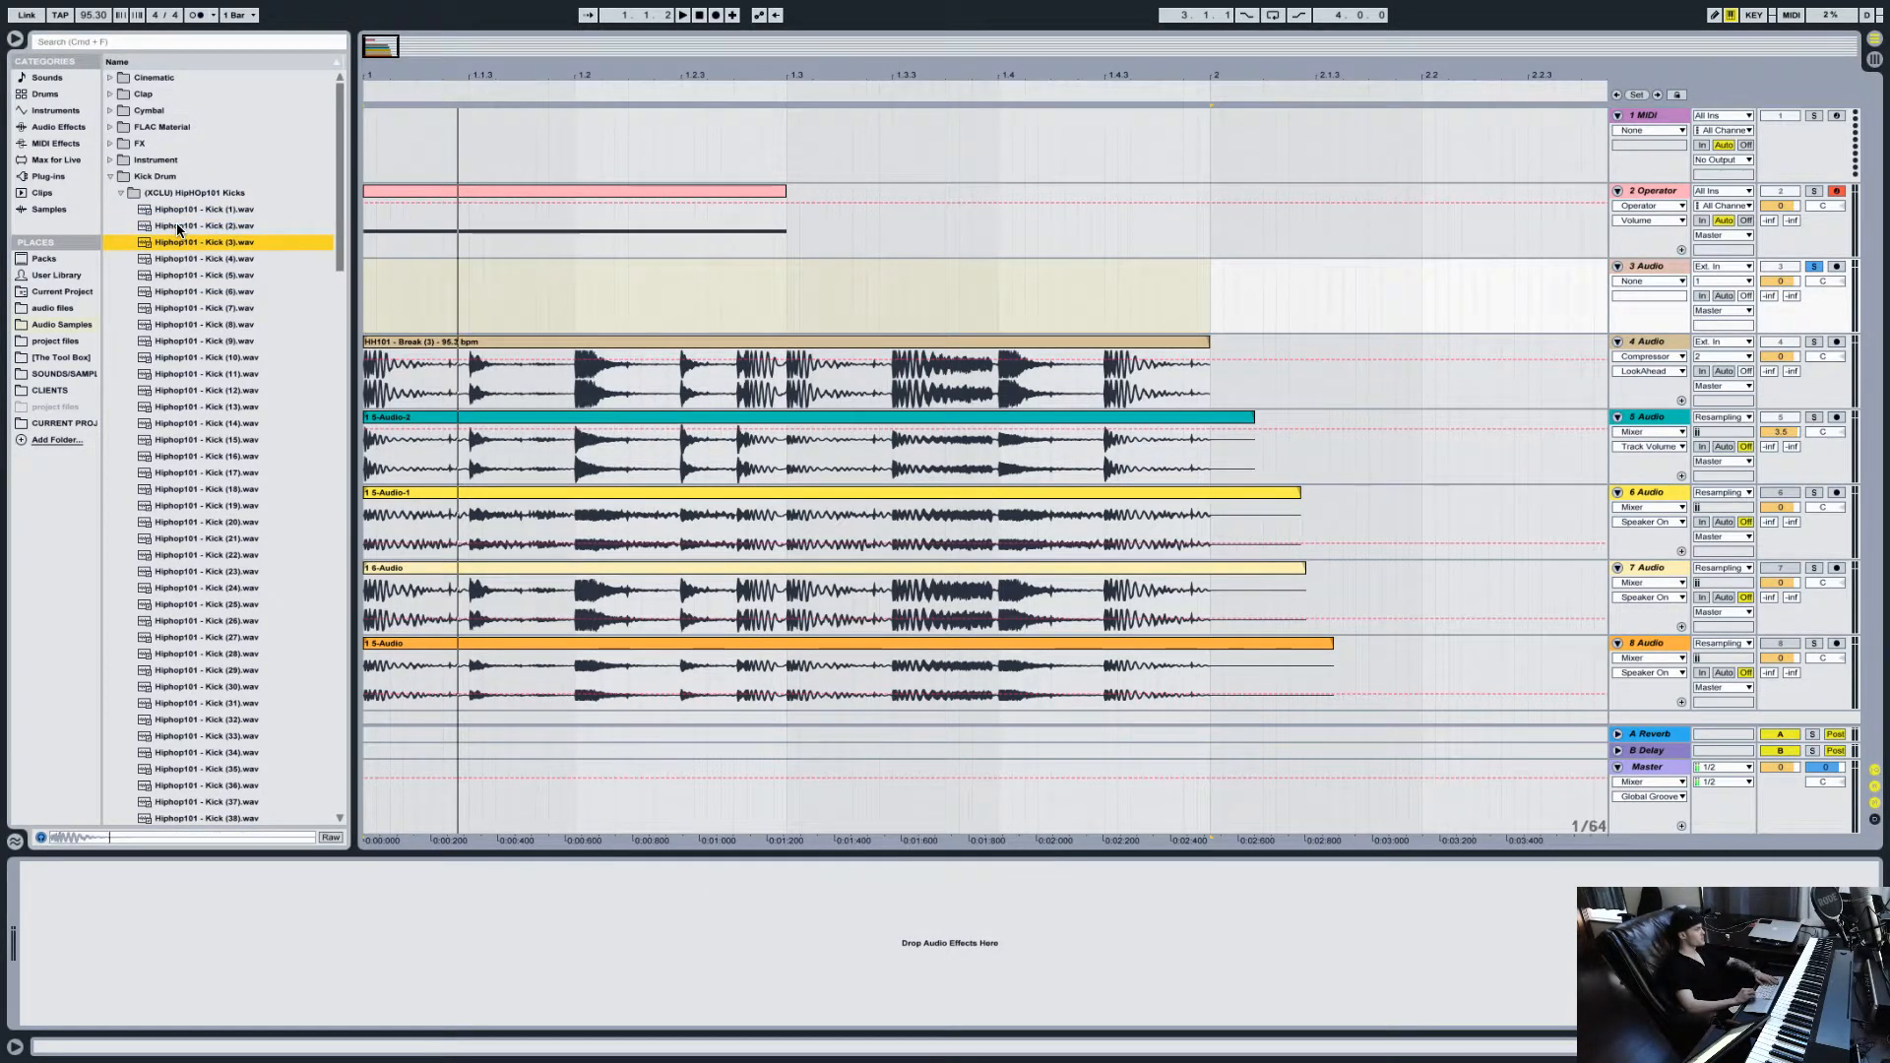
pyautogui.press('Up')
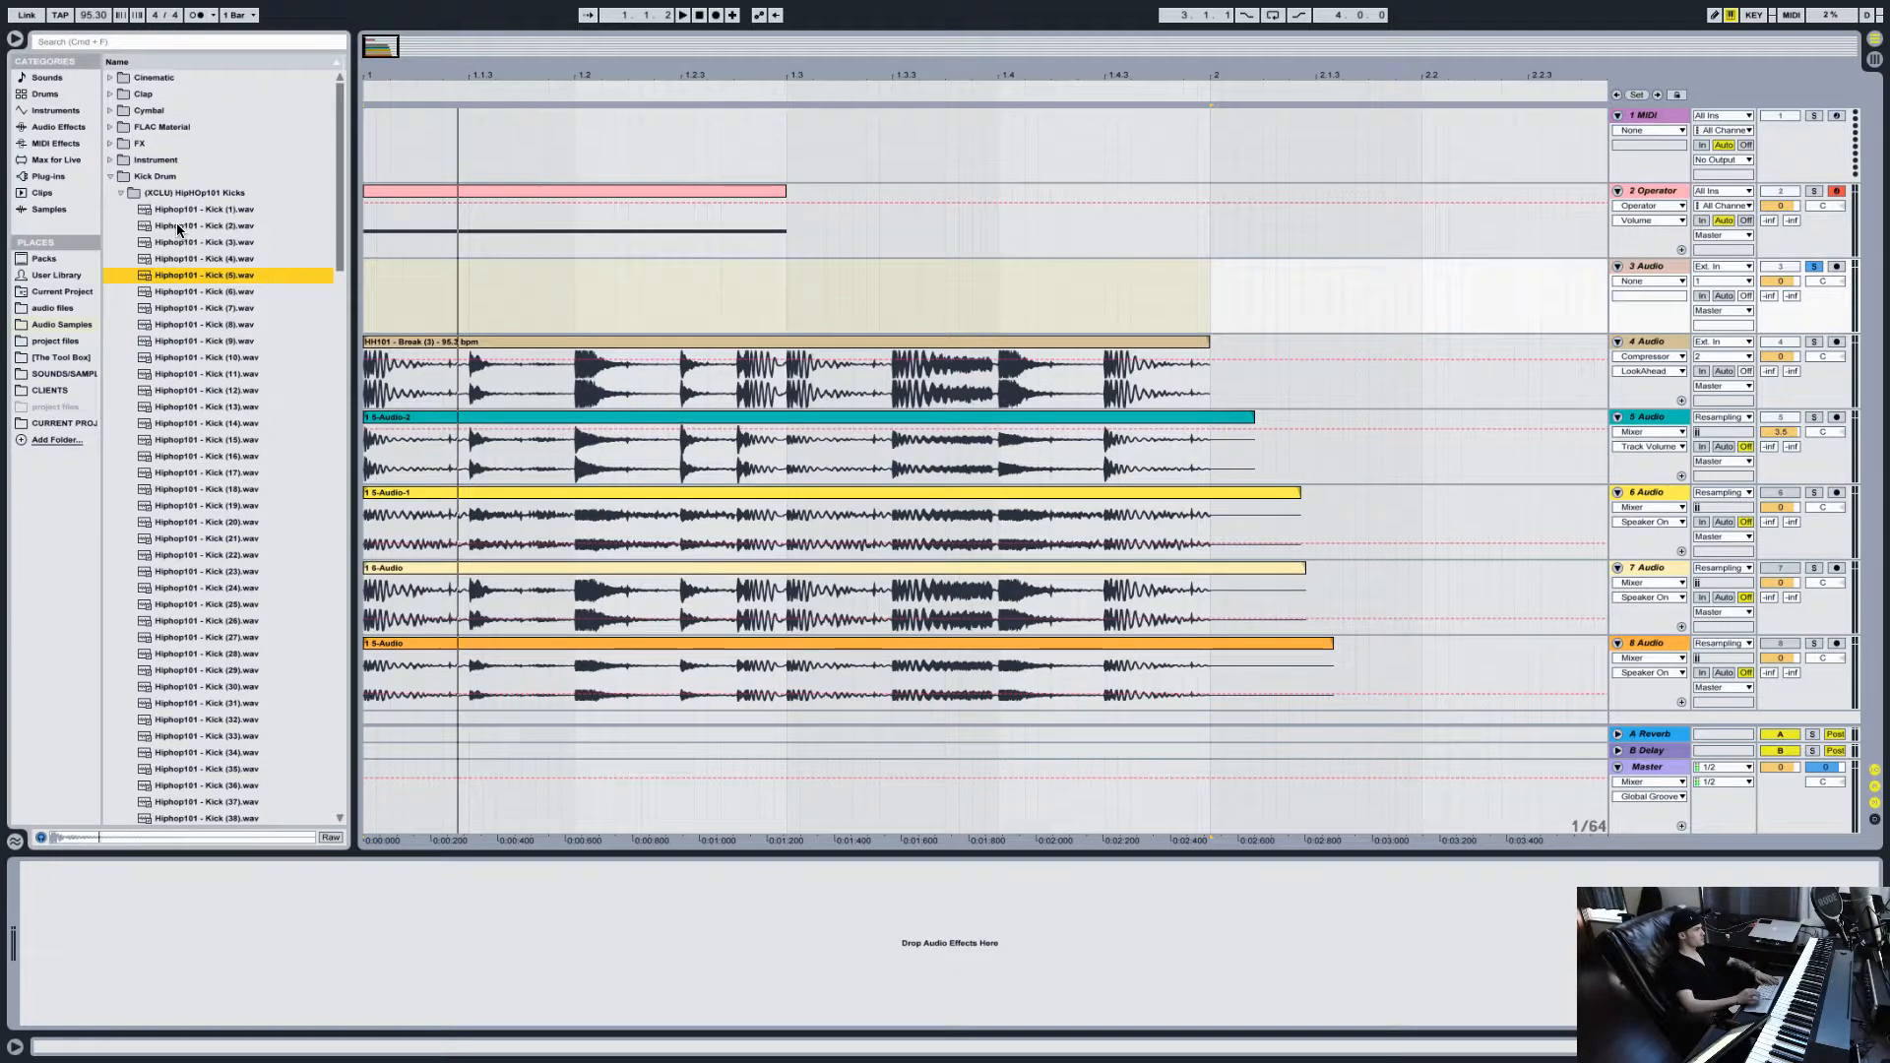
pyautogui.moveTo(419, 276); pyautogui.dragTo(372, 285)
pyautogui.rightClick(399, 274)
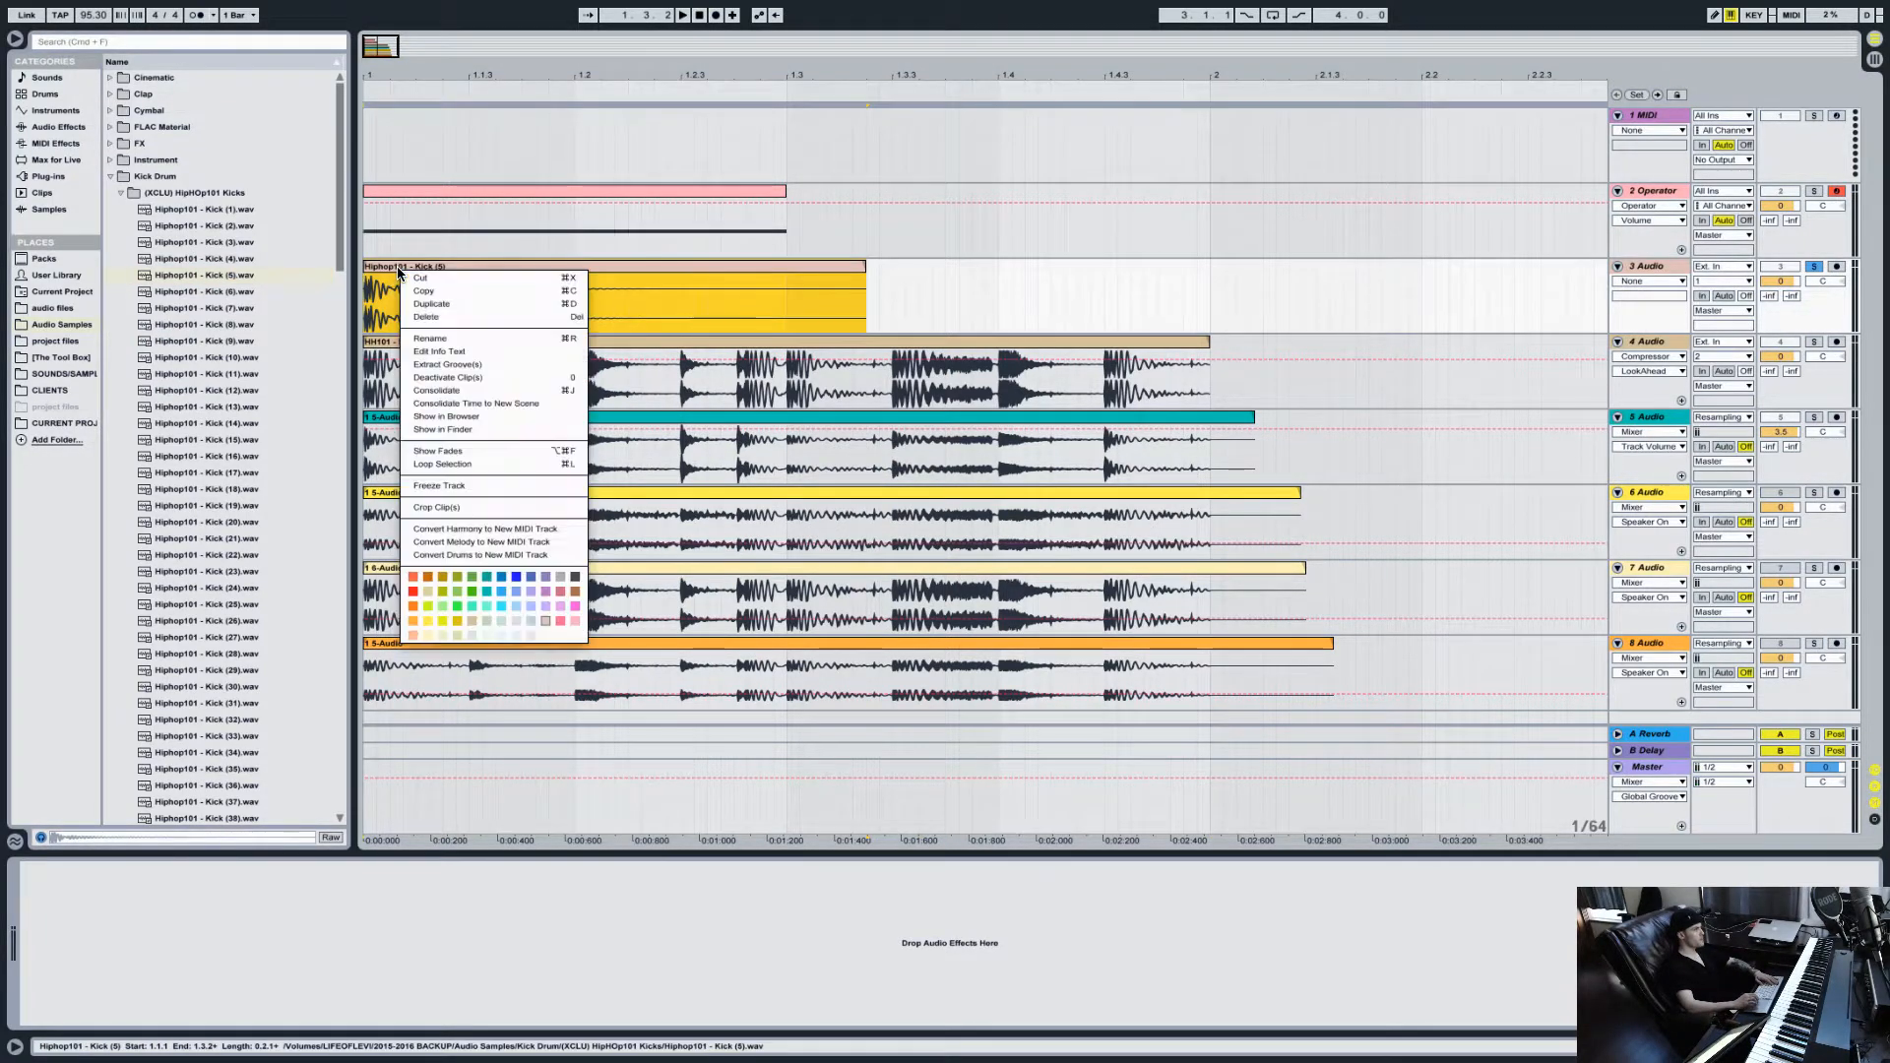
pyautogui.click(470, 451)
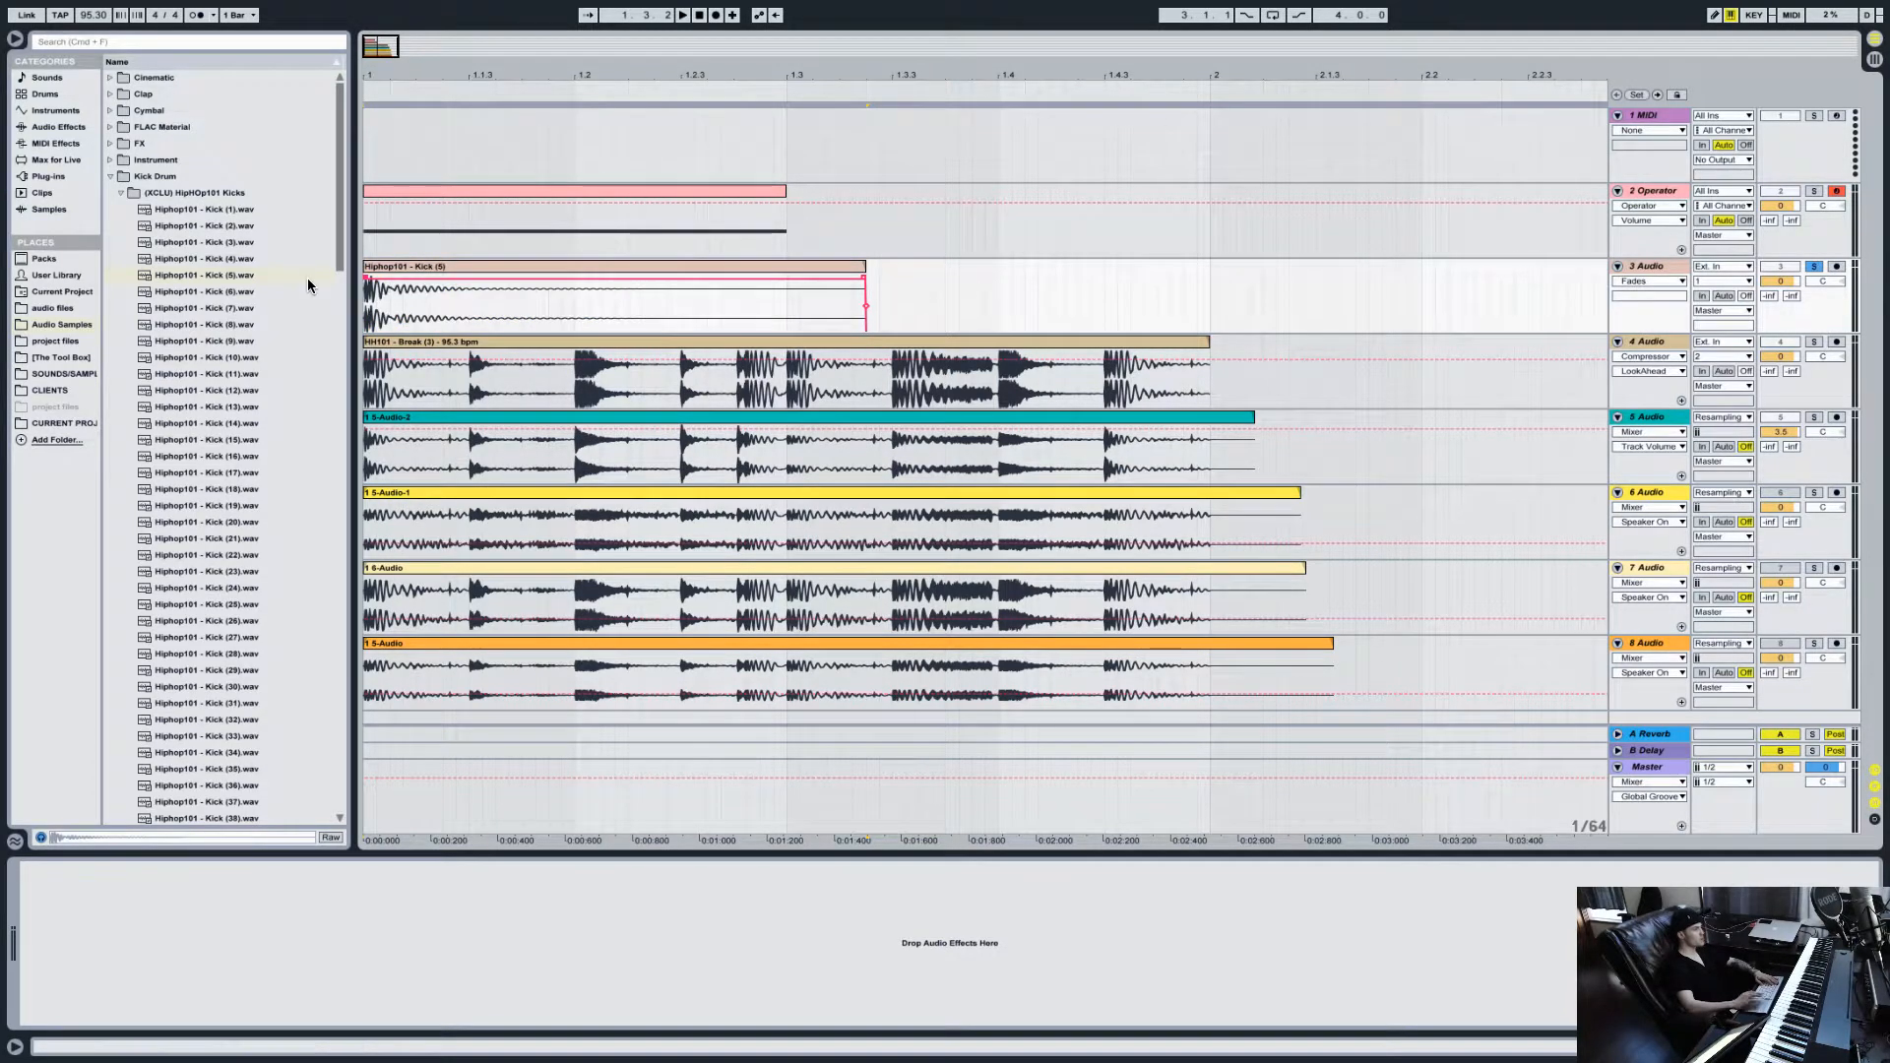
# Step: Load a Compressor after Operator on the second track
pyautogui.click(1636, 190)
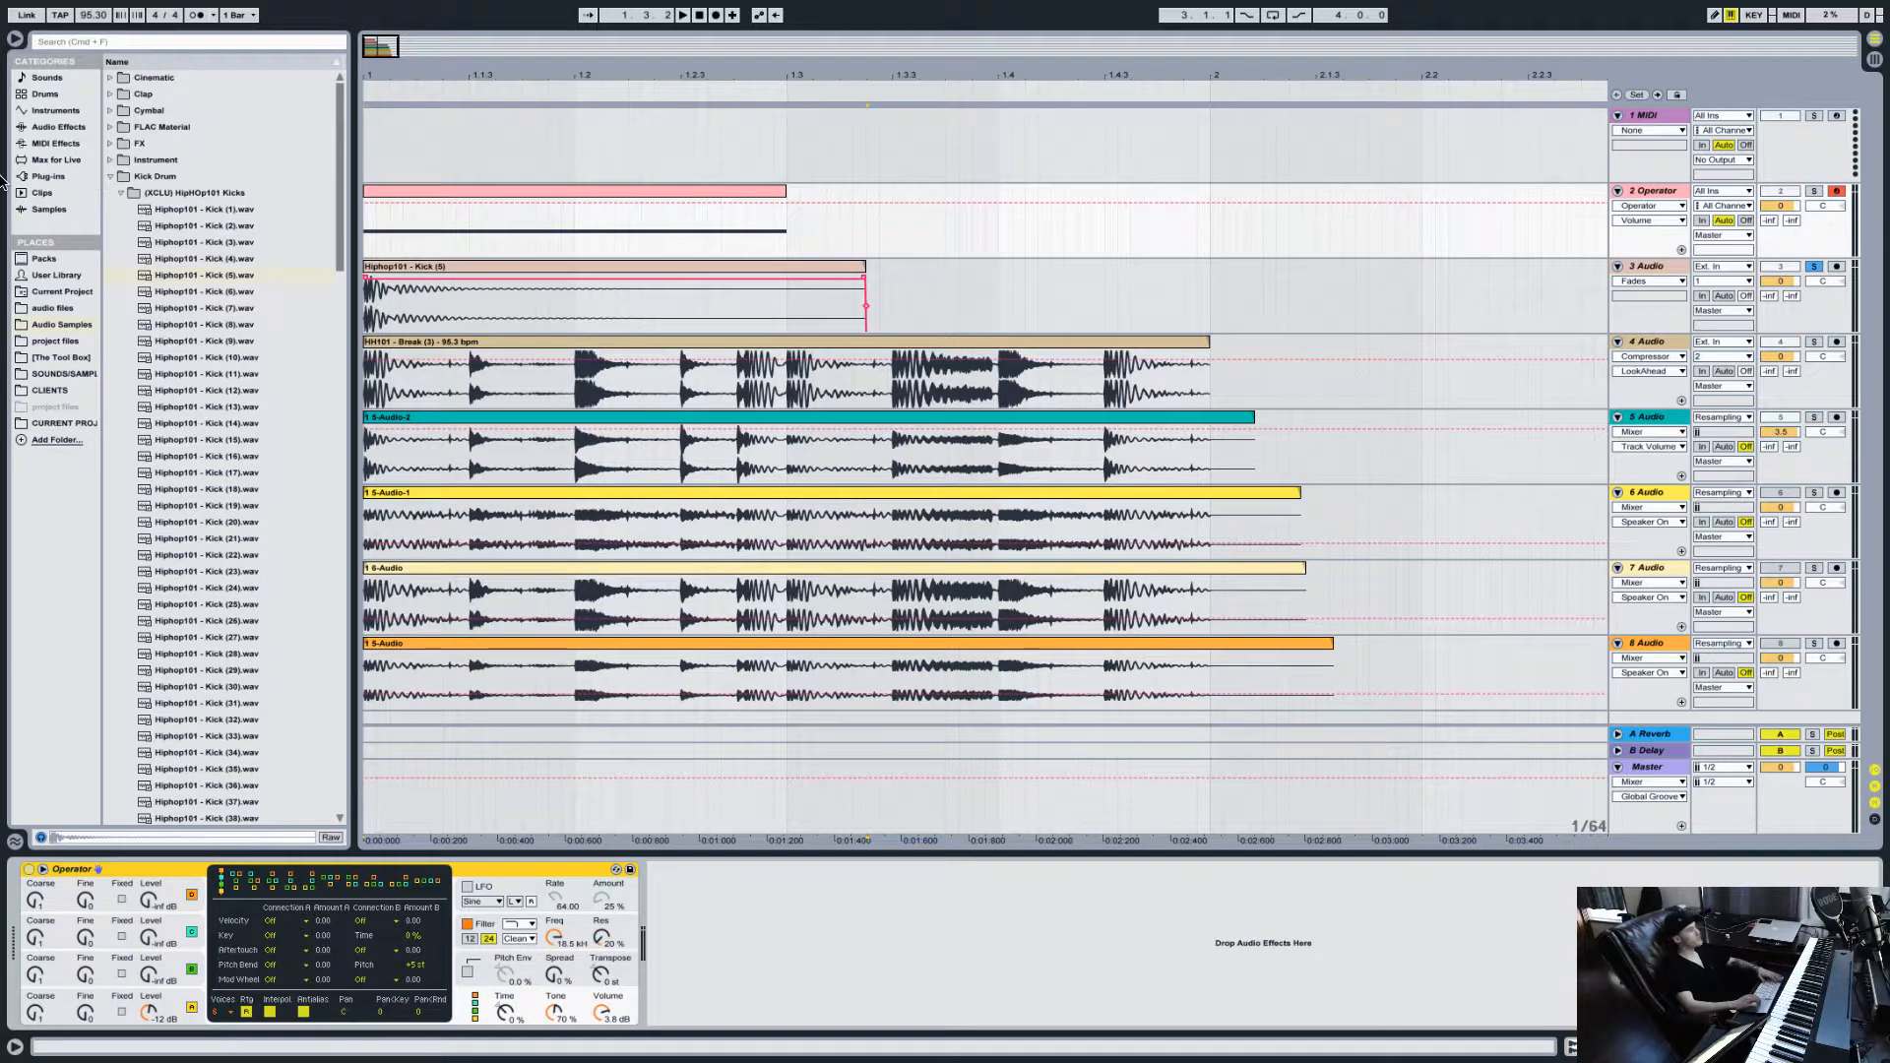
pyautogui.click(58, 126)
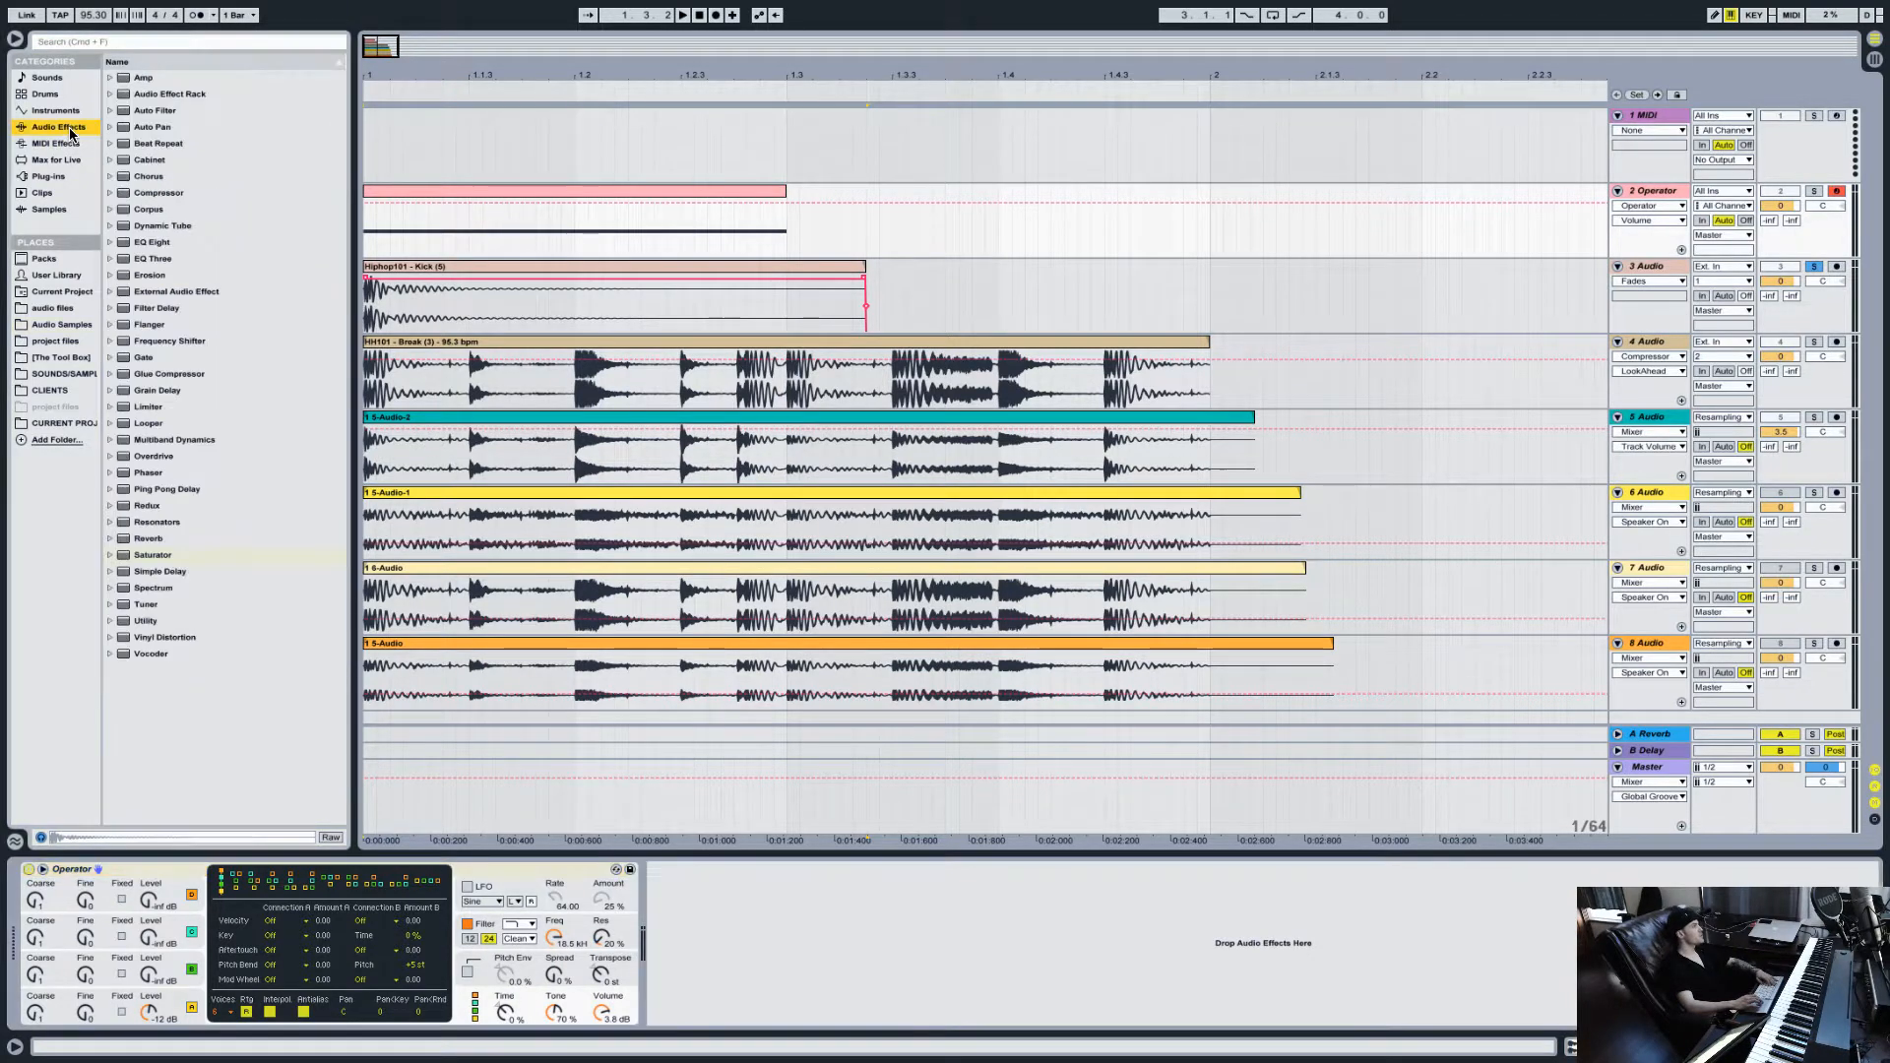
pyautogui.doubleClick(139, 193)
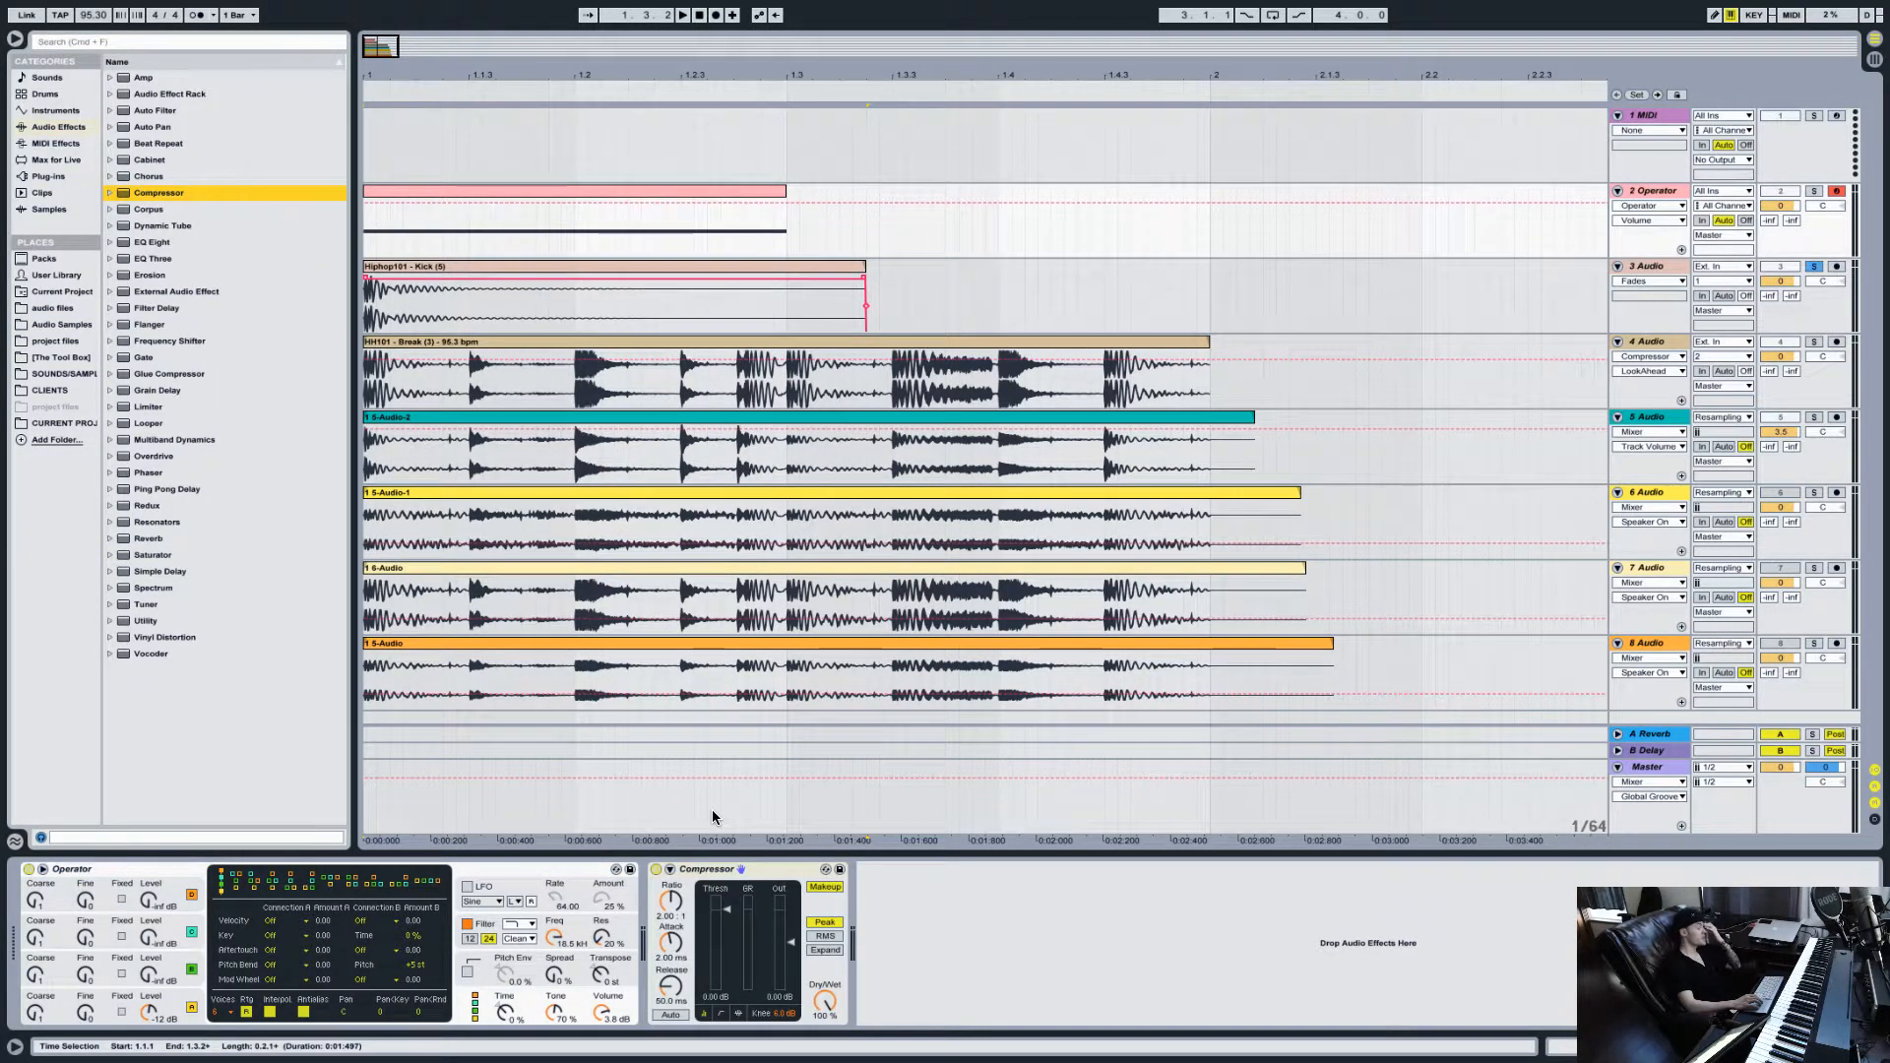
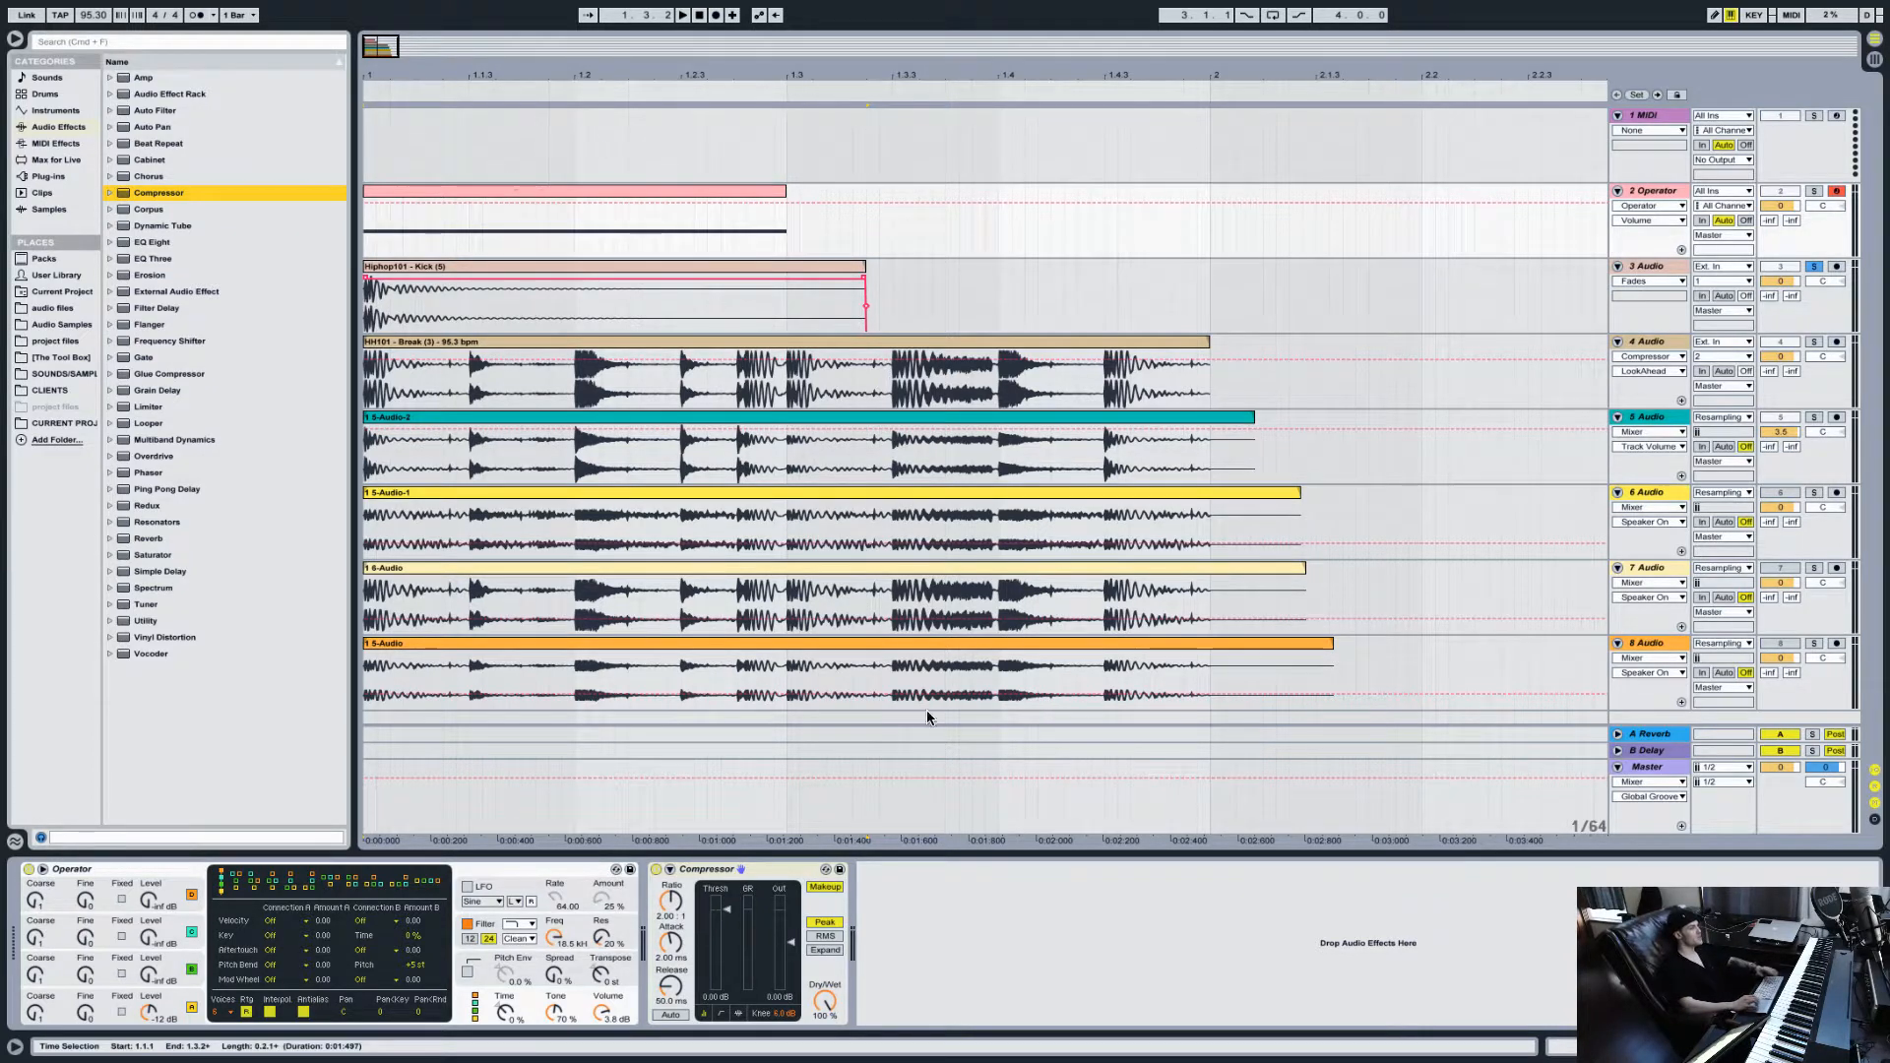
# Step: Enable the Compressor's sidechain and choose 3-Audio as its audio source
pyautogui.click(671, 870)
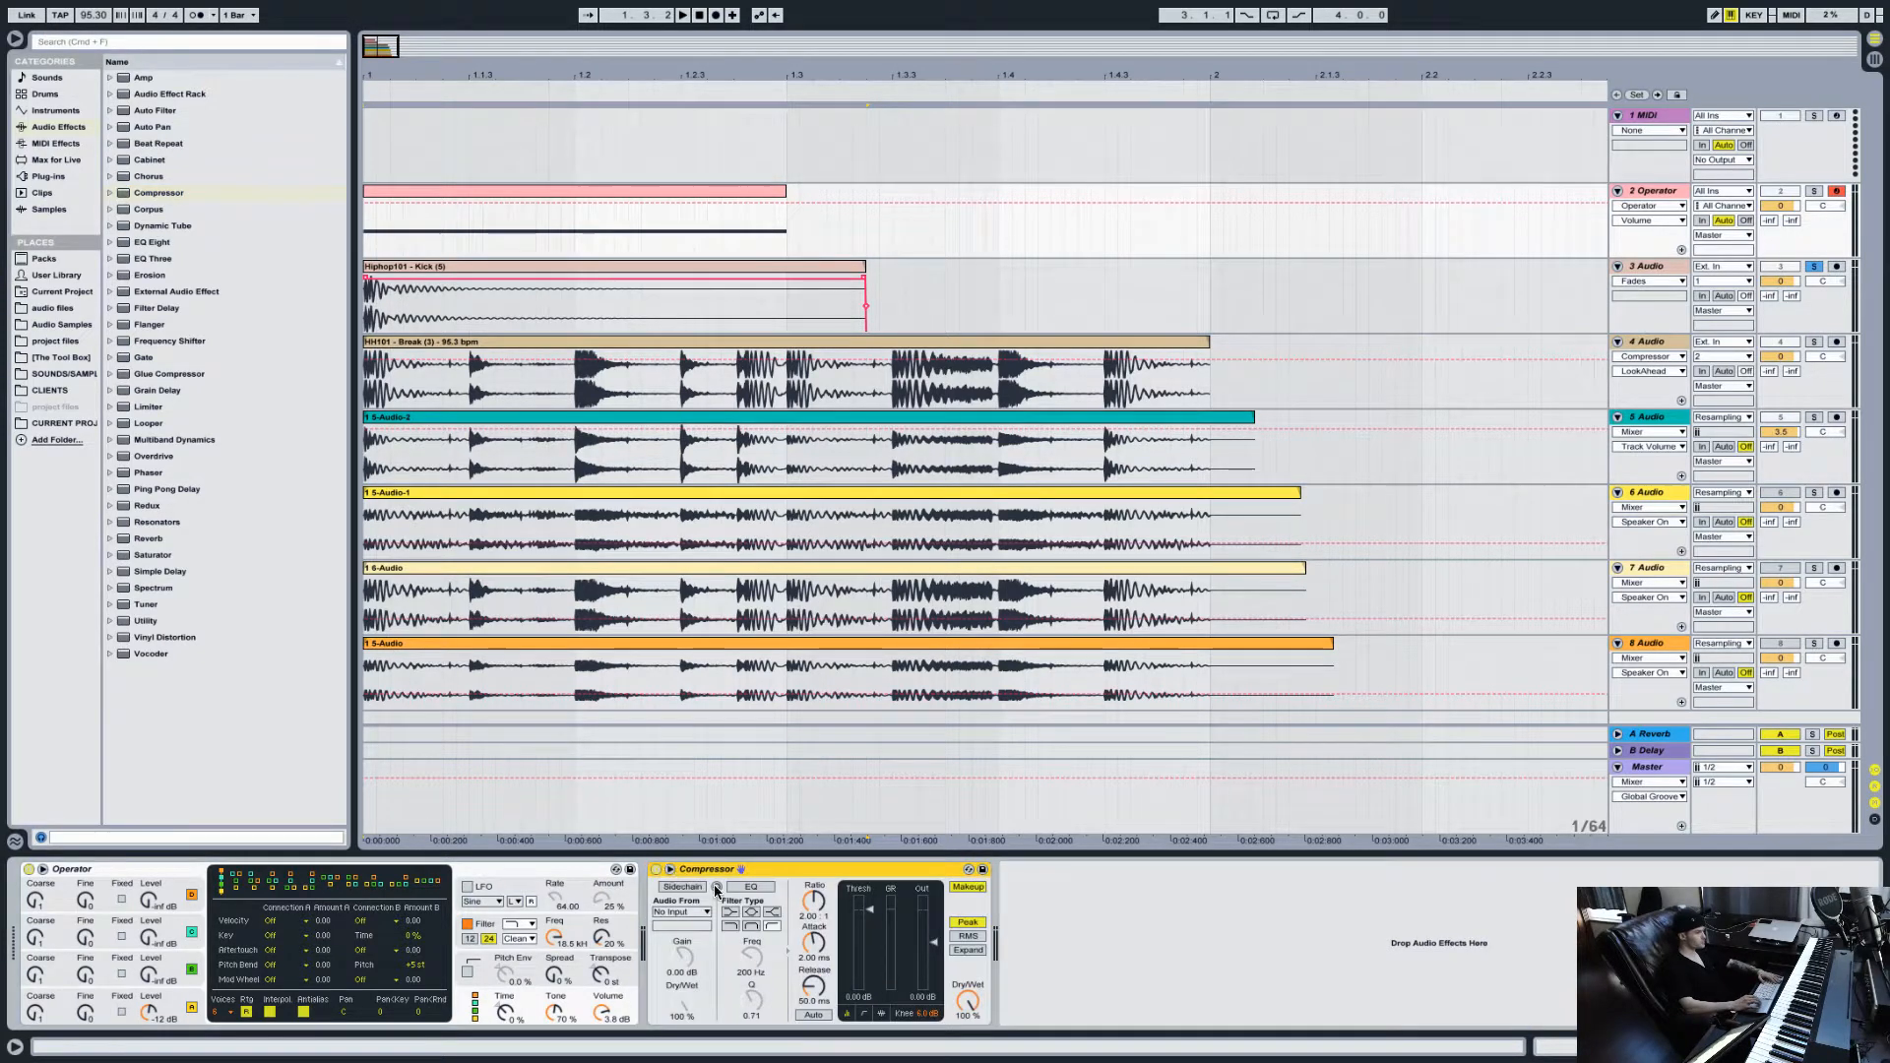
pyautogui.click(683, 885)
pyautogui.click(698, 912)
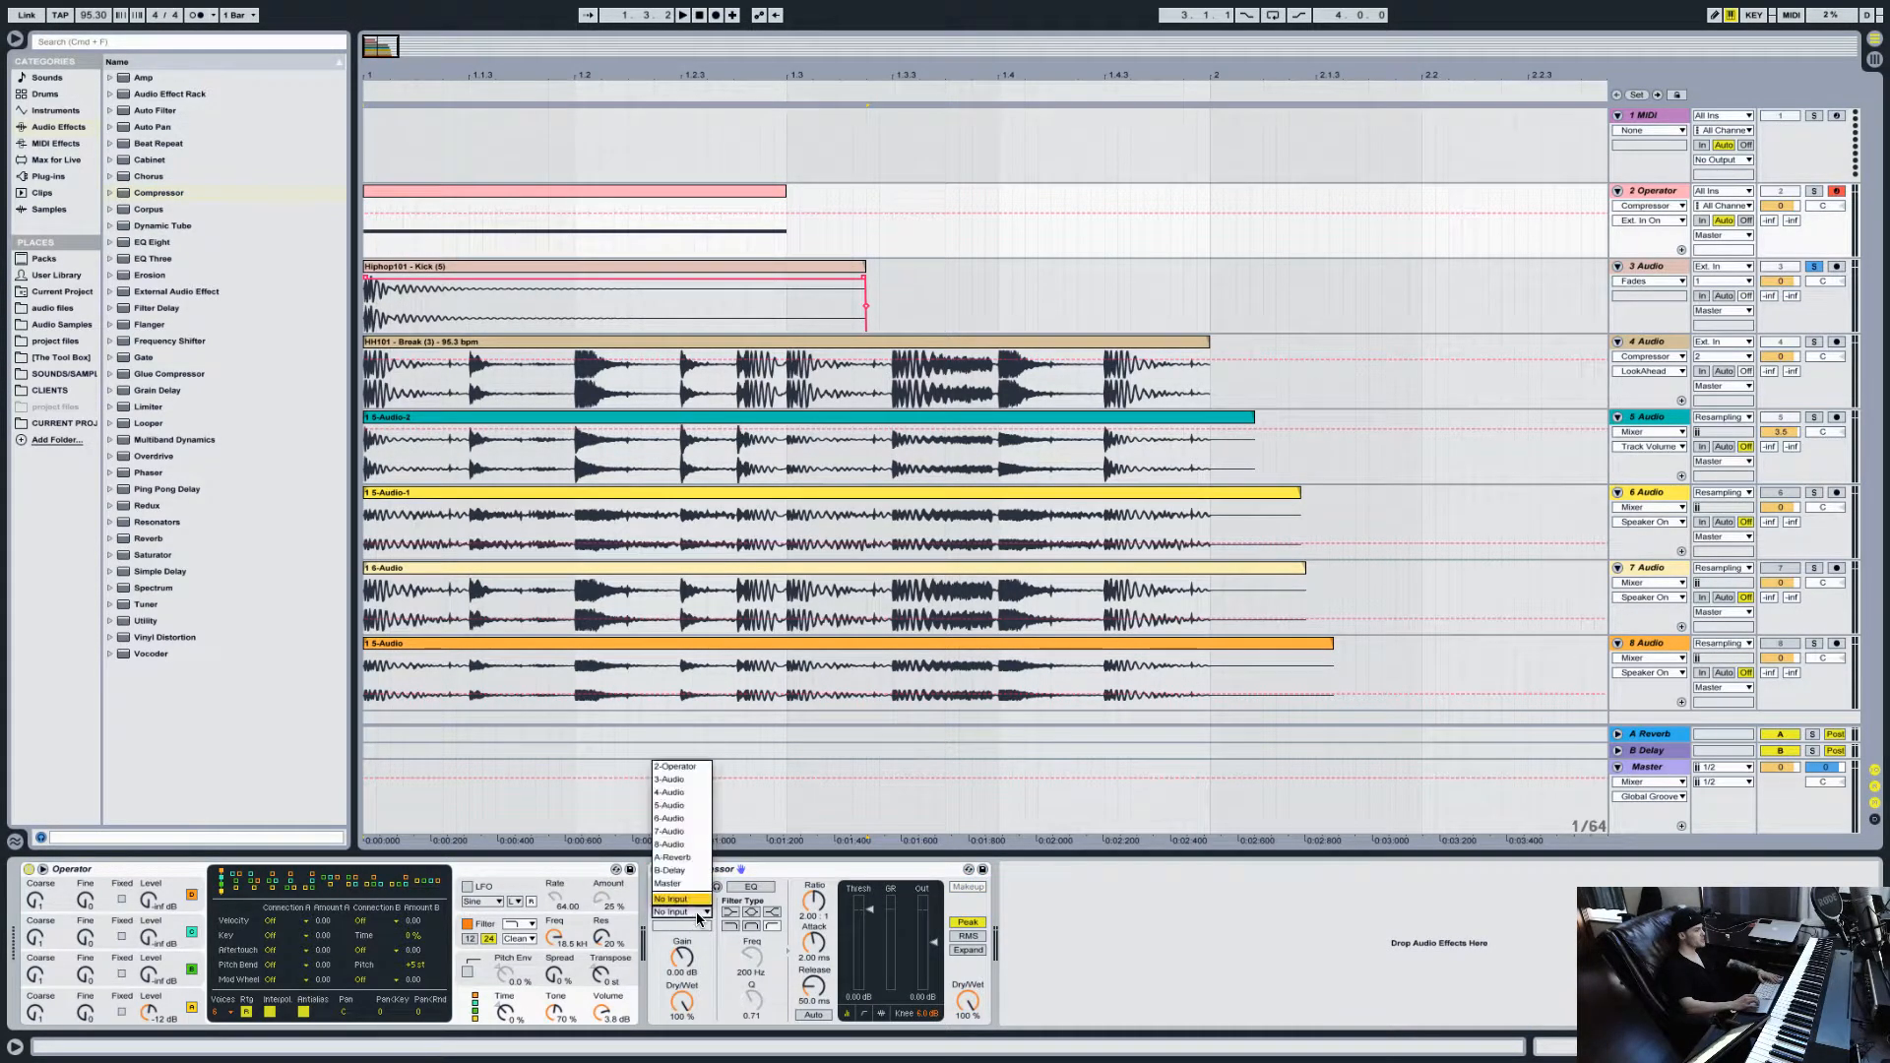
pyautogui.click(687, 778)
# Step: Set the Compressor's ratio to inf:1, attack to 0.01 ms and release to 1.00 ms, and display its transfer curve
pyautogui.moveTo(819, 942); pyautogui.dragTo(819, 1024)
pyautogui.moveTo(814, 909); pyautogui.dragTo(814, 827)
pyautogui.moveTo(813, 970); pyautogui.dragTo(815, 1024)
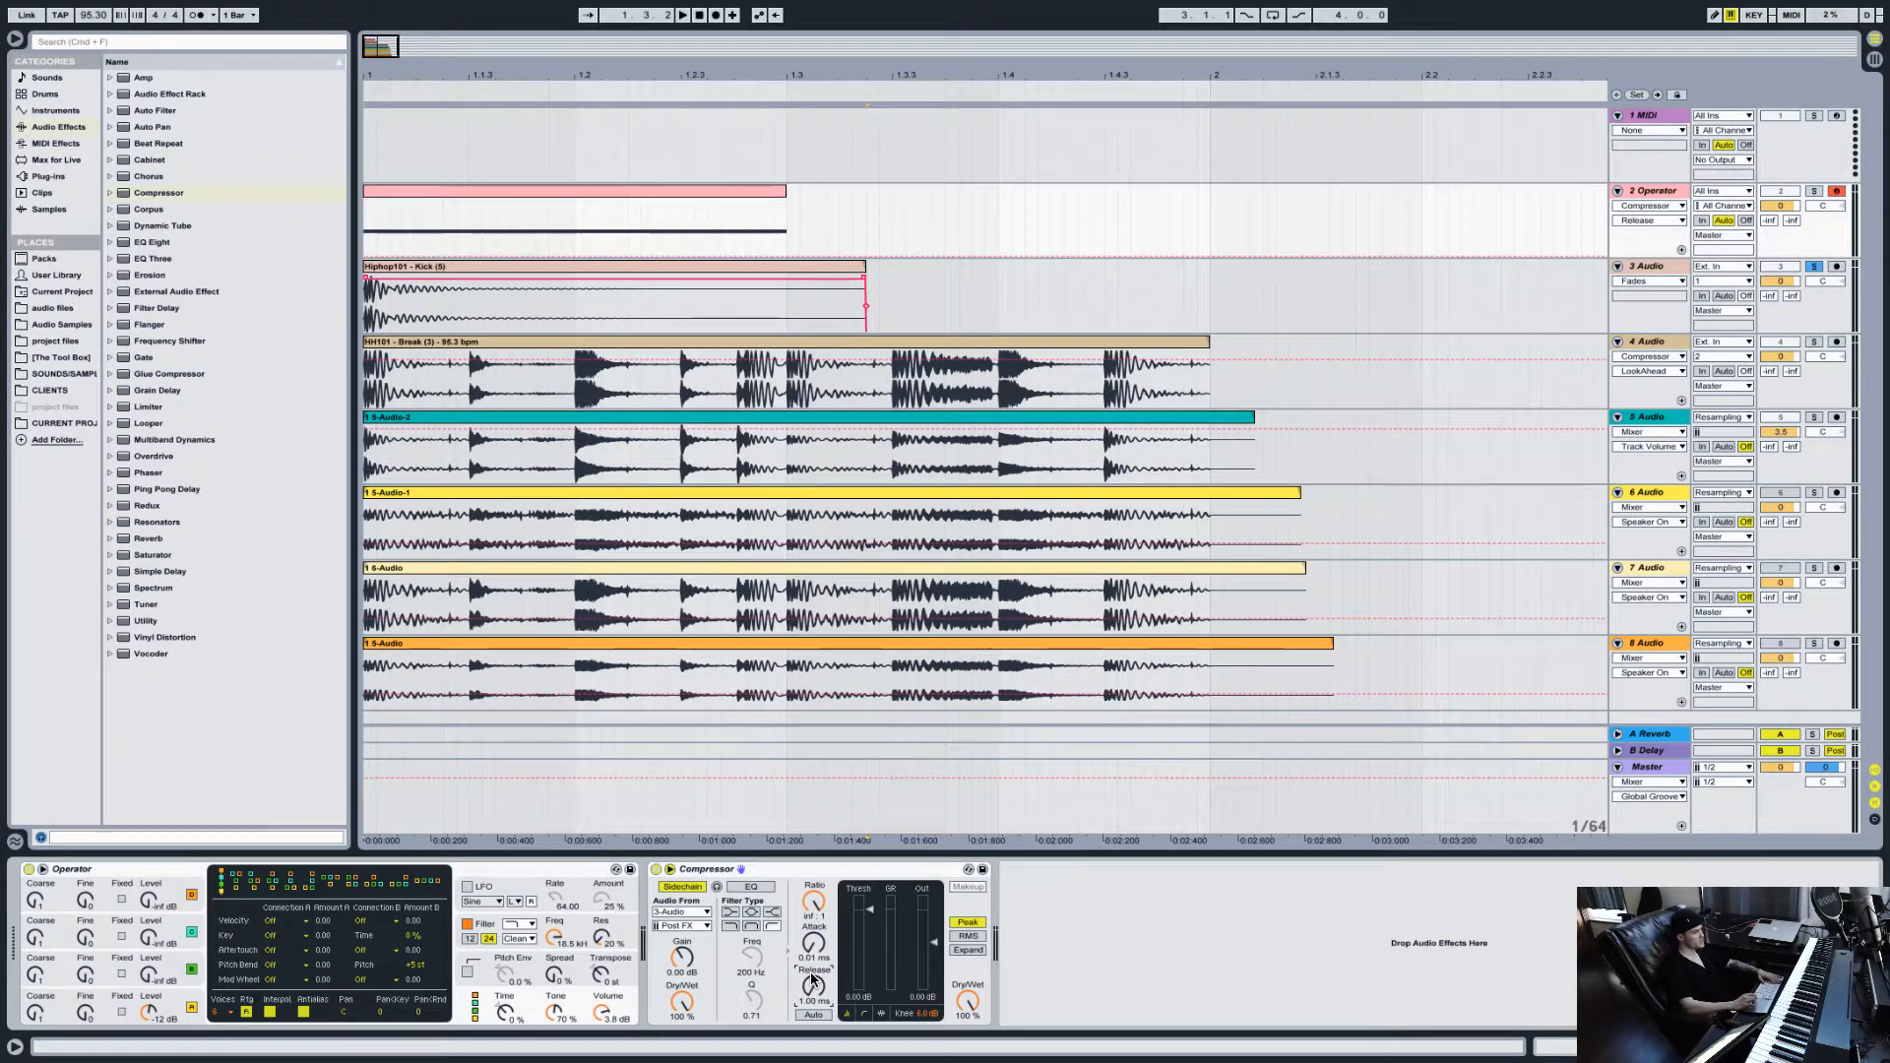
pyautogui.click(865, 1014)
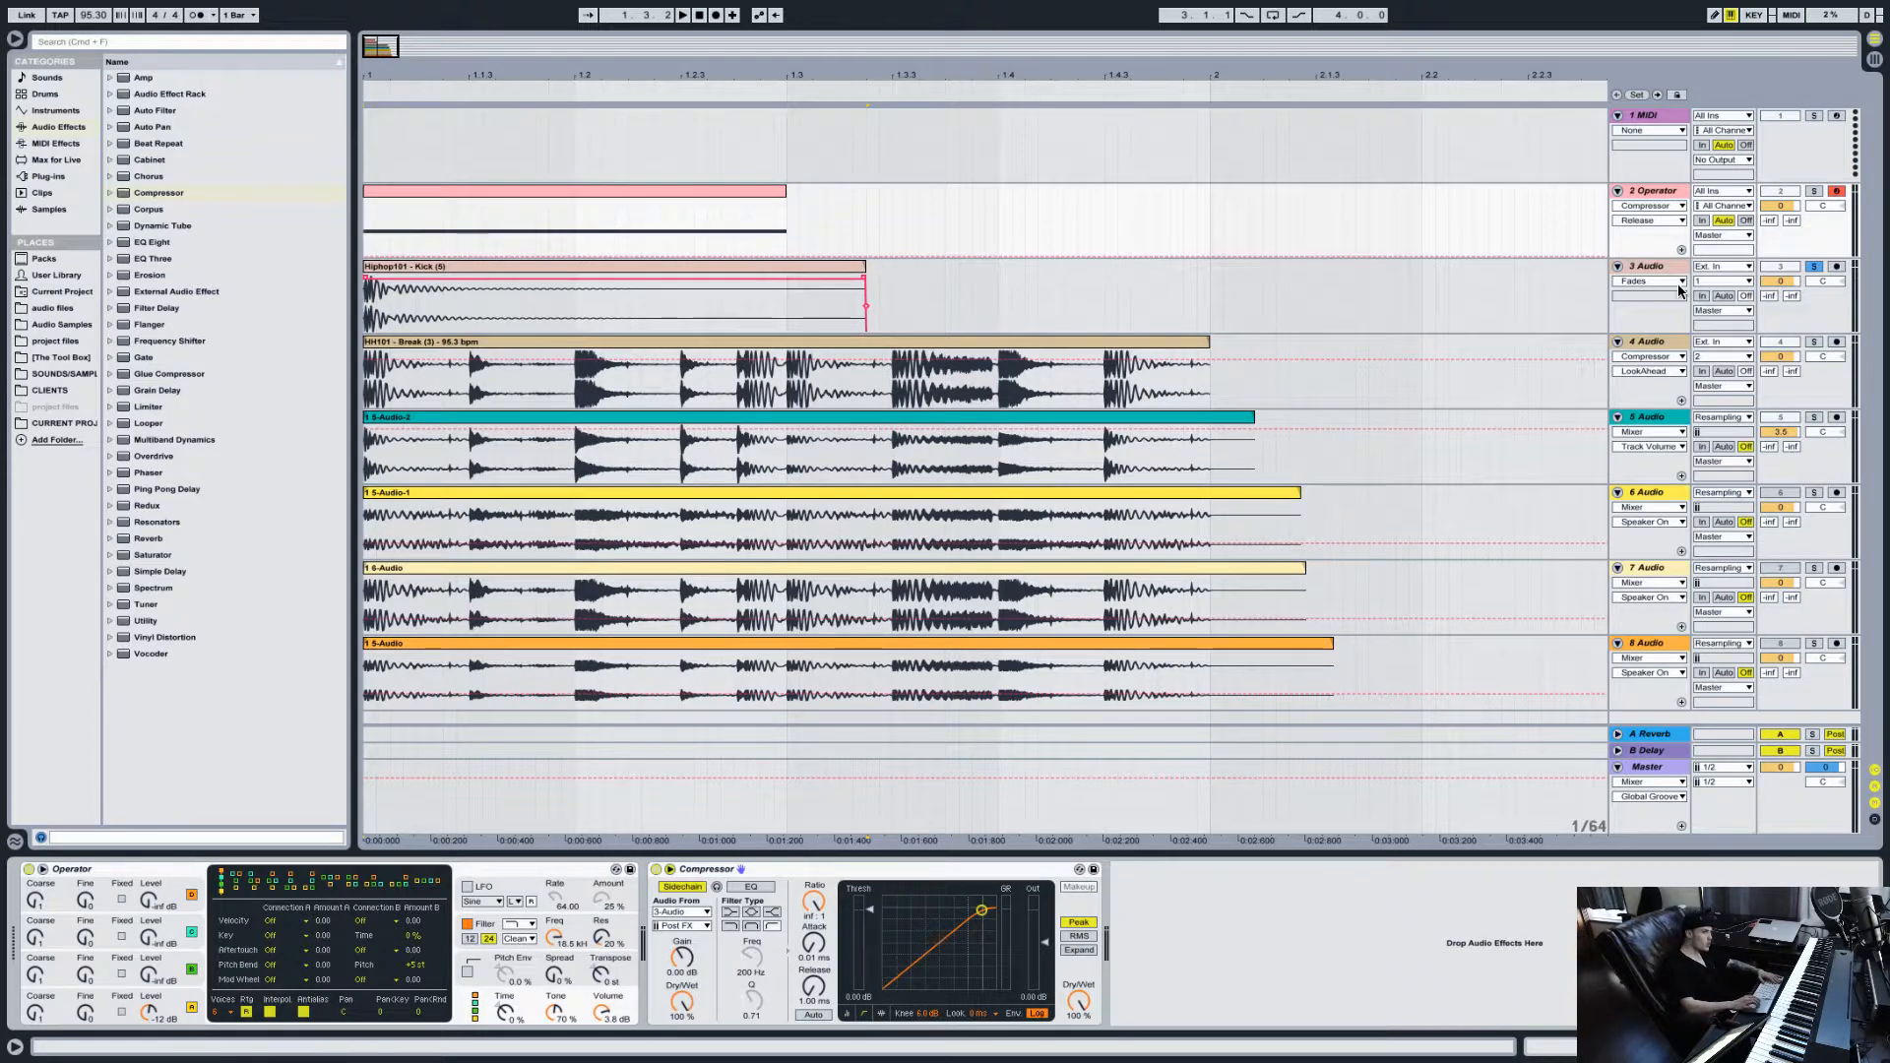
# Step: Solo the Operator track, lower the Compressor's threshold to -17.1 dB, and audition the sidechained note
pyautogui.click(1813, 192)
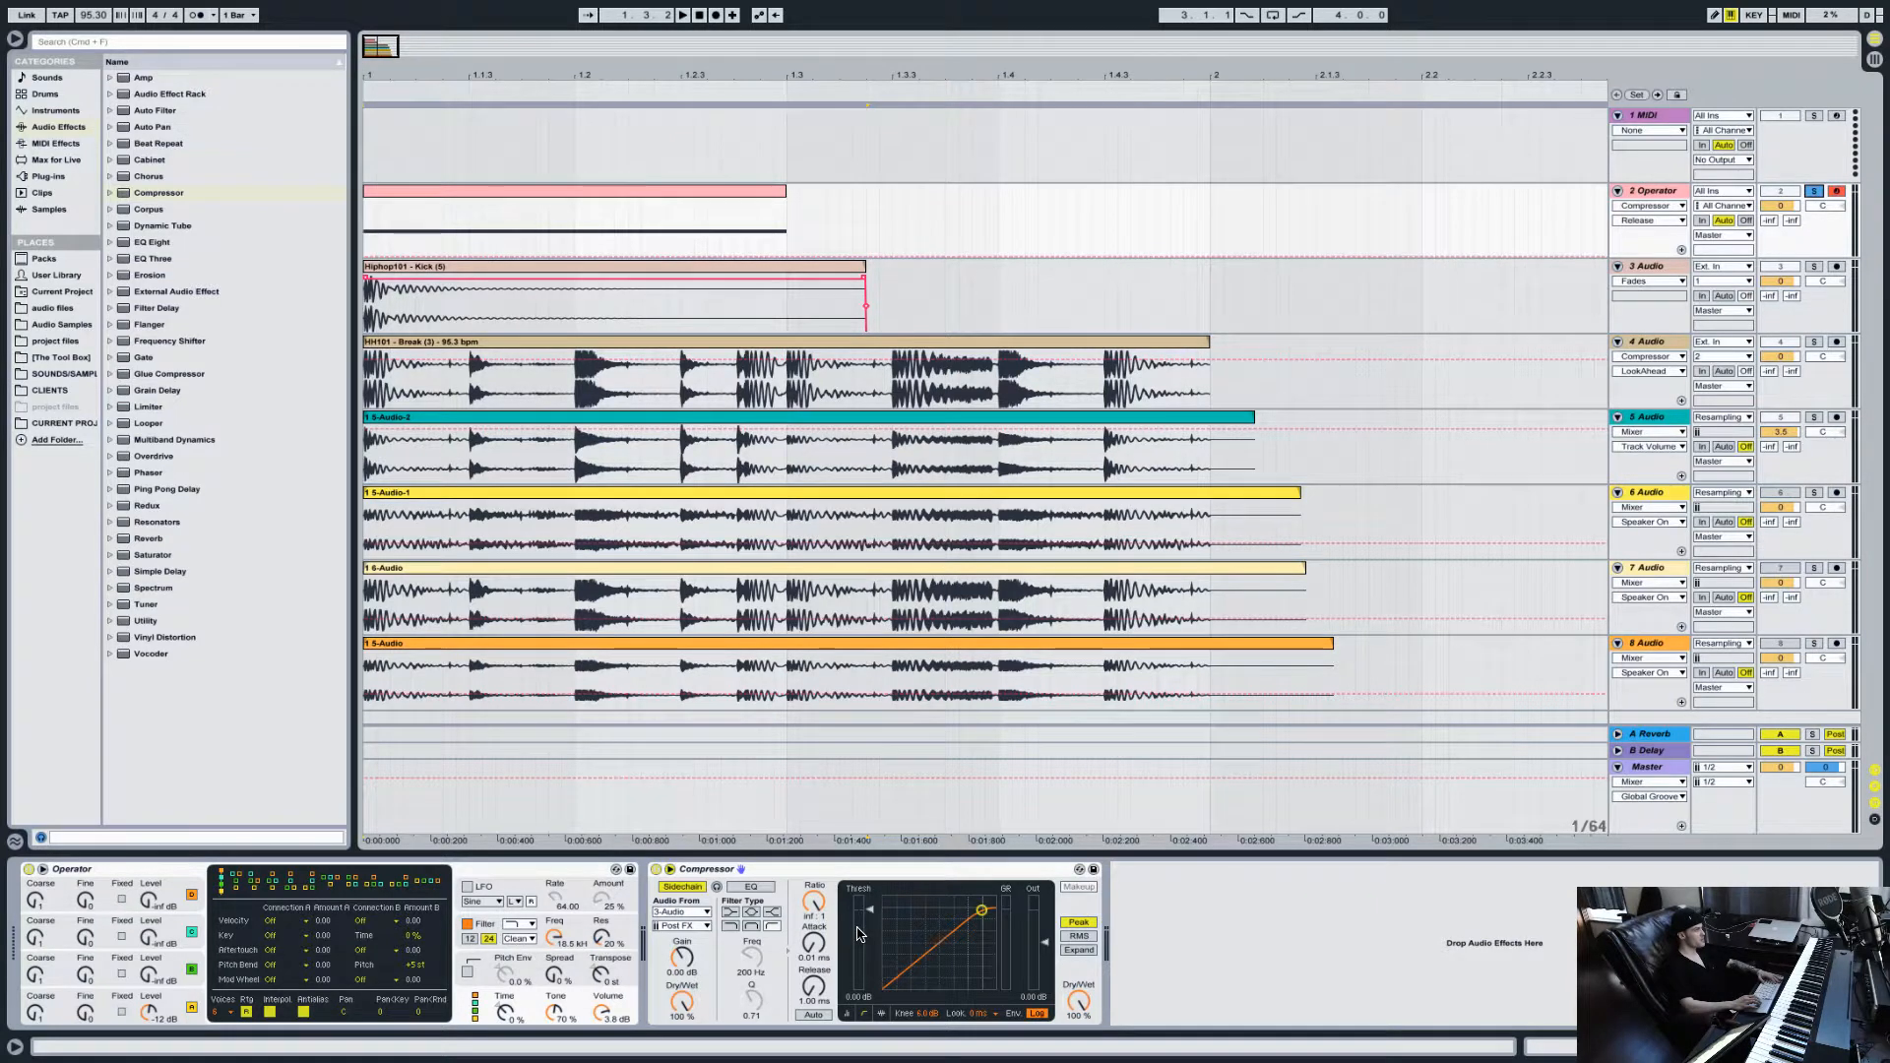
pyautogui.moveTo(858, 935); pyautogui.dragTo(858, 969)
pyautogui.press('space')
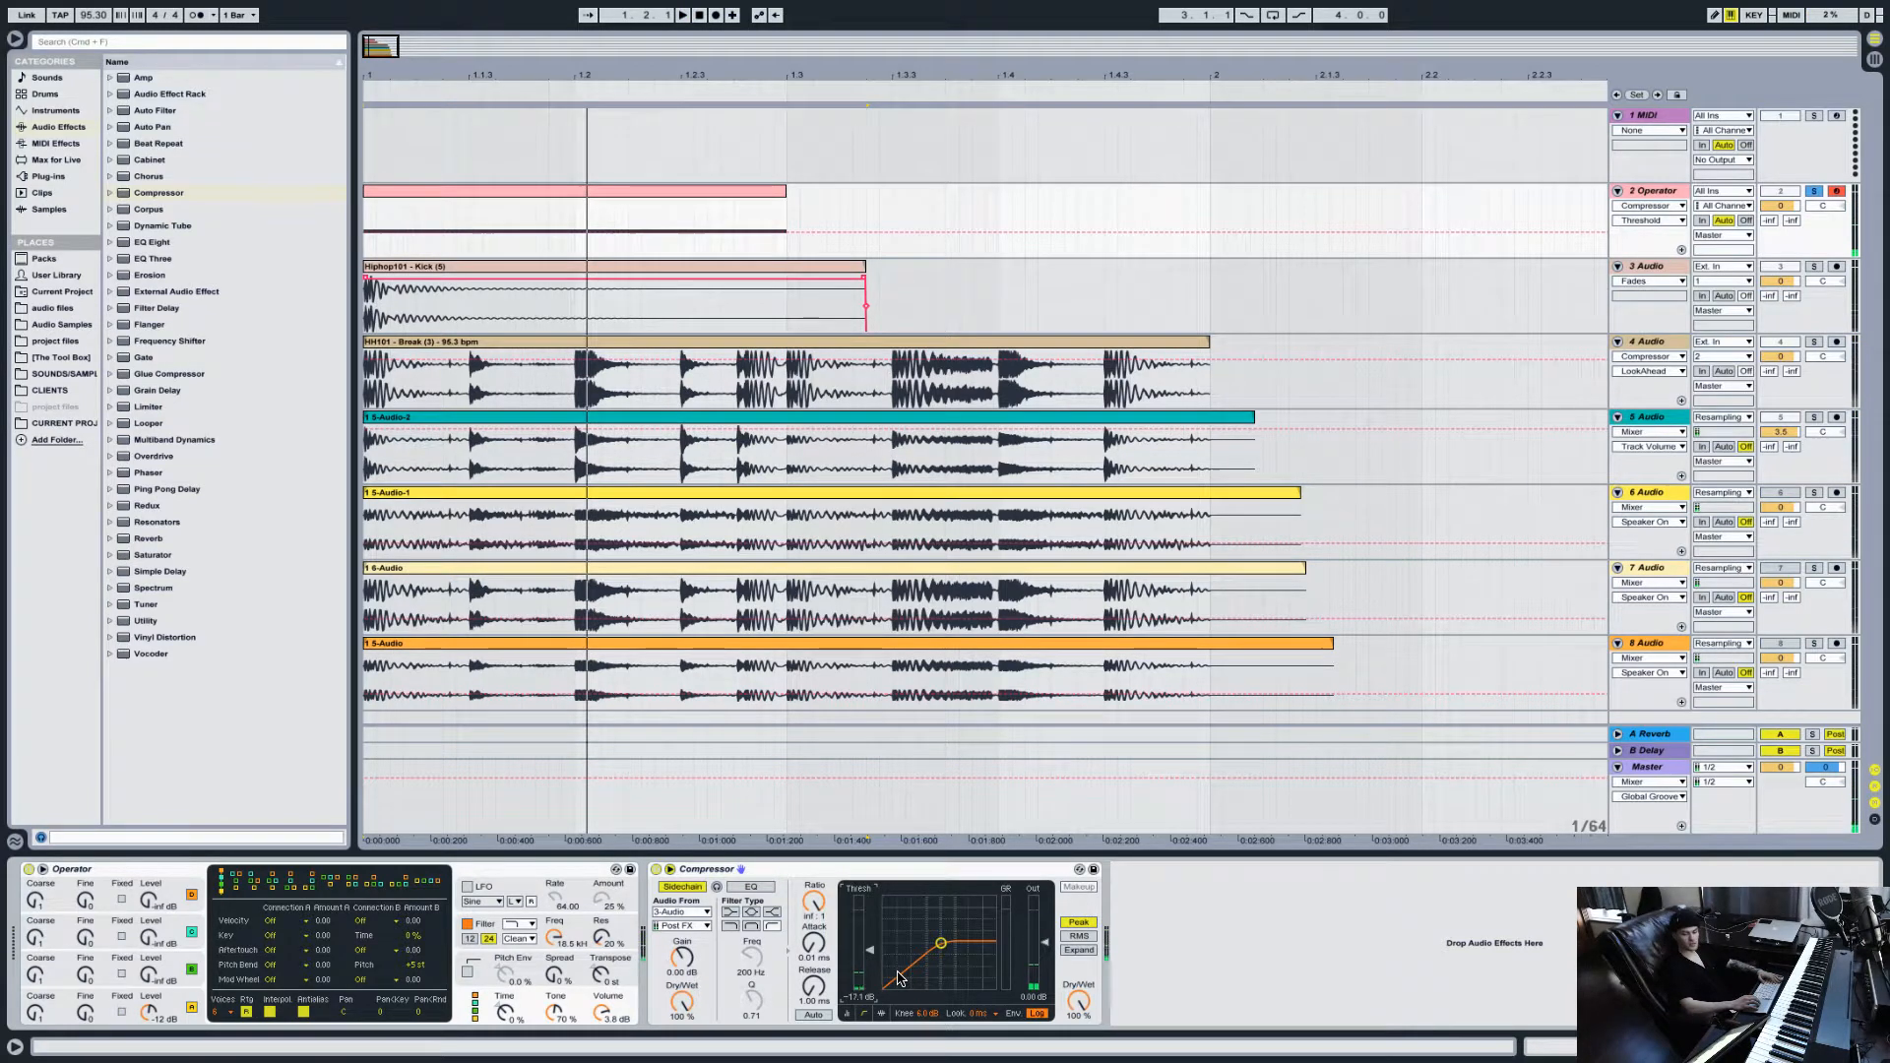
pyautogui.press('space')
pyautogui.press('space')
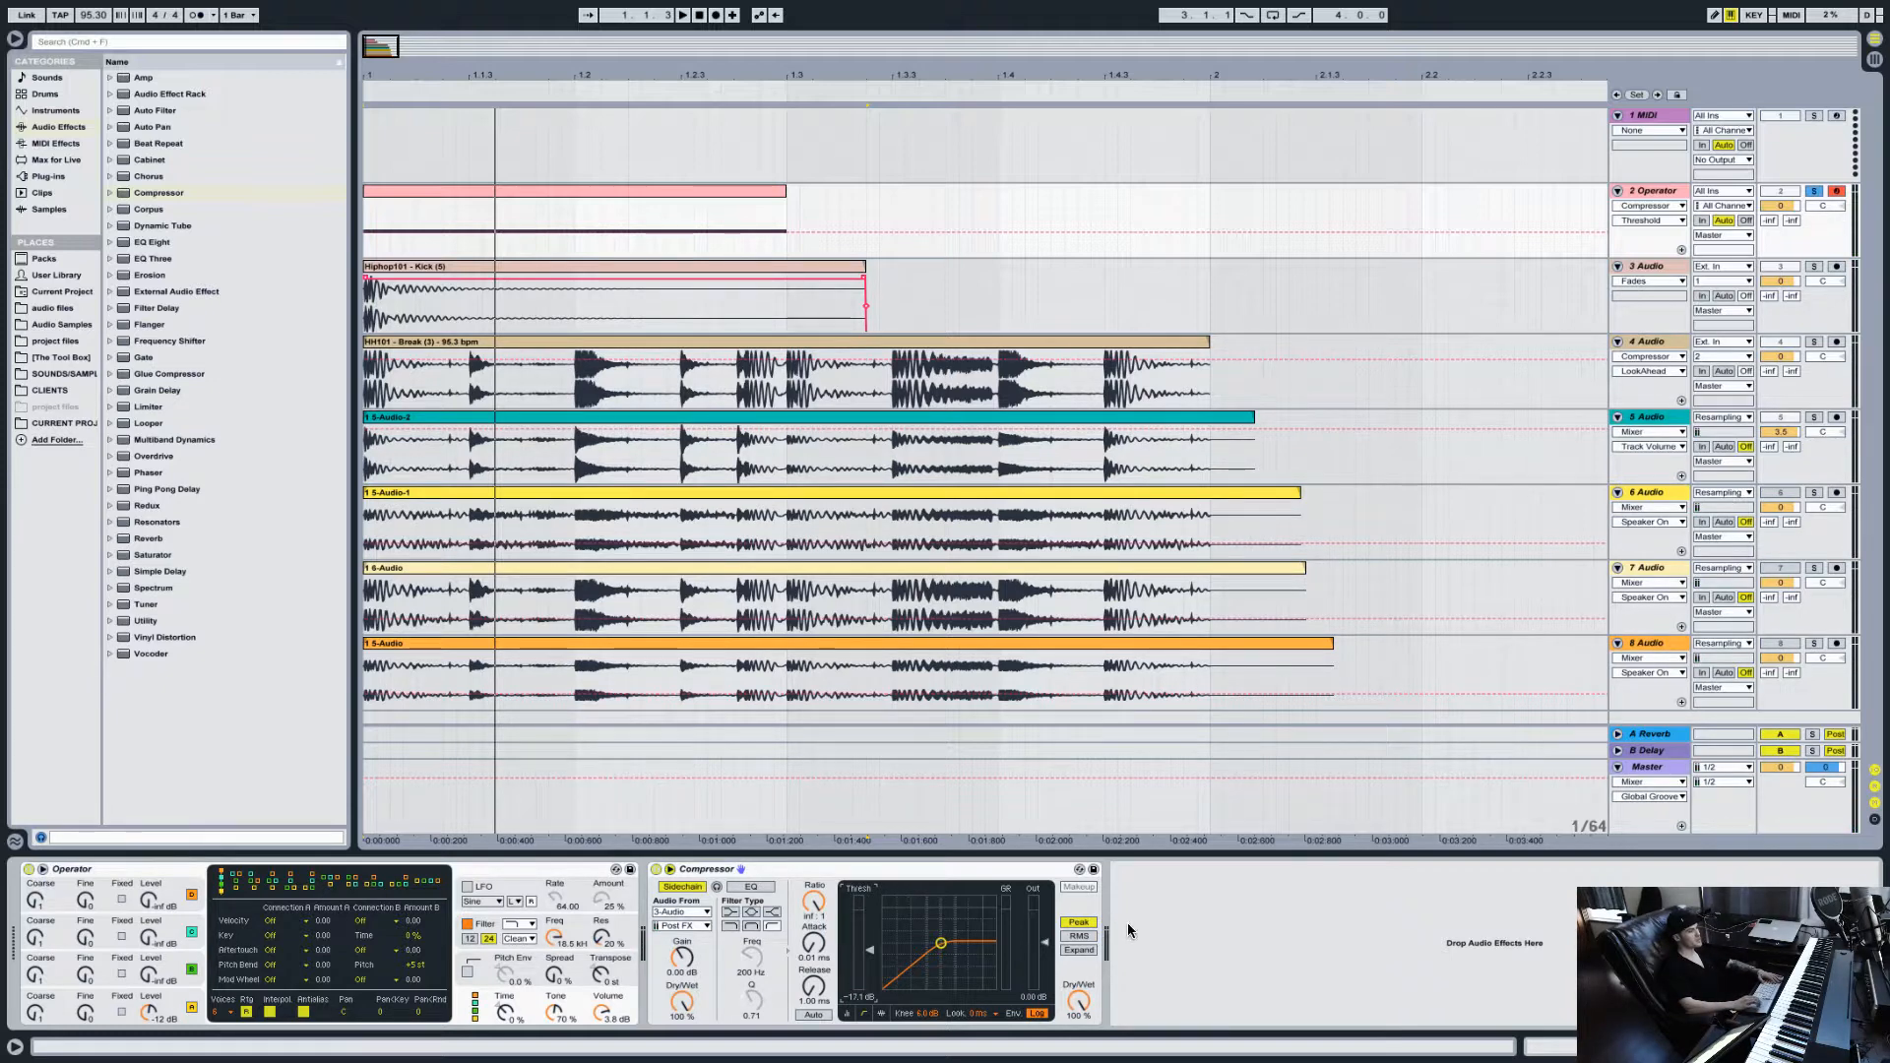
# Step: Switch the Compressor's detection mode to RMS and audition the sidechained note
pyautogui.click(1079, 937)
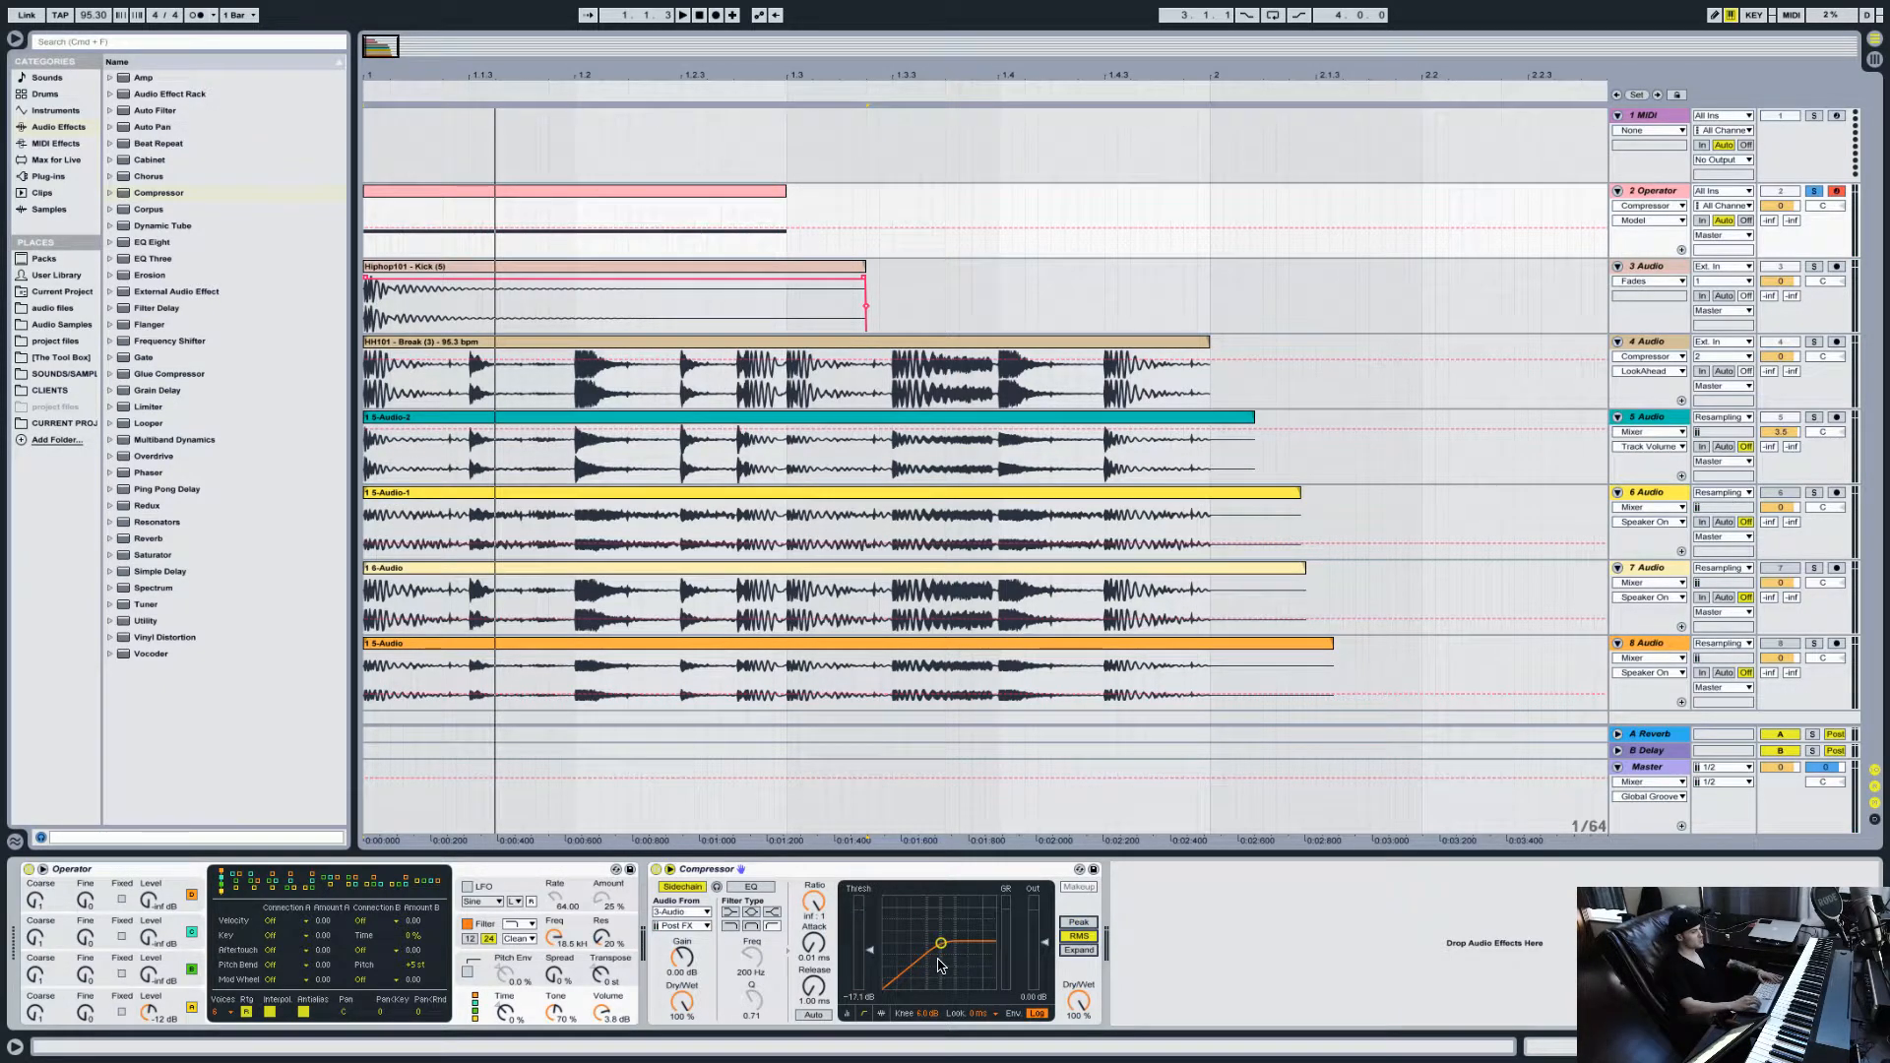
pyautogui.press('space')
pyautogui.press('space')
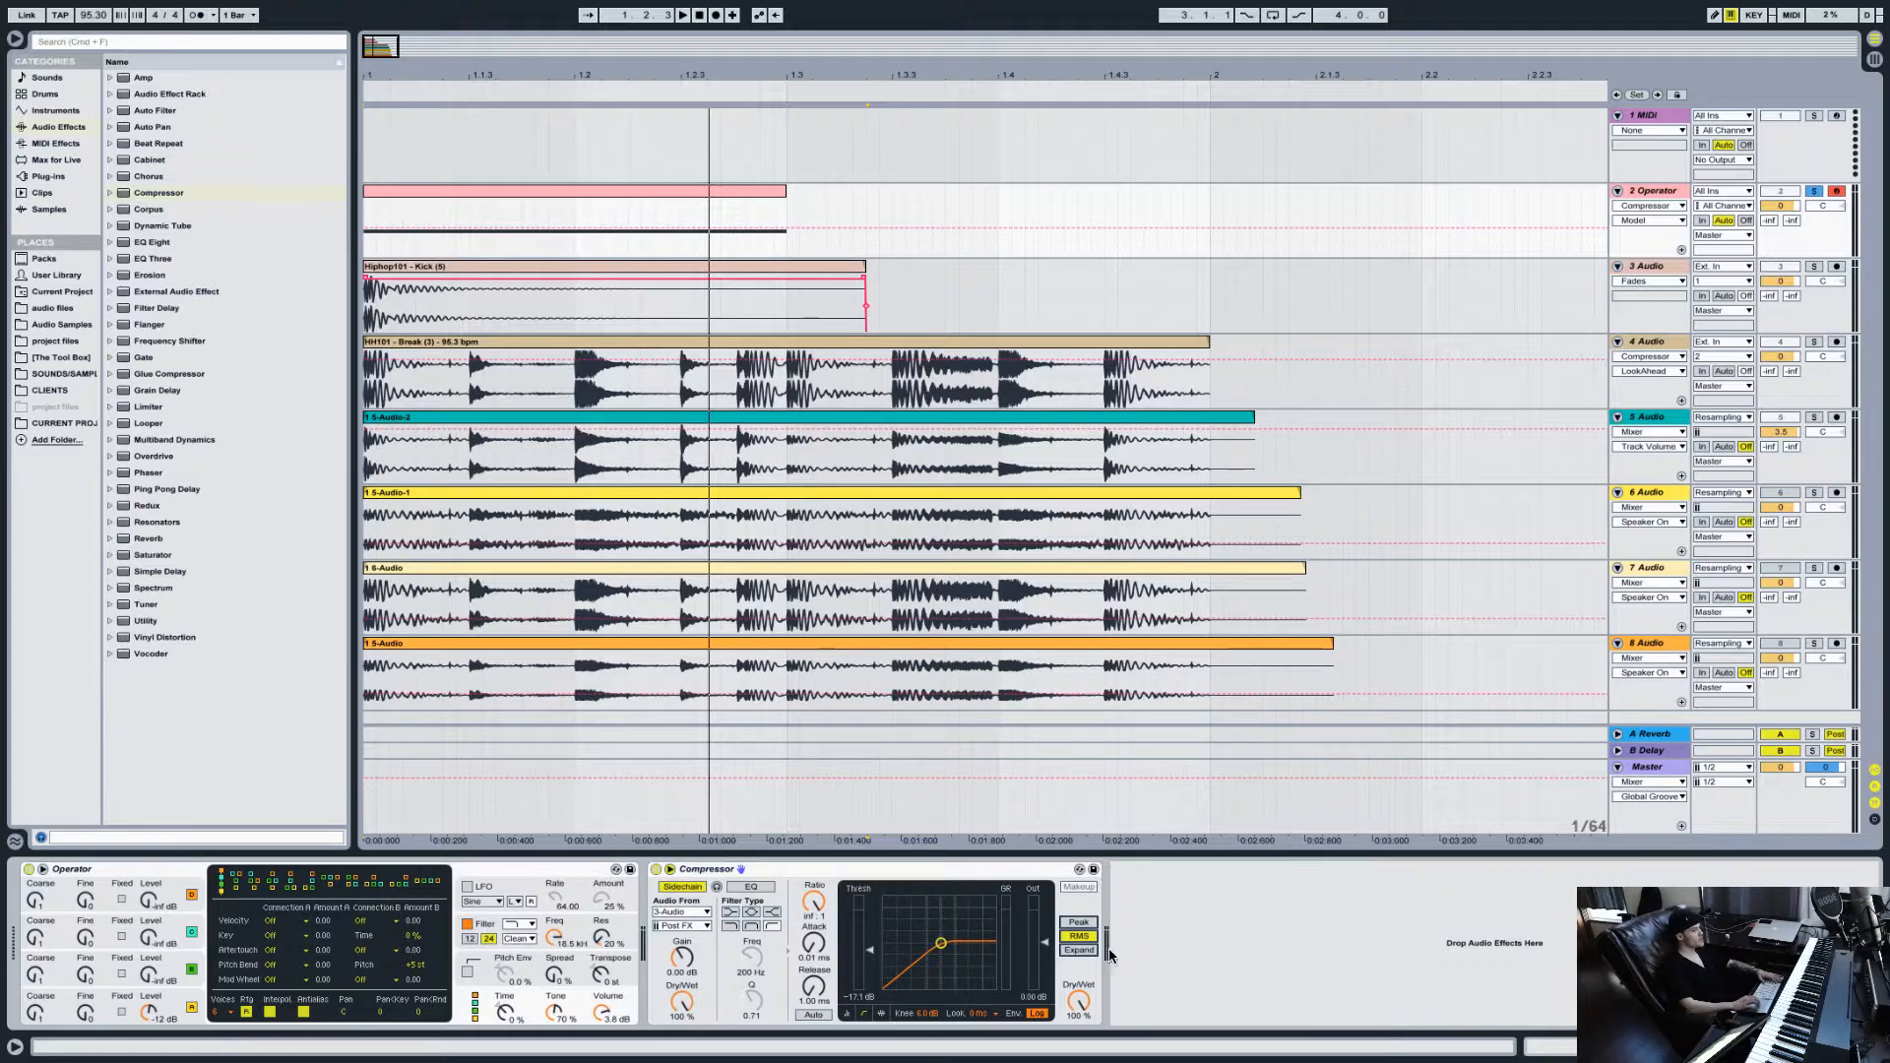
# Step: Insert an audio track below the Operator track, set its input to Resampling, and arm it for recording
pyautogui.click(1663, 194)
pyautogui.press('super+t')
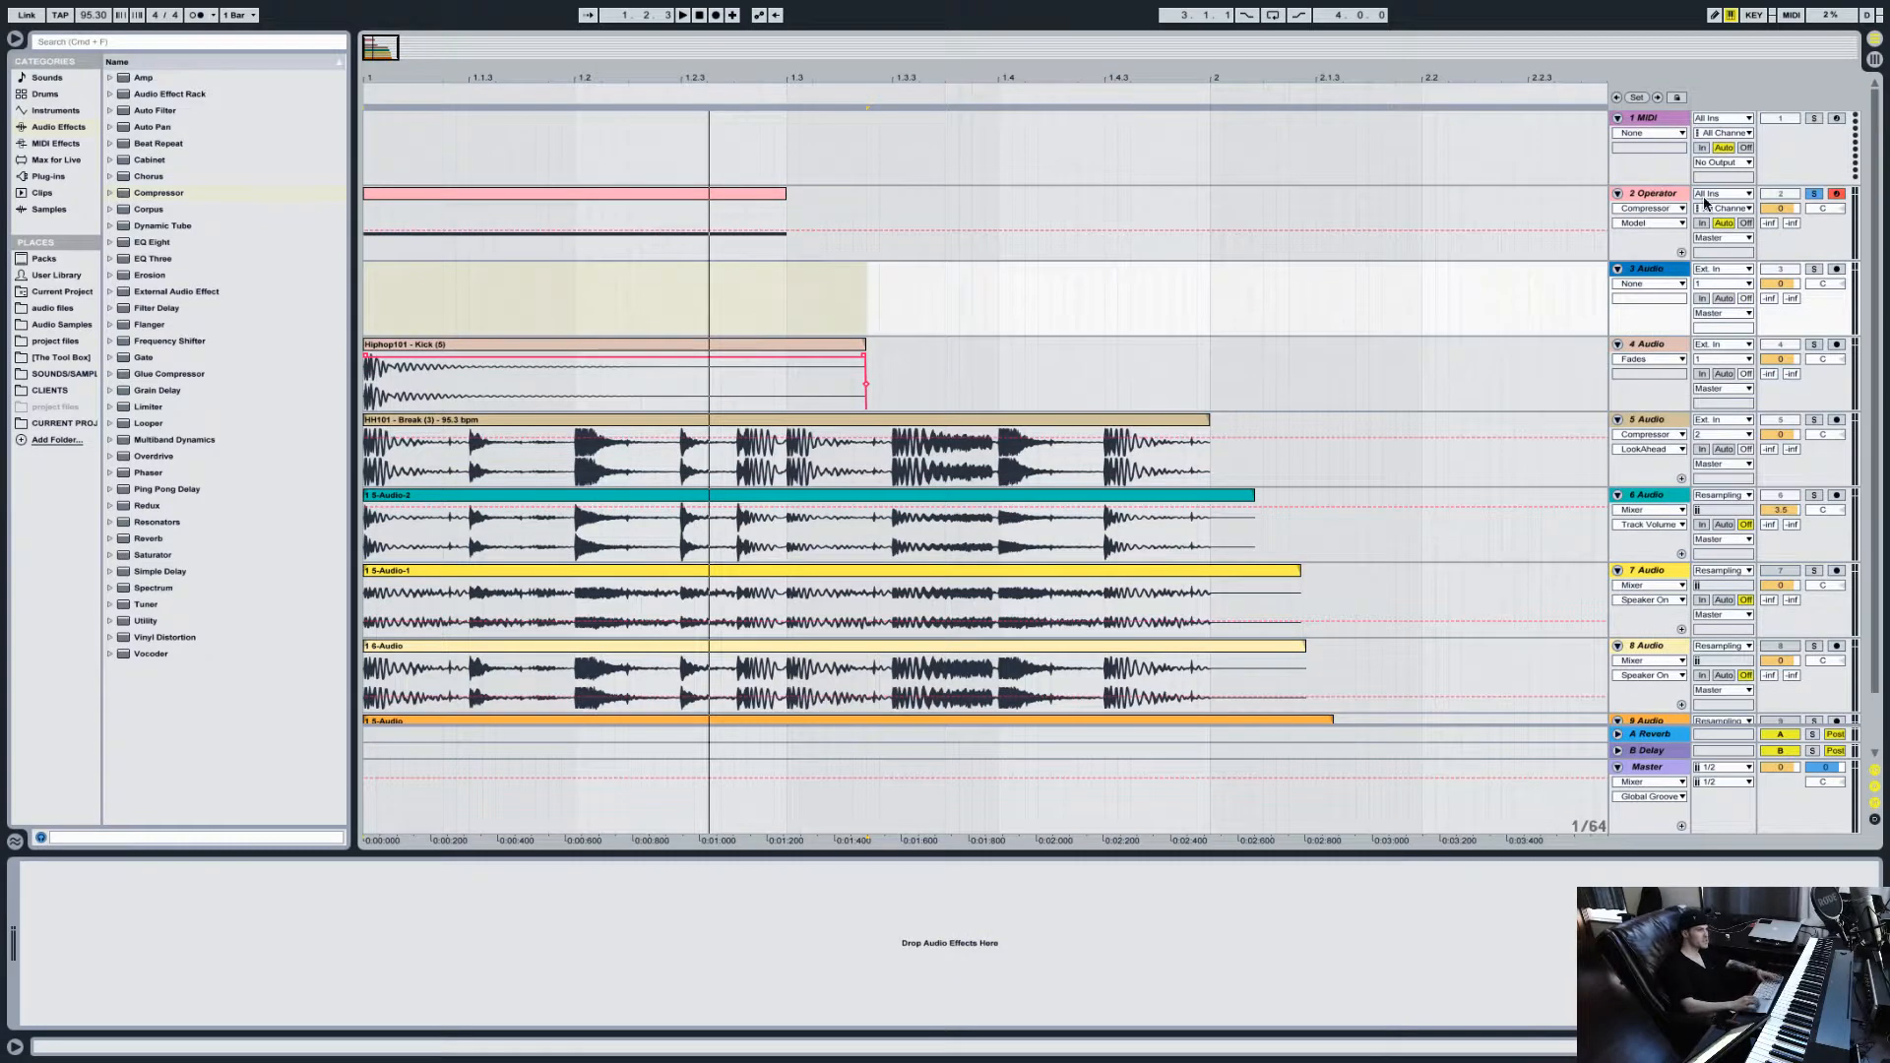
pyautogui.click(1722, 269)
pyautogui.click(1737, 340)
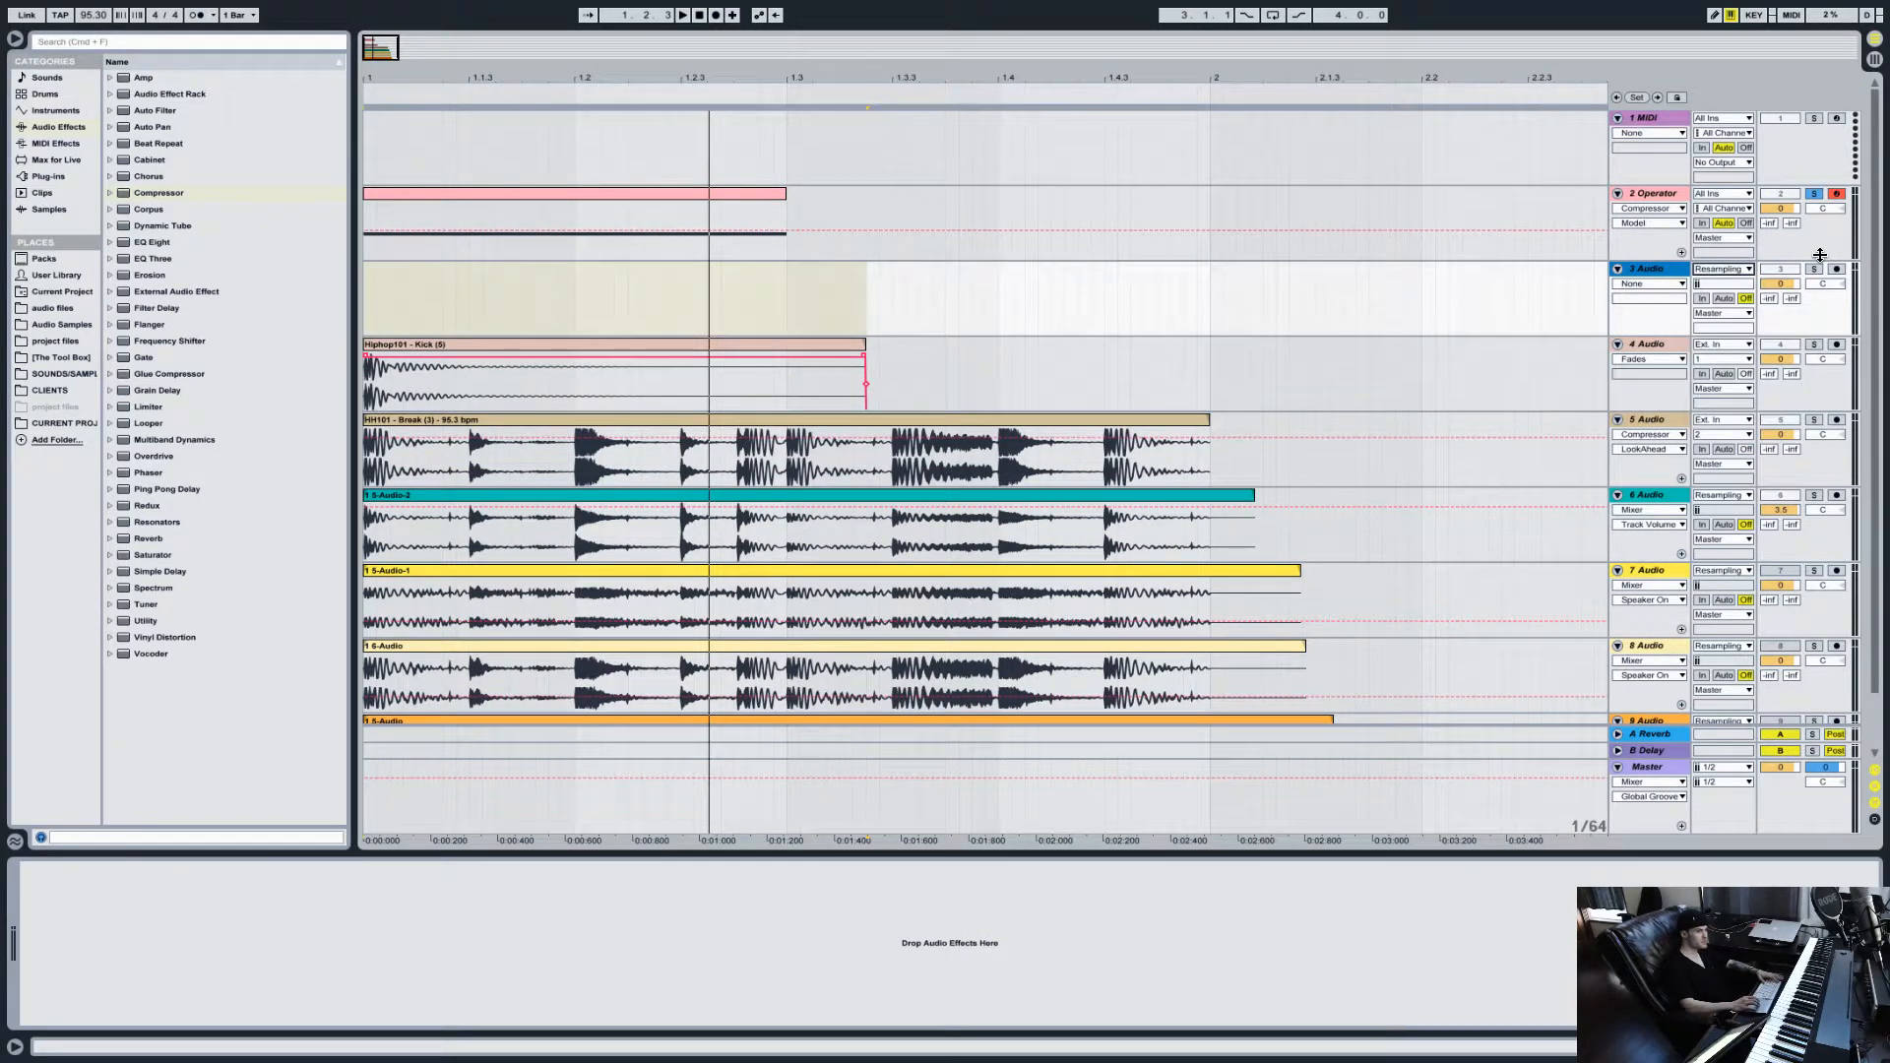
pyautogui.click(1835, 270)
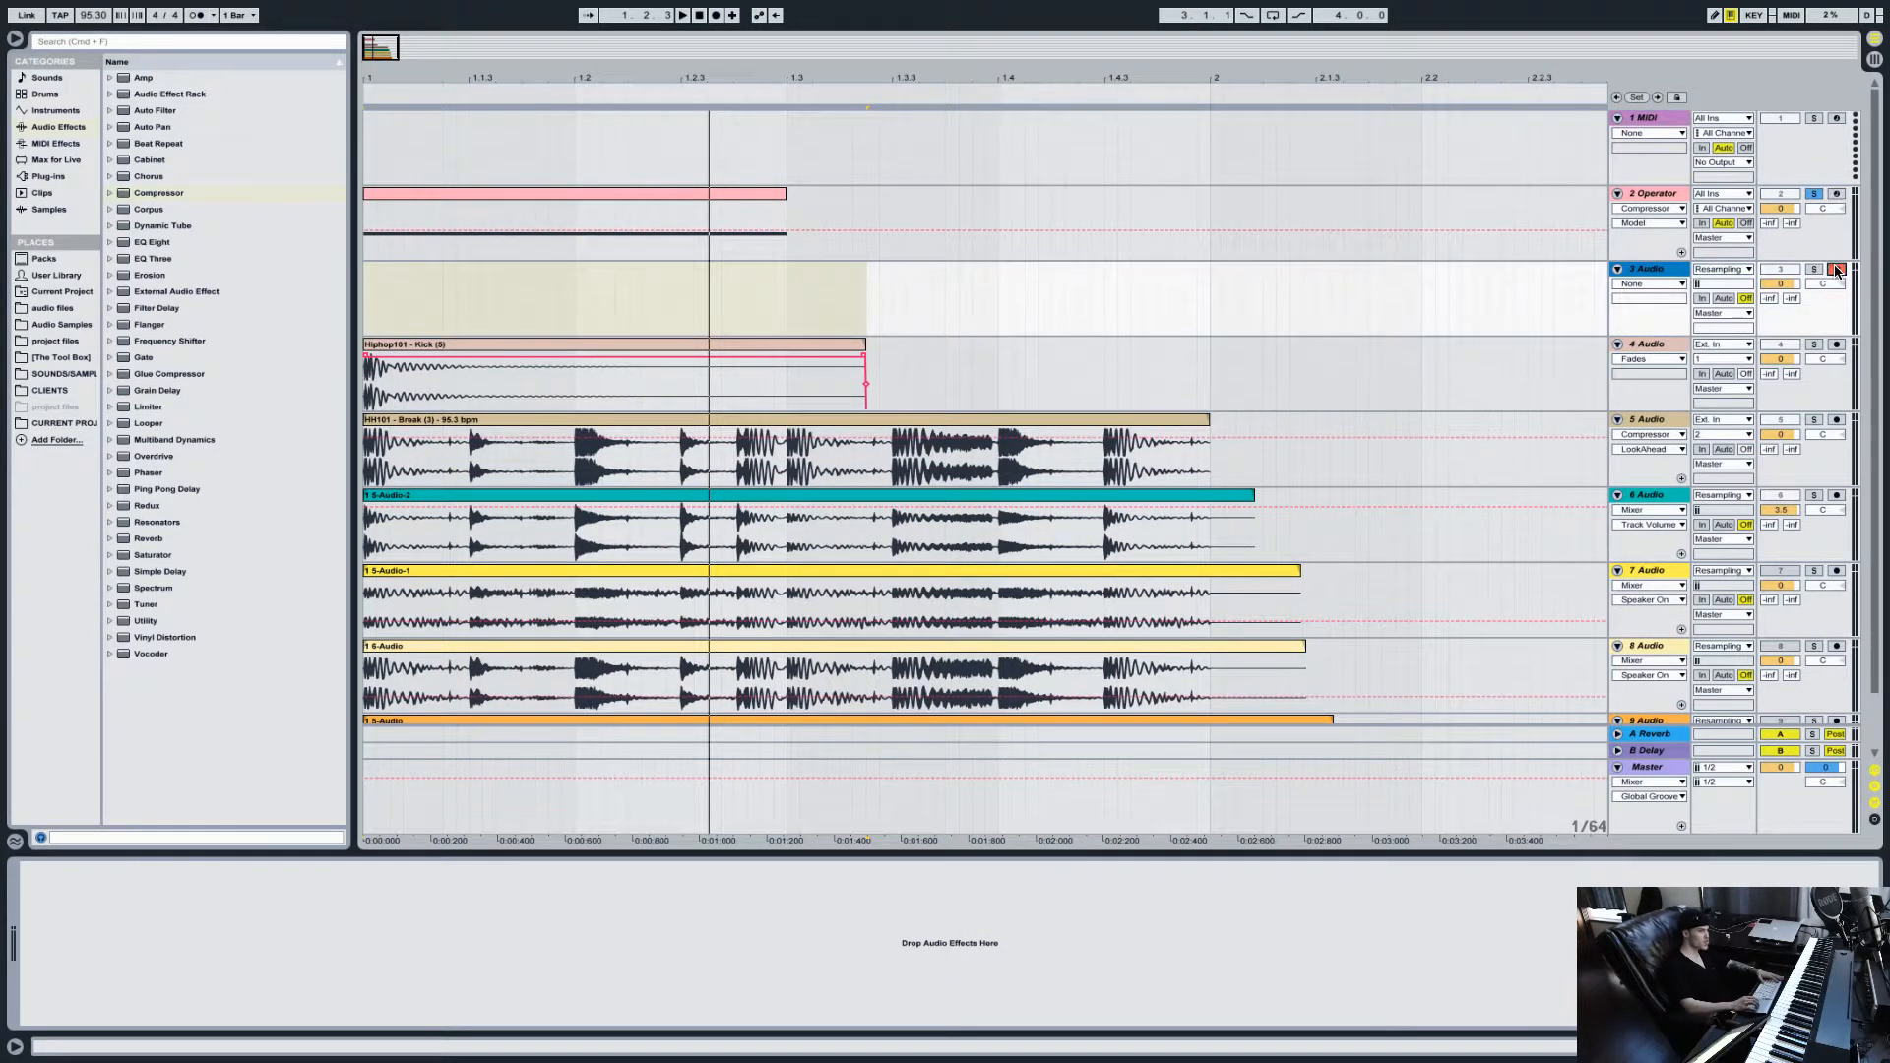
pyautogui.click(1743, 271)
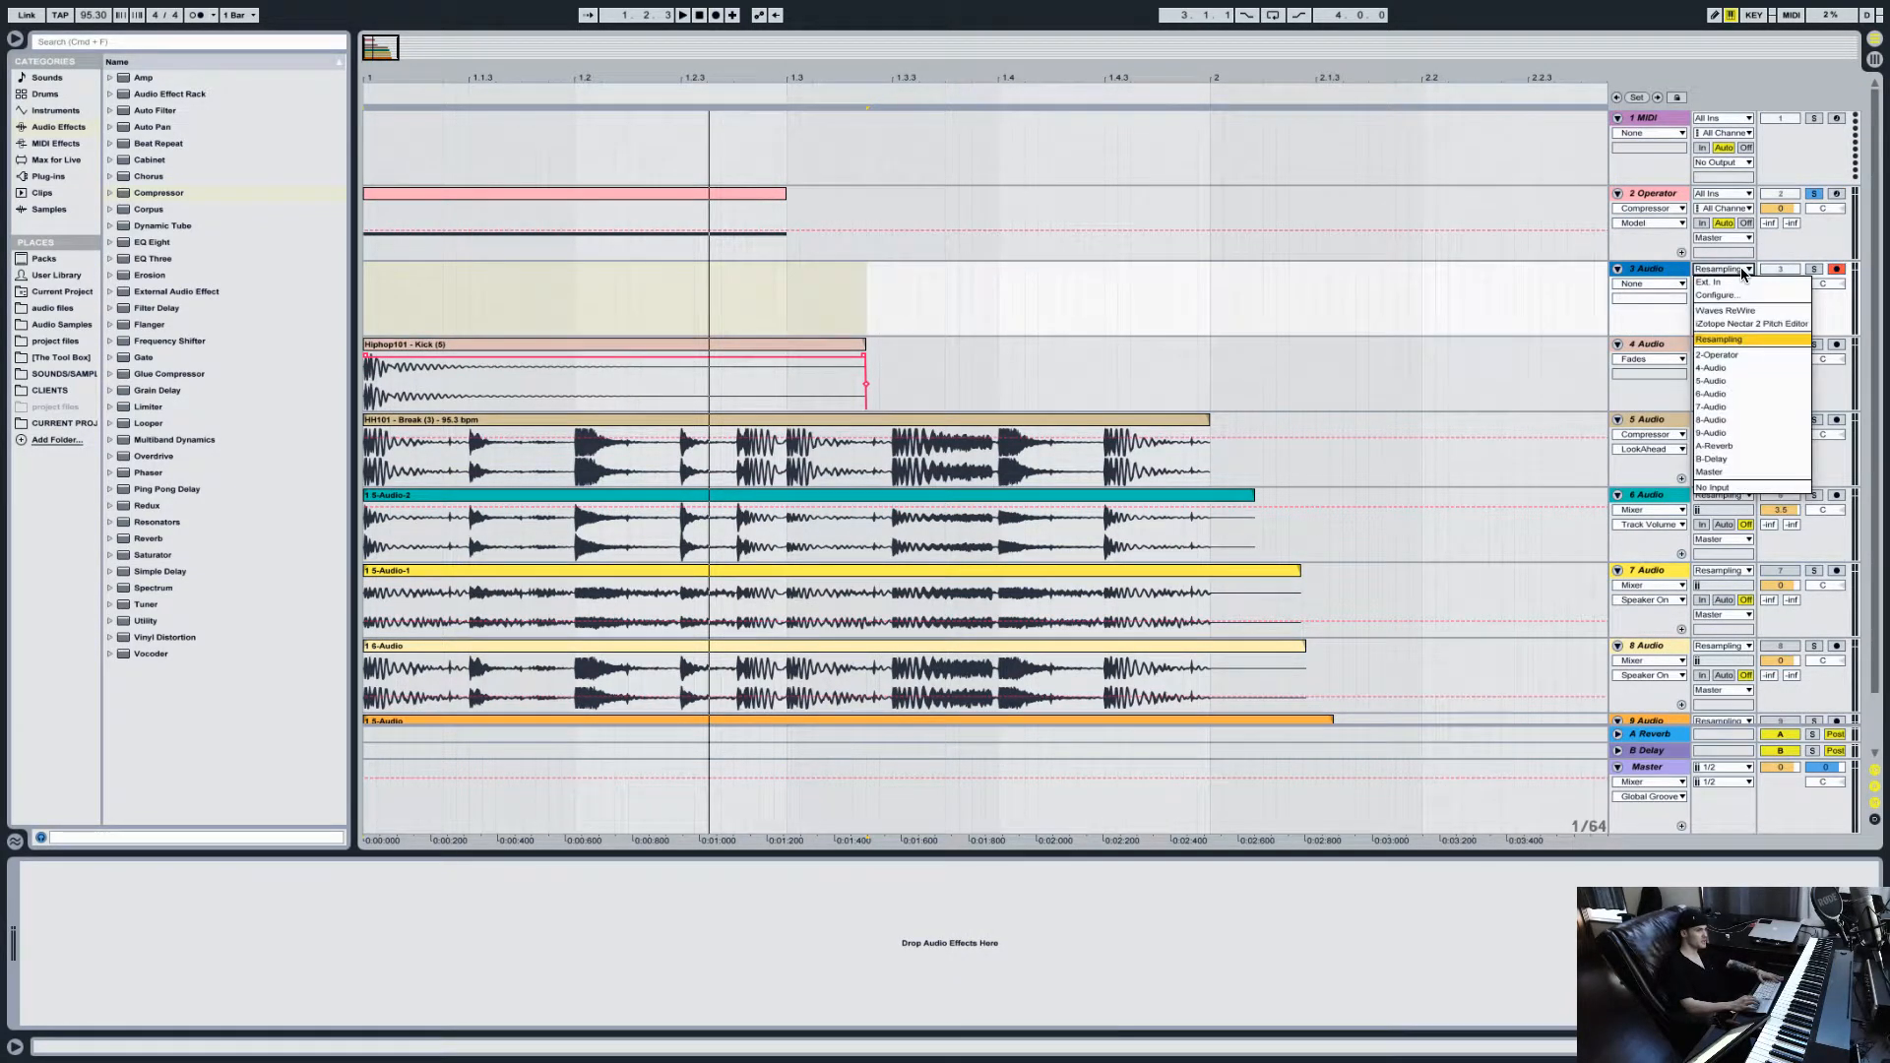
pyautogui.click(1816, 337)
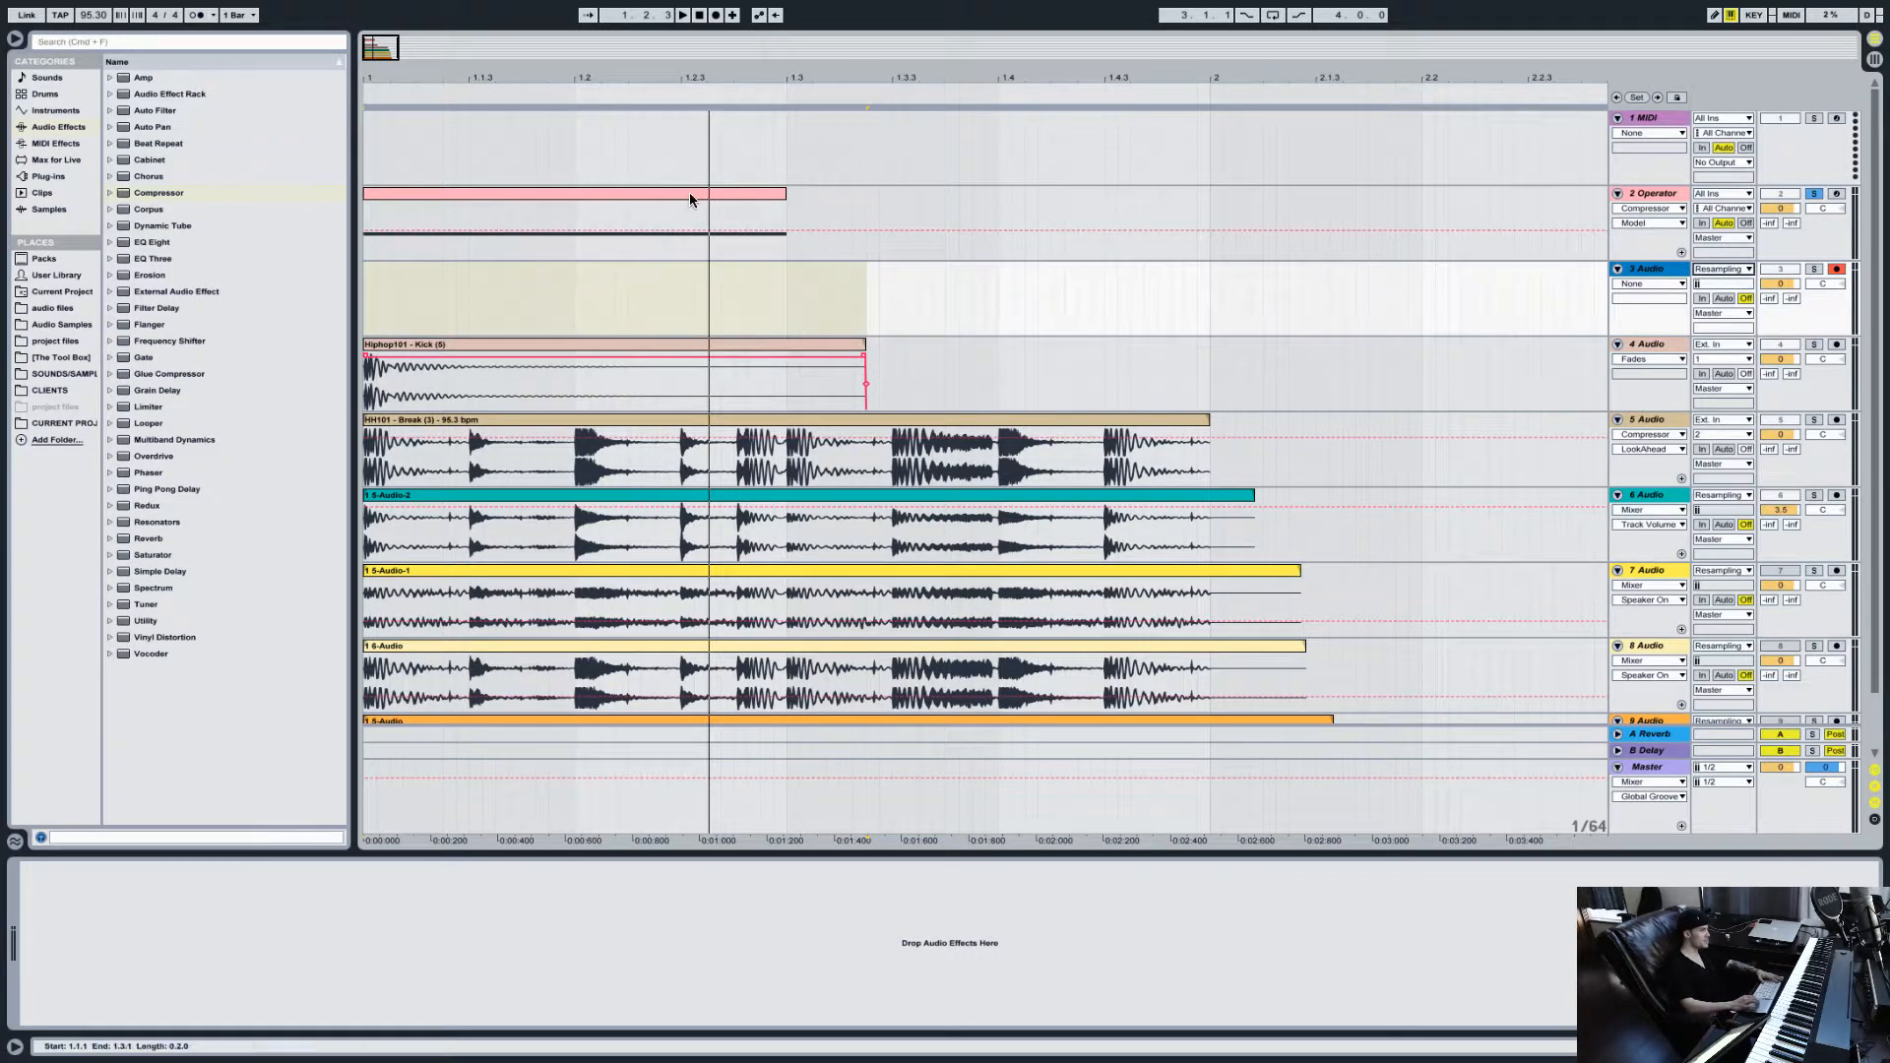
# Step: Record the sidechained Operator note onto the new audio track from the start of the Operator clip
pyautogui.click(652, 194)
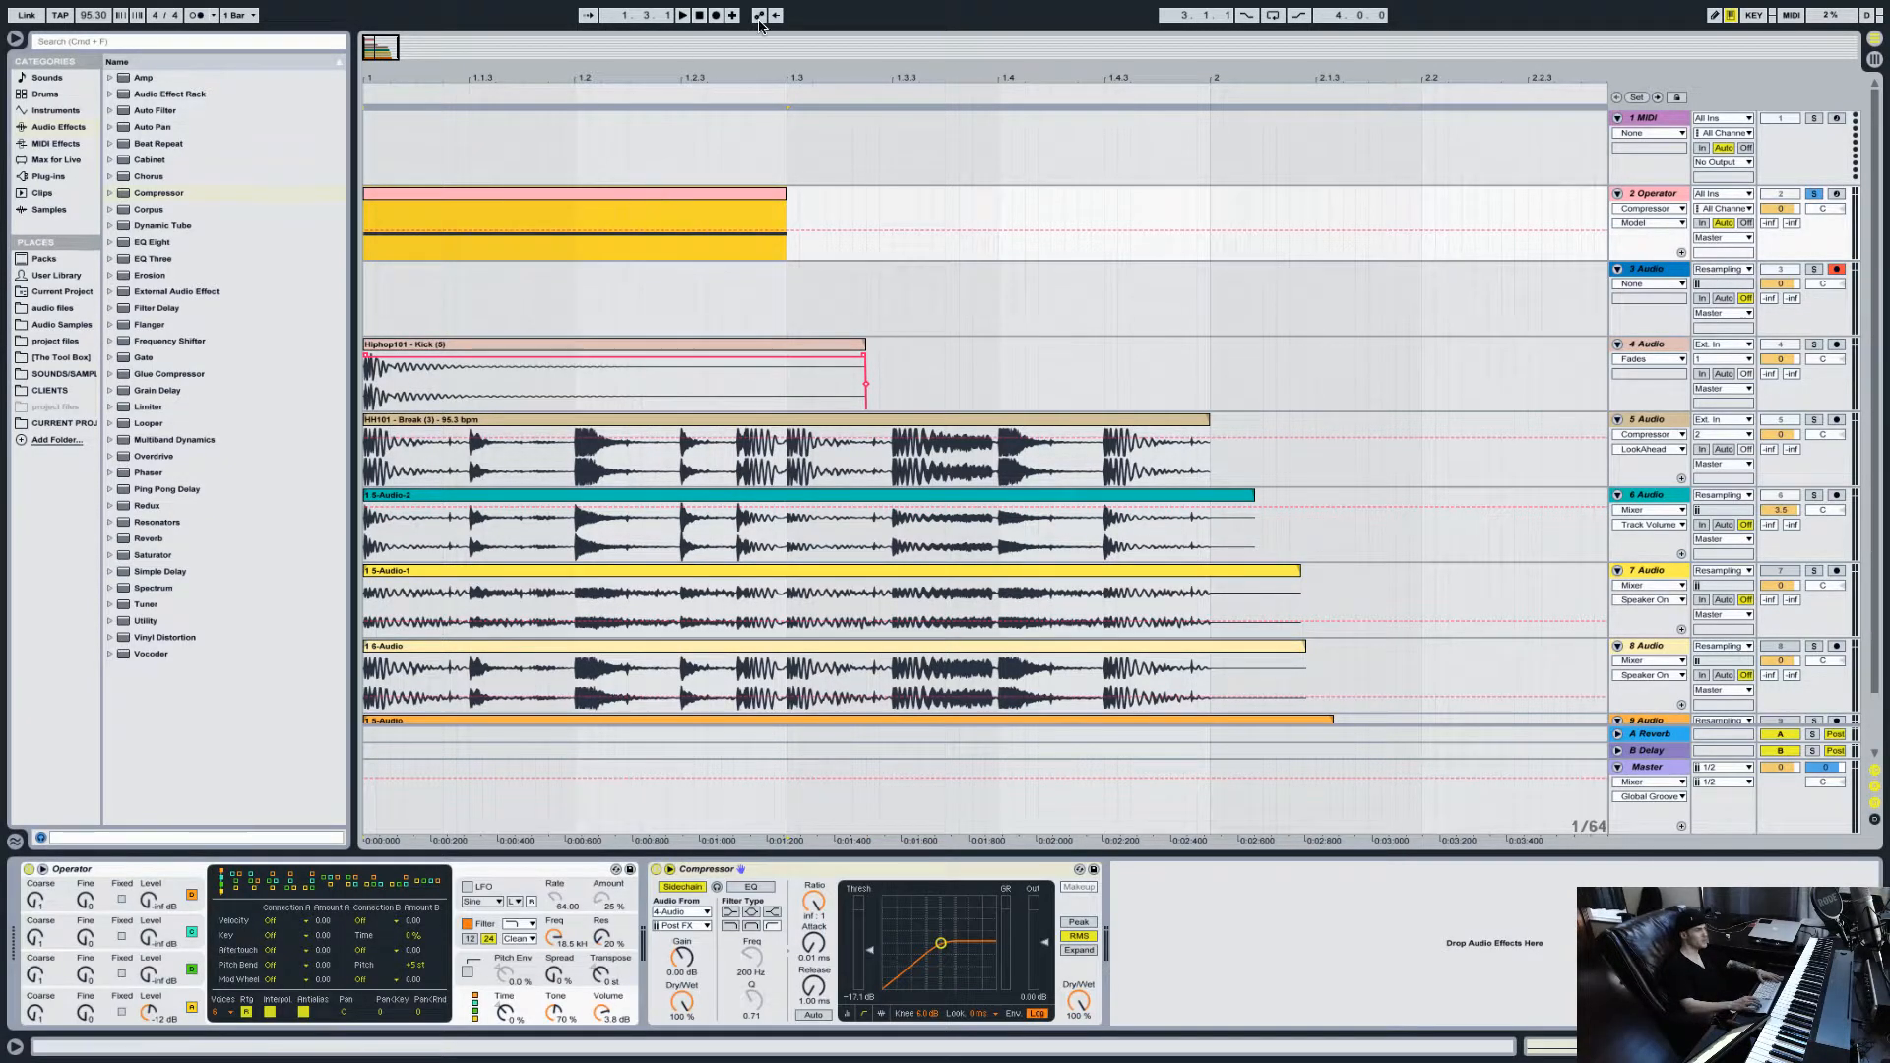
pyautogui.click(717, 18)
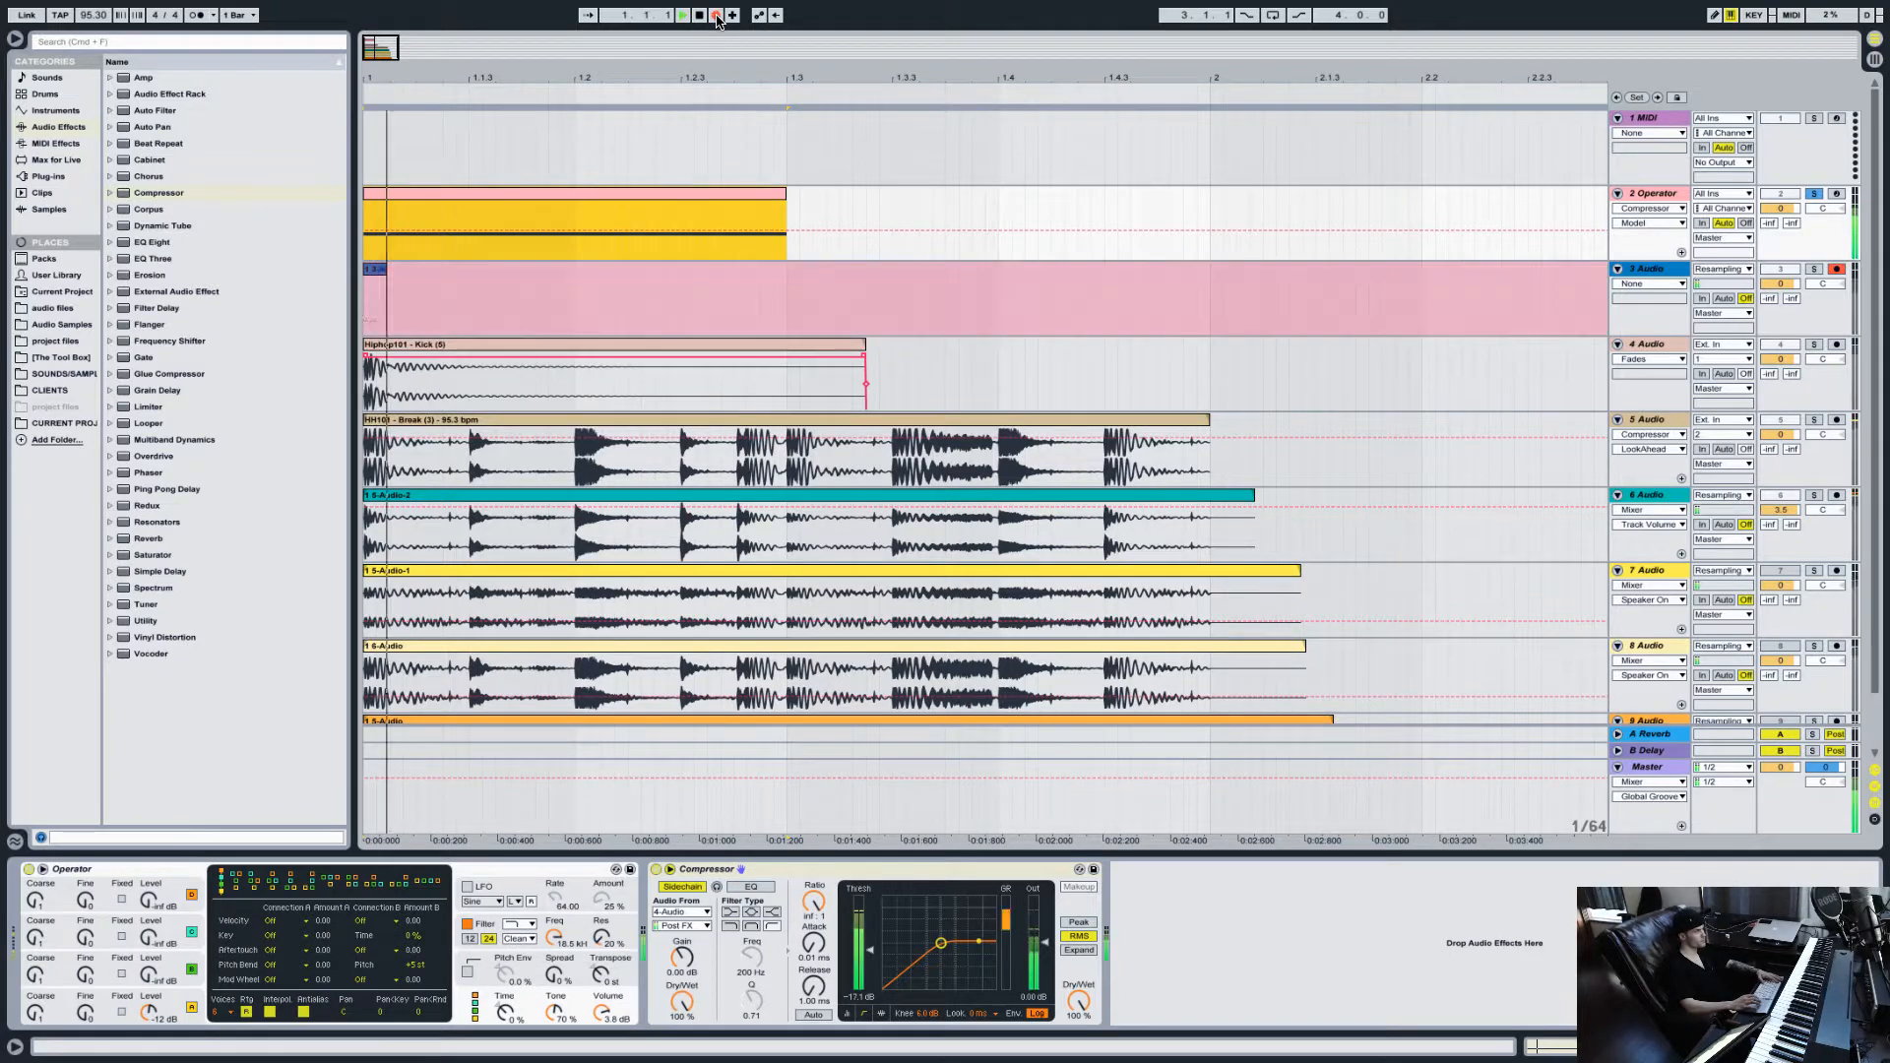
pyautogui.press('space')
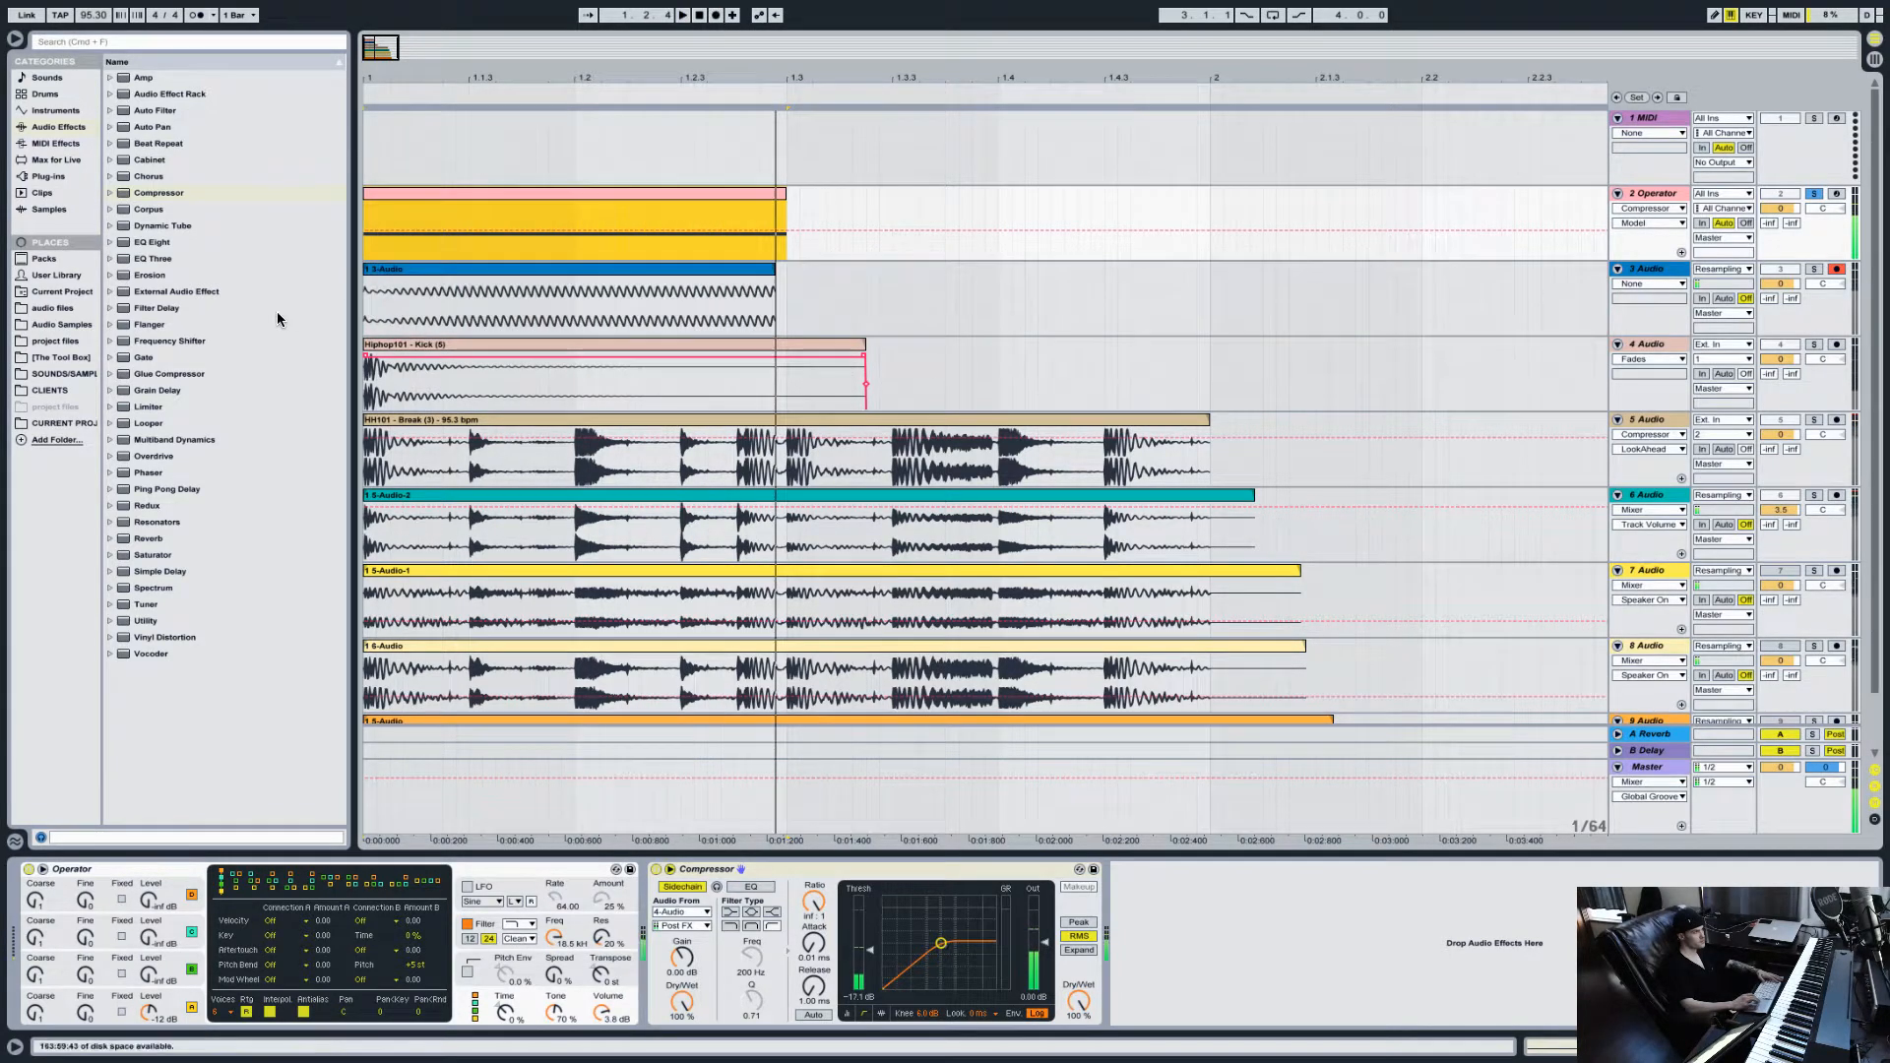
# Step: Examine the start of the recorded note's waveform, and delete the recorded clip
pyautogui.click(379, 269)
pyautogui.moveTo(370, 42); pyautogui.dragTo(370, 88)
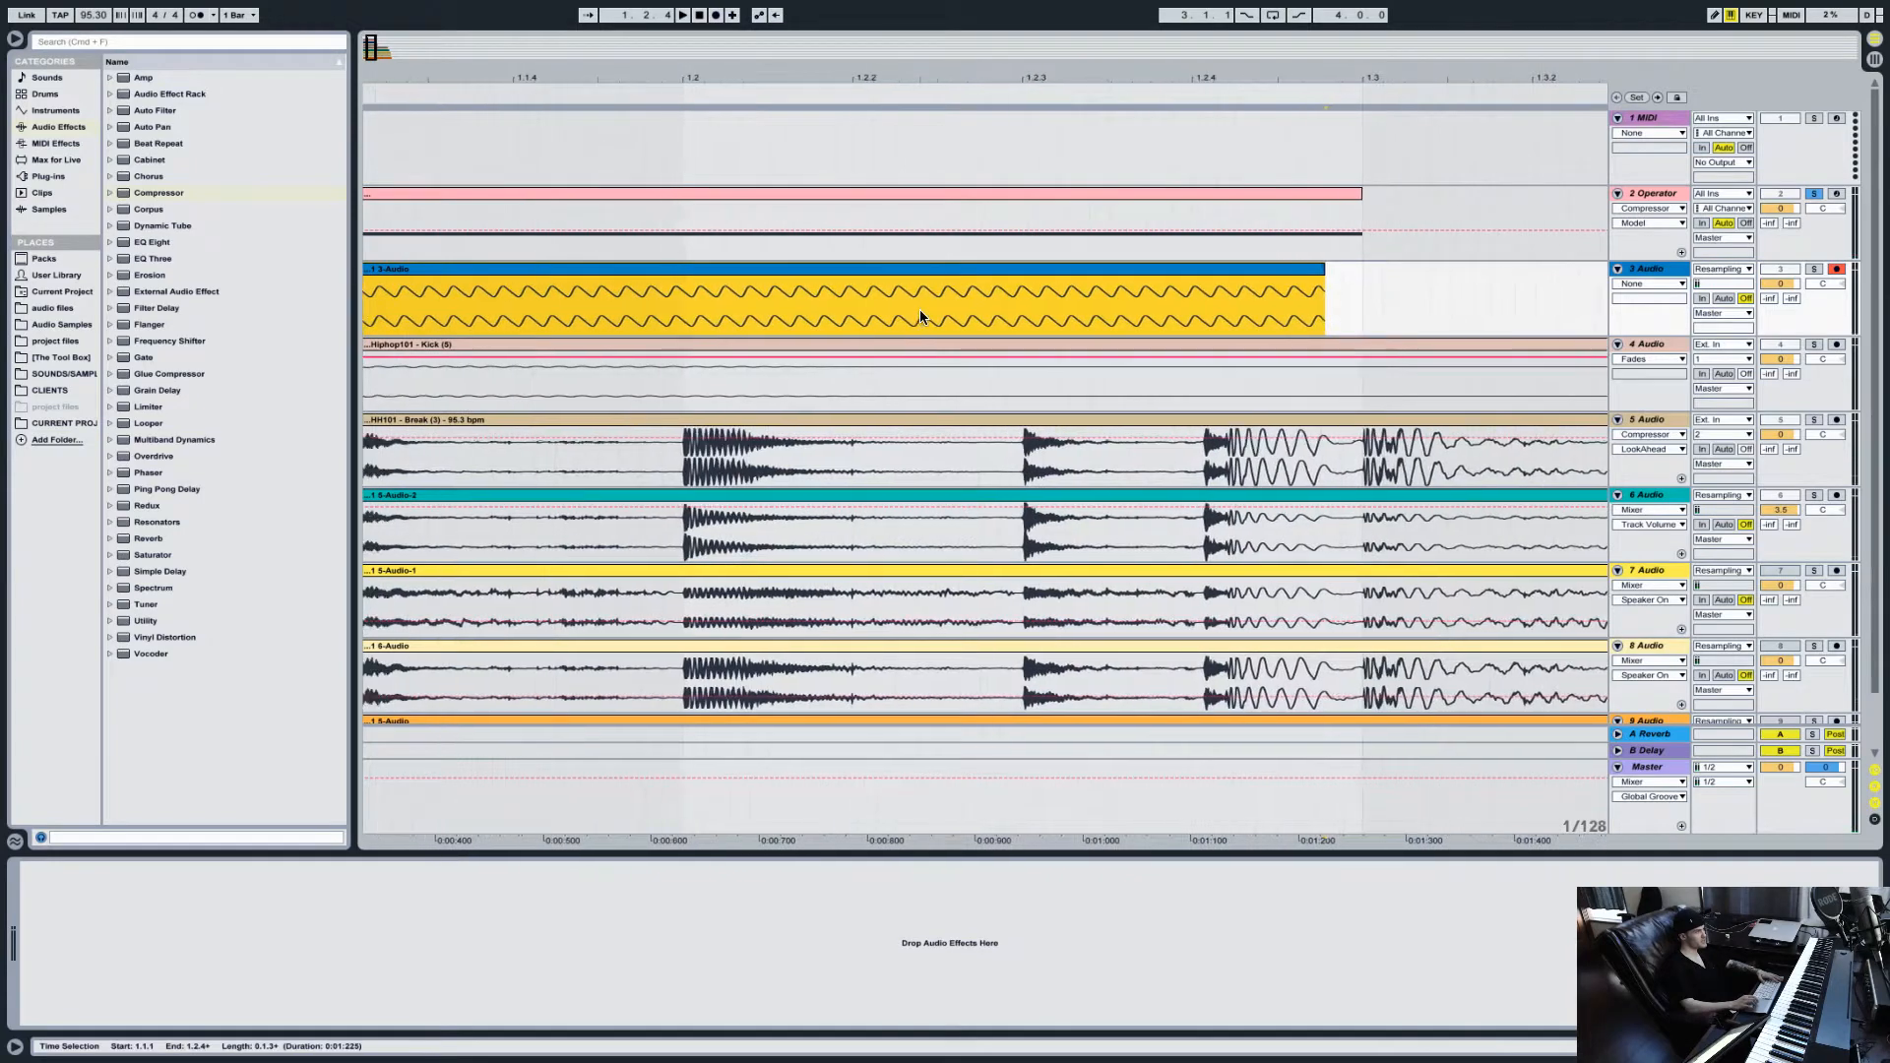
pyautogui.press('z')
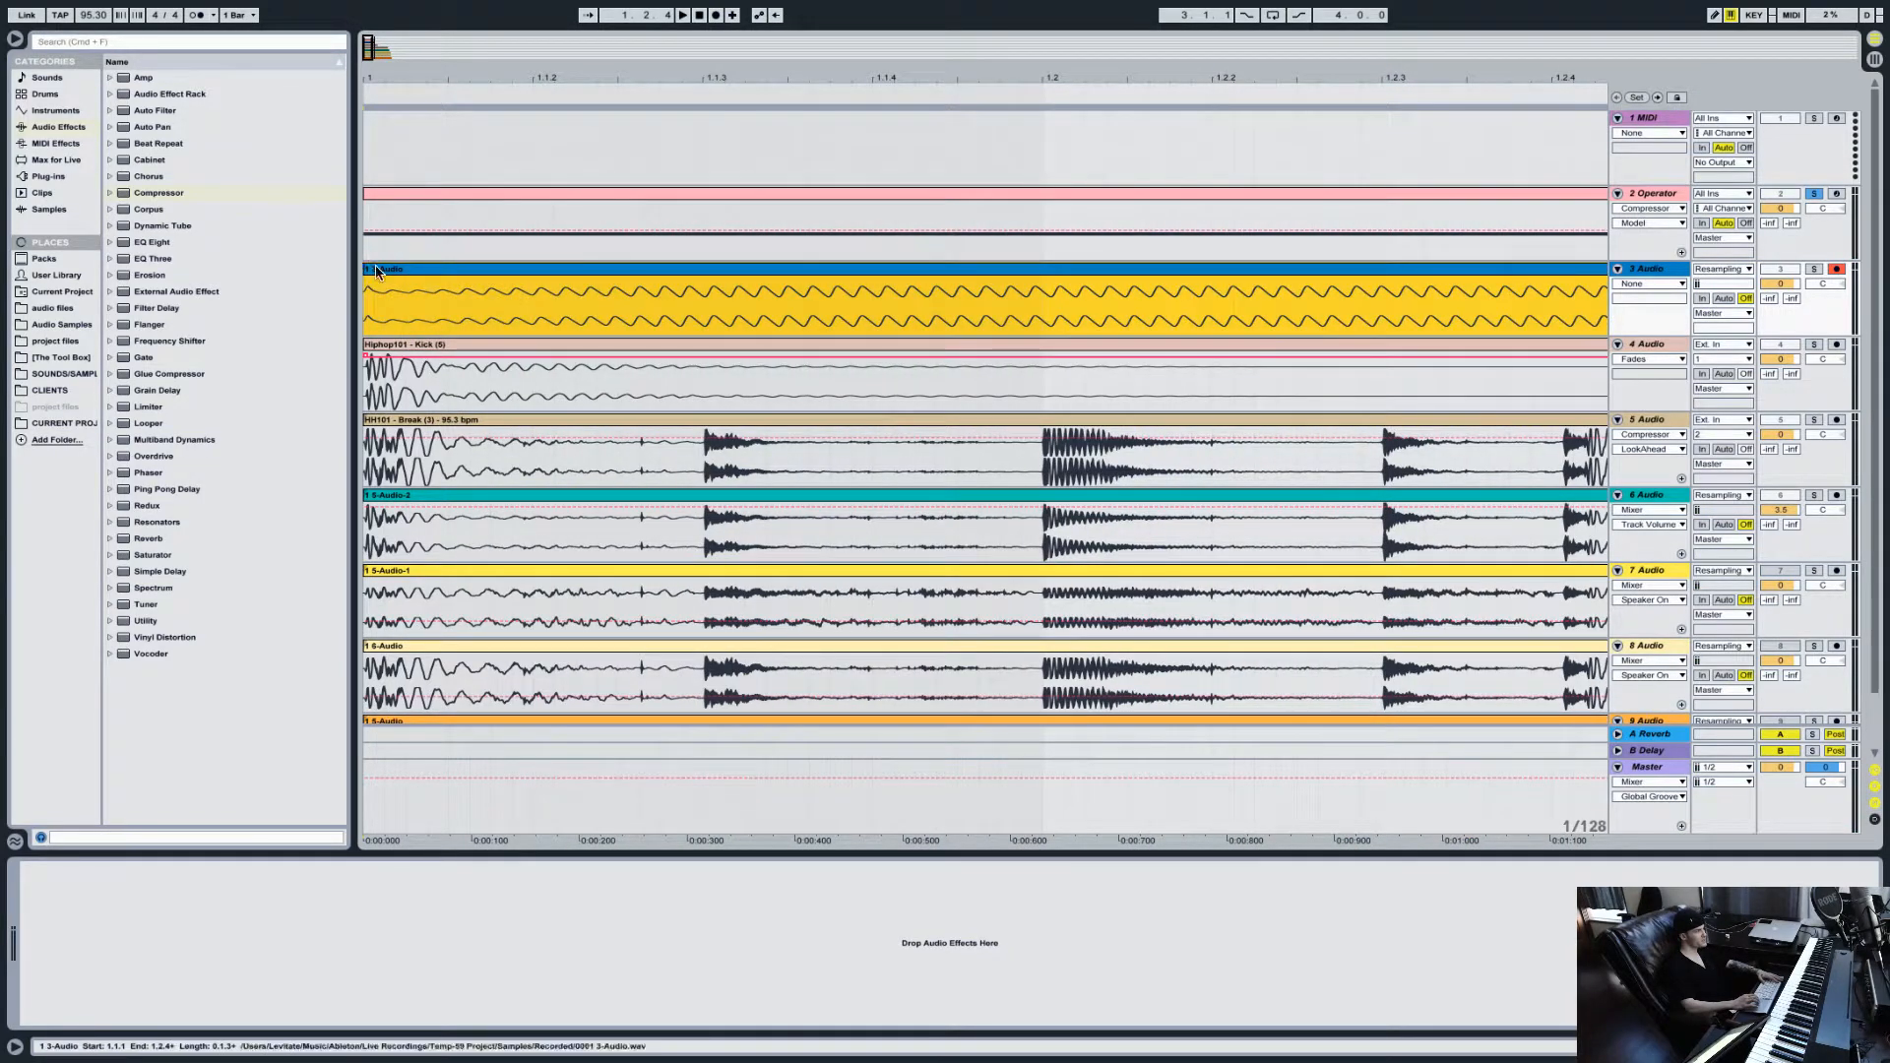
pyautogui.moveTo(374, 293); pyautogui.dragTo(291, 291)
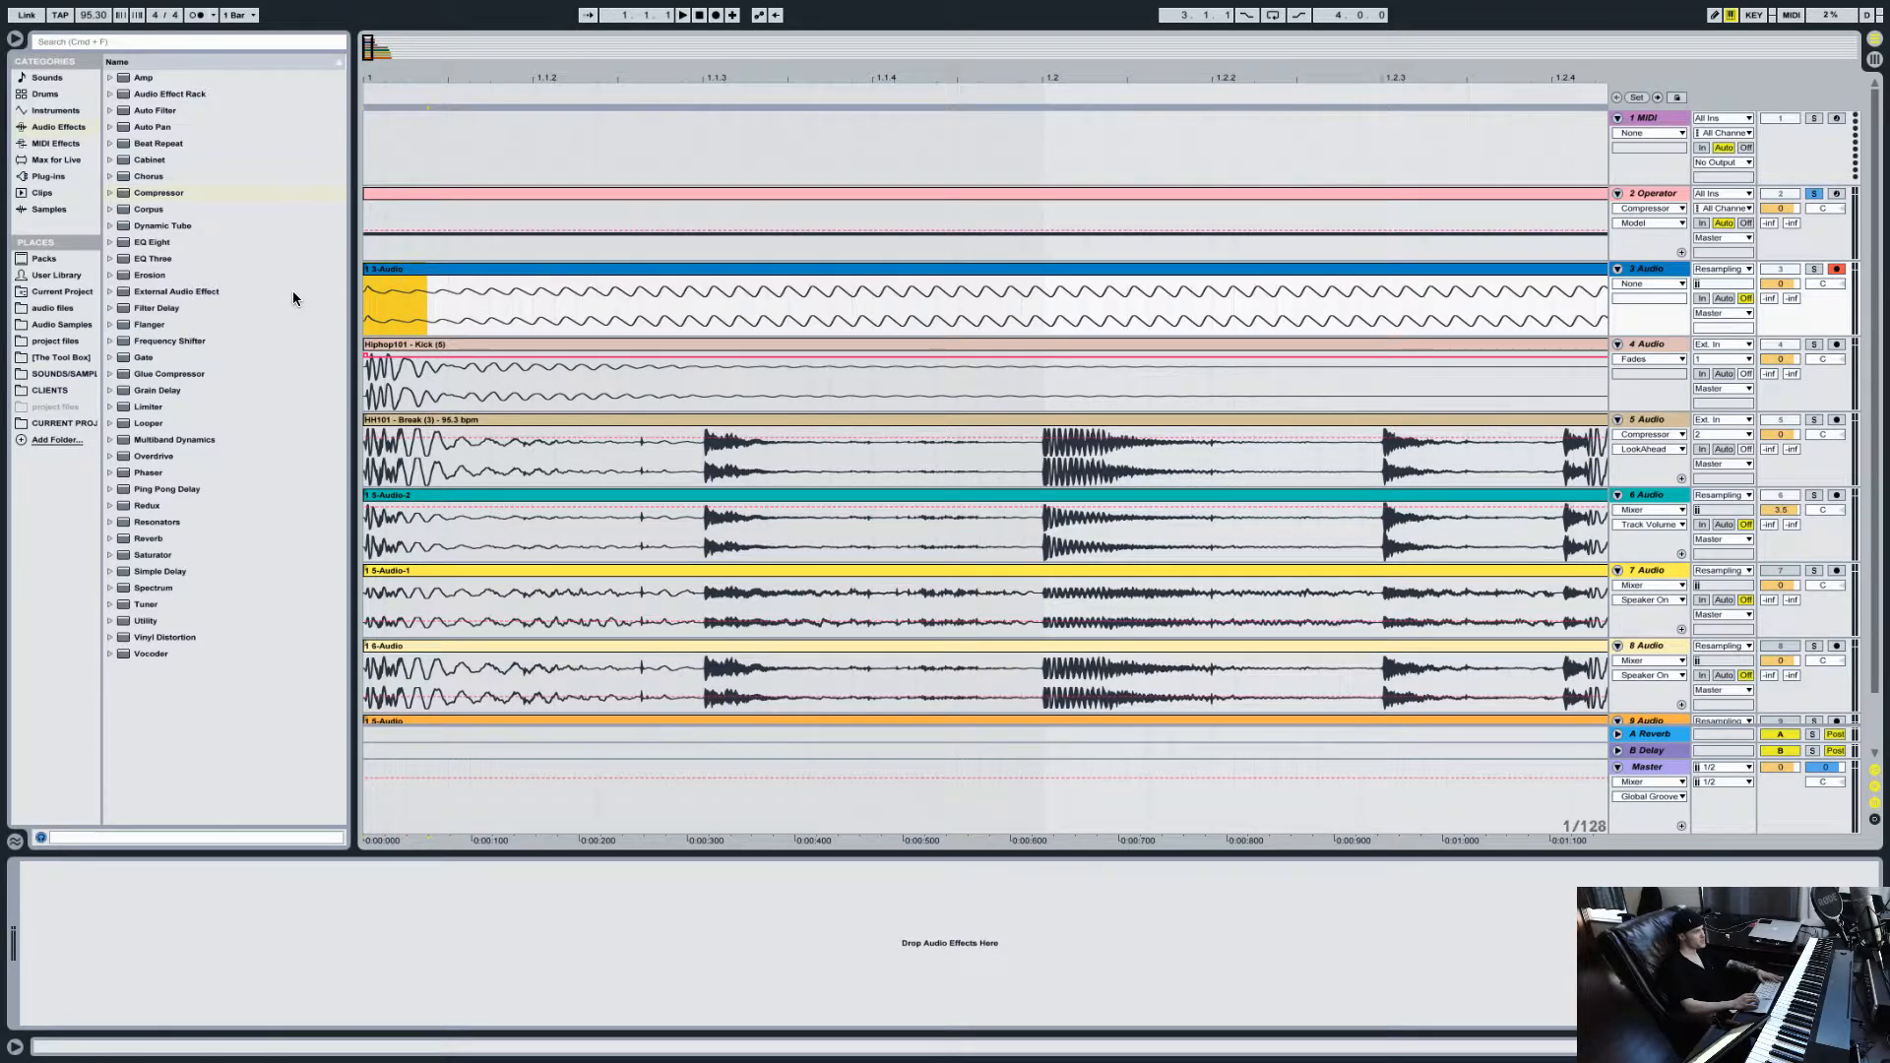
pyautogui.moveTo(369, 52); pyautogui.dragTo(369, 28)
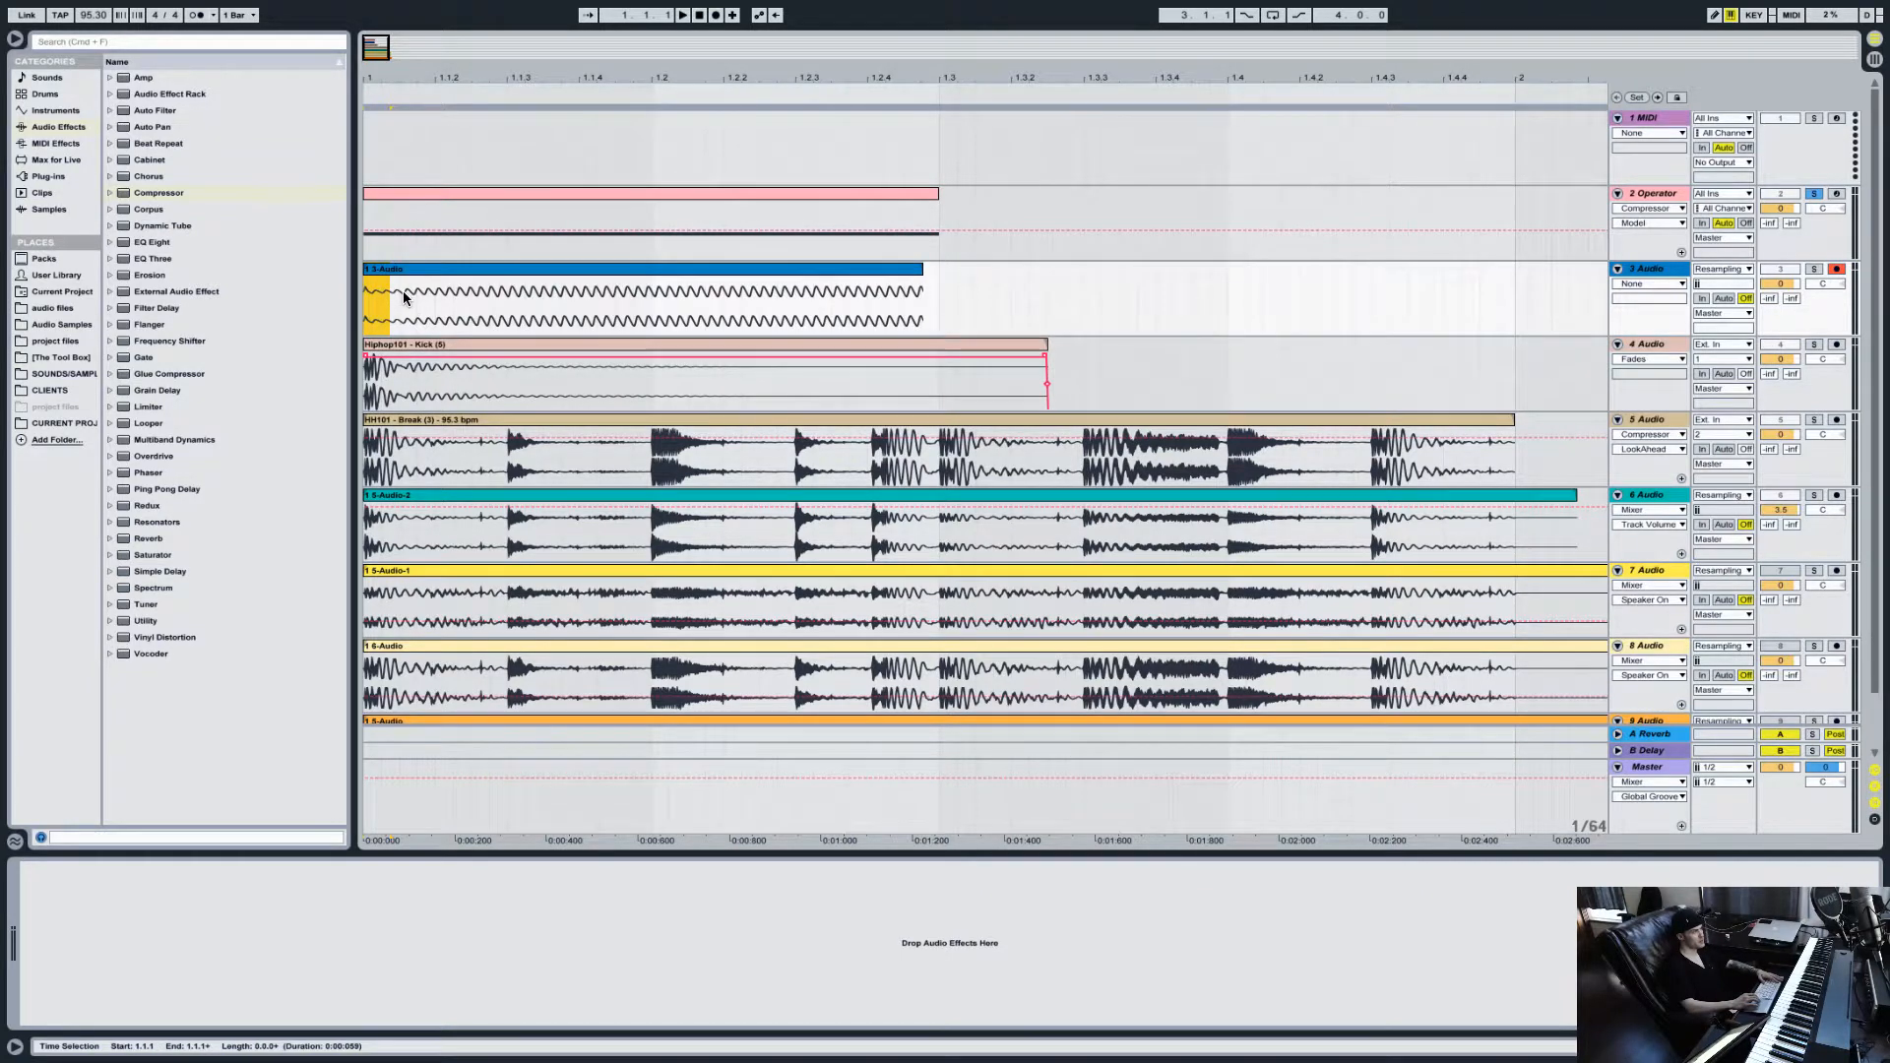
pyautogui.click(600, 268)
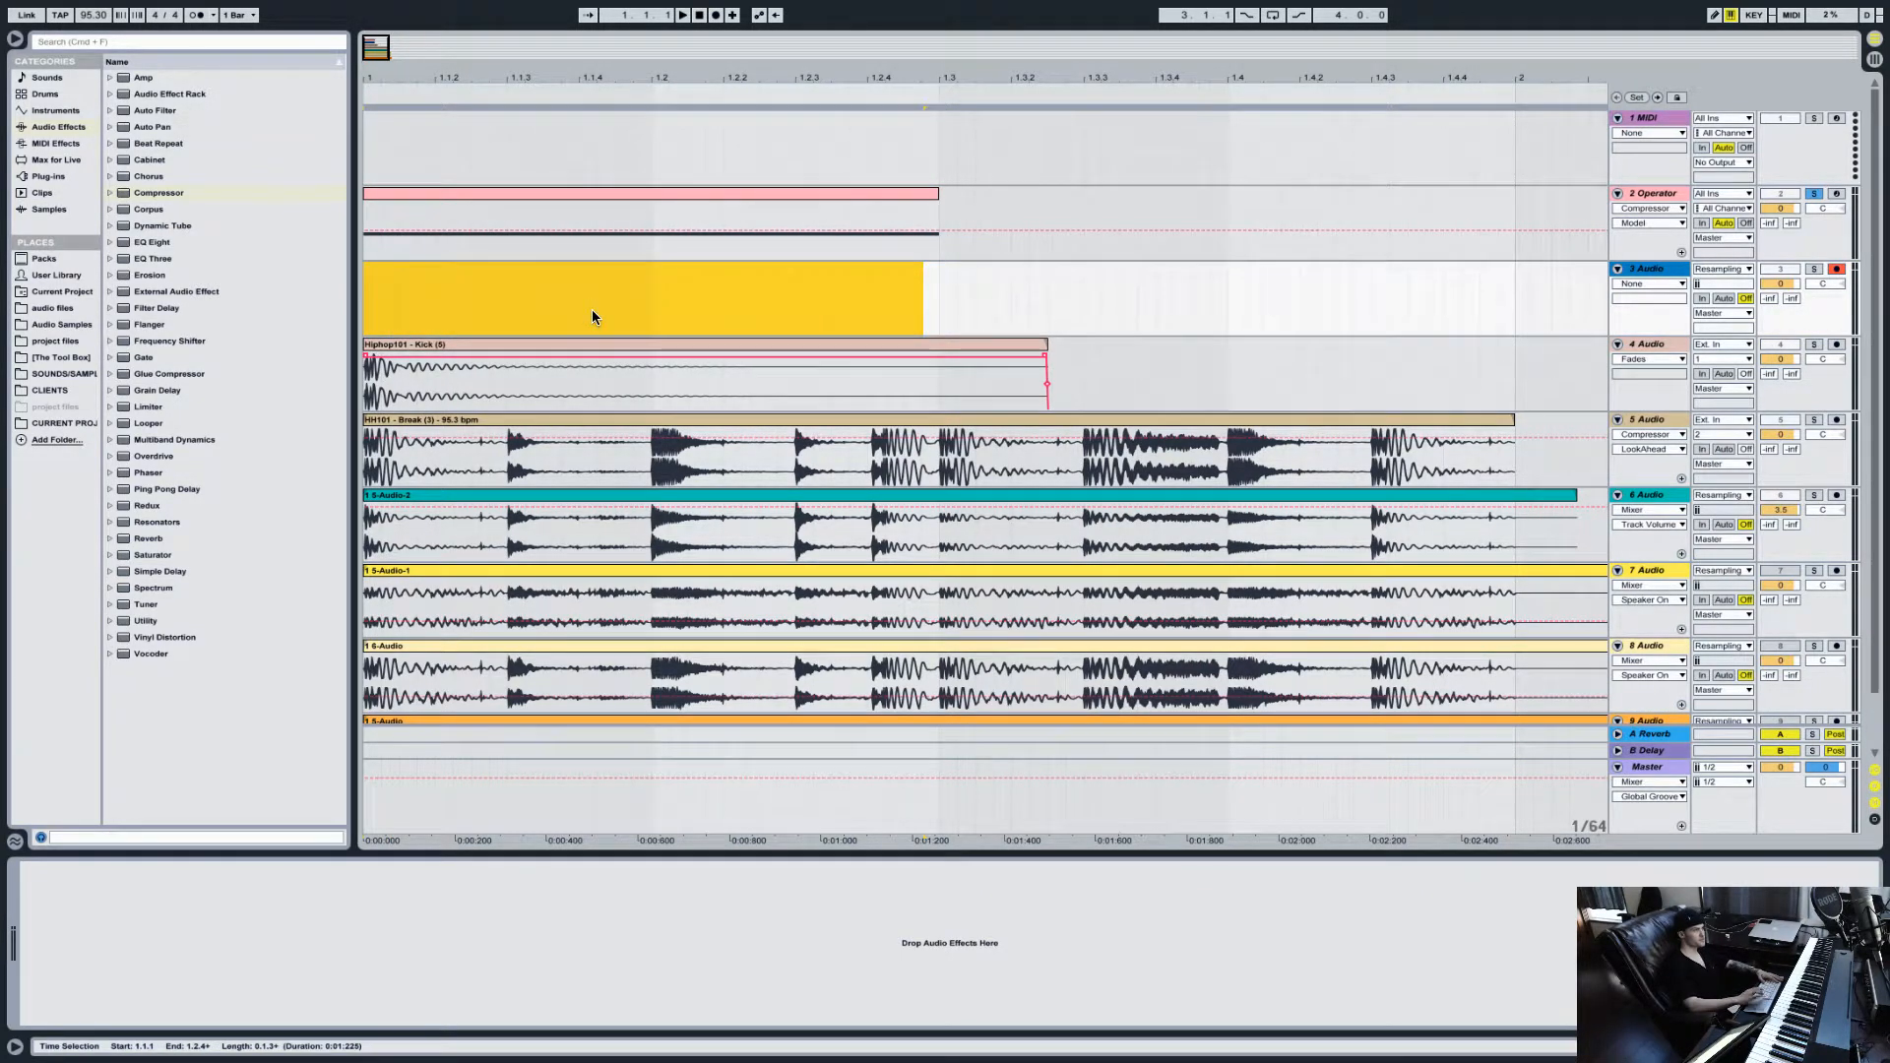
pyautogui.press('Delete')
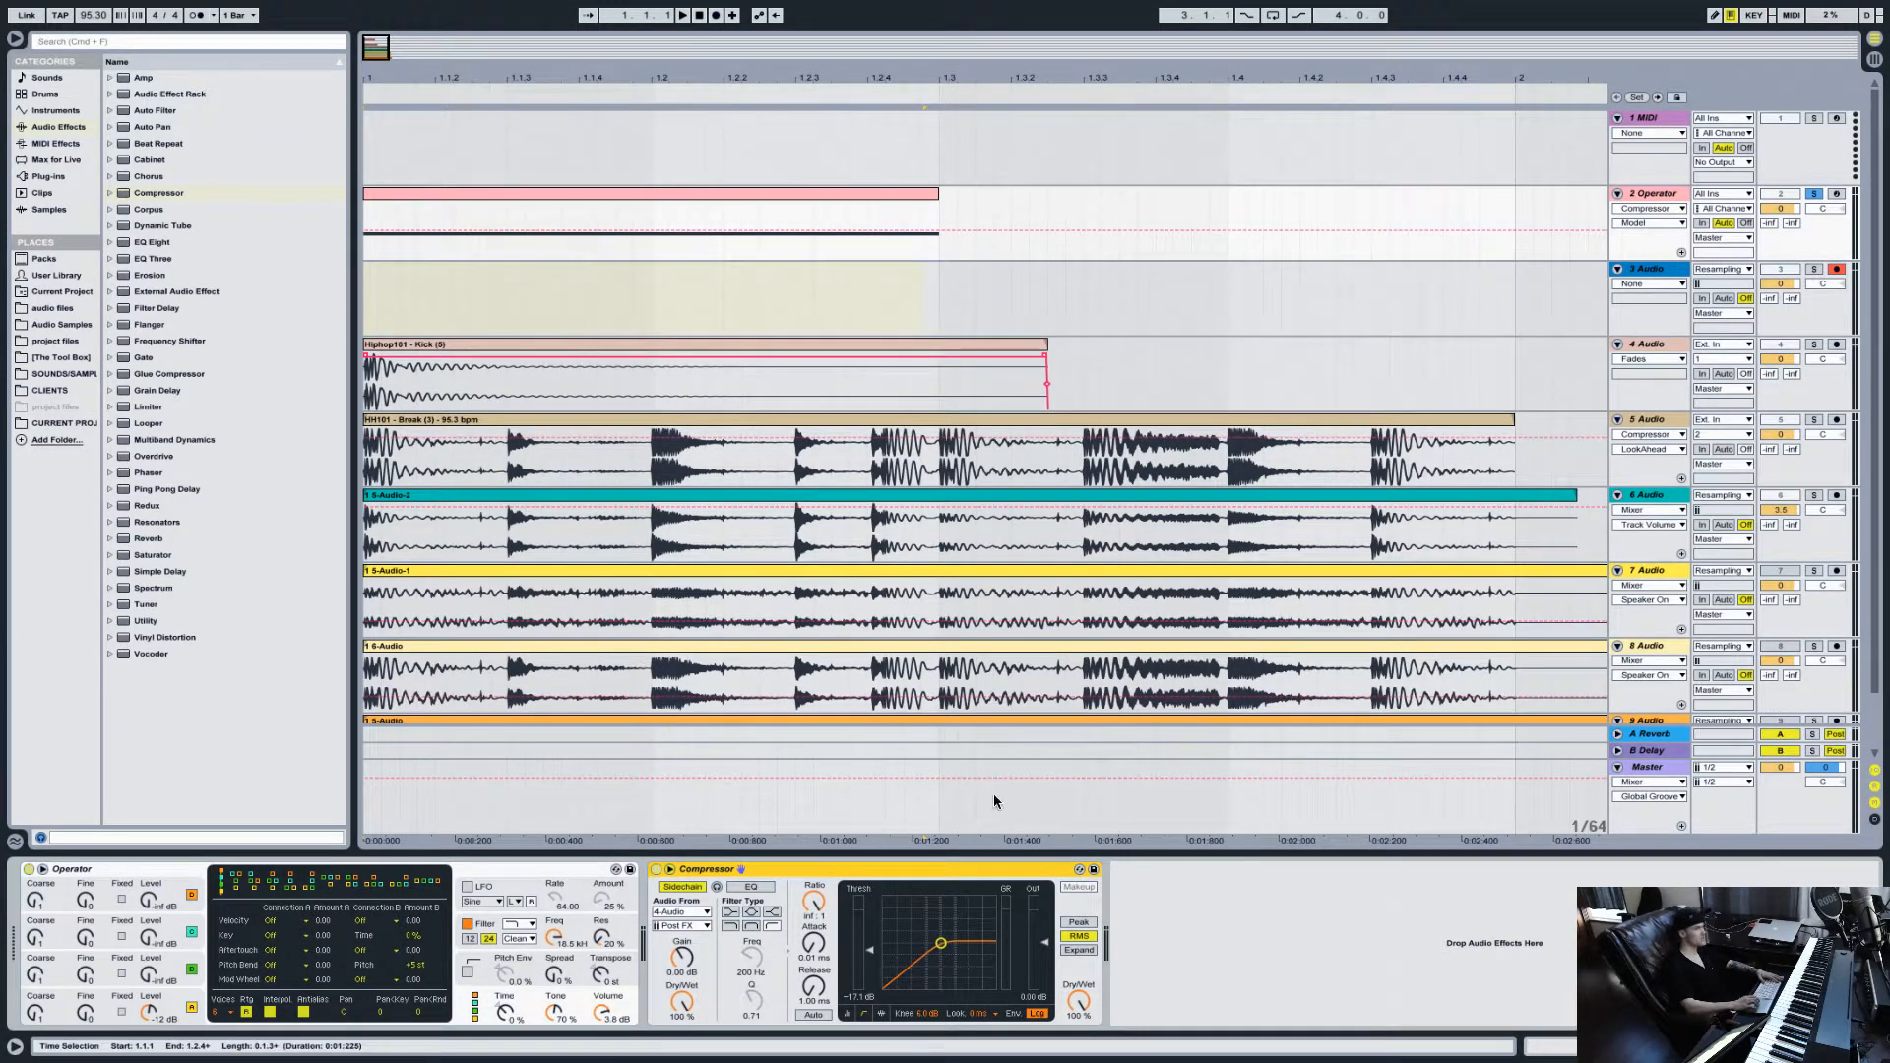
# Step: Enable the Compressor's sidechain EQ at 263 Hz and listen to the filtered sidechain signal
pyautogui.click(754, 887)
pyautogui.moveTo(751, 959); pyautogui.dragTo(751, 945)
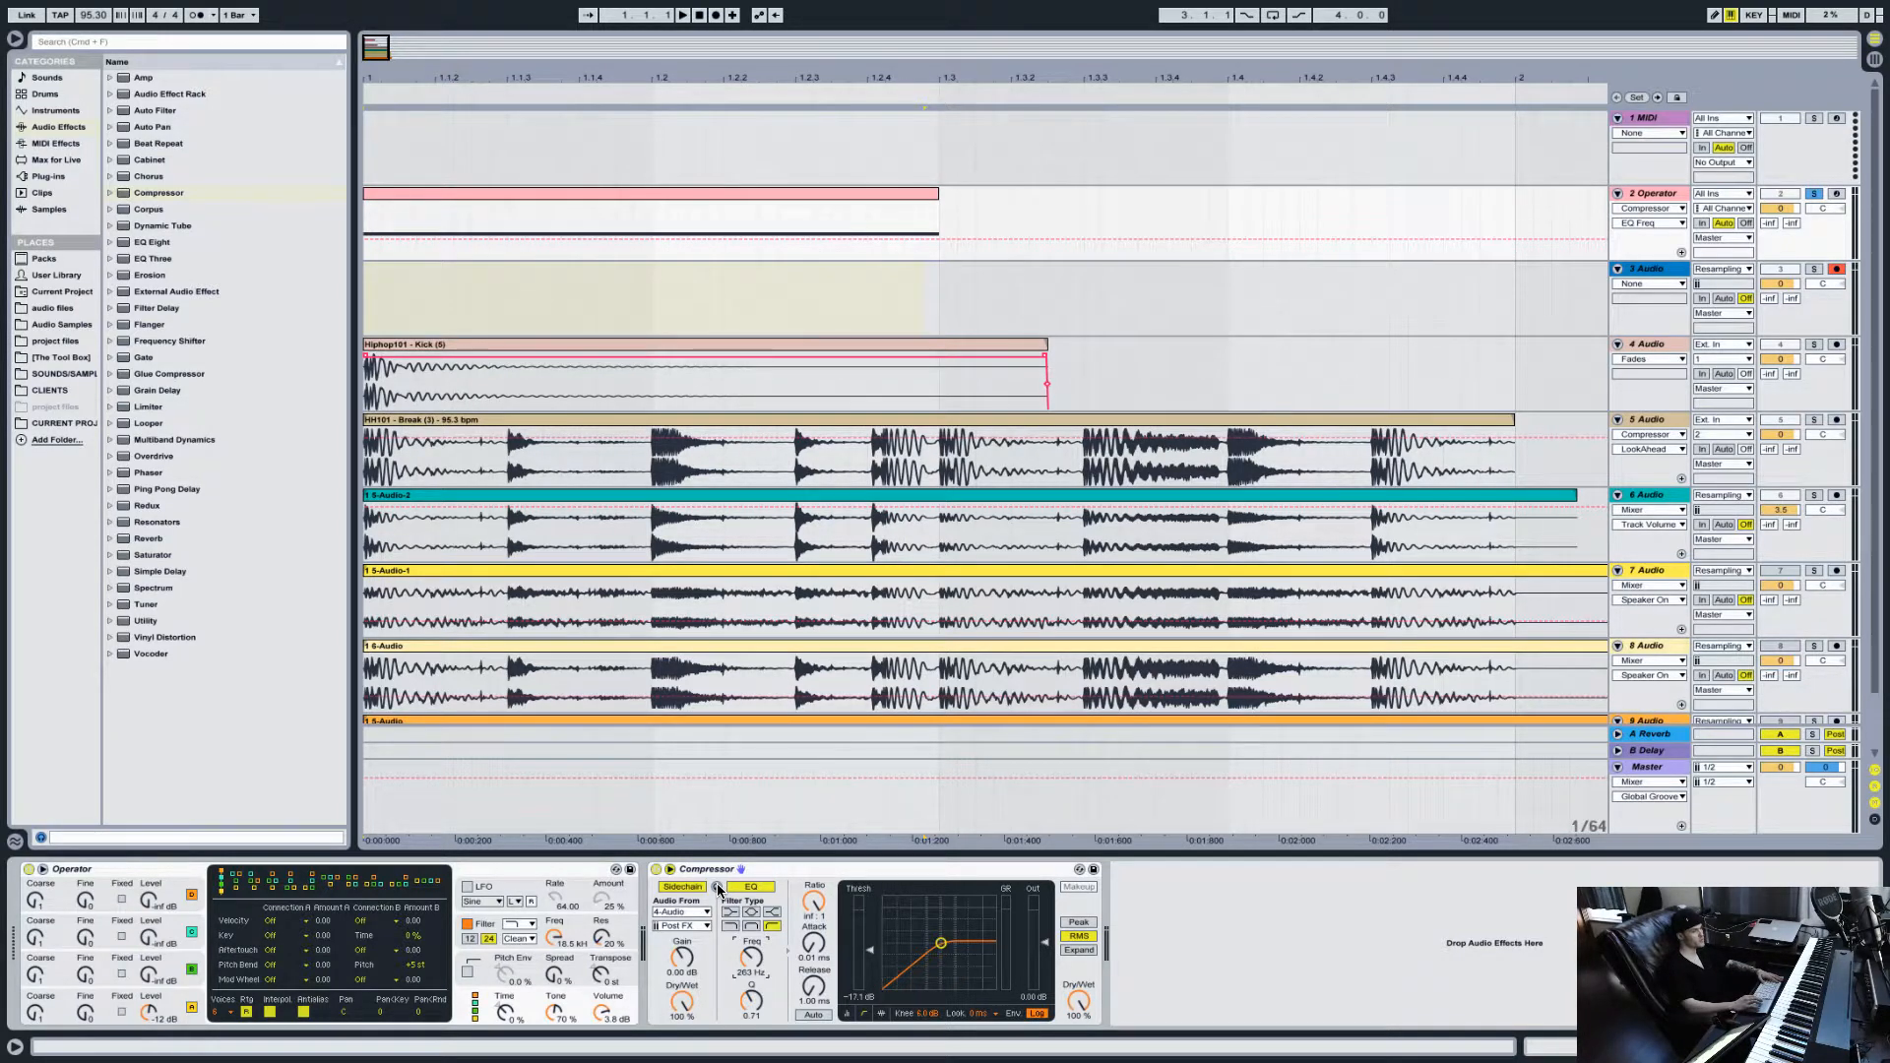
pyautogui.press('space')
pyautogui.press('space')
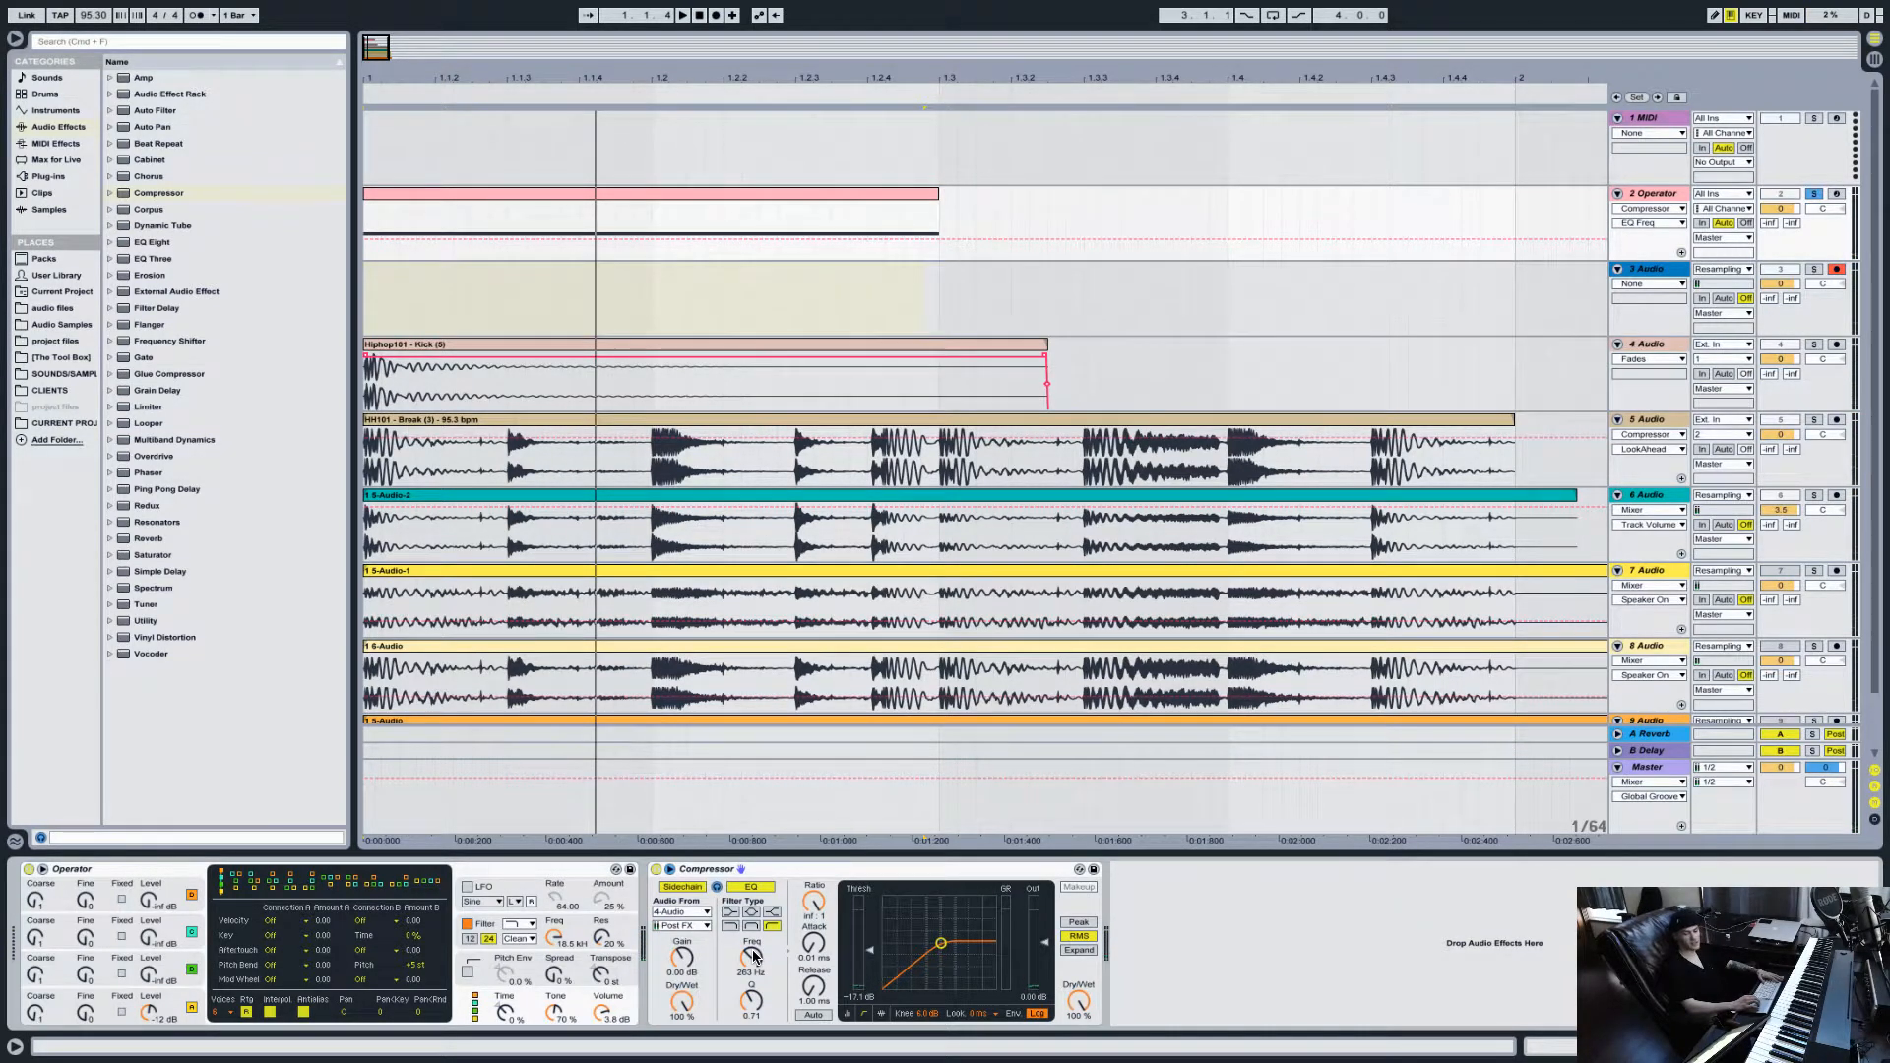
pyautogui.click(716, 888)
# Step: Examine the start of the kick waveform up close and play the arrangement briefly
pyautogui.moveTo(373, 45); pyautogui.dragTo(370, 153)
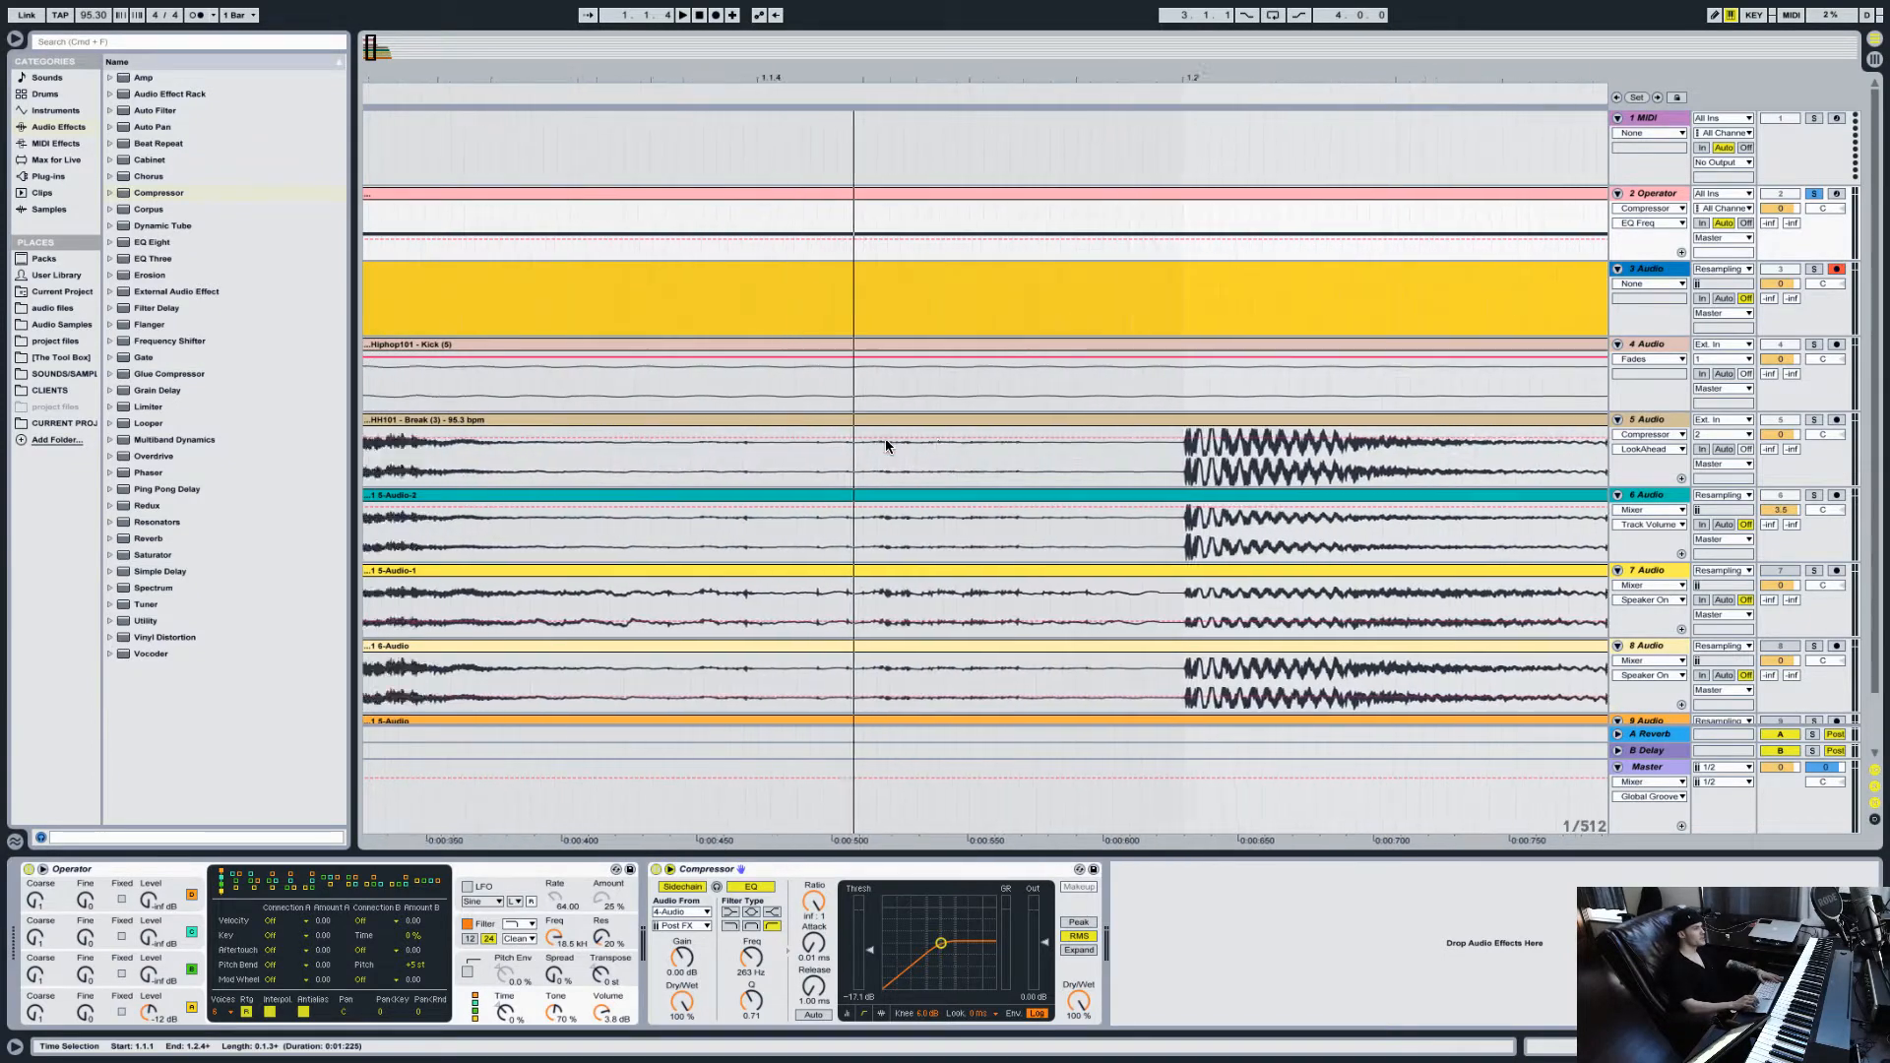
pyautogui.hscroll(-10, 886, 446)
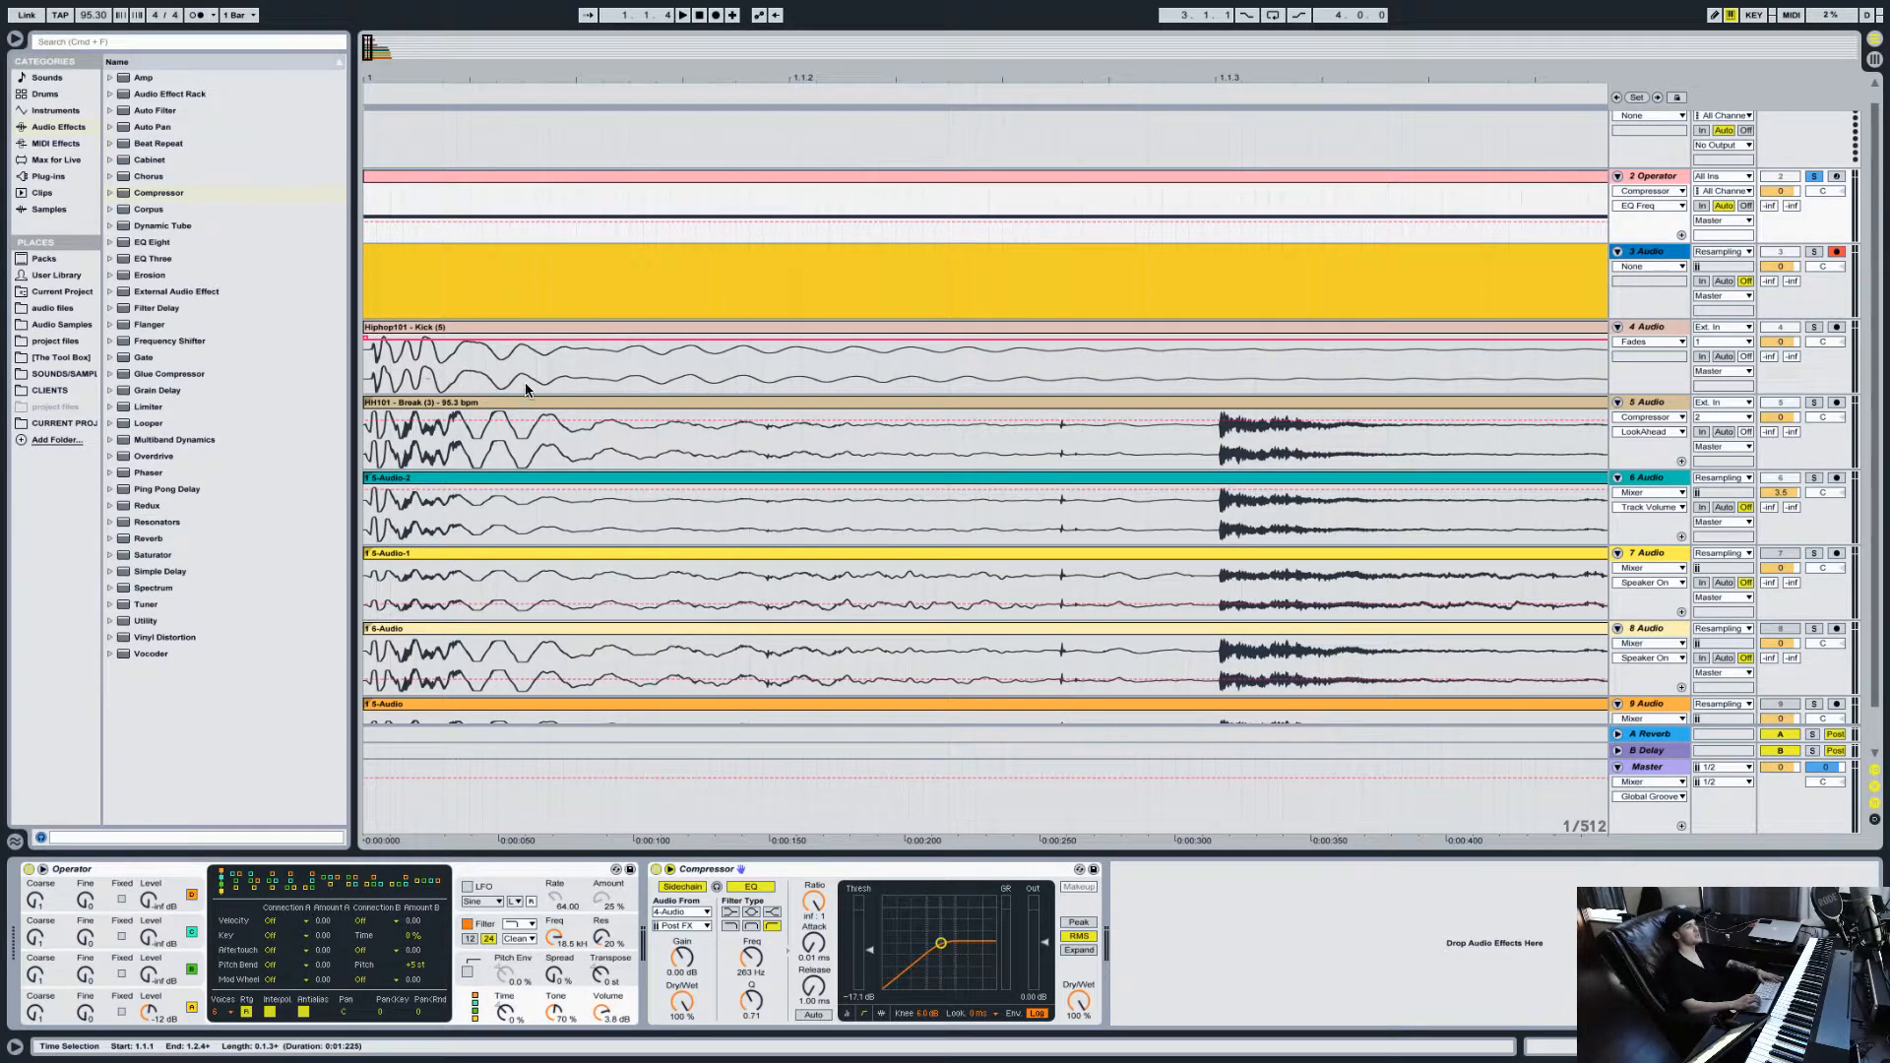
pyautogui.moveTo(369, 49); pyautogui.dragTo(373, 47)
pyautogui.scroll(1, 375, 384)
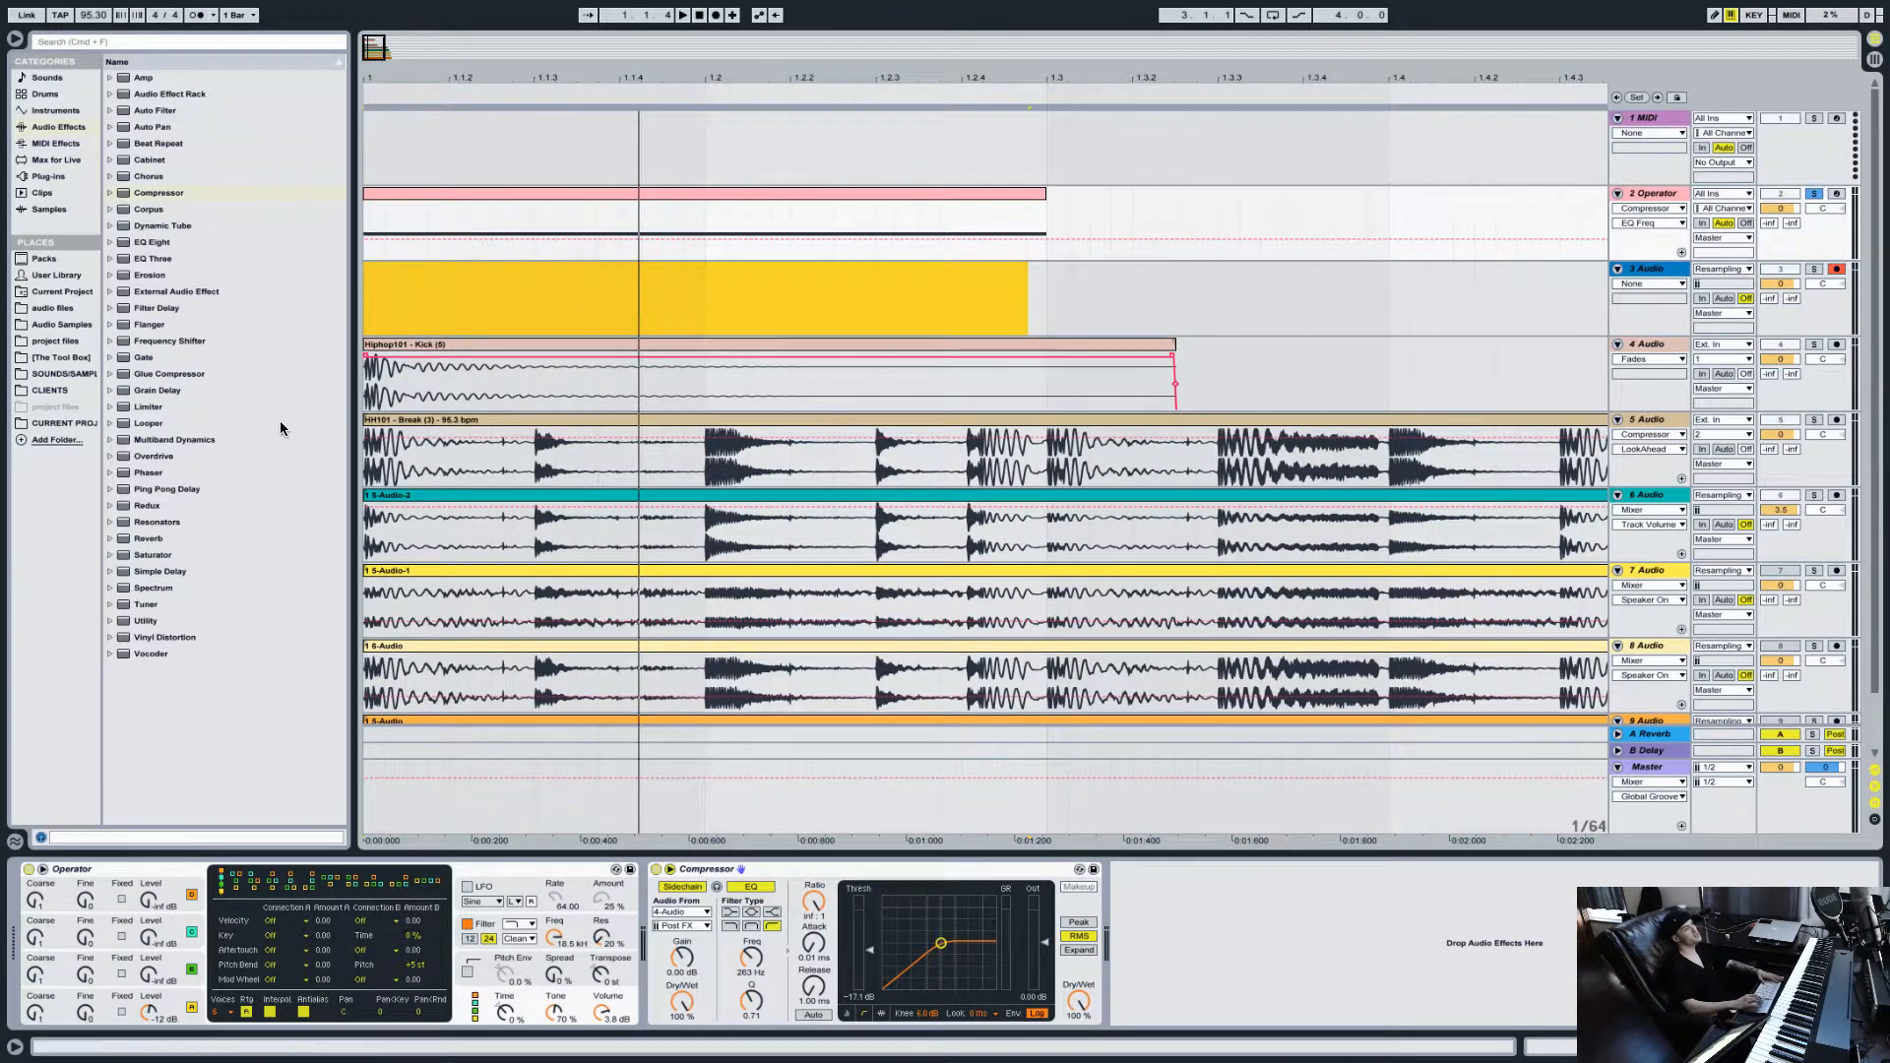
pyautogui.press('space')
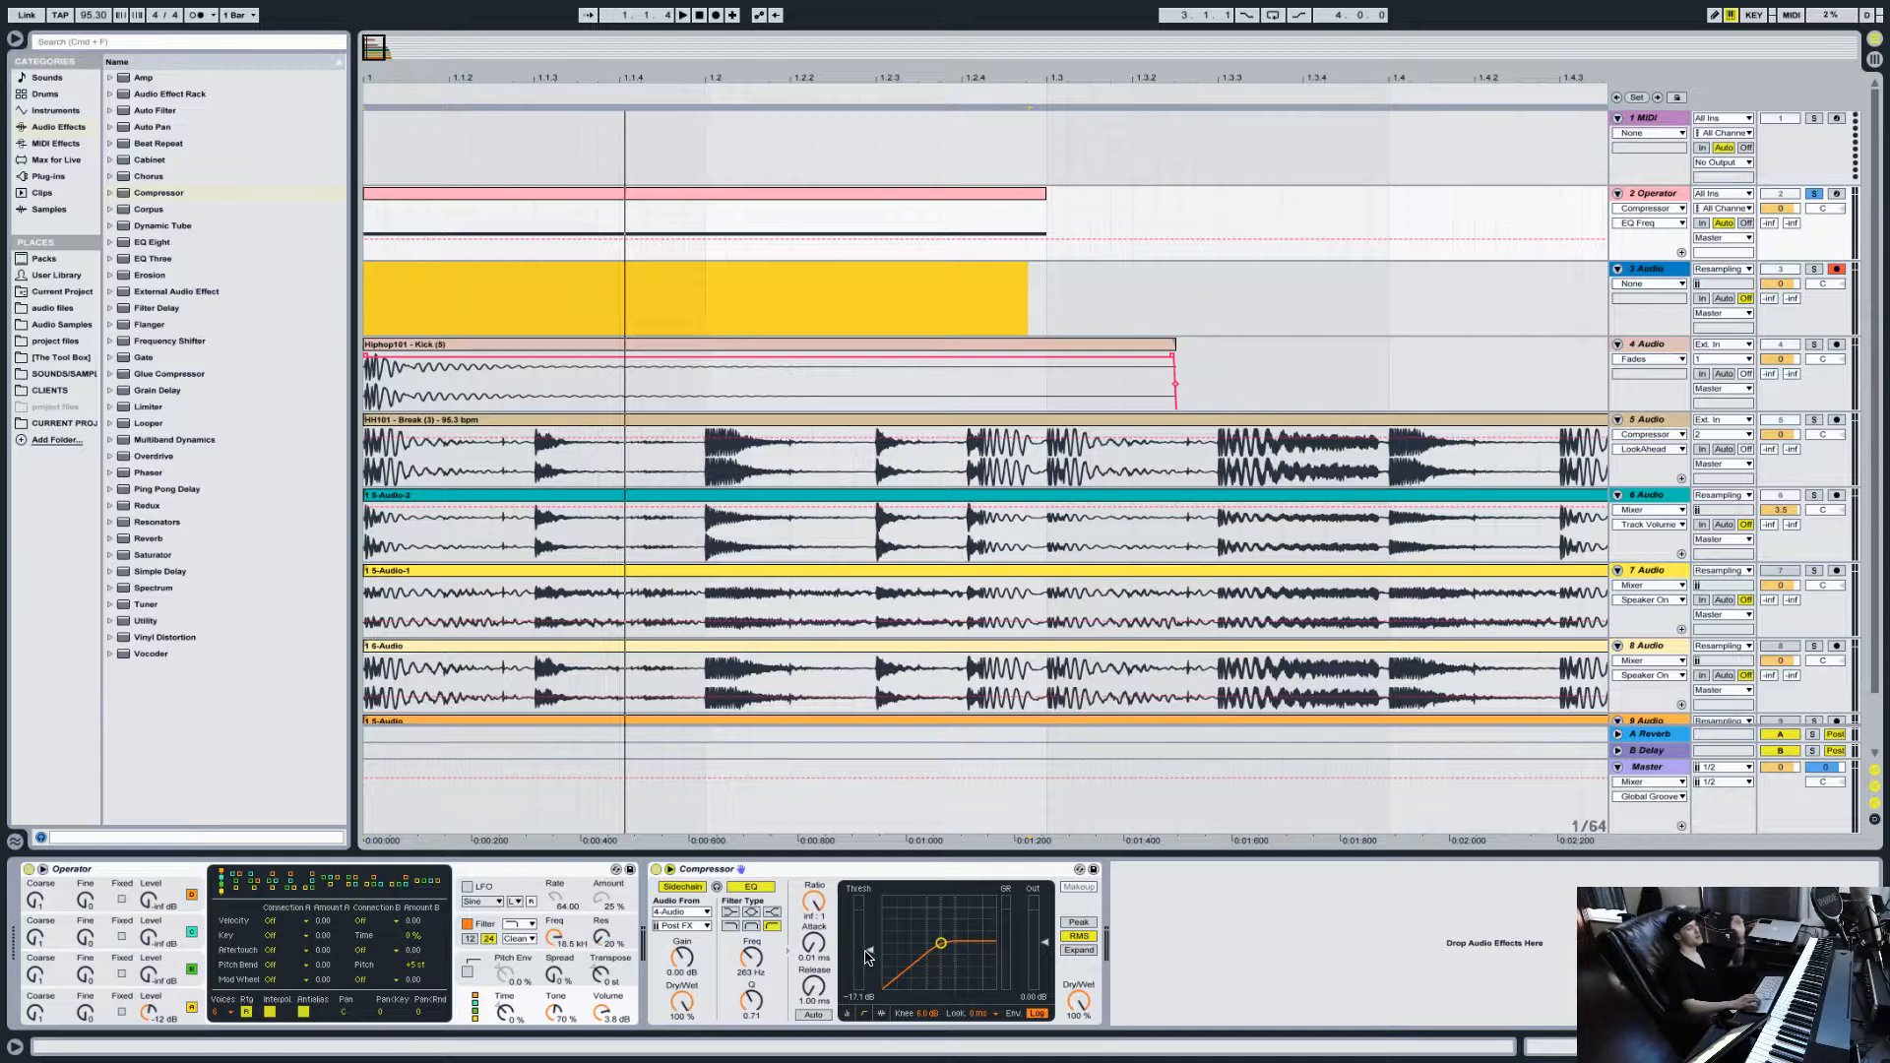
# Step: Set the Compressor's threshold to -24.7 dB, lookahead to 10 ms, and knee to 0.0 dB
pyautogui.moveTo(865, 960); pyautogui.dragTo(865, 974)
pyautogui.click(984, 1013)
pyautogui.click(985, 1003)
pyautogui.moveTo(934, 1012); pyautogui.dragTo(934, 1043)
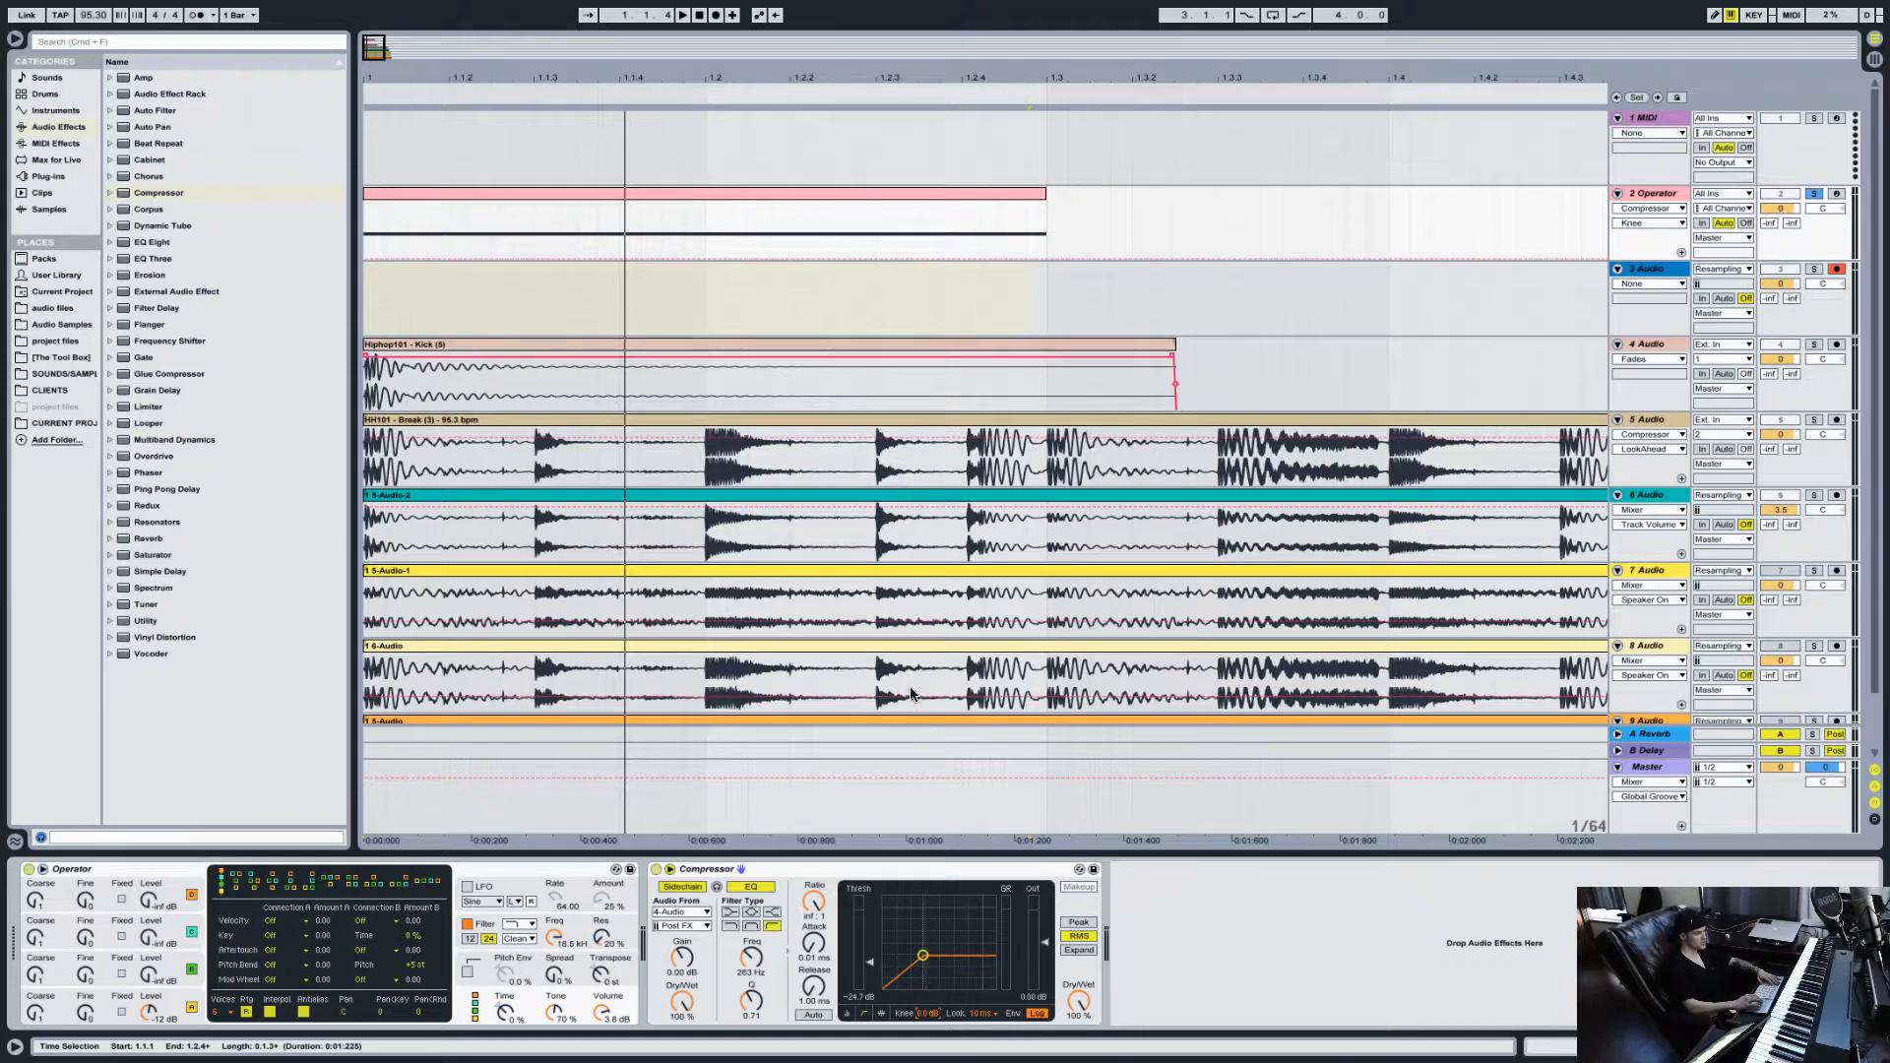
# Step: Lower the Compressor's threshold to about -35 dB while auditioning the sidechained note
pyautogui.press('space')
pyautogui.press('space')
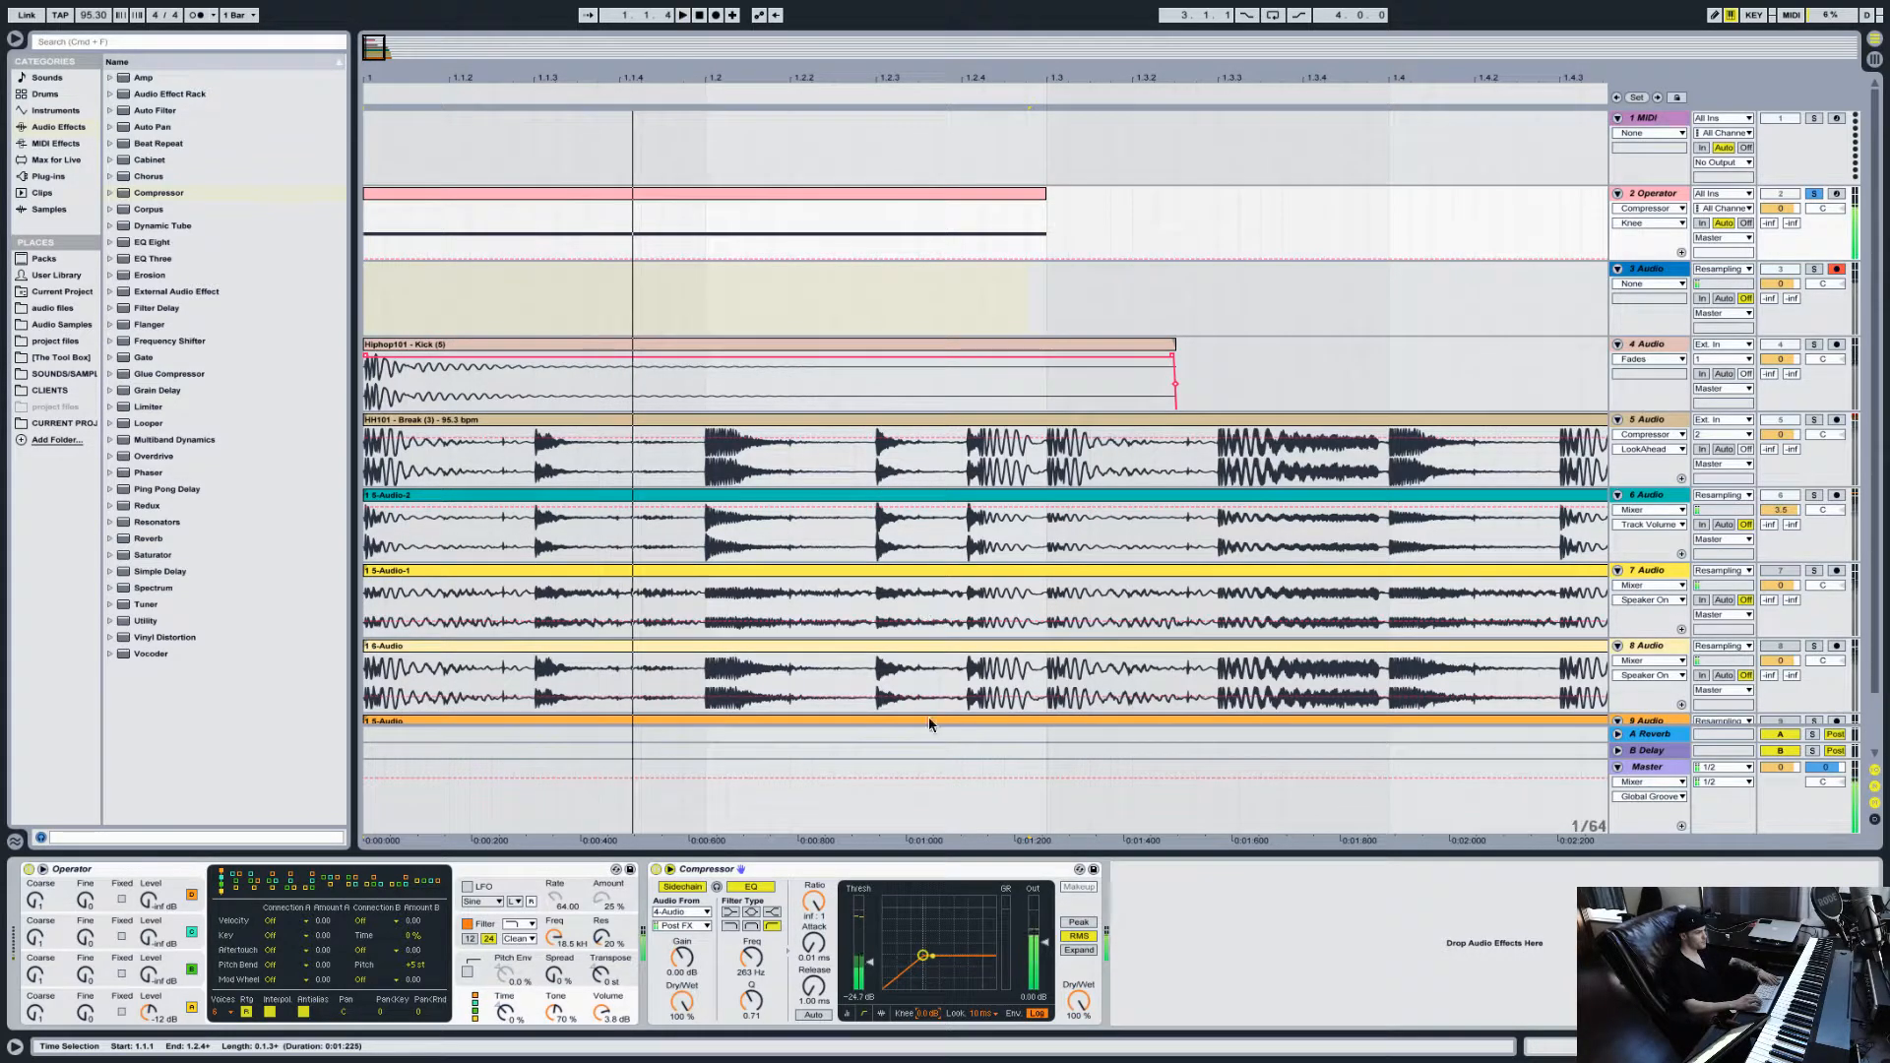
pyautogui.moveTo(862, 972); pyautogui.dragTo(862, 987)
pyautogui.press('space')
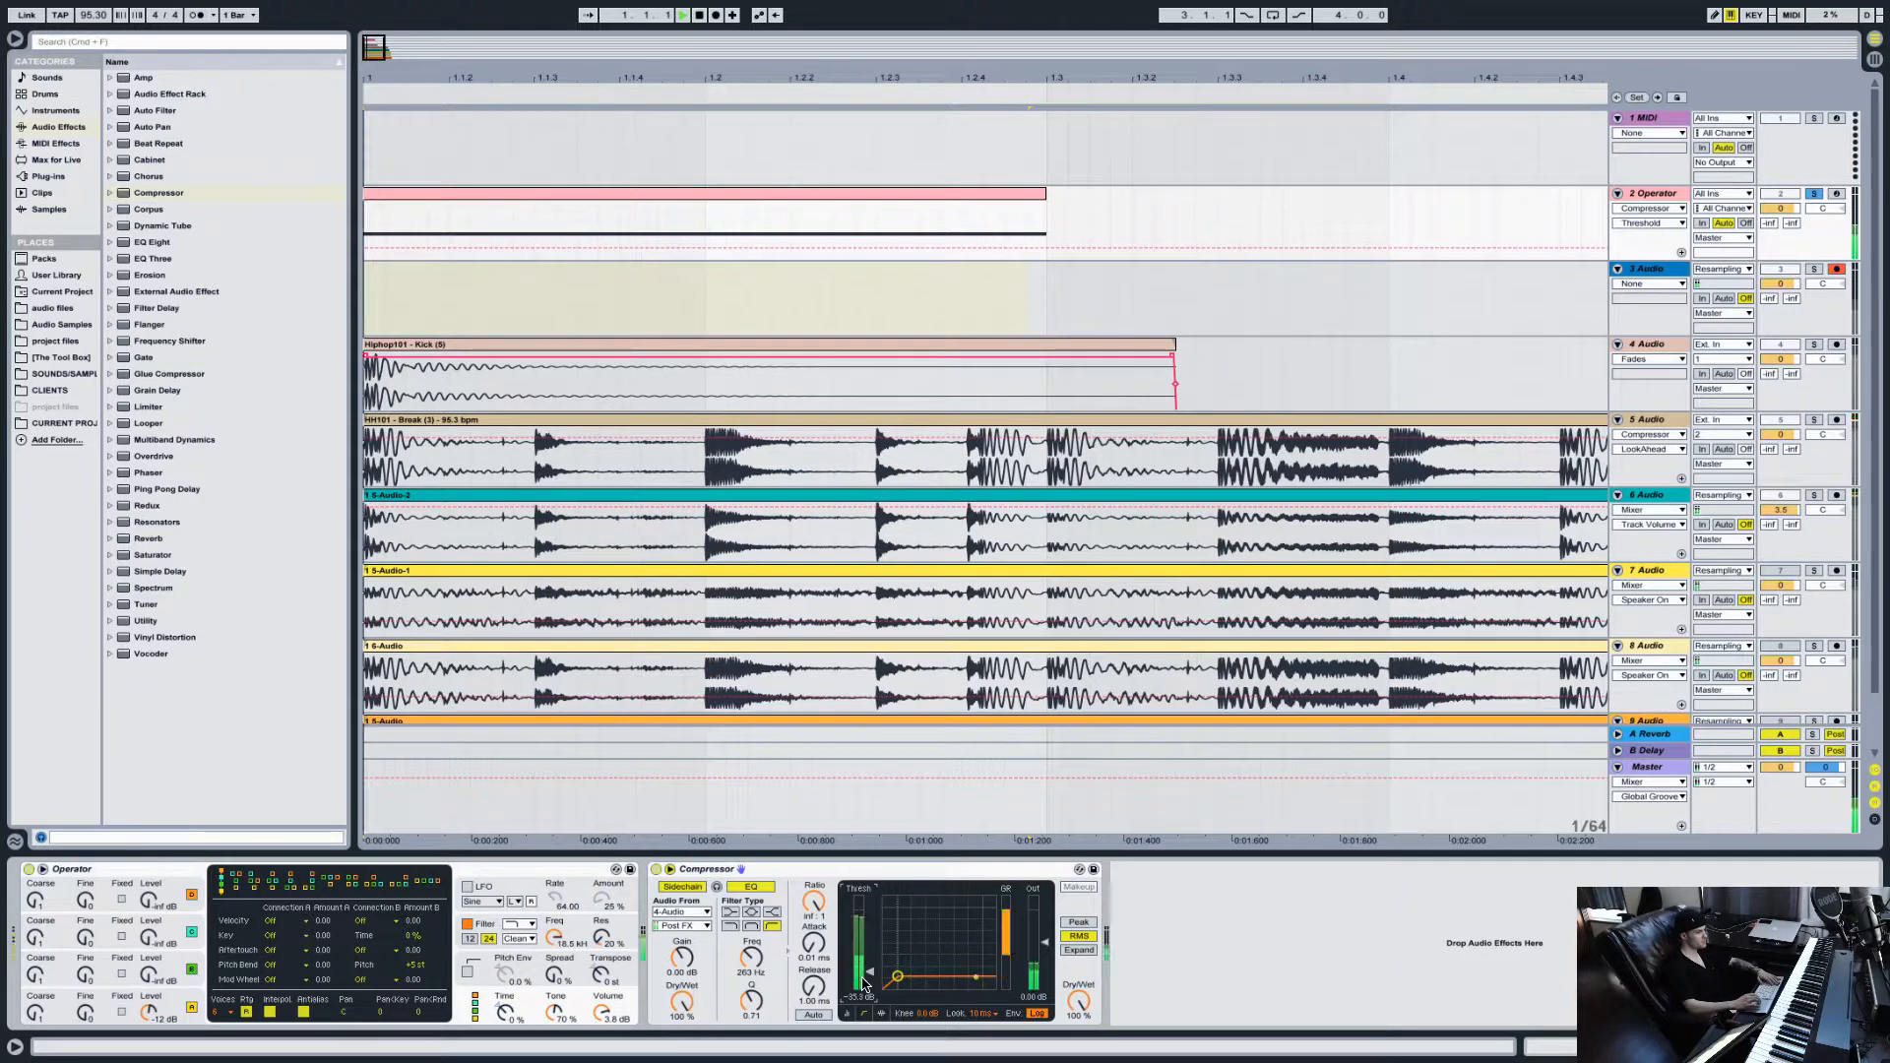
pyautogui.press('space')
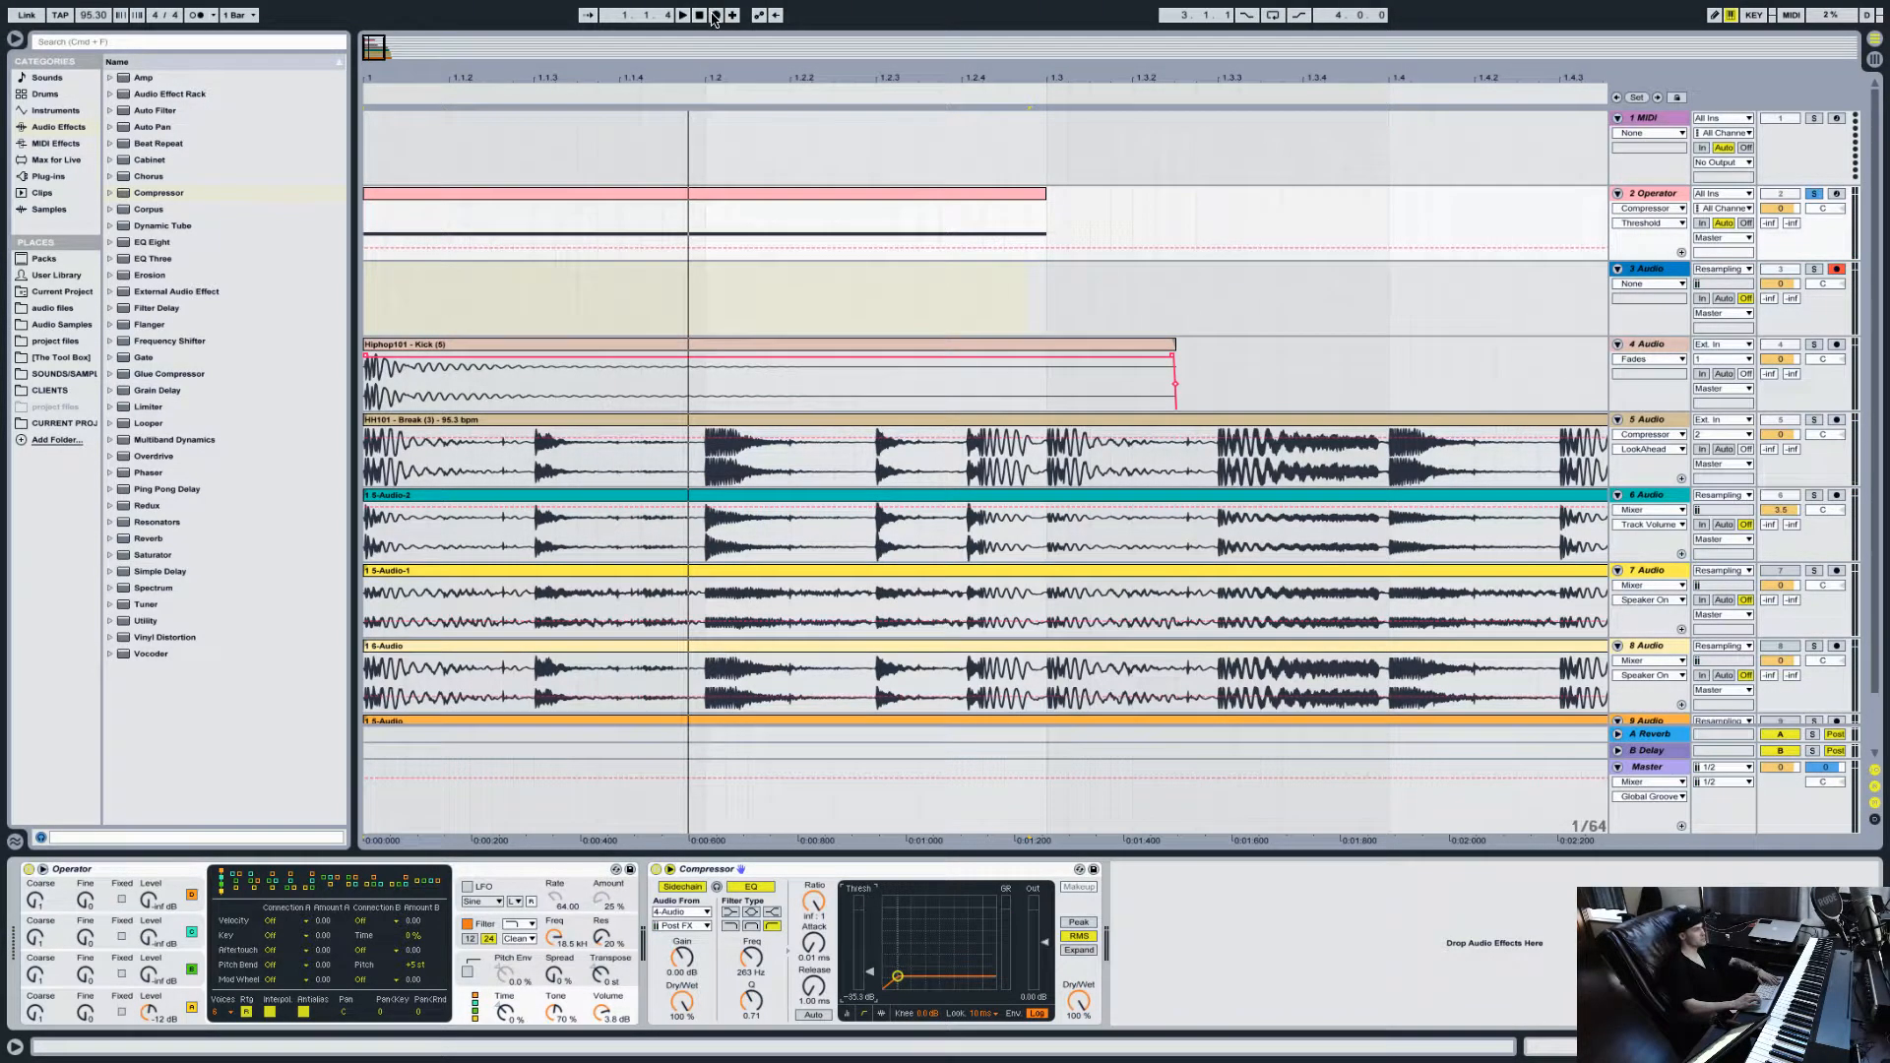
# Step: Record the ducked note onto the audio track below Operator and examine the start of its waveform
pyautogui.click(716, 14)
pyautogui.press('space')
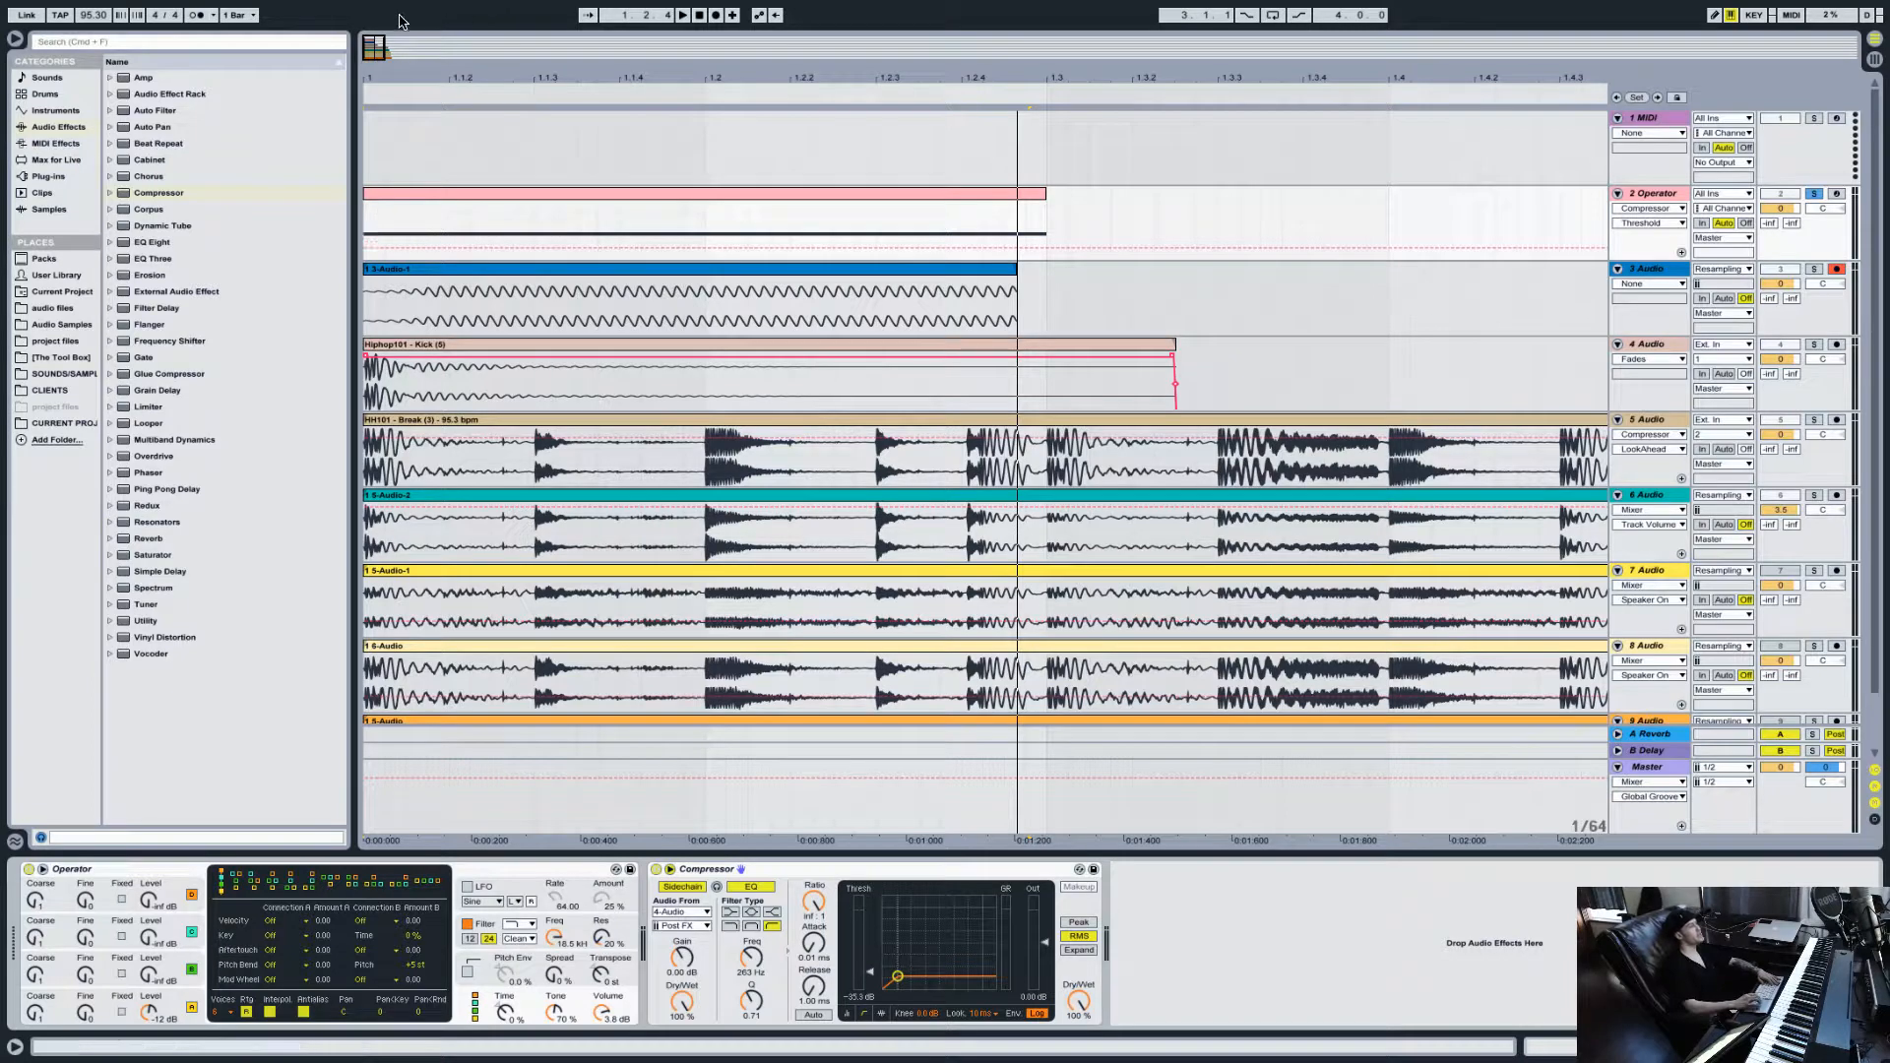
pyautogui.moveTo(375, 47); pyautogui.dragTo(375, 77)
pyautogui.hscroll(-8, 679, 305)
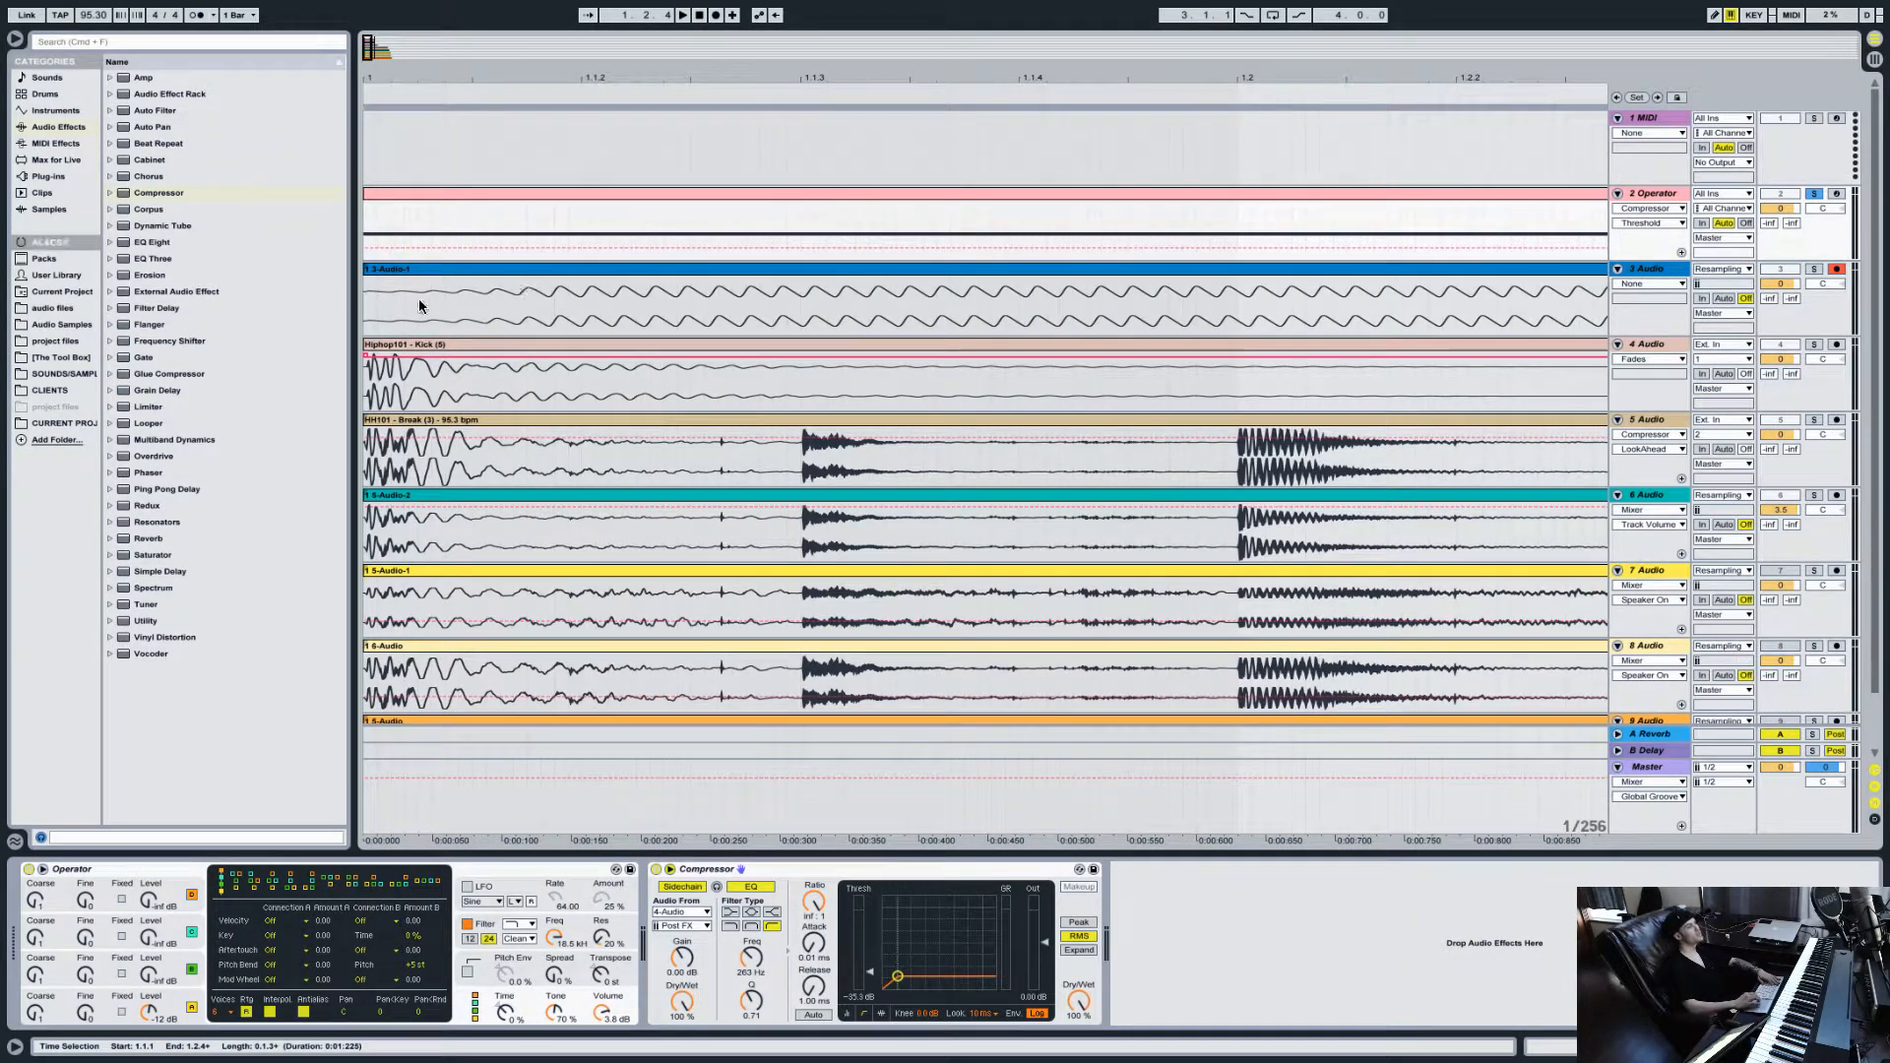
pyautogui.moveTo(369, 49); pyautogui.dragTo(368, 16)
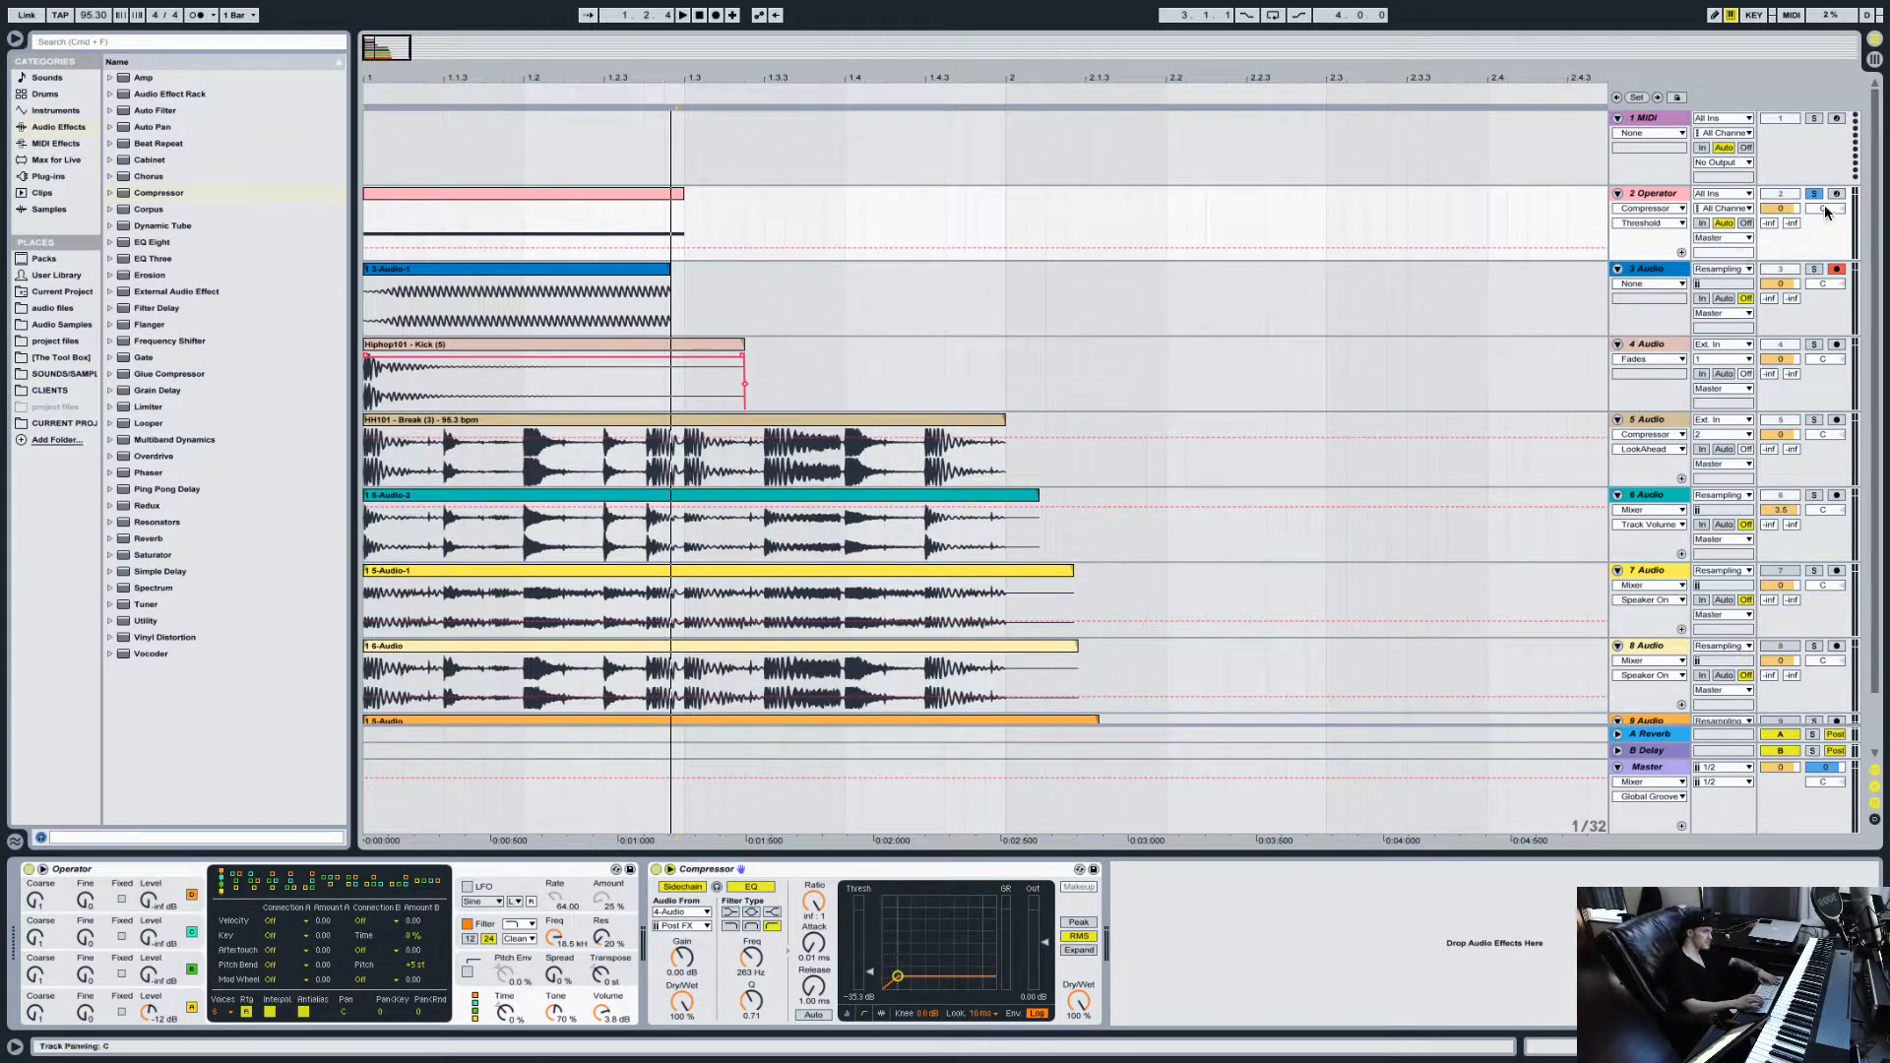
# Step: Mute the resampled audio track, solo the kick track alongside Operator, and audition both together
pyautogui.click(1787, 269)
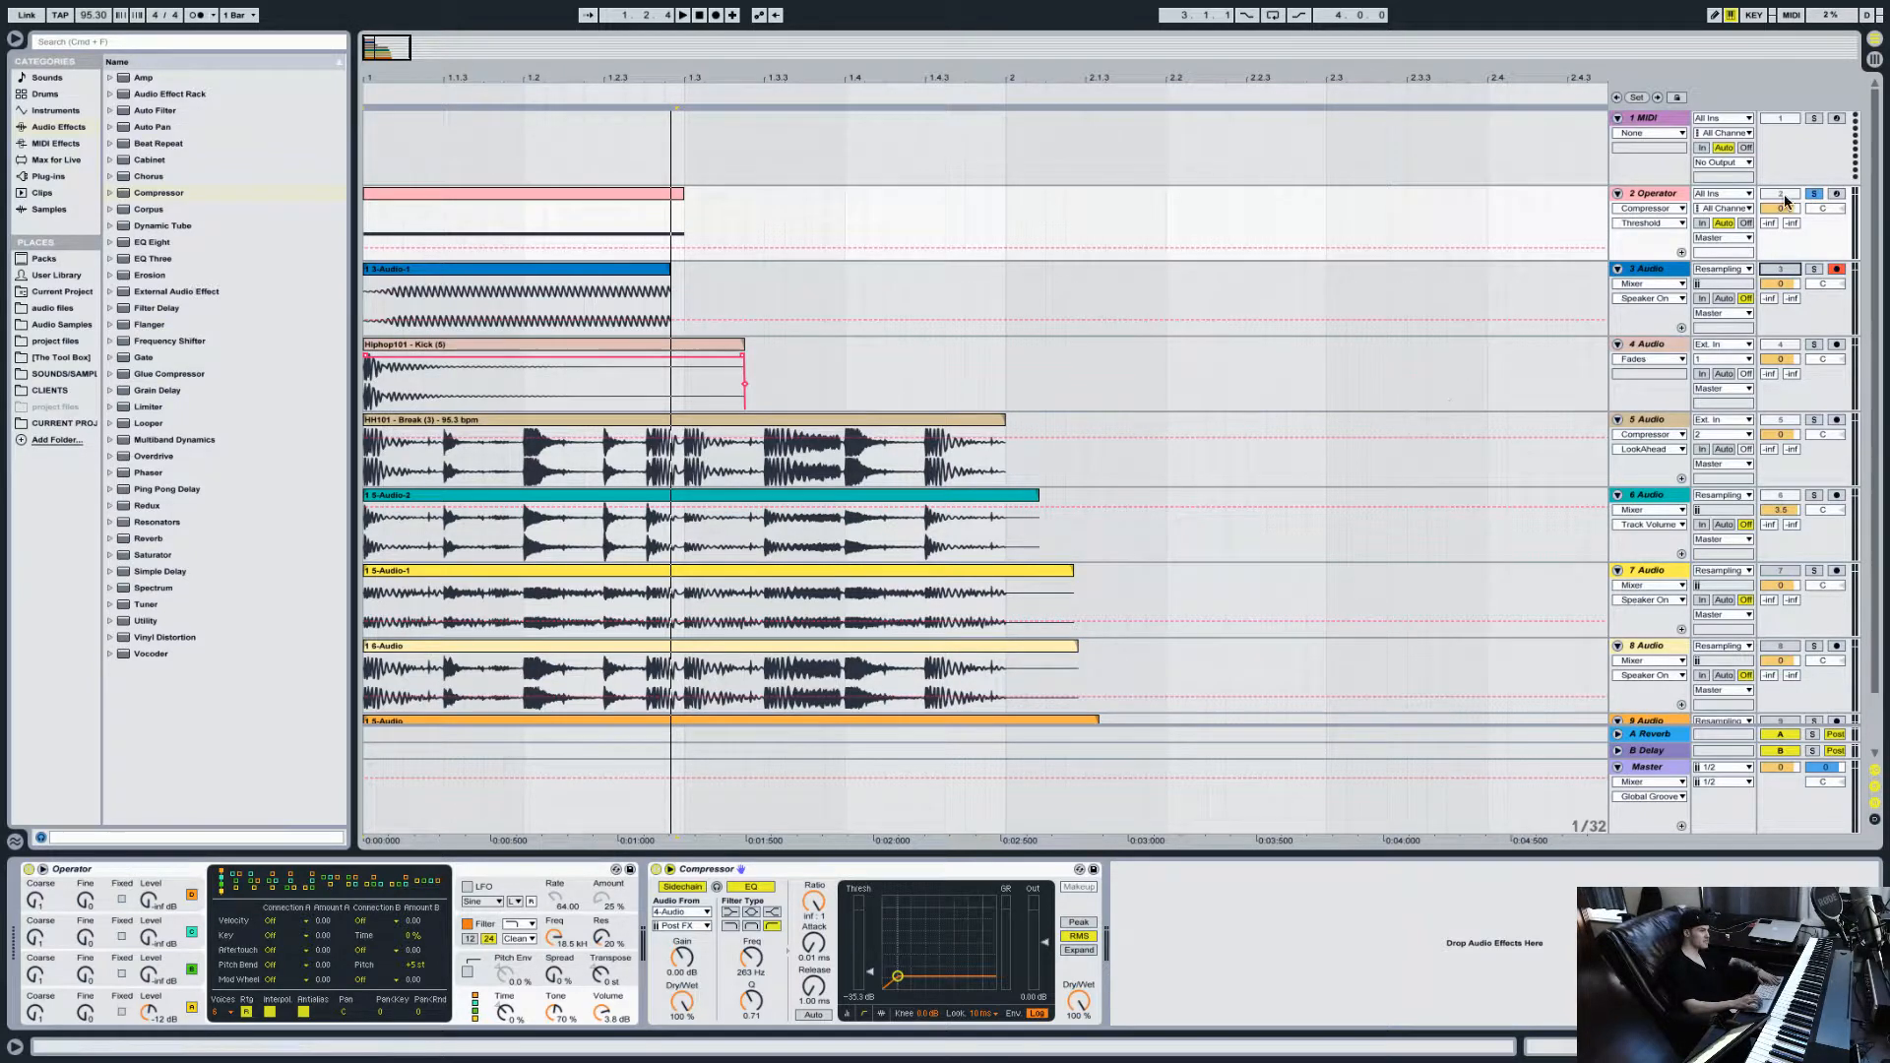
pyautogui.click(1819, 347)
pyautogui.press('space')
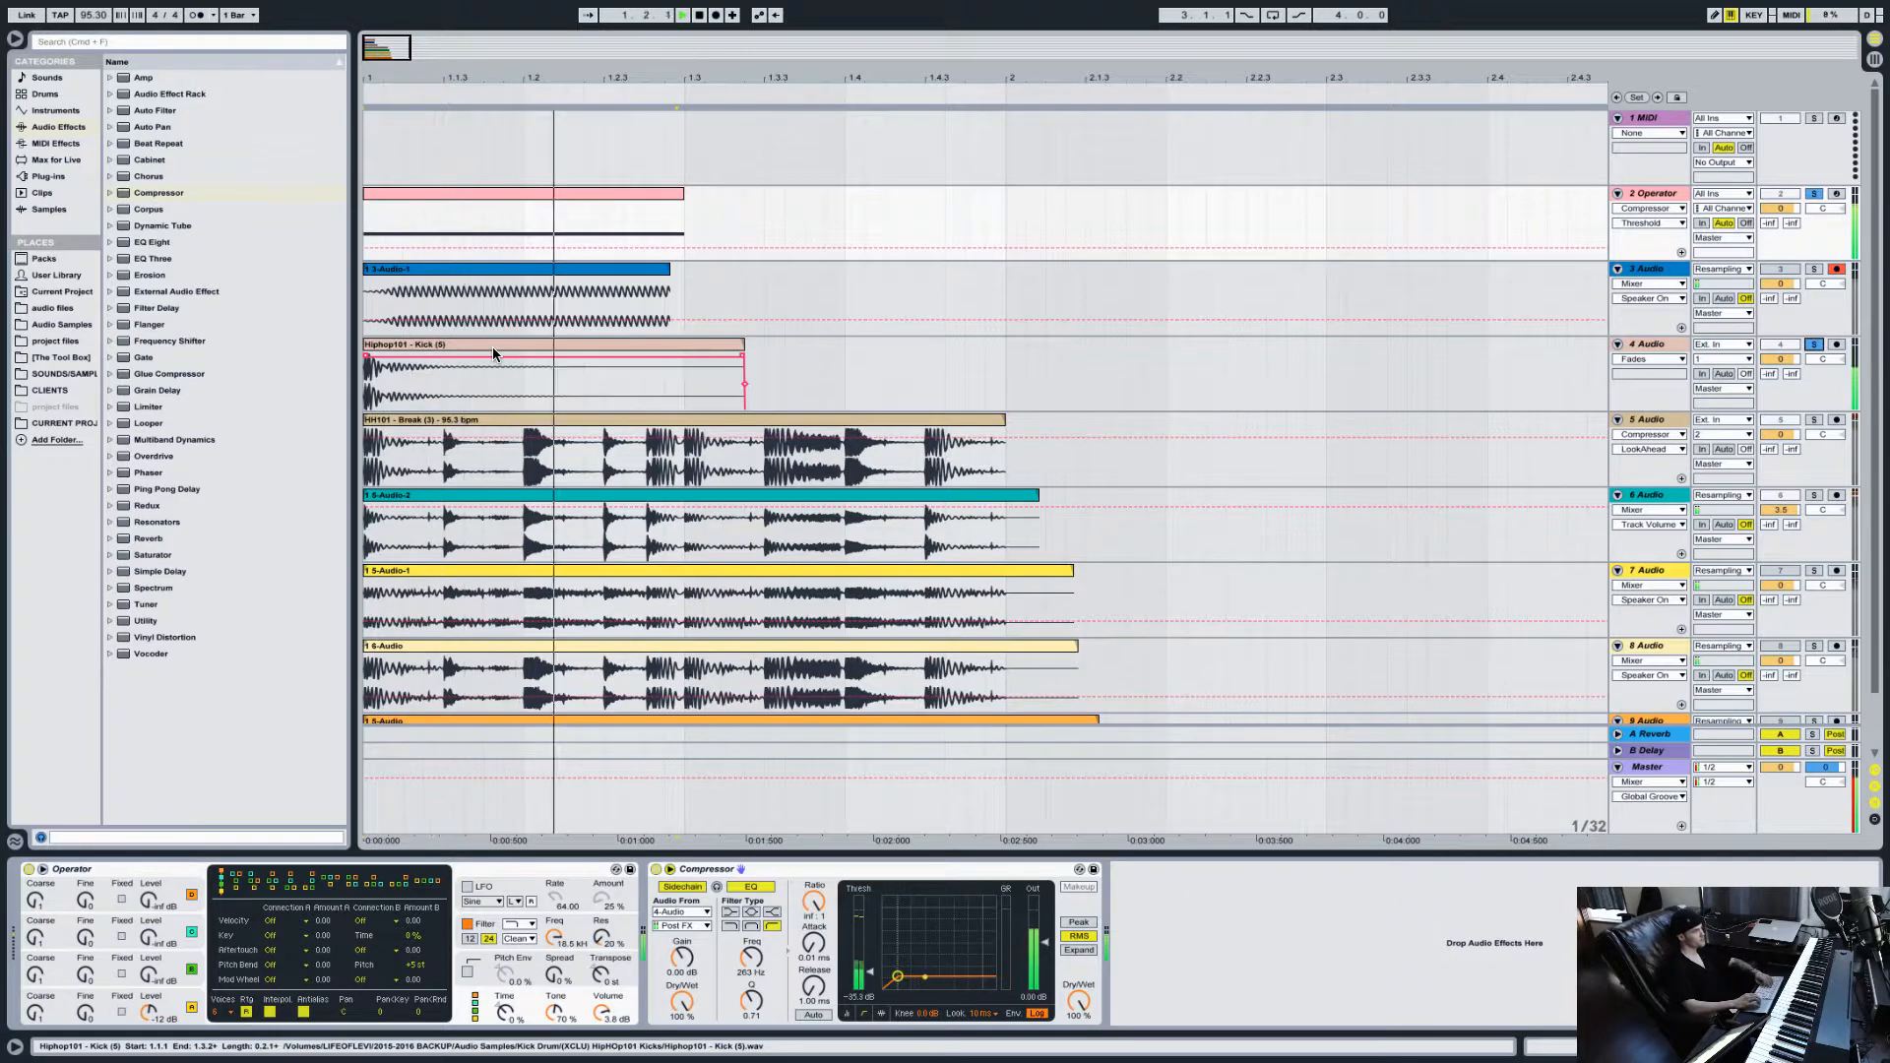
pyautogui.press('space')
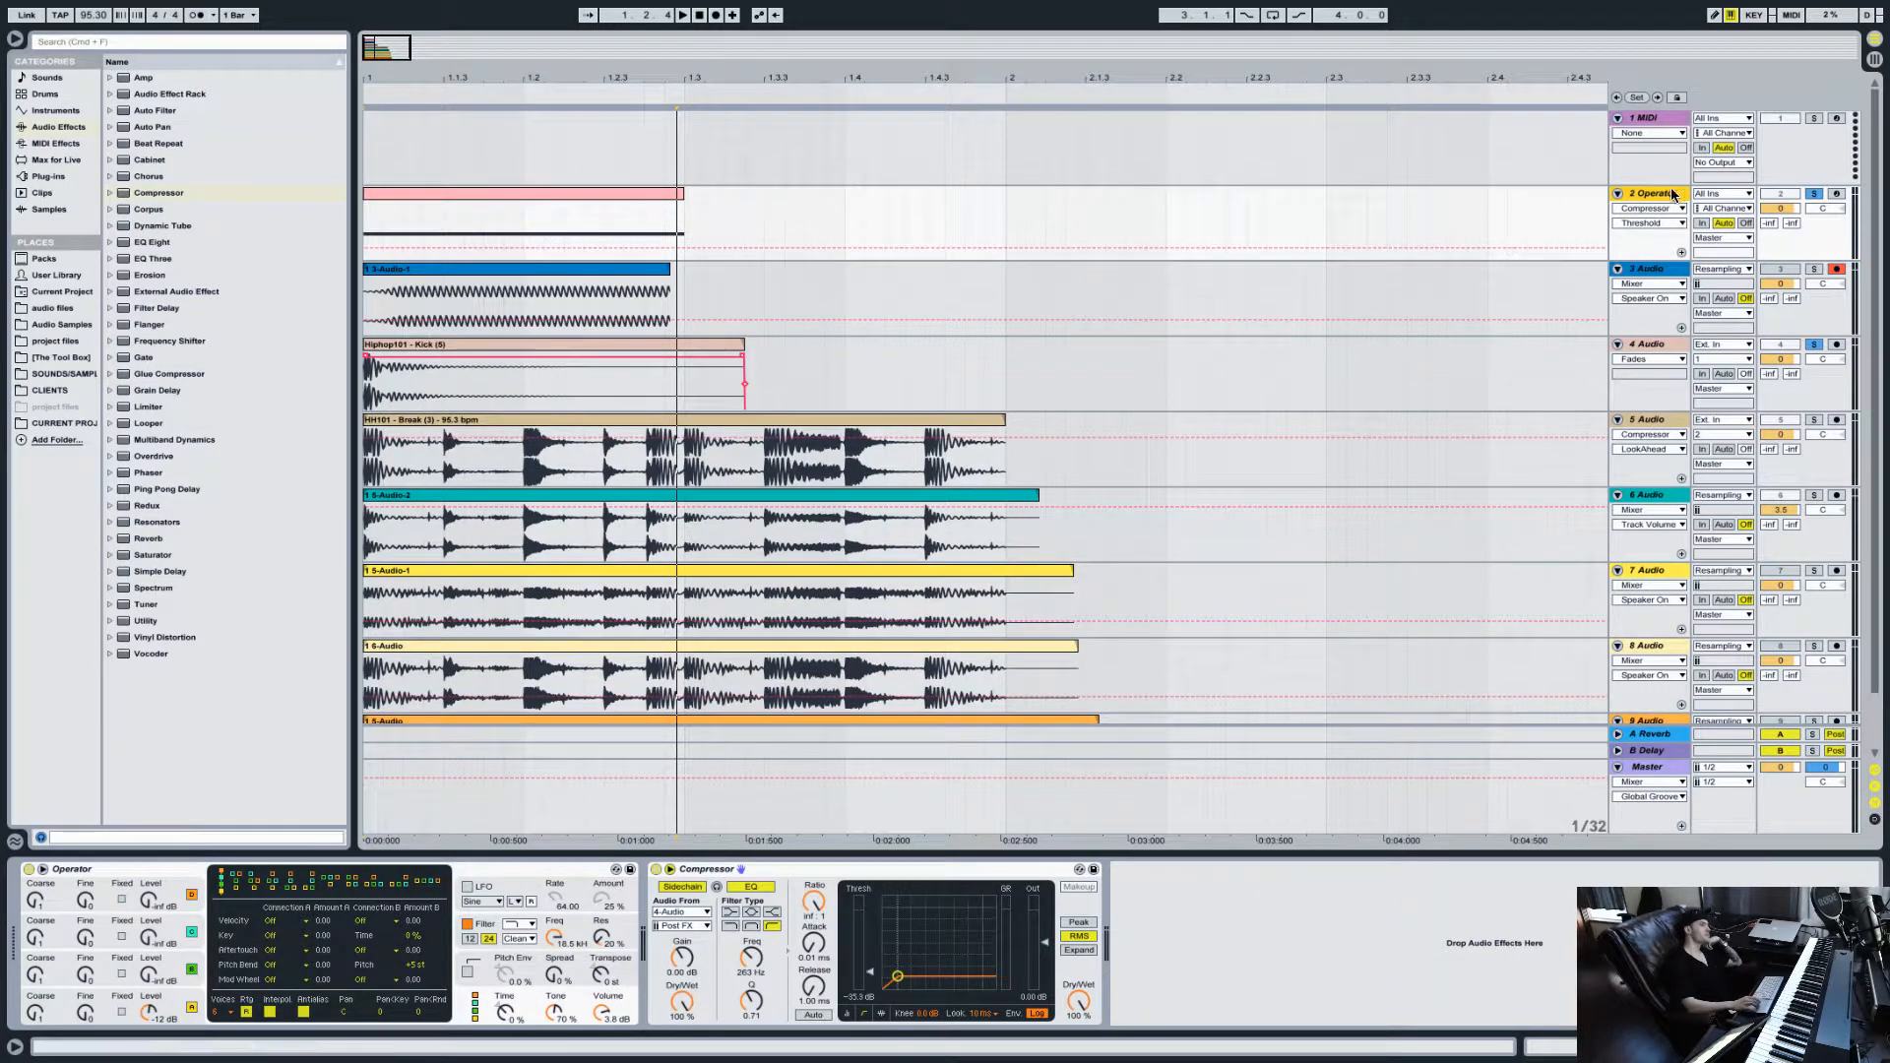
# Step: Move the Operator clip to start at bar 2, solo only the Operator track, and play the clip
pyautogui.moveTo(446, 193); pyautogui.dragTo(1077, 224)
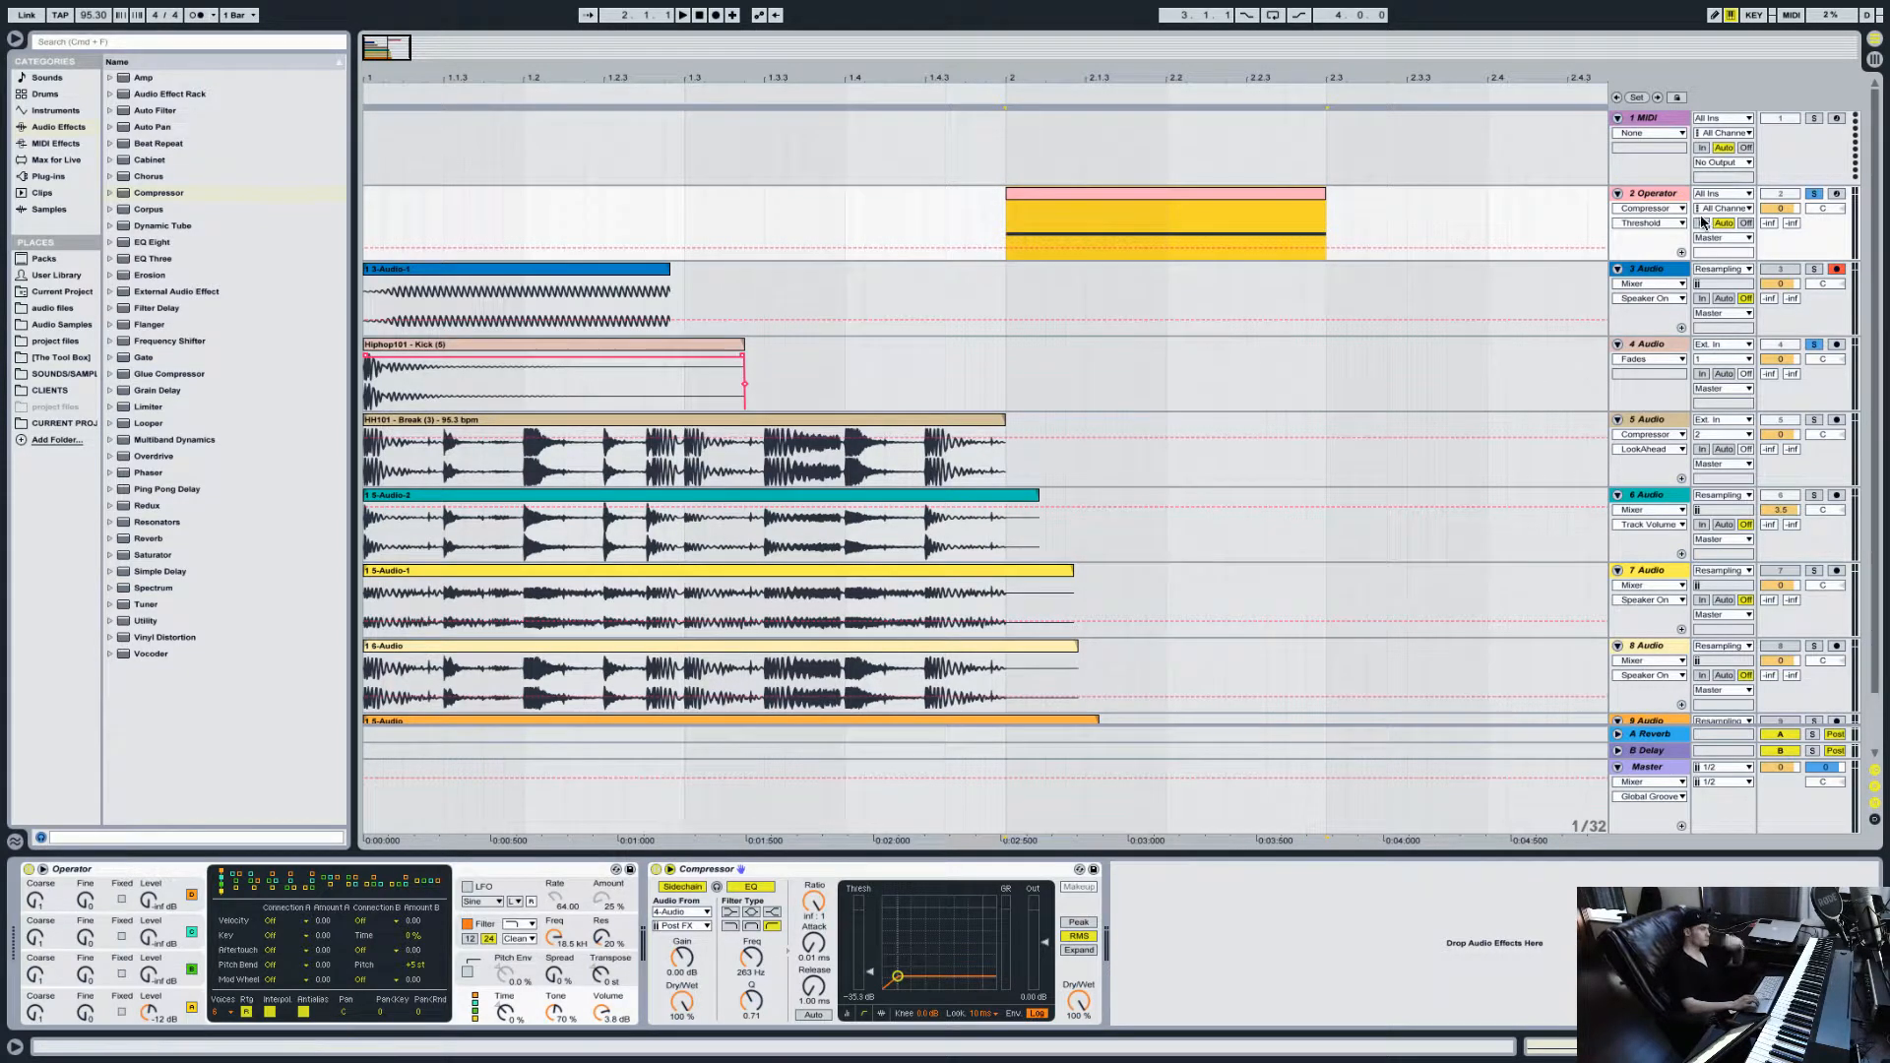
pyautogui.click(1814, 345)
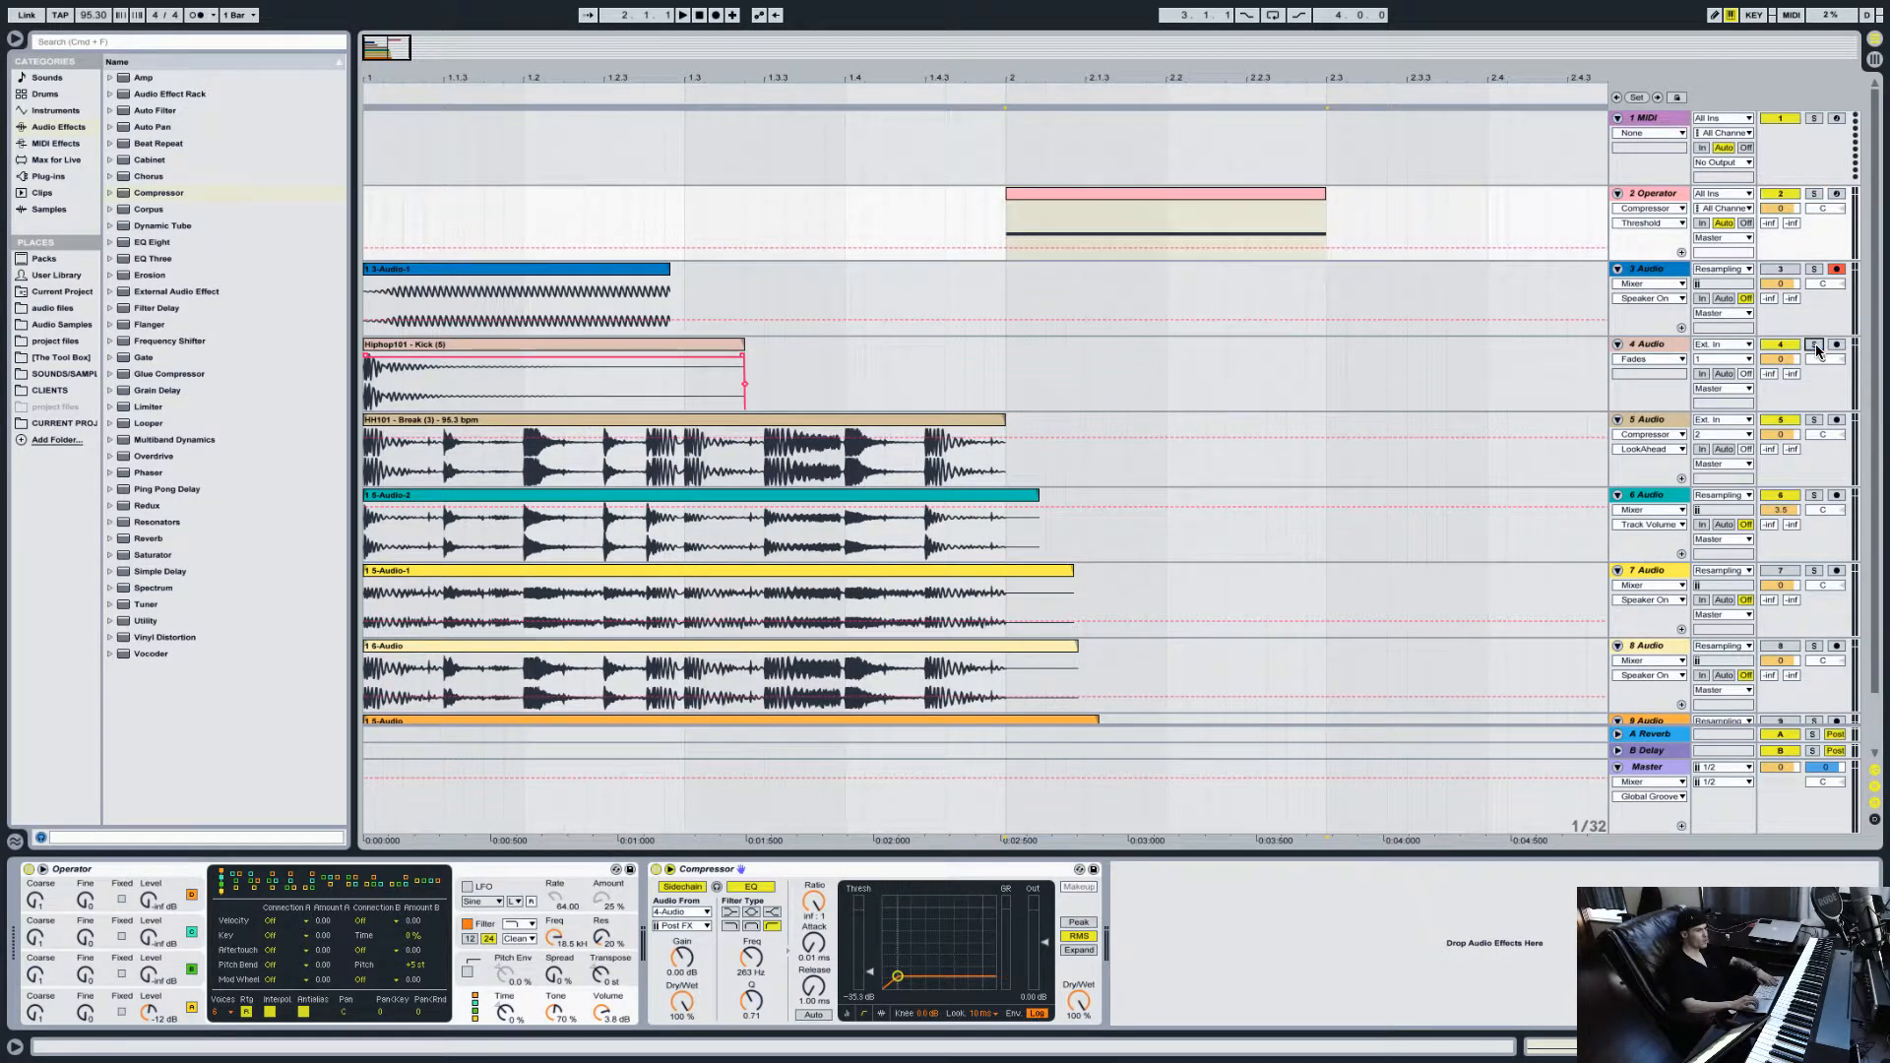
pyautogui.click(1814, 193)
pyautogui.click(1156, 192)
pyautogui.press('space')
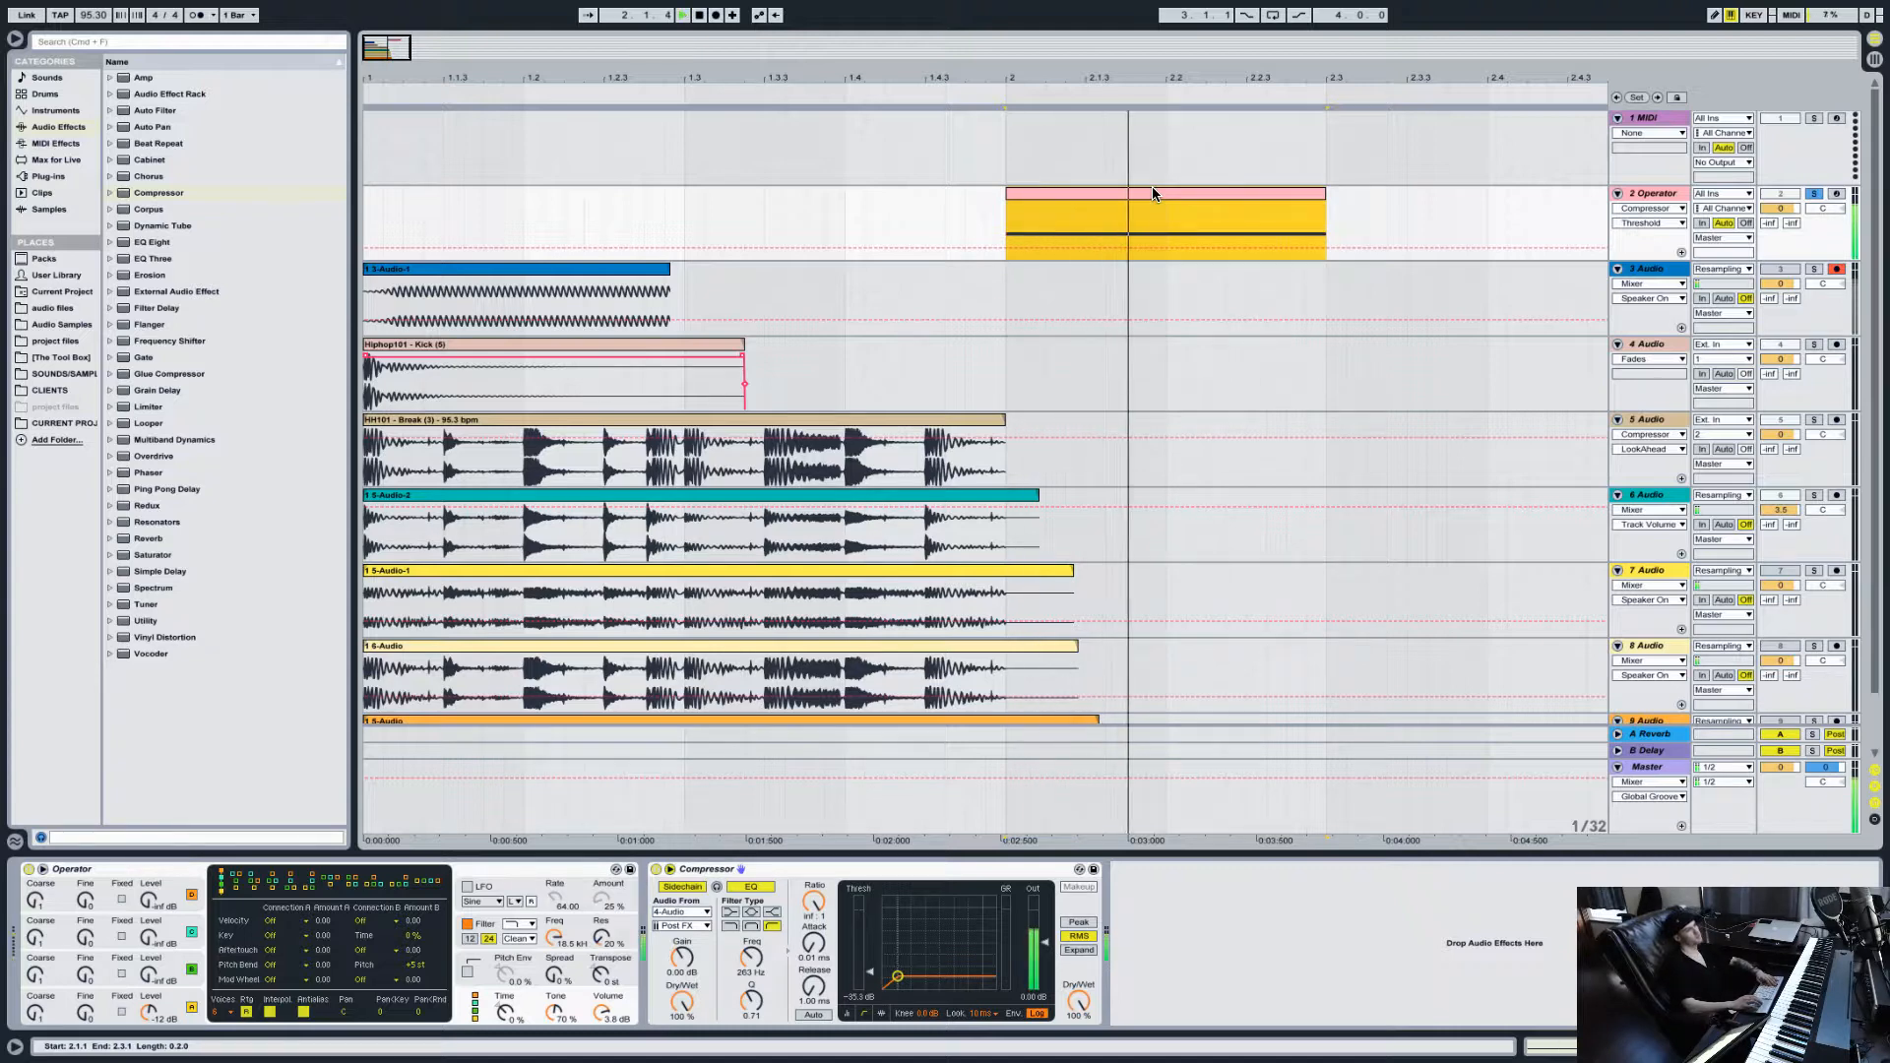
# Step: Add a second Compressor after the first on the Operator track with inf:1 ratio, 0.01 ms attack and 1.00 ms release
pyautogui.click(1656, 194)
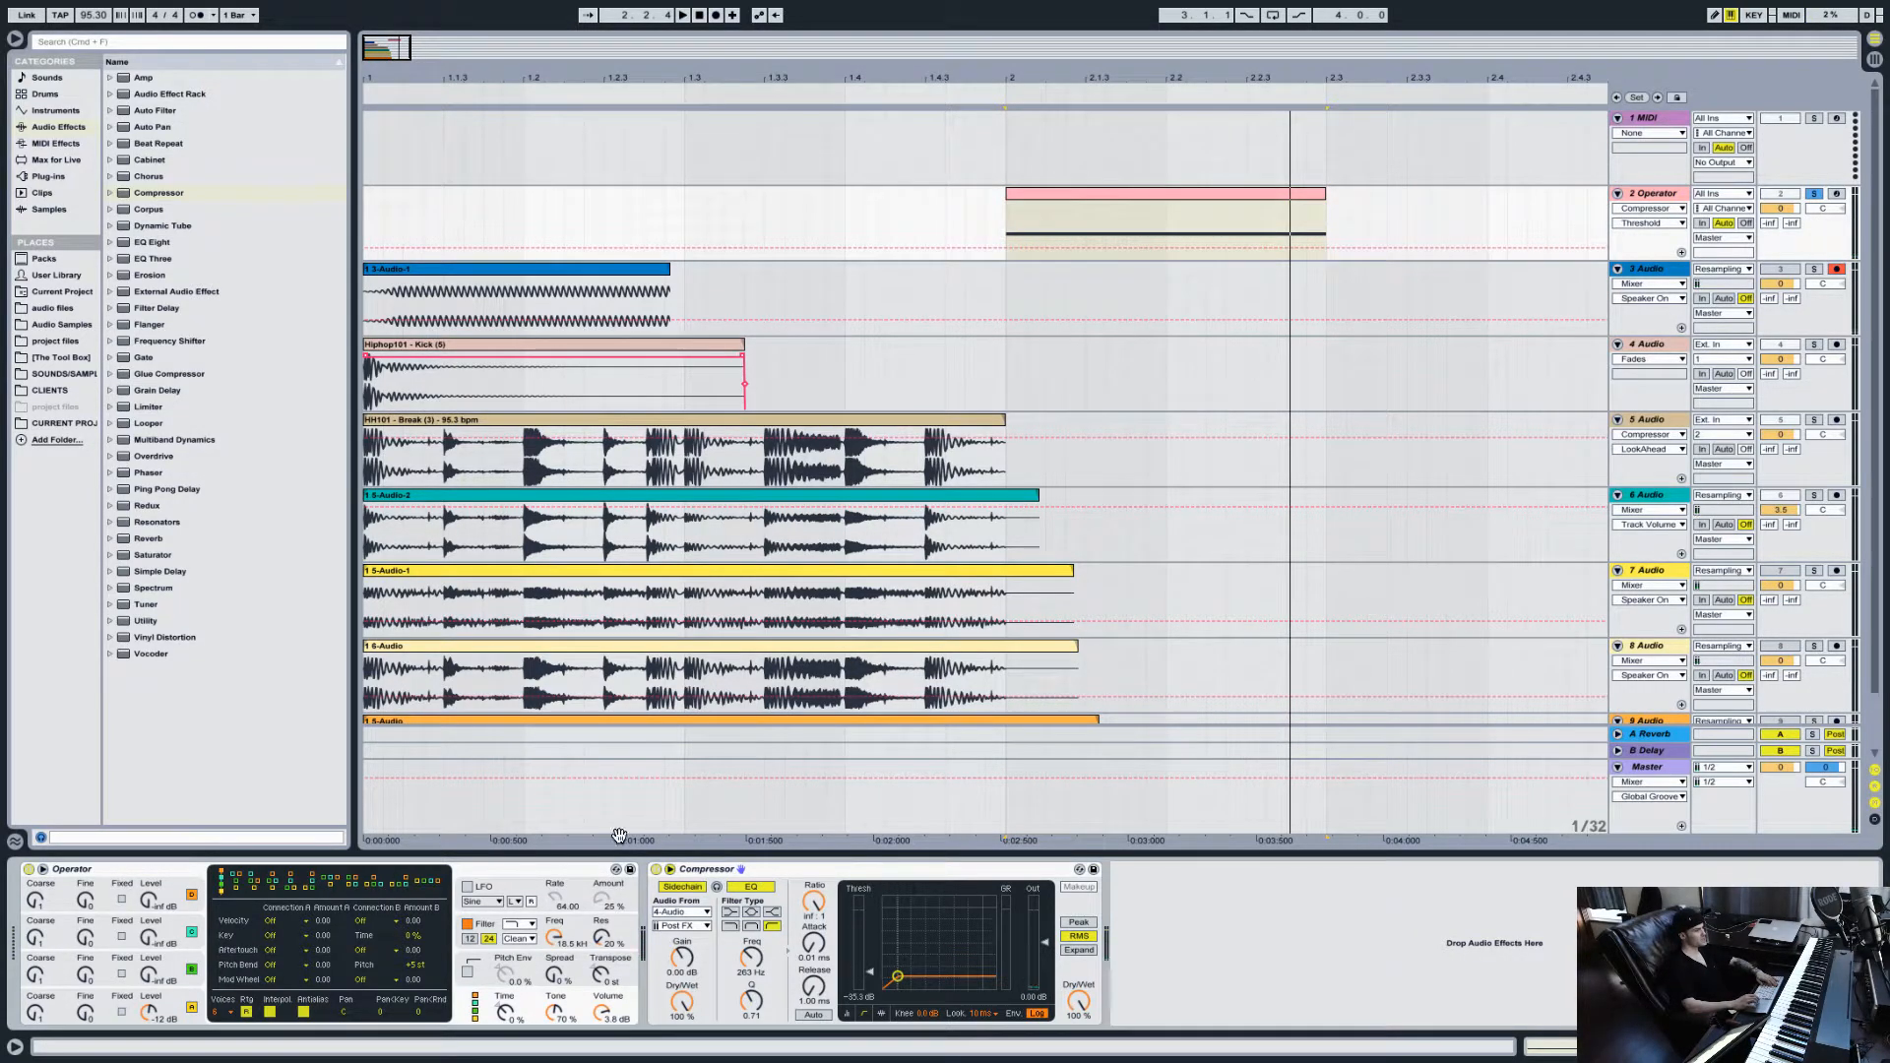
pyautogui.doubleClick(153, 196)
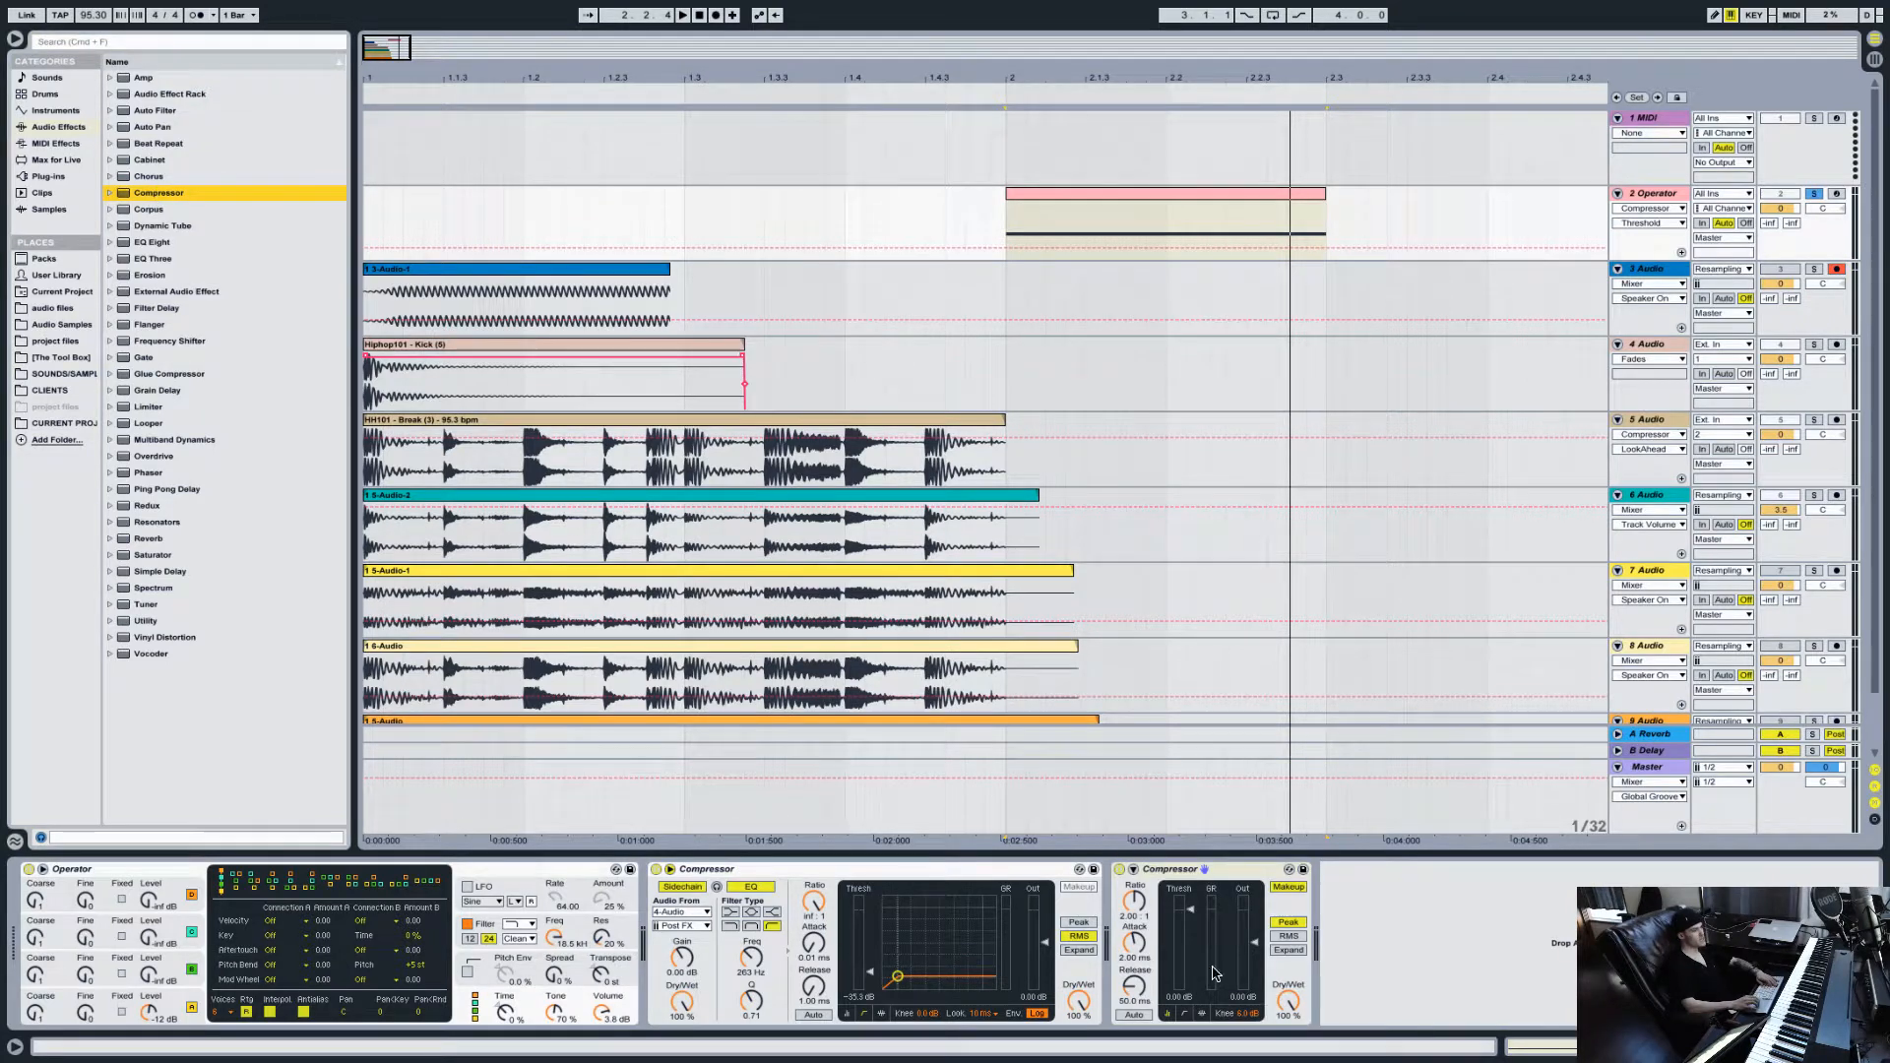
pyautogui.moveTo(1141, 908); pyautogui.dragTo(1142, 807)
pyautogui.click(1133, 870)
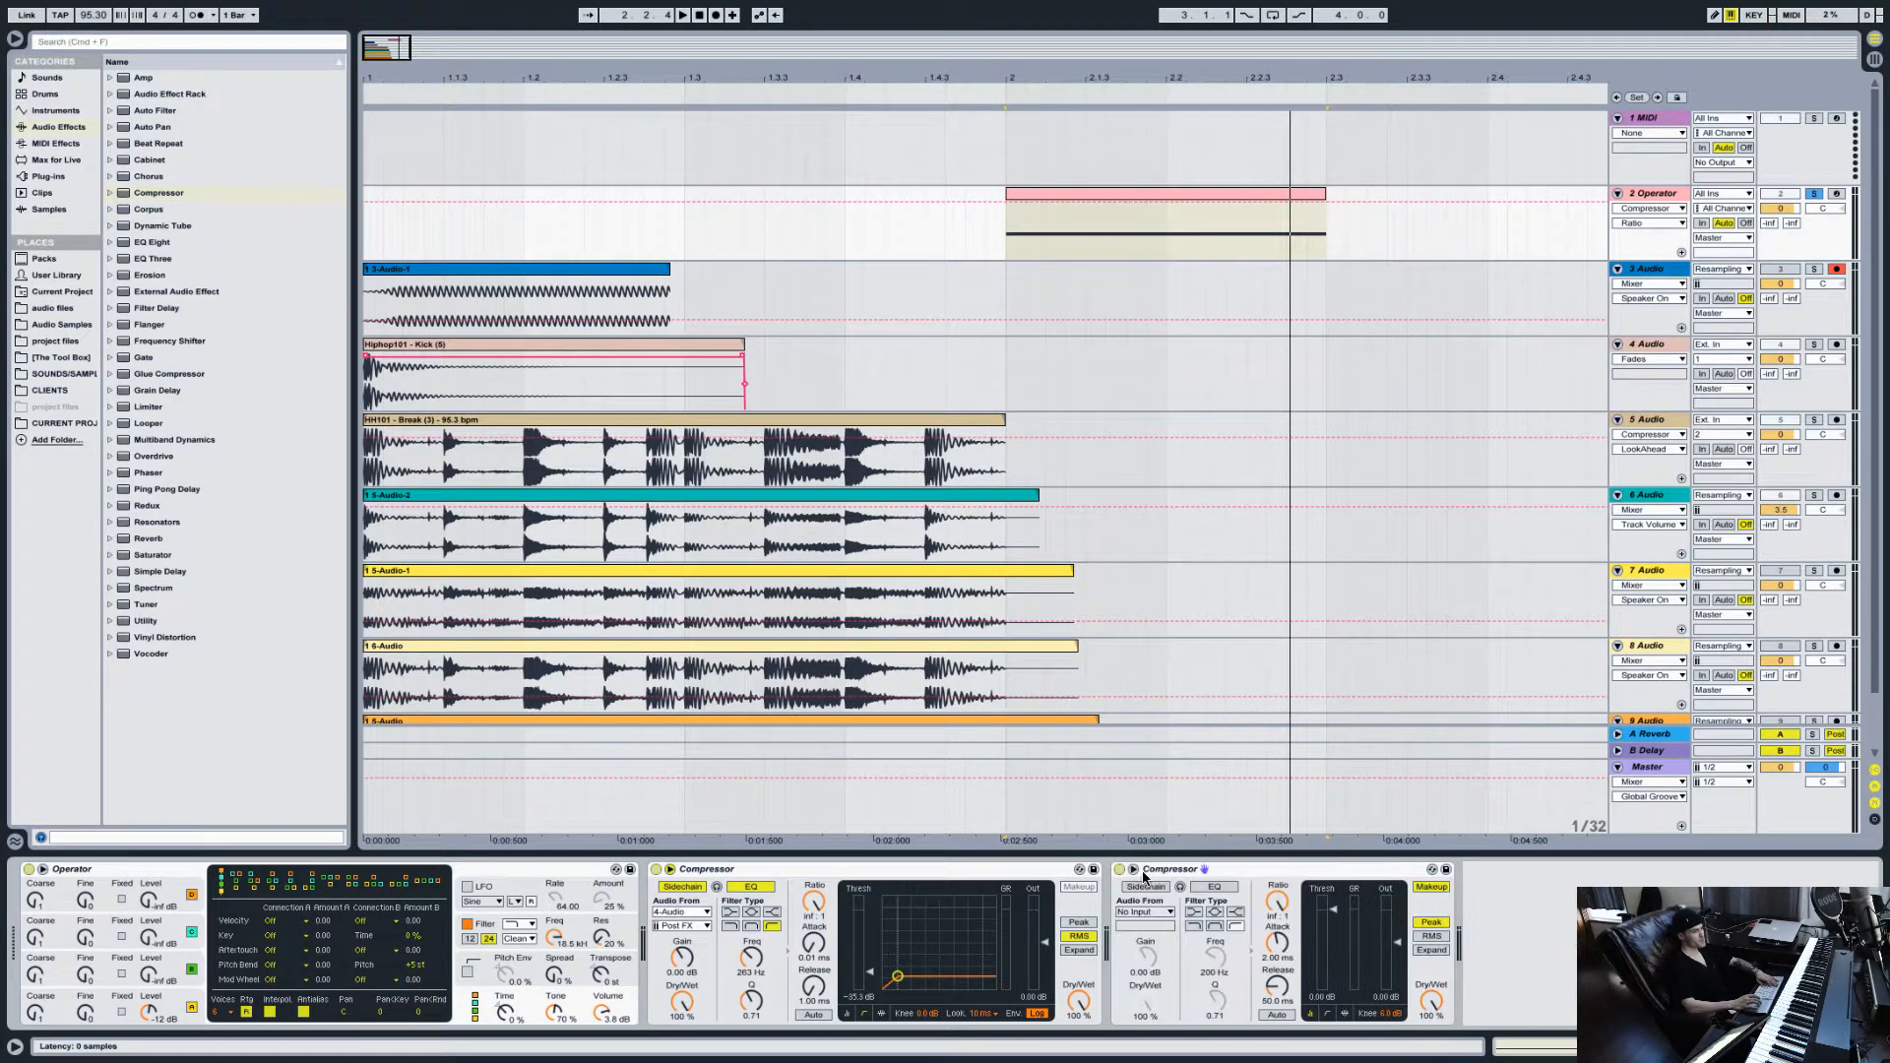
pyautogui.moveTo(1285, 955); pyautogui.dragTo(1277, 1053)
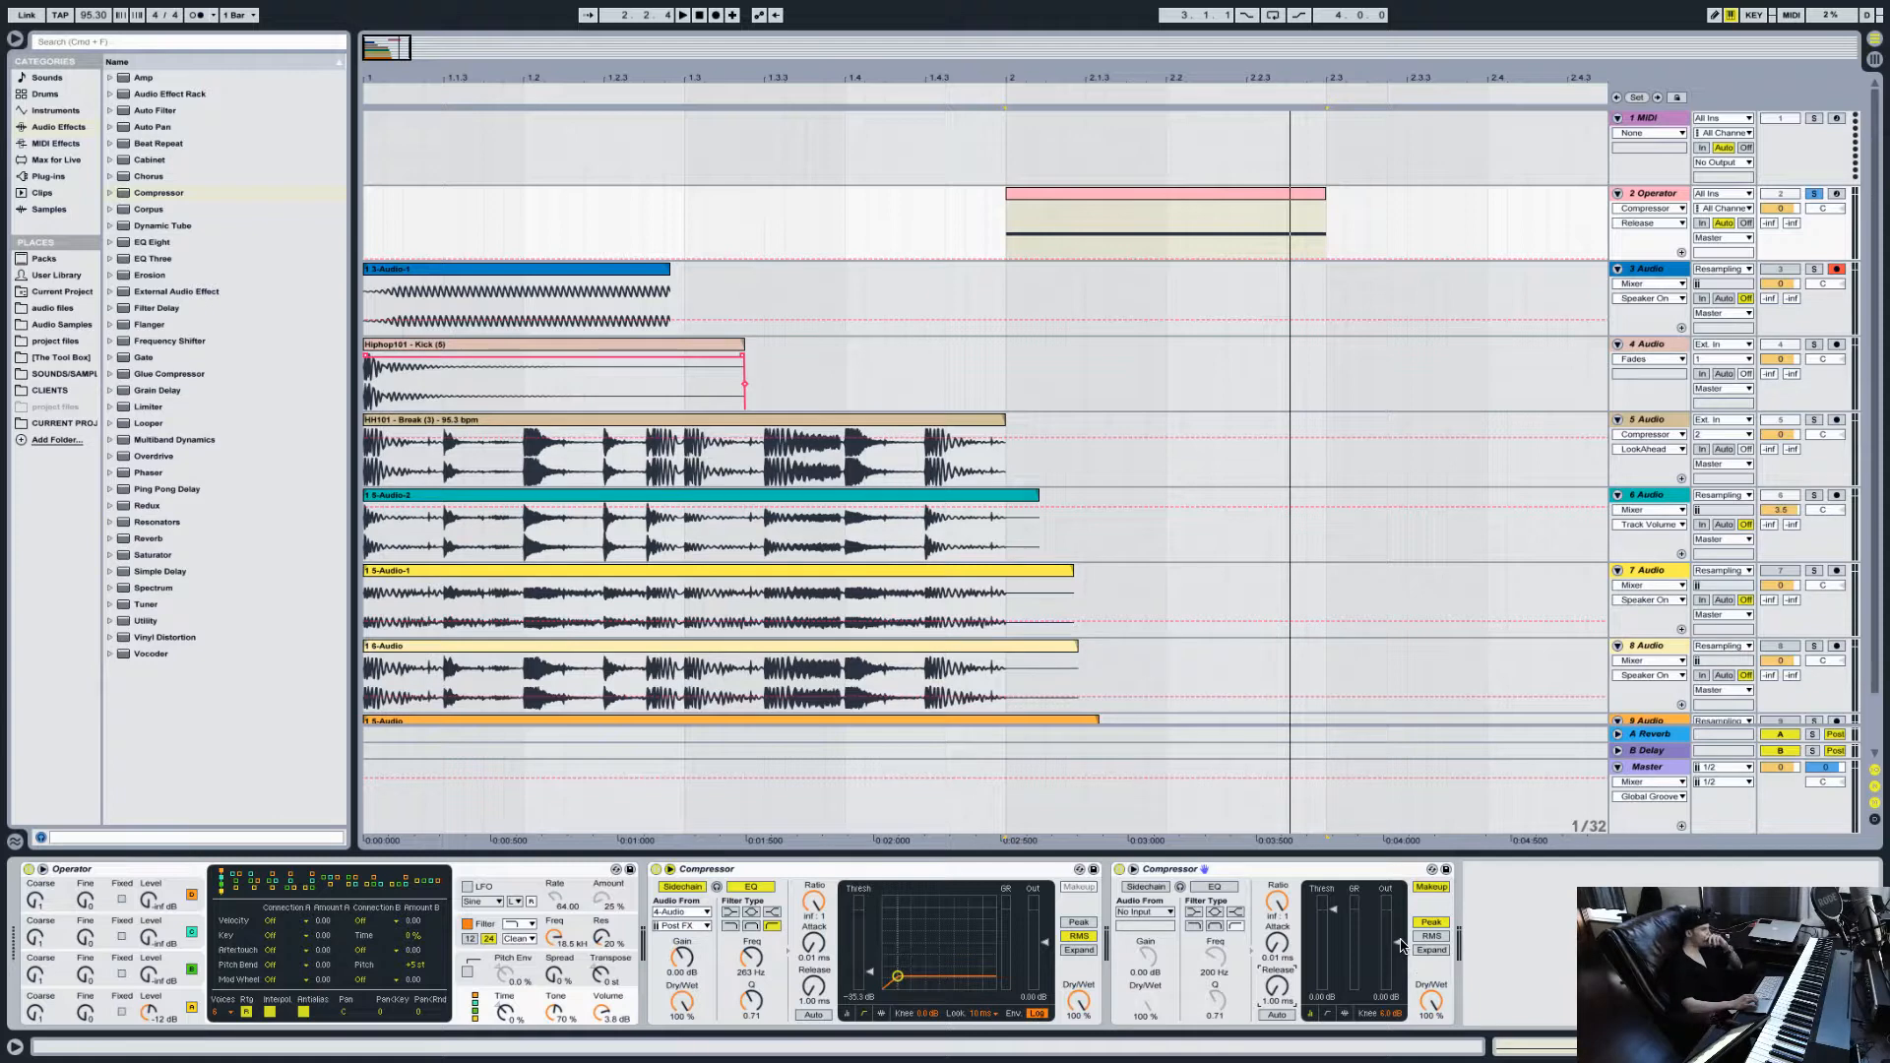
# Step: Show the second Compressor's transfer curve, set its knee to 0.0 dB and threshold to about -40 dB, and audition the note
pyautogui.click(1335, 1016)
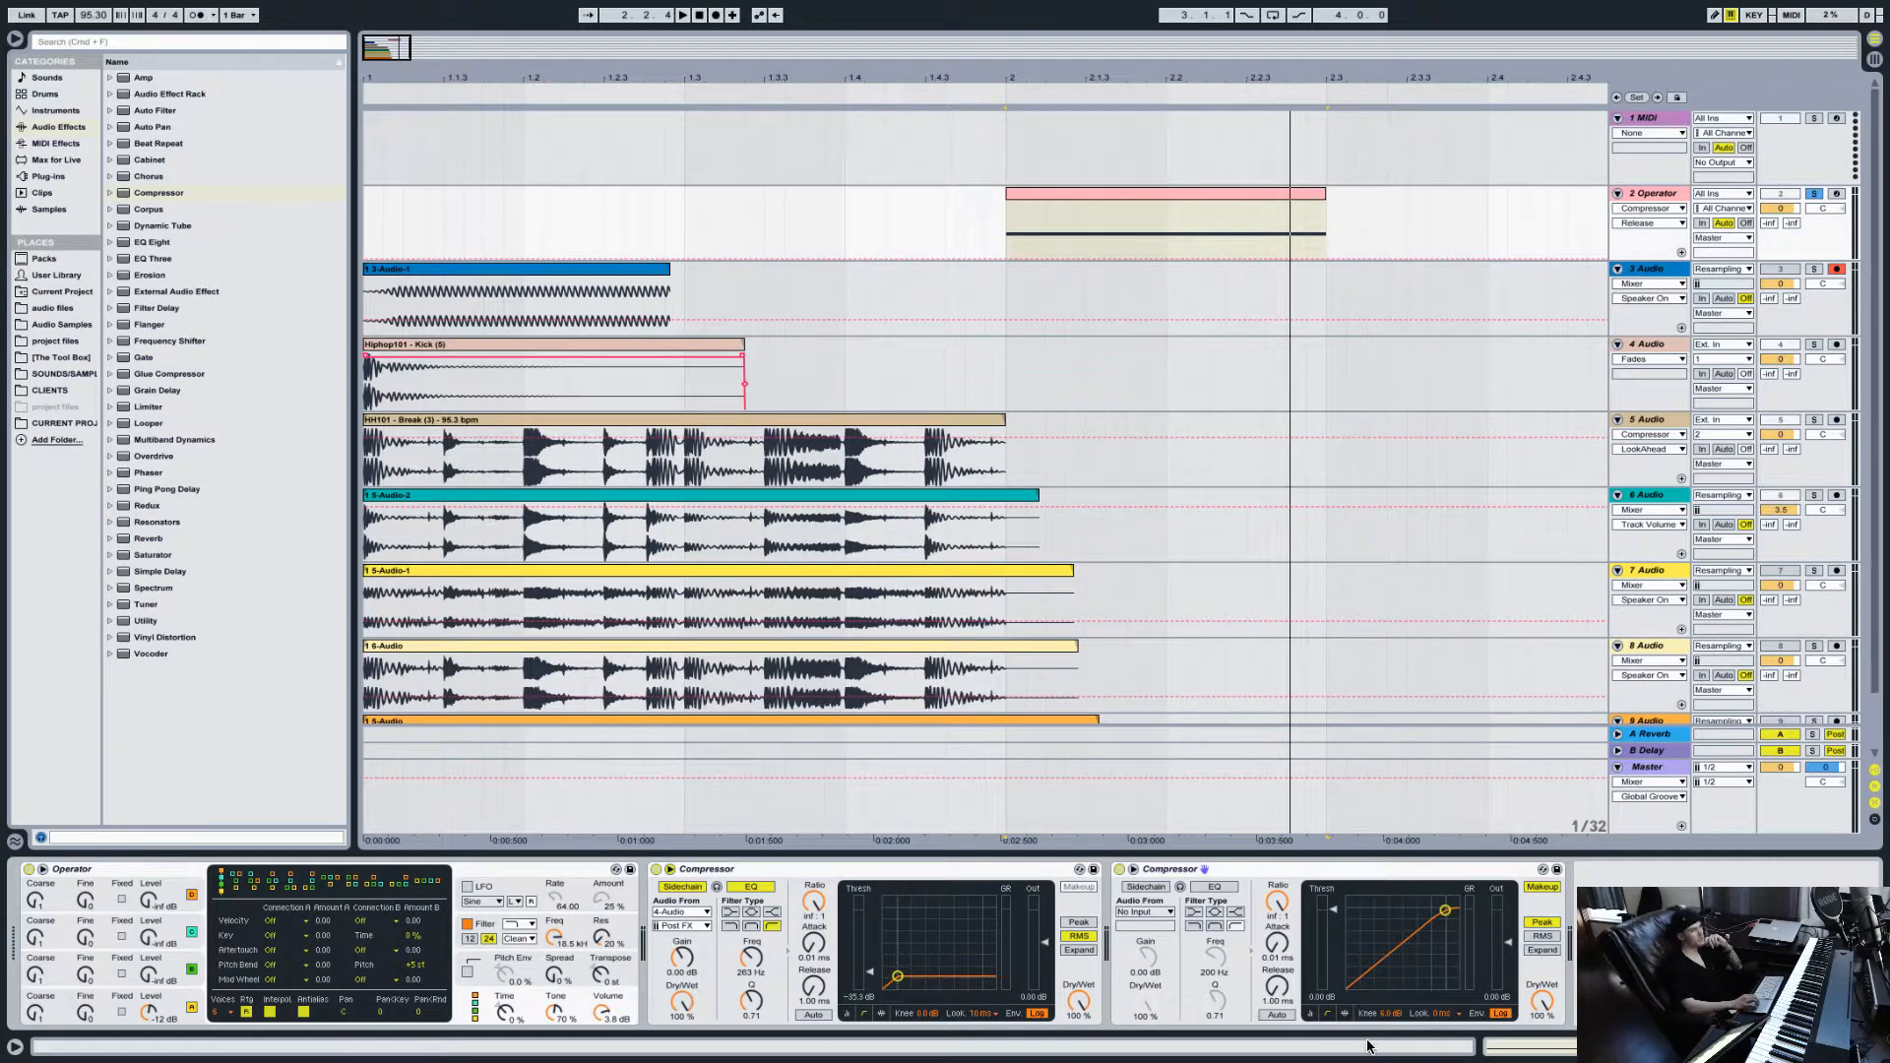
pyautogui.click(1382, 1015)
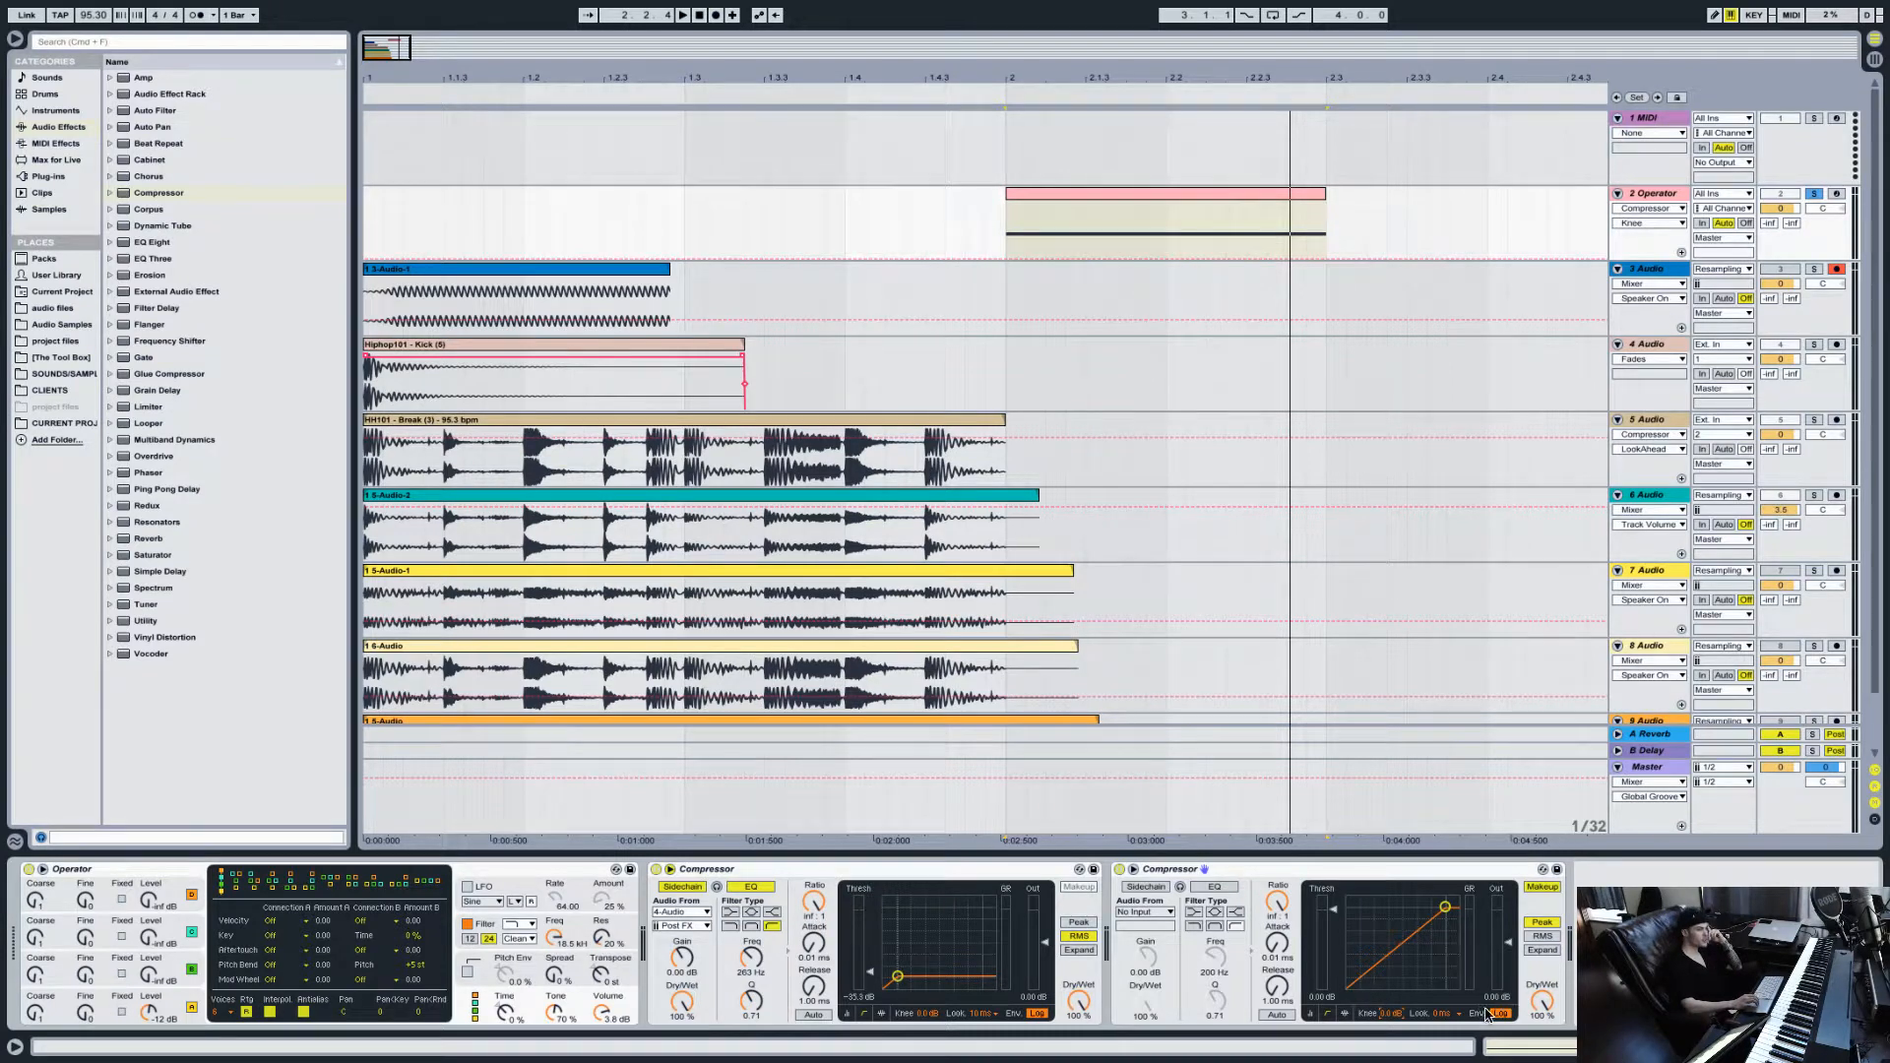
pyautogui.moveTo(1336, 935); pyautogui.dragTo(1333, 976)
pyautogui.press('space')
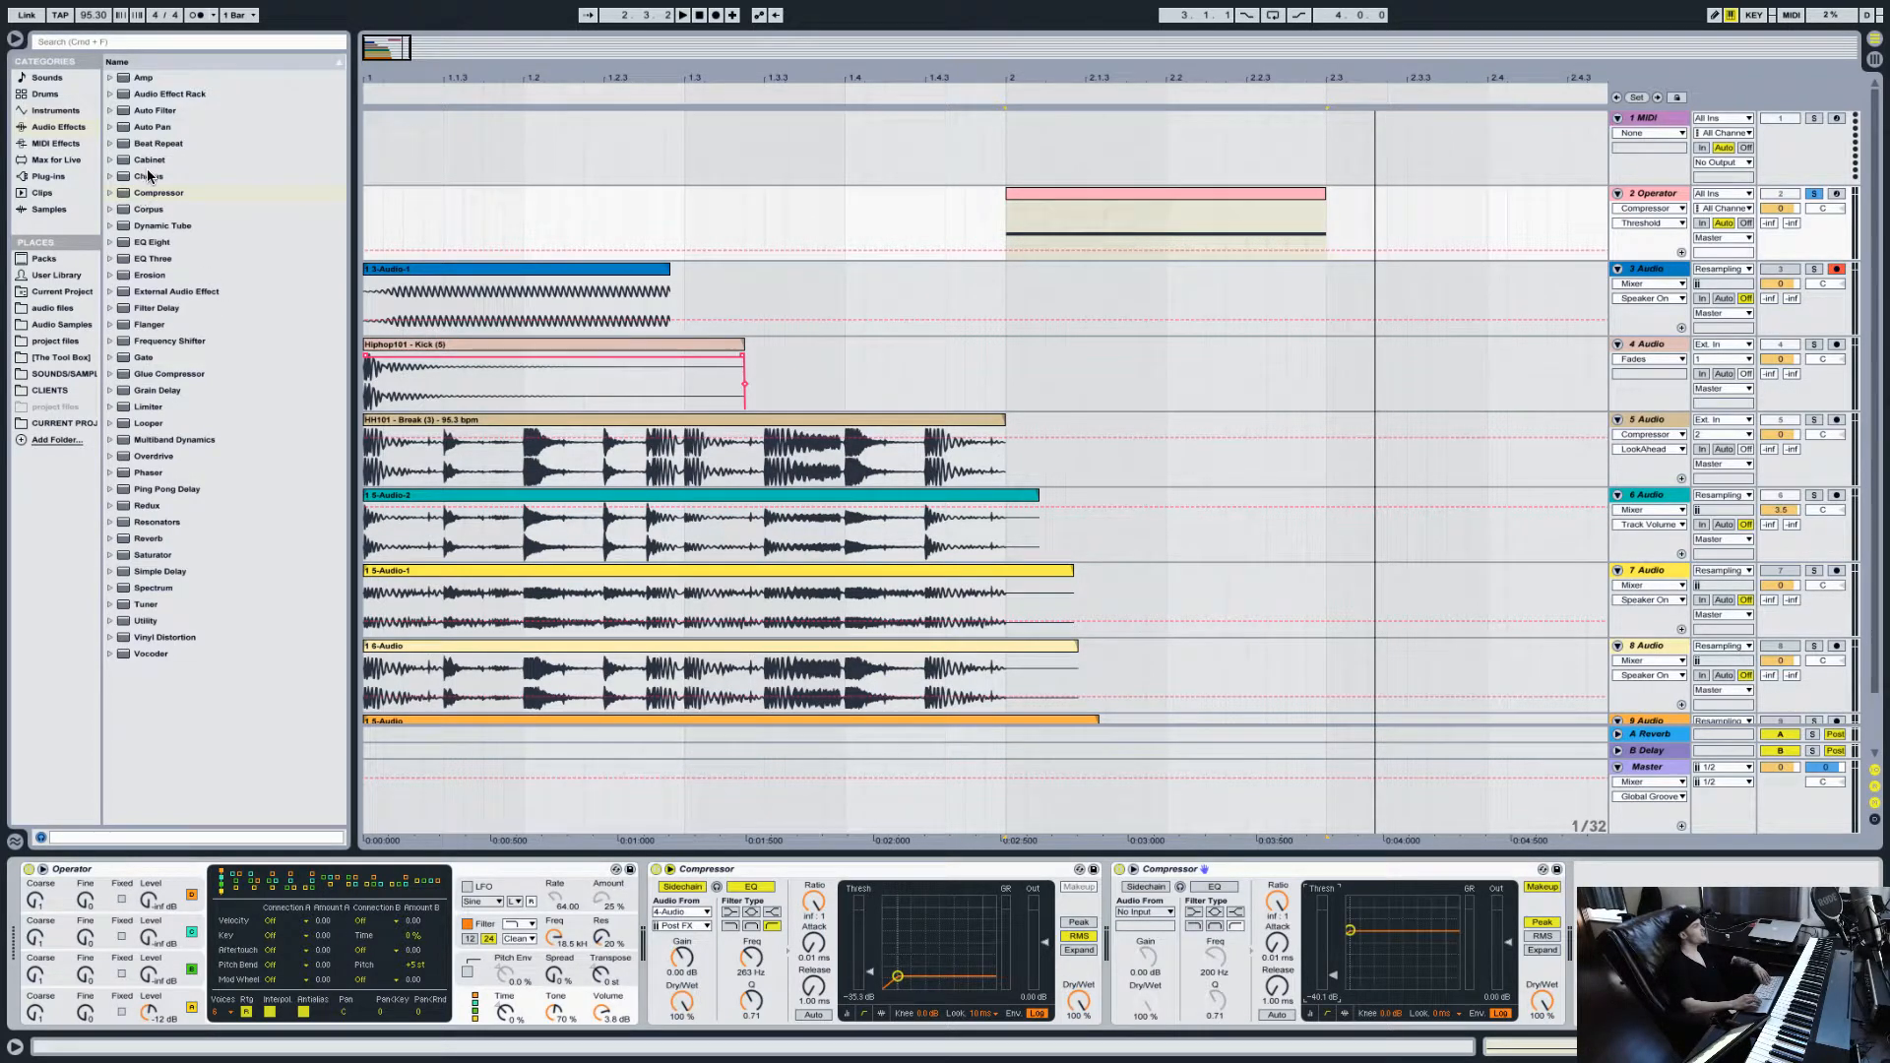
# Step: Add a Glue Compressor at the chain's end and map A to alternately activate it and the second Compressor
pyautogui.moveTo(143, 382)
pyautogui.mouseDown()
pyautogui.moveTo(1479, 932)
pyautogui.moveTo(1575, 944)
pyautogui.mouseUp()
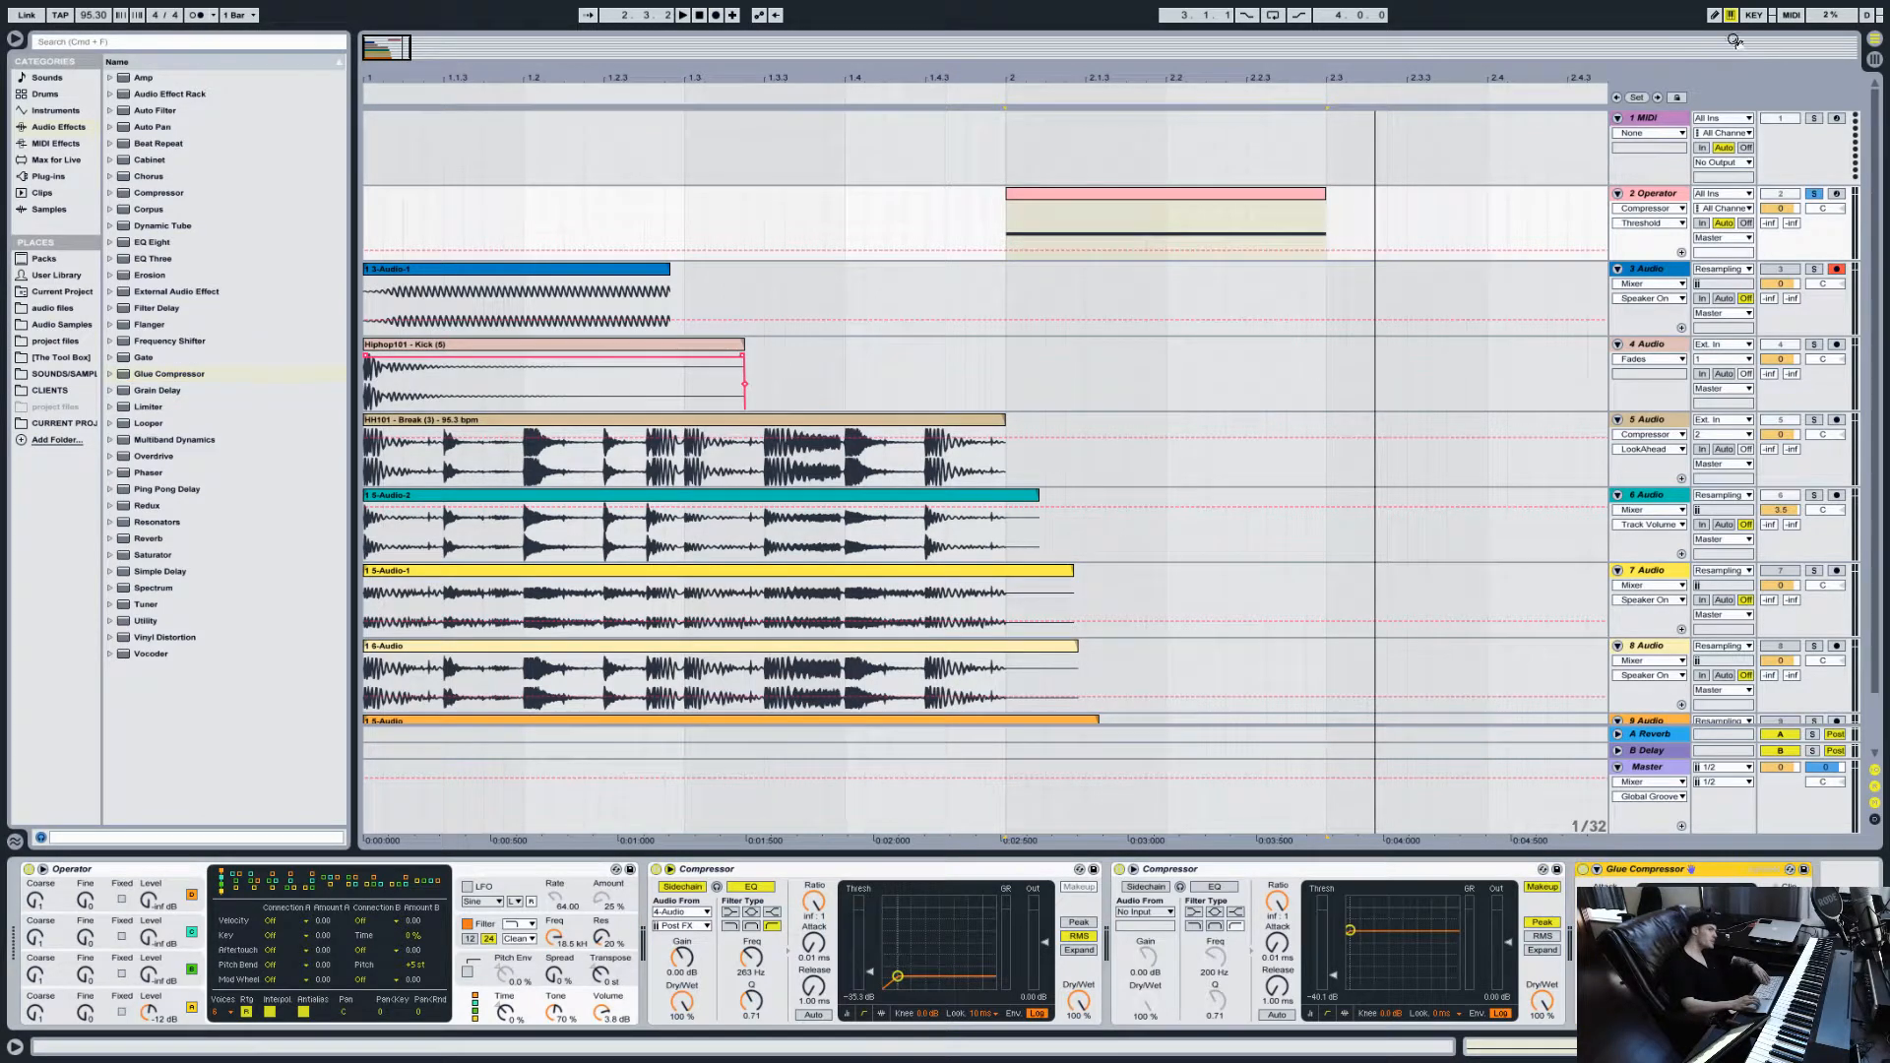
pyautogui.click(1754, 15)
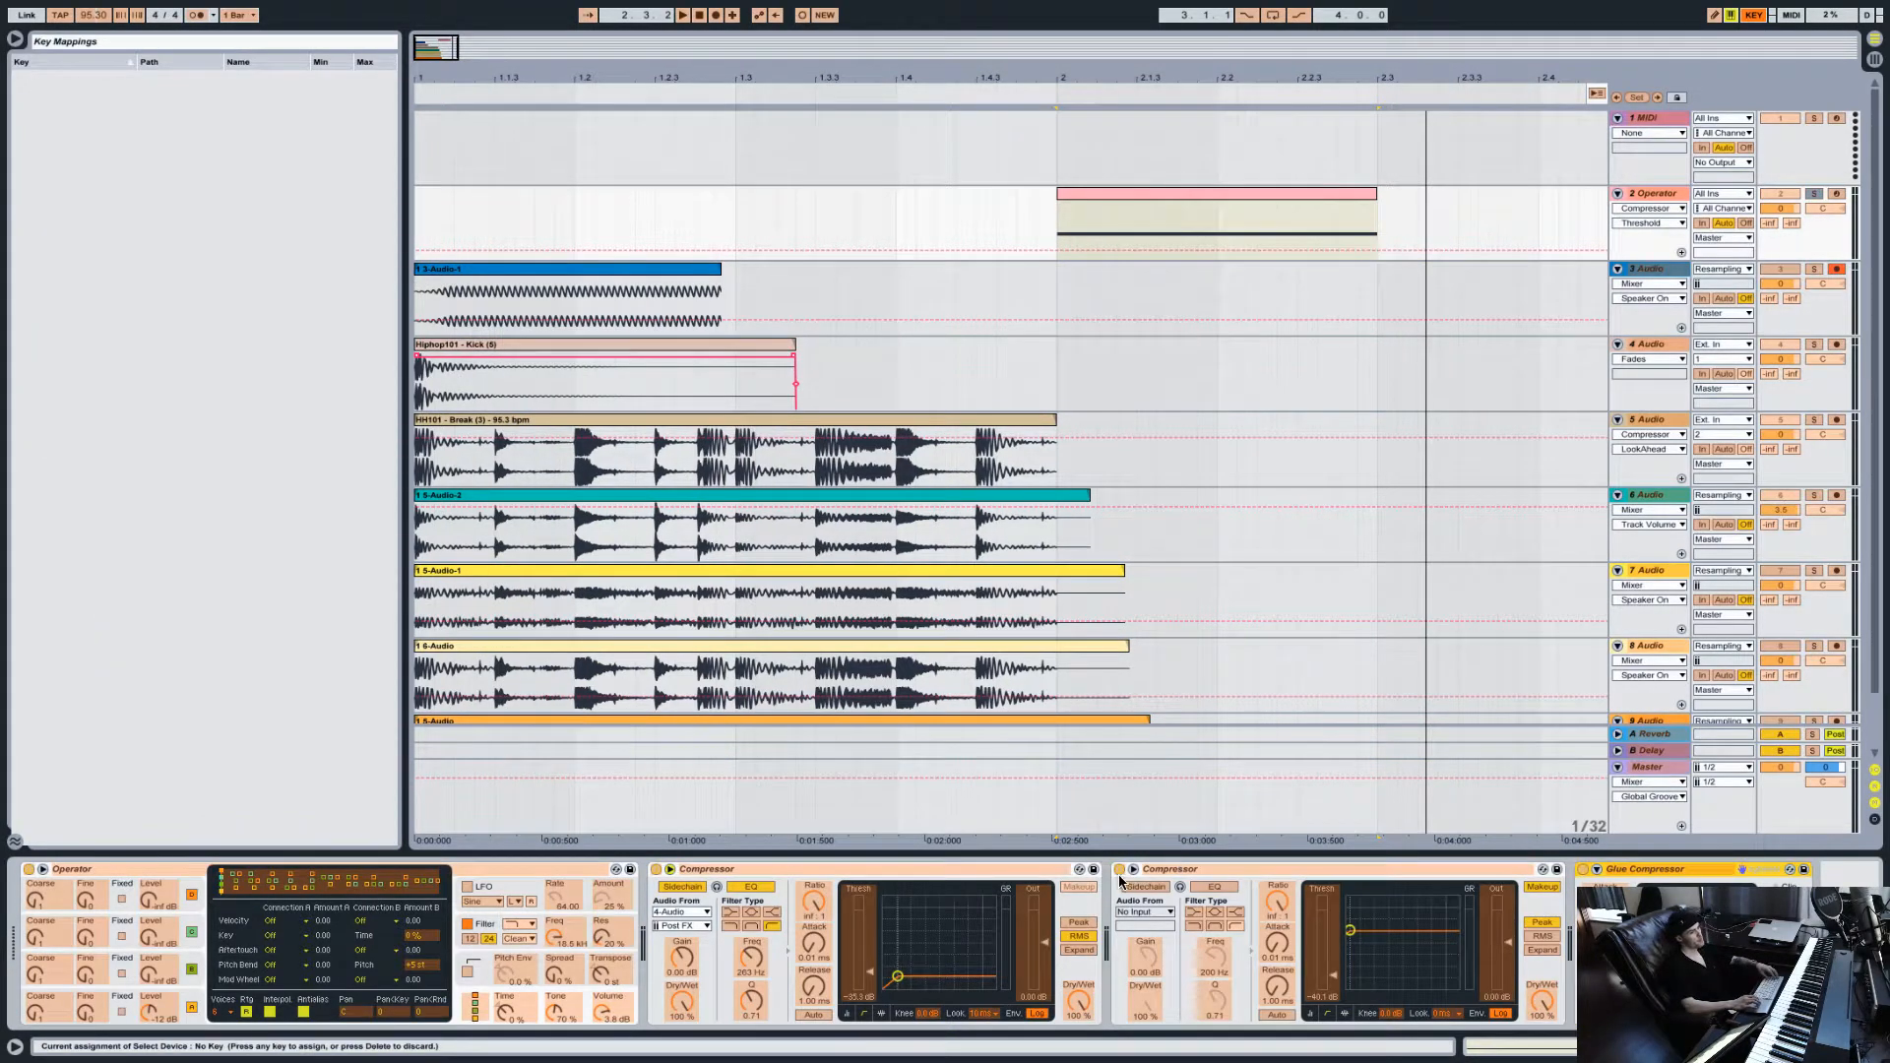
pyautogui.press('a')
pyautogui.click(1583, 869)
pyautogui.press('a')
pyautogui.press('super+k')
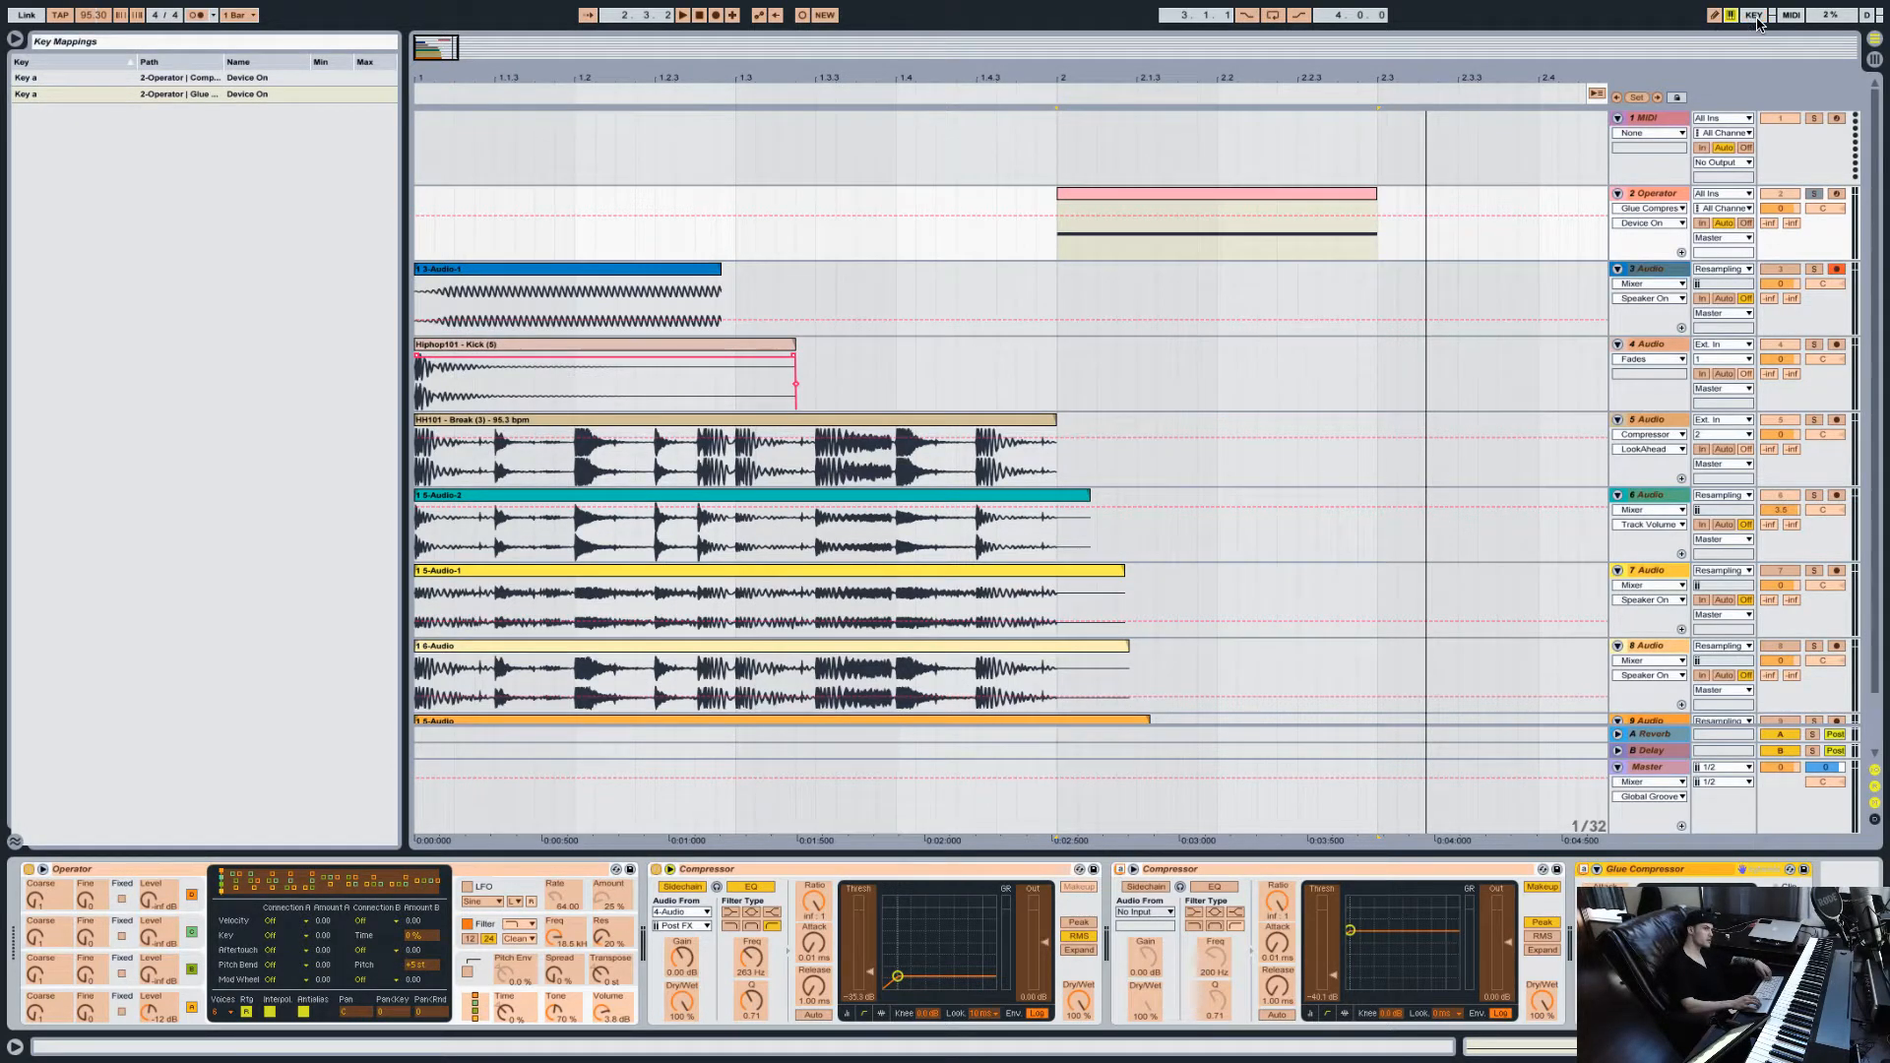
pyautogui.click(1584, 870)
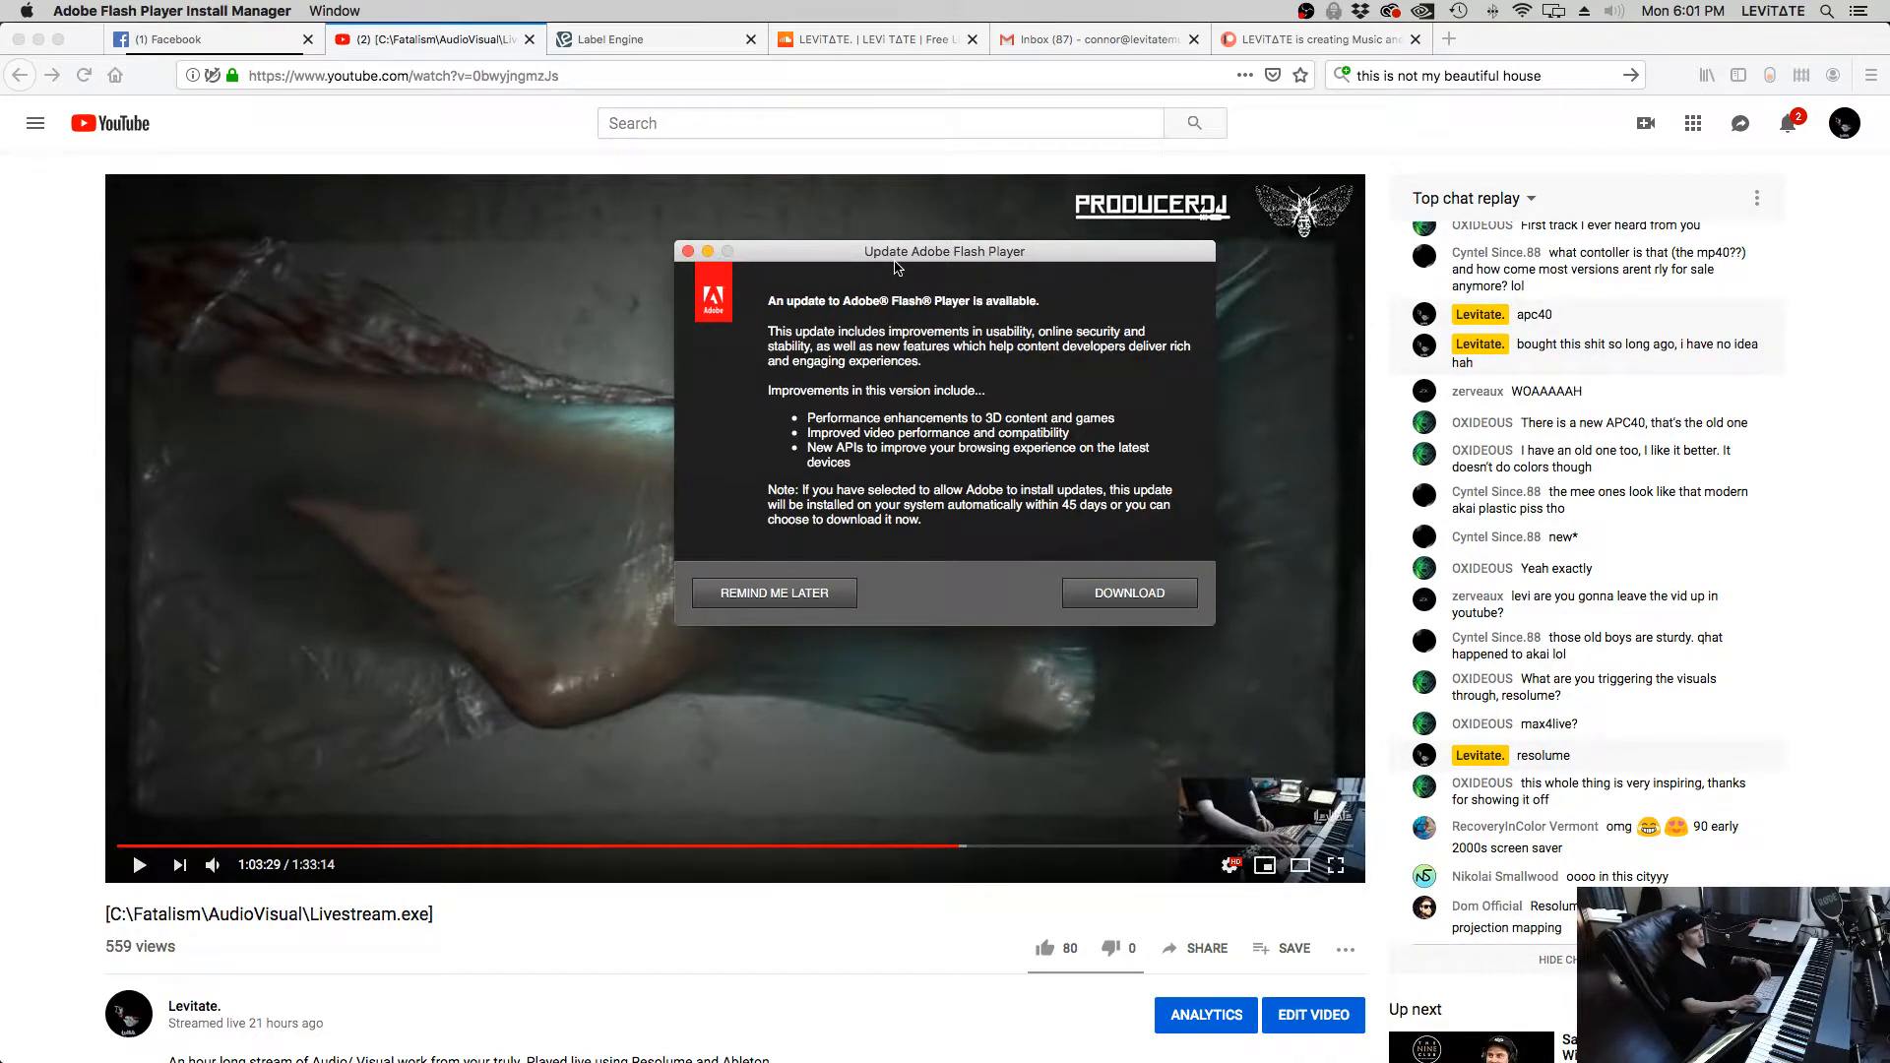
# Step: Postpone the Adobe Flash Player update and switch back to Ableton Live
pyautogui.click(777, 594)
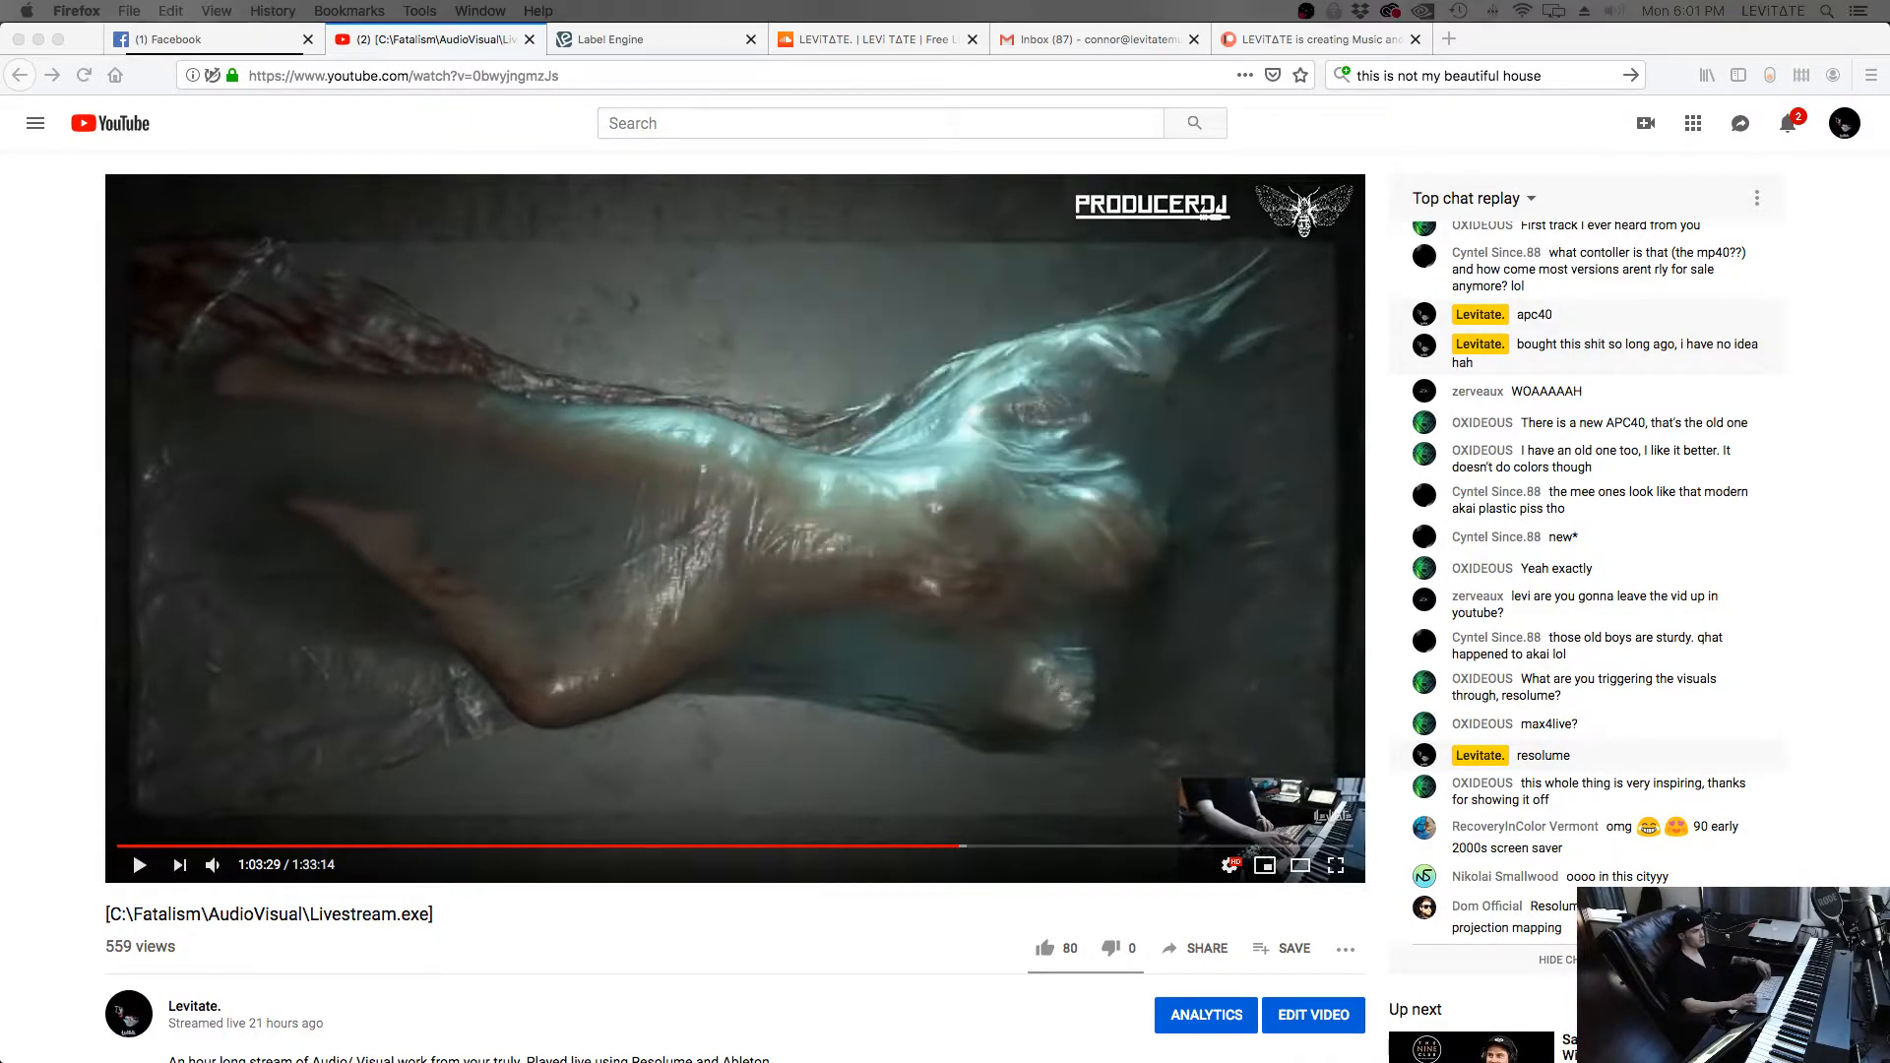
pyautogui.click(1120, 1029)
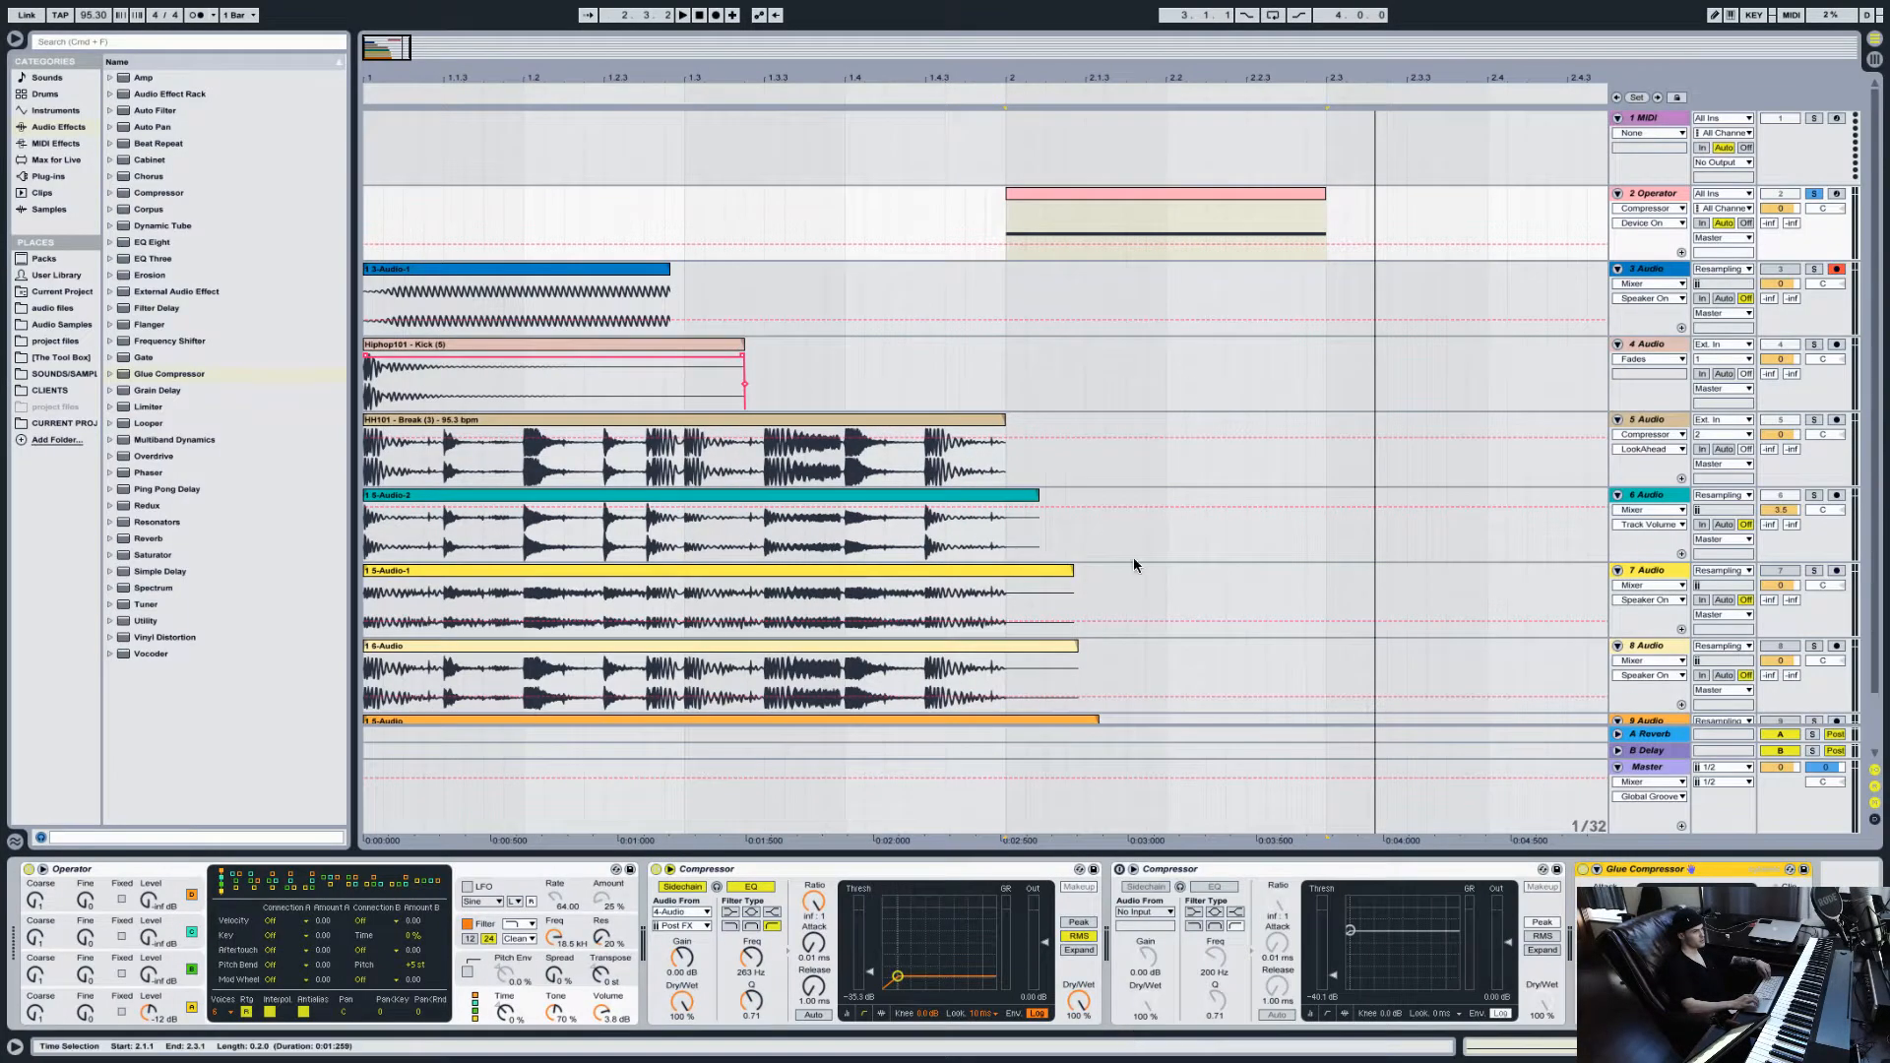
# Step: Test the mapped compressor switching, then adjust the Glue Compressor's threshold, attack, release, ratio and peak clipping and audition the note
pyautogui.press('a')
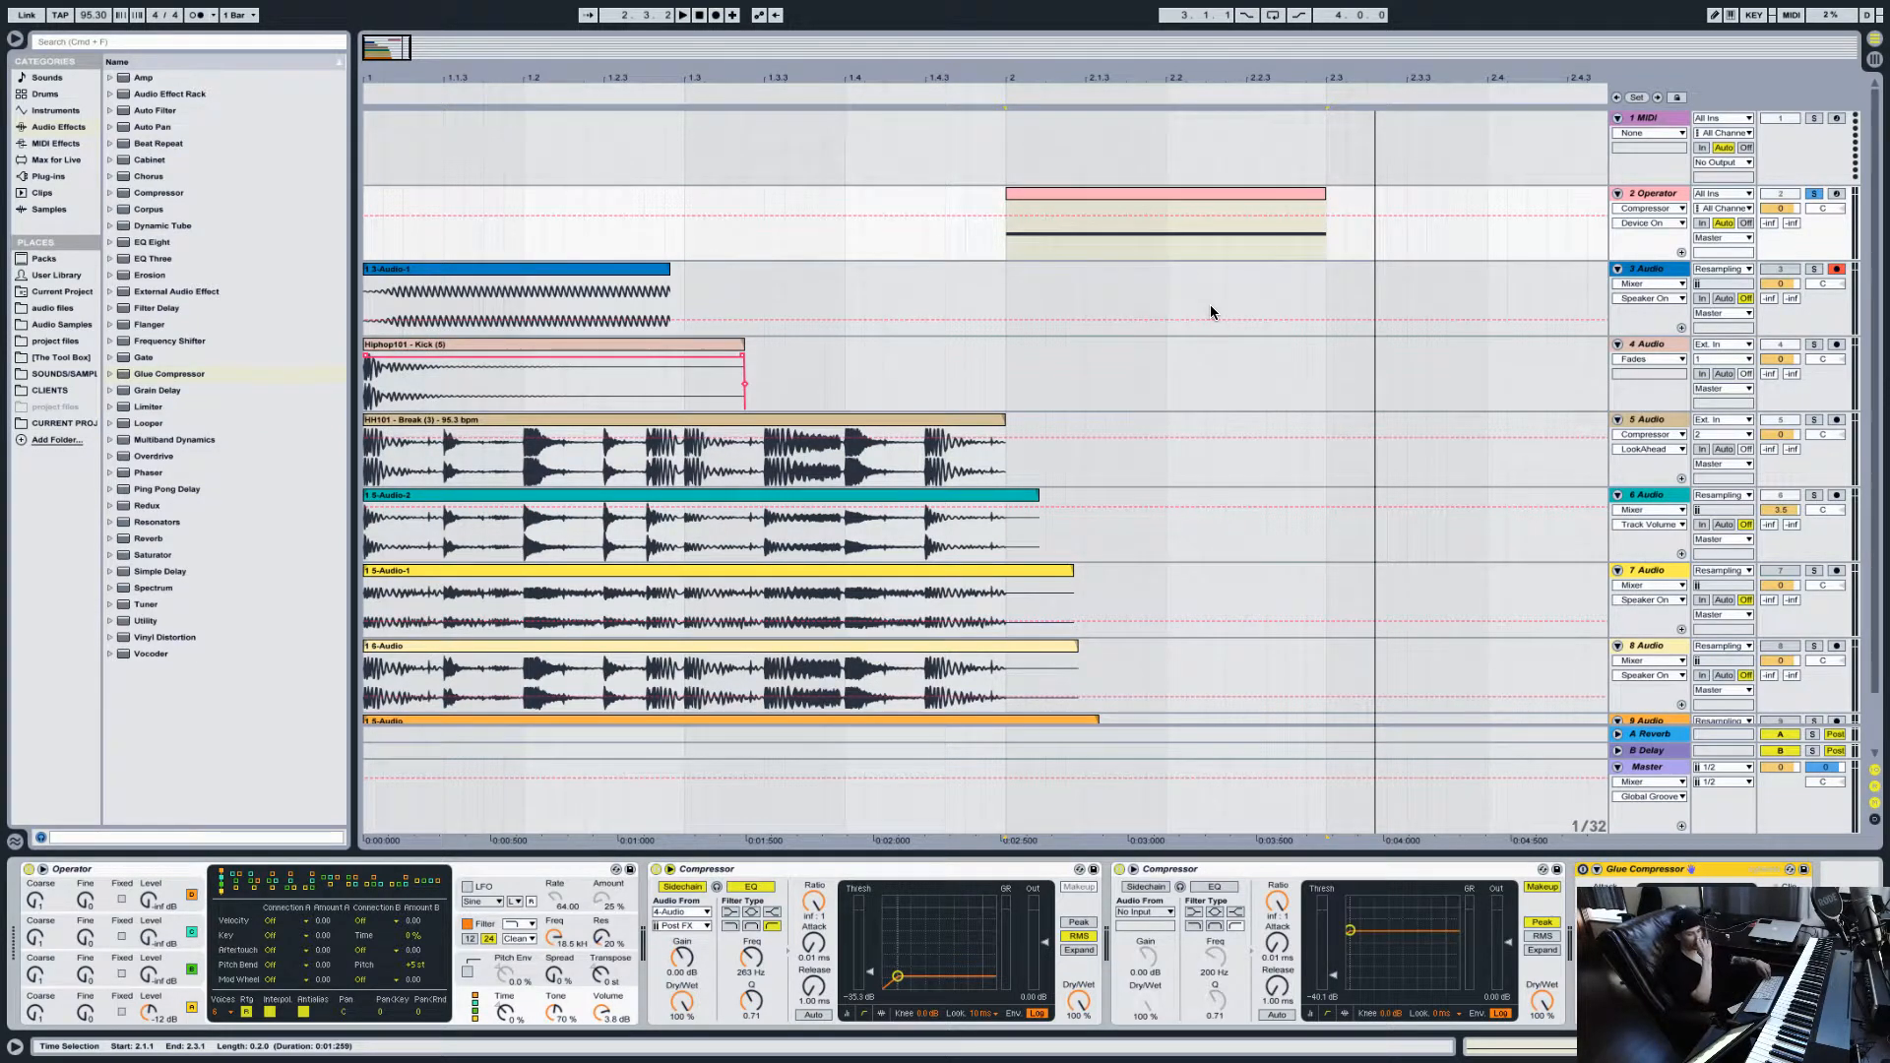
pyautogui.press('a')
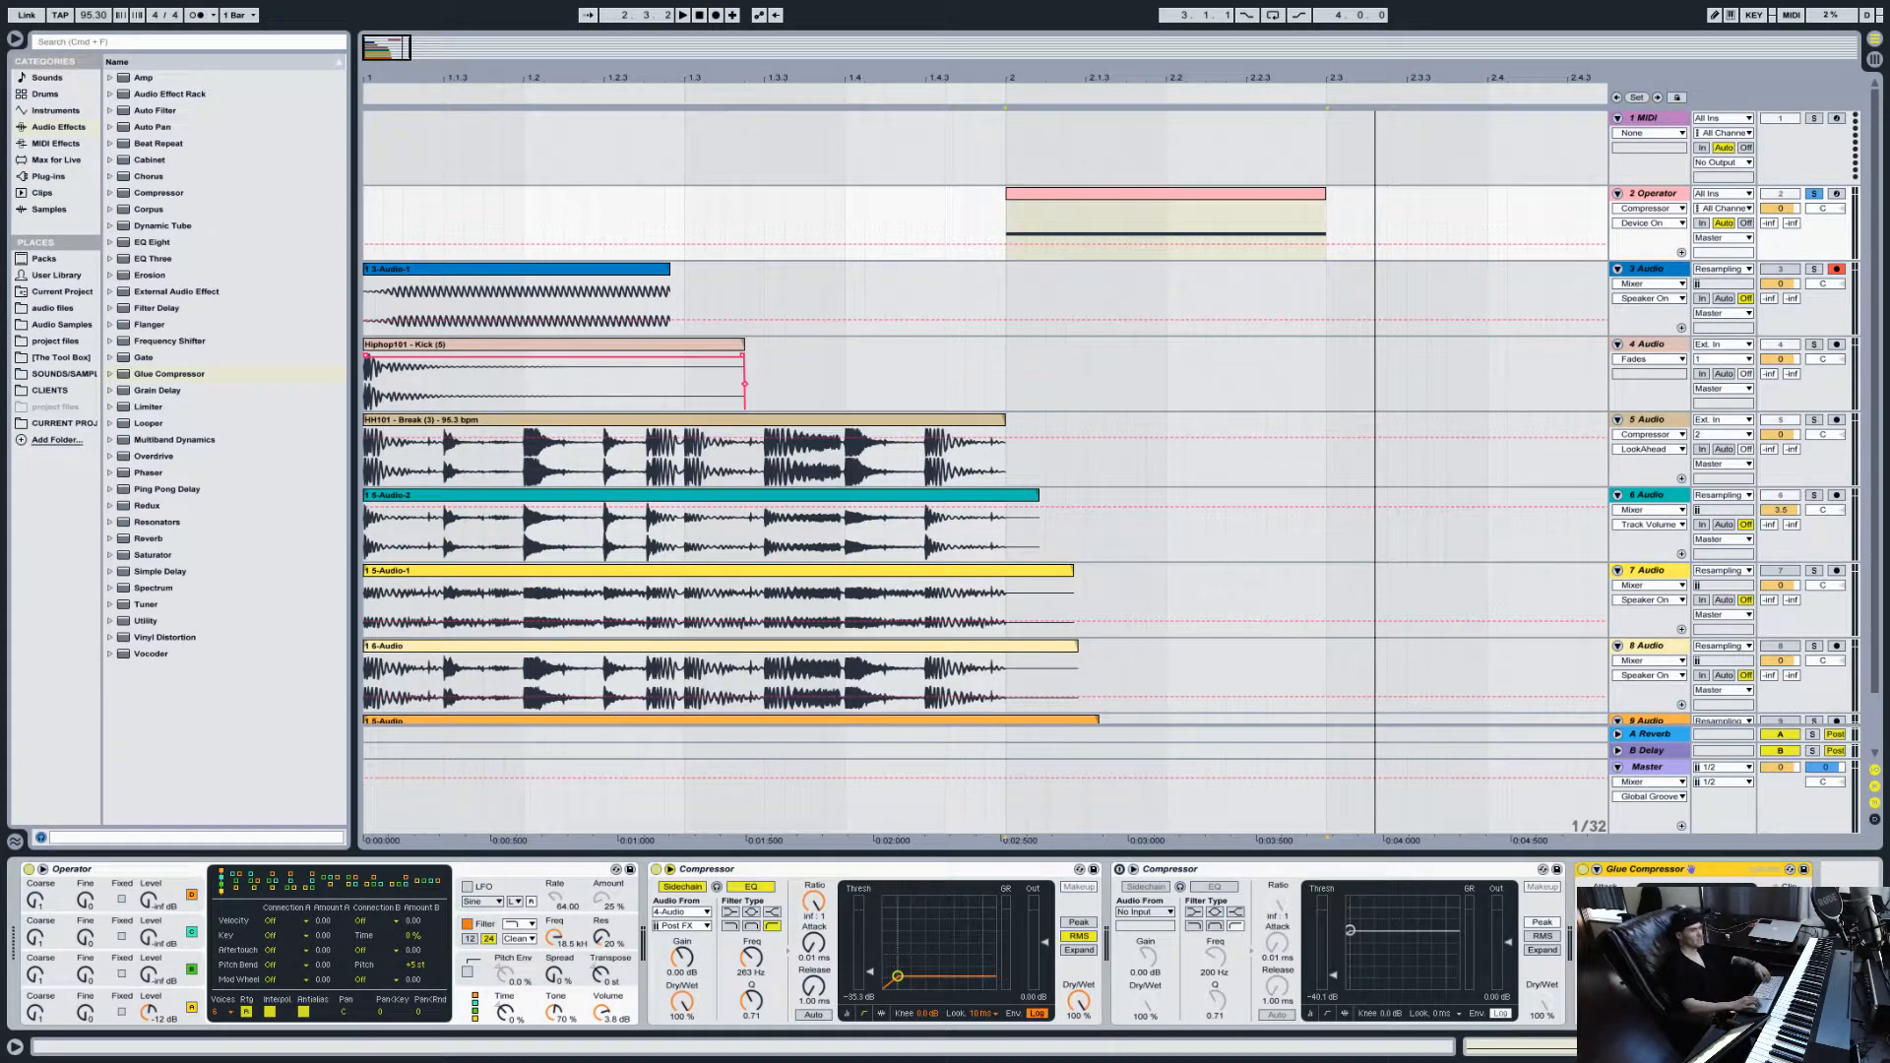
pyautogui.click(1664, 989)
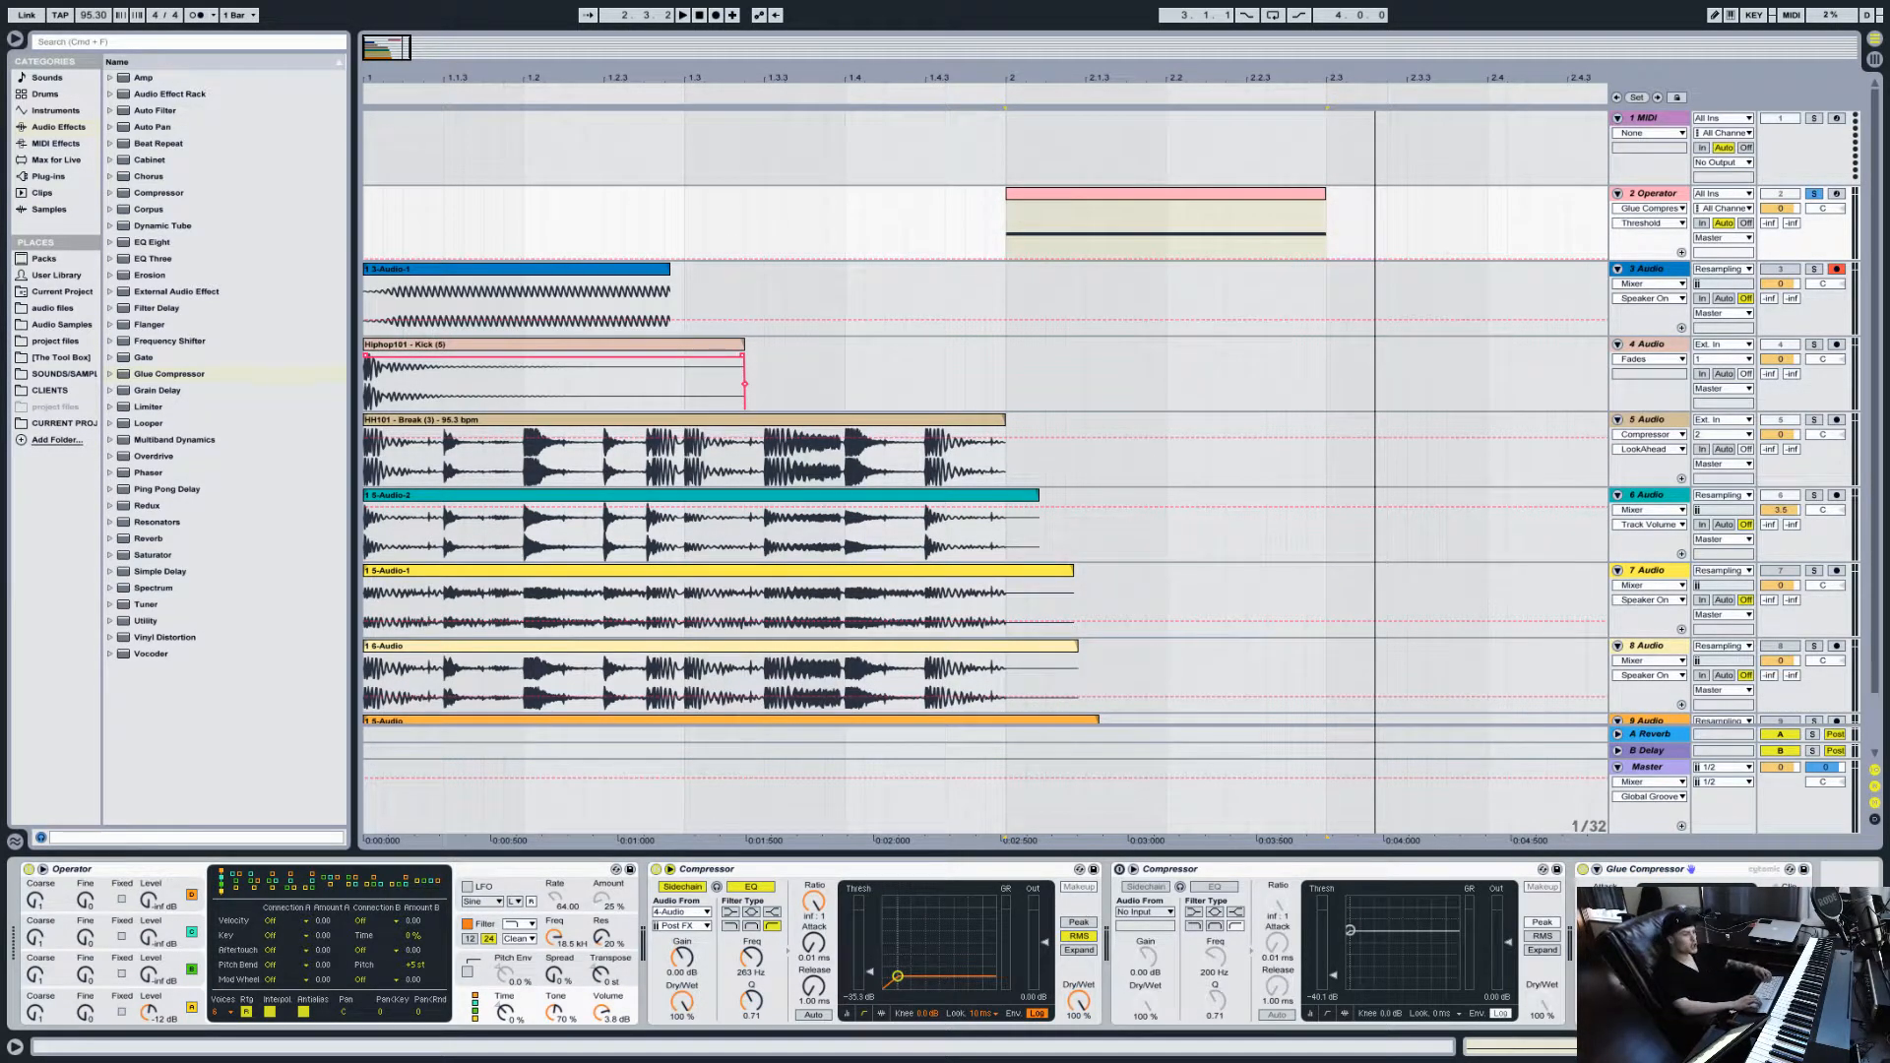
pyautogui.click(1604, 908)
pyautogui.click(1603, 954)
pyautogui.click(1604, 1000)
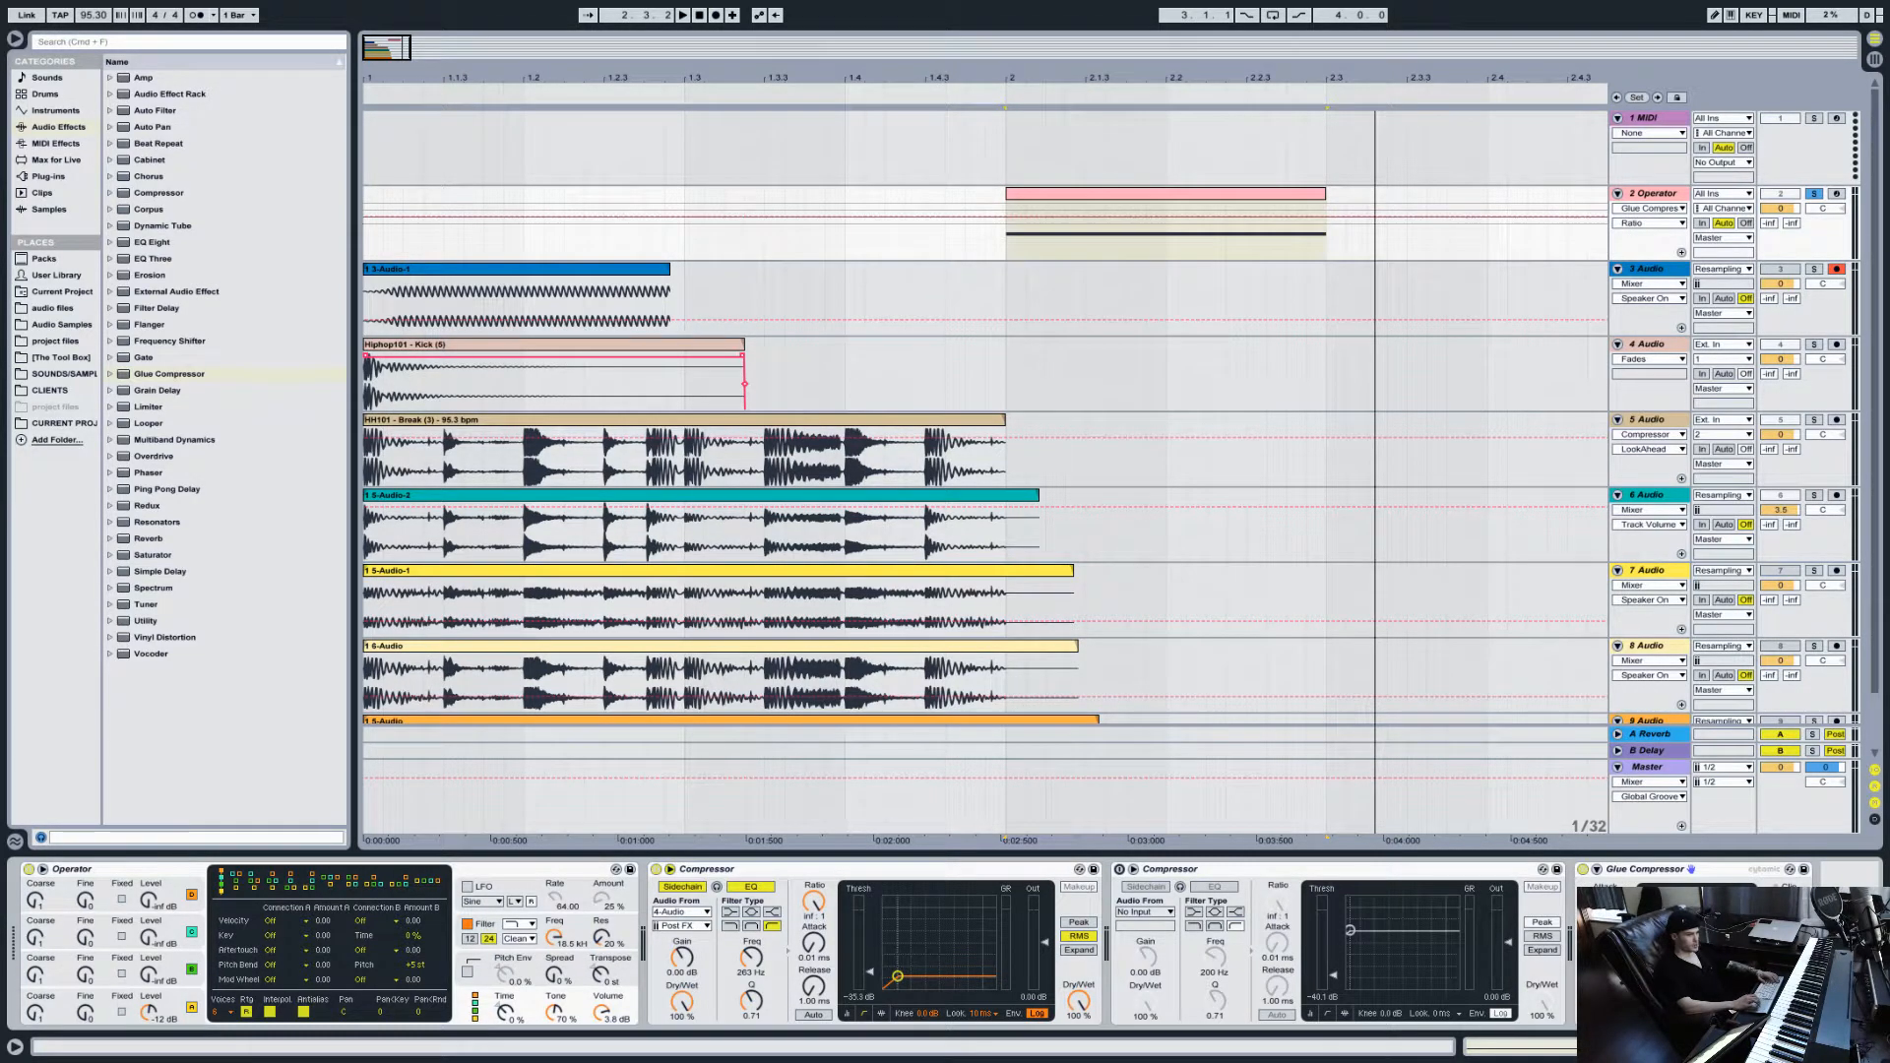
pyautogui.click(1787, 904)
pyautogui.press('space')
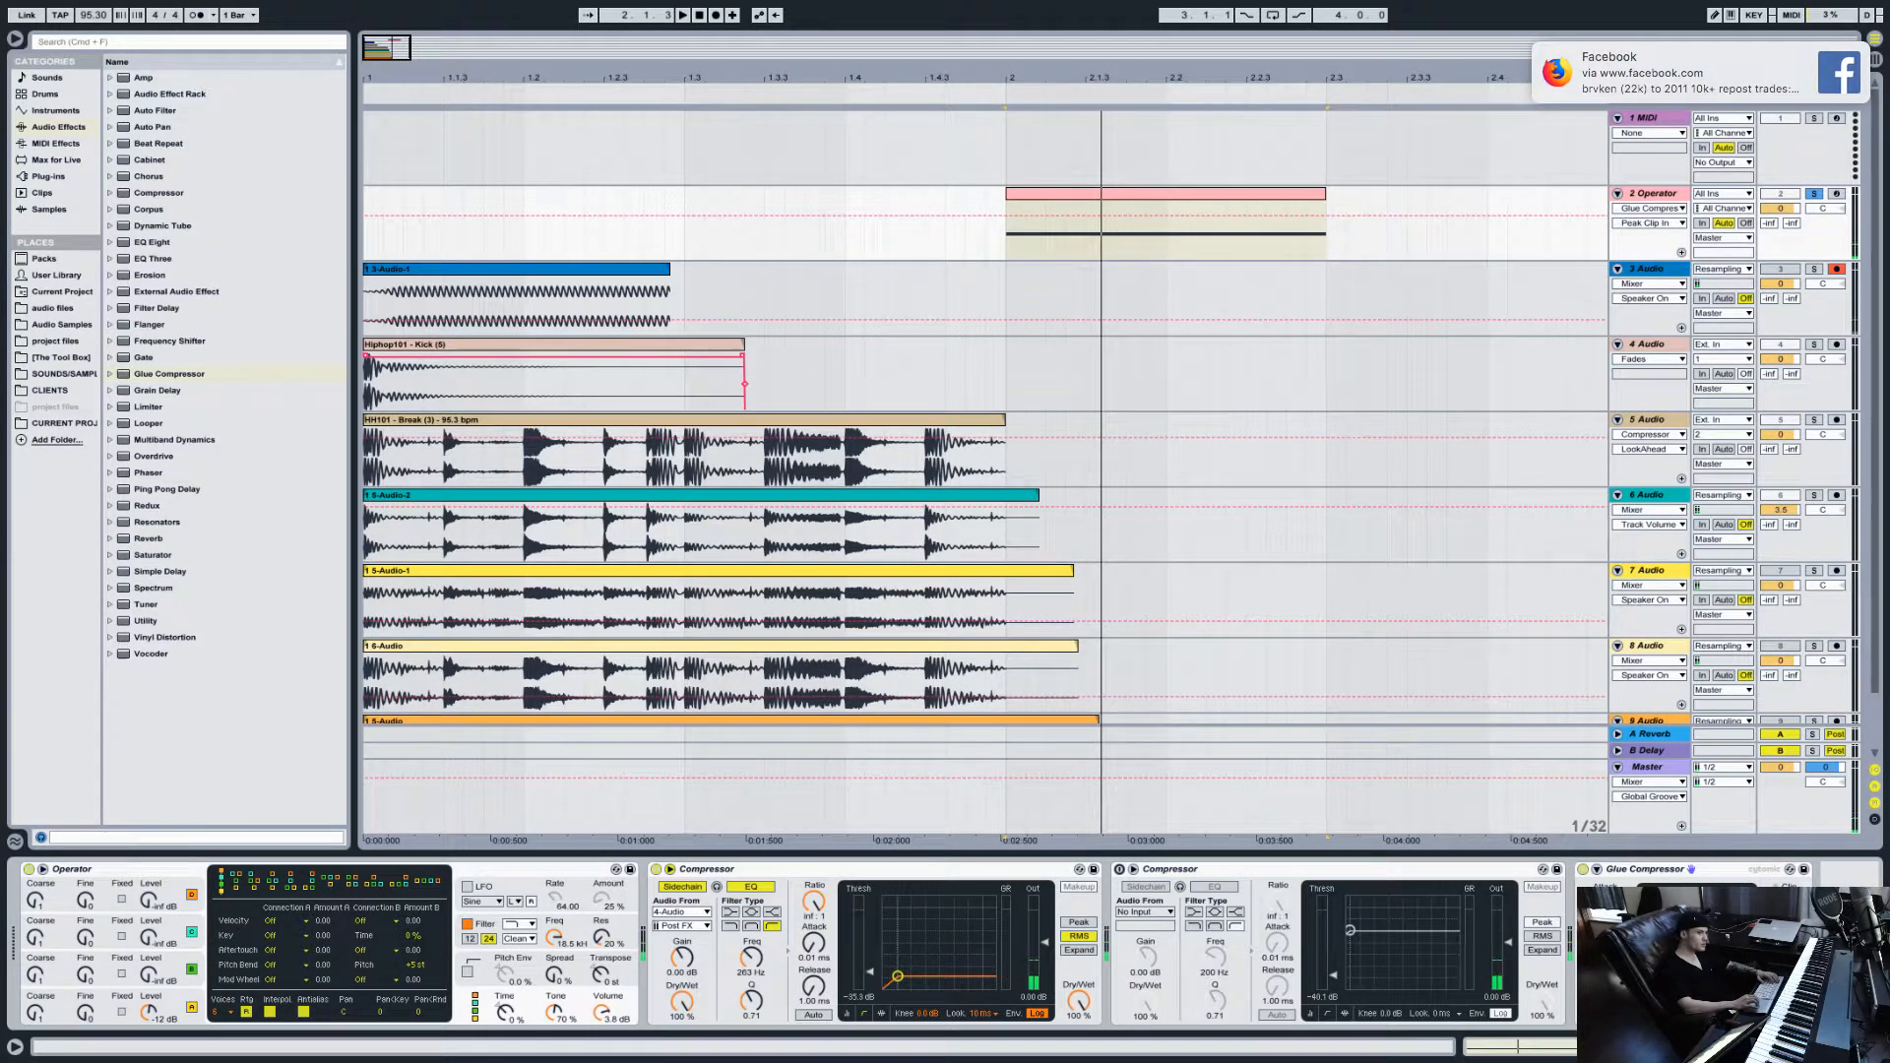
# Step: Adjust the Glue Compressor's makeup gain while repeatedly auditioning the bass note
pyautogui.moveTo(1787, 949); pyautogui.dragTo(1732, 974)
pyautogui.press('space')
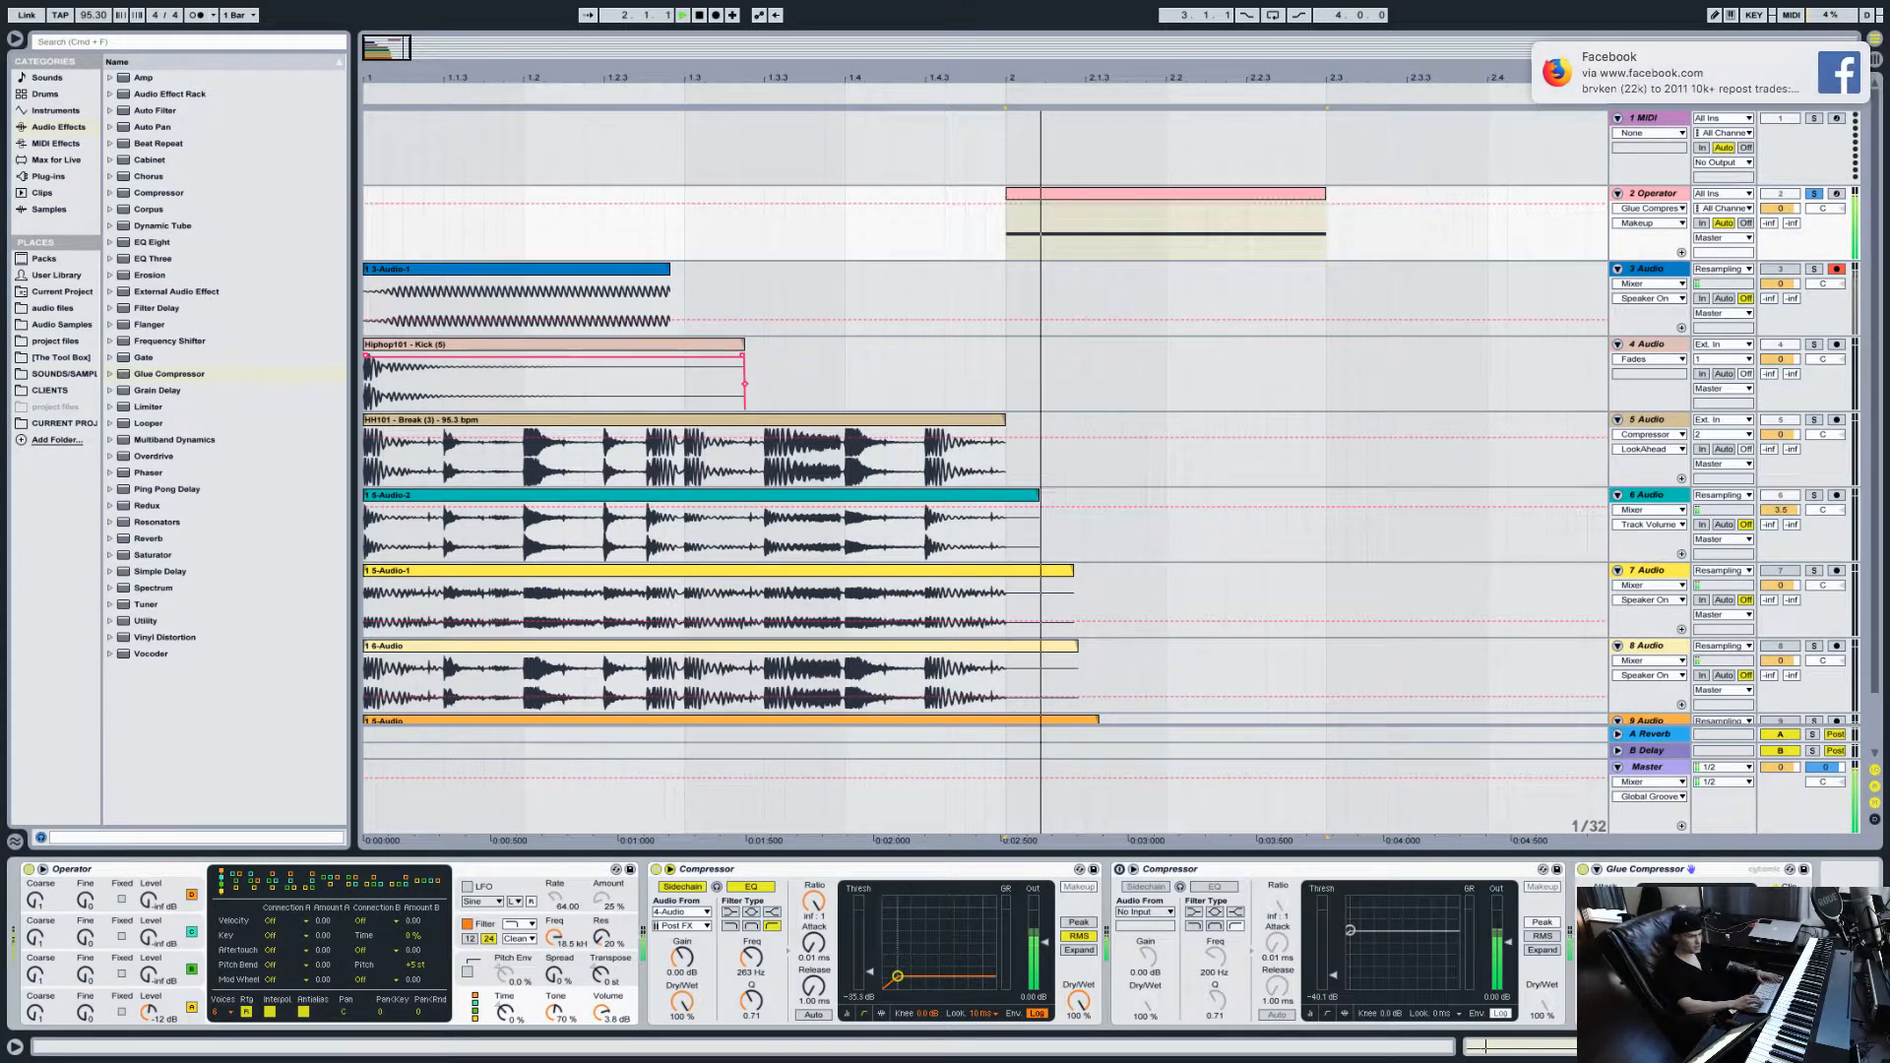
pyautogui.moveTo(1788, 998); pyautogui.dragTo(1729, 1053)
pyautogui.press('space')
pyautogui.press('space')
pyautogui.press('space')
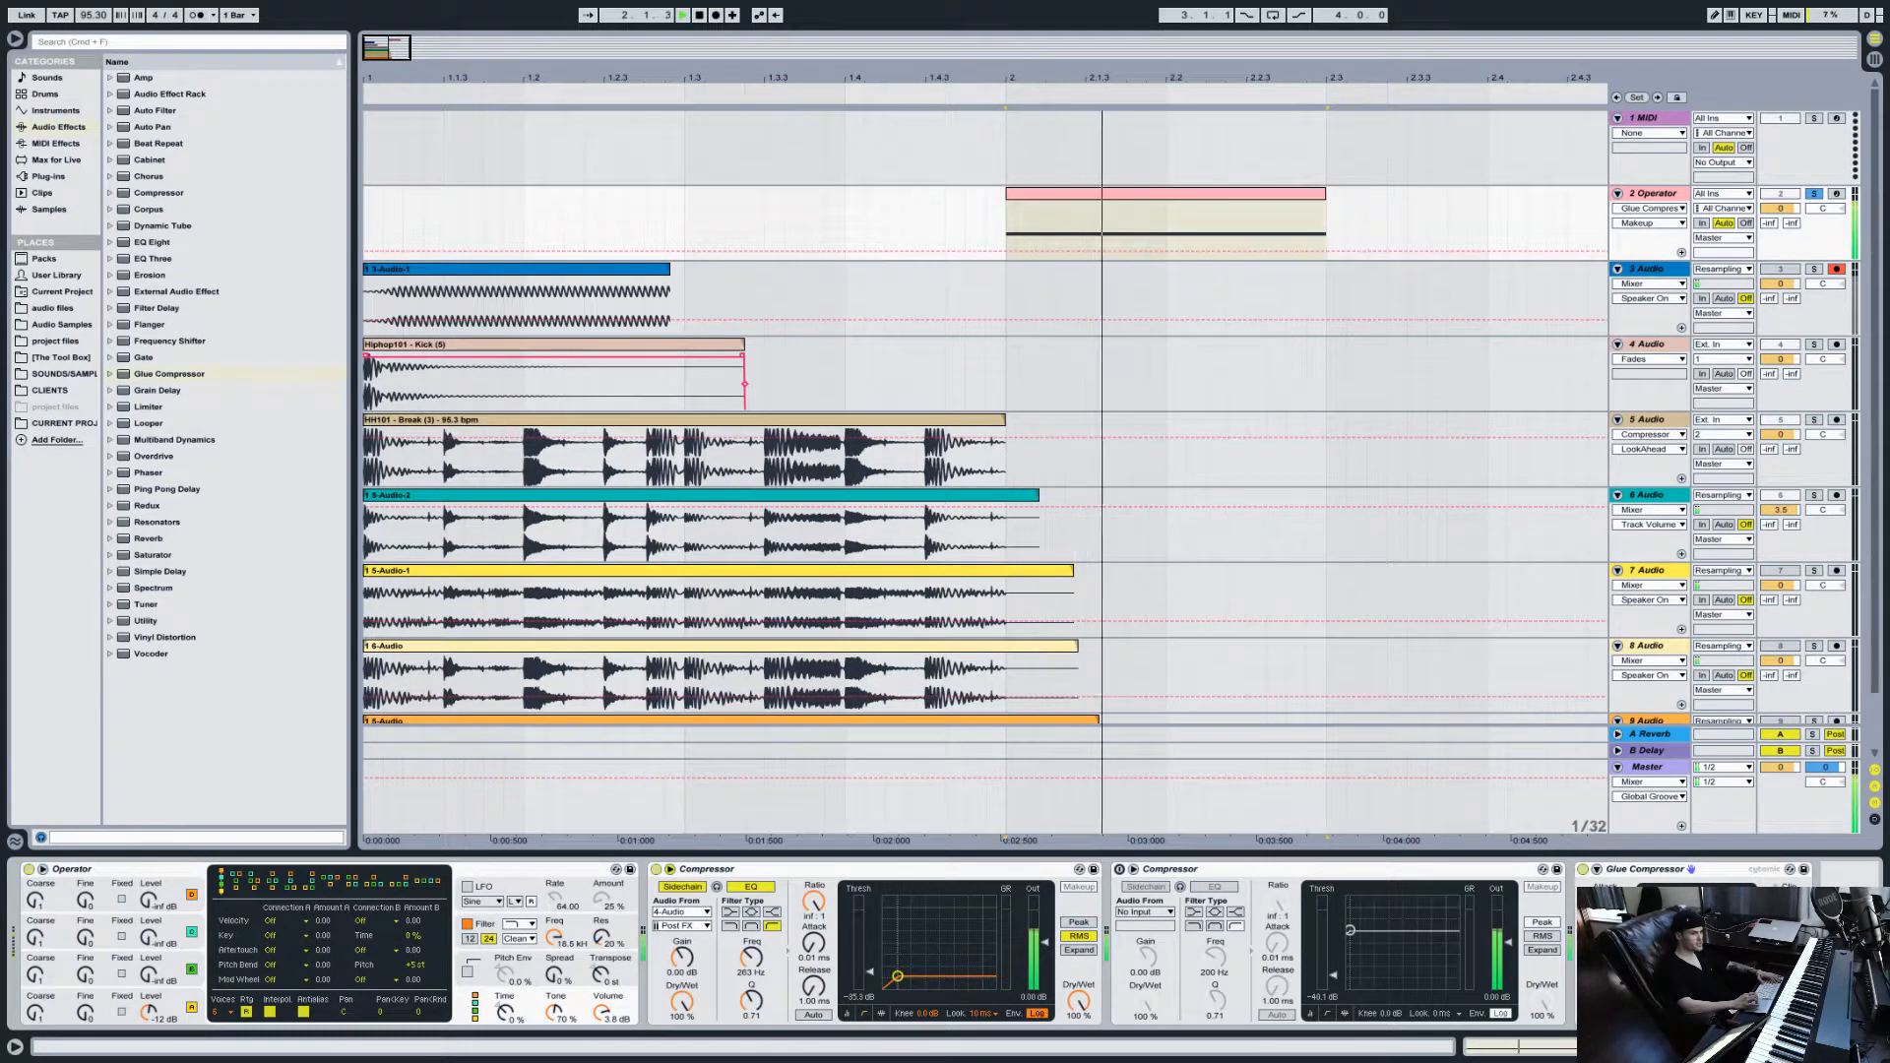
# Step: Undo the last Glue Compressor change and adjust its Range while auditioning the note
pyautogui.press('super+z')
pyautogui.press('space')
pyautogui.press('space')
pyautogui.press('space')
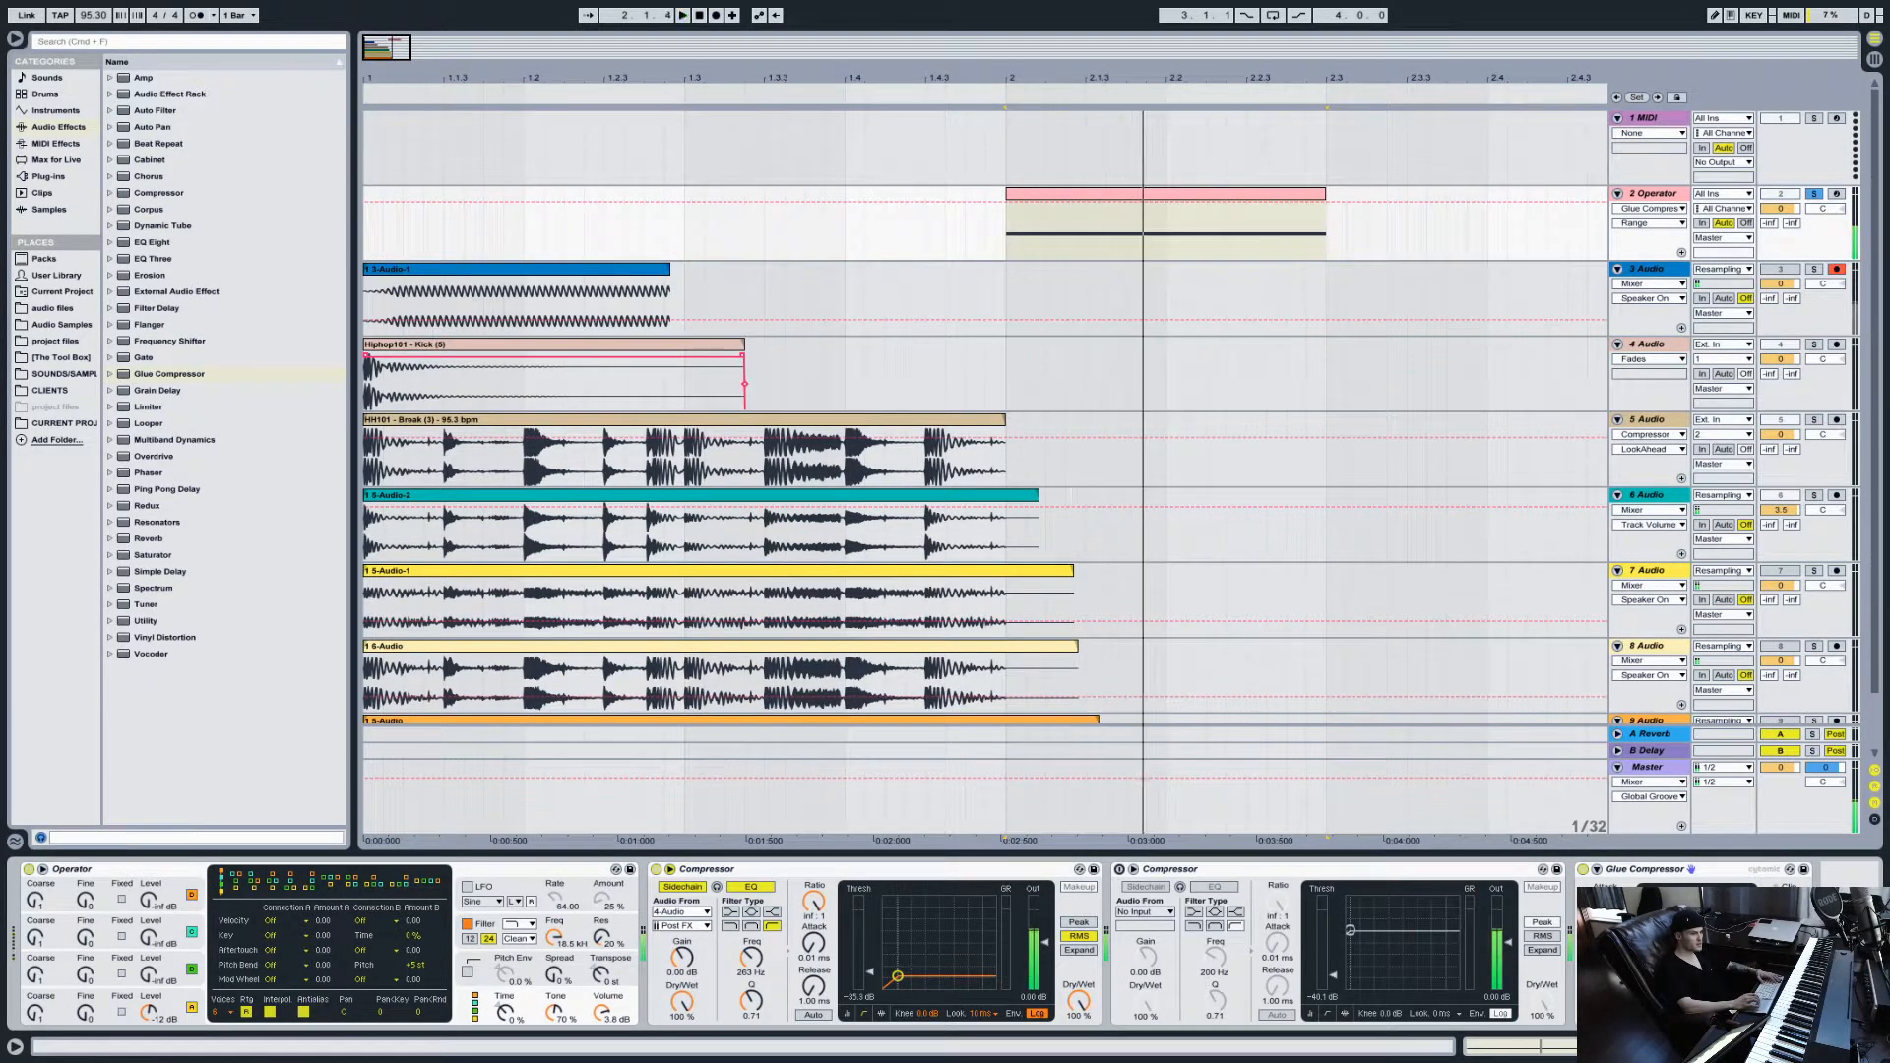
pyautogui.press('space')
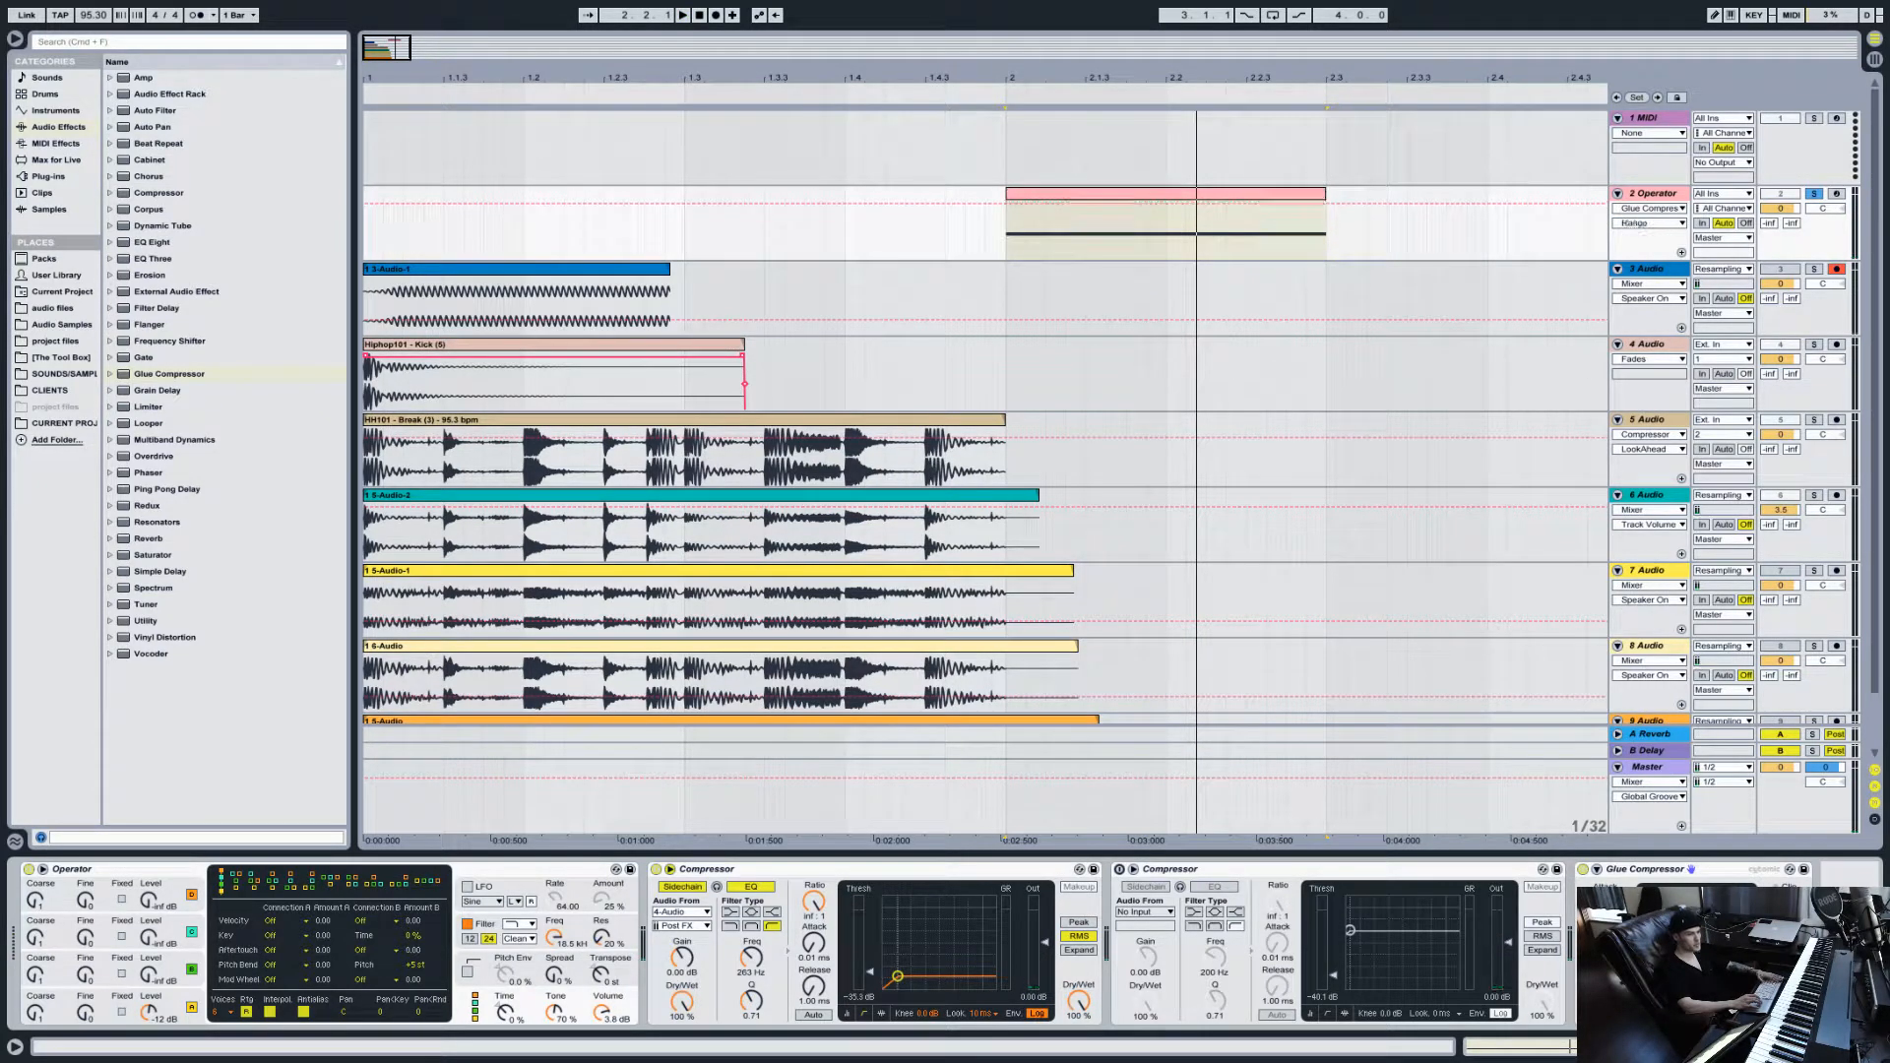
pyautogui.press('space')
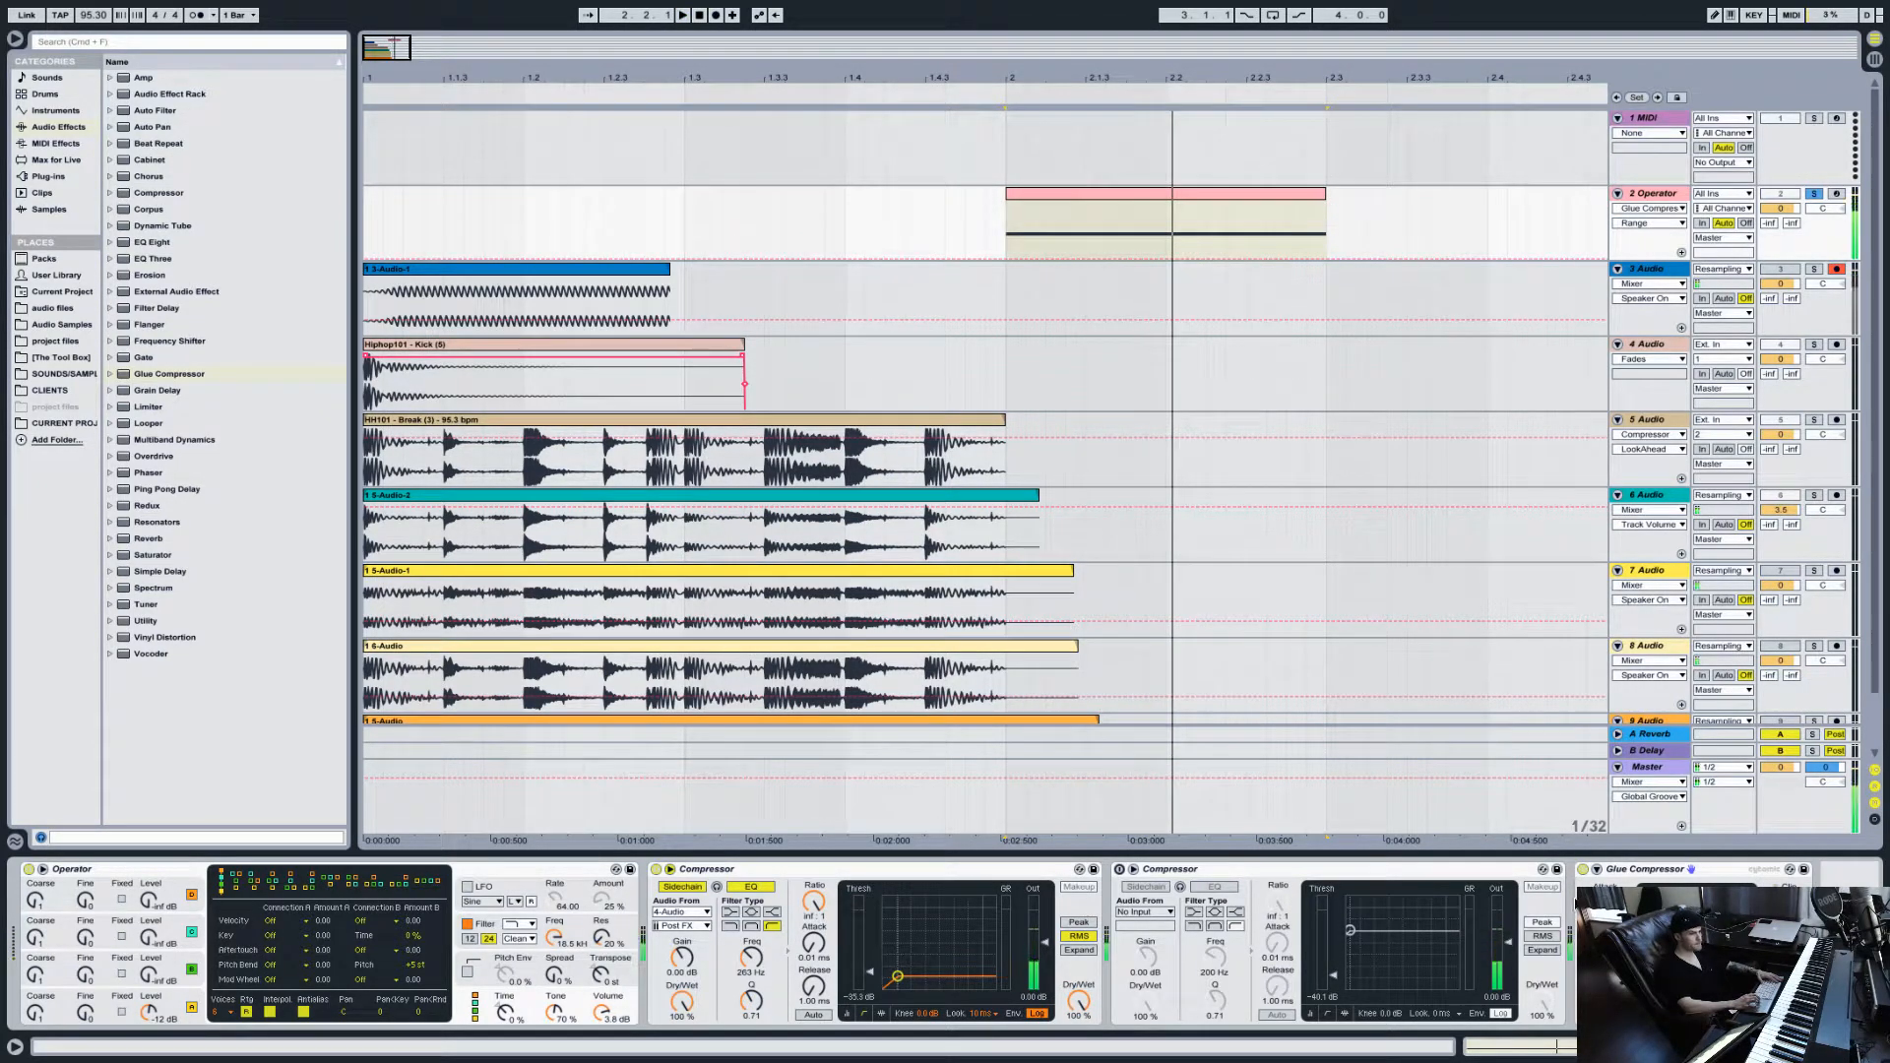
# Step: Turn off automatic makeup on the second Compressor and audition the note
pyautogui.click(1535, 887)
pyautogui.press('space')
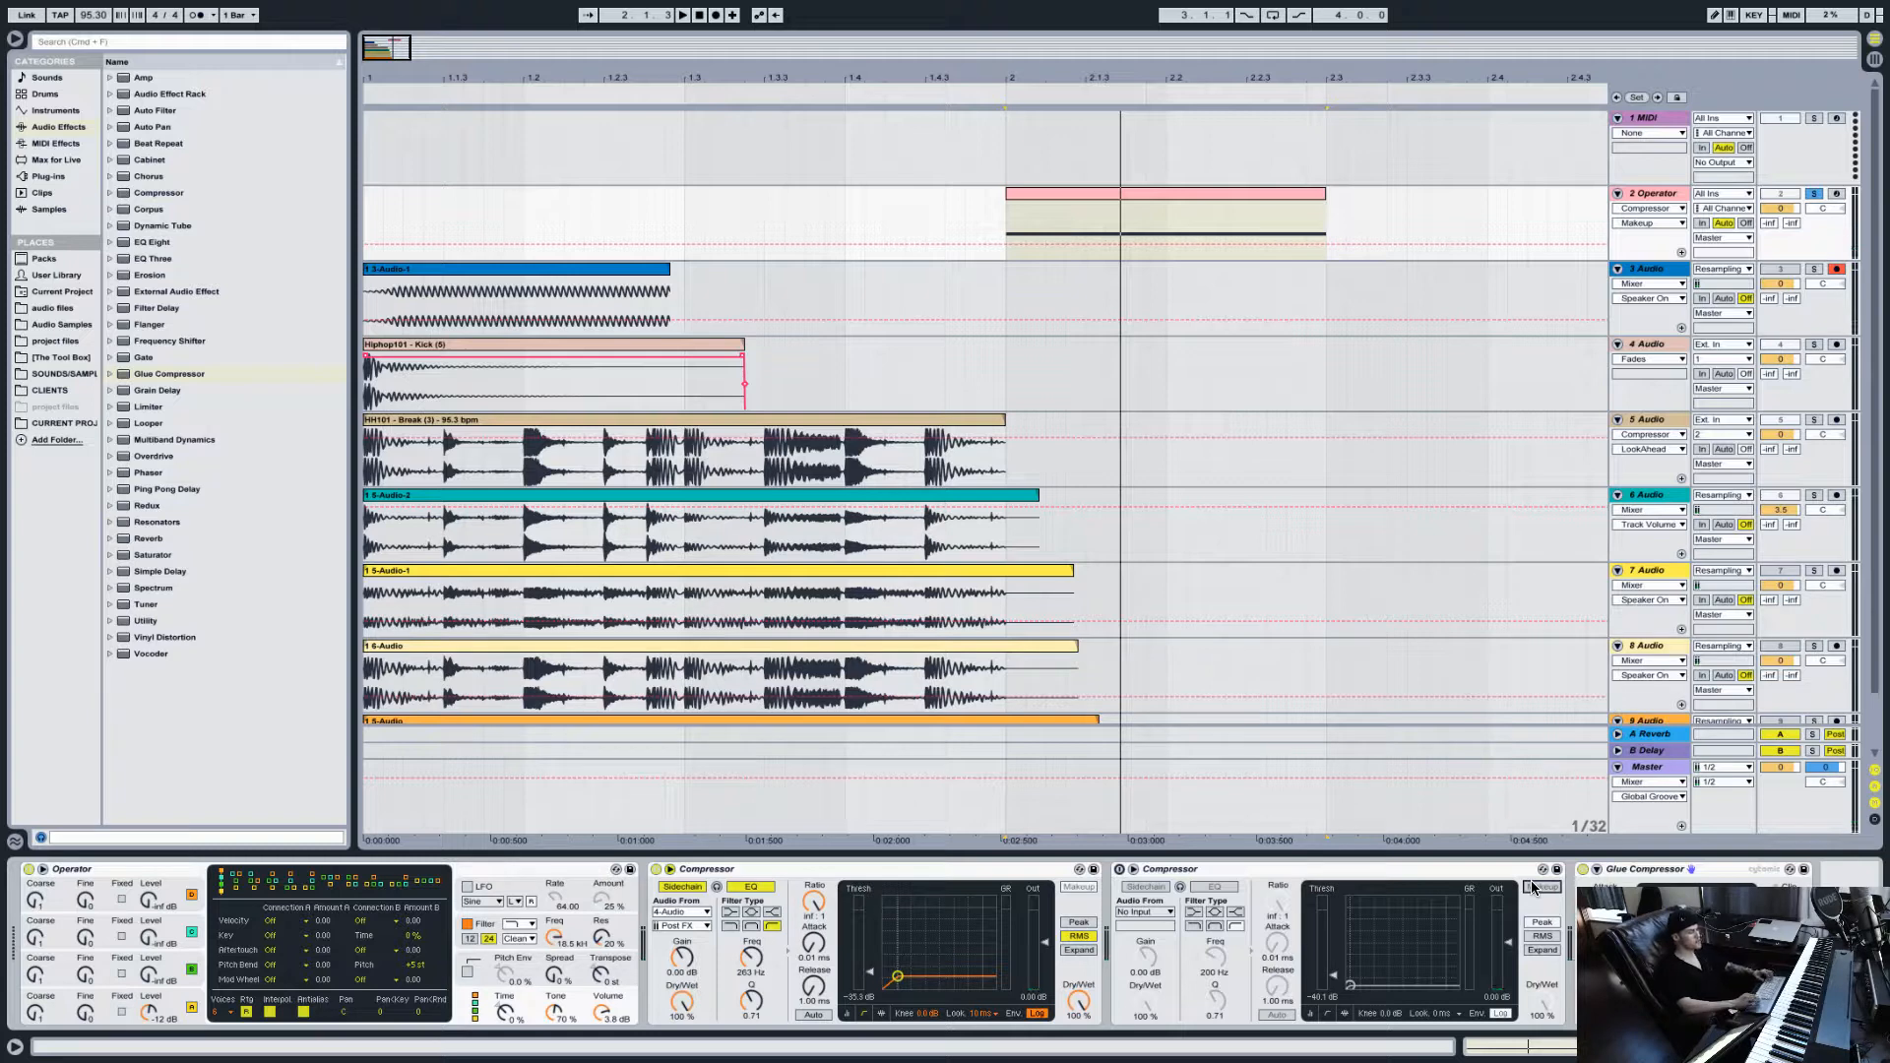
pyautogui.press('space')
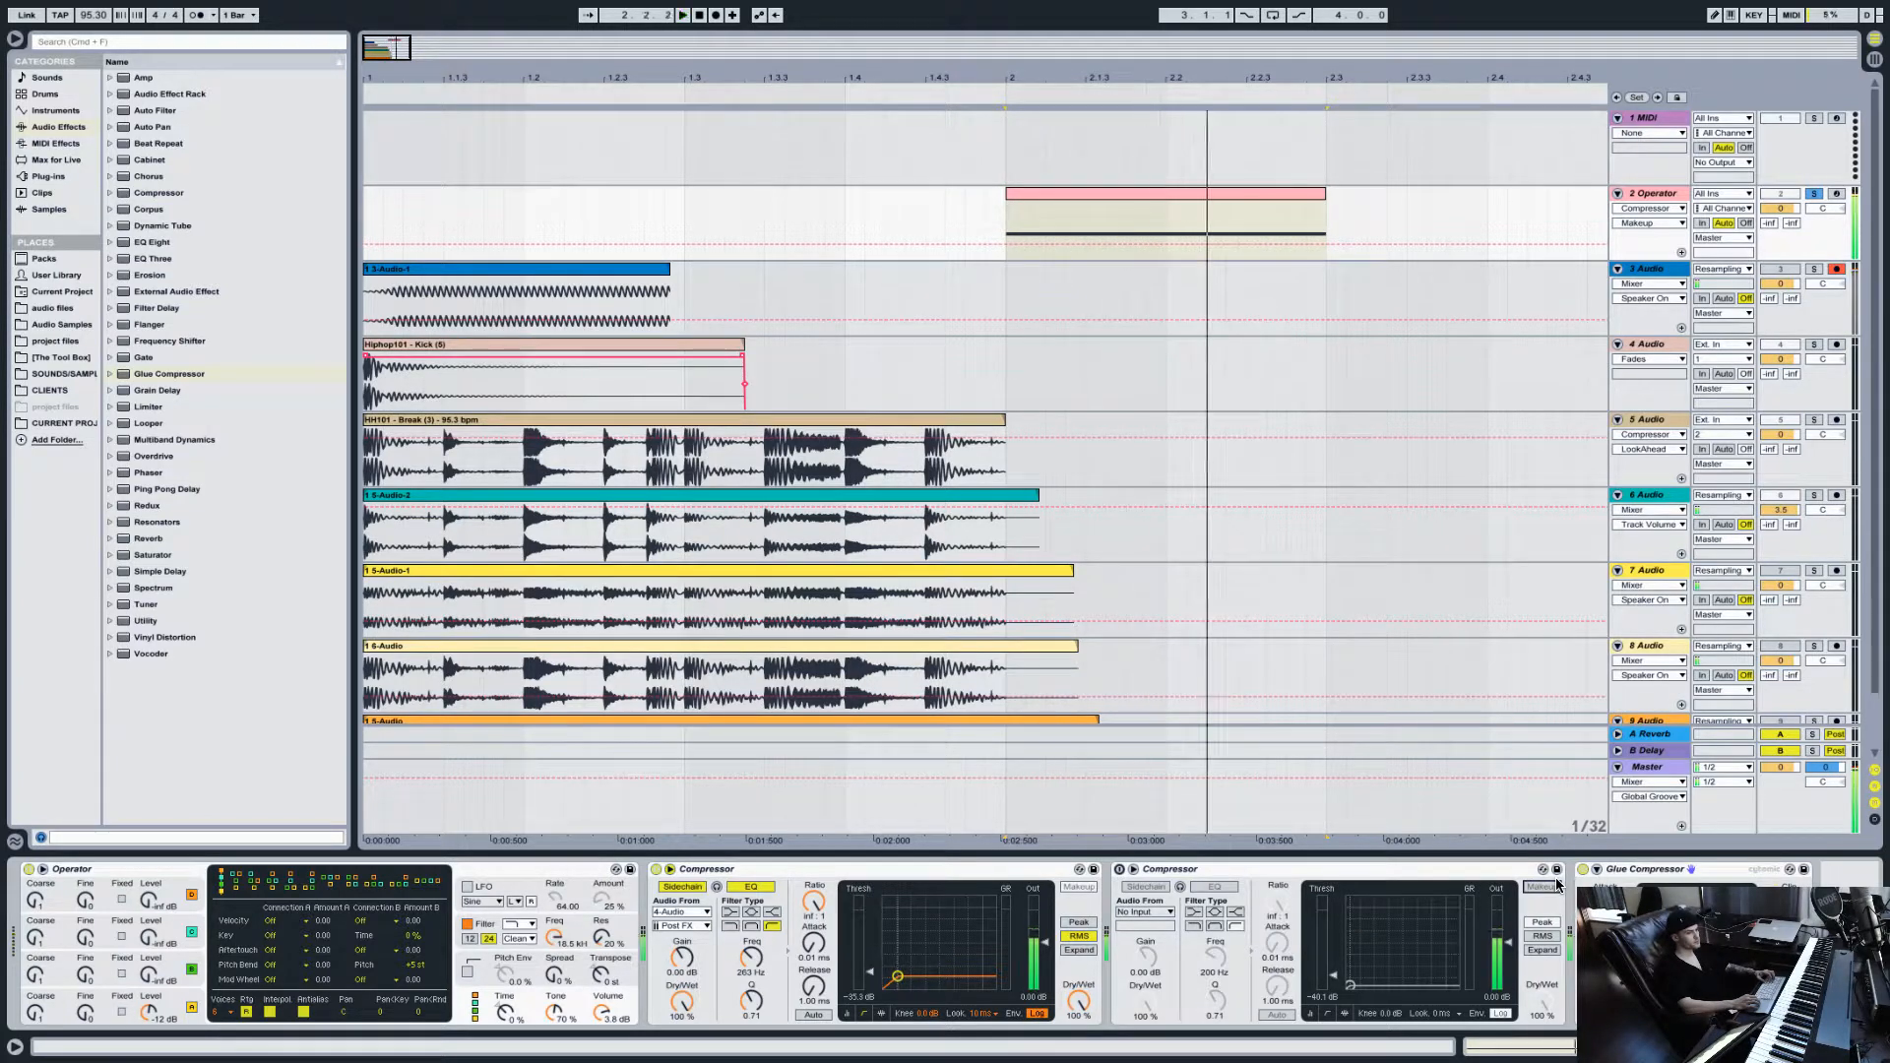
# Step: Activate the second Compressor, raise its output gain to 36 dB, and compare its sound with the Glue Compressor
pyautogui.press('a')
pyautogui.press('space')
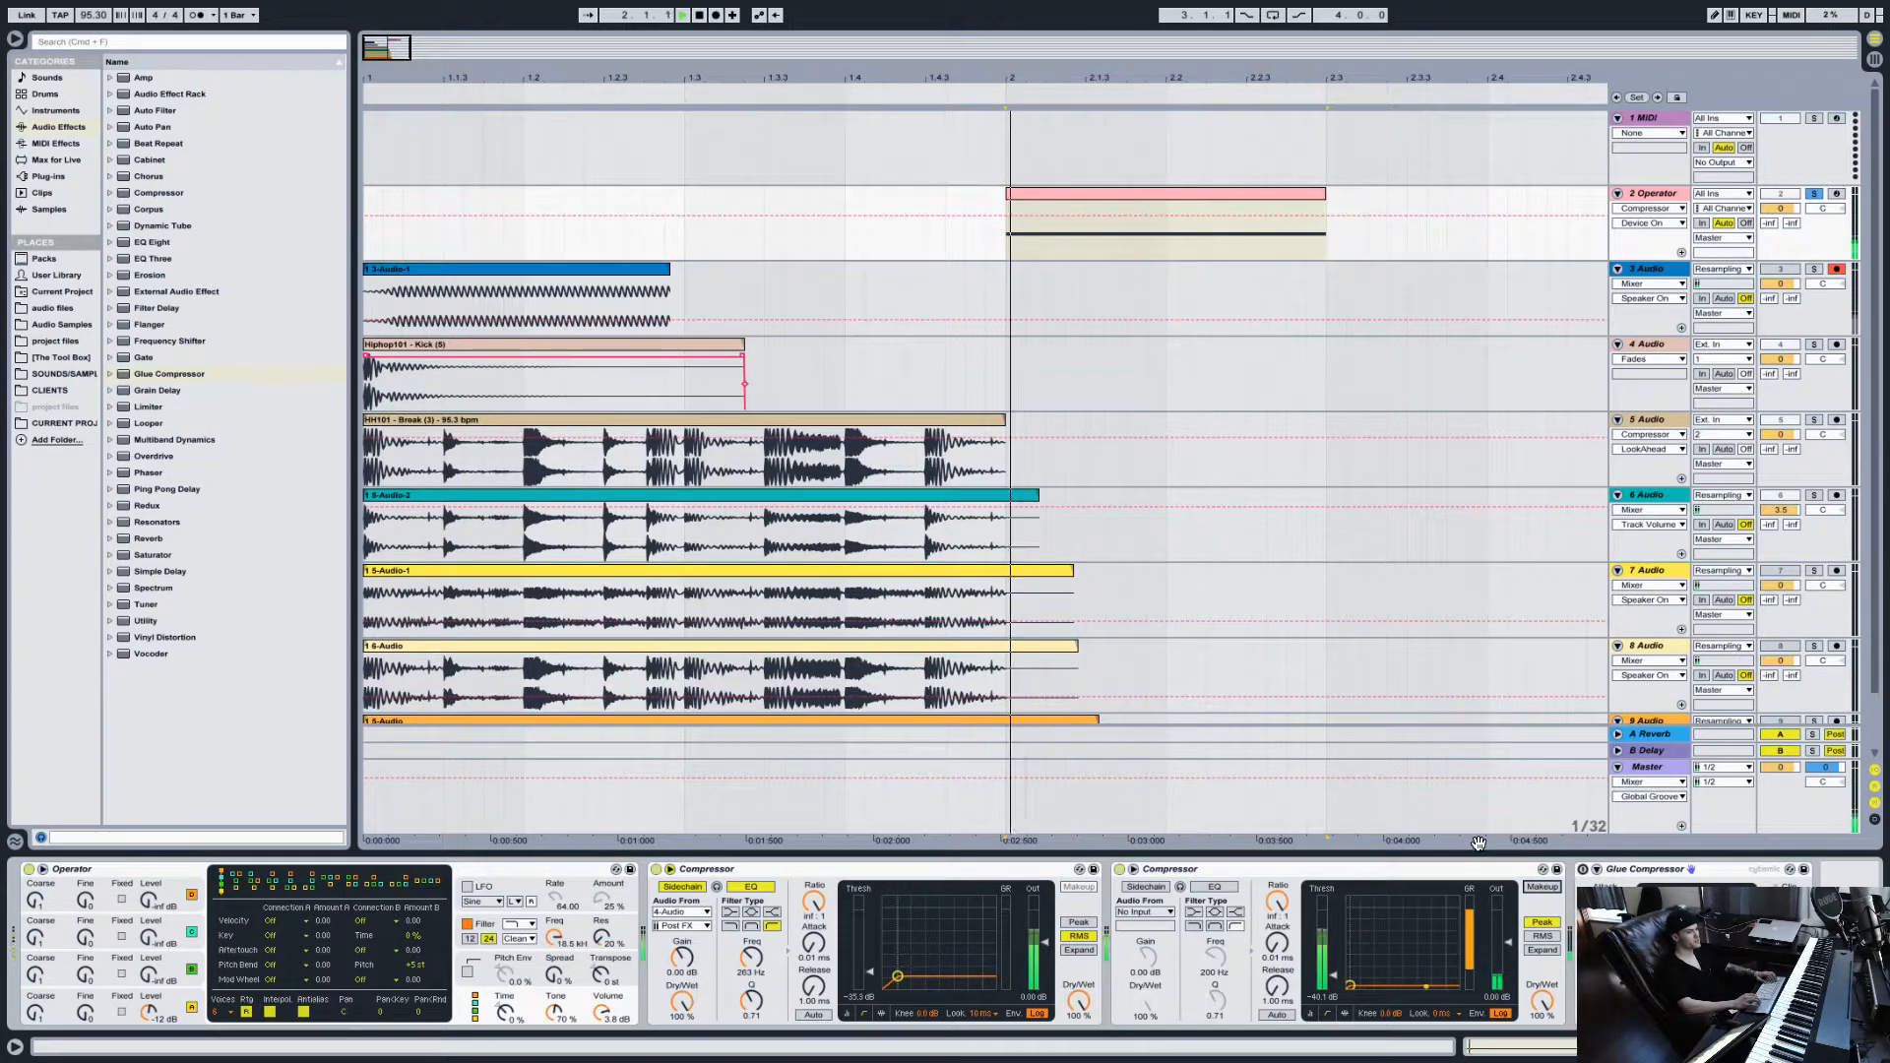
pyautogui.press('space')
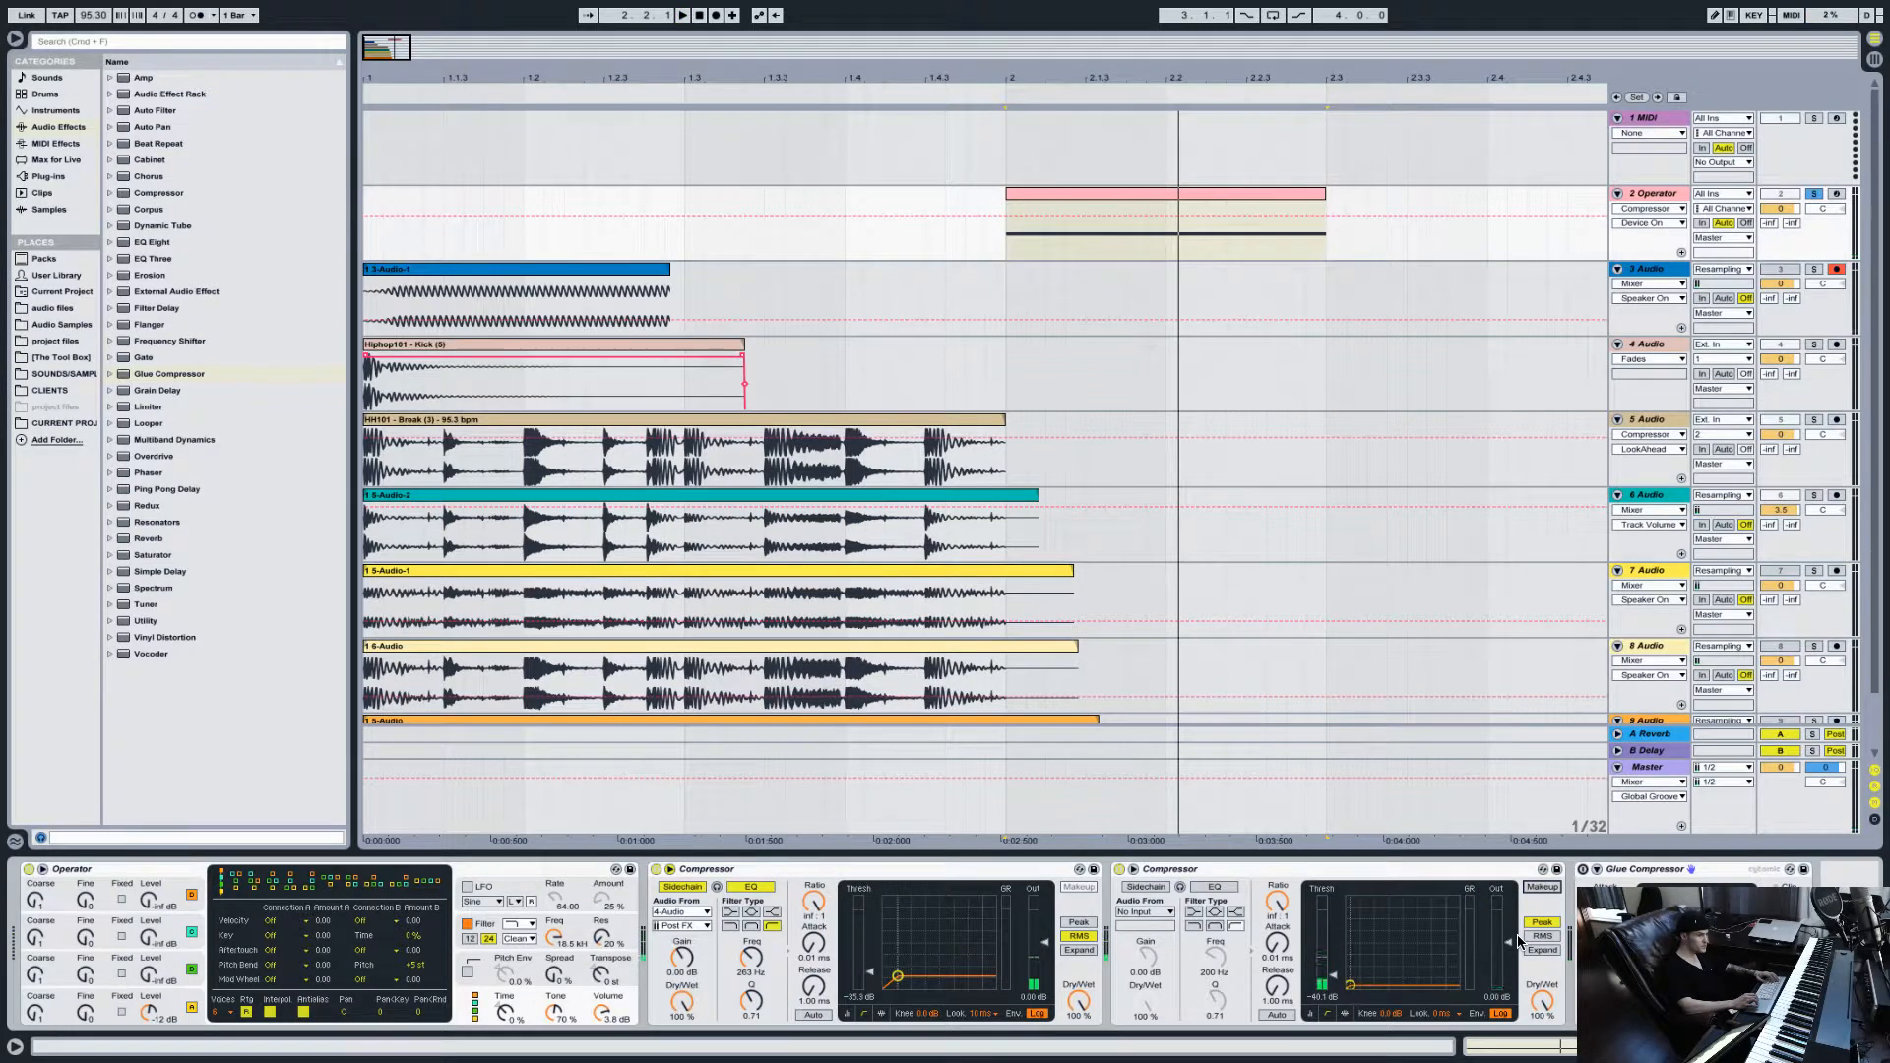
pyautogui.press('space')
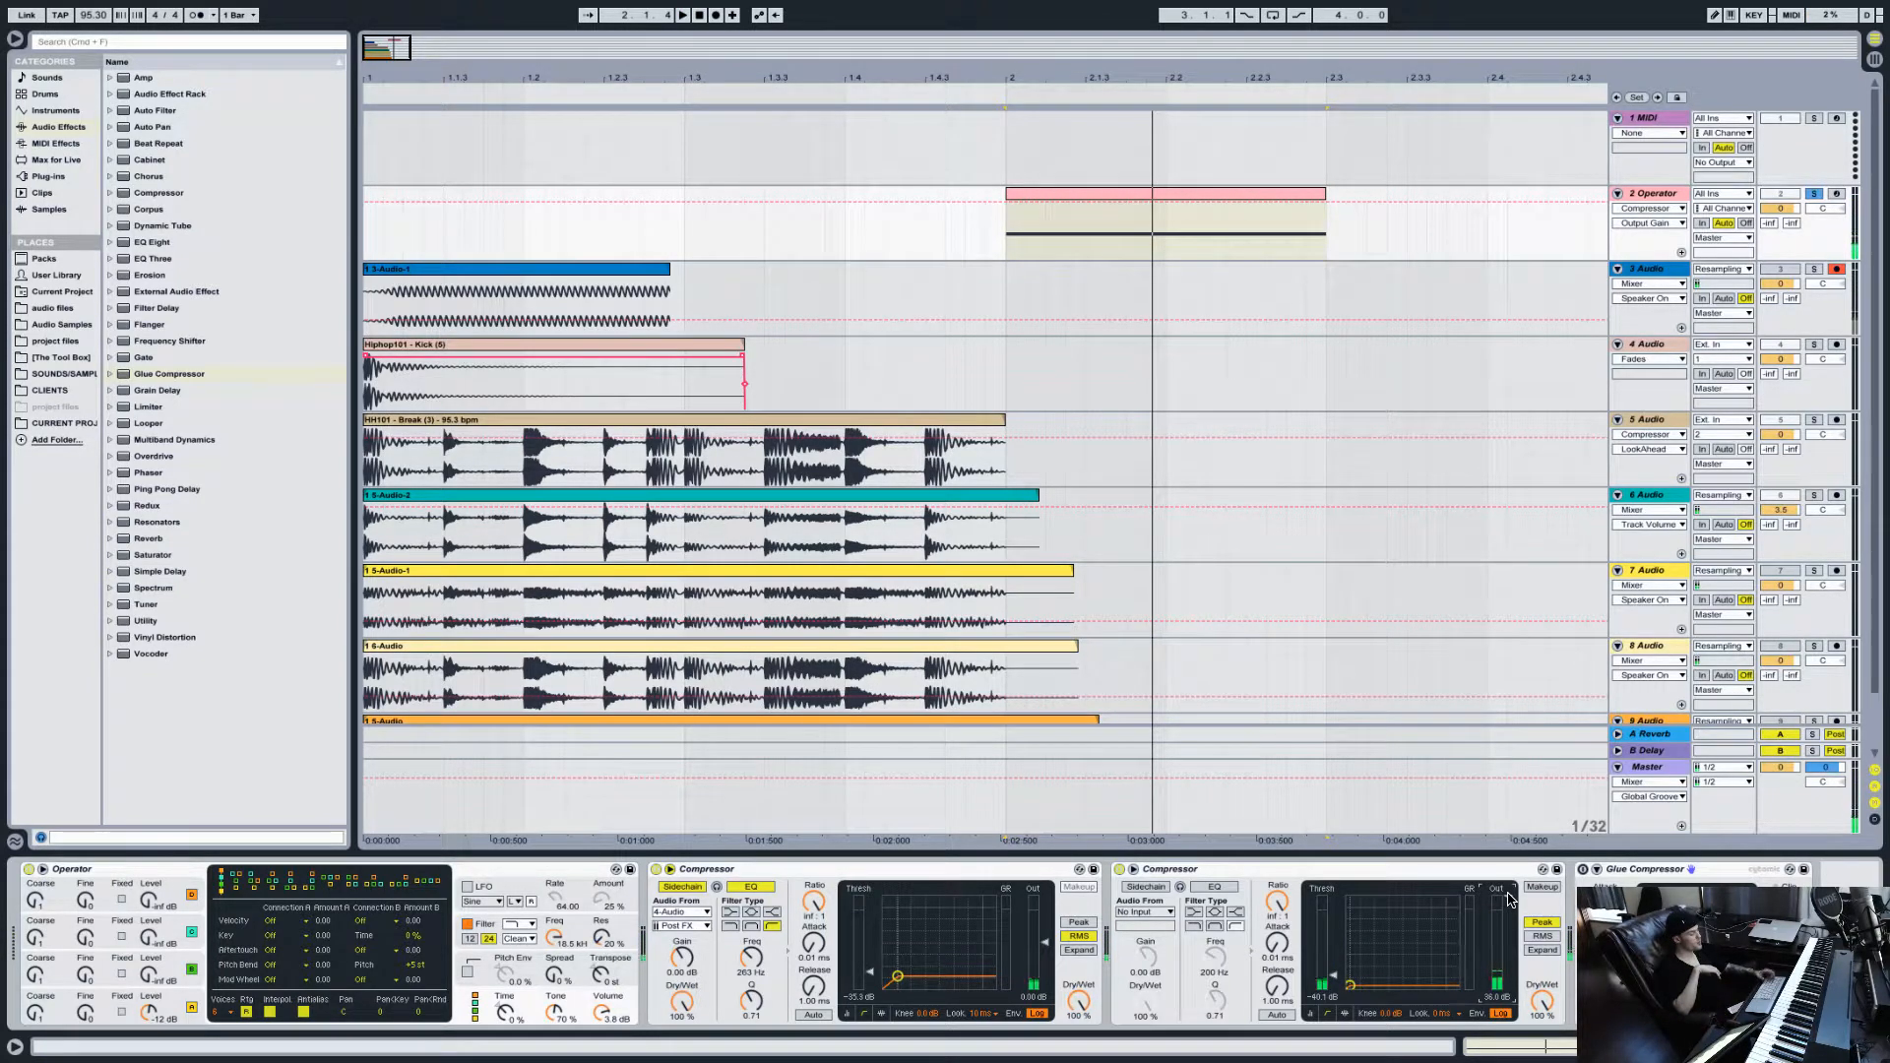
pyautogui.press('a')
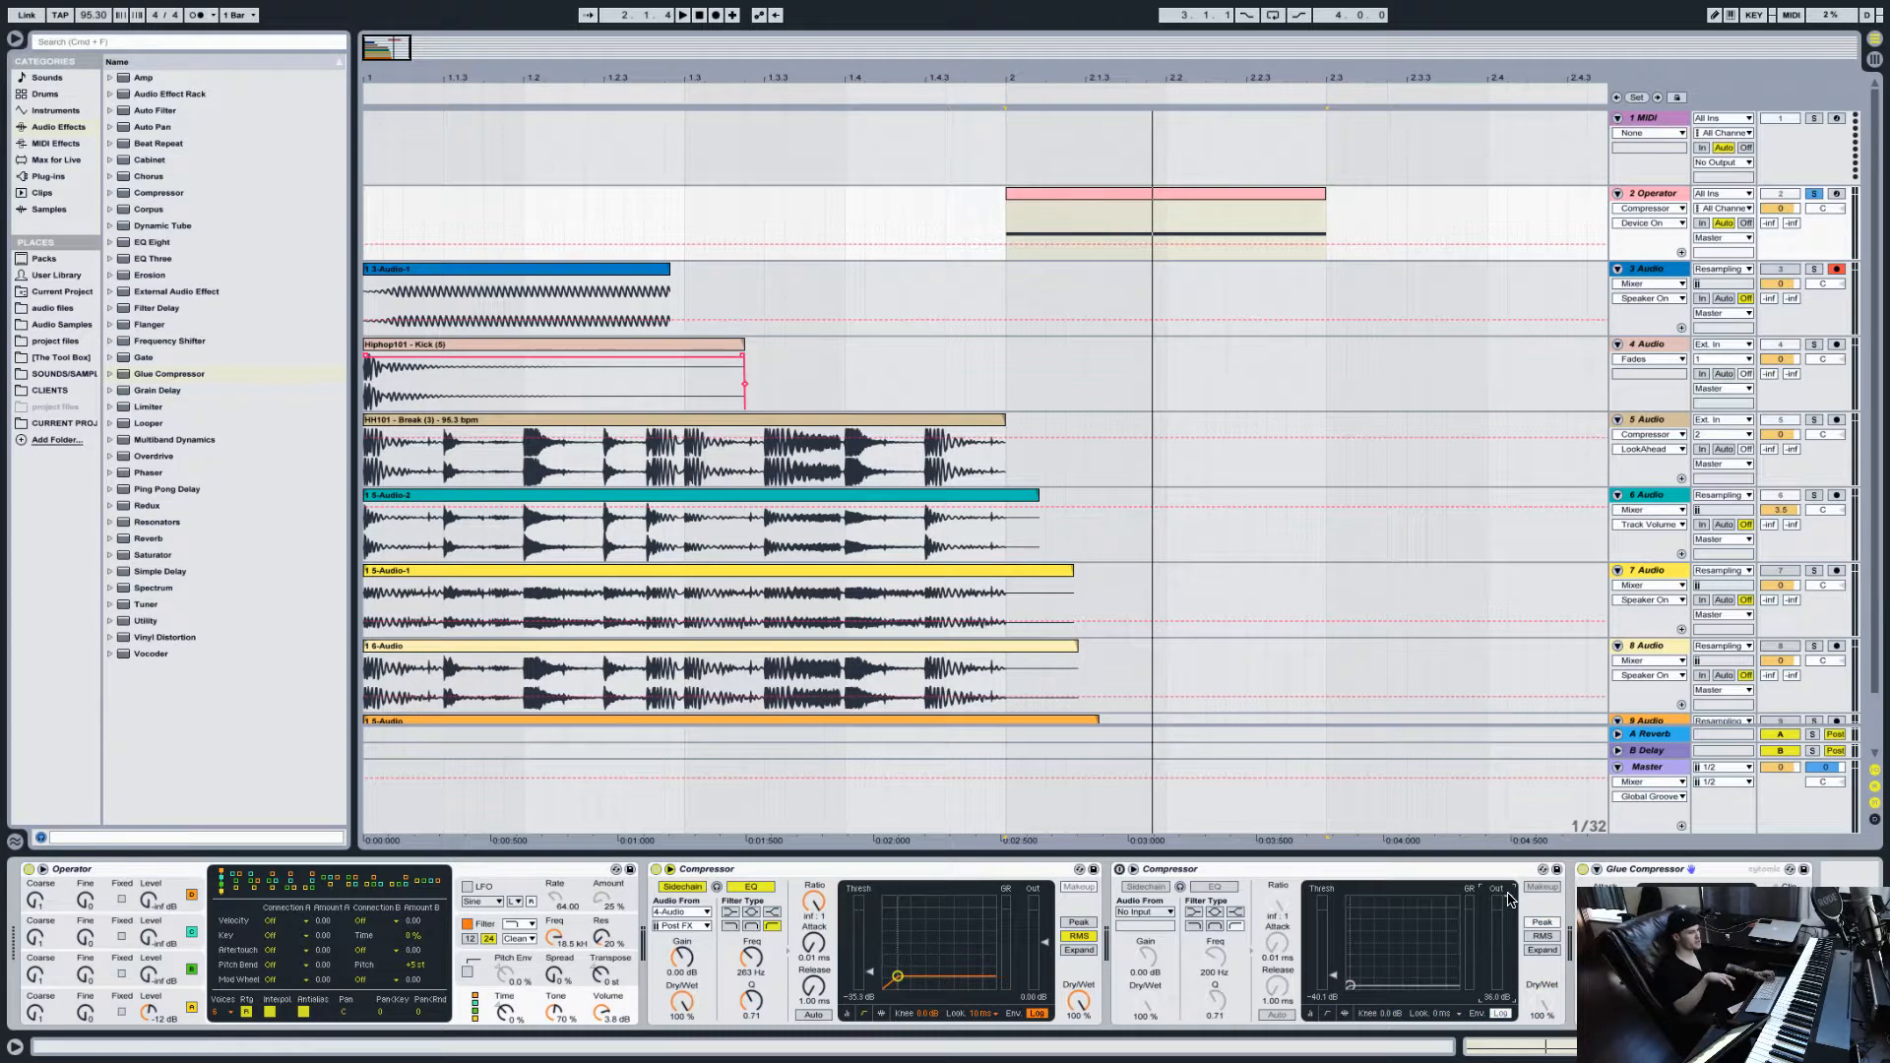
pyautogui.press('space')
# Step: Lower the second Compressor's ratio to about 5:1 while auditioning the bass note
pyautogui.hscroll(1, 1375, 962)
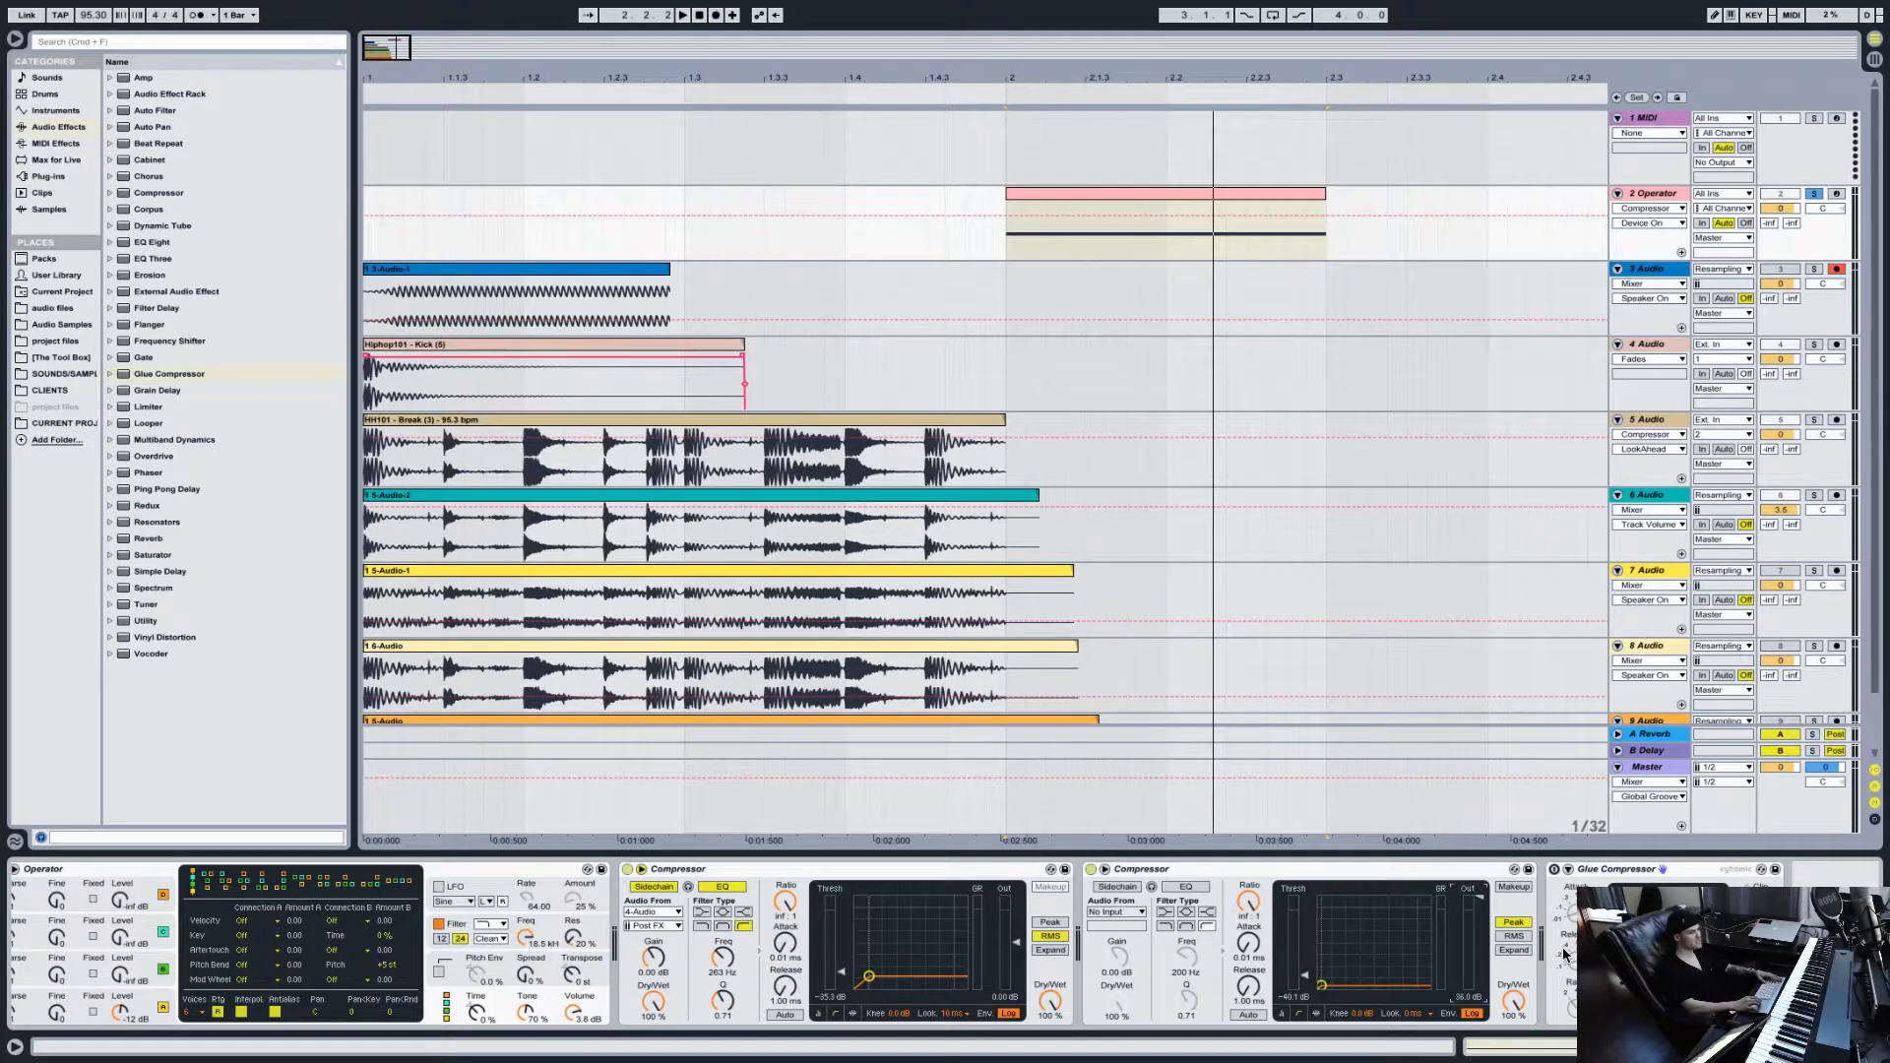
pyautogui.moveTo(1249, 905); pyautogui.dragTo(1248, 927)
pyautogui.press('space')
pyautogui.press('space')
pyautogui.moveTo(1249, 908); pyautogui.dragTo(1249, 922)
pyautogui.press('space')
pyautogui.press('space')
# Step: Alternate between the Glue Compressor and the second Compressor, auditioning the note through each
pyautogui.press('a')
pyautogui.press('space')
pyautogui.press('space')
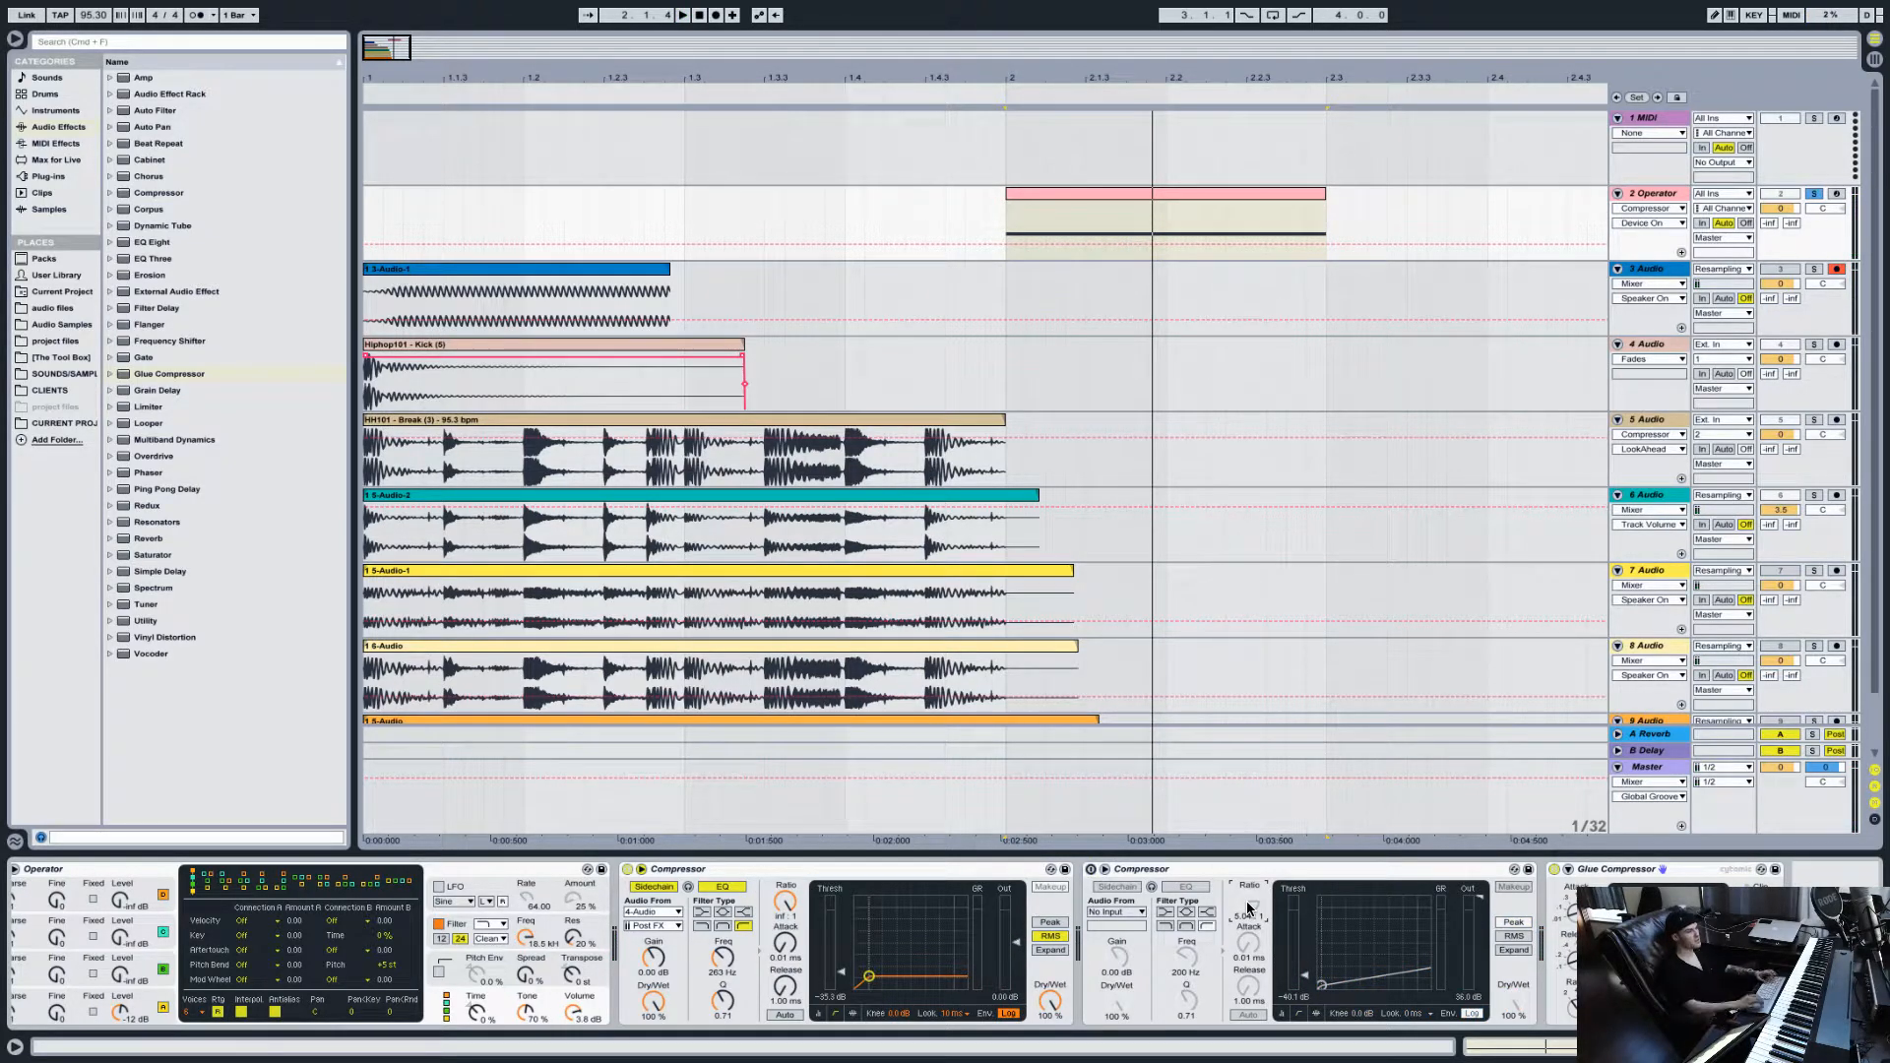
pyautogui.press('a')
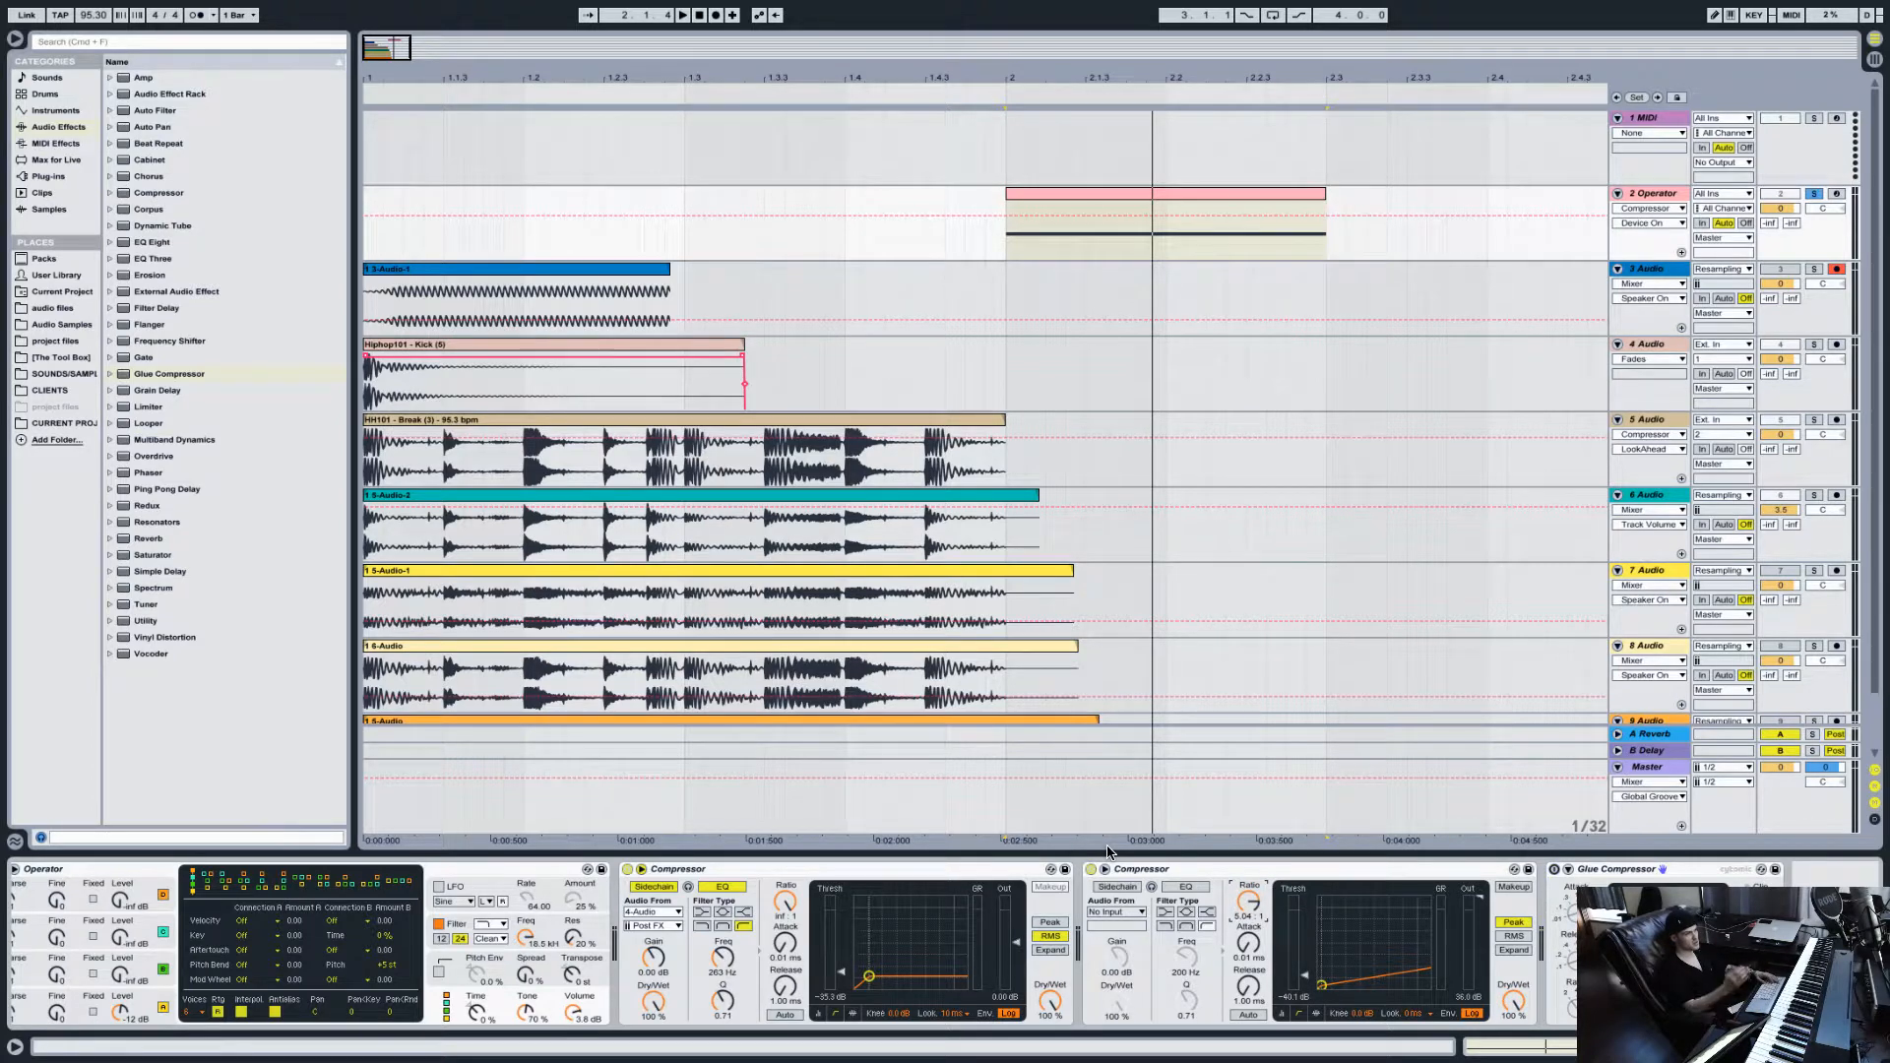
pyautogui.press('space')
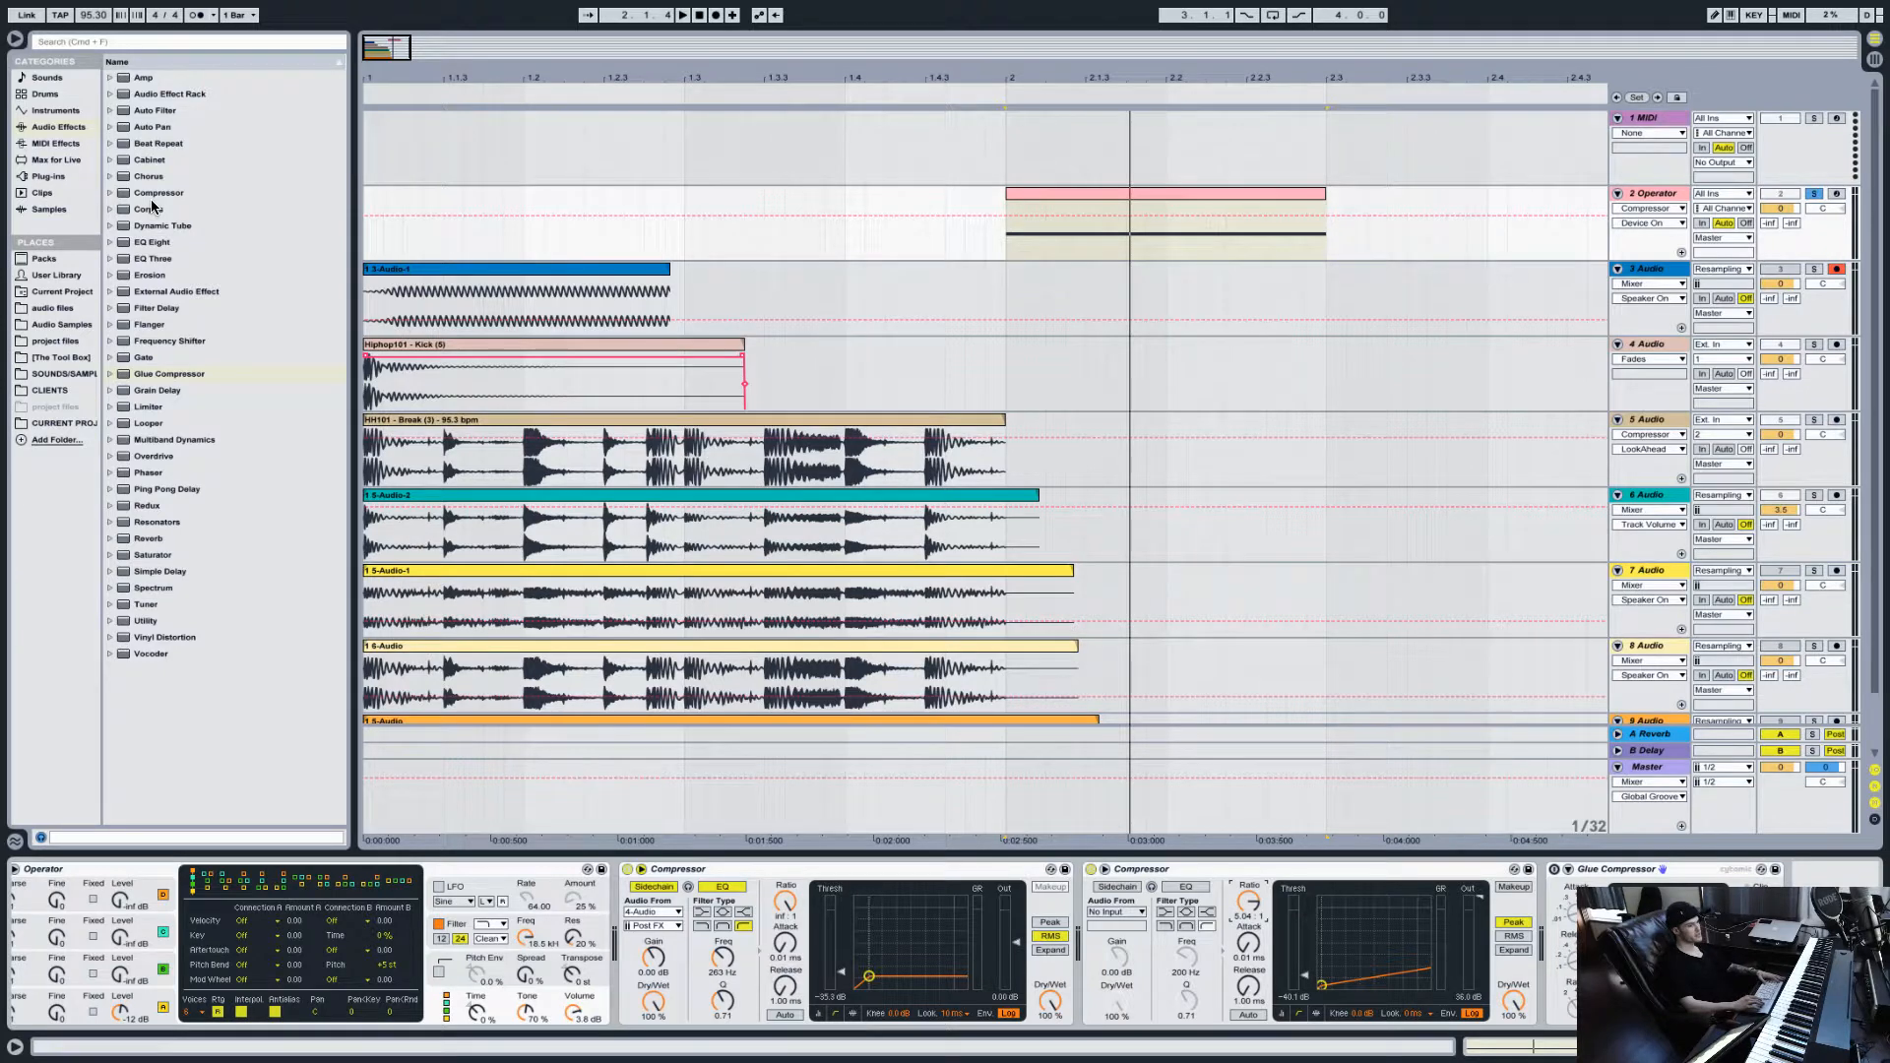
# Step: Load the FabFilter FF Pro-C 2 Audio Unit onto the Operator track, at the end of its device chain
pyautogui.click(50, 177)
pyautogui.click(111, 94)
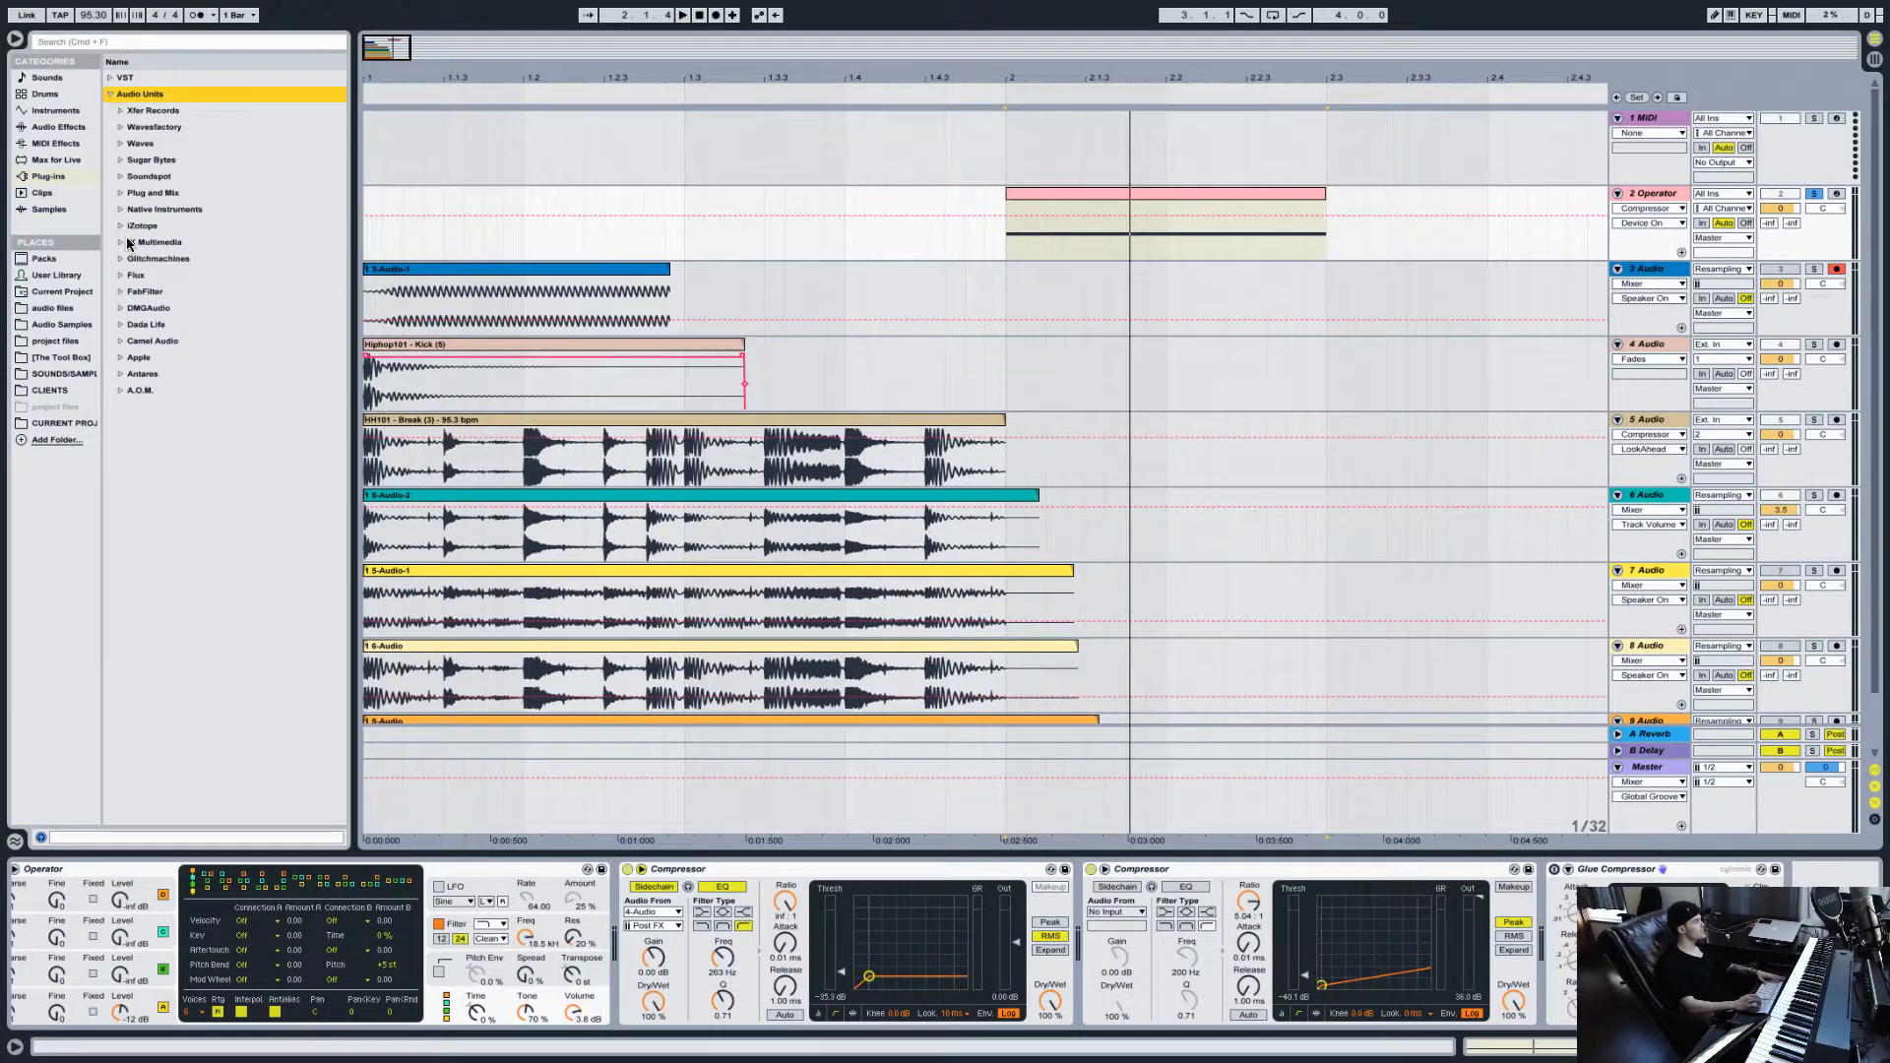
pyautogui.click(123, 327)
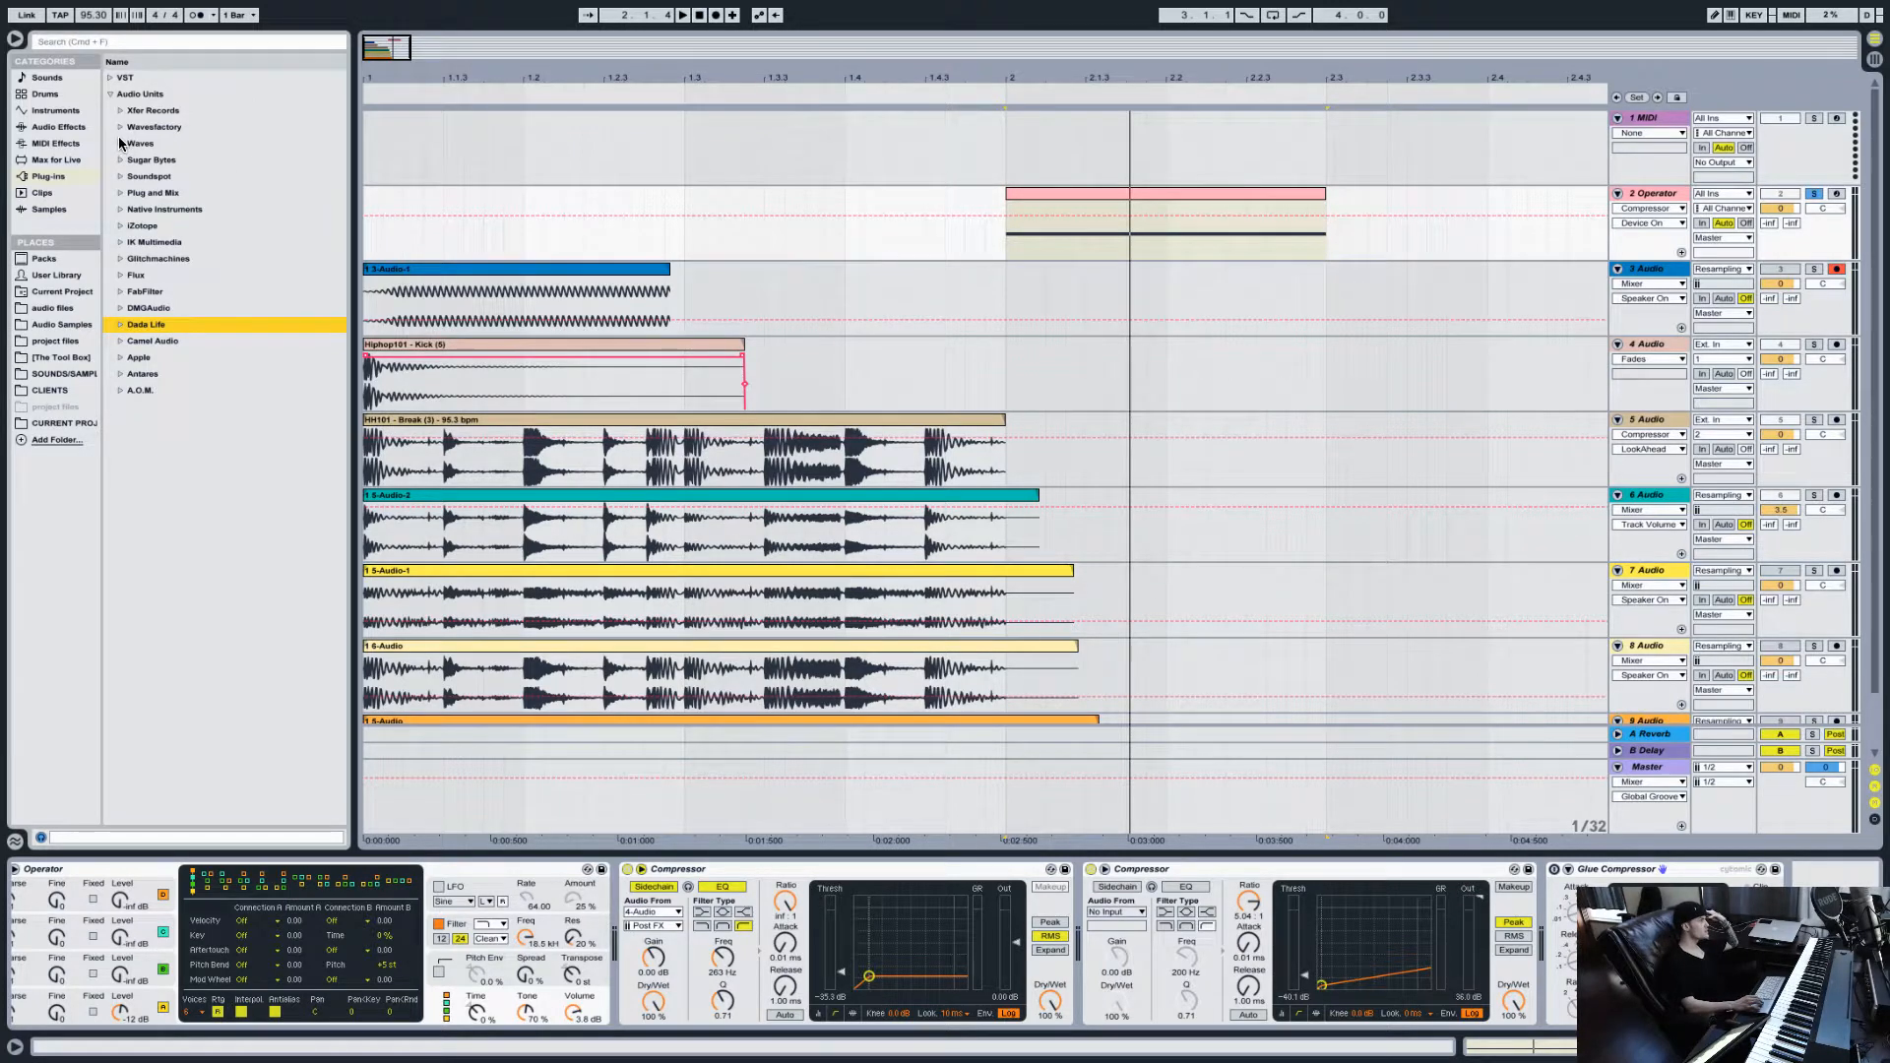
pyautogui.click(121, 292)
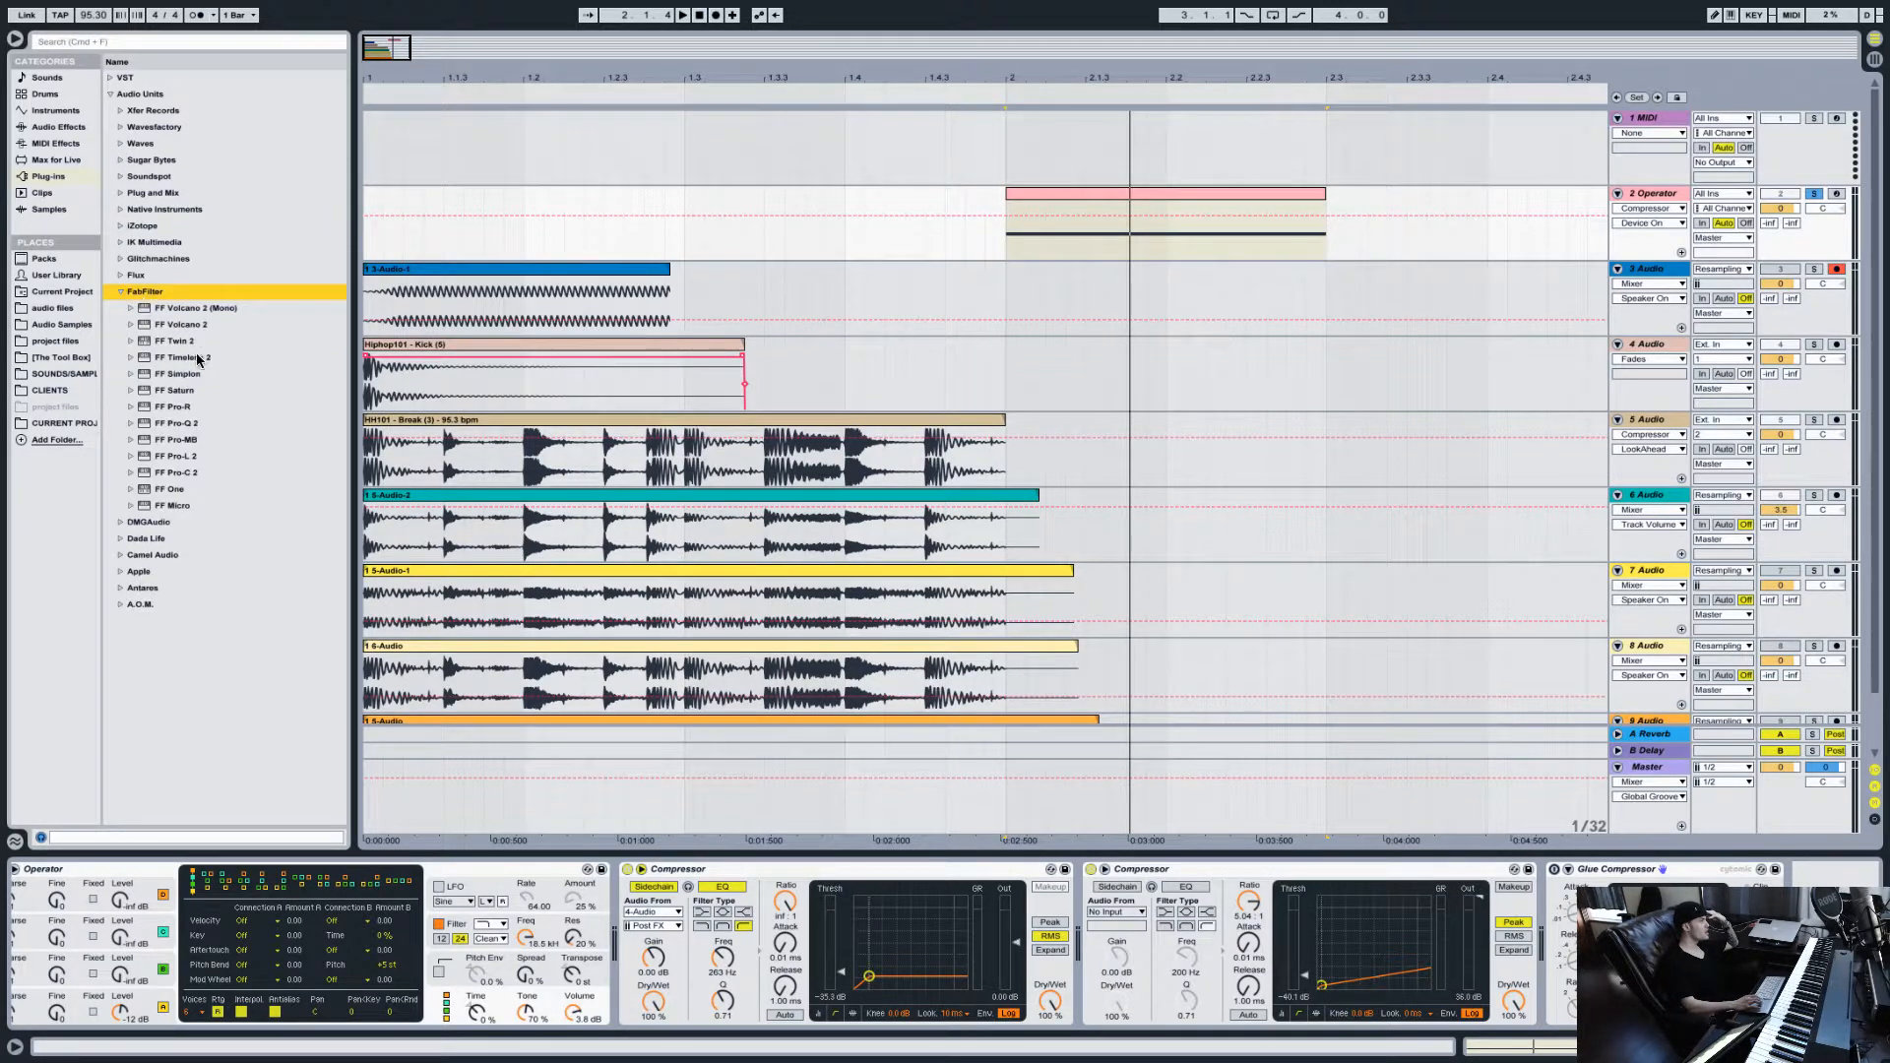
pyautogui.click(174, 473)
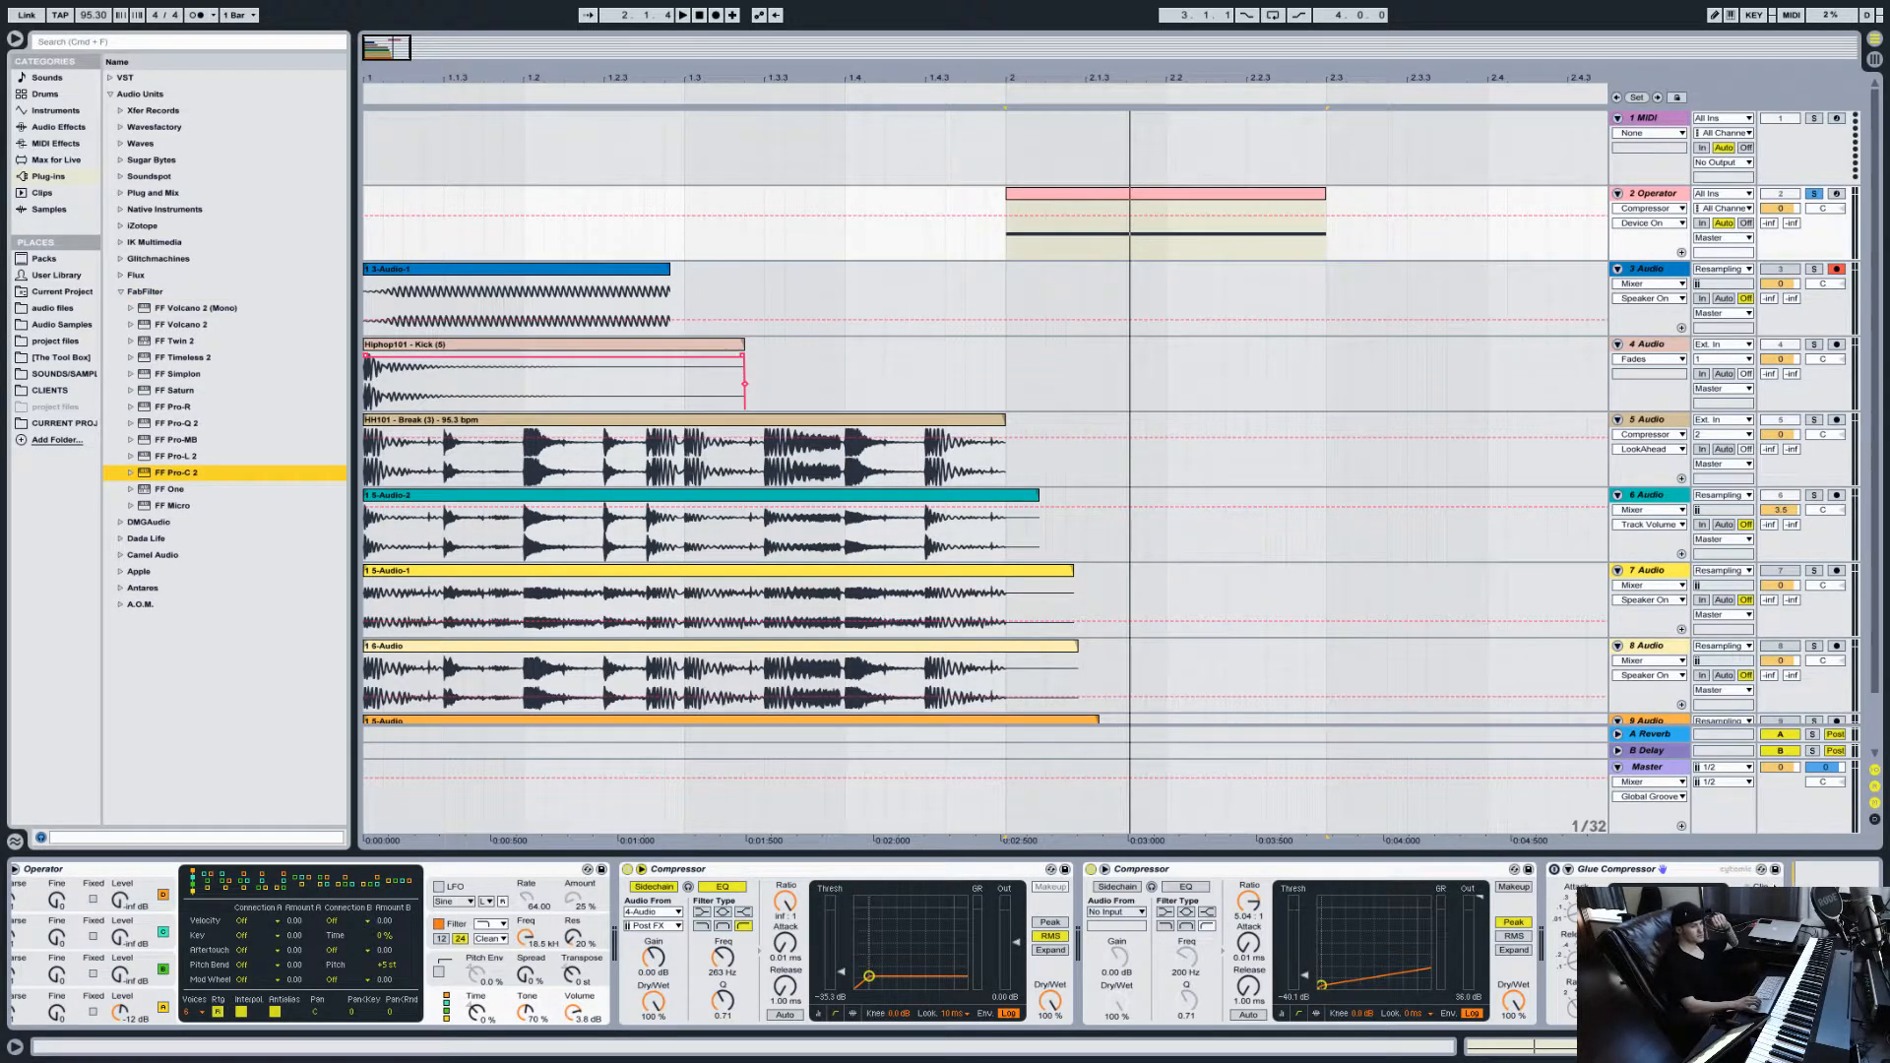
pyautogui.press('Return')
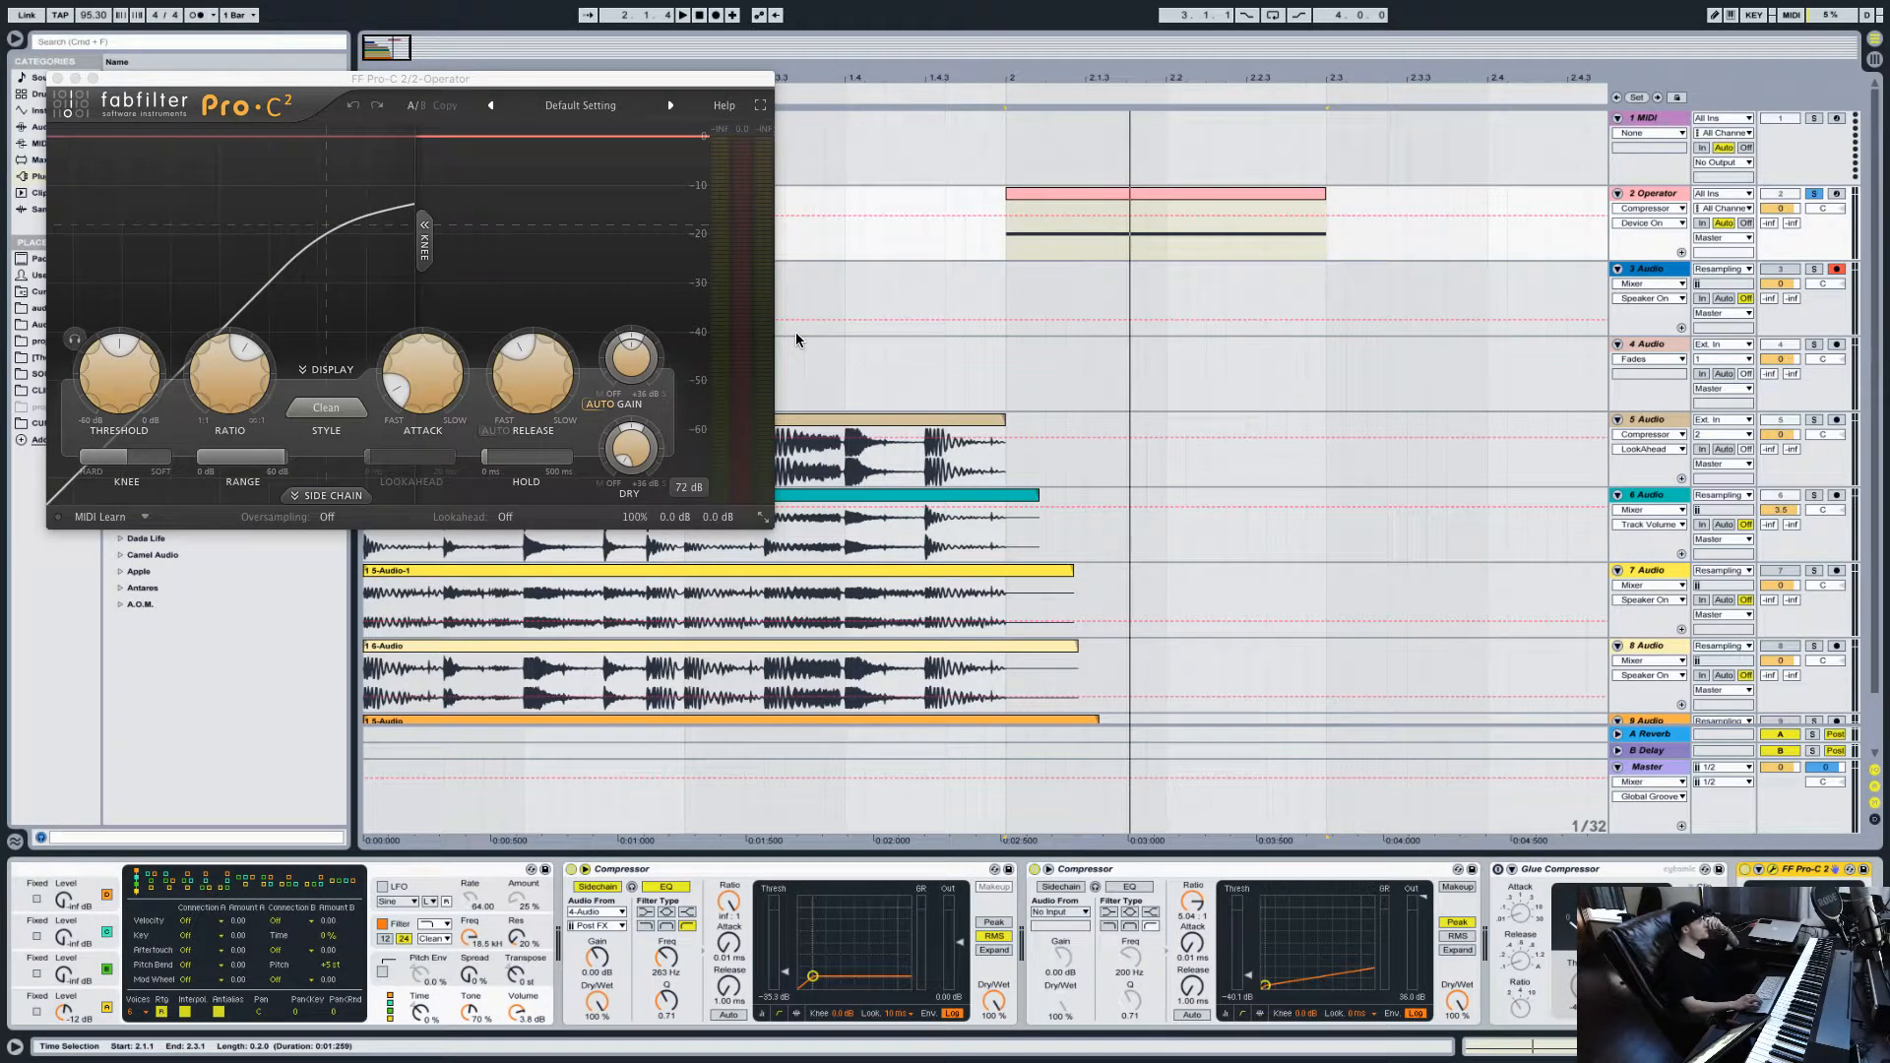
# Step: Raise Pro-C 2's ratio to its maximum, keeping the Clean style and the 60 dB range
pyautogui.moveTo(229, 374); pyautogui.dragTo(229, 315)
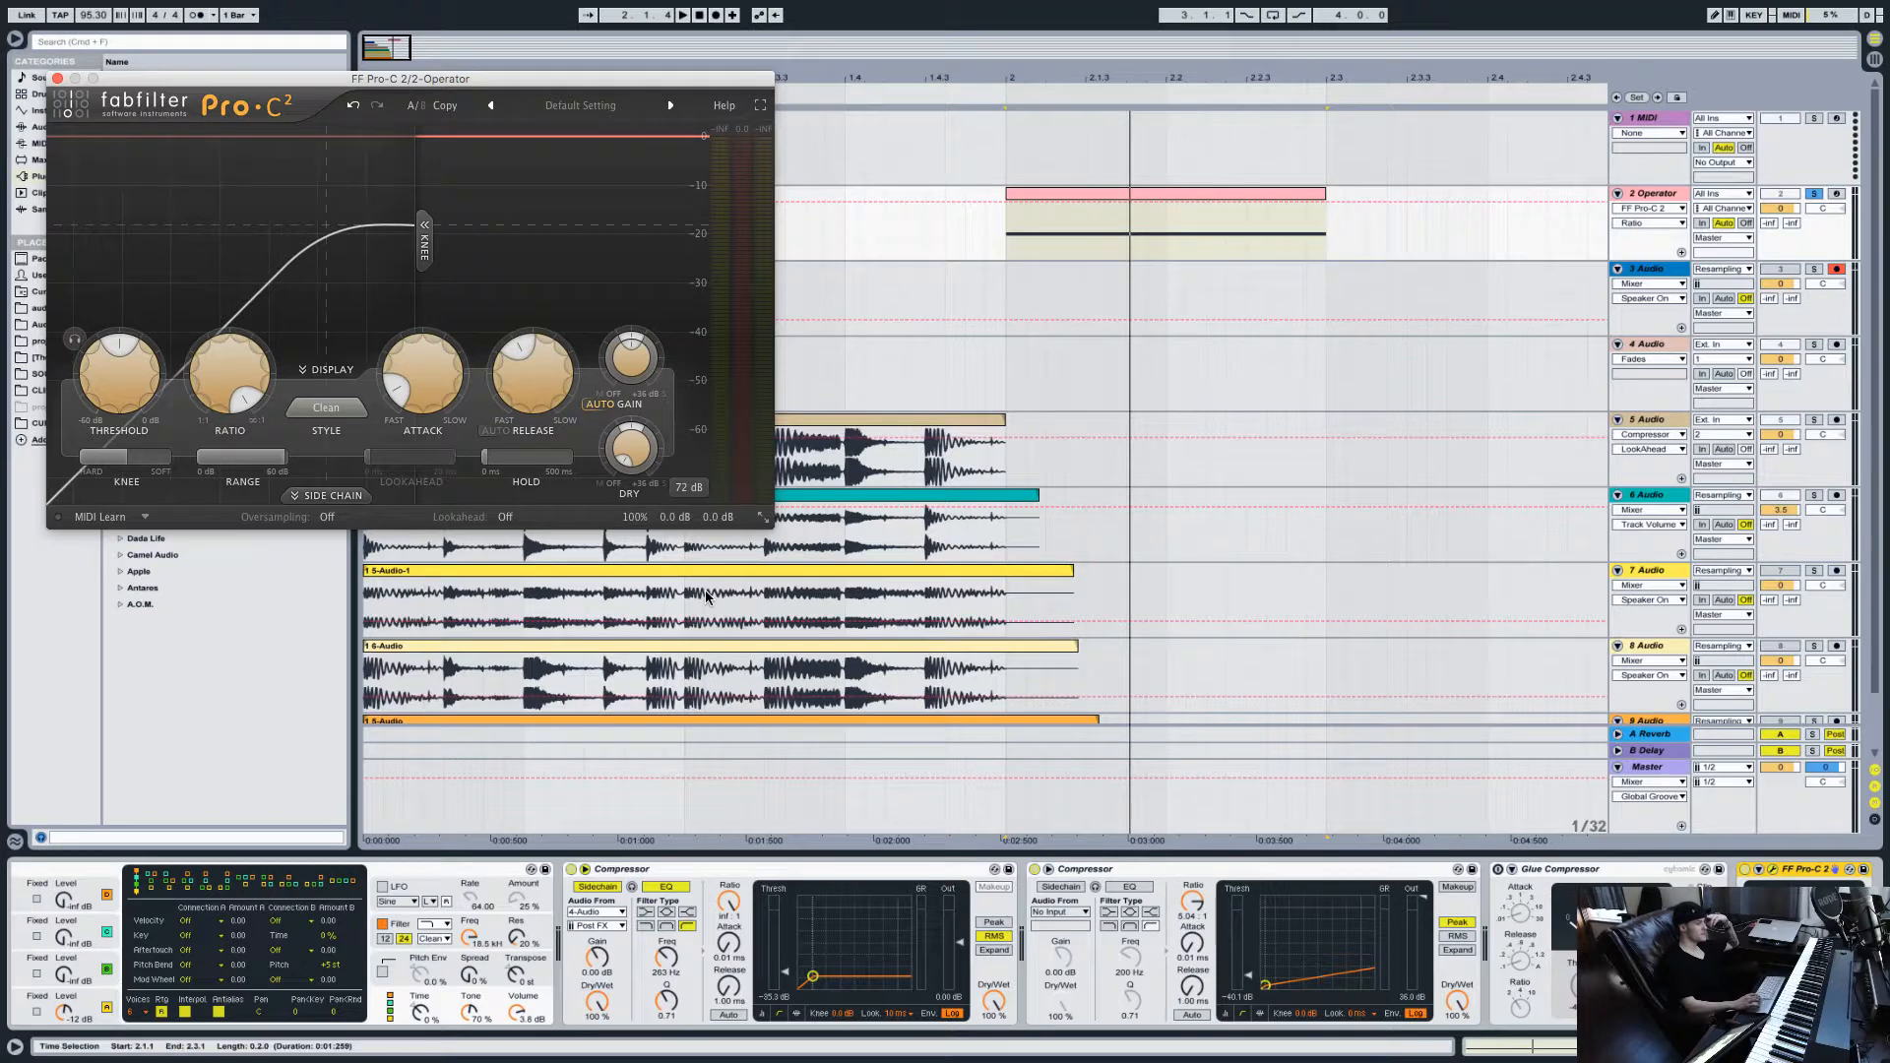
pyautogui.click(273, 463)
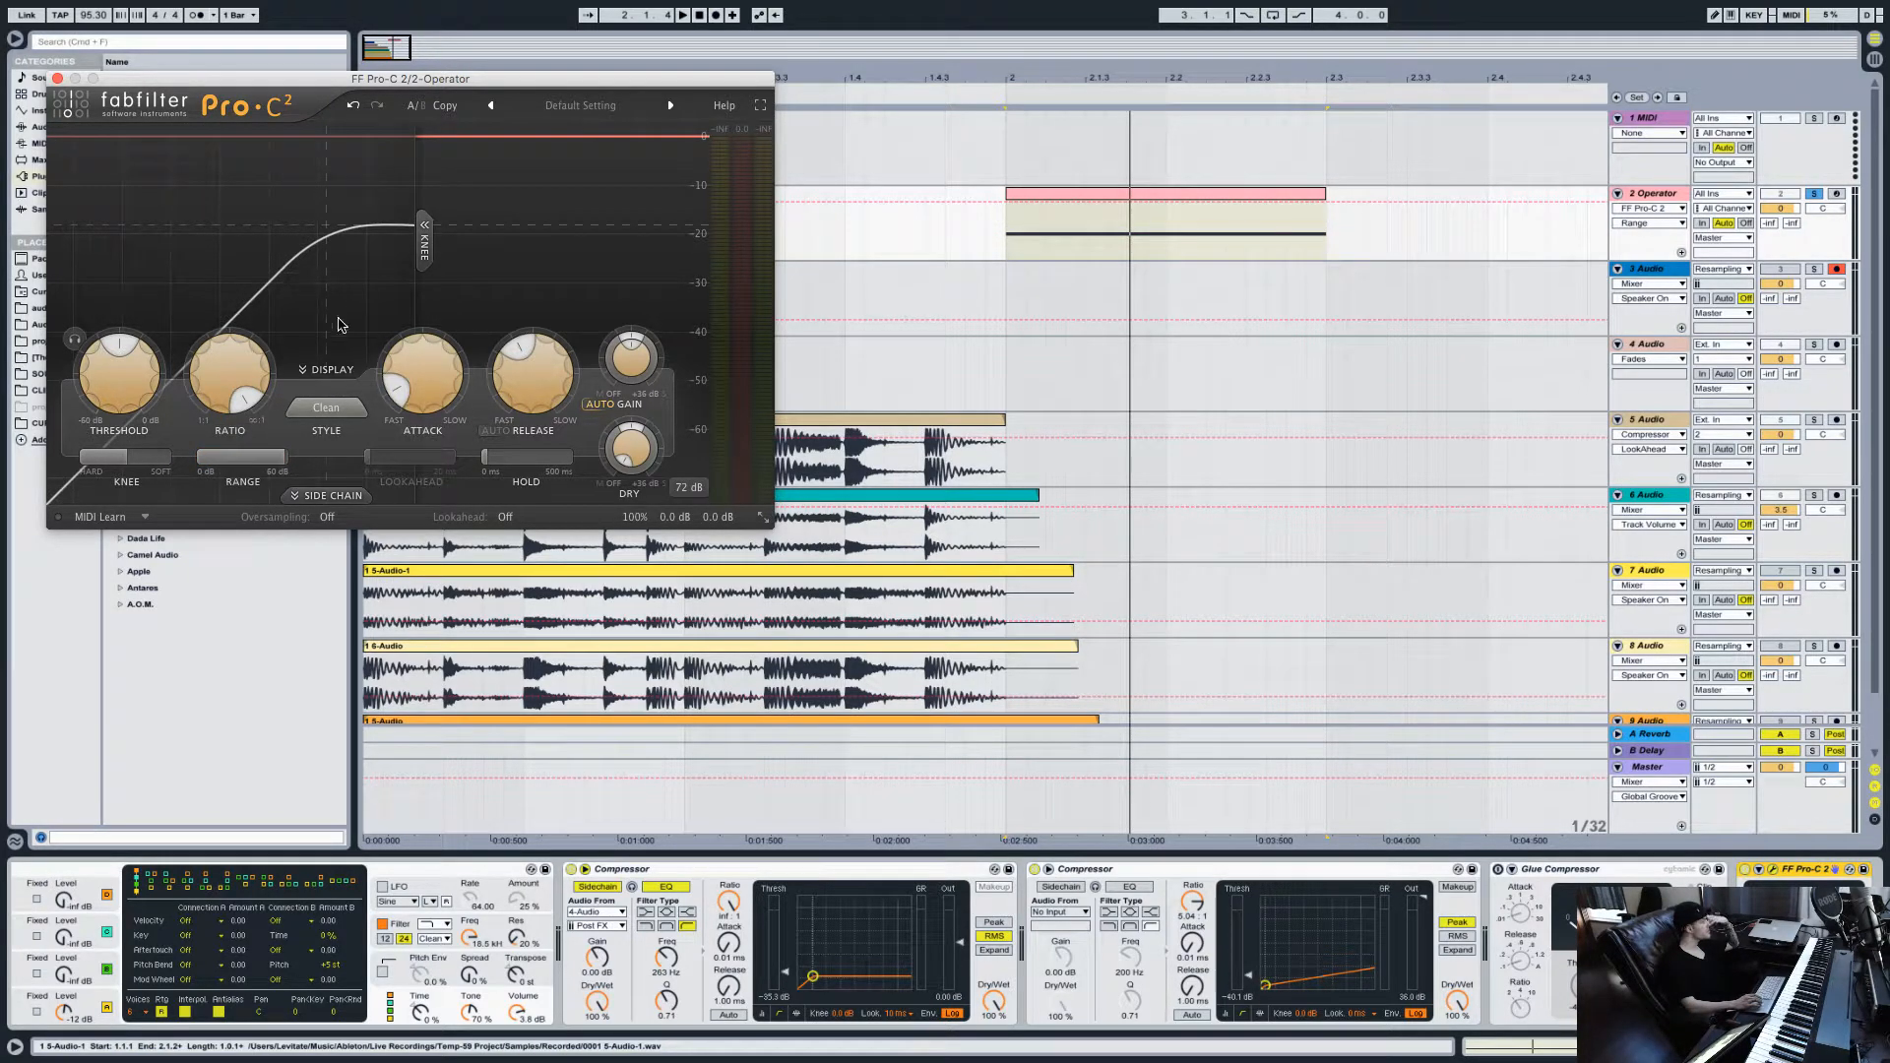
pyautogui.click(332, 410)
pyautogui.click(325, 432)
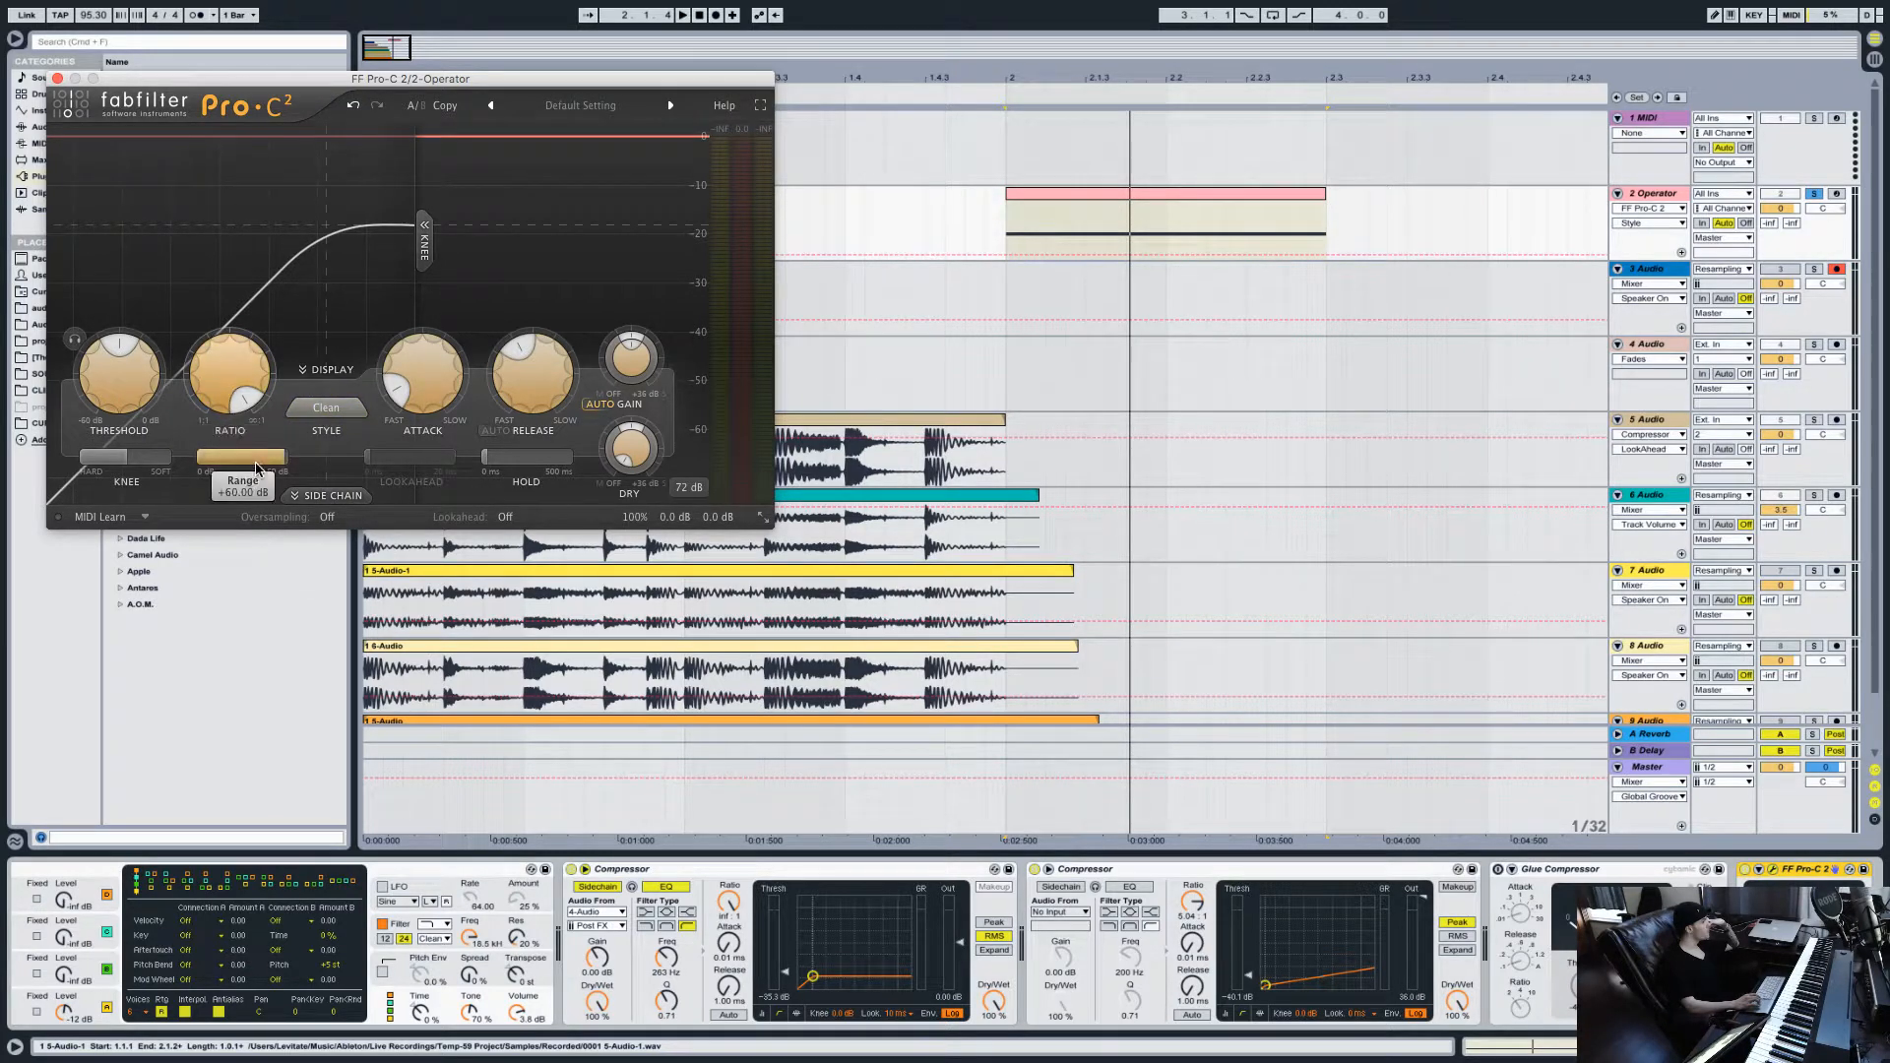
# Step: Set Pro-C 2 to a fully hard knee, with a 0.005 ms attack and a 10 ms release
pyautogui.moveTo(128, 459); pyautogui.dragTo(81, 459)
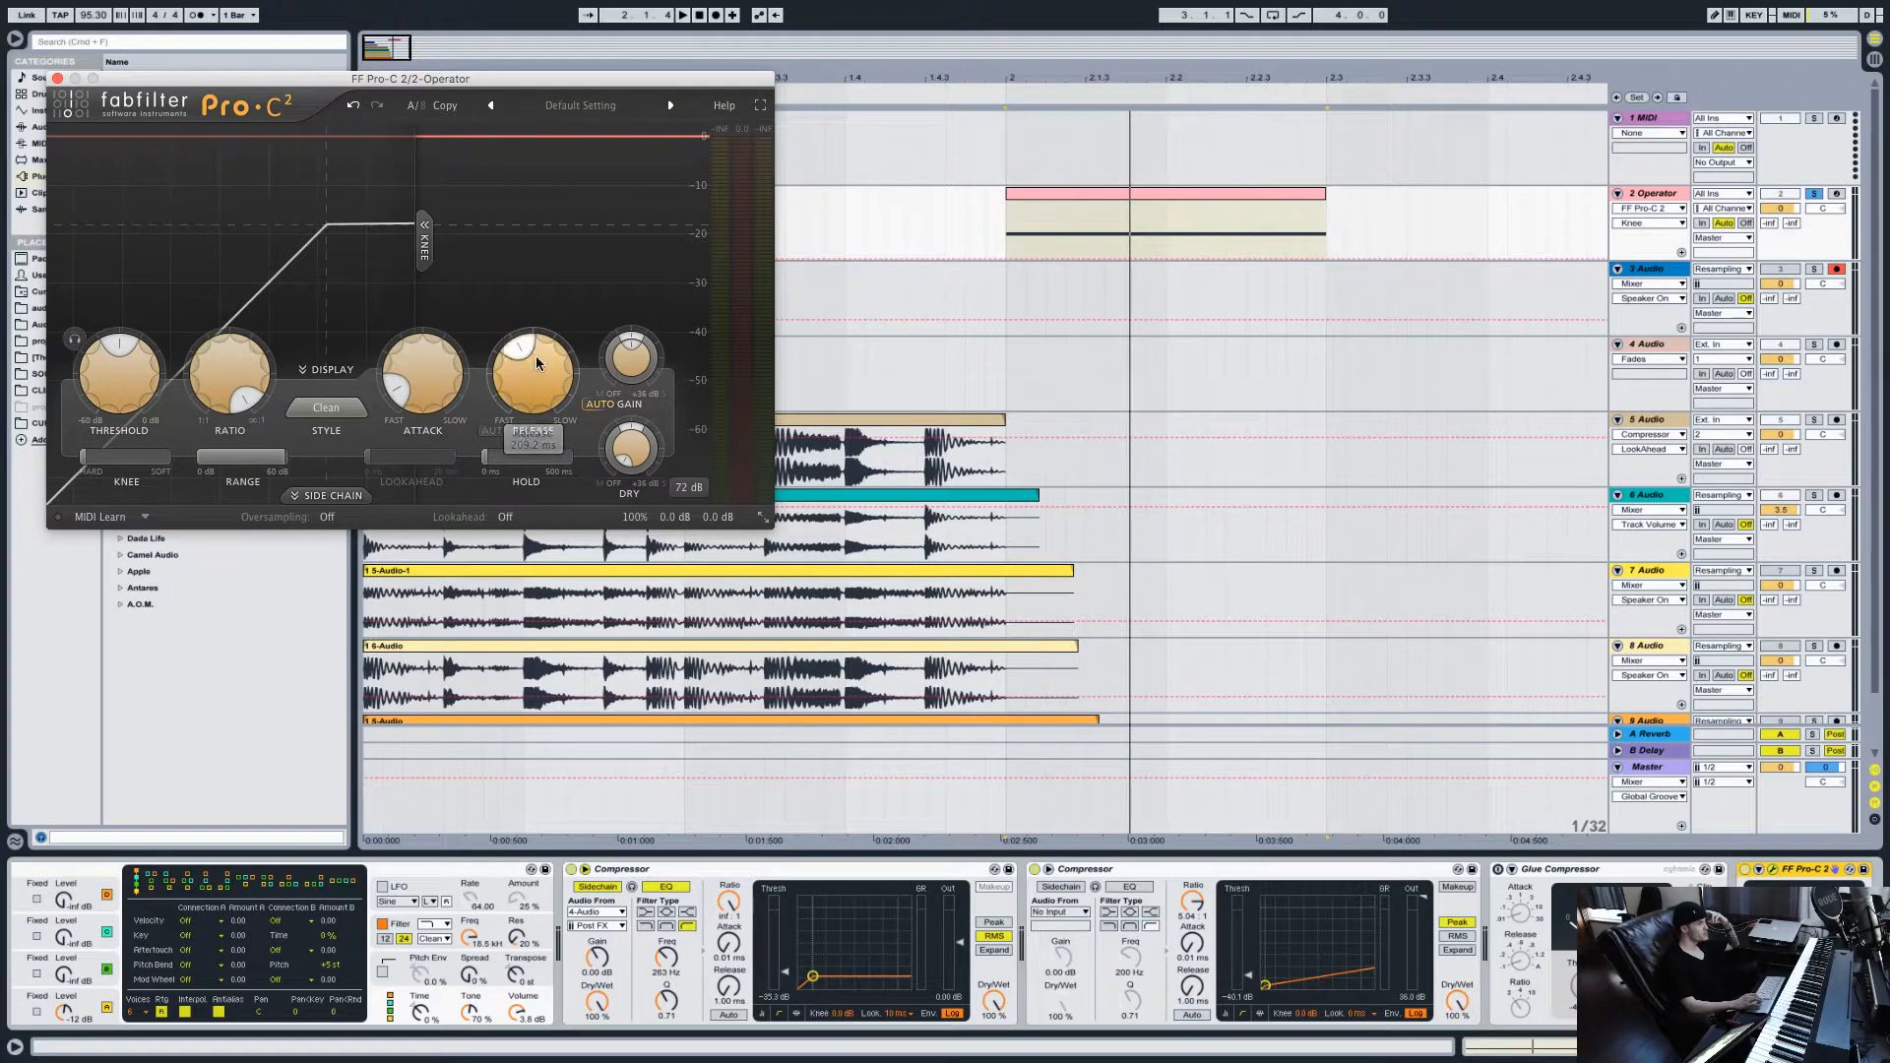
pyautogui.moveTo(418, 380); pyautogui.dragTo(624, 729)
pyautogui.moveTo(513, 334); pyautogui.dragTo(591, 472)
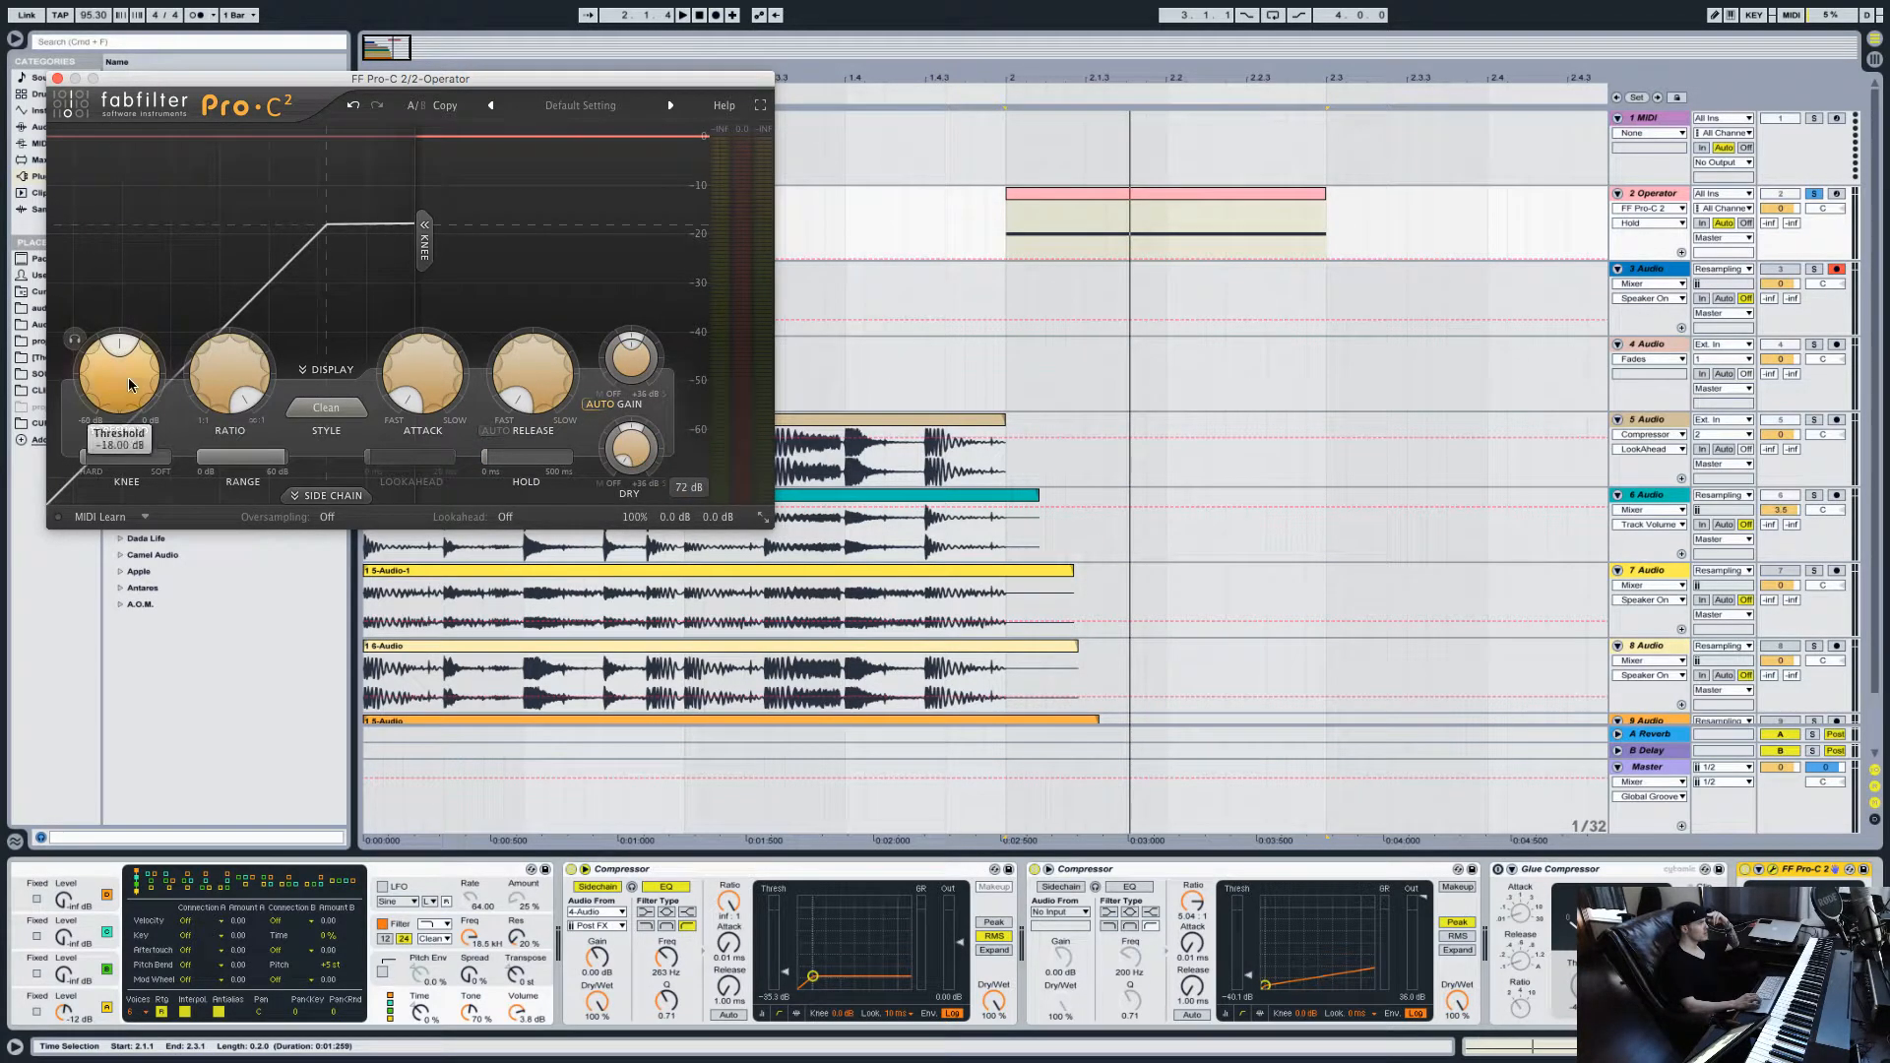
# Step: Bypass the second Compressor and lower Pro-C 2's threshold to its minimum while the bass note plays
pyautogui.click(1034, 869)
pyautogui.press('space')
pyautogui.moveTo(148, 391); pyautogui.dragTo(153, 624)
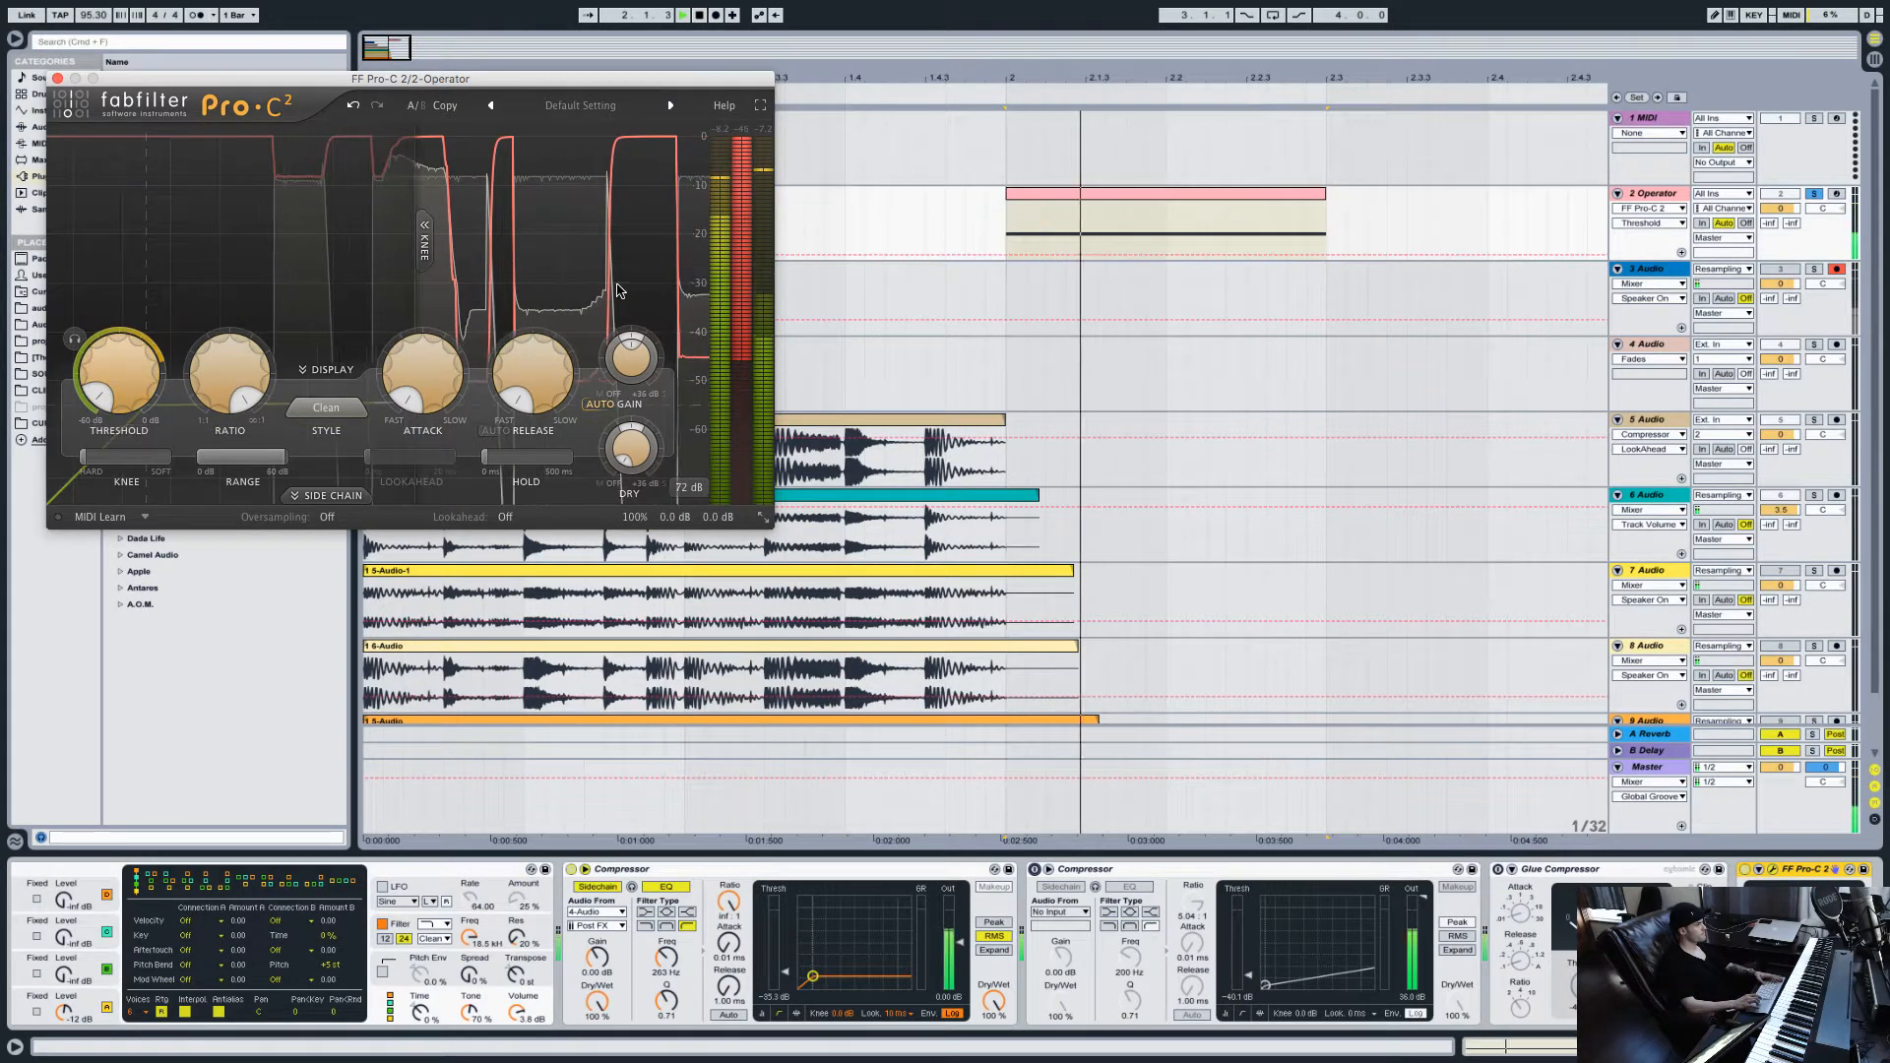
# Step: Raise Pro-C 2's wet output gain and audition the bass note repeatedly
pyautogui.moveTo(656, 361); pyautogui.dragTo(635, 239)
pyautogui.press('space')
pyautogui.press('space')
pyautogui.press('space')
pyautogui.press('space')
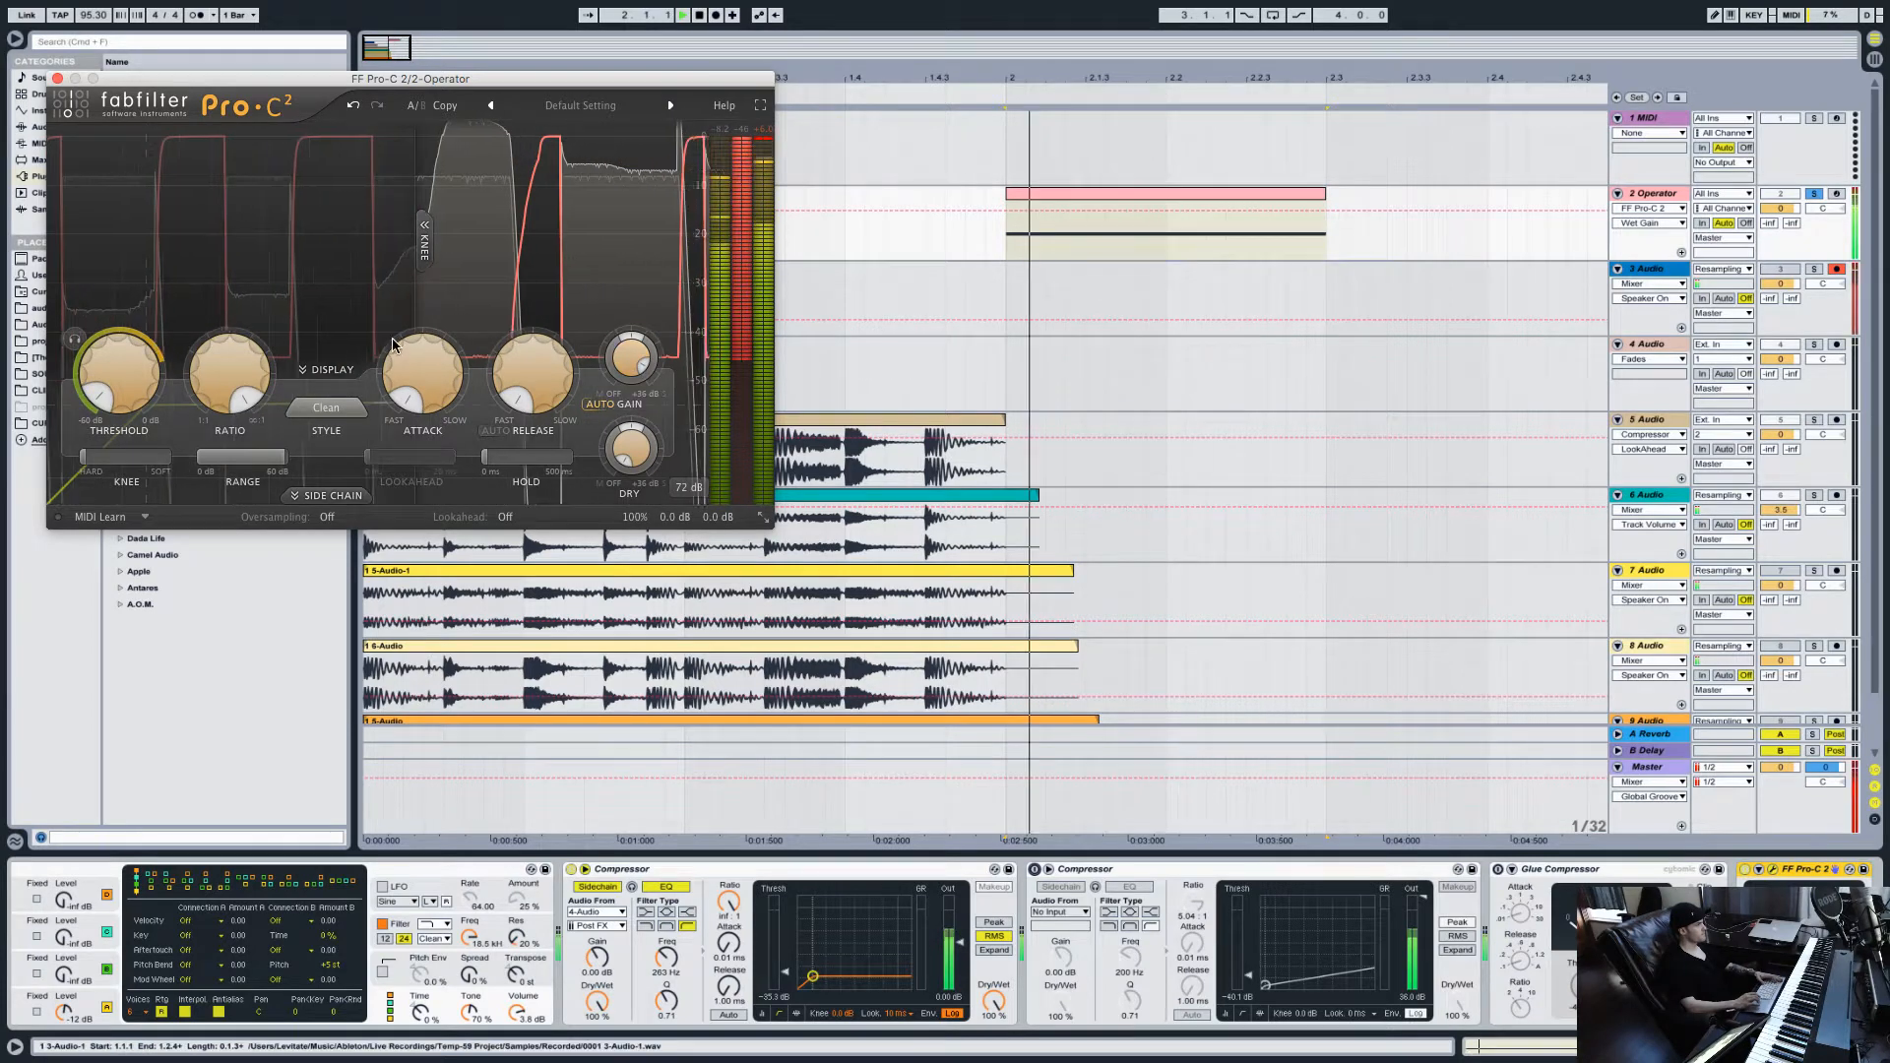
# Step: Set Pro-C 2's range to about 59.89 dB and replay the bass note several times
pyautogui.press('space')
pyautogui.moveTo(276, 459); pyautogui.dragTo(723, 588)
pyautogui.press('space')
pyautogui.press('space')
pyautogui.press('space')
pyautogui.press('space')
pyautogui.press('space')
pyautogui.press('space')
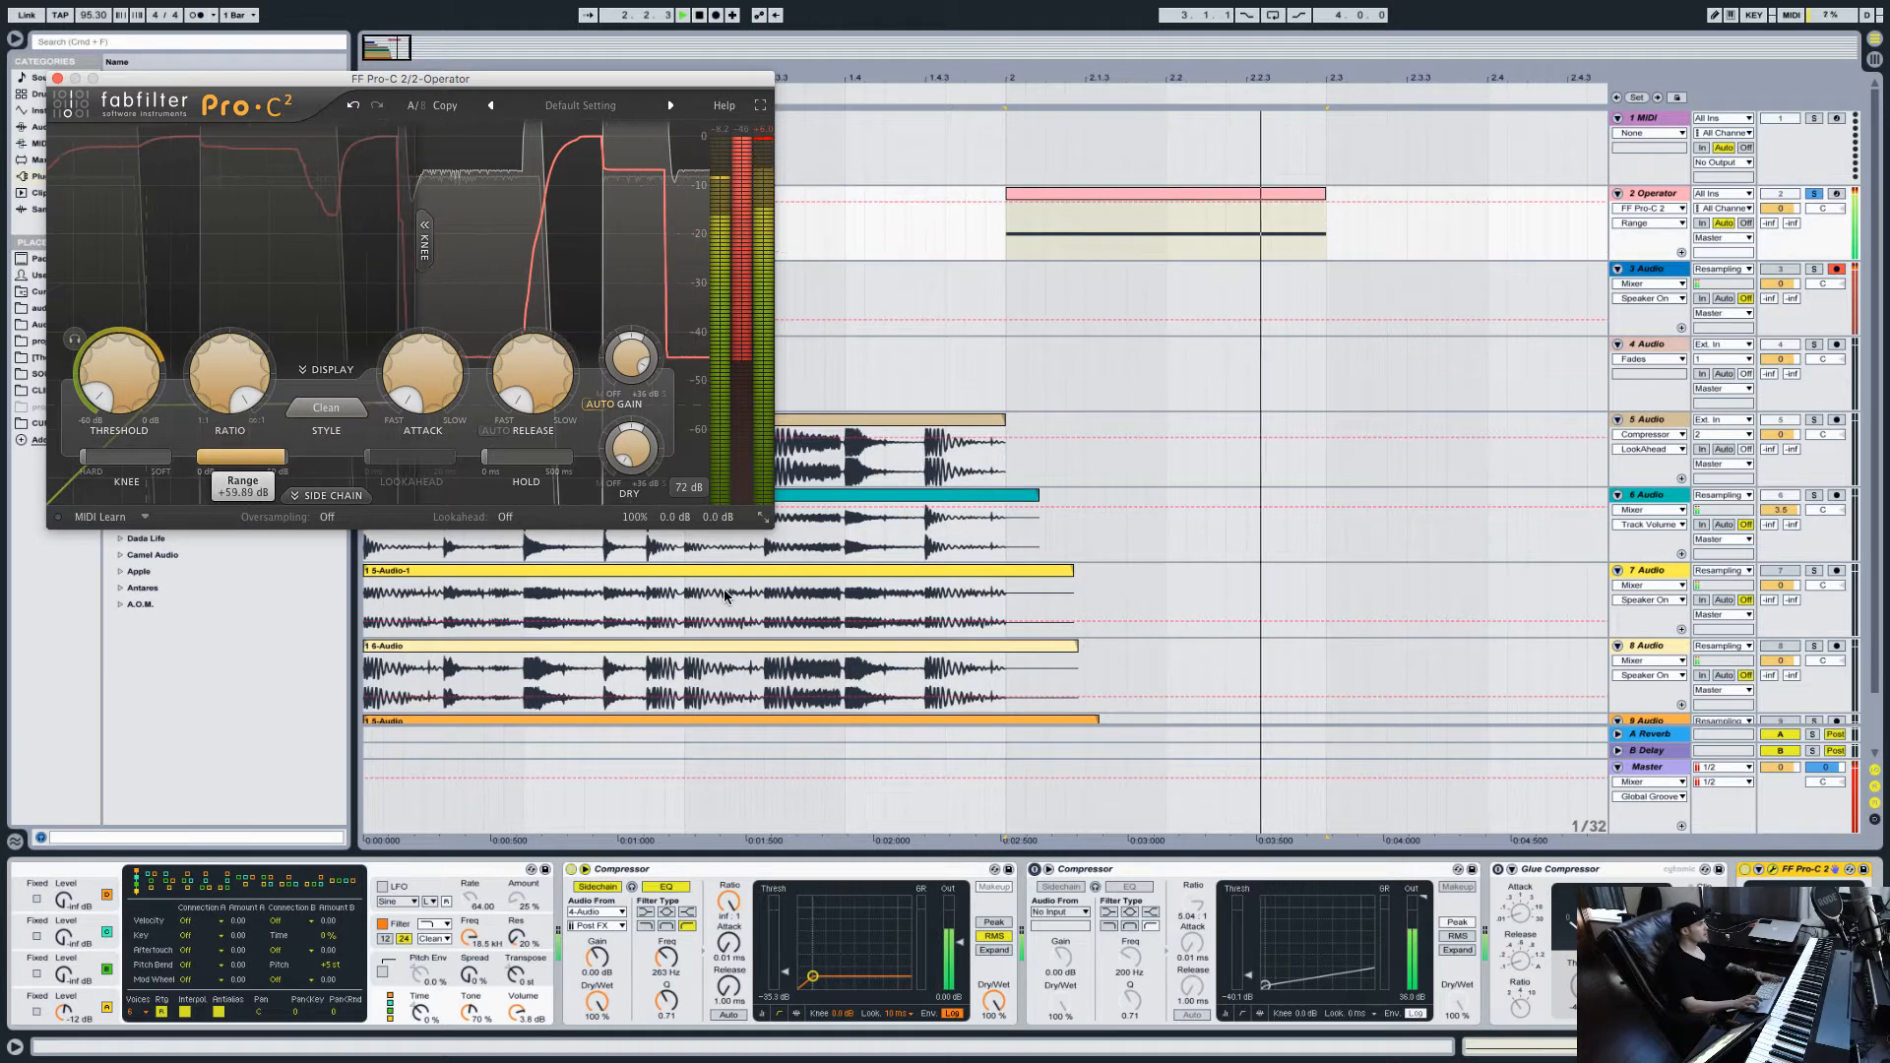
pyautogui.press('space')
pyautogui.press('space')
pyautogui.press('space')
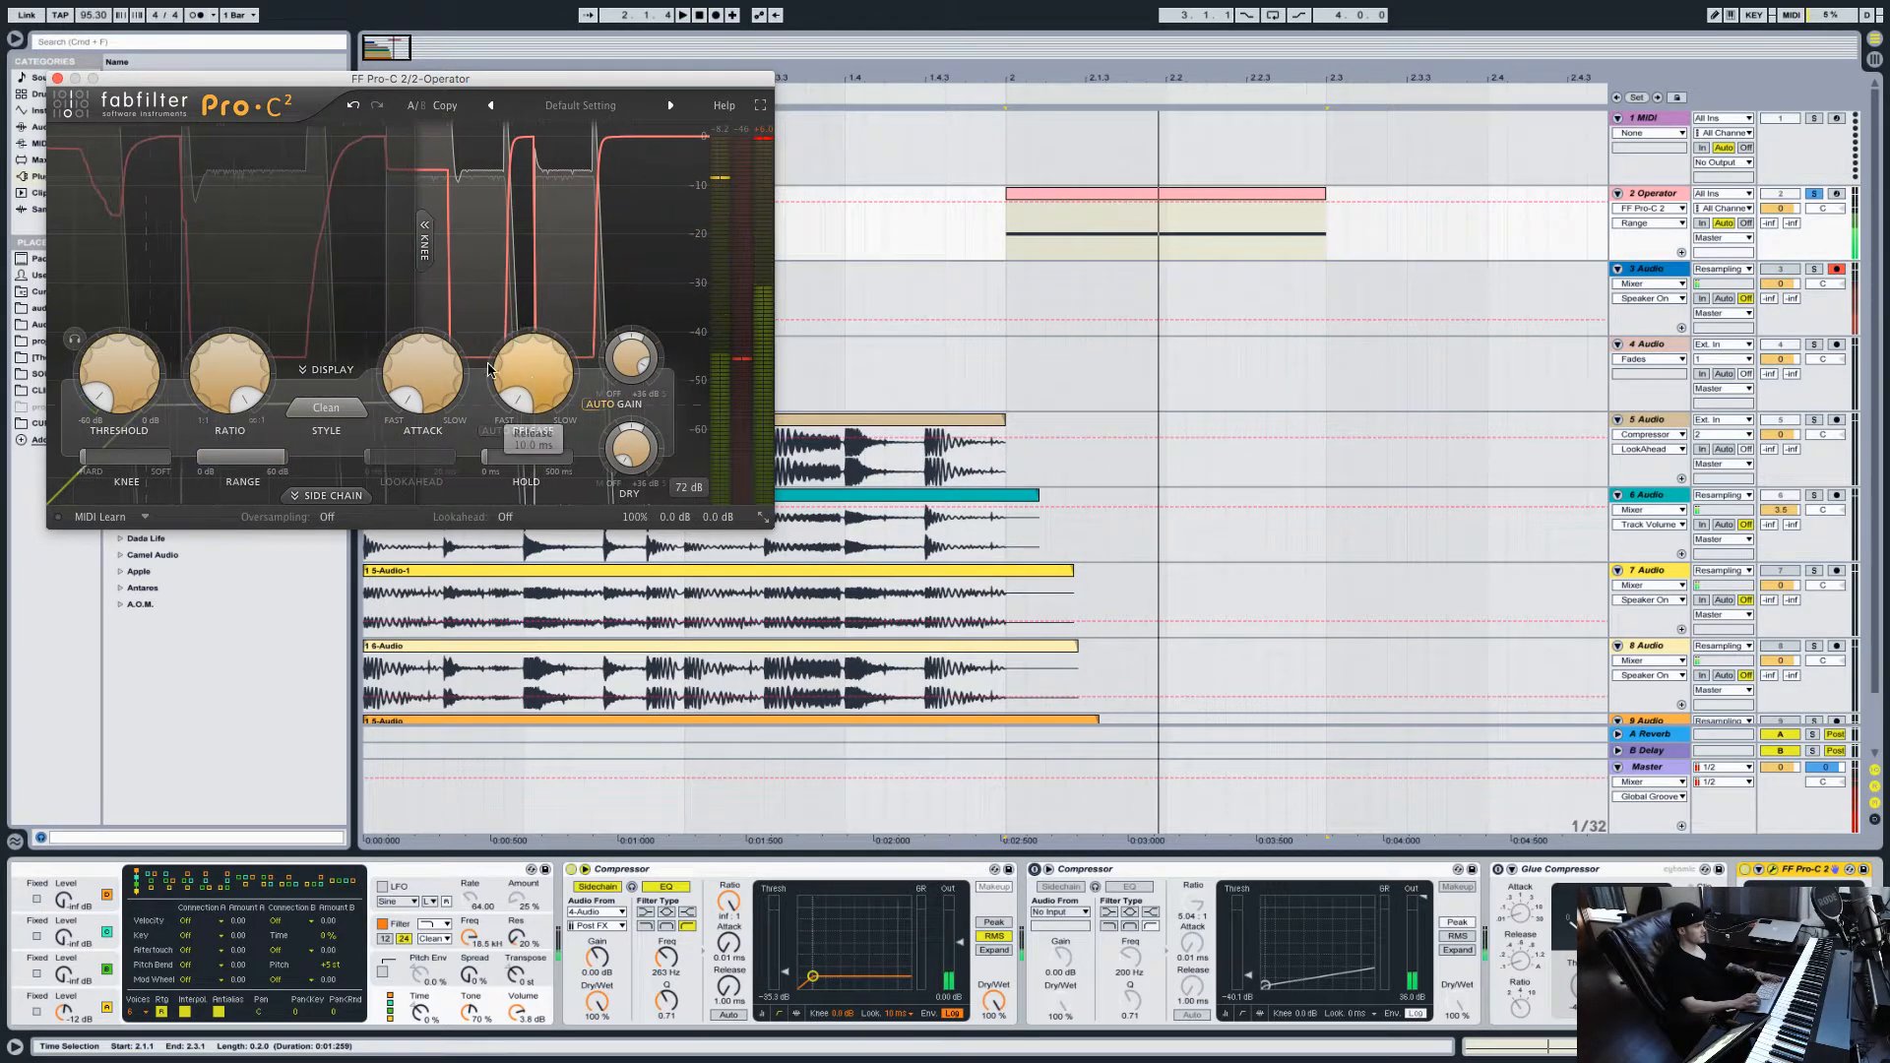
# Step: Switch Pro-C 2's compression style to Classic and audition the bass note
pyautogui.moveTo(535, 389)
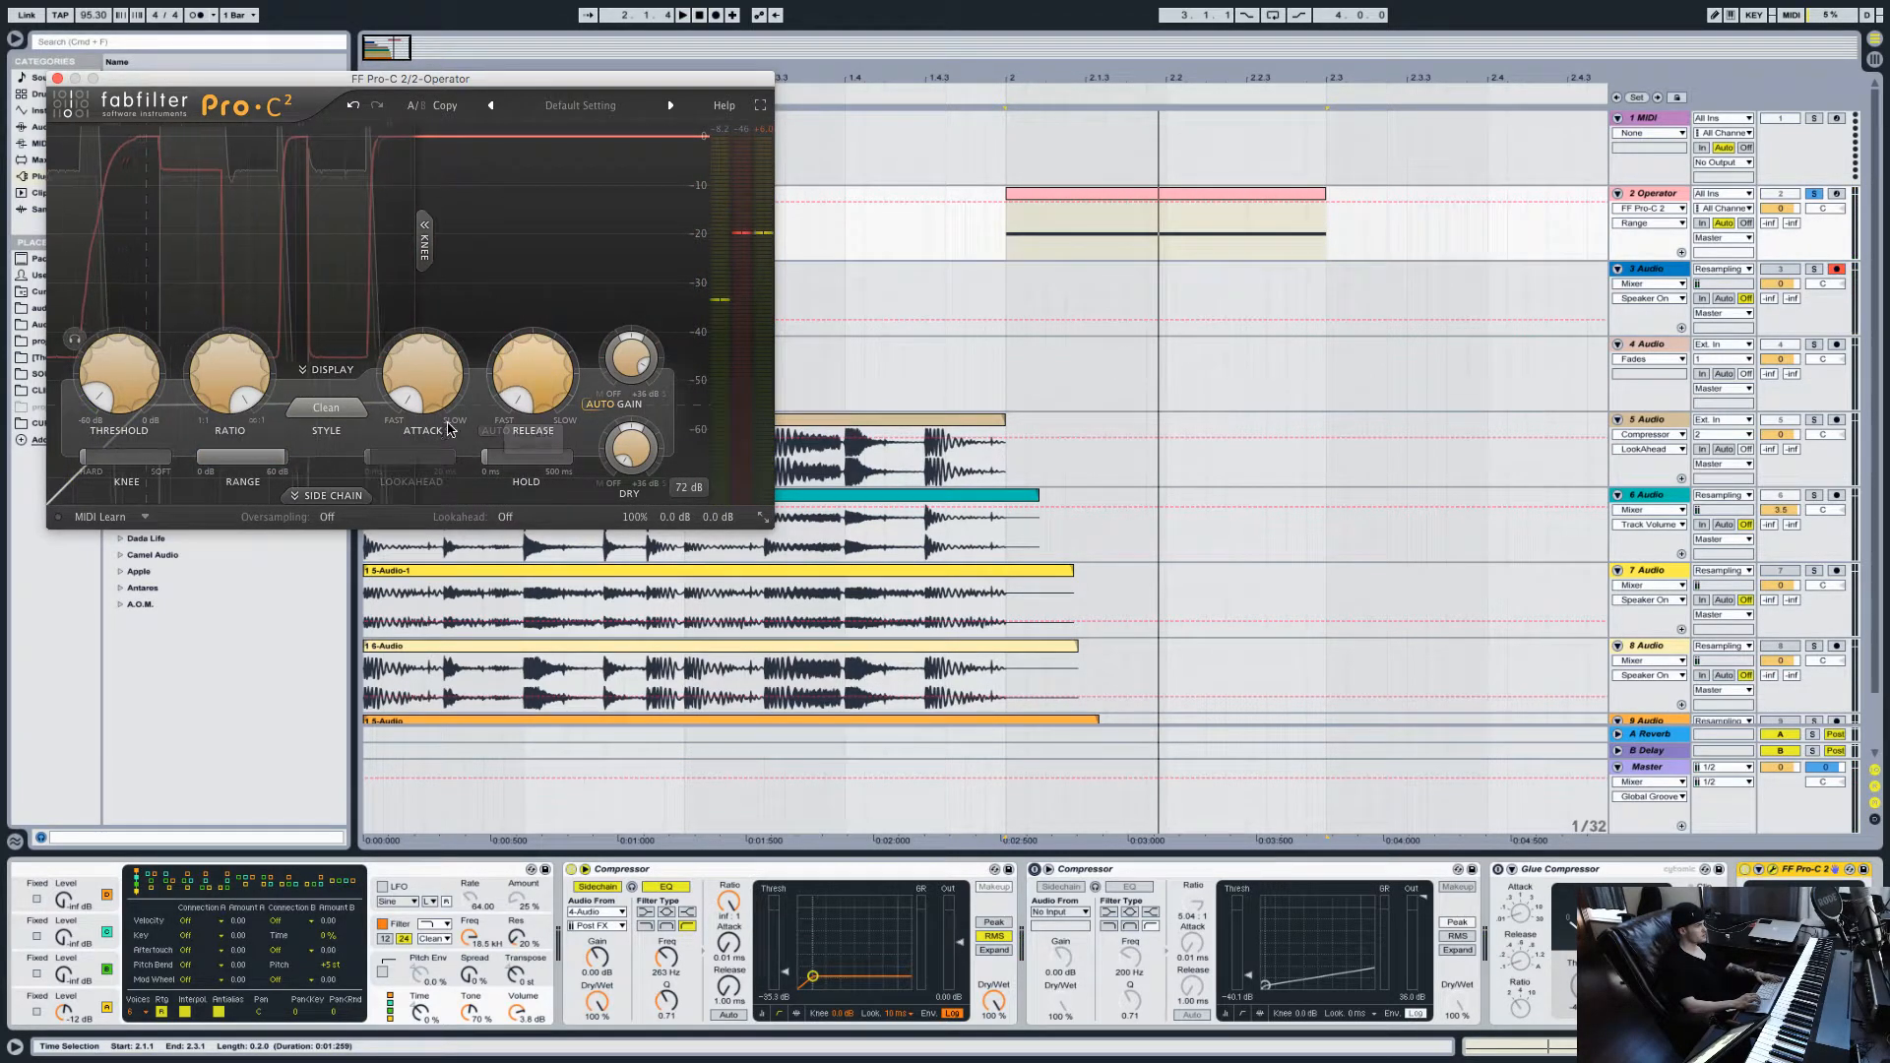
pyautogui.click(326, 407)
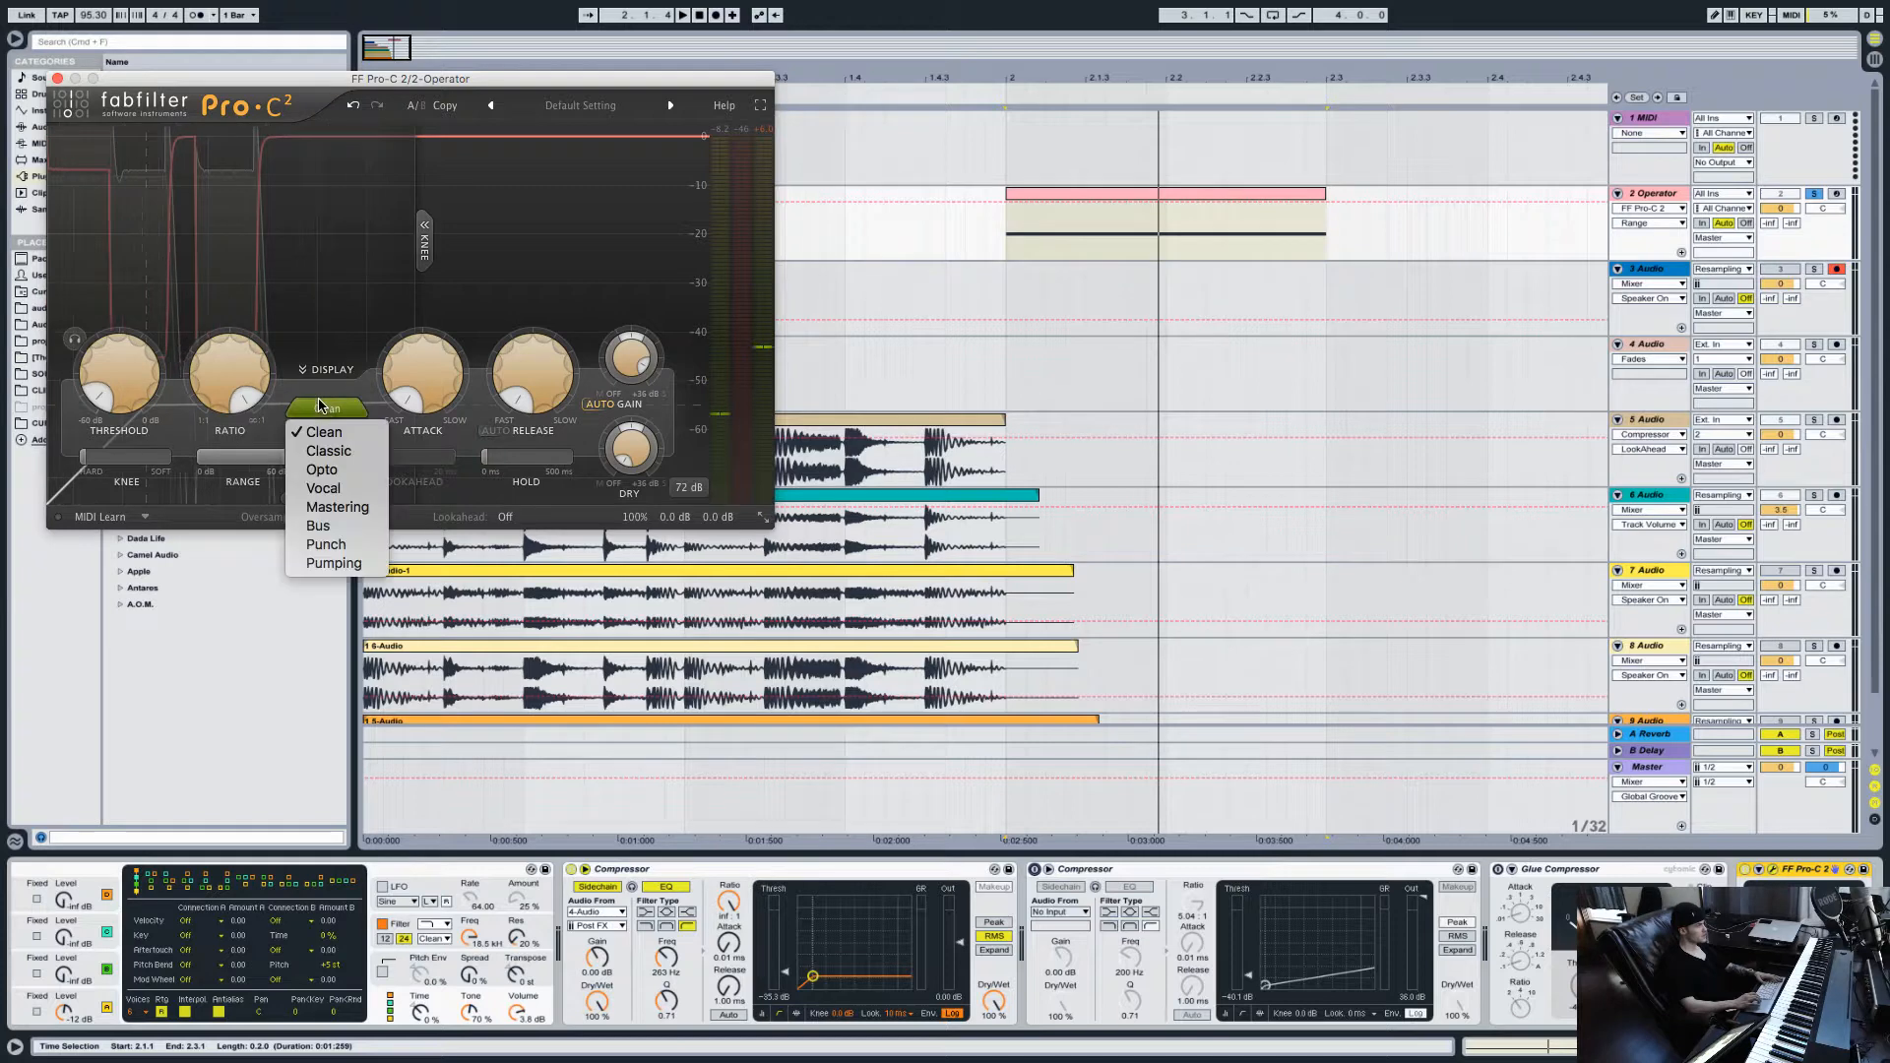
pyautogui.click(339, 450)
pyautogui.press('space')
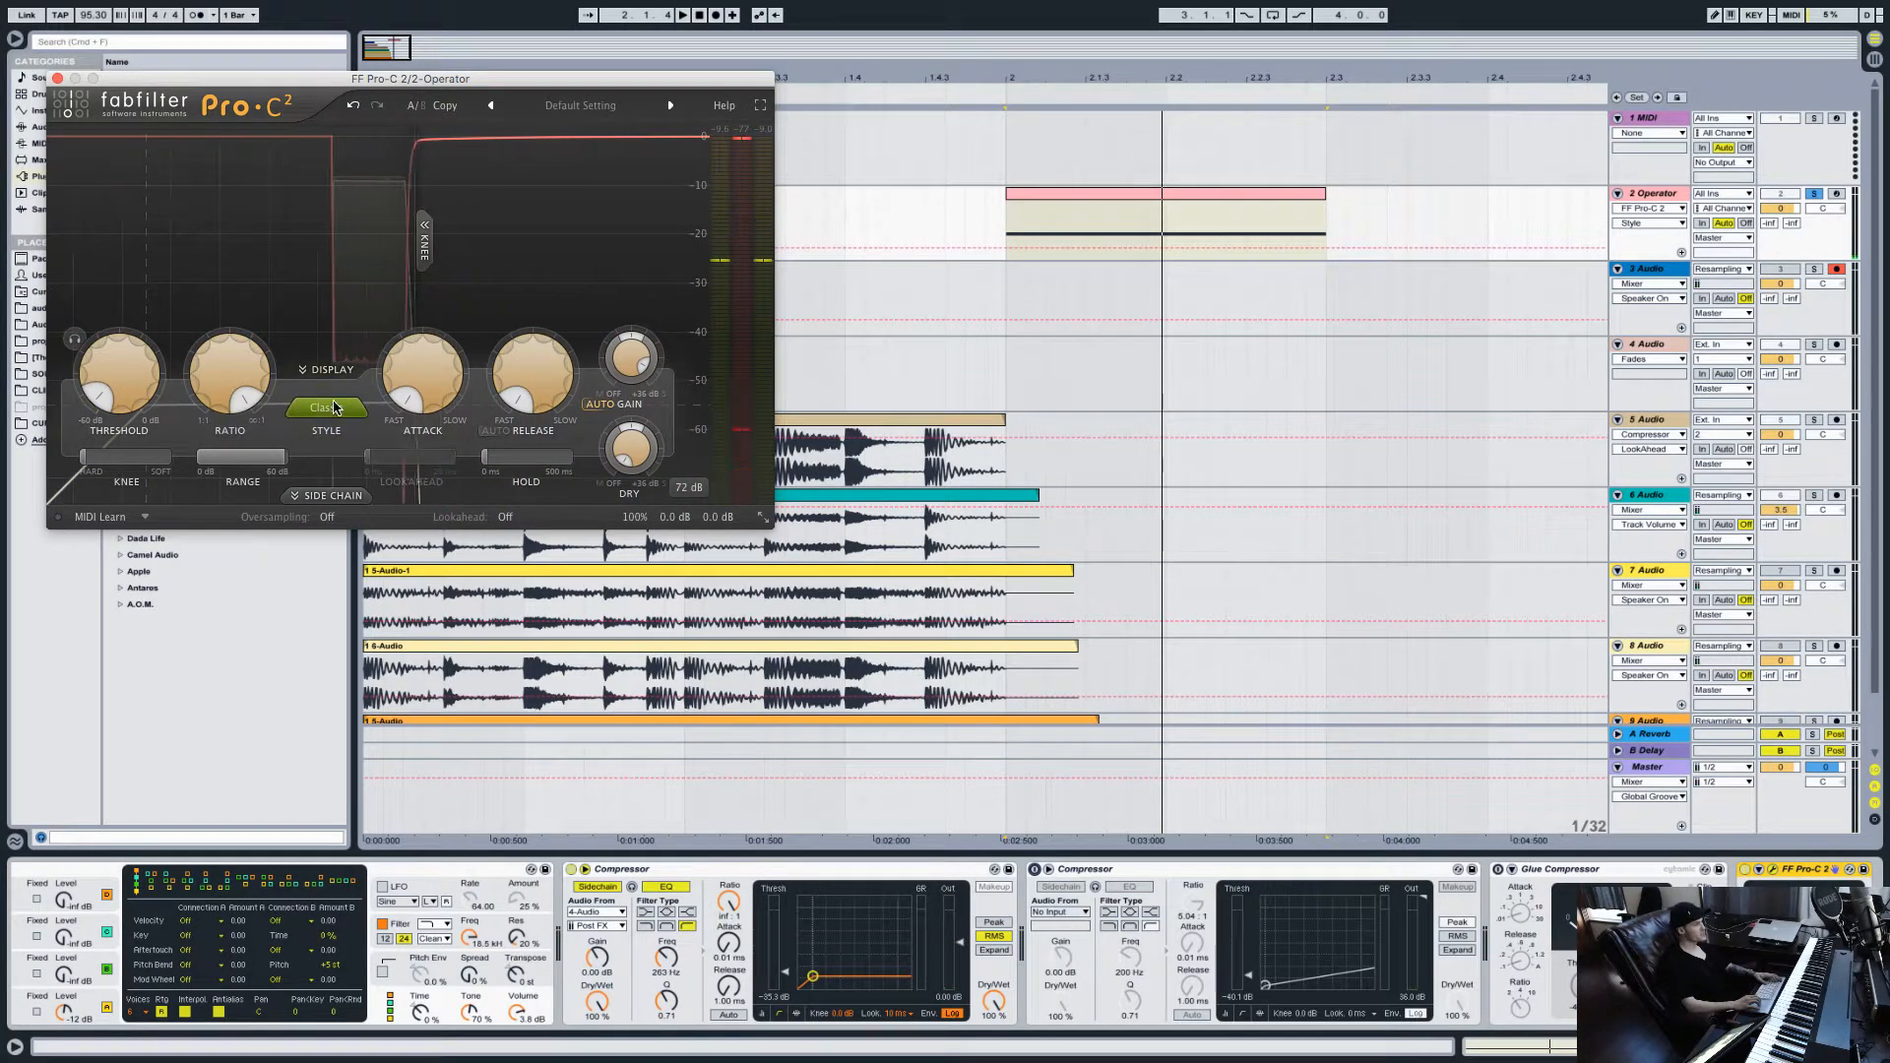
# Step: Compare Pro-C 2's Clean and Classic styles on the bass note, then select the Glue Compressor
pyautogui.click(327, 407)
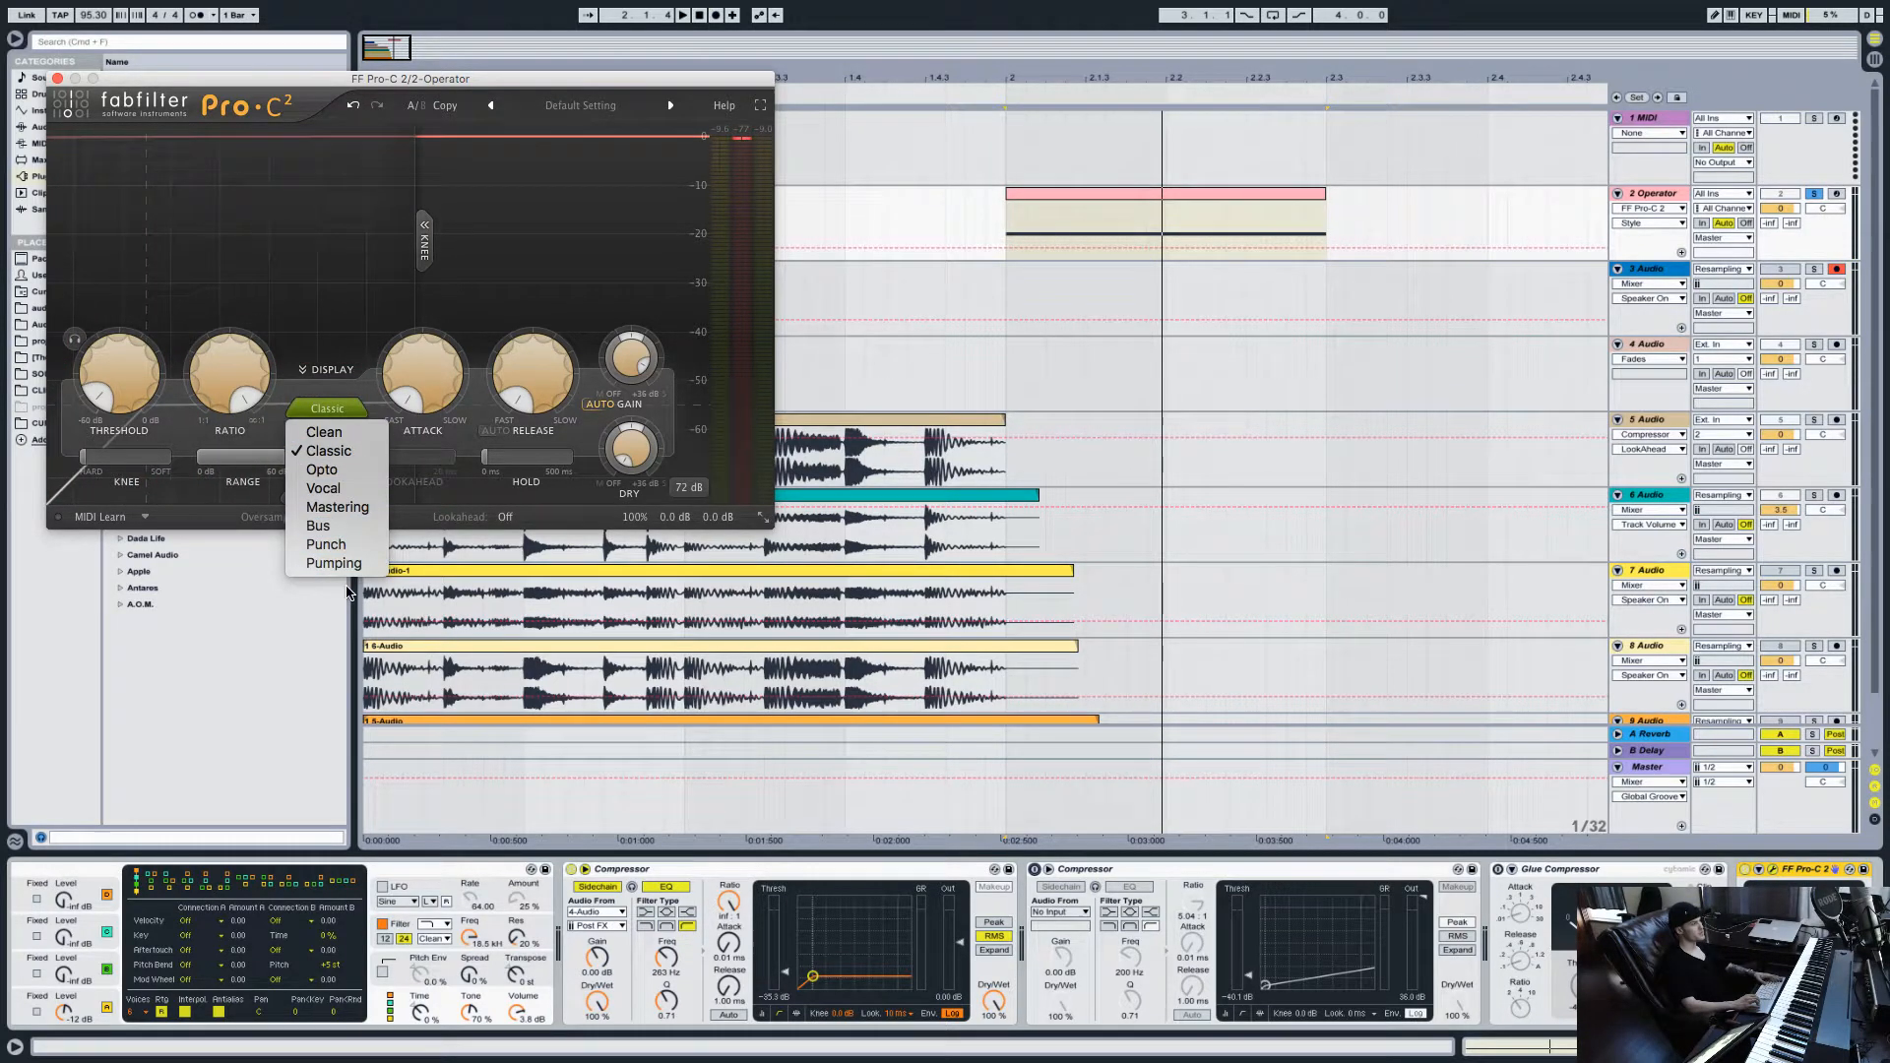
pyautogui.click(361, 434)
pyautogui.press('space')
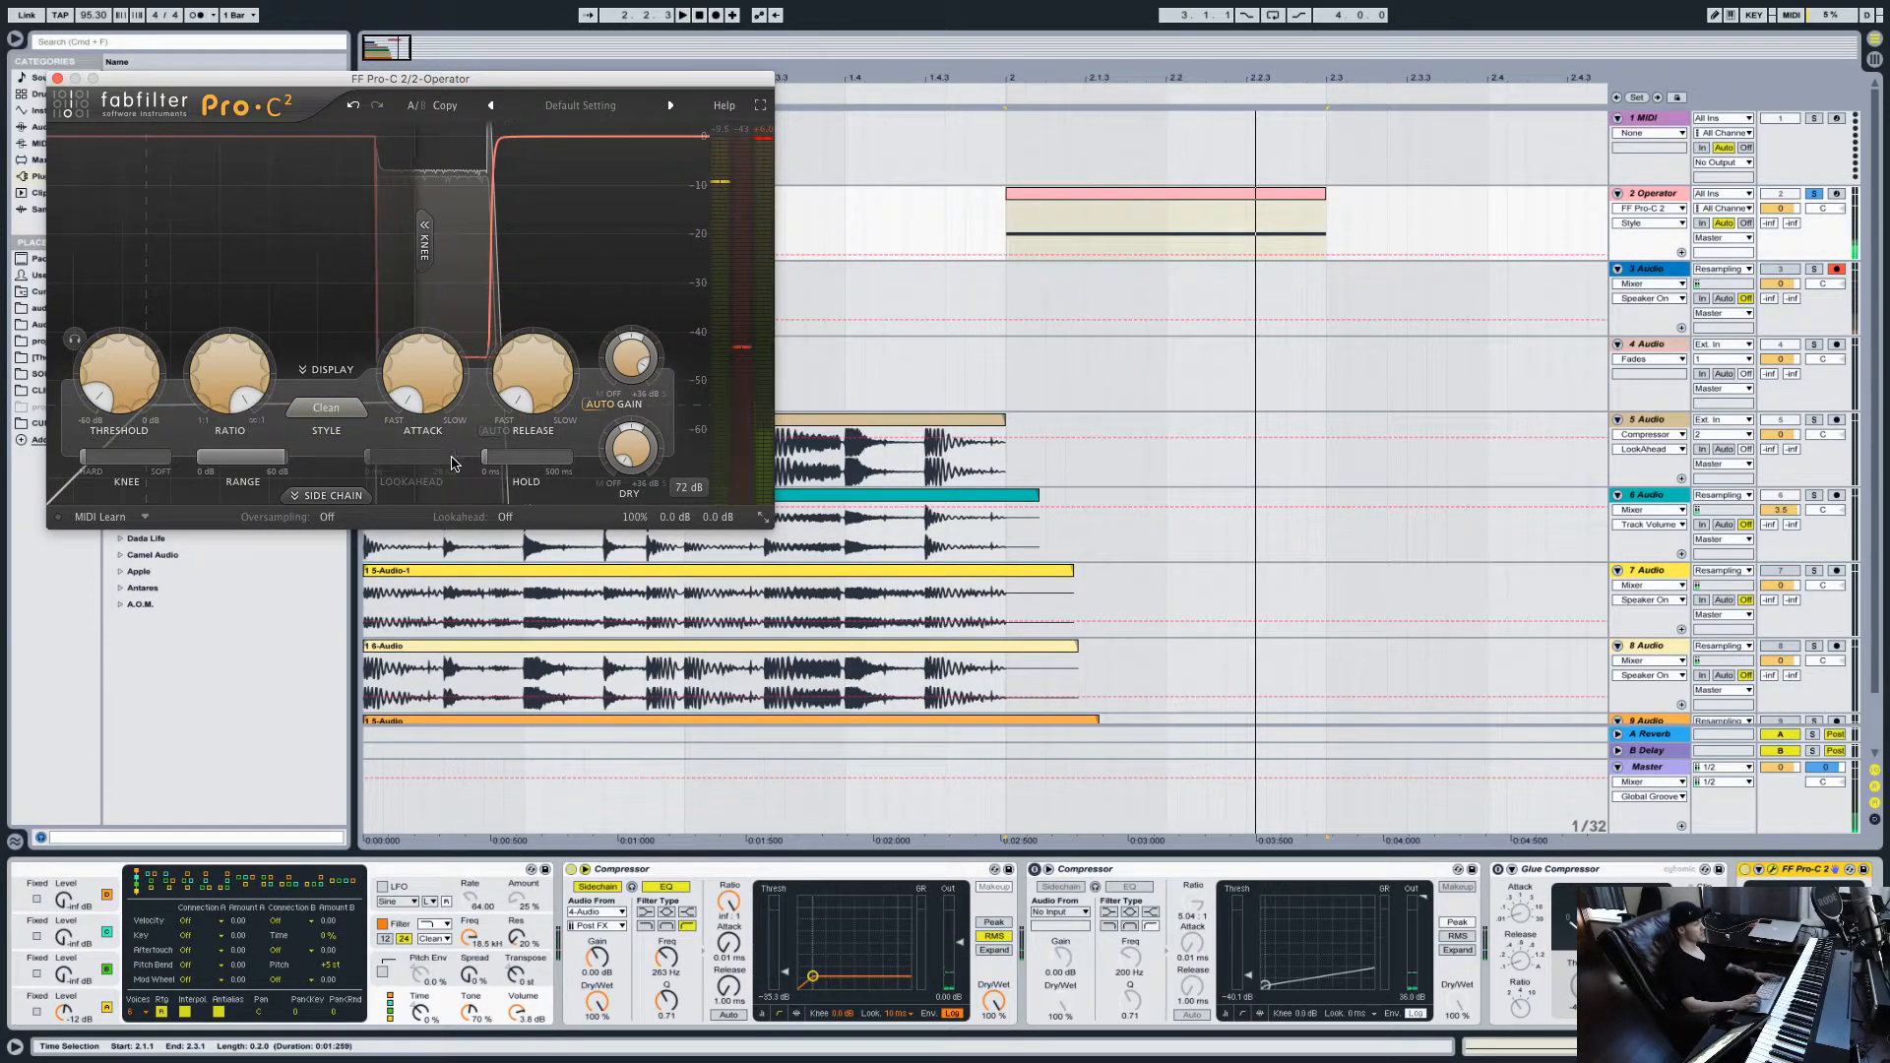
pyautogui.click(325, 407)
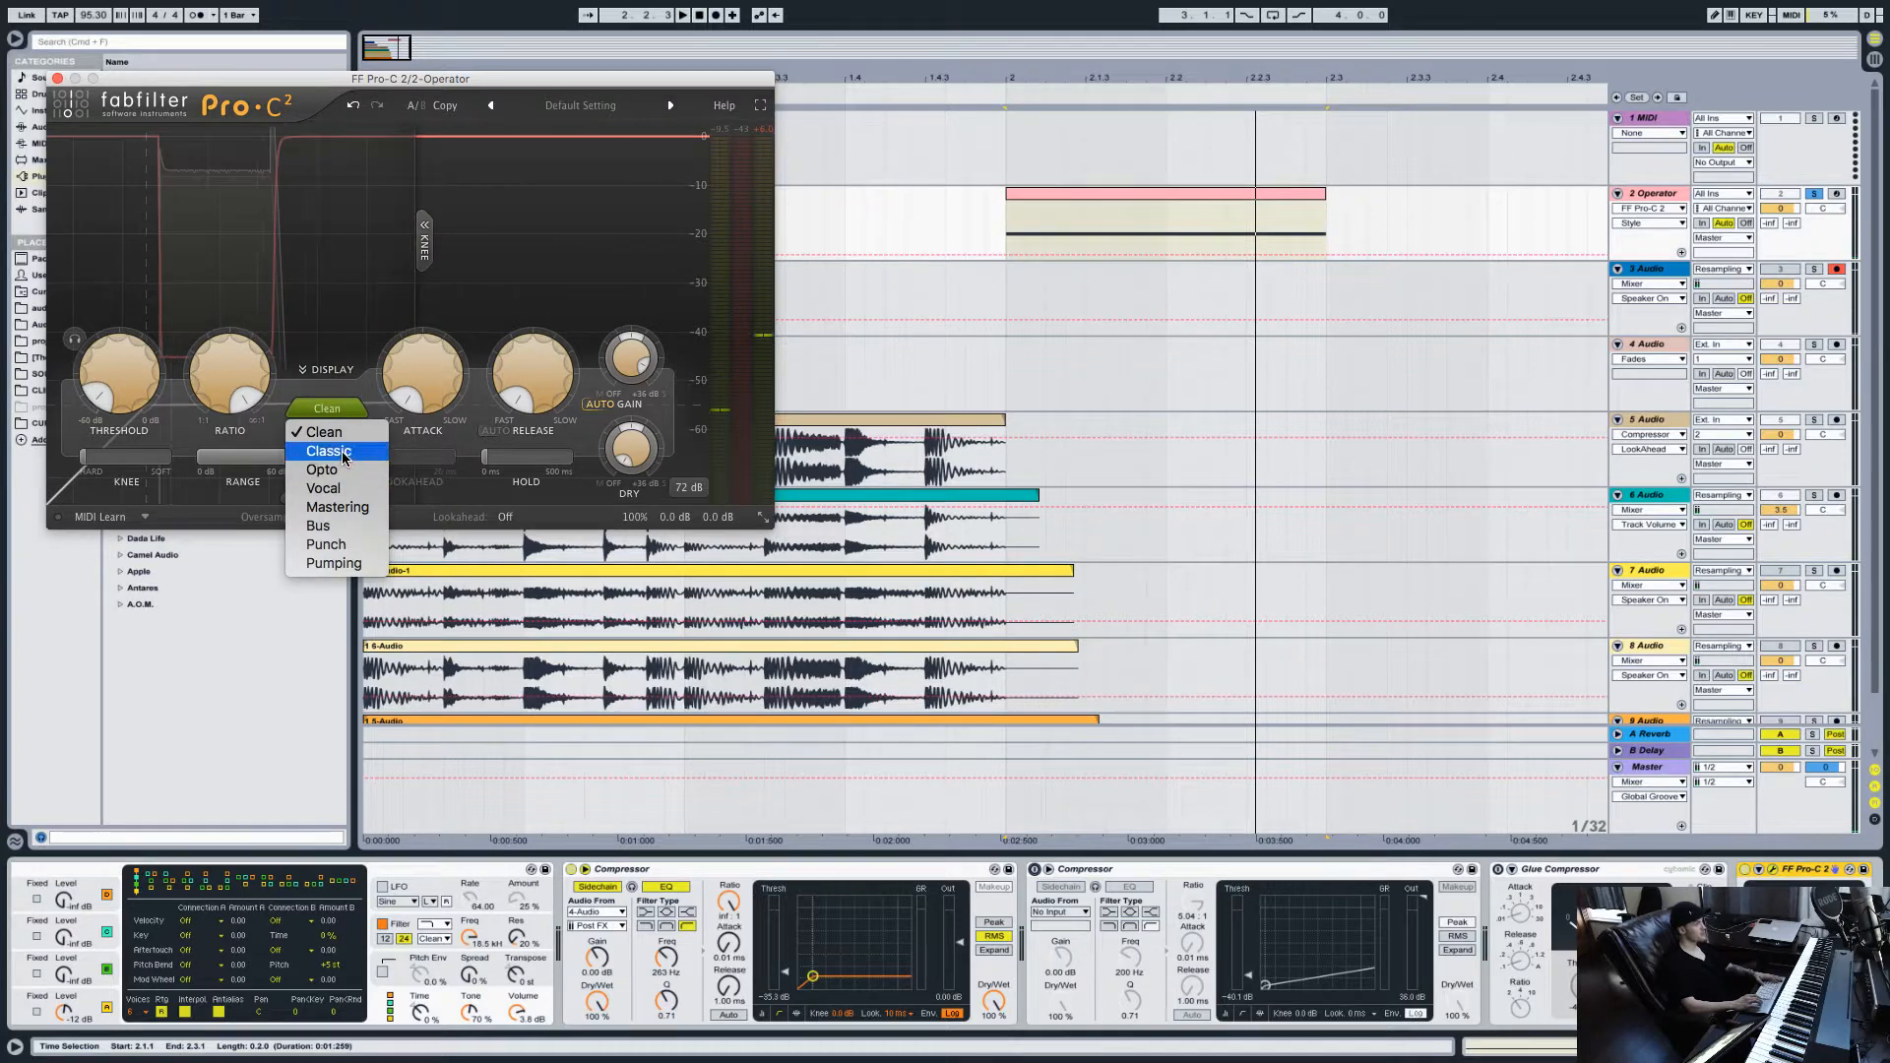
pyautogui.click(344, 455)
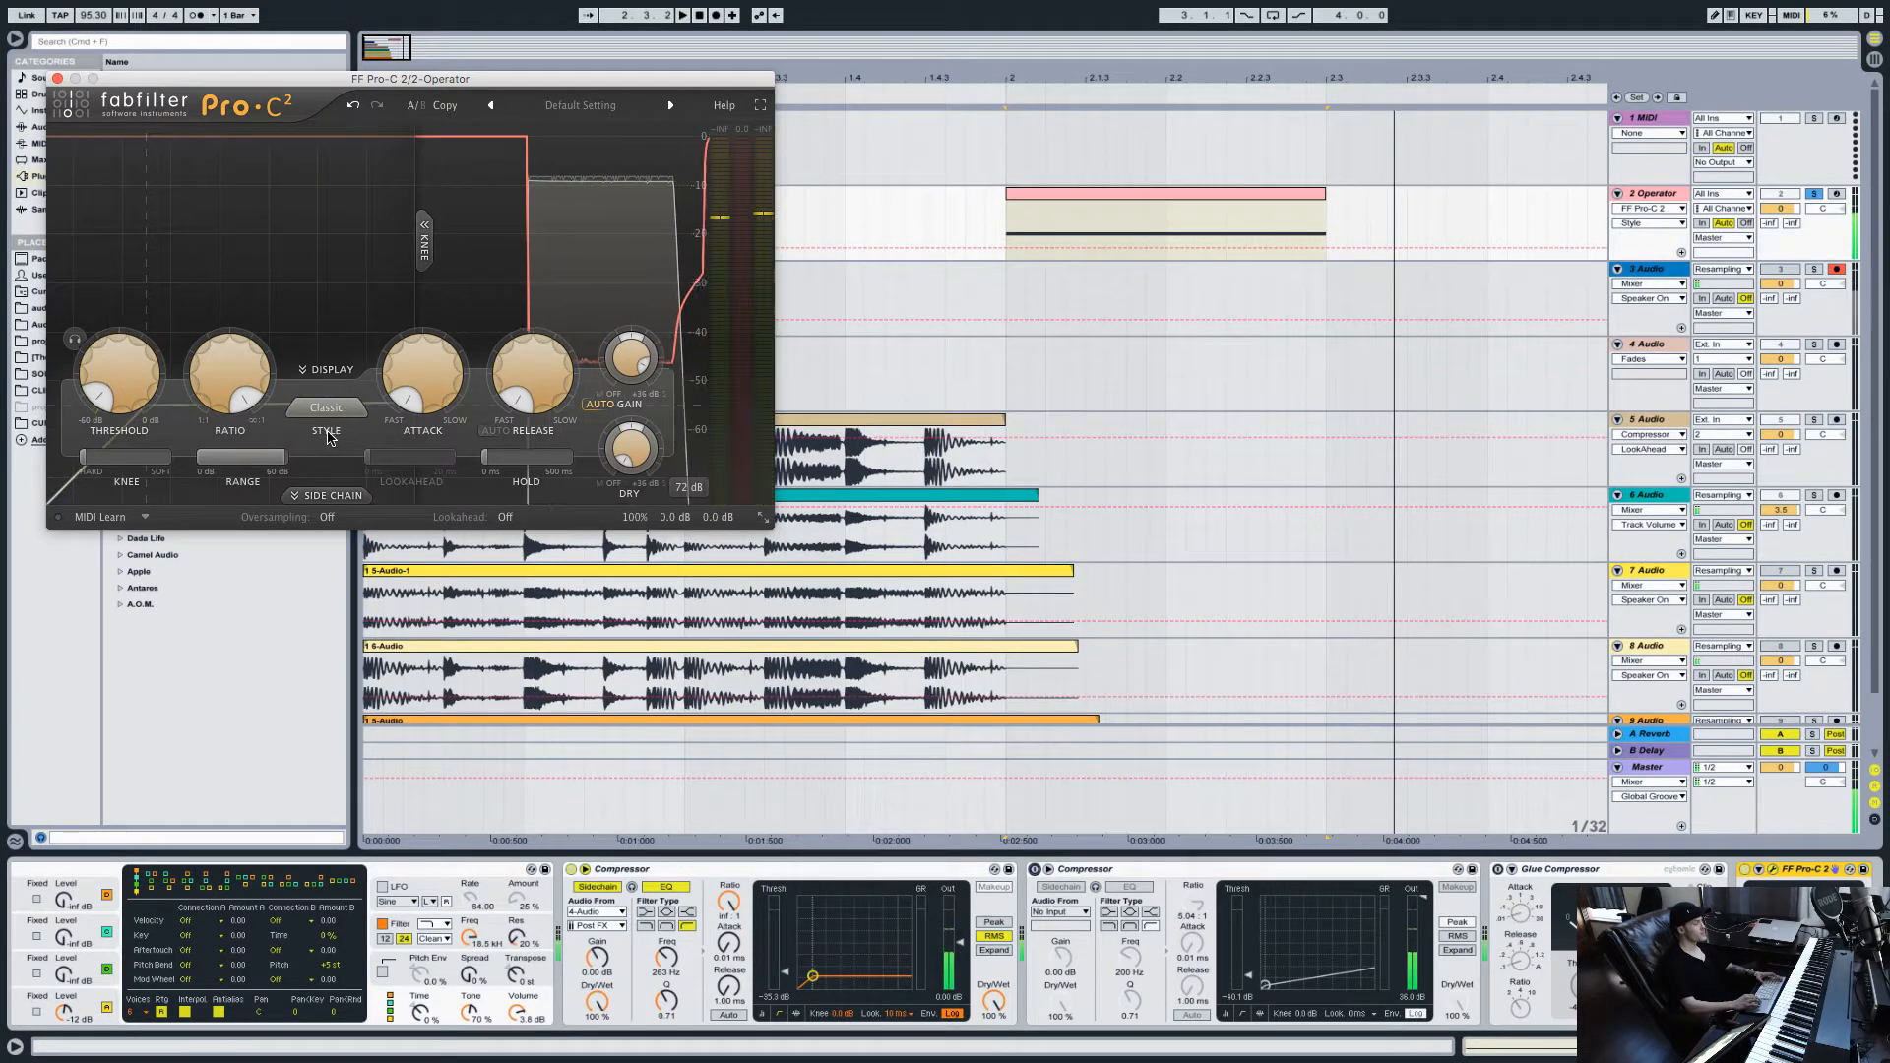
pyautogui.click(1602, 872)
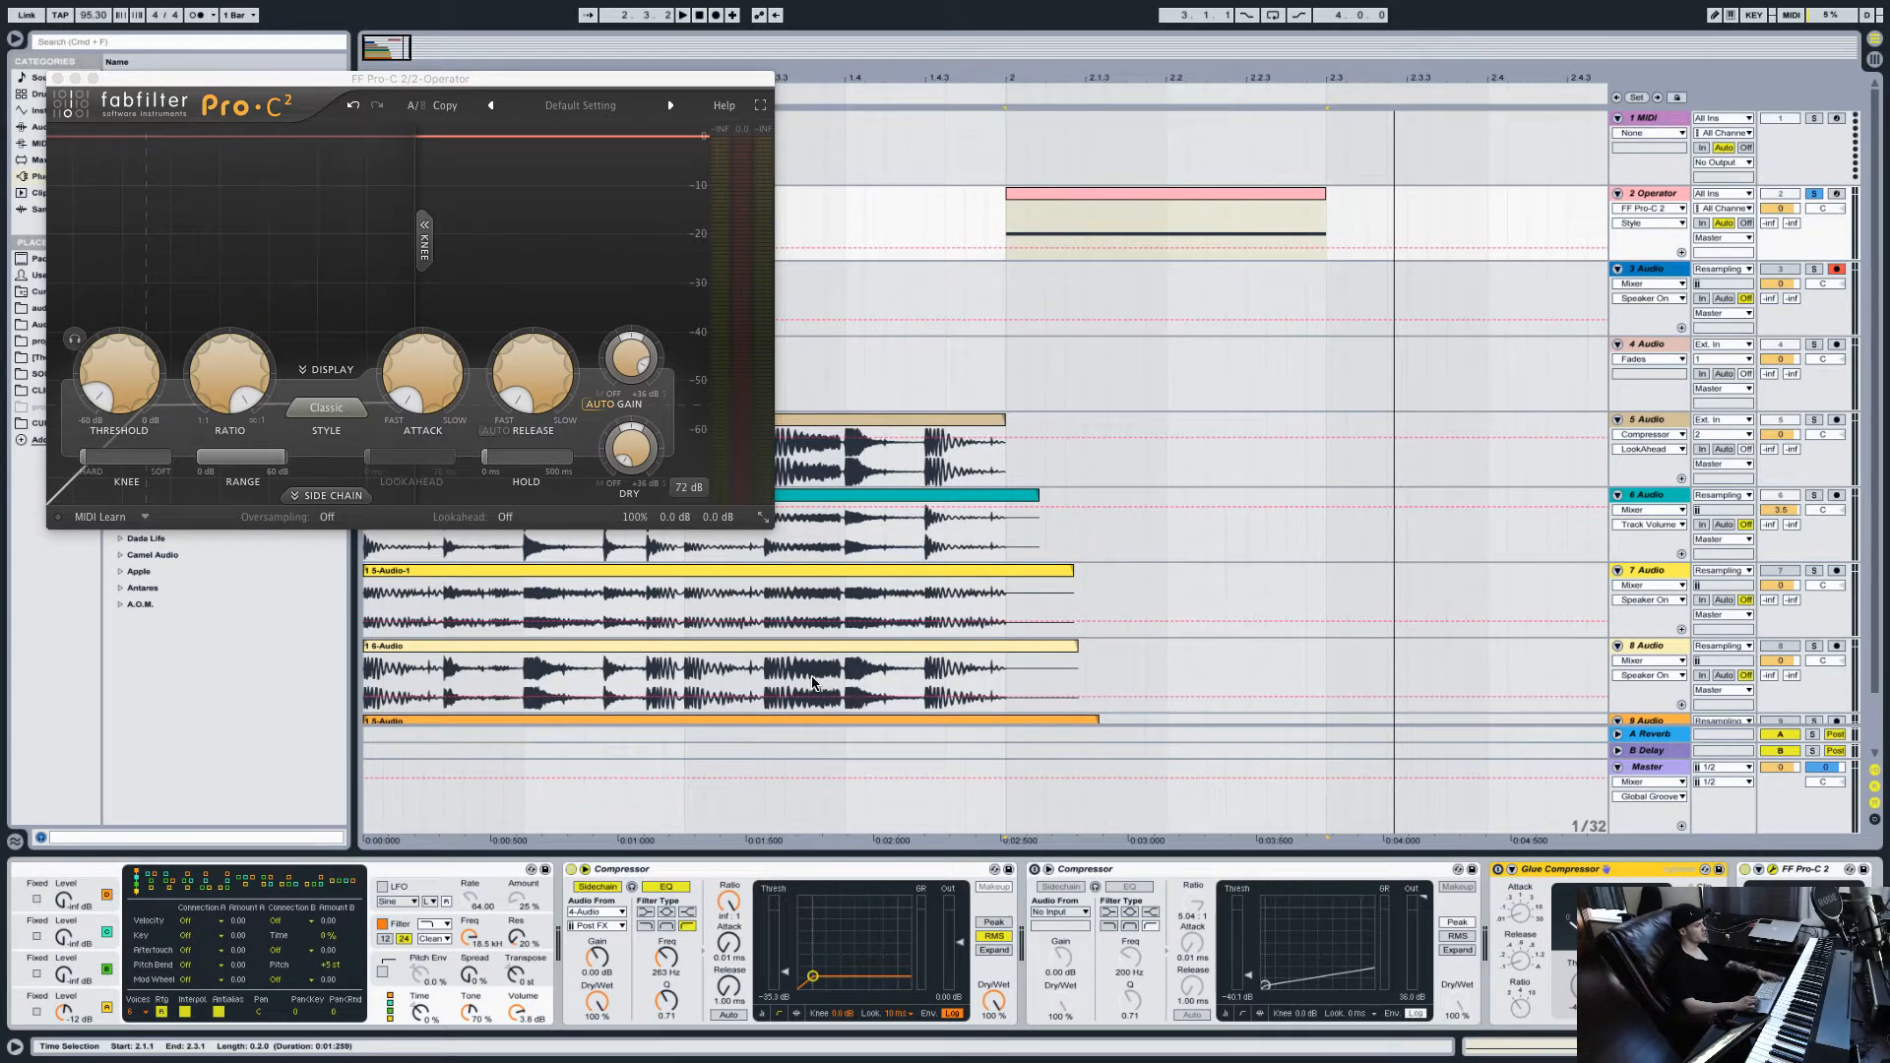
# Step: Change Pro-C 2's compression style to Opto and audition the bass note through it
pyautogui.click(346, 415)
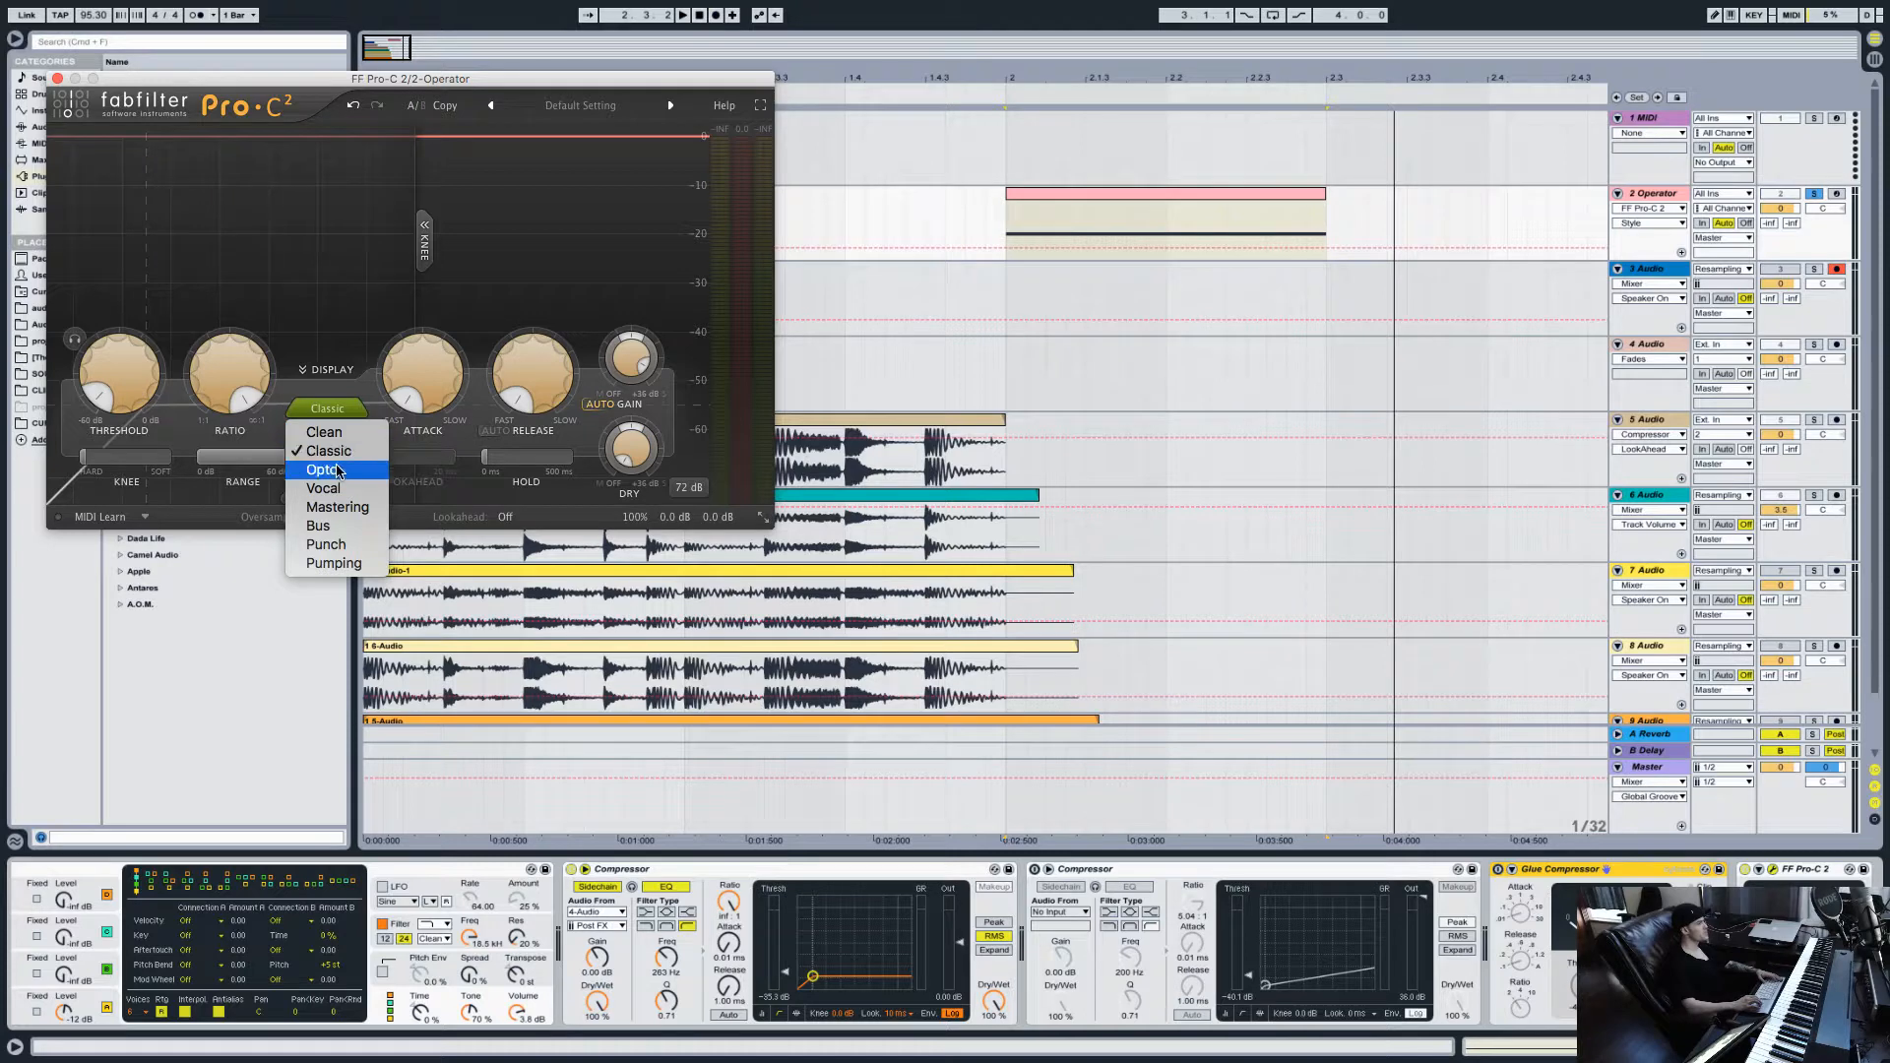
pyautogui.click(338, 471)
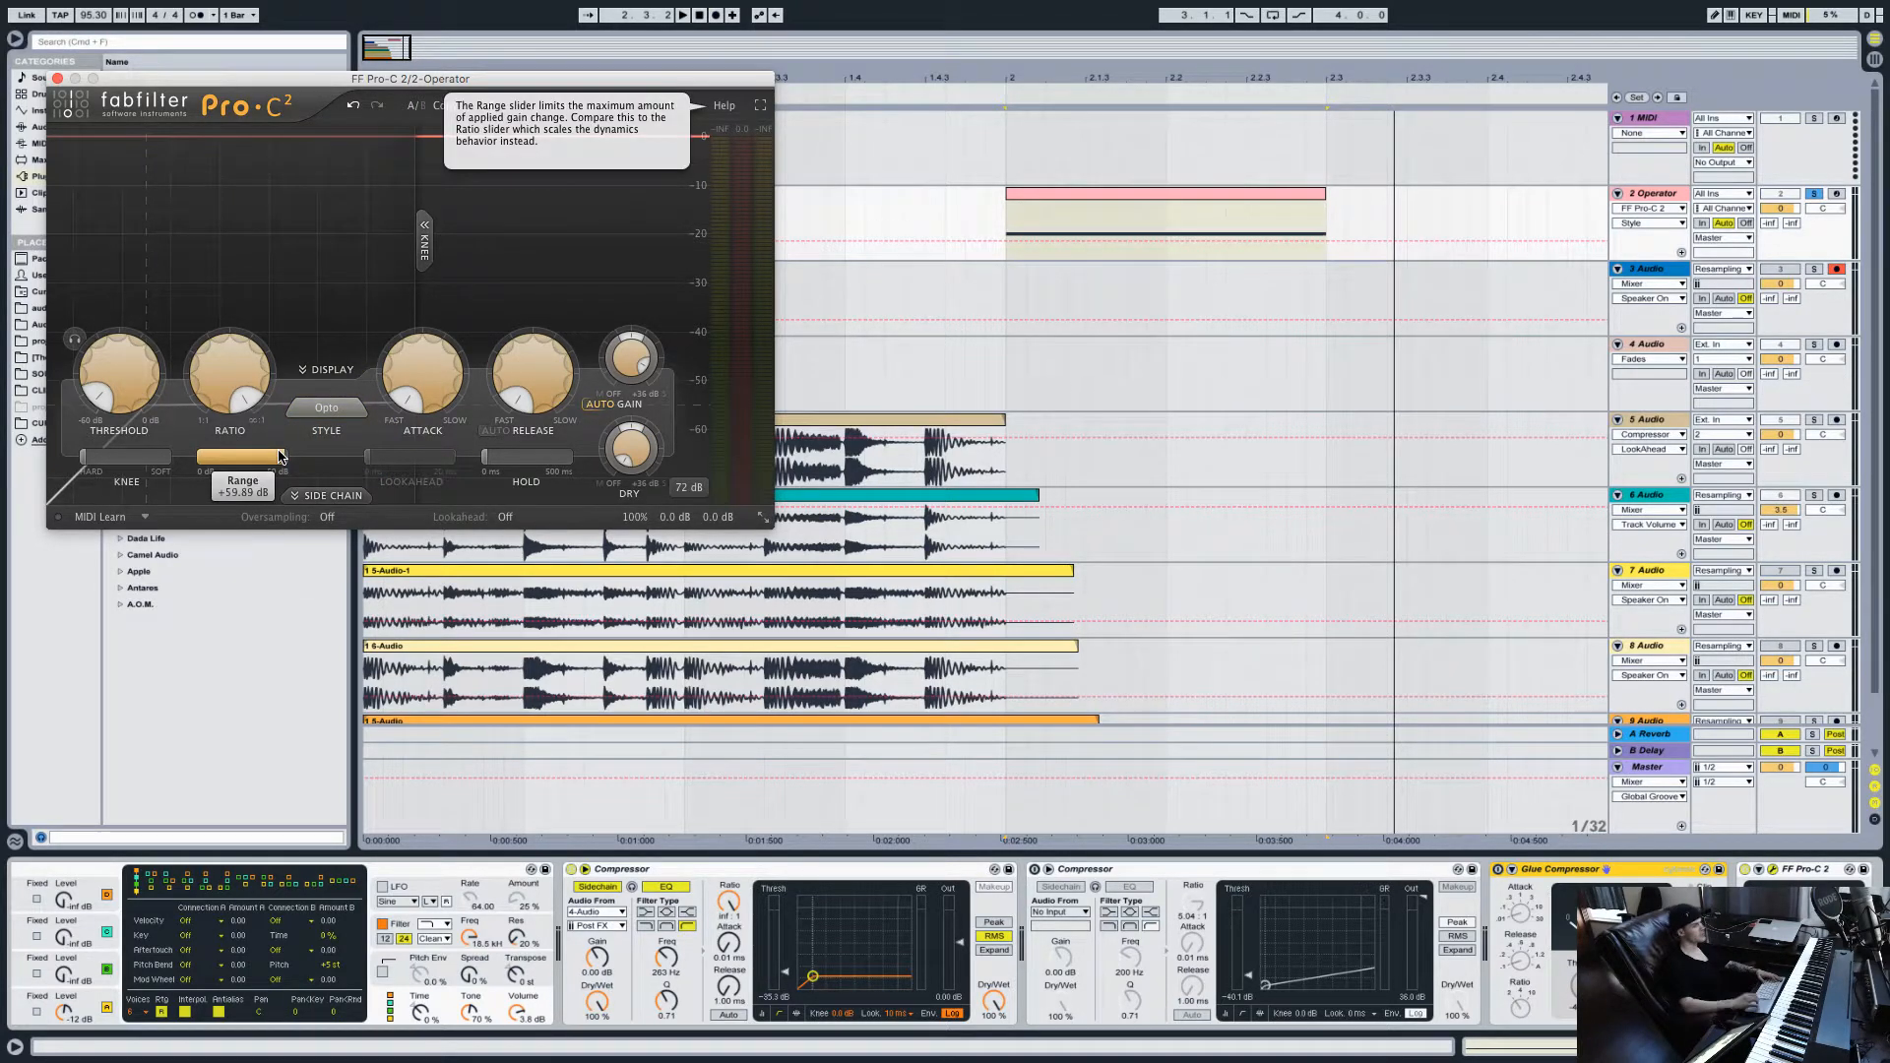
pyautogui.moveTo(404, 350)
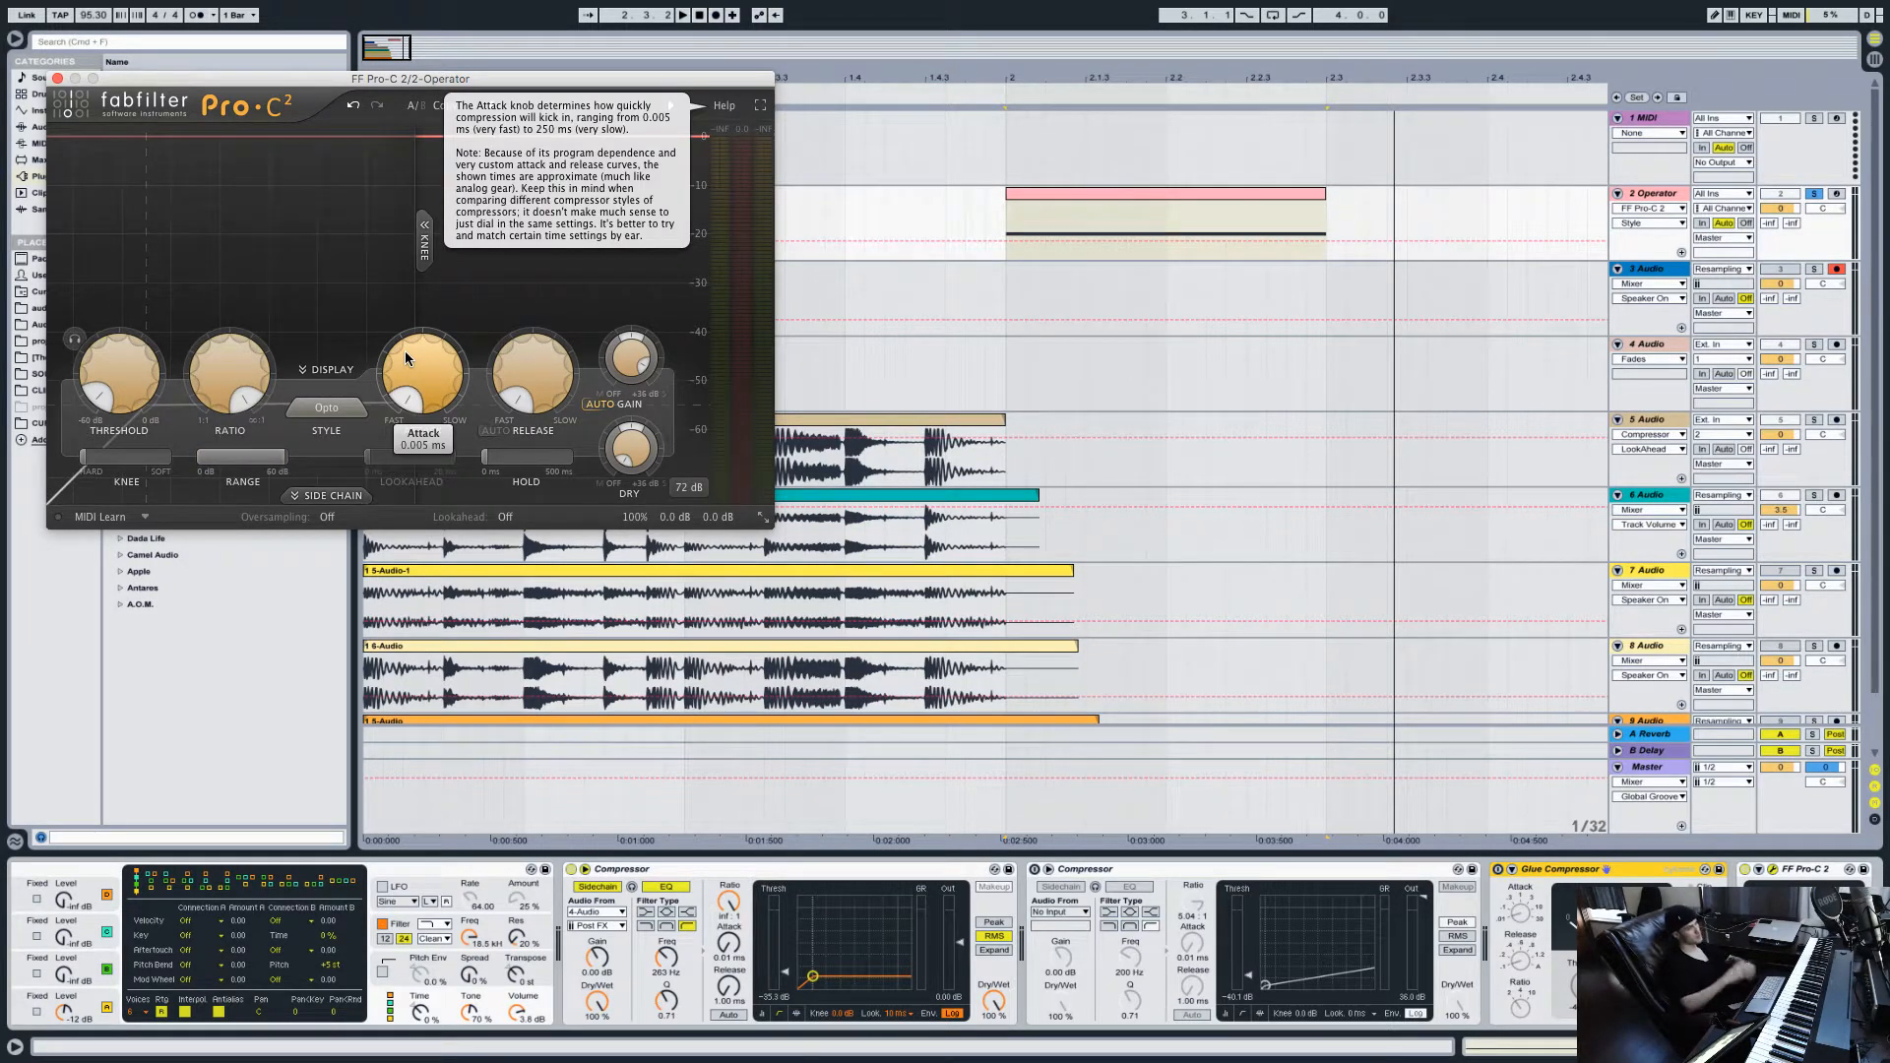
pyautogui.press('space')
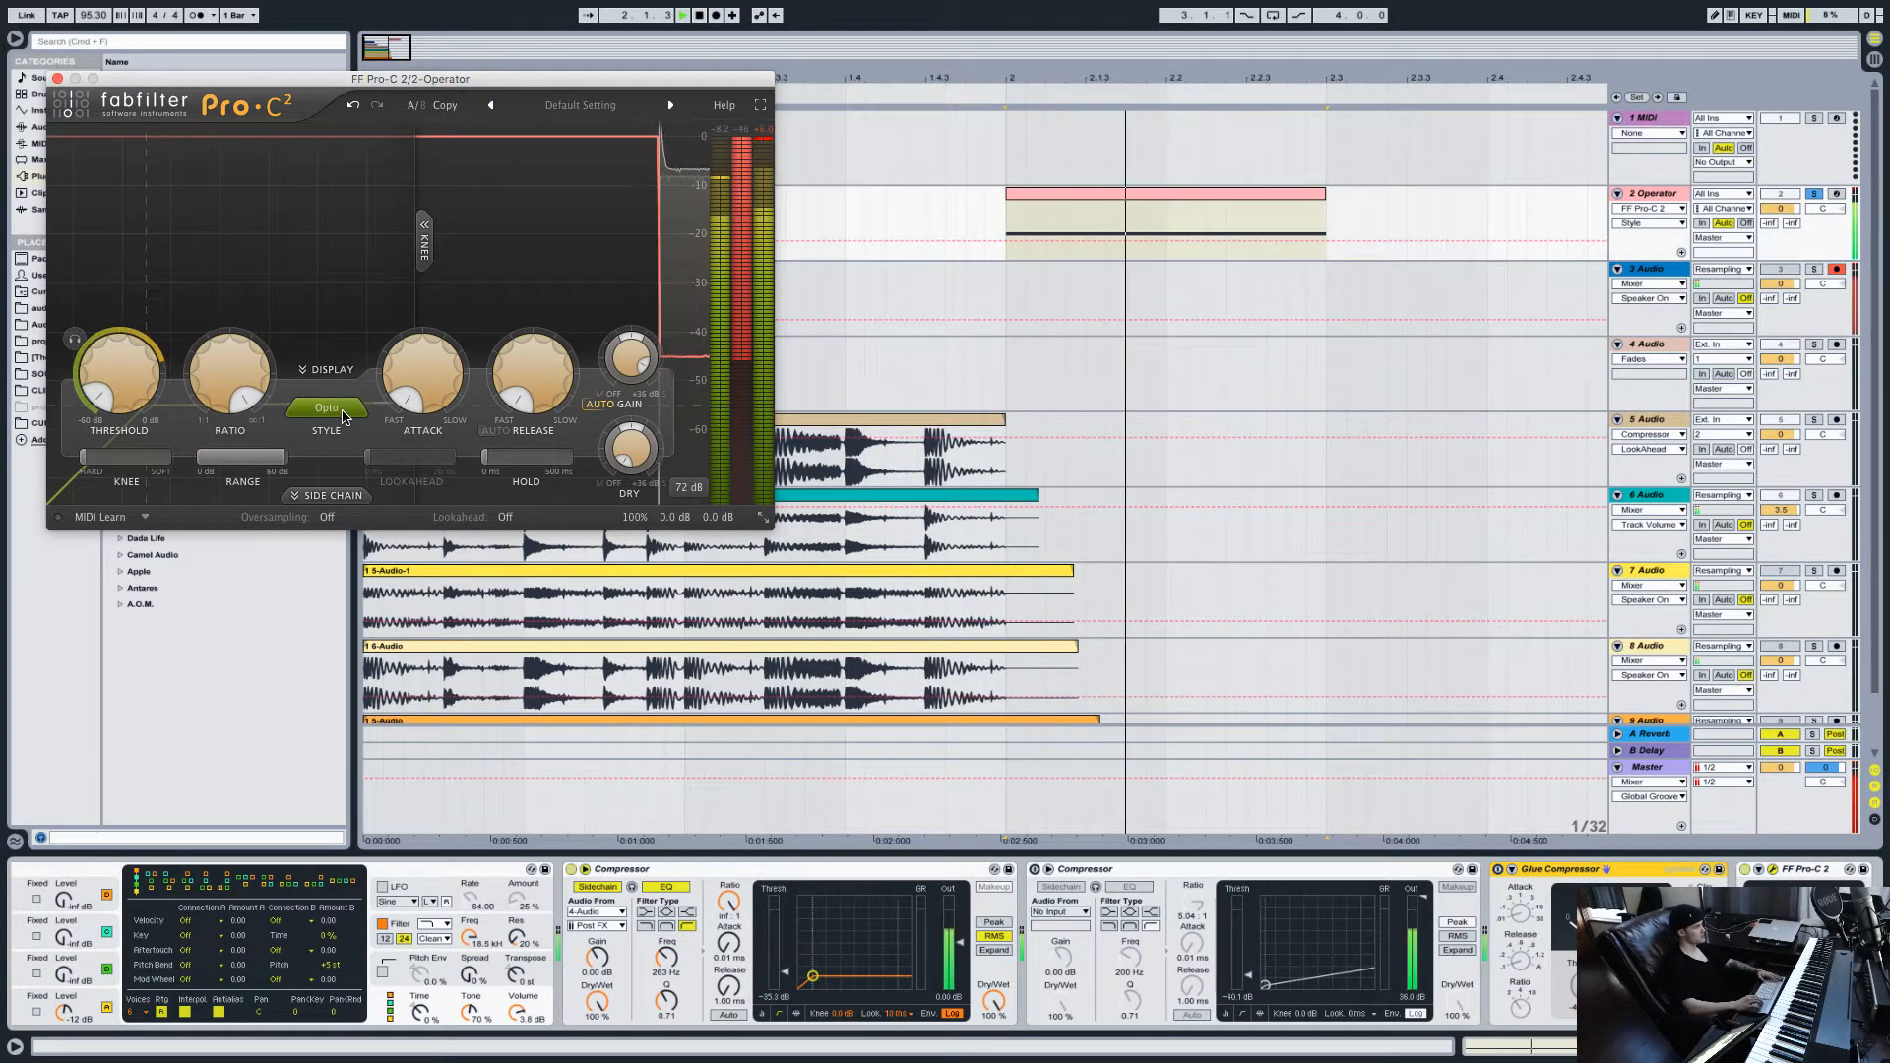
pyautogui.moveTo(344, 416)
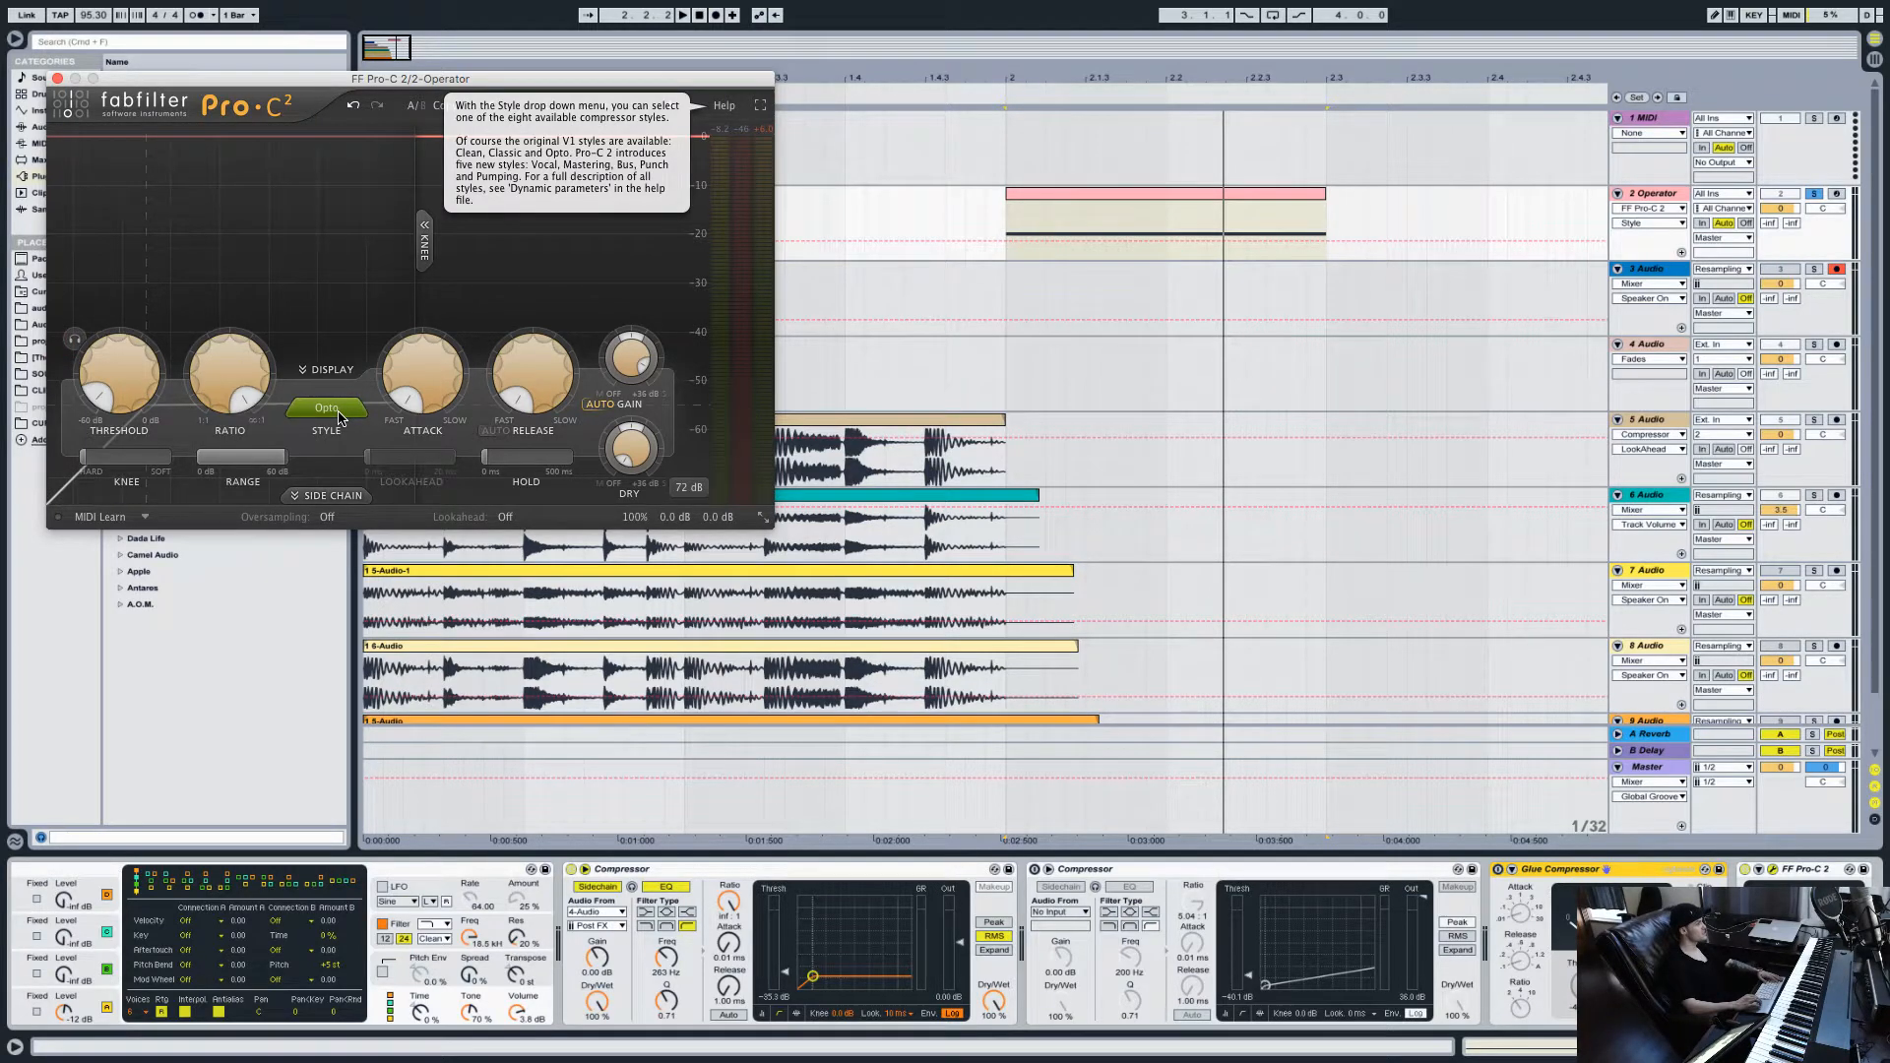
pyautogui.press('space')
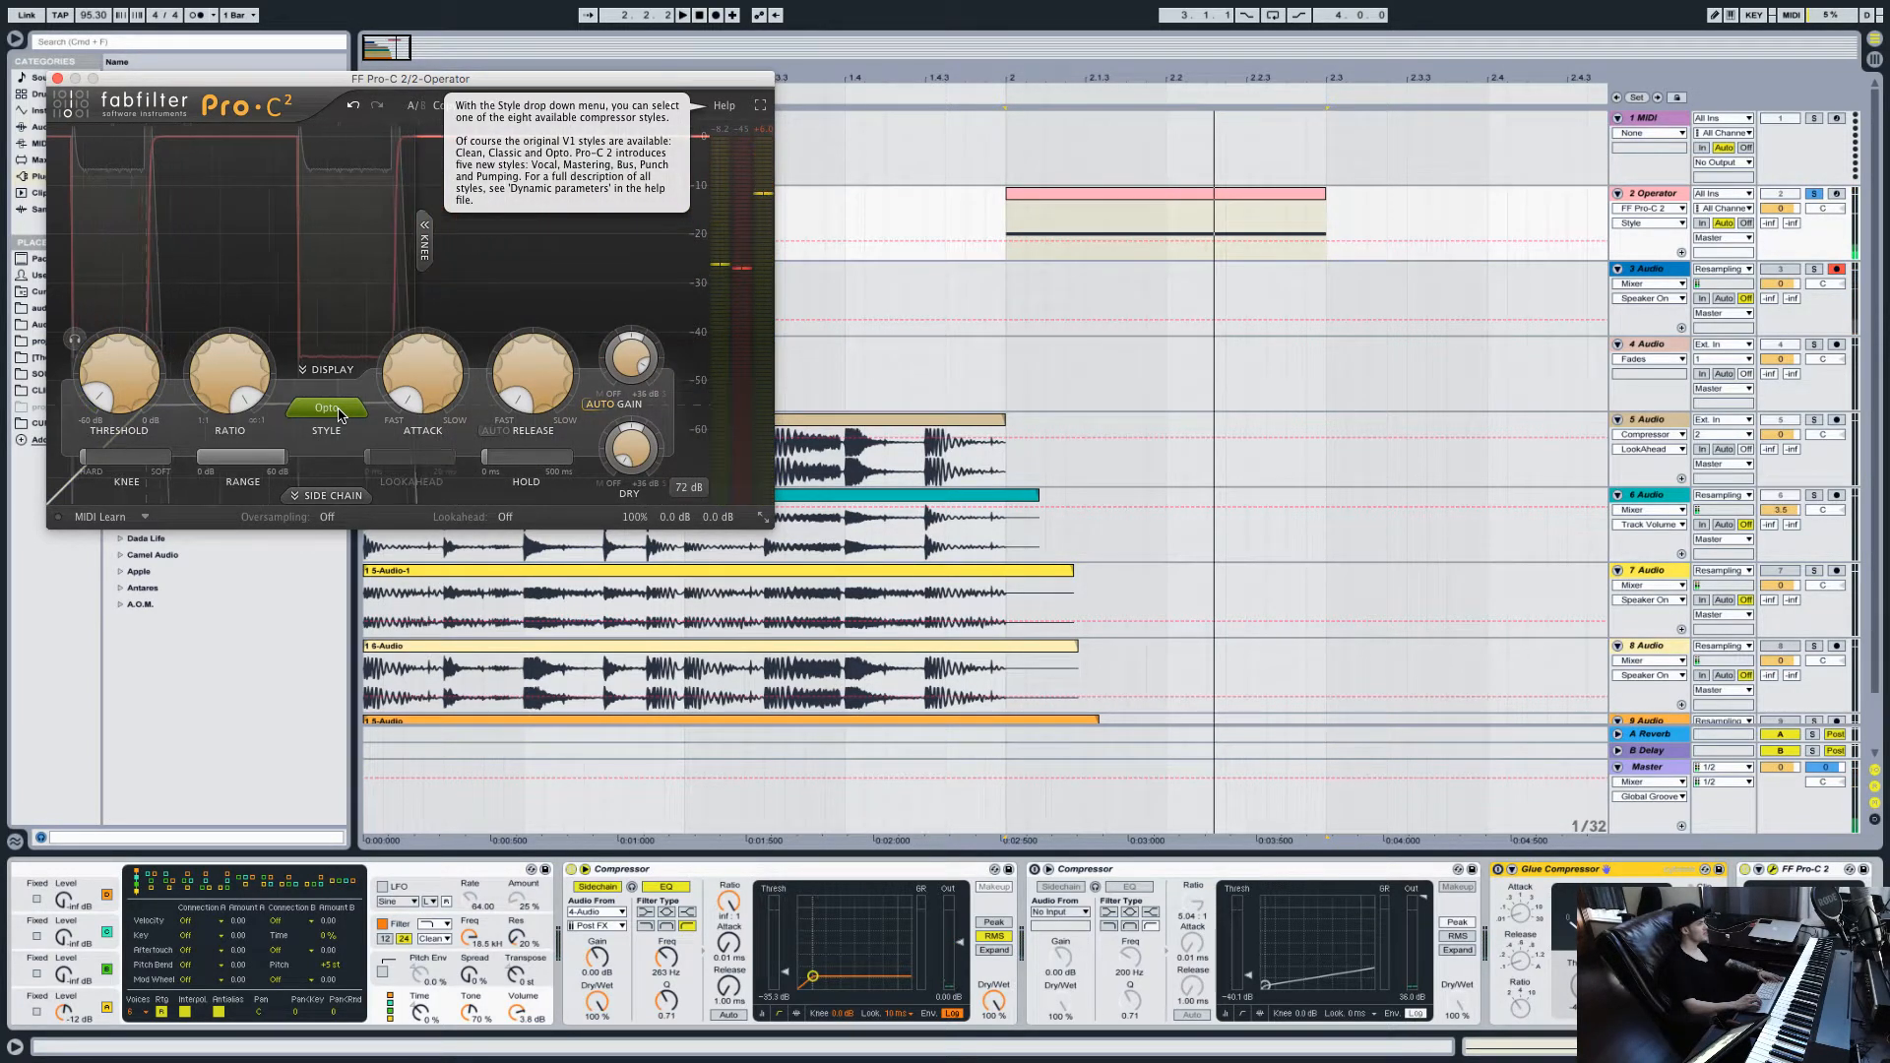
# Step: Set Pro-C 2's compression style to Vocal and browse the remaining style choices
pyautogui.click(337, 409)
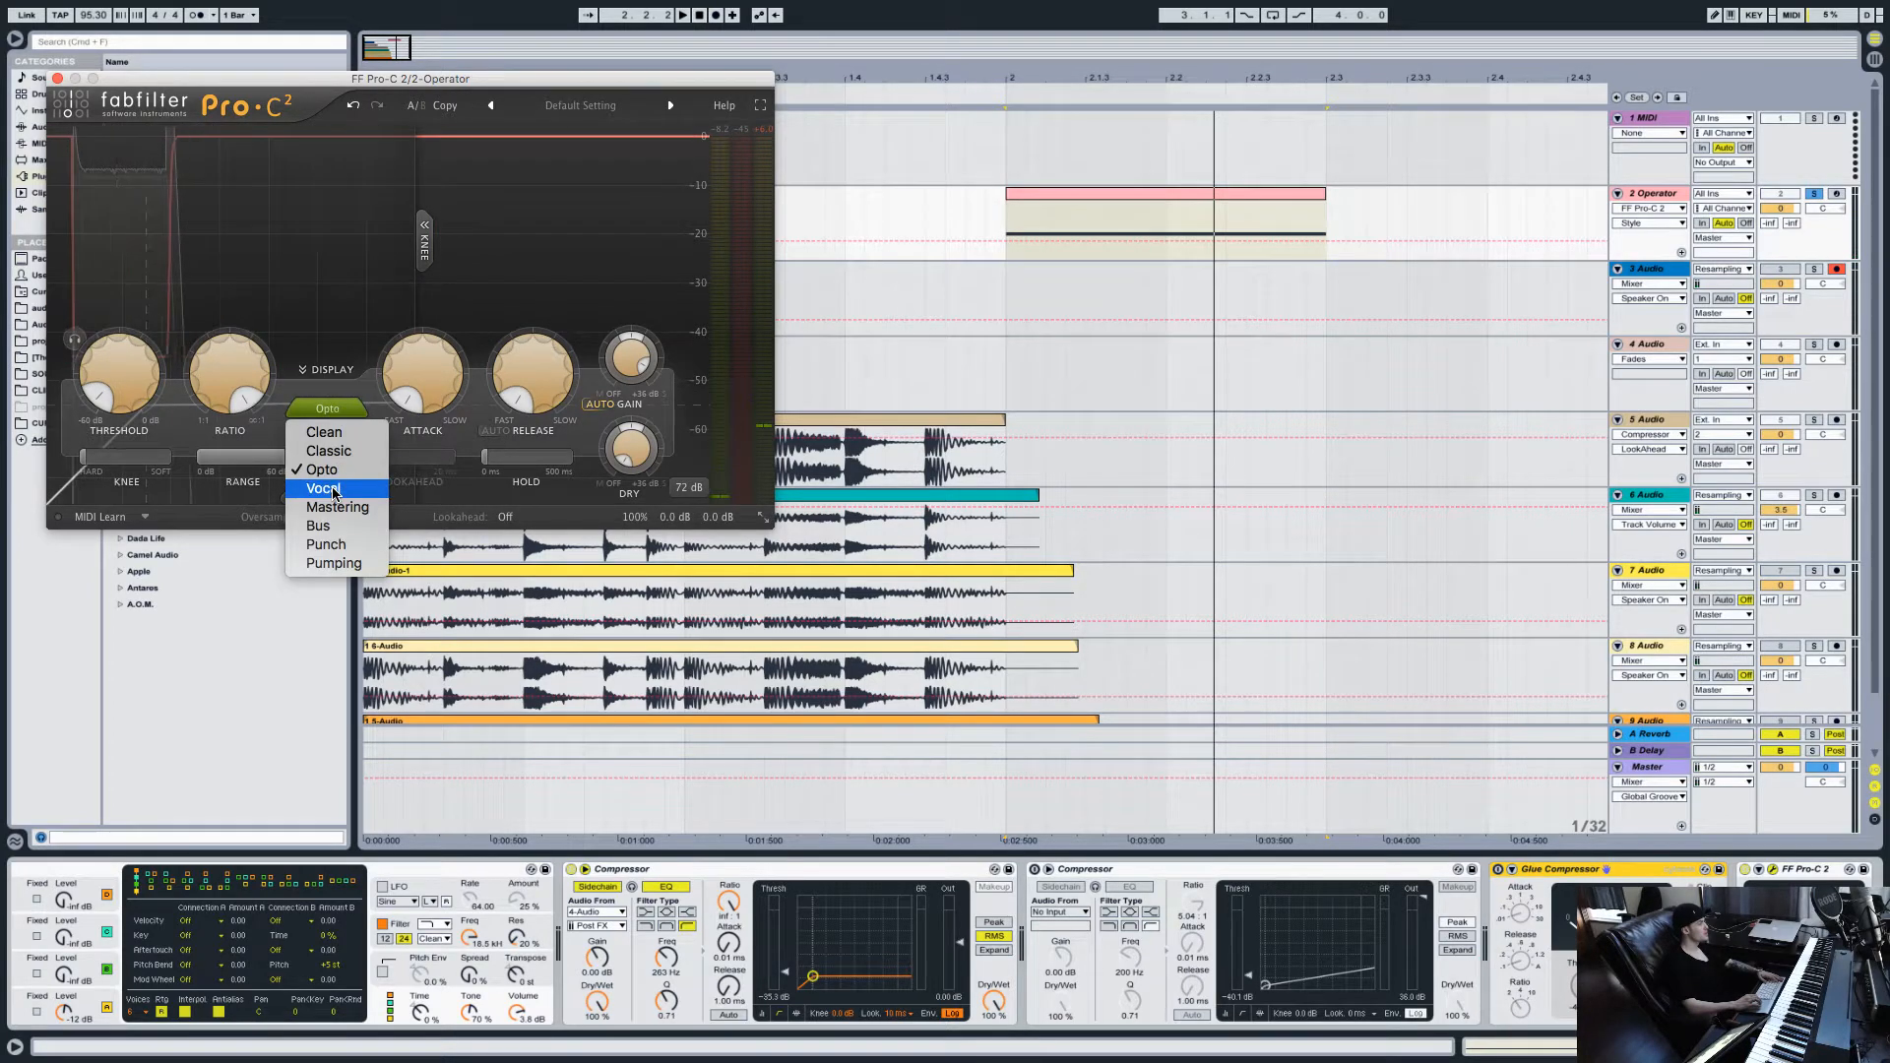
pyautogui.click(340, 434)
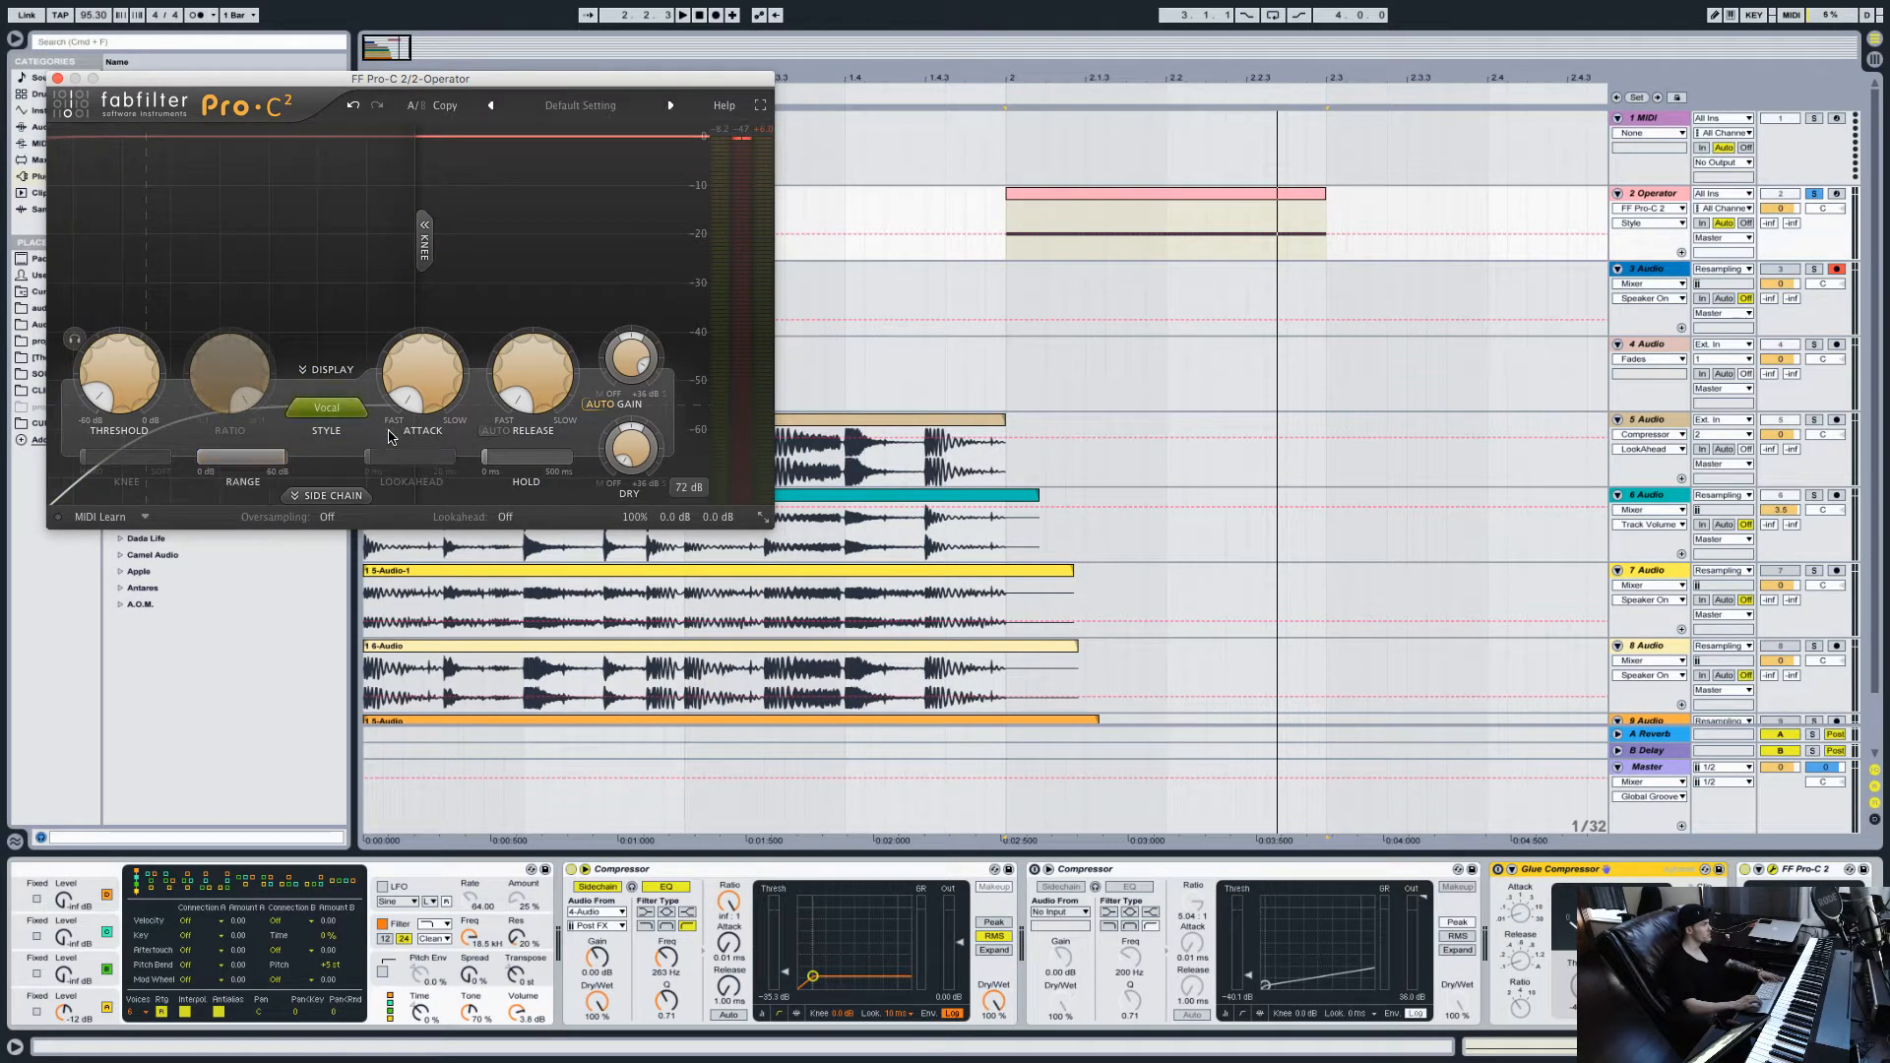
pyautogui.click(317, 403)
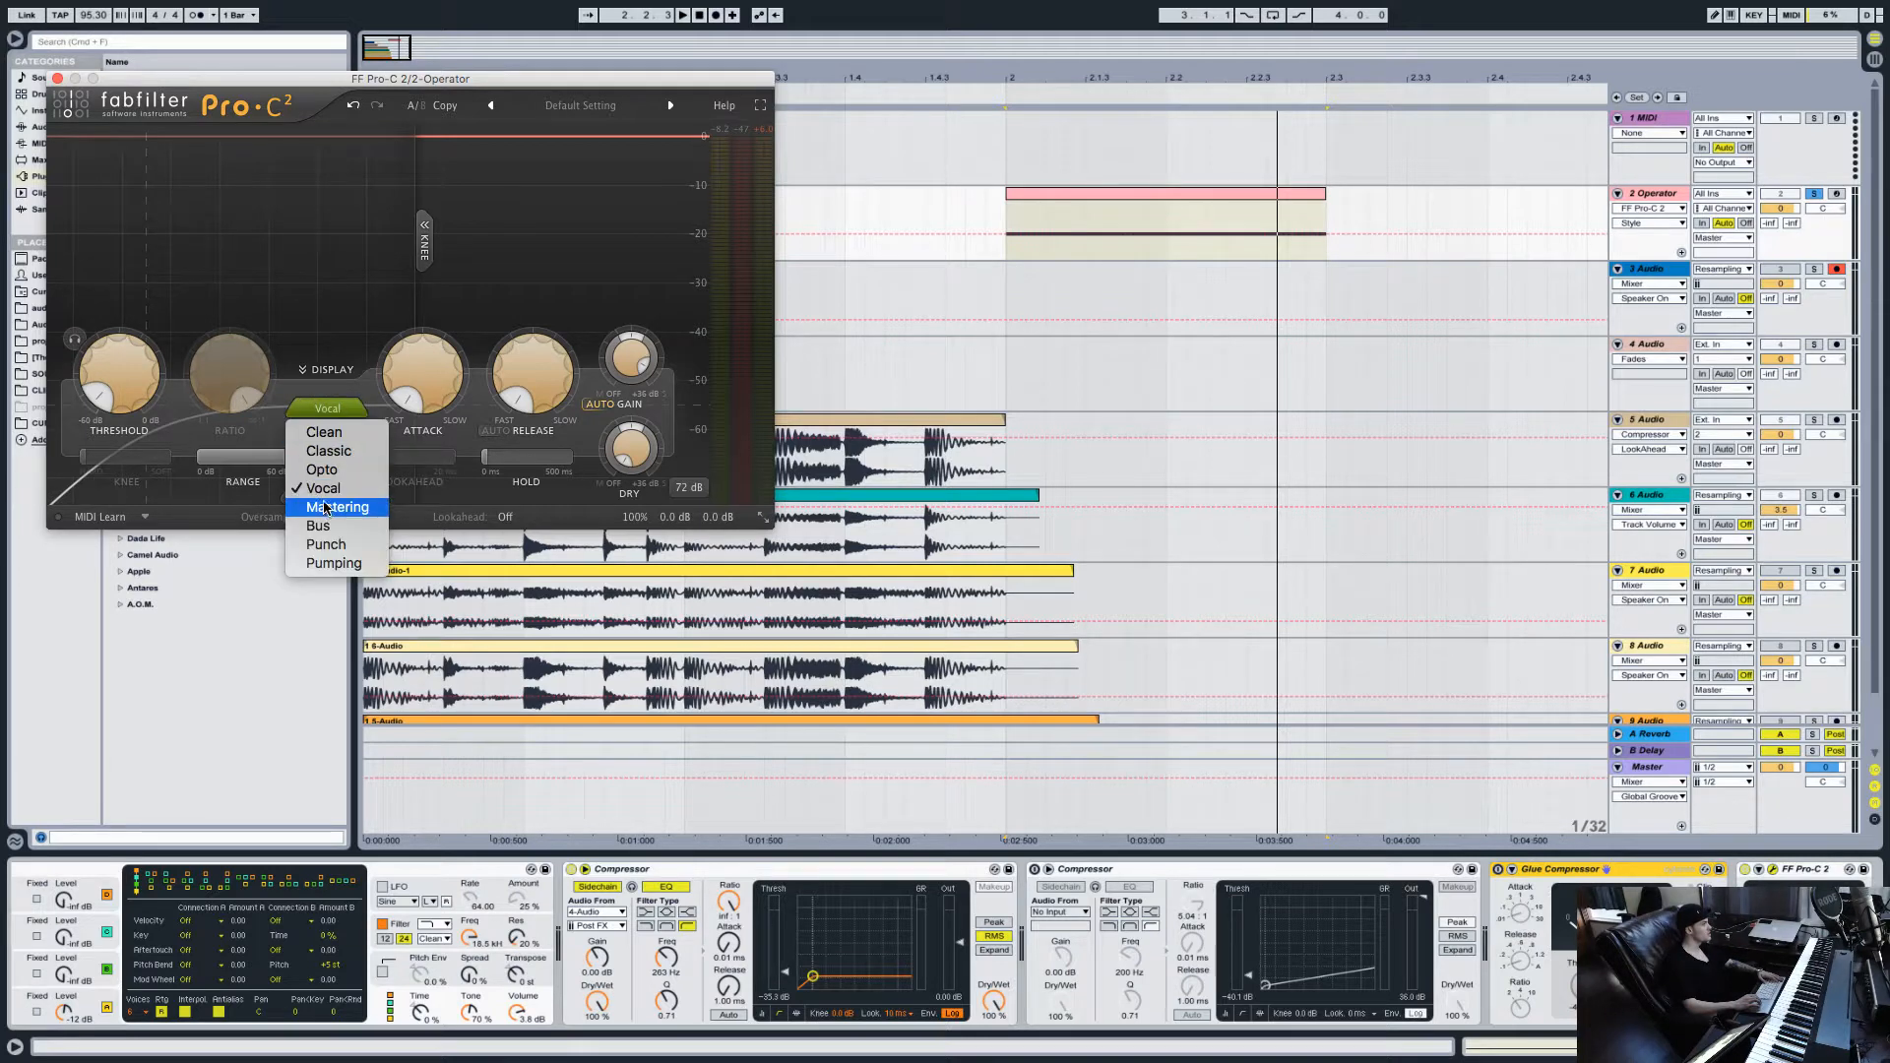
pyautogui.click(343, 396)
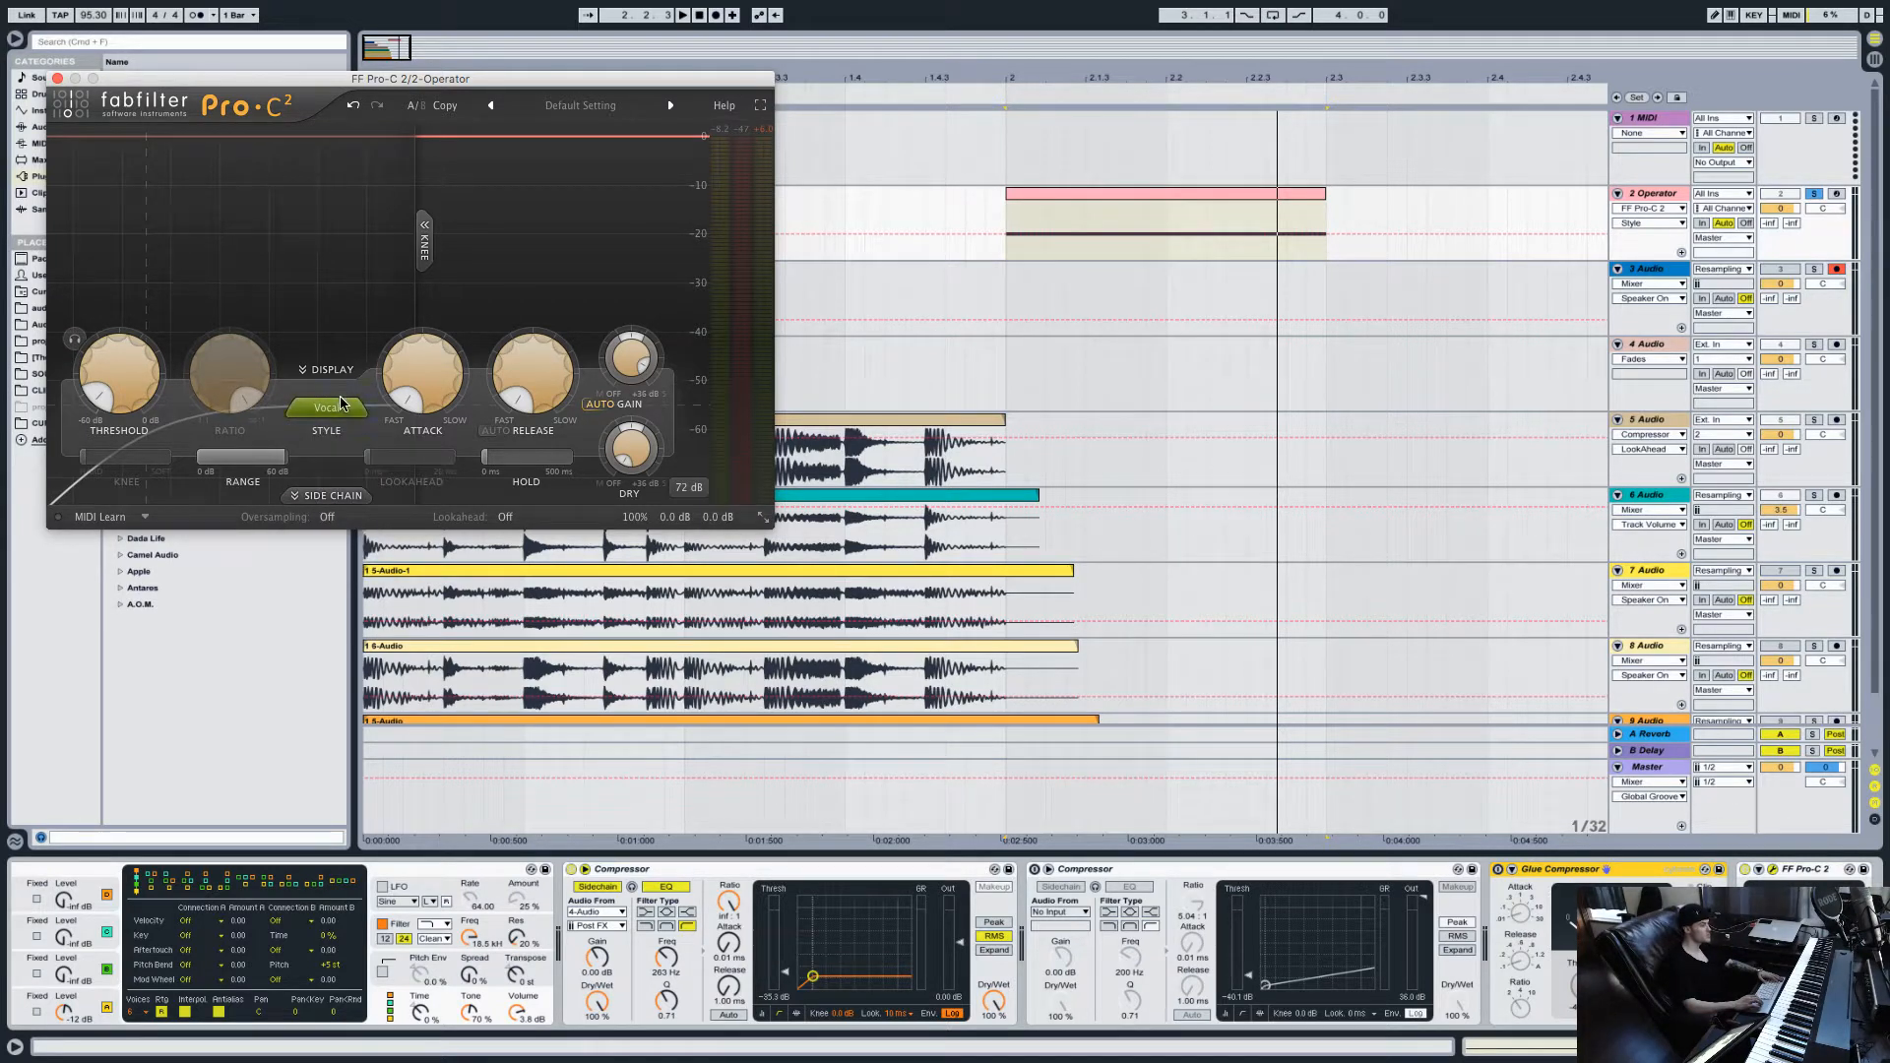
# Step: Switch Pro-C 2's compression style to Mastering on the Operator track and audition the bass note
pyautogui.click(1648, 768)
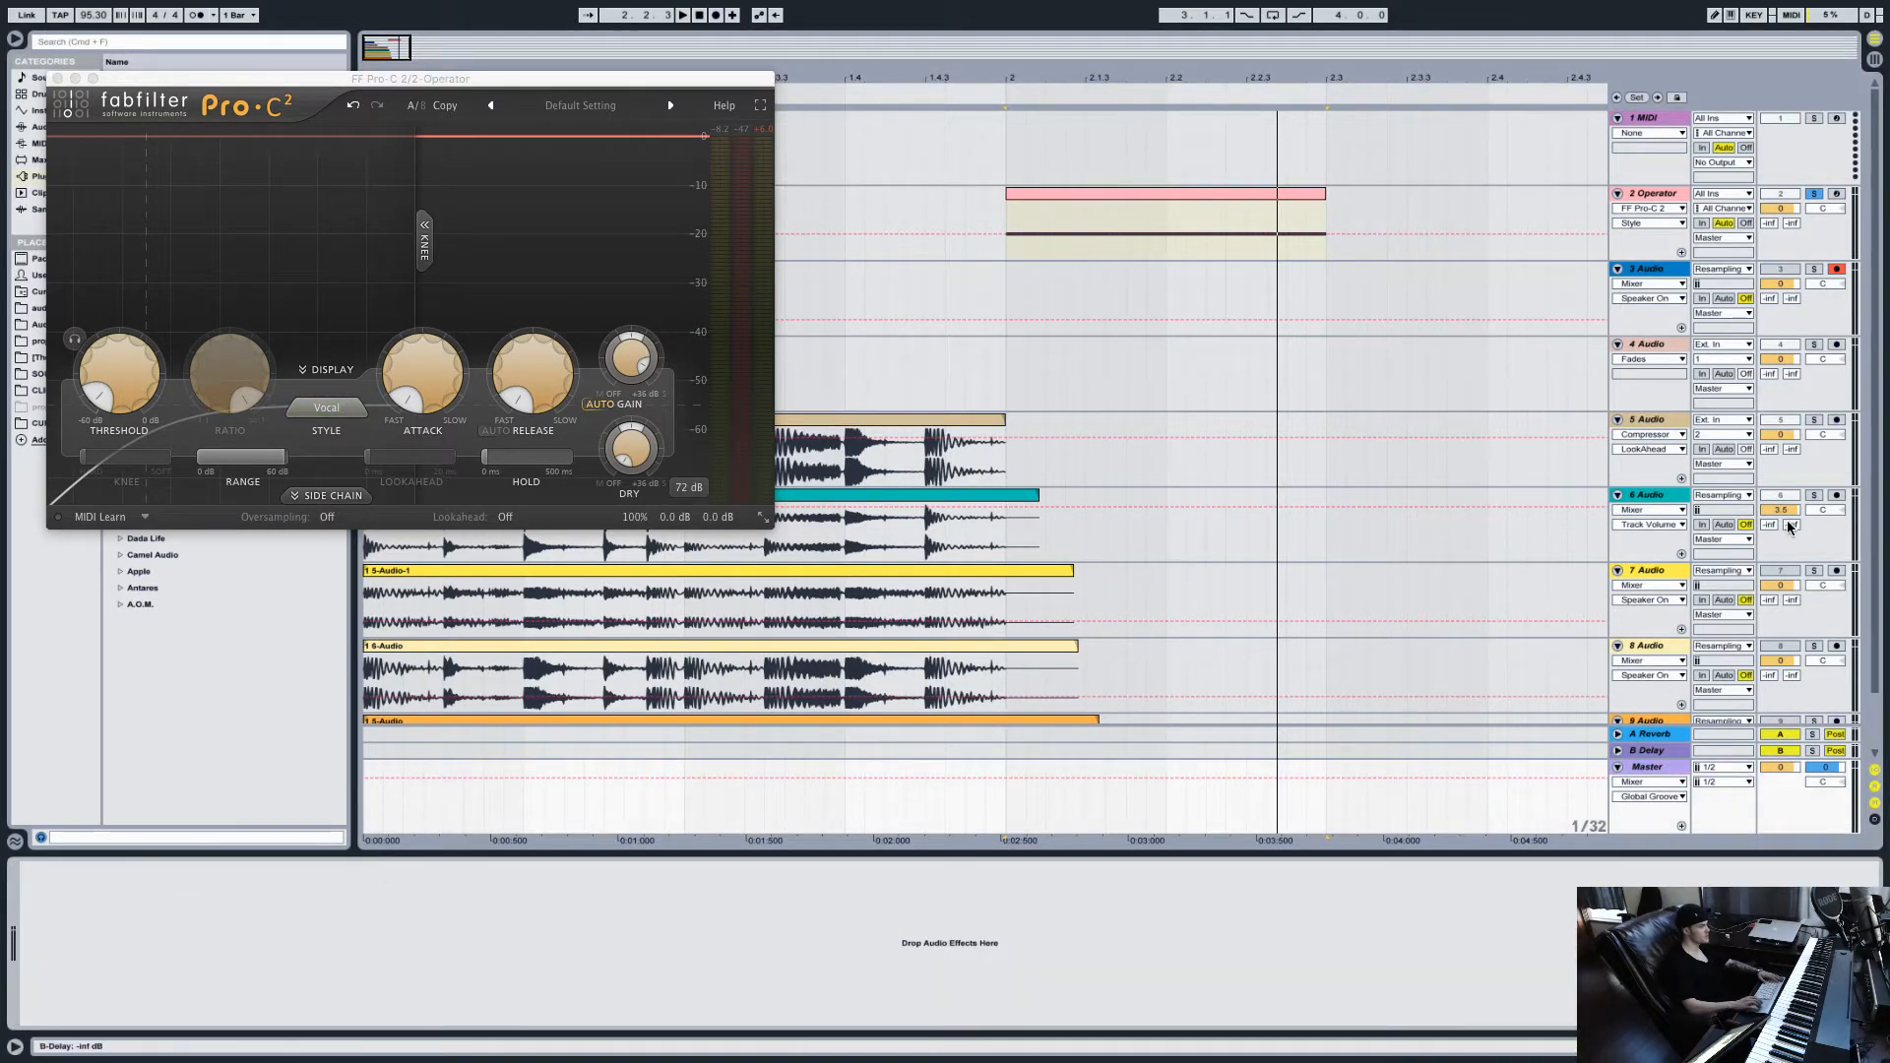
pyautogui.click(1655, 195)
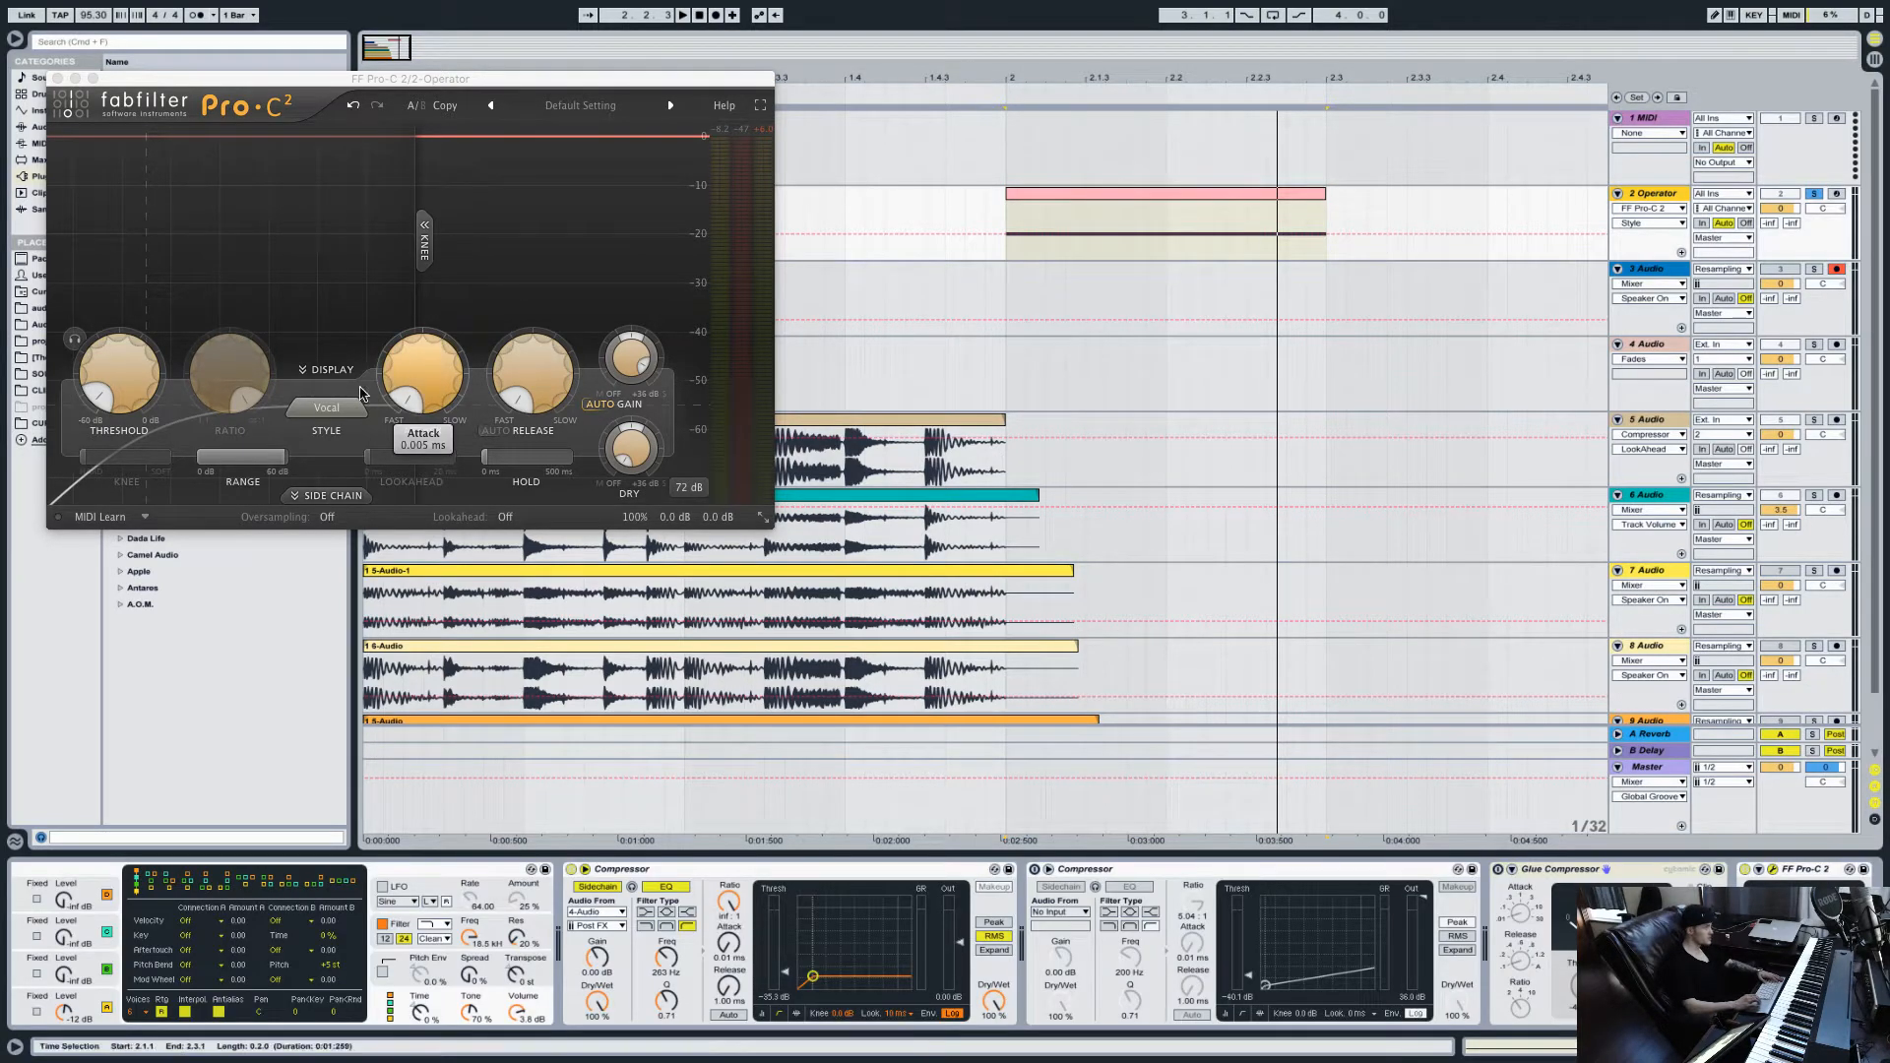
pyautogui.click(329, 411)
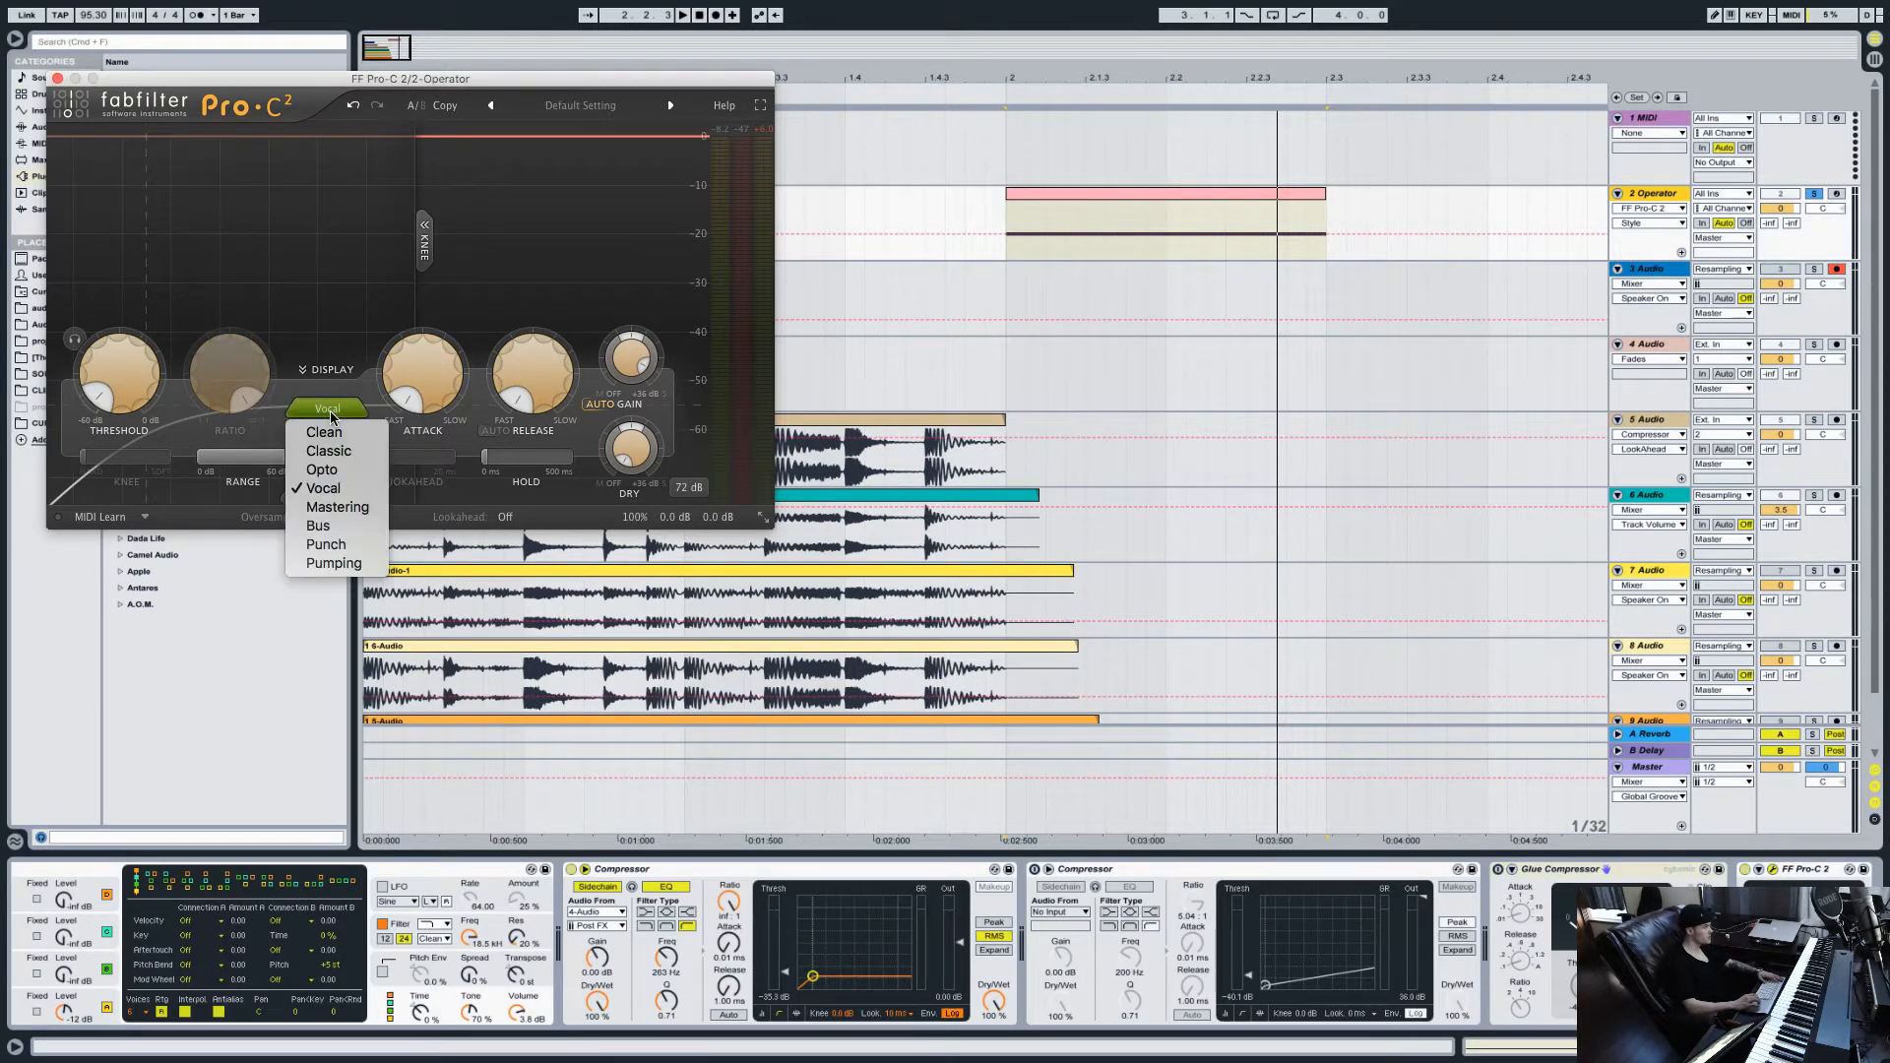
pyautogui.click(315, 510)
pyautogui.press('space')
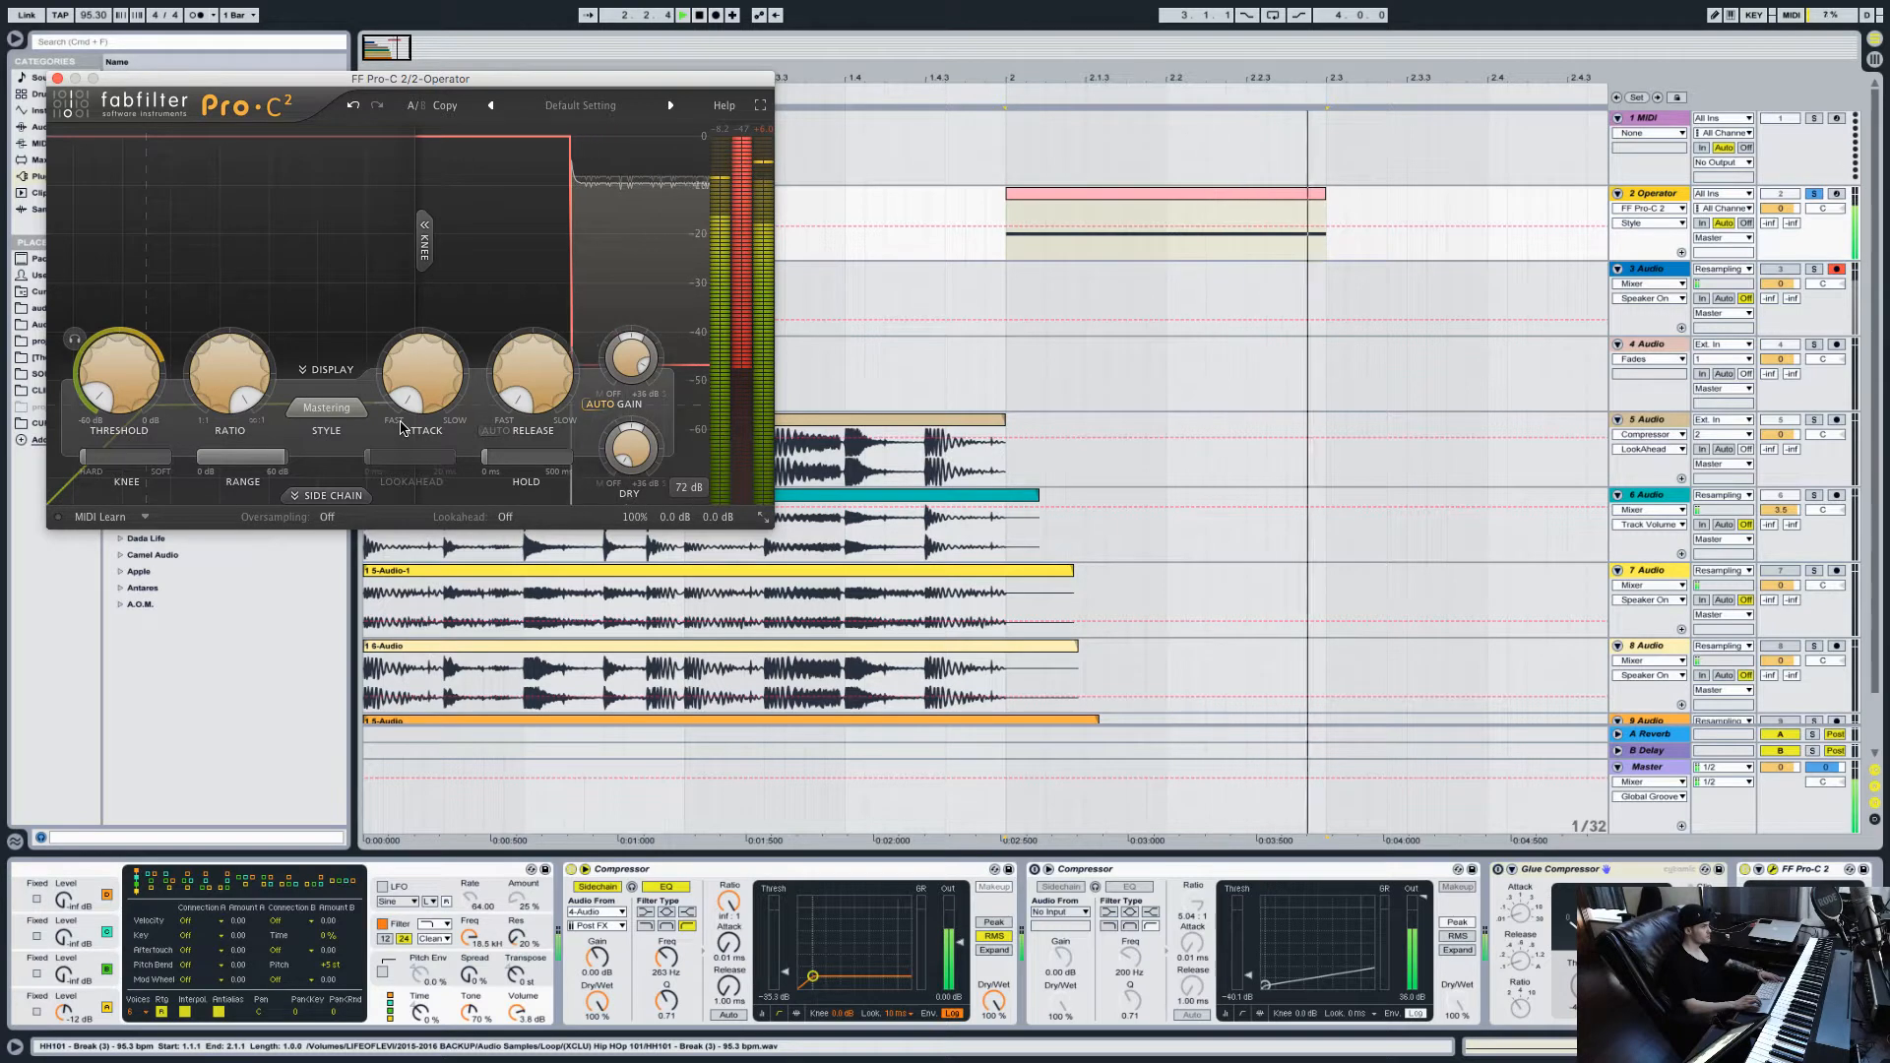
pyautogui.press('space')
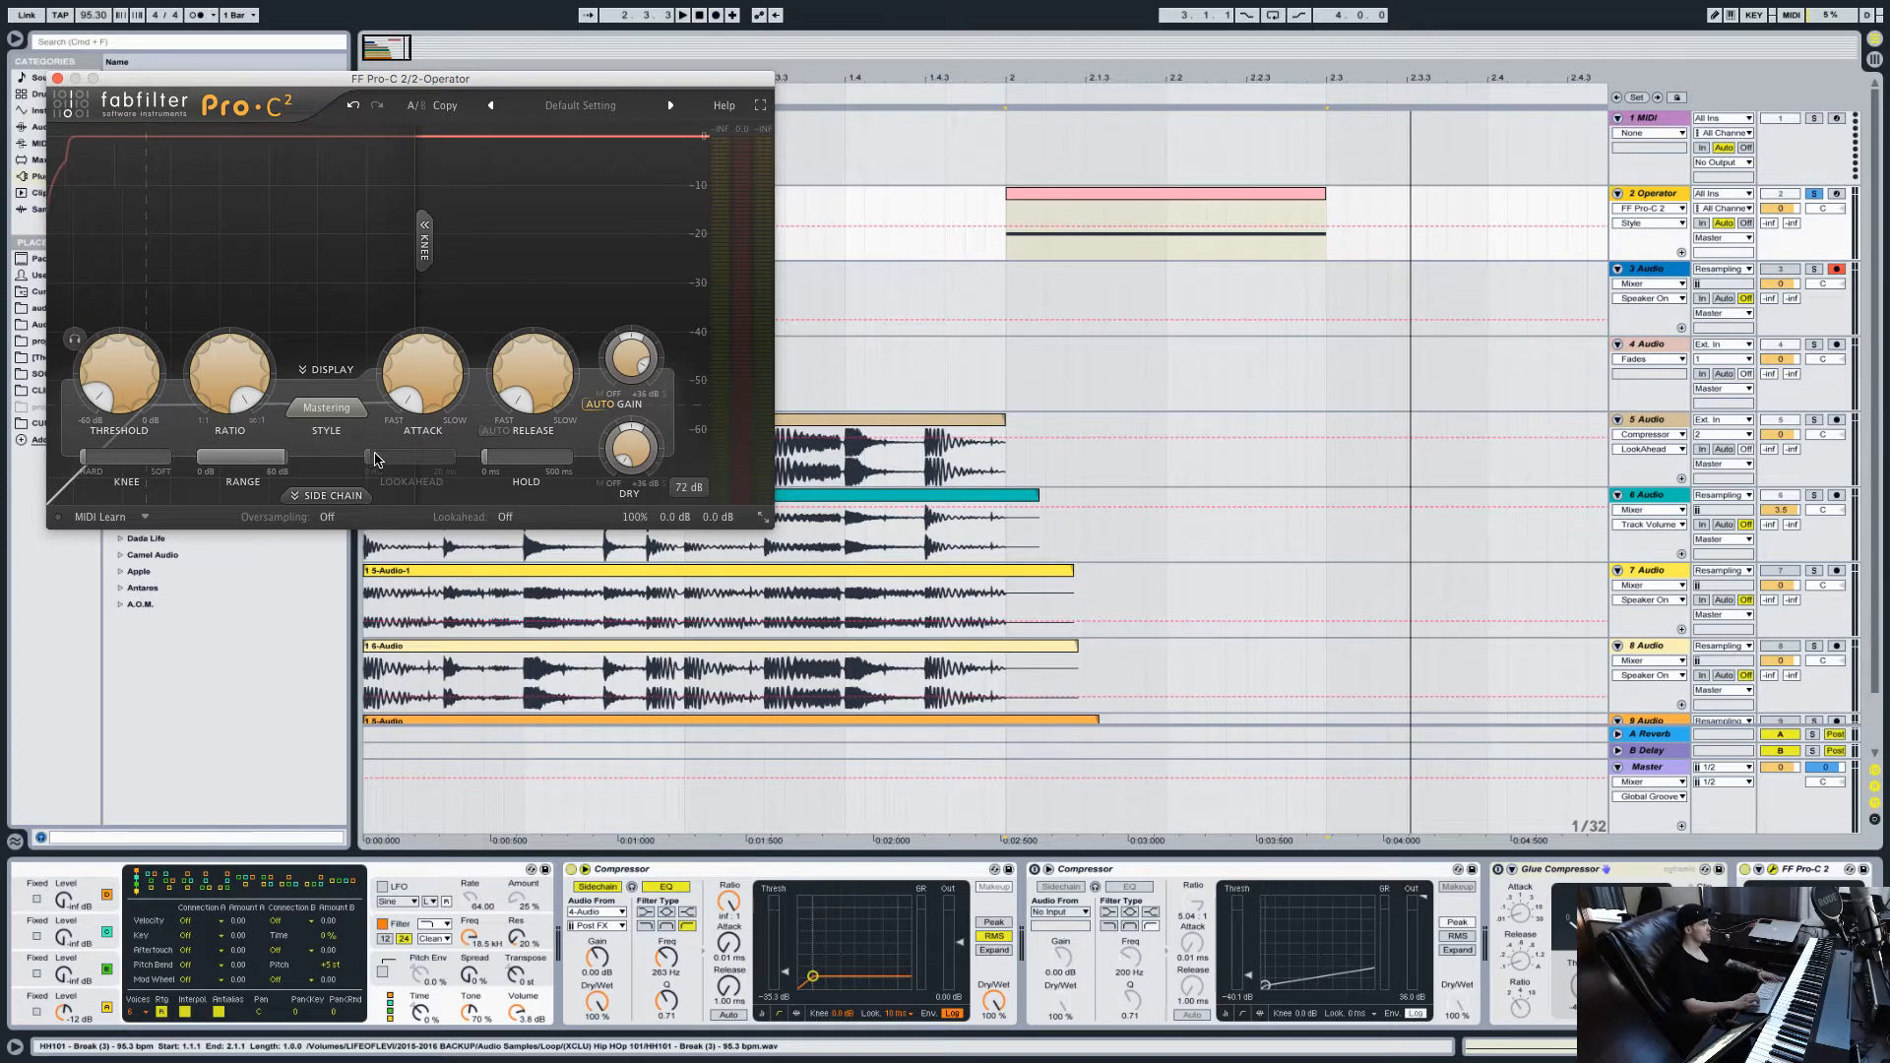
# Step: Change Pro-C 2's compression style to Bus, audition the bass note and close the plug-in window
pyautogui.click(329, 405)
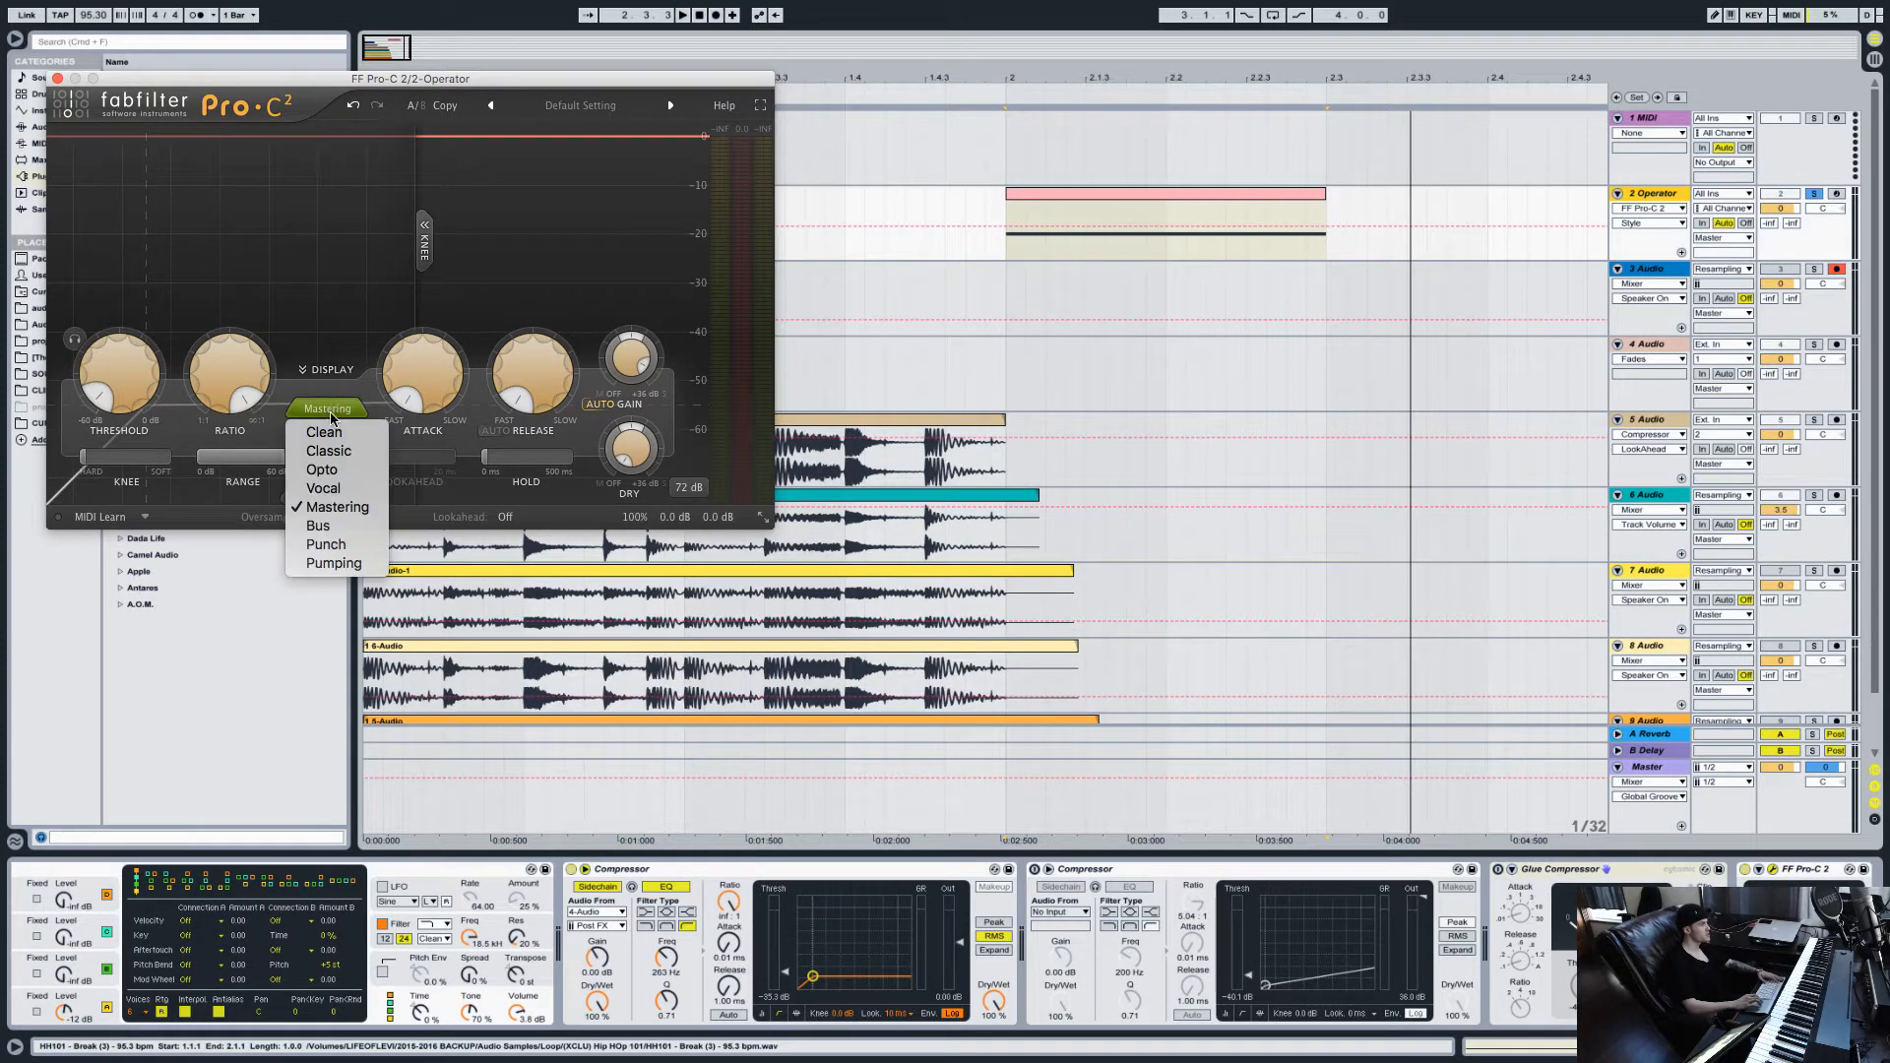
pyautogui.click(342, 529)
pyautogui.press('space')
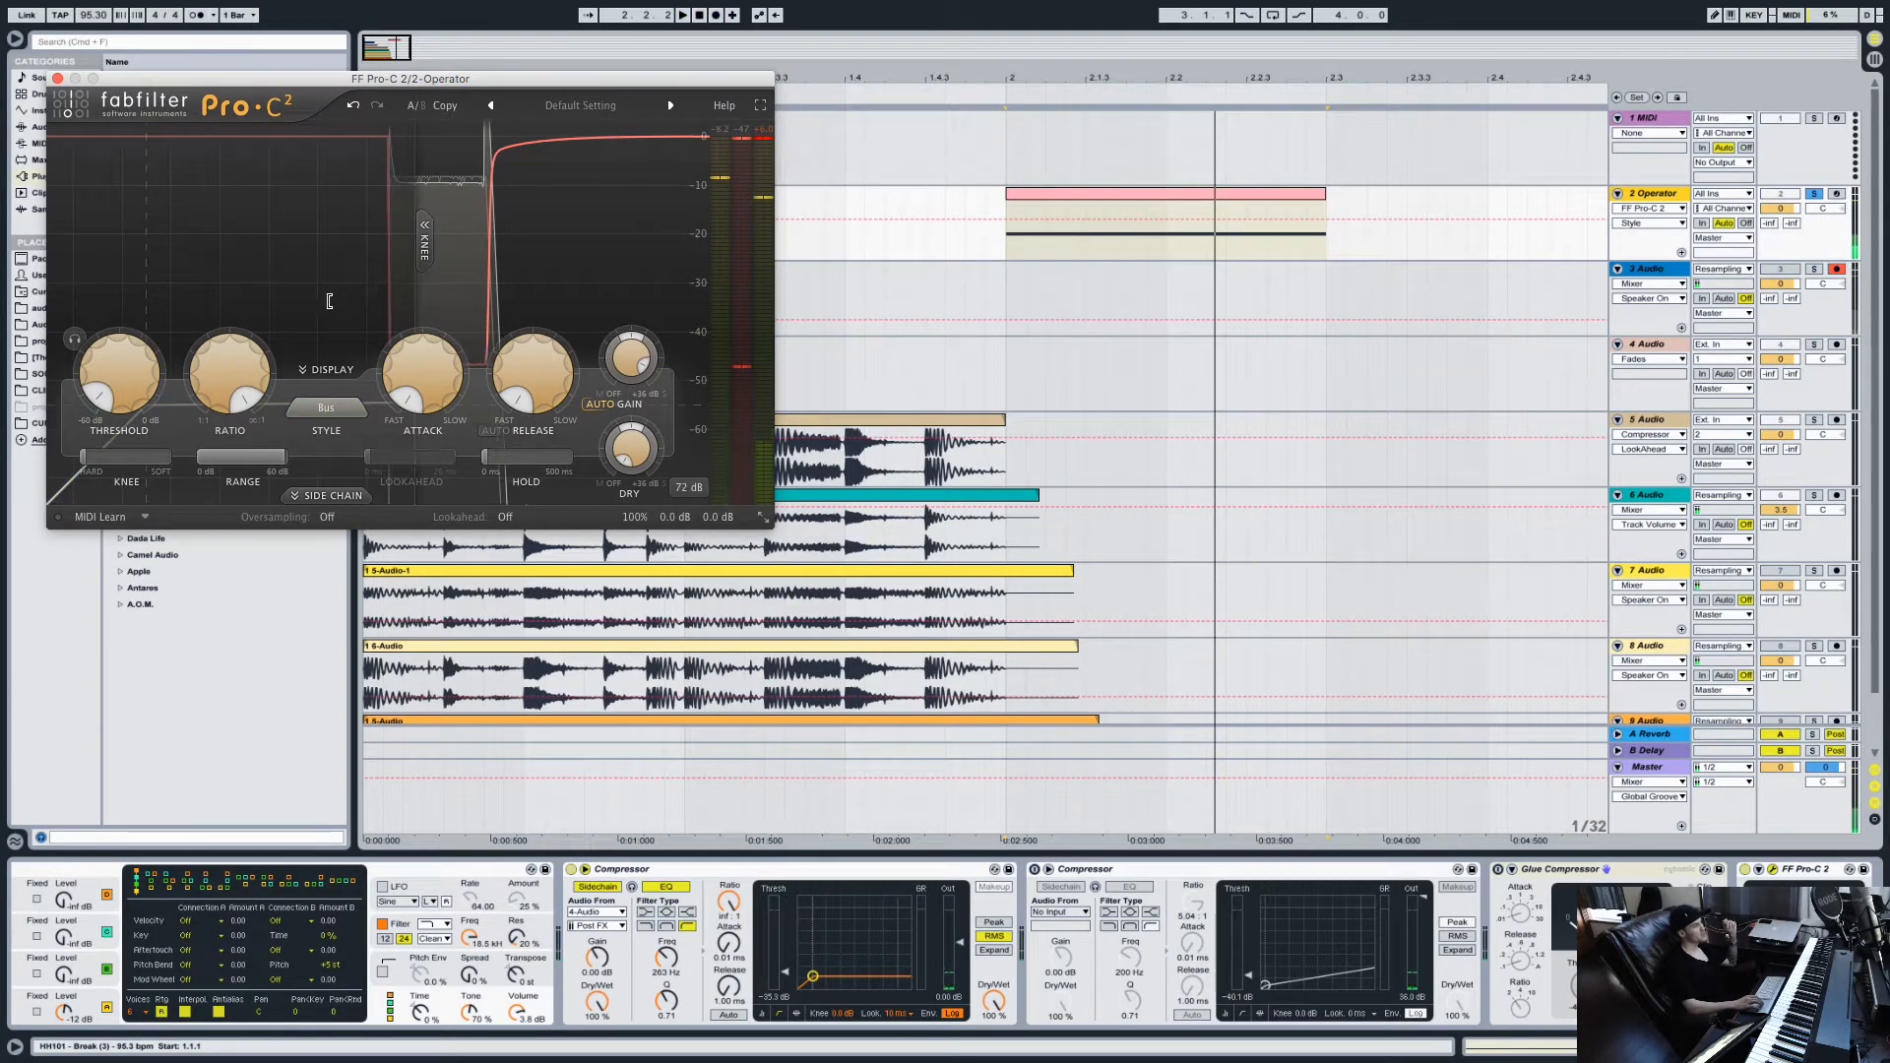
pyautogui.click(57, 79)
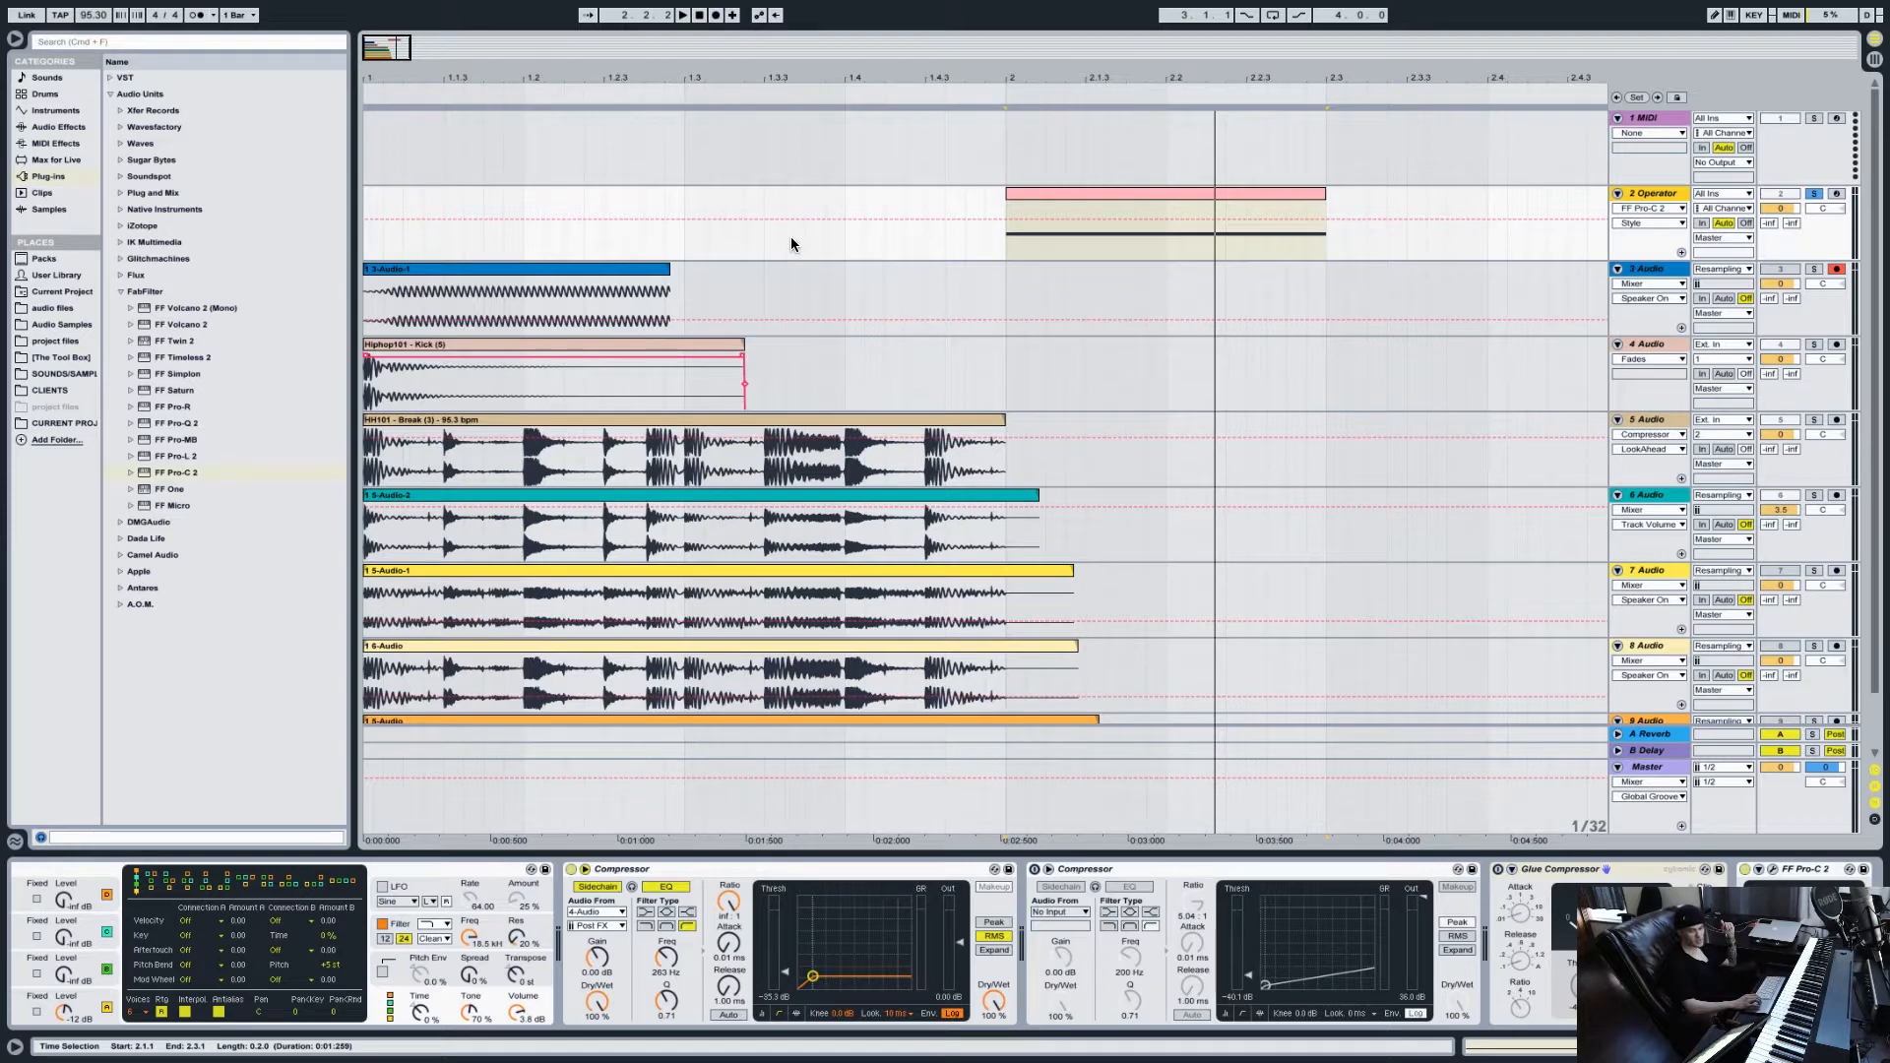
# Step: Add the Voxengo SPAN analyzer from the local VST plug-ins after Pro-C 2 on the Operator track
pyautogui.hscroll(10, 1189, 767)
pyautogui.hscroll(-9, 1185, 767)
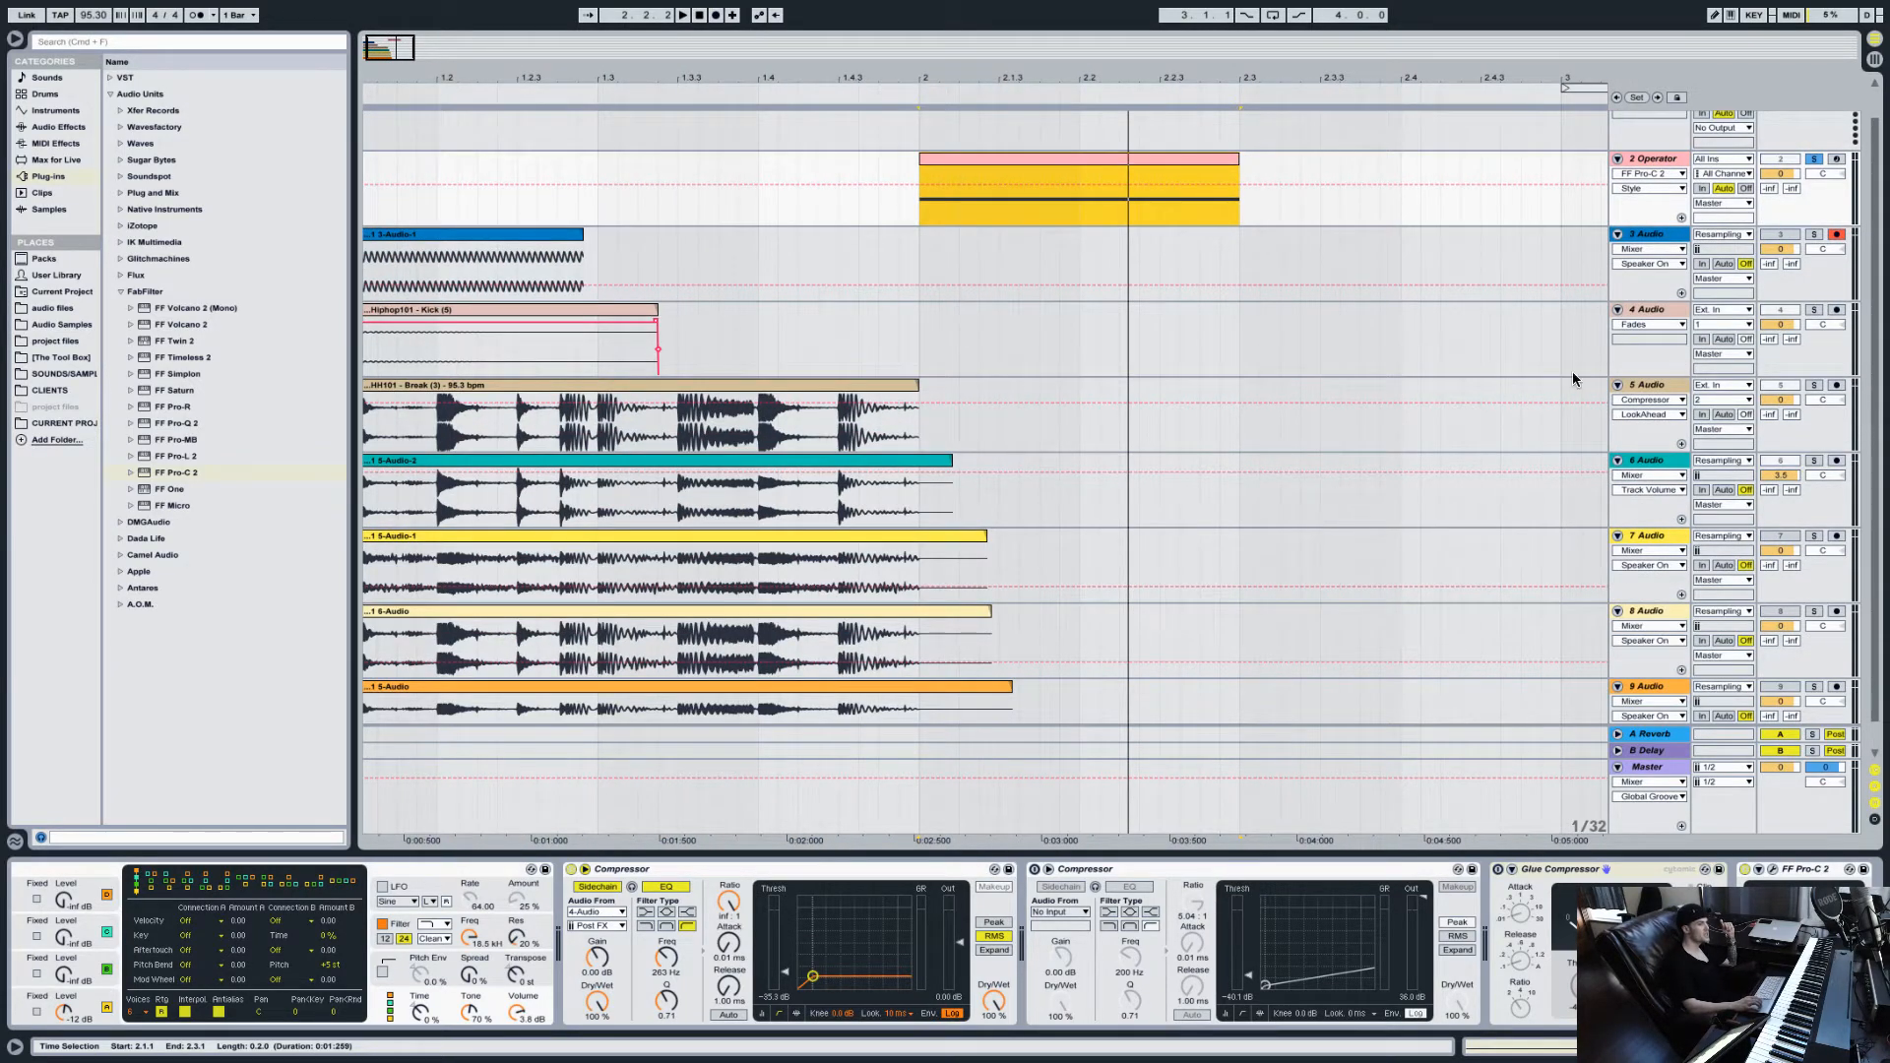
pyautogui.click(1567, 869)
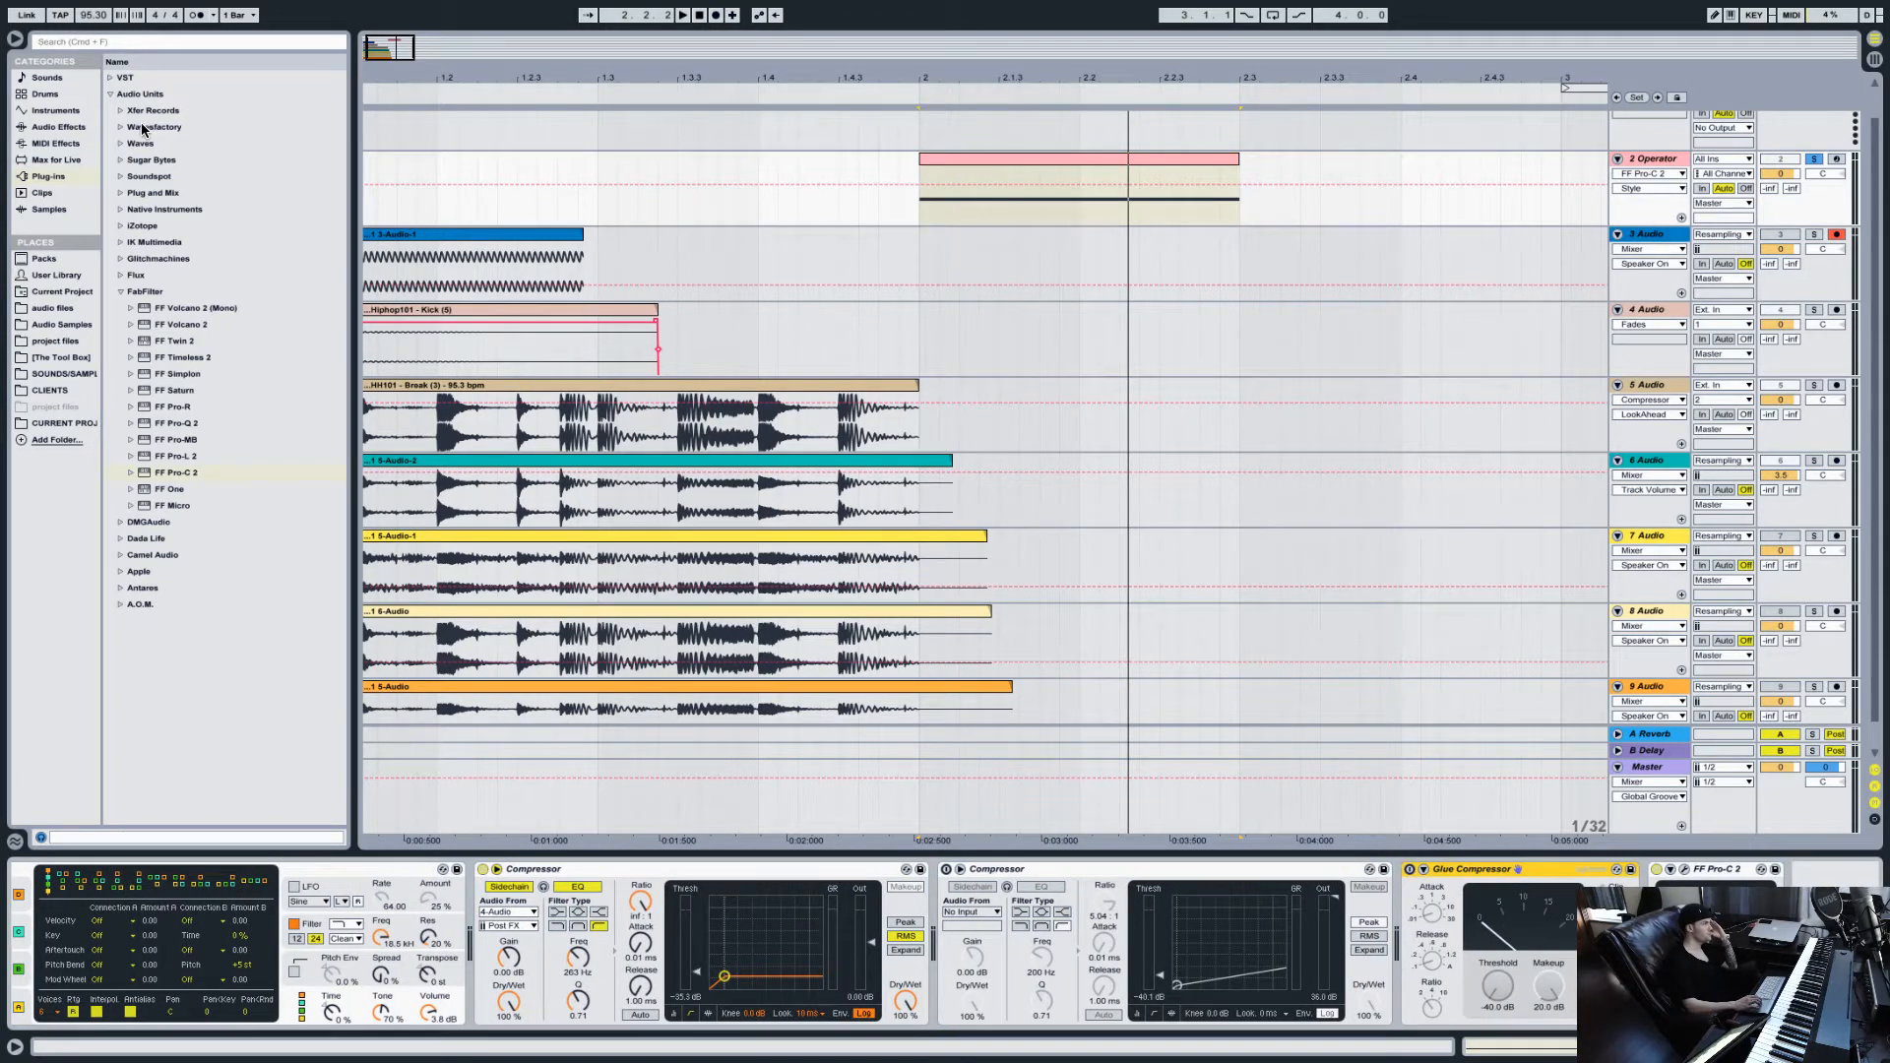
pyautogui.click(111, 77)
pyautogui.click(125, 96)
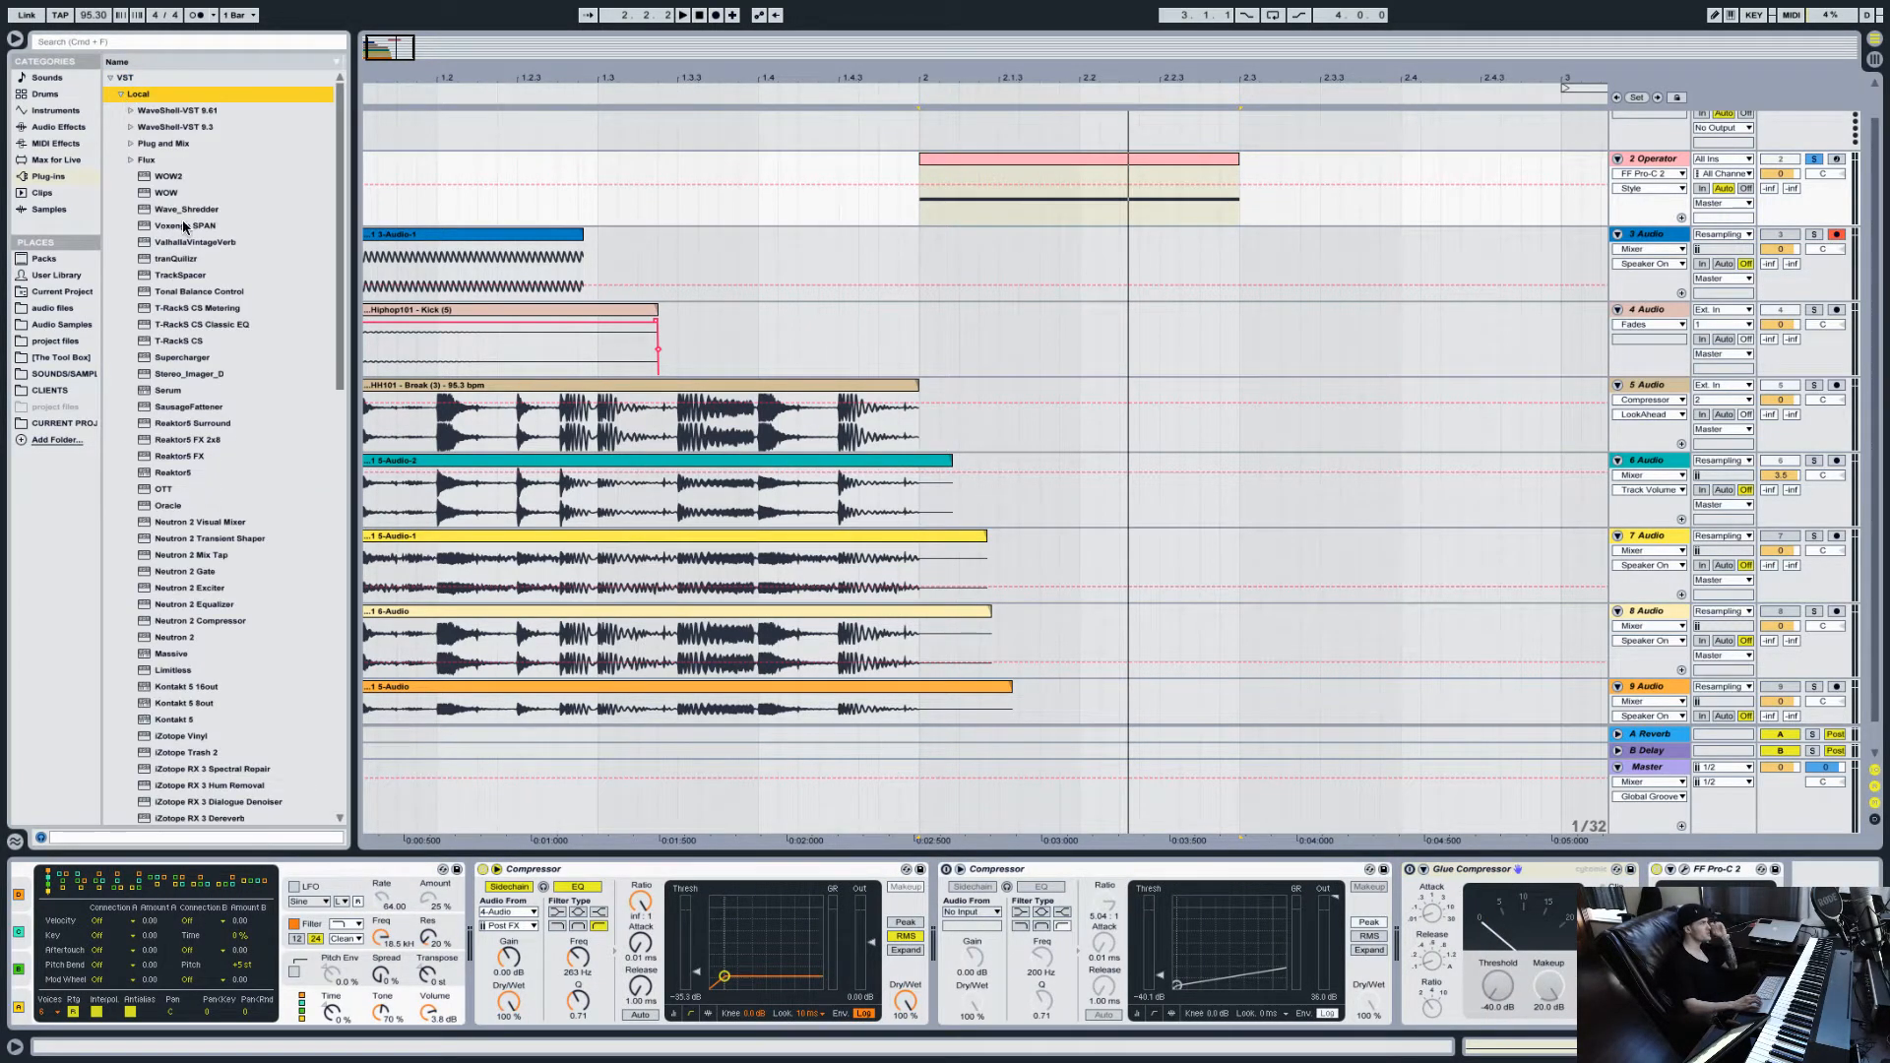
pyautogui.moveTo(184, 229); pyautogui.dragTo(694, 308)
pyautogui.moveTo(1830, 935); pyautogui.dragTo(1833, 940)
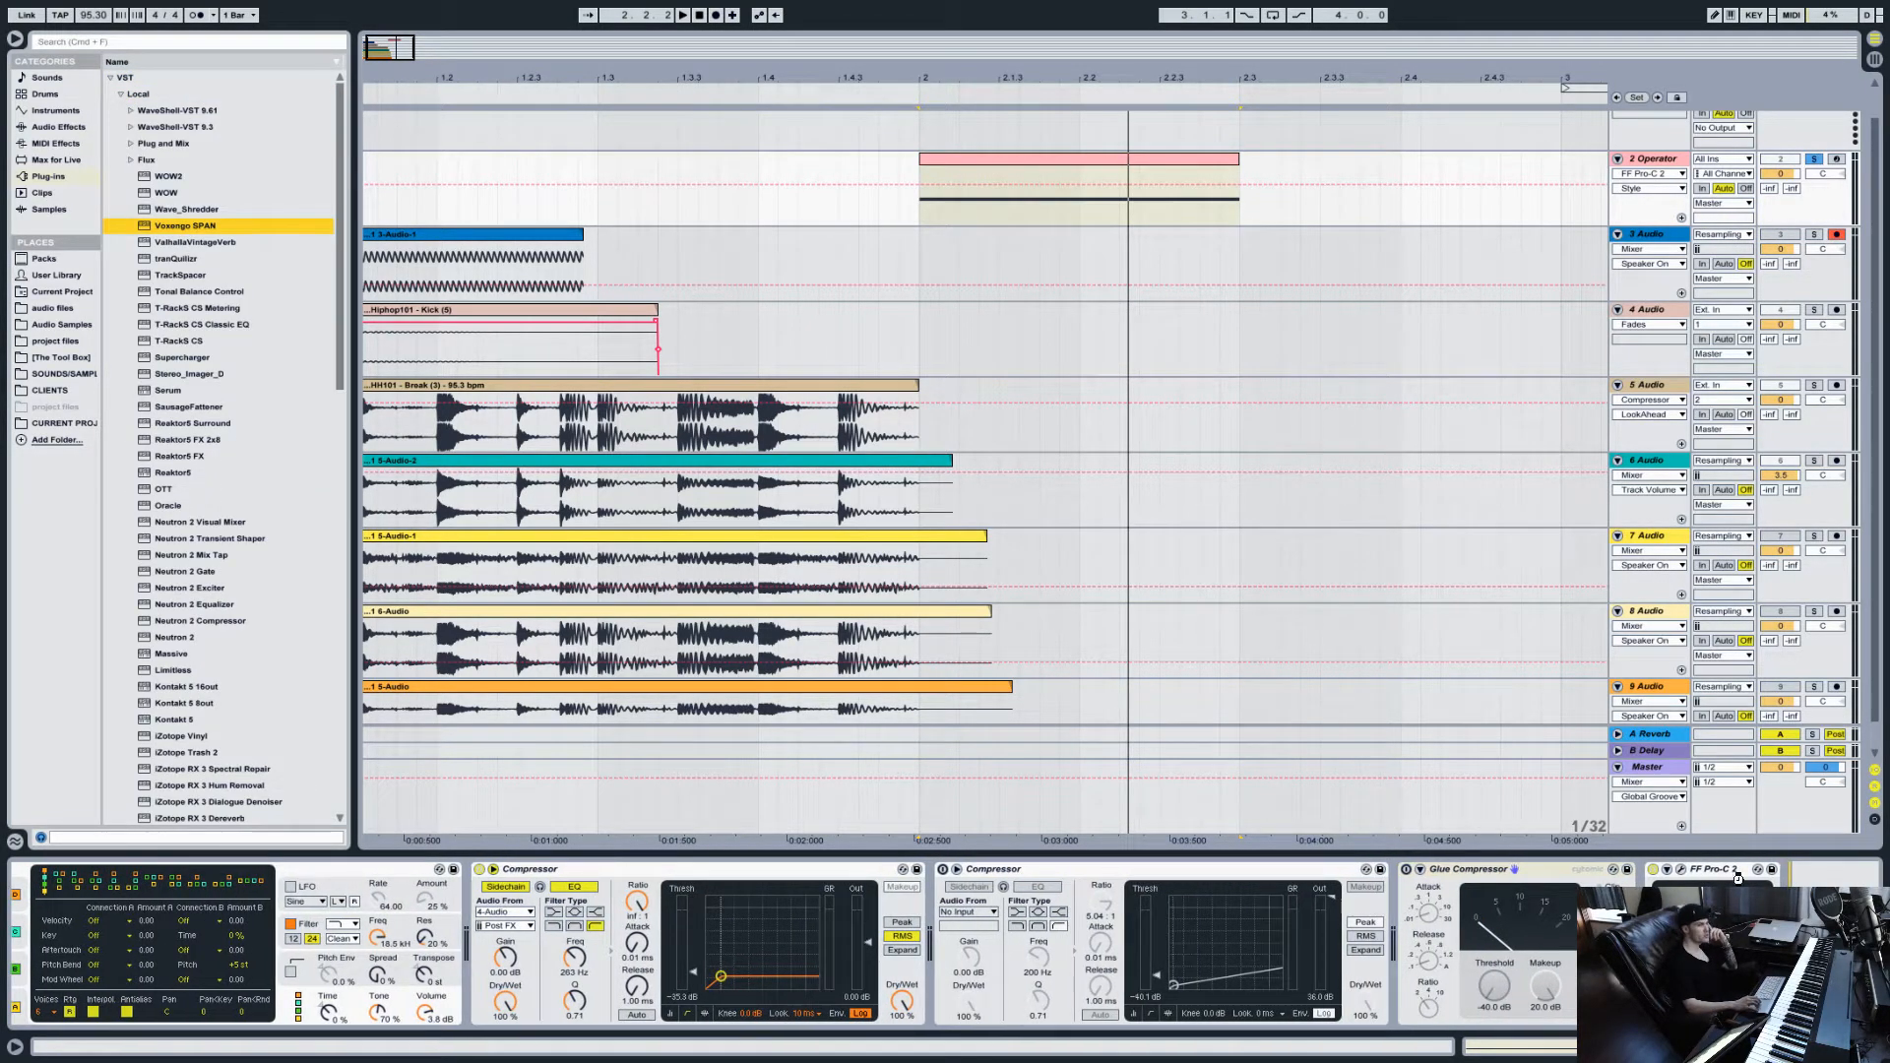
# Step: Load SPAN's Lo-Freq Inspection preset and move its window clear of the Operator clip
pyautogui.click(733, 172)
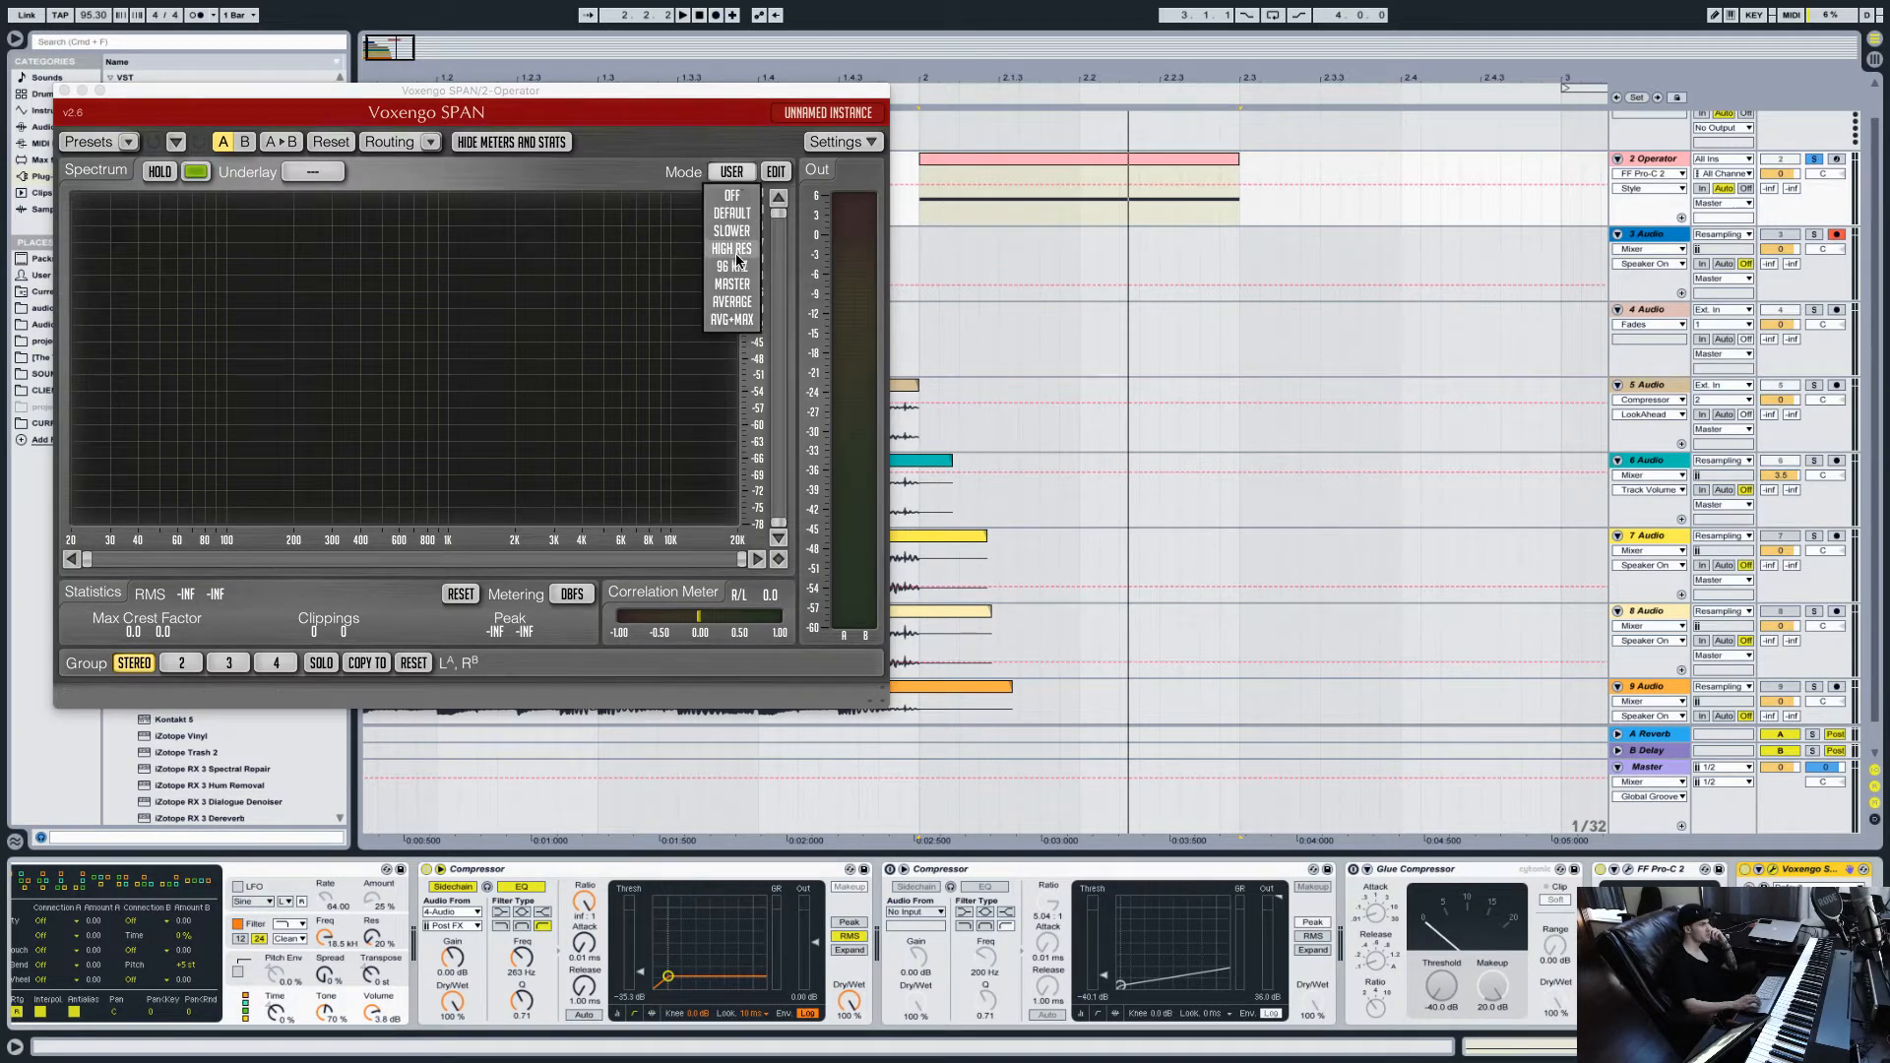
pyautogui.click(731, 180)
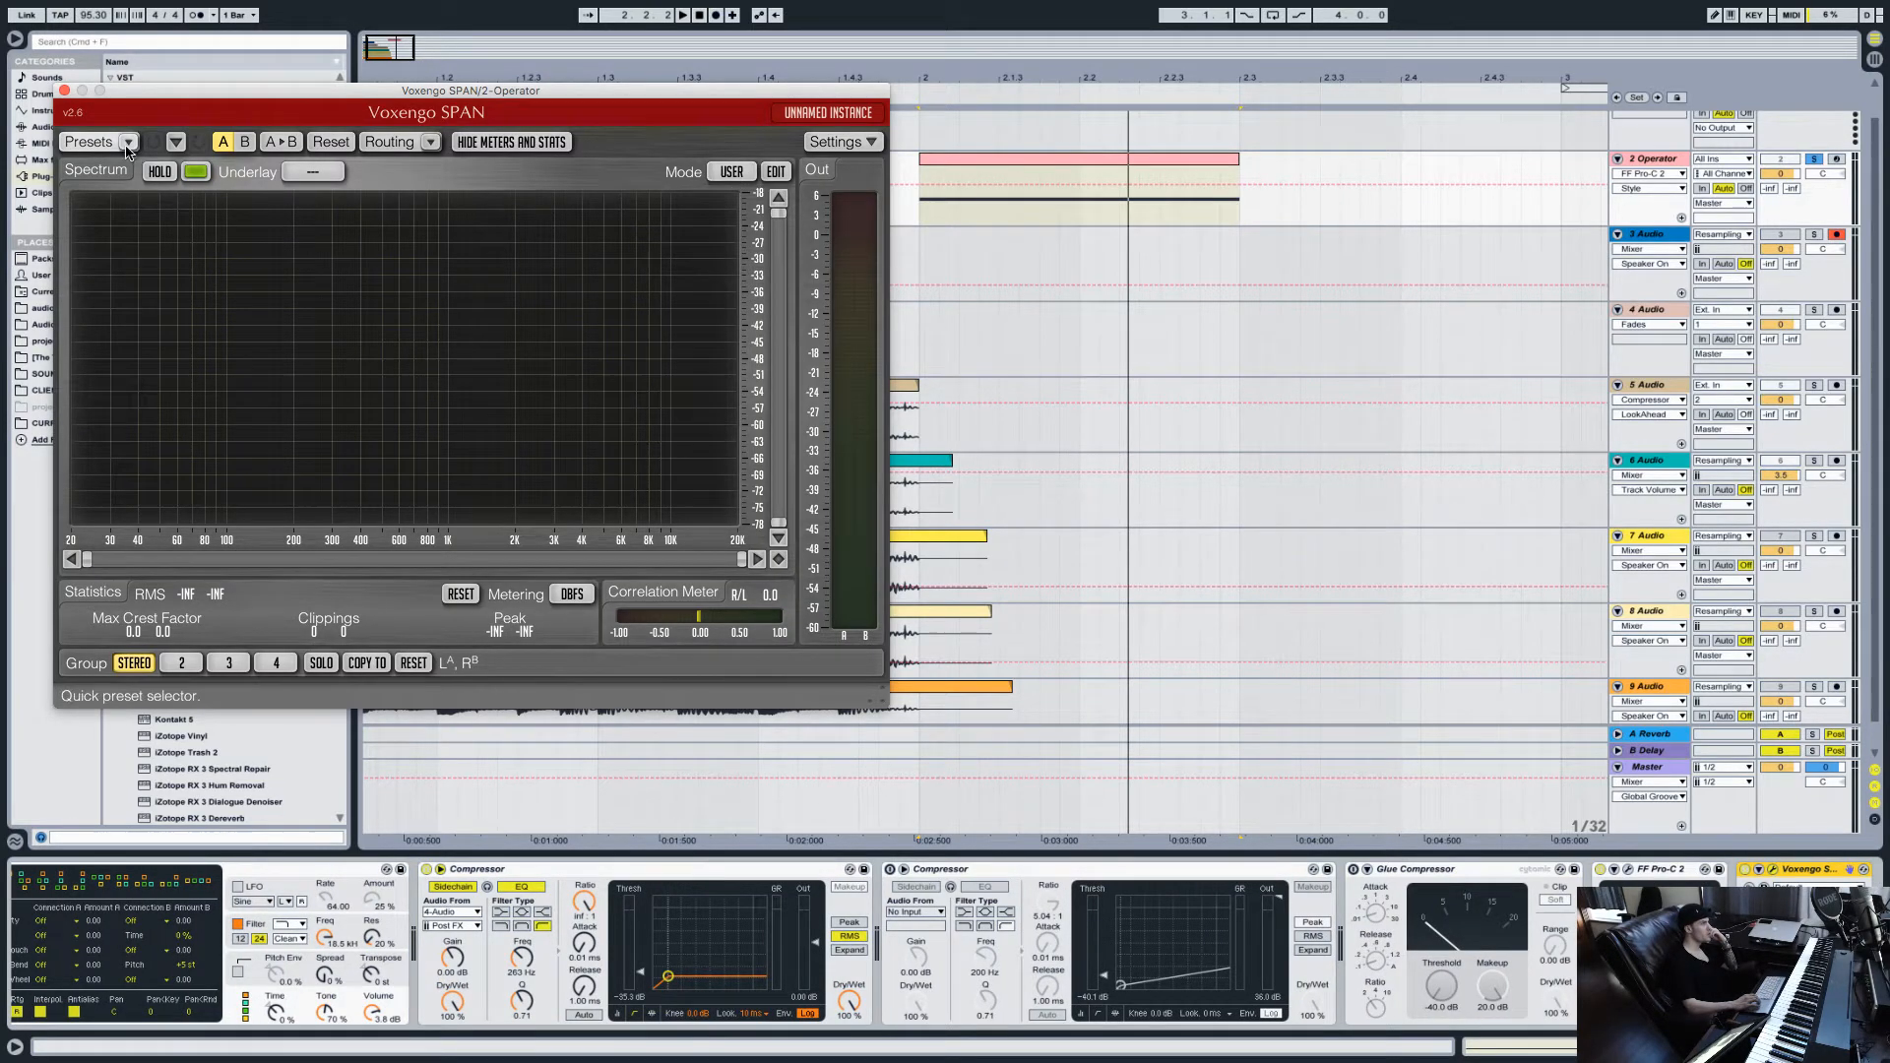
pyautogui.click(129, 146)
pyautogui.moveTo(141, 187)
pyautogui.click(294, 218)
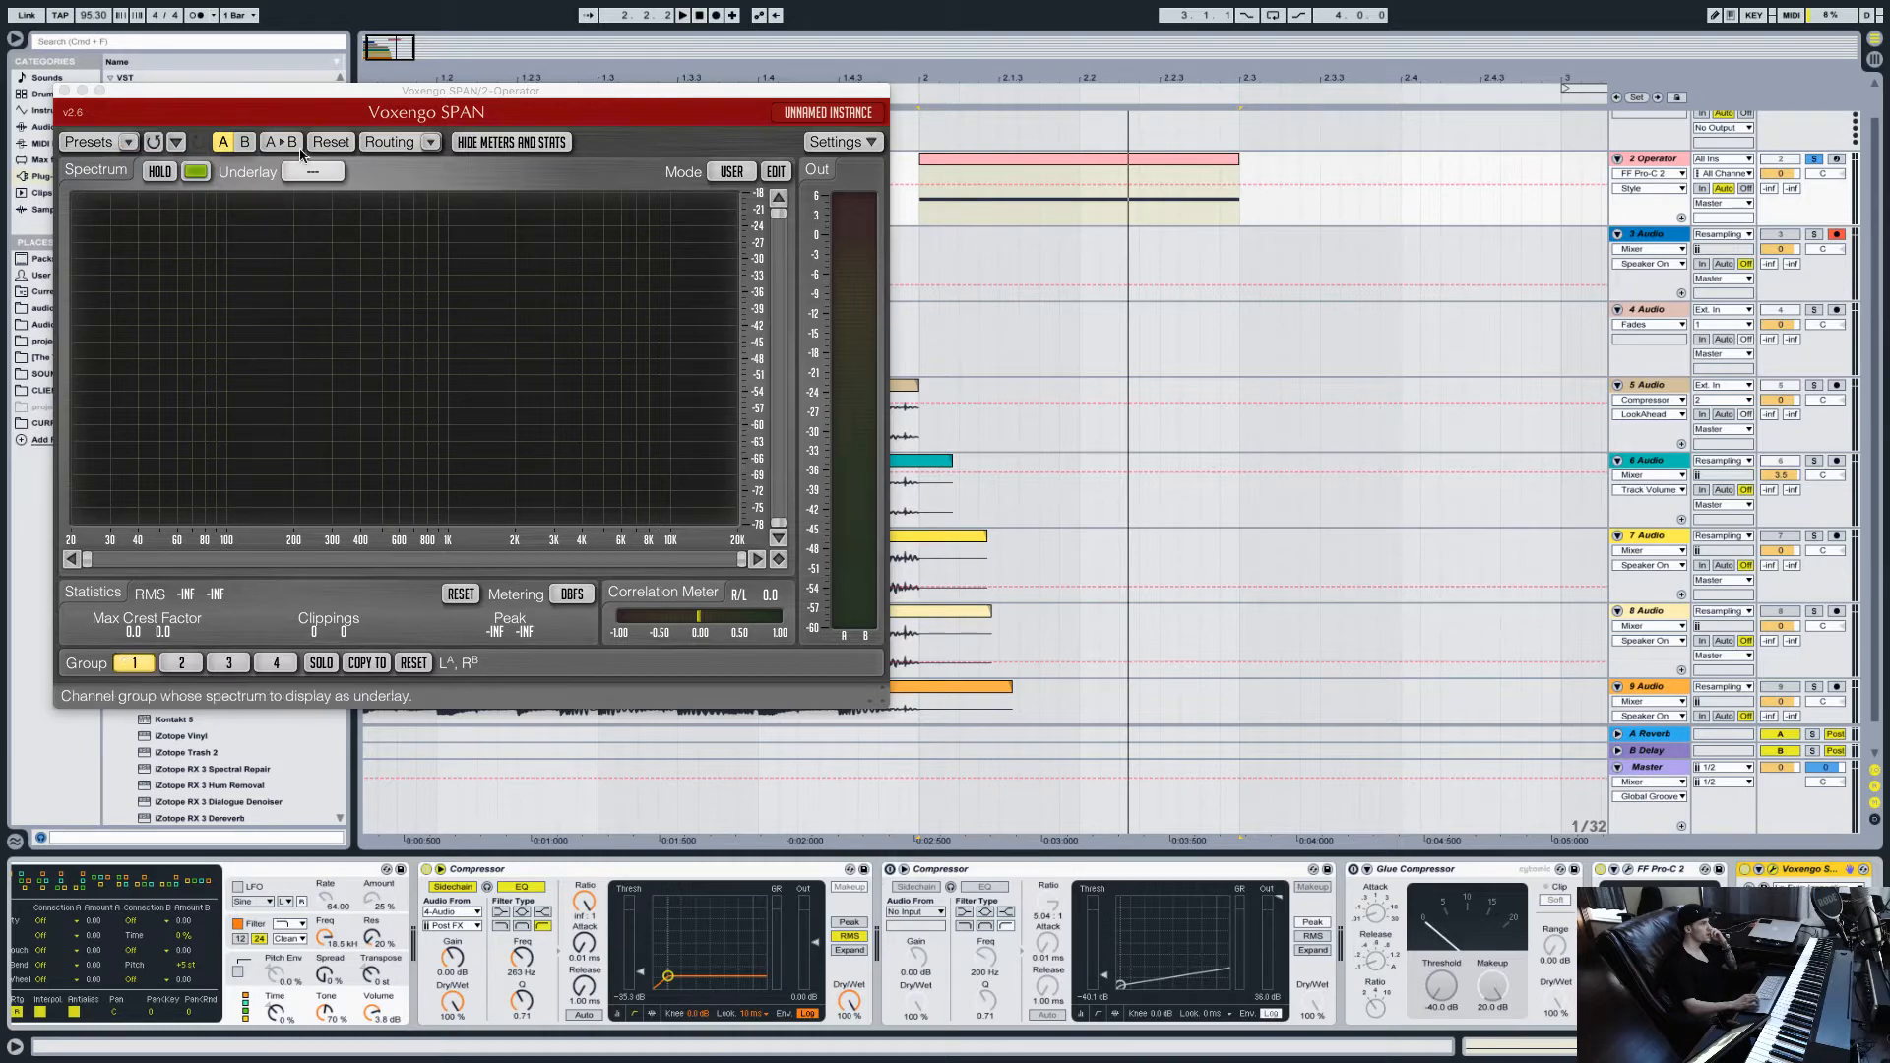
pyautogui.moveTo(281, 102); pyautogui.dragTo(1257, 253)
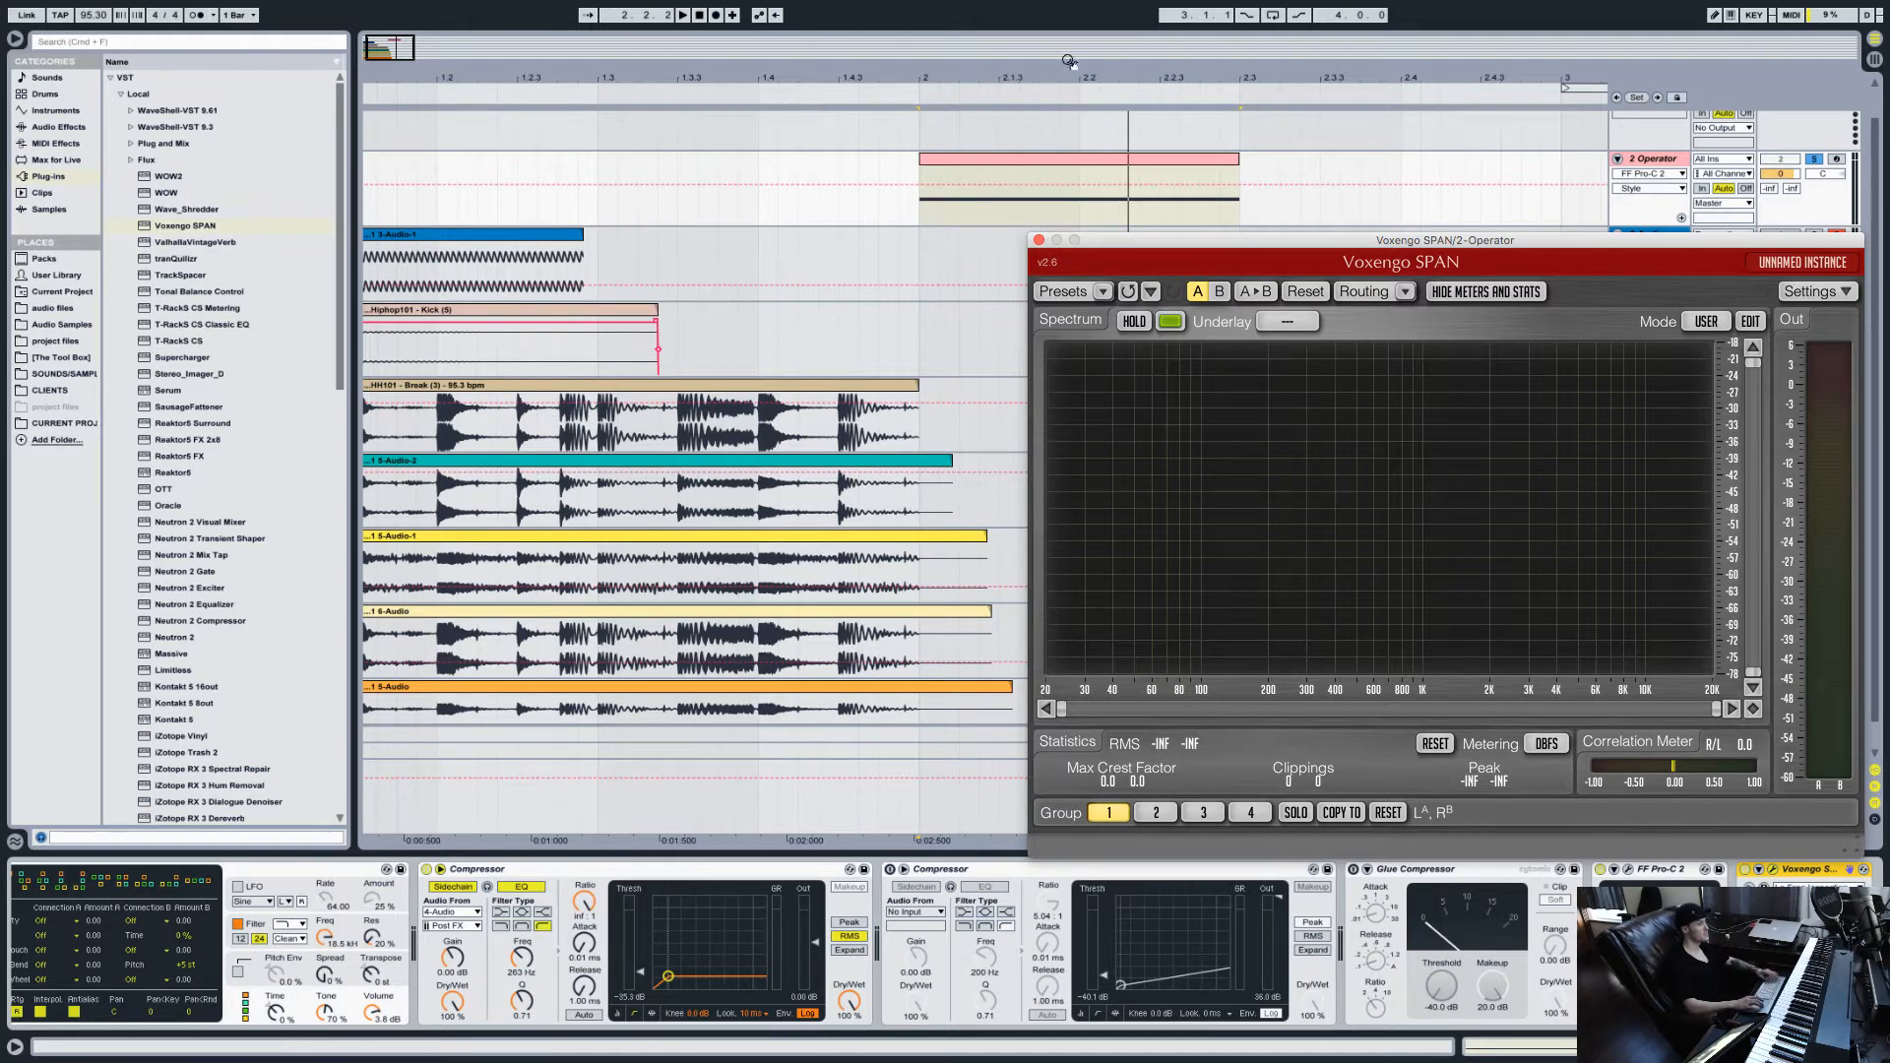
# Step: Bypass Pro-C 2, audition the bass note through the second Compressor while examining its harmonics in SPAN, and disable that Compressor
pyautogui.click(978, 152)
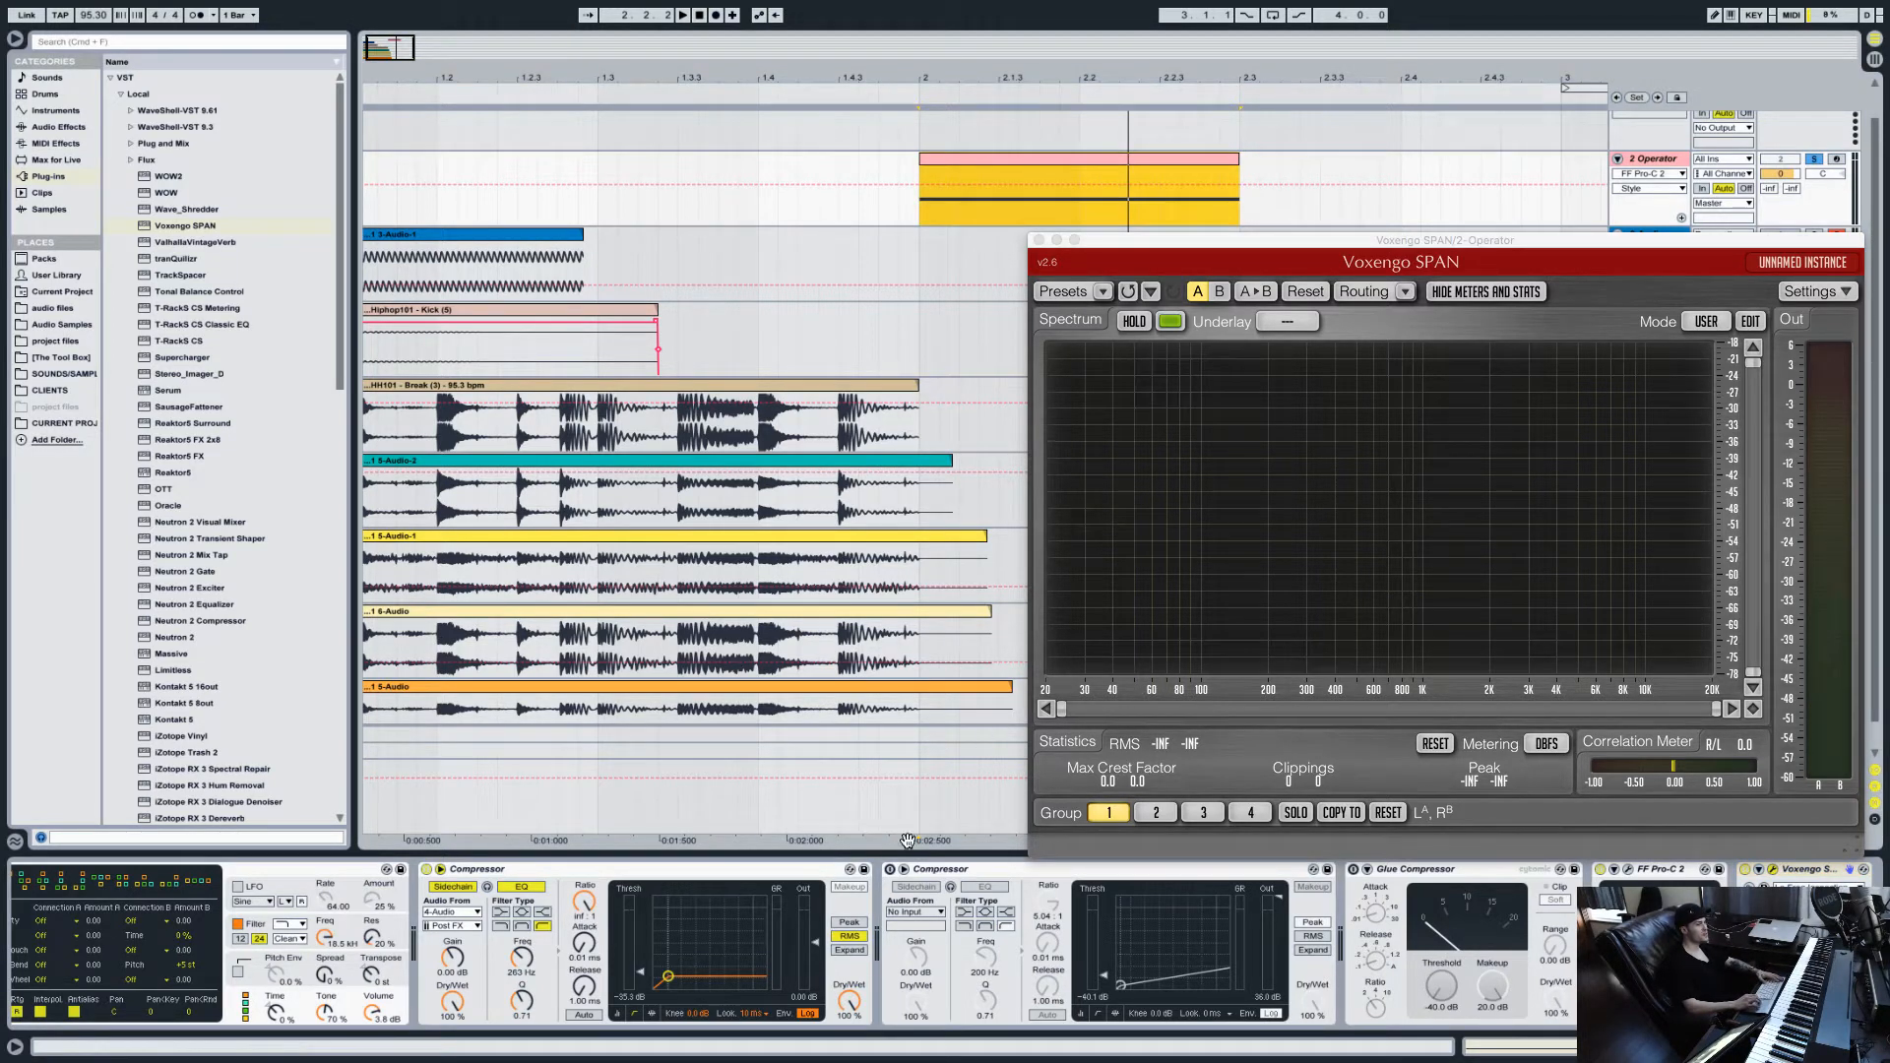
pyautogui.click(1597, 872)
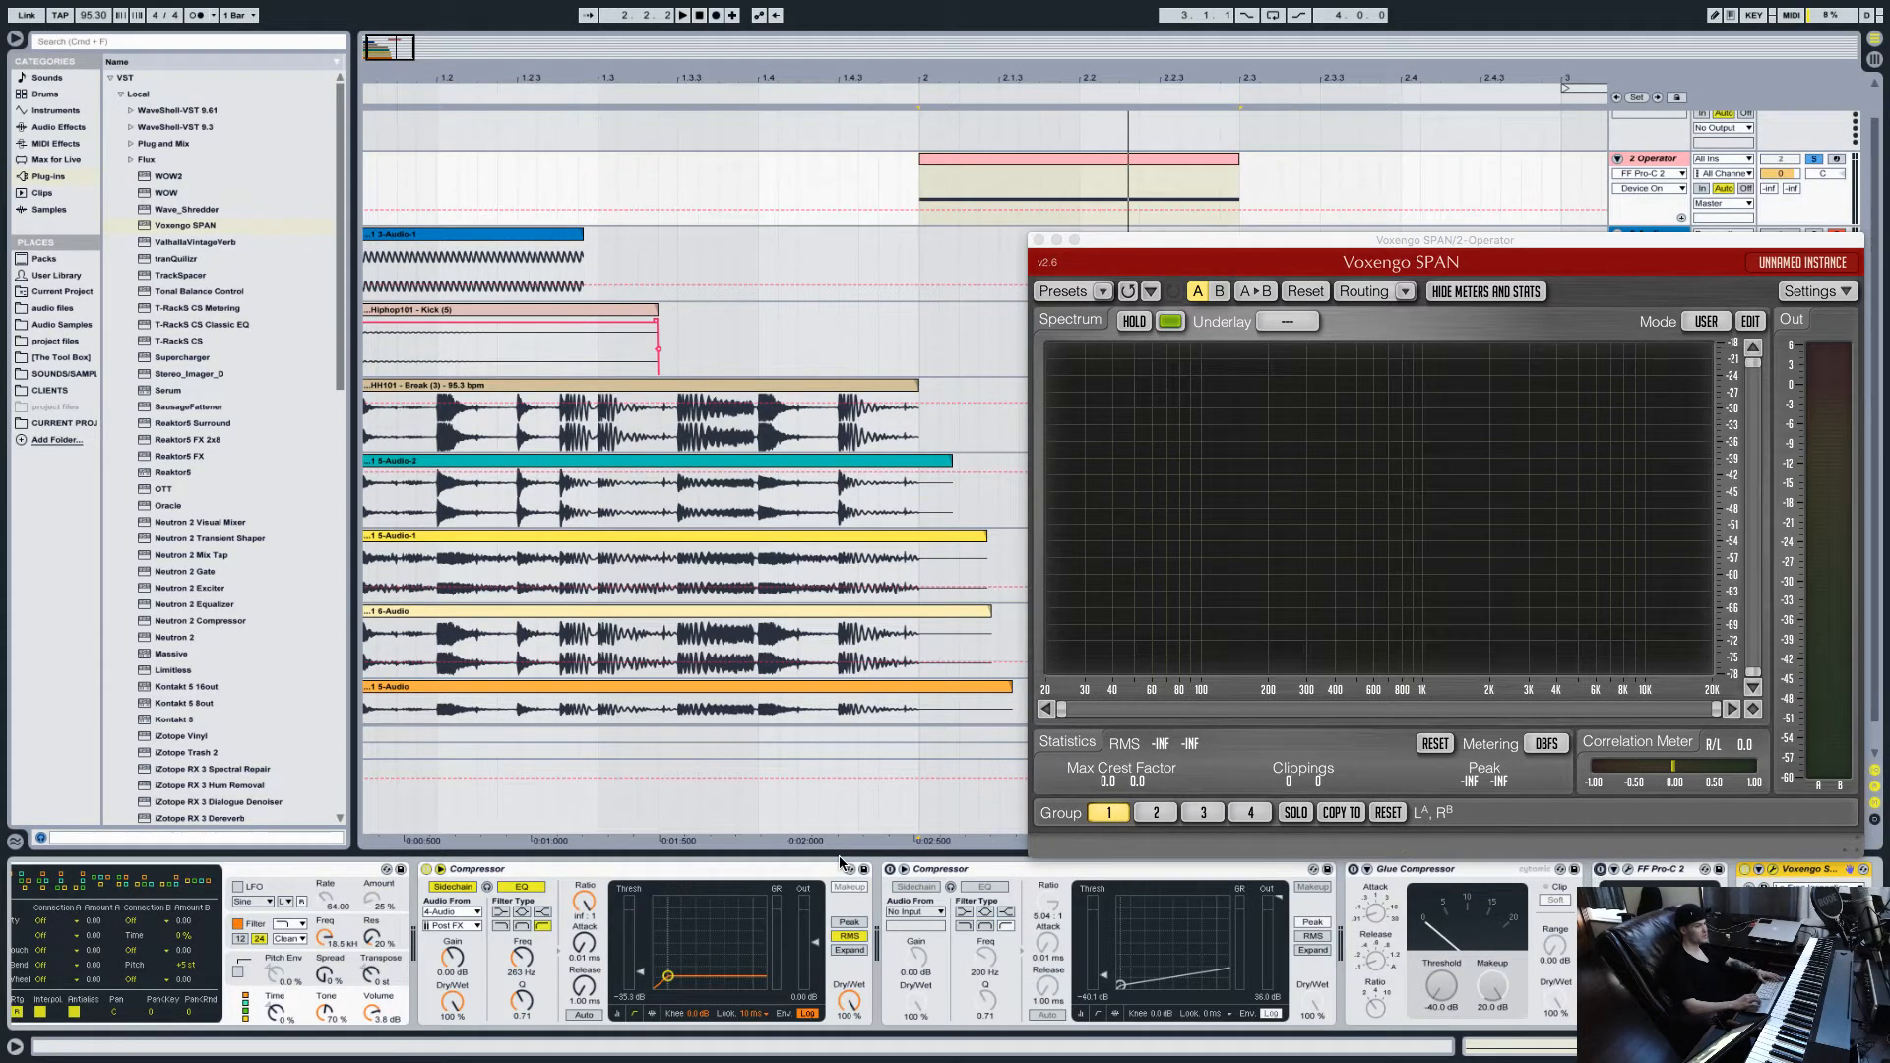
pyautogui.click(890, 870)
pyautogui.press('space')
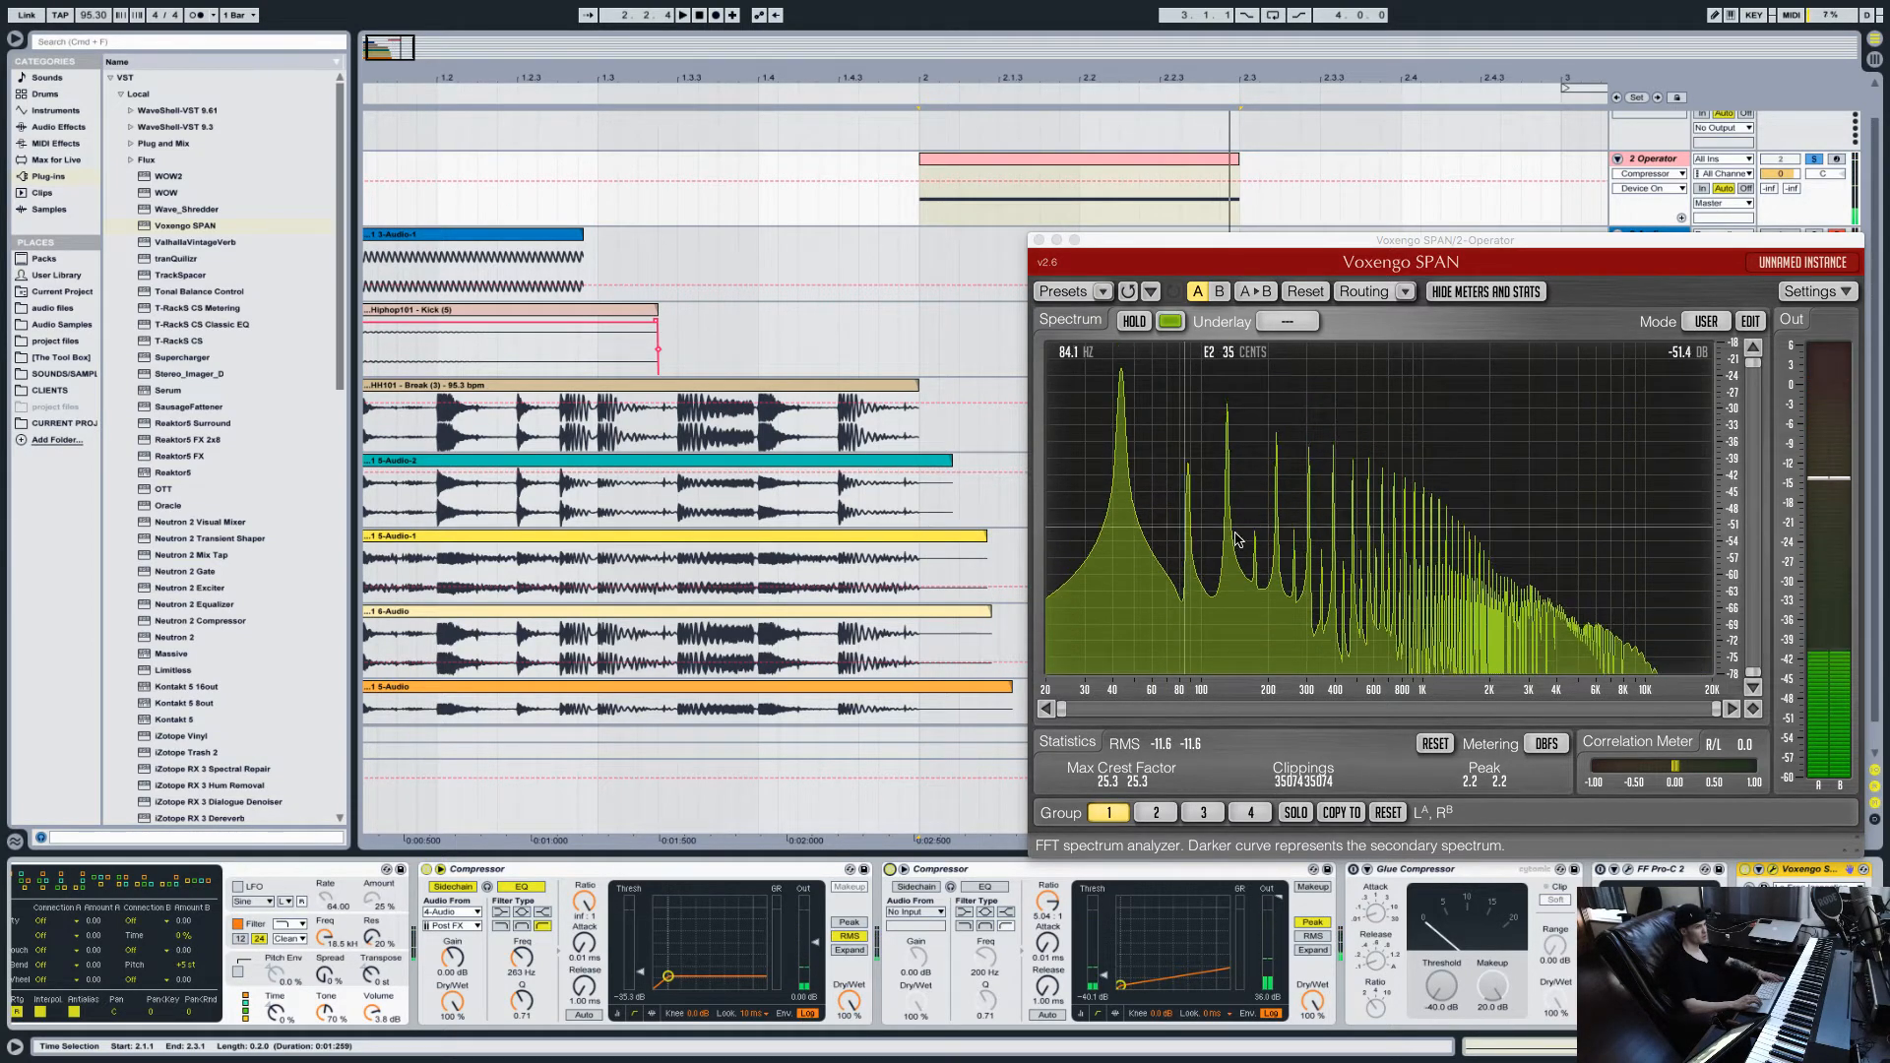
pyautogui.click(889, 870)
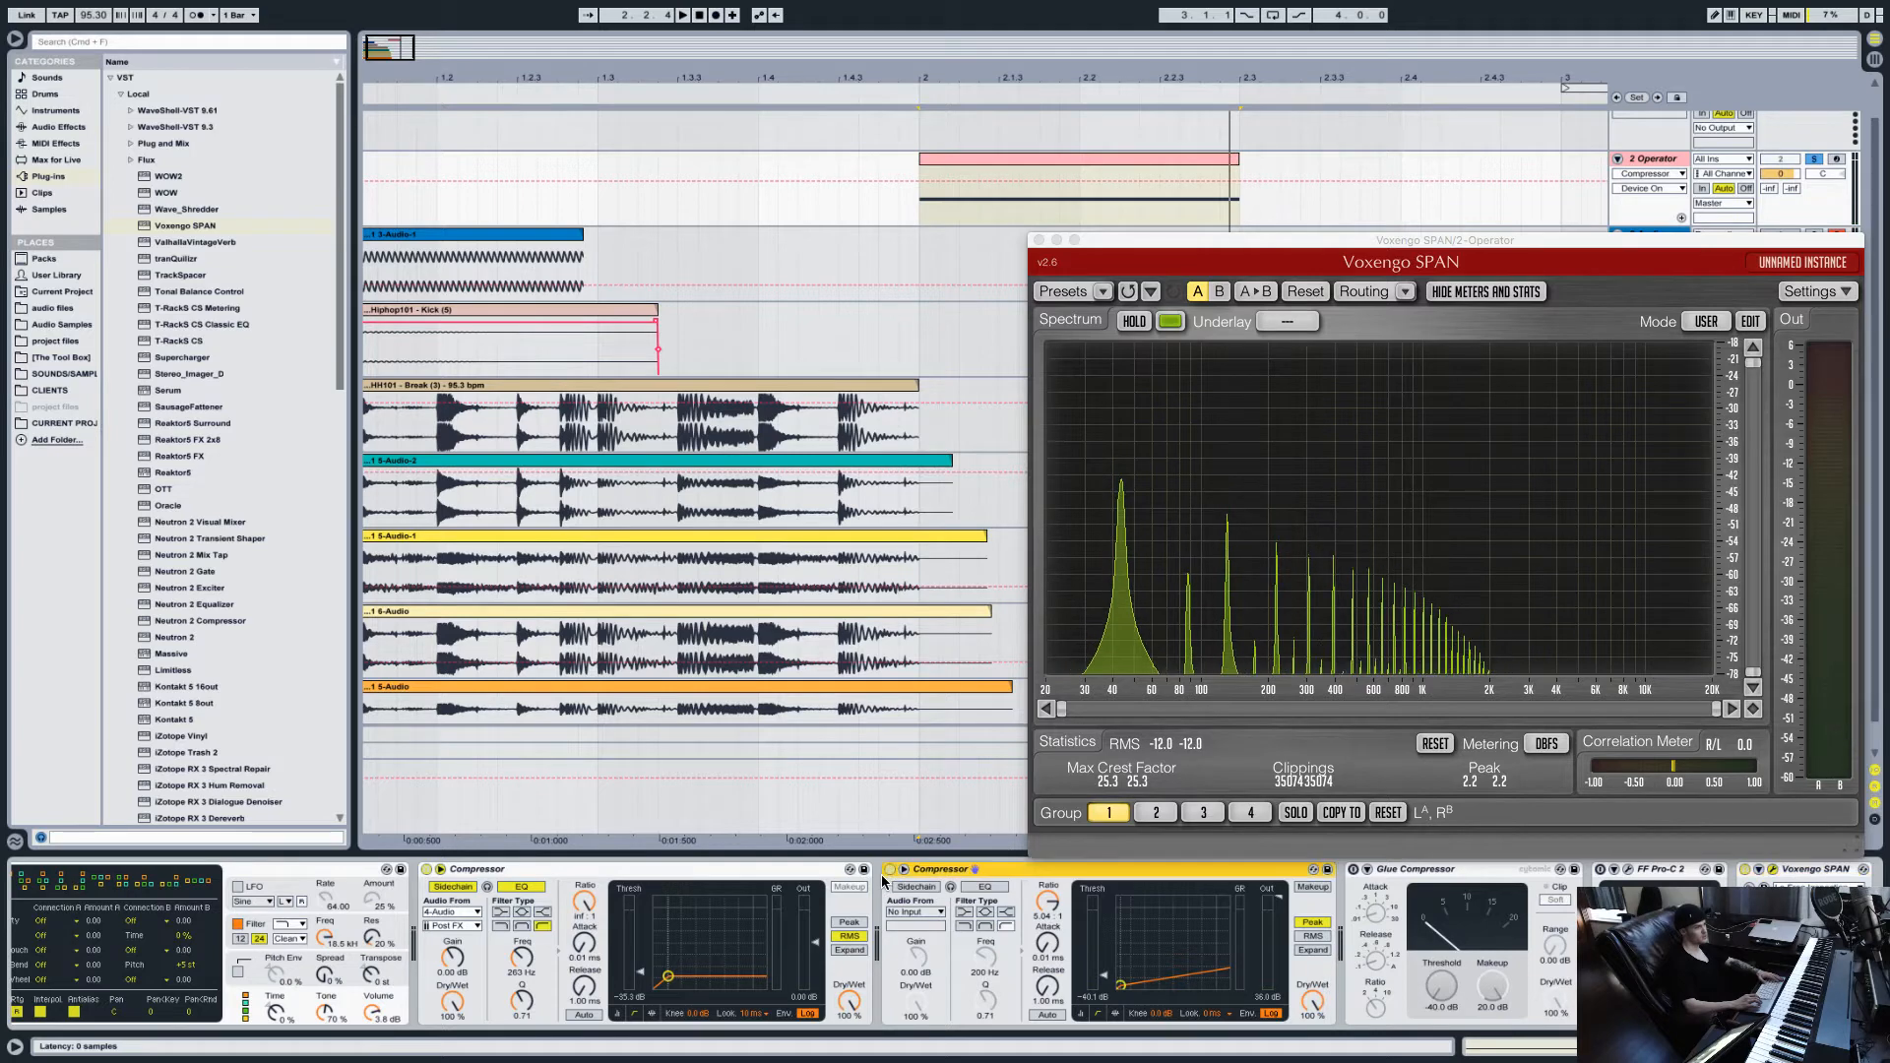
# Step: Enable the Glue Compressor to examine the bass note's spectrum in SPAN, and bypass it again
pyautogui.click(1354, 870)
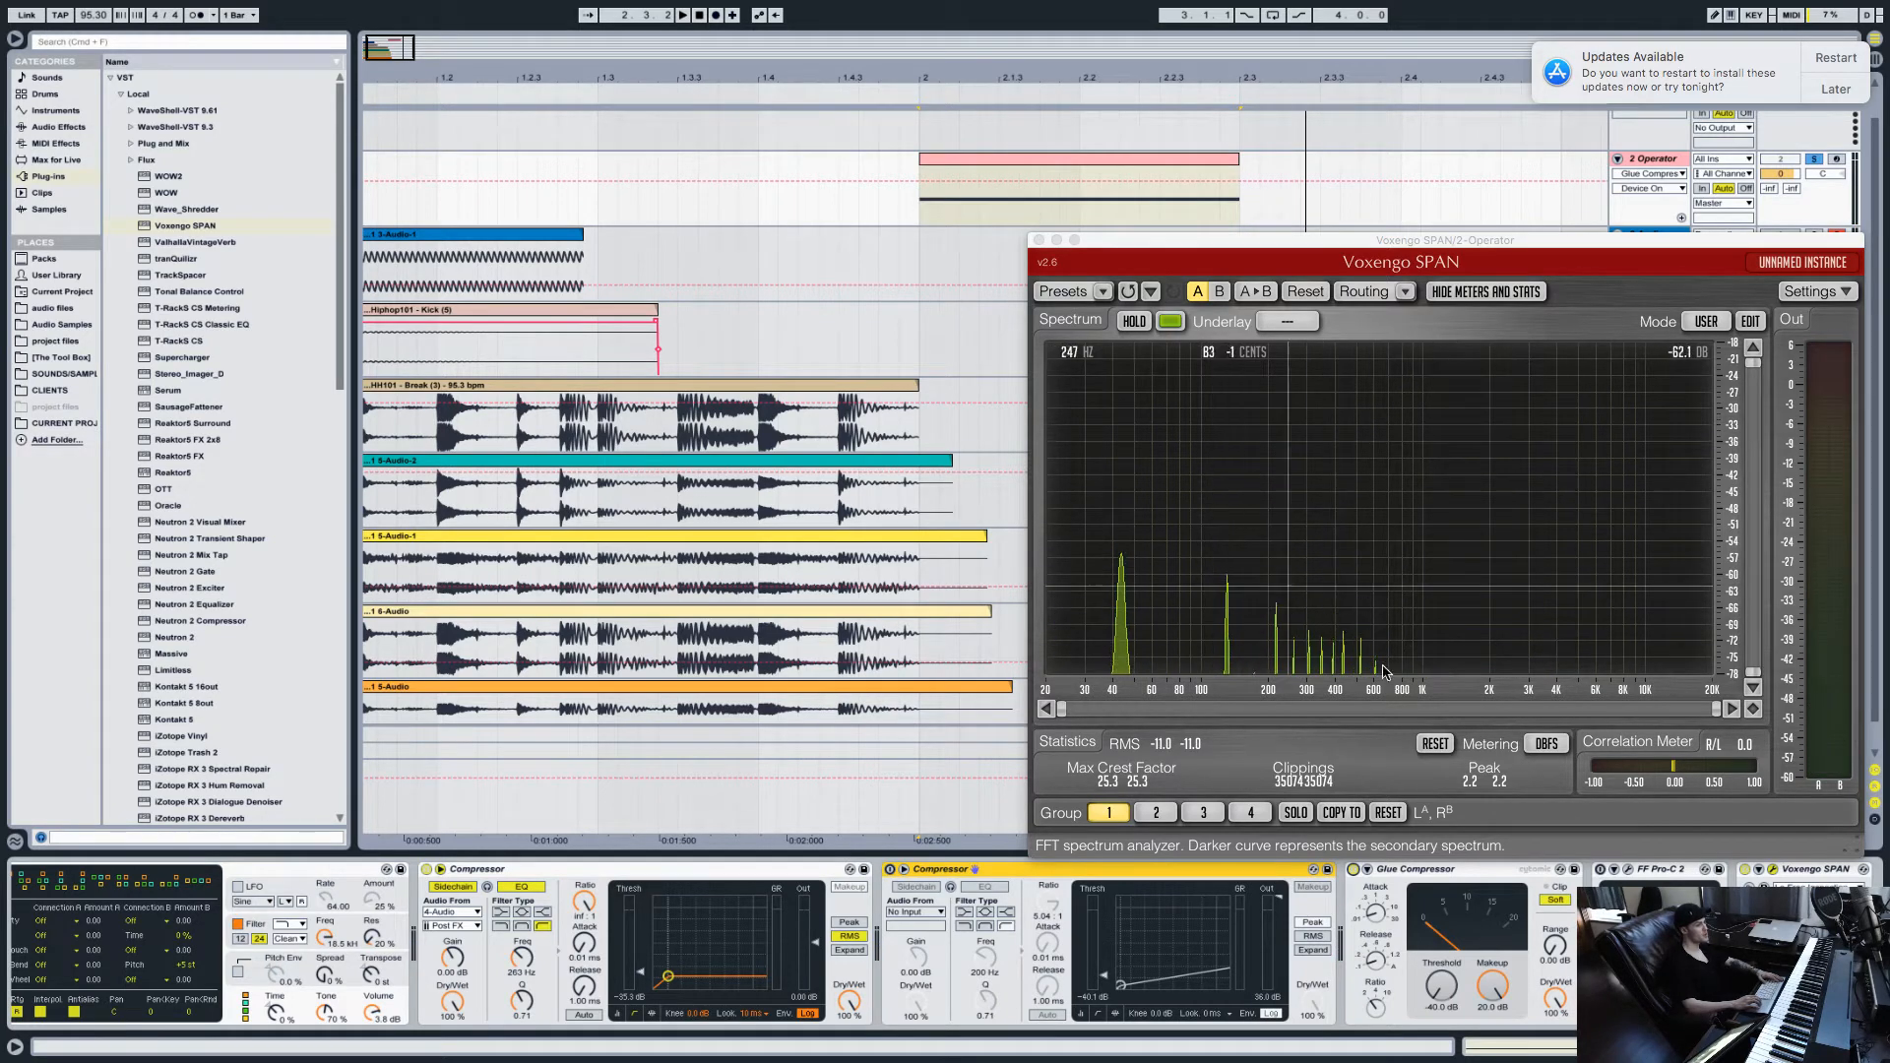
pyautogui.click(1354, 877)
pyautogui.click(1353, 870)
# Step: Reactivate Pro-C 2, set its style to Classic, close its window and audition the bass note against SPAN's spectrum
pyautogui.click(1601, 872)
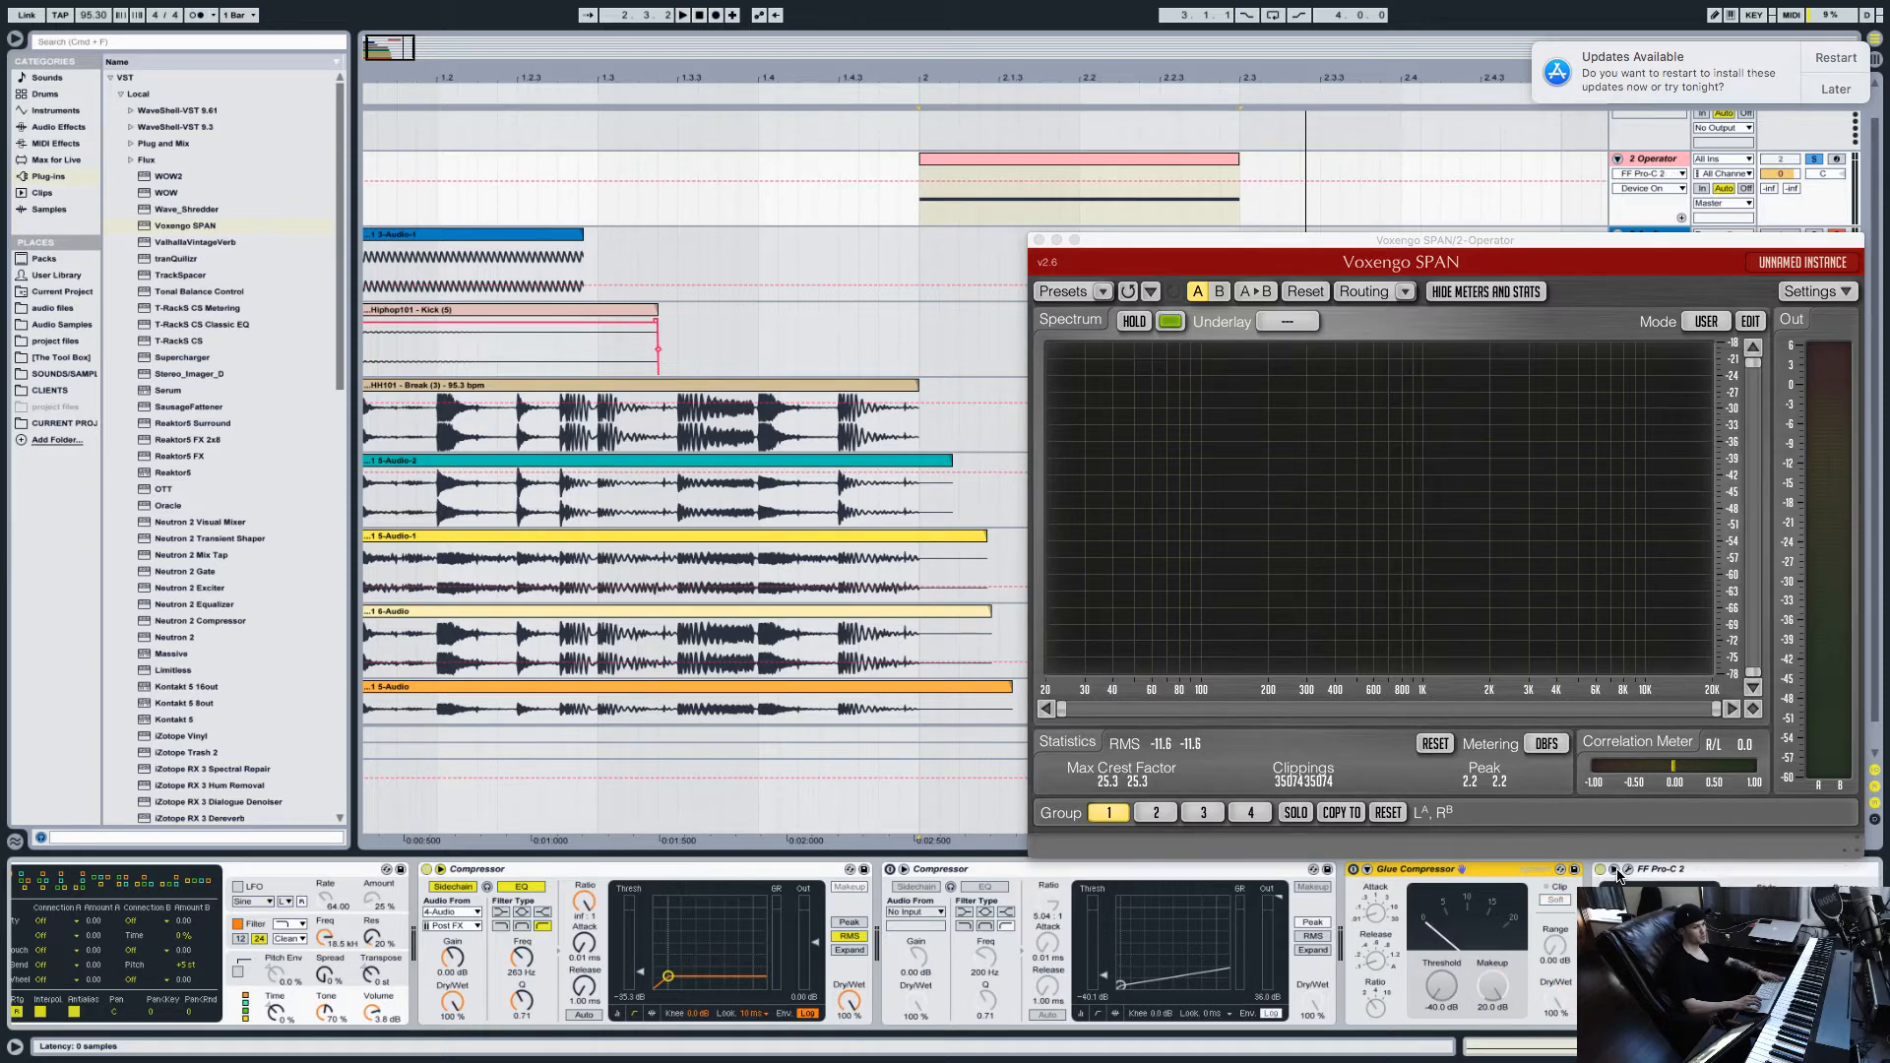
pyautogui.click(1630, 871)
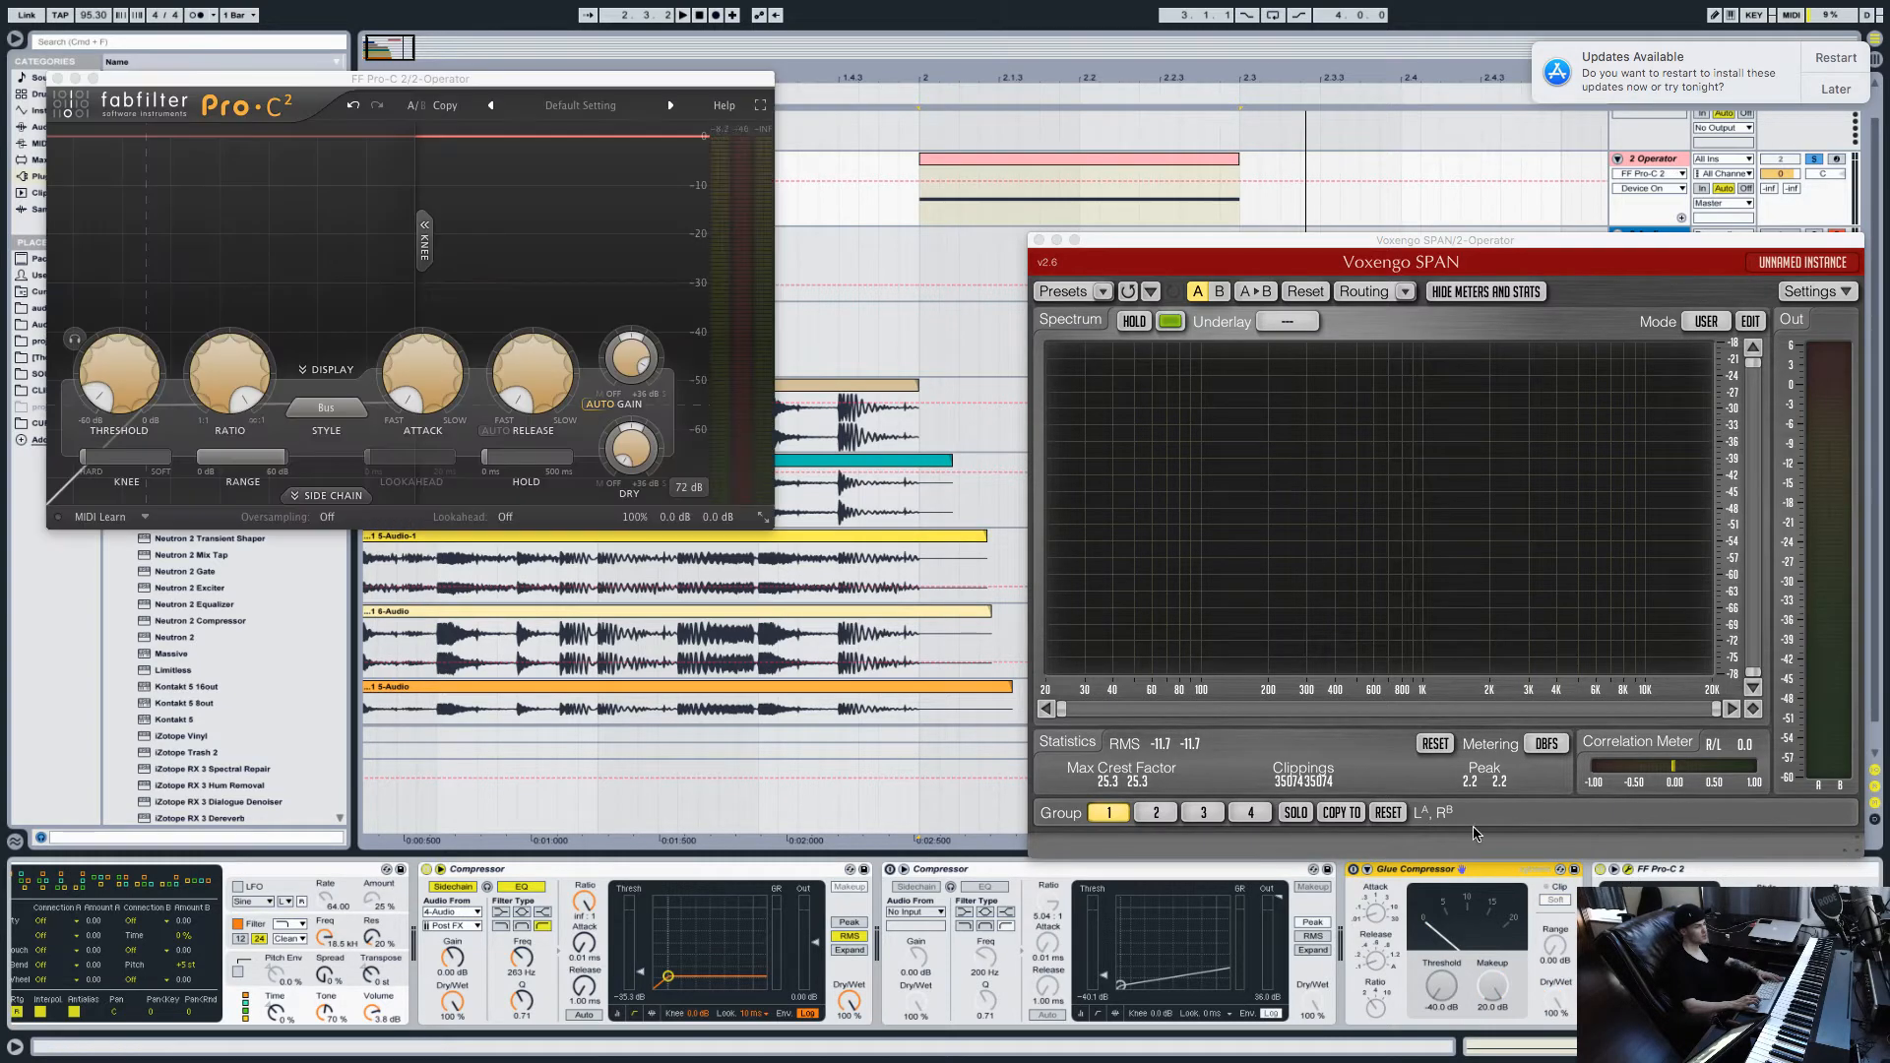
pyautogui.click(334, 404)
pyautogui.click(343, 451)
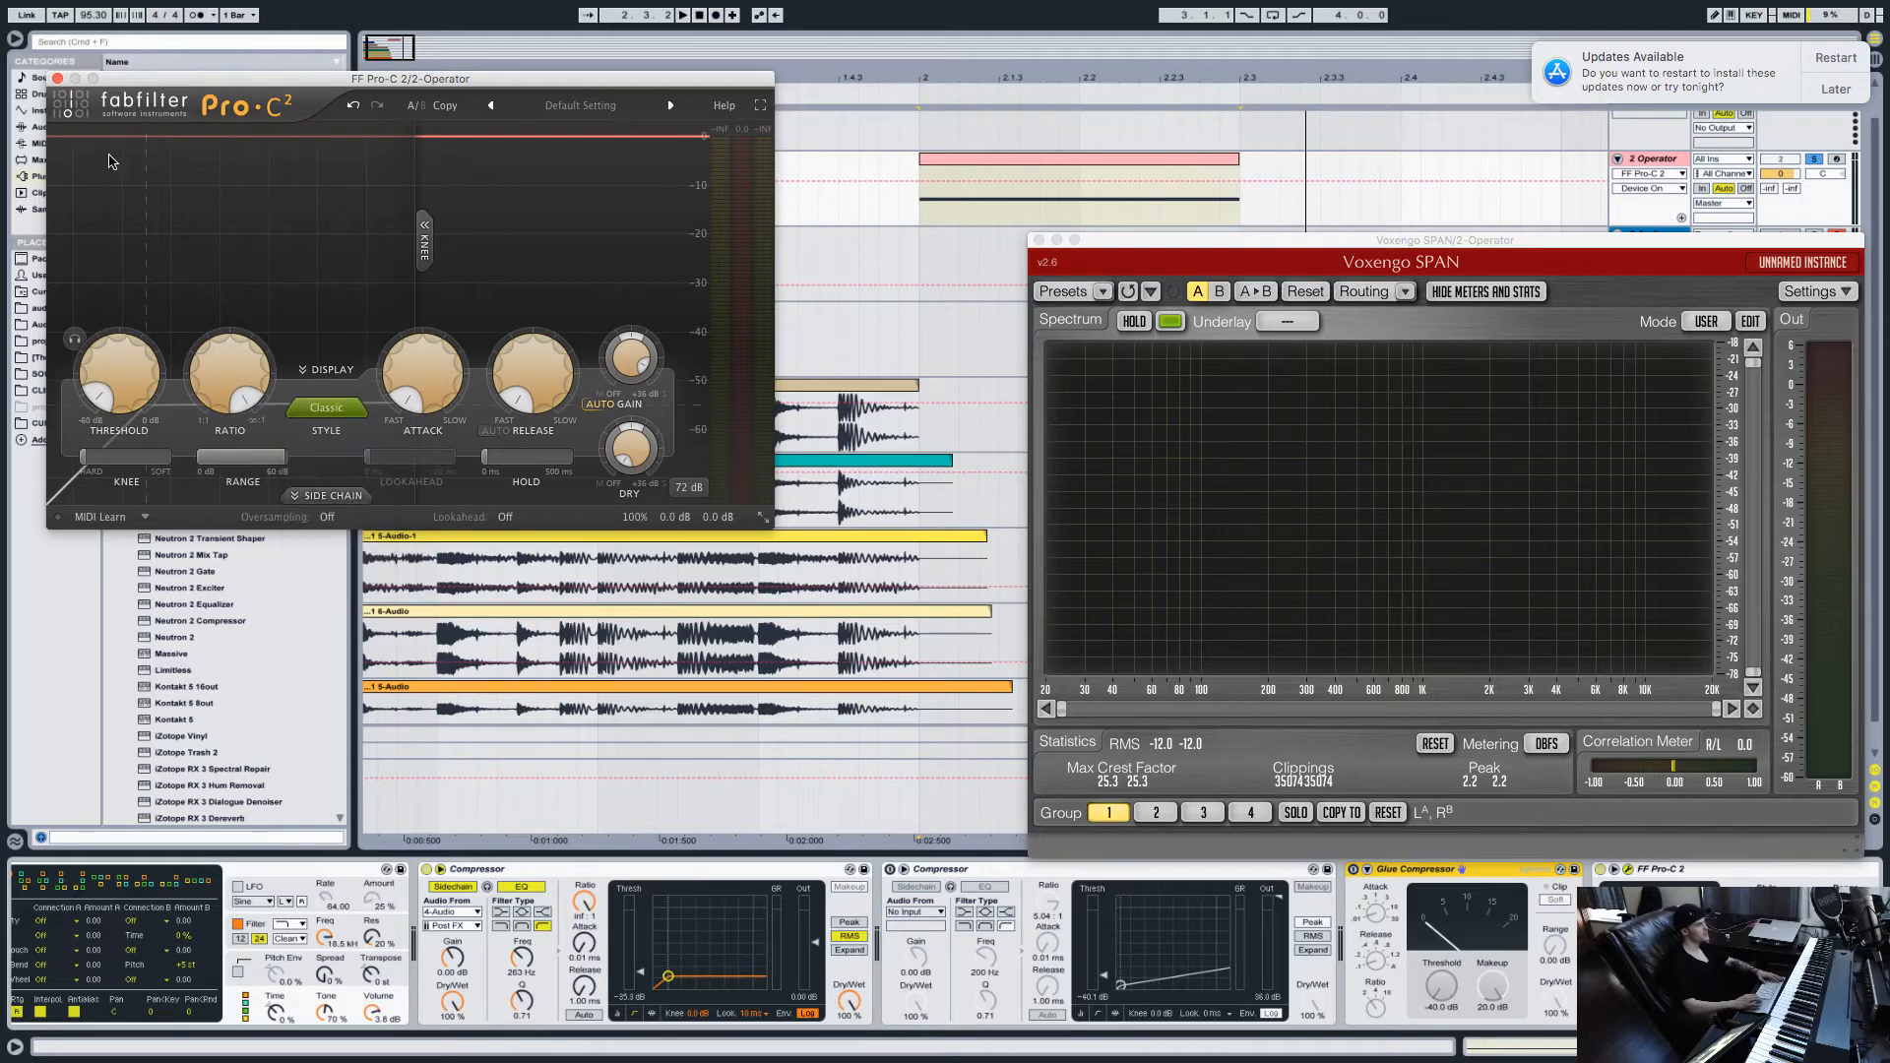
pyautogui.click(57, 79)
pyautogui.press('space')
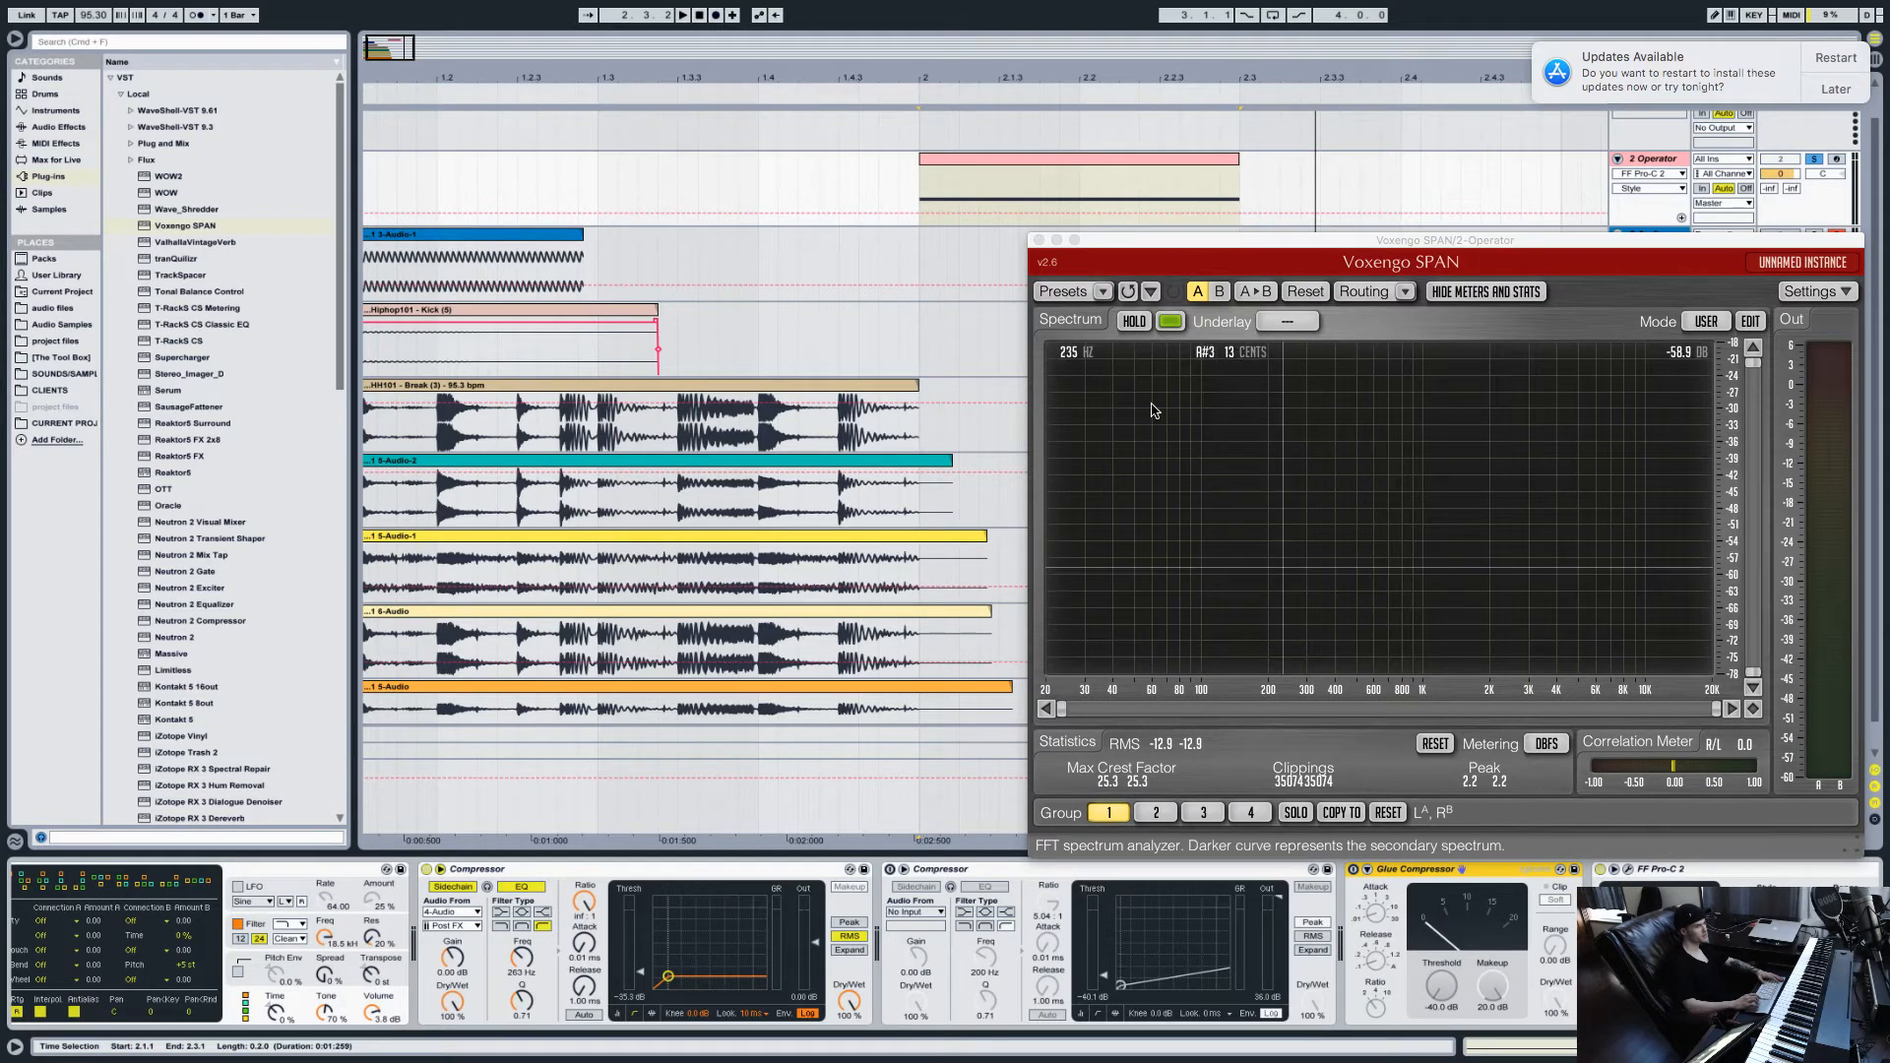
# Step: Close the SPAN window and collapse the Pro-C 2 device in the Operator track's chain
pyautogui.click(1038, 241)
pyautogui.hscroll(10, 1378, 945)
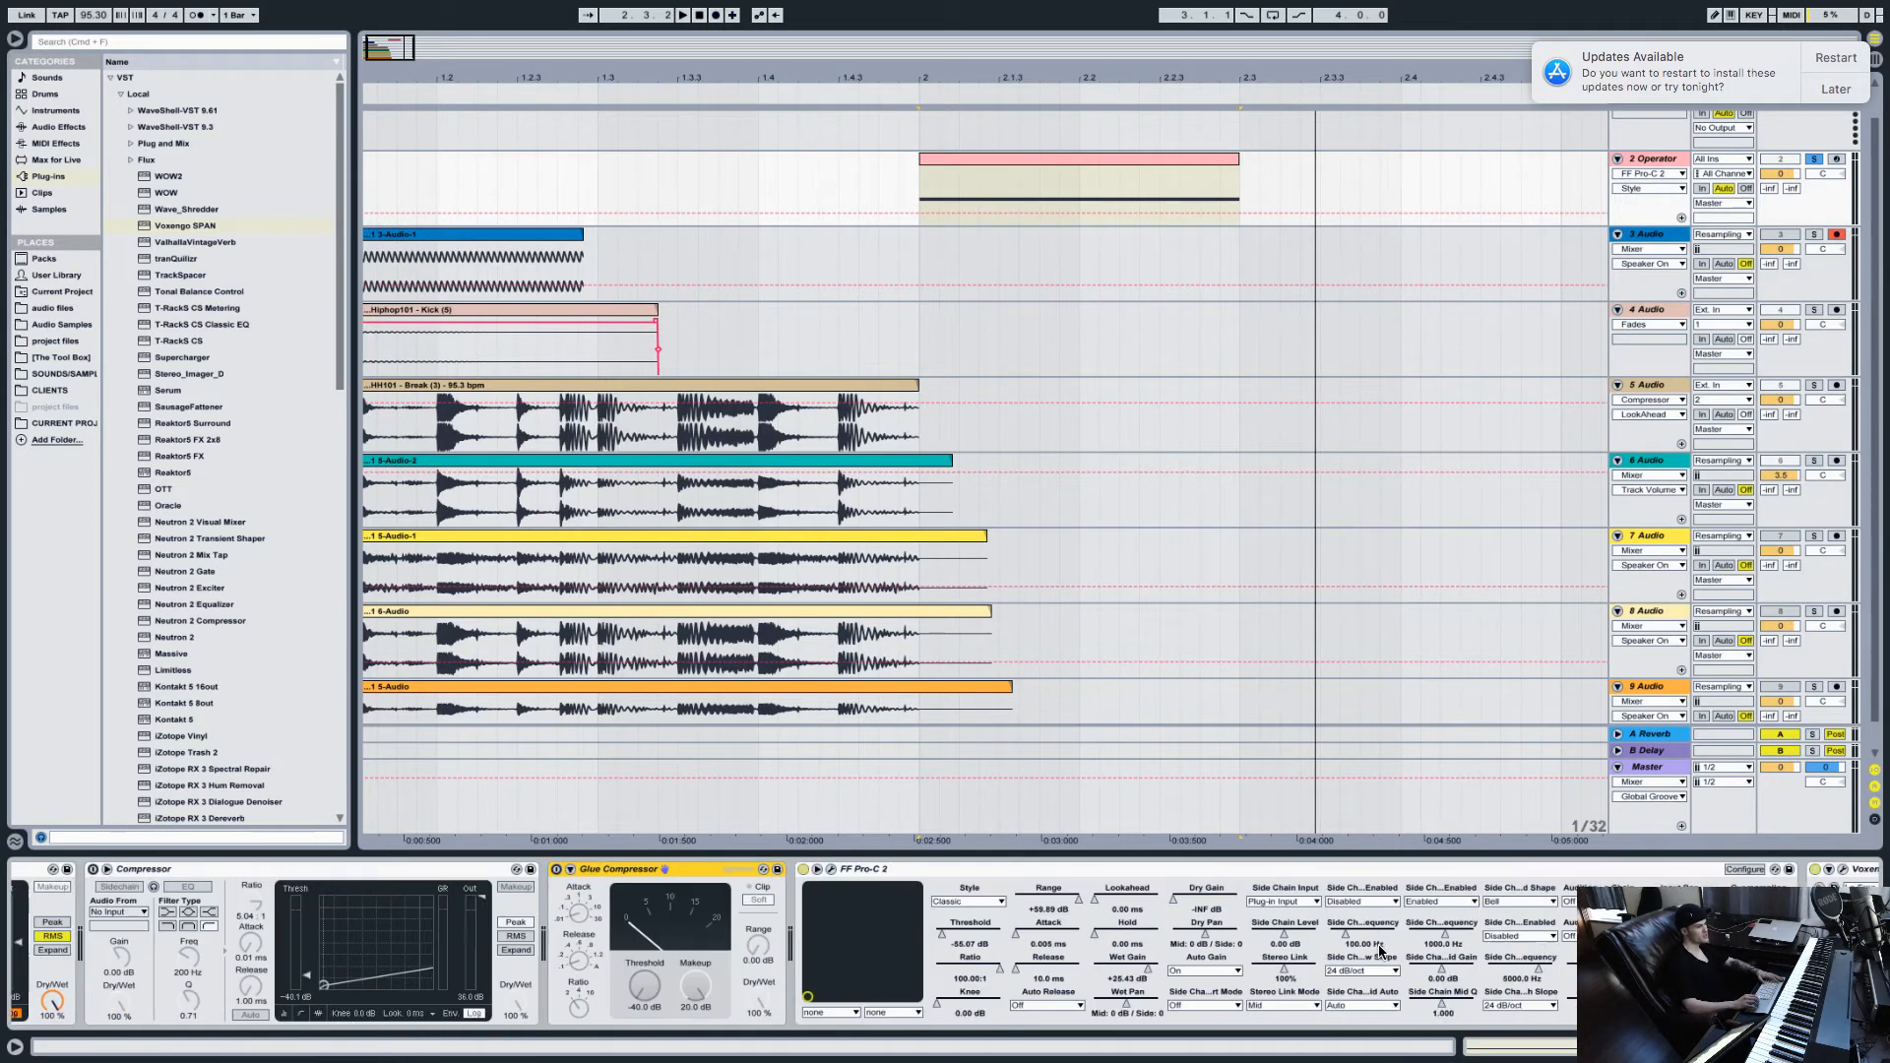
pyautogui.doubleClick(1124, 860)
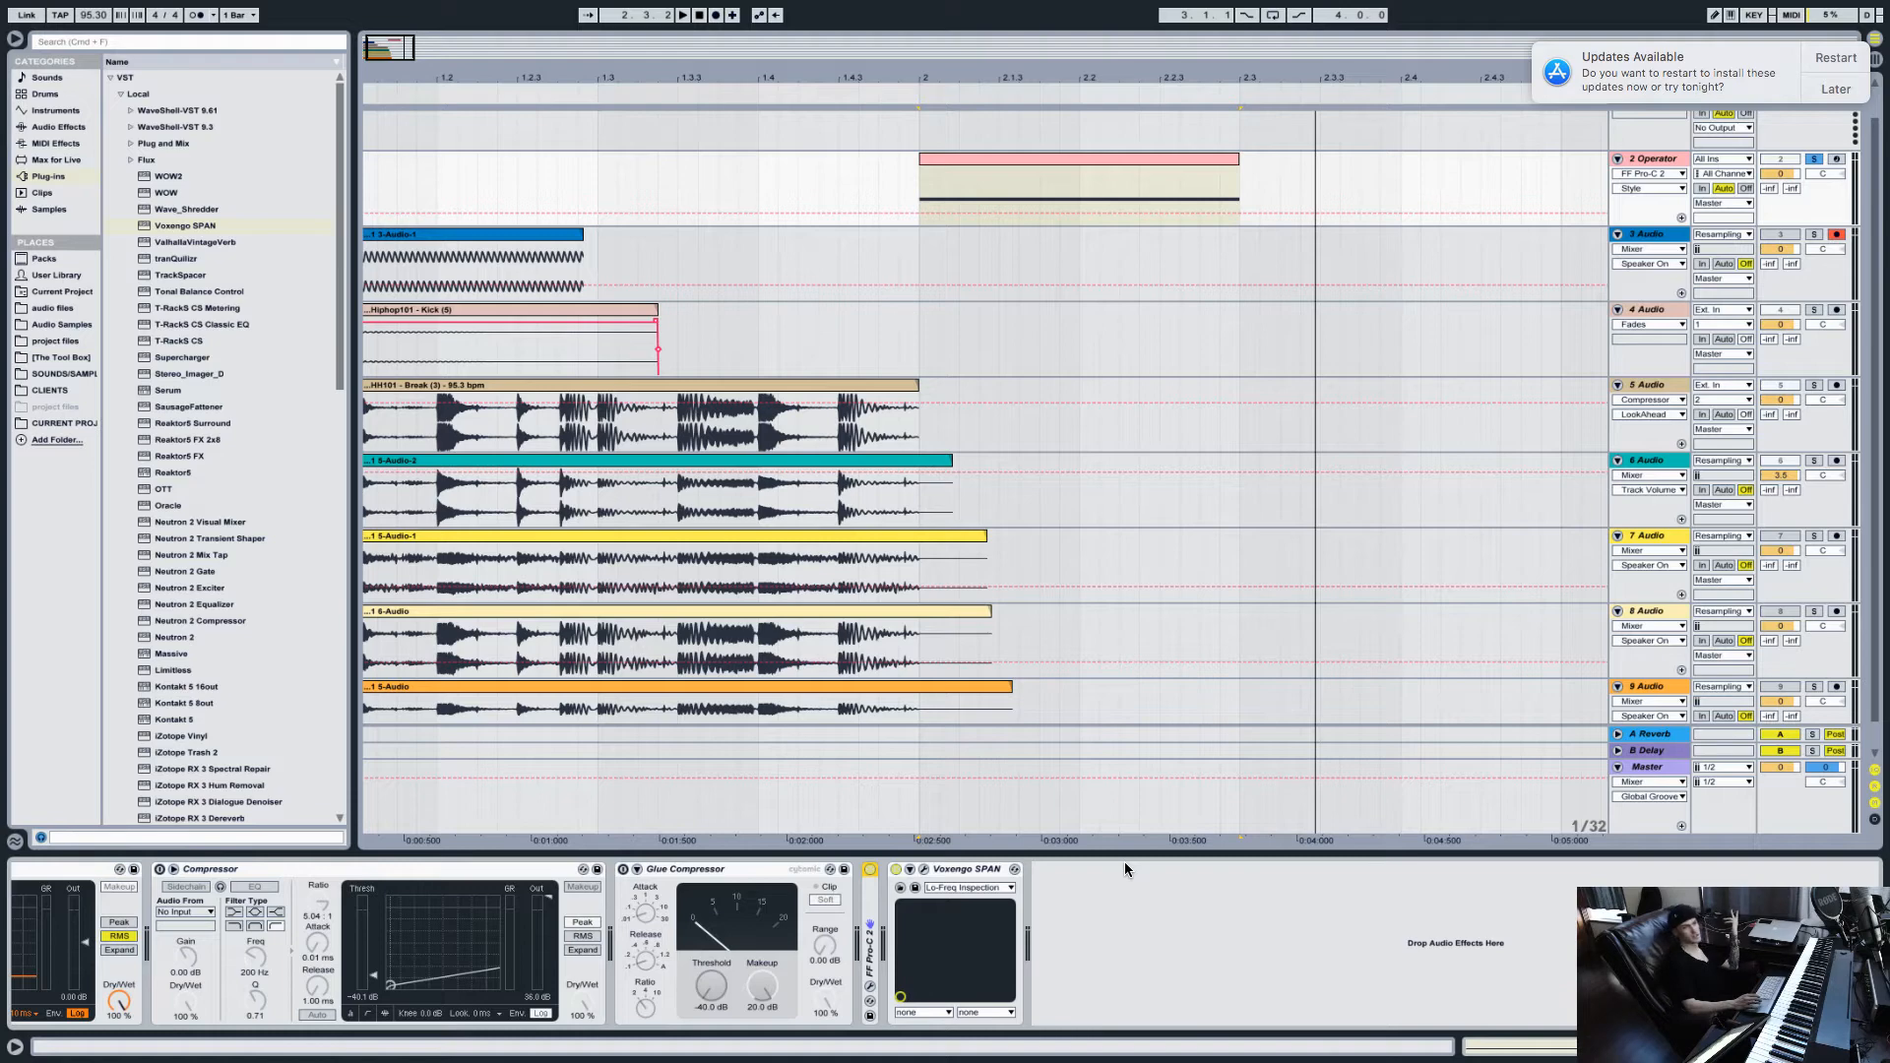
# Step: Return to the start of the Operator track's device chain and select the first Compressor
pyautogui.moveTo(722, 354); pyautogui.dragTo(810, 372)
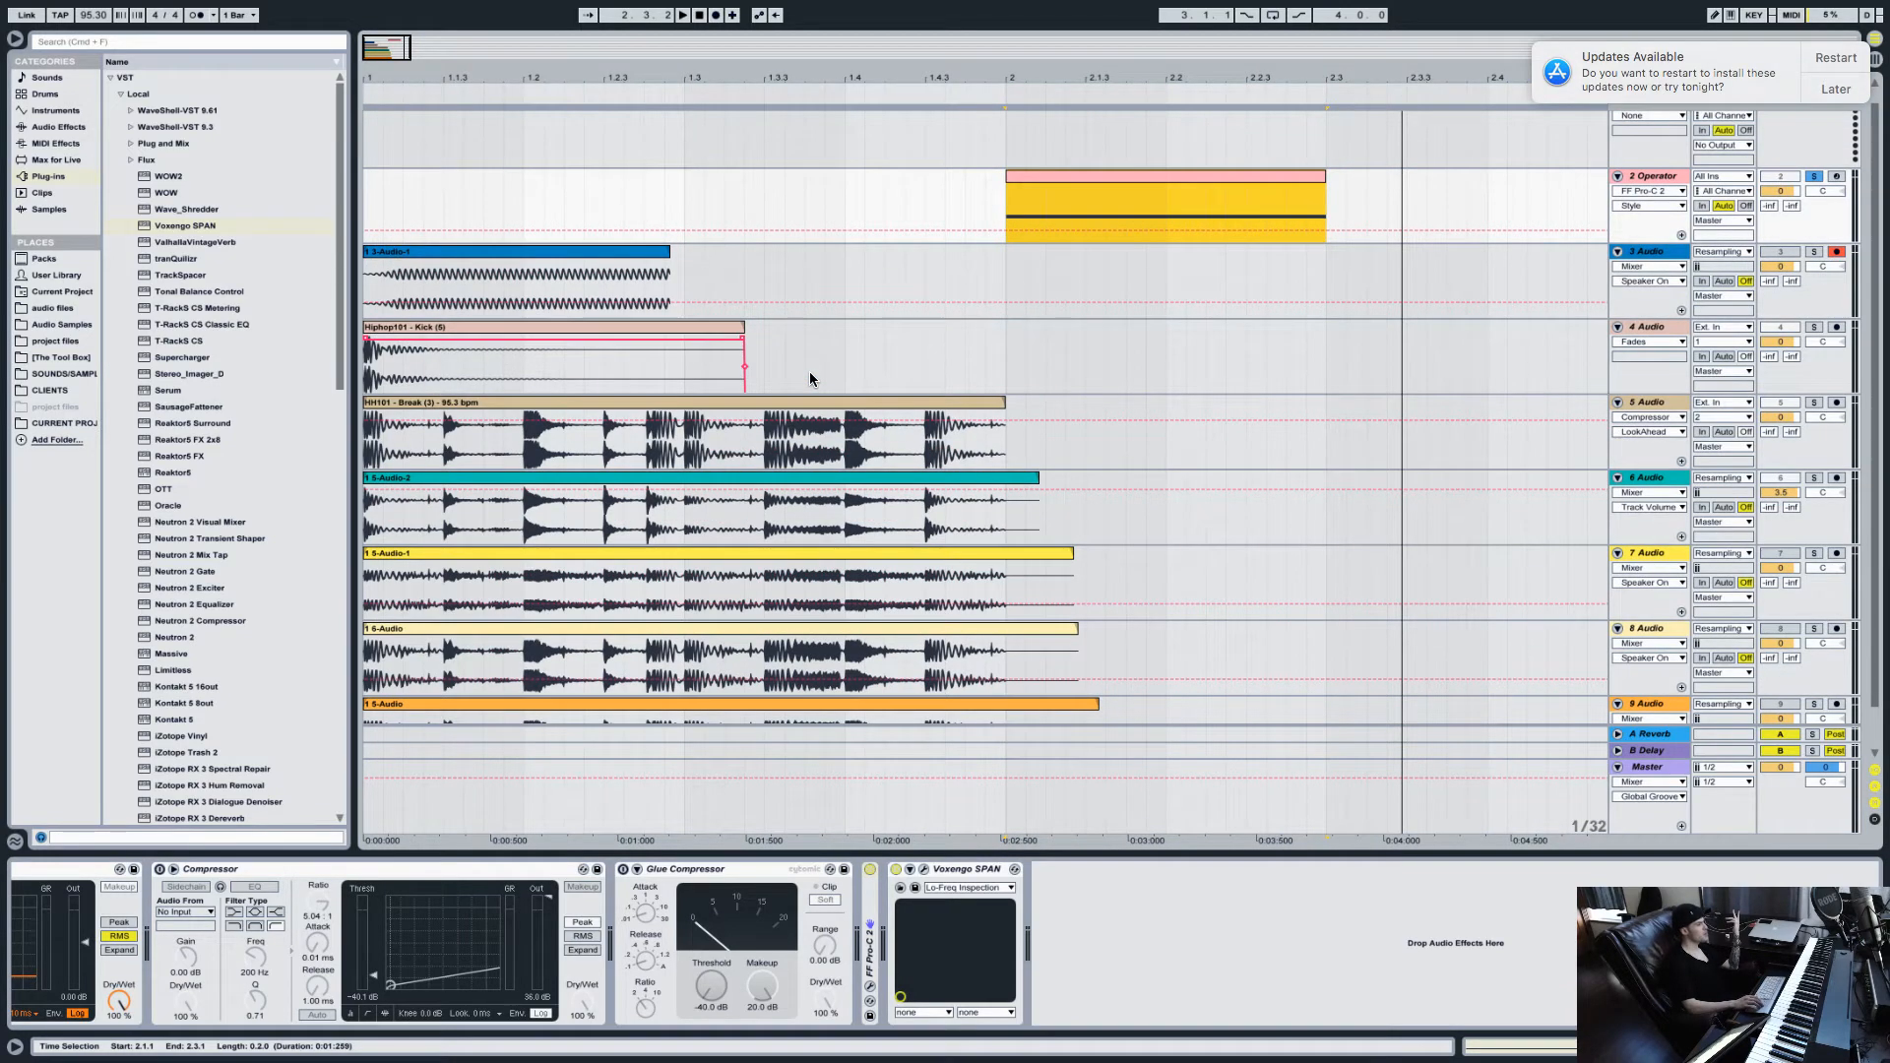
pyautogui.hscroll(-15, 1099, 928)
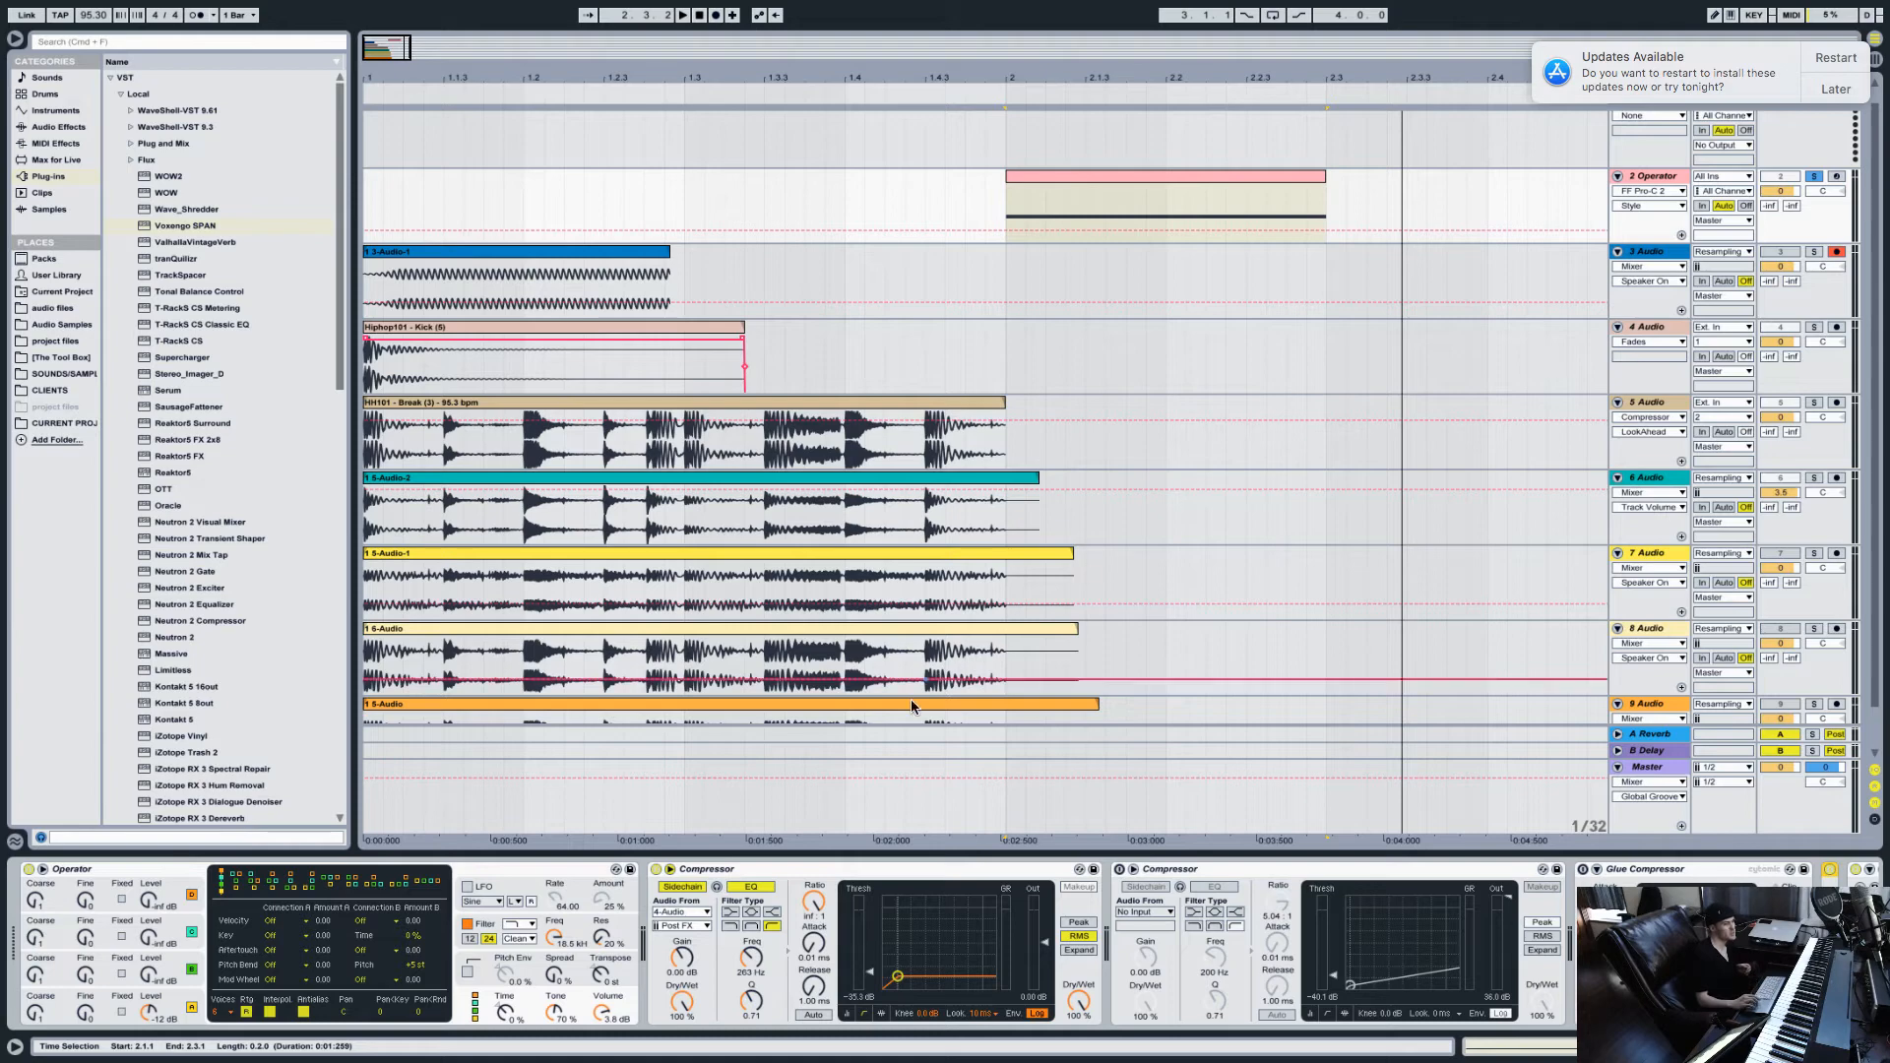
pyautogui.click(870, 872)
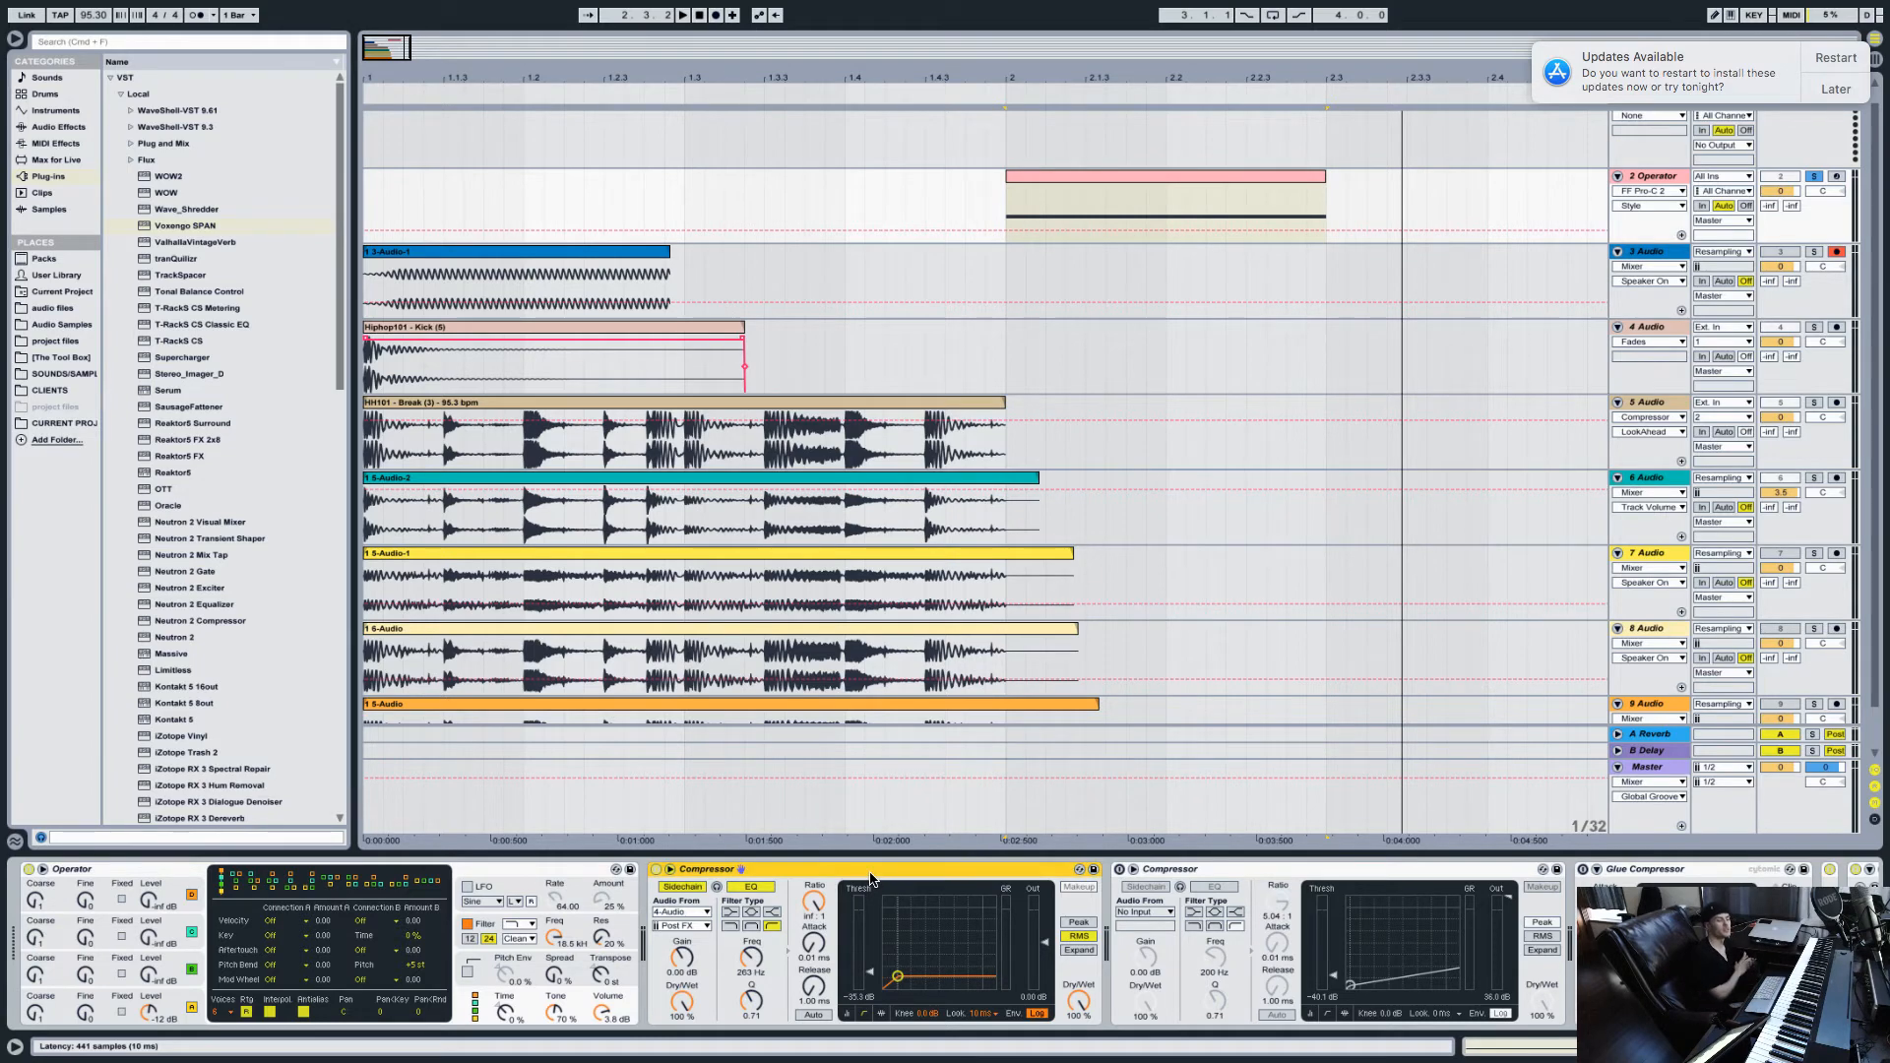